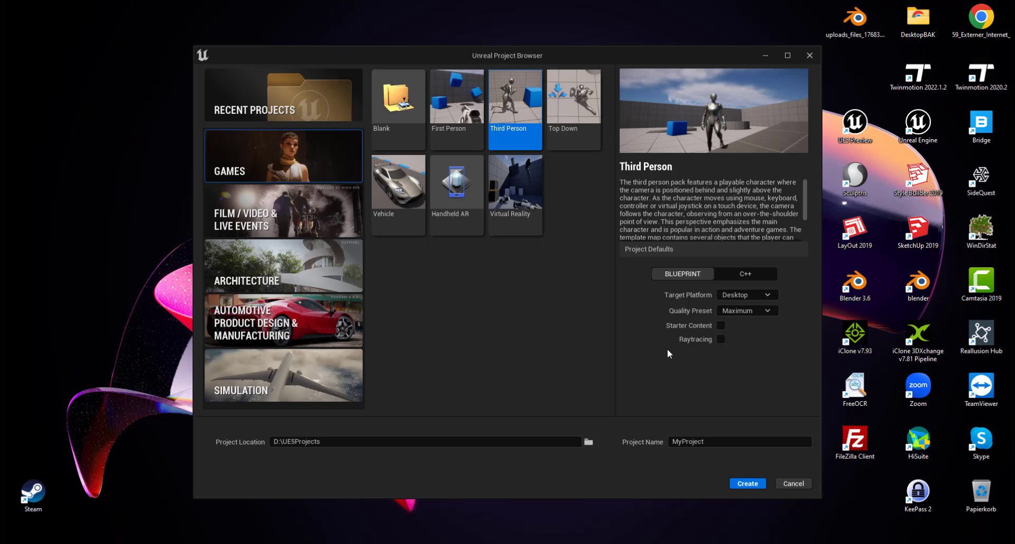
# Create a Third Person template project named FootIKMixamo in D:\UE5Projects
pyautogui.click(672, 441)
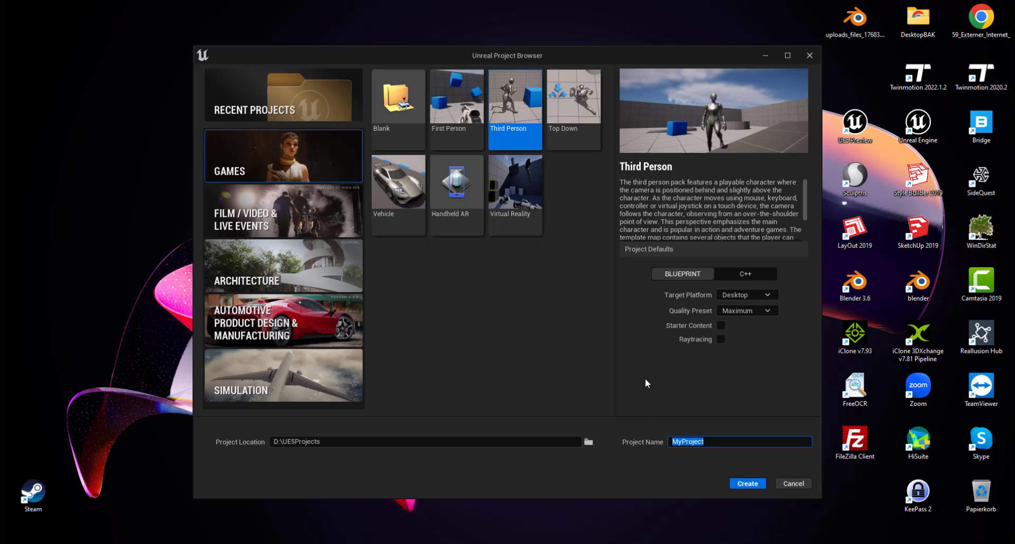
pyautogui.write('FootIKMixamo')
pyautogui.click(747, 484)
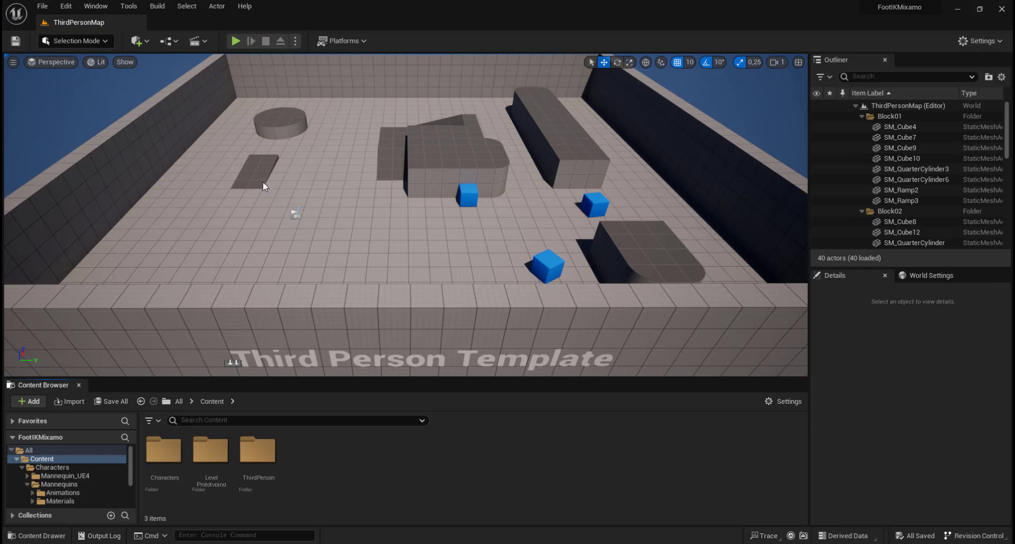
# Play-test the level by walking the default mannequin onto the ramp and blocks, and end the play session
pyautogui.click(236, 41)
pyautogui.press('w')
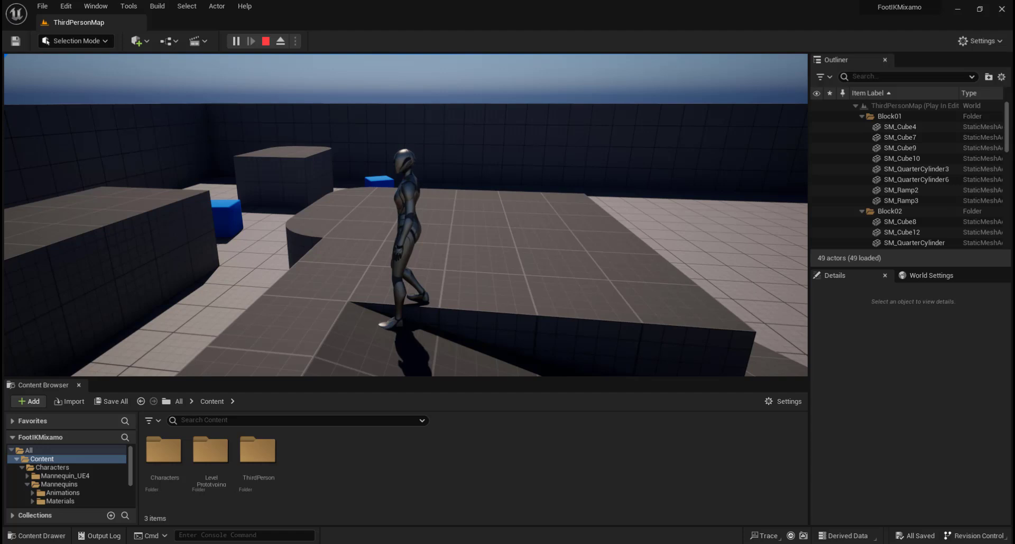
pyautogui.press('Escape')
pyautogui.moveTo(416, 227); pyautogui.dragTo(561, 227, button='right')
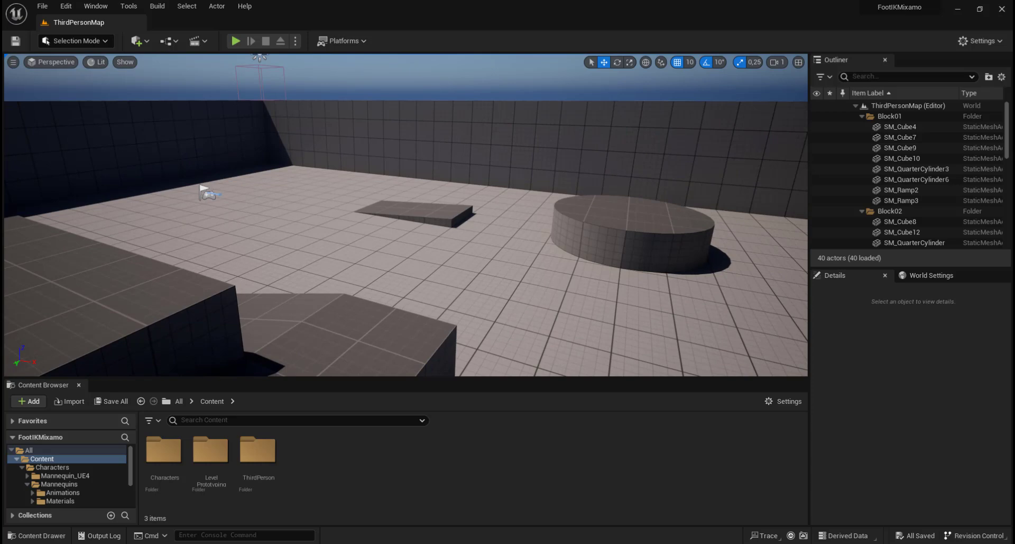
pyautogui.press('w')
pyautogui.moveTo(561, 228); pyautogui.dragTo(416, 238, button='right')
pyautogui.press('s')
pyautogui.press('w')
pyautogui.press('s')
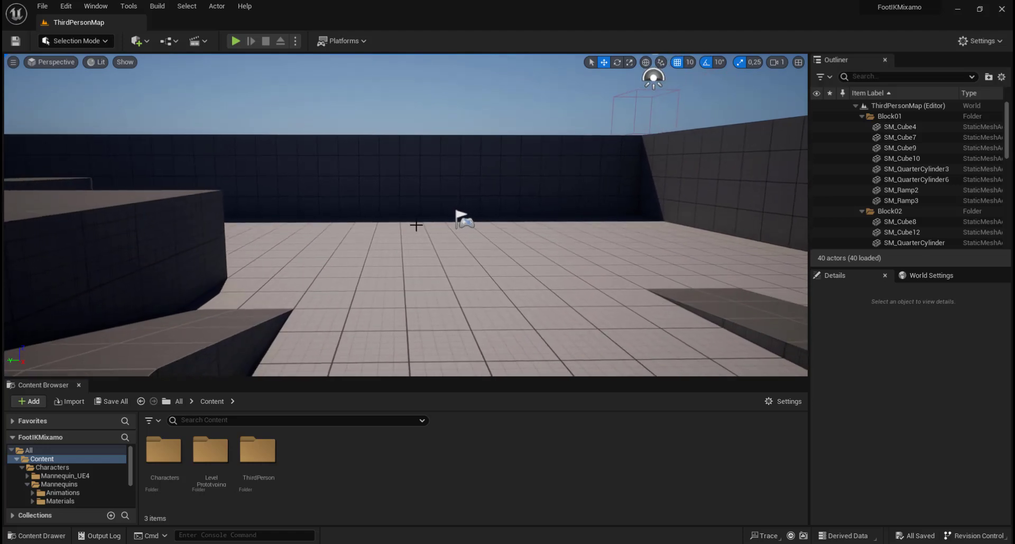
# Open the BP_ThirdPersonCharacter blueprint from the ThirdPerson/Blueprints folder and dock its editor in the main window
pyautogui.doubleClick(262, 449)
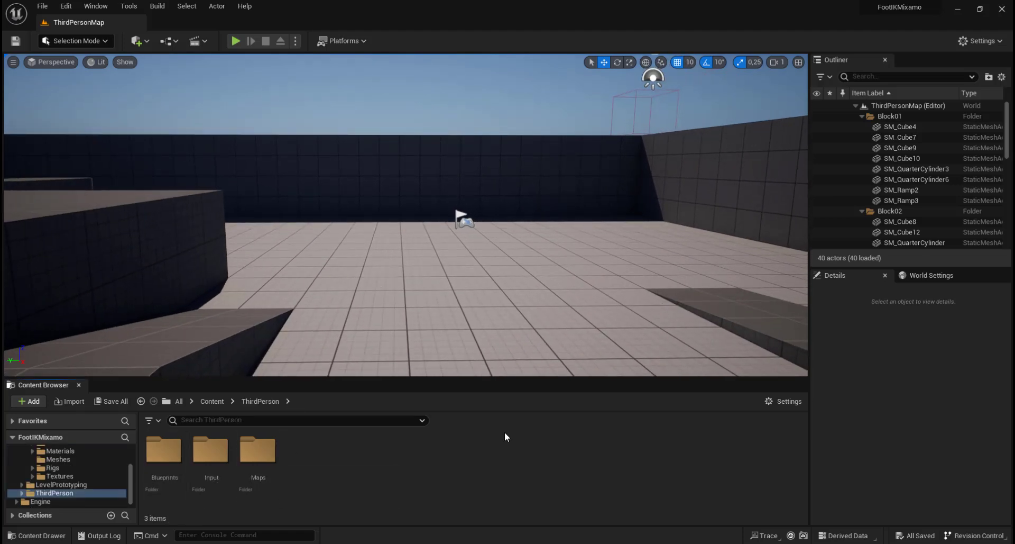
pyautogui.doubleClick(165, 453)
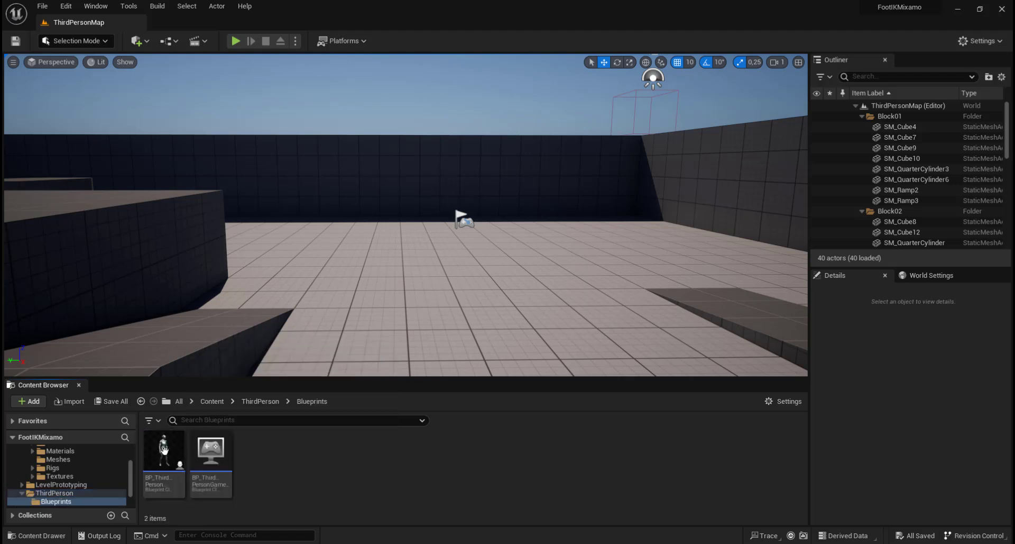
pyautogui.moveTo(164, 450)
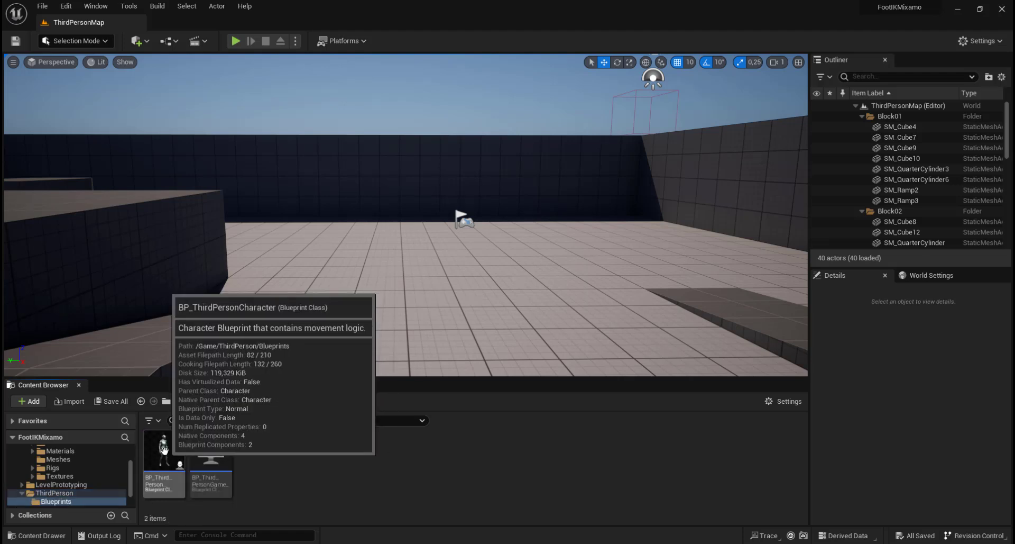
pyautogui.click(164, 450)
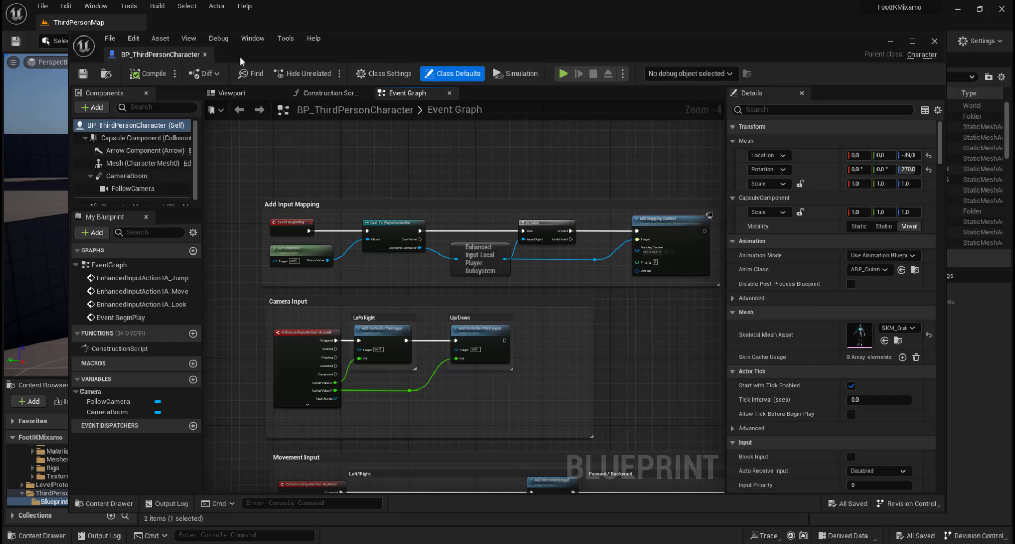
pyautogui.moveTo(150, 53); pyautogui.dragTo(191, 25)
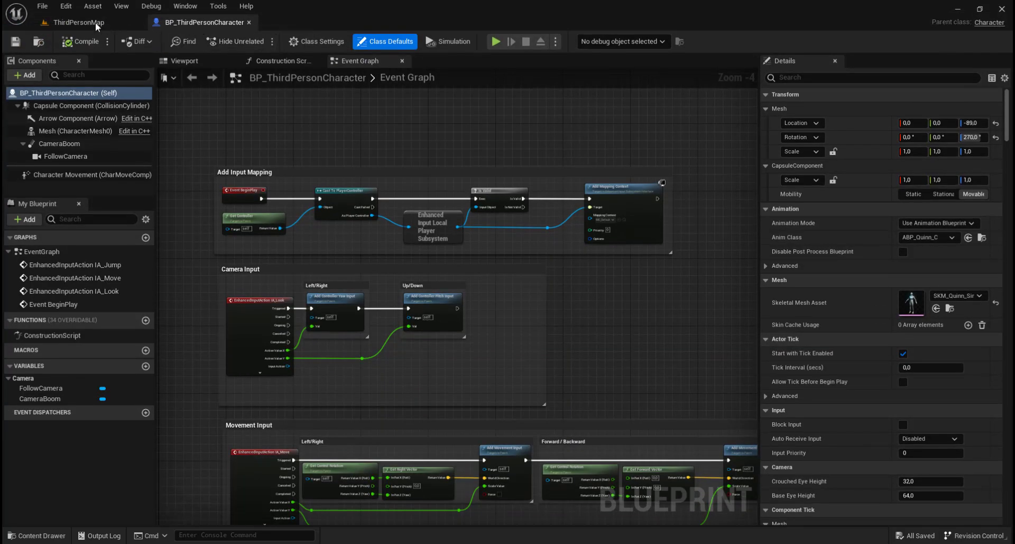
pyautogui.click(72, 21)
pyautogui.click(168, 23)
# Look through the character blueprint's event graph, covering the input mapping, camera, movement and jump sections
pyautogui.moveTo(398, 133); pyautogui.dragTo(386, 80, button='right')
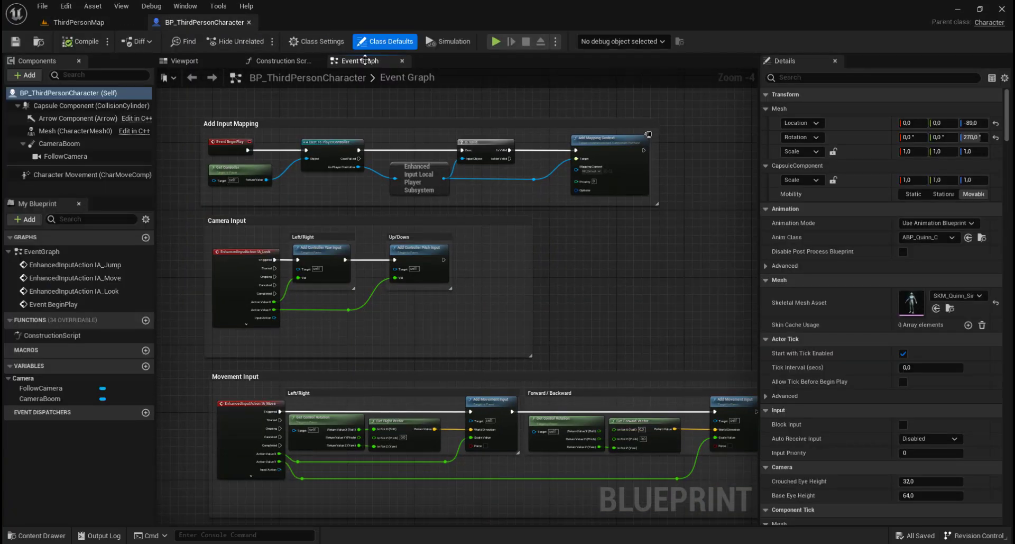
pyautogui.scroll(-1, 365, 59)
pyautogui.scroll(1, 365, 60)
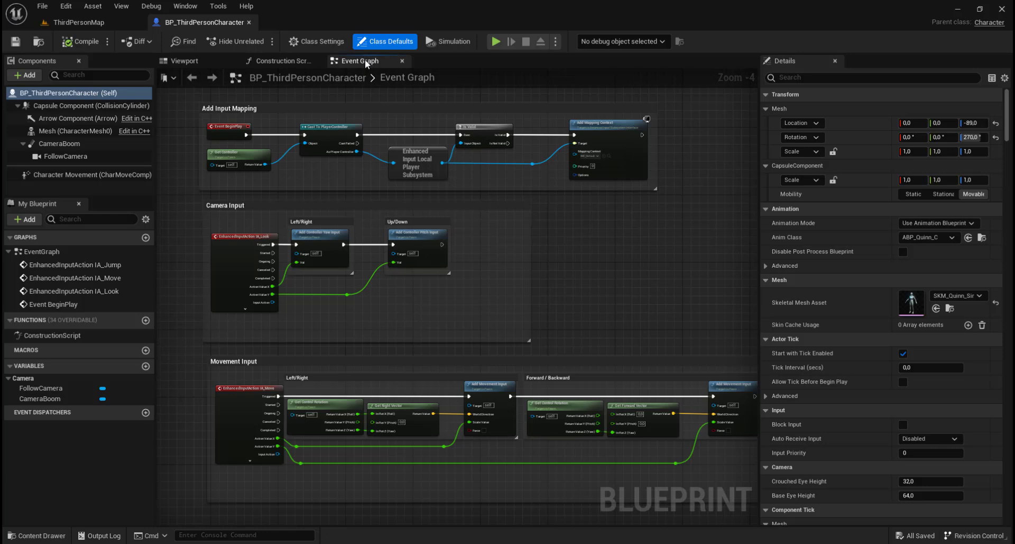
pyautogui.moveTo(637, 257); pyautogui.dragTo(607, 202, button='right')
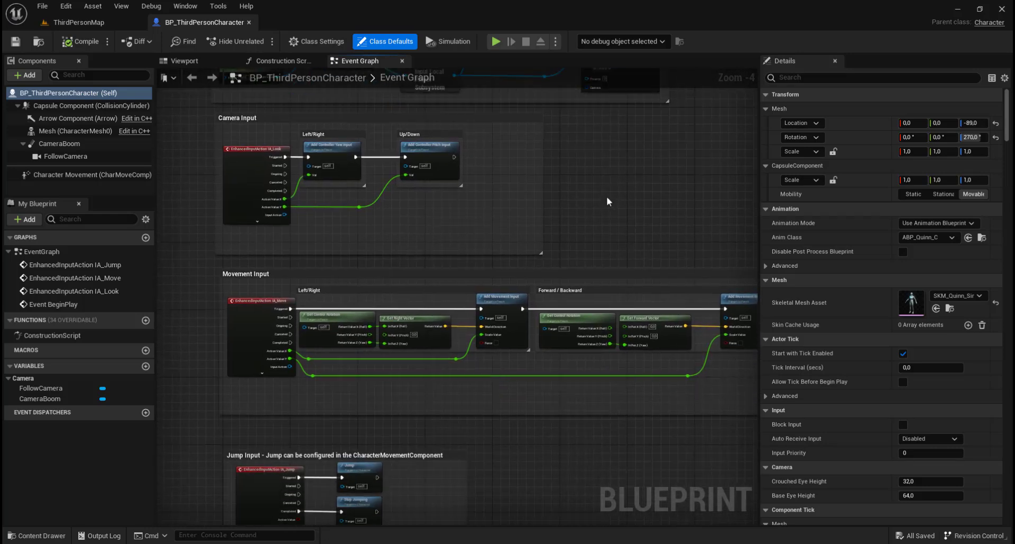
pyautogui.moveTo(642, 242); pyautogui.dragTo(659, 107, button='right')
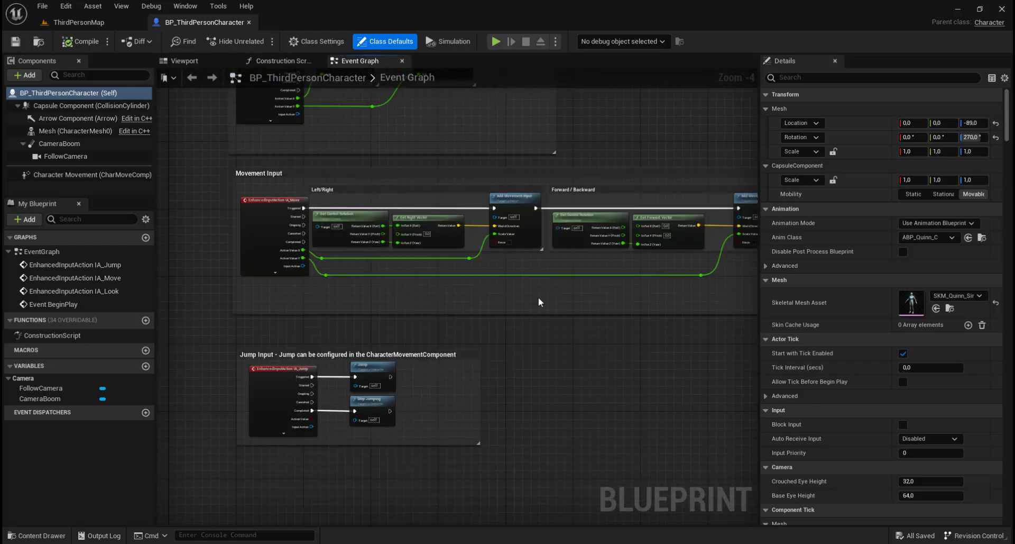
pyautogui.scroll(3, 481, 386)
pyautogui.scroll(-3, 699, 350)
pyautogui.moveTo(612, 304); pyautogui.dragTo(461, 382, button='right')
pyautogui.moveTo(589, 166); pyautogui.dragTo(603, 197, button='right')
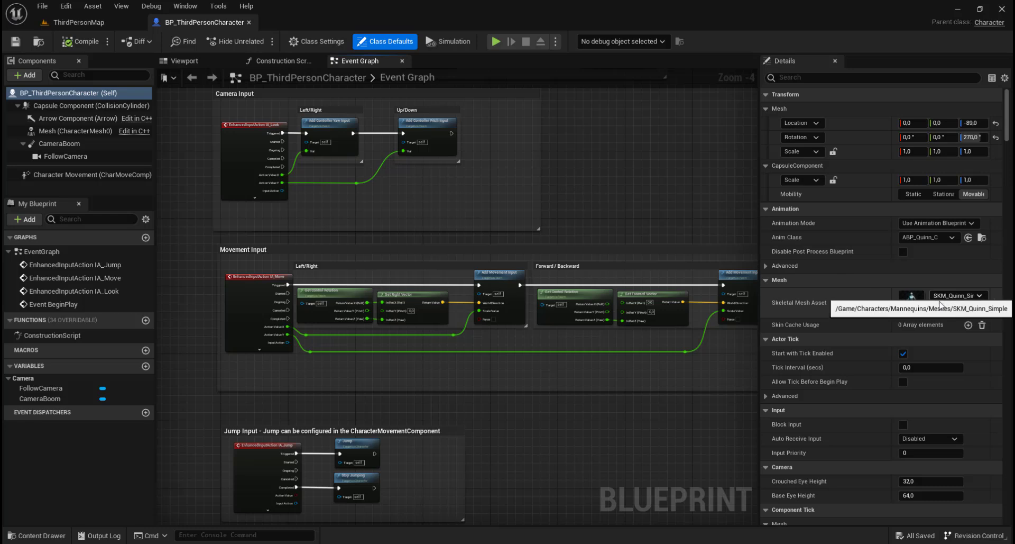
# Open the character's skeletal mesh SKM_Quinn_Simple and set bone drawing to All Hierarchy
pyautogui.doubleClick(912, 299)
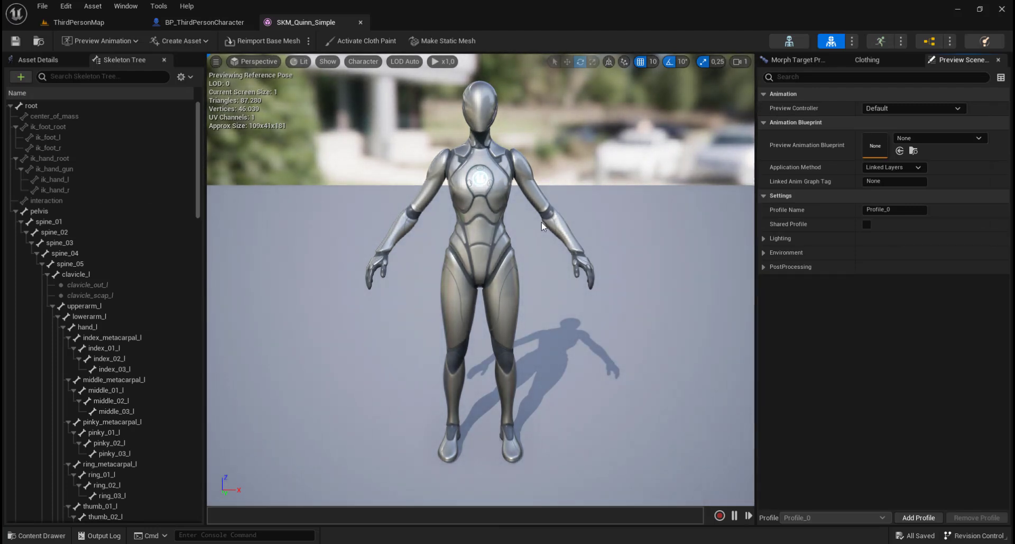
pyautogui.moveTo(198, 131); pyautogui.dragTo(222, 100)
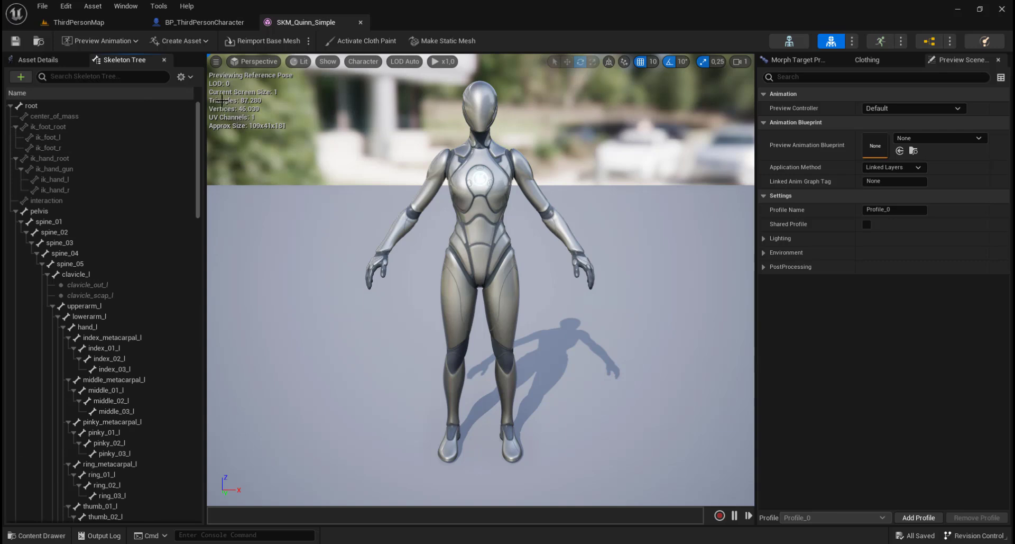
pyautogui.click(362, 61)
pyautogui.moveTo(370, 113)
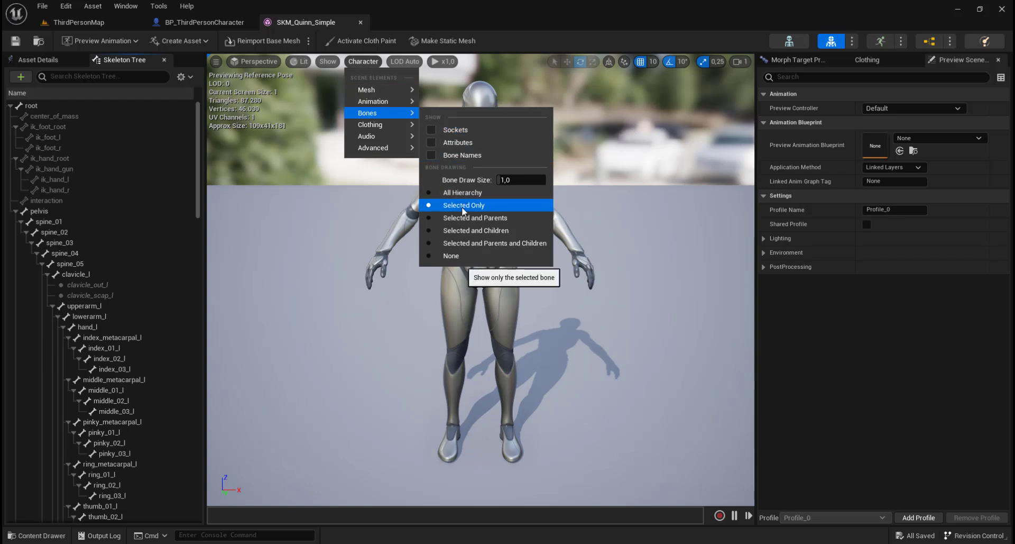
pyautogui.click(468, 193)
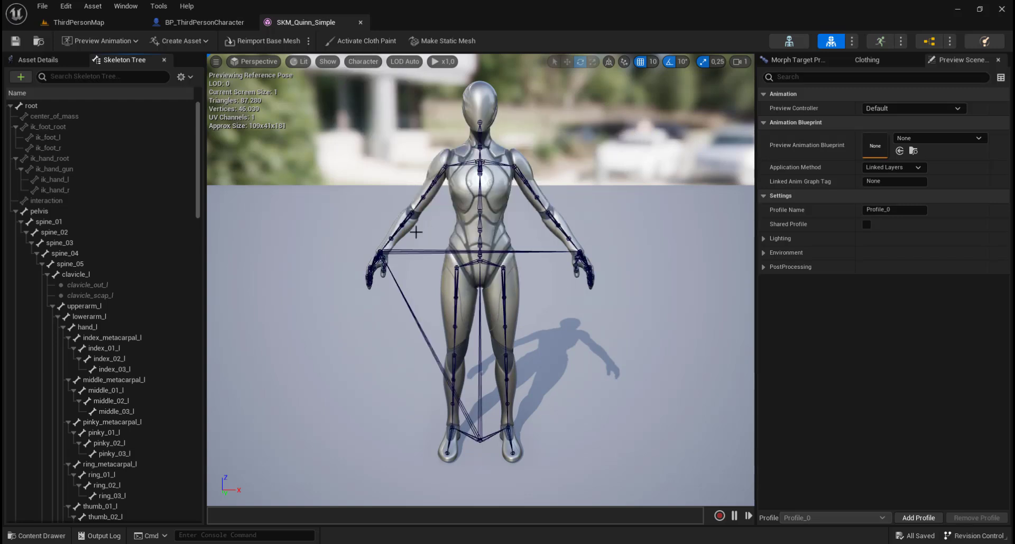
# Select the root bone of the mannequin skeleton and frame it in the preview
pyautogui.moveTo(533, 318); pyautogui.dragTo(535, 314, button='right')
pyautogui.press('w')
pyautogui.press('s')
pyautogui.press('w')
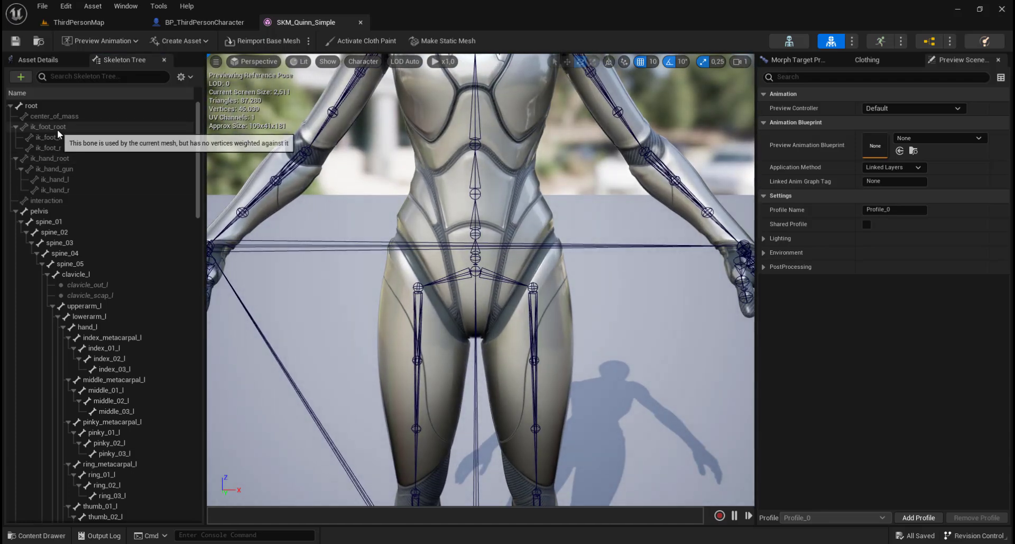
pyautogui.click(33, 108)
pyautogui.press('f')
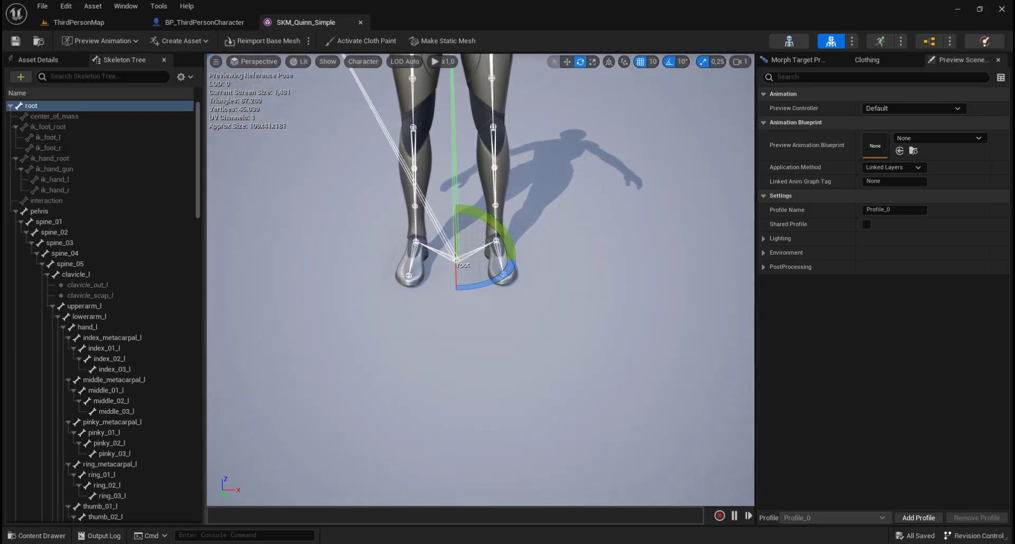
# Cycle through the root bone's transform gizmos and leave the translation gizmo active
pyautogui.press('r')
pyautogui.press('w')
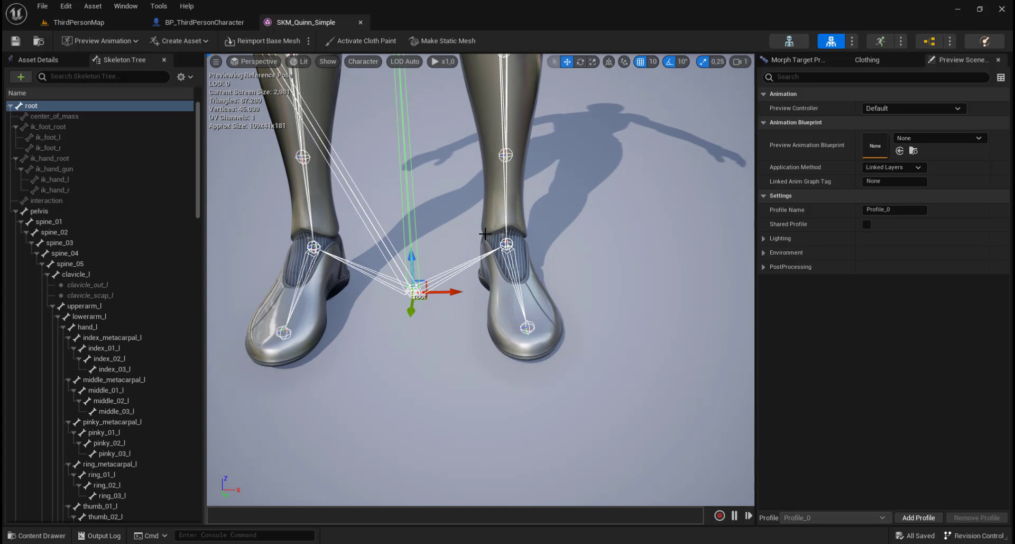
pyautogui.press('r')
pyautogui.press('w')
pyautogui.press('r')
pyautogui.press('w')
pyautogui.press('e')
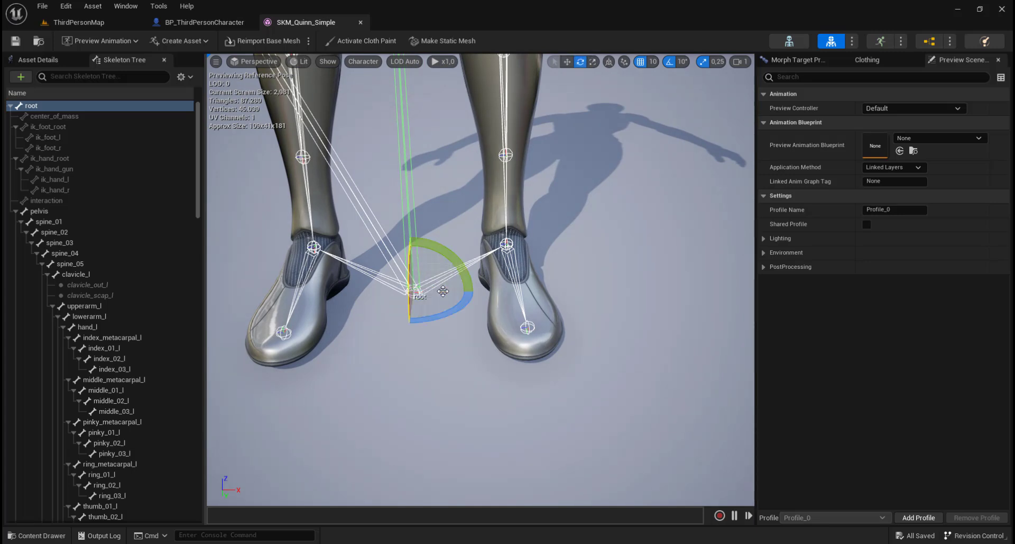
pyautogui.press('w')
pyautogui.press('e')
pyautogui.click(568, 63)
pyautogui.click(581, 63)
pyautogui.click(593, 63)
pyautogui.press('w')
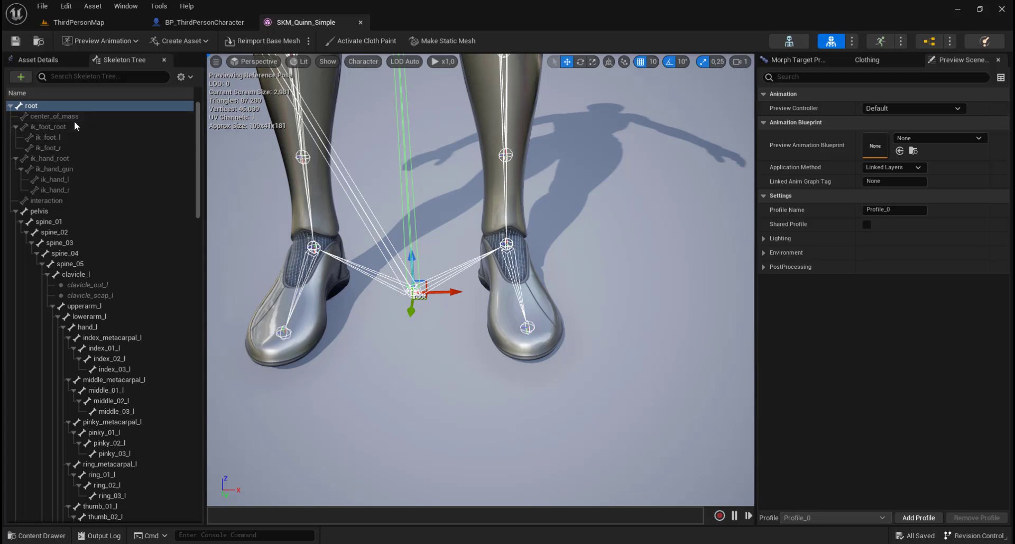
# Select ik_foot_root, ik_foot_l and ik_foot_r in turn to examine where the foot IK bones sit
pyautogui.click(60, 129)
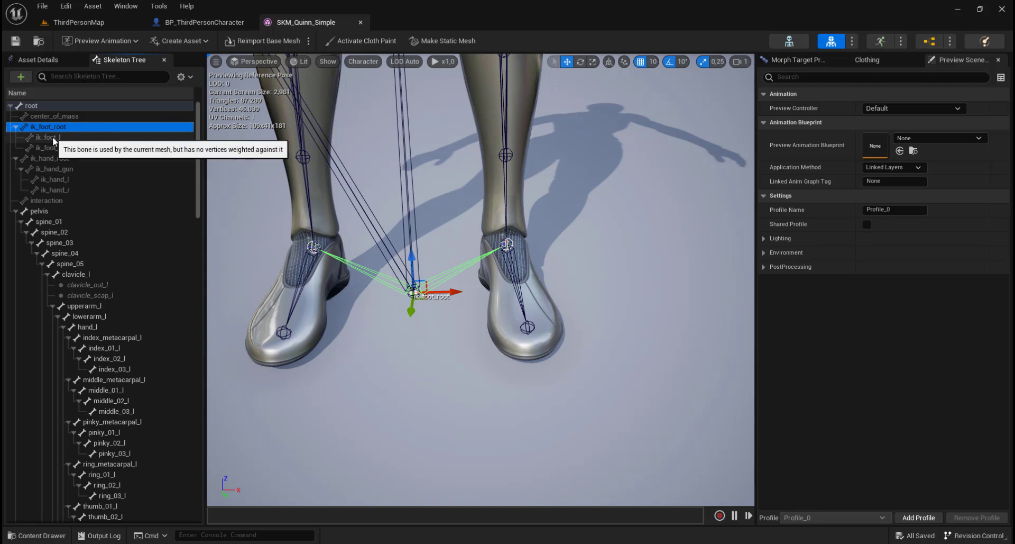
pyautogui.click(54, 138)
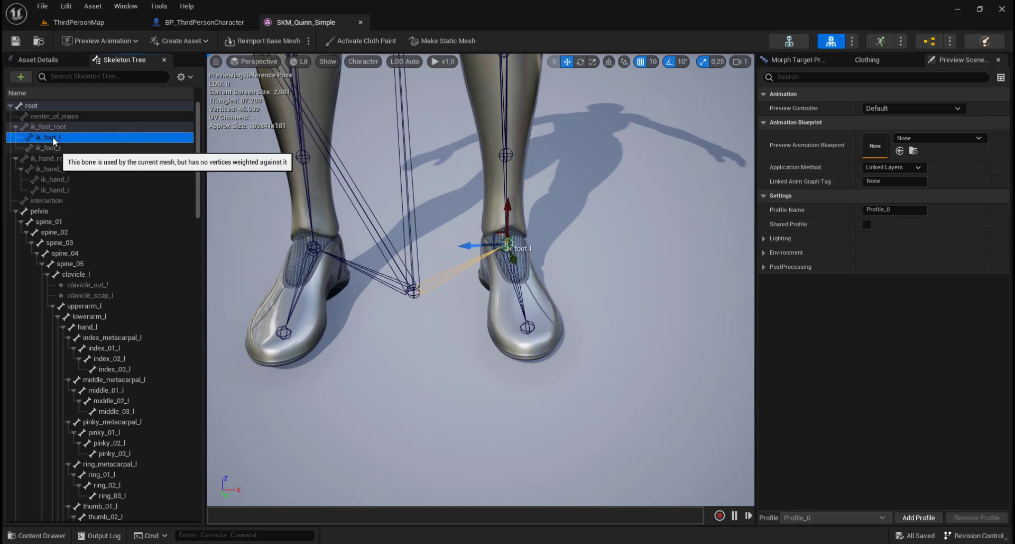
pyautogui.click(55, 148)
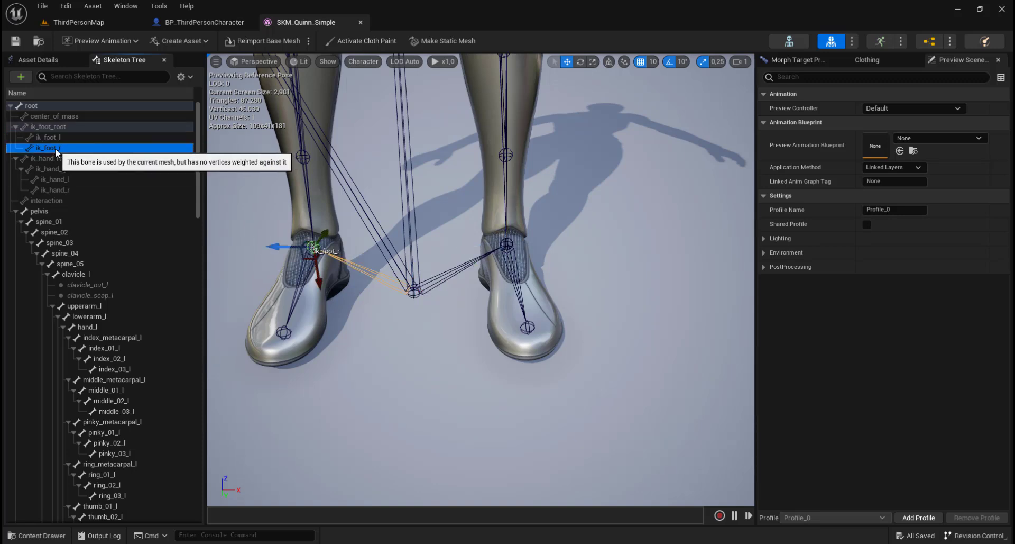
# Select ik_hand_root, ik_hand_l and ik_hand_r in turn to examine the hand IK bones on the whole figure
pyautogui.moveTo(386, 214); pyautogui.dragTo(394, 175, button='right')
pyautogui.press('s')
pyautogui.press('w')
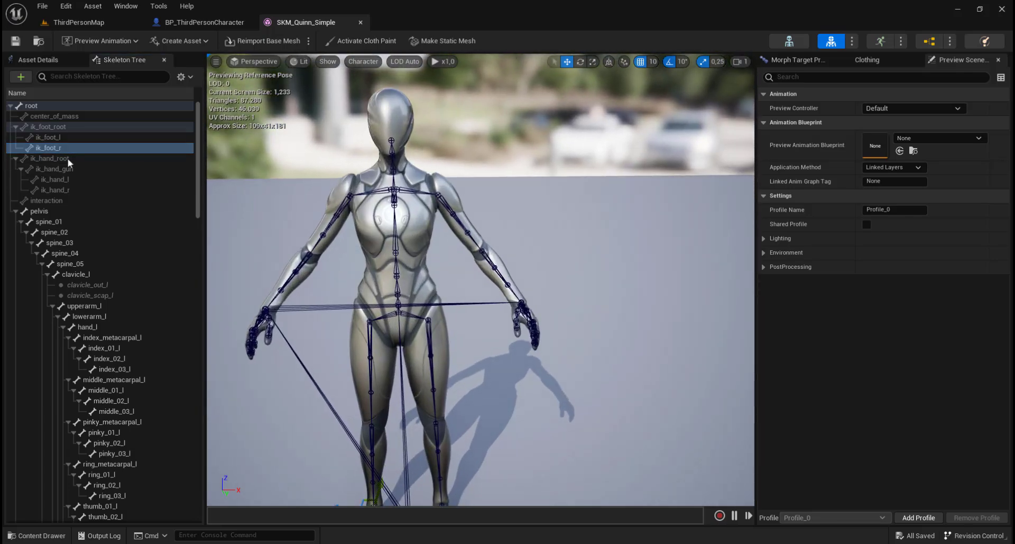
pyautogui.click(68, 159)
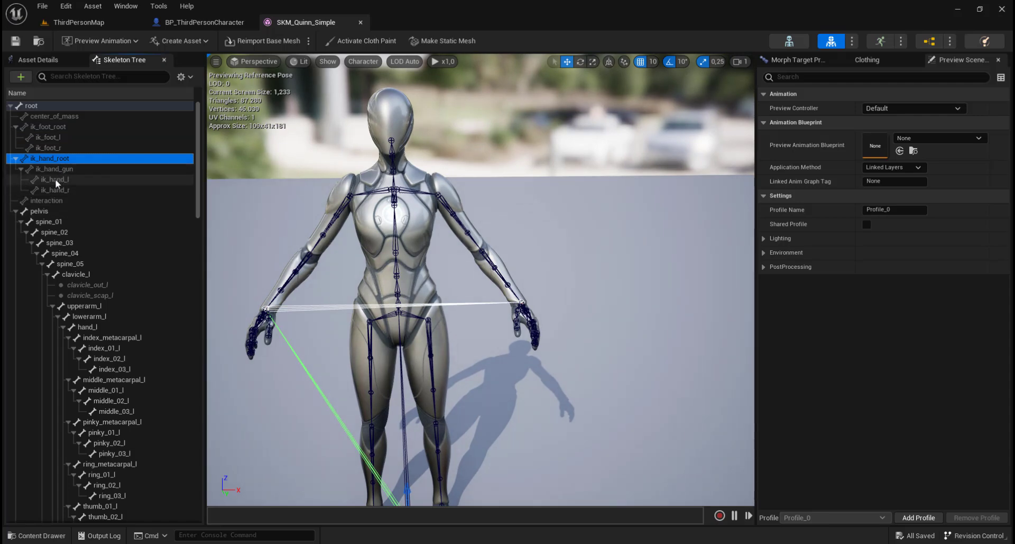
pyautogui.click(54, 181)
pyautogui.click(55, 191)
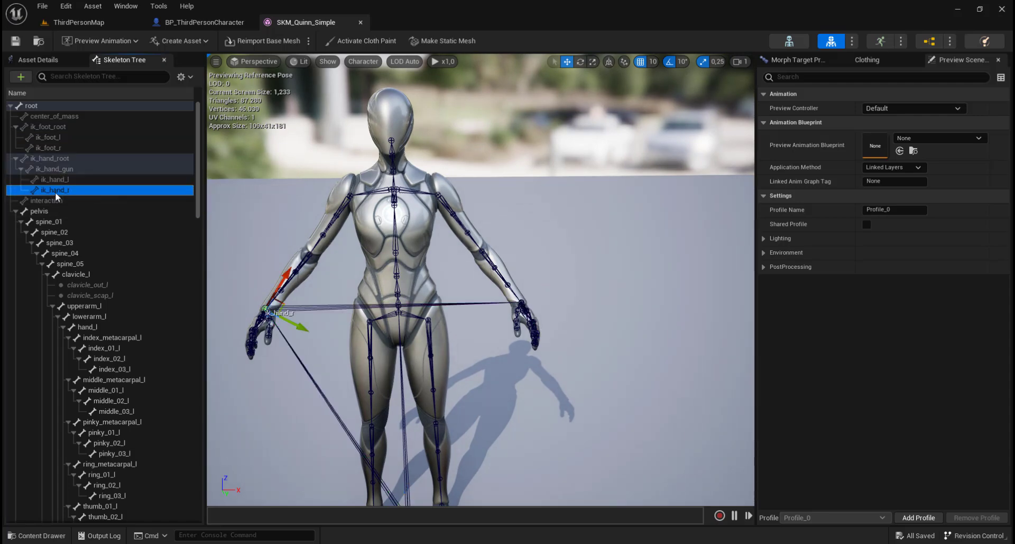
# Review ik_foot_root, ik_foot_l and ik_foot_r once more against the leg bones, and return to the ThirdPersonMap level
pyautogui.moveTo(619, 324)
pyautogui.mouseDown()
pyautogui.moveTo(620, 392)
pyautogui.moveTo(598, 384)
pyautogui.moveTo(608, 373)
pyautogui.moveTo(610, 317)
pyautogui.moveTo(611, 344)
pyautogui.moveTo(610, 323)
pyautogui.moveTo(610, 334)
pyautogui.mouseUp()
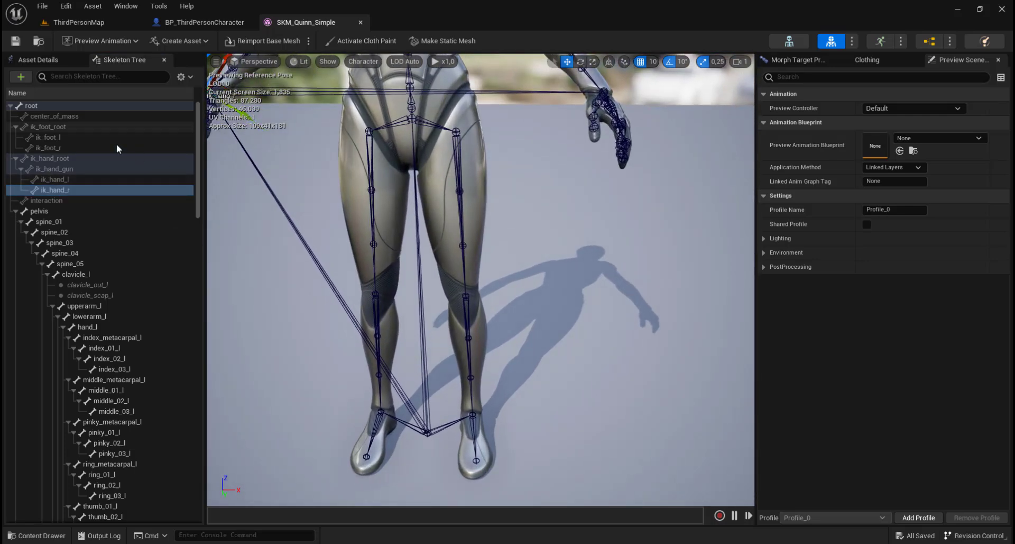
pyautogui.click(68, 127)
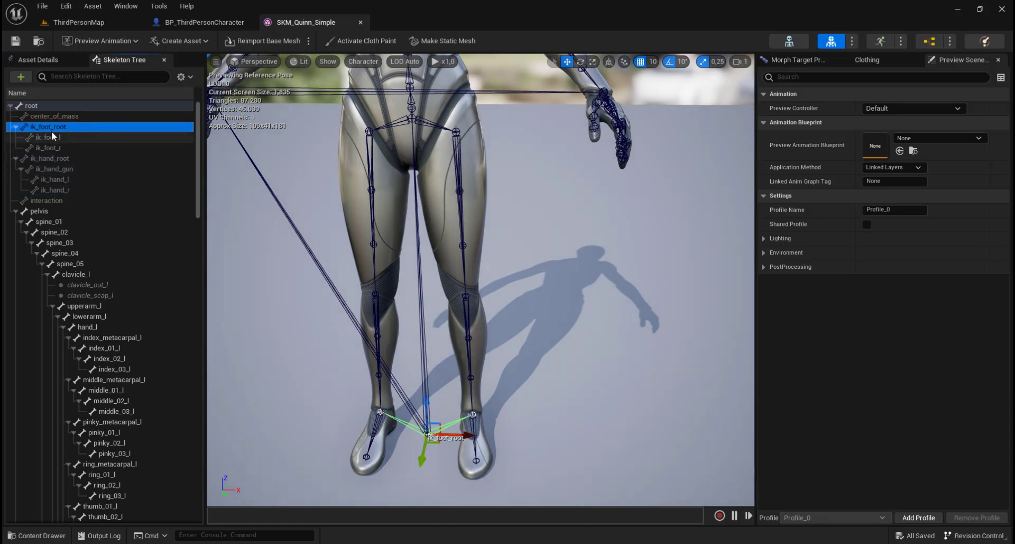
pyautogui.click(52, 137)
pyautogui.click(46, 149)
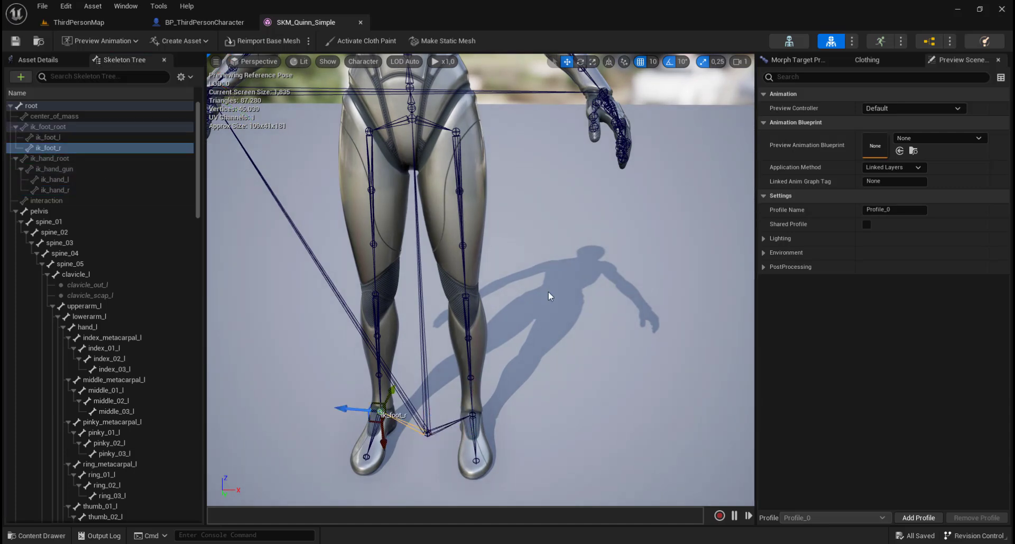
pyautogui.scroll(-5, 548, 291)
pyautogui.scroll(4, 548, 291)
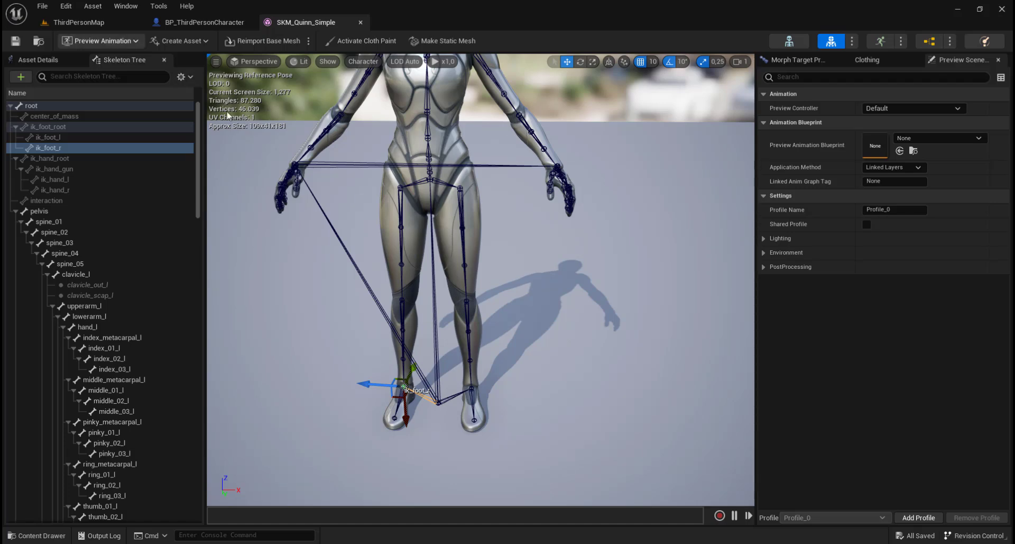
pyautogui.click(84, 24)
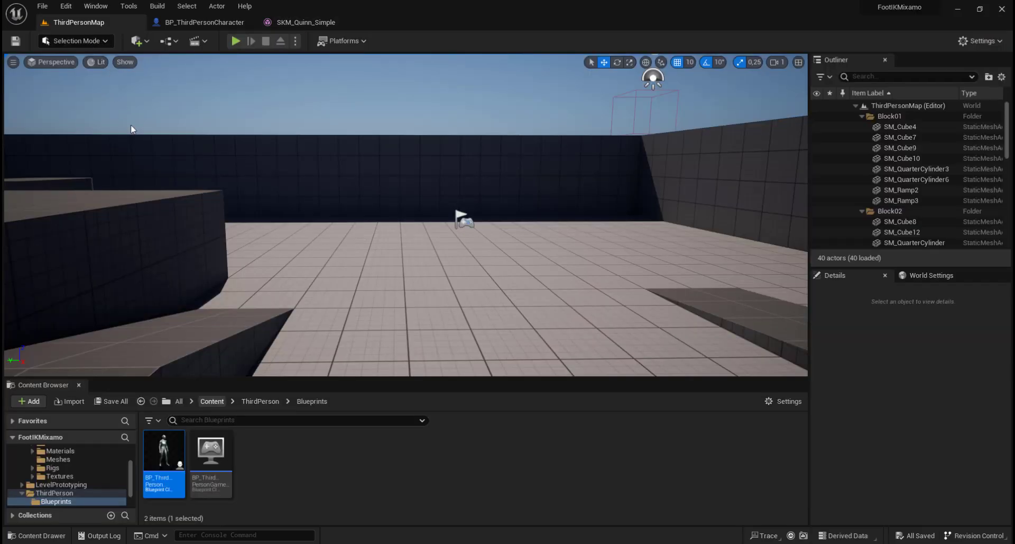
# Open the ABP_Quinn animation blueprint from the Characters > Mannequins > Animations folder
pyautogui.click(256, 401)
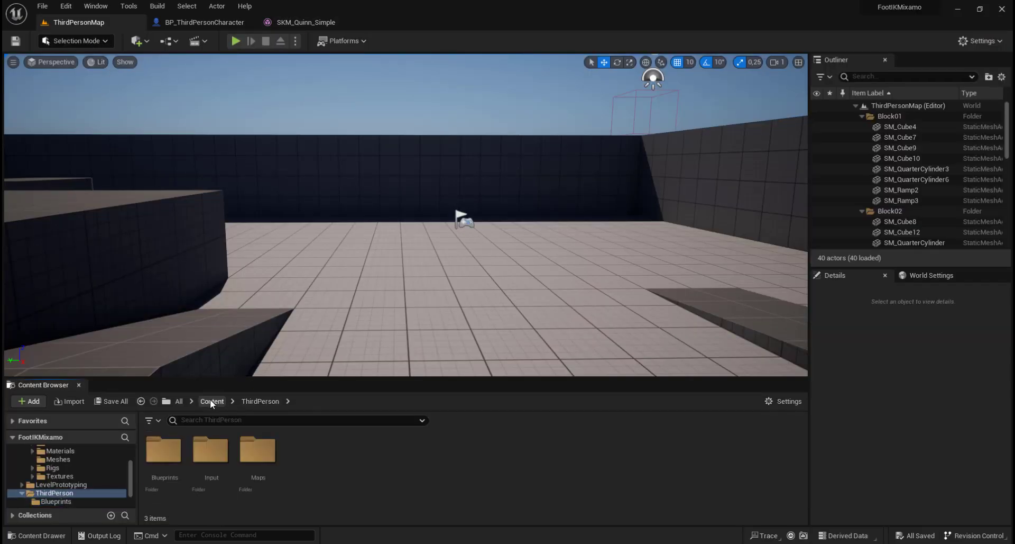
pyautogui.click(212, 401)
pyautogui.doubleClick(164, 459)
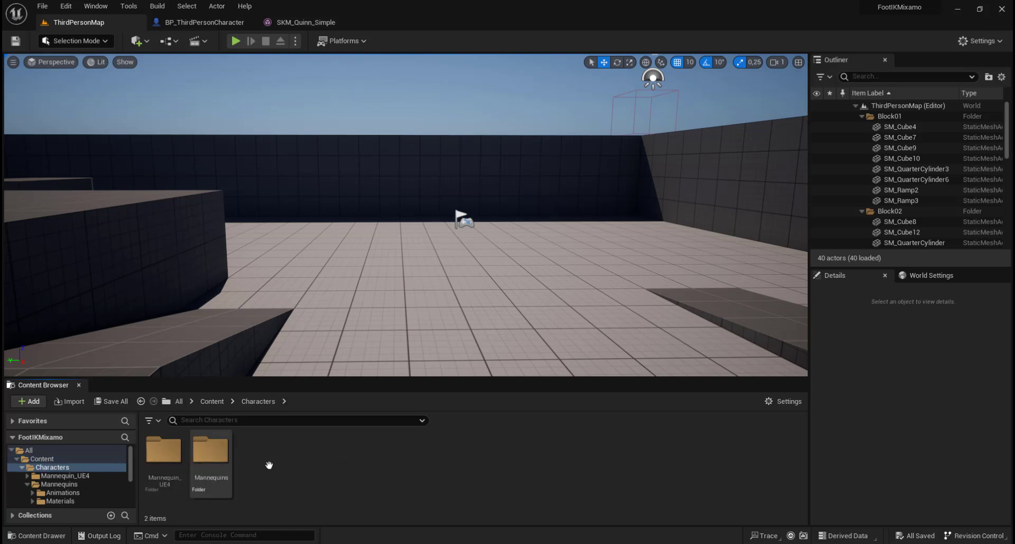
pyautogui.doubleClick(207, 456)
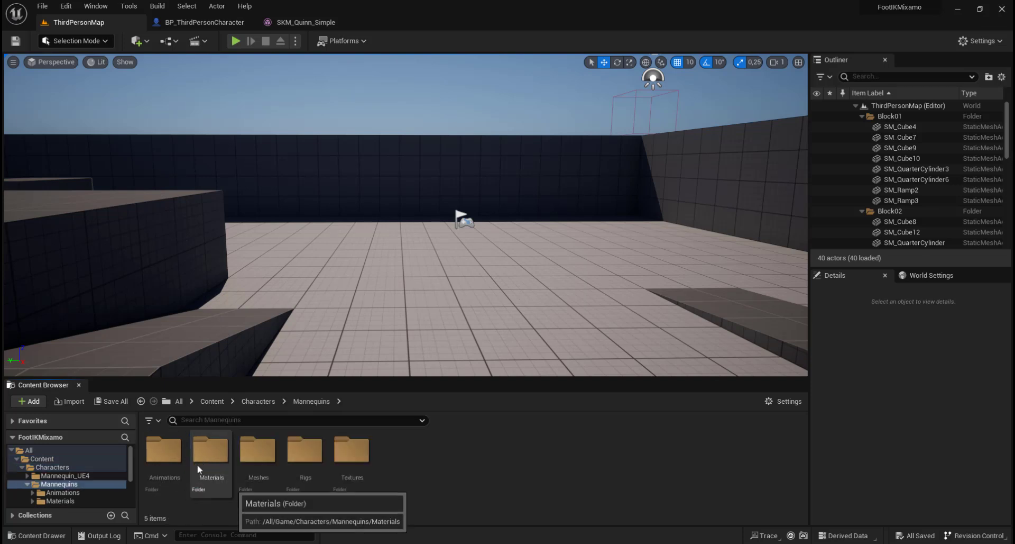
pyautogui.doubleClick(164, 455)
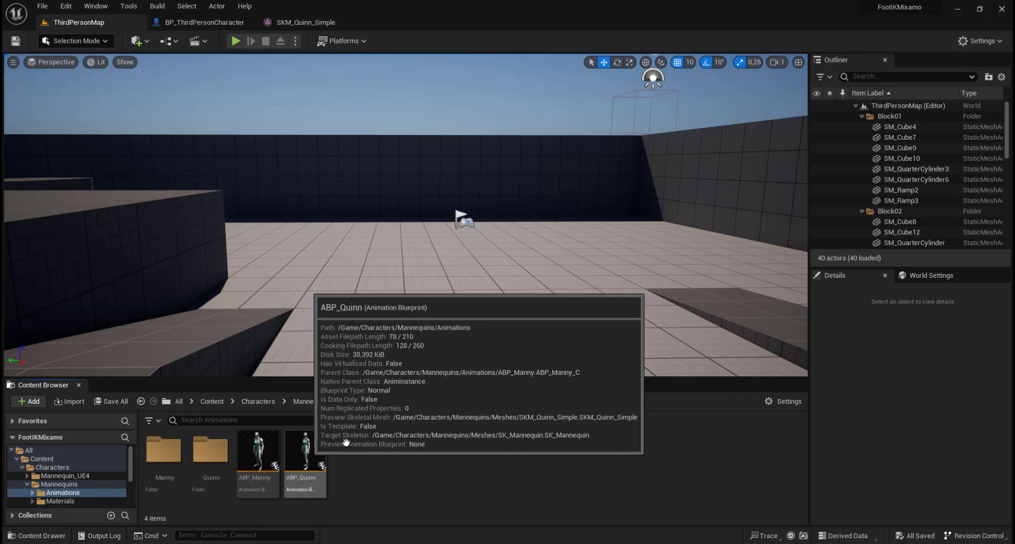
pyautogui.doubleClick(307, 444)
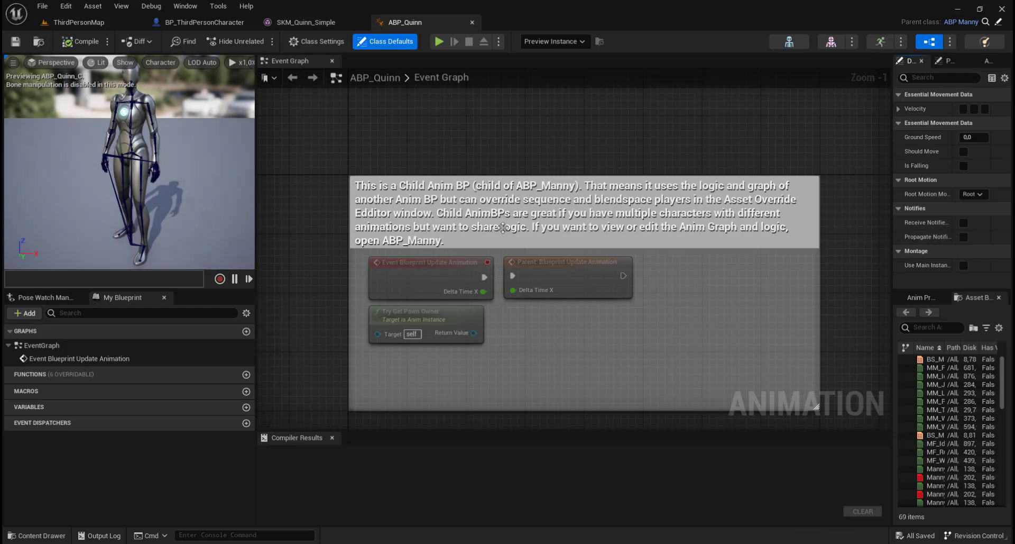
# Read the Child Anim BP comment in ABP_Quinn's Event Graph, close the blueprint and return to the ThirdPersonMap level
pyautogui.moveTo(558, 219); pyautogui.dragTo(546, 152, button='right')
pyautogui.scroll(-3, 546, 152)
pyautogui.moveTo(526, 250); pyautogui.dragTo(545, 333, button='right')
pyautogui.scroll(3, 566, 233)
pyautogui.moveTo(571, 247); pyautogui.dragTo(529, 221, button='right')
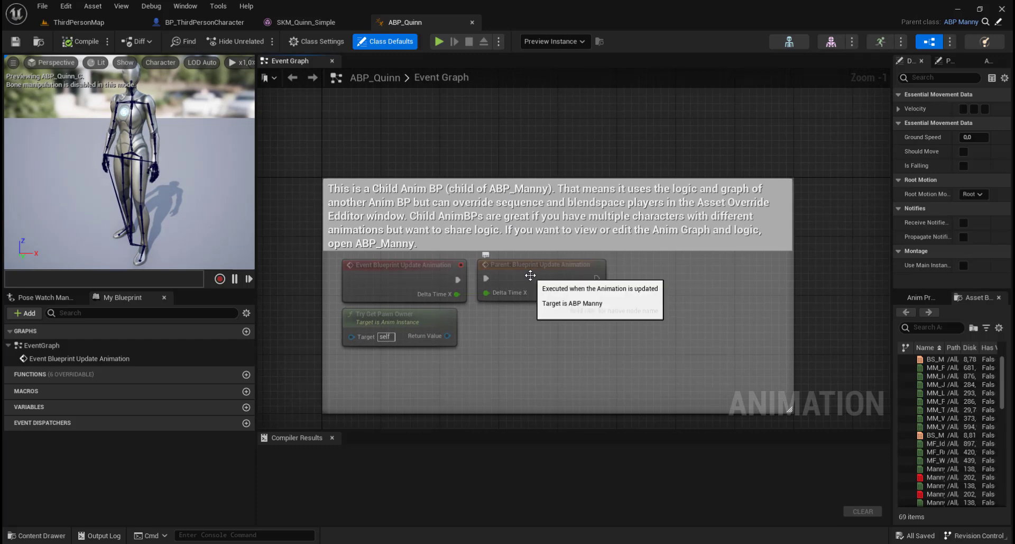
pyautogui.click(472, 23)
pyautogui.click(79, 23)
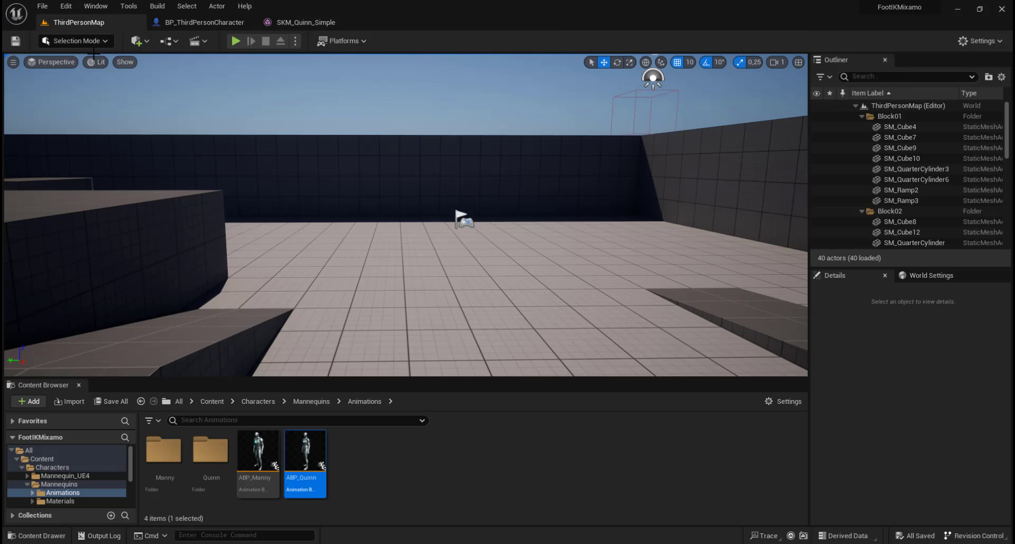
# Open ABP_Manny and examine its Event Graph from the update event through the Sequence node to the velocity and ground speed section
pyautogui.doubleClick(256, 463)
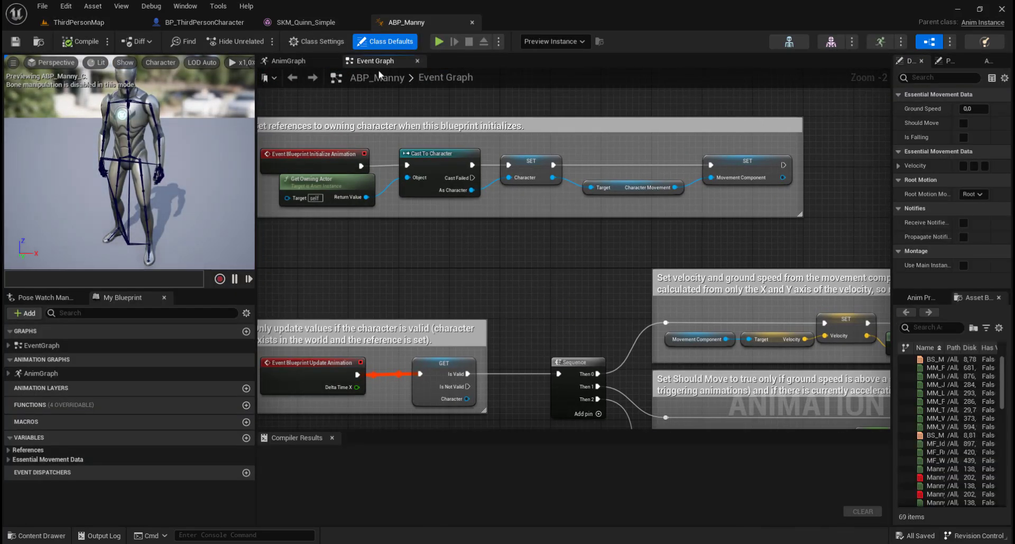
pyautogui.moveTo(548, 278); pyautogui.dragTo(544, 249, button='right')
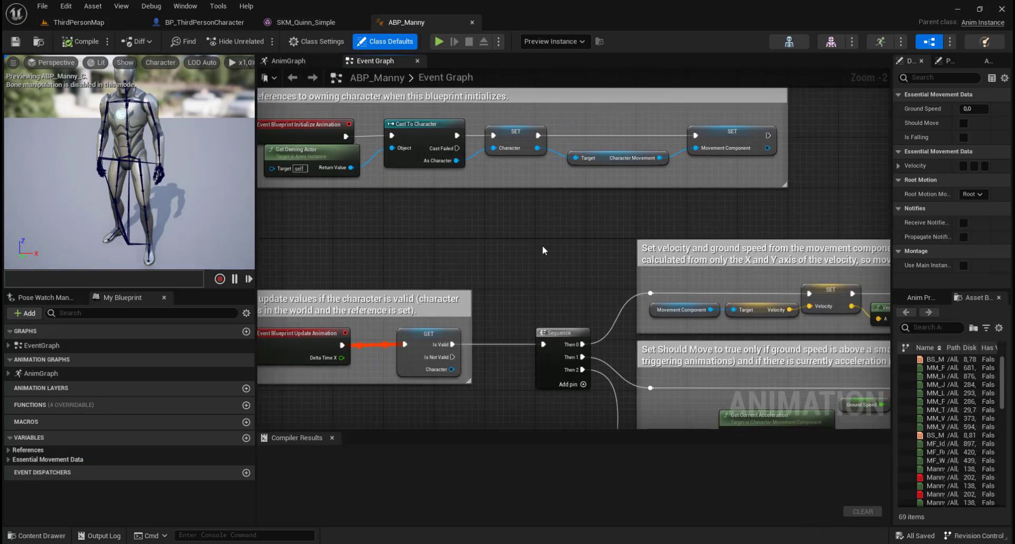
pyautogui.moveTo(417, 223); pyautogui.dragTo(559, 145, button='right')
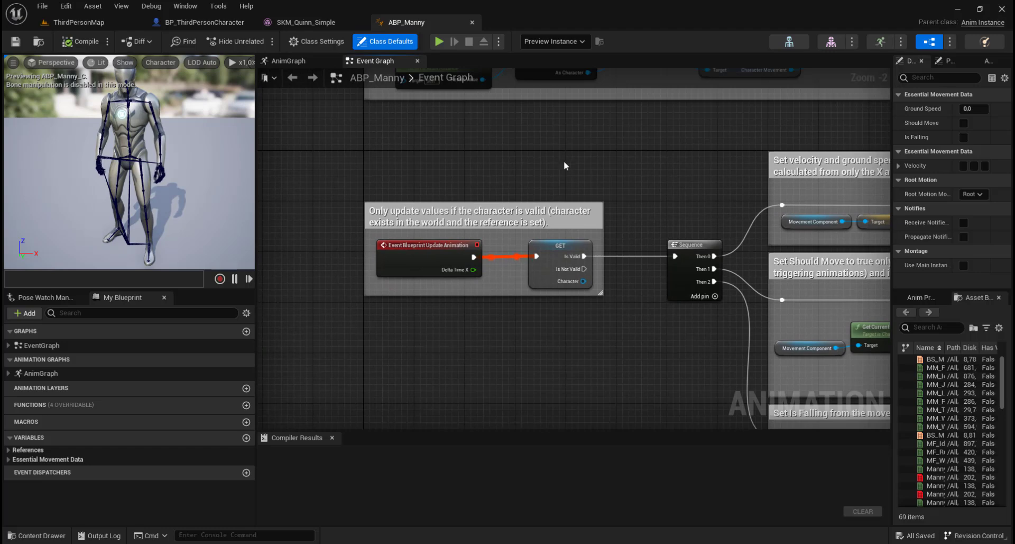
pyautogui.moveTo(621, 341); pyautogui.dragTo(344, 302, button='right')
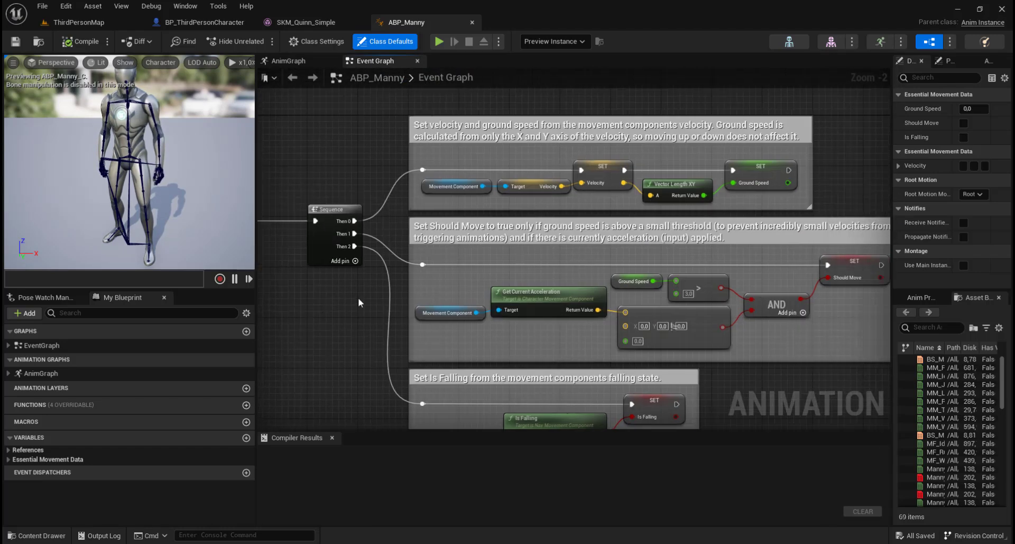
pyautogui.scroll(-1, 440, 280)
pyautogui.moveTo(506, 283); pyautogui.dragTo(462, 286, button='right')
pyautogui.scroll(2, 462, 286)
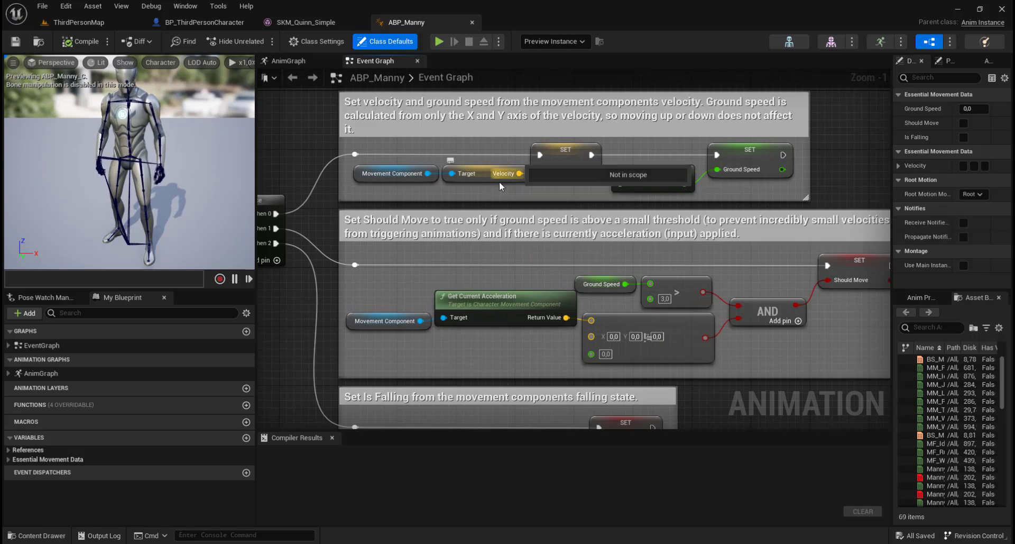
# Examine the Event Graph sections that set Should Move and Is Falling from the movement component
pyautogui.moveTo(497, 256); pyautogui.dragTo(494, 154, button='right')
pyautogui.moveTo(520, 228); pyautogui.dragTo(516, 84, button='right')
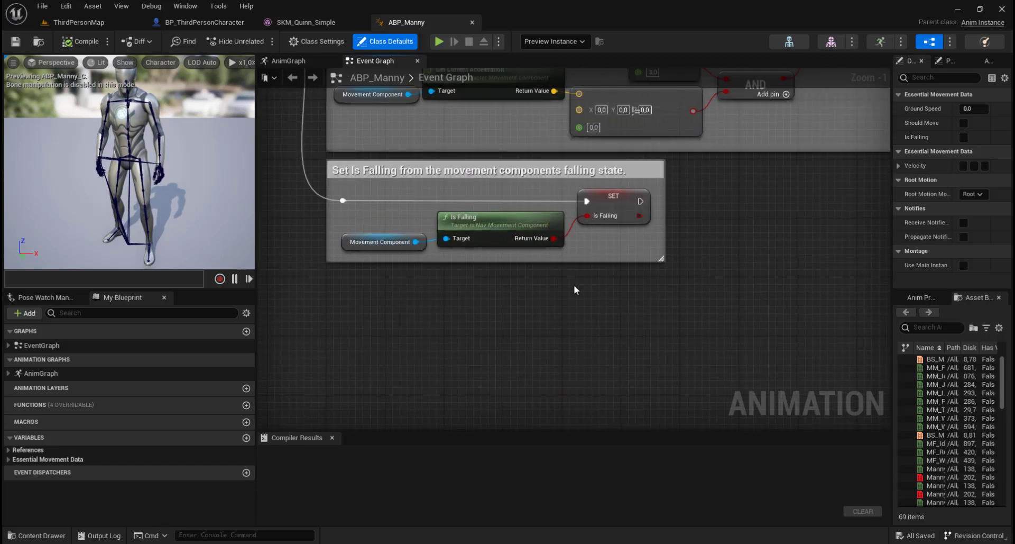
pyautogui.moveTo(496, 167); pyautogui.dragTo(508, 268, button='right')
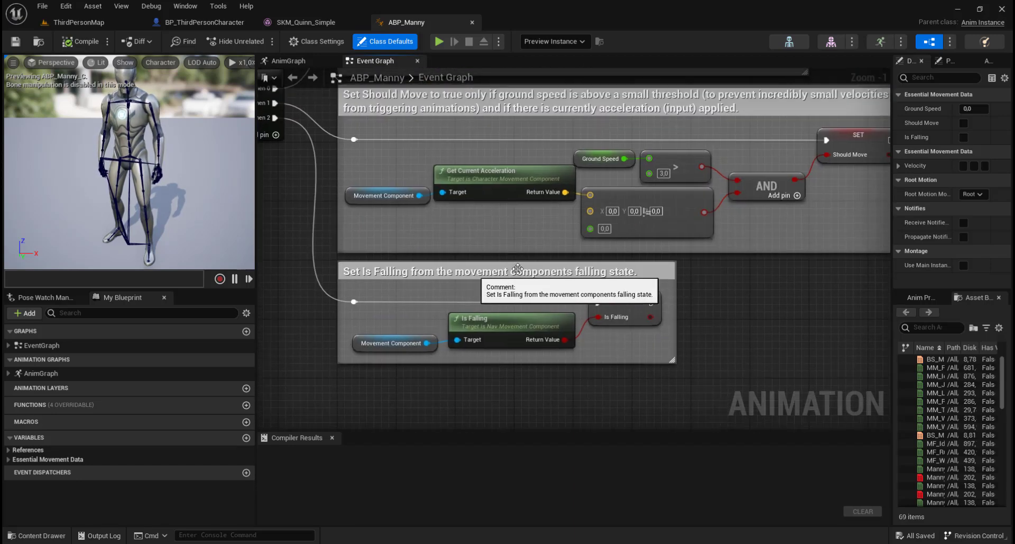
pyautogui.moveTo(766, 280); pyautogui.dragTo(804, 302, button='right')
pyautogui.scroll(-3, 677, 291)
pyautogui.scroll(2, 677, 291)
pyautogui.moveTo(513, 216); pyautogui.dragTo(623, 238, button='right')
pyautogui.moveTo(434, 324); pyautogui.dragTo(357, 318, button='right')
pyautogui.moveTo(598, 247); pyautogui.dragTo(593, 240, button='right')
pyautogui.scroll(2, 509, 211)
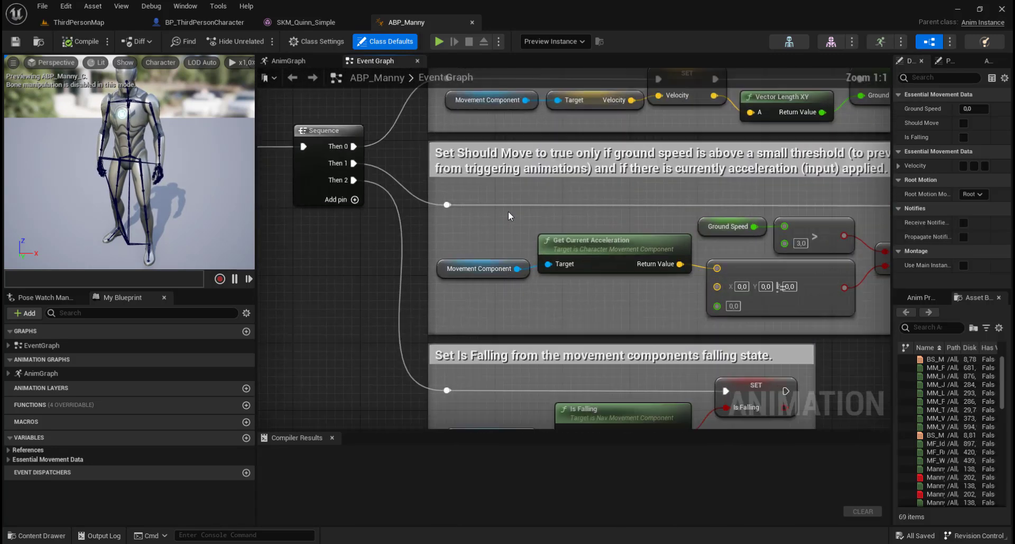
pyautogui.moveTo(566, 193); pyautogui.dragTo(570, 207, button='right')
pyautogui.scroll(-1, 570, 206)
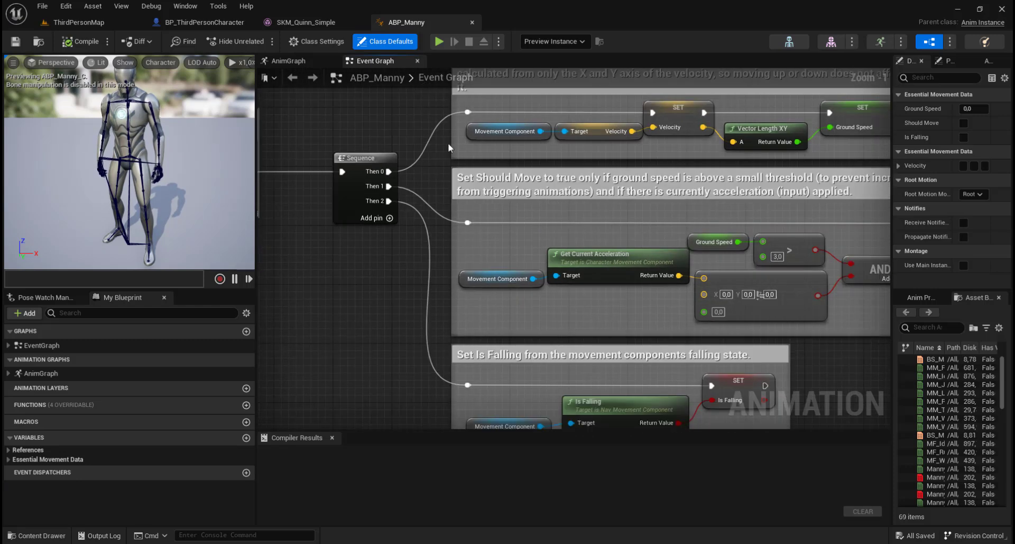
# View ABP_Manny's AnimGraph, close it and reopen it from the blueprint's graph list
pyautogui.click(291, 61)
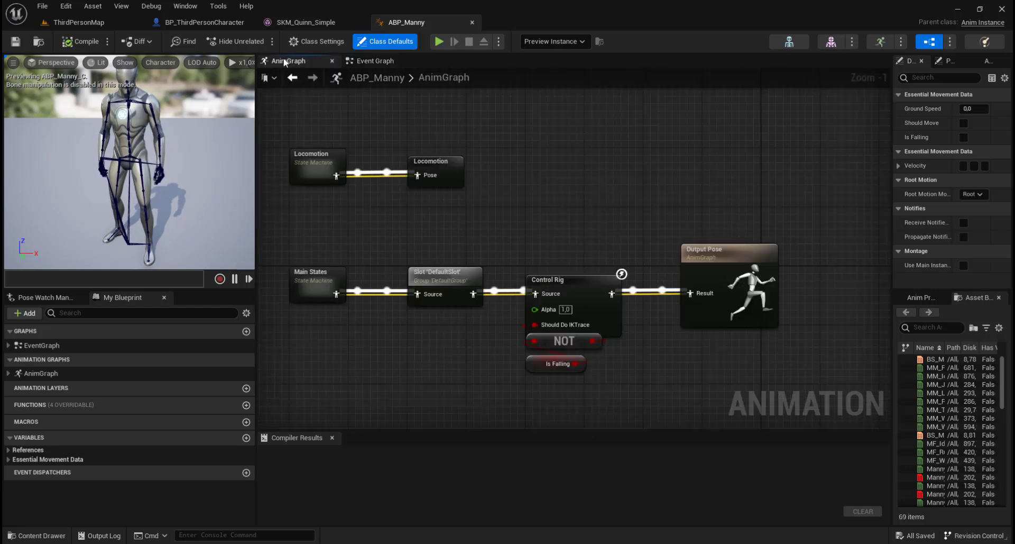
pyautogui.click(332, 60)
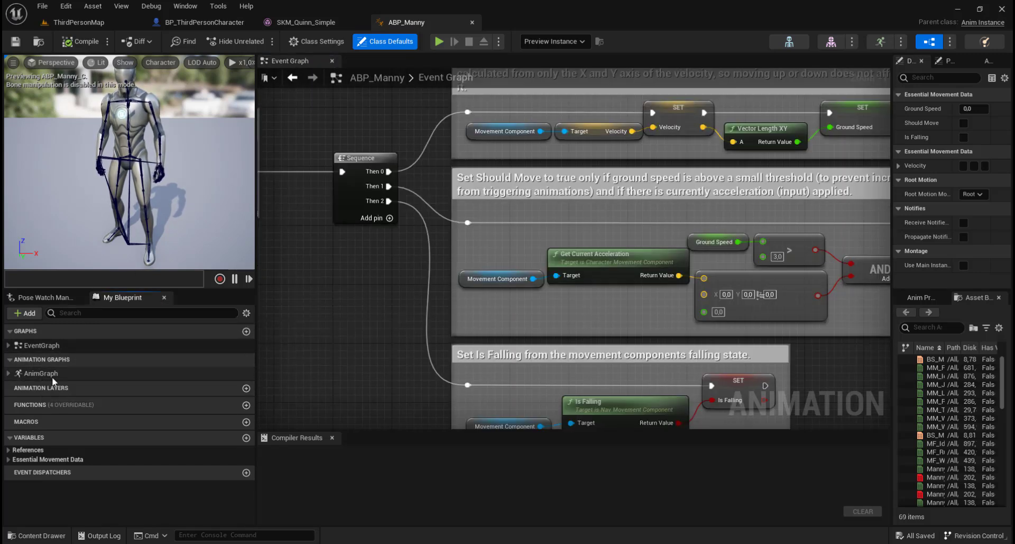
pyautogui.doubleClick(51, 375)
pyautogui.moveTo(593, 216); pyautogui.dragTo(512, 198, button='right')
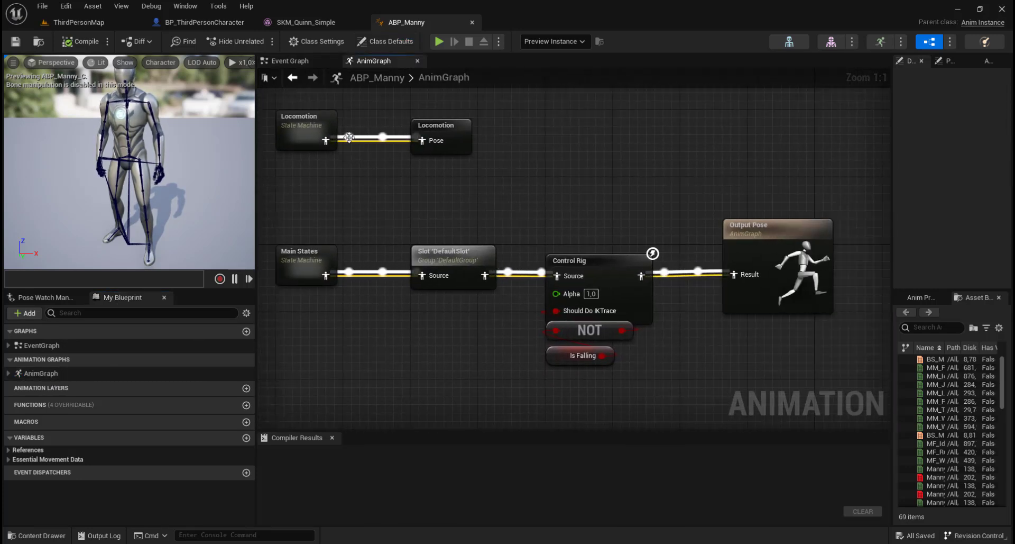
# Inspect the Locomotion state machine, its Idle state and the MM_Idle animation, and return to the AnimGraph
pyautogui.doubleClick(302, 122)
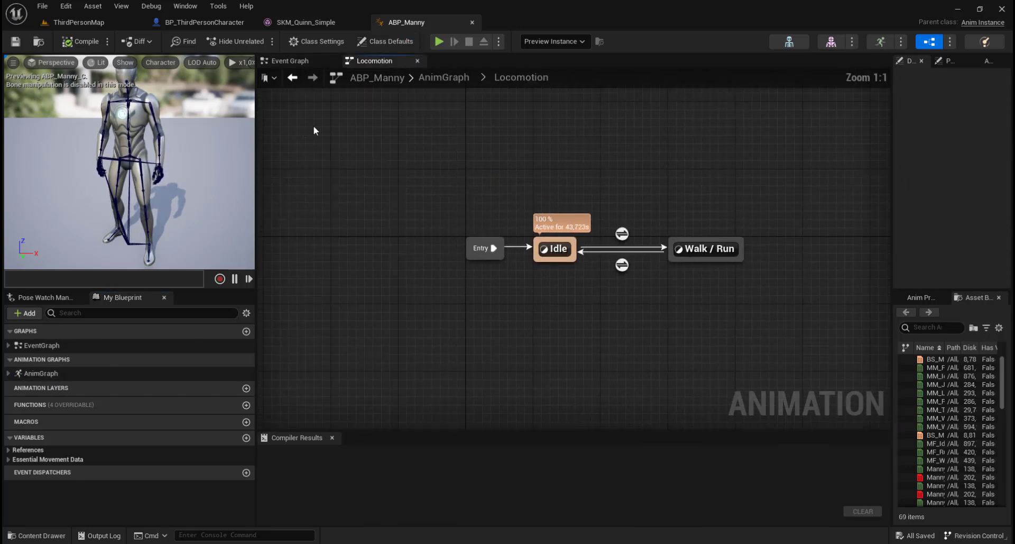
pyautogui.doubleClick(561, 258)
pyautogui.doubleClick(562, 263)
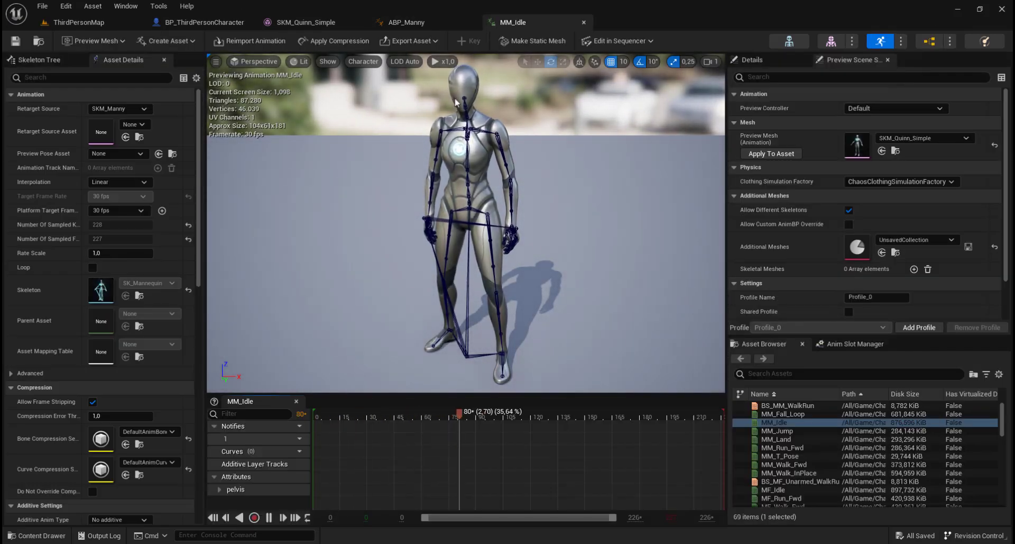
pyautogui.click(410, 24)
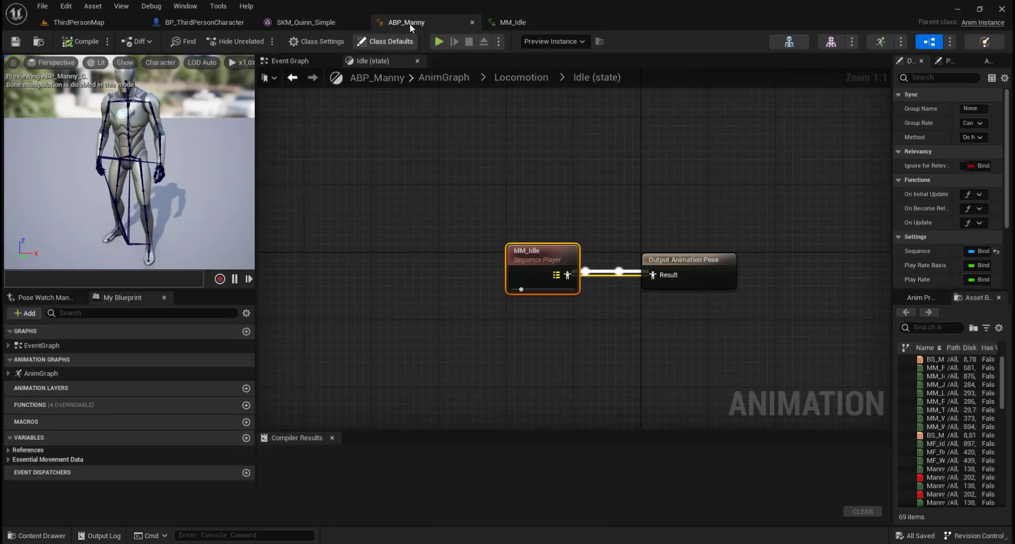
pyautogui.click(295, 79)
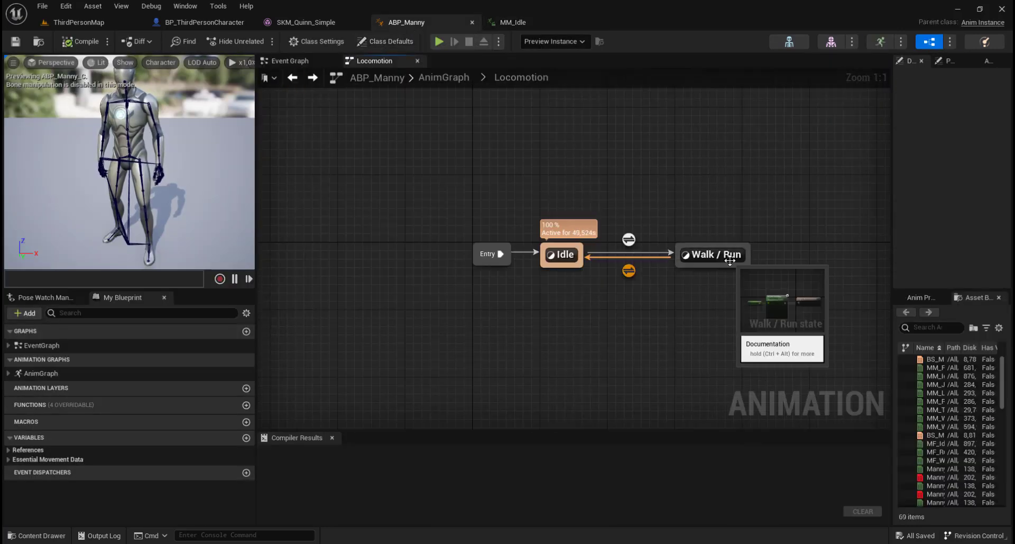
pyautogui.click(444, 78)
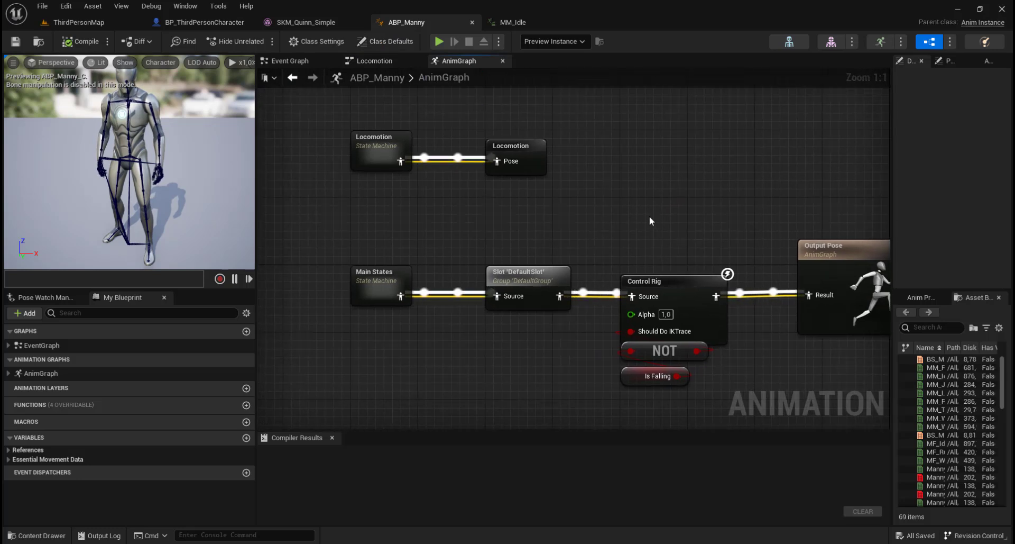
# Examine how Main States, DefaultSlot and the Control Rig node with Should Do IKTrace feed the Output Pose
pyautogui.moveTo(685, 240); pyautogui.dragTo(620, 208, button='right')
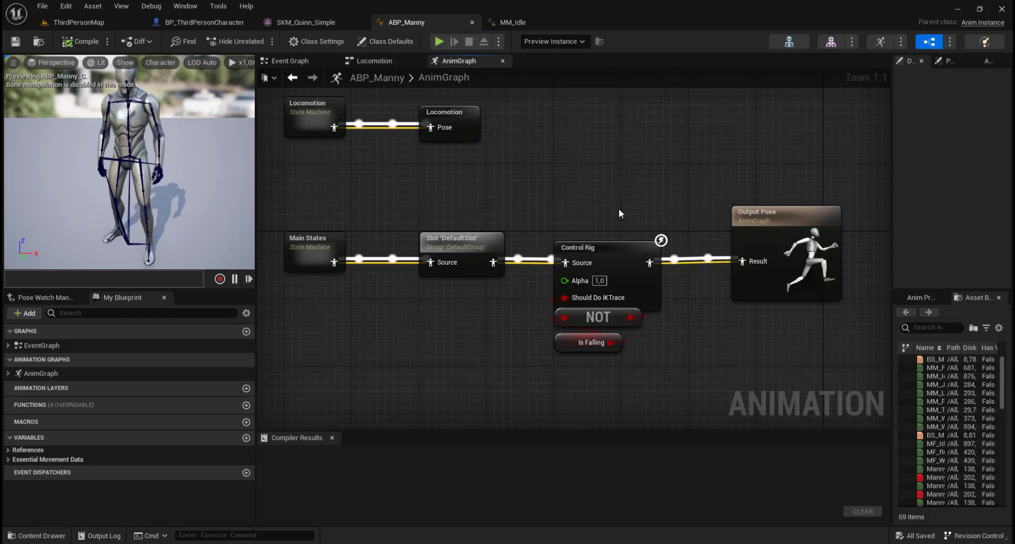
pyautogui.moveTo(467, 189); pyautogui.dragTo(497, 212, button='right')
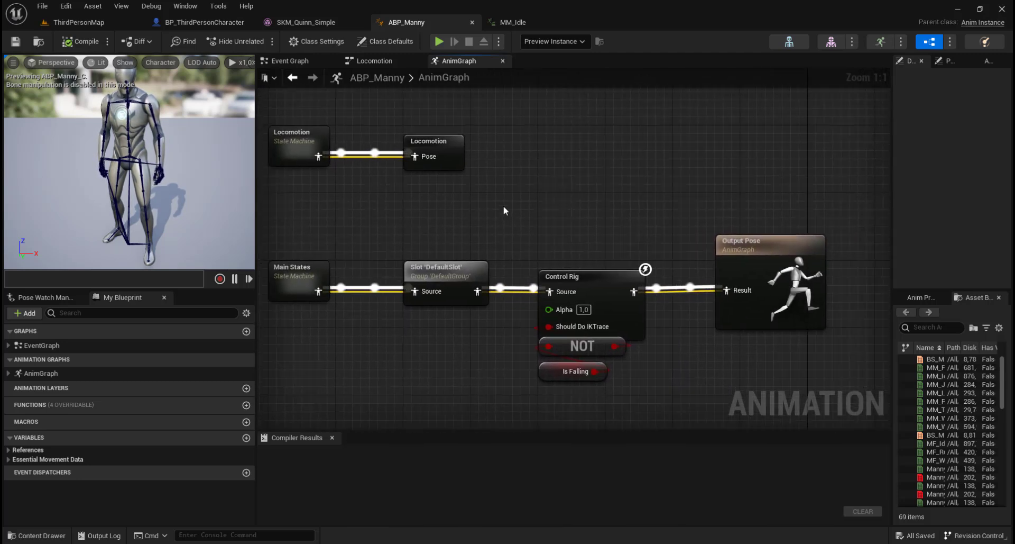
pyautogui.moveTo(570, 170); pyautogui.dragTo(649, 134, button='right')
# Open CR_Mannequin_BasicFootIK from the Mannequins Rigs folder and examine Step 1 of its Forwards Solve graph
pyautogui.click(90, 24)
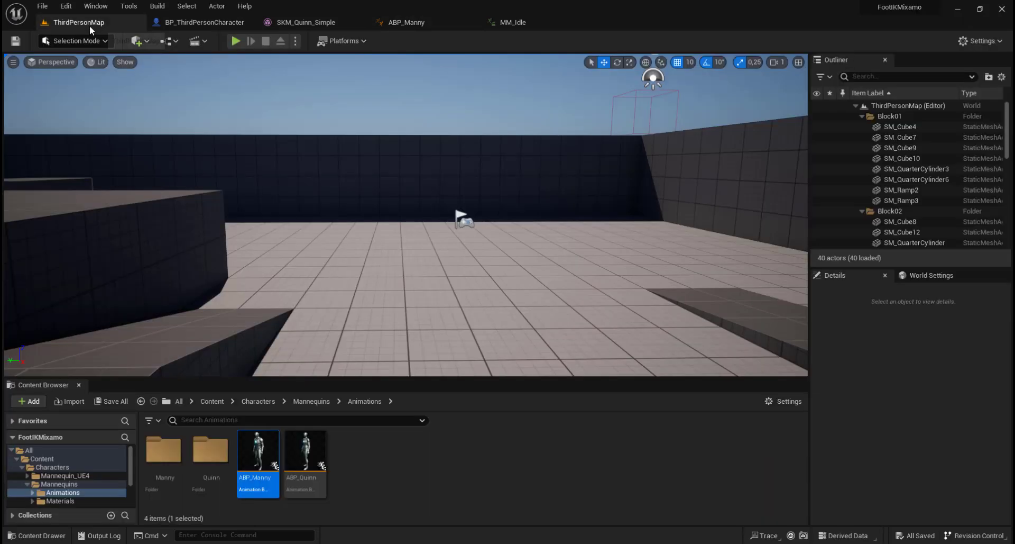
pyautogui.click(318, 402)
pyautogui.doubleClick(305, 451)
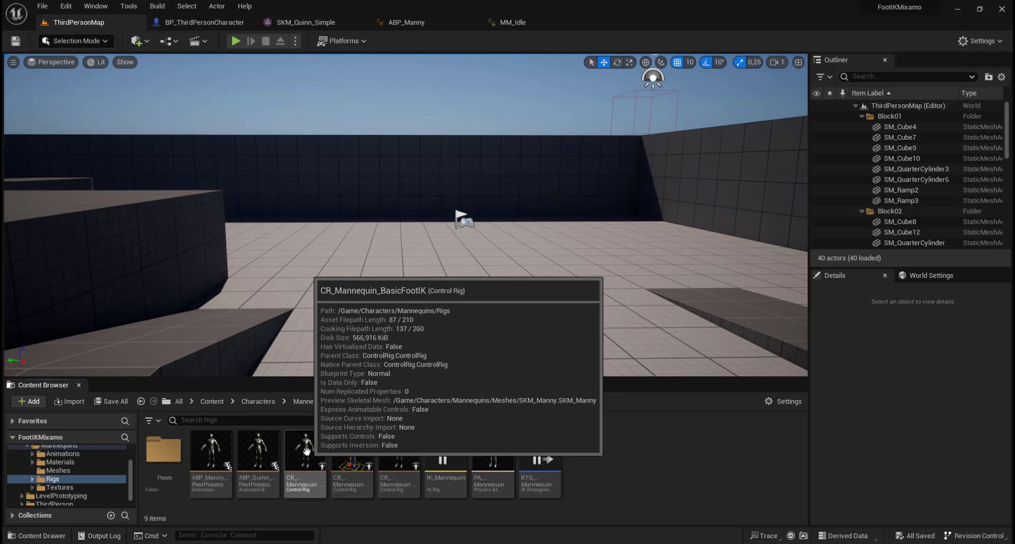
pyautogui.click(307, 451)
pyautogui.doubleClick(306, 451)
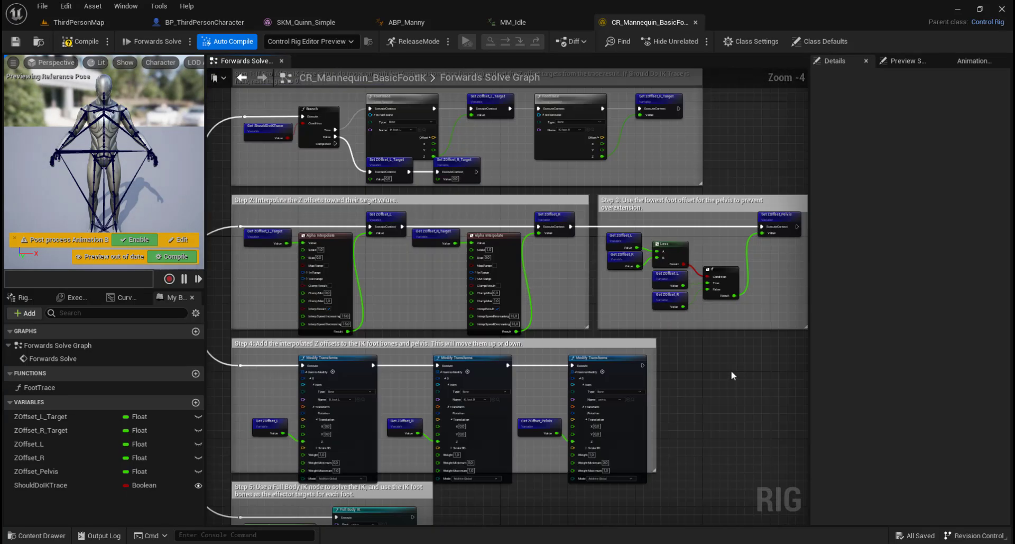
pyautogui.moveTo(731, 370); pyautogui.dragTo(757, 411, button='right')
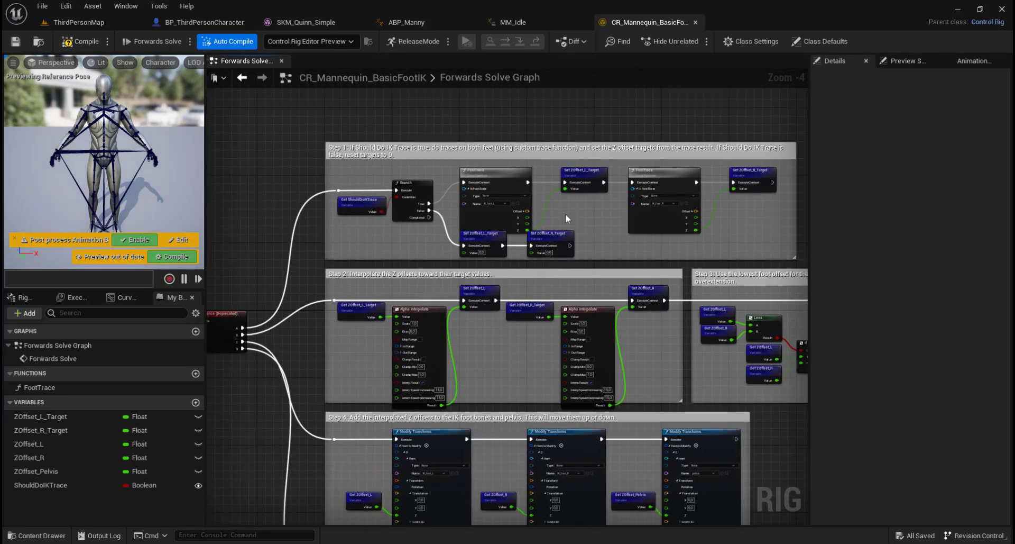
pyautogui.scroll(2, 559, 210)
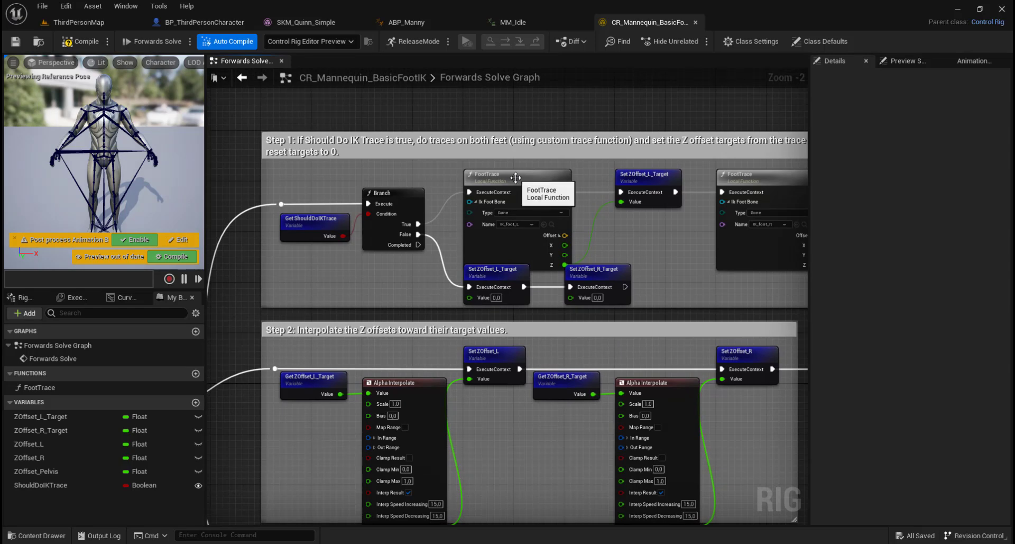
# Examine the FootTrace function's bone transforms and sphere trace, and return to an overview of the whole Forwards Solve graph
pyautogui.doubleClick(521, 179)
pyautogui.moveTo(560, 275); pyautogui.dragTo(738, 260, button='right')
pyautogui.scroll(2, 568, 223)
pyautogui.moveTo(579, 234); pyautogui.dragTo(428, 177, button='right')
pyautogui.moveTo(593, 159); pyautogui.dragTo(688, 216, button='right')
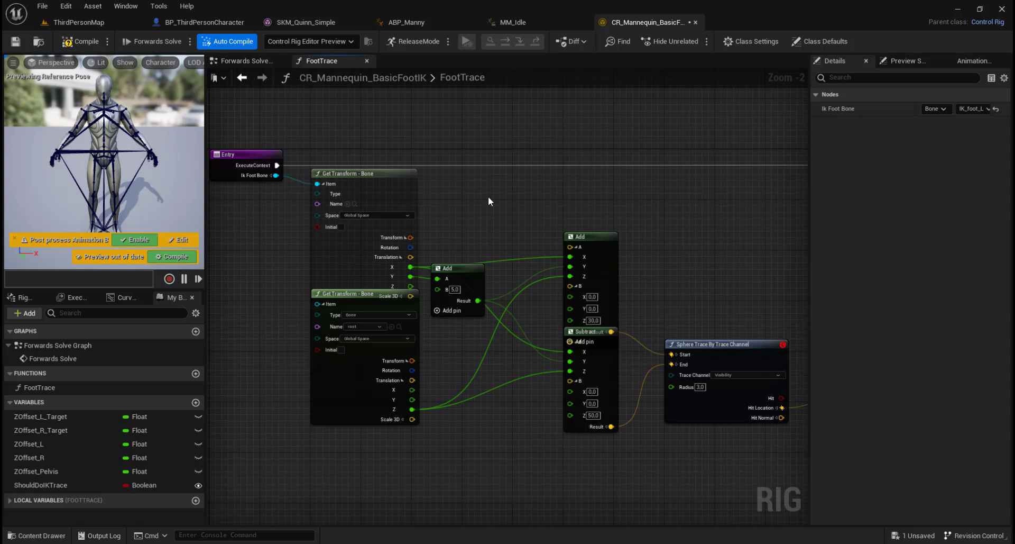
pyautogui.scroll(-2, 453, 171)
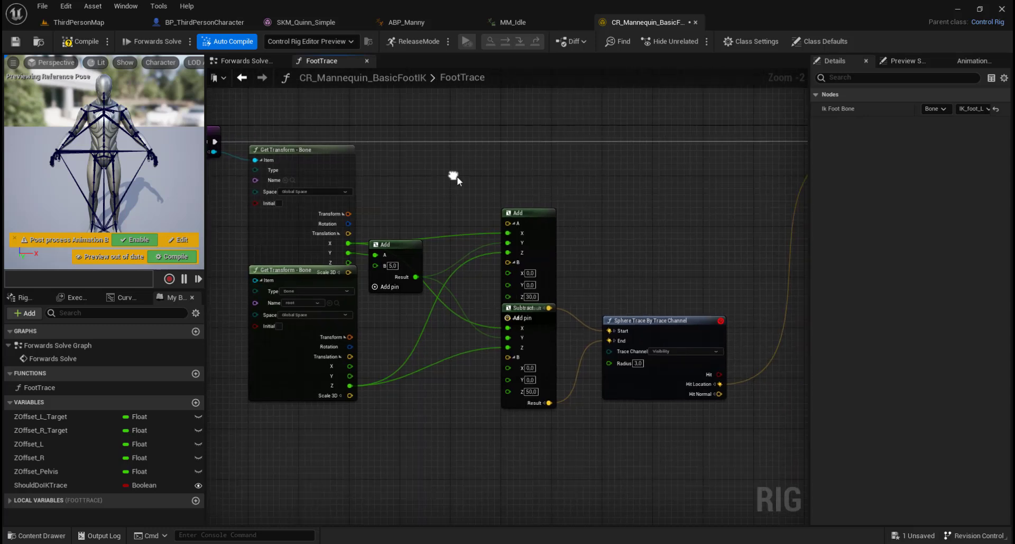
pyautogui.click(241, 78)
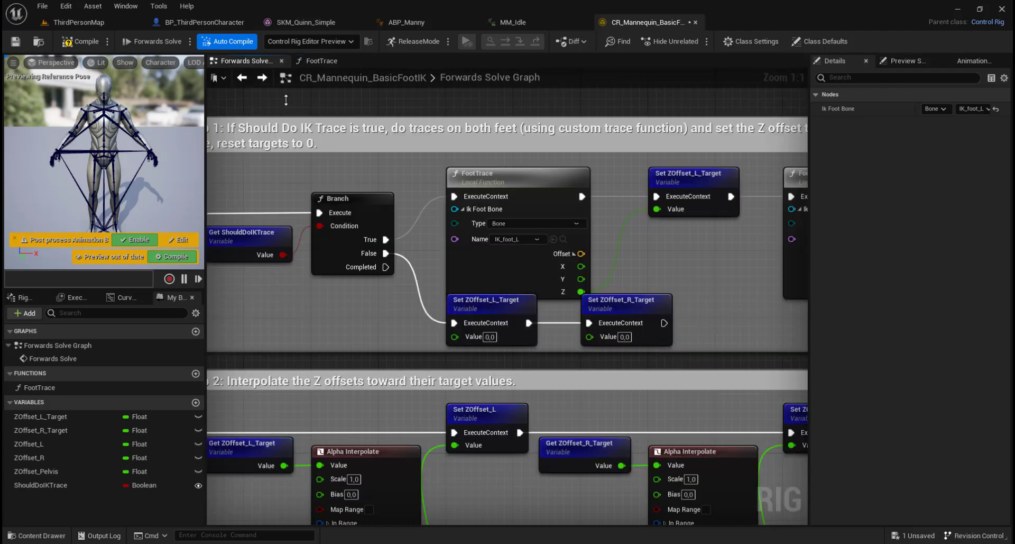
pyautogui.scroll(-7, 532, 233)
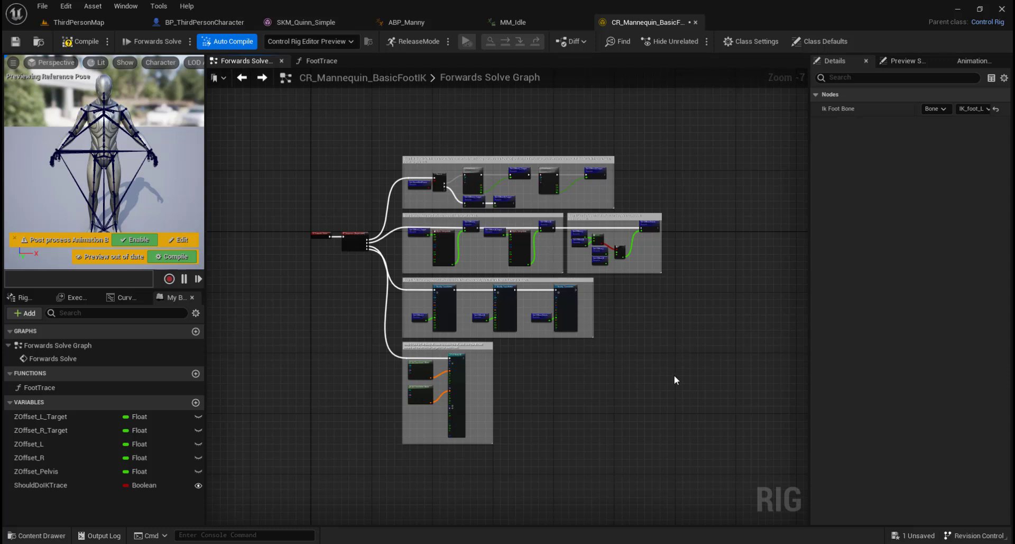
# Examine the interpolation, pelvis offset, Modify Transforms and Full Body IK sections of the Forwards Solve graph, and return to ThirdPersonMap
pyautogui.moveTo(608, 377)
pyautogui.mouseDown(button='right')
pyautogui.moveTo(602, 387)
pyautogui.moveTo(617, 386)
pyautogui.mouseUp(button='right')
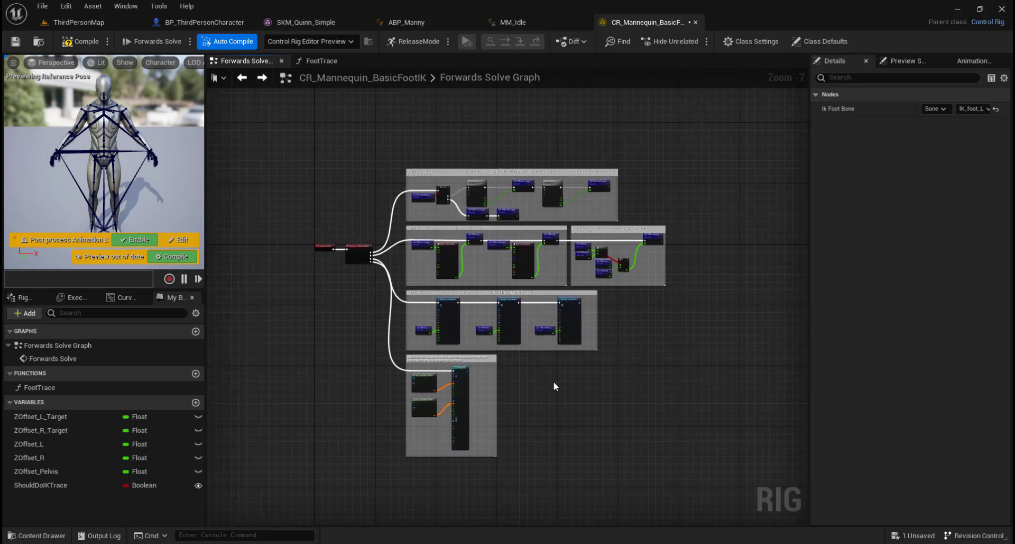
pyautogui.scroll(2, 554, 382)
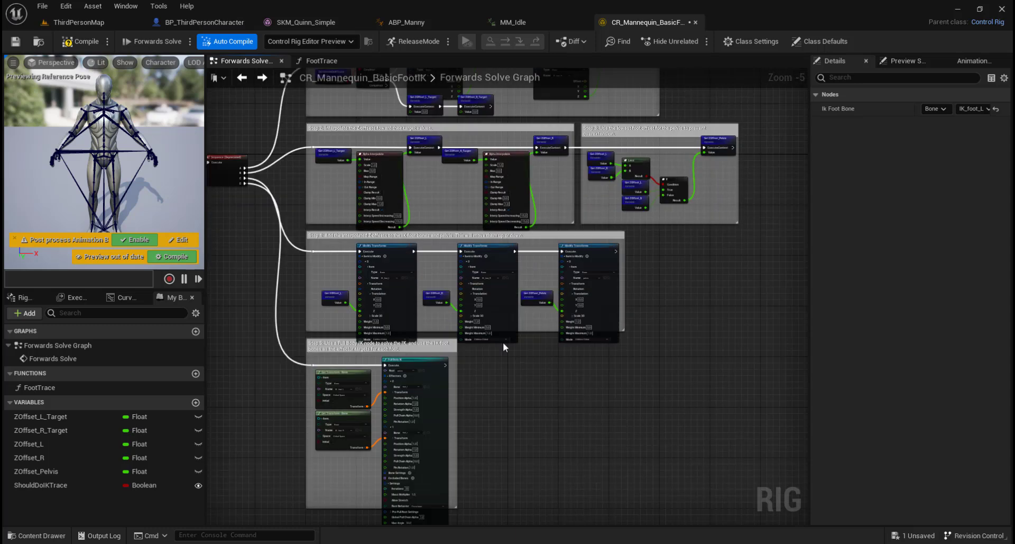
pyautogui.click(91, 22)
pyautogui.moveTo(433, 284); pyautogui.dragTo(413, 265, button='right')
pyautogui.moveTo(455, 300); pyautogui.dragTo(523, 312, button='right')
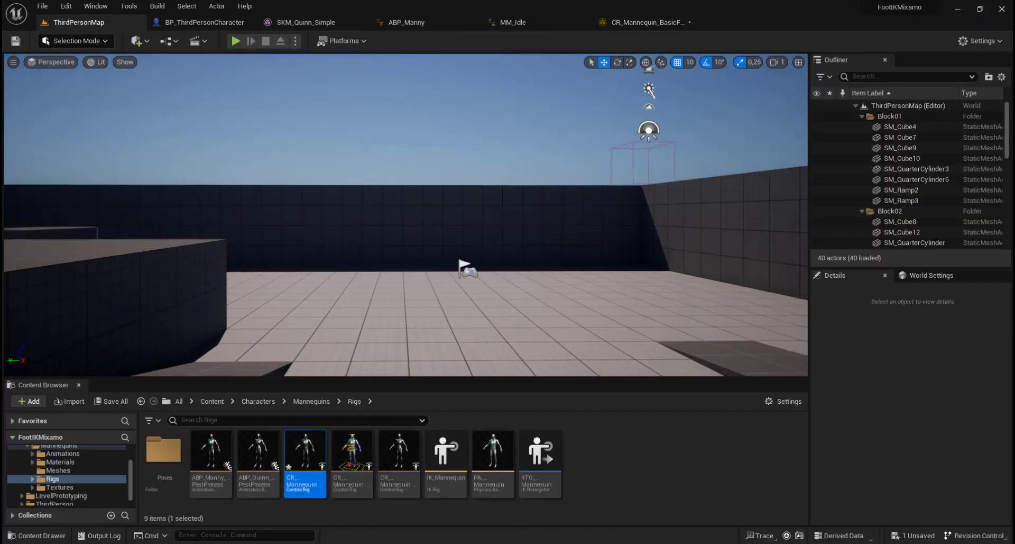
# Create a folder named Mixamo in the project's Content folder and open it
pyautogui.click(214, 402)
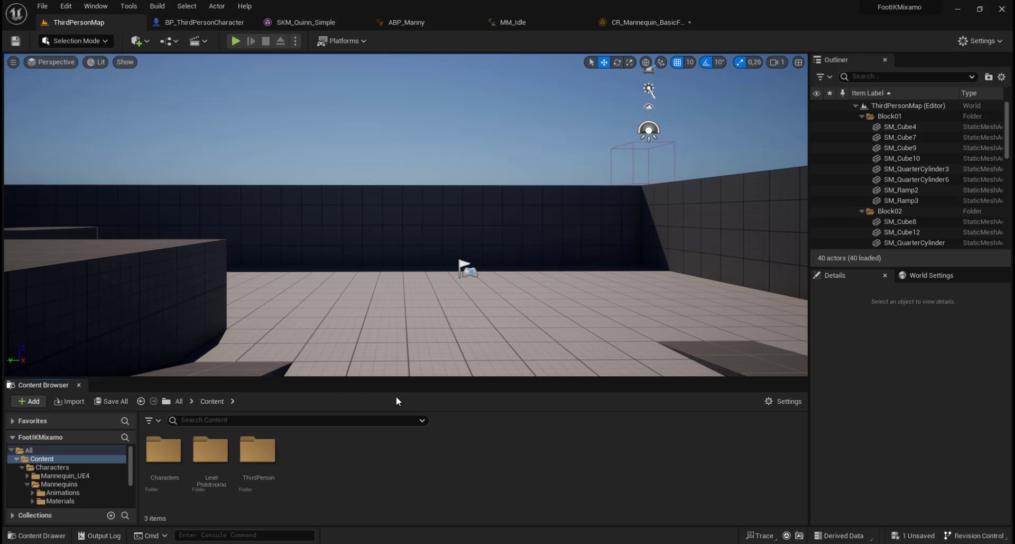
pyautogui.rightClick(313, 451)
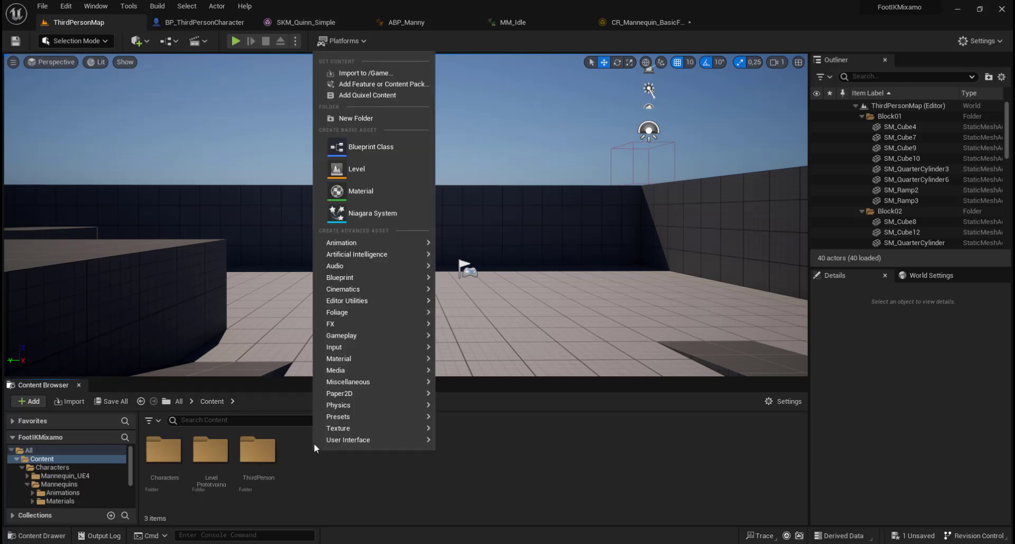
pyautogui.click(371, 118)
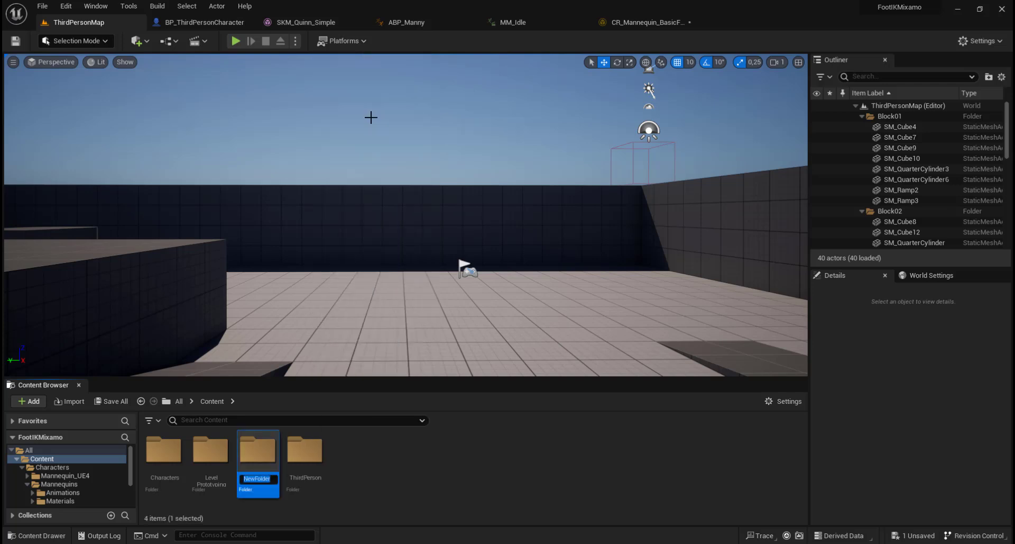
pyautogui.write('M')
pyautogui.press('Return')
pyautogui.doubleClick(262, 449)
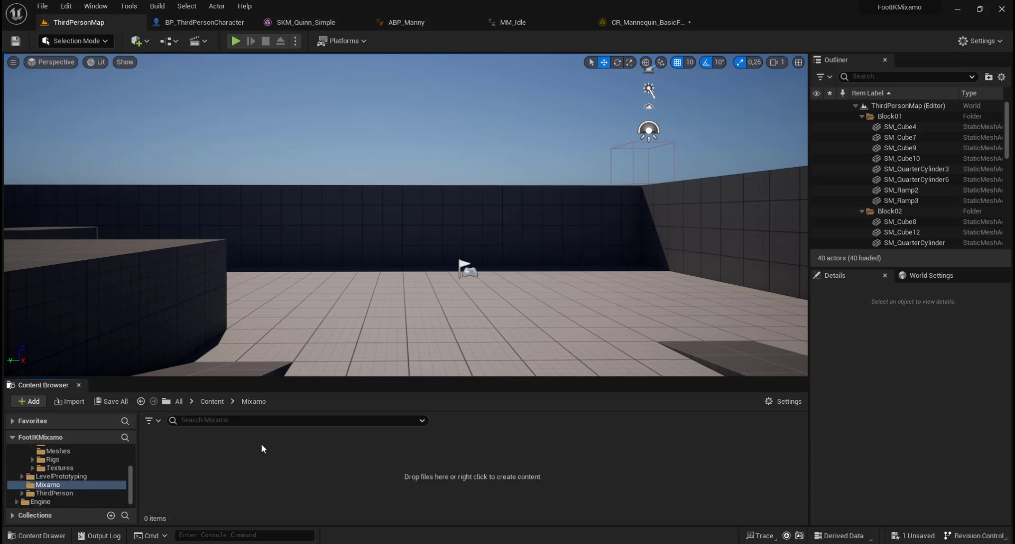
# Create an Animations subfolder inside the Mixamo folder and save all unsaved project assets
pyautogui.rightClick(199, 480)
pyautogui.click(256, 143)
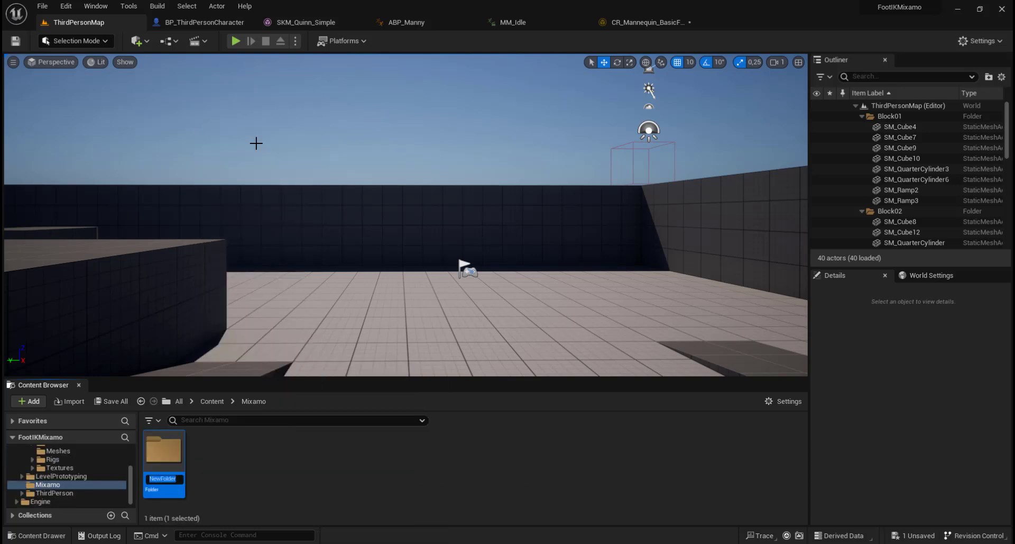
pyautogui.write('A')
pyautogui.press('Return')
pyautogui.click(43, 6)
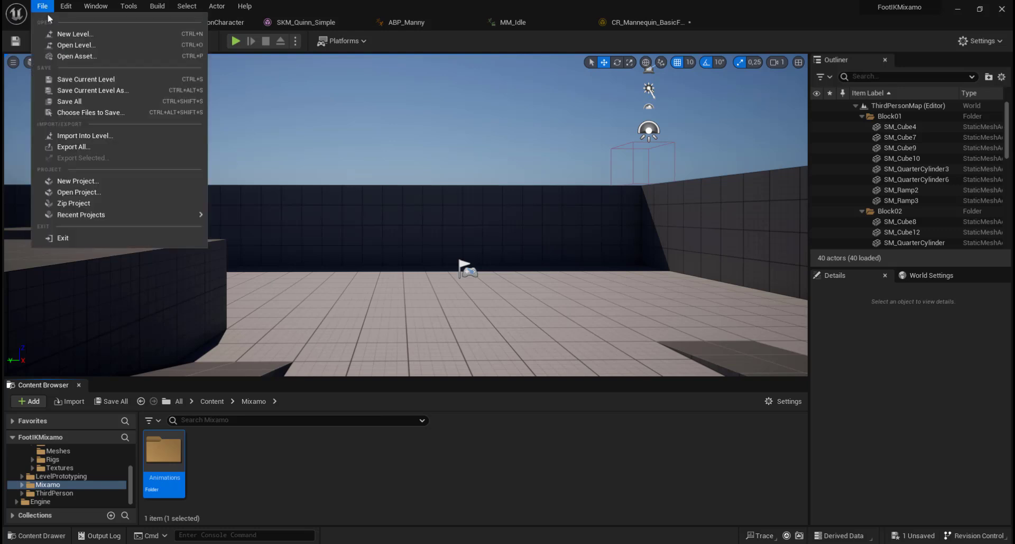
pyautogui.click(79, 100)
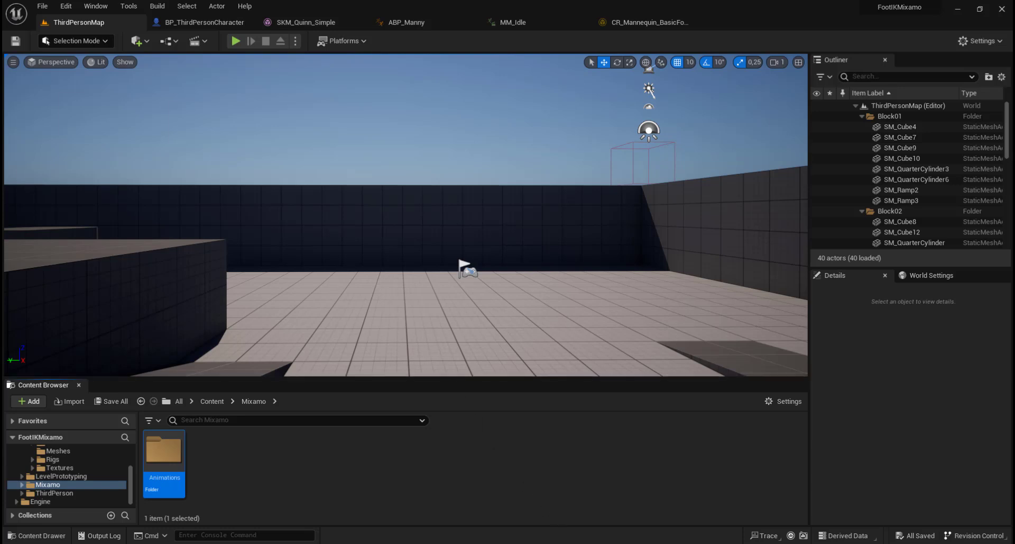
pyautogui.click(578, 543)
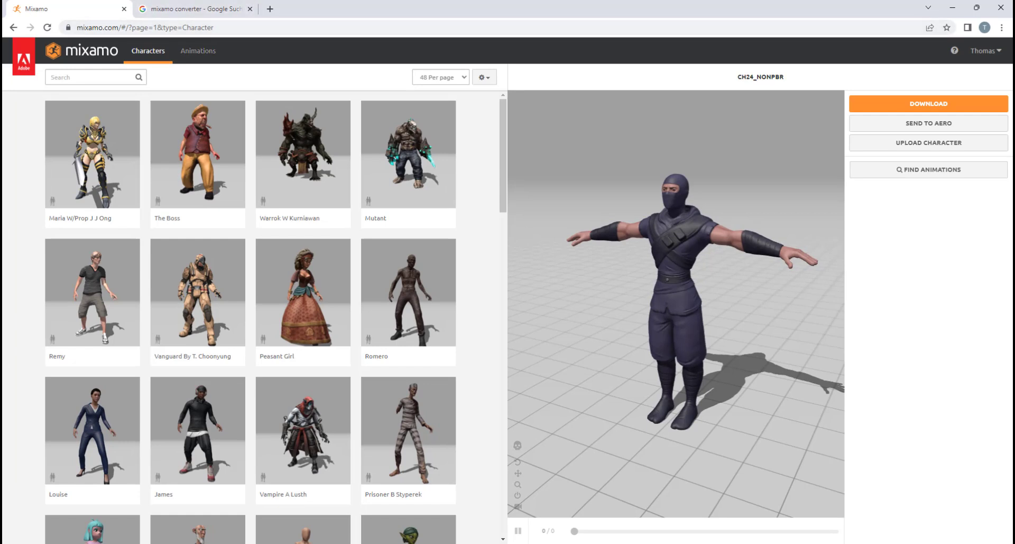
pyautogui.click(123, 32)
pyautogui.moveTo(169, 28); pyautogui.dragTo(290, 25)
pyautogui.press('BackSpace')
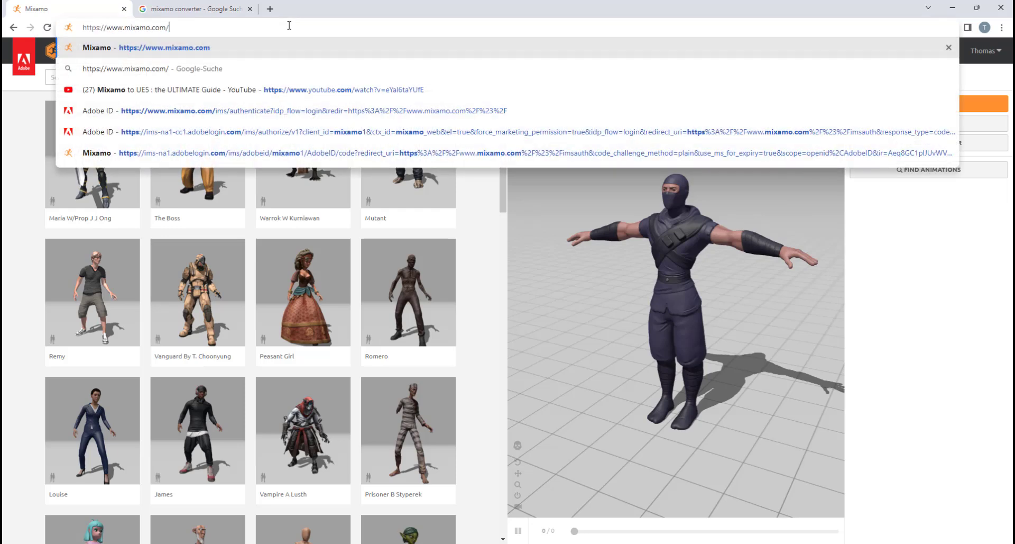
pyautogui.press('Return')
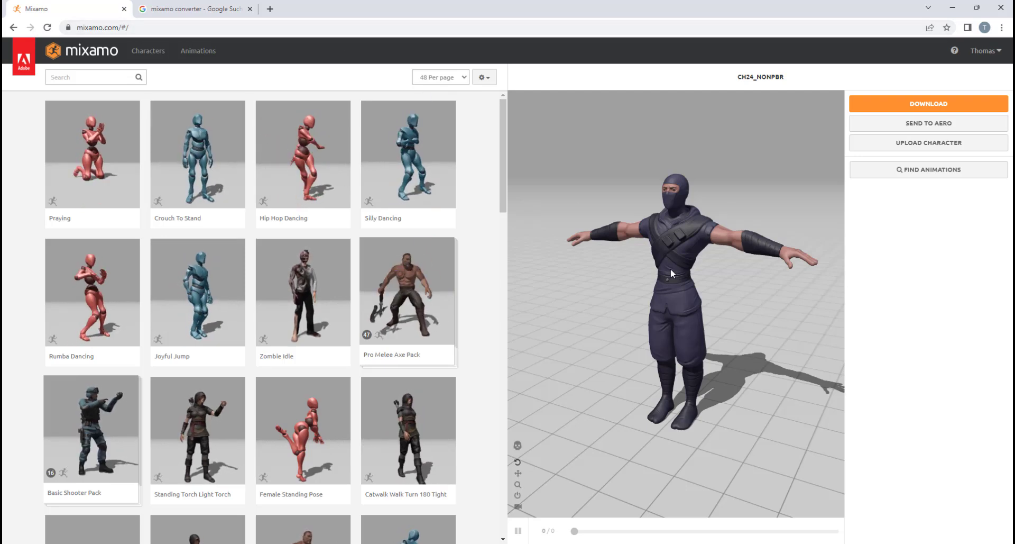
# Search the Mixamo characters for "ninja" and load the Ninja as the current character
pyautogui.click(150, 51)
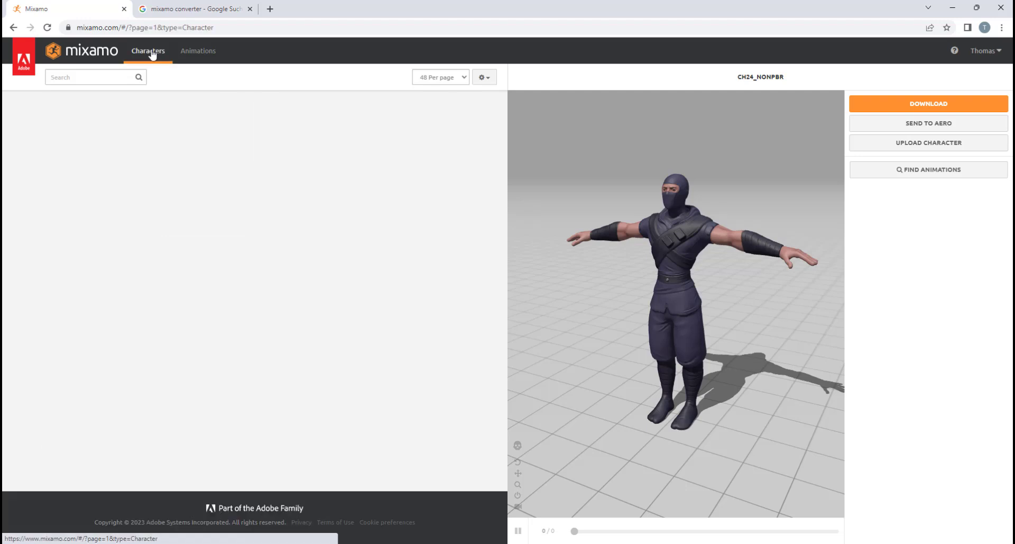
pyautogui.scroll(-6, 273, 236)
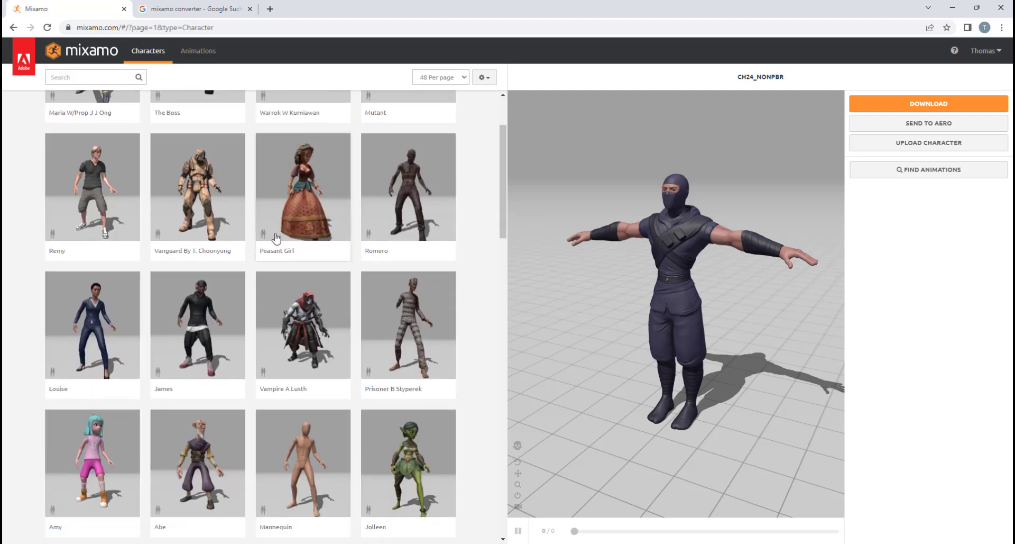
pyautogui.scroll(-2, 276, 238)
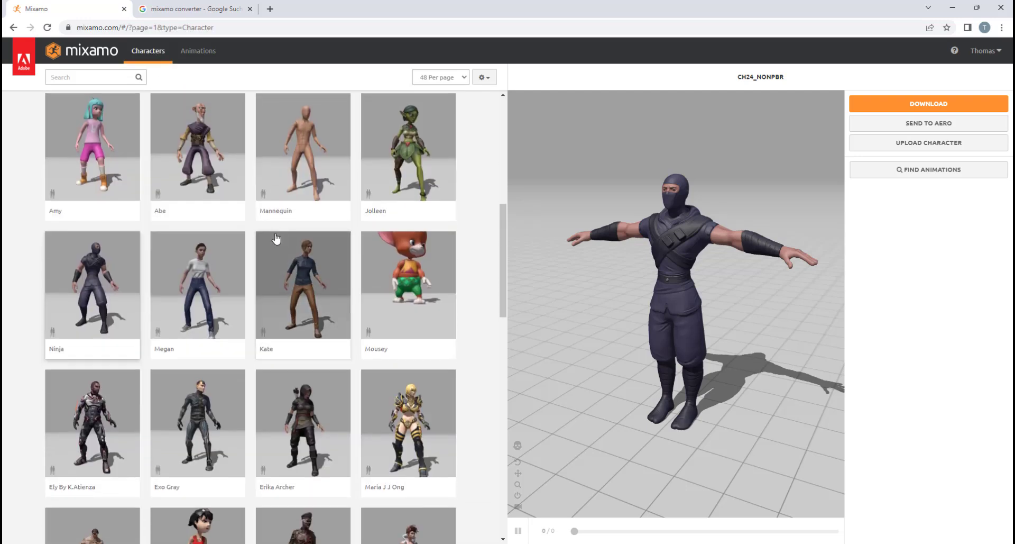
pyautogui.scroll(8, 276, 239)
pyautogui.click(68, 77)
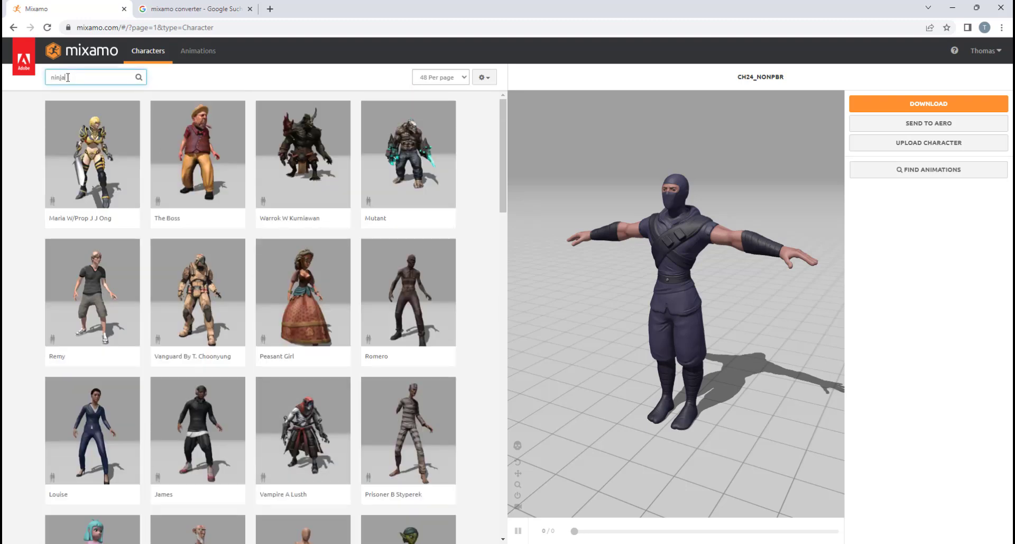
pyautogui.press('Return')
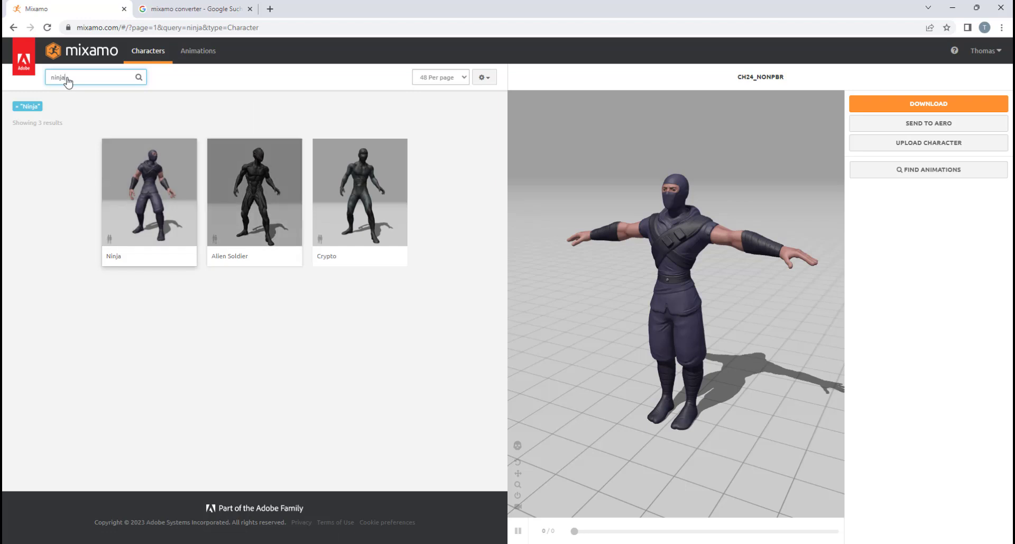
pyautogui.click(142, 192)
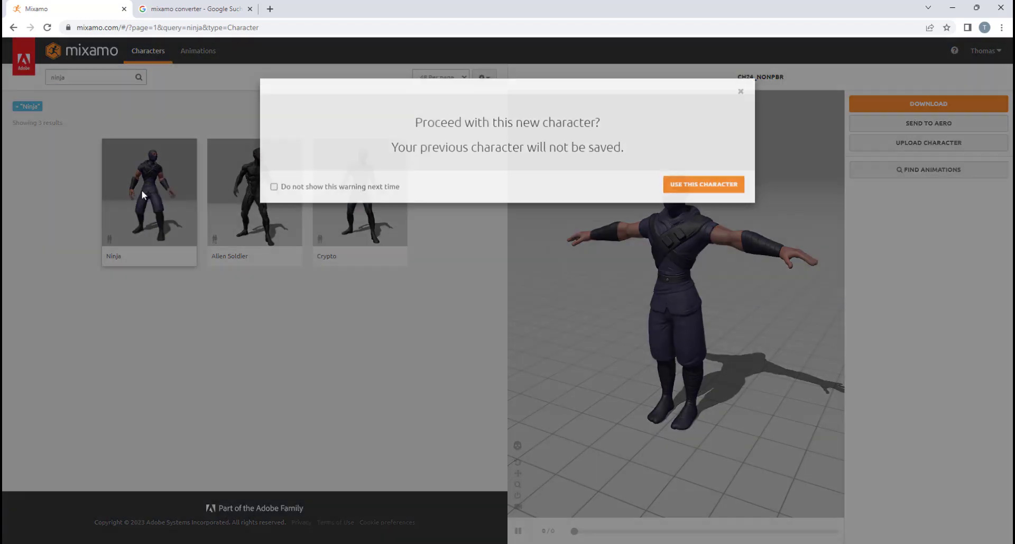
pyautogui.click(703, 189)
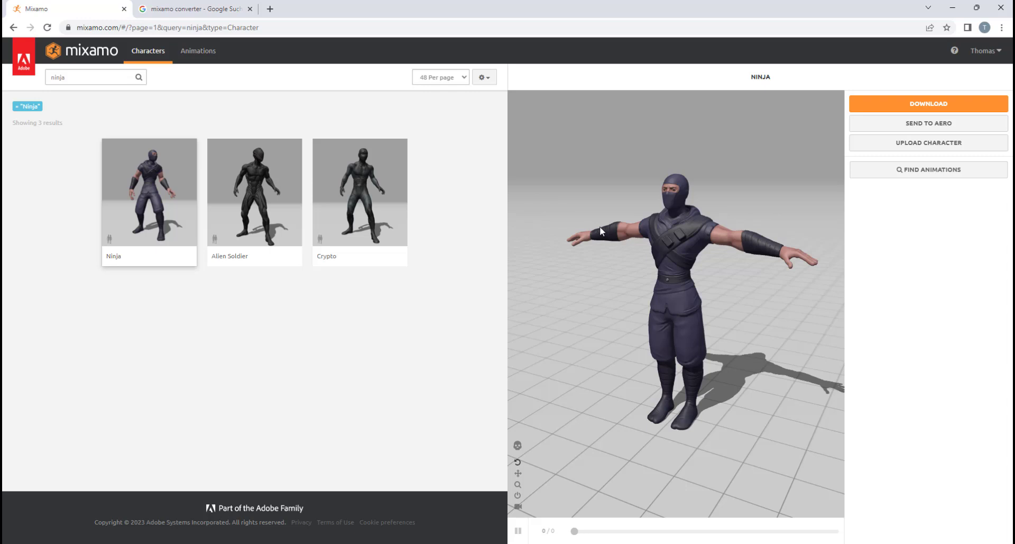
# Apply a Ninja Idle animation from the Mixamo animation library to the Ninja character
pyautogui.click(197, 53)
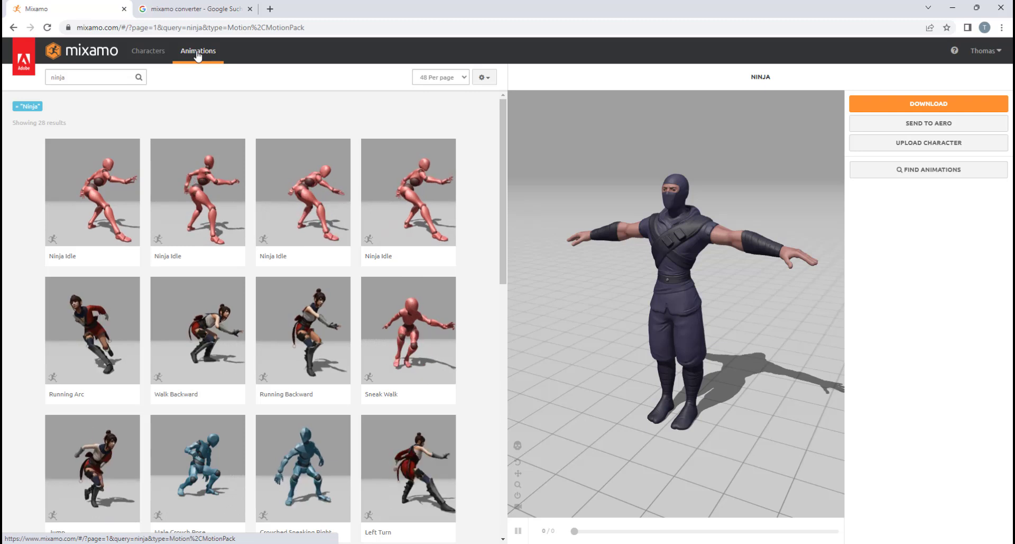
pyautogui.click(155, 57)
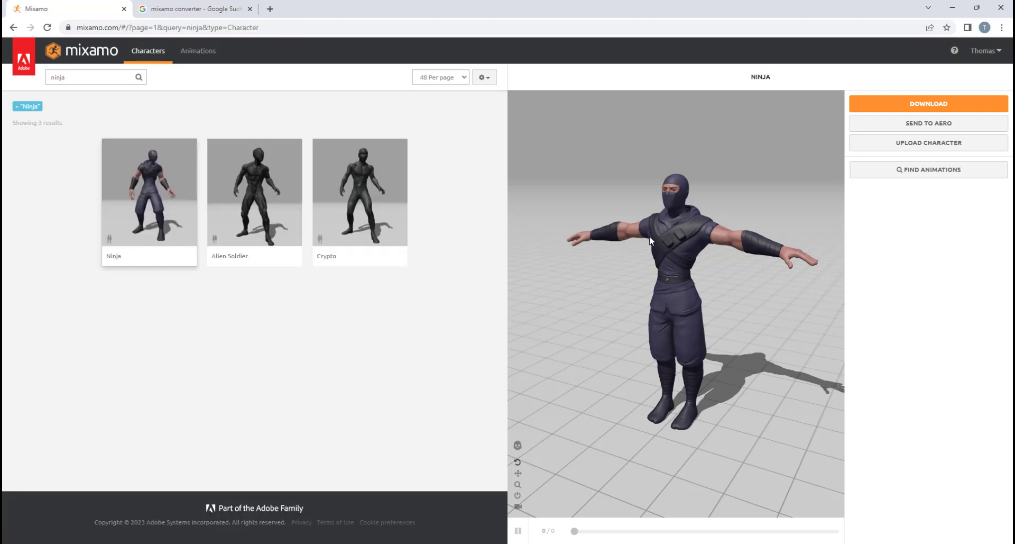
pyautogui.click(220, 52)
pyautogui.click(197, 188)
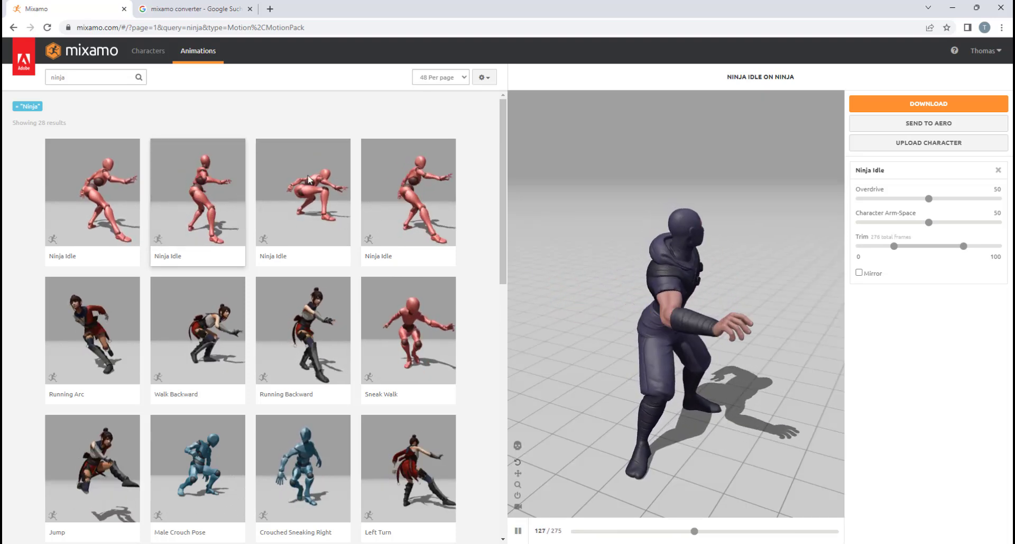
# Search the animation library for "T-pose" and apply the T-Pose animation to the Ninja character
pyautogui.moveTo(100, 78); pyautogui.dragTo(47, 78)
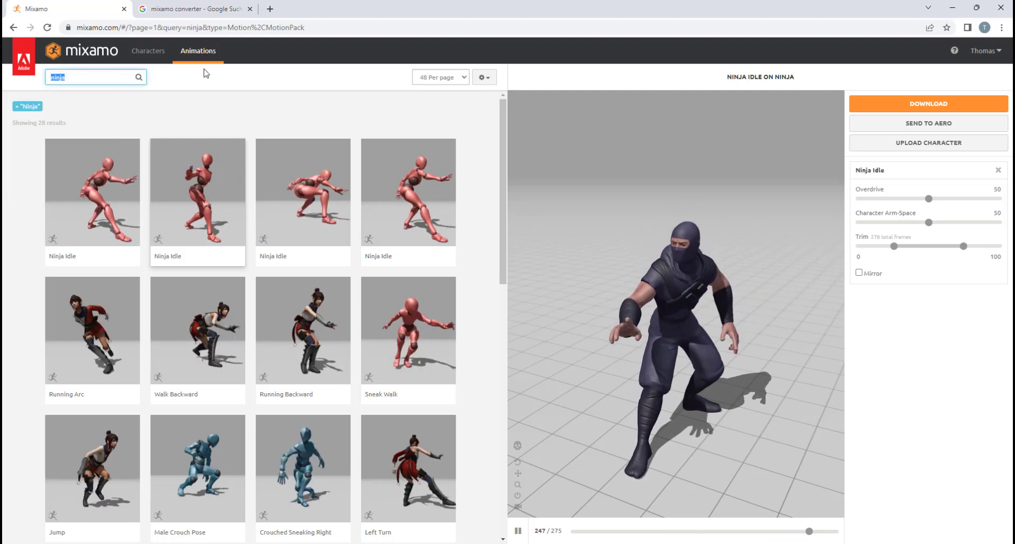
pyautogui.write('T-pose')
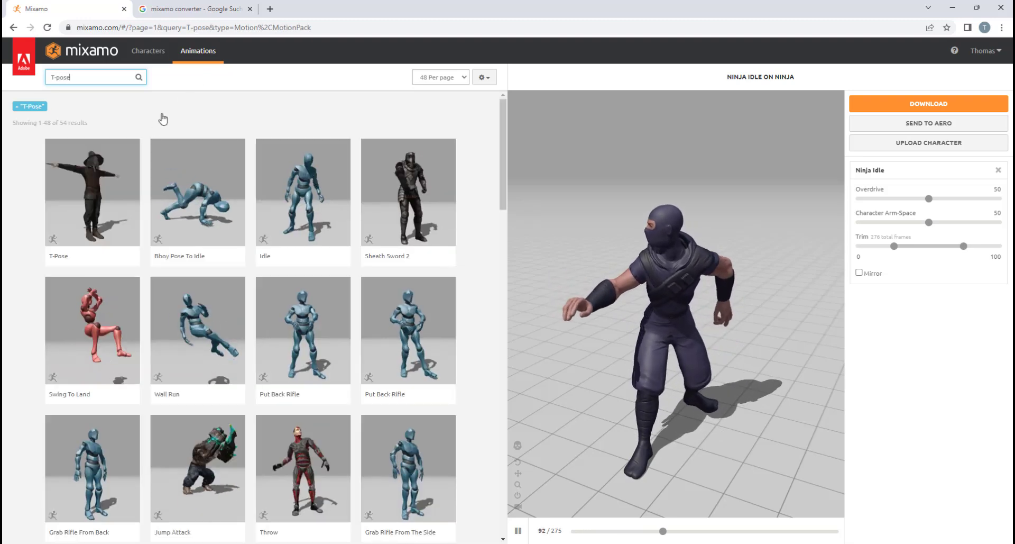
pyautogui.click(95, 190)
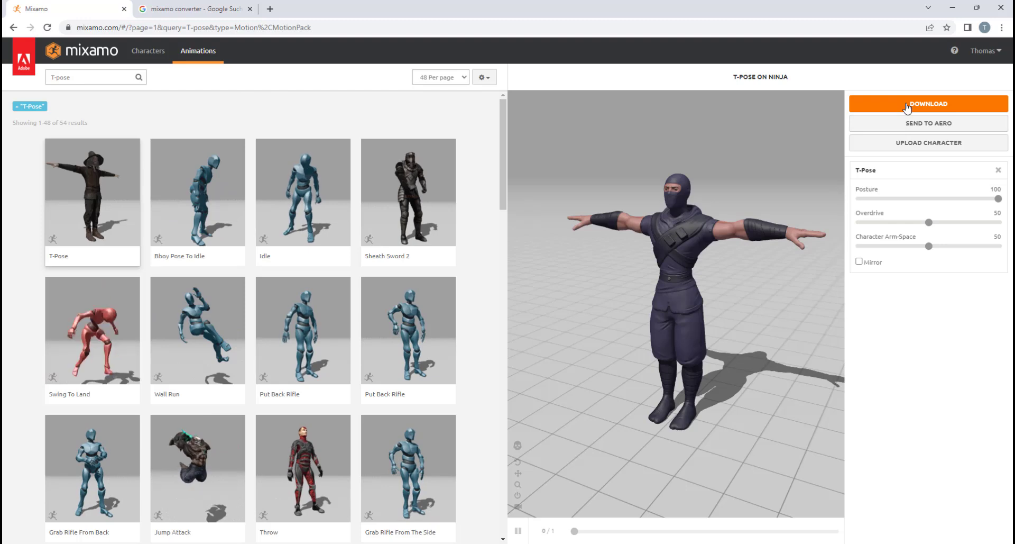
pyautogui.click(925, 107)
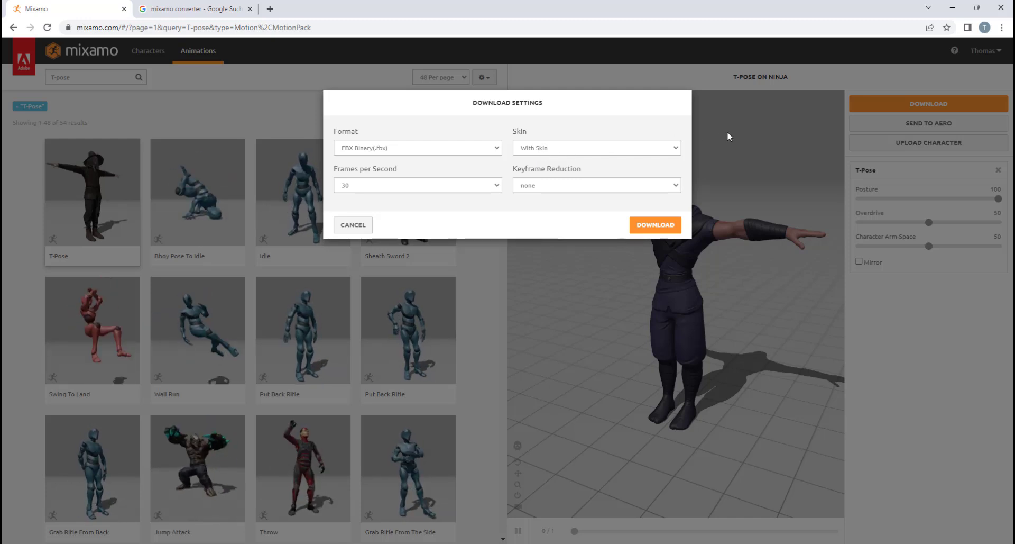
pyautogui.click(353, 224)
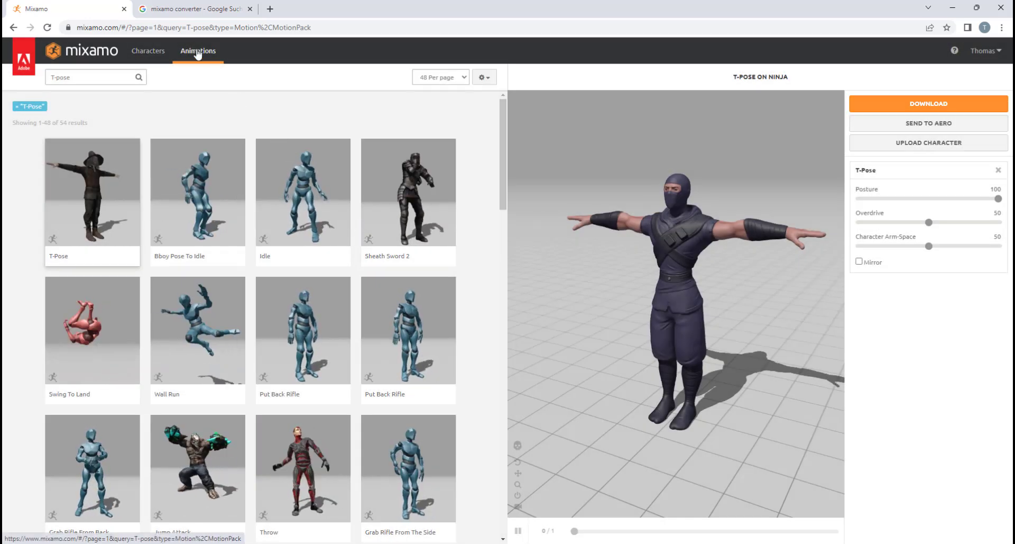
pyautogui.click(88, 77)
pyautogui.click(118, 236)
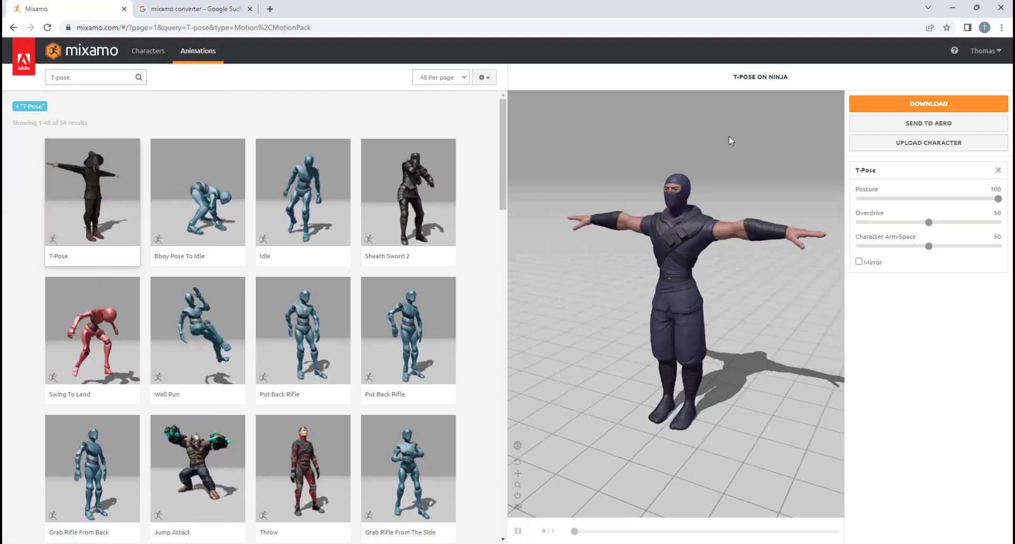
# Download the Ninja's T-Pose as FBX Binary with skin, at 30 frames per second and without keyframe reduction
pyautogui.click(904, 105)
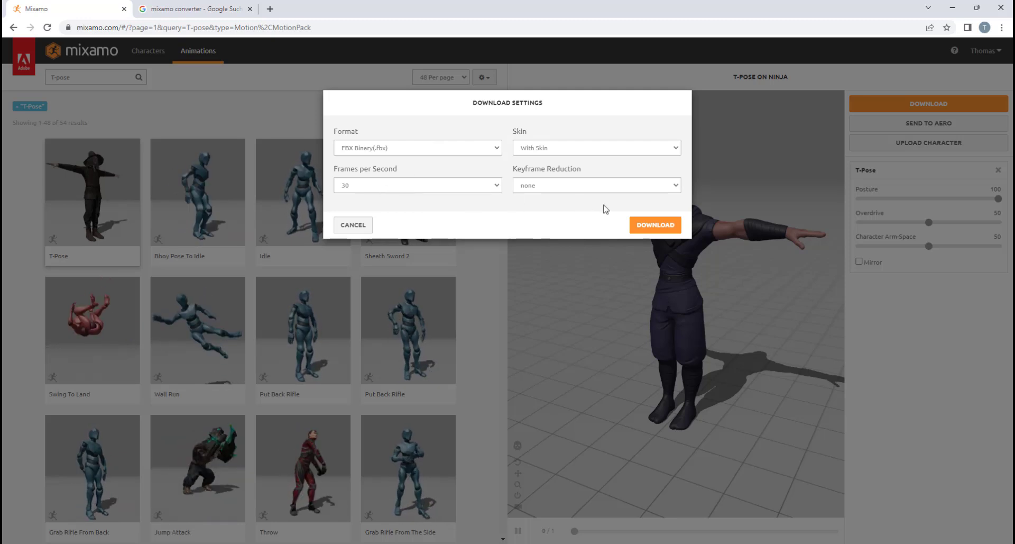
pyautogui.click(582, 153)
pyautogui.click(583, 160)
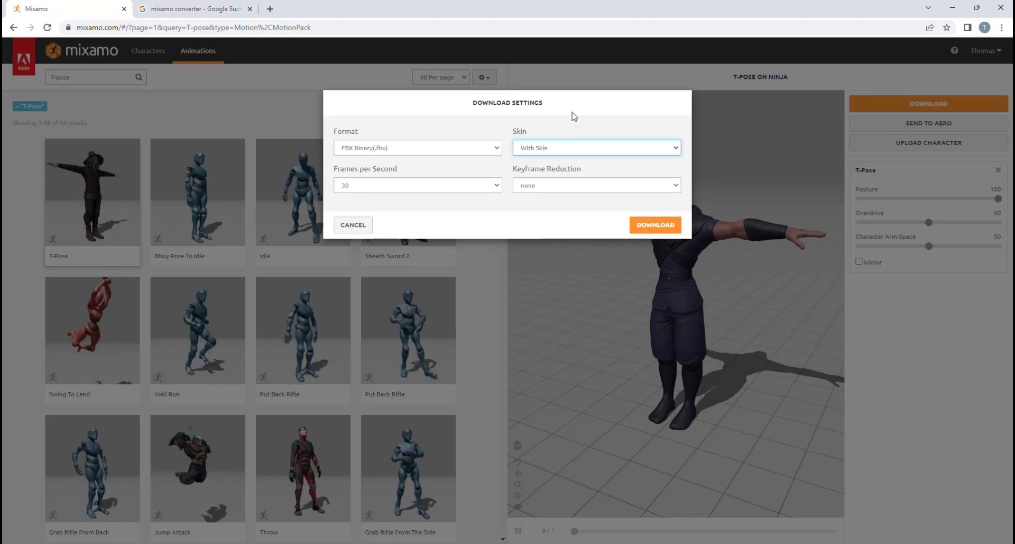
pyautogui.click(653, 225)
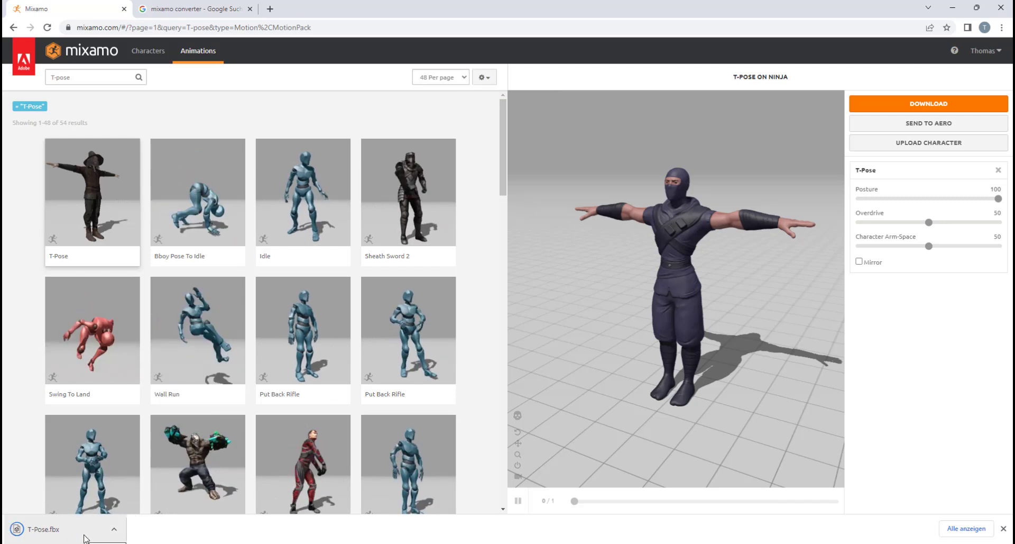
# Open the Mixamo folder from the Desktop in File Explorer and reduce the maximized browser to a smaller window
pyautogui.moveTo(486, 542)
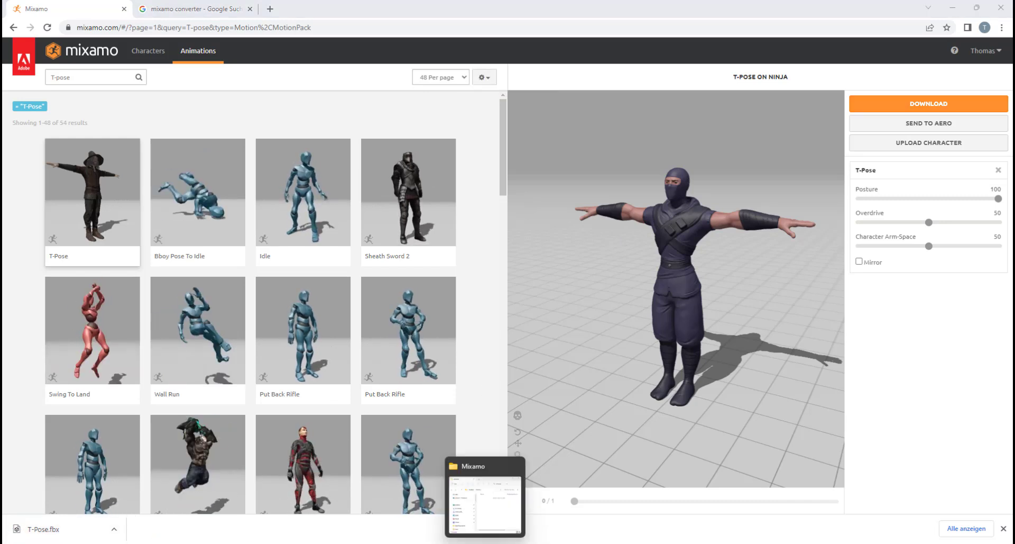
pyautogui.click(486, 543)
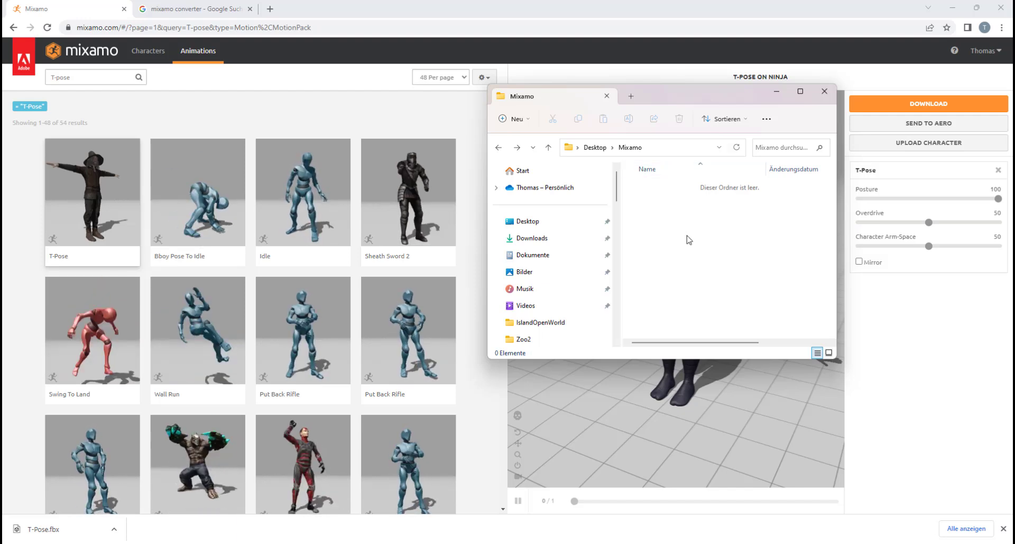
pyautogui.doubleClick(657, 9)
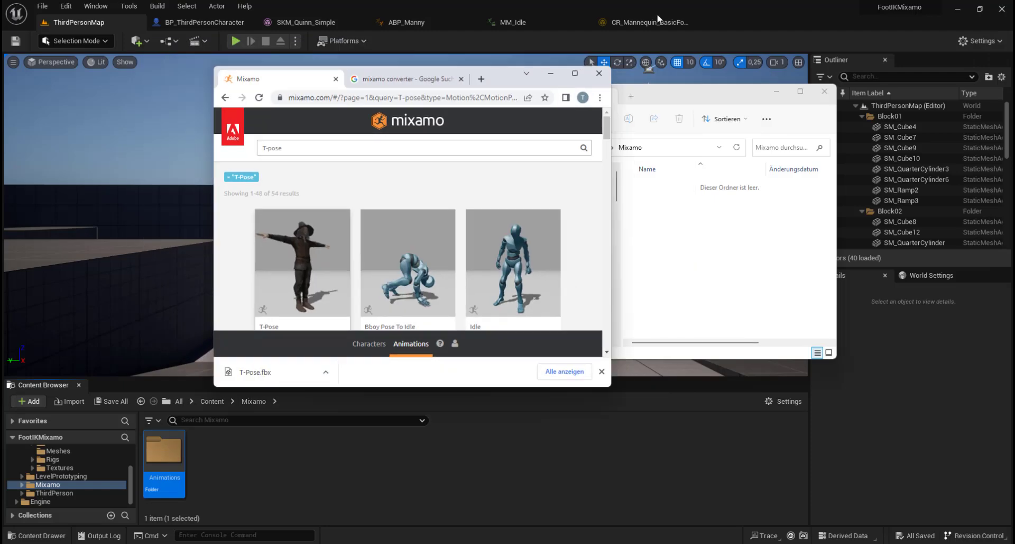
# Move the downloaded T-Pose.fbx from the browser's downloads into the Mixamo folder on the Desktop
pyautogui.moveTo(674, 96); pyautogui.dragTo(824, 68)
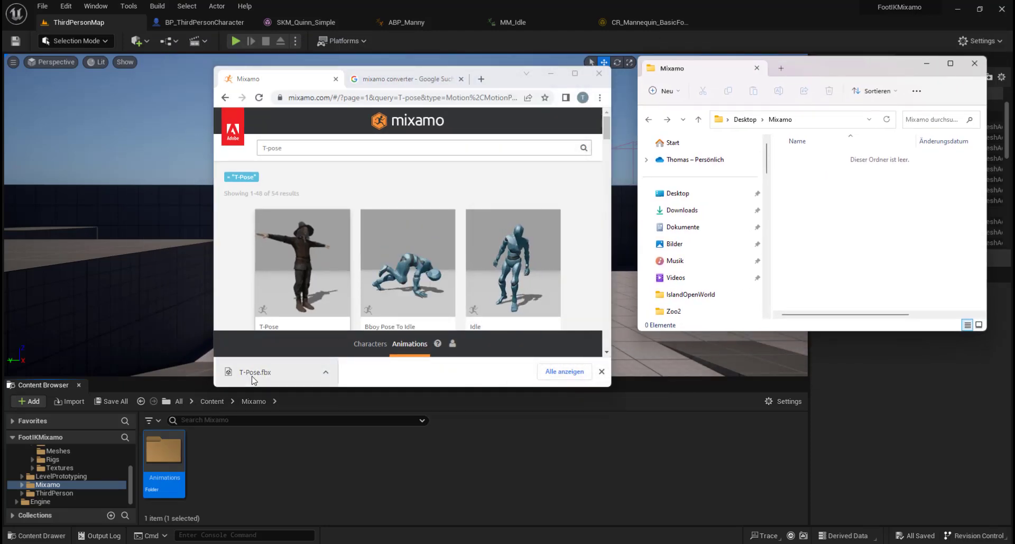
pyautogui.moveTo(253, 379); pyautogui.dragTo(818, 172)
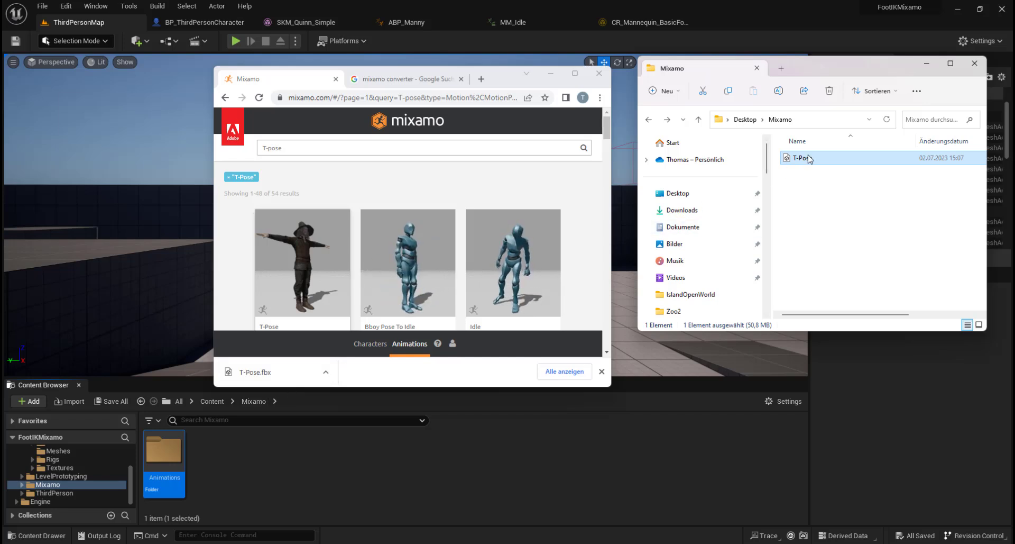
pyautogui.moveTo(809, 159); pyautogui.dragTo(871, 204)
# Bring the T-Pose file from the Desktop's Mixamo folder into the project's Content/Mixamo folder in Unreal Engine
pyautogui.click(69, 401)
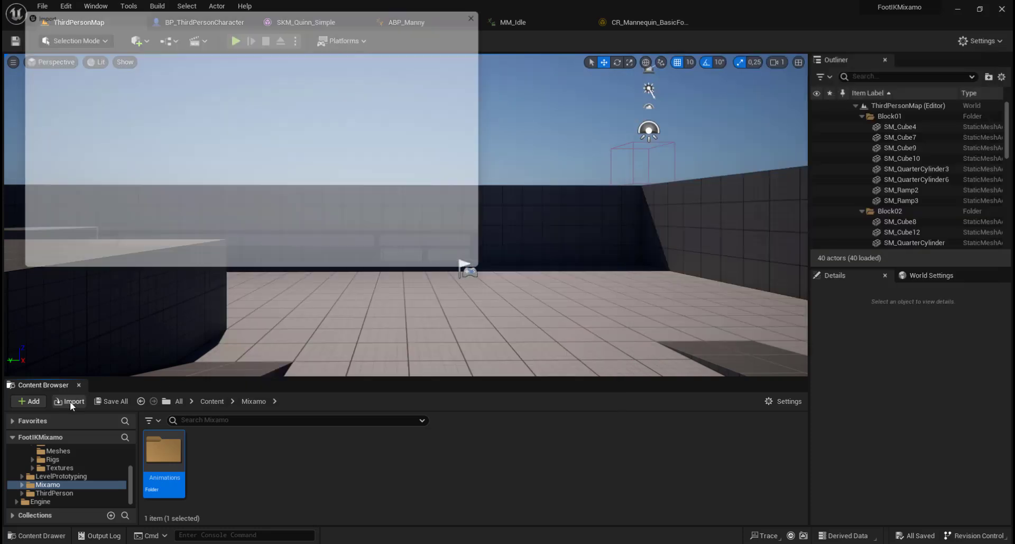
pyautogui.click(492, 8)
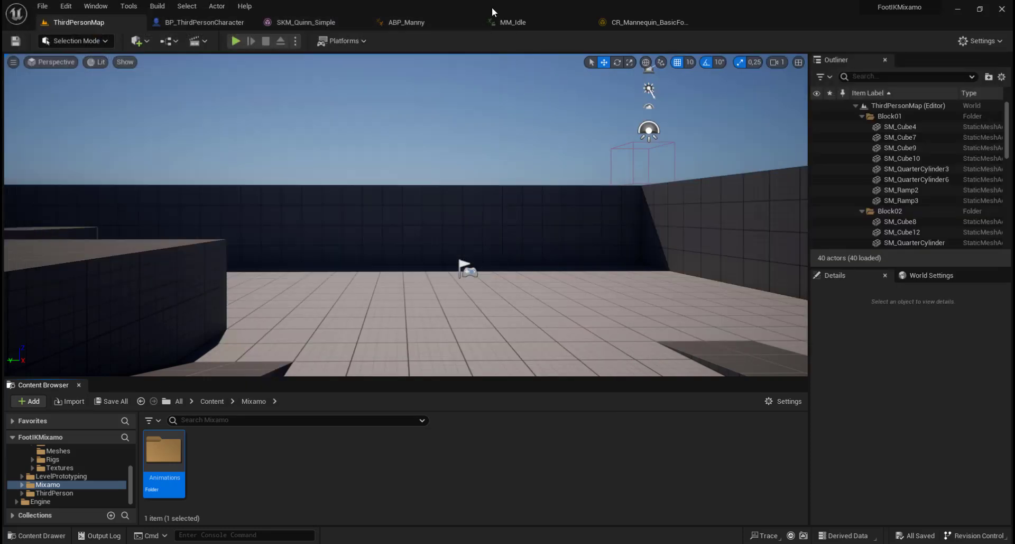
pyautogui.click(492, 539)
pyautogui.moveTo(810, 159); pyautogui.dragTo(310, 459)
pyautogui.moveTo(231, 457); pyautogui.dragTo(232, 458)
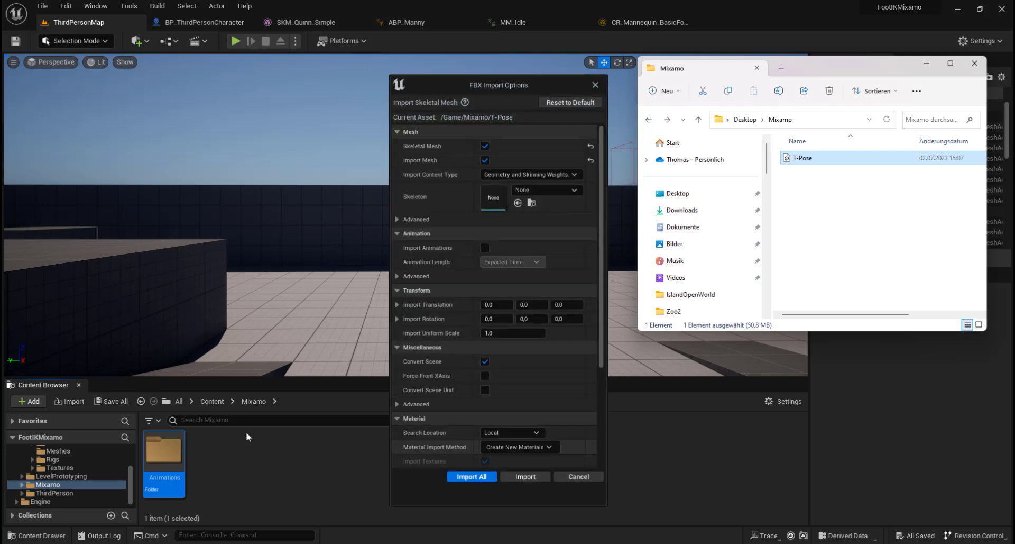
# Import all of the T-Pose file as a skeletal mesh with the default FBX options, and clear and close the message log
pyautogui.moveTo(493, 81); pyautogui.dragTo(431, 83)
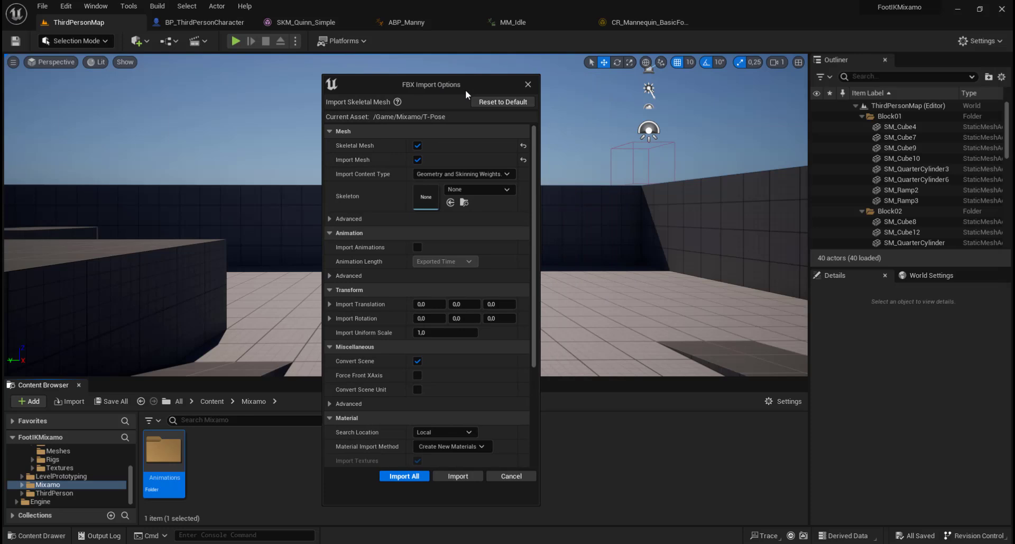
pyautogui.scroll(-2, 453, 313)
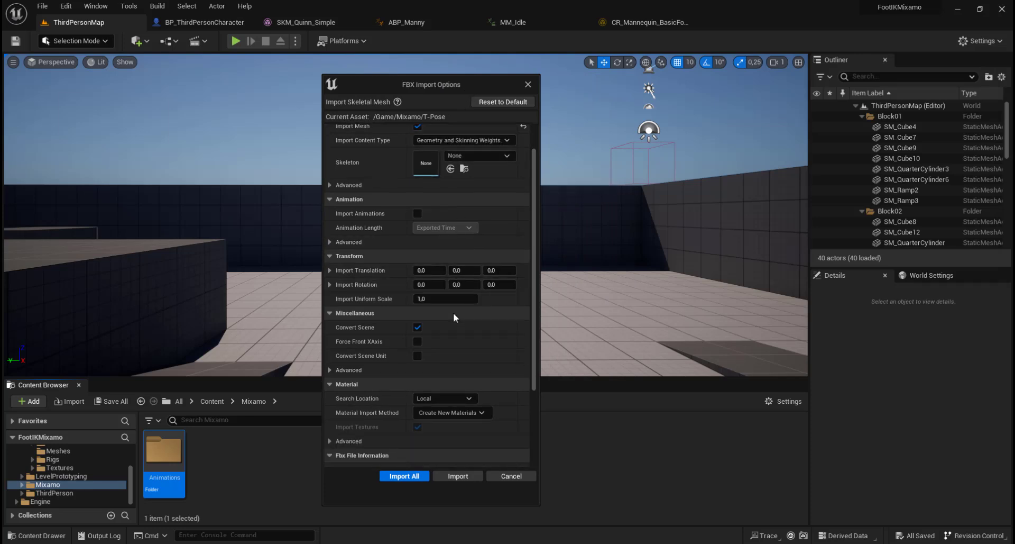
pyautogui.scroll(-4, 453, 313)
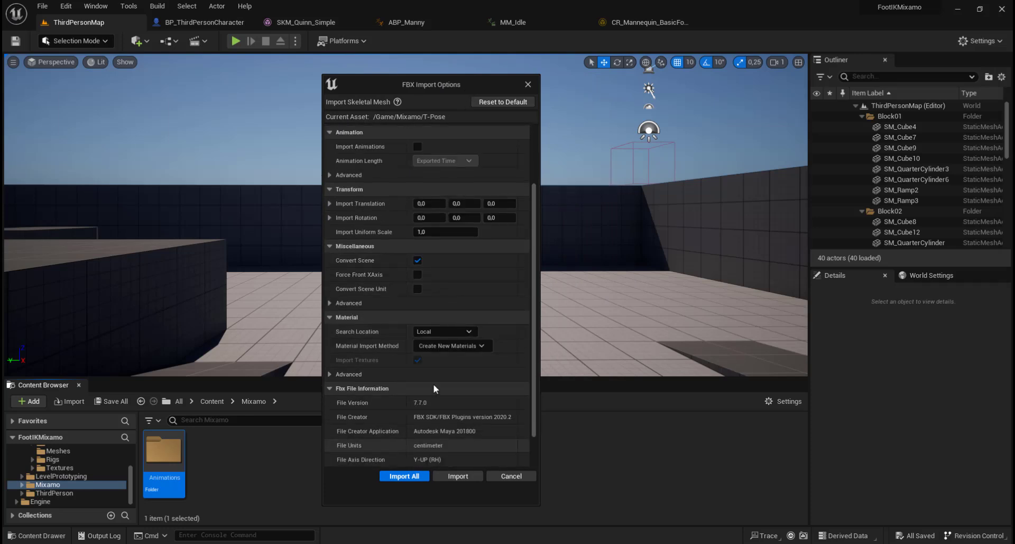
pyautogui.click(408, 476)
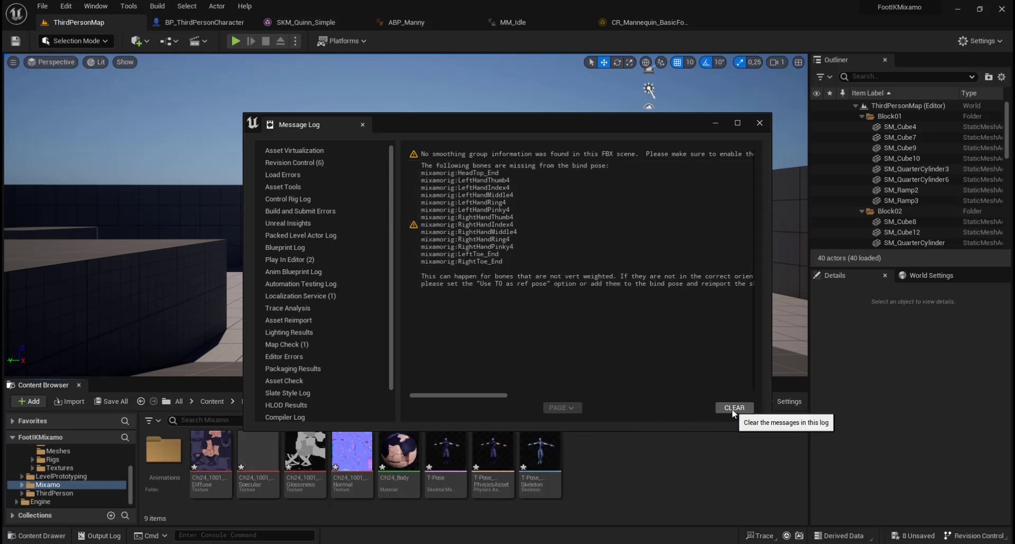
pyautogui.click(732, 408)
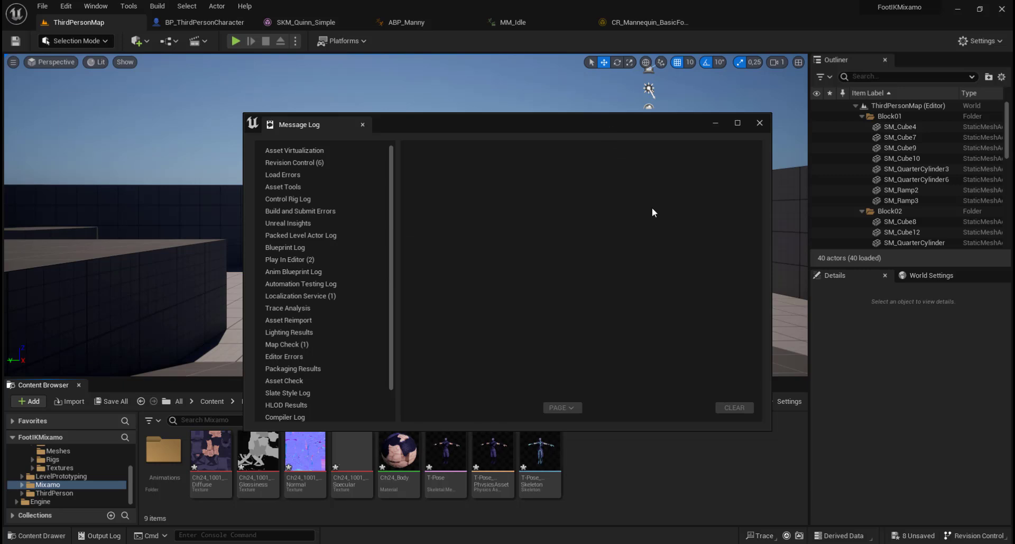
pyautogui.click(760, 123)
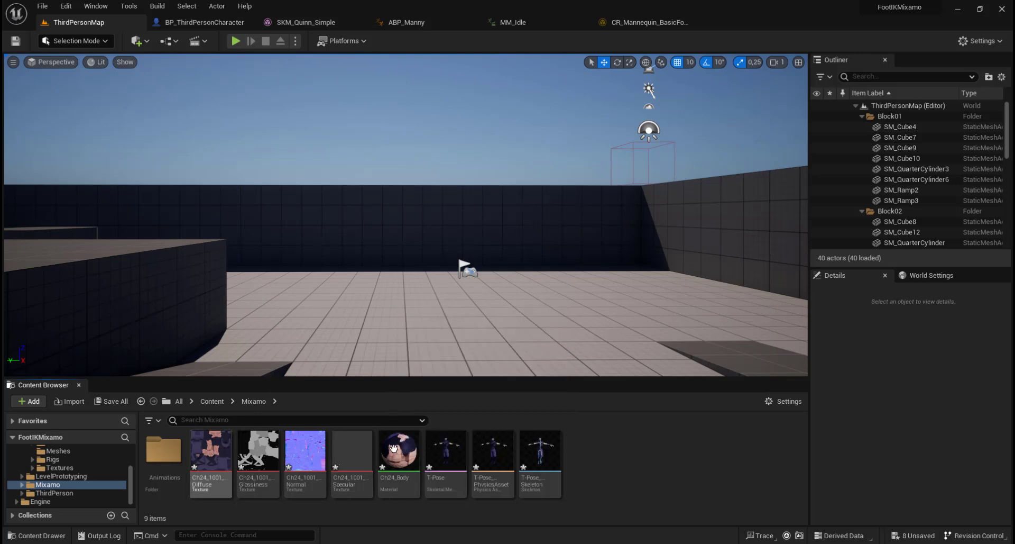
# Open the Ch24_Body material to examine its texture graph, and return to the ThirdPersonMap level
pyautogui.press('Right')
pyautogui.press('Right')
pyautogui.press('Right')
pyautogui.doubleClick(406, 458)
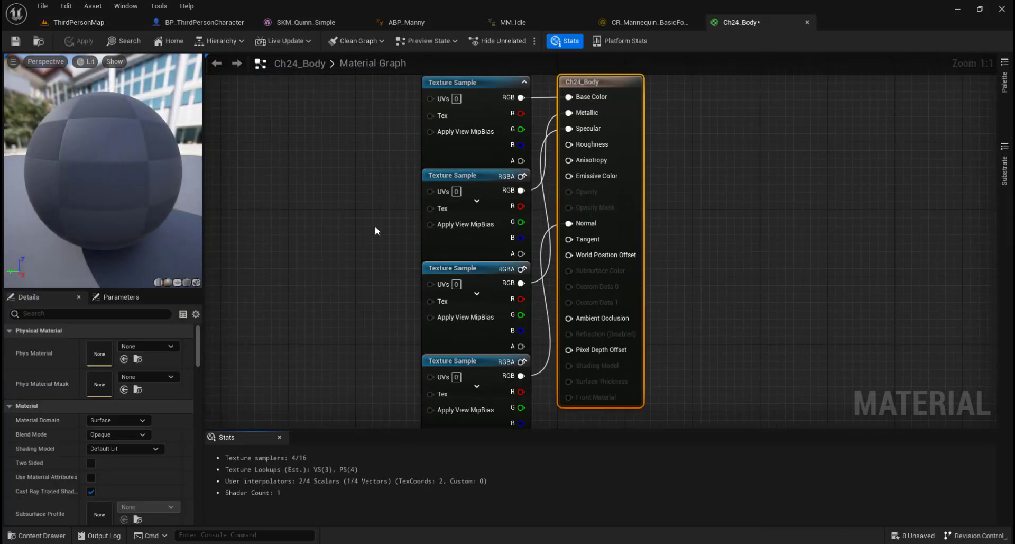
pyautogui.scroll(-2, 376, 227)
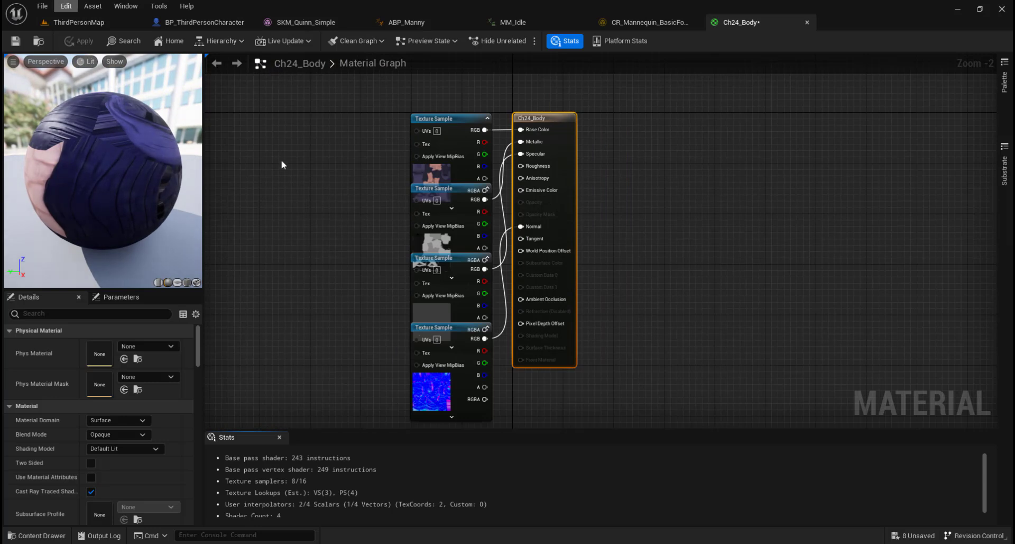
pyautogui.click(93, 23)
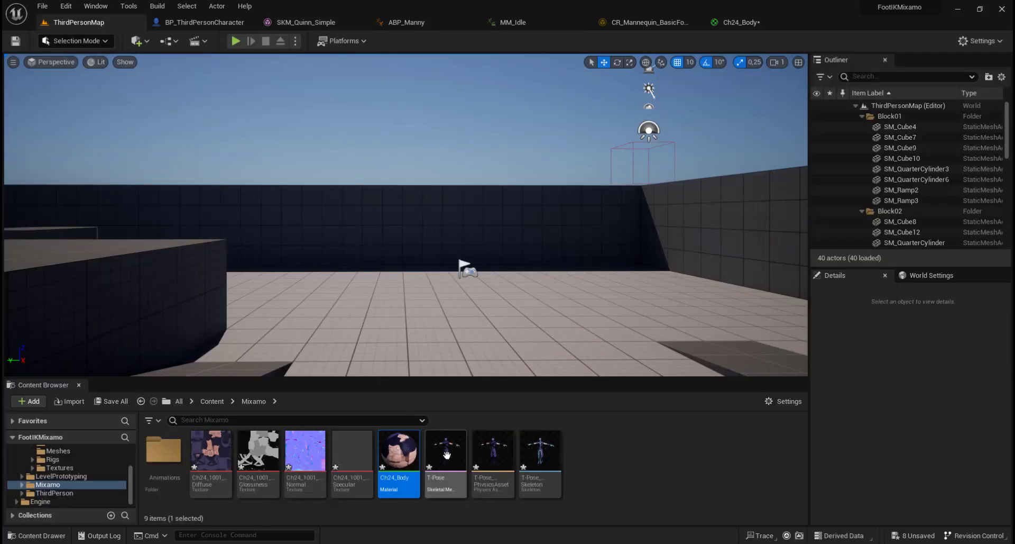
# Open the imported T-Pose skeletal mesh and examine the Ninja and its bone hierarchy from different angles
pyautogui.moveTo(447, 454)
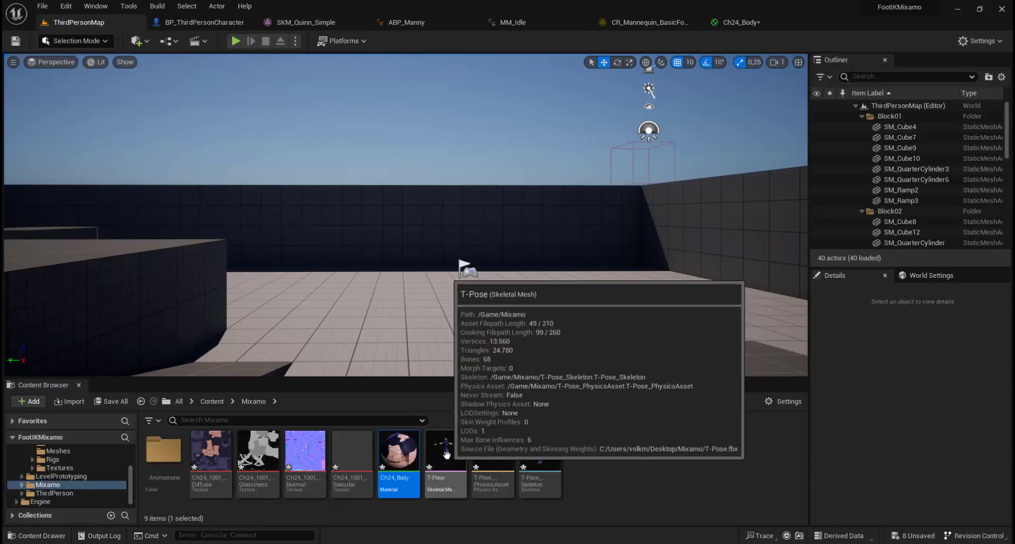
pyautogui.moveTo(485, 457)
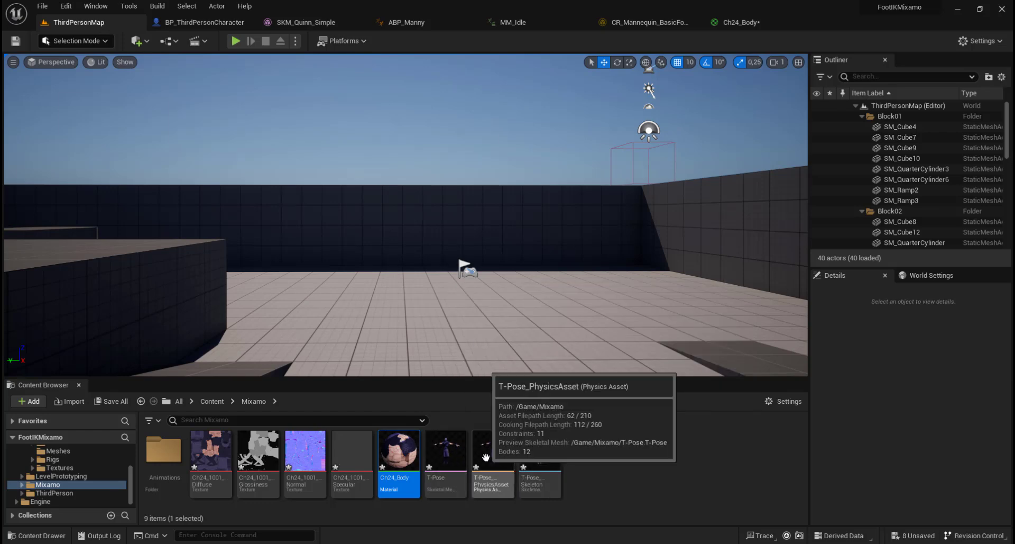
pyautogui.doubleClick(447, 453)
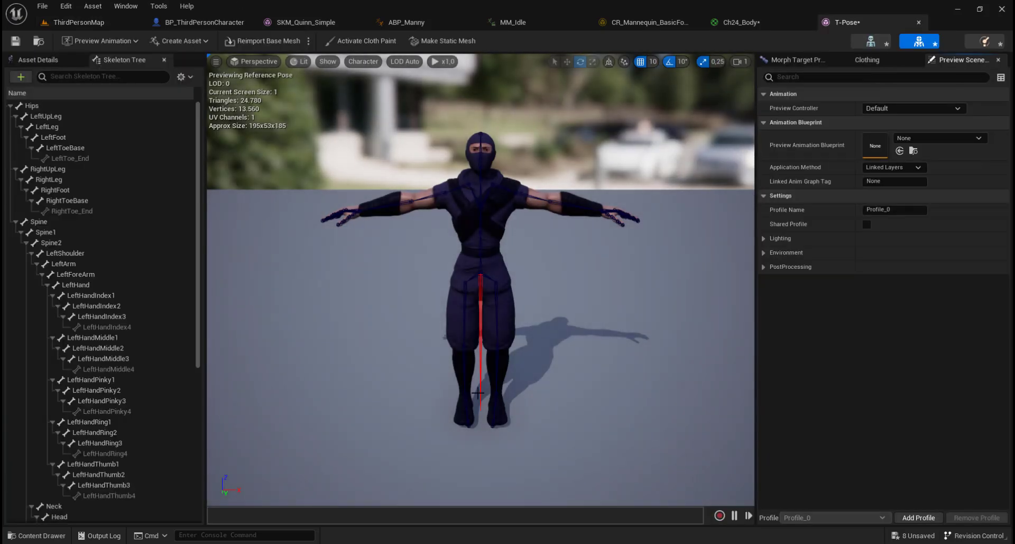
pyautogui.moveTo(532, 287)
pyautogui.mouseDown(button='right')
pyautogui.moveTo(508, 280)
pyautogui.moveTo(564, 270)
pyautogui.moveTo(408, 273)
pyautogui.moveTo(481, 271)
pyautogui.moveTo(503, 259)
pyautogui.moveTo(532, 282)
pyautogui.mouseUp(button='right')
pyautogui.press('w')
pyautogui.press('s')
pyautogui.press('d')
pyautogui.press('w')
pyautogui.press('s')
pyautogui.press('w')
pyautogui.press('s')
pyautogui.press('w')
pyautogui.press('s')
pyautogui.press('w')
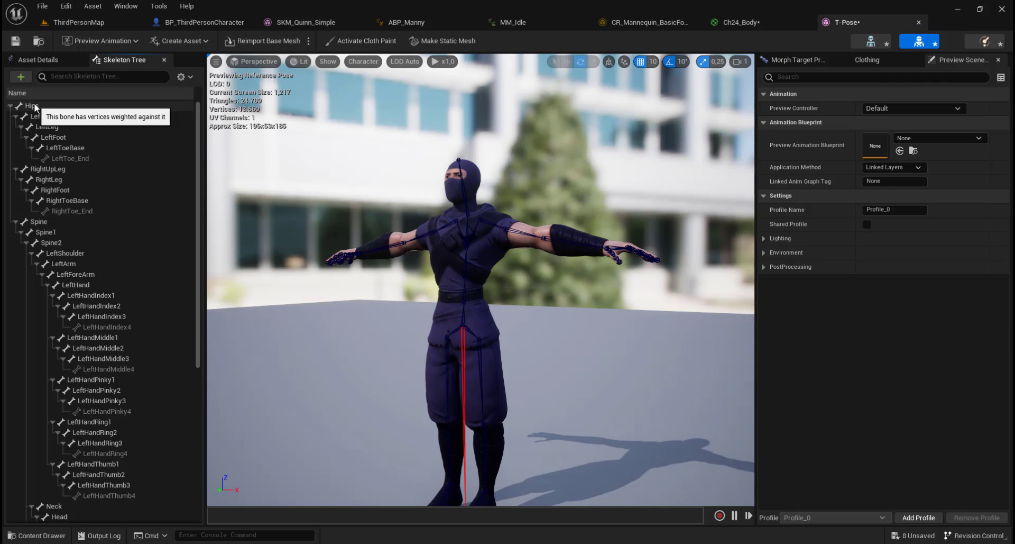
# Close the editors for MM_Idle, the mannequin control rig, ABP_Manny, Ch24_Body and BP_ThirdPersonCharacter
pyautogui.click(528, 23)
pyautogui.click(584, 24)
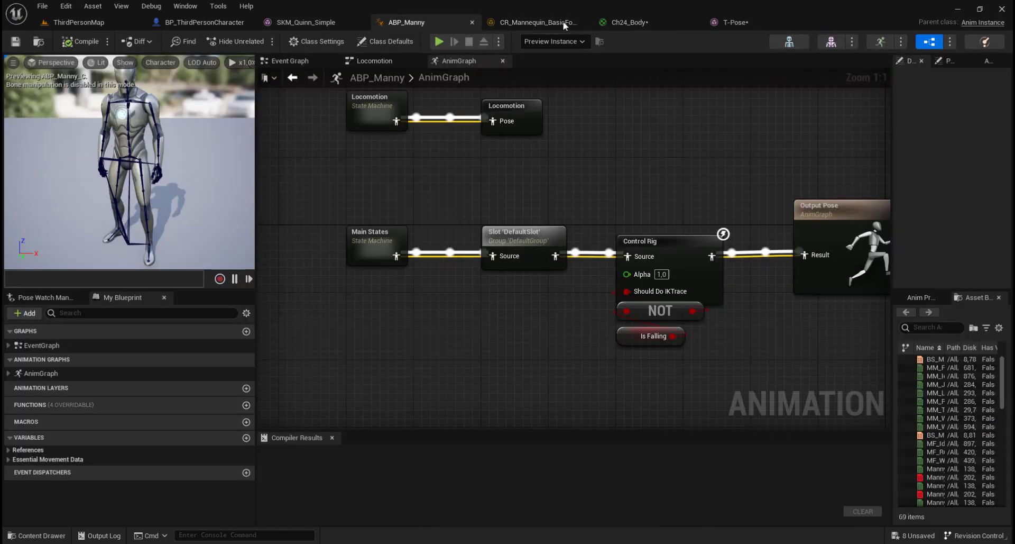
pyautogui.click(577, 21)
pyautogui.click(585, 21)
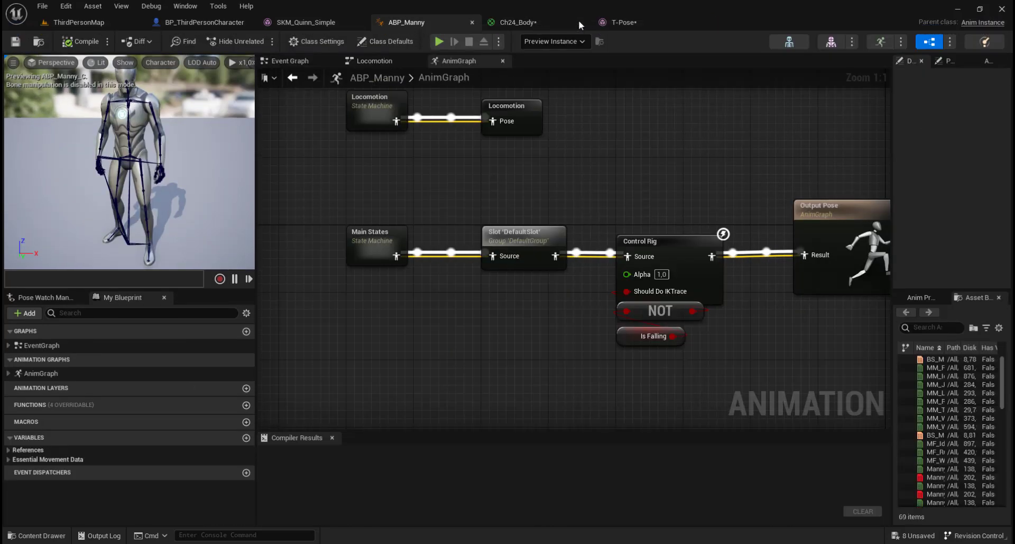
pyautogui.click(469, 22)
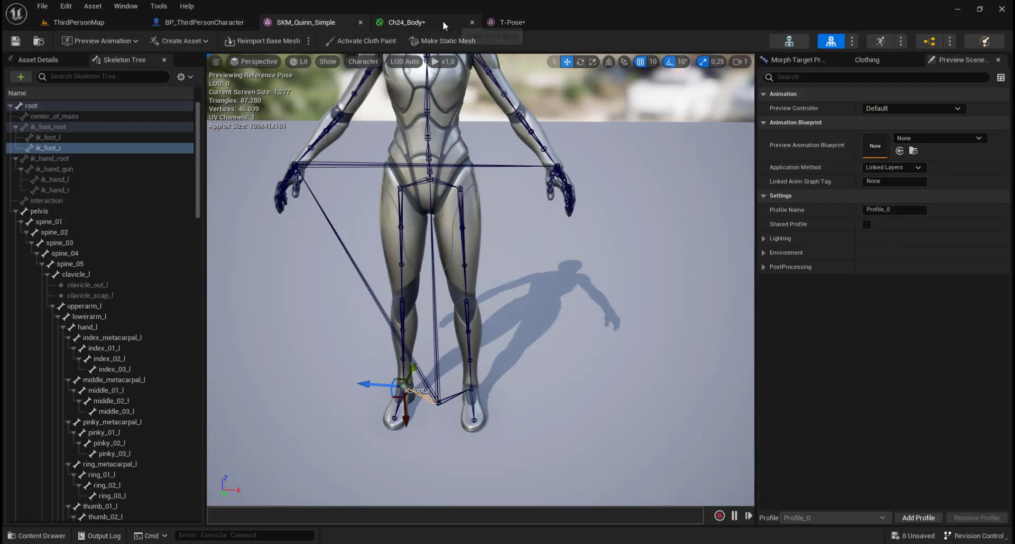
pyautogui.click(444, 21)
pyautogui.click(473, 22)
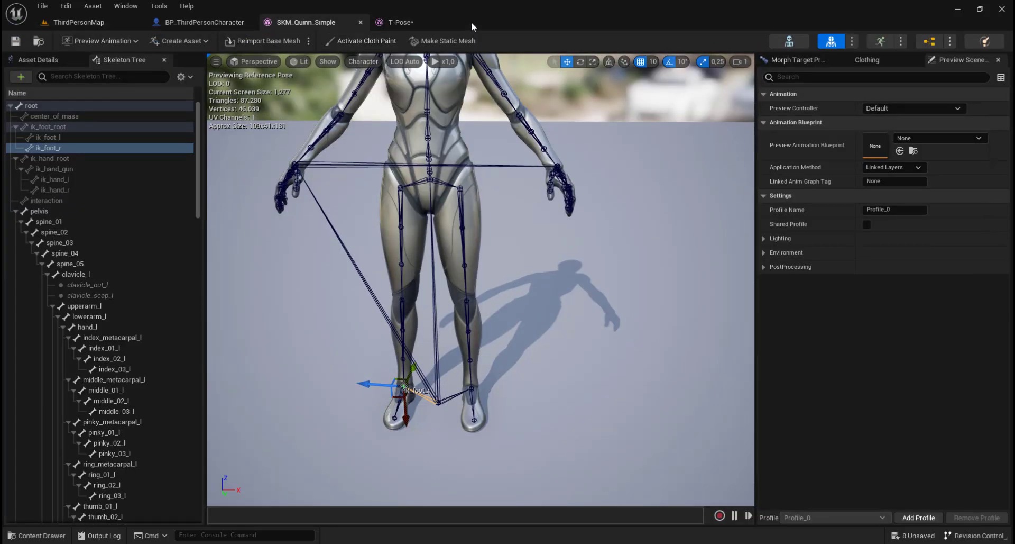
pyautogui.click(224, 24)
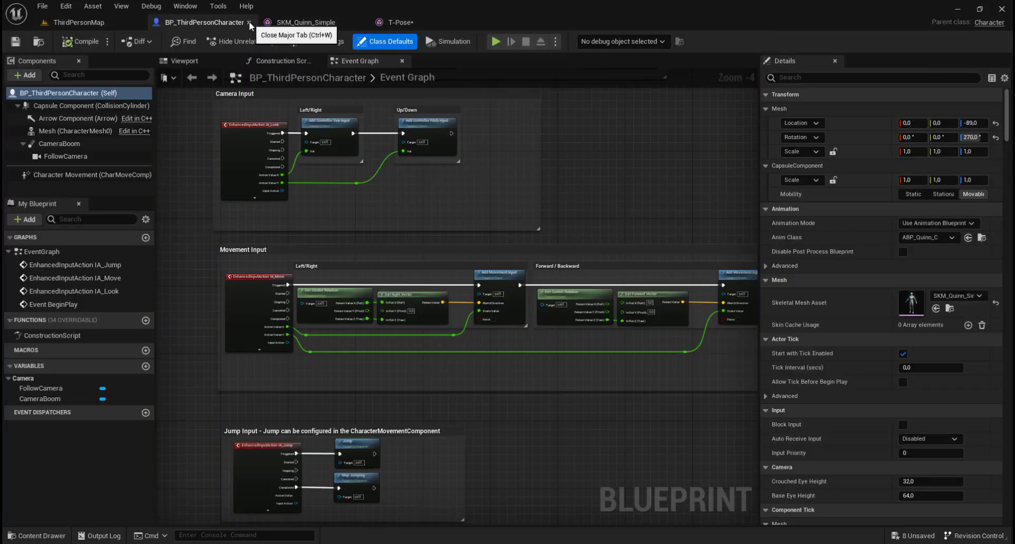
pyautogui.click(249, 21)
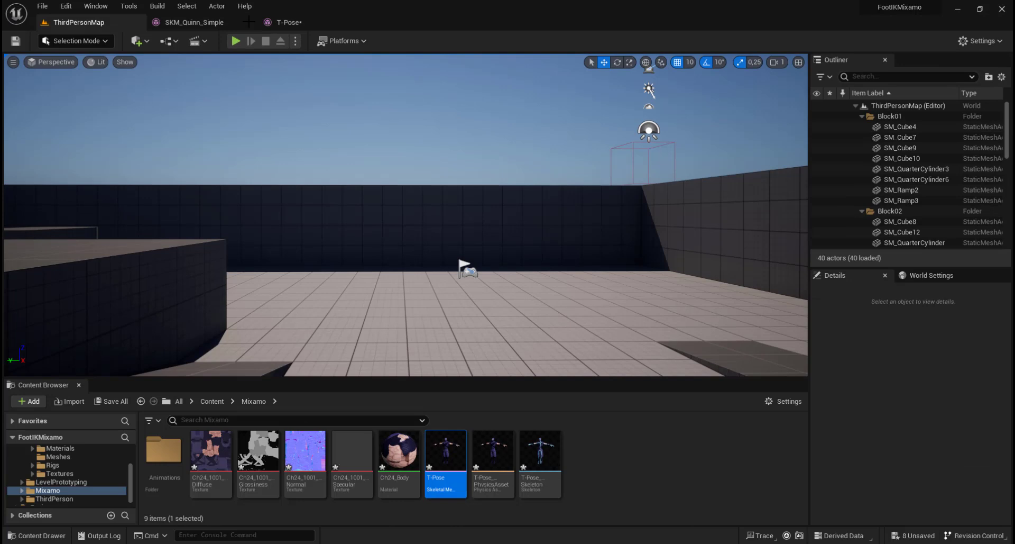
# Examine the root, ik_foot and ik_hand bones of SKM_Quinn_Simple and compare them with the T-Pose mesh's skeleton
pyautogui.click(191, 24)
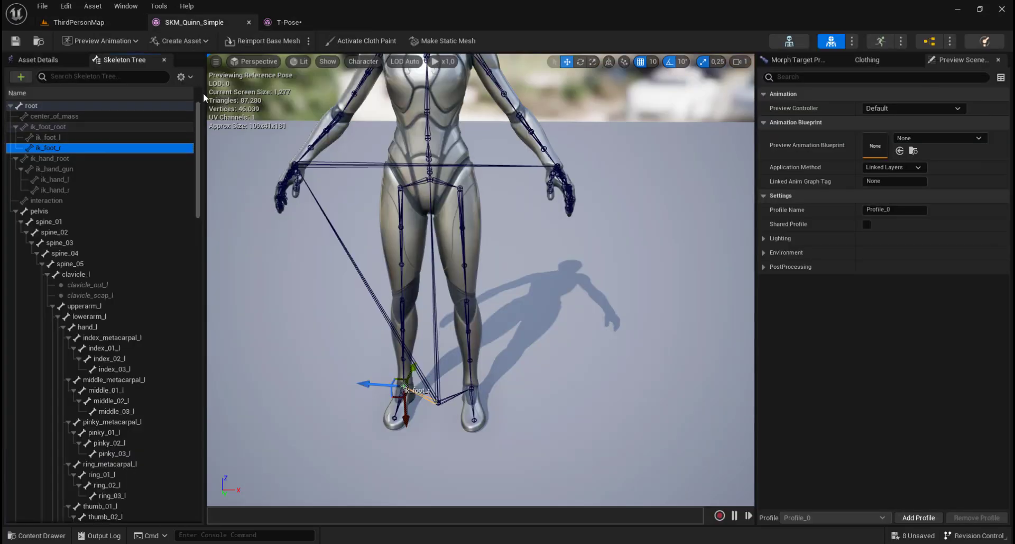
pyautogui.click(36, 106)
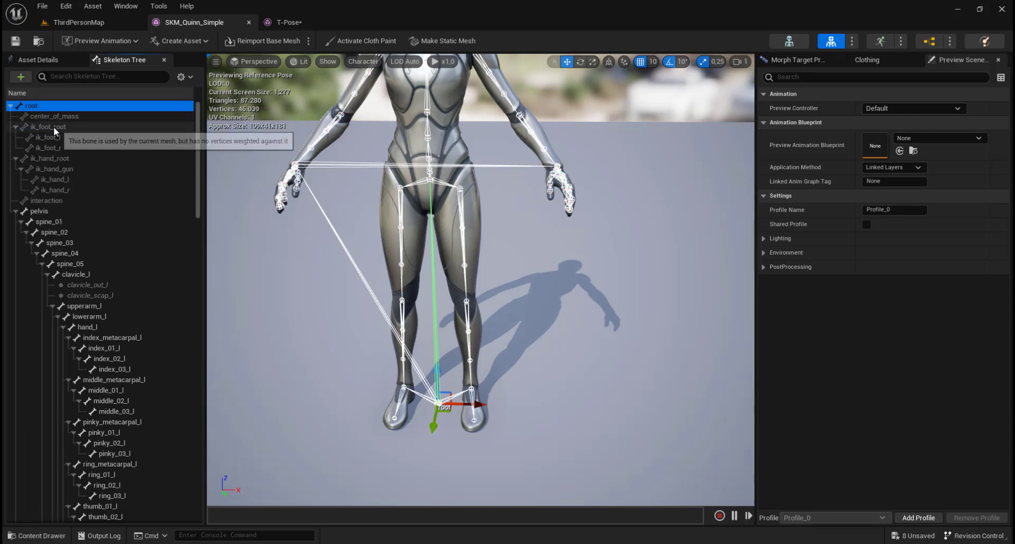
pyautogui.click(53, 126)
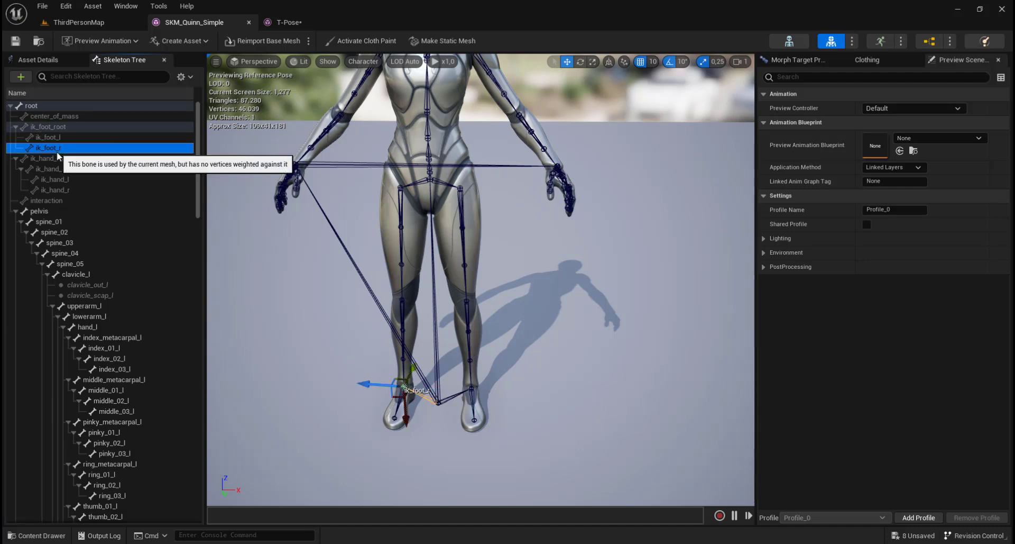
pyautogui.click(60, 169)
pyautogui.click(58, 159)
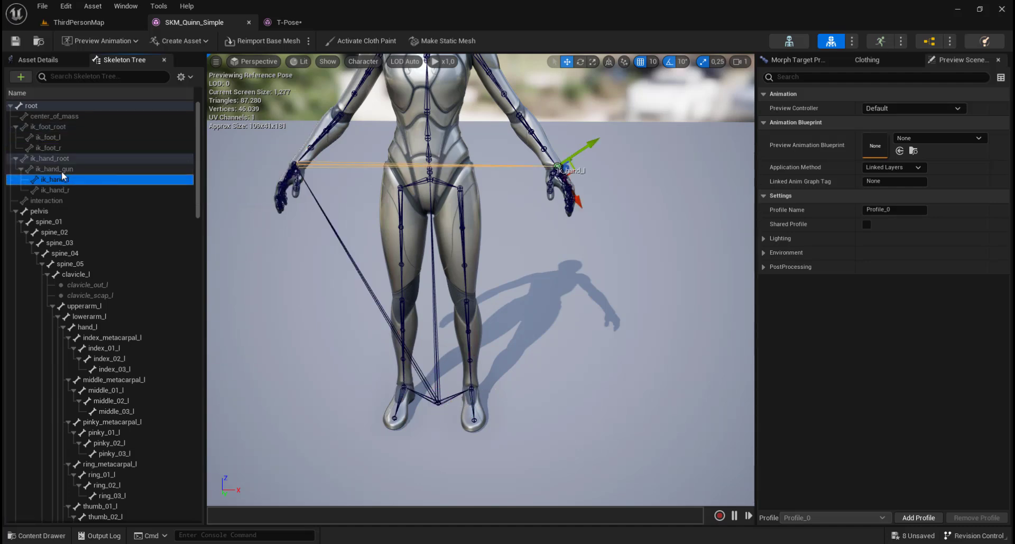
pyautogui.click(56, 148)
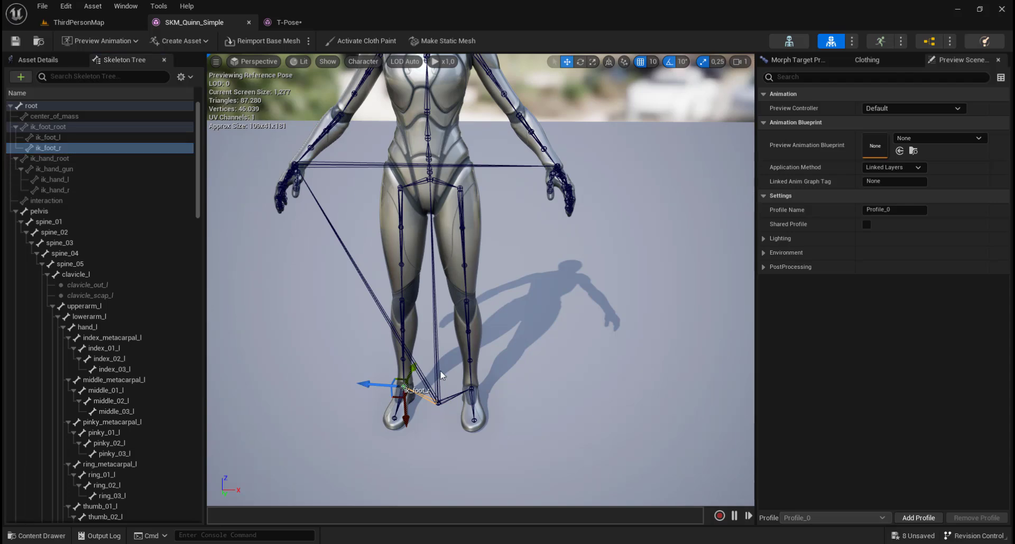
pyautogui.click(290, 25)
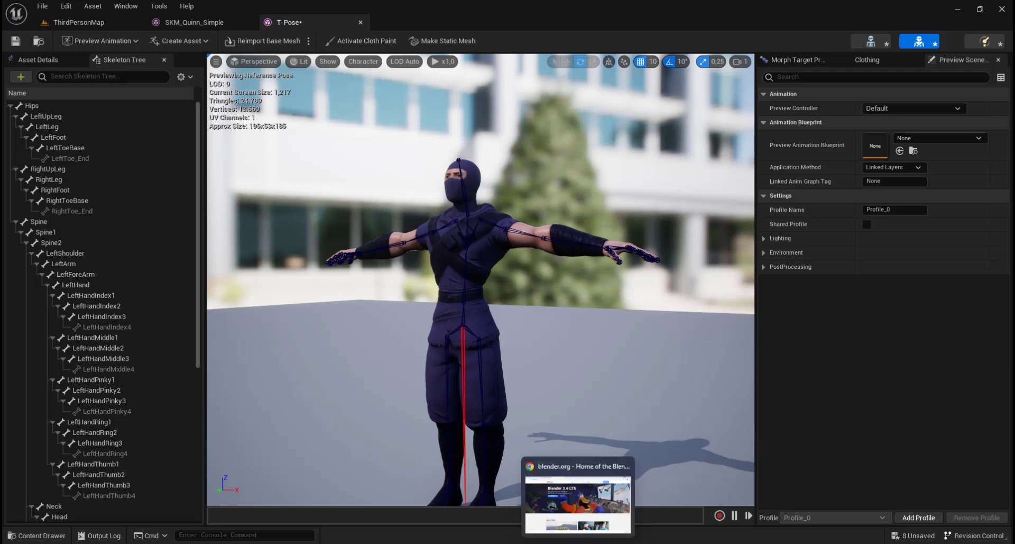
# Switch to the browser showing the Blender website, maximize it and look through the "mixamo converter" search results
pyautogui.click(579, 502)
pyautogui.press('super+Up')
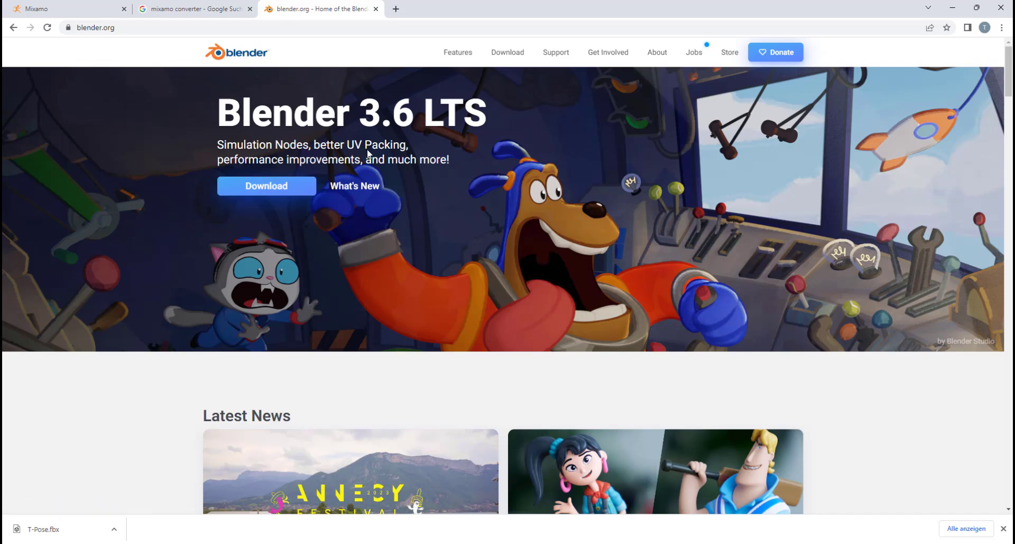
pyautogui.click(200, 8)
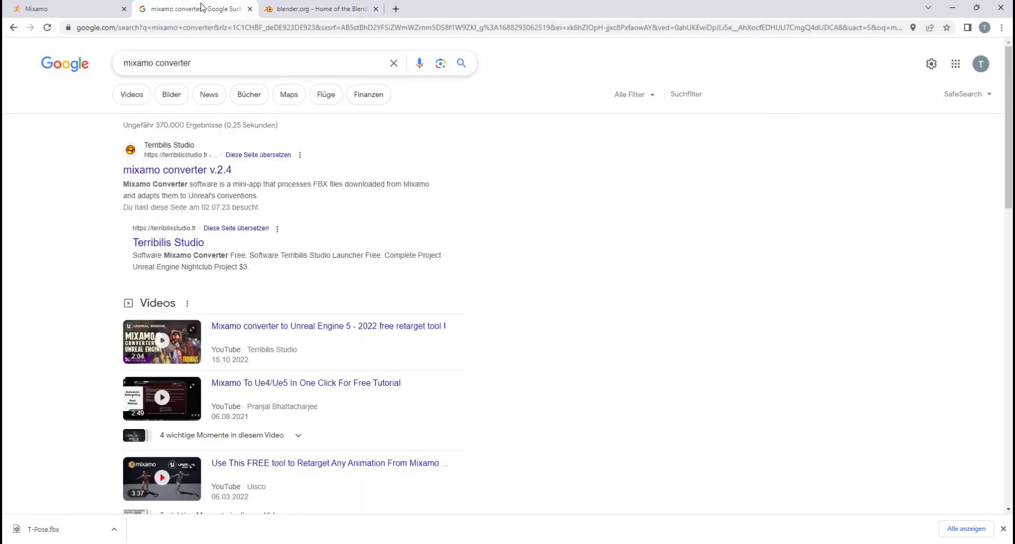
pyautogui.click(223, 64)
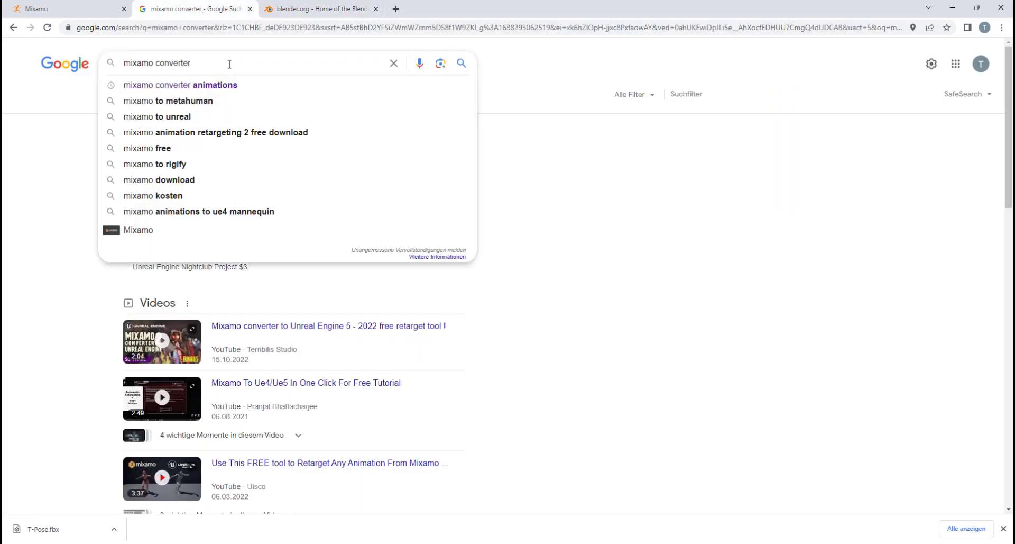
pyautogui.click(626, 139)
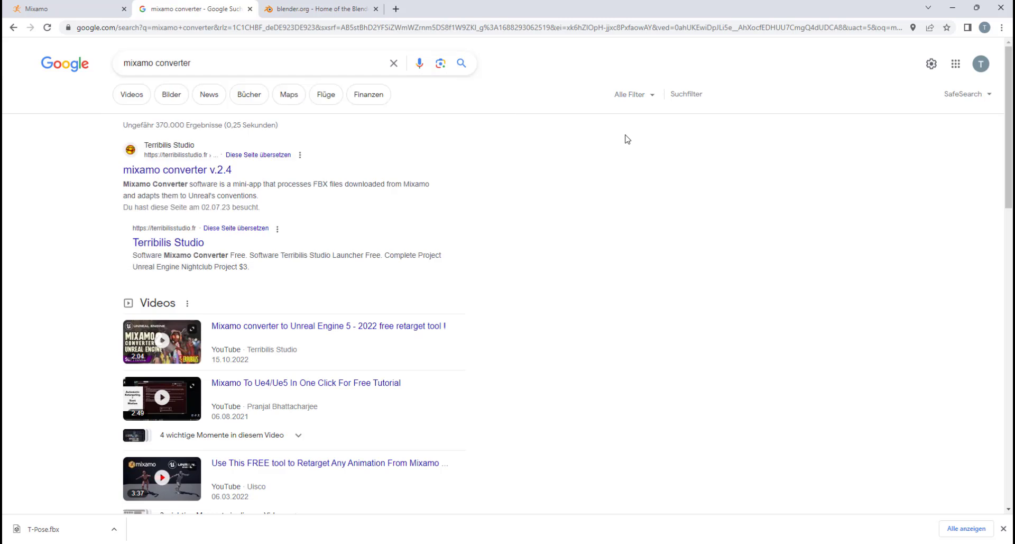
pyautogui.scroll(-1, 628, 139)
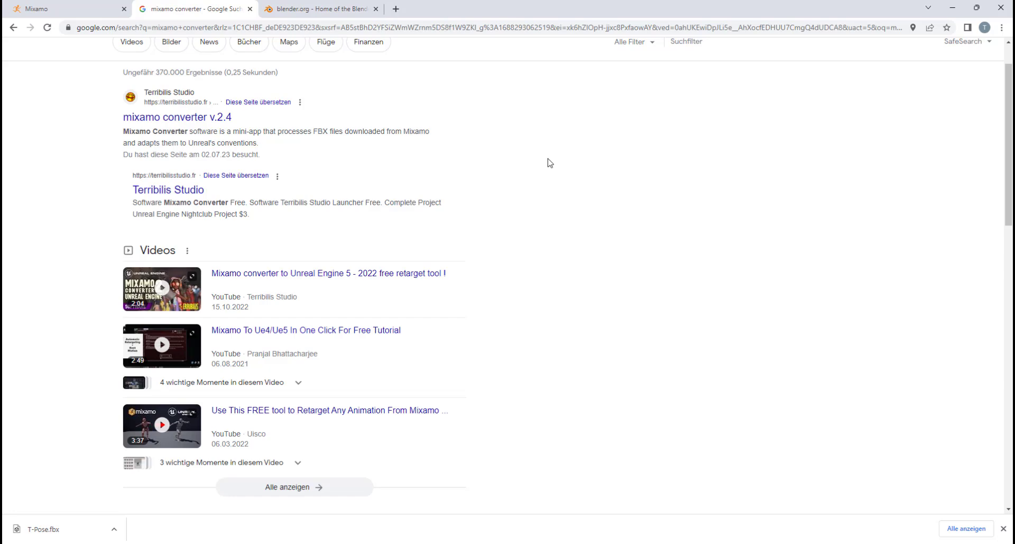
# Open the GitHub page of the Blender addon for converting Mixamo animations and download the mixamo_converter repository as a ZIP
pyautogui.scroll(-5, 551, 198)
pyautogui.scroll(-1, 554, 198)
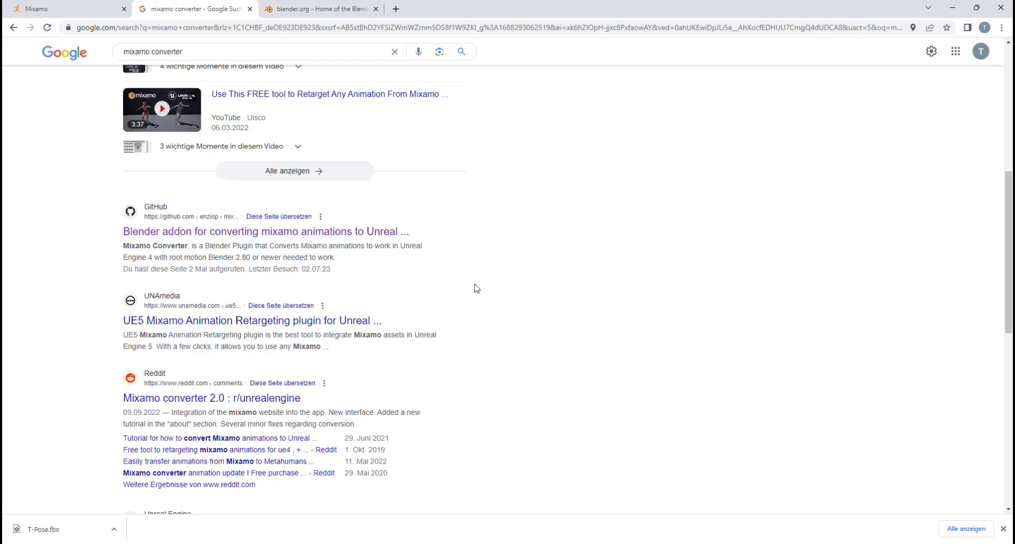
pyautogui.click(335, 233)
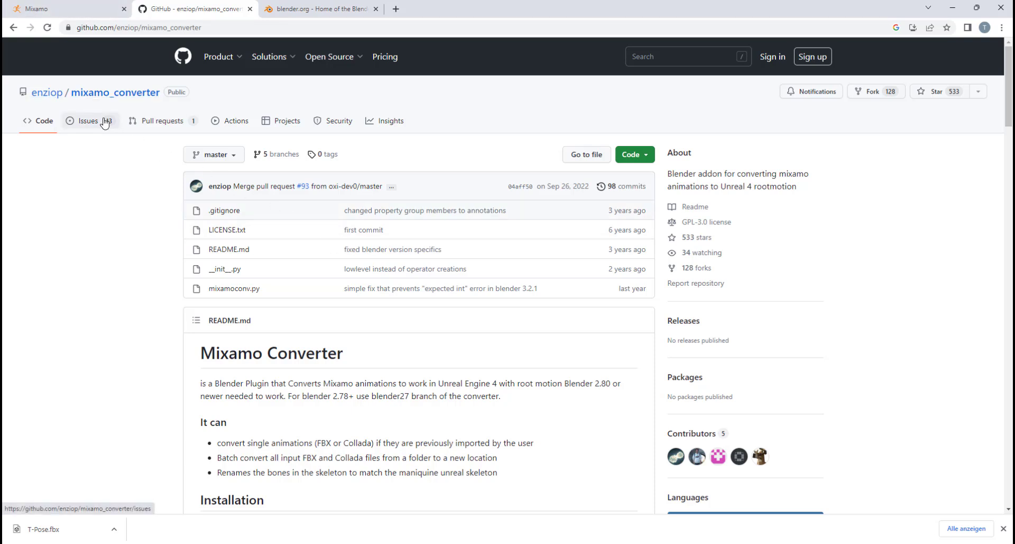
pyautogui.click(647, 157)
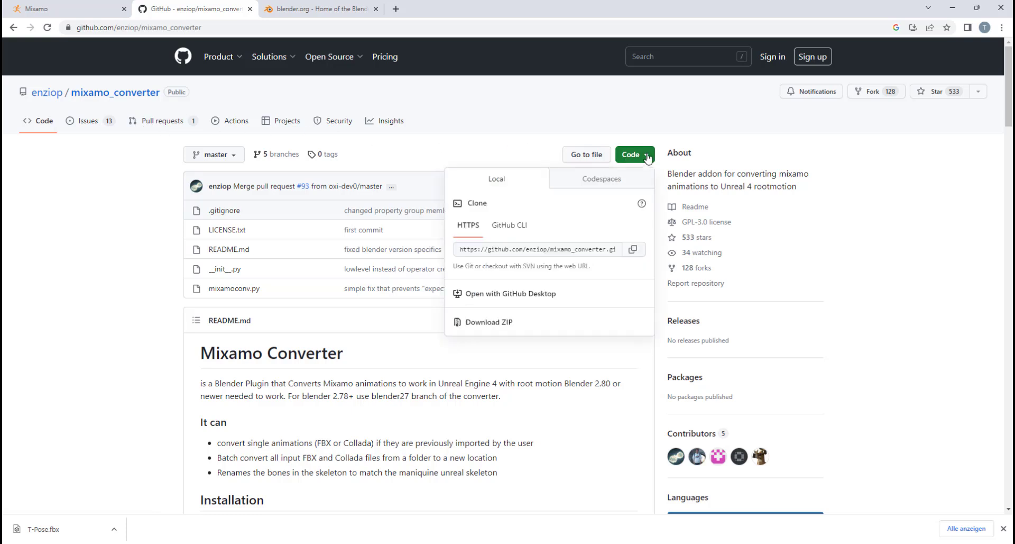
pyautogui.click(494, 323)
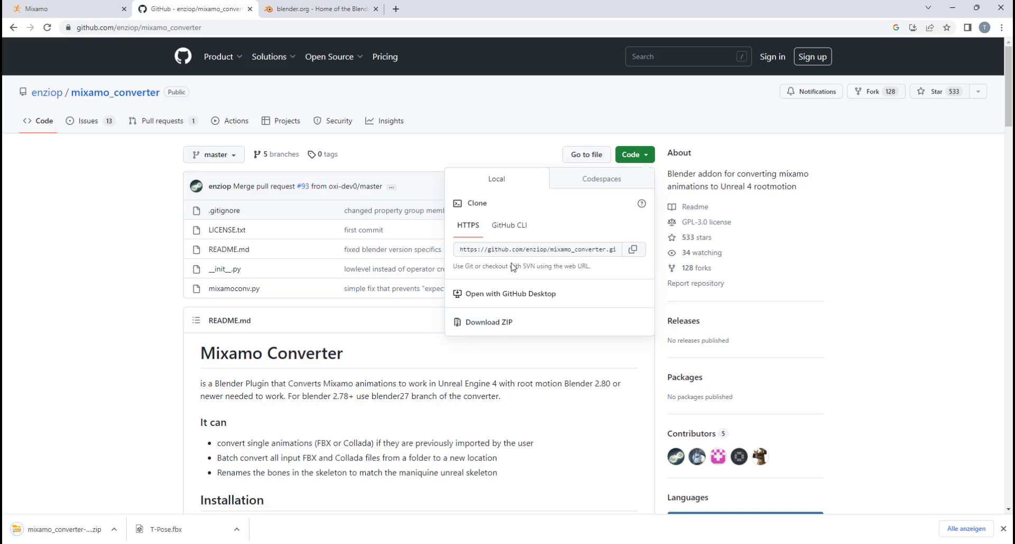
# Bring the Mixamo desktop folder up beside the reduced browser window and copy the downloaded mixamo_converter ZIP into it
pyautogui.doubleClick(596, 5)
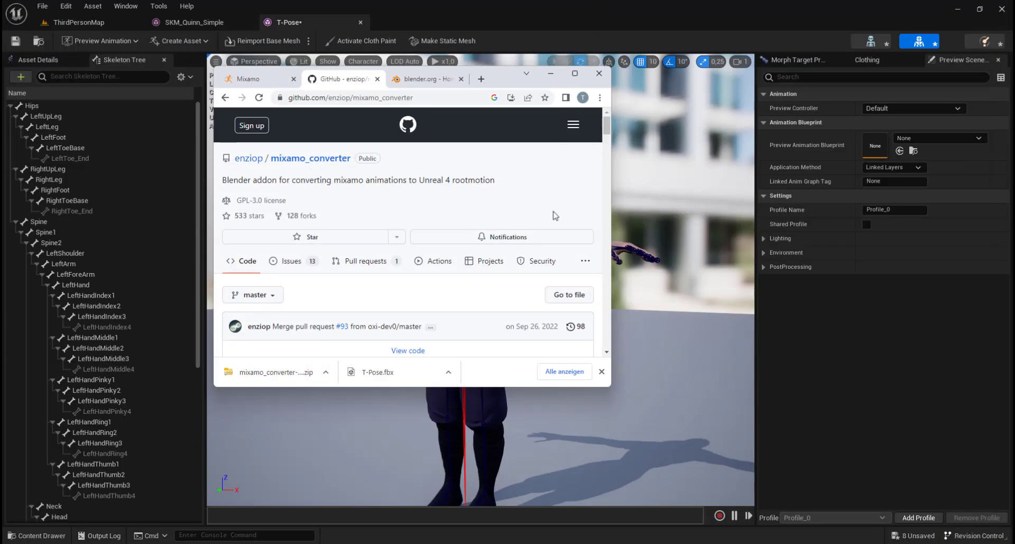
pyautogui.click(490, 497)
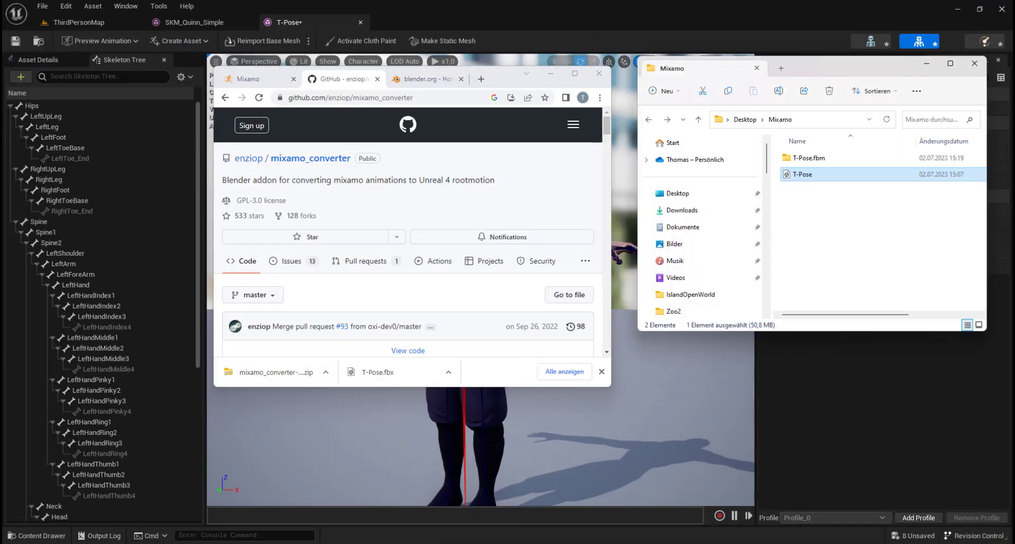
pyautogui.moveTo(826, 70); pyautogui.dragTo(817, 70)
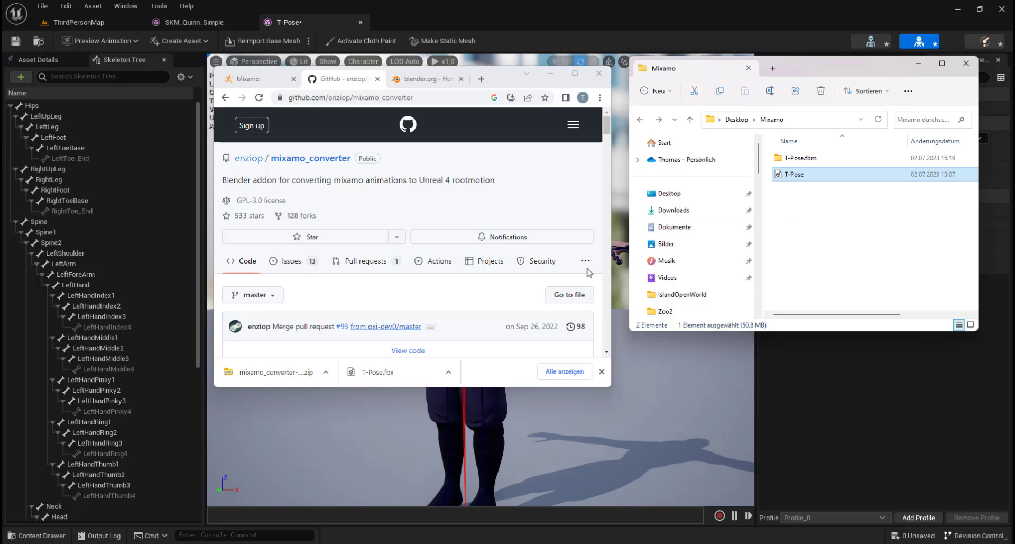
pyautogui.moveTo(251, 377); pyautogui.dragTo(834, 217)
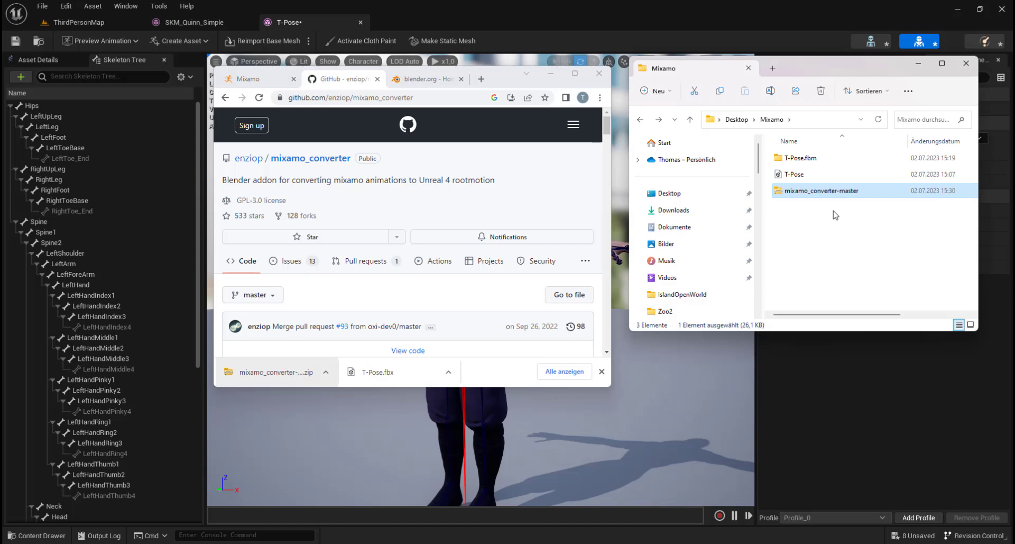
# Clear the browser and Unreal windows out of the way, launch Blender 3.6 from the desktop and dismiss its splash screen
pyautogui.click(552, 77)
pyautogui.moveTo(882, 65); pyautogui.dragTo(694, 101)
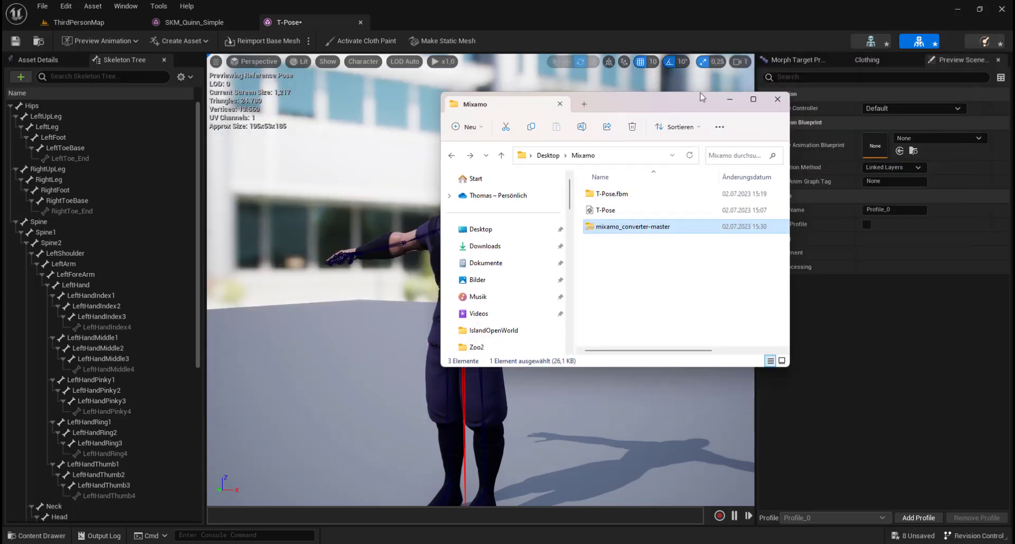
pyautogui.moveTo(762, 10); pyautogui.dragTo(706, 68)
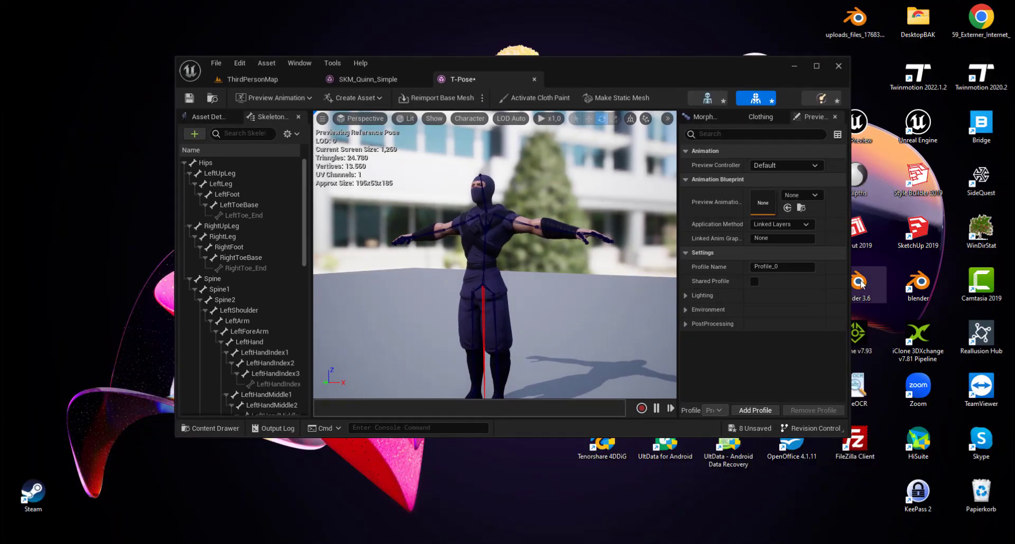
pyautogui.moveTo(756, 71); pyautogui.dragTo(664, 64)
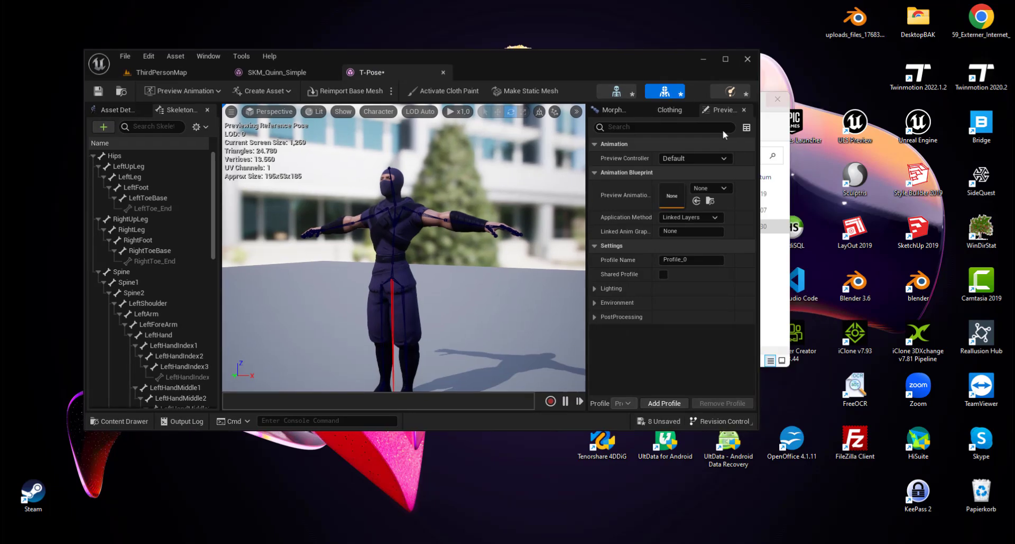
pyautogui.doubleClick(857, 288)
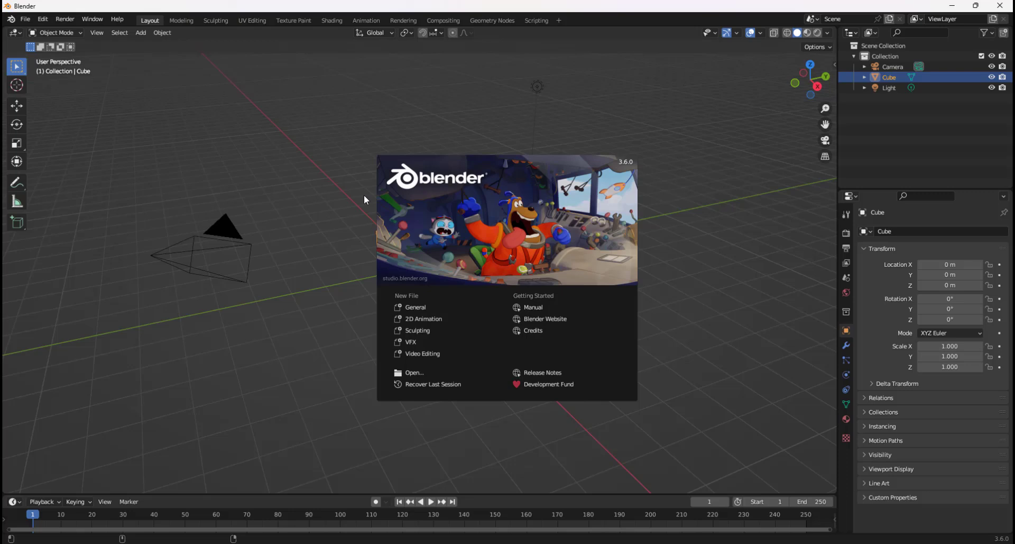
pyautogui.click(454, 188)
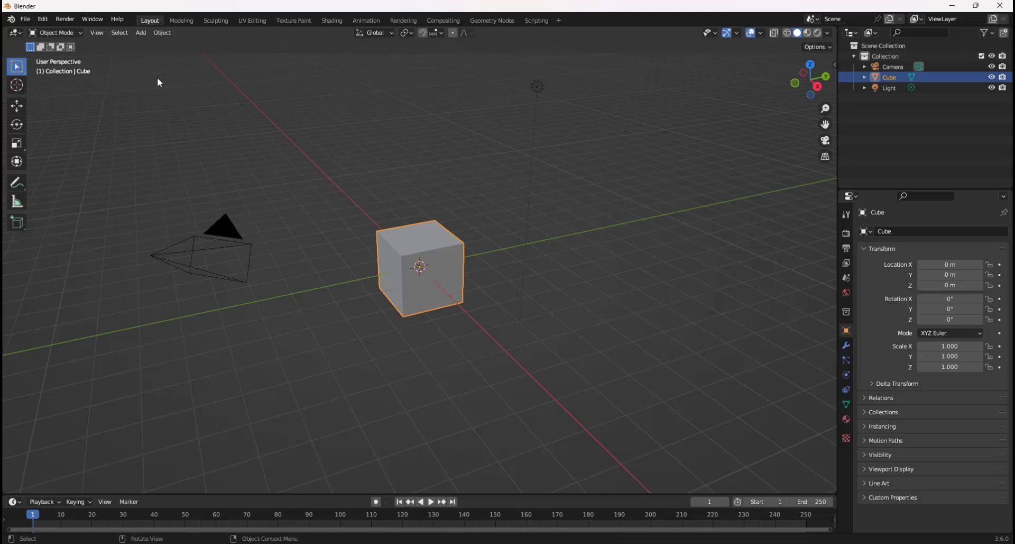
# Install mixamo_converter-master.zip from the Mixamo folder as an add-on through the Blender preferences
pyautogui.click(44, 20)
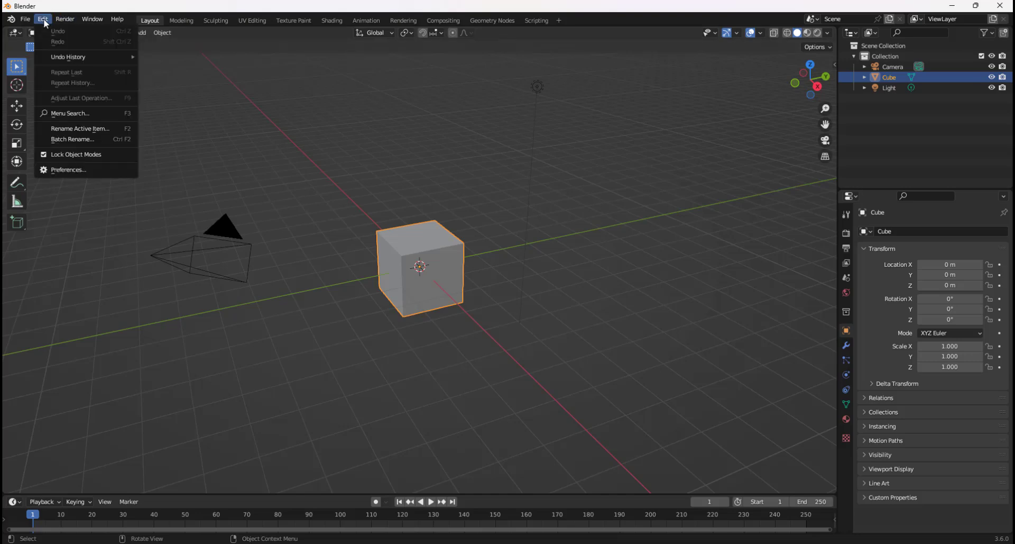
pyautogui.click(86, 169)
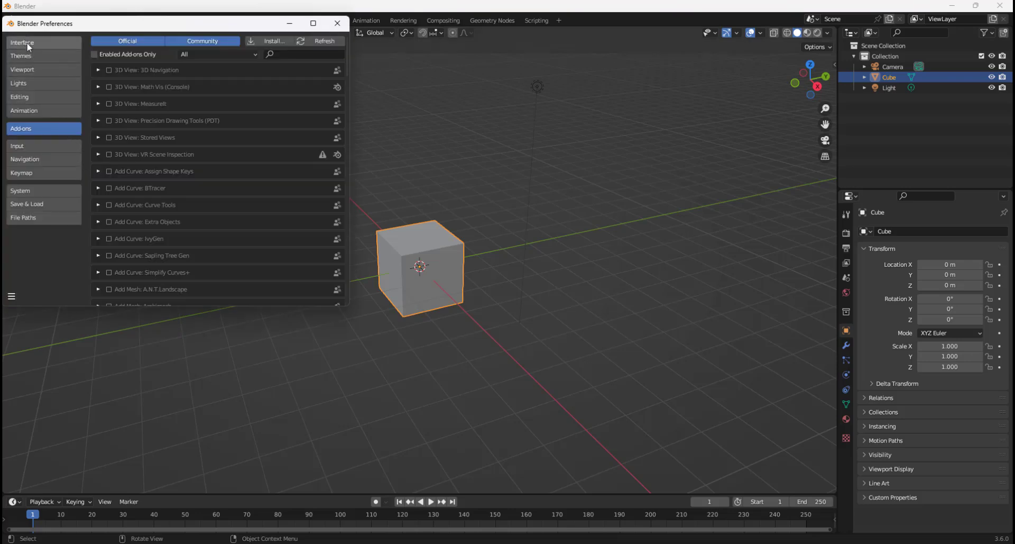
pyautogui.click(29, 45)
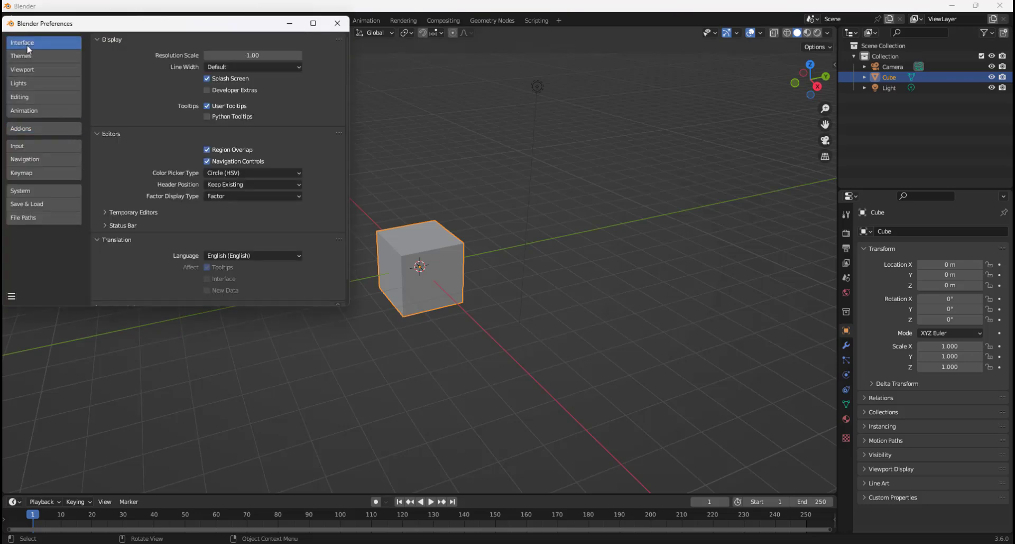
pyautogui.click(29, 129)
pyautogui.click(265, 40)
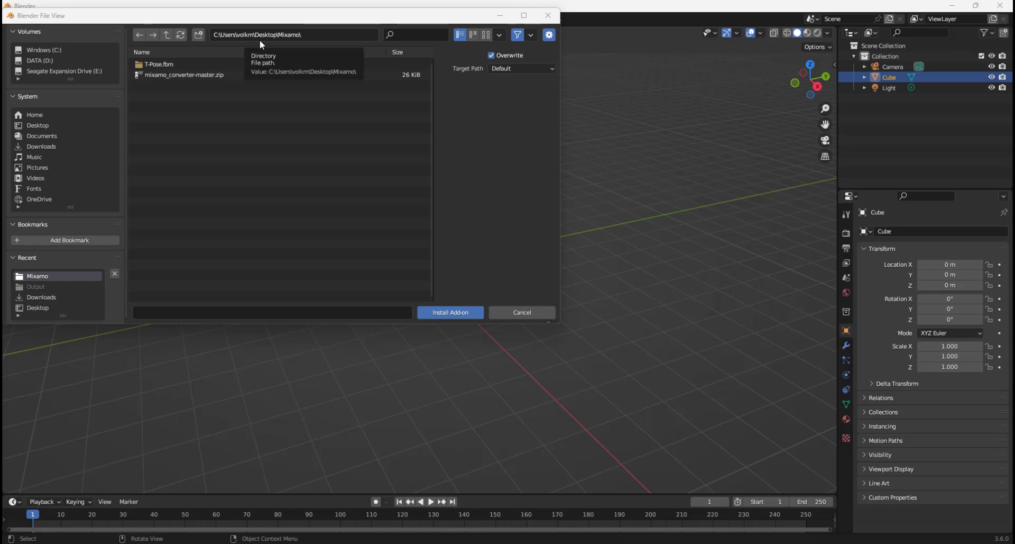
pyautogui.click(203, 76)
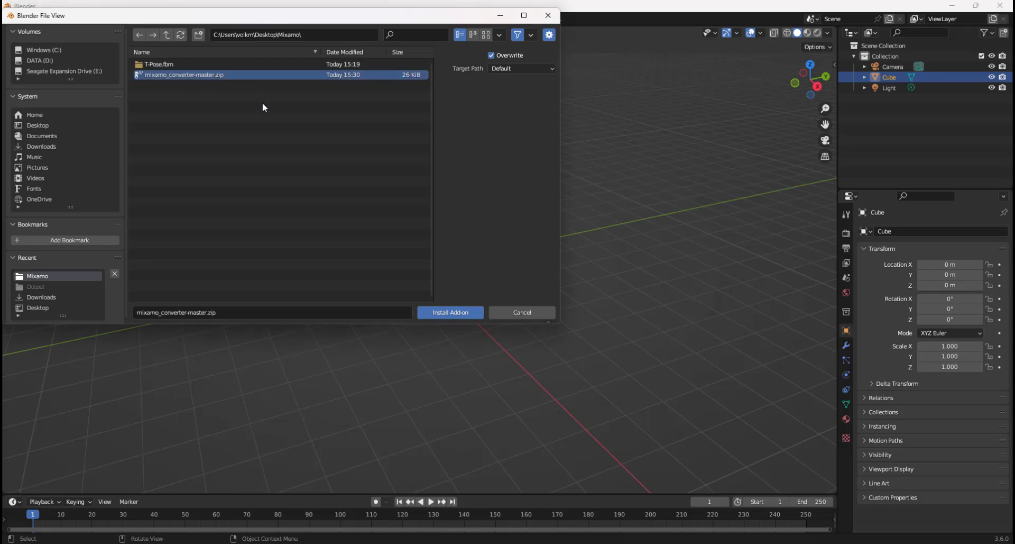
pyautogui.click(451, 313)
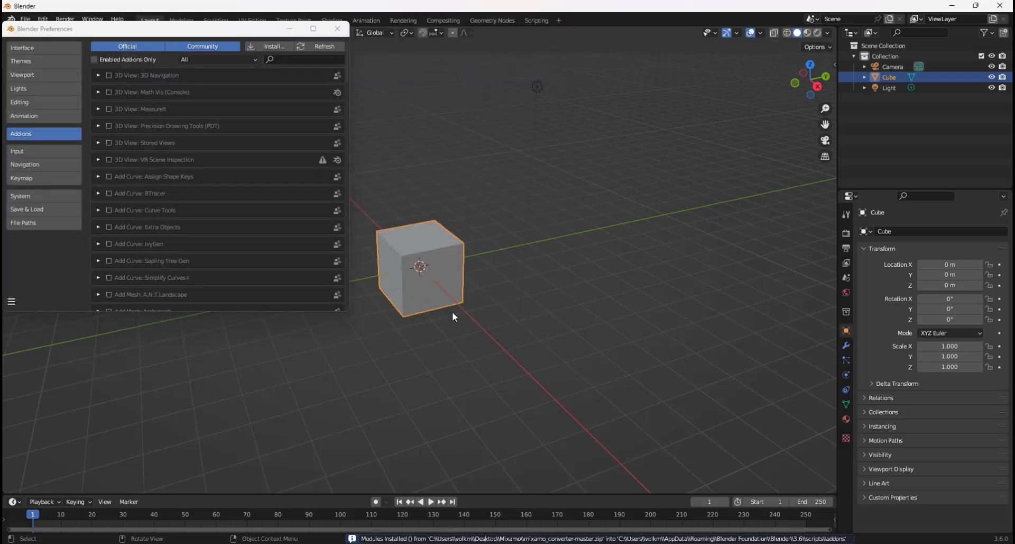
# Find the Mixamo Converter add-on by searching "converter", make sure it is enabled, and show its Mixamo Rootbaker tools in the viewport
pyautogui.click(297, 59)
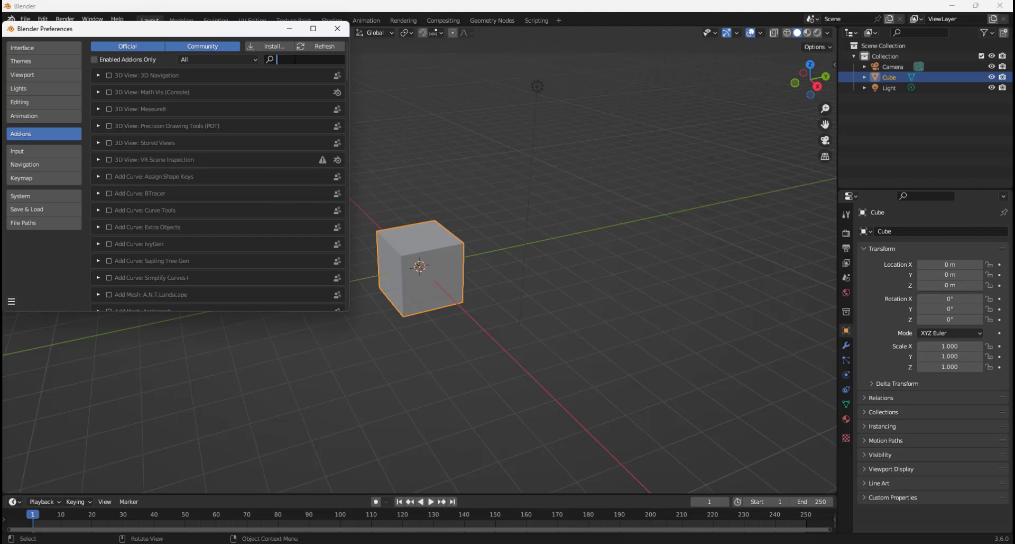
pyautogui.write('converter')
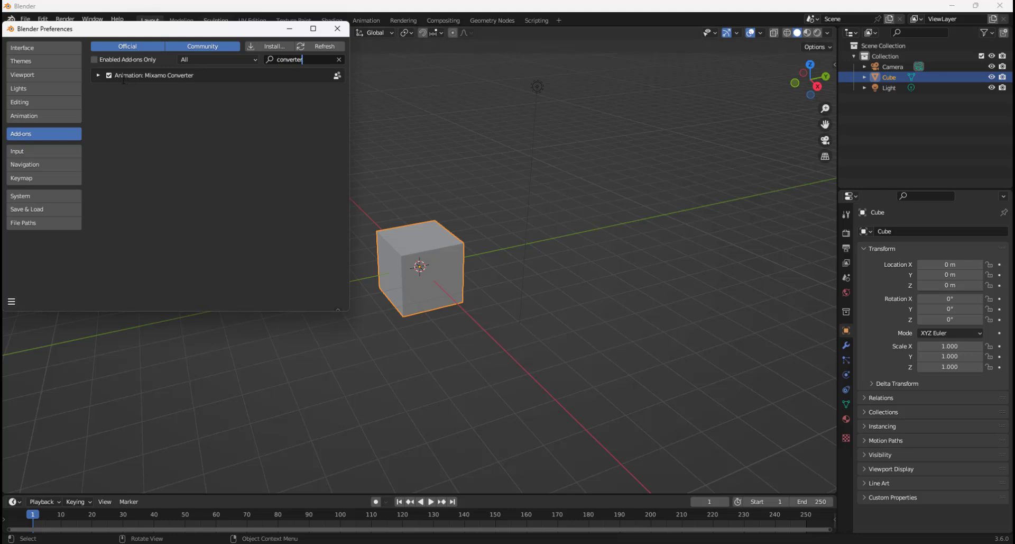
pyautogui.click(109, 75)
pyautogui.click(109, 76)
pyautogui.click(337, 30)
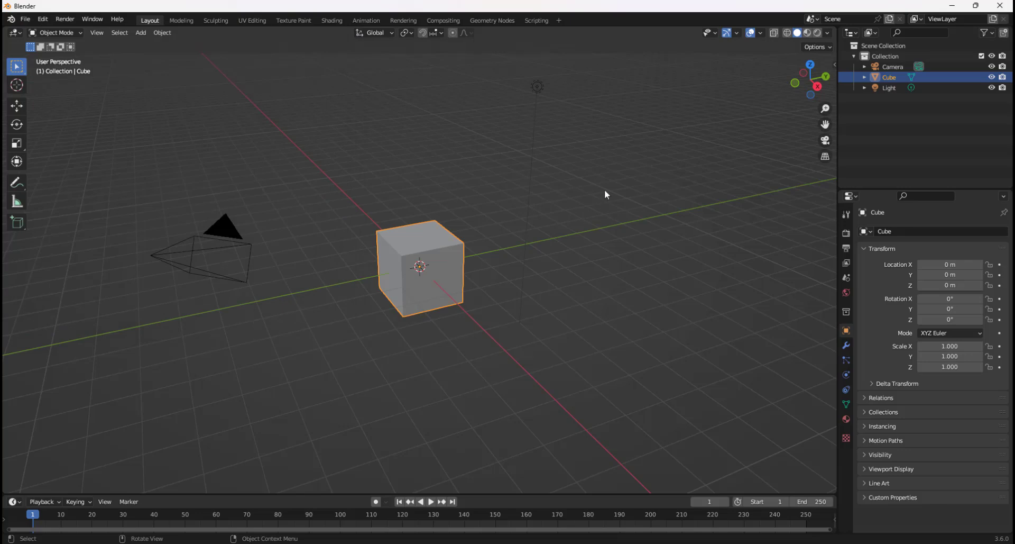
pyautogui.press('n')
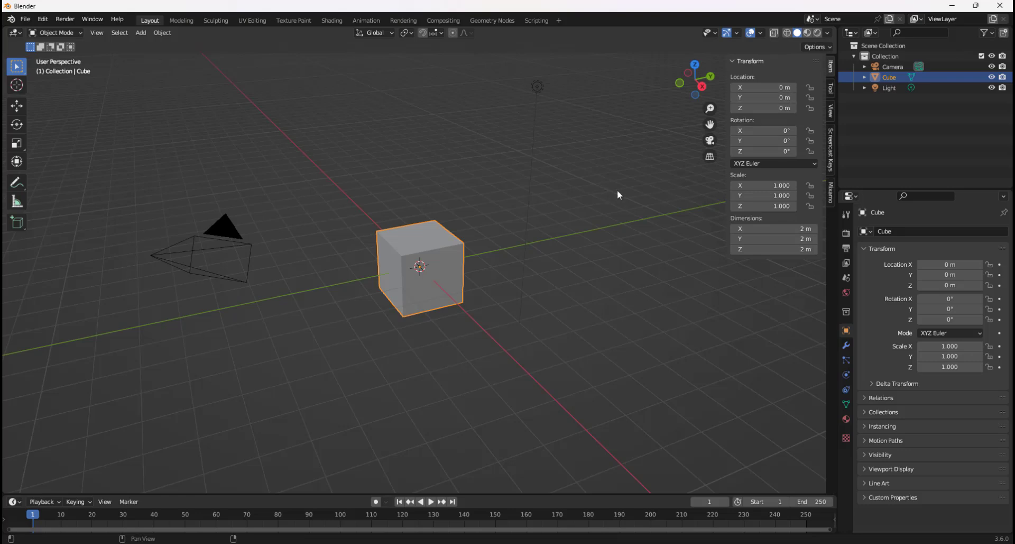
pyautogui.click(831, 193)
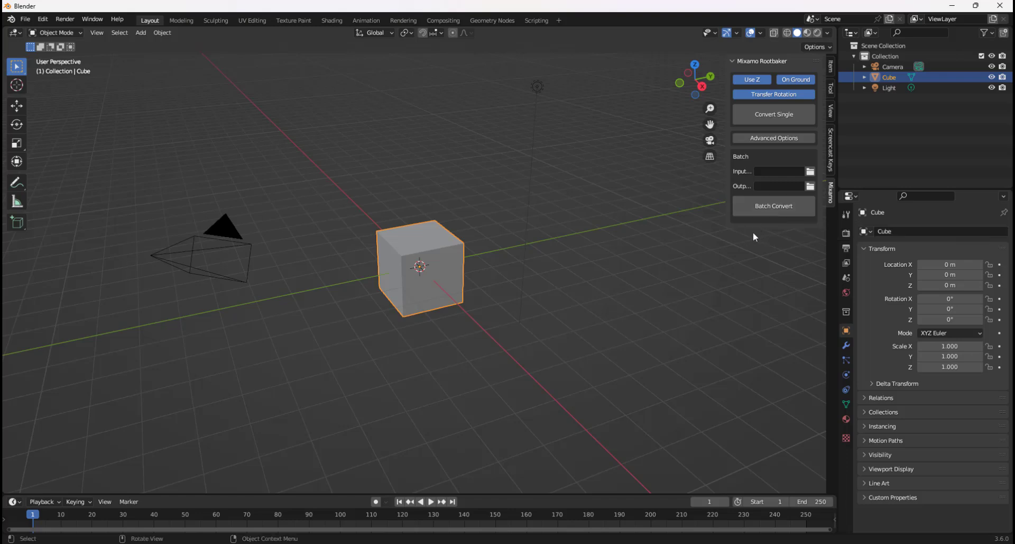
# Switch to the Mixamo website in the browser, maximize the window and search the animations for "idle"
pyautogui.hotkey('alt', 'Tab')
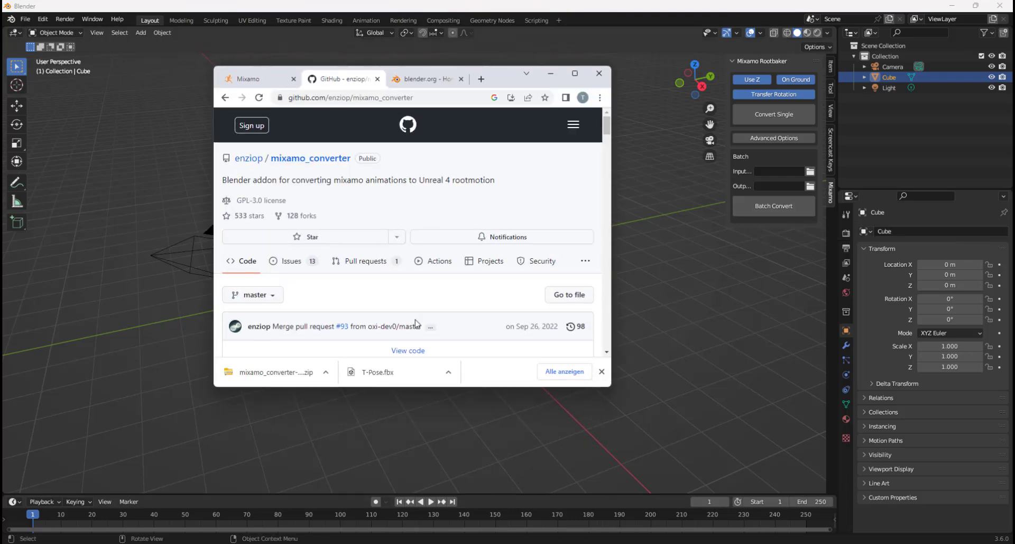
pyautogui.click(259, 80)
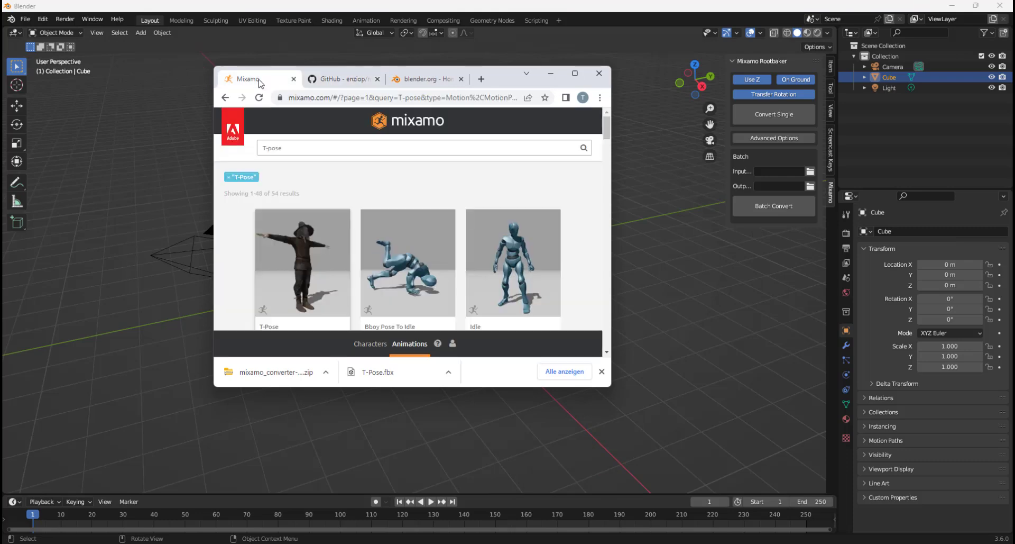
pyautogui.doubleClick(503, 83)
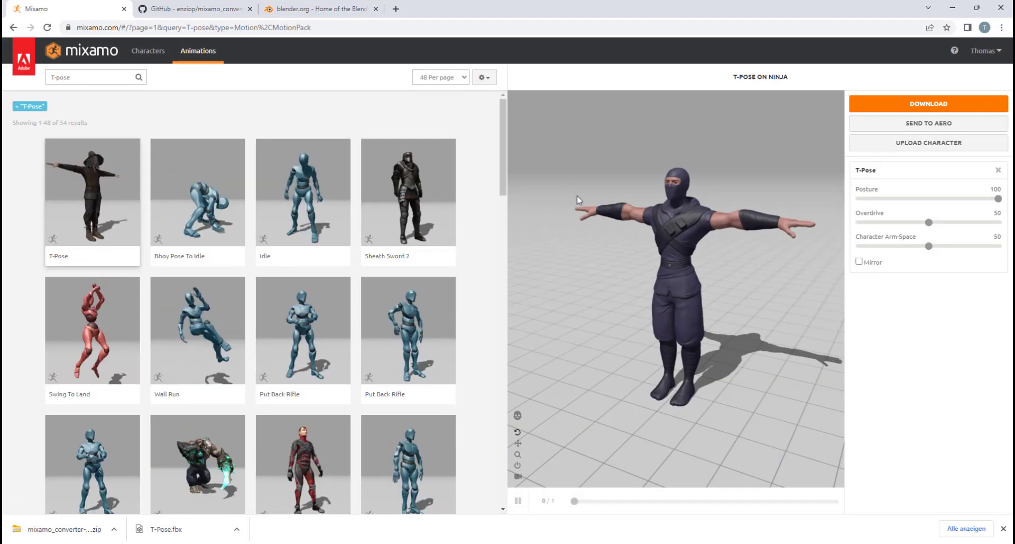
pyautogui.click(95, 79)
pyautogui.write('idle')
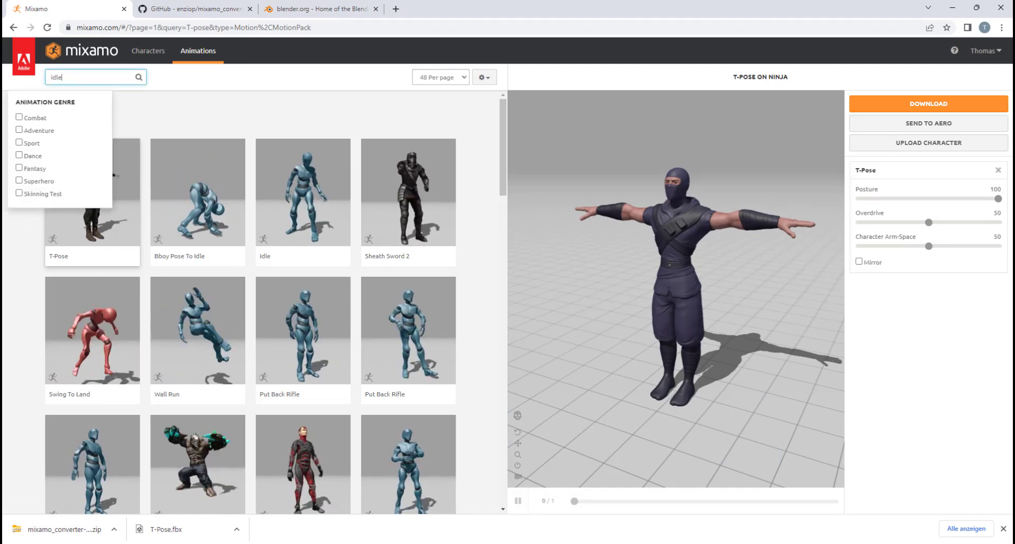
pyautogui.press('Return')
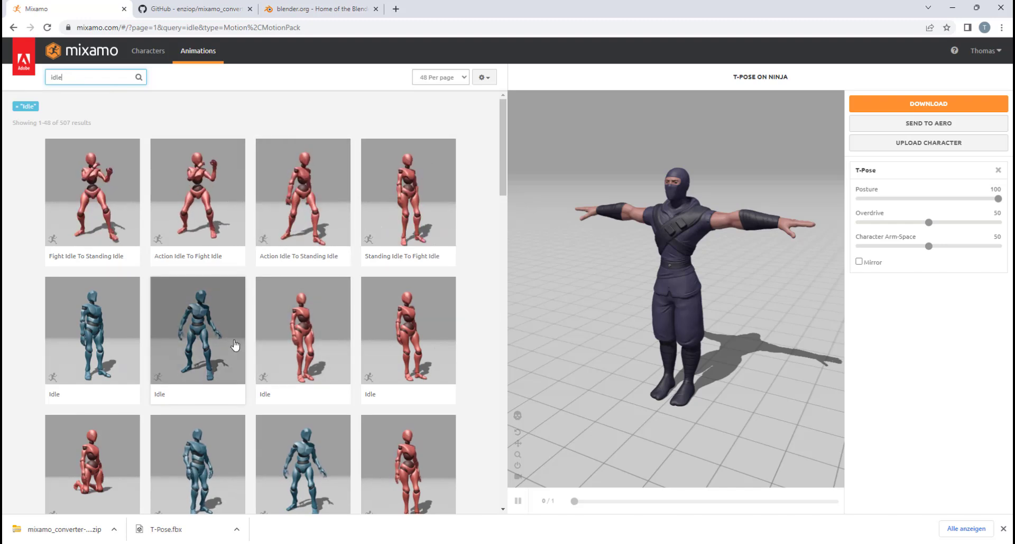
# Preview two Idle animations on the Ninja and apply the blue figure's wide-stance Idle
pyautogui.scroll(-2, 226, 281)
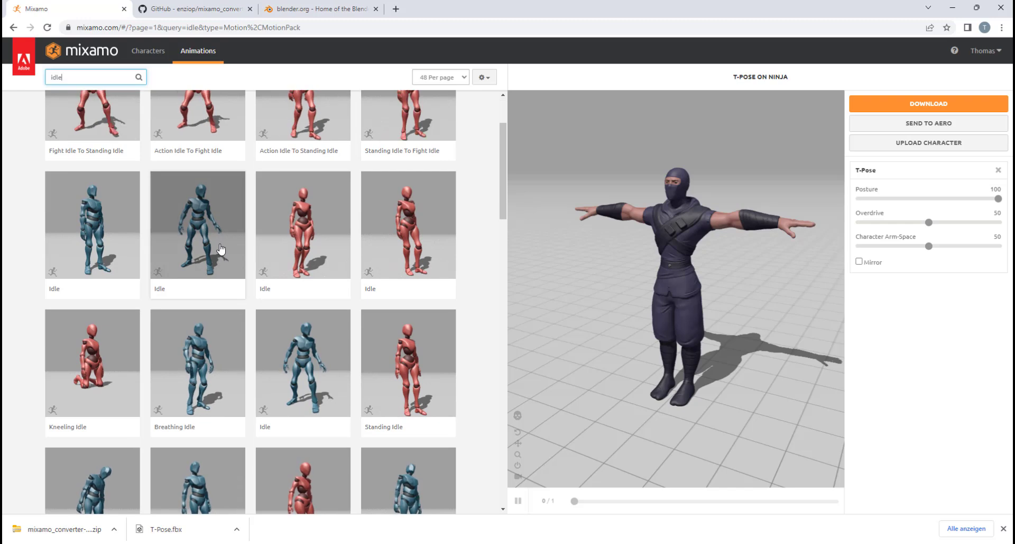
pyautogui.click(203, 224)
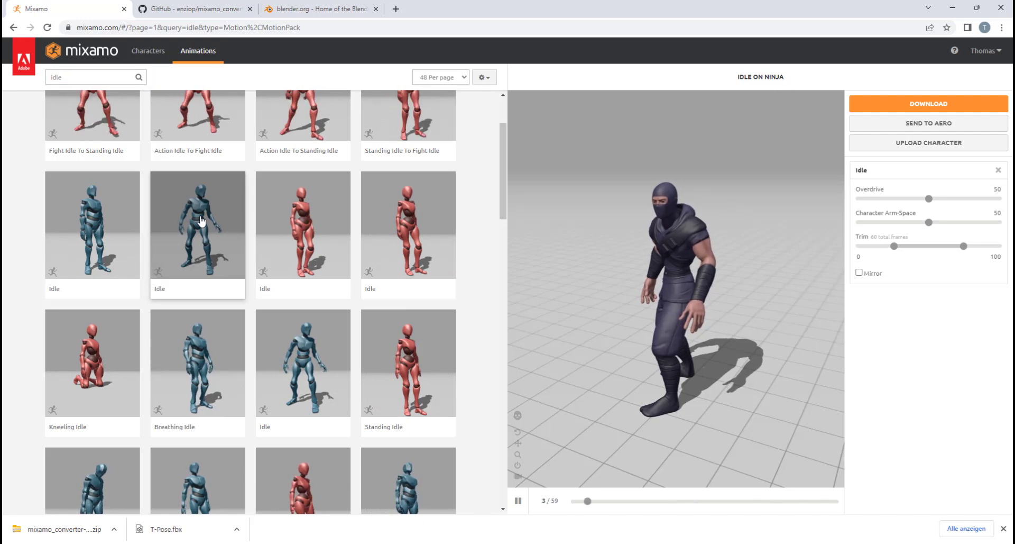
pyautogui.click(291, 229)
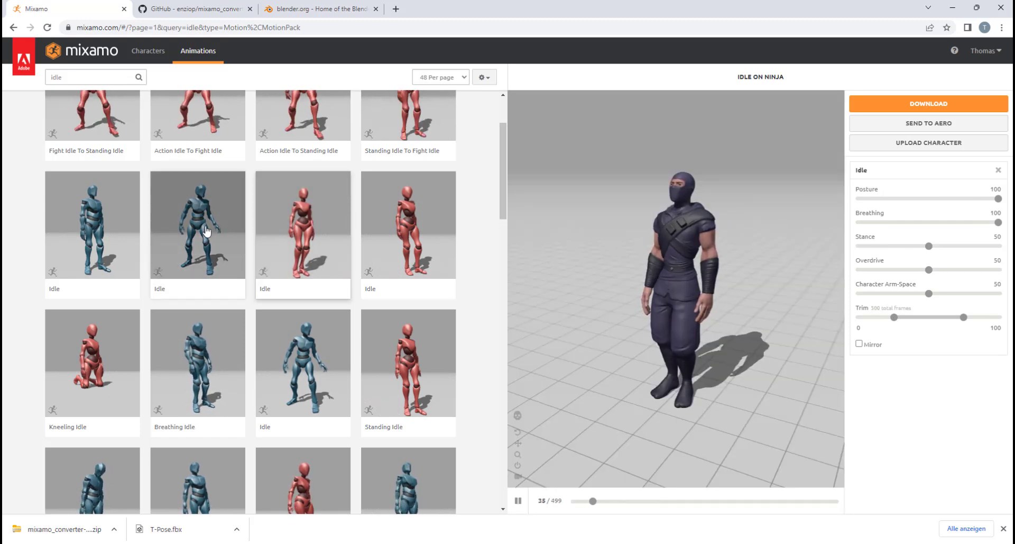
pyautogui.click(206, 231)
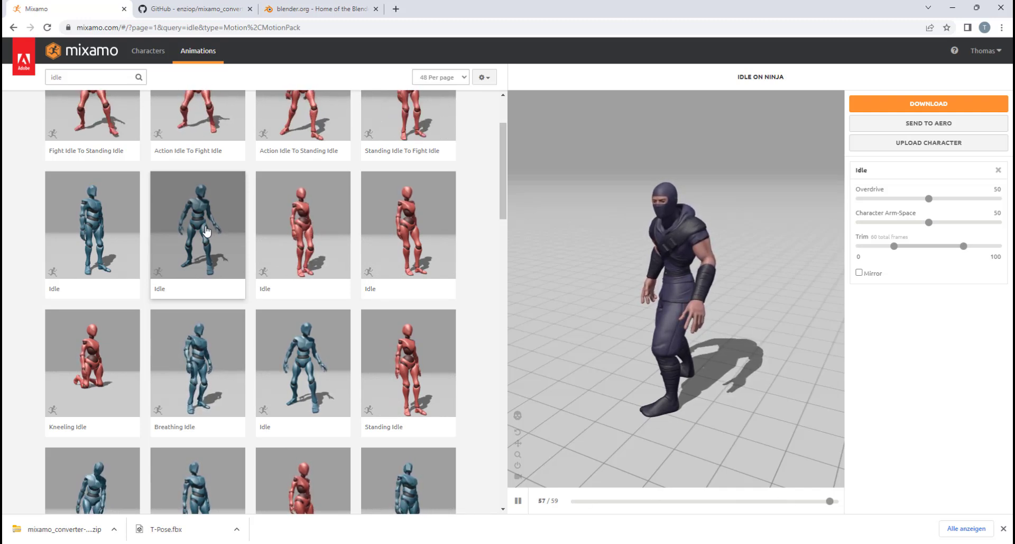
# Download the Idle animation as FBX Binary at 30 frames per second, without skin and with no keyframe reduction
pyautogui.click(923, 104)
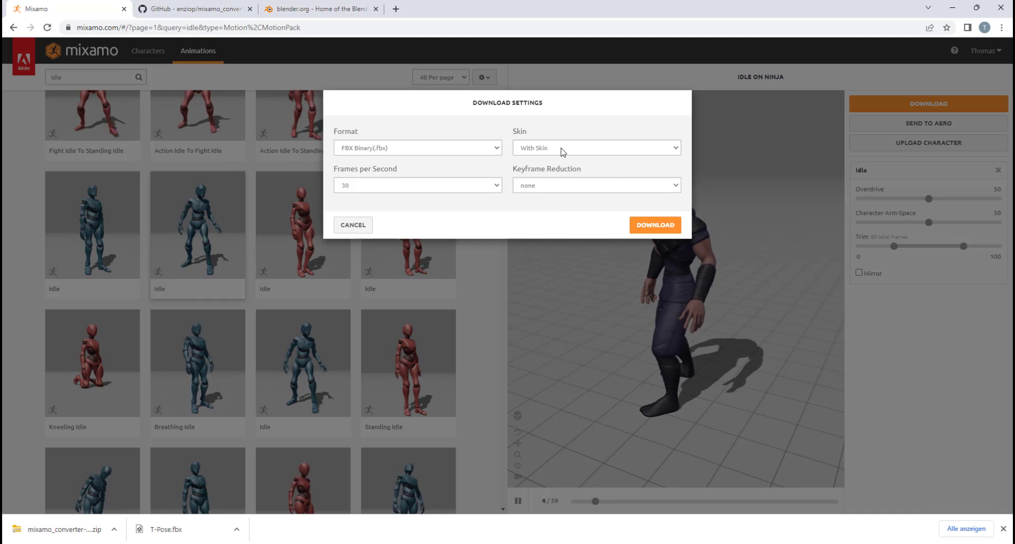
pyautogui.click(602, 154)
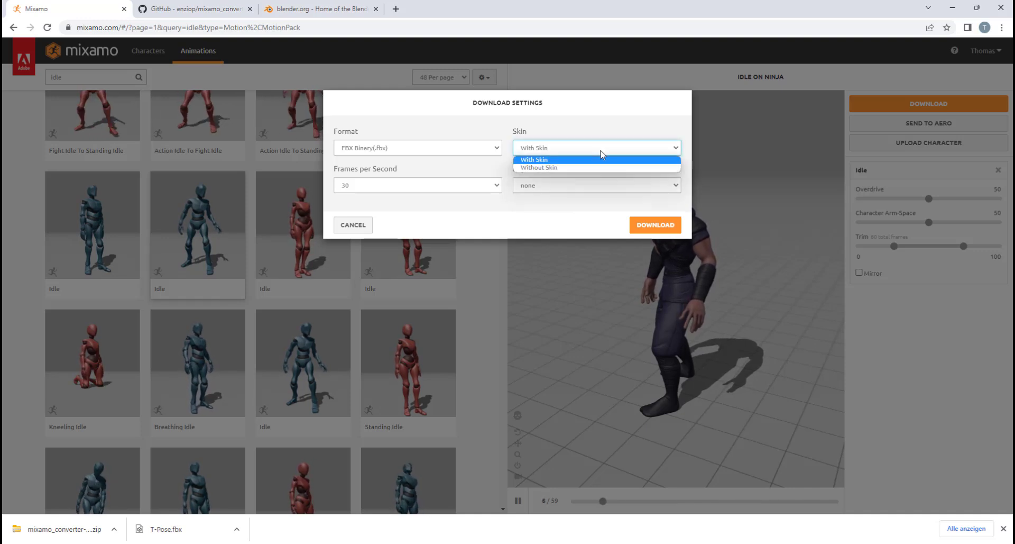
pyautogui.click(565, 168)
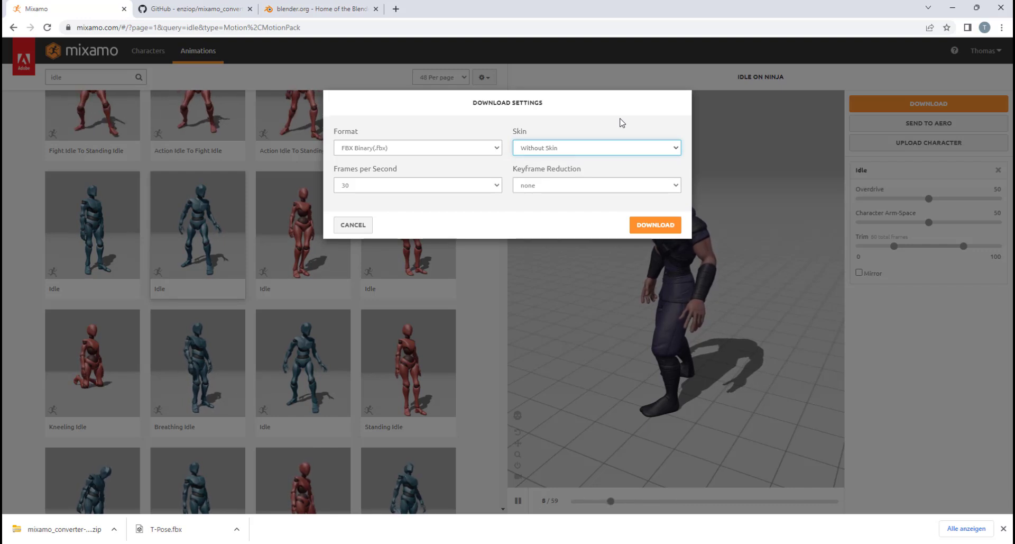
pyautogui.click(654, 226)
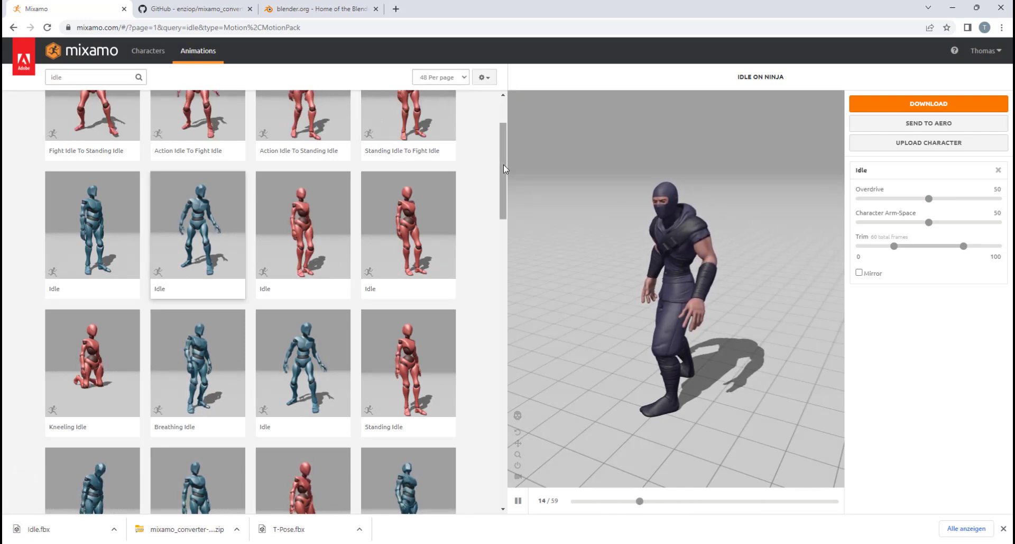
# Search the animations for "run" and apply the blue figure's Running animation to the Ninja
pyautogui.scroll(2, 503, 164)
pyautogui.click(79, 80)
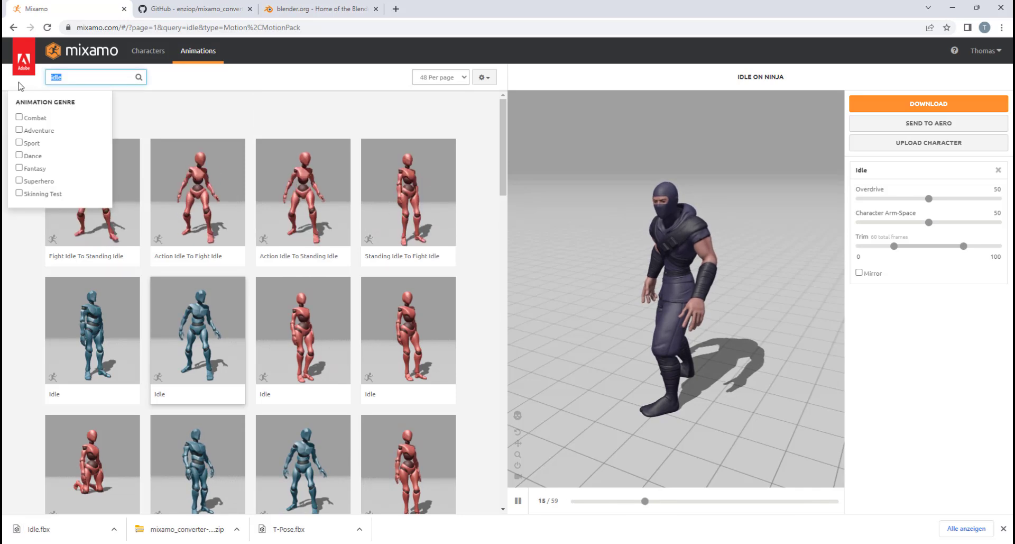
pyautogui.write('run')
pyautogui.press('Return')
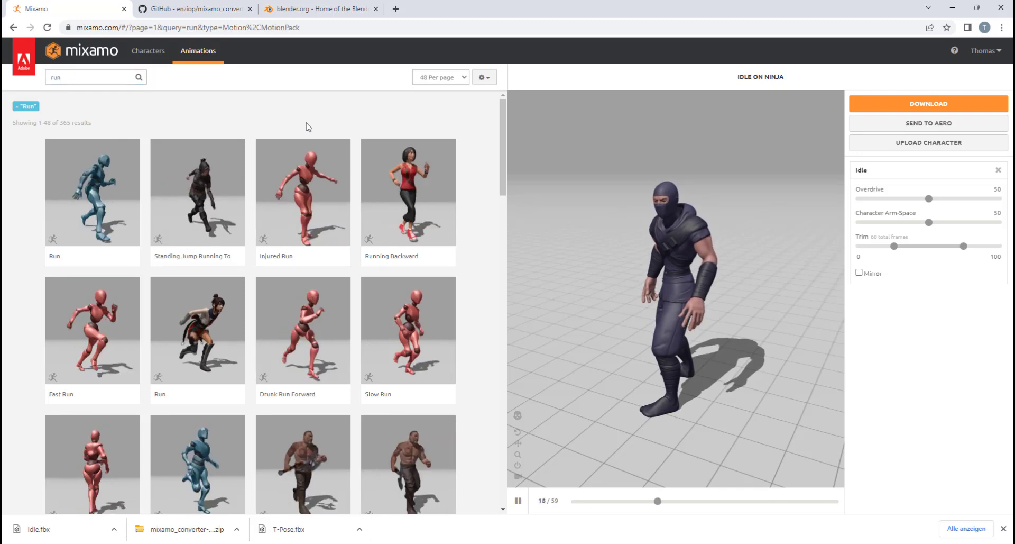
pyautogui.scroll(-4, 308, 126)
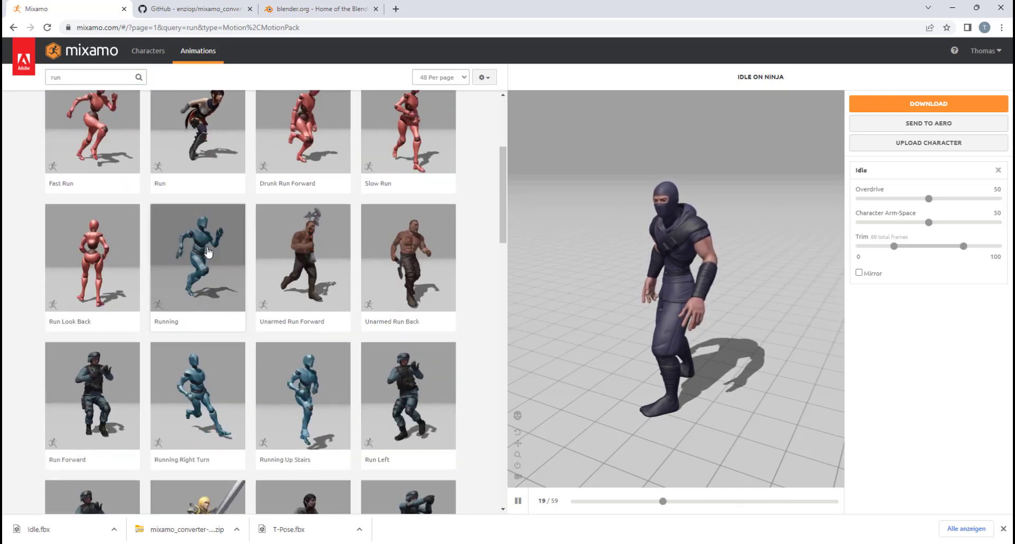
pyautogui.click(208, 253)
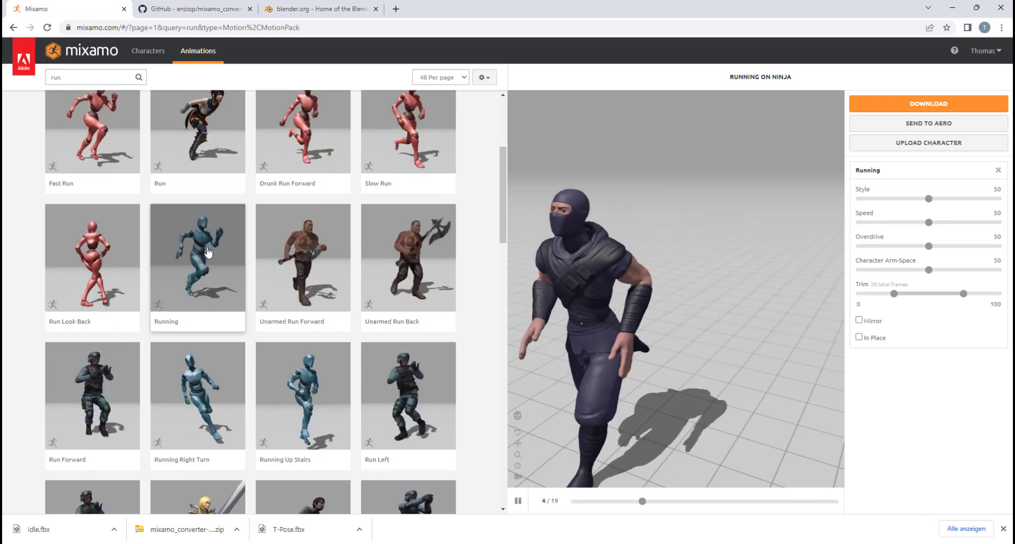
# Make the Running animation play In Place and download it as FBX Binary without skin
pyautogui.click(860, 337)
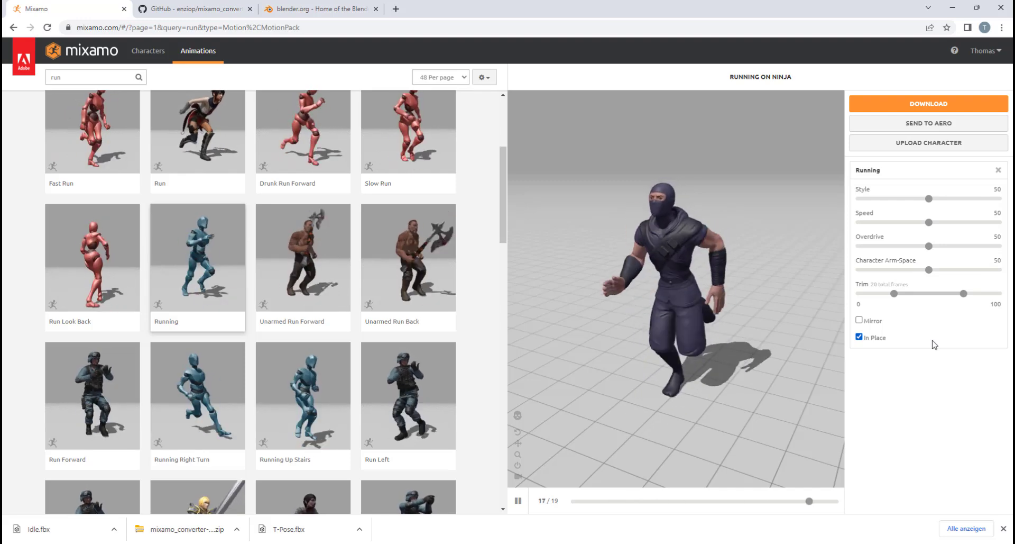
pyautogui.click(934, 105)
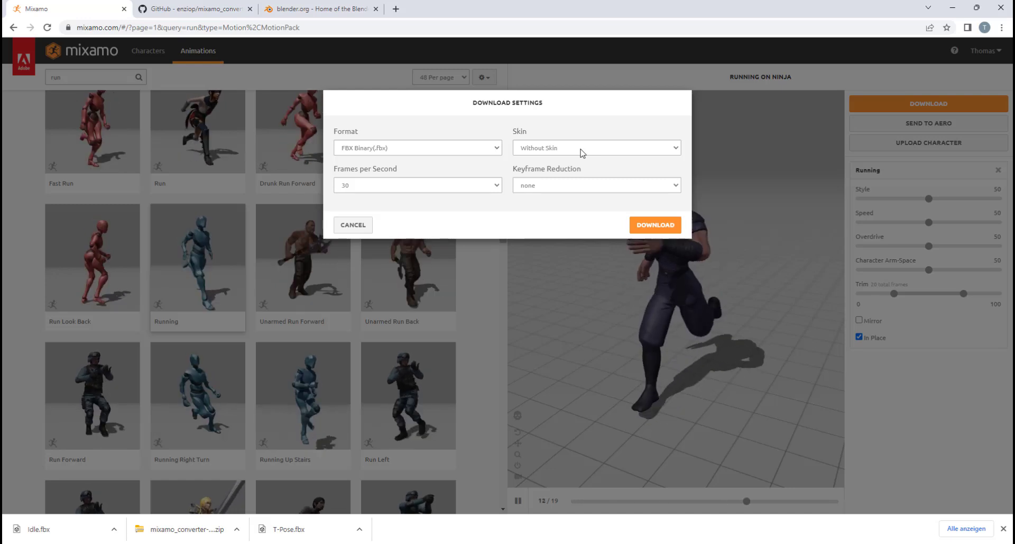
pyautogui.click(659, 230)
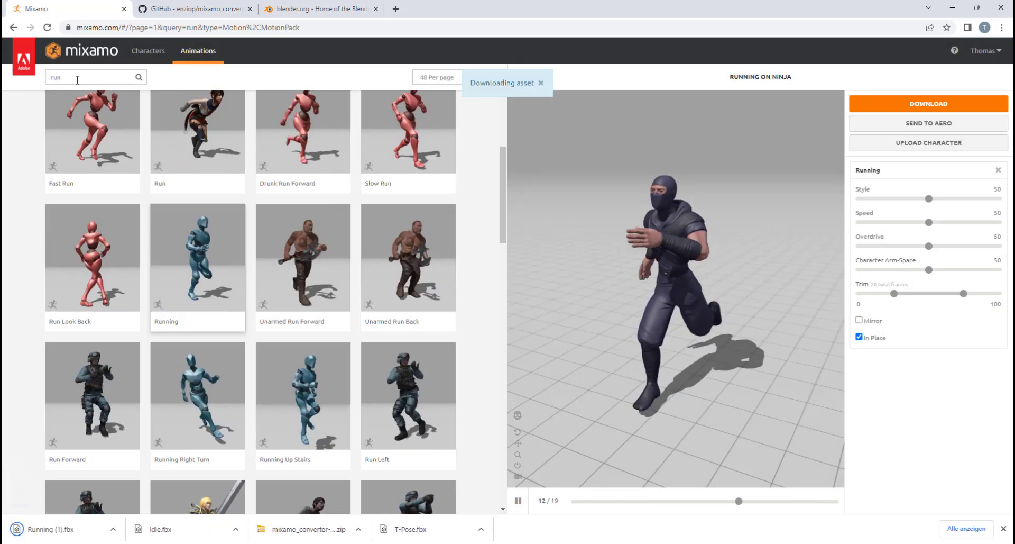
# Search the animations for "jump" and close the genre suggestions to show the full results
pyautogui.doubleClick(77, 79)
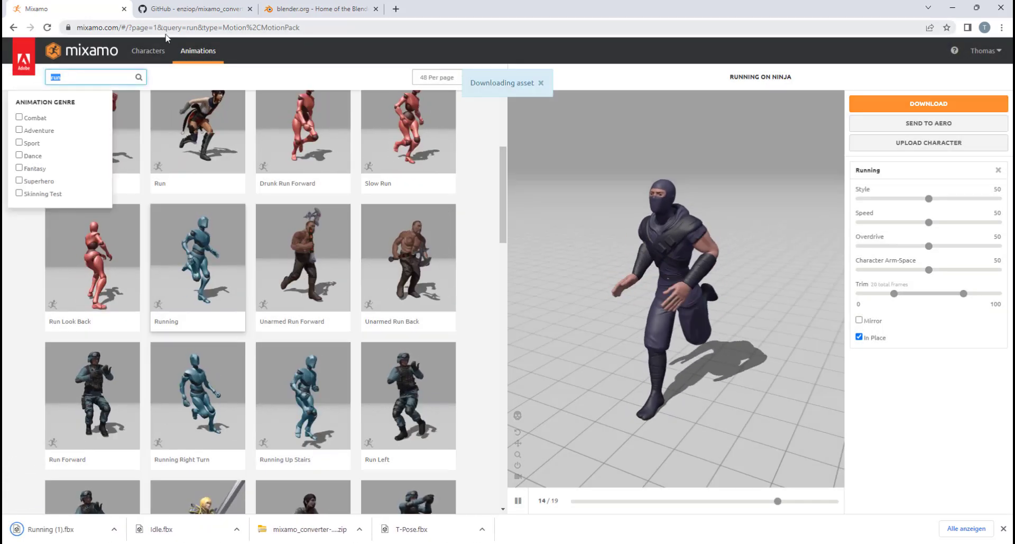
pyautogui.write('jum')
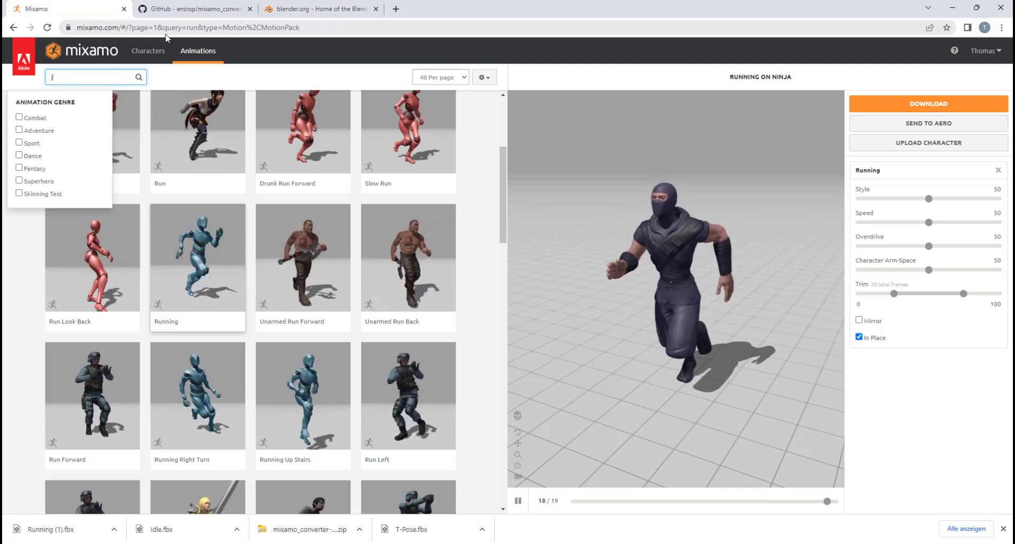
pyautogui.write('p')
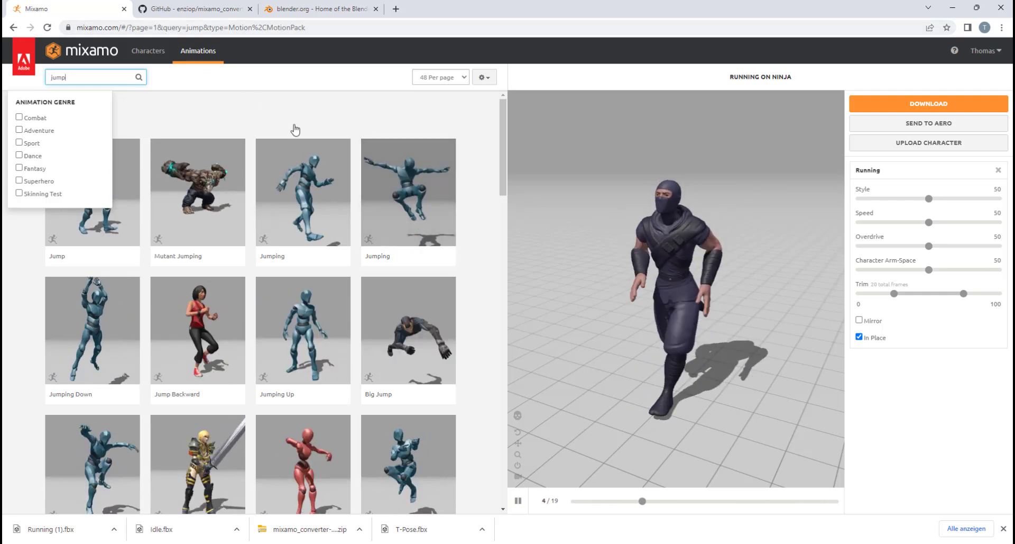
pyautogui.click(293, 128)
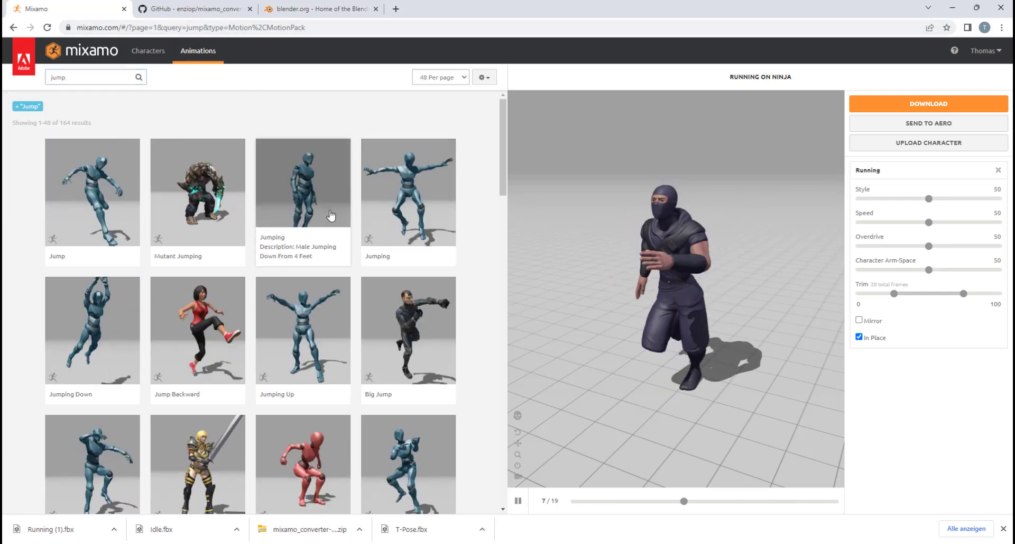
# Apply the Jumping Up animation to the Ninja and download it as FBX Binary without skin
pyautogui.scroll(-2, 315, 288)
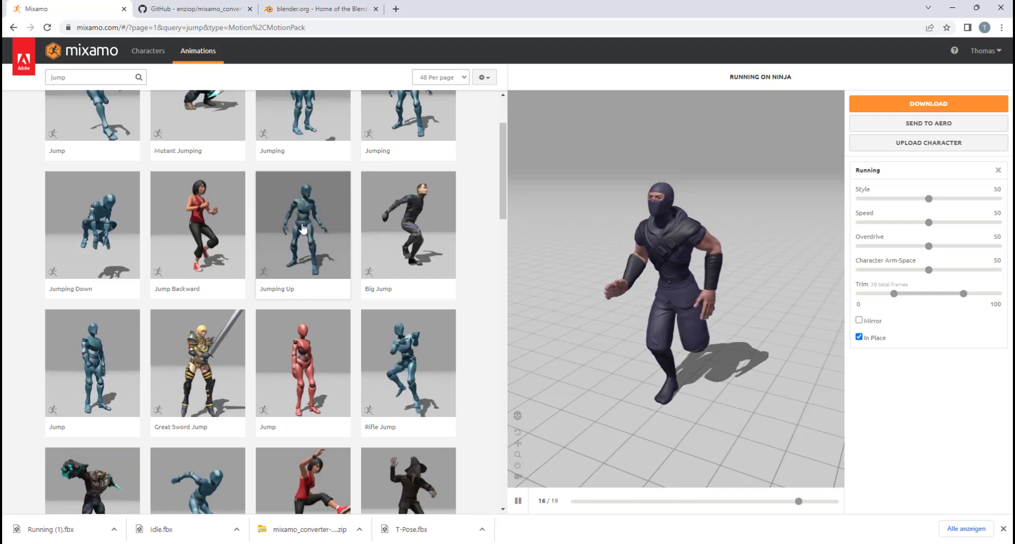
pyautogui.scroll(-2, 303, 227)
pyautogui.scroll(3, 303, 227)
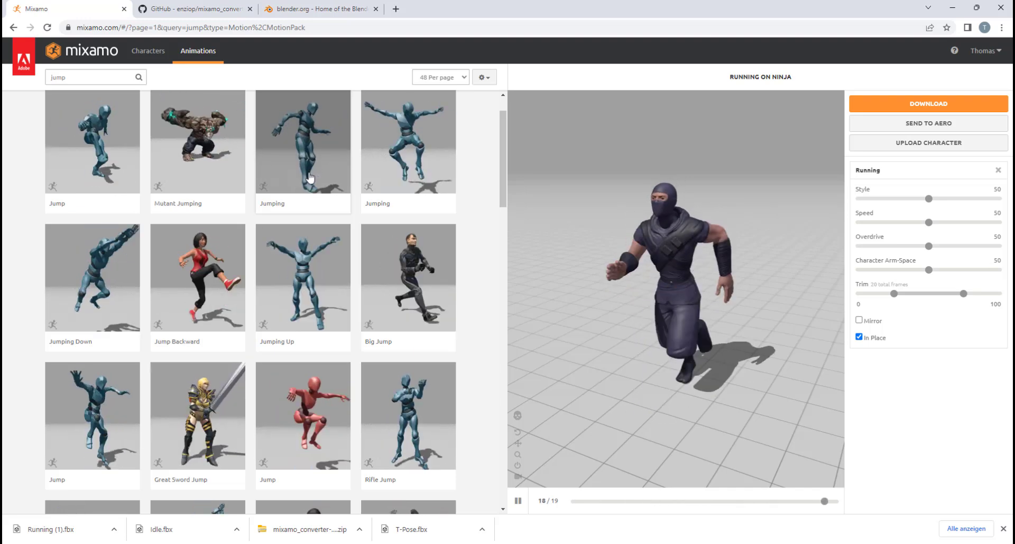
pyautogui.click(308, 281)
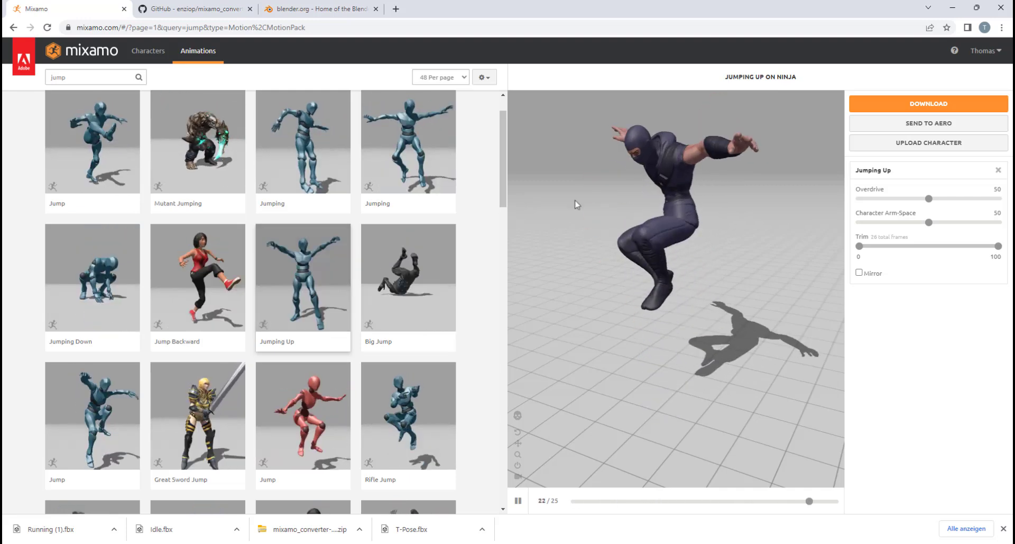
pyautogui.click(924, 105)
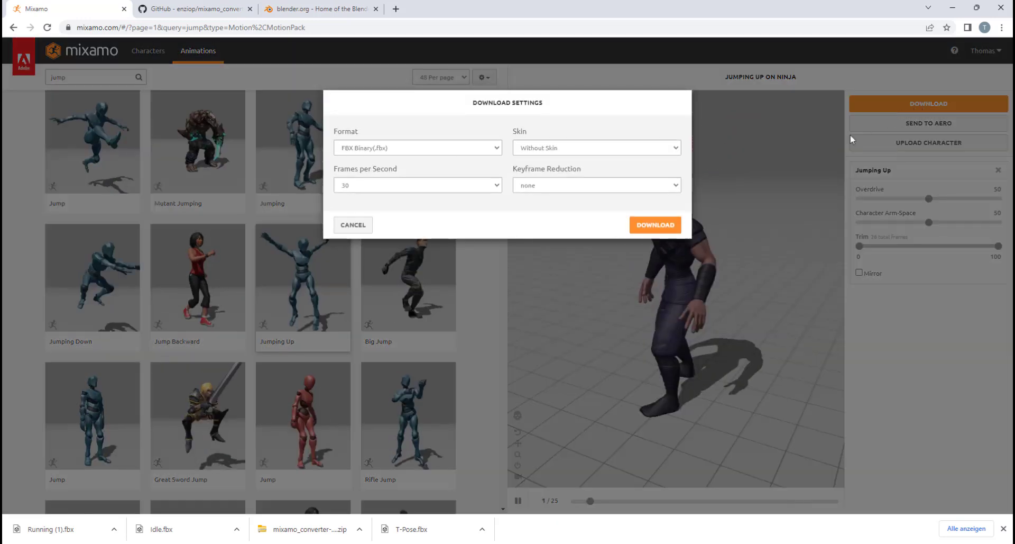
pyautogui.click(658, 225)
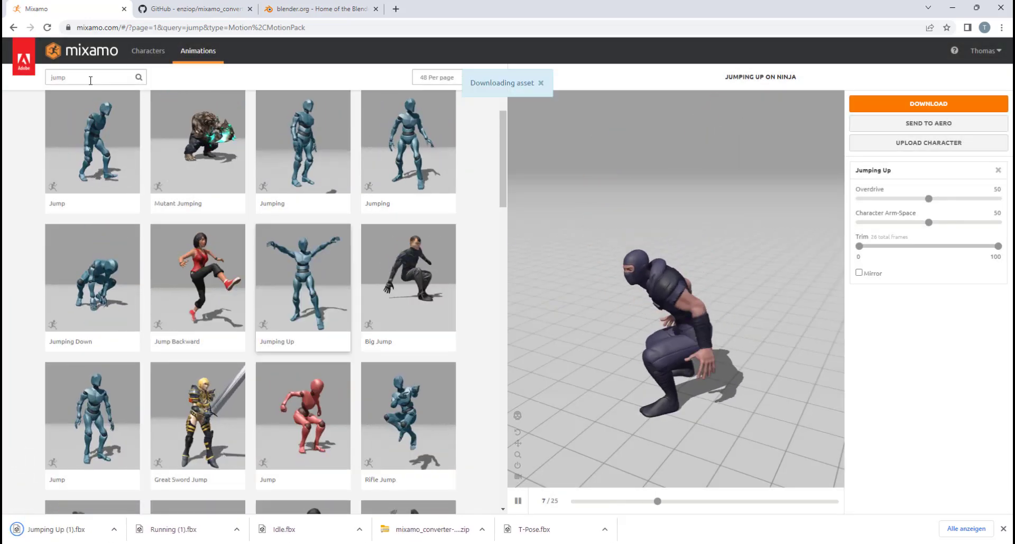
# Find the Jump Loop animation by searching "jump loop" and download it on the Ninja as FBX Binary without skin
pyautogui.click(90, 78)
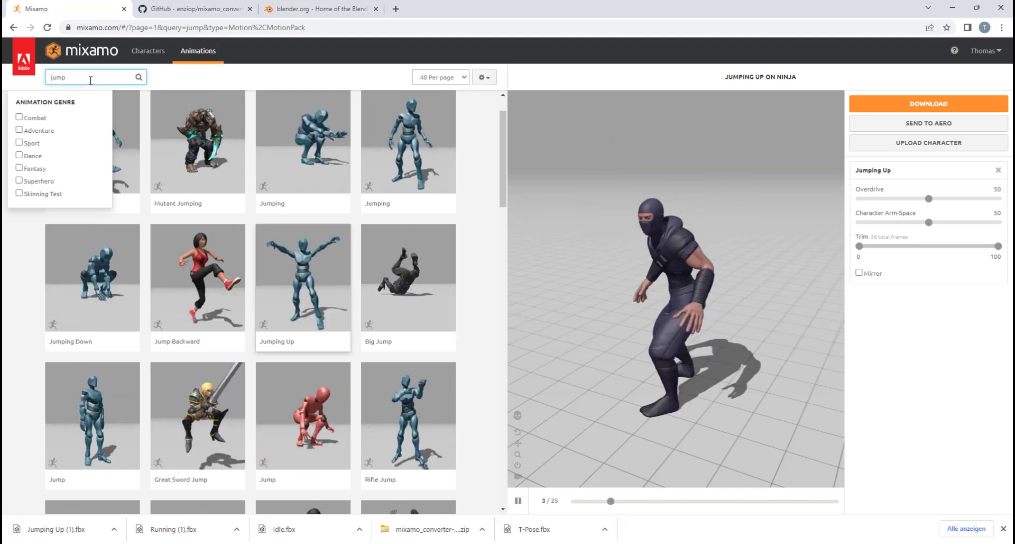
pyautogui.write('loop')
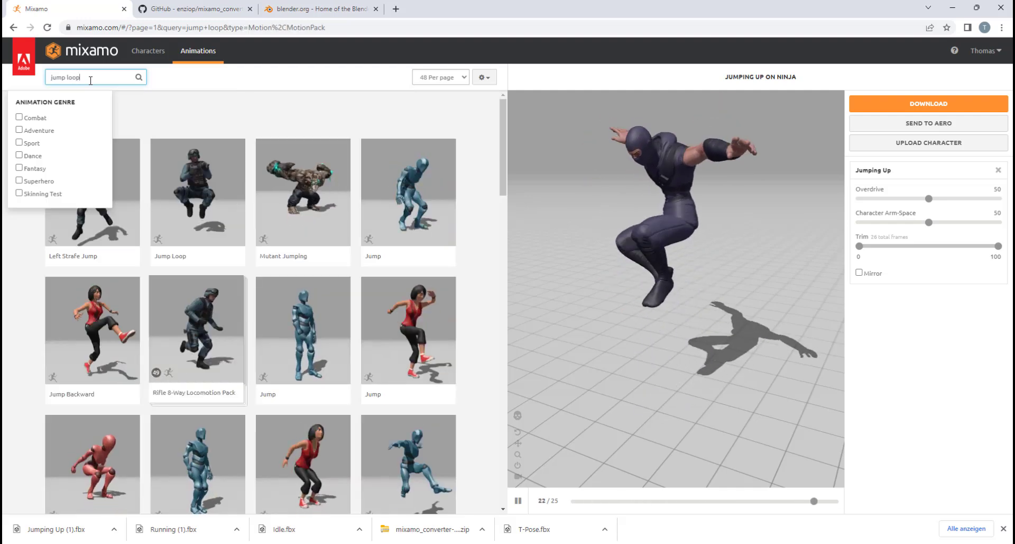
pyautogui.click(364, 118)
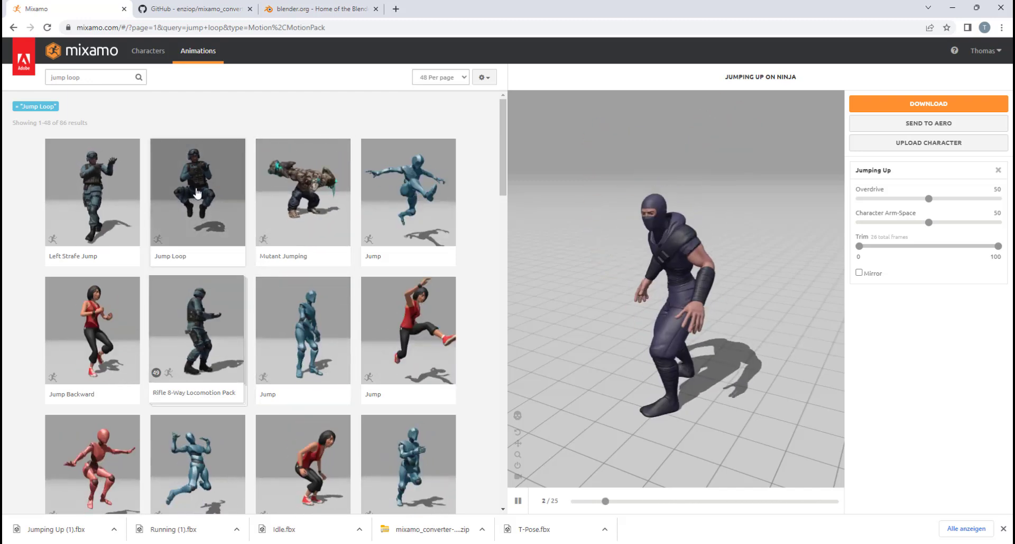
pyautogui.click(197, 193)
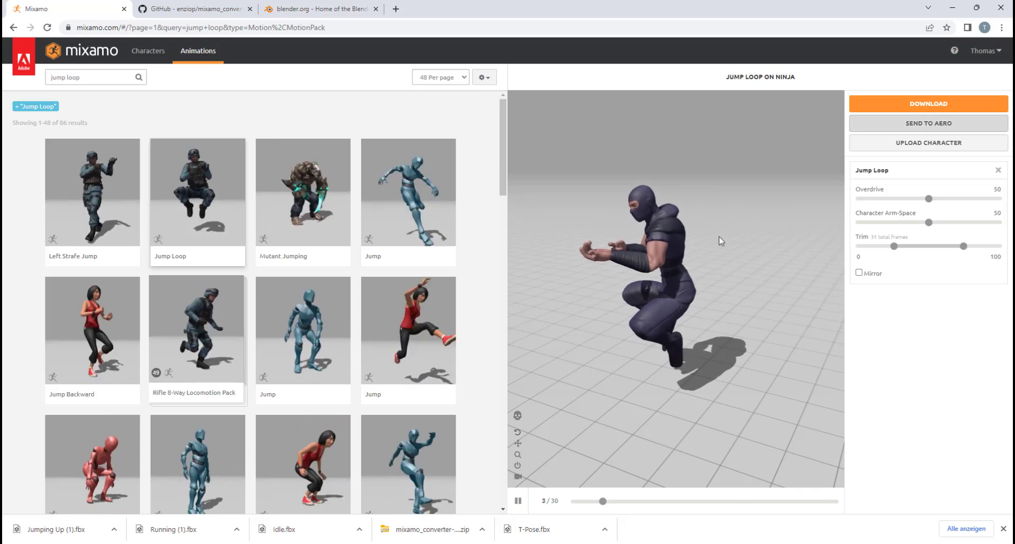
pyautogui.click(932, 105)
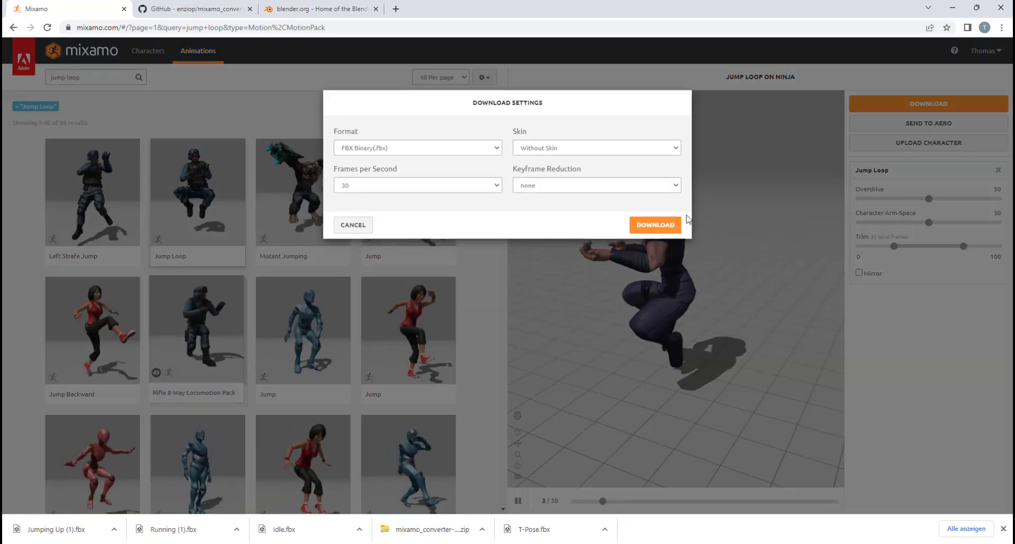
pyautogui.click(656, 226)
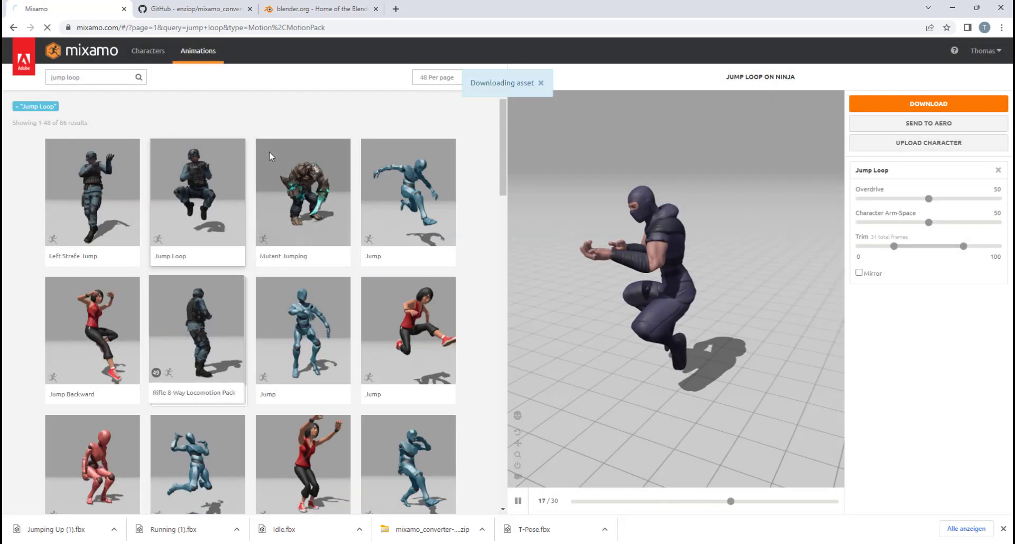
# Find the Falling To Landing animation by searching "jump fall" and download it on the Ninja as FBX Binary without skin
pyautogui.moveTo(95, 77); pyautogui.dragTo(66, 78)
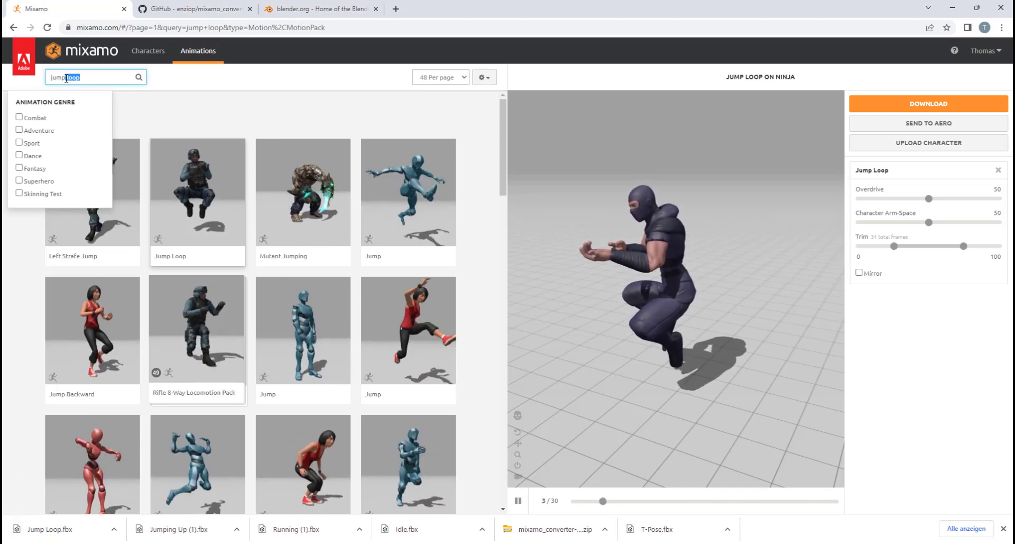
pyautogui.write('fa')
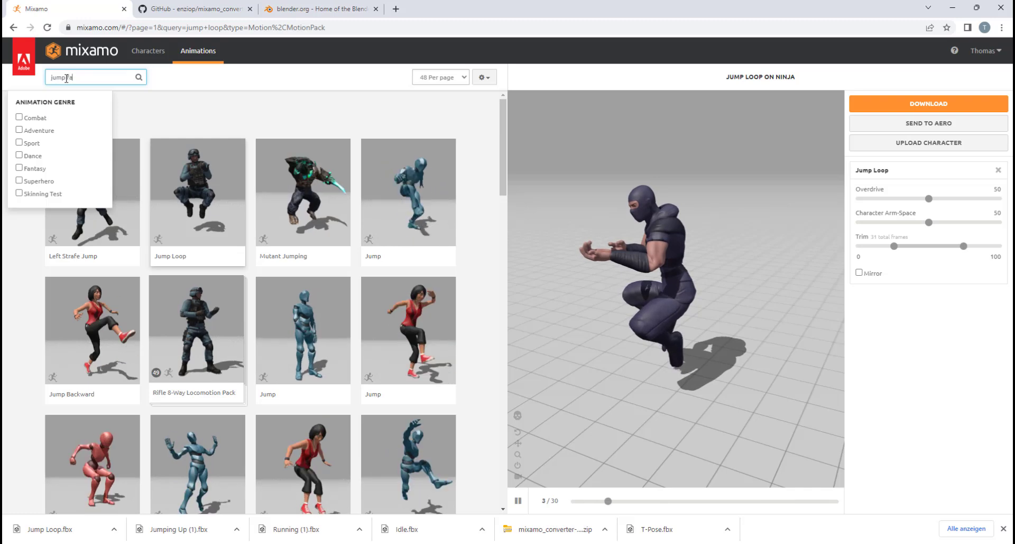
pyautogui.write('ll')
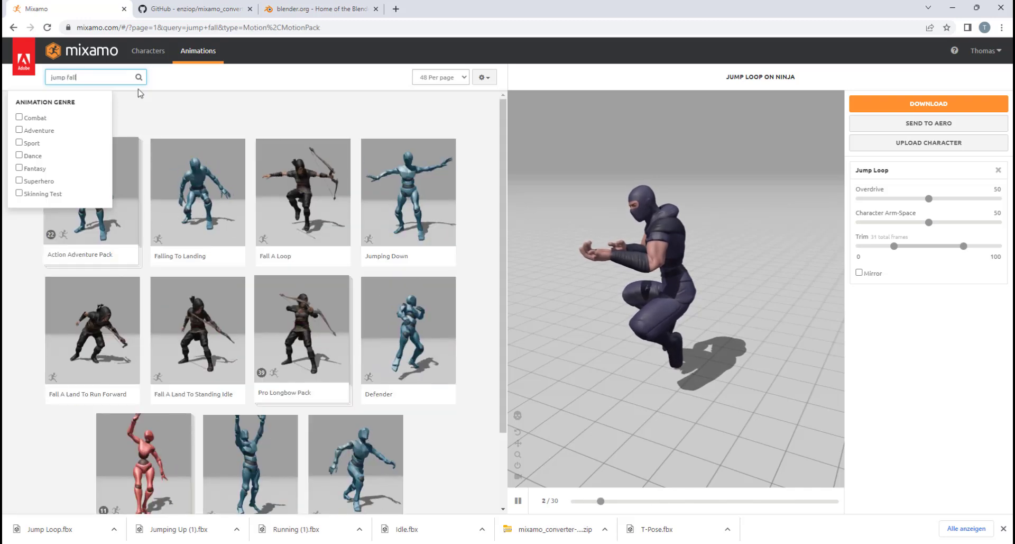
pyautogui.press('Return')
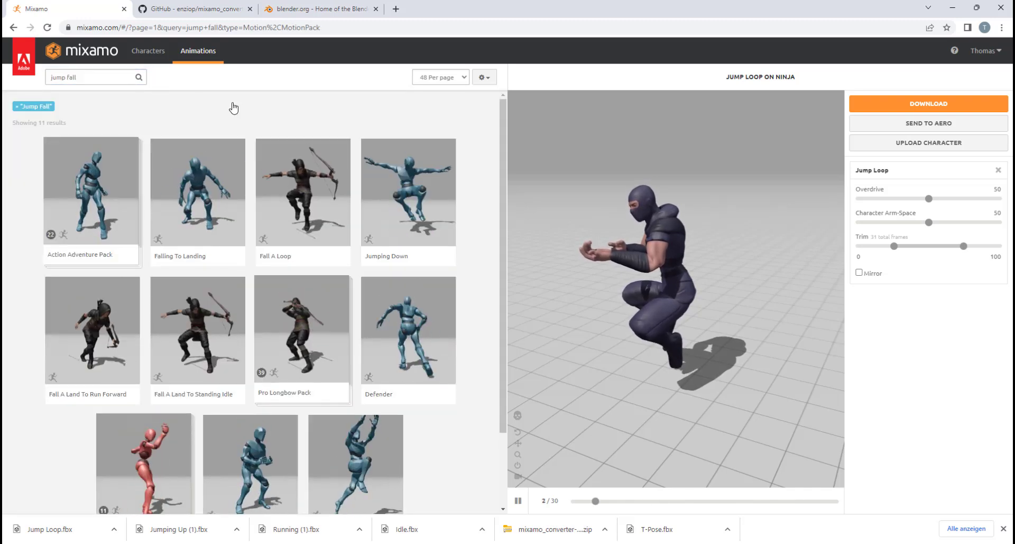
pyautogui.click(206, 196)
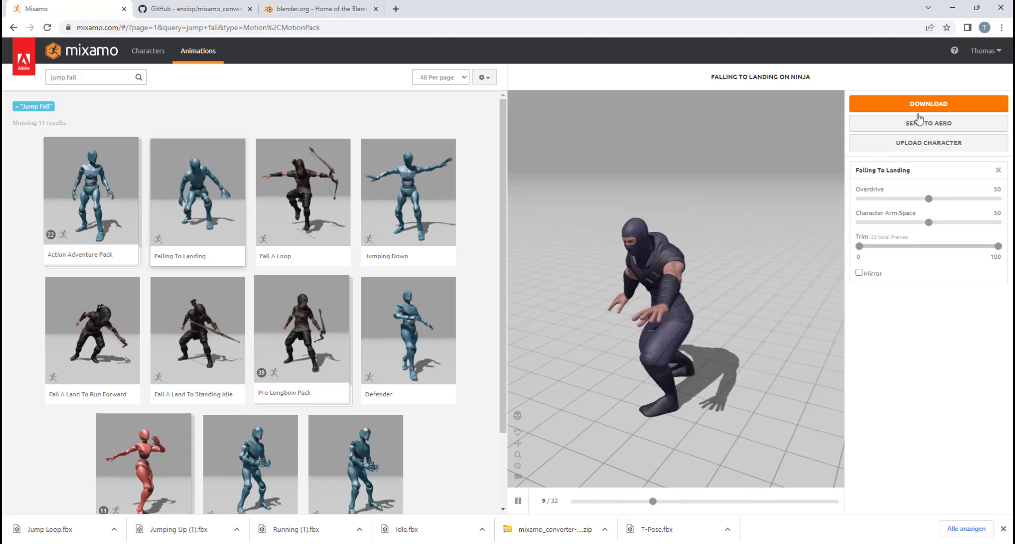
pyautogui.click(931, 105)
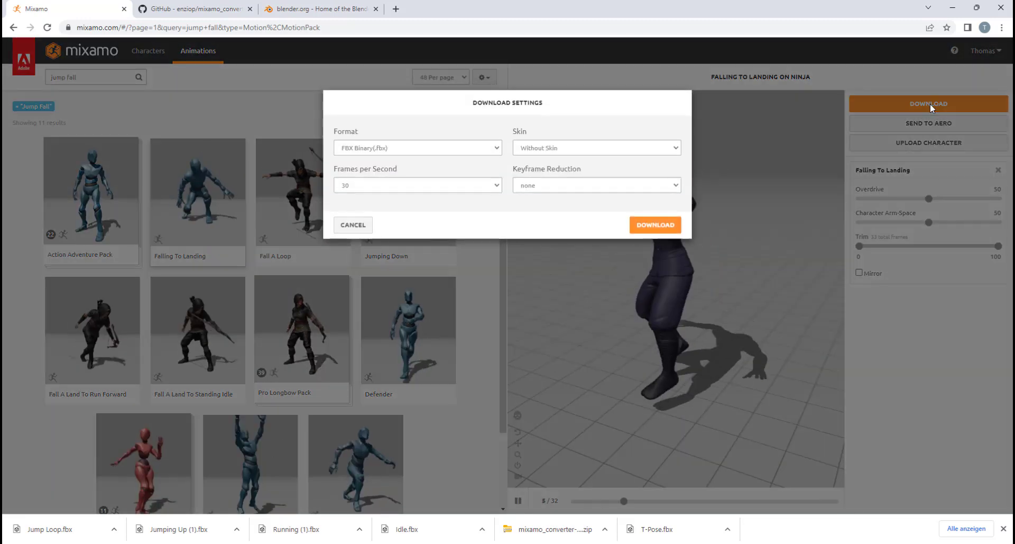
pyautogui.click(655, 226)
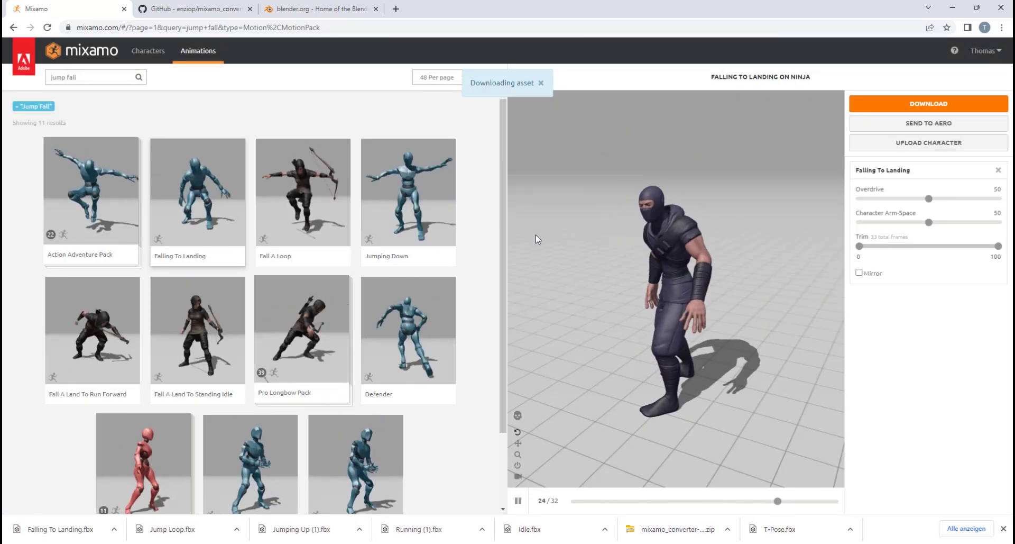
# Restore the browser to a small window and move it clear of Blender's Mixamo Rootbaker tools
pyautogui.doubleClick(639, 9)
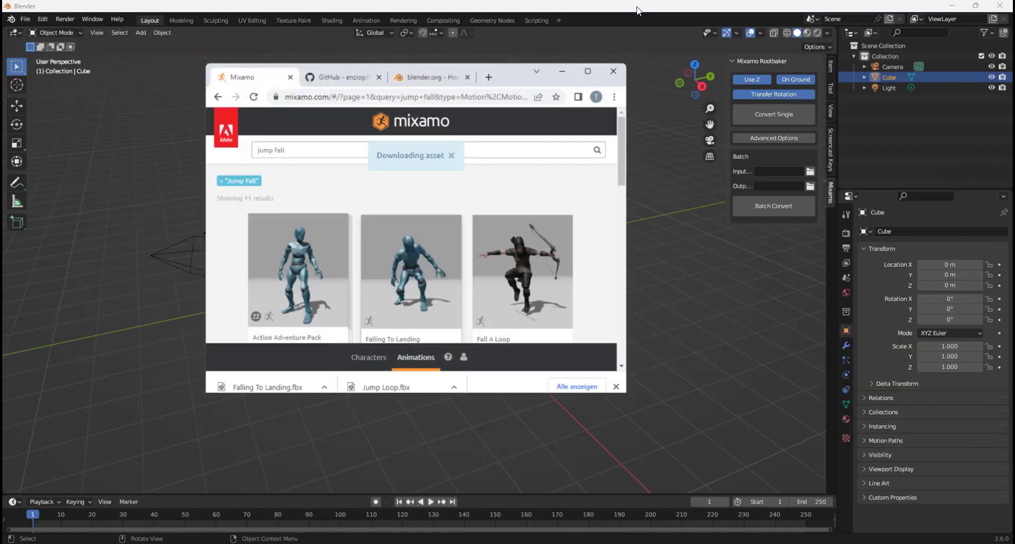
pyautogui.moveTo(510, 73); pyautogui.dragTo(368, 46)
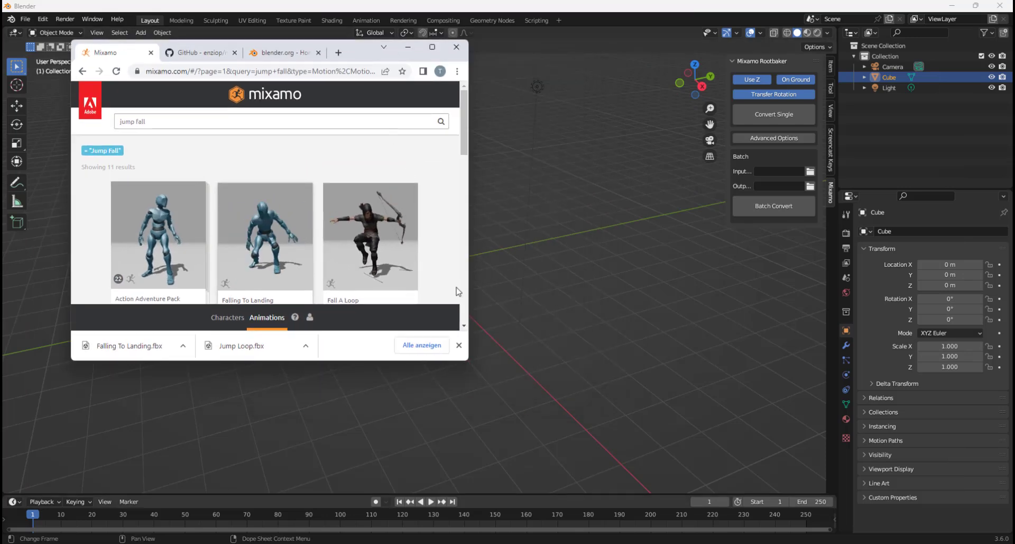
# Copy the downloaded Falling To Landing, Jump Loop, Jumping Up (1), Running (1) and Idle FBX files into the desktop's Mixamo folder
pyautogui.moveTo(470, 319); pyautogui.dragTo(814, 307)
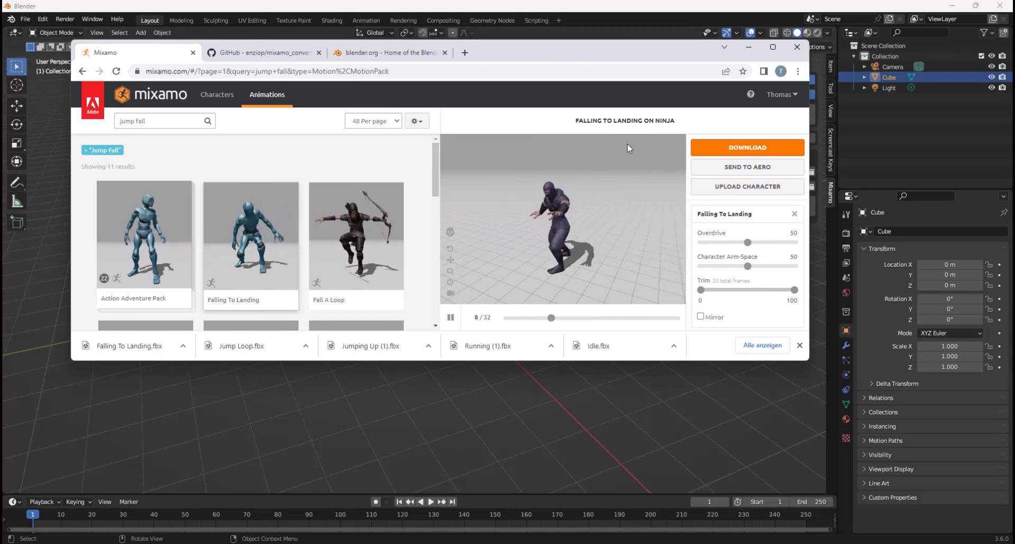
pyautogui.moveTo(527, 58); pyautogui.dragTo(538, 31)
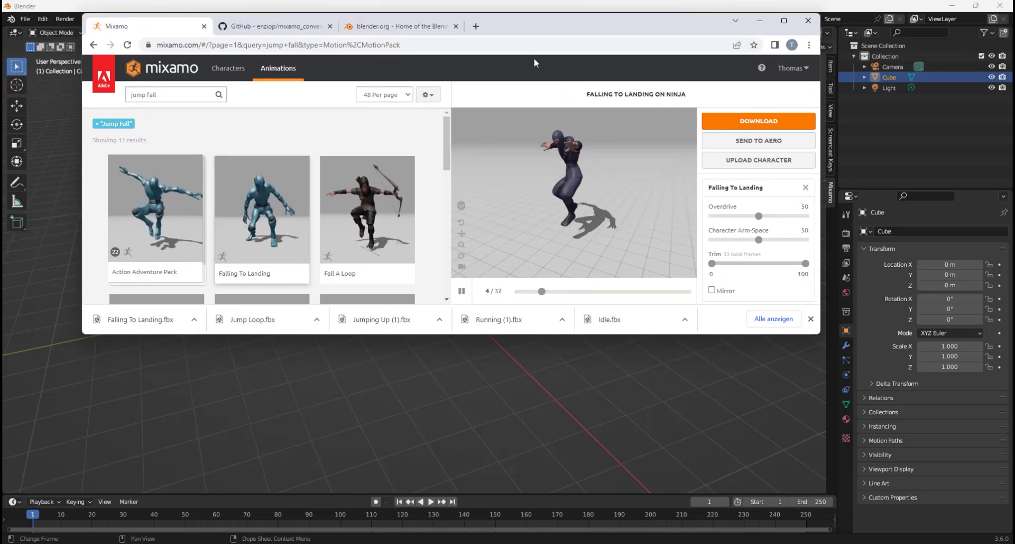
pyautogui.click(485, 541)
pyautogui.moveTo(623, 112); pyautogui.dragTo(894, 218)
pyautogui.moveTo(138, 324); pyautogui.dragTo(871, 369)
pyautogui.moveTo(247, 319); pyautogui.dragTo(809, 386)
pyautogui.moveTo(394, 320); pyautogui.dragTo(867, 401)
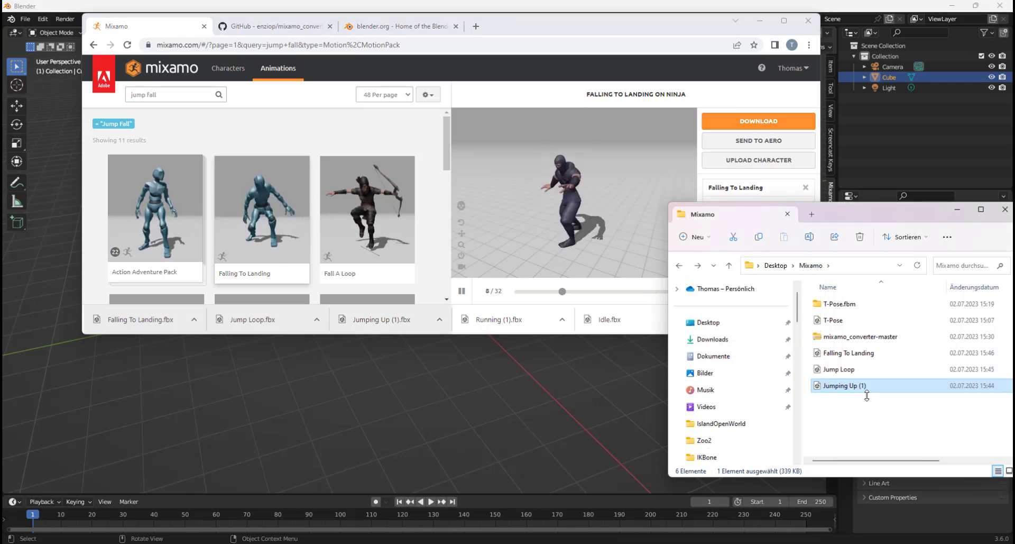
pyautogui.moveTo(492, 320); pyautogui.dragTo(855, 419)
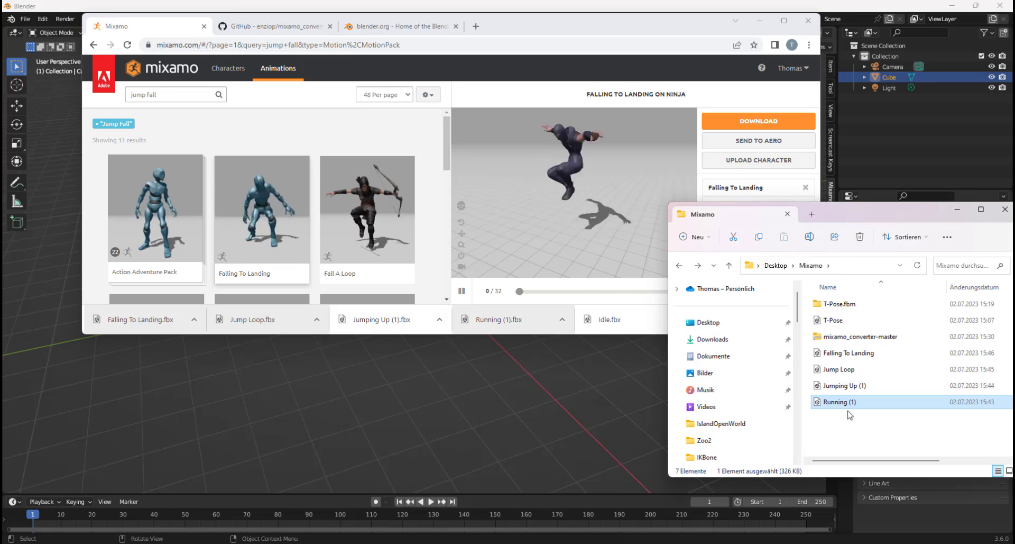
pyautogui.moveTo(608, 320); pyautogui.dragTo(845, 431)
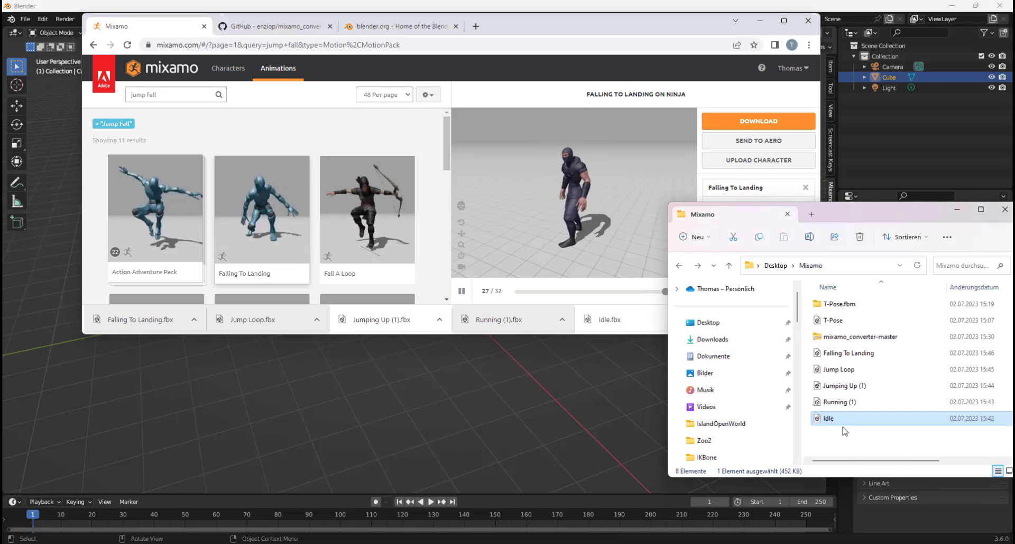
# Enlarge the file window and create a new folder named Input inside the Mixamo folder
pyautogui.moveTo(882, 217); pyautogui.dragTo(487, 117)
pyautogui.moveTo(622, 376); pyautogui.dragTo(794, 422)
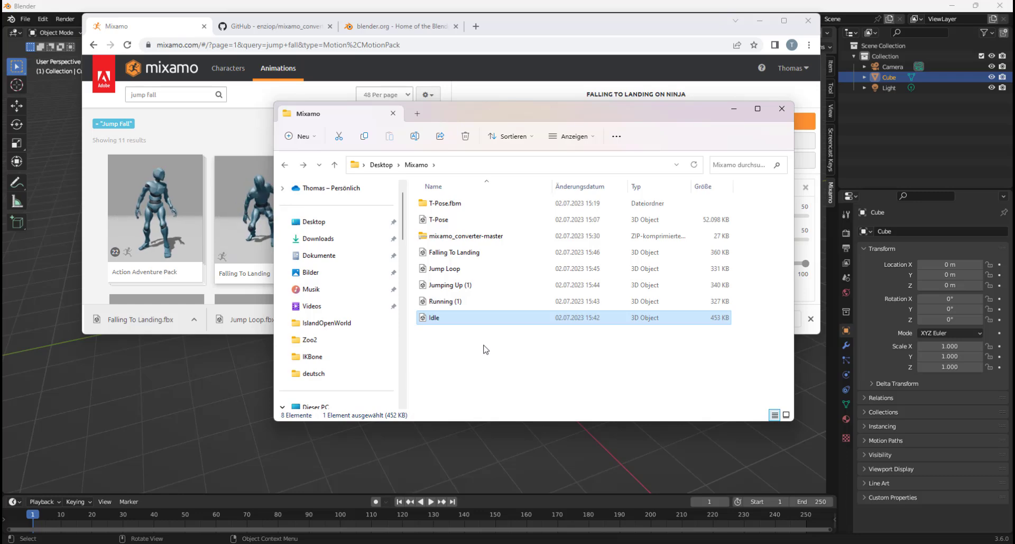
pyautogui.rightClick(434, 344)
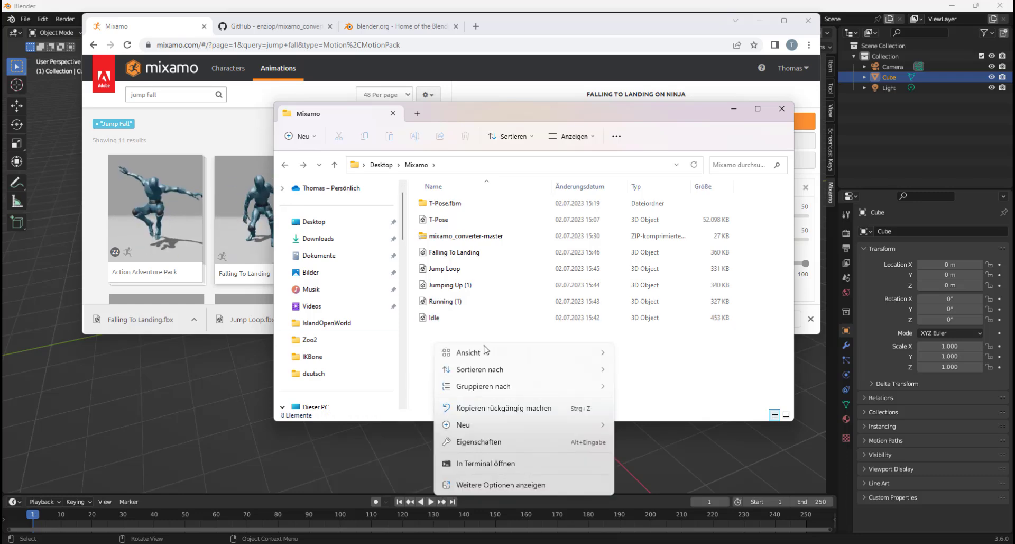
pyautogui.moveTo(487, 349)
pyautogui.moveTo(556, 424)
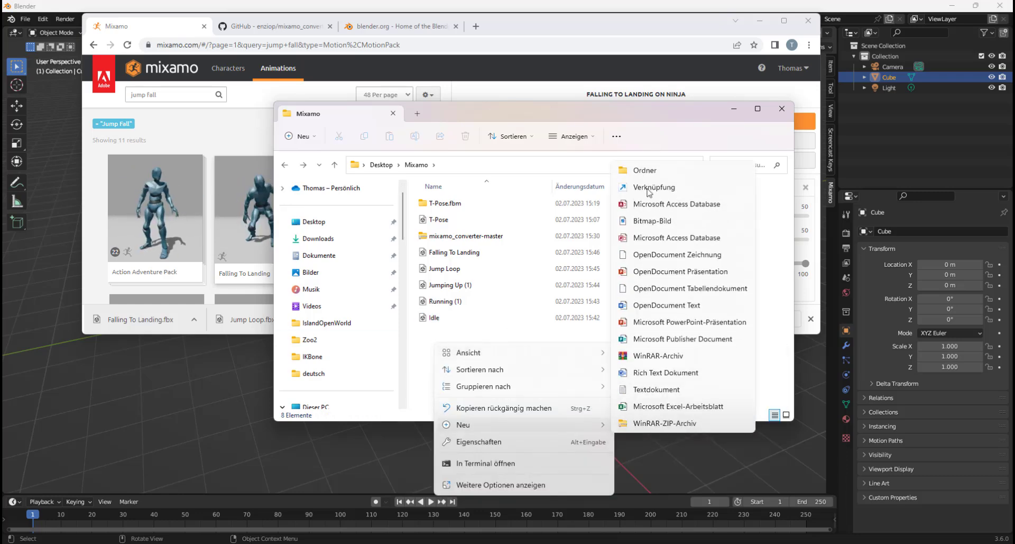
pyautogui.click(660, 176)
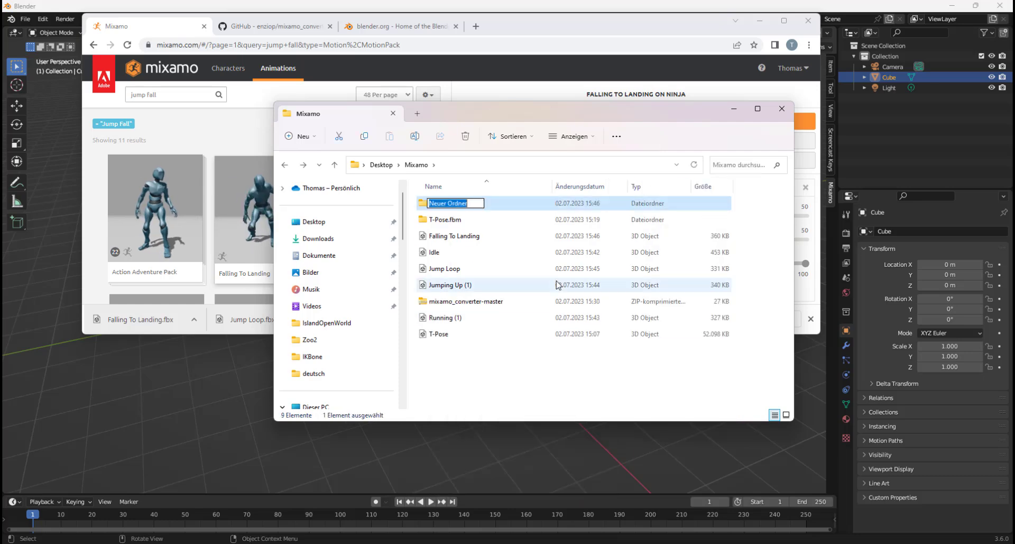
pyautogui.press('BackSpace')
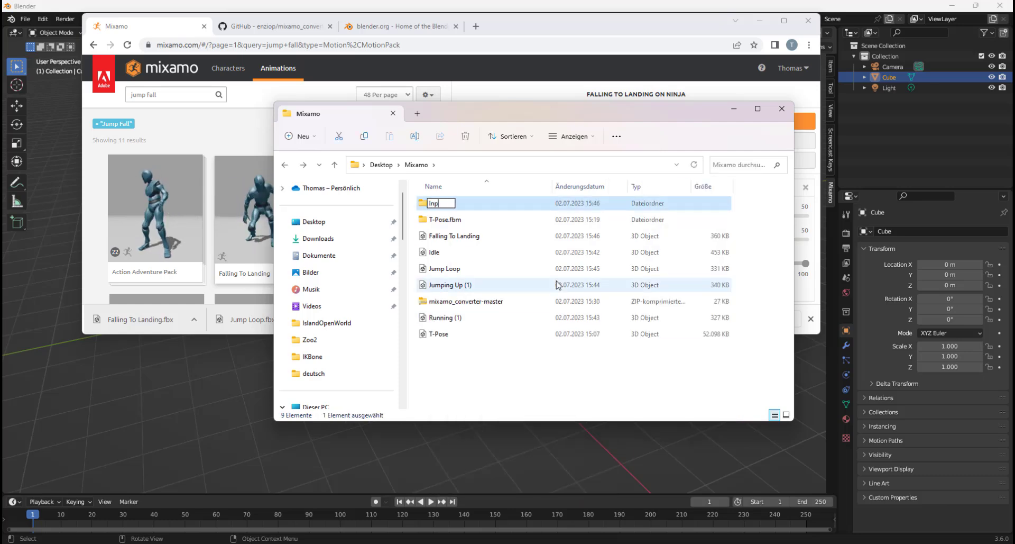
pyautogui.press('Return')
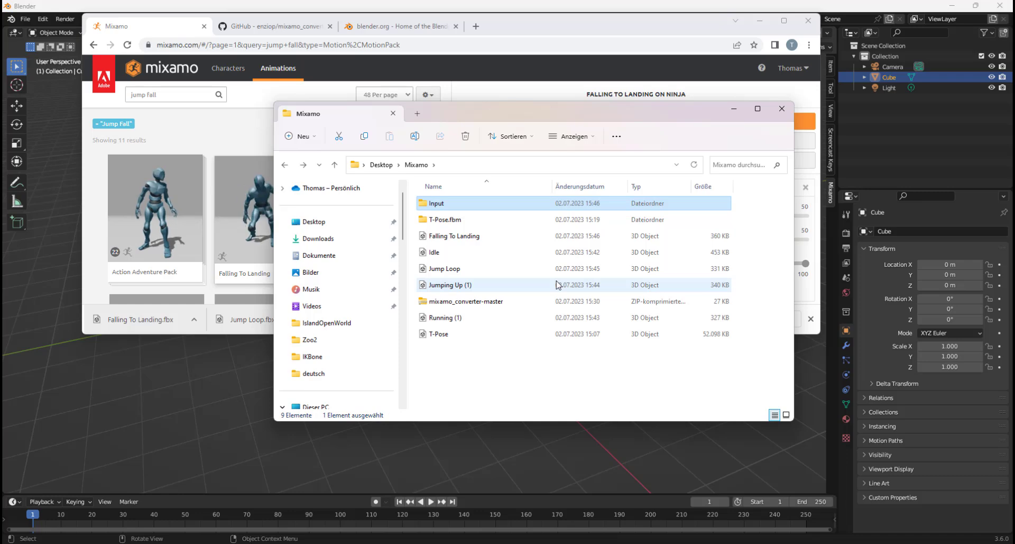
# Move the T-Pose file and the five animation FBX files into the Input folder and check its contents
pyautogui.click(448, 332)
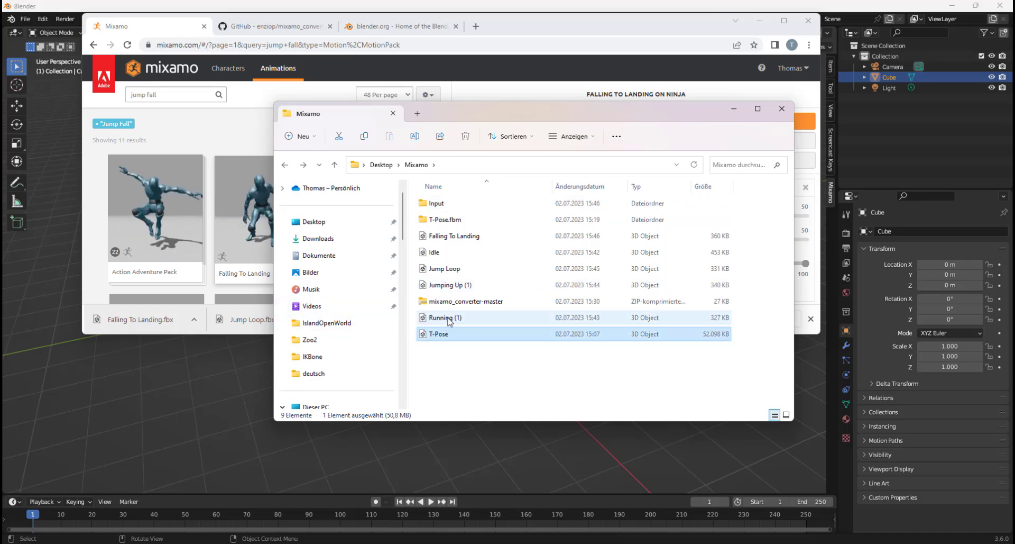
pyautogui.keyDown('ctrl'); pyautogui.click(448, 319); pyautogui.keyUp('ctrl')
pyautogui.keyDown('ctrl'); pyautogui.click(458, 286); pyautogui.keyUp('ctrl')
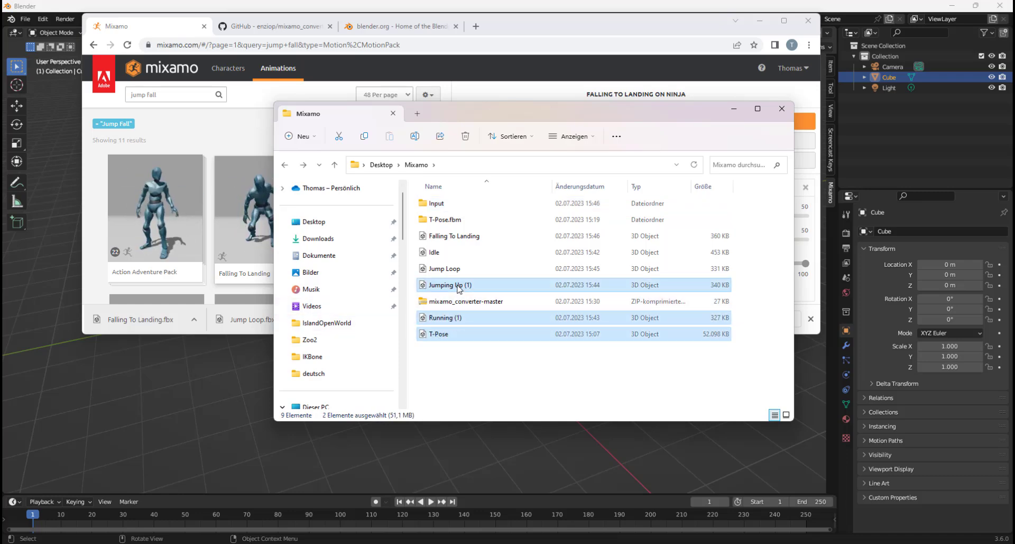
pyautogui.keyDown('ctrl'); pyautogui.click(451, 269); pyautogui.keyUp('ctrl')
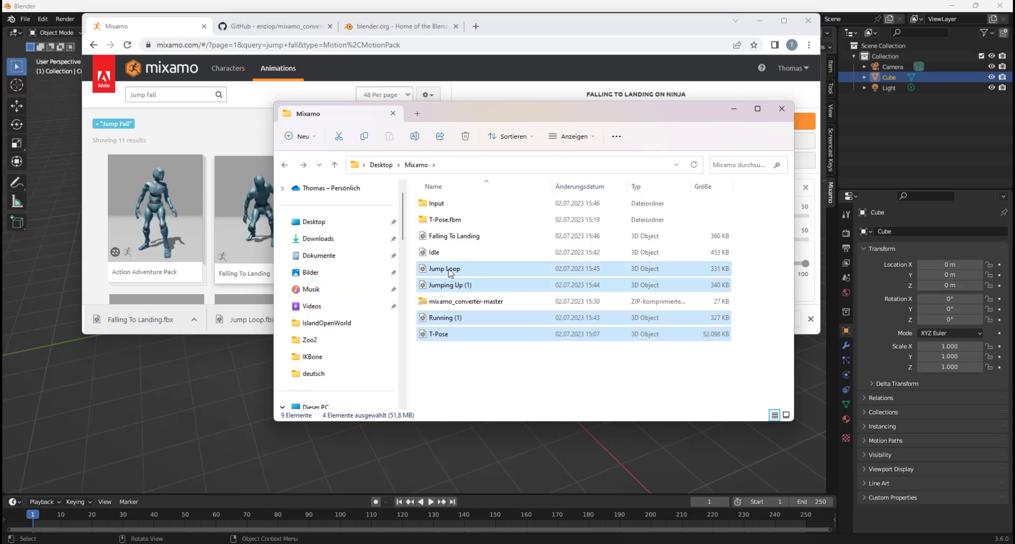
pyautogui.keyDown('ctrl'); pyautogui.click(429, 252); pyautogui.keyUp('ctrl')
pyautogui.keyDown('ctrl'); pyautogui.click(479, 238); pyautogui.keyUp('ctrl')
pyautogui.moveTo(436, 239); pyautogui.dragTo(440, 206)
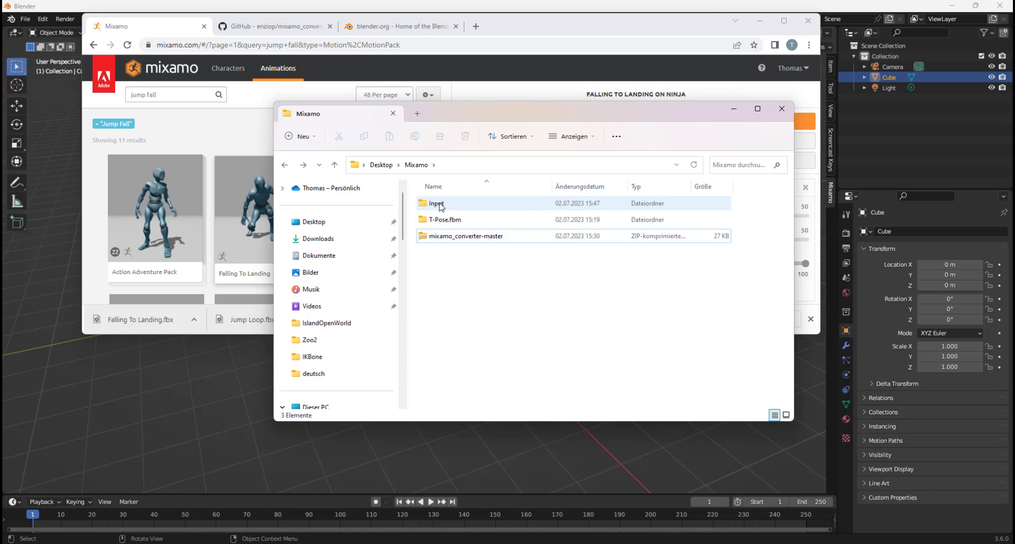
pyautogui.doubleClick(435, 203)
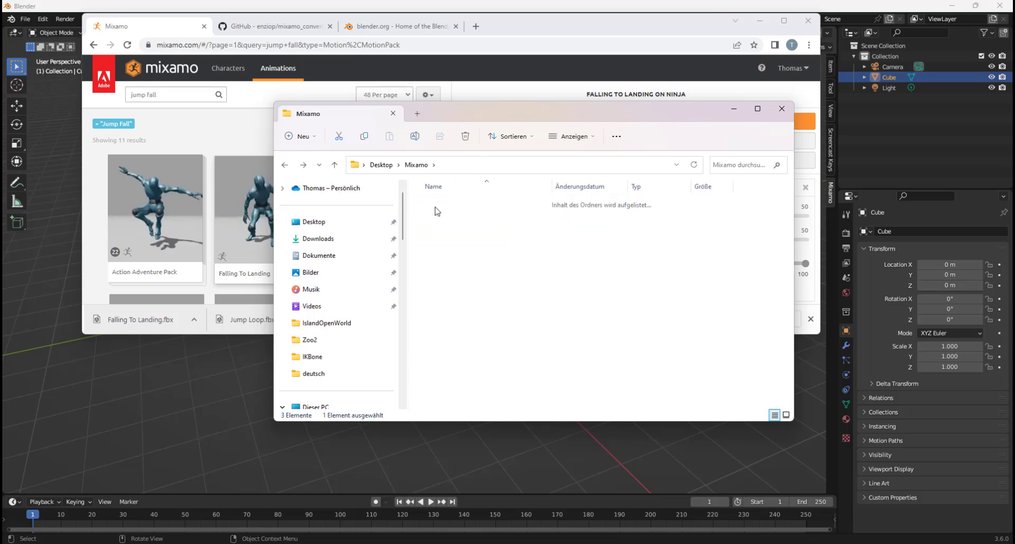
pyautogui.click(285, 165)
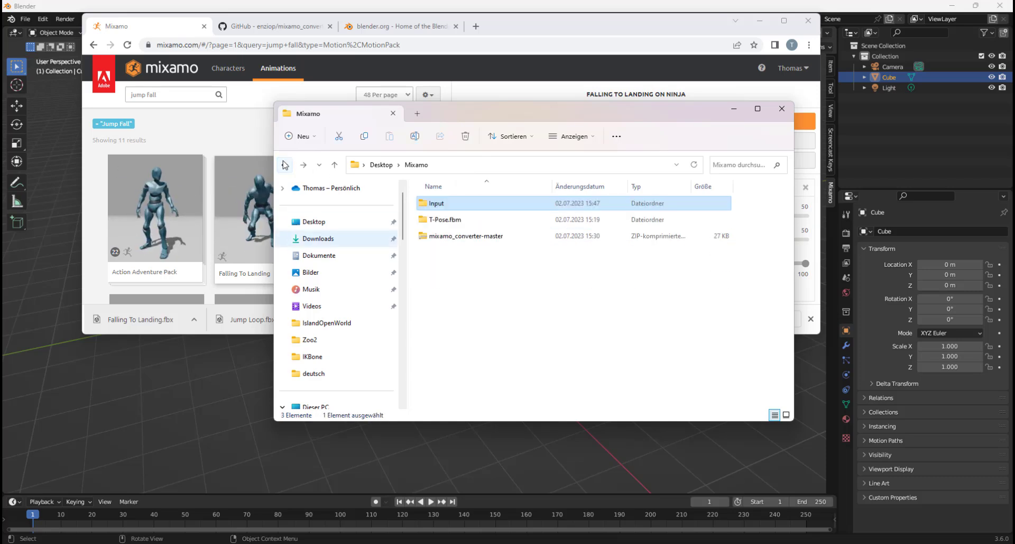
# Create a folder named Output beside the Input folder and return to Blender's viewport
pyautogui.rightClick(434, 271)
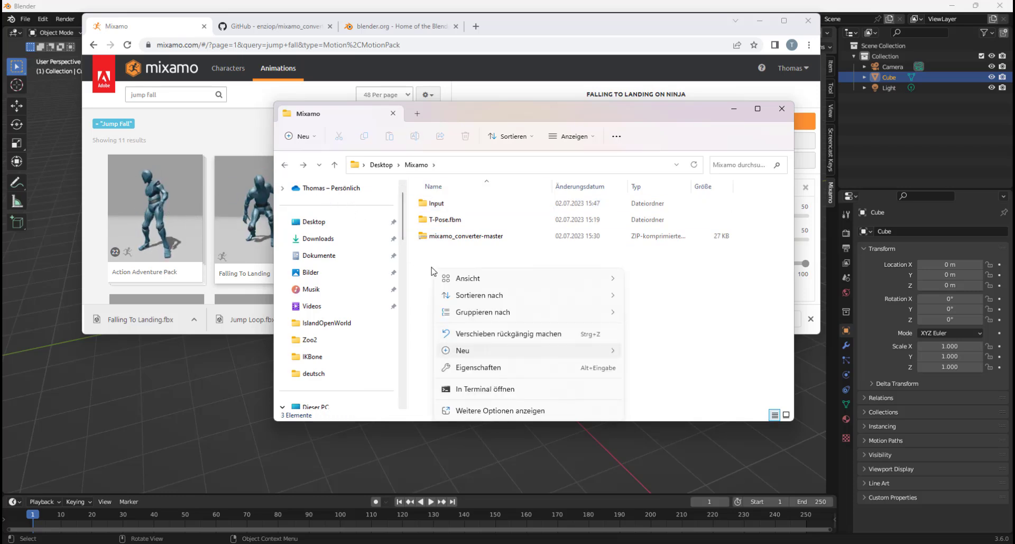
pyautogui.moveTo(487, 351)
pyautogui.click(715, 98)
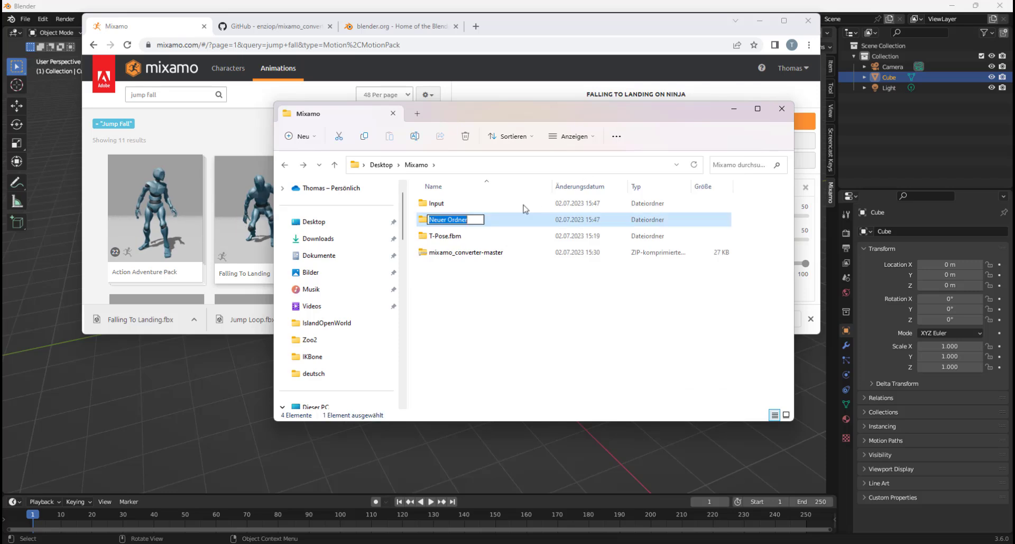
pyautogui.write('Output')
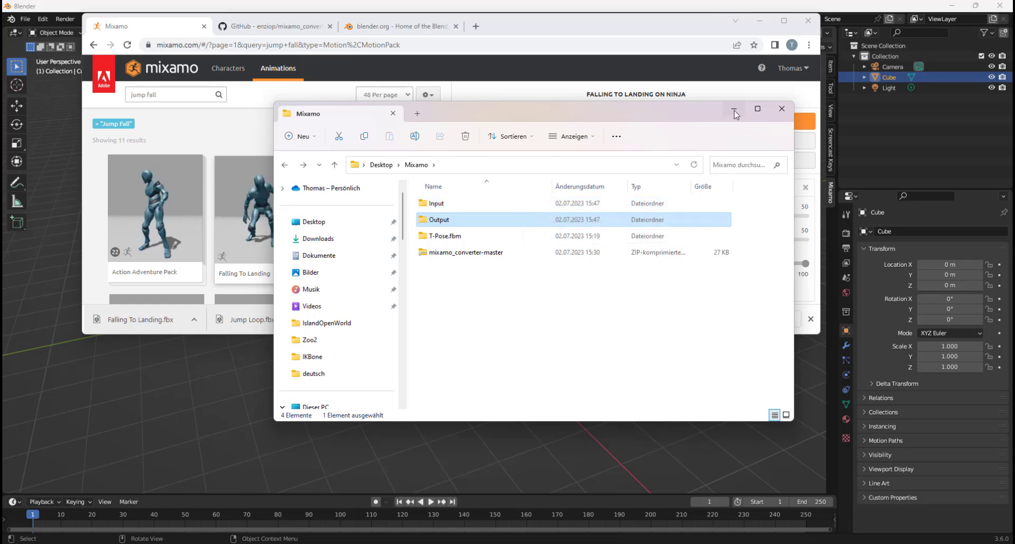
pyautogui.click(479, 451)
pyautogui.click(479, 451)
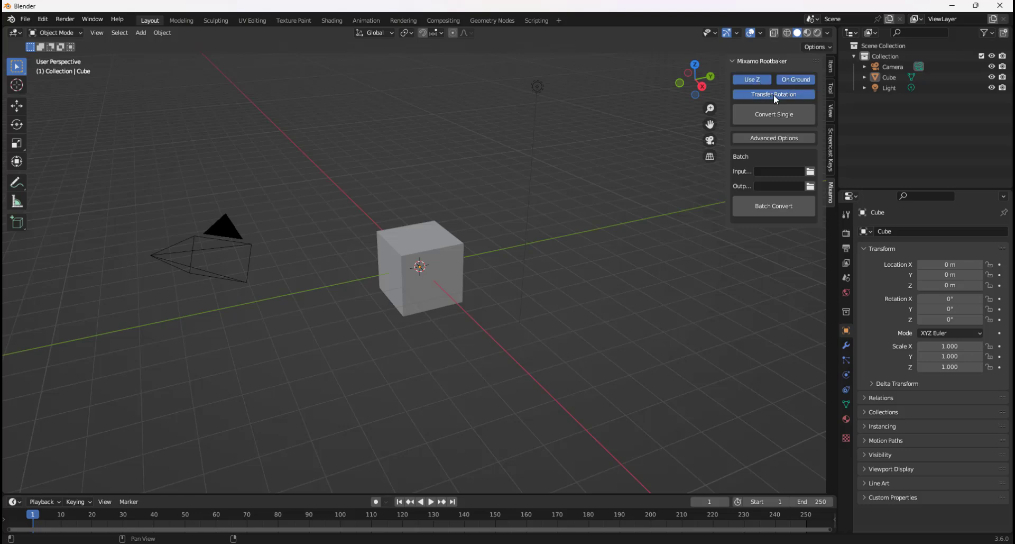
# Show the Mixamo Rootbaker's advanced options, turn off Use Z and Apply Rotation, and widen the sidebar to make the labels readable
pyautogui.click(775, 114)
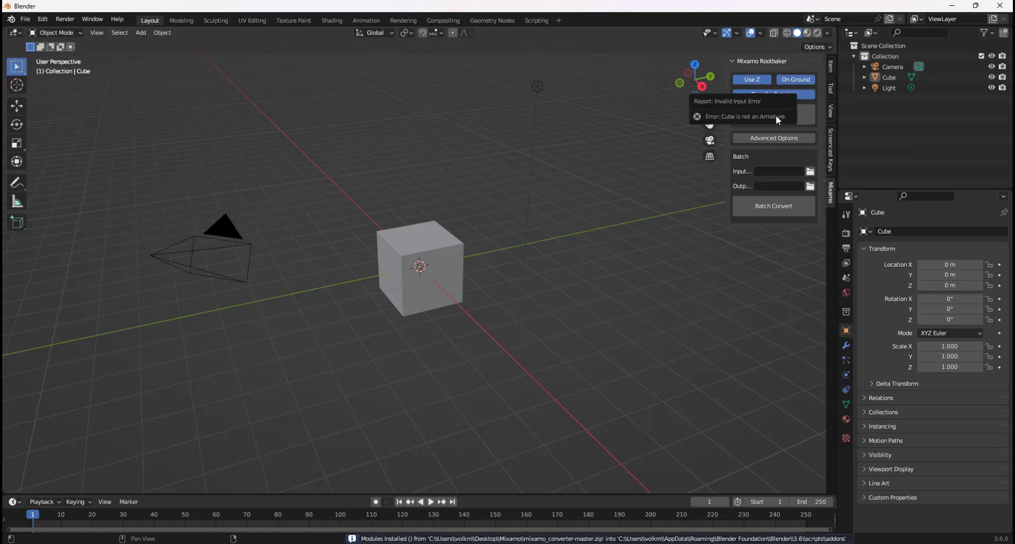
pyautogui.click(771, 137)
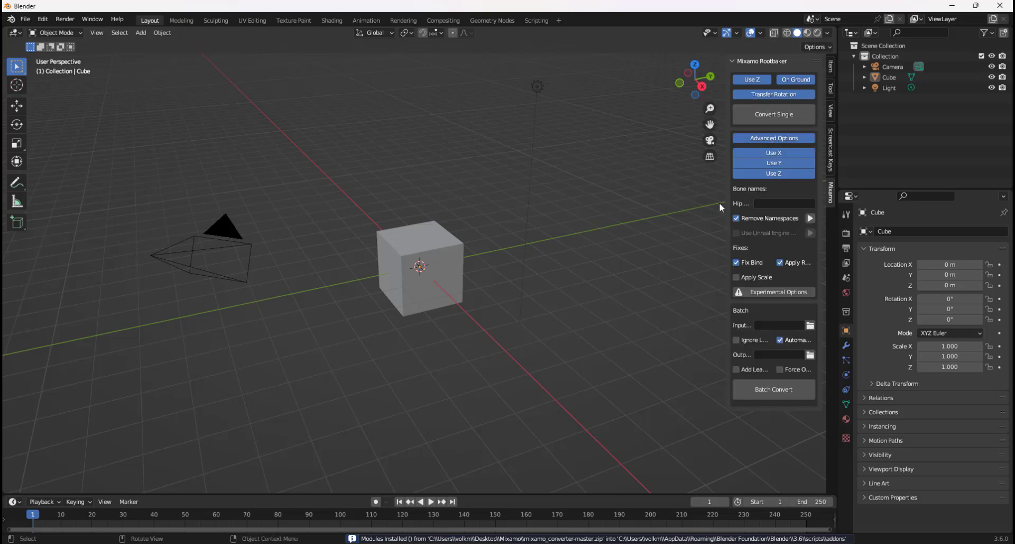
pyautogui.click(768, 174)
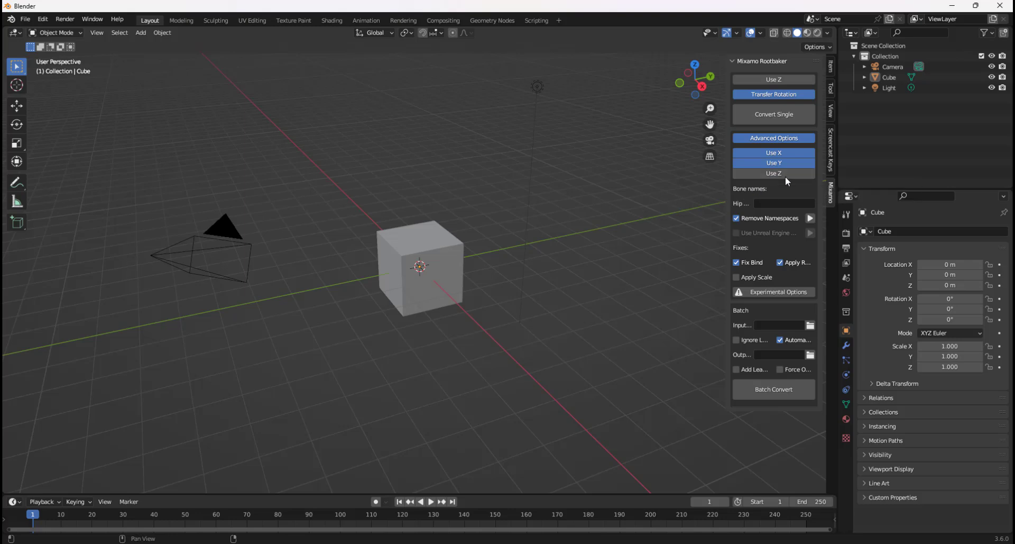
pyautogui.moveTo(729, 223); pyautogui.dragTo(650, 225)
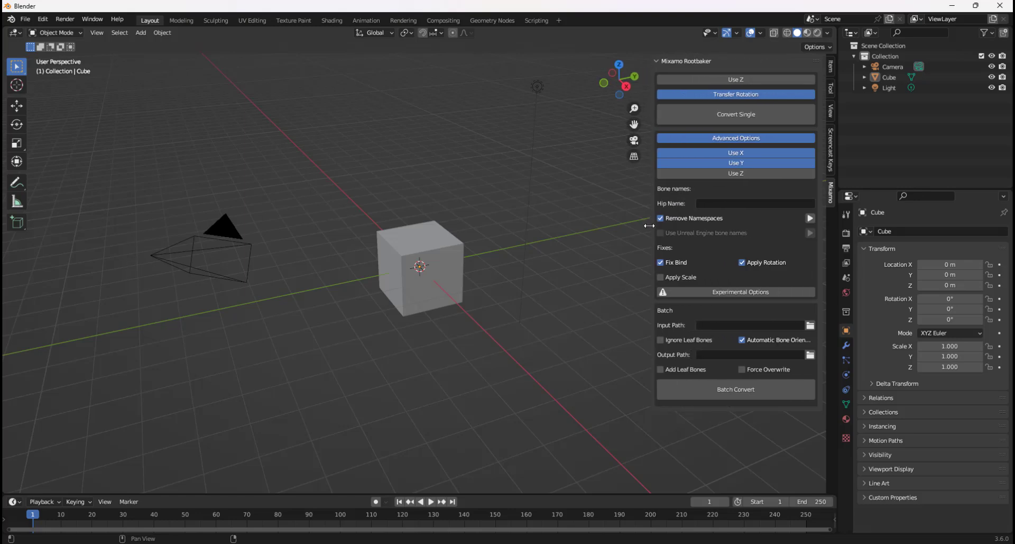
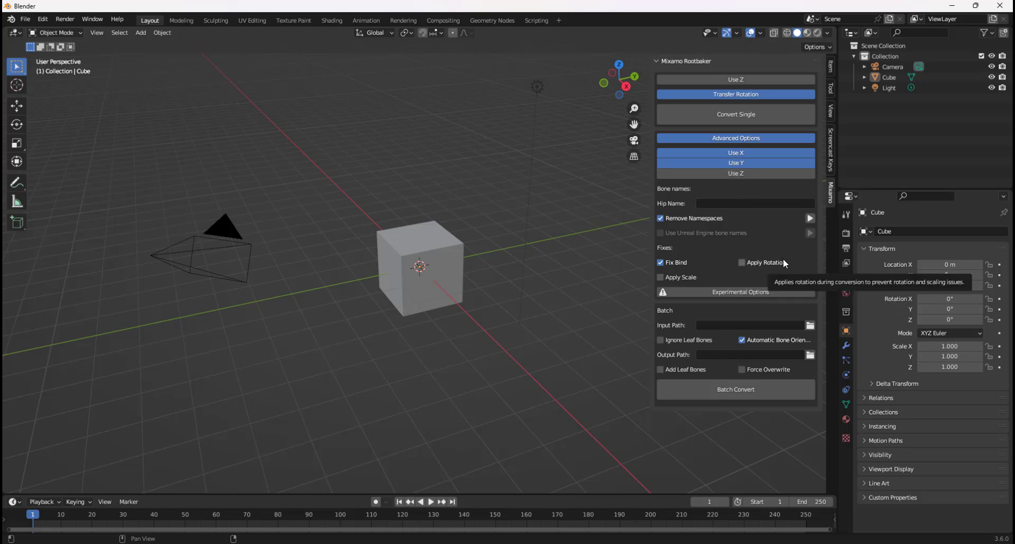
# Set the batch conversion's input path to the Input folder inside the desktop's Mixamo folder
pyautogui.click(810, 326)
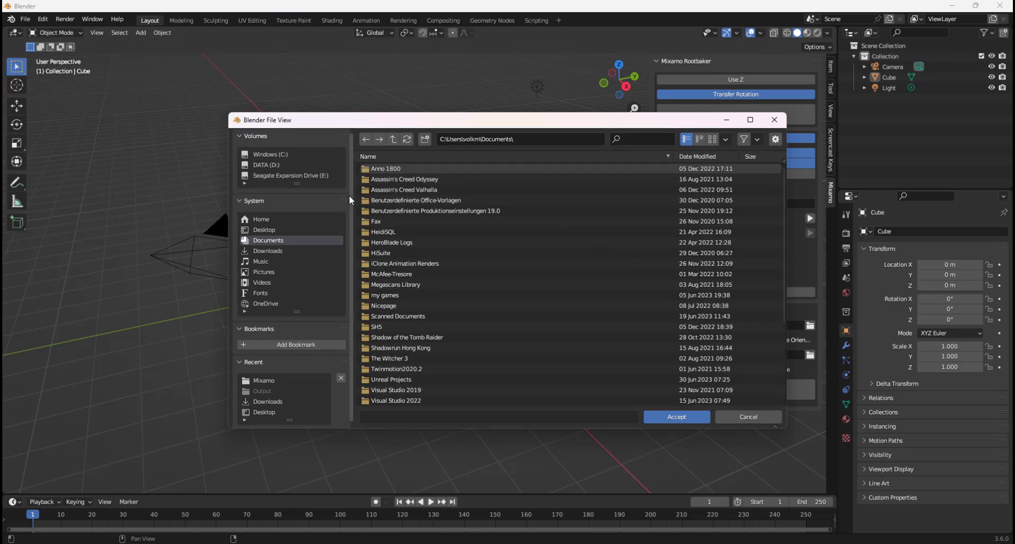
pyautogui.click(262, 380)
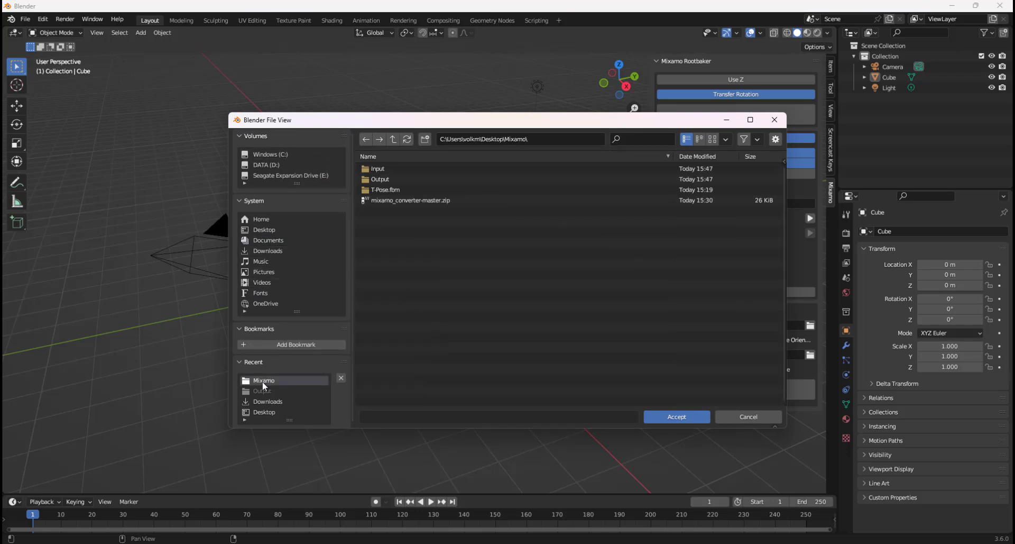
pyautogui.click(385, 167)
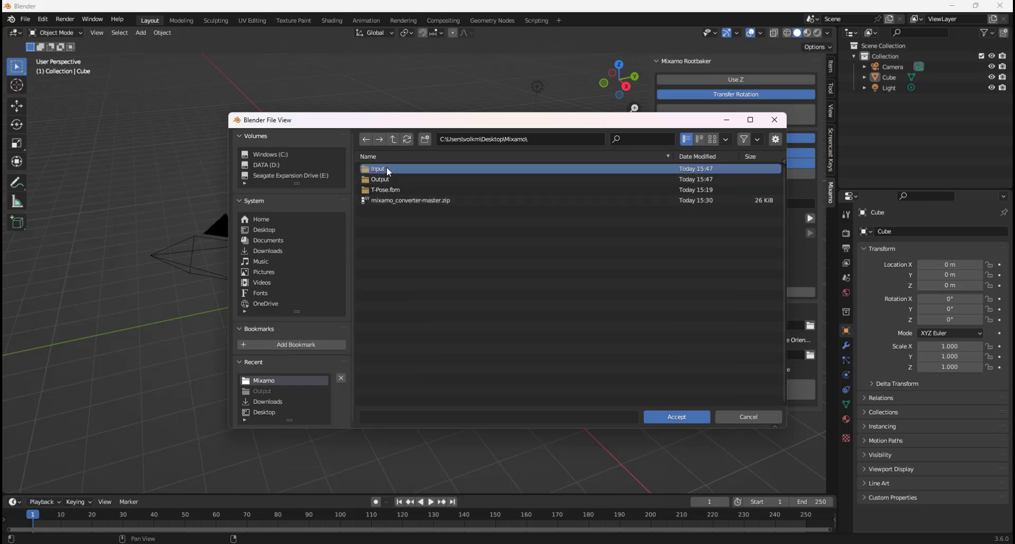
pyautogui.click(672, 417)
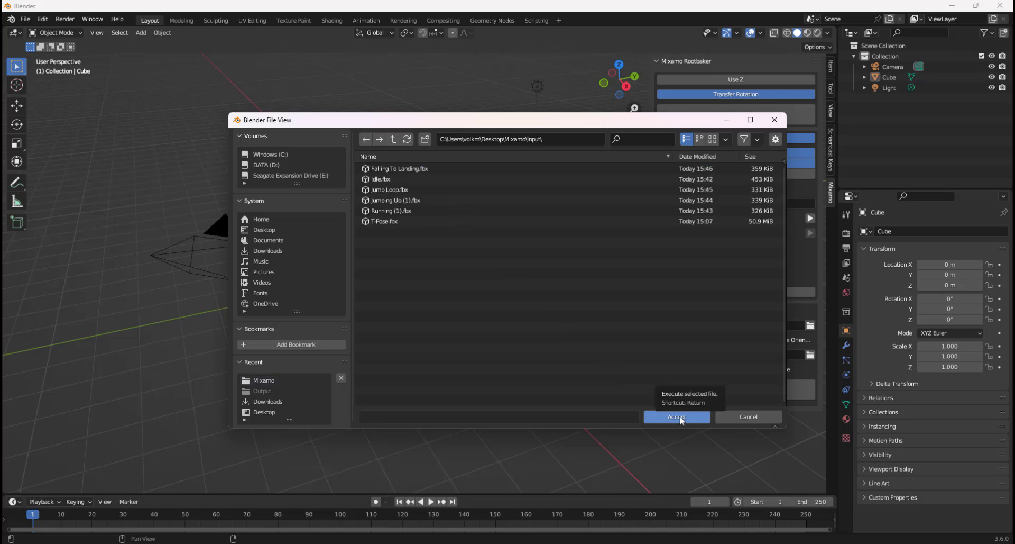
pyautogui.click(680, 417)
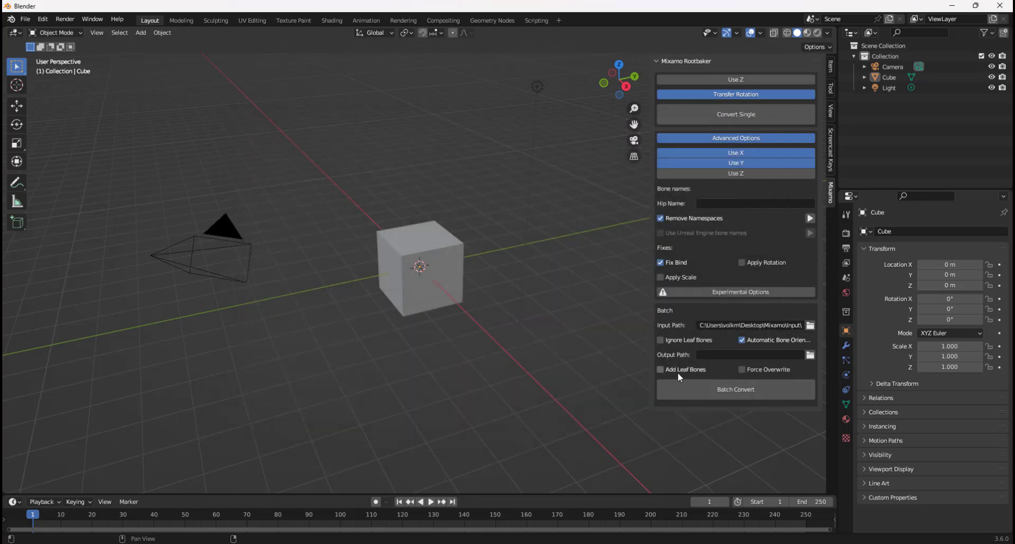
# Set the batch conversion's output path to the Output folder inside the desktop's Mixamo folder
pyautogui.click(811, 354)
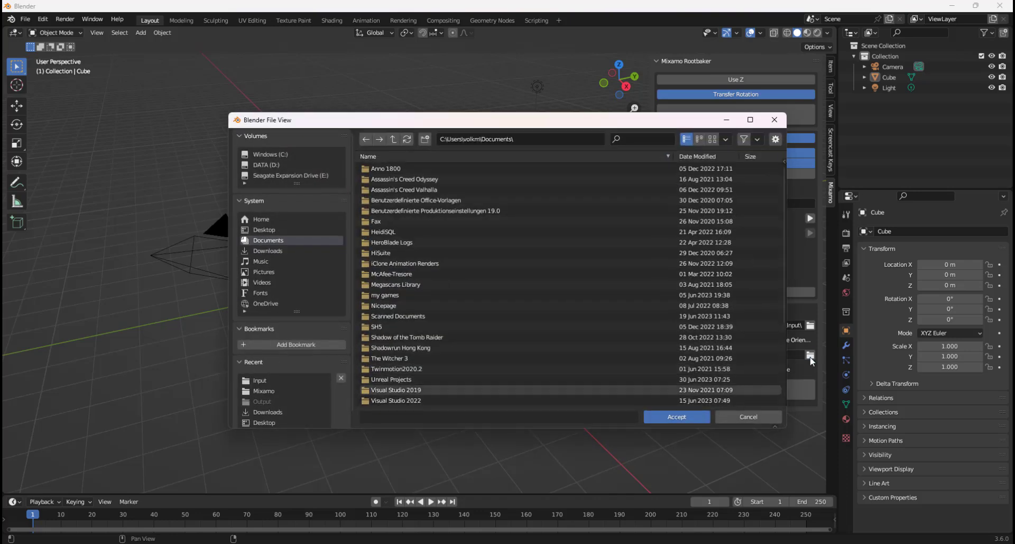
pyautogui.click(262, 390)
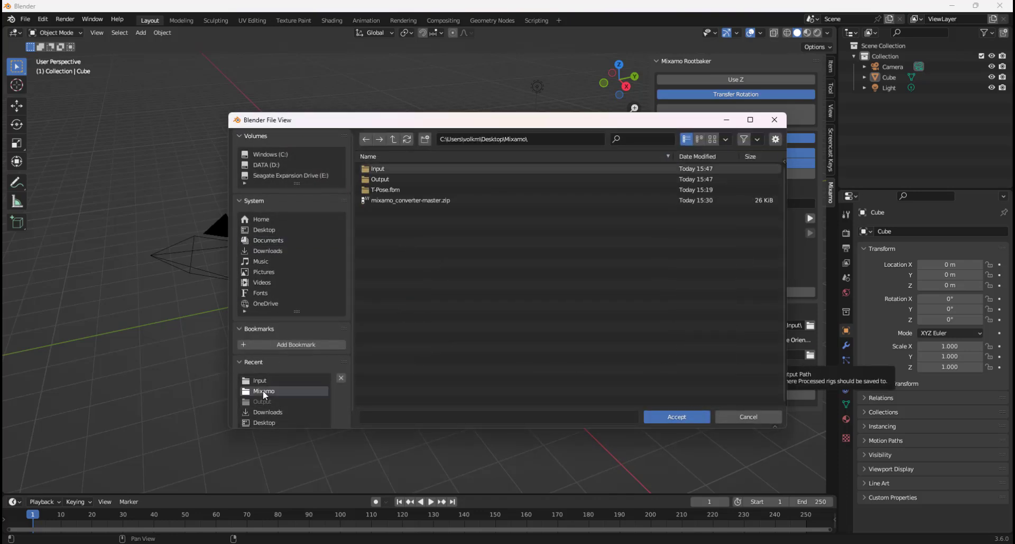
pyautogui.click(381, 180)
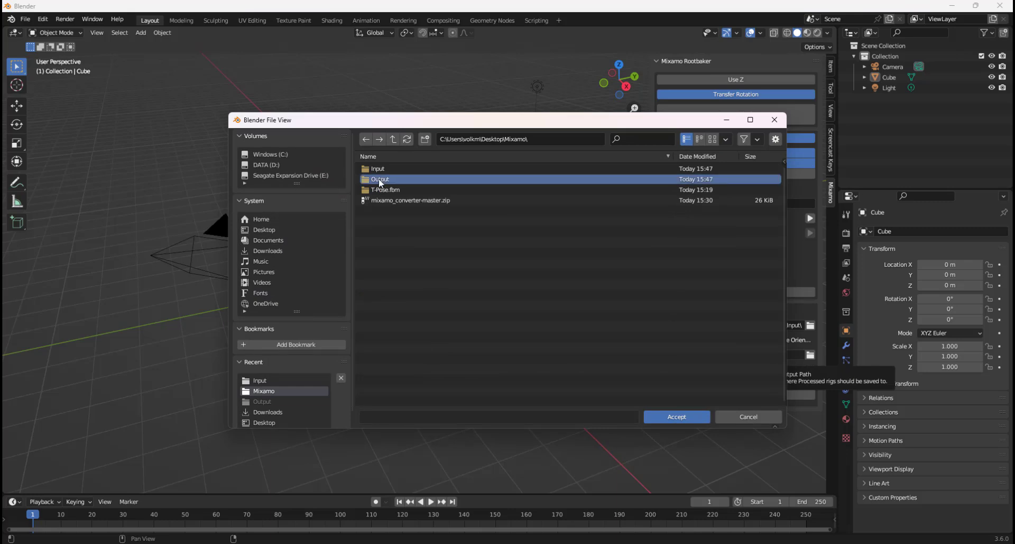
pyautogui.click(681, 417)
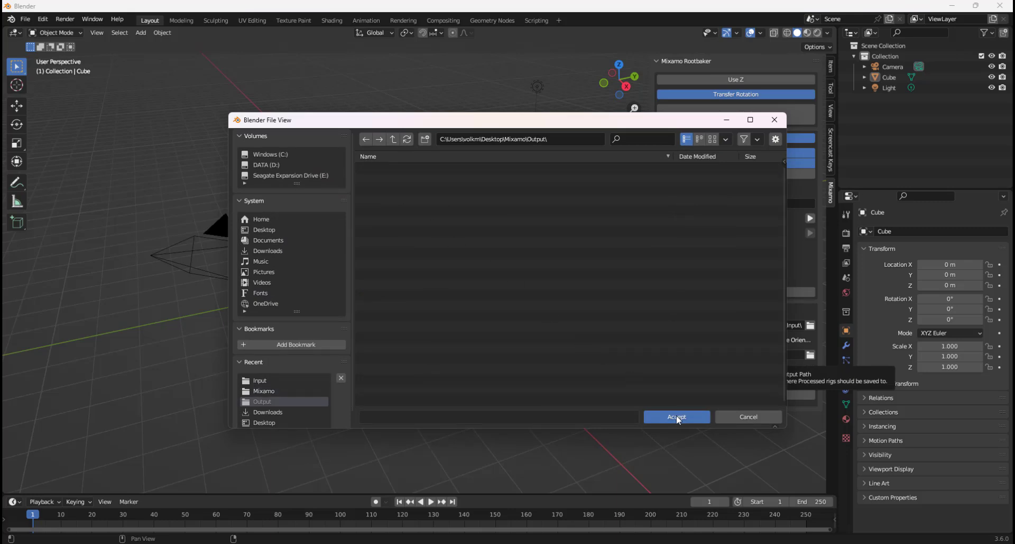
pyautogui.click(679, 416)
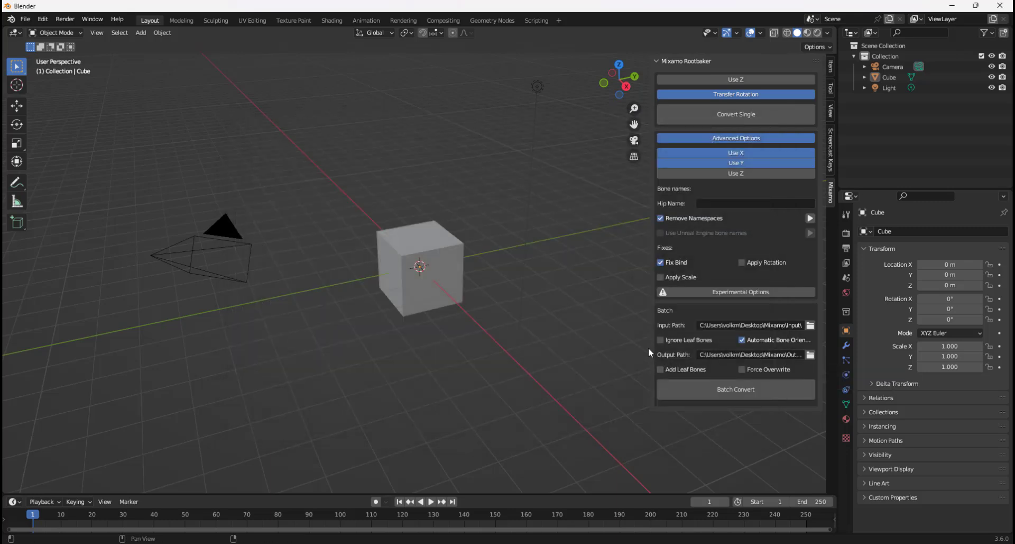
# Widen the sidebar to read both full paths, batch convert the Mixamo files, and check the contents of the Output folder
pyautogui.moveTo(651, 347); pyautogui.dragTo(520, 347)
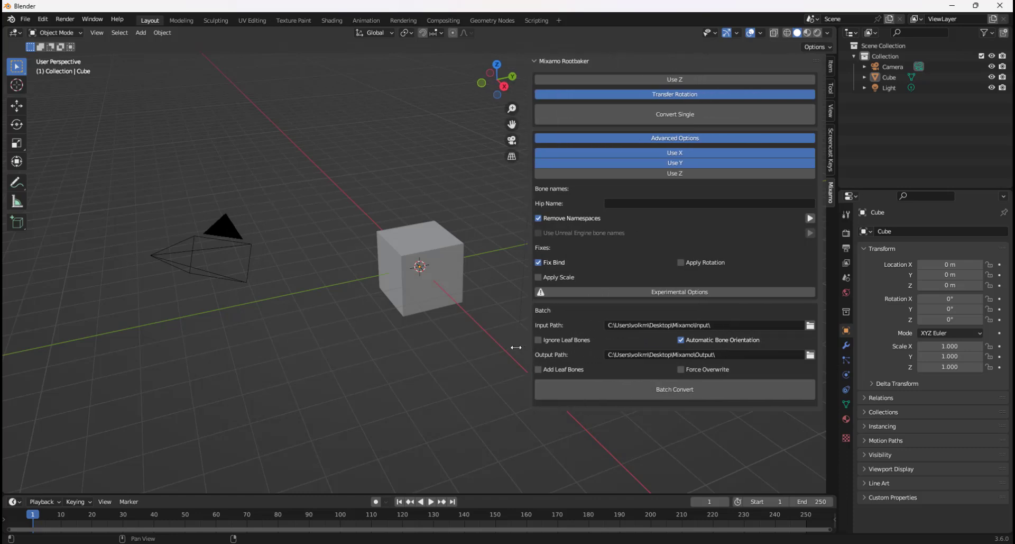
pyautogui.click(682, 392)
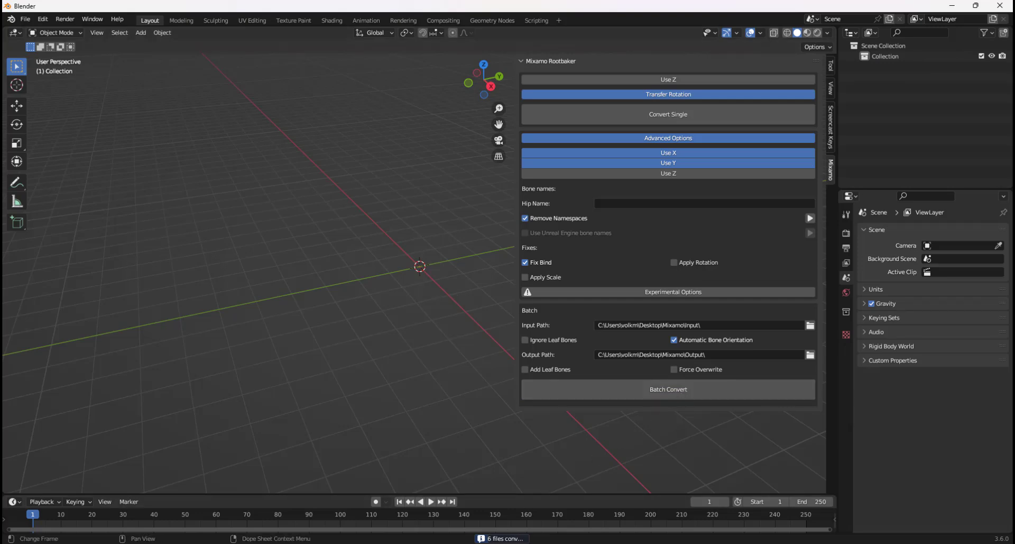
pyautogui.hotkey('alt', 'Tab')
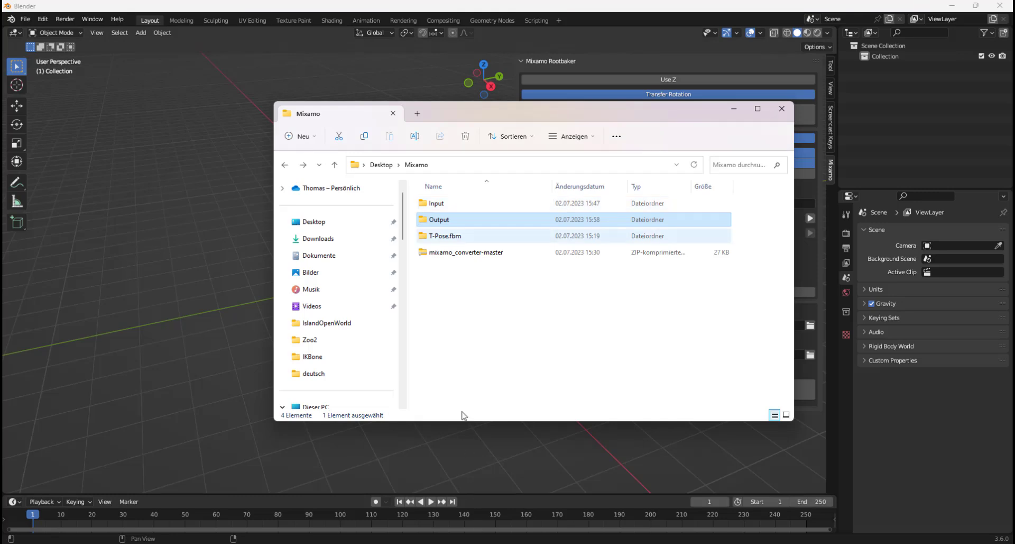
pyautogui.doubleClick(438, 220)
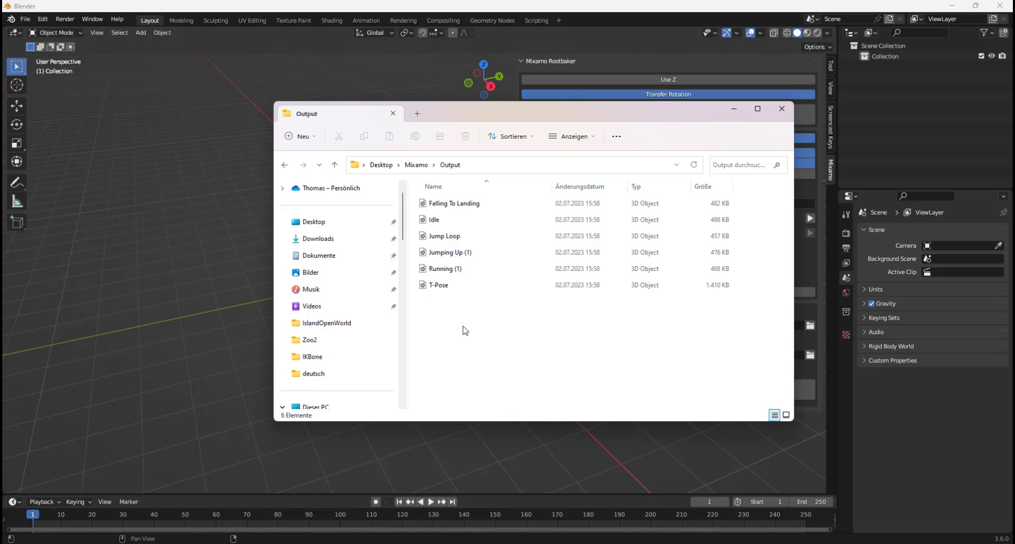
# Close Blender and return to the T-Pose mesh editor in Unreal Engine
pyautogui.click(647, 463)
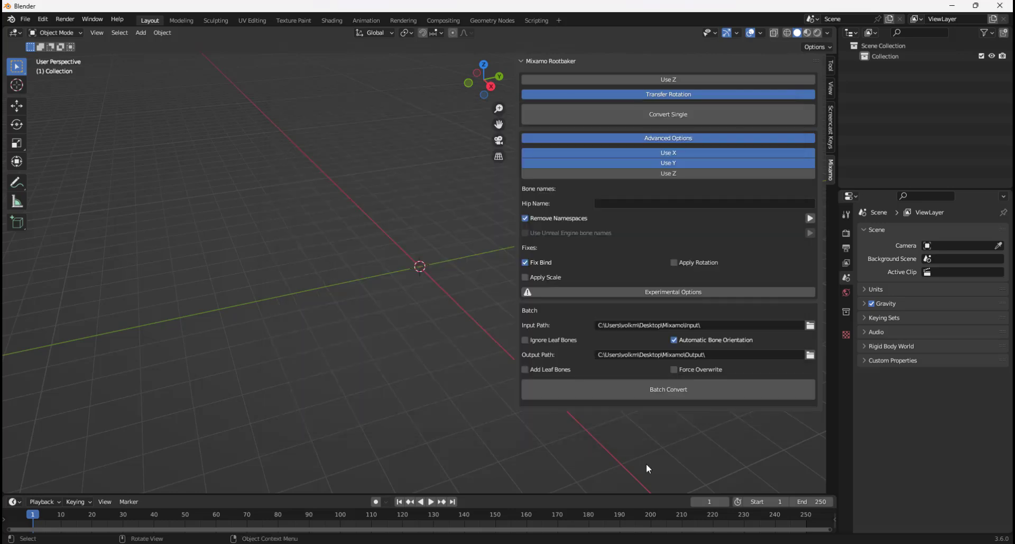
pyautogui.click(999, 6)
pyautogui.click(527, 297)
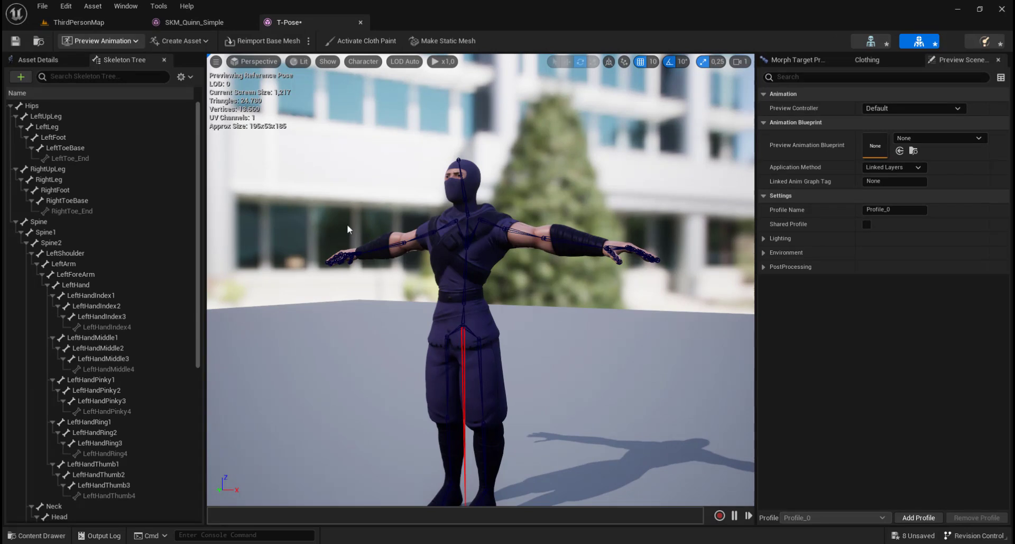
# Review the old T-Pose bone hierarchy, close its mesh editor, and return to the ThirdPersonMap level
pyautogui.click(96, 23)
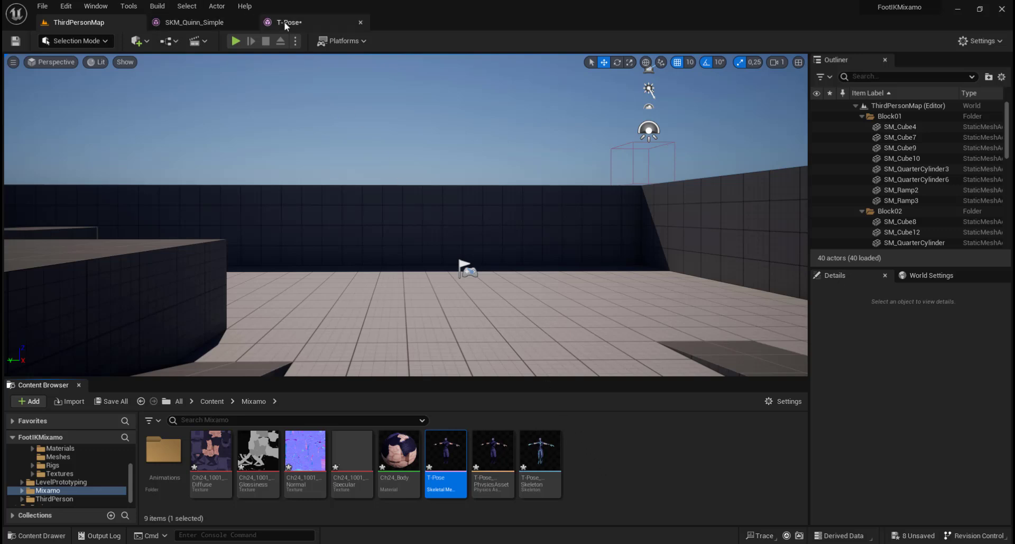
pyautogui.click(311, 23)
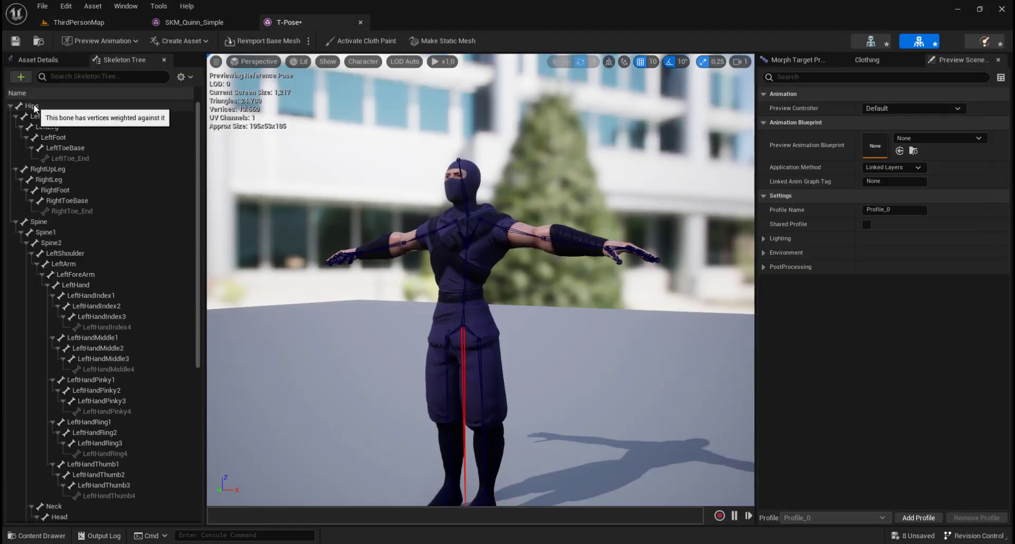
pyautogui.click(360, 22)
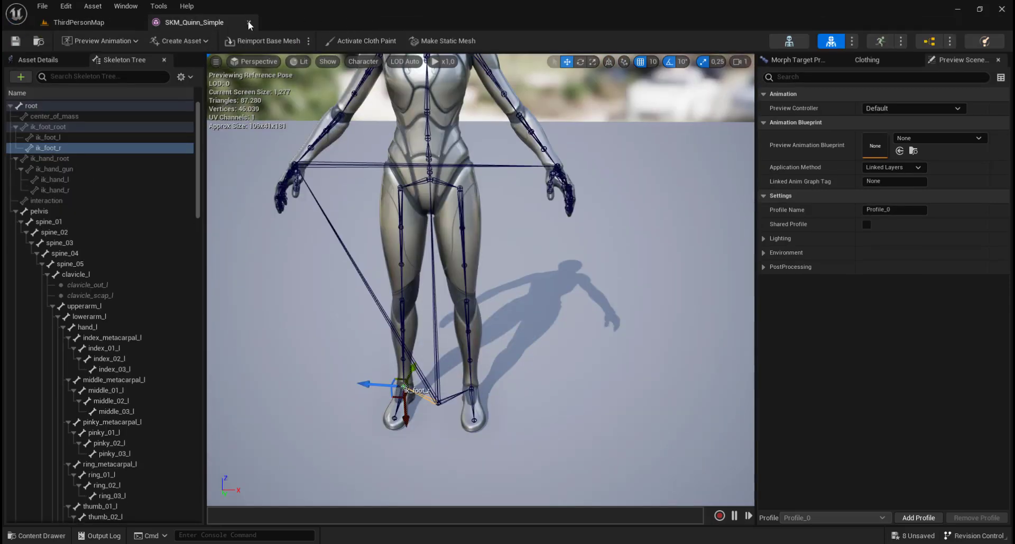
pyautogui.click(88, 21)
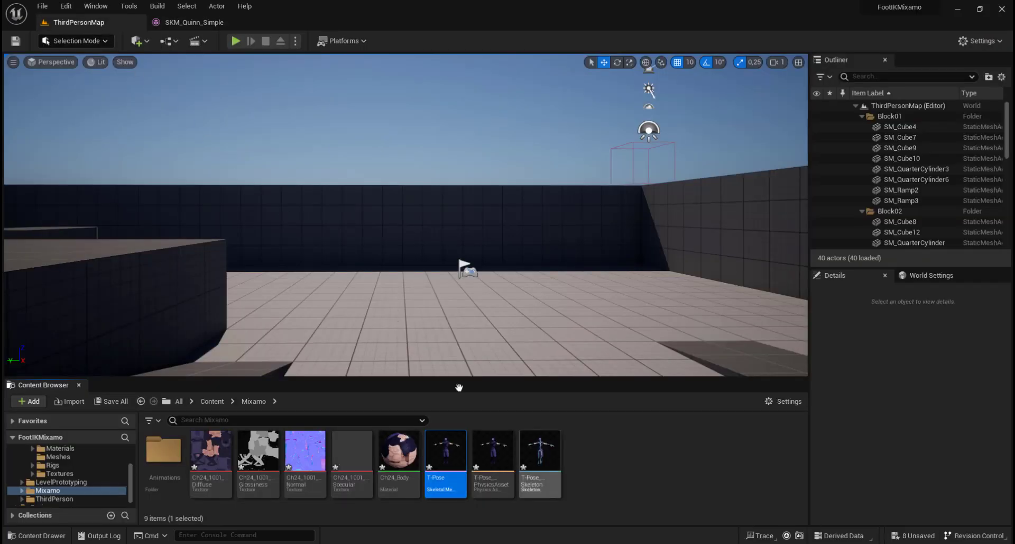
# Force delete the T-Pose skeletal mesh, physics asset and skeleton from the Mixamo content folder
pyautogui.click(539, 460)
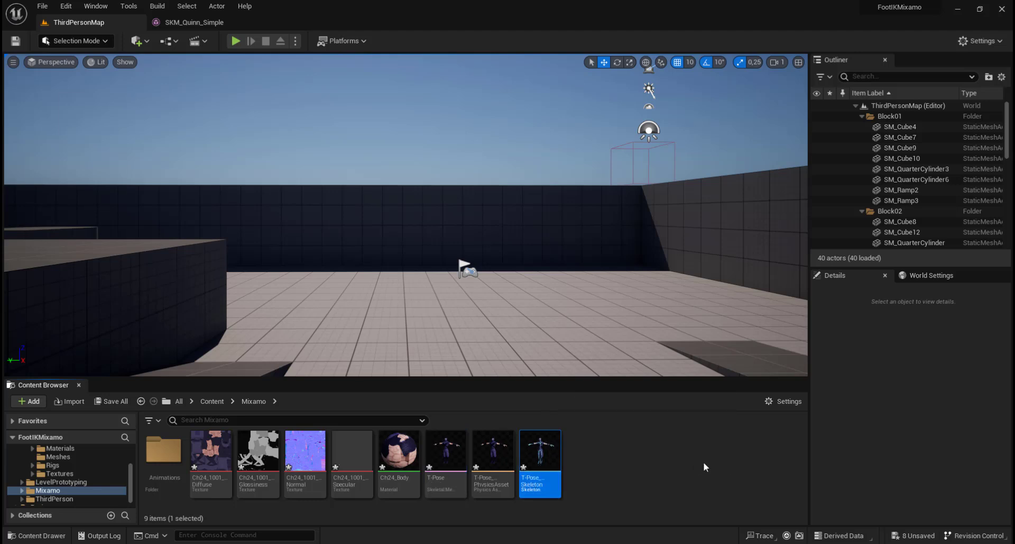
pyautogui.keyDown('shift'); pyautogui.click(437, 466); pyautogui.keyUp('shift')
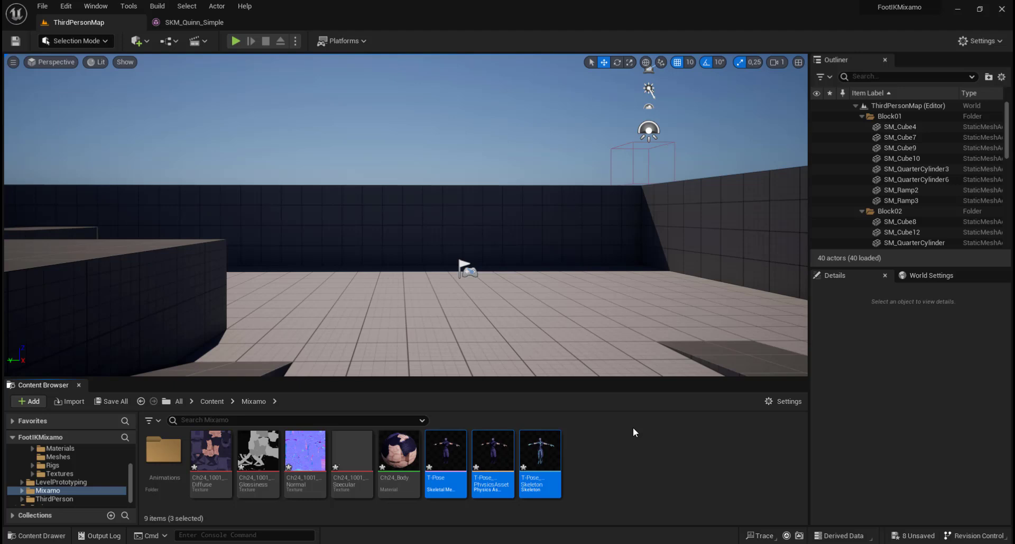
pyautogui.press('Delete')
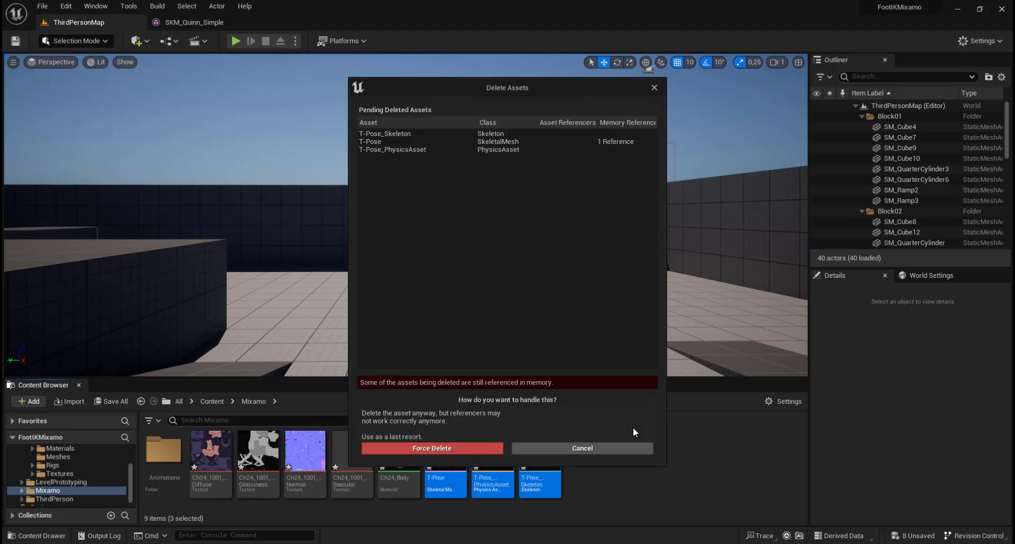
pyautogui.click(425, 449)
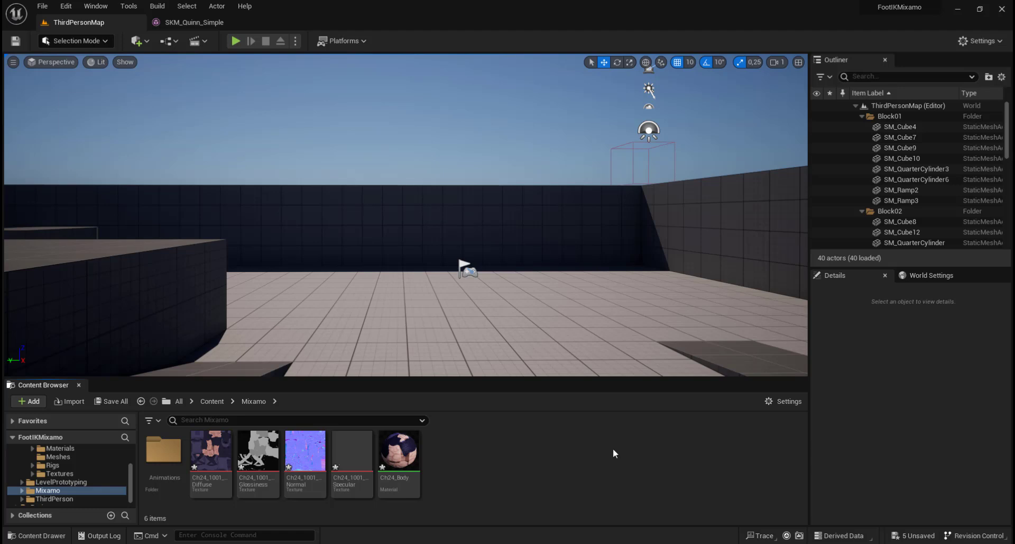
# Import the converted T-Pose file from the Output folder into the Mixamo content folder, keeping the default FBX import options
pyautogui.hotkey('alt', 'Tab')
pyautogui.moveTo(503, 112); pyautogui.dragTo(738, 33)
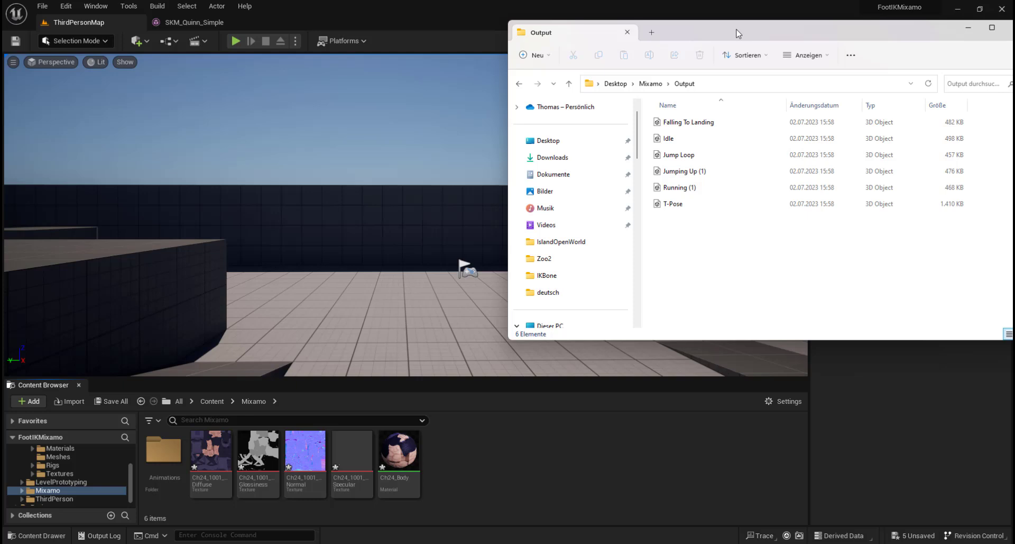
pyautogui.click(672, 207)
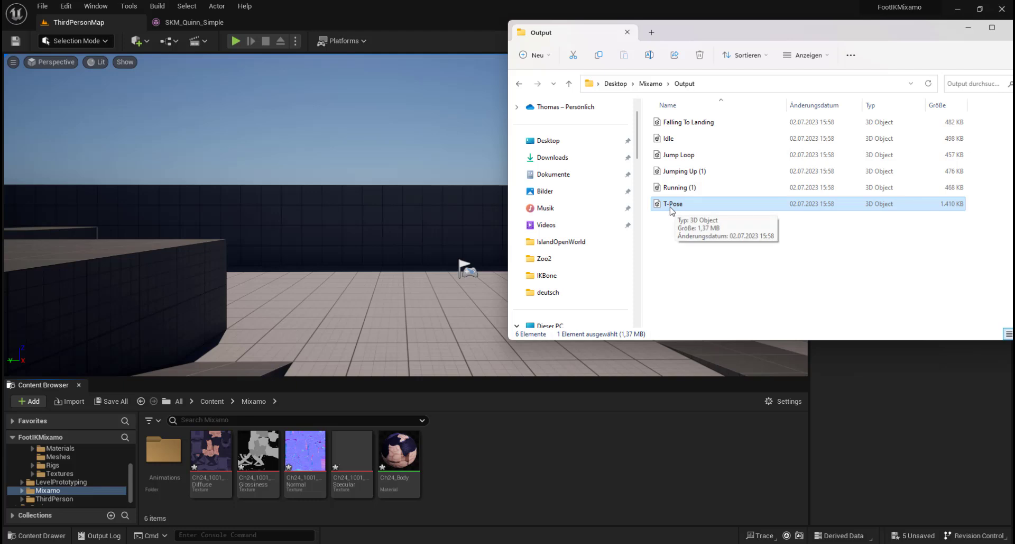
pyautogui.moveTo(671, 209); pyautogui.dragTo(465, 451)
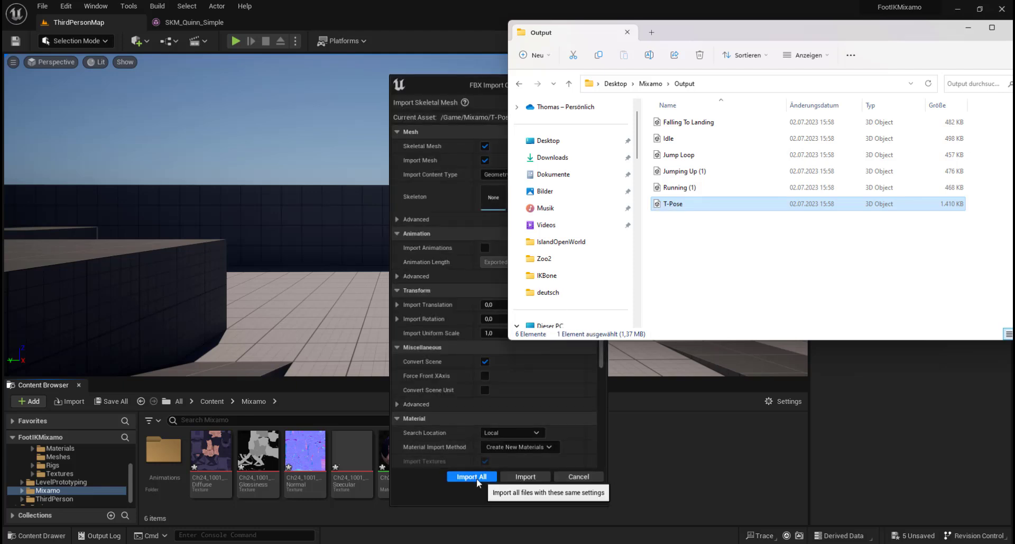
pyautogui.click(472, 476)
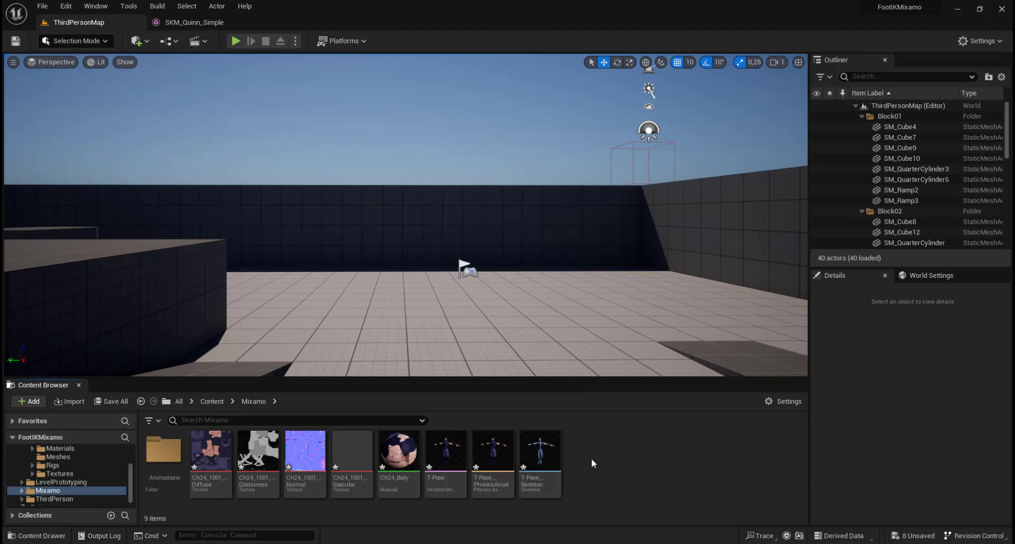
# Open the newly imported T-Pose skeletal mesh and select its root bone with the move gizmo shown
pyautogui.moveTo(447, 454)
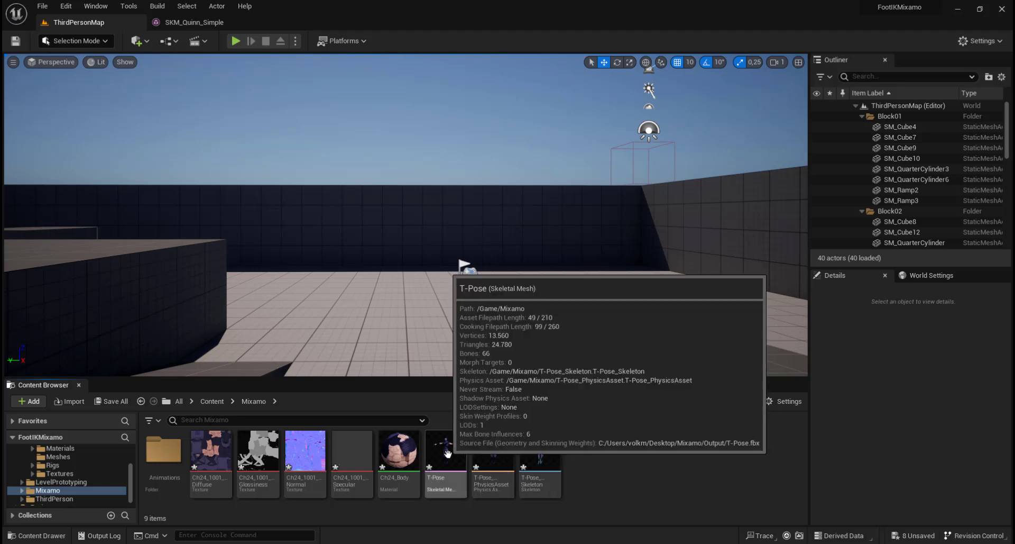
pyautogui.click(449, 455)
pyautogui.doubleClick(449, 455)
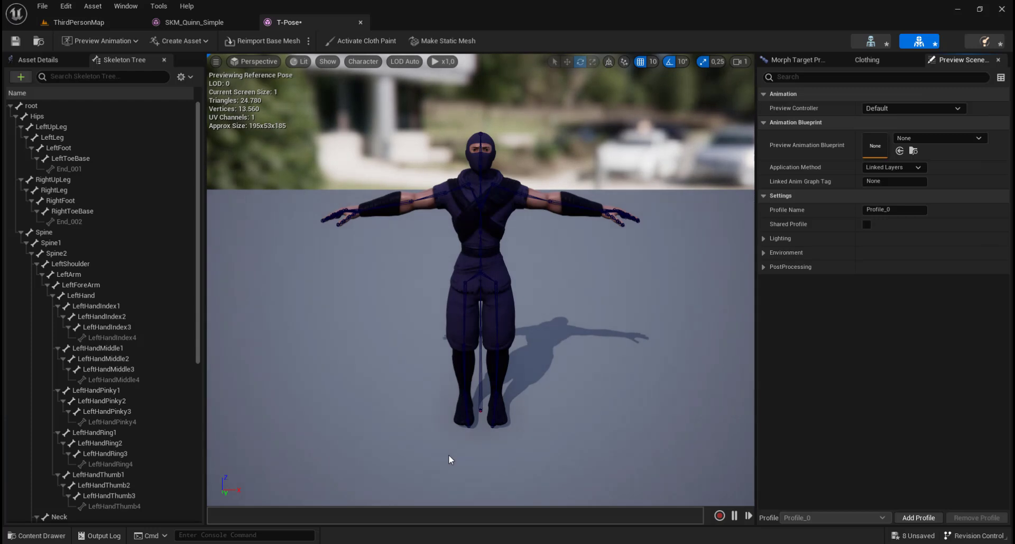
pyautogui.click(43, 106)
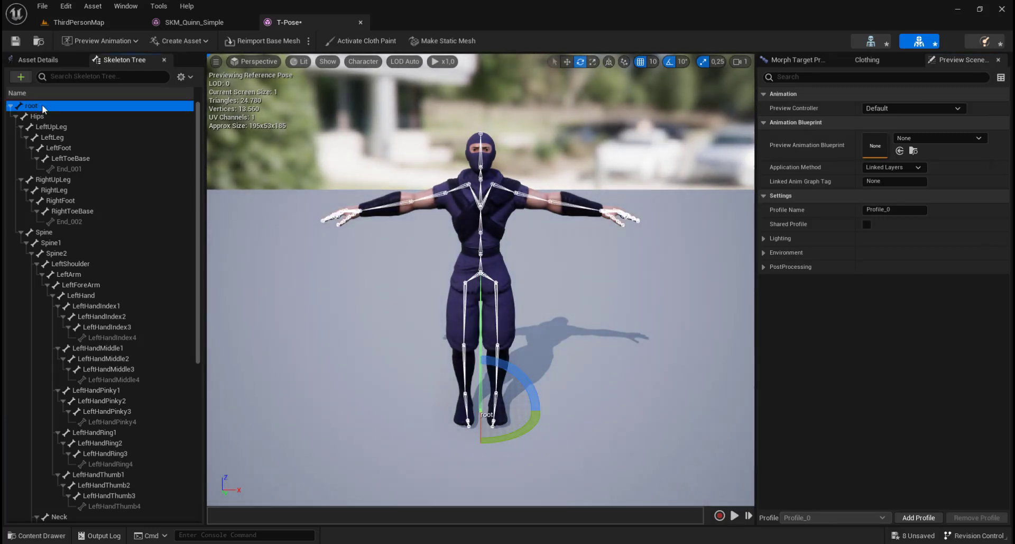
pyautogui.click(567, 62)
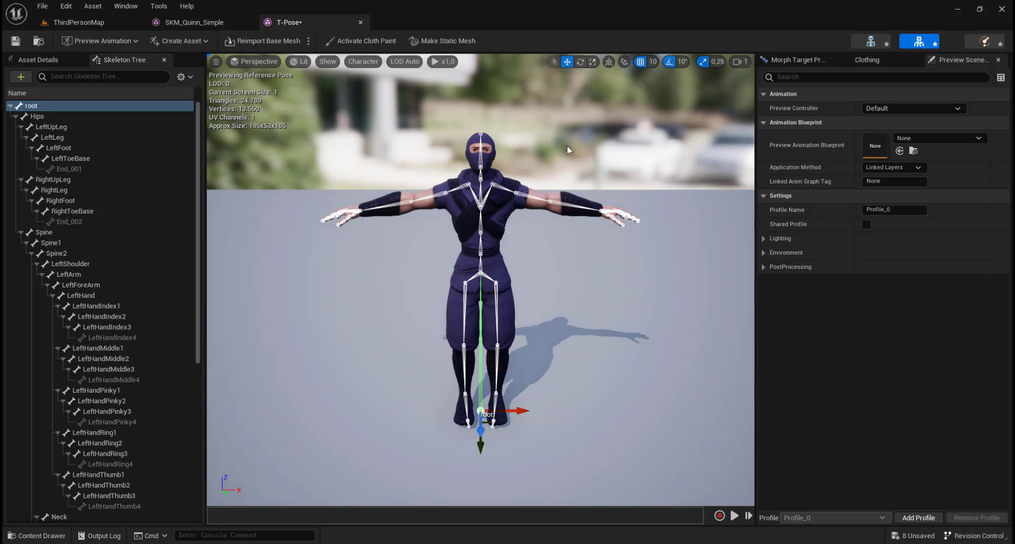
# Examine the root bone's placement relative to the ninja's feet, both close up and with the whole body in view
pyautogui.press('f')
pyautogui.scroll(-6, 480, 279)
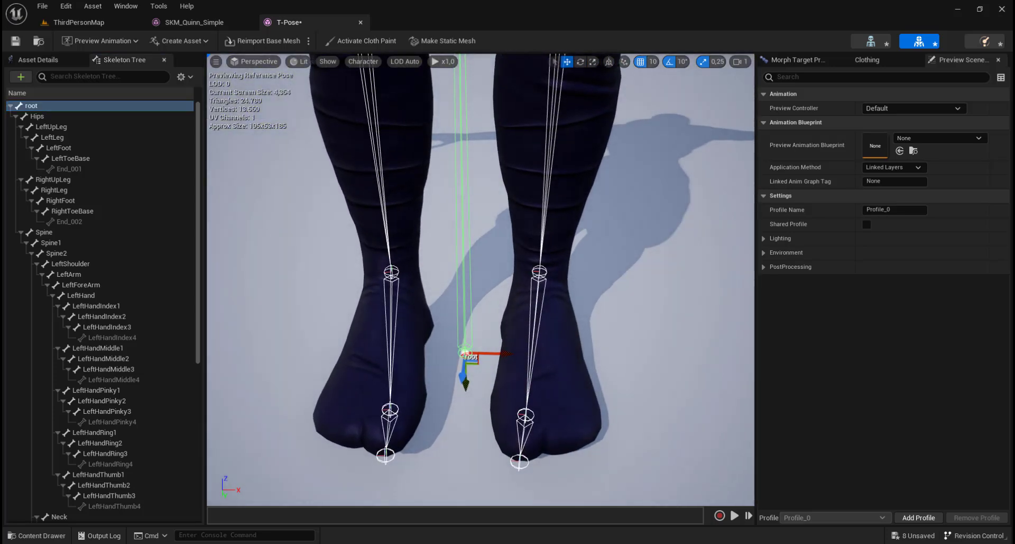
pyautogui.moveTo(481, 280); pyautogui.dragTo(482, 272, button='right')
pyautogui.press('w')
pyautogui.press('s')
pyautogui.press('w')
pyautogui.moveTo(569, 262); pyautogui.dragTo(569, 262, button='right')
pyautogui.press('w')
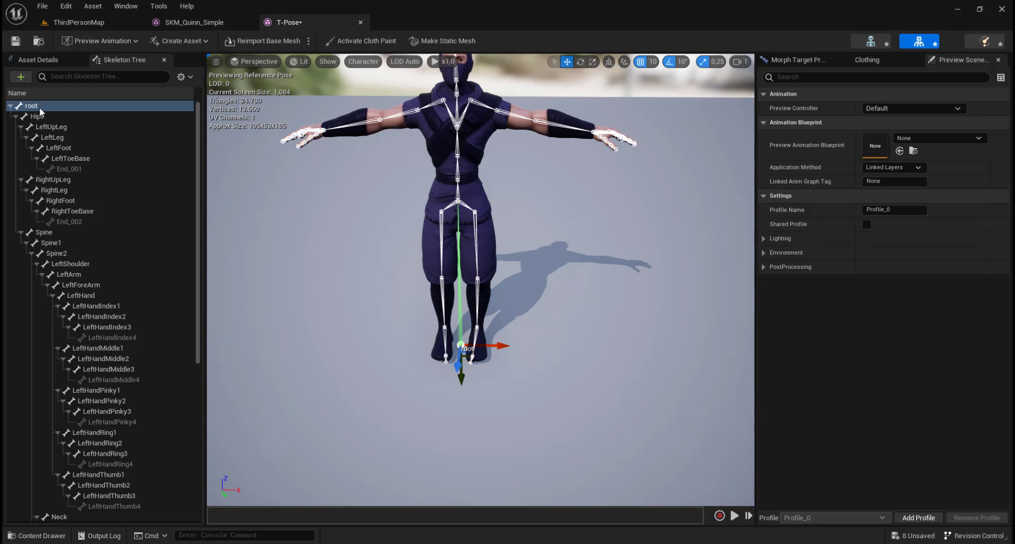
# Bring the Falling To Landing, Idle, Jump Loop, Jumping Up (1) and Running (1) files from the Output folder into Mixamo's Animations content folder
pyautogui.click(65, 21)
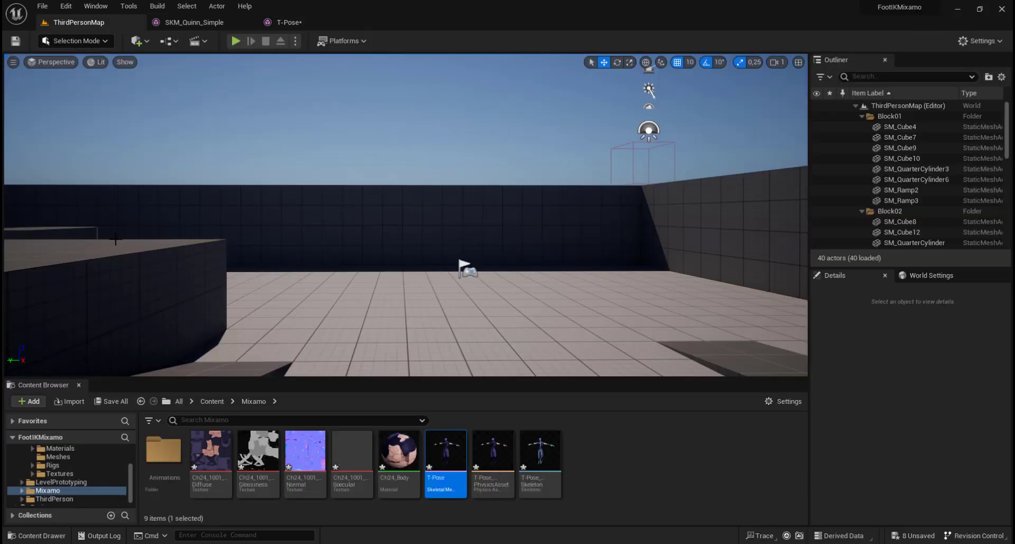
pyautogui.doubleClick(165, 455)
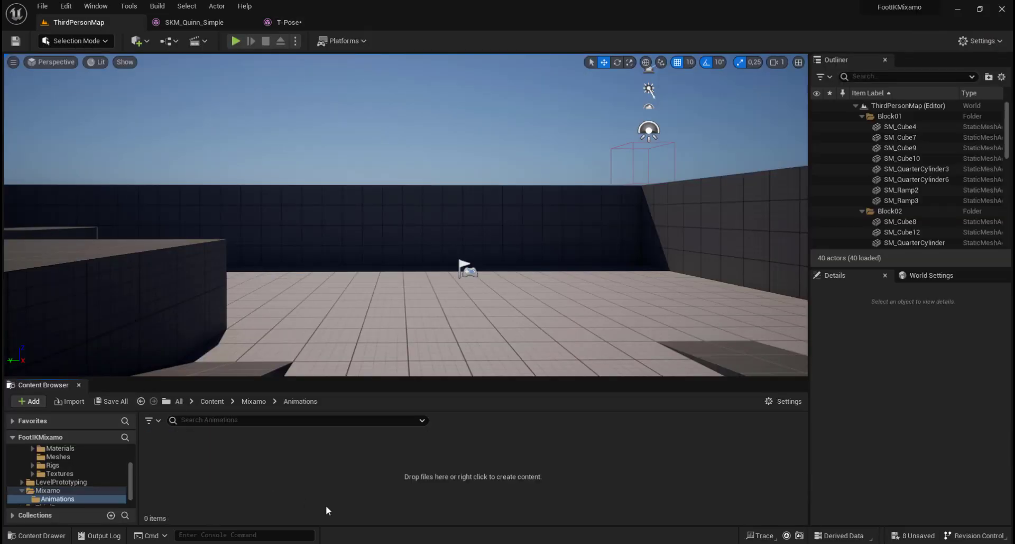
pyautogui.hotkey('alt', 'Tab')
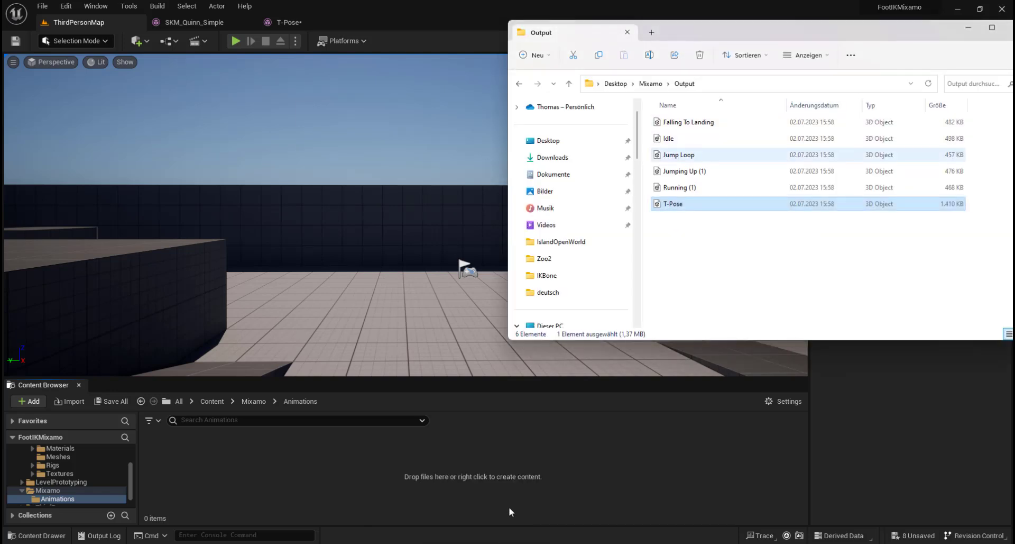
pyautogui.click(697, 126)
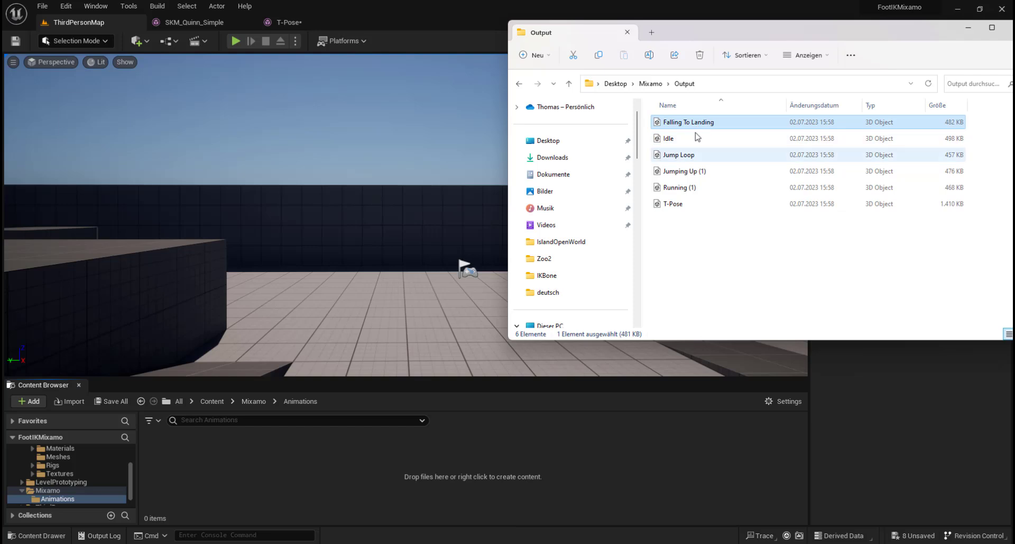
pyautogui.keyDown('shift'); pyautogui.click(686, 189); pyautogui.keyUp('shift')
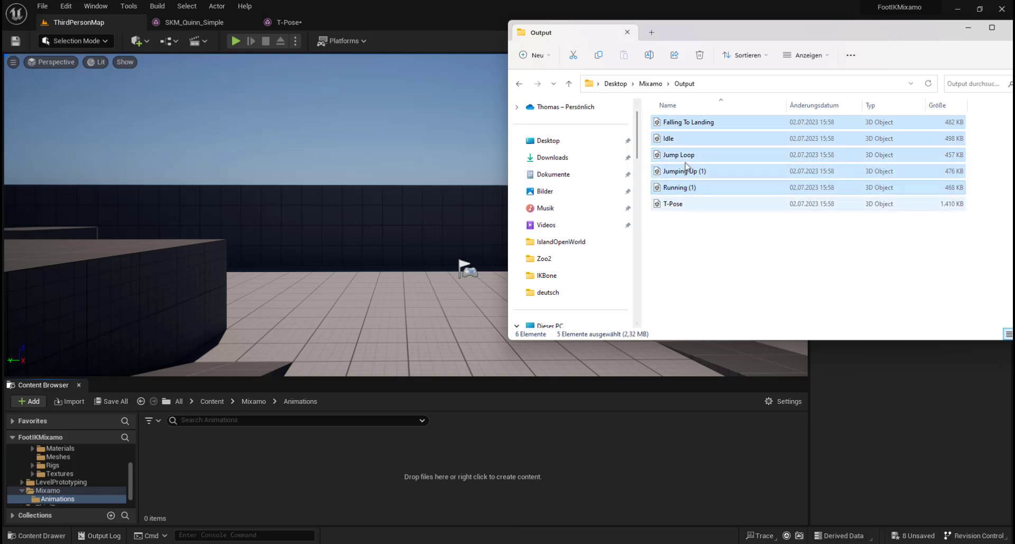
pyautogui.moveTo(687, 127); pyautogui.dragTo(496, 249)
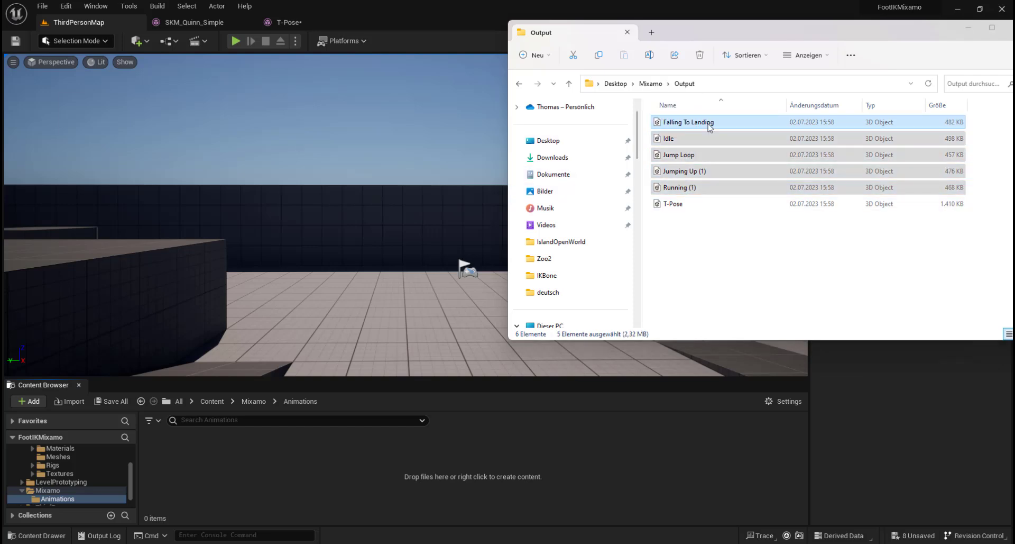
pyautogui.click(710, 128)
pyautogui.click(698, 187)
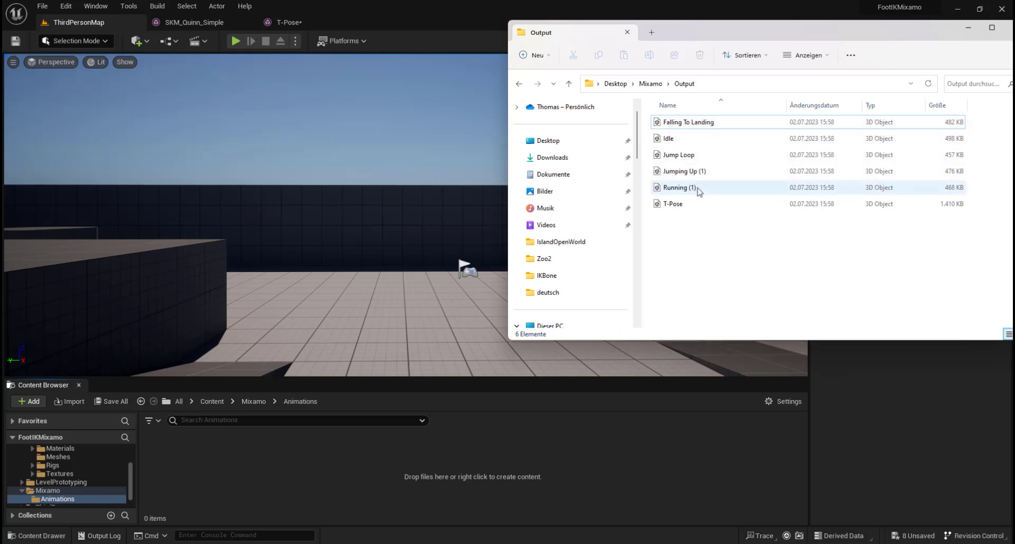
pyautogui.keyDown('shift'); pyautogui.click(708, 127); pyautogui.keyUp('shift')
pyautogui.moveTo(708, 128); pyautogui.dragTo(202, 449)
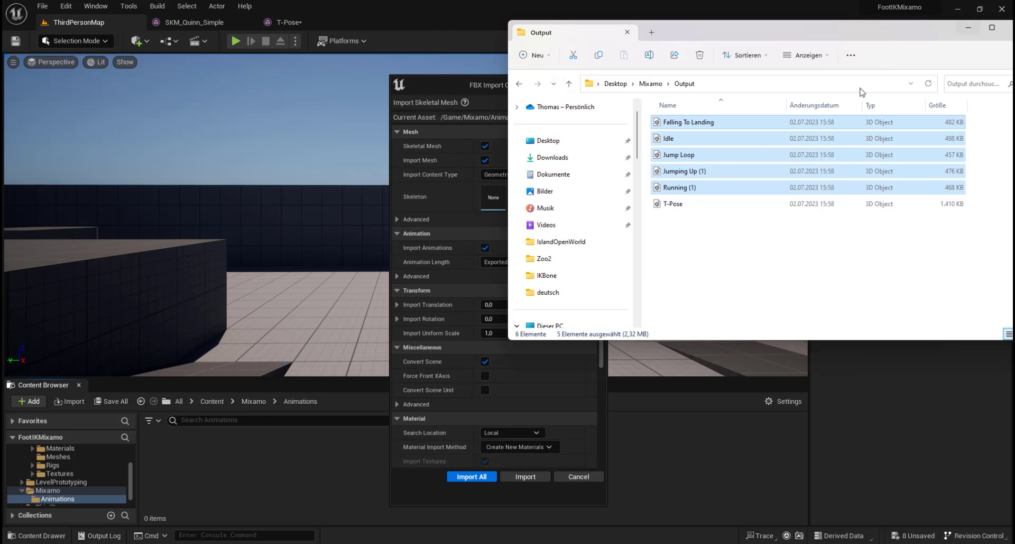
pyautogui.click(968, 27)
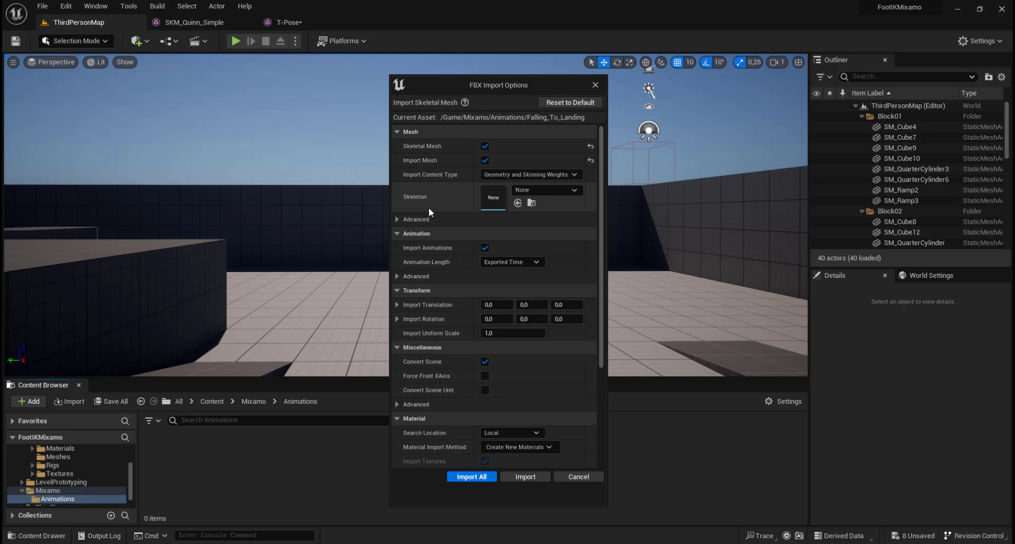
# Assign T-Pose_Skeleton as the import skeleton, keep Import Animations enabled, and import all five FBX files
pyautogui.click(565, 191)
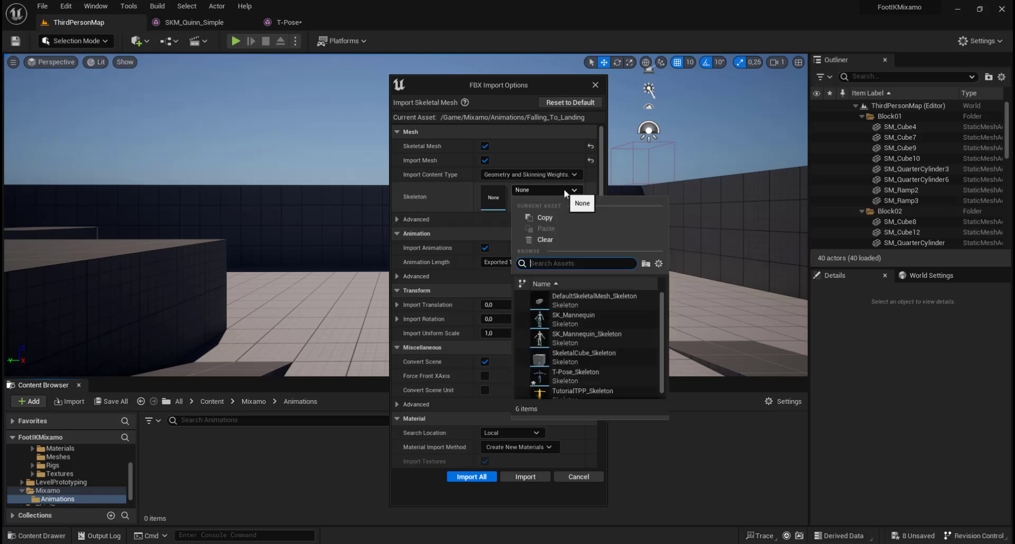
pyautogui.write('T-POS')
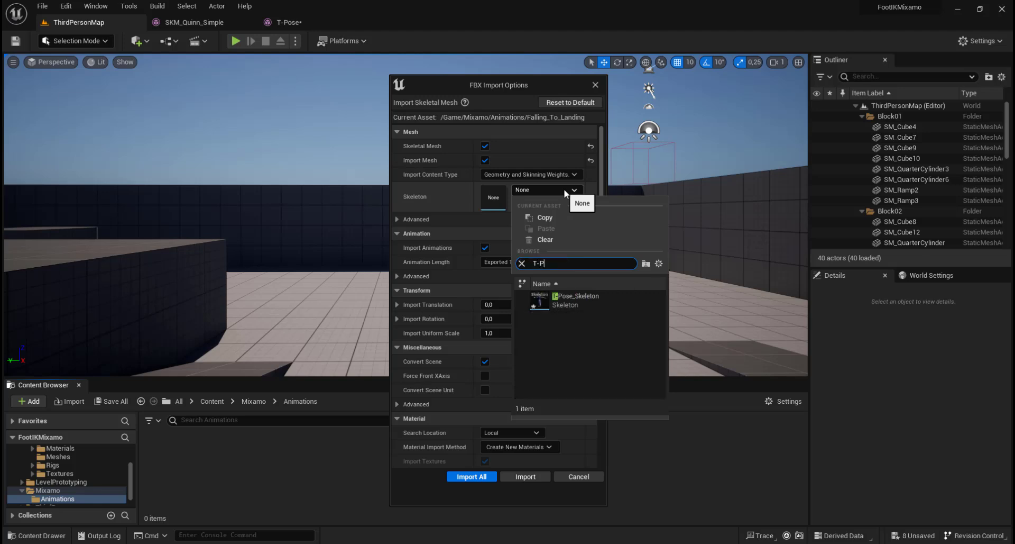
pyautogui.click(589, 297)
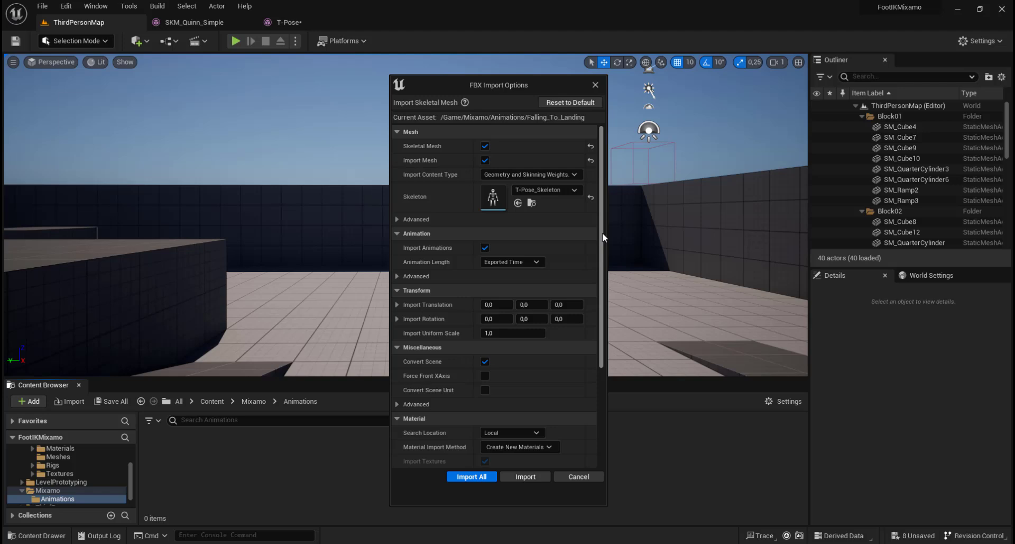
pyautogui.click(485, 248)
pyautogui.click(485, 248)
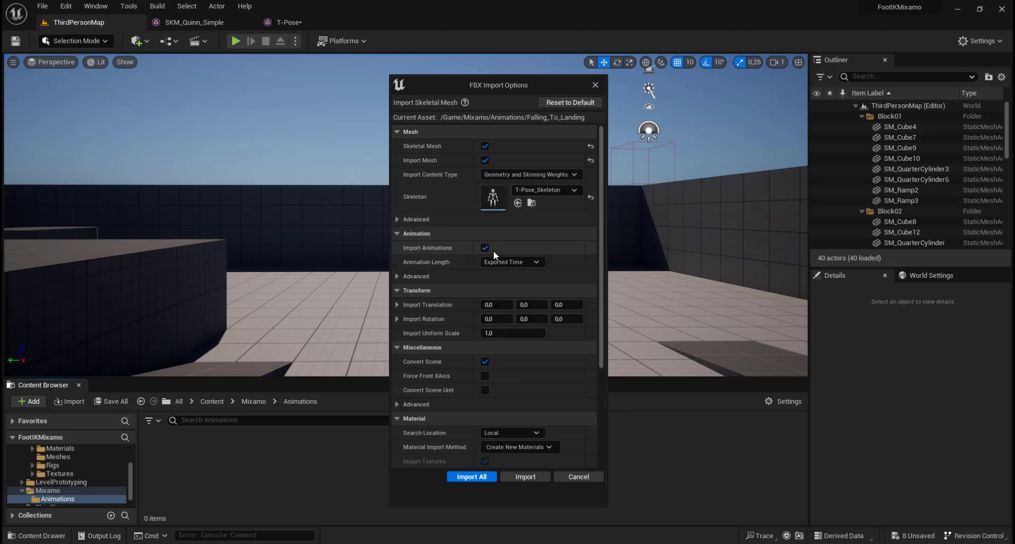
pyautogui.click(475, 477)
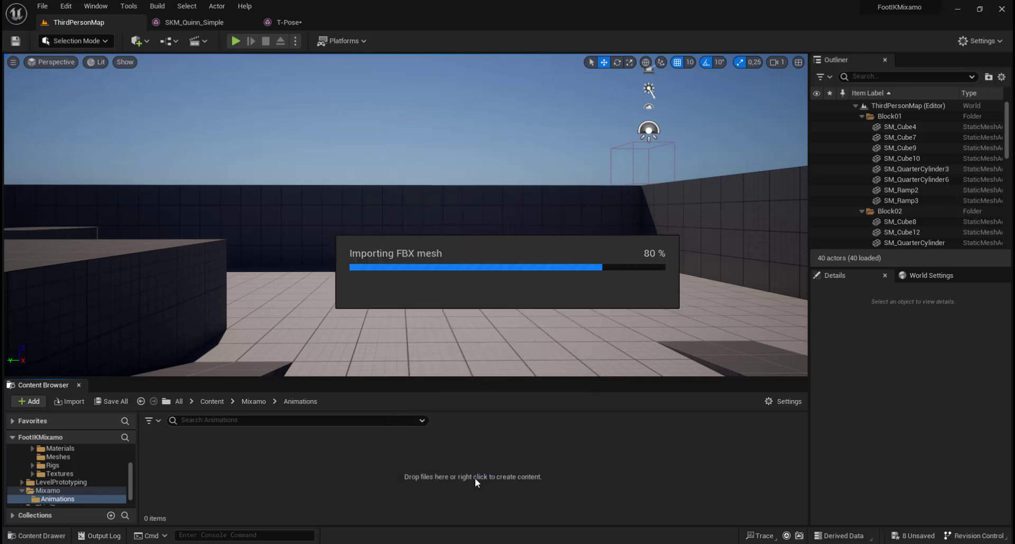
# Delete the five imported skeletal meshes and their five physics assets from the Animations folder, keeping only the animation sequences
pyautogui.moveTo(513, 378); pyautogui.dragTo(513, 321)
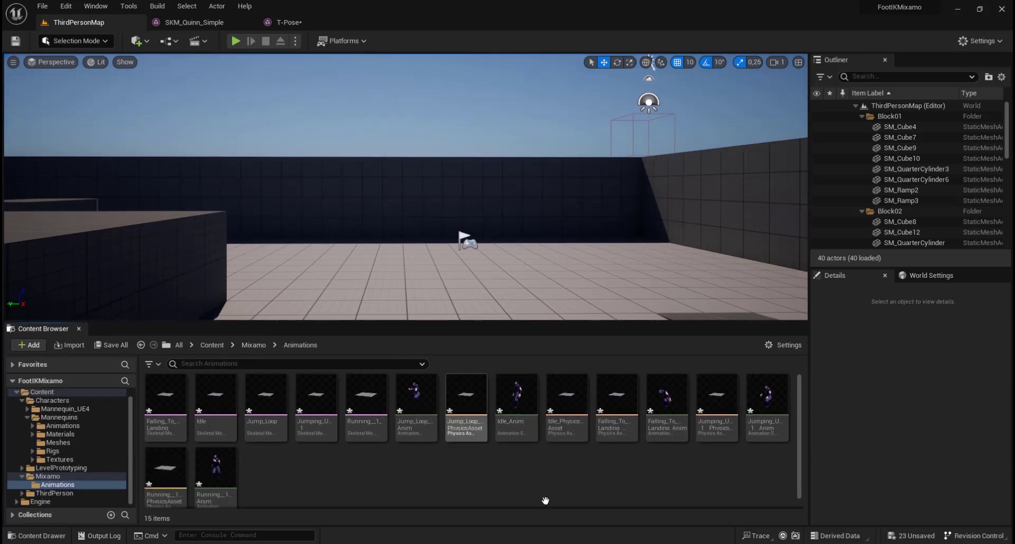
pyautogui.click(164, 400)
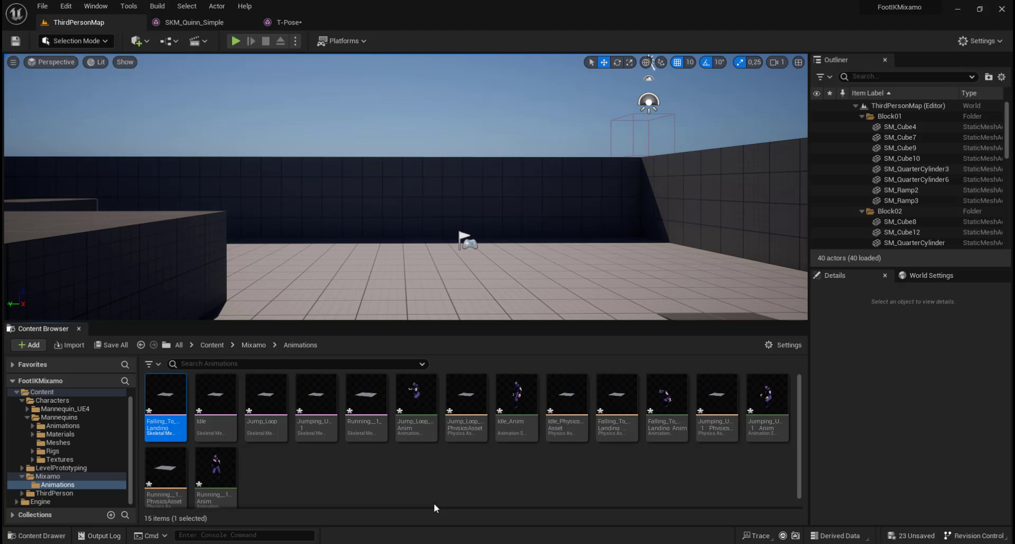
pyautogui.keyDown('shift'); pyautogui.click(369, 402); pyautogui.keyUp('shift')
pyautogui.keyDown('ctrl'); pyautogui.click(470, 398); pyautogui.keyUp('ctrl')
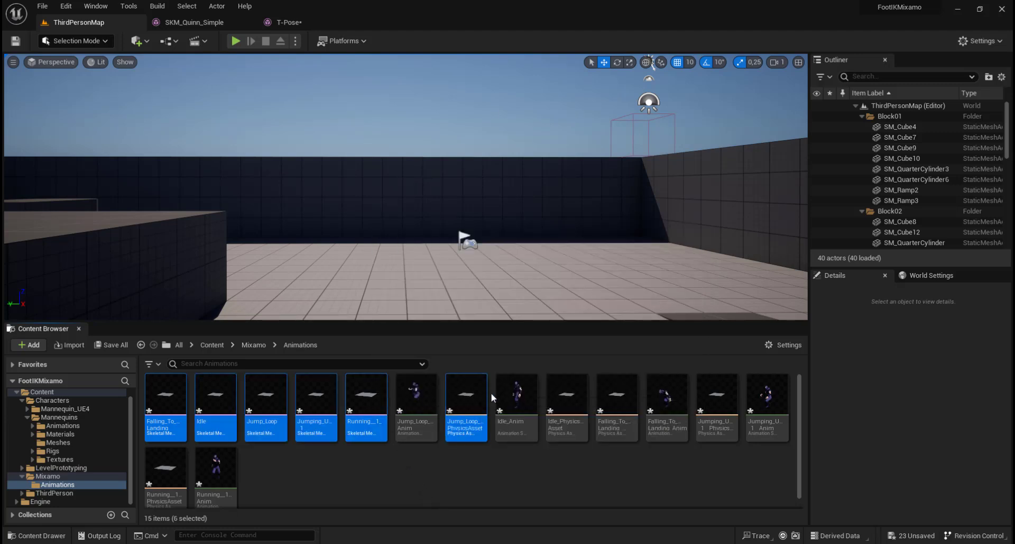
pyautogui.keyDown('ctrl'); pyautogui.click(561, 394); pyautogui.keyUp('ctrl')
pyautogui.keyDown('ctrl'); pyautogui.click(619, 397); pyautogui.keyUp('ctrl')
pyautogui.keyDown('ctrl'); pyautogui.click(722, 399); pyautogui.keyUp('ctrl')
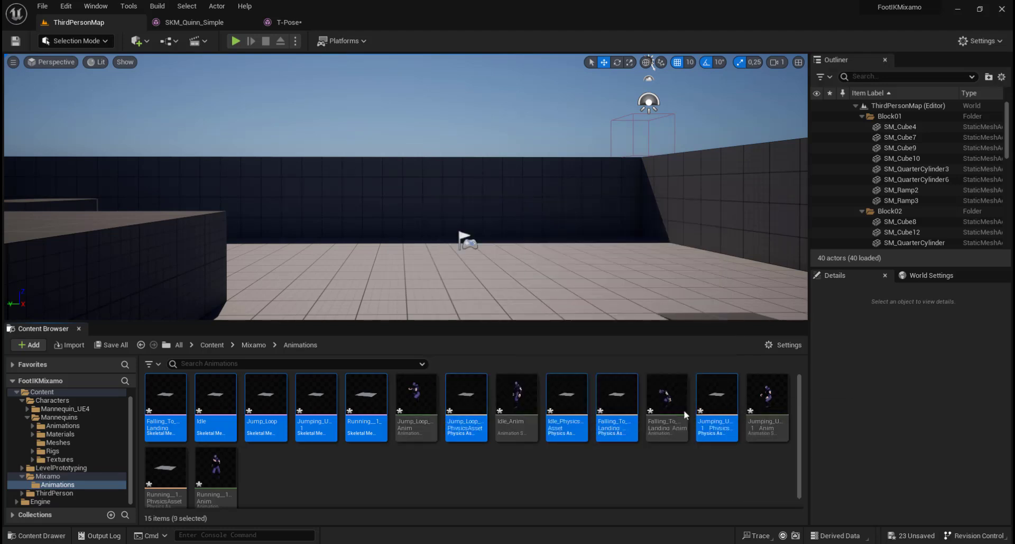
pyautogui.keyDown('ctrl'); pyautogui.click(166, 468); pyautogui.keyUp('ctrl')
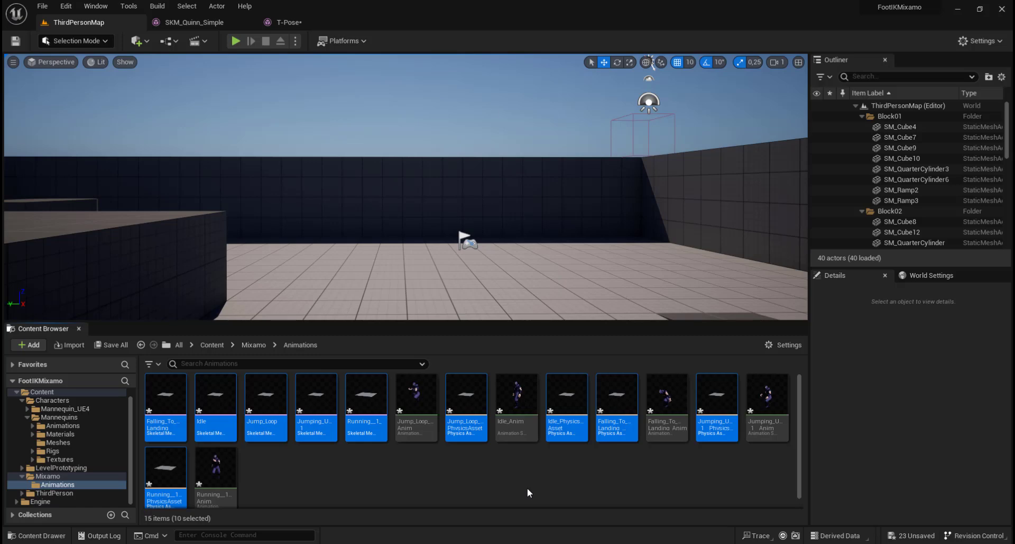
pyautogui.press('Delete')
pyautogui.click(453, 448)
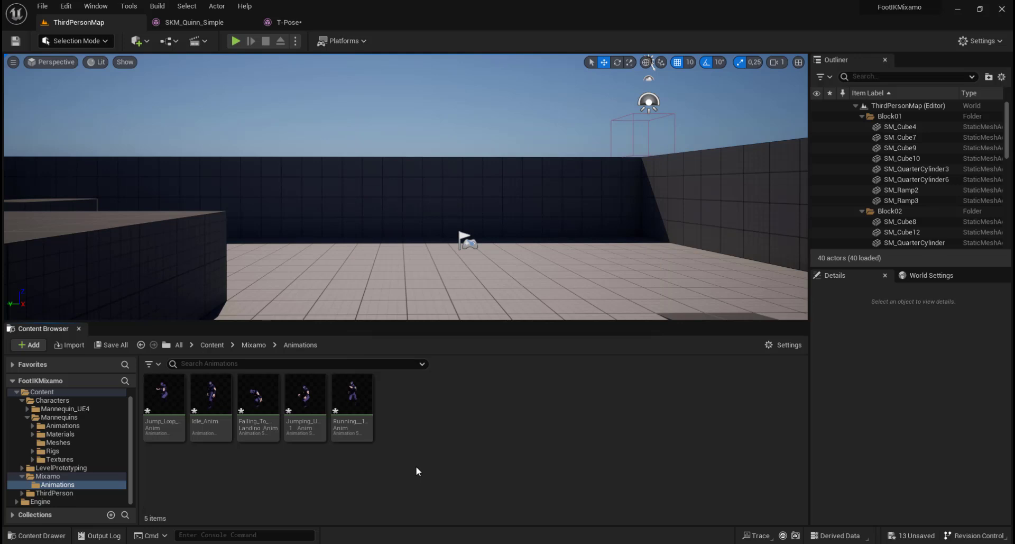
# Open Jump_Loop_Anim and set its bone drawing to Selected Only
pyautogui.doubleClick(161, 394)
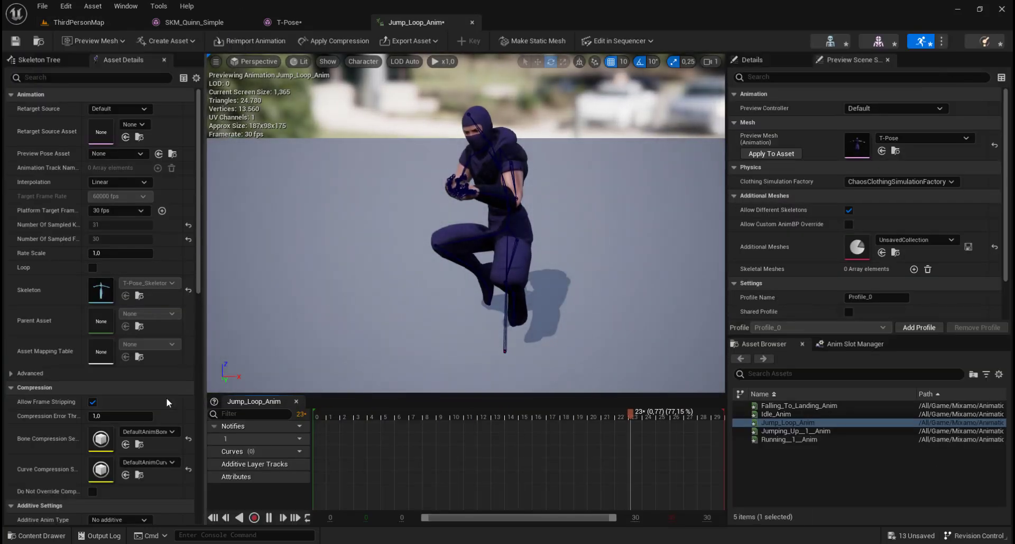
pyautogui.click(366, 62)
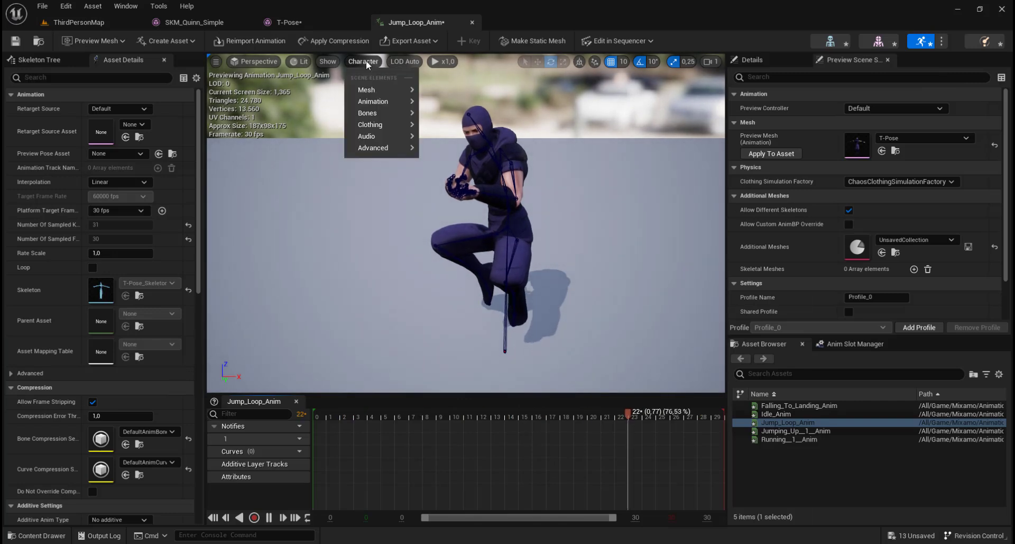
pyautogui.moveTo(371, 113)
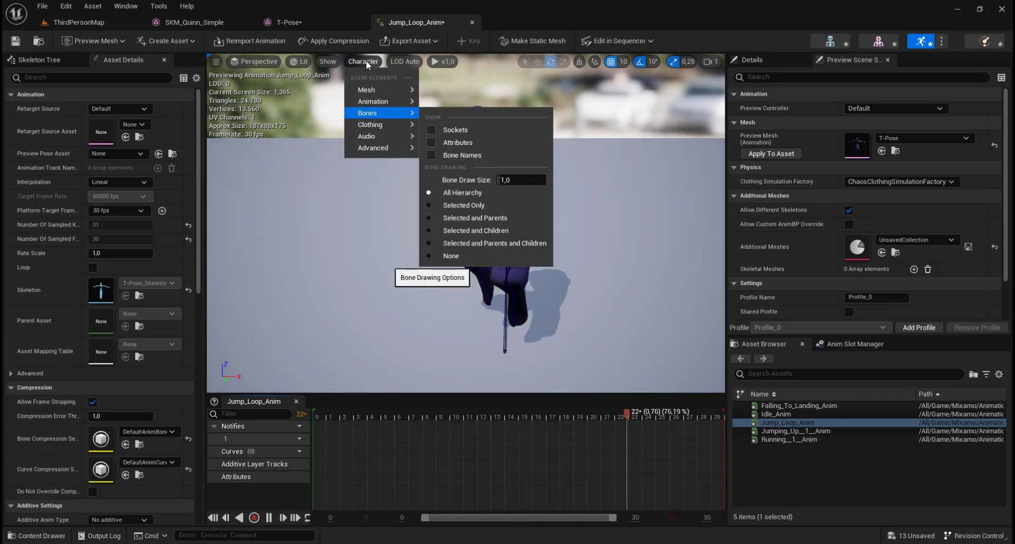
pyautogui.click(465, 205)
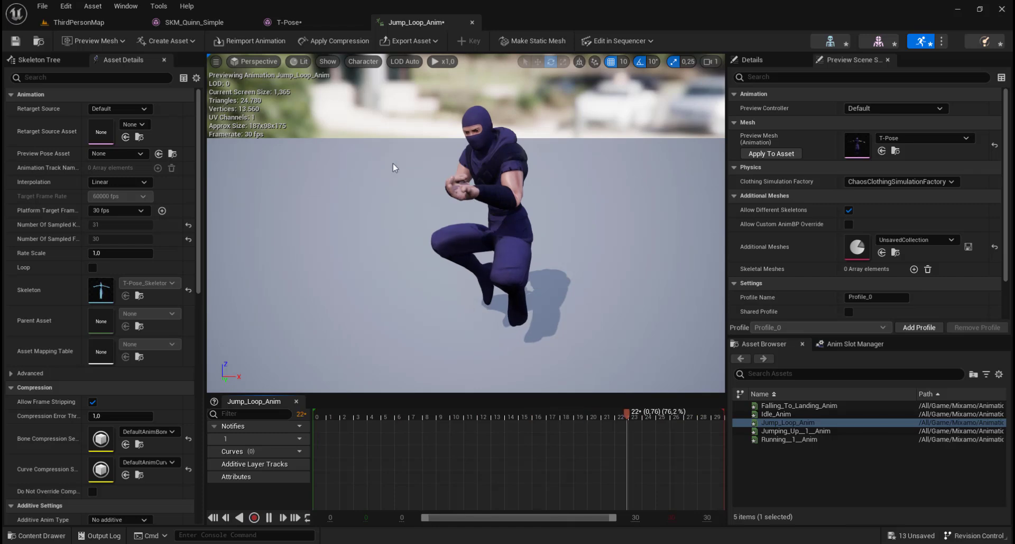
# Preview the Idle, Jump_Loop, Jumping_Up, Running and Falling_To_Landing animations one after another on the ninja mesh
pyautogui.click(82, 23)
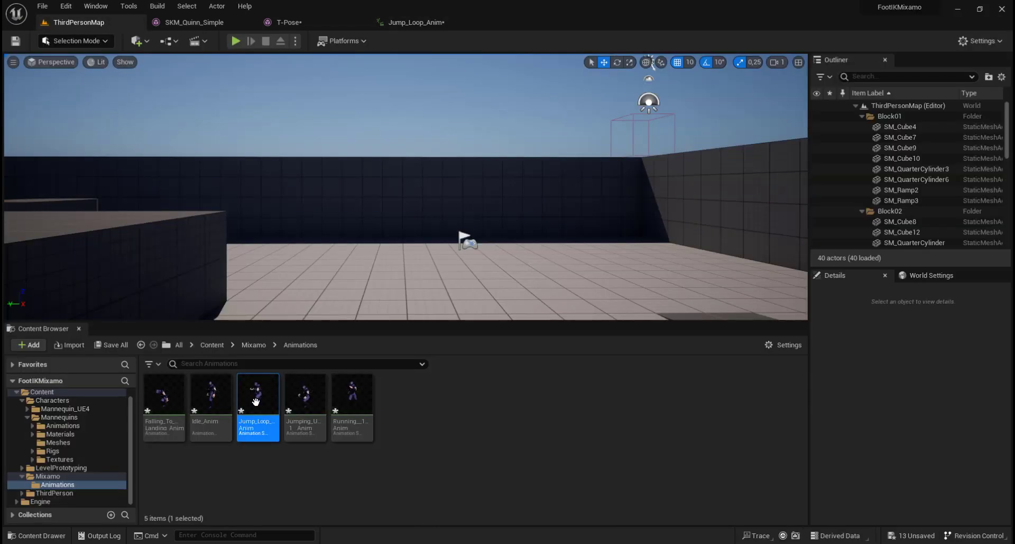
pyautogui.doubleClick(211, 397)
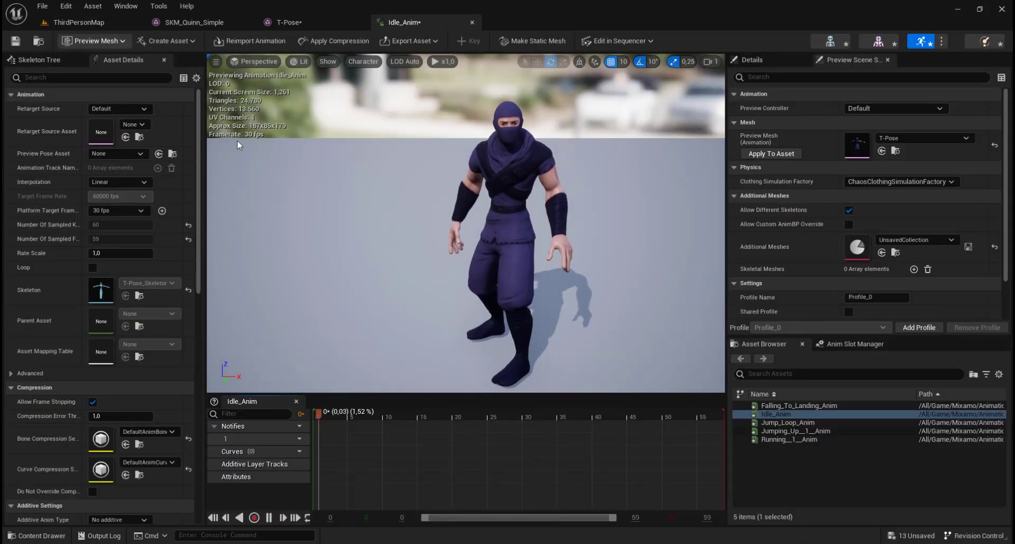
pyautogui.click(100, 22)
pyautogui.doubleClick(259, 395)
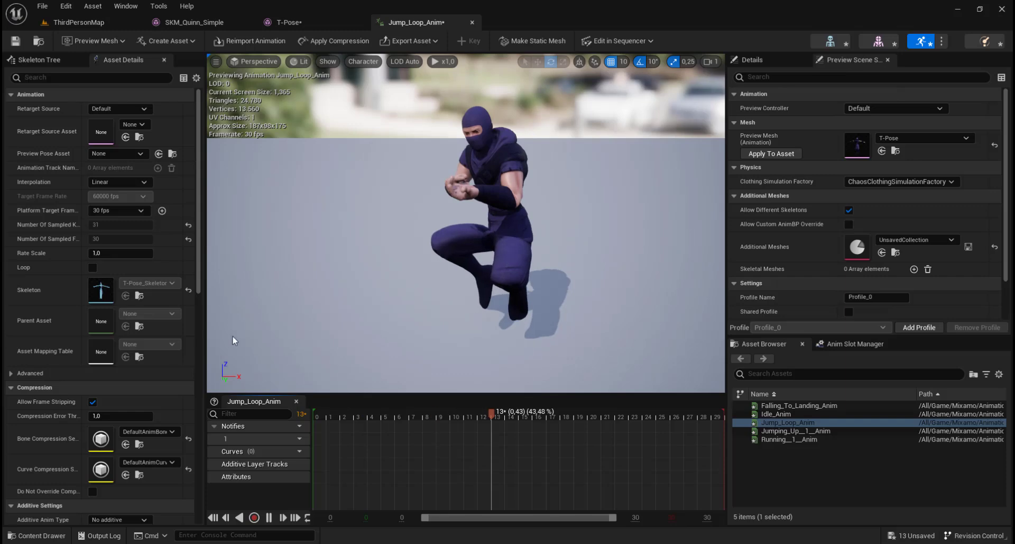
pyautogui.click(74, 24)
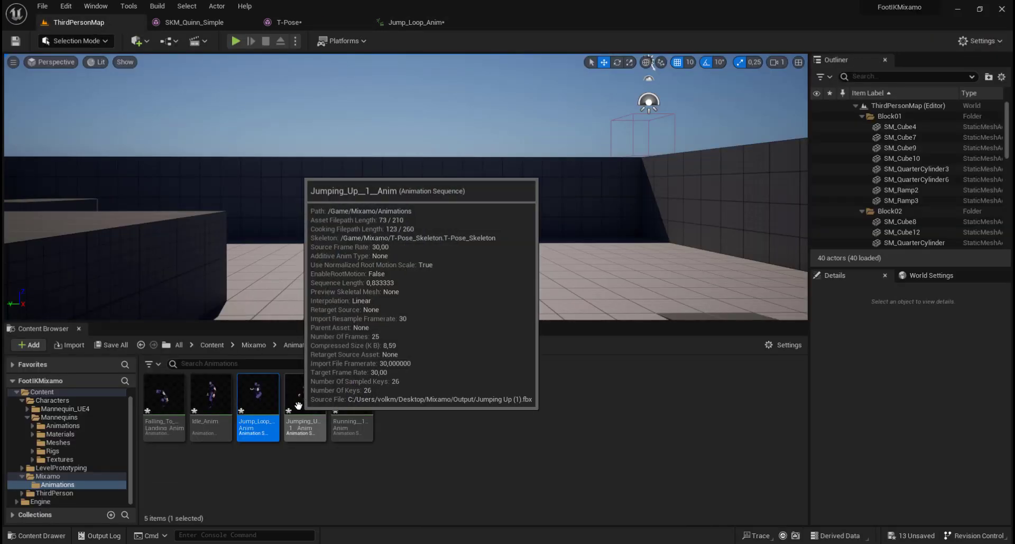
pyautogui.doubleClick(302, 403)
pyautogui.click(68, 21)
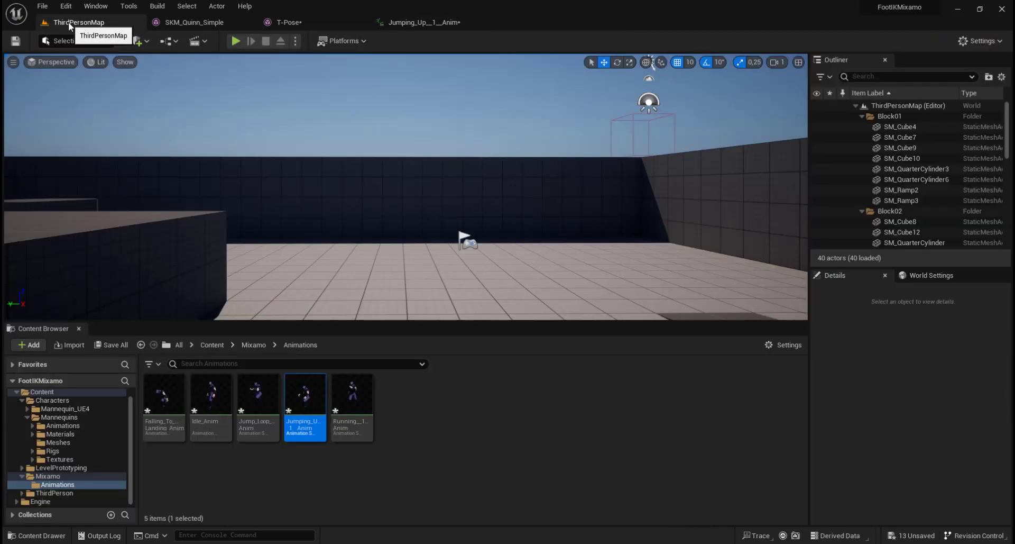
pyautogui.click(365, 407)
pyautogui.doubleClick(365, 407)
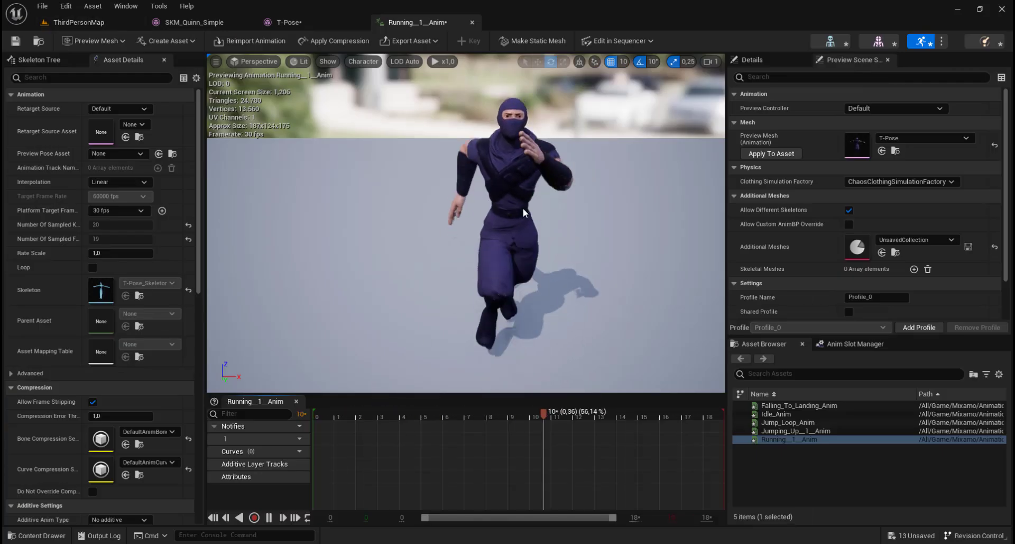
pyautogui.moveTo(370, 202)
pyautogui.mouseDown(button='right')
pyautogui.moveTo(386, 225)
pyautogui.moveTo(369, 201)
pyautogui.mouseUp(button='right')
pyautogui.click(96, 21)
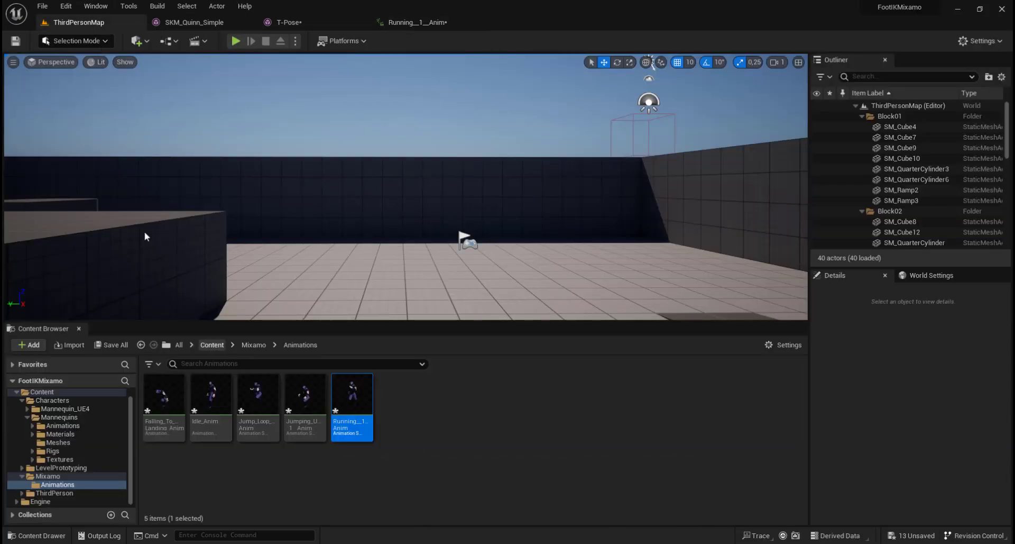
pyautogui.doubleClick(182, 408)
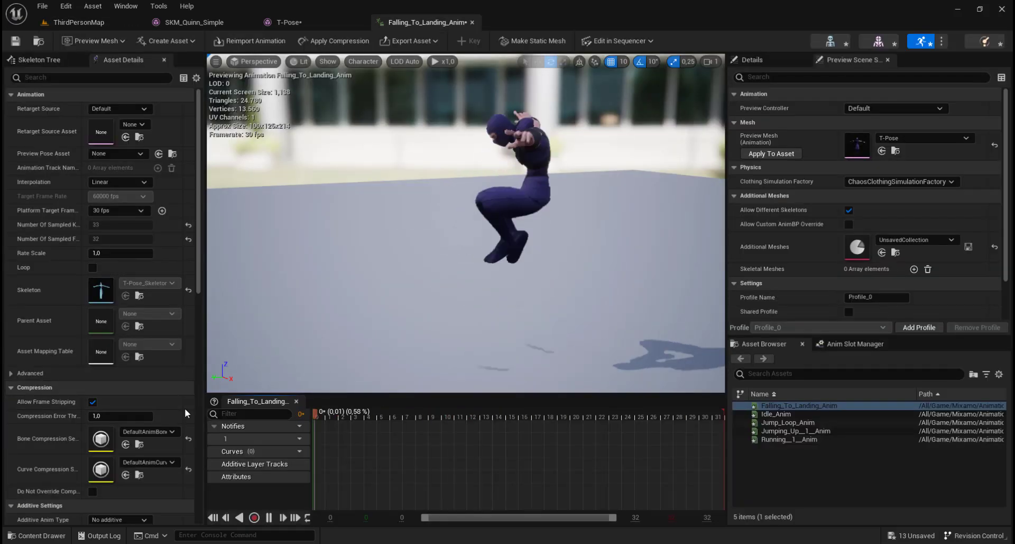
# Close the Falling_To_Landing_Anim and T-Pose editors and return to the SKM_Quinn_Simple skeleton
pyautogui.click(471, 22)
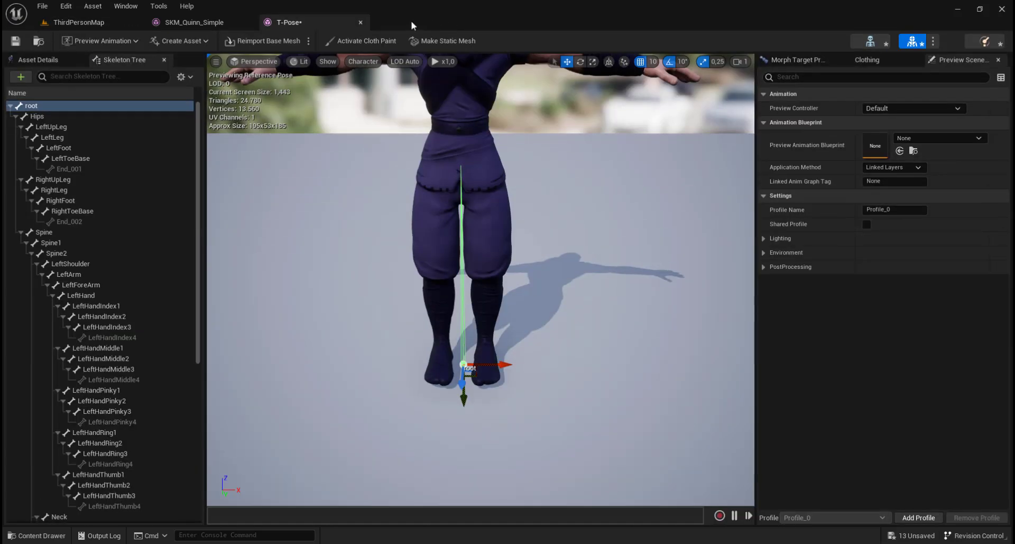
pyautogui.click(360, 22)
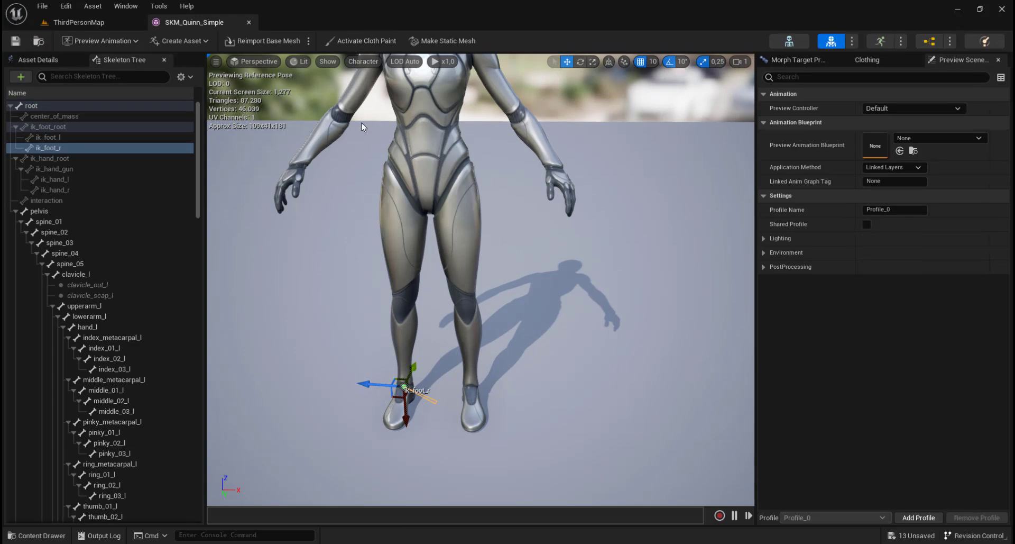
pyautogui.moveTo(356, 112); pyautogui.dragTo(341, 53, button='right')
pyautogui.moveTo(372, 149); pyautogui.dragTo(376, 126, button='right')
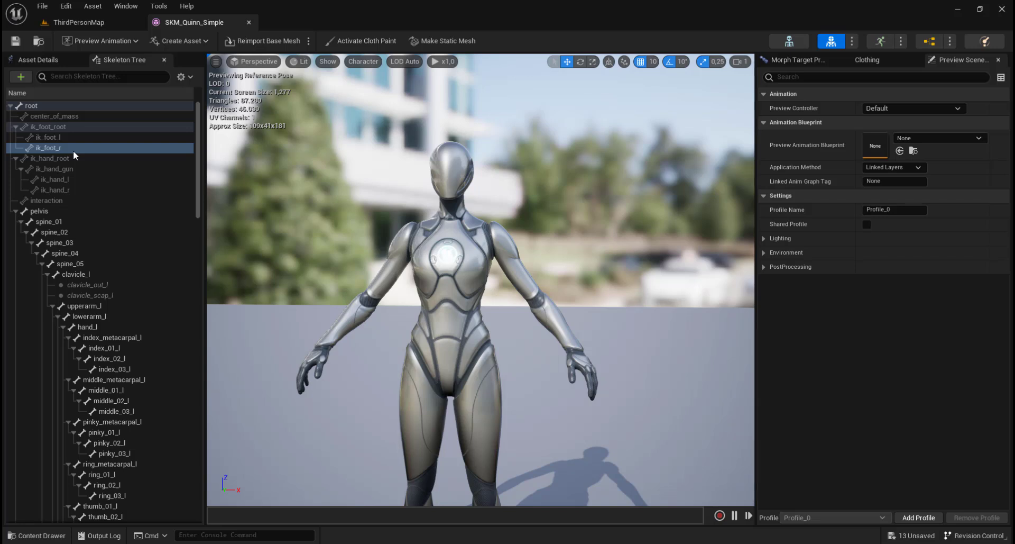
# Open the T-Pose skeletal mesh from the Mixamo folder and check the bone actions available for its root bone
pyautogui.click(91, 21)
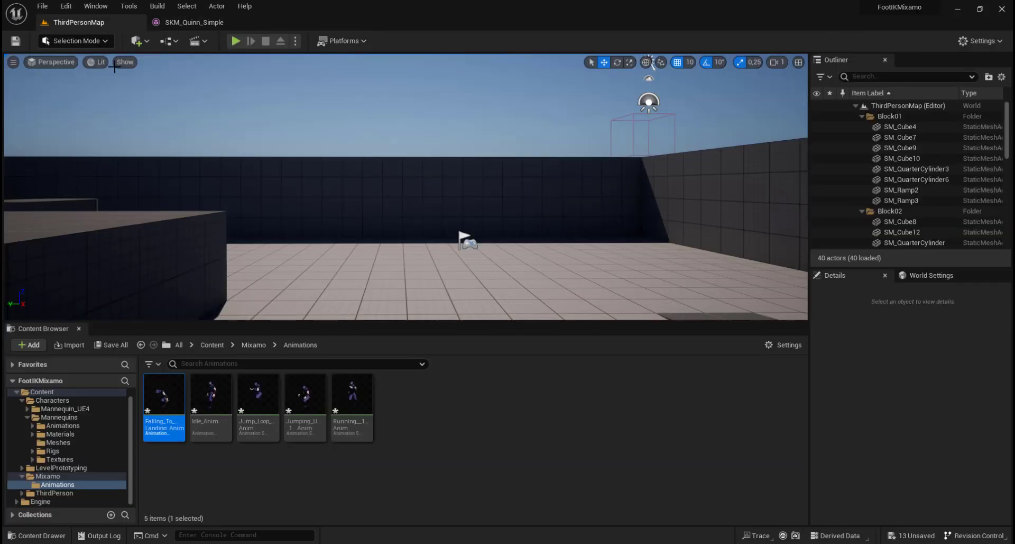
pyautogui.click(261, 348)
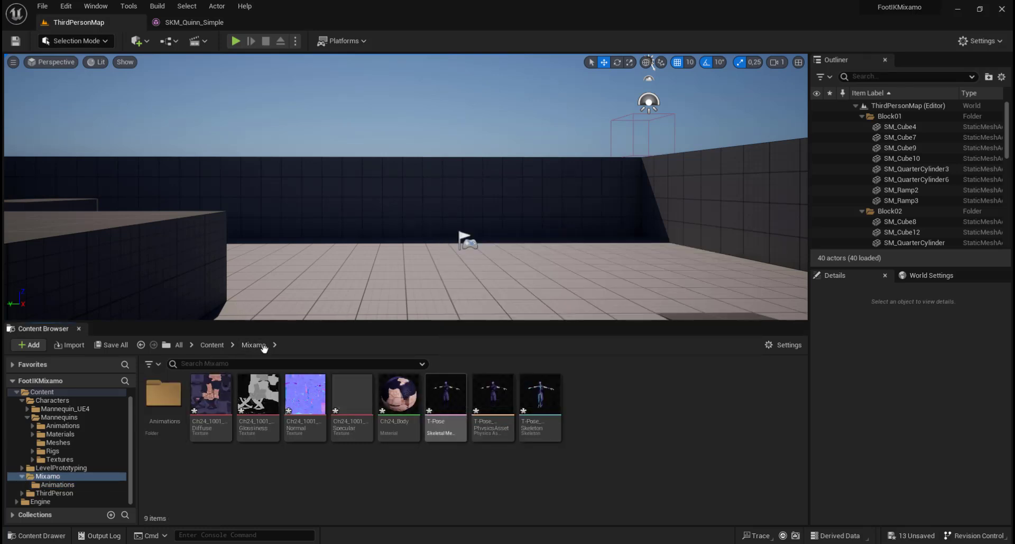
pyautogui.doubleClick(456, 404)
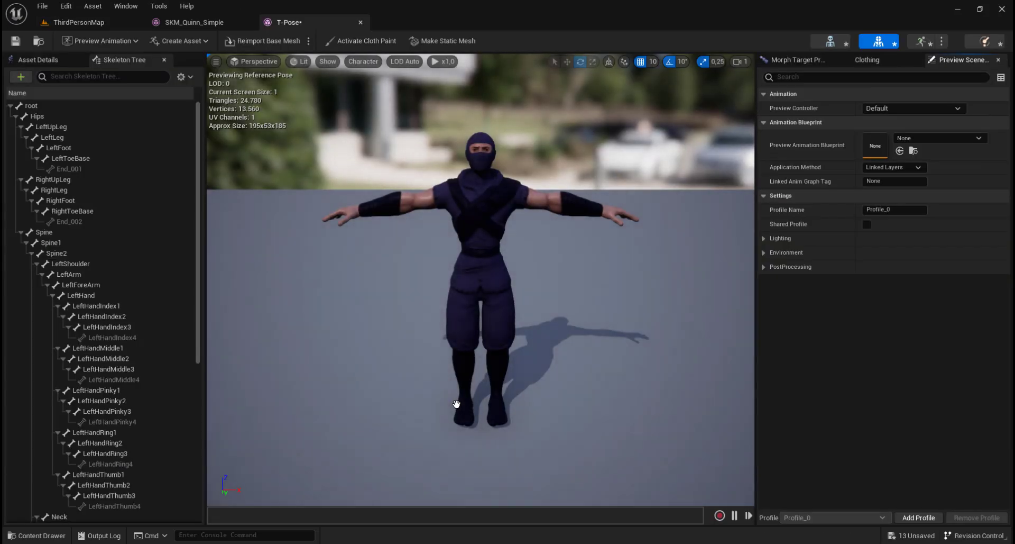
pyautogui.click(43, 106)
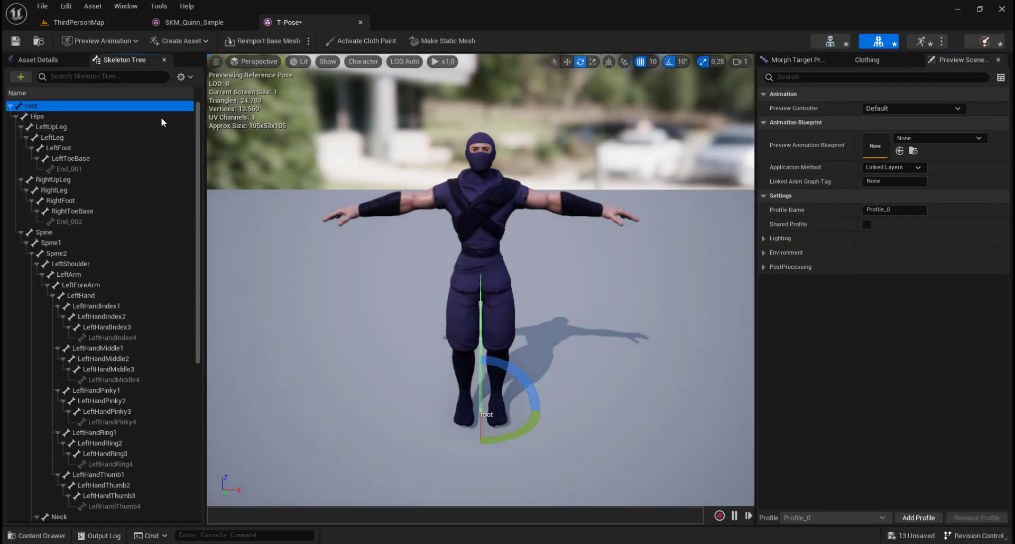
pyautogui.rightClick(81, 107)
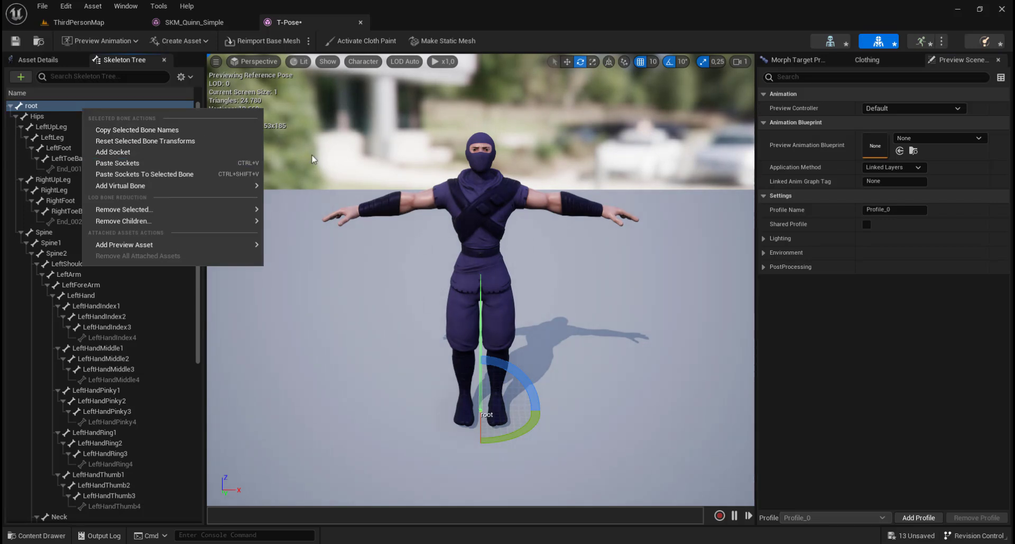
pyautogui.click(351, 165)
pyautogui.click(349, 165)
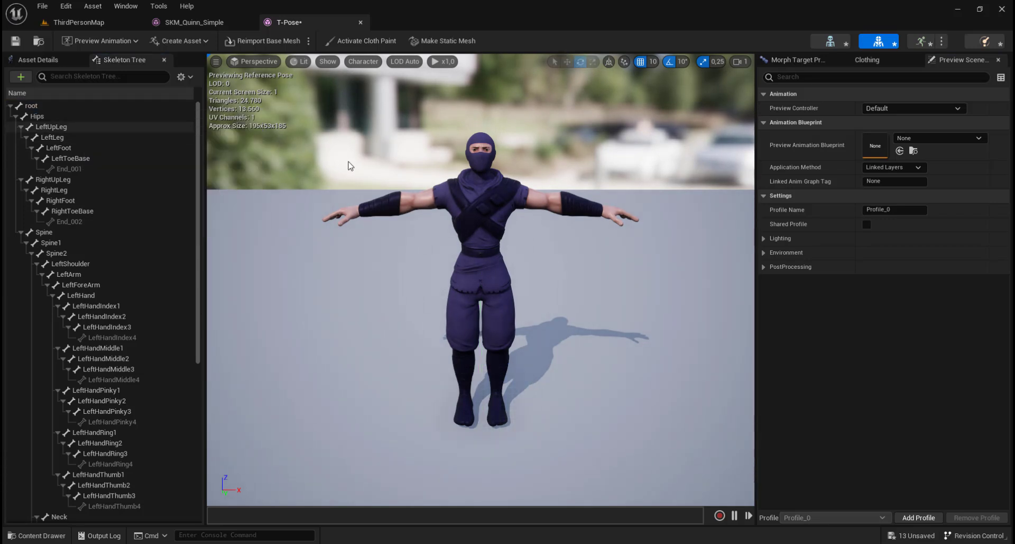
# Add a virtual bone to the ninja's root bone with root as the target, using Quinn's IK bone hierarchy as reference
pyautogui.click(180, 24)
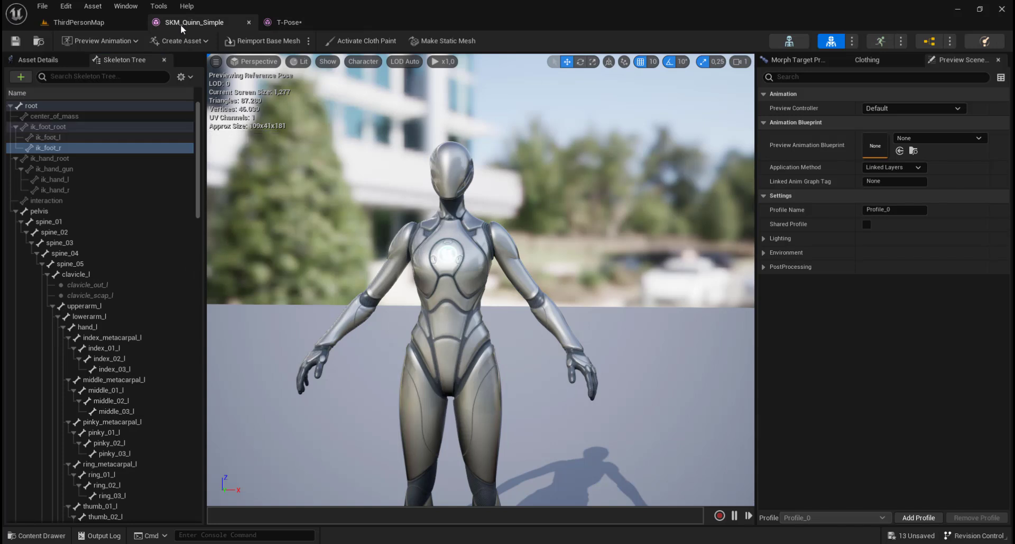
pyautogui.click(293, 23)
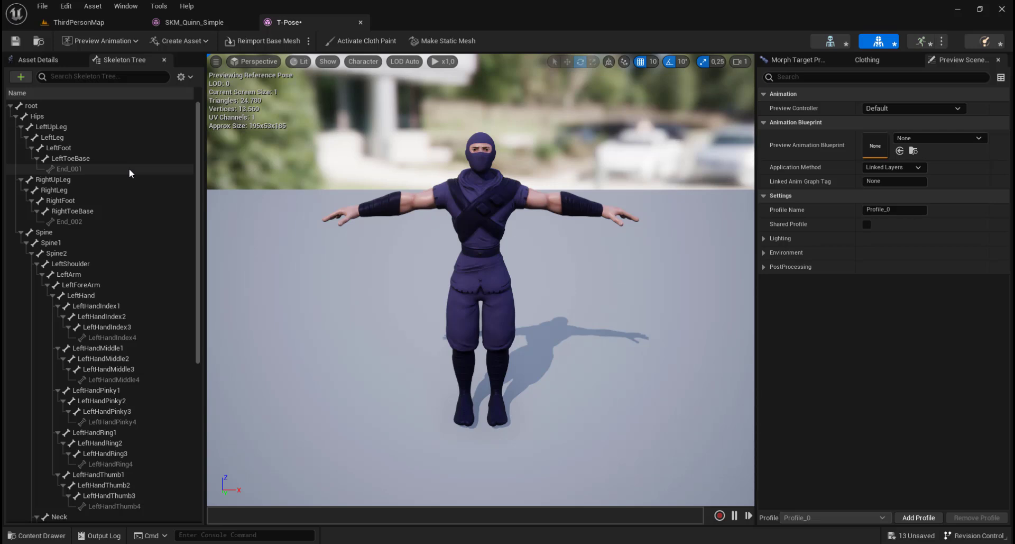
pyautogui.rightClick(44, 105)
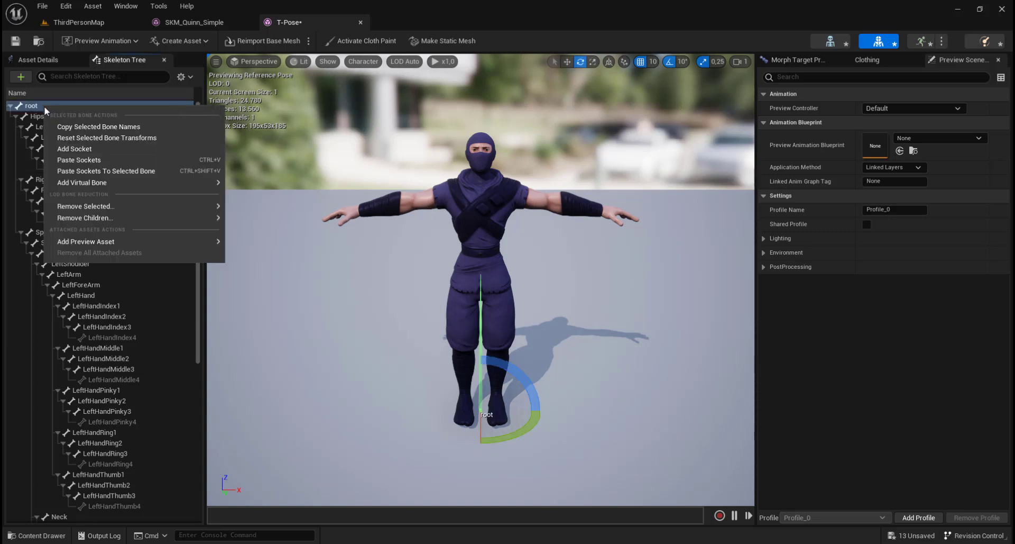
pyautogui.moveTo(75, 186)
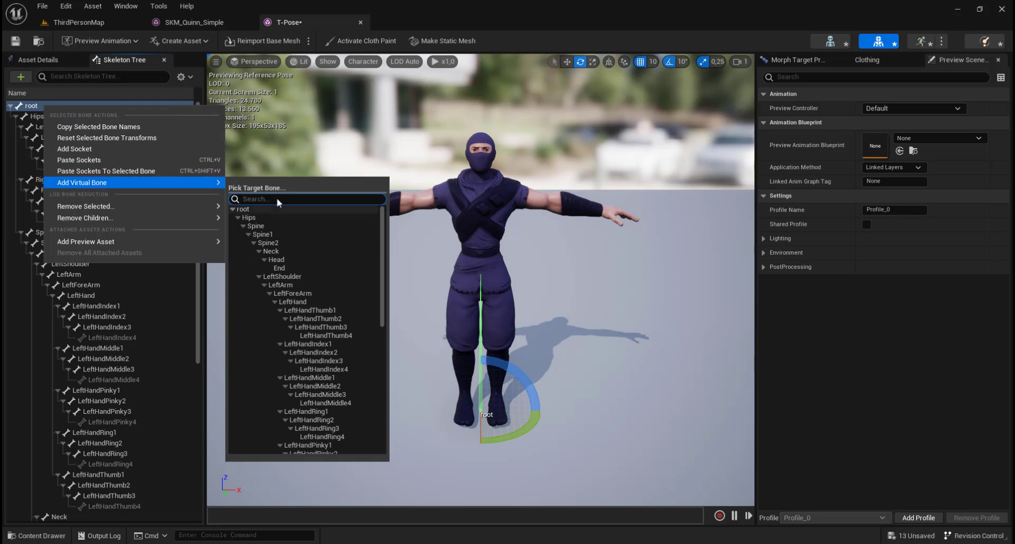
pyautogui.click(244, 209)
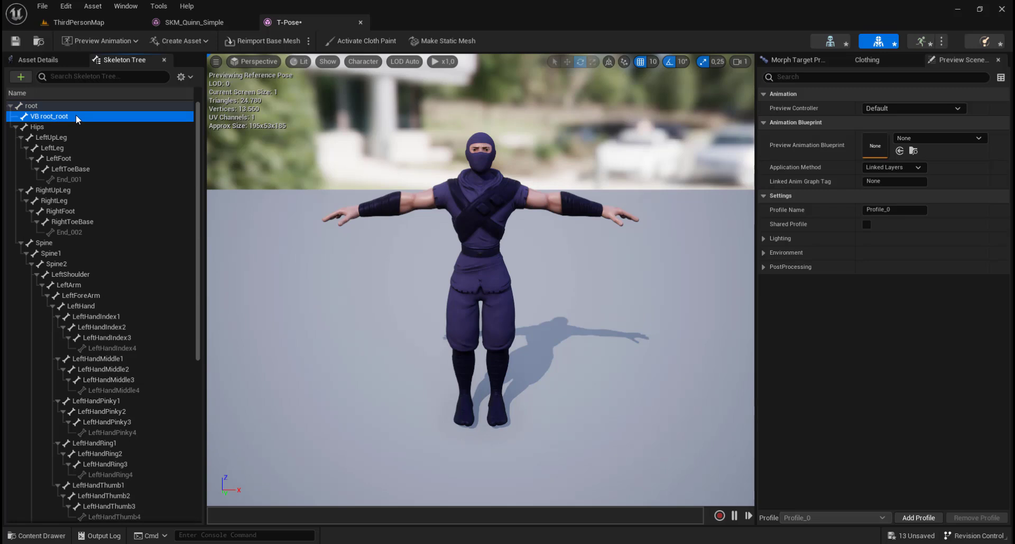
# Rename the new virtual bone under root to ik_foot_root, matching the bone name in Quinn's skeleton
pyautogui.click(201, 22)
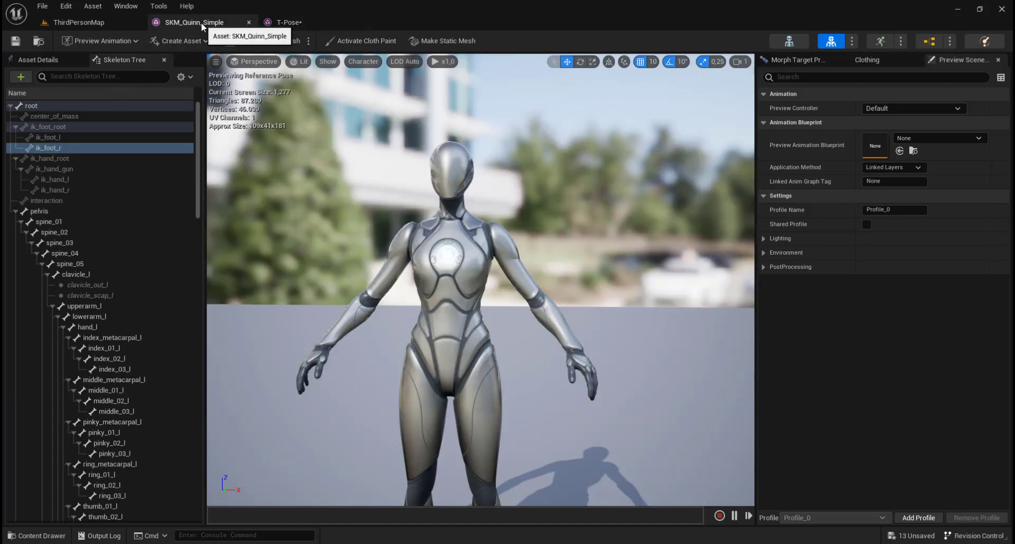
pyautogui.click(284, 23)
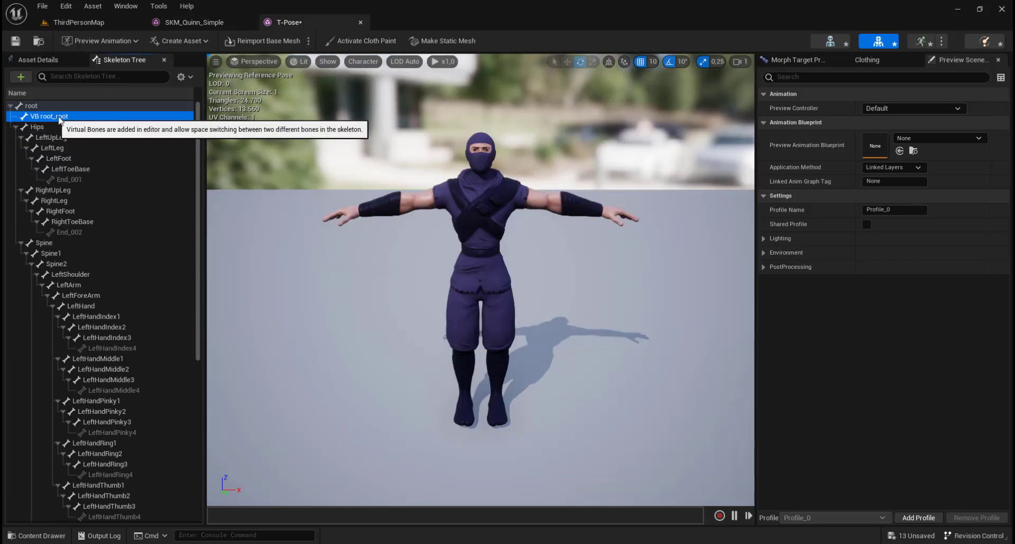
pyautogui.doubleClick(74, 117)
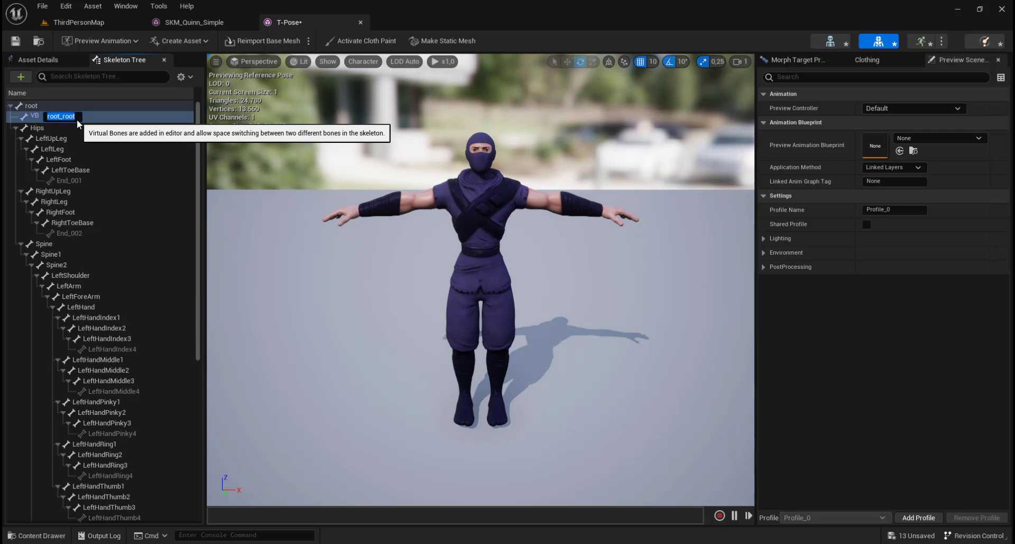
pyautogui.press('BackSpace')
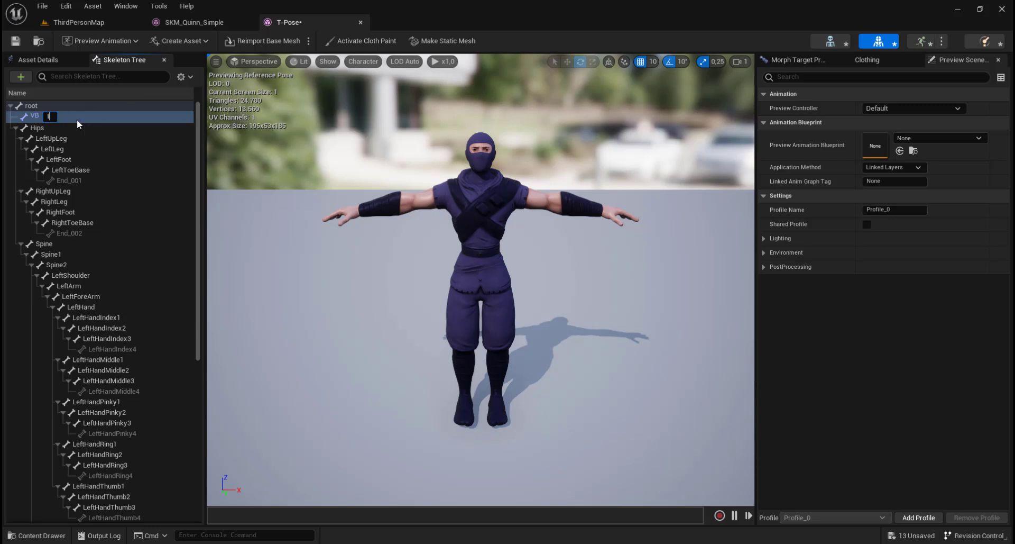
pyautogui.write('IK')
pyautogui.press('BackSpace')
pyautogui.press('BackSpace')
pyautogui.write('ik')
pyautogui.write('_foot_ro')
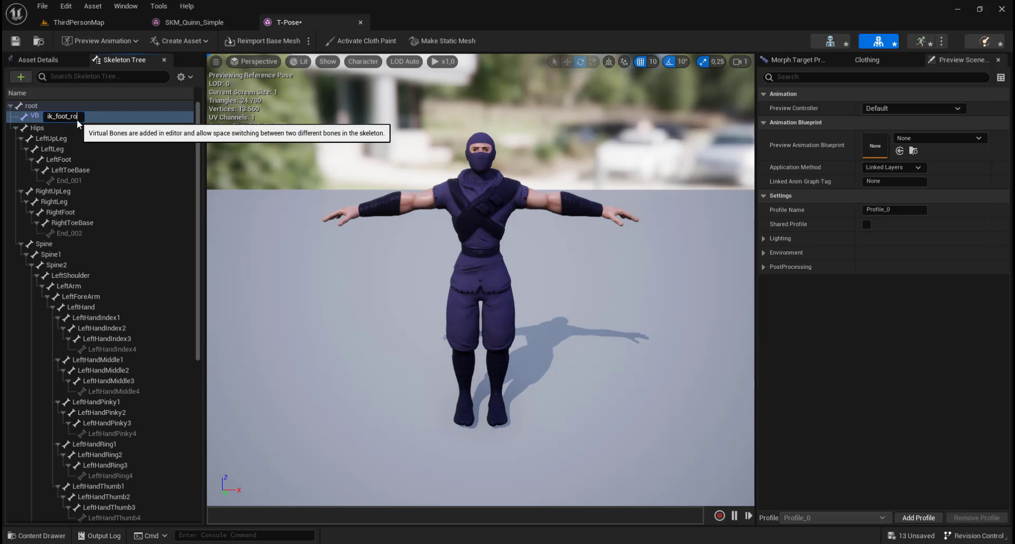
pyautogui.write('ot')
pyautogui.press('Return')
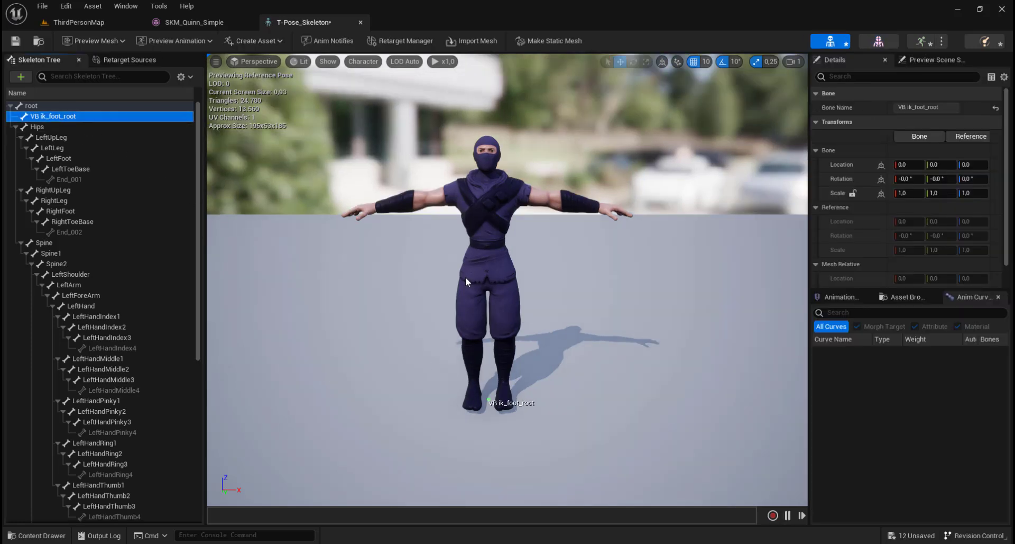
# Compare the positions of root and VB ik_foot_root at the ninja's feet in T-Pose_Skeleton, and save the skeleton
pyautogui.moveTo(466, 281); pyautogui.dragTo(468, 312, button='right')
pyautogui.press('w')
pyautogui.click(52, 105)
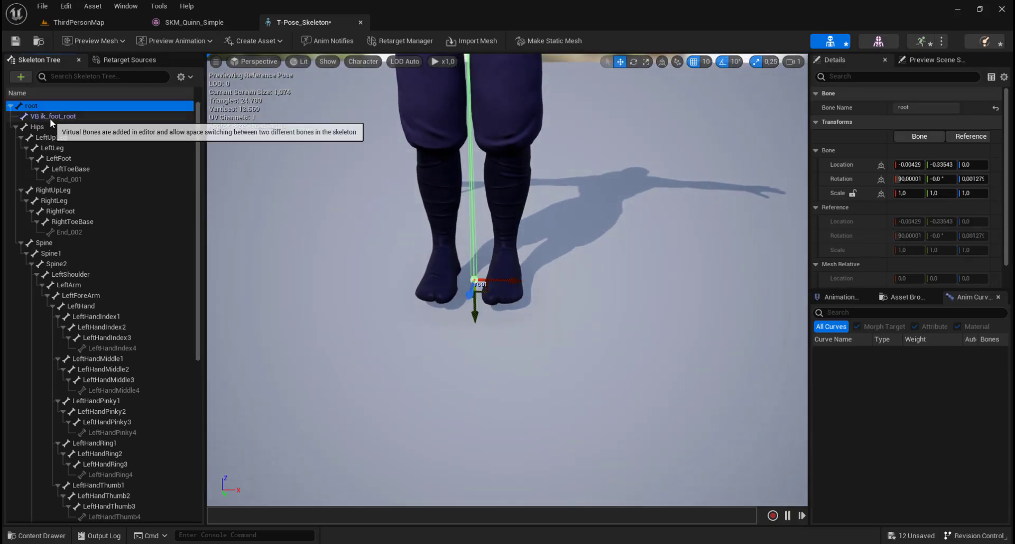
pyautogui.click(49, 117)
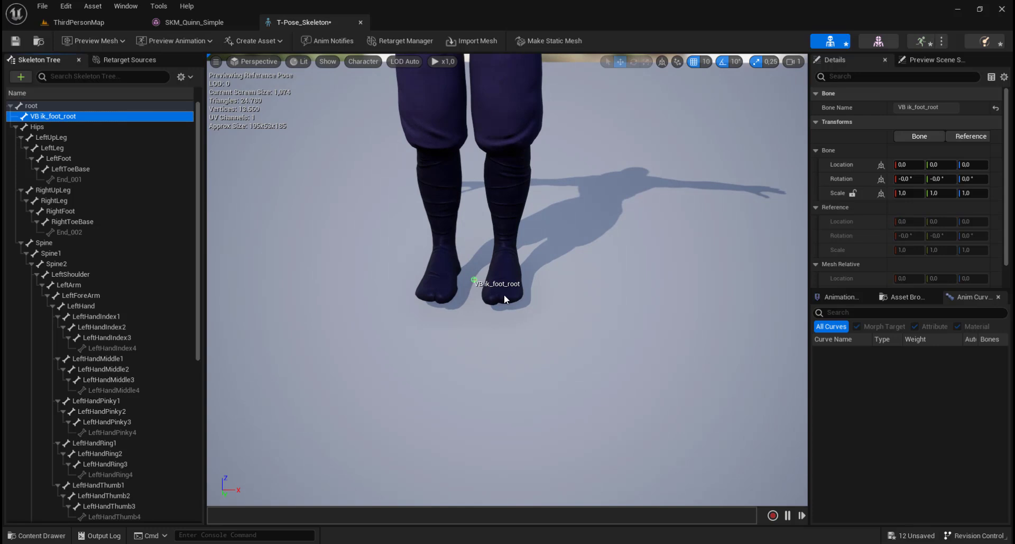
pyautogui.click(16, 42)
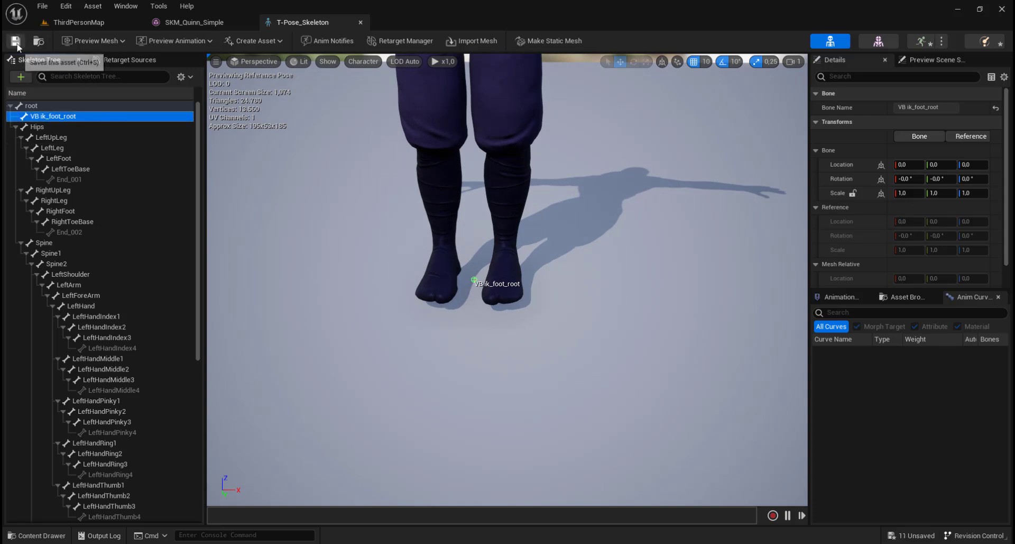
# Compare VB ik_foot_root and its bone actions between the T-Pose mesh editor and the T-Pose_Skeleton editor
pyautogui.click(878, 41)
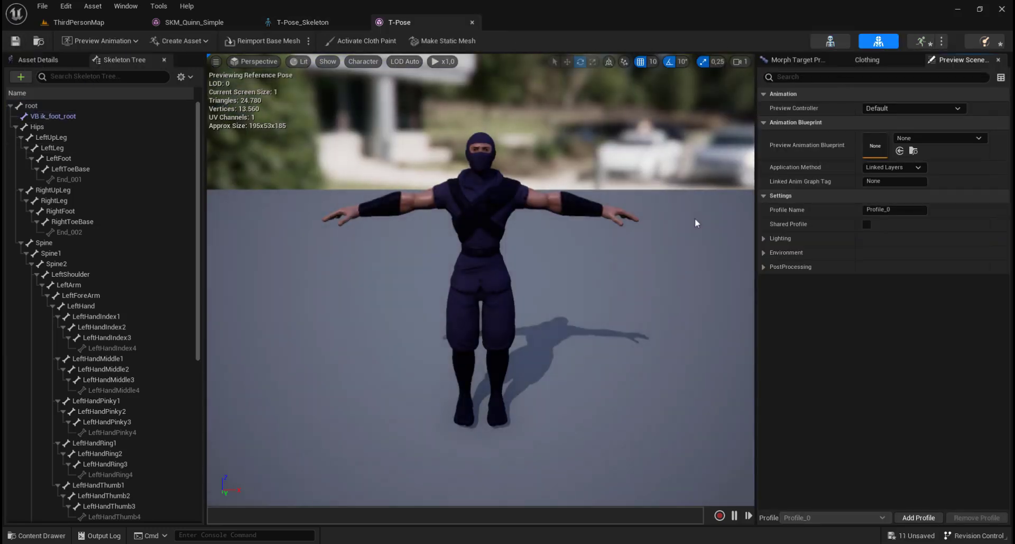
pyautogui.click(72, 117)
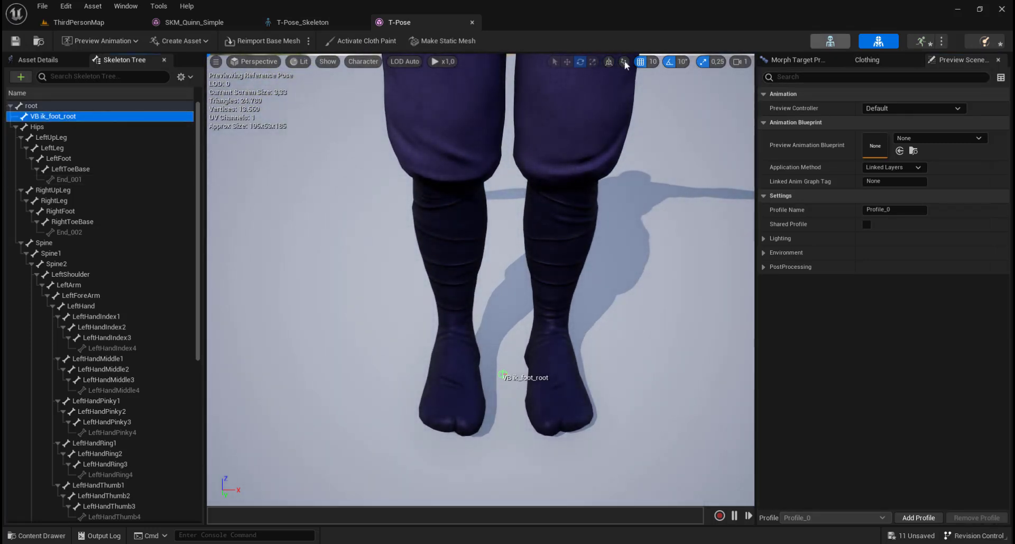
pyautogui.click(830, 42)
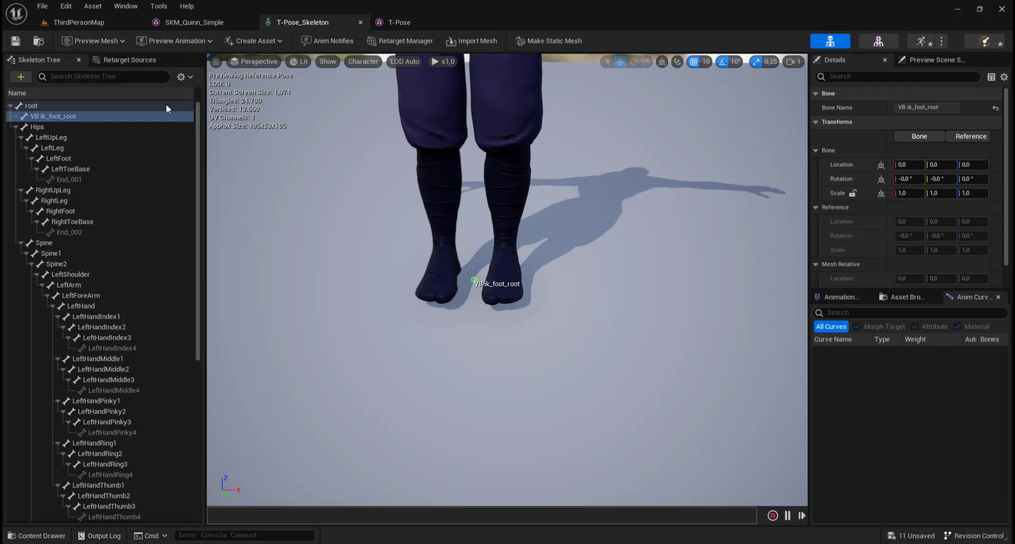
pyautogui.rightClick(56, 115)
pyautogui.click(285, 150)
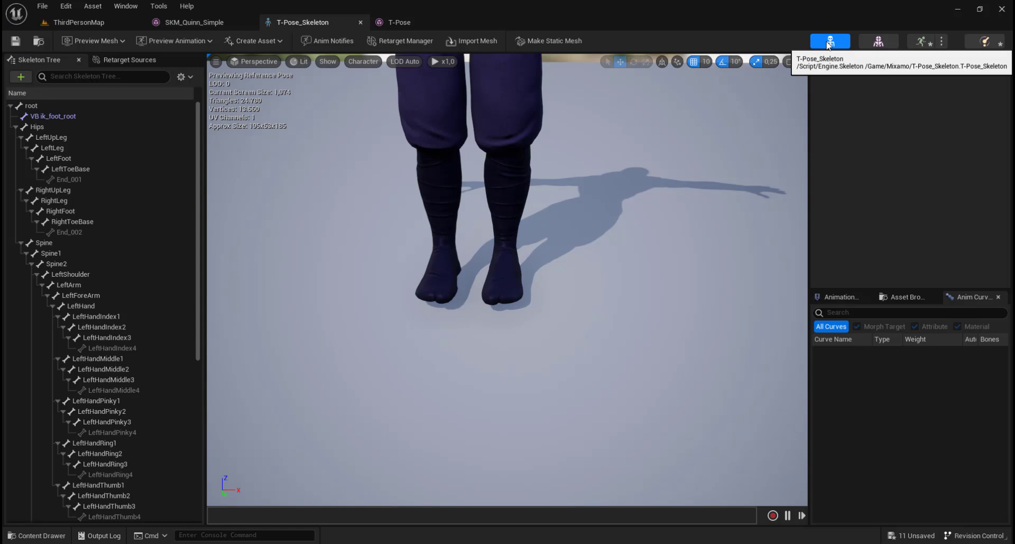
pyautogui.scroll(-5, 571, 158)
pyautogui.scroll(2, 550, 148)
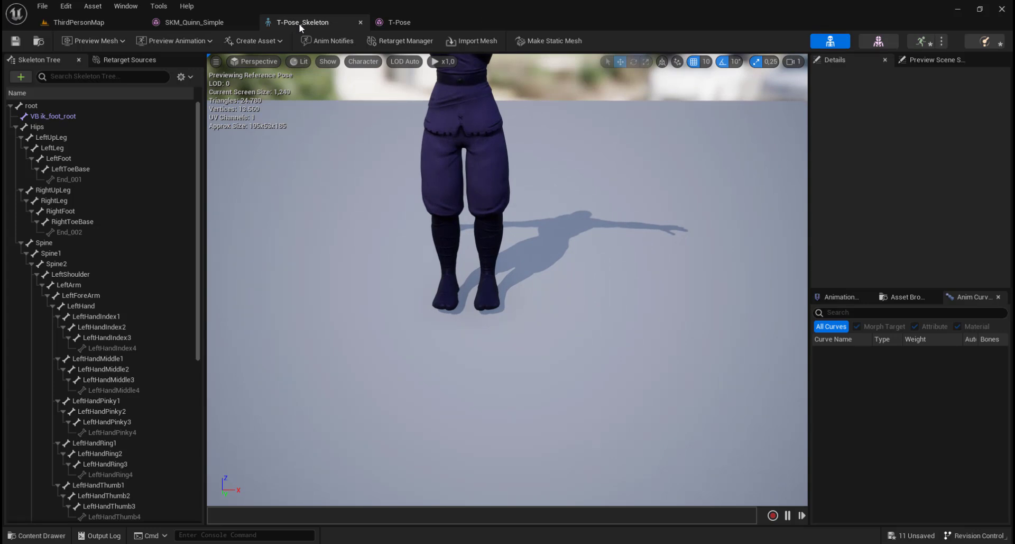
pyautogui.click(406, 23)
pyautogui.rightClick(67, 116)
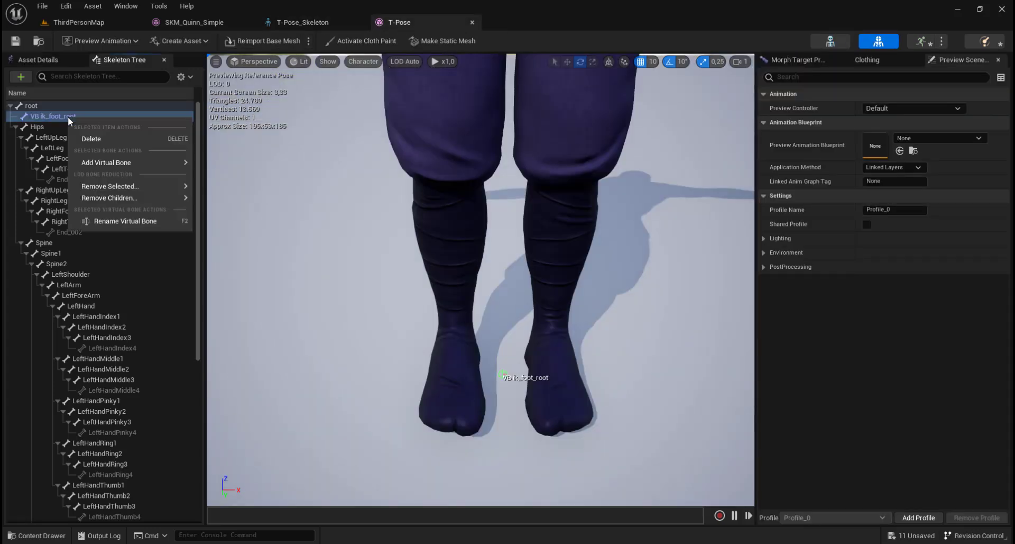
pyautogui.click(300, 23)
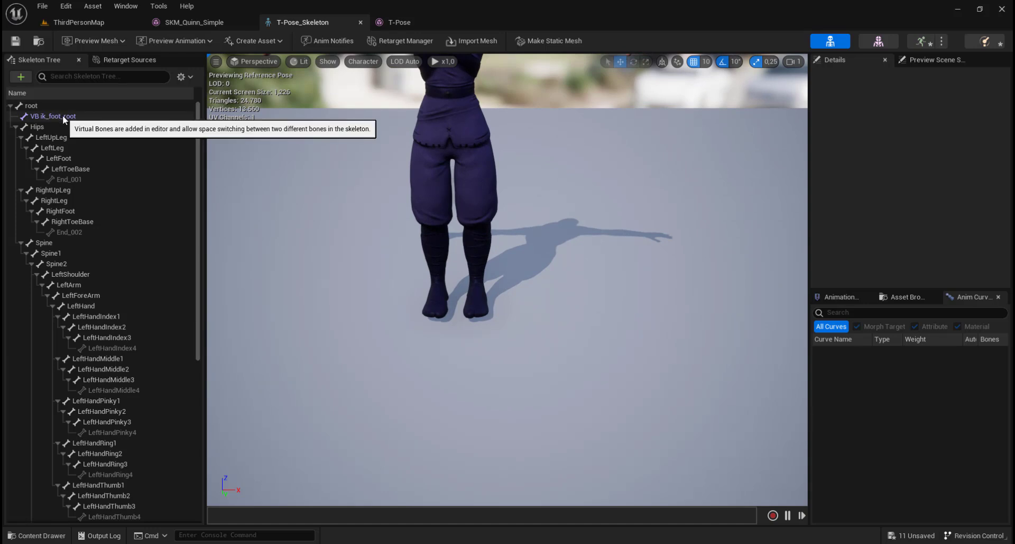
# Examine where ik_foot_l, ik_foot_r and ik_foot_root sit at the feet of SKM_Quinn_Simple
pyautogui.click(197, 21)
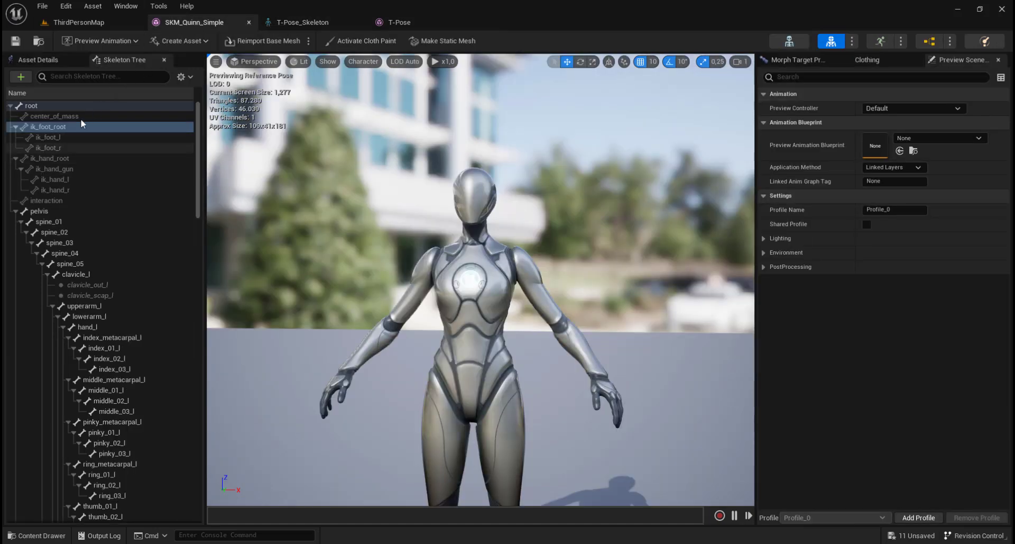
pyautogui.click(53, 137)
pyautogui.press('f')
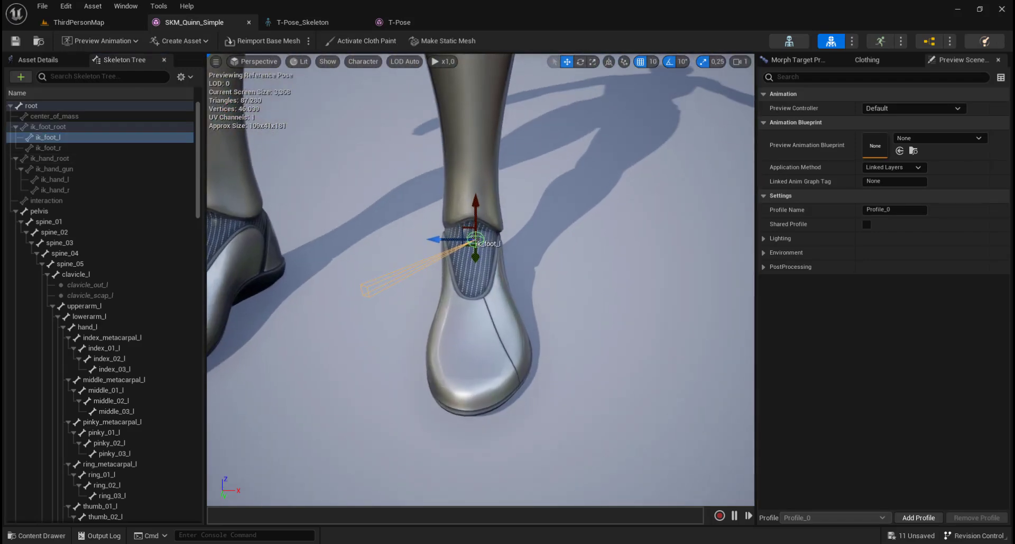
pyautogui.scroll(-4, 347, 242)
pyautogui.scroll(5, 349, 235)
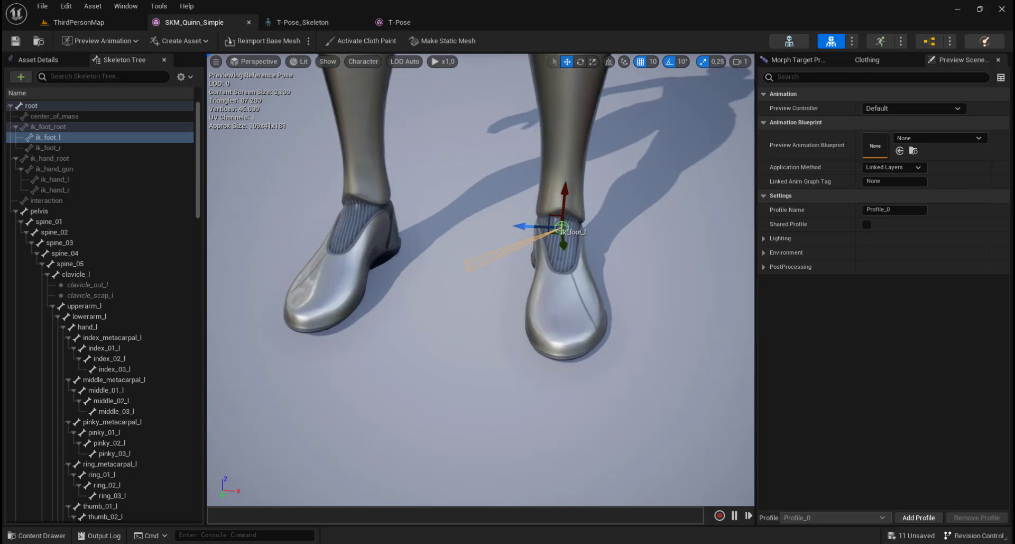
pyautogui.click(48, 148)
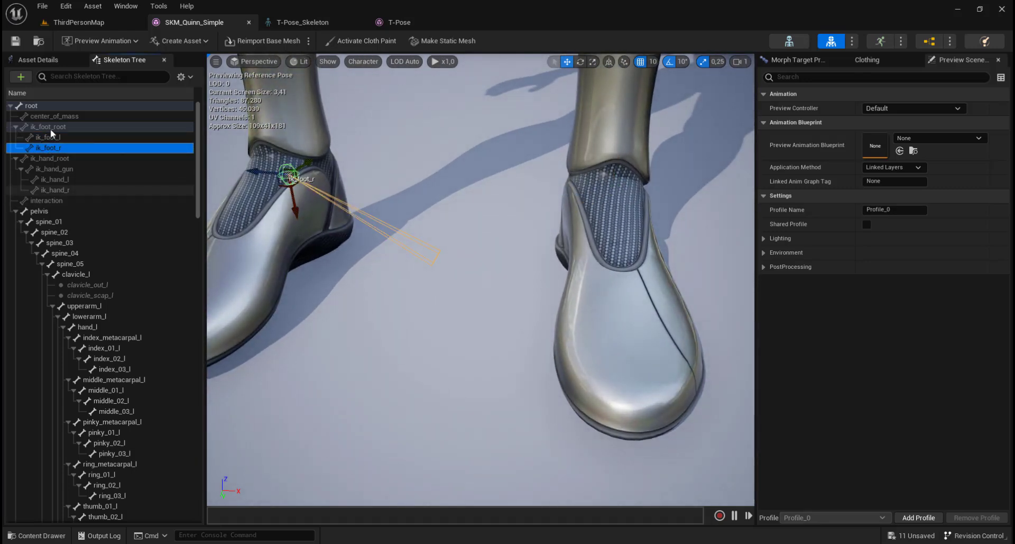
pyautogui.click(50, 128)
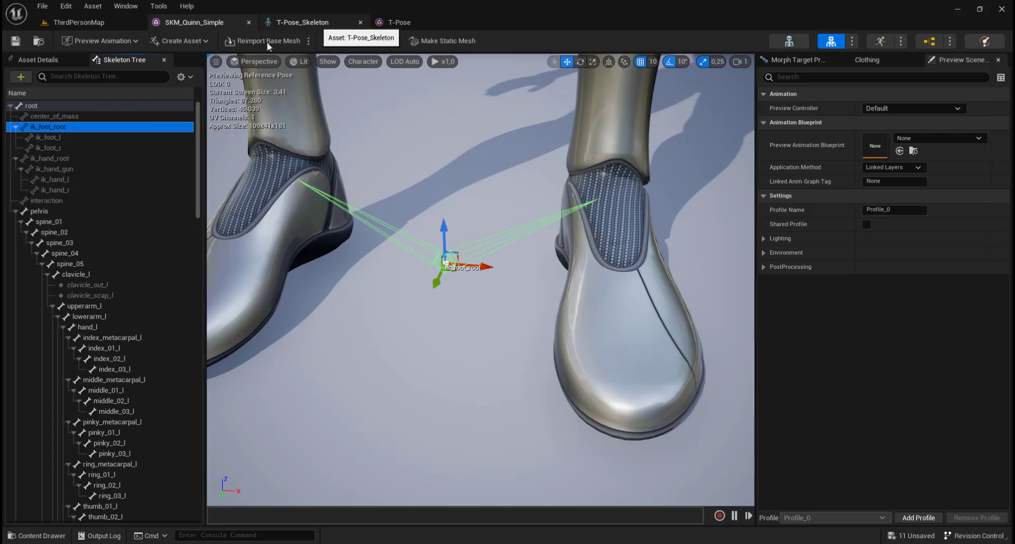
# In T-Pose_Skeleton, add a virtual bone to VB ik_foot_root with LeftFoot as its target bone
pyautogui.click(312, 23)
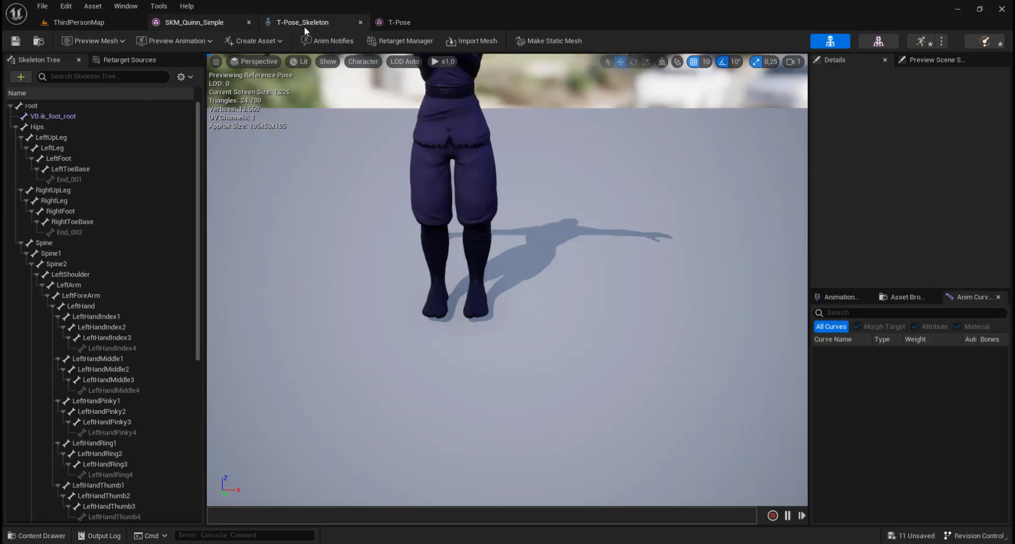
pyautogui.rightClick(56, 116)
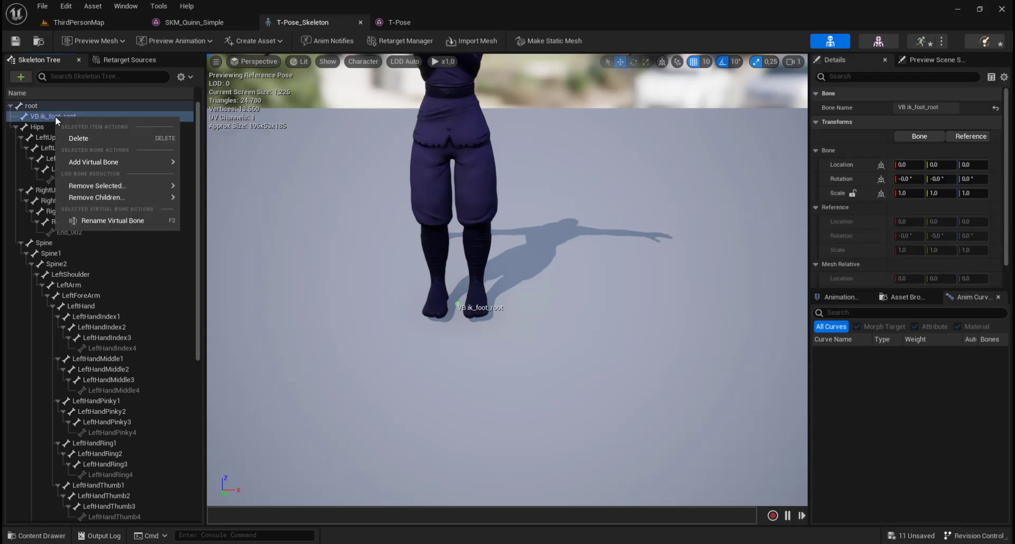
pyautogui.moveTo(112, 162)
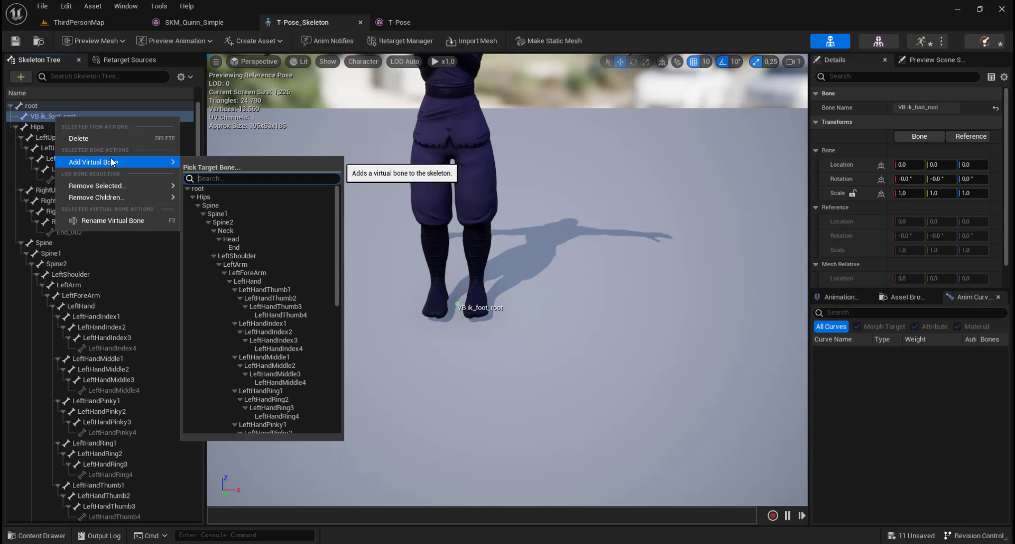
pyautogui.write('foot')
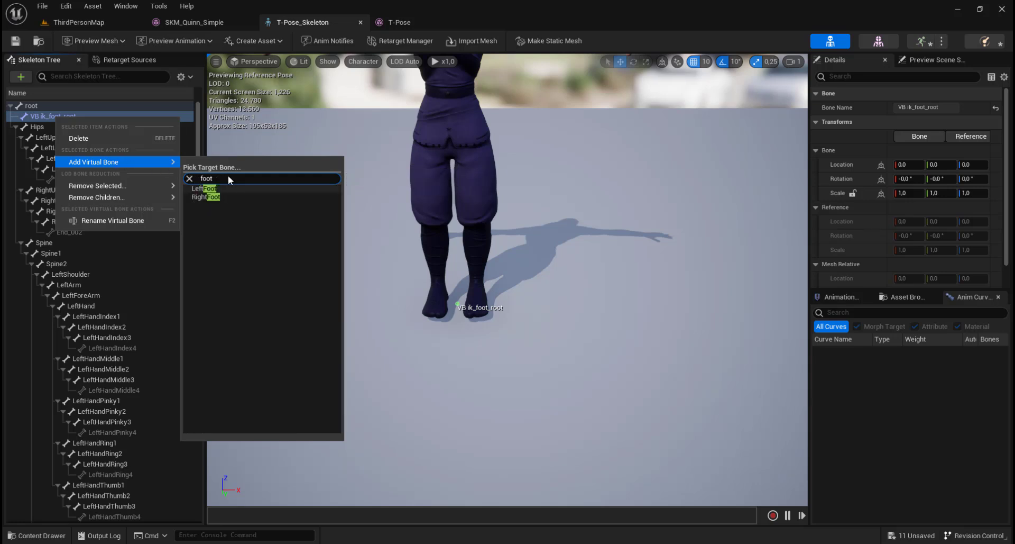
pyautogui.click(210, 189)
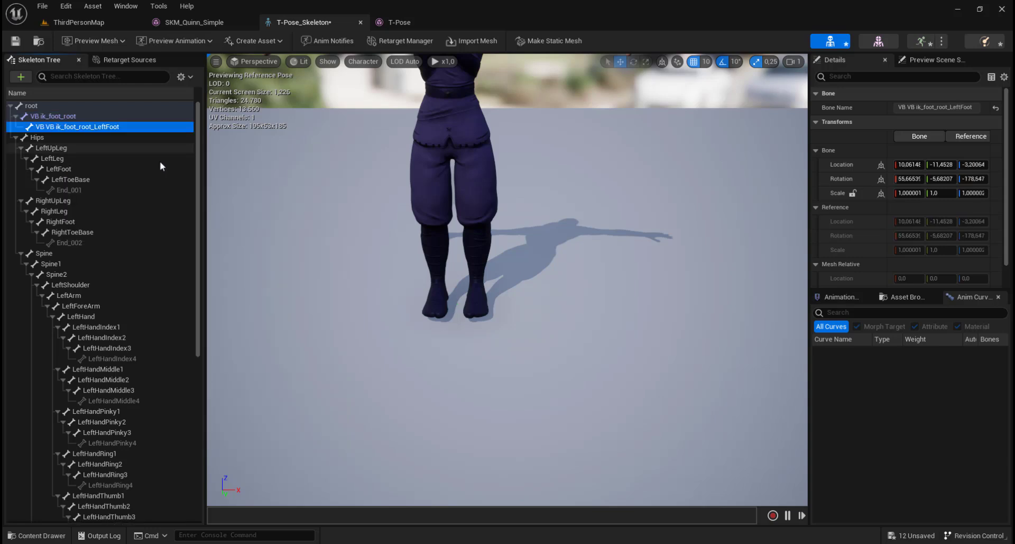
# Rename the new LeftFoot virtual bone as VB ik_foot_l
pyautogui.doubleClick(94, 125)
pyautogui.click(110, 126)
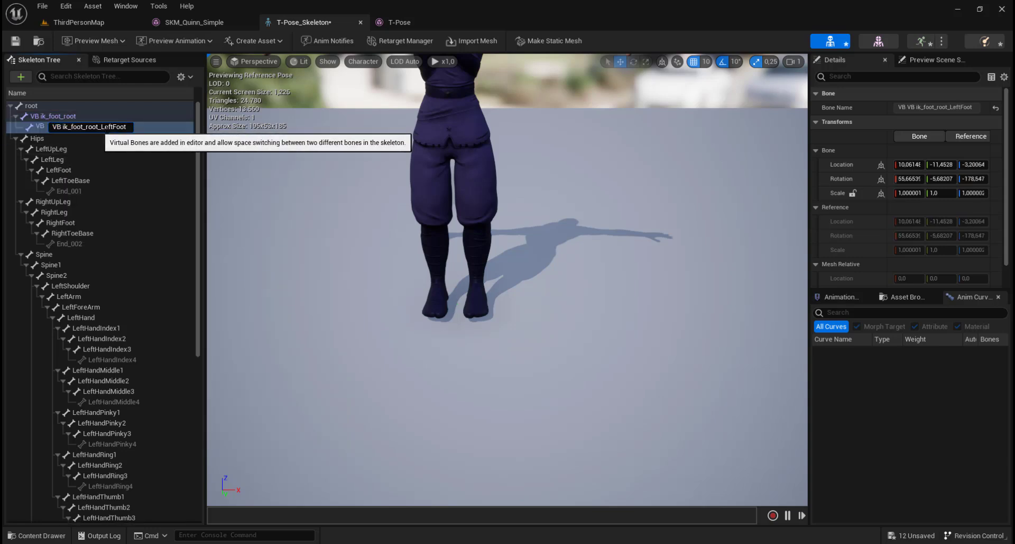
pyautogui.moveTo(86, 128); pyautogui.dragTo(145, 128)
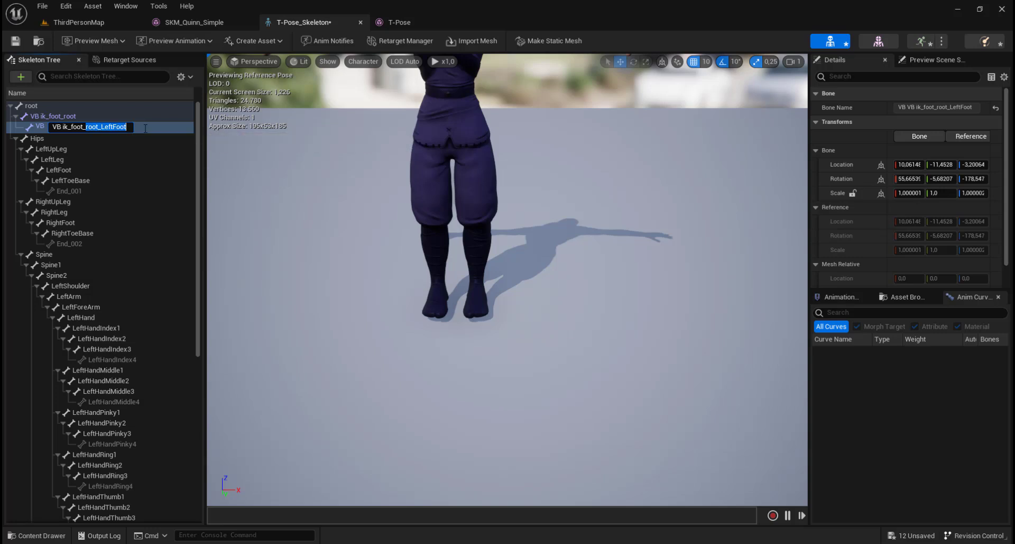
pyautogui.write('l')
pyautogui.press('Return')
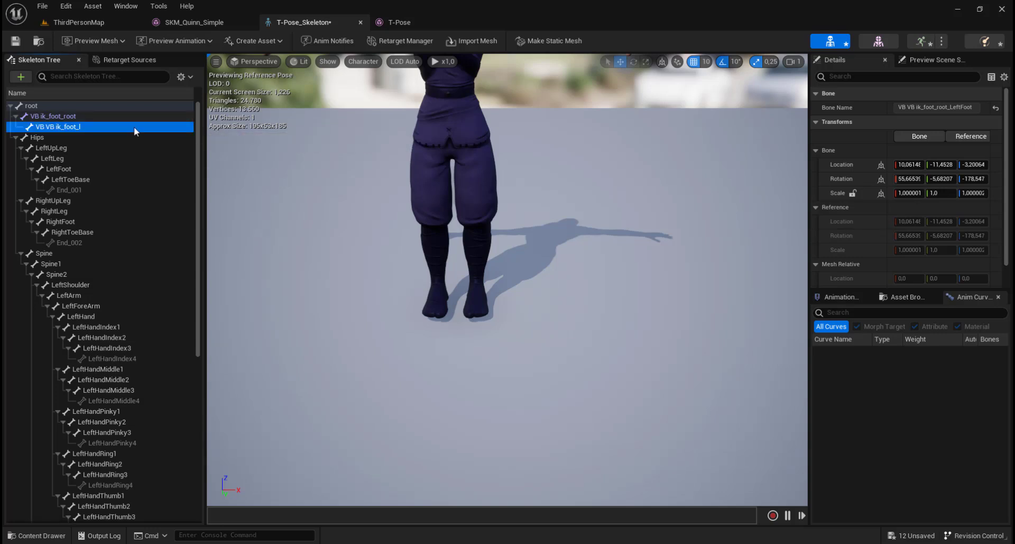
# Add a virtual bone to VB ik_foot_root targeting RightFoot and name it VB ik_foot_r
pyautogui.click(53, 117)
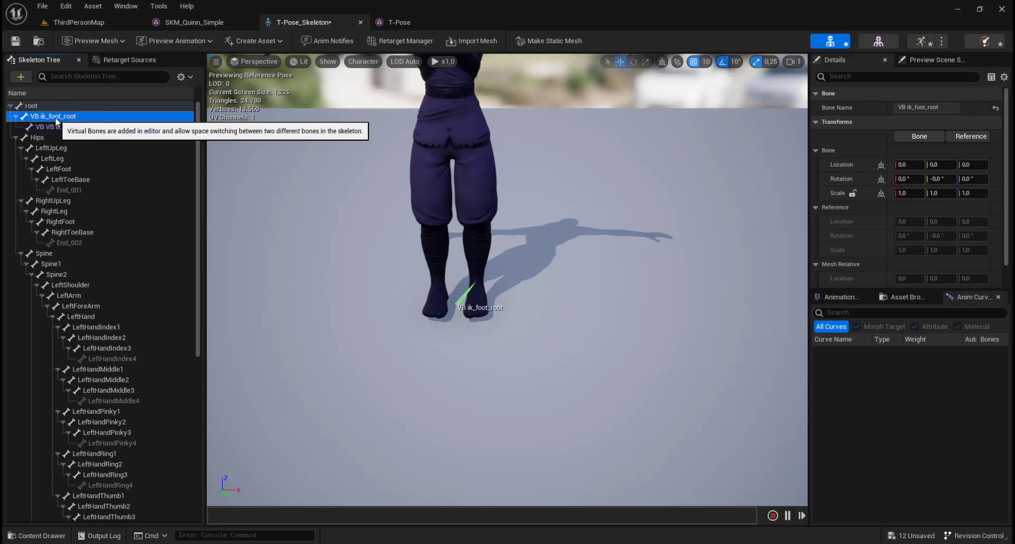
pyautogui.rightClick(55, 118)
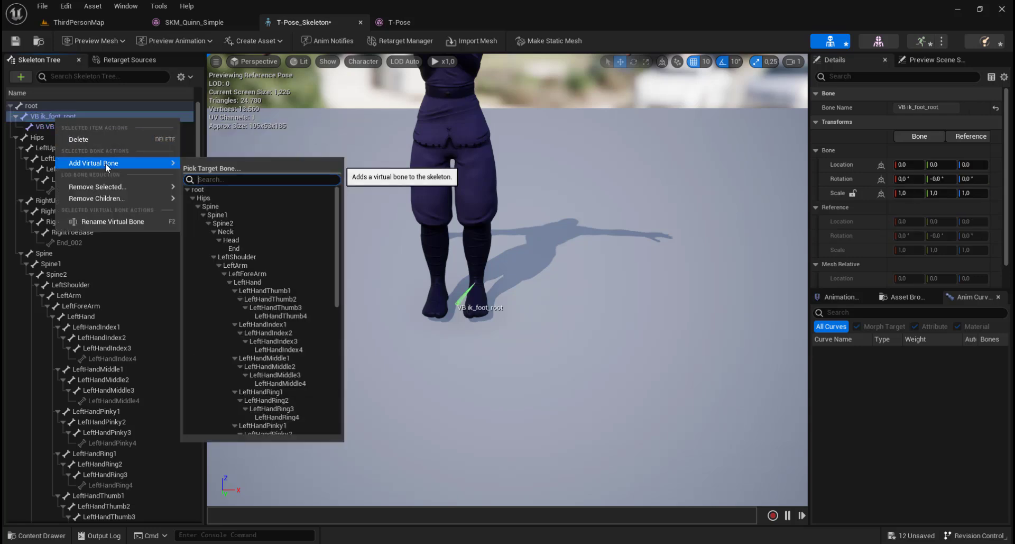
pyautogui.moveTo(173, 191)
pyautogui.write('foot')
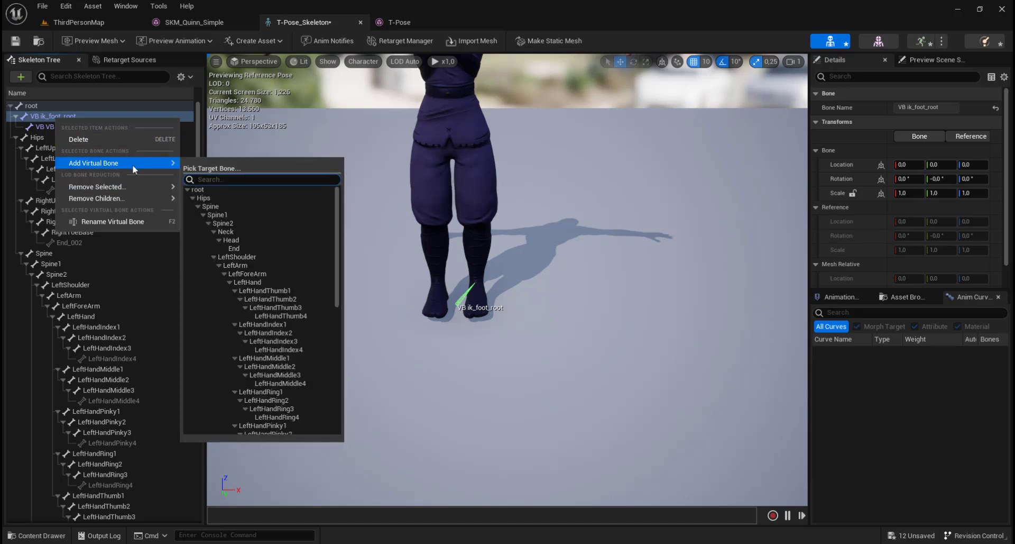
pyautogui.write('foot')
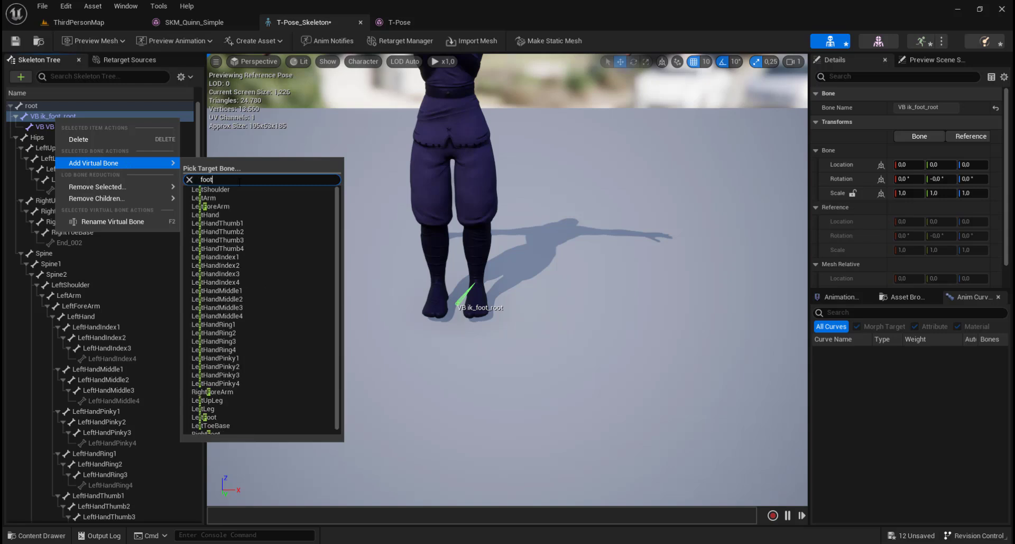
pyautogui.click(212, 198)
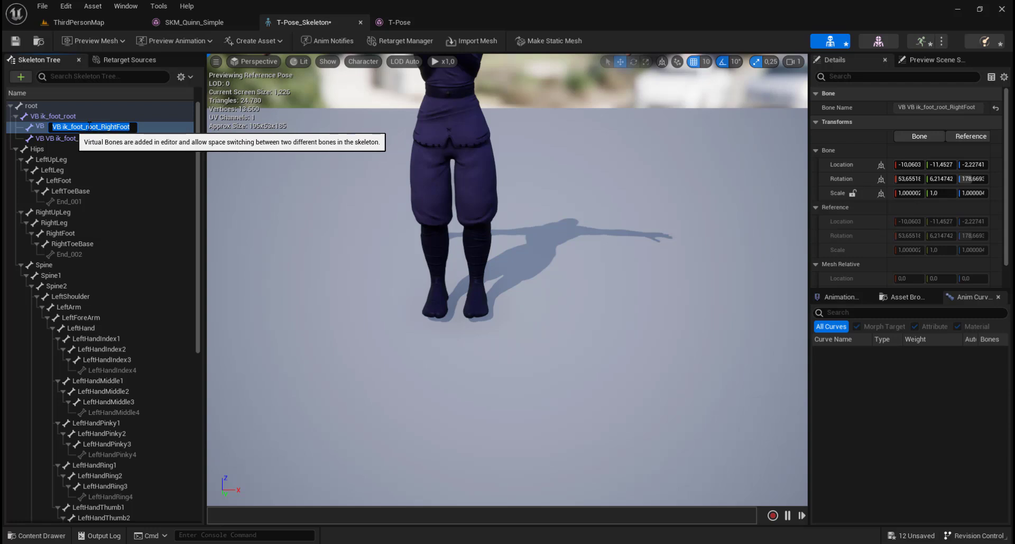
pyautogui.write('VB ik_foot_r')
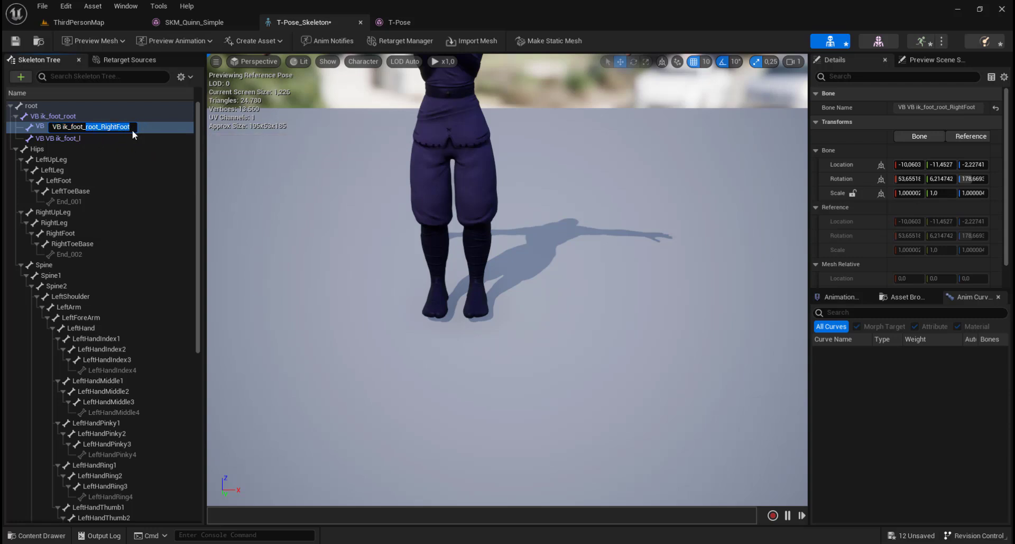
pyautogui.press('Return')
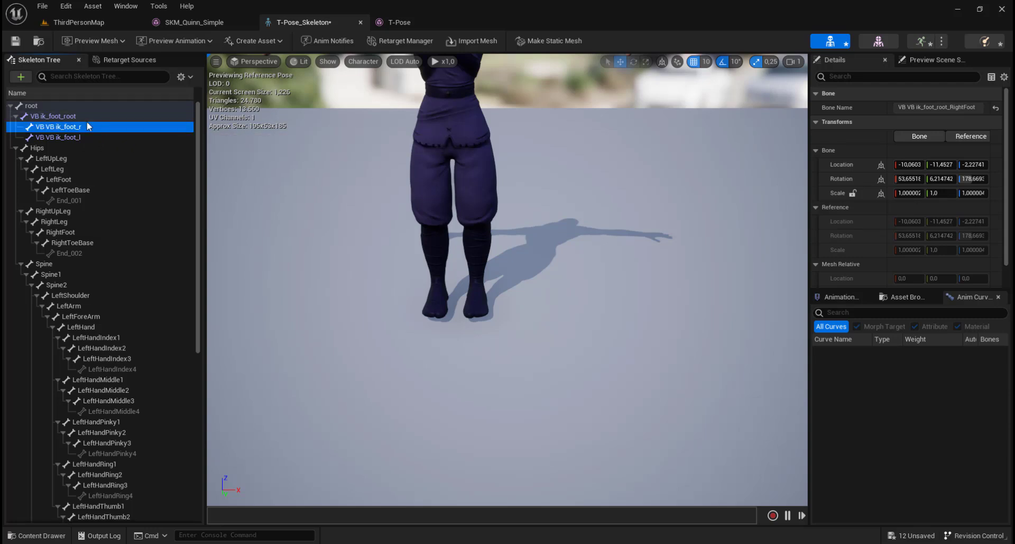
# Check the links from VB ik_foot_root to both of the ninja's feet and save the skeleton
pyautogui.click(65, 117)
pyautogui.scroll(2, 453, 223)
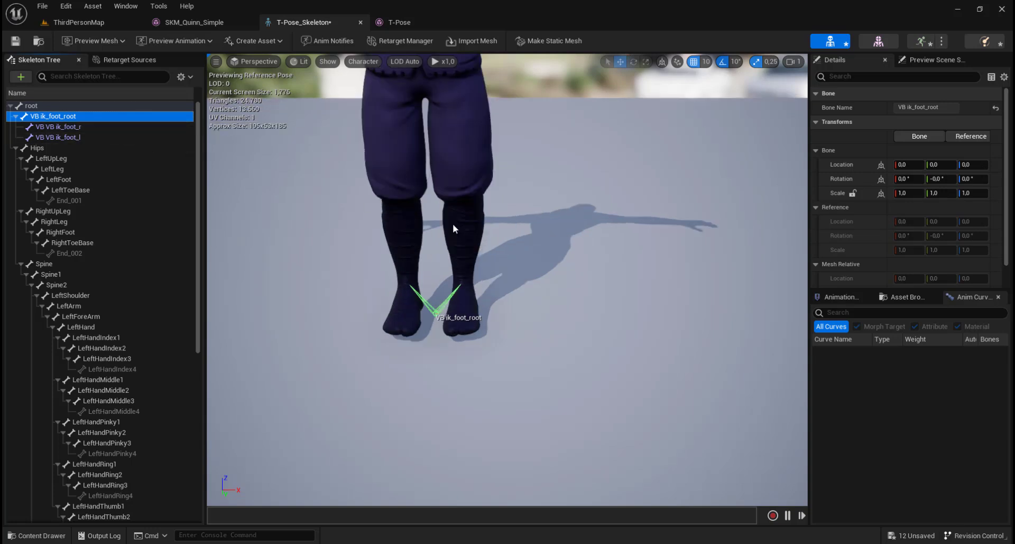
pyautogui.click(15, 40)
# Examine where the left, right and root virtual IK foot bones sit at the ninja's feet, and save the skeleton again
pyautogui.click(72, 127)
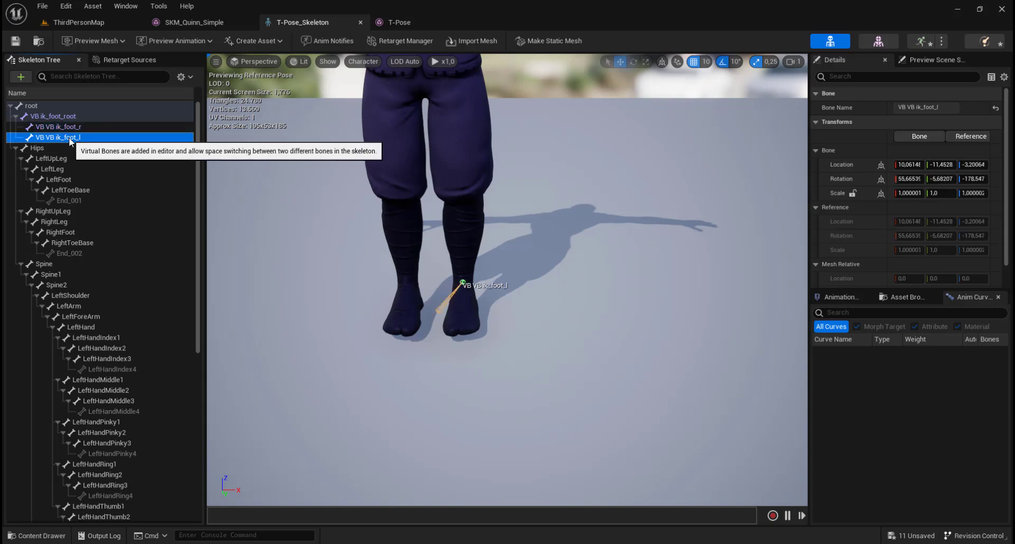
pyautogui.click(65, 119)
pyautogui.moveTo(555, 400); pyautogui.dragTo(556, 344)
pyautogui.moveTo(556, 344)
pyautogui.mouseDown(button='right')
pyautogui.moveTo(671, 350)
pyautogui.moveTo(555, 336)
pyautogui.mouseUp(button='right')
pyautogui.moveTo(555, 400)
pyautogui.mouseDown(button='right')
pyautogui.moveTo(535, 386)
pyautogui.moveTo(555, 400)
pyautogui.moveTo(560, 371)
pyautogui.moveTo(560, 392)
pyautogui.mouseUp(button='right')
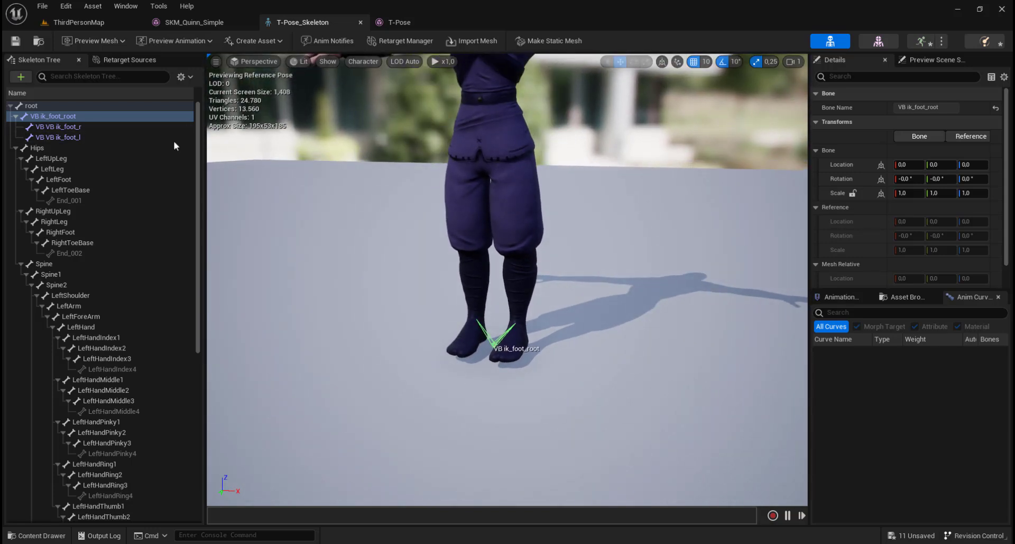
pyautogui.click(16, 41)
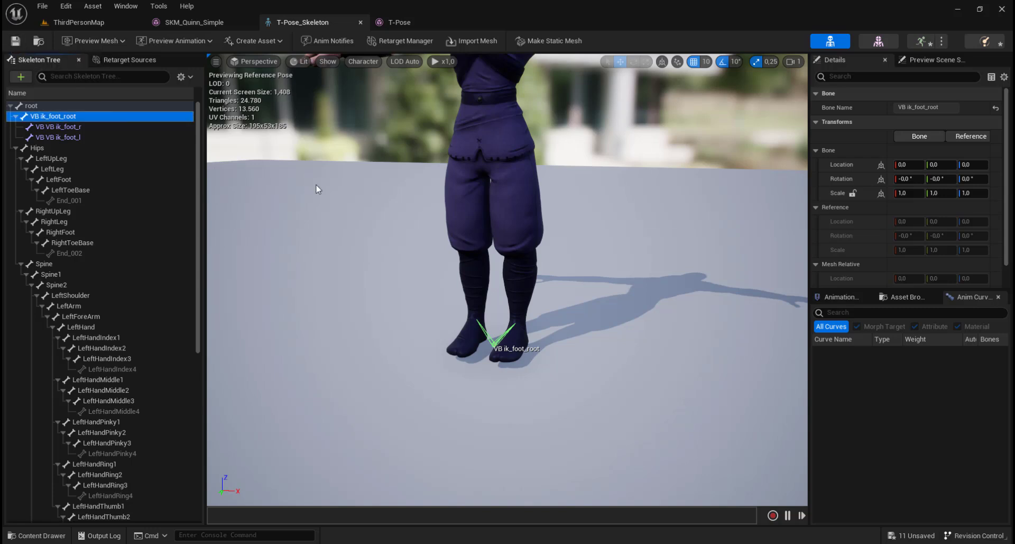
# Back in ThirdPersonMap, create a folder named Textures inside the Mixamo content folder
pyautogui.click(78, 22)
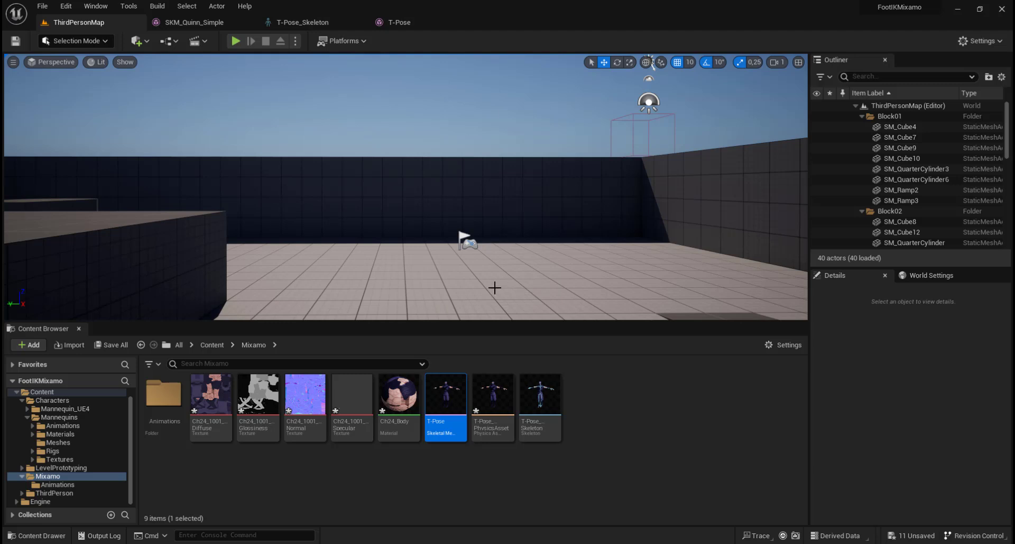
pyautogui.rightClick(600, 400)
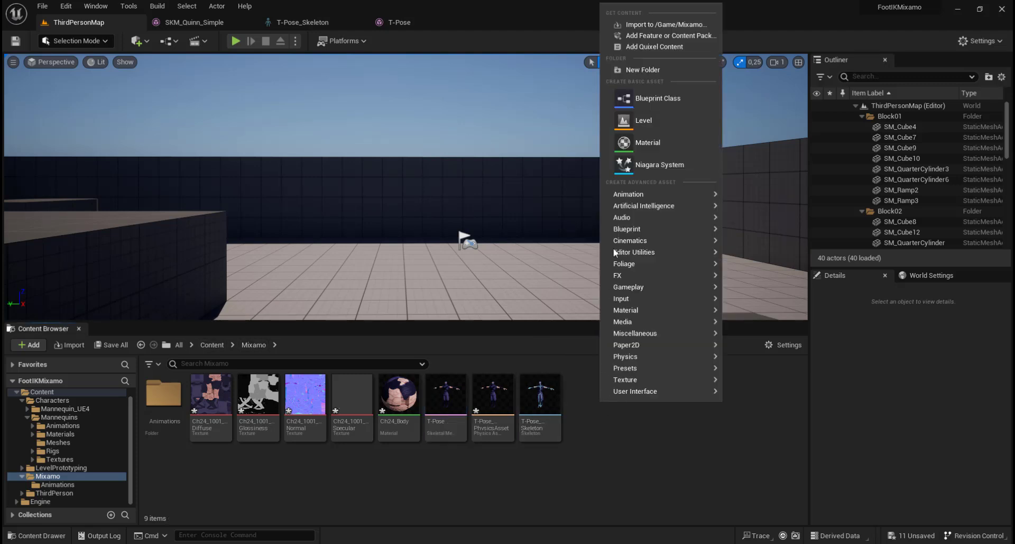
pyautogui.click(629, 70)
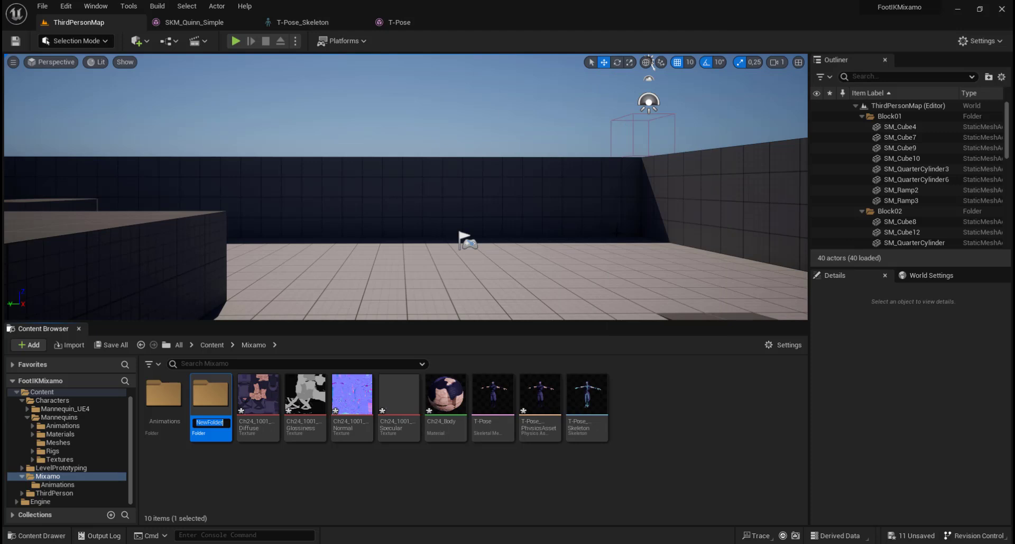
pyautogui.write('Textures')
pyautogui.press('Return')
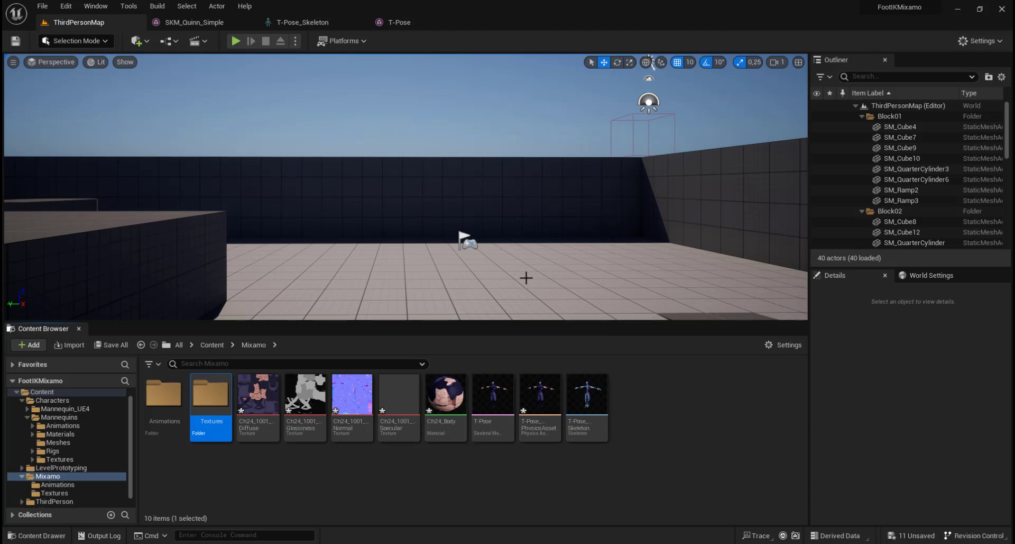
# Move the four Ch24_1001 textures (Diffuse, Glossiness, Normal and Specular) into the Textures folder
pyautogui.click(268, 403)
pyautogui.keyDown('shift'); pyautogui.click(398, 402); pyautogui.keyUp('shift')
pyautogui.moveTo(361, 401); pyautogui.dragTo(215, 403)
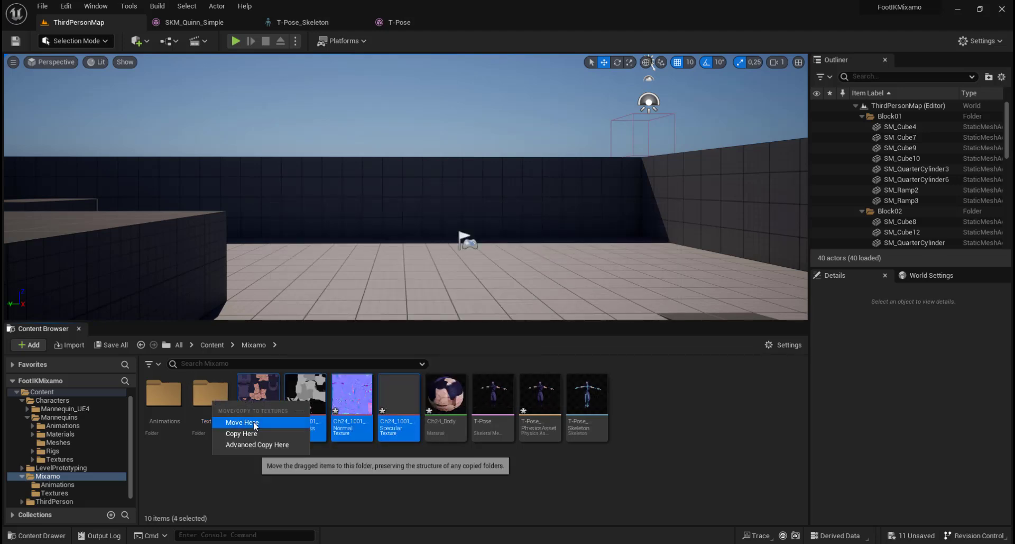
pyautogui.click(253, 421)
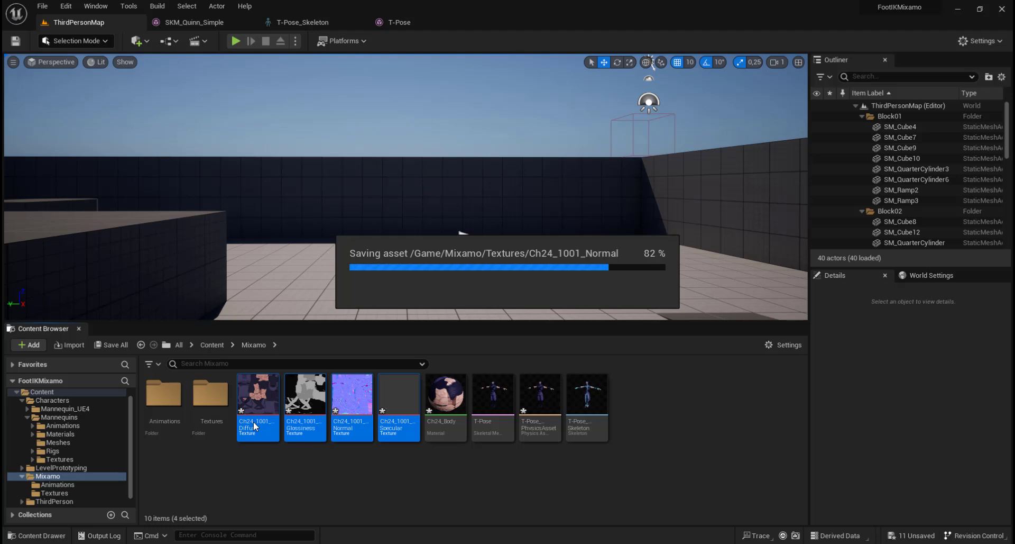
# Create another folder named Materials inside the Mixamo content folder
pyautogui.rightClick(461, 392)
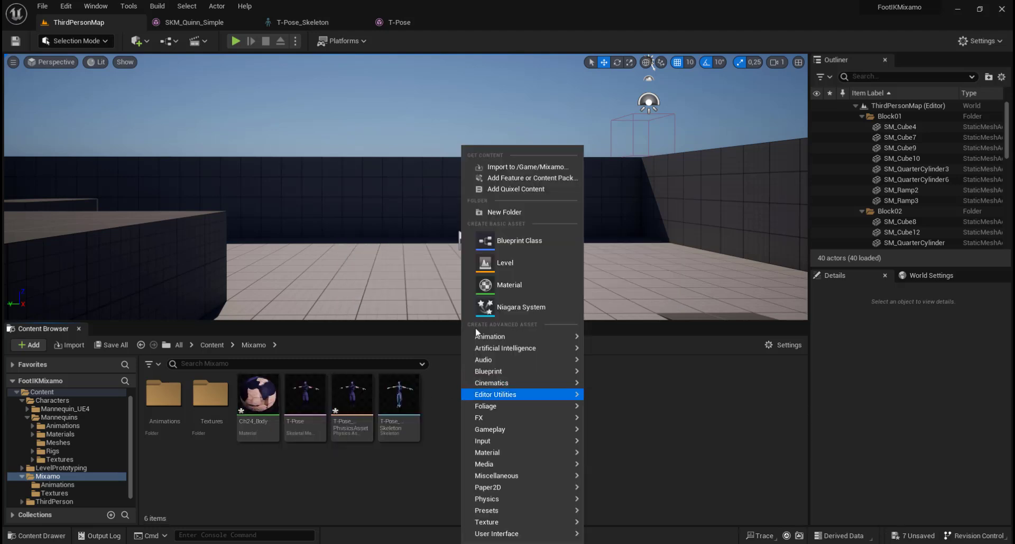
pyautogui.click(504, 211)
pyautogui.write('Materials')
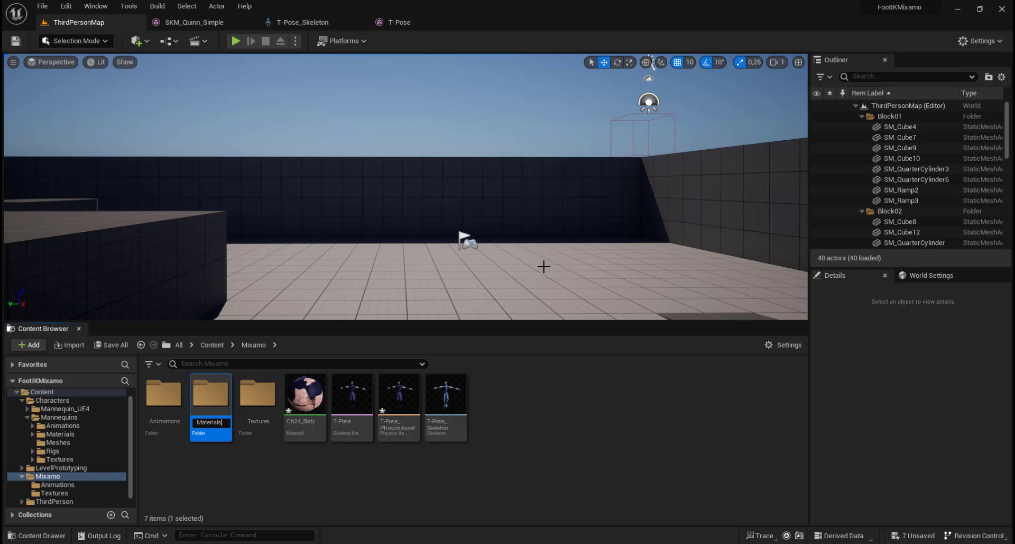
# Name the new folder in Mixamo Materials and move the Ch24_Body material into it
pyautogui.press('Return')
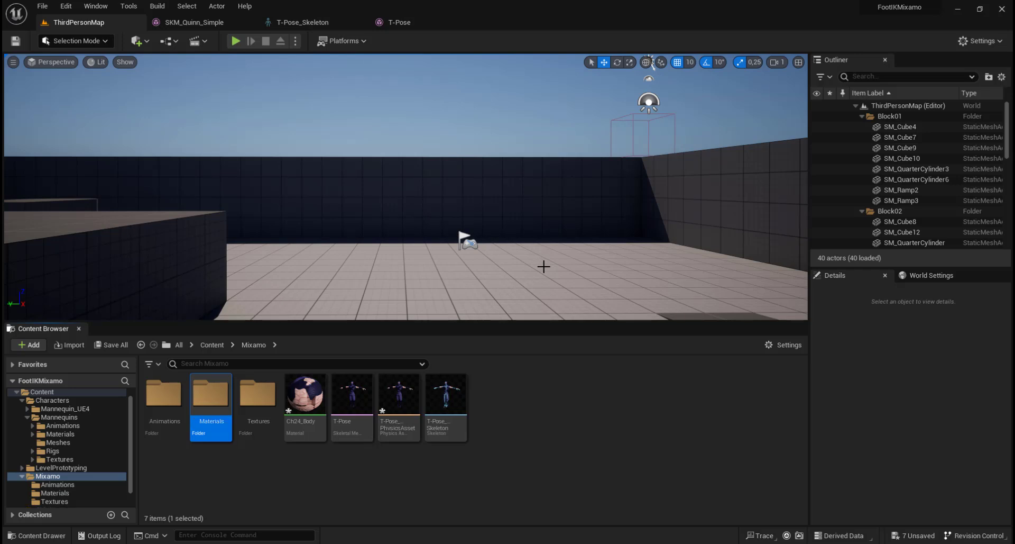
pyautogui.click(305, 403)
pyautogui.moveTo(306, 403); pyautogui.dragTo(211, 408)
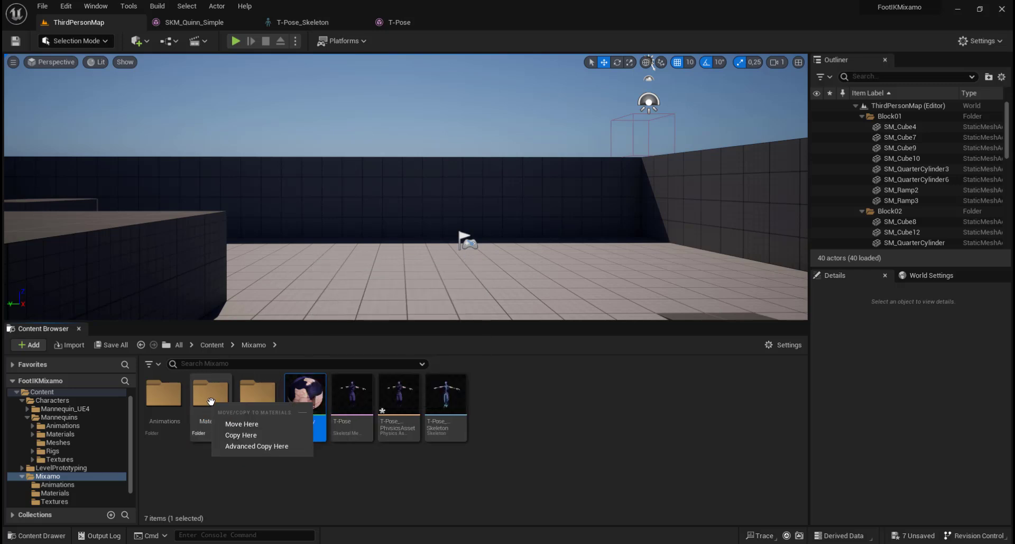
pyautogui.click(270, 424)
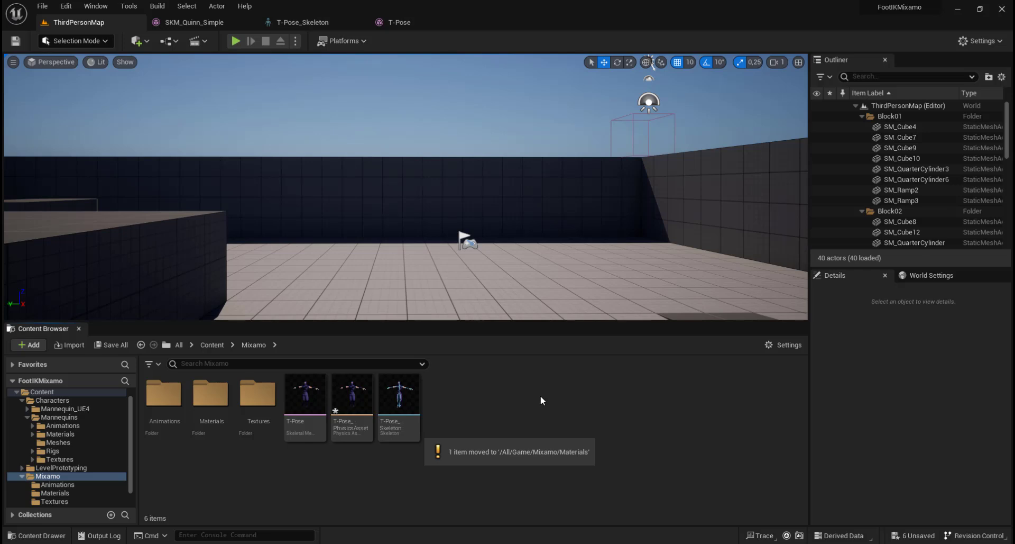
# Create a new folder named Blueprints inside the Mixamo folder
pyautogui.rightClick(474, 393)
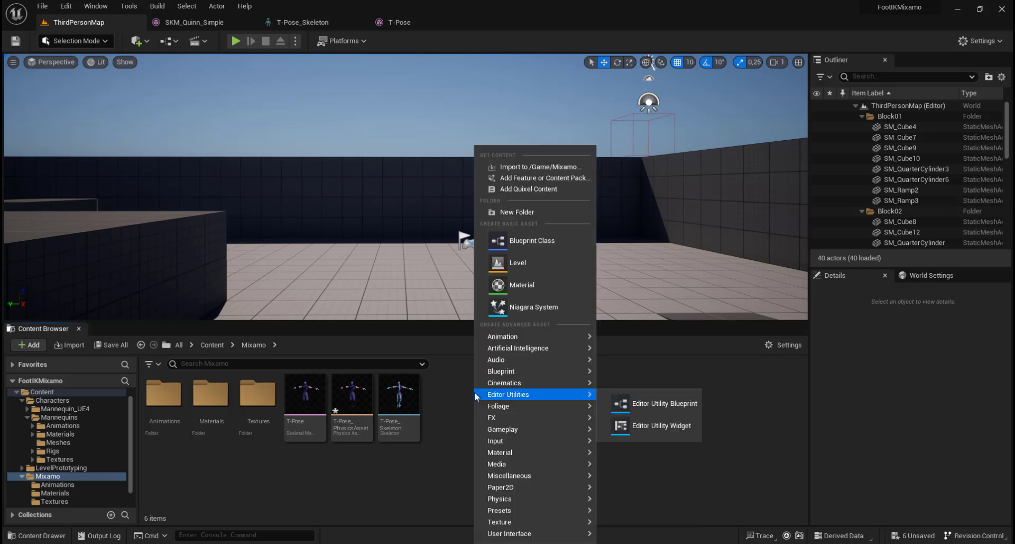
pyautogui.click(537, 212)
pyautogui.write('B')
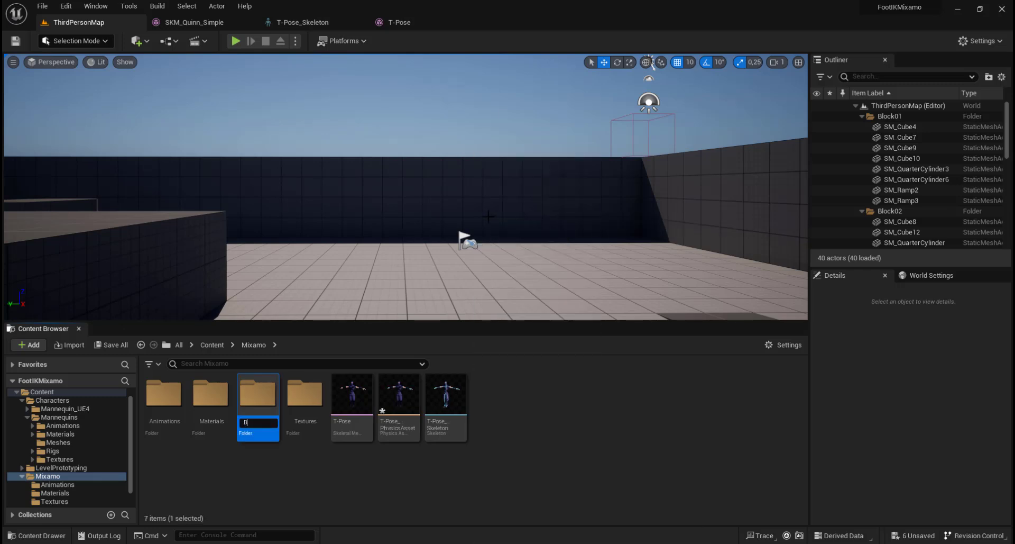
pyautogui.write('lueprints')
pyautogui.press('Return')
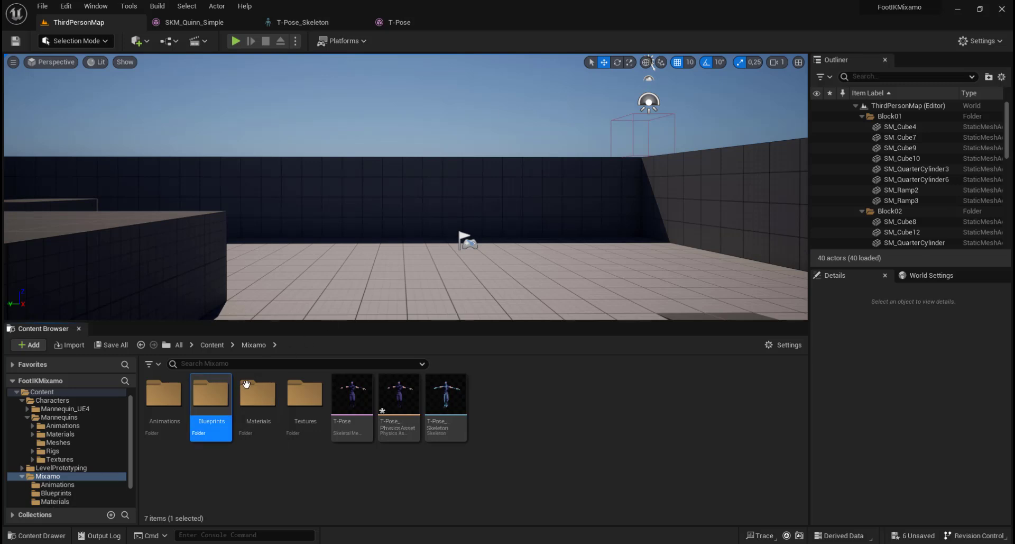
# Create an Animation Blueprint for T-Pose_Skeleton in the Blueprints folder and name it ABP_Ninja
pyautogui.doubleClick(218, 404)
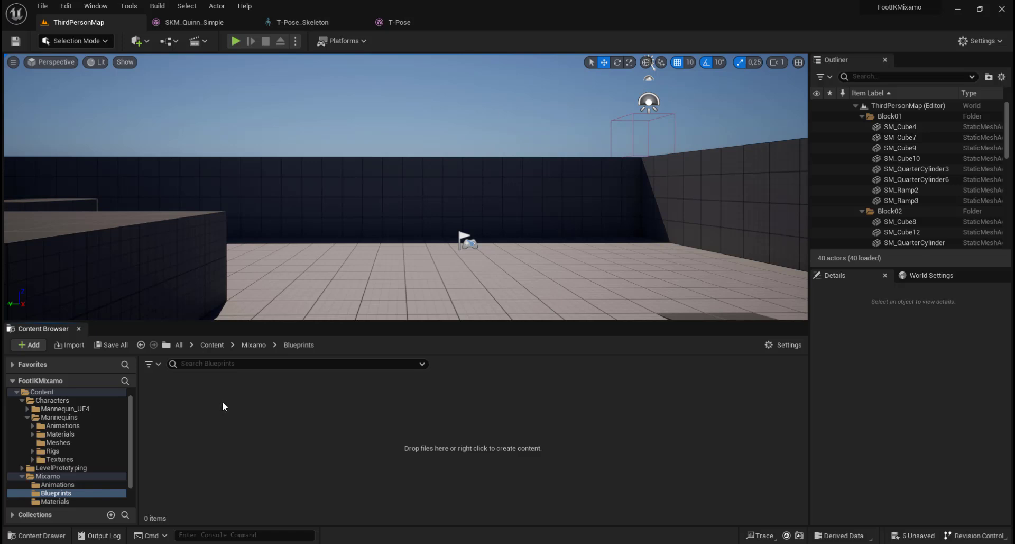
pyautogui.rightClick(222, 401)
pyautogui.moveTo(273, 193)
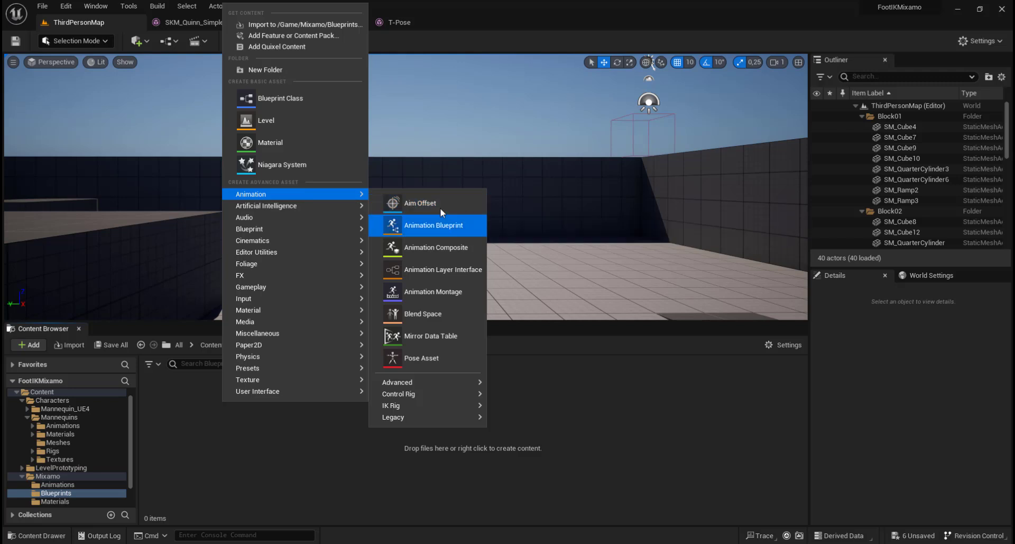
pyautogui.click(435, 224)
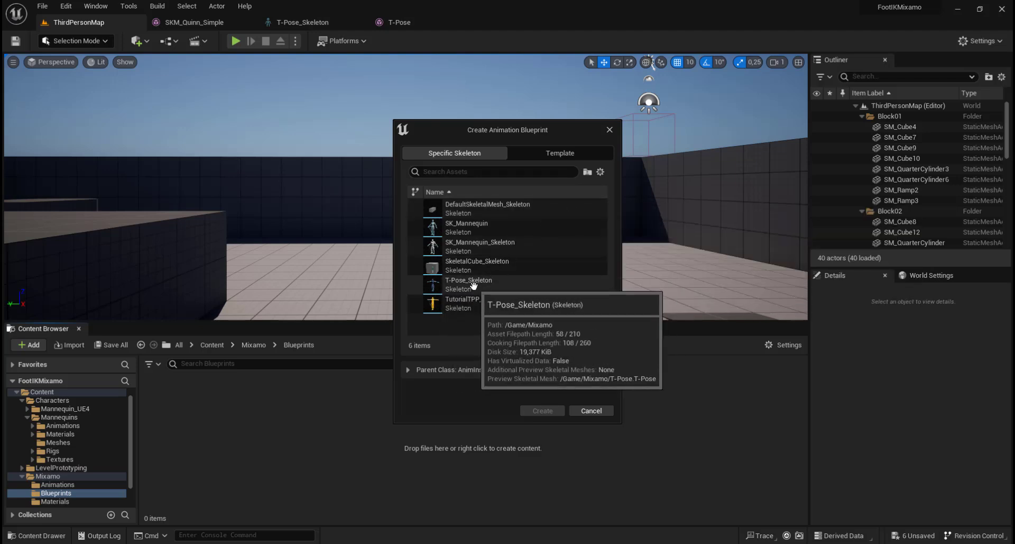
pyautogui.click(517, 284)
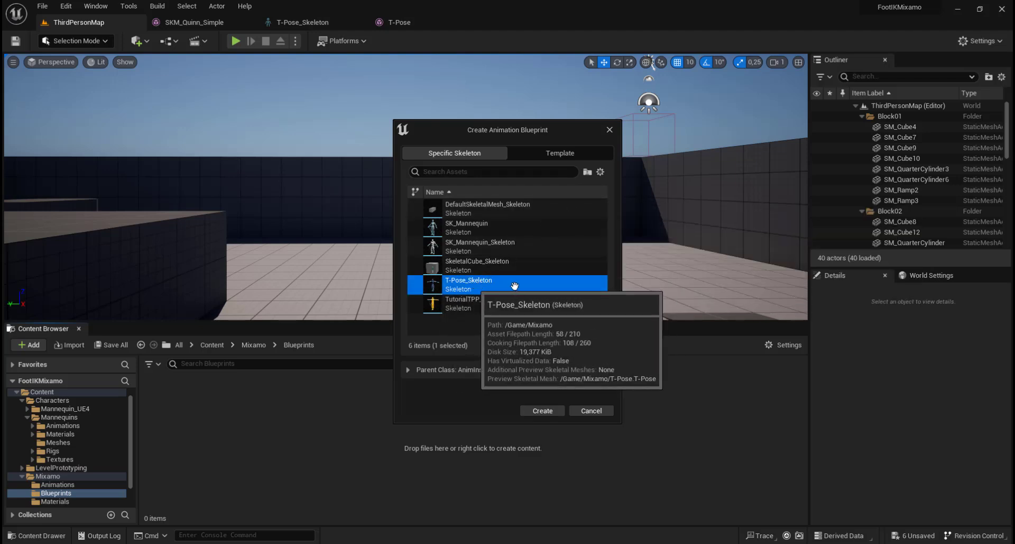
pyautogui.click(543, 411)
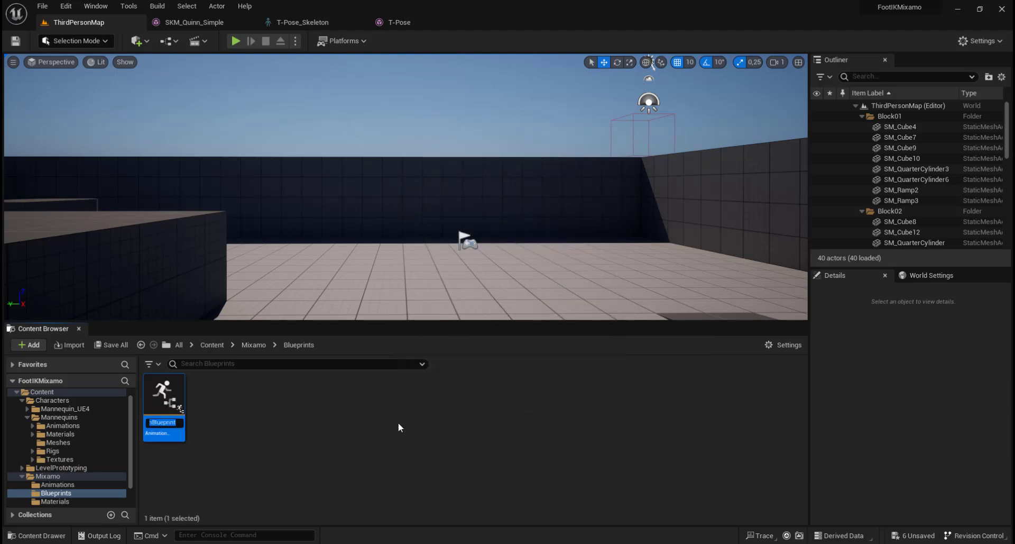
pyautogui.write('ABP_Ninja')
pyautogui.press('Return')
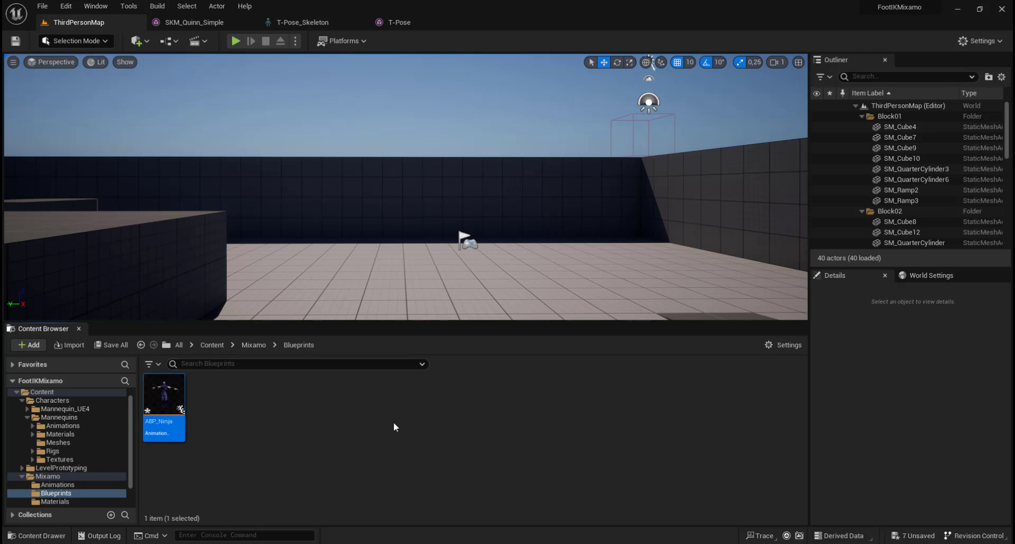
# Open ABP_Ninja, switch to its Event Graph and widen the graph area
pyautogui.doubleClick(165, 400)
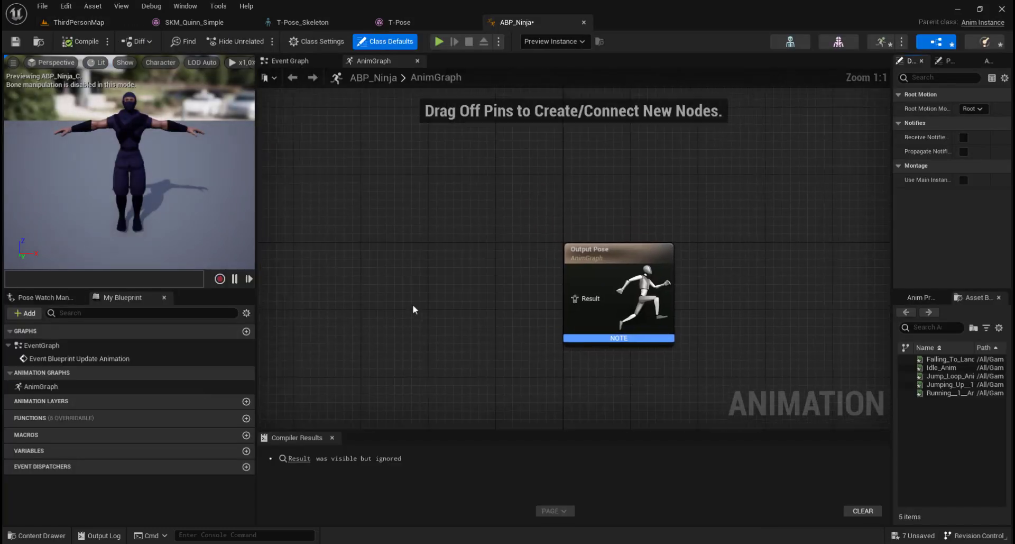
pyautogui.moveTo(485, 277); pyautogui.dragTo(555, 255, button='right')
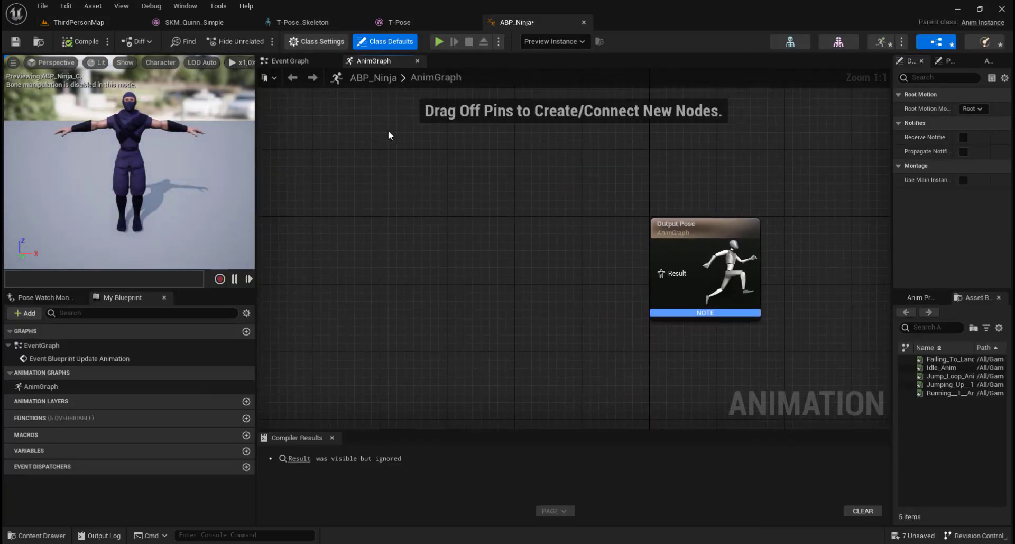
pyautogui.click(290, 60)
pyautogui.moveTo(259, 171); pyautogui.dragTo(95, 175)
pyautogui.moveTo(525, 344); pyautogui.dragTo(535, 300, button='right')
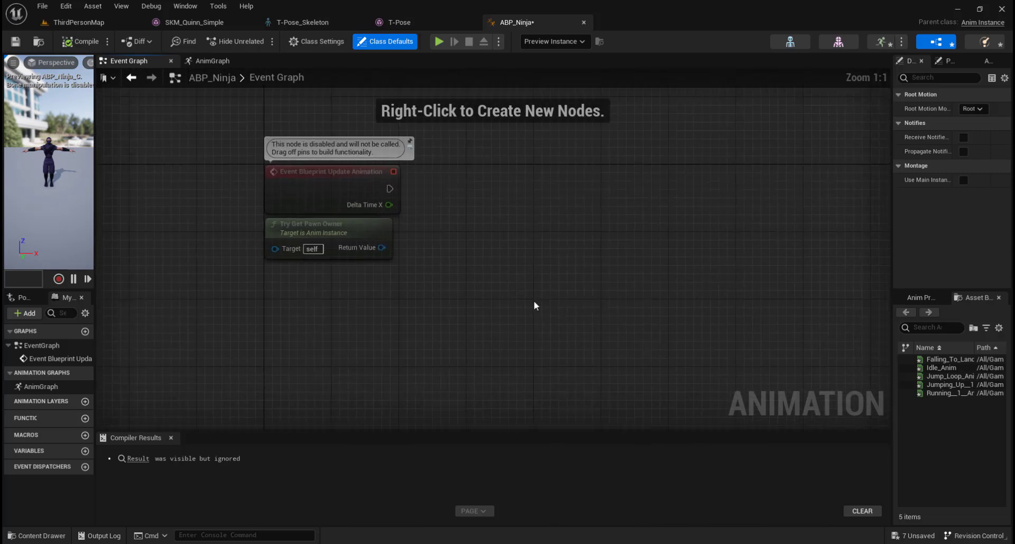
pyautogui.moveTo(459, 231); pyautogui.dragTo(503, 320, button='right')
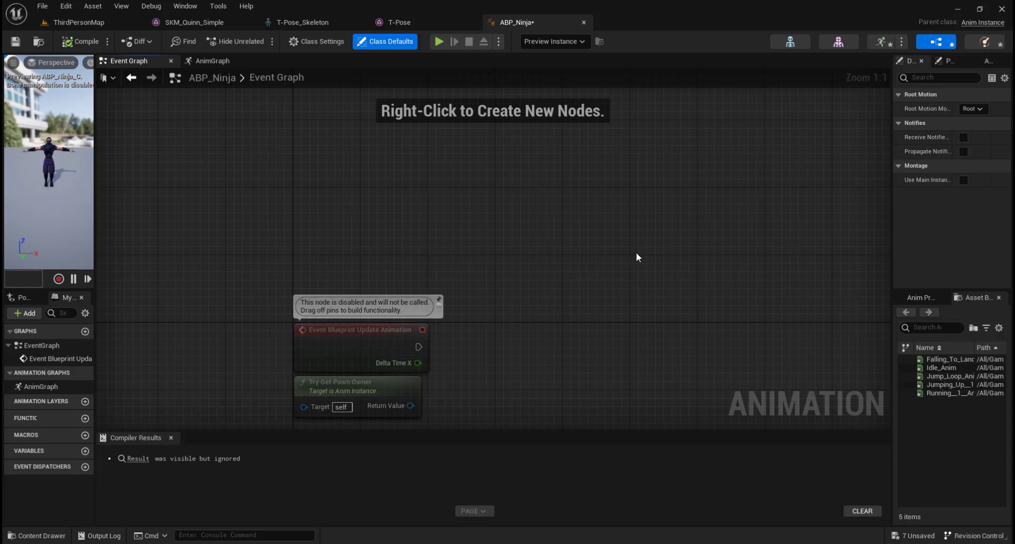
# Add an Event Blueprint Initialize Animation node above the disabled Event Blueprint Update Animation node
pyautogui.rightClick(282, 180)
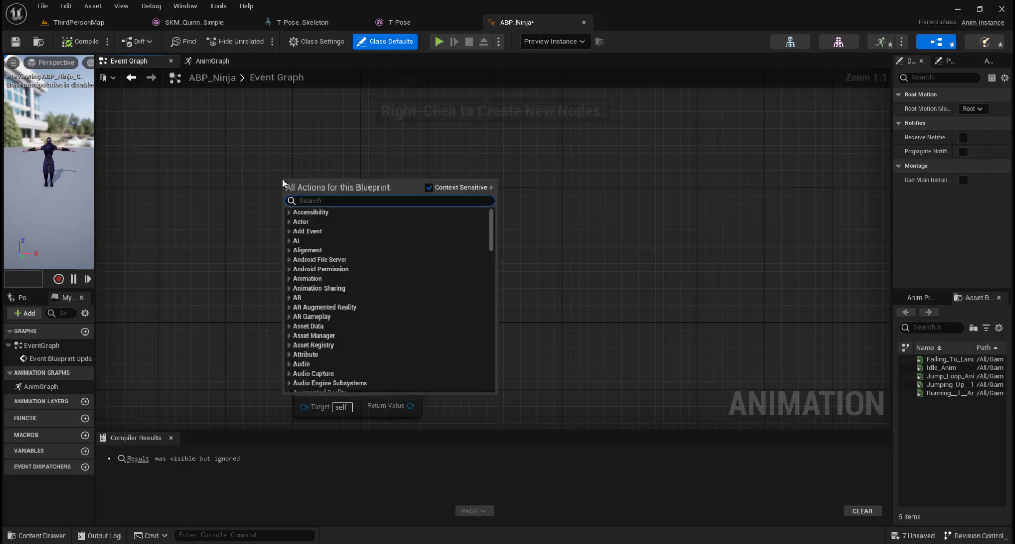
pyautogui.write('event')
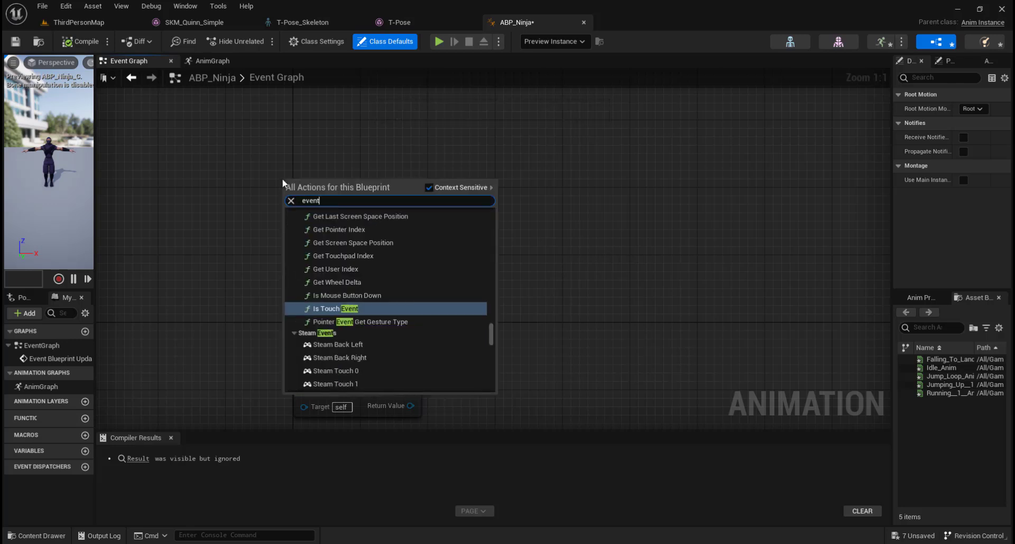
pyautogui.write(' blu')
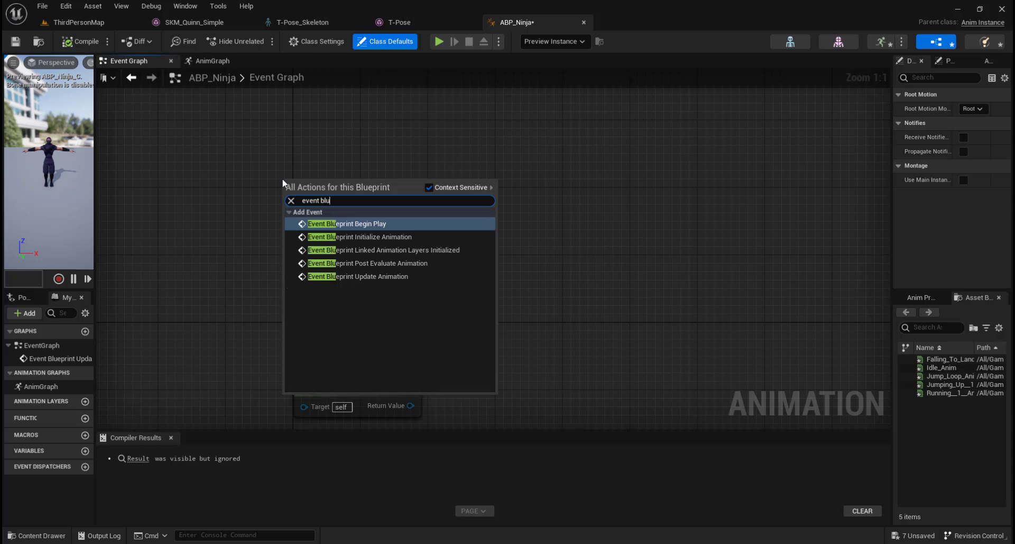
pyautogui.write('eprint')
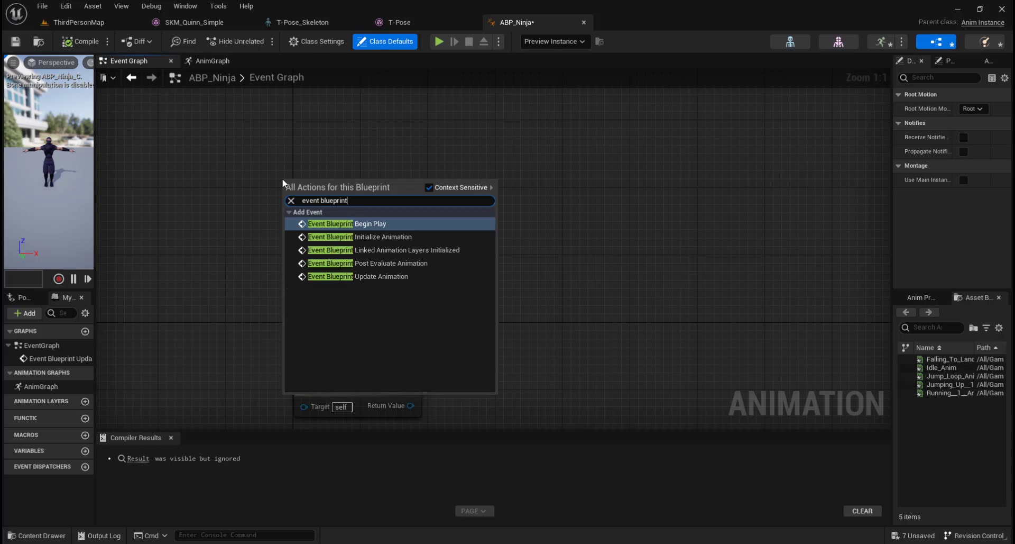
pyautogui.click(389, 237)
pyautogui.moveTo(365, 197); pyautogui.dragTo(308, 157)
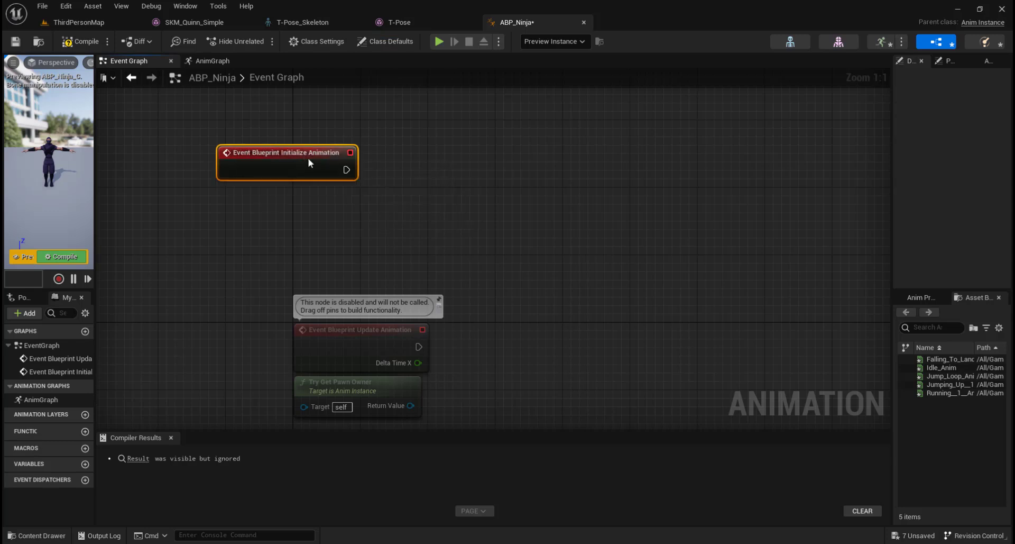
pyautogui.moveTo(362, 243); pyautogui.dragTo(308, 249, button='right')
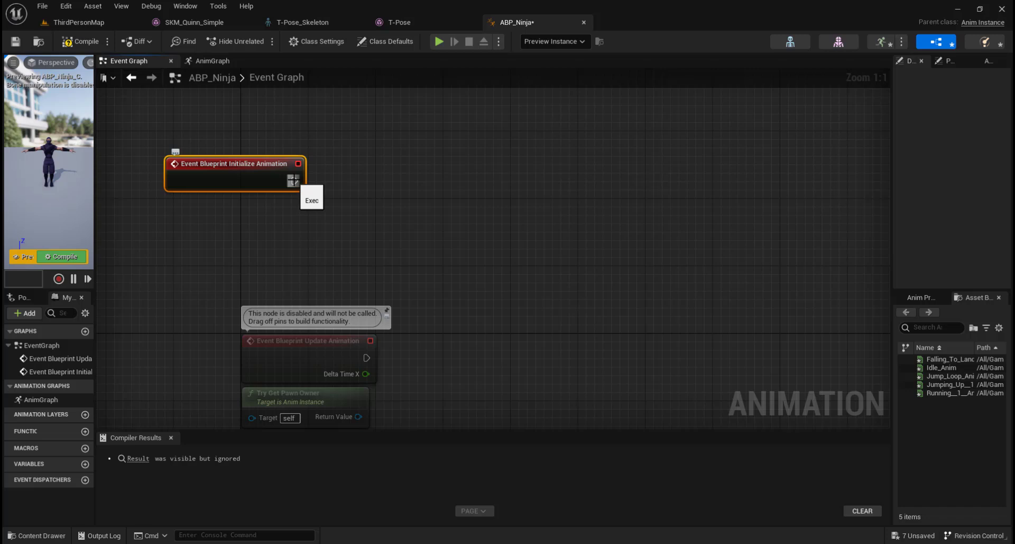
# Add a Cast To Character node driven by Event Blueprint Initialize Animation and align it beside the event
pyautogui.moveTo(112, 209); pyautogui.dragTo(159, 210)
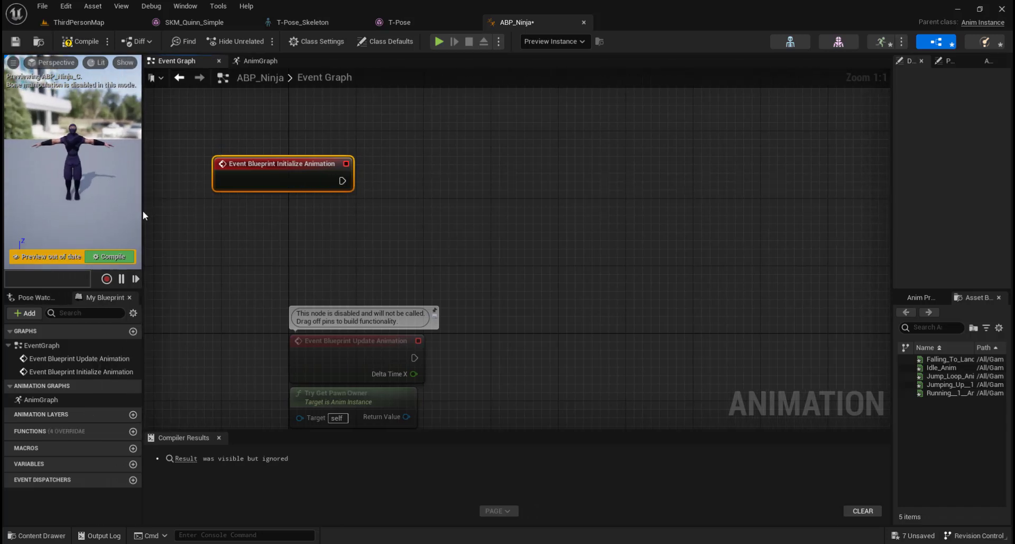
pyautogui.moveTo(341, 180); pyautogui.dragTo(436, 180)
pyautogui.write('cast')
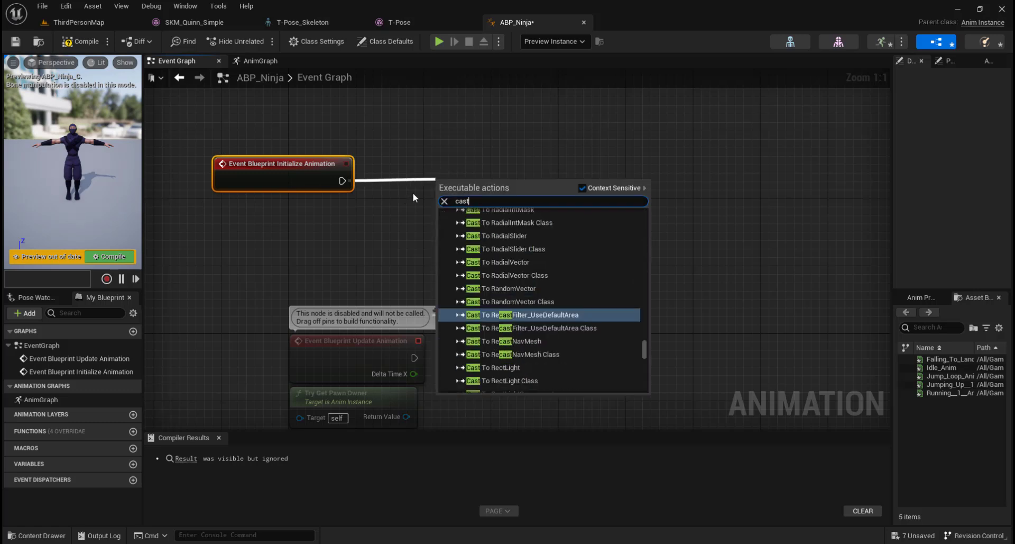
pyautogui.write(' to charac')
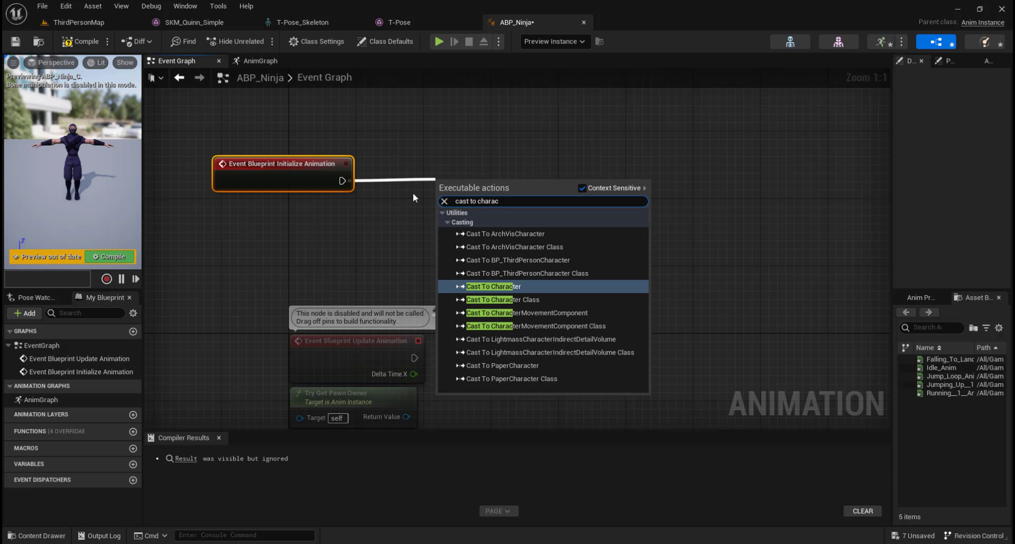
pyautogui.click(494, 286)
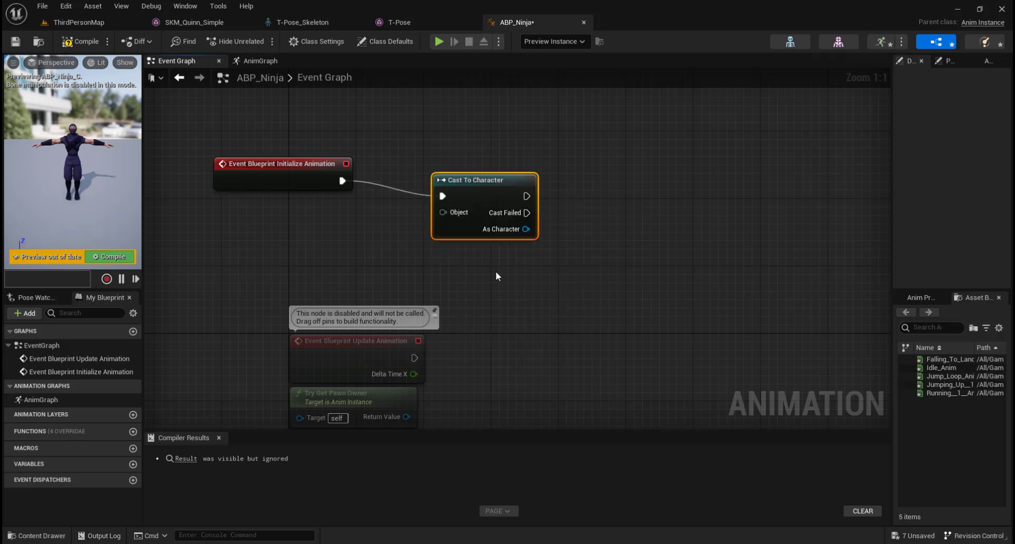
pyautogui.moveTo(494, 180); pyautogui.dragTo(502, 163)
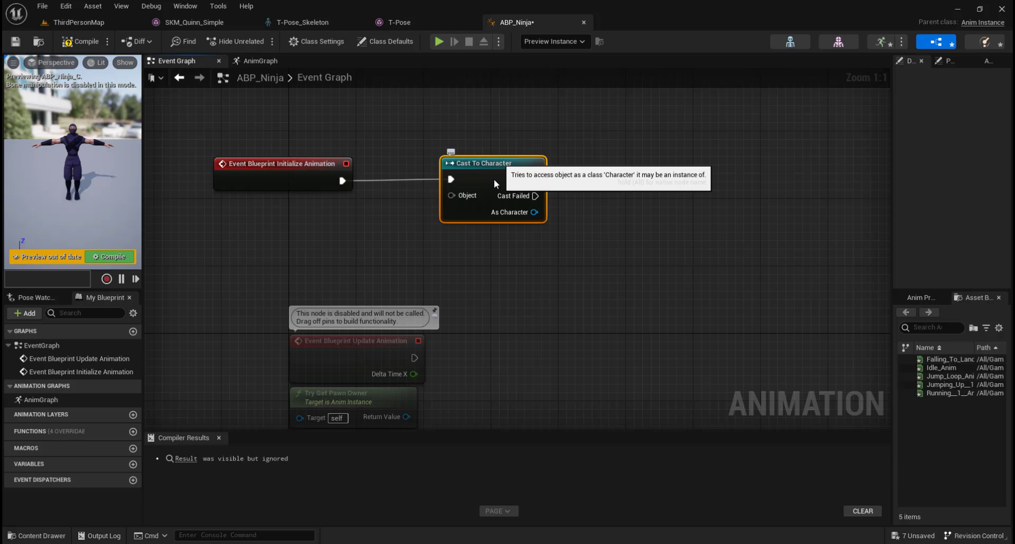
pyautogui.moveTo(483, 165); pyautogui.dragTo(466, 165)
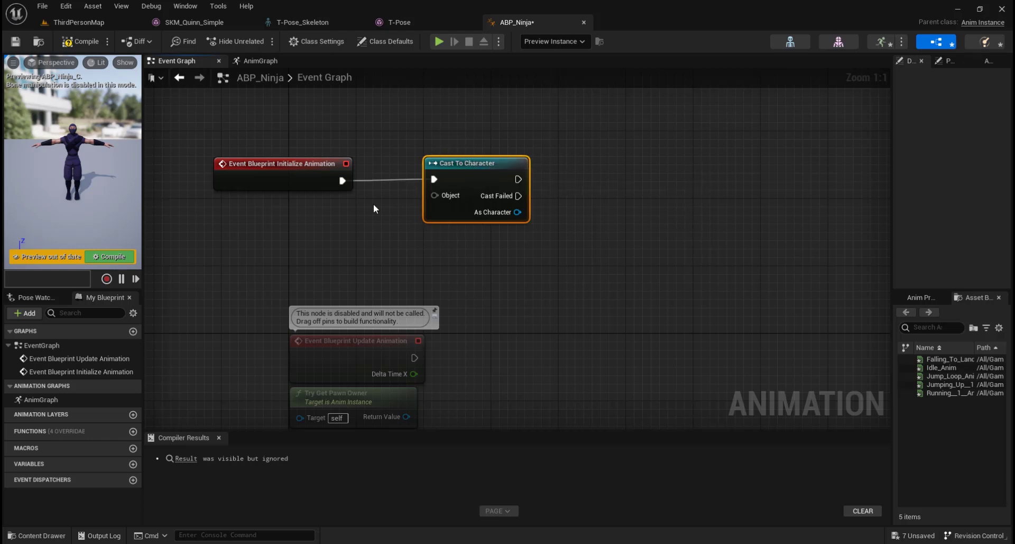
# Feed the Object input of Cast To Character from a new Get Owning Actor node
pyautogui.moveTo(434, 195); pyautogui.dragTo(271, 225)
pyautogui.write('get')
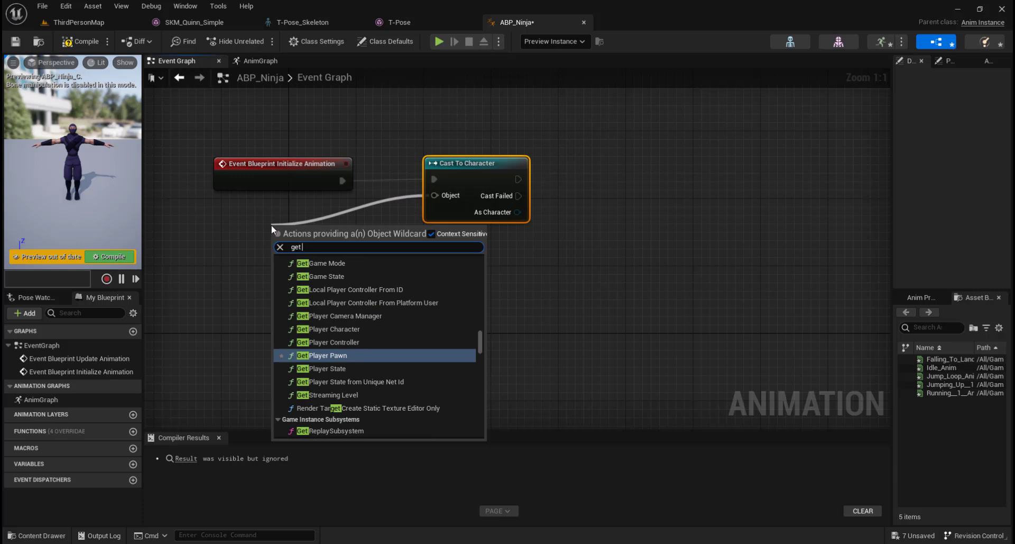
pyautogui.write(' o')
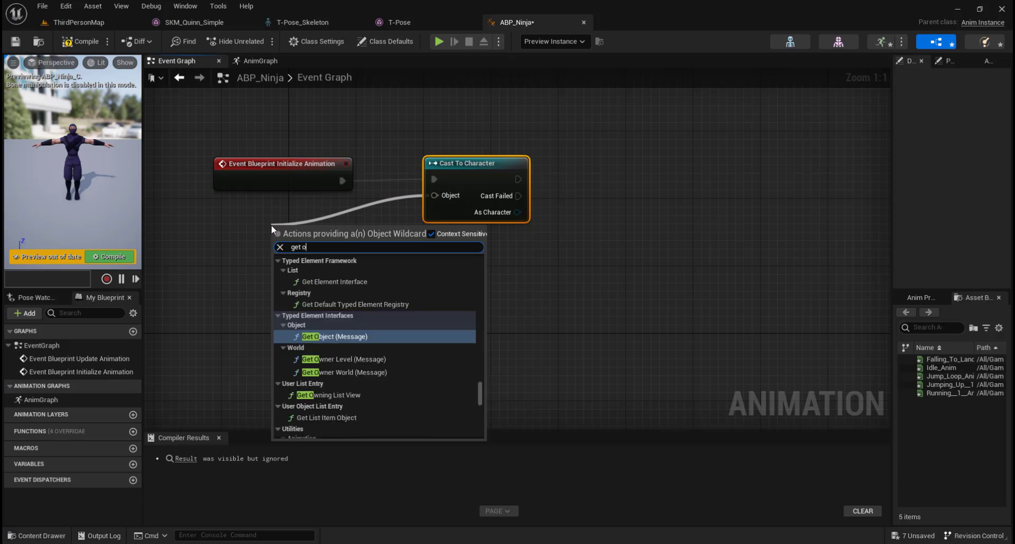
pyautogui.write('wning')
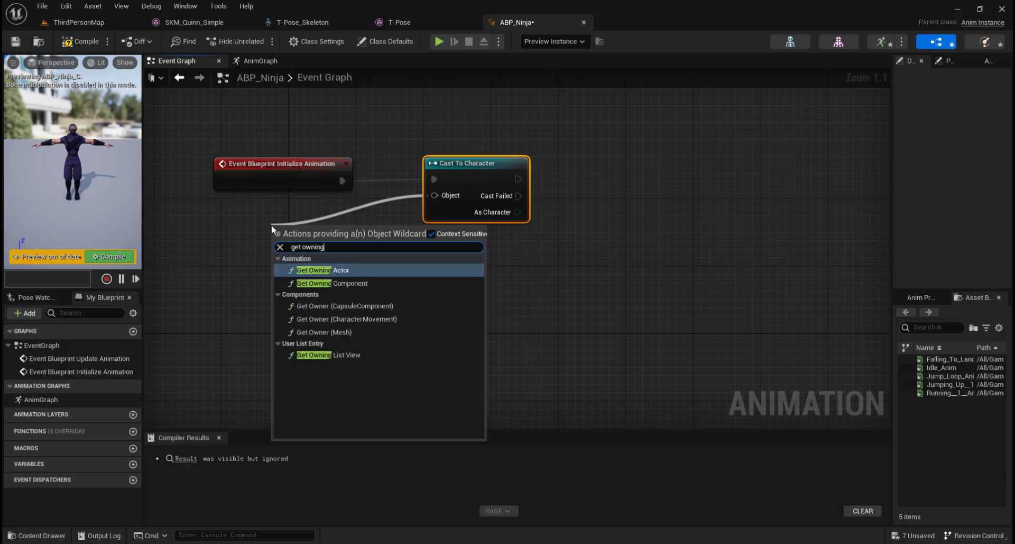
pyautogui.click(354, 268)
pyautogui.moveTo(487, 278); pyautogui.dragTo(454, 323, button='right')
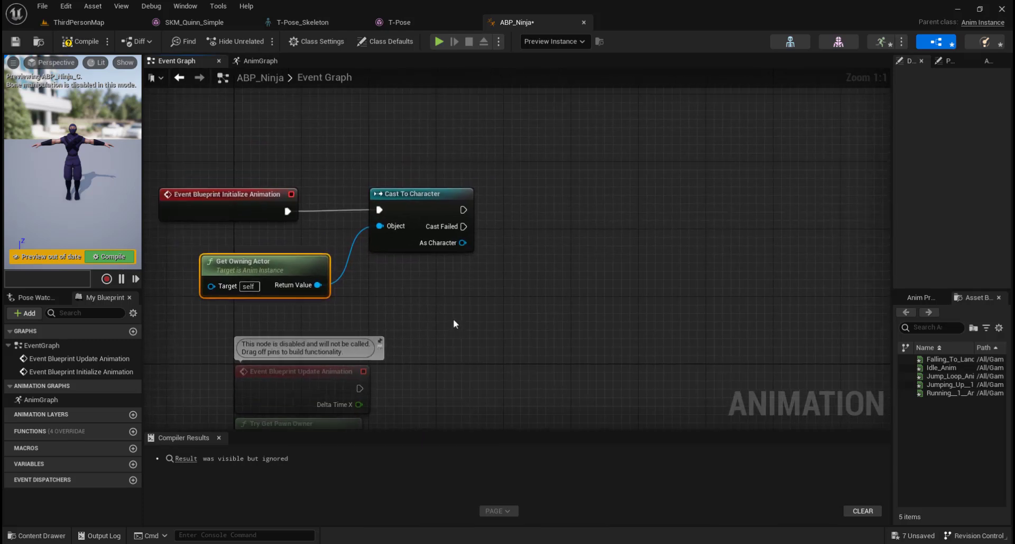
# Promote the As Character output of the cast to a variable and rename it Character
pyautogui.rightClick(444, 244)
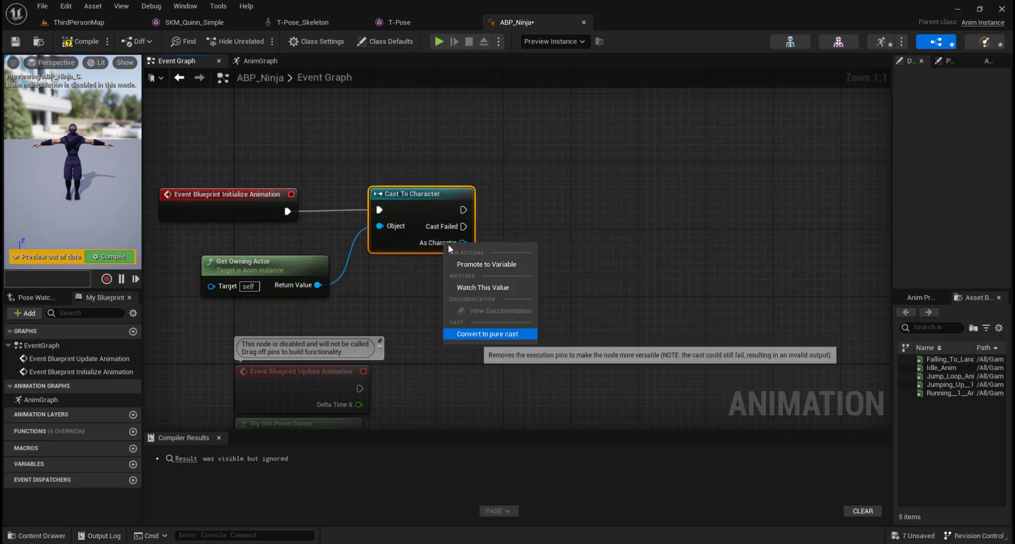
pyautogui.click(503, 266)
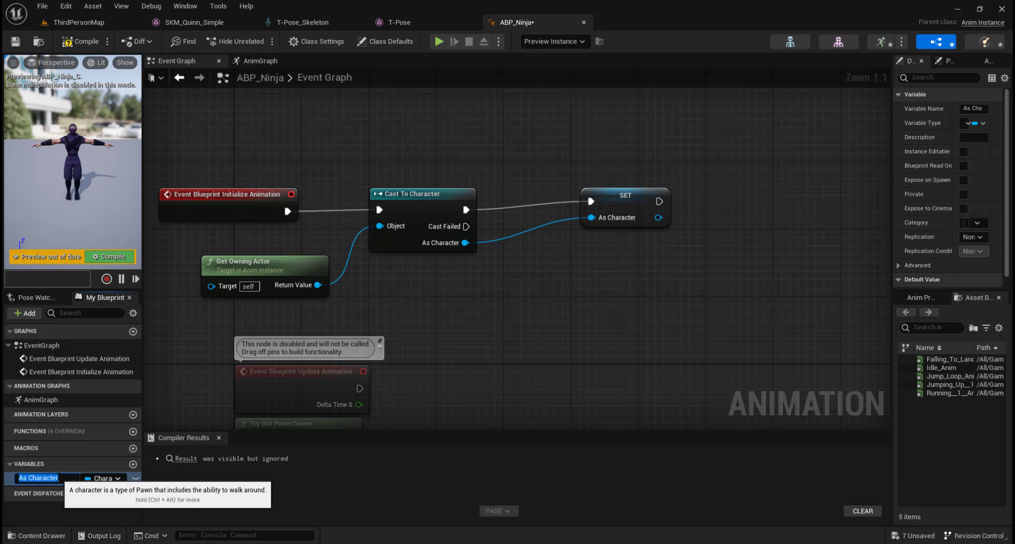
pyautogui.moveTo(29, 478); pyautogui.dragTo(16, 479)
pyautogui.press('BackSpace')
pyautogui.press('Return')
pyautogui.moveTo(592, 287); pyautogui.dragTo(395, 298, button='right')
pyautogui.click(540, 218)
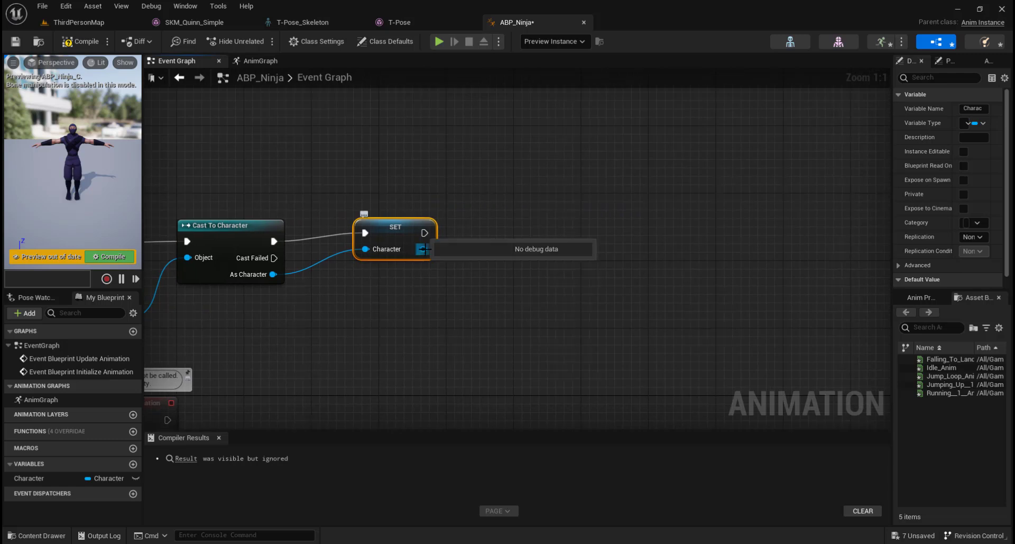
# Add a Get Character Movement node from the Character output of the SET node and place it just below and beside it
pyautogui.moveTo(422, 248); pyautogui.dragTo(525, 274)
pyautogui.write('get')
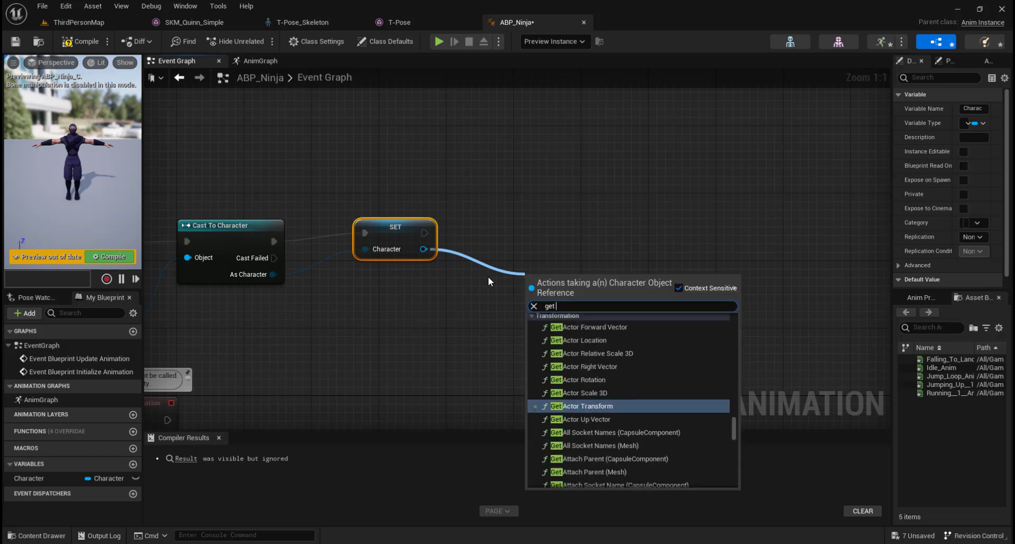
pyautogui.write(' character mo')
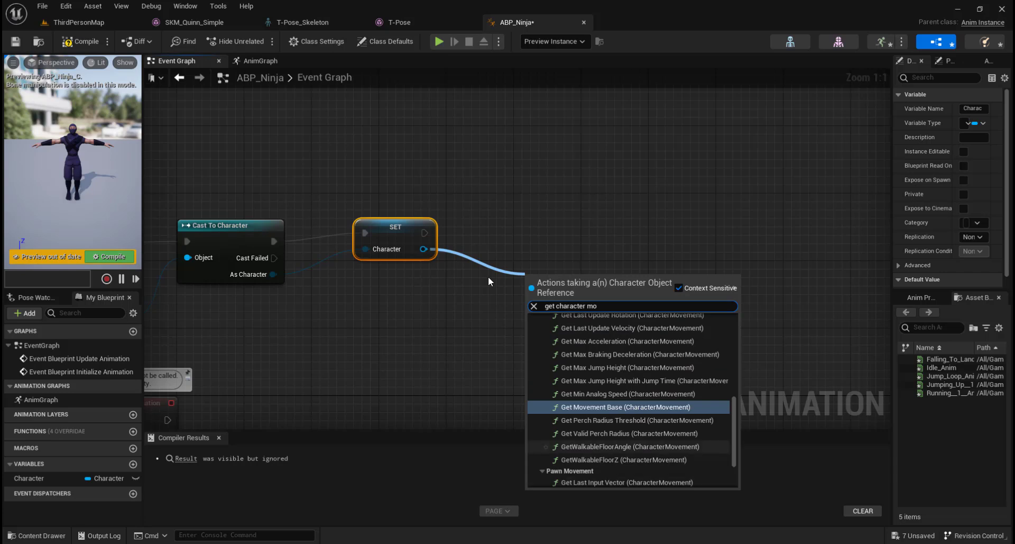
pyautogui.scroll(-3, 733, 445)
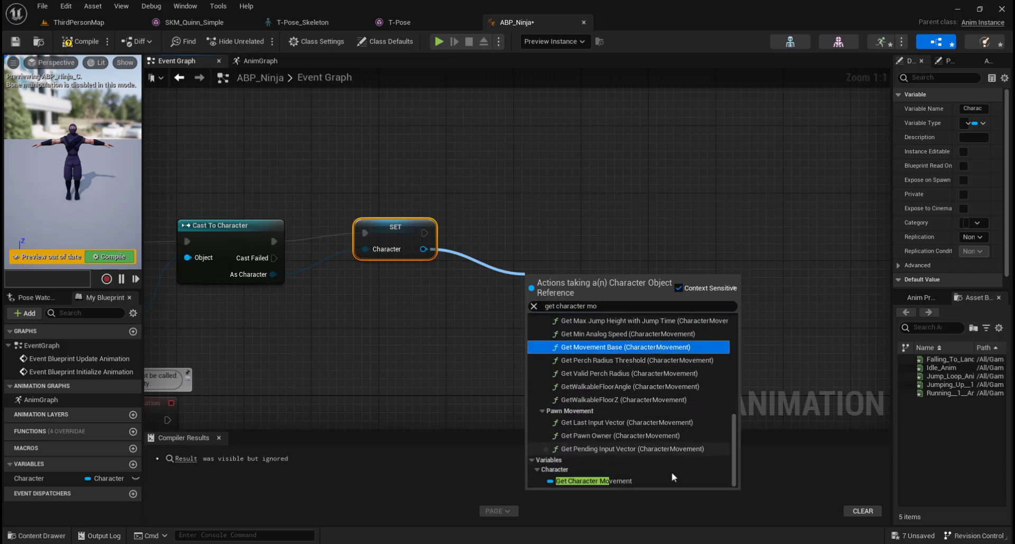
pyautogui.click(608, 480)
pyautogui.moveTo(570, 281); pyautogui.dragTo(519, 271)
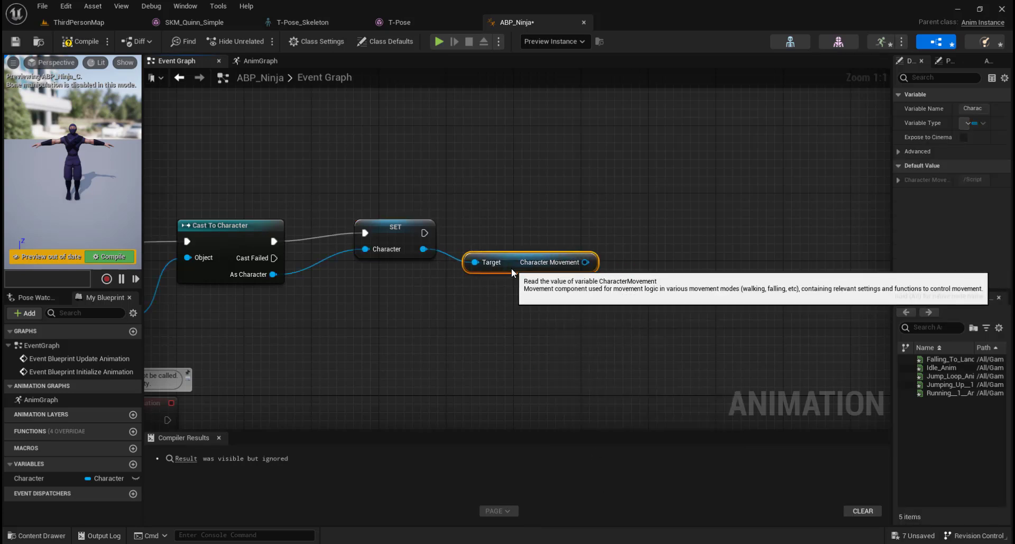
# Promote the Character Movement output to a variable and align its SET node with the Character SET node
pyautogui.moveTo(559, 325); pyautogui.dragTo(420, 325, button='right')
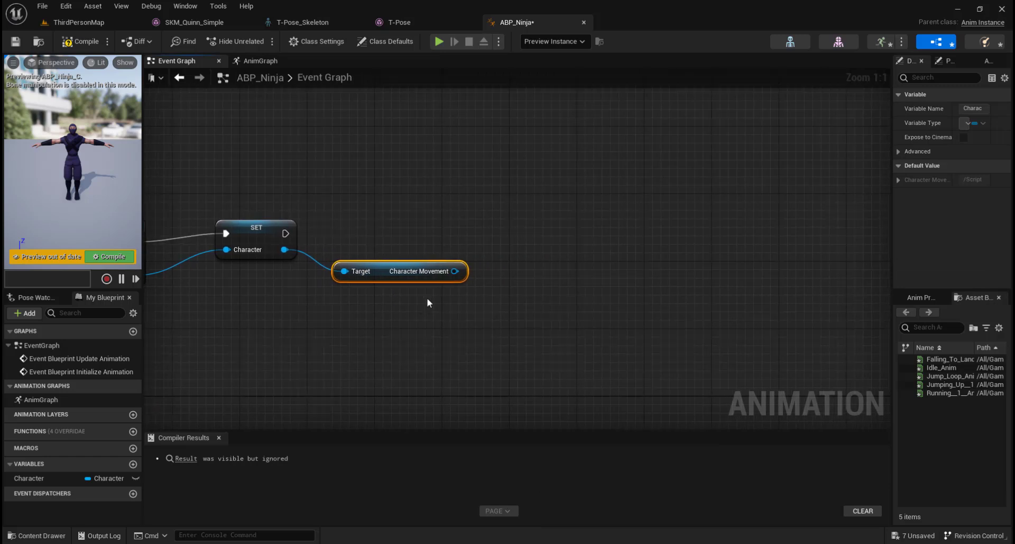
pyautogui.rightClick(455, 270)
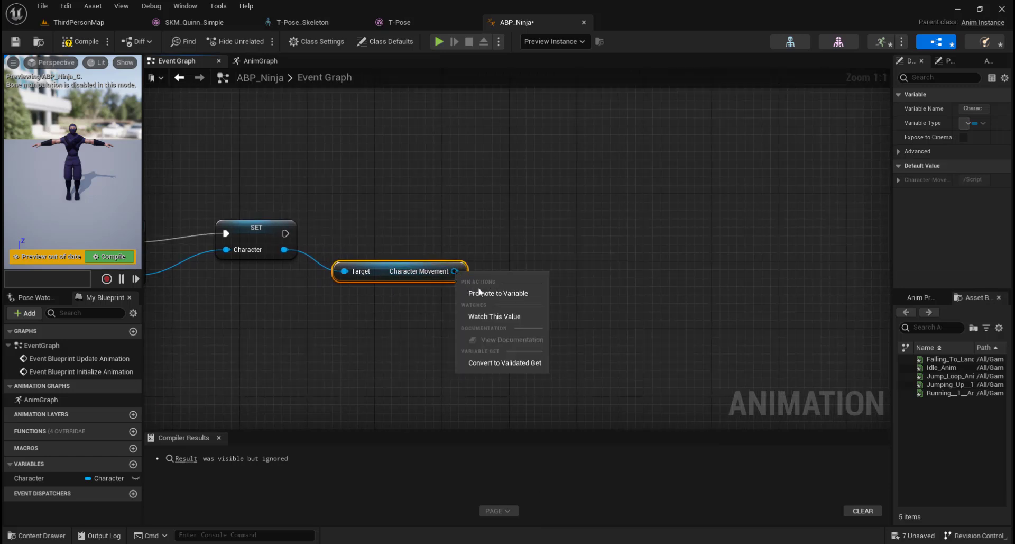
pyautogui.click(483, 290)
pyautogui.moveTo(589, 270); pyautogui.dragTo(546, 228)
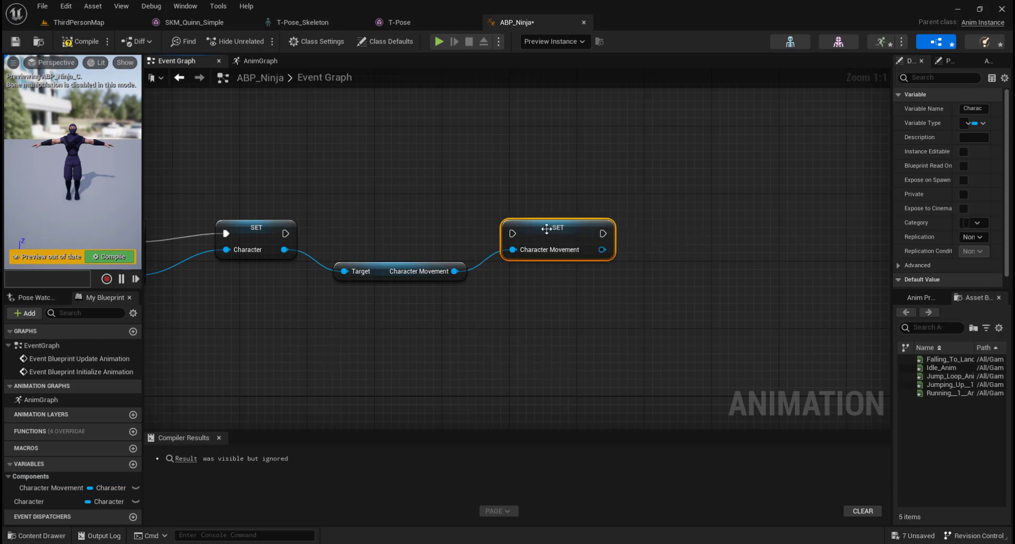
# Rename the new Character Movement variable as MovementComponent
pyautogui.click(52, 487)
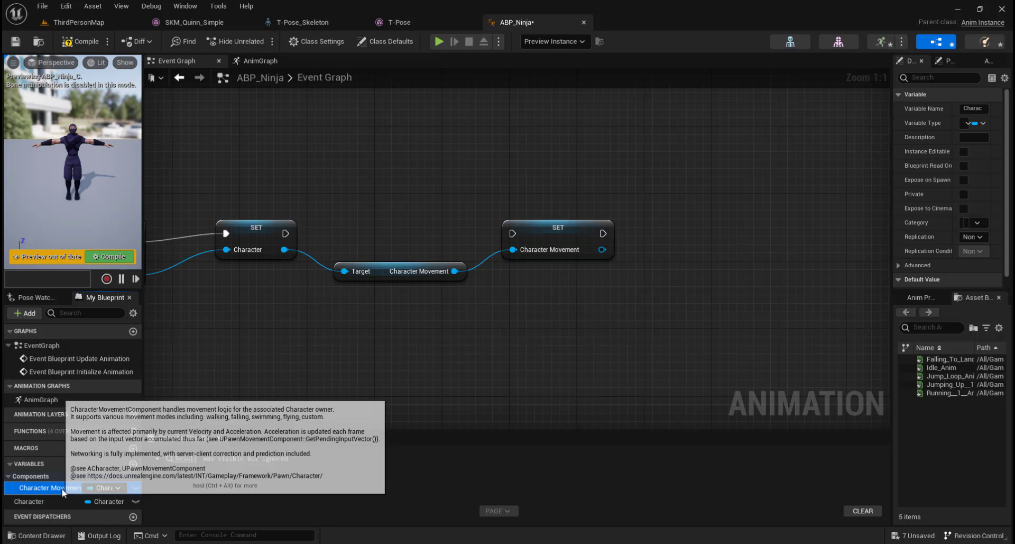
pyautogui.click(55, 488)
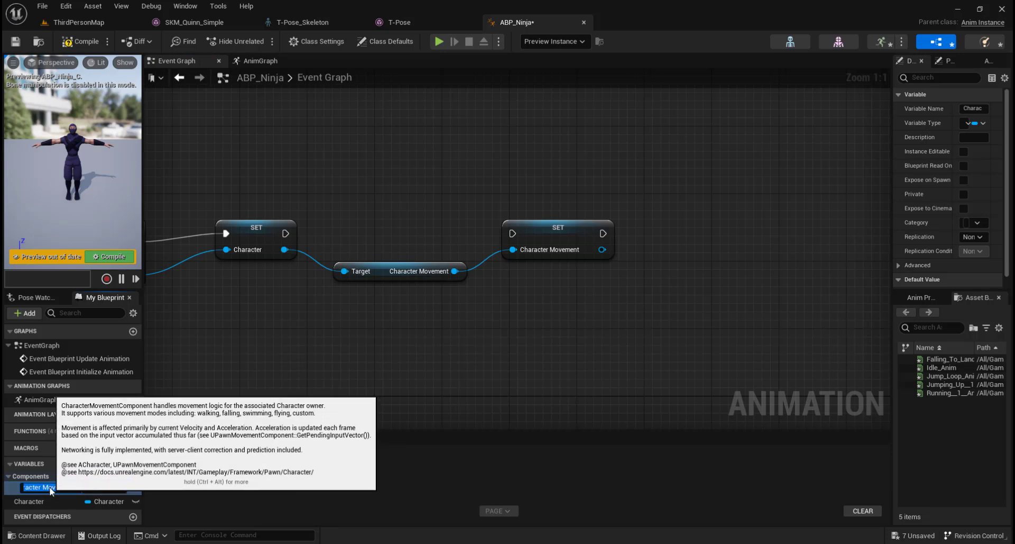
pyautogui.write('MovenentC')
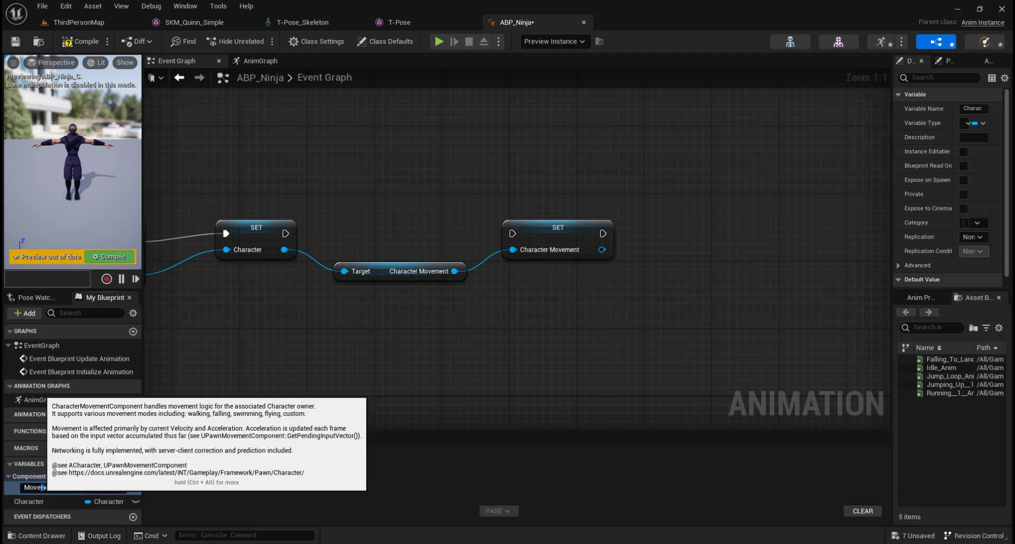
pyautogui.press('Return')
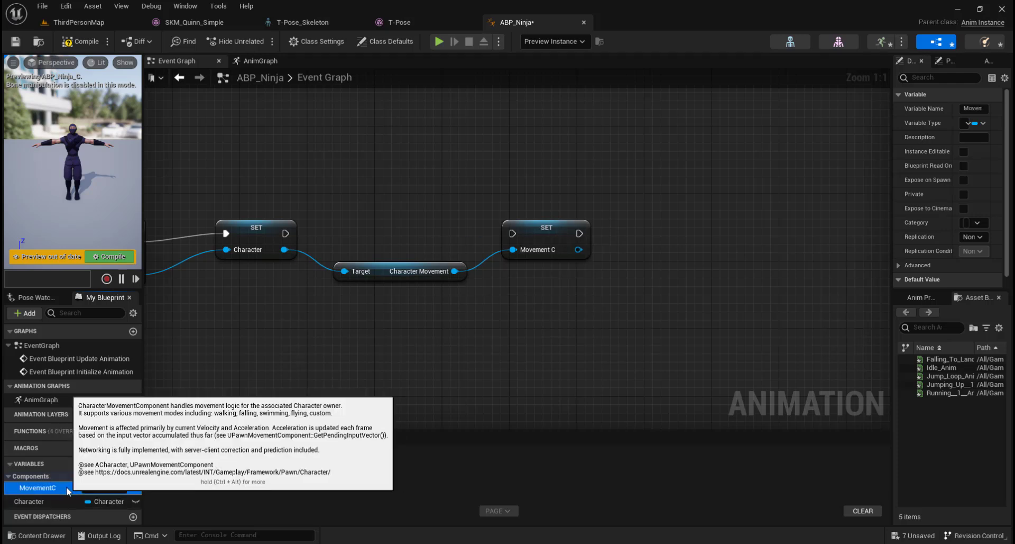
pyautogui.write('ponent')
pyautogui.press('Return')
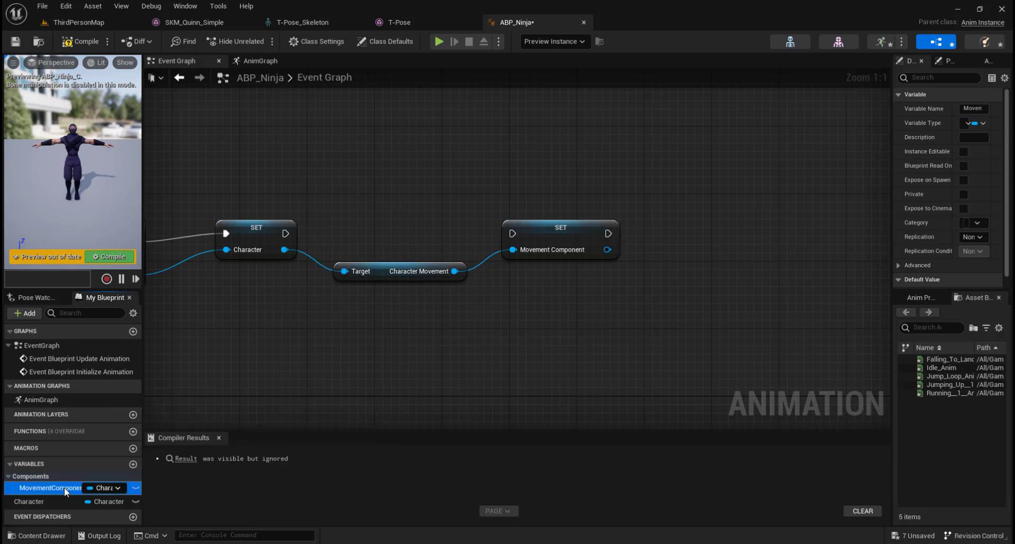
# Link the execution of the Character SET node to the Movement Component SET node and move the whole initialization chain up, away from the update event
pyautogui.moveTo(286, 232); pyautogui.dragTo(516, 228)
pyautogui.moveTo(594, 278); pyautogui.dragTo(765, 268, button='right')
pyautogui.scroll(-3, 764, 268)
pyautogui.moveTo(665, 300); pyautogui.dragTo(727, 260, button='right')
pyautogui.moveTo(349, 147); pyautogui.dragTo(817, 247)
pyautogui.moveTo(478, 189); pyautogui.dragTo(431, 131)
pyautogui.scroll(2, 509, 287)
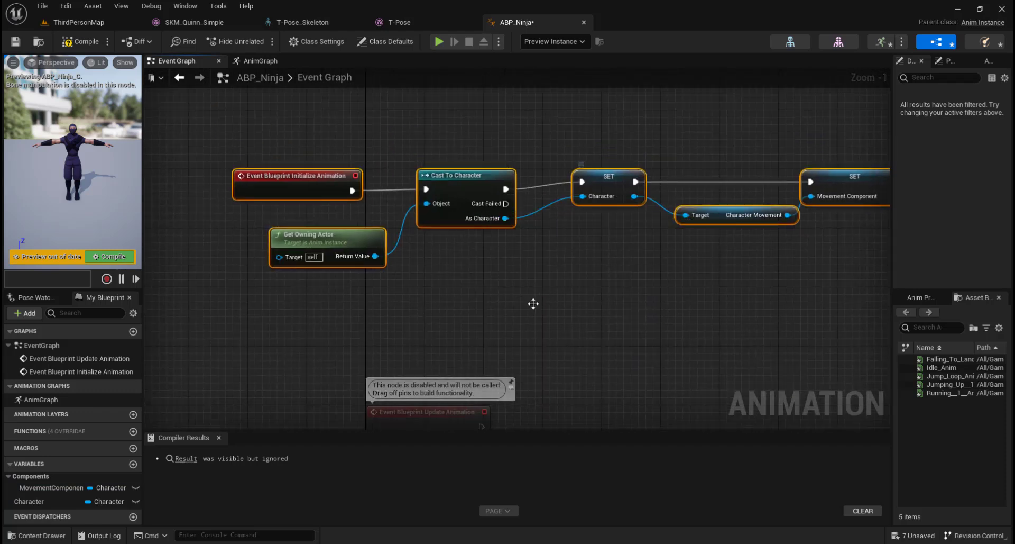
# Delete the disabled Try Get Pawn Owner node below Event Blueprint Update Animation
pyautogui.moveTo(681, 397); pyautogui.dragTo(600, 348, button='right')
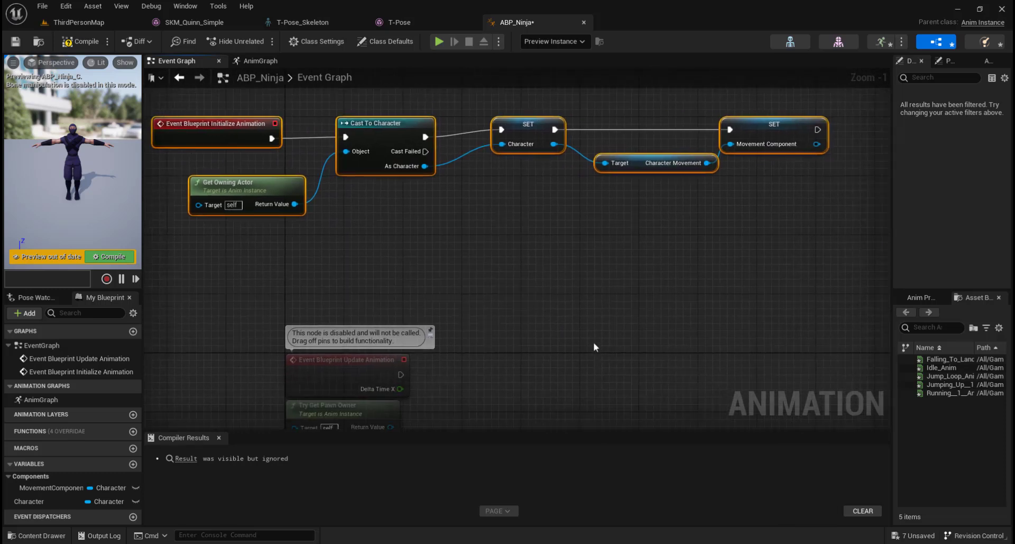
pyautogui.moveTo(478, 224); pyautogui.dragTo(415, 228, button='right')
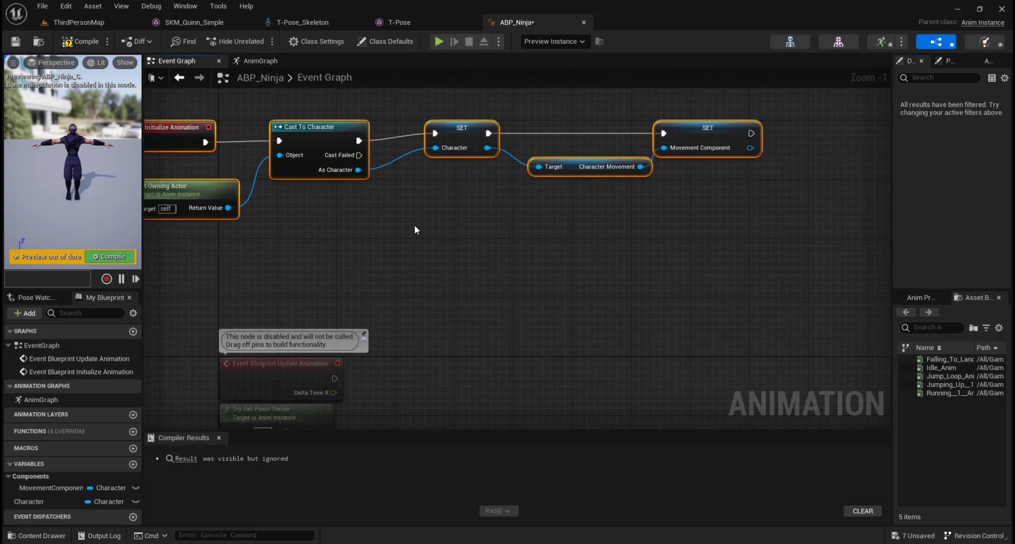
pyautogui.moveTo(472, 239); pyautogui.dragTo(528, 232, button='right')
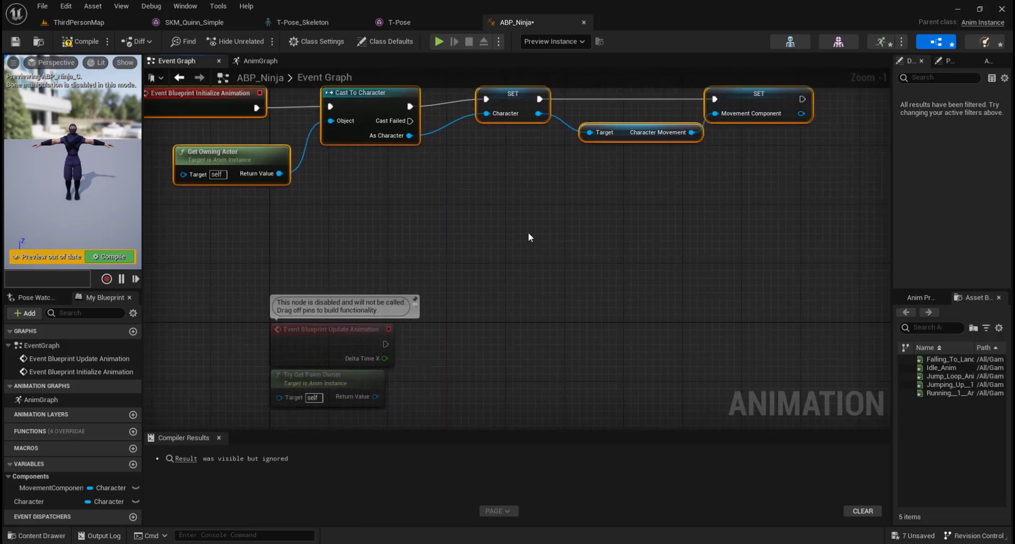
pyautogui.moveTo(431, 262); pyautogui.dragTo(432, 261, button='right')
pyautogui.moveTo(580, 271); pyautogui.dragTo(540, 339, button='right')
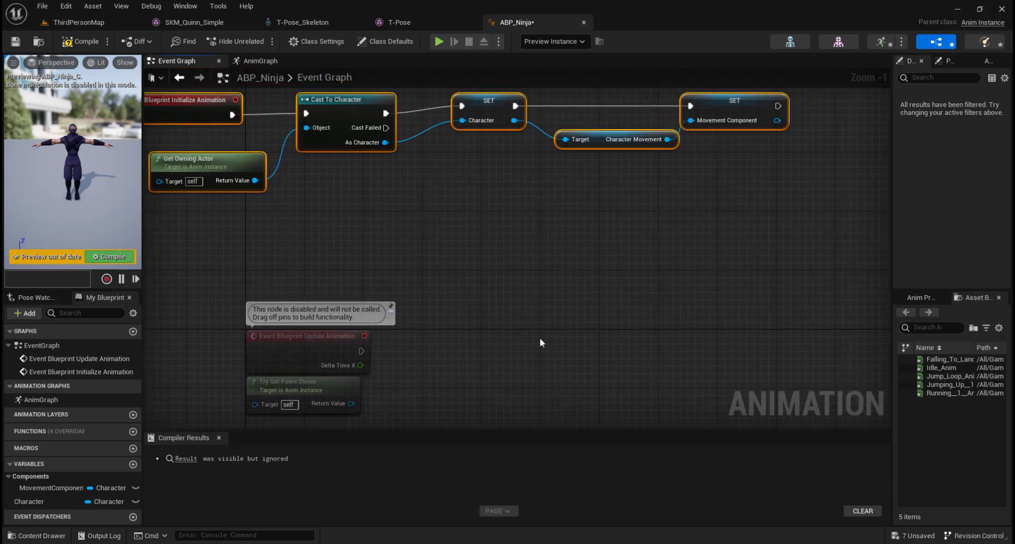
pyautogui.moveTo(464, 311); pyautogui.dragTo(494, 219, button='right')
pyautogui.click(329, 287)
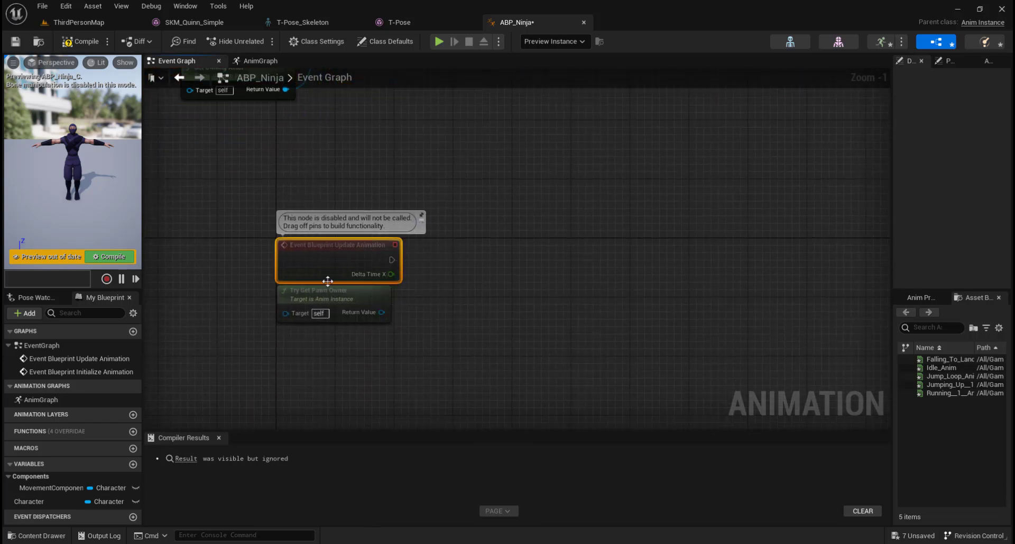
pyautogui.moveTo(329, 287); pyautogui.dragTo(333, 315)
pyautogui.moveTo(577, 314); pyautogui.dragTo(582, 285, button='right')
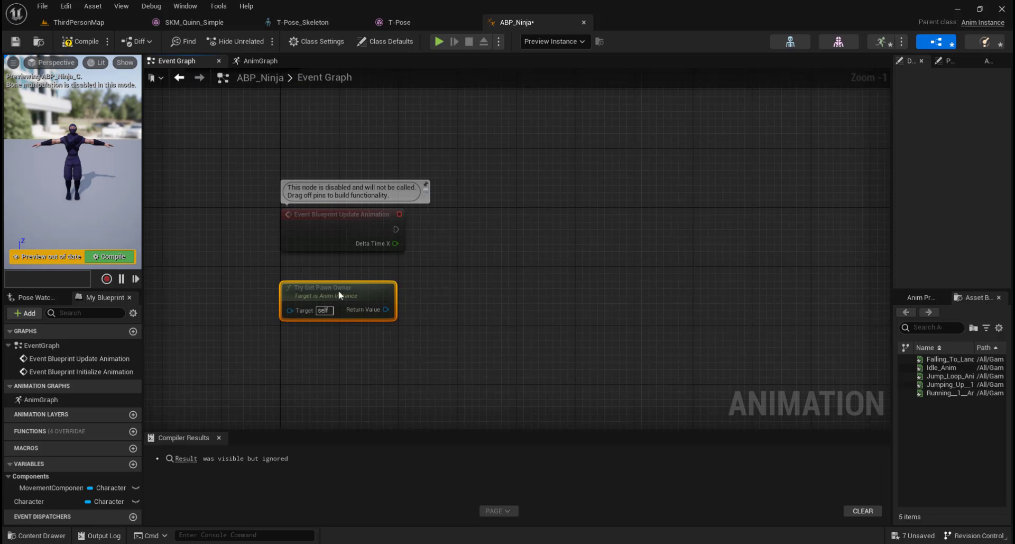
pyautogui.press('Delete')
# Place a getter for the Character variable beside Event Blueprint Update Animation and convert it to a validated get
pyautogui.moveTo(496, 279); pyautogui.dragTo(566, 275, button='right')
pyautogui.scroll(1, 443, 297)
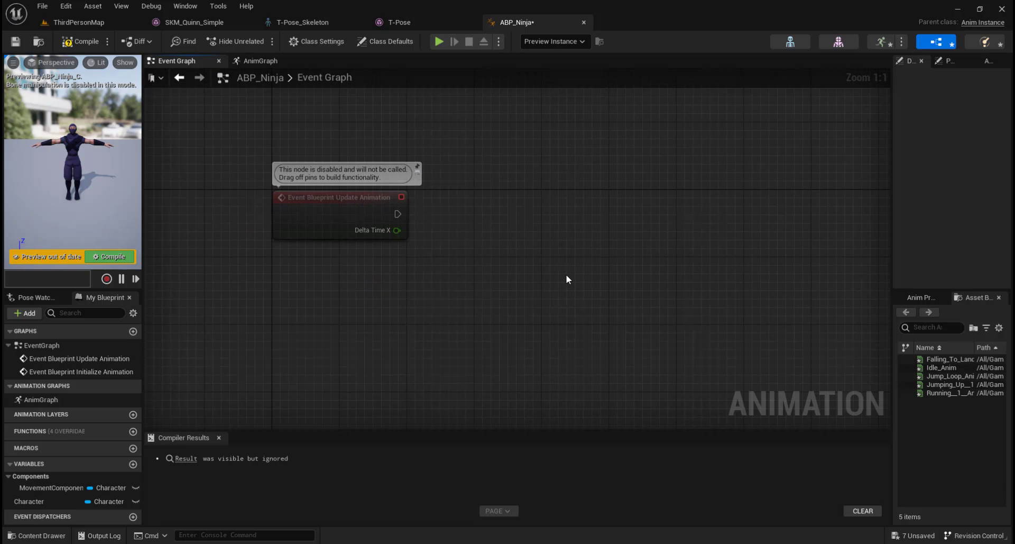
pyautogui.keyDown('ctrl'); pyautogui.moveTo(28, 501); pyautogui.dragTo(473, 204); pyautogui.keyUp('ctrl')
pyautogui.click(494, 224)
pyautogui.moveTo(563, 241); pyautogui.dragTo(547, 257, button='right')
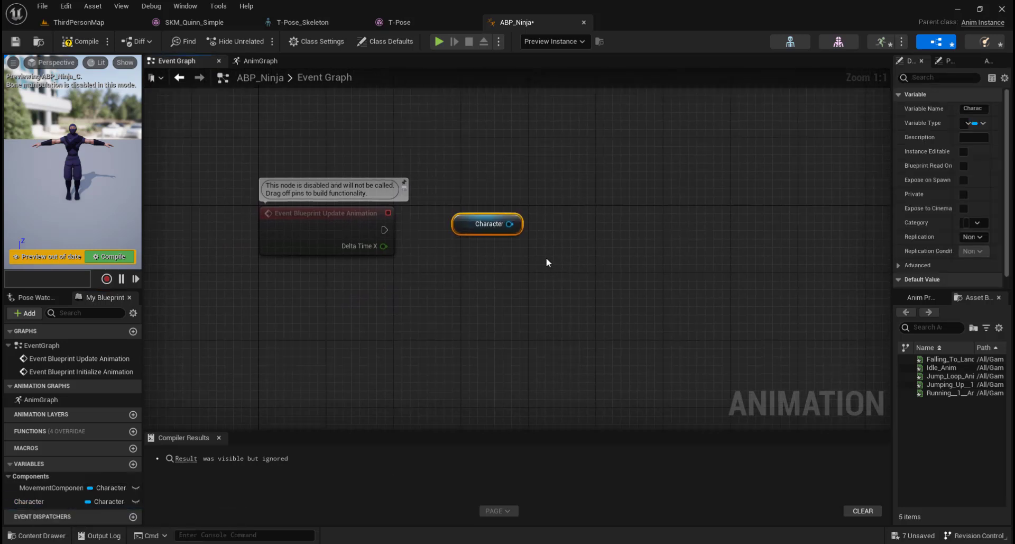
pyautogui.rightClick(464, 228)
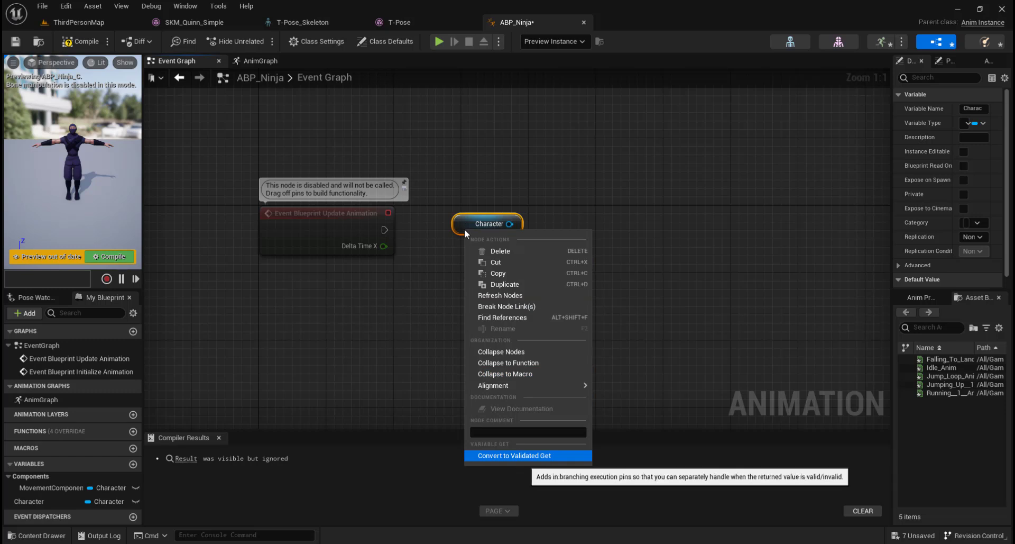
pyautogui.click(516, 455)
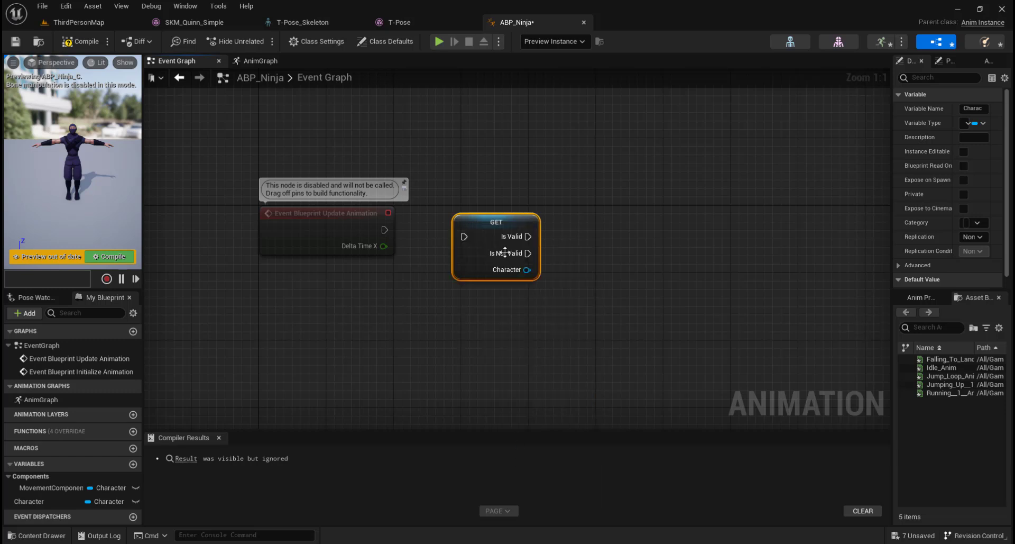
# Connect Event Blueprint Update Animation to the validated Character GET and arrange both nodes in line beneath the initialization chain
pyautogui.moveTo(385, 230); pyautogui.dragTo(465, 236)
pyautogui.moveTo(545, 163); pyautogui.dragTo(551, 189, button='right')
pyautogui.scroll(-3, 433, 272)
pyautogui.moveTo(432, 271); pyautogui.dragTo(512, 385)
pyautogui.moveTo(503, 338); pyautogui.dragTo(433, 283)
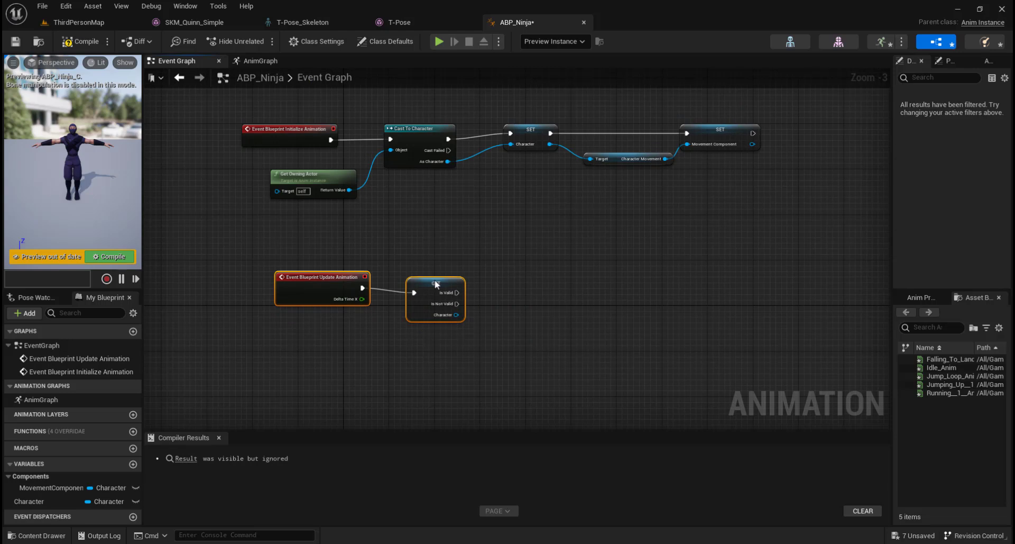
pyautogui.moveTo(440, 281); pyautogui.dragTo(439, 275)
pyautogui.click(371, 334)
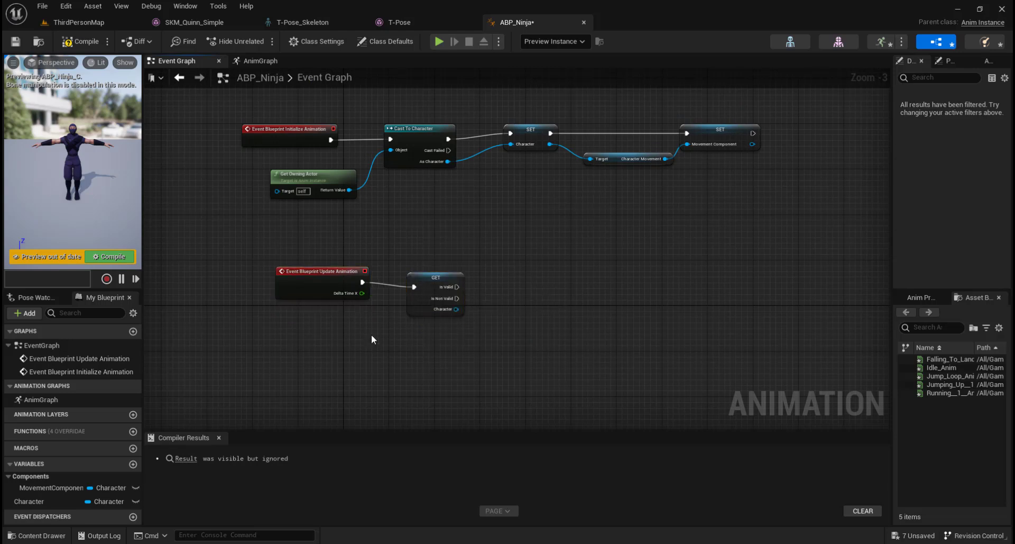
pyautogui.click(435, 281)
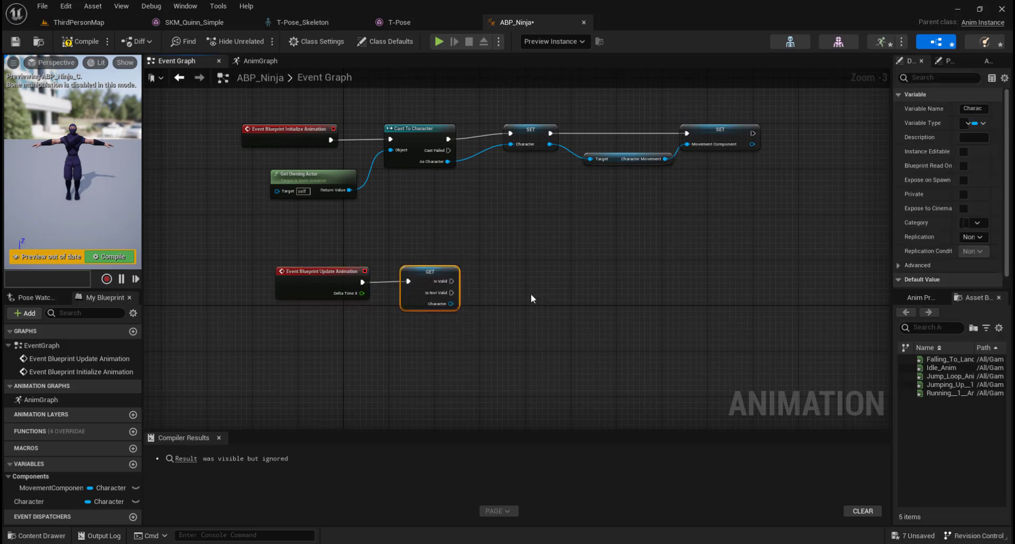
pyautogui.moveTo(543, 292); pyautogui.dragTo(640, 292, button='right')
pyautogui.moveTo(750, 304); pyautogui.dragTo(620, 306, button='right')
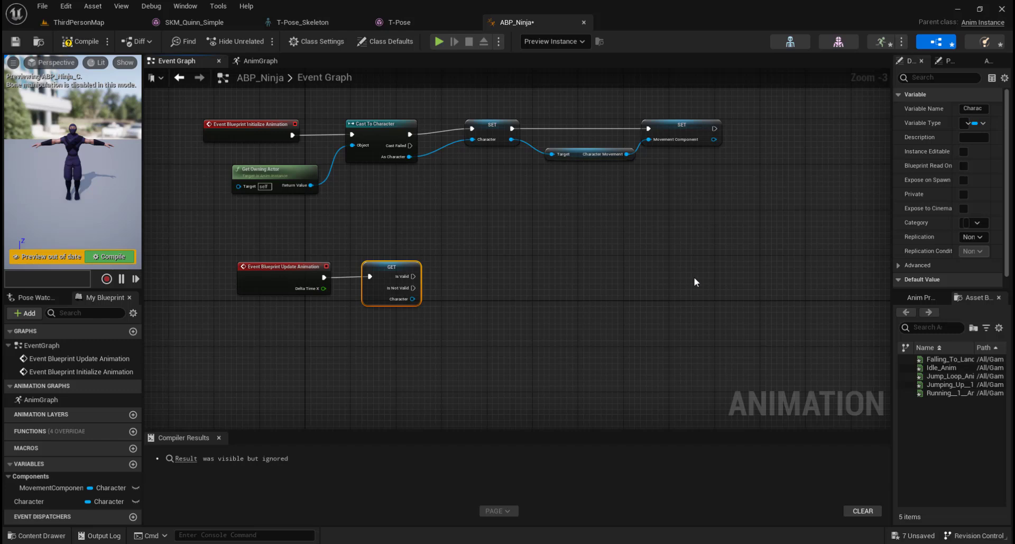
pyautogui.moveTo(694, 277); pyautogui.dragTo(644, 271, button='right')
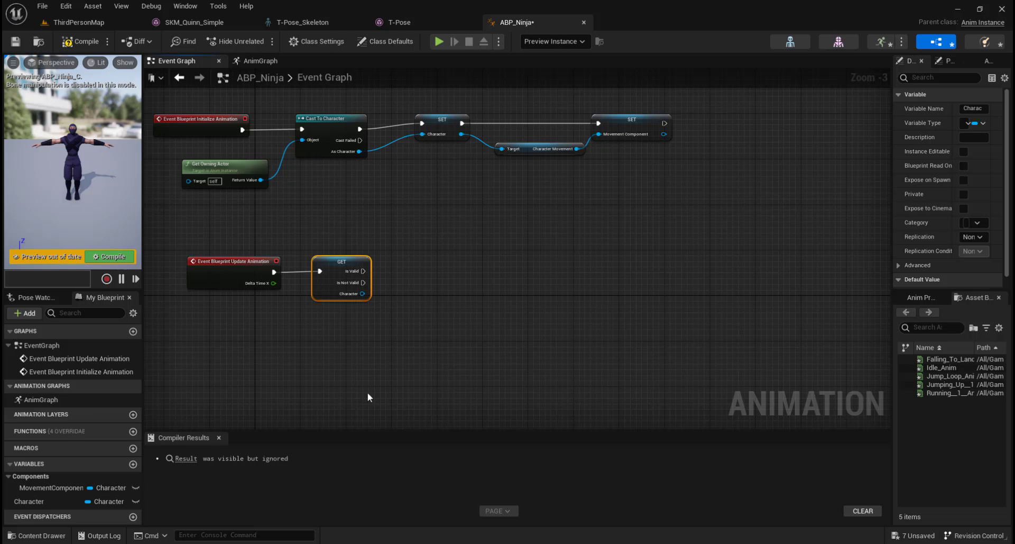
pyautogui.moveTo(387, 392); pyautogui.dragTo(307, 403, button='right')
pyautogui.moveTo(343, 277); pyautogui.dragTo(472, 278, button='right')
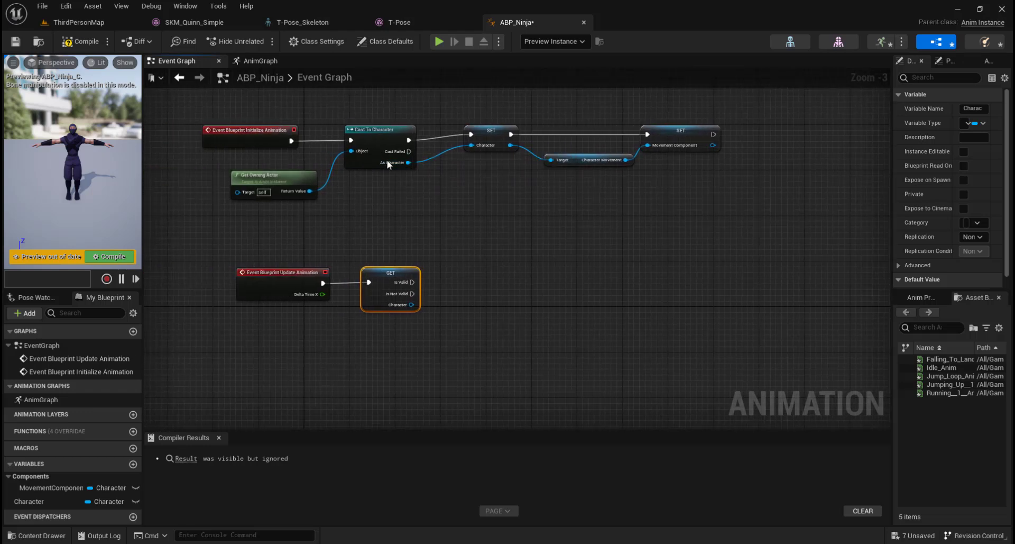
pyautogui.moveTo(510, 282); pyautogui.dragTo(441, 270, button='right')
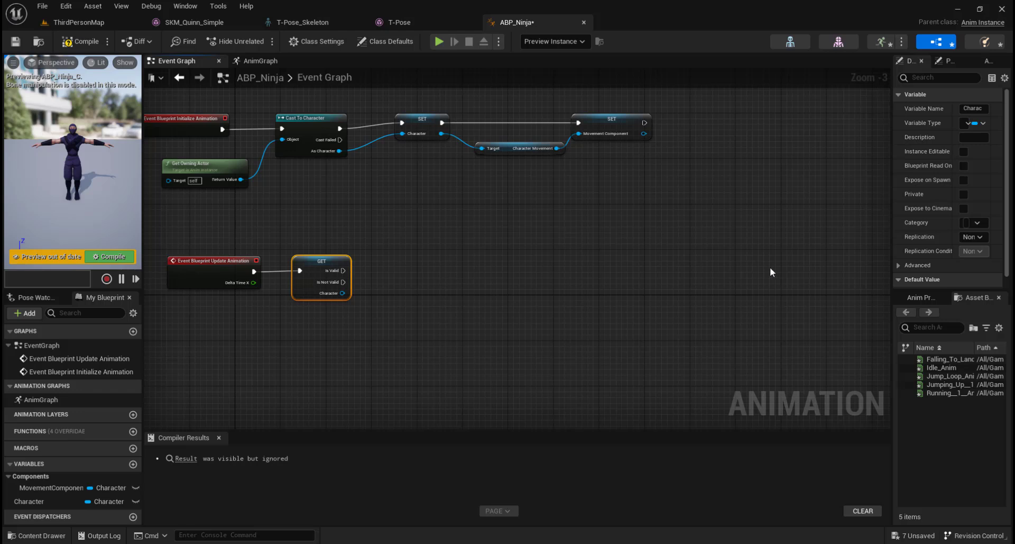
pyautogui.moveTo(688, 280); pyautogui.dragTo(442, 297, button='right')
pyautogui.moveTo(776, 284); pyautogui.dragTo(583, 292, button='right')
pyautogui.moveTo(846, 286); pyautogui.dragTo(635, 291, button='right')
pyautogui.click(922, 298)
pyautogui.moveTo(603, 257)
pyautogui.mouseDown(button='right')
pyautogui.moveTo(429, 257)
pyautogui.moveTo(935, 258)
pyautogui.mouseUp(button='right')
pyautogui.moveTo(187, 259); pyautogui.dragTo(617, 266, button='right')
# Add a Sequence node driven by the Is Valid output of the Character GET and align it with that node
pyautogui.moveTo(583, 280); pyautogui.dragTo(445, 221, button='right')
pyautogui.moveTo(322, 247); pyautogui.dragTo(428, 248)
pyautogui.write('se')
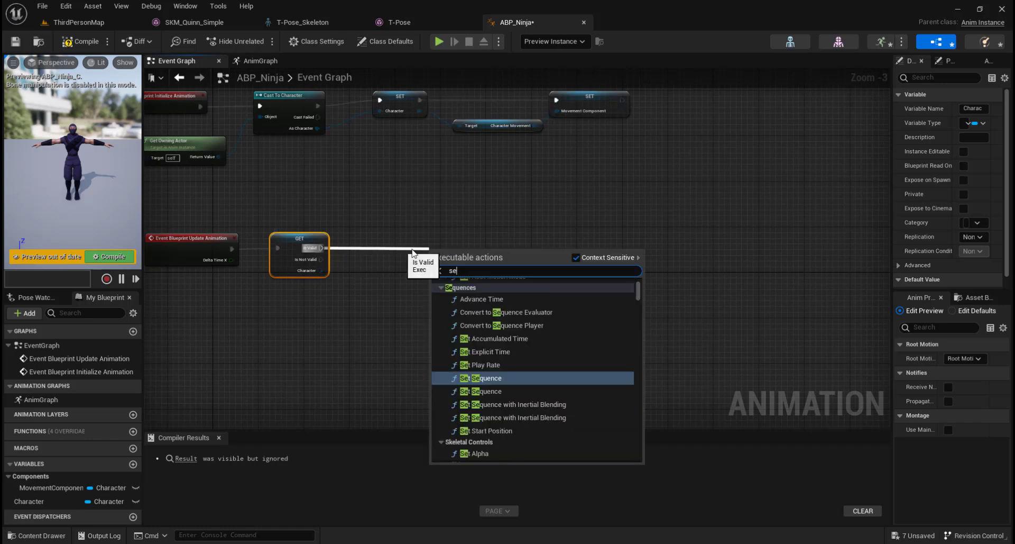
pyautogui.write('quence')
pyautogui.press('Return')
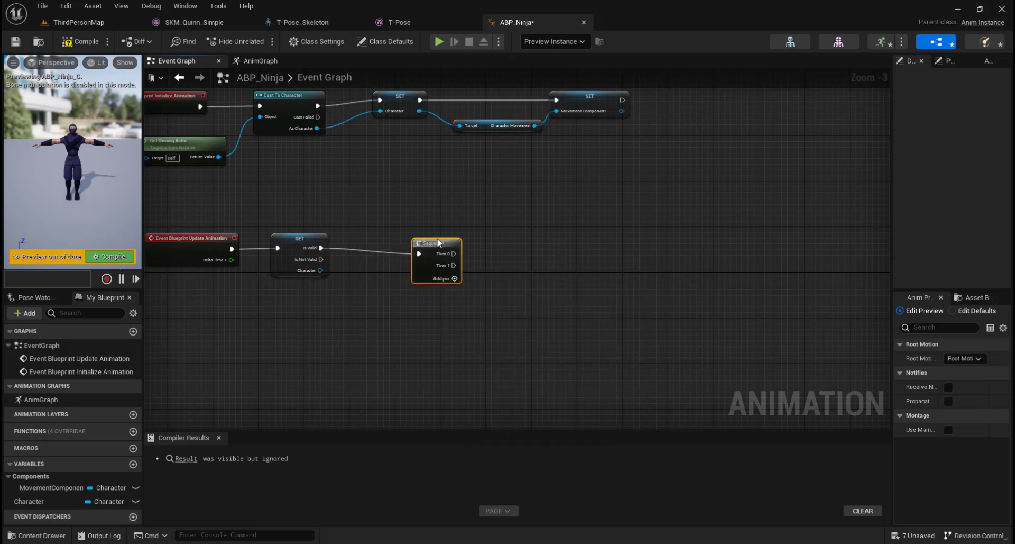
# Add a third output pin to the Sequence node
pyautogui.scroll(3, 485, 323)
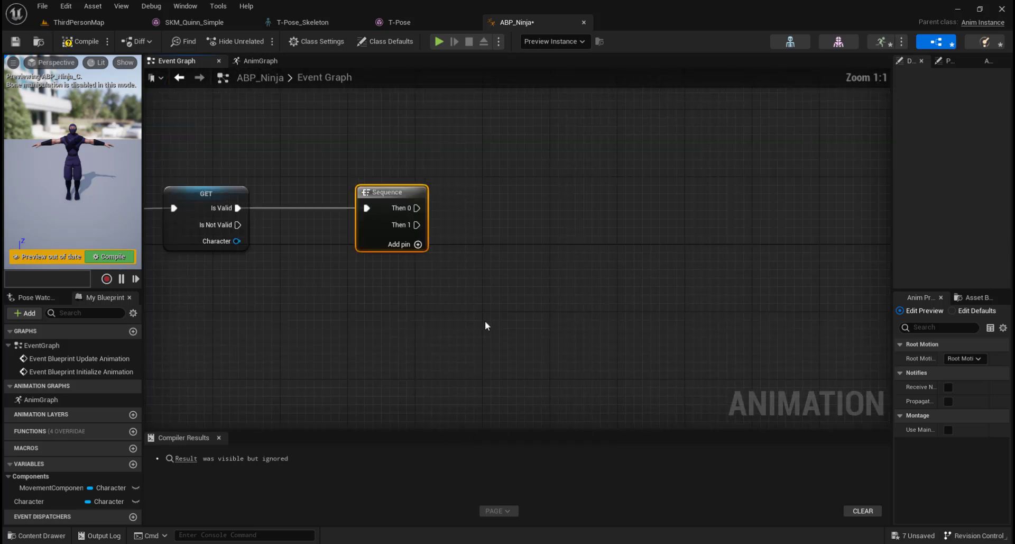
pyautogui.moveTo(487, 324); pyautogui.dragTo(585, 362, button='right')
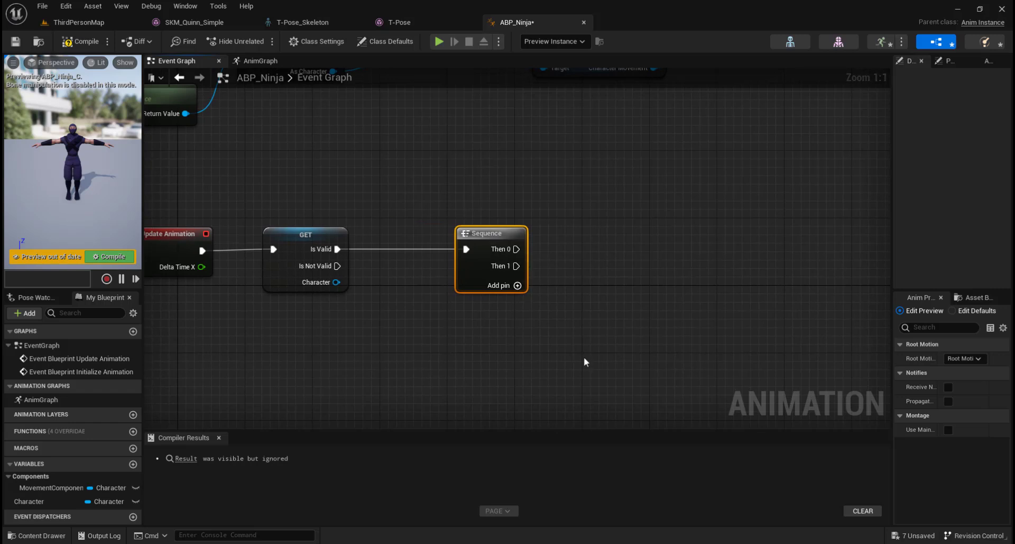
pyautogui.click(518, 286)
pyautogui.moveTo(697, 324); pyautogui.dragTo(658, 301, button='right')
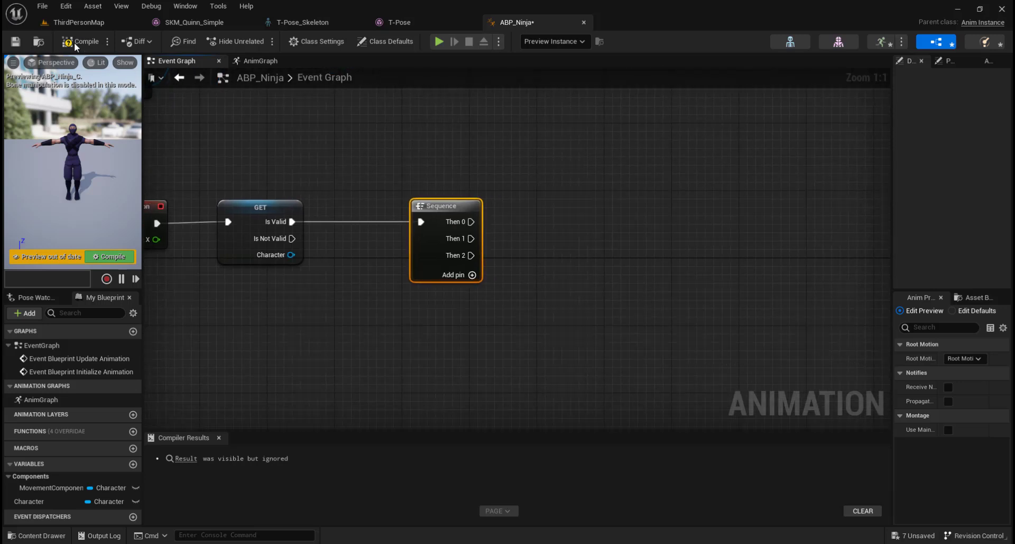
# Set Save on Compile to On Success Only and compile the ABP_Ninja blueprint
pyautogui.click(107, 44)
pyautogui.moveTo(150, 61)
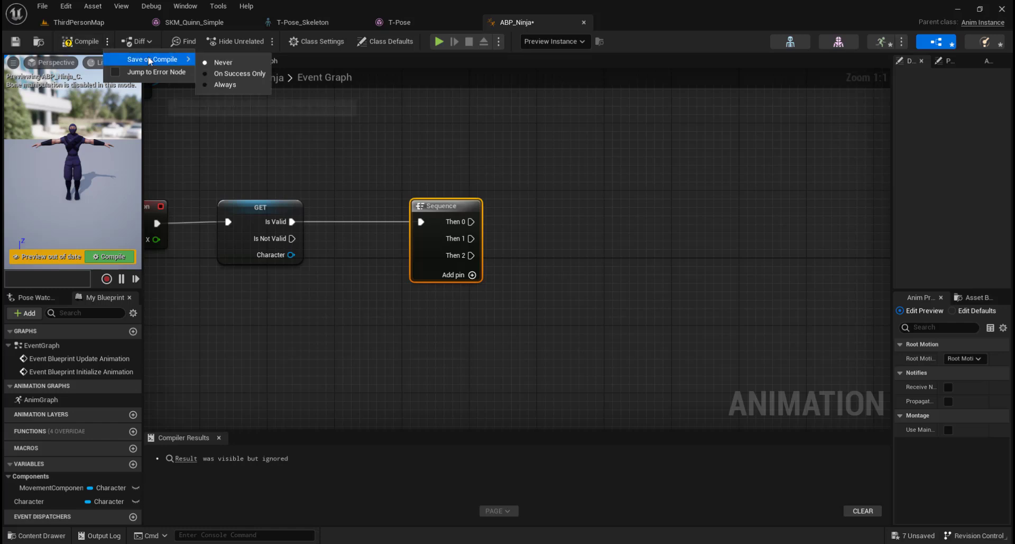
pyautogui.click(237, 75)
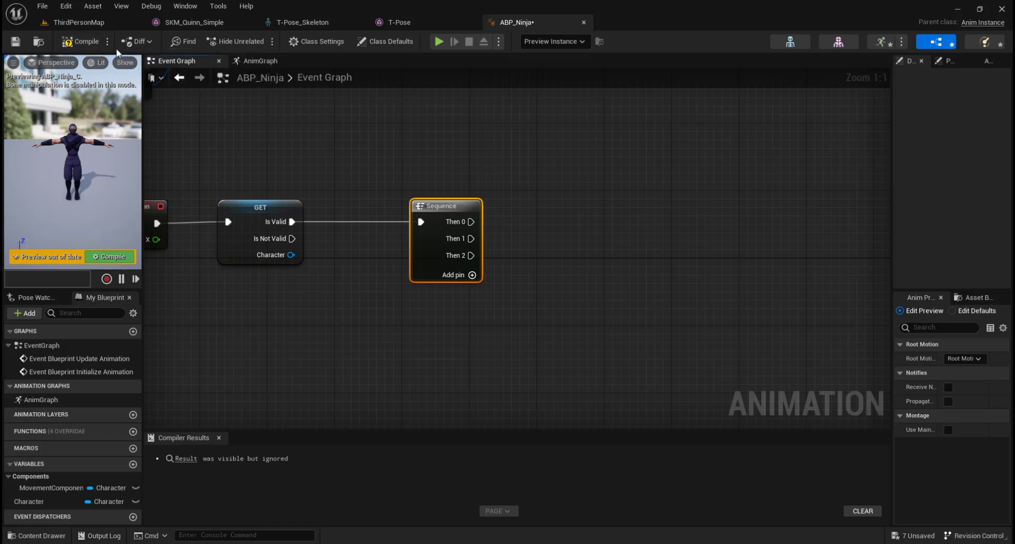
pyautogui.click(82, 41)
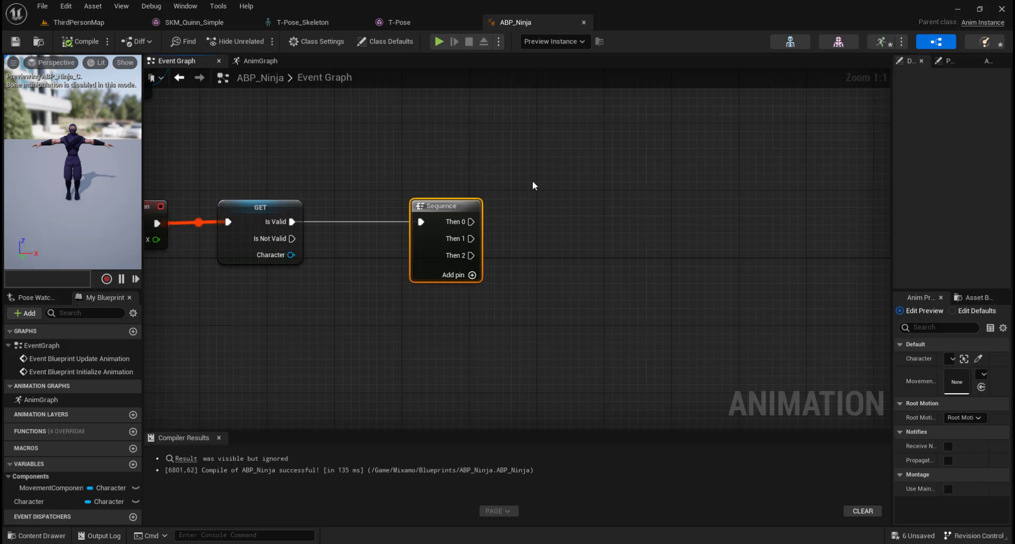
# Move the Sequence node closer to the Character GET node, keeping the two aligned
pyautogui.moveTo(542, 177); pyautogui.dragTo(416, 177, button='right')
pyautogui.moveTo(353, 171); pyautogui.dragTo(312, 171)
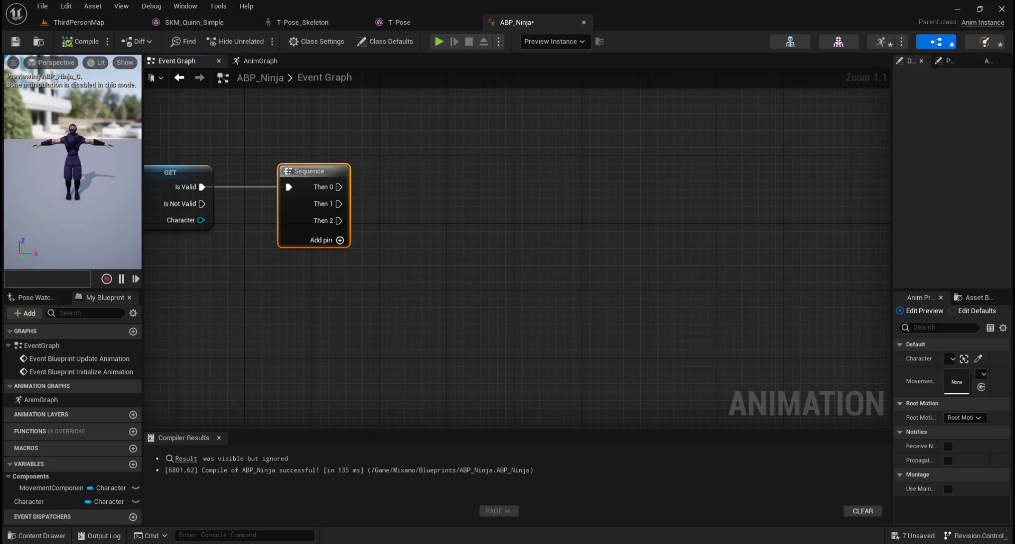
pyautogui.moveTo(548, 261); pyautogui.dragTo(597, 269, button='right')
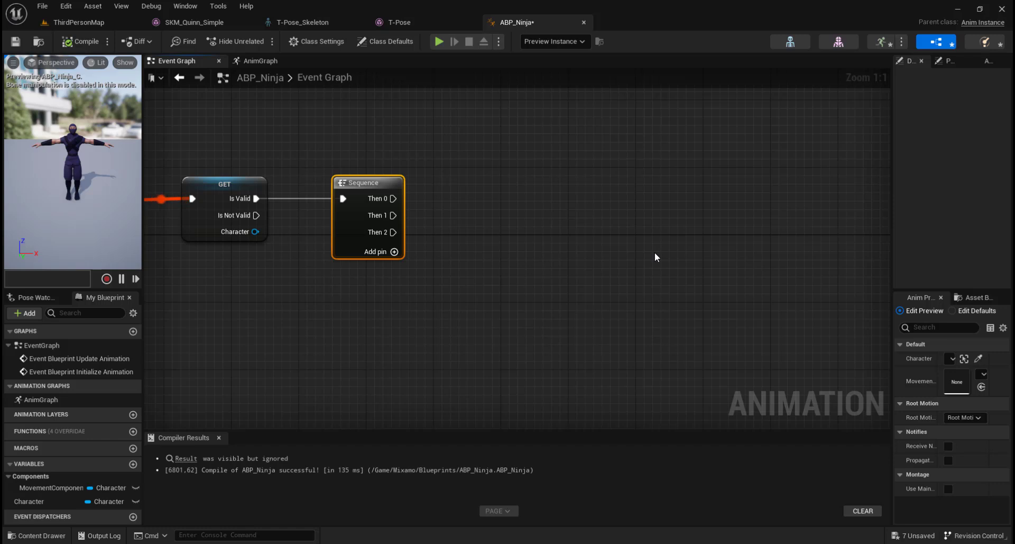
# Create a new variable named Velocity and set its type to Vector
pyautogui.moveTo(655, 251); pyautogui.dragTo(729, 239, button='right')
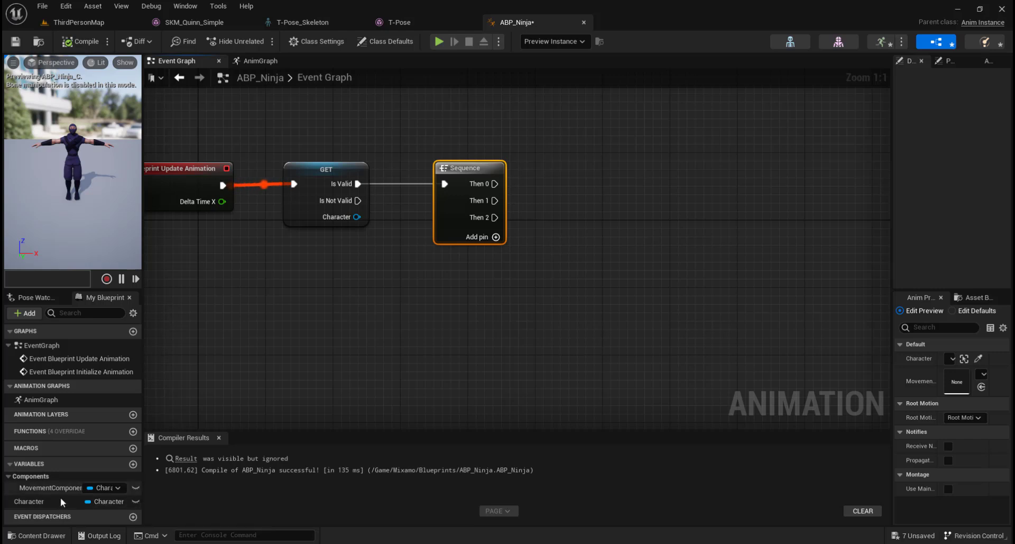
pyautogui.click(133, 464)
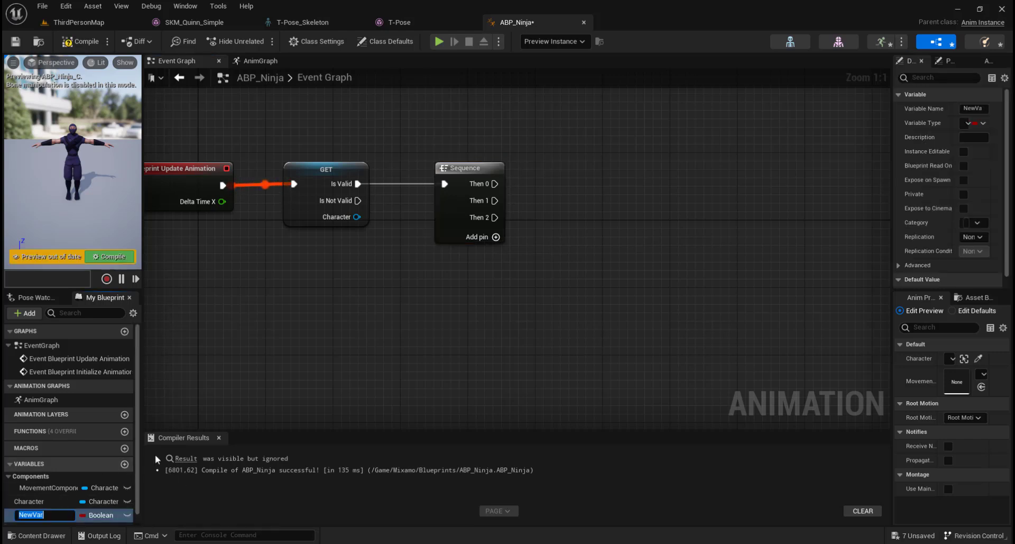
pyautogui.write('Velocity')
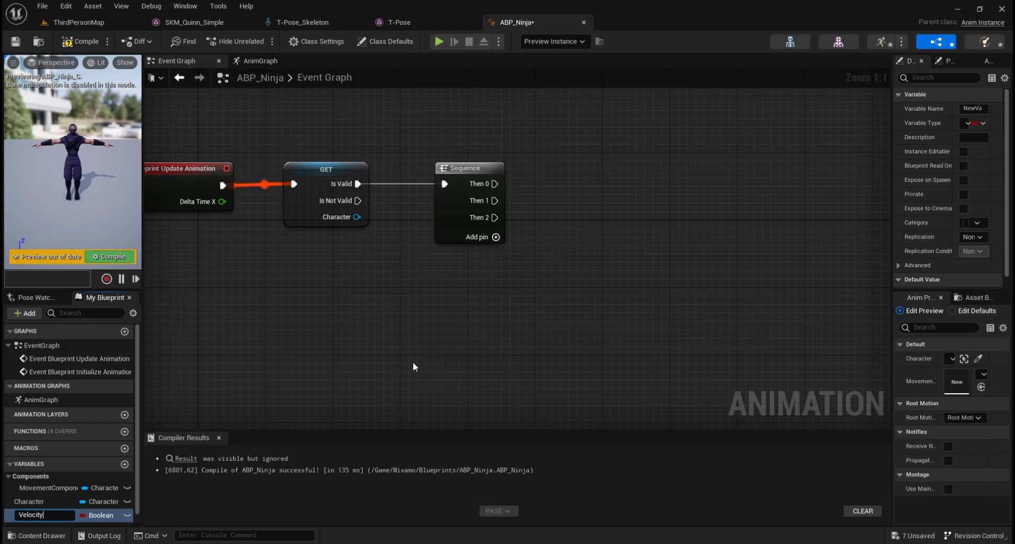
pyautogui.press('Return')
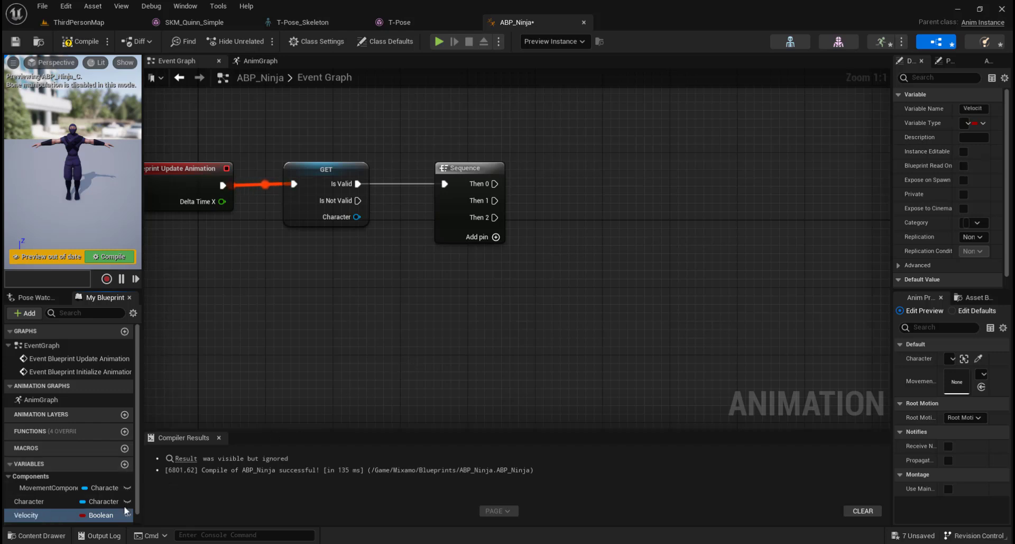
pyautogui.click(108, 513)
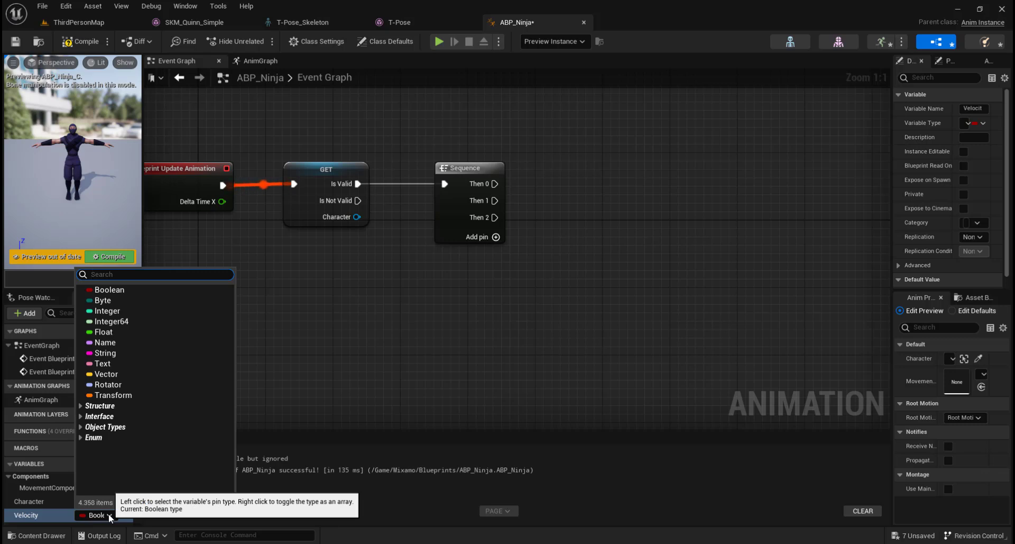
pyautogui.click(132, 374)
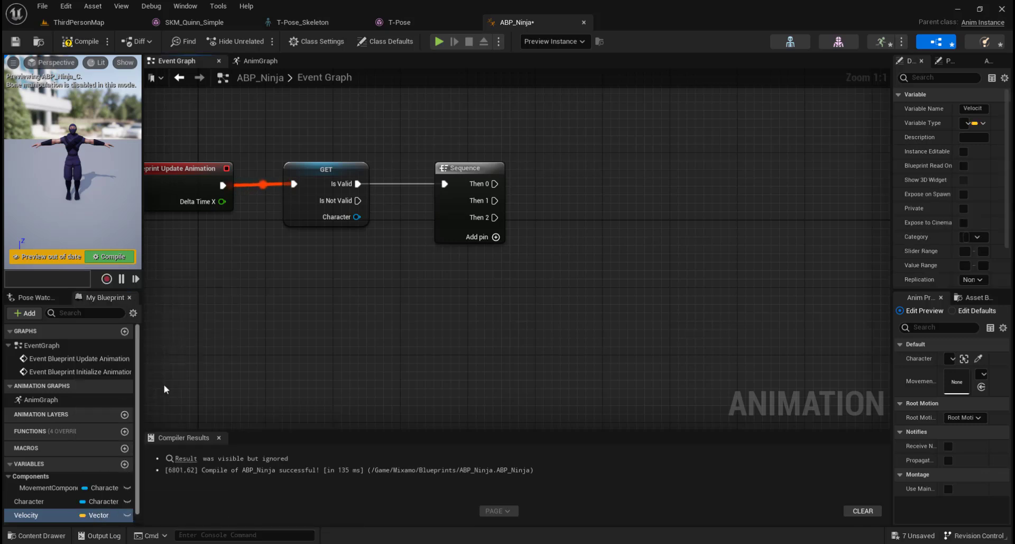
# Add another variable named GroundSpeed and set its type to Float
pyautogui.scroll(-2, 338, 429)
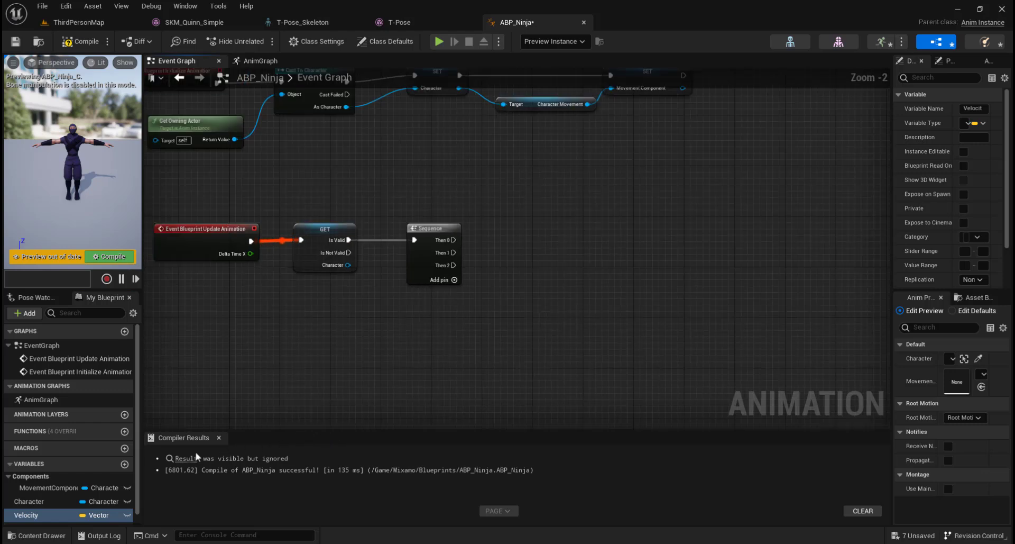
pyautogui.click(125, 464)
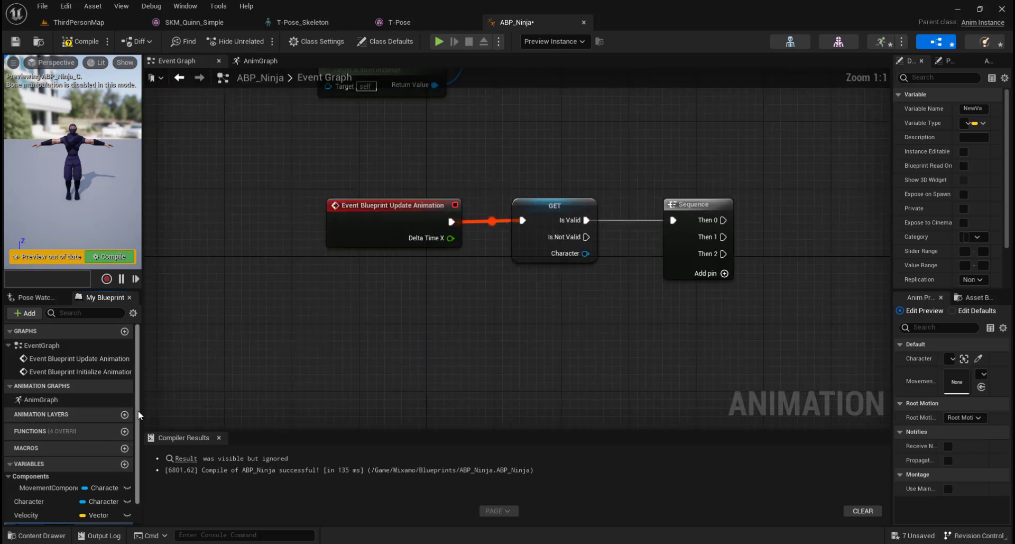
pyautogui.click(29, 505)
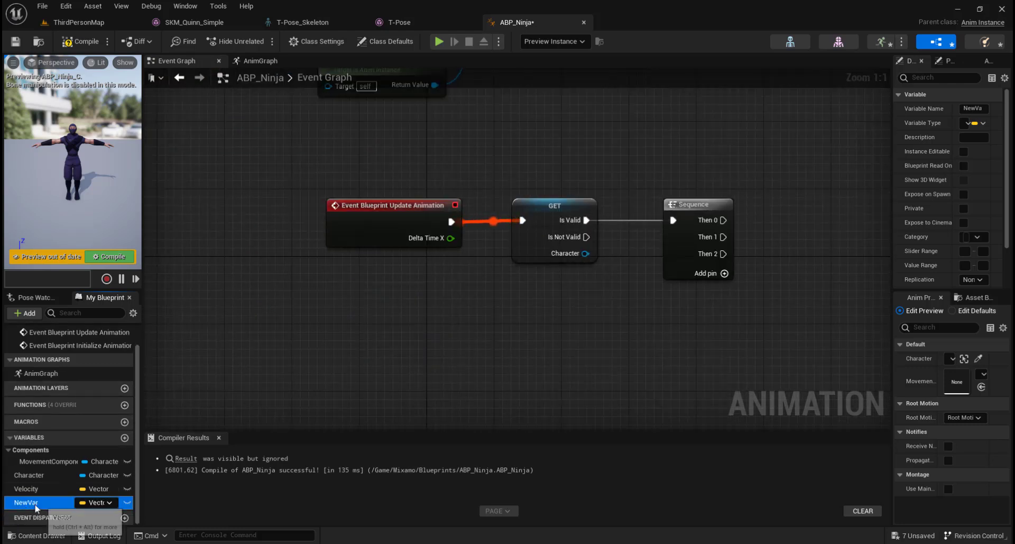
pyautogui.click(38, 507)
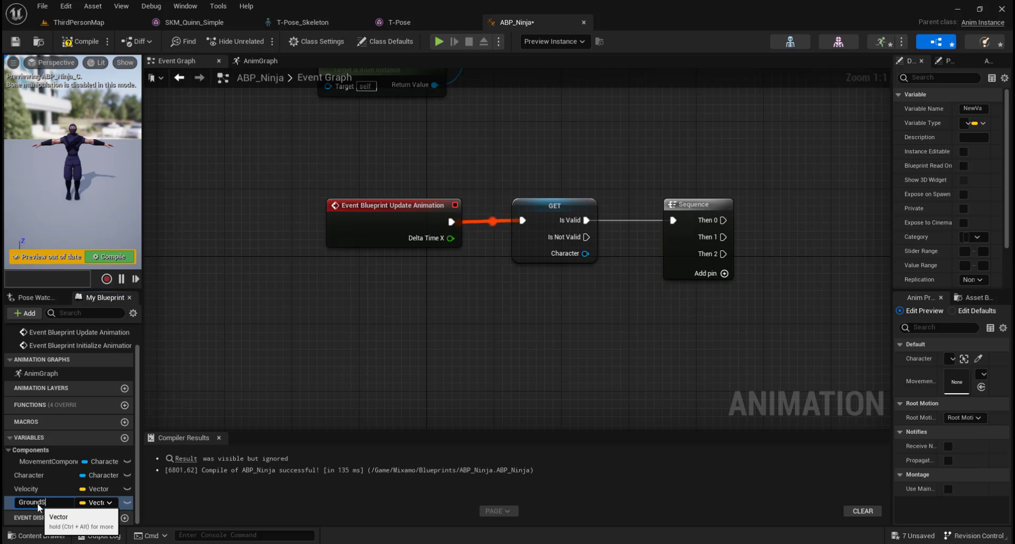
pyautogui.write('GroundSpeed')
pyautogui.press('Return')
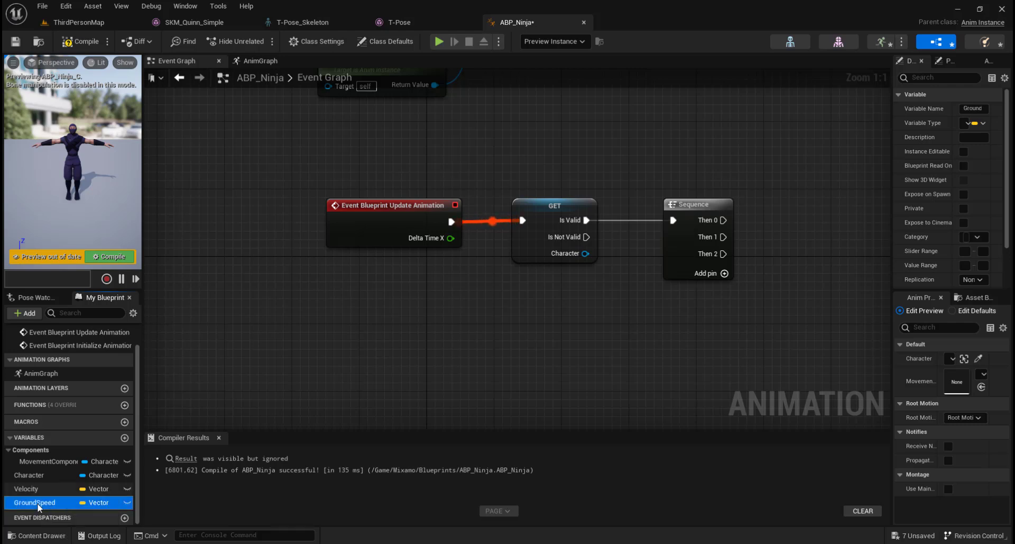
pyautogui.click(112, 503)
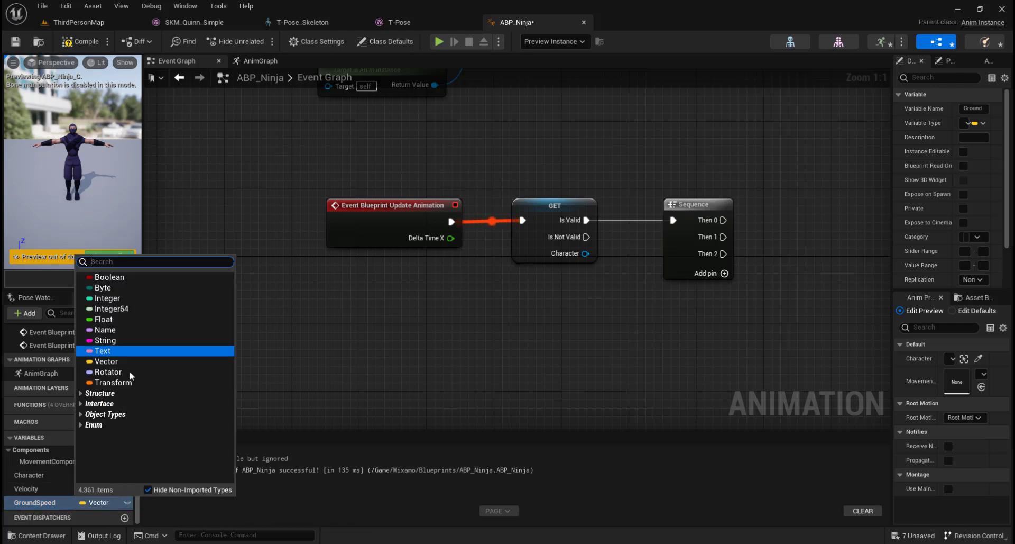
pyautogui.click(136, 322)
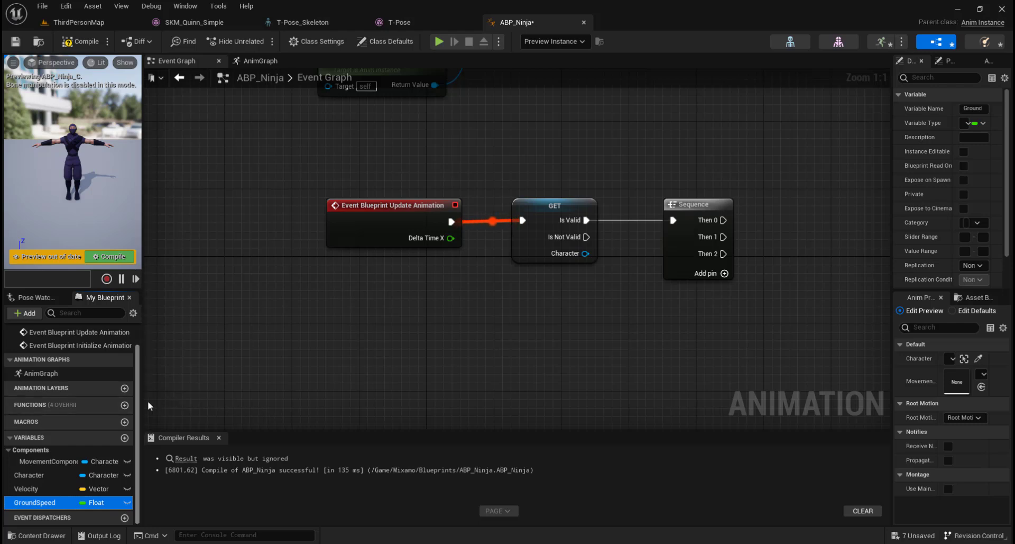
# Add a variable named IsFalling, set its type to Boolean, and compile the blueprint
pyautogui.click(124, 438)
pyautogui.write('IsFalling')
pyautogui.press('Return')
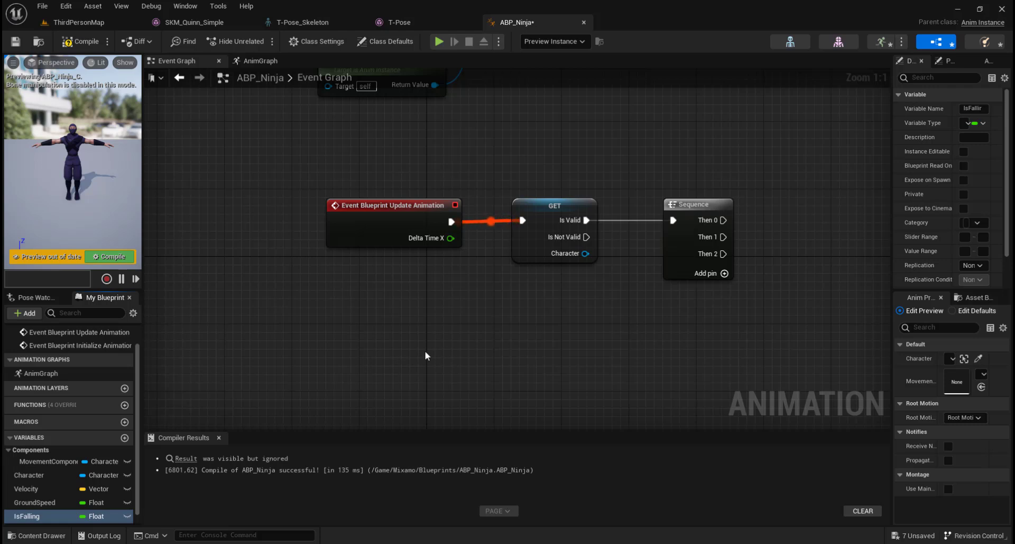
pyautogui.click(101, 516)
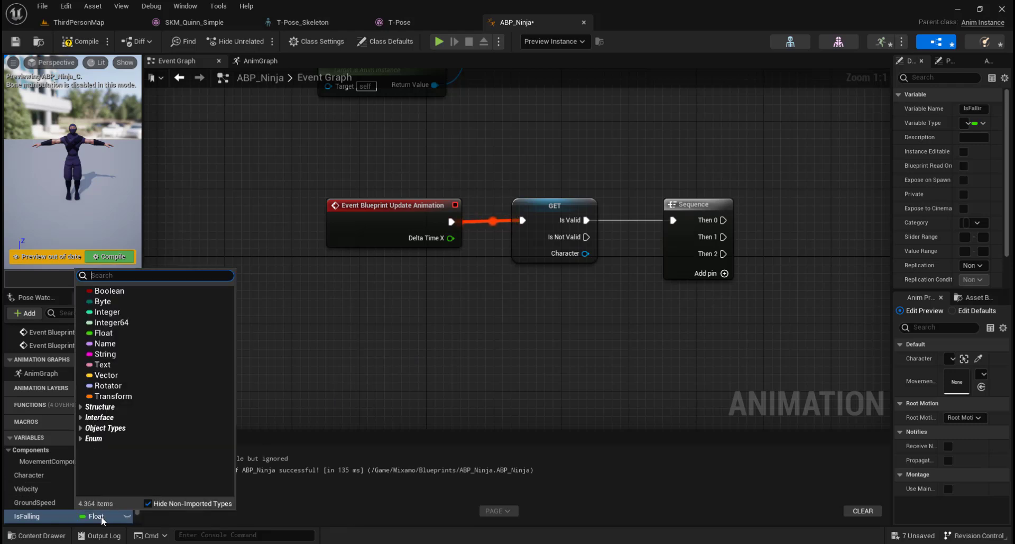
pyautogui.click(141, 289)
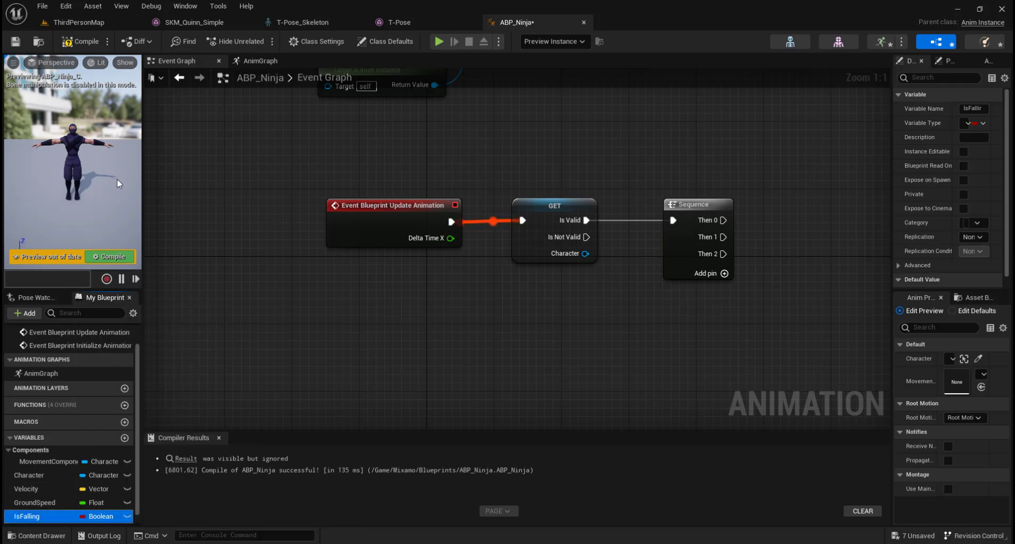
pyautogui.click(85, 42)
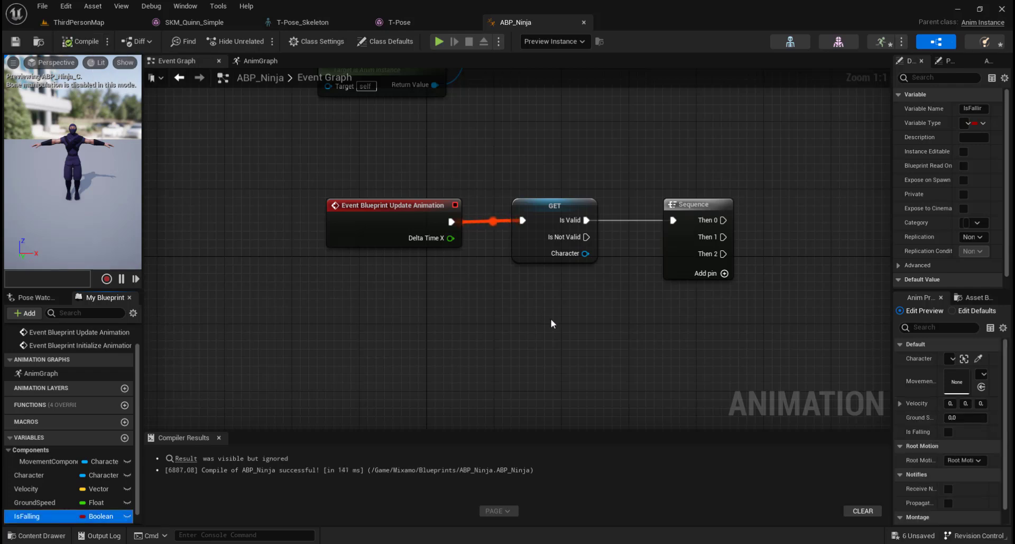
pyautogui.moveTo(551, 318); pyautogui.dragTo(509, 325, button='right')
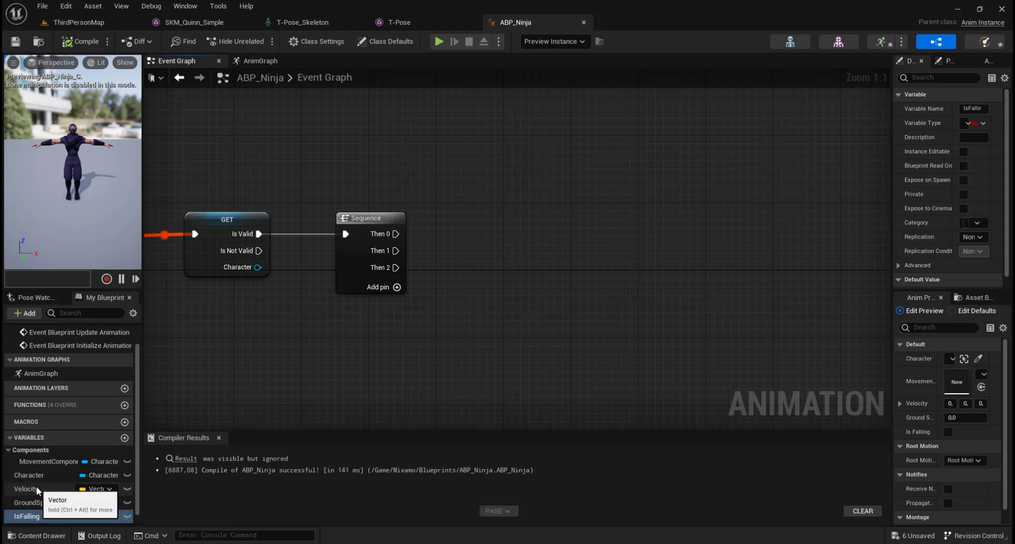
pyautogui.moveTo(37, 489); pyautogui.dragTo(480, 227)
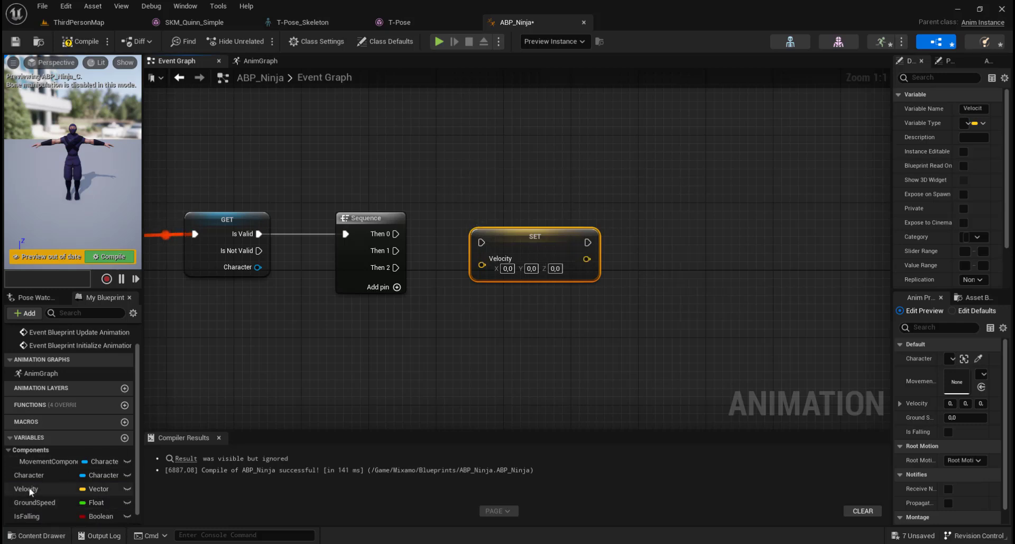
pyautogui.keyDown('ctrl'); pyautogui.moveTo(30, 488); pyautogui.dragTo(501, 332); pyautogui.keyUp('ctrl')
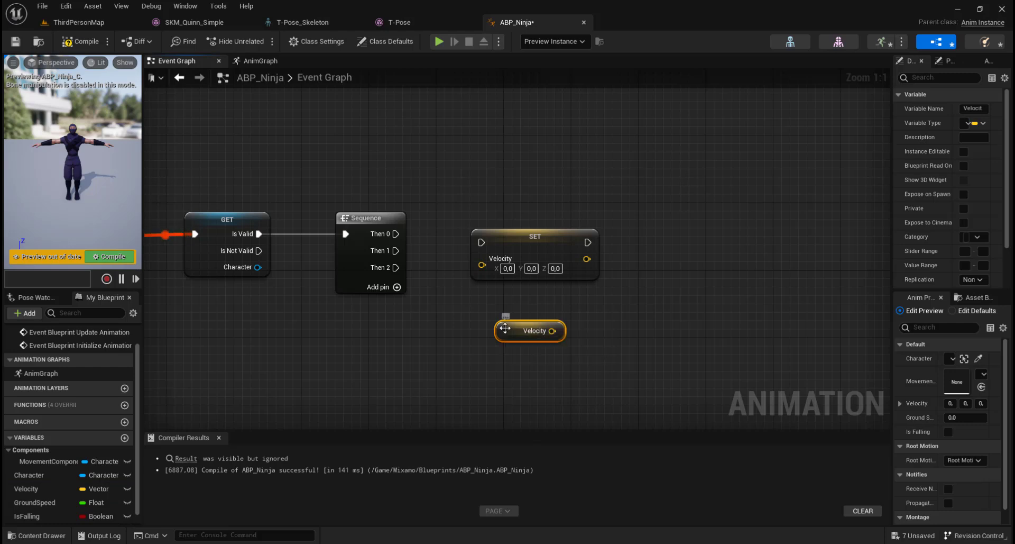
pyautogui.press('Delete')
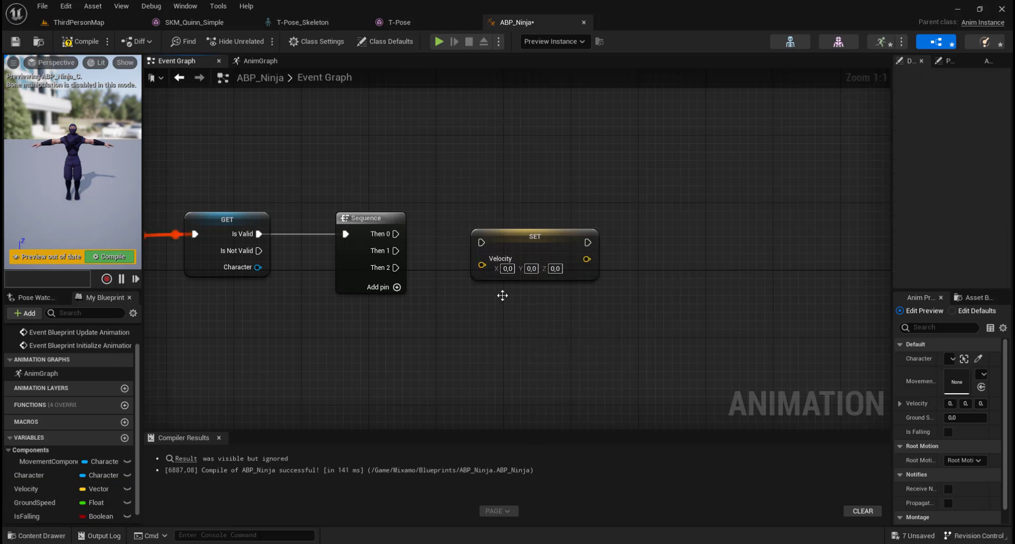
pyautogui.click(499, 241)
pyautogui.press('Delete')
# Add a SET Velocity node driven by the Sequence's Then 0 output and place it well beyond and above the Sequence
pyautogui.moveTo(30, 486); pyautogui.dragTo(462, 231)
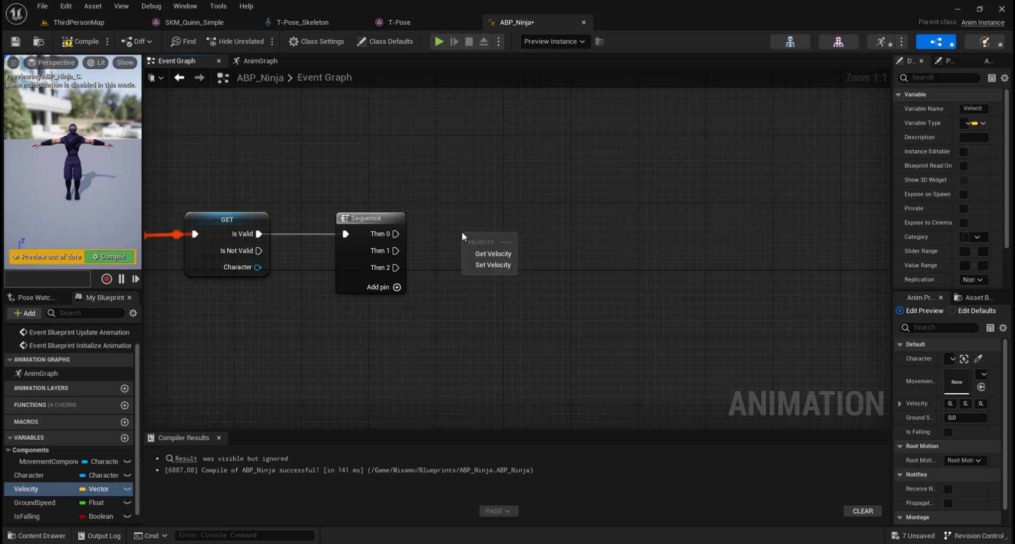
pyautogui.click(487, 265)
pyautogui.moveTo(530, 239); pyautogui.dragTo(570, 171)
pyautogui.moveTo(396, 234); pyautogui.dragTo(507, 175)
pyautogui.moveTo(542, 270); pyautogui.dragTo(429, 274, button='right')
pyautogui.moveTo(420, 178); pyautogui.dragTo(664, 169)
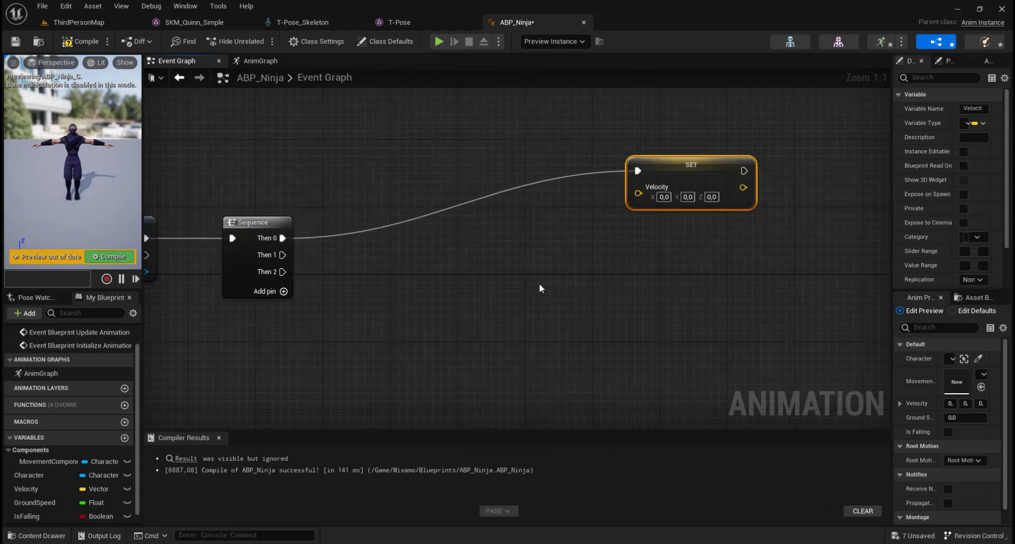
# Place a getter for the MovementComponent variable between the Sequence and SET Velocity nodes, below their connection
pyautogui.moveTo(47, 461); pyautogui.dragTo(327, 257)
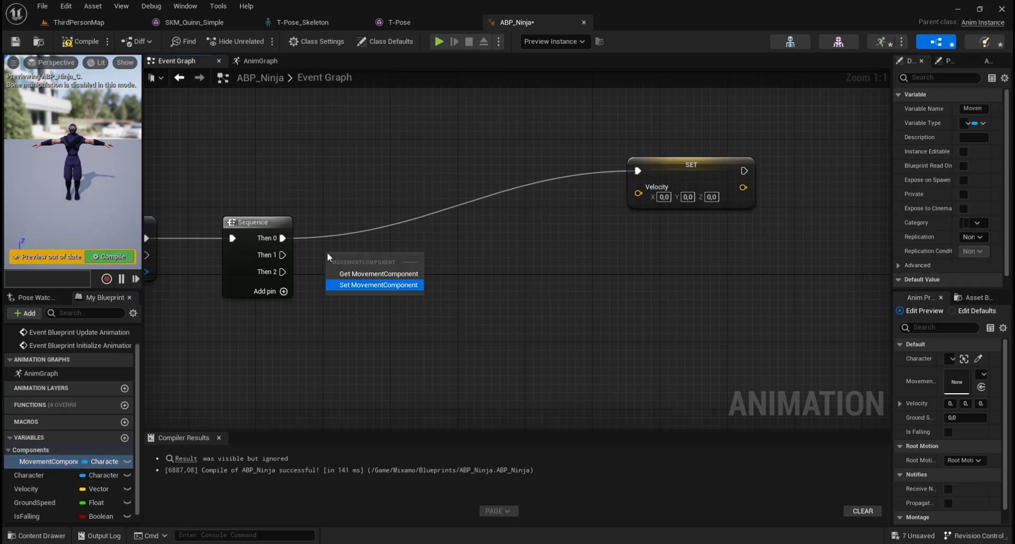
pyautogui.click(378, 273)
pyautogui.moveTo(375, 299); pyautogui.dragTo(342, 356, button='right')
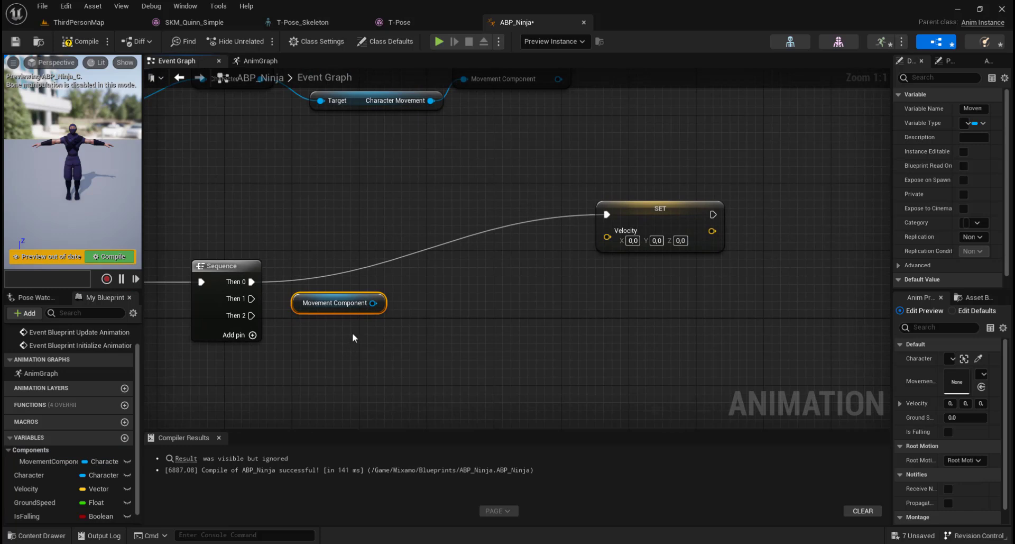
# Switch the blueprint's debug target to No debug object selected
pyautogui.moveTo(373, 303)
pyautogui.mouseDown()
pyautogui.moveTo(421, 305)
pyautogui.moveTo(377, 302)
pyautogui.mouseUp()
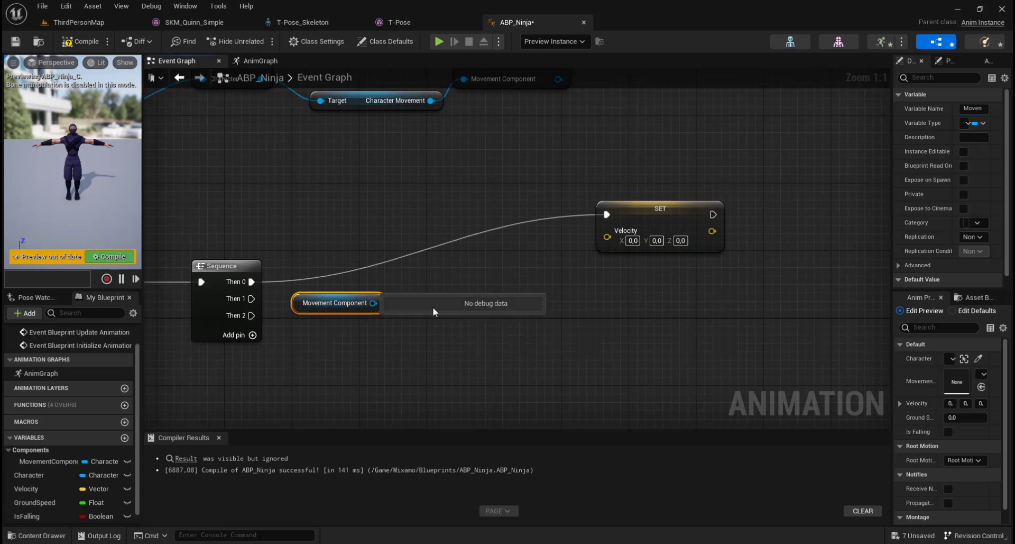
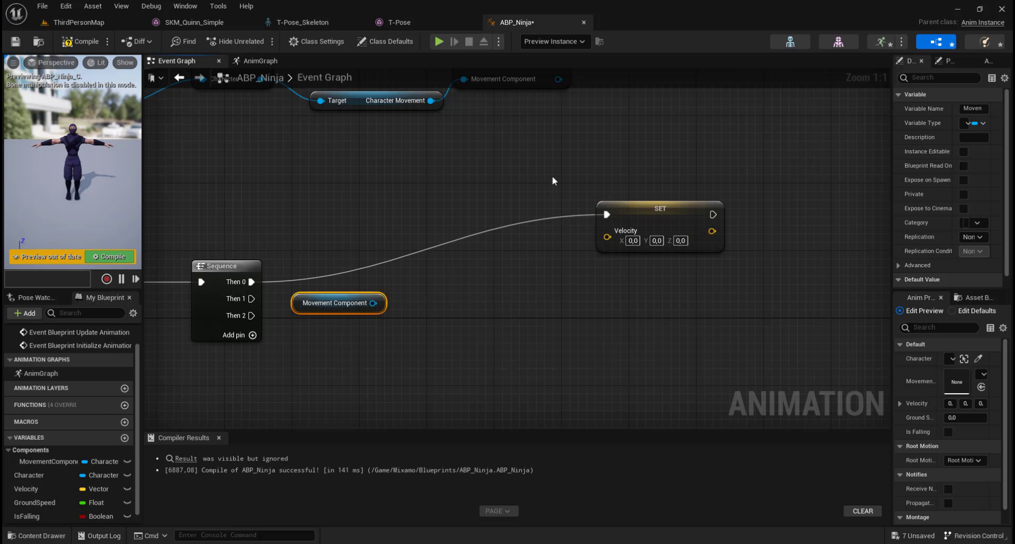
pyautogui.click(582, 42)
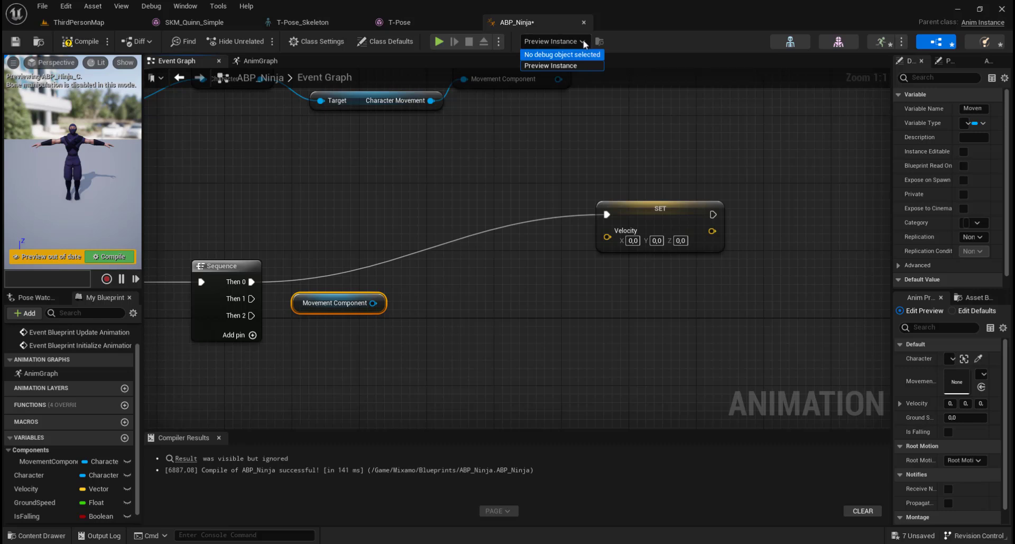
pyautogui.click(545, 54)
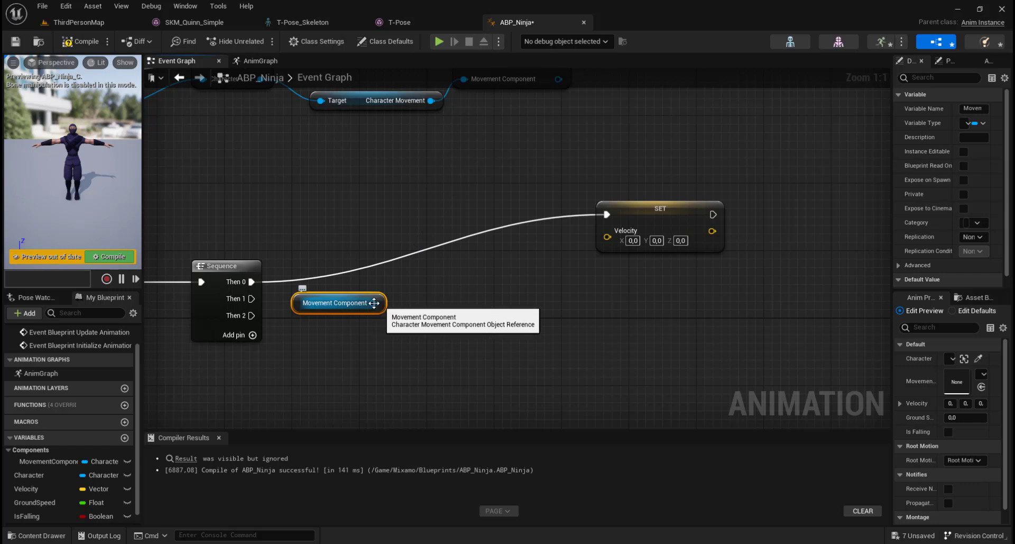
# Read Velocity from the Movement Component getter and feed it into the SET Velocity node
pyautogui.moveTo(373, 303); pyautogui.dragTo(465, 302)
pyautogui.write('get velo')
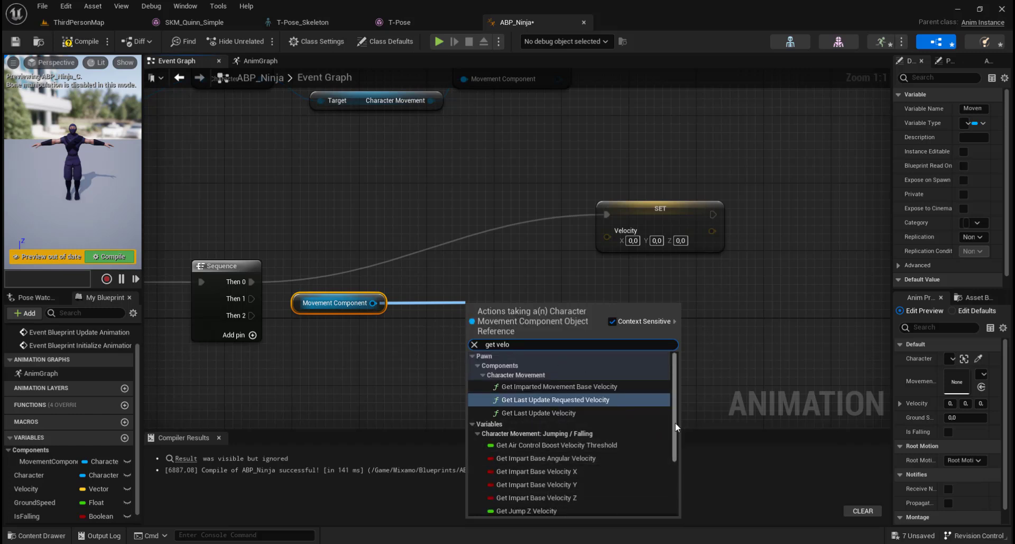
pyautogui.scroll(-3, 669, 450)
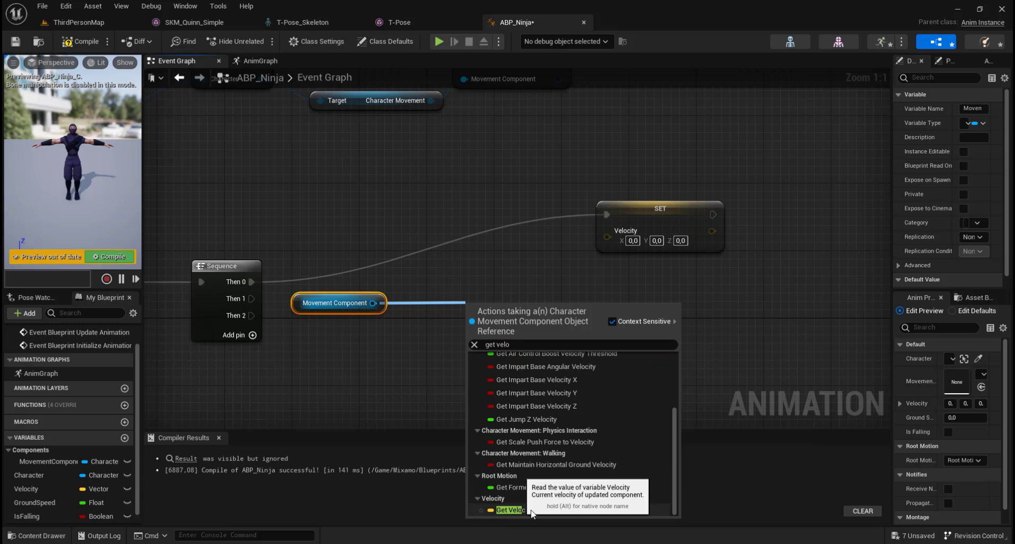
pyautogui.click(531, 509)
pyautogui.moveTo(506, 310); pyautogui.dragTo(608, 237)
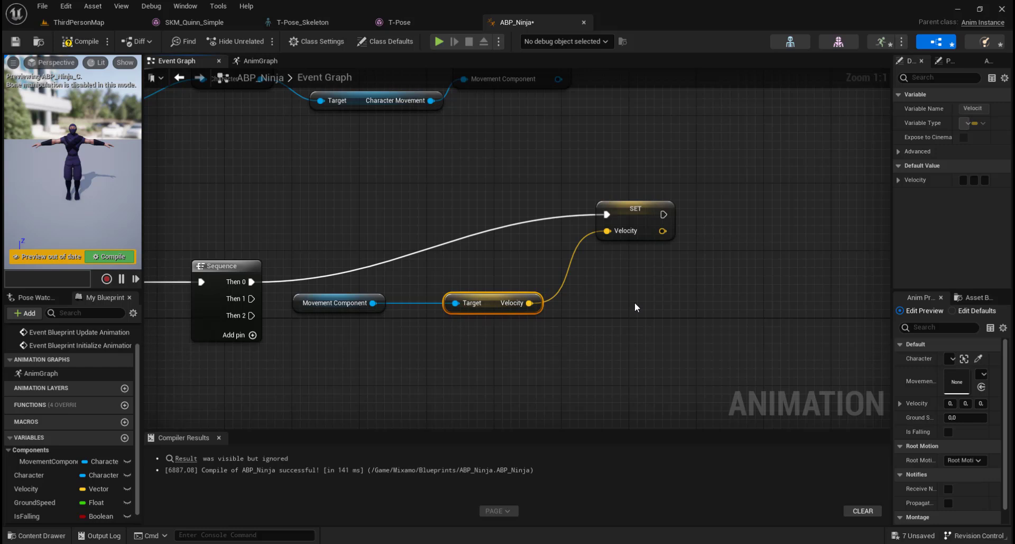
# Move the SET Velocity node lower and closer to the Velocity getter feeding it
pyautogui.moveTo(698, 299); pyautogui.dragTo(661, 309, button='right')
pyautogui.moveTo(606, 233); pyautogui.dragTo(548, 268)
pyautogui.moveTo(650, 324); pyautogui.dragTo(620, 307, button='right')
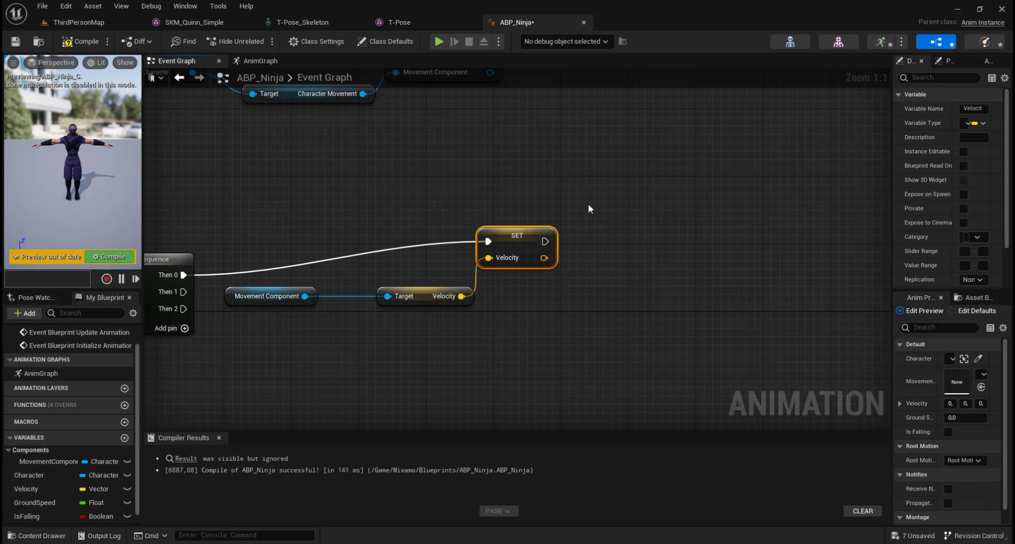
# Add a SET GroundSpeed node executed after SET Velocity, and compile the blueprint
pyautogui.moveTo(38, 502); pyautogui.dragTo(749, 233)
pyautogui.click(646, 252)
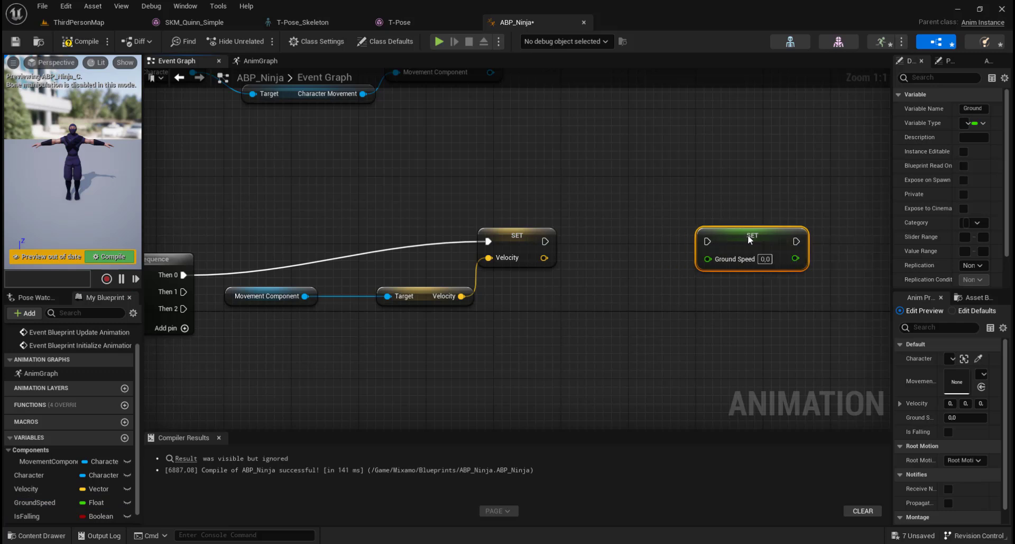
pyautogui.moveTo(545, 241); pyautogui.dragTo(741, 239)
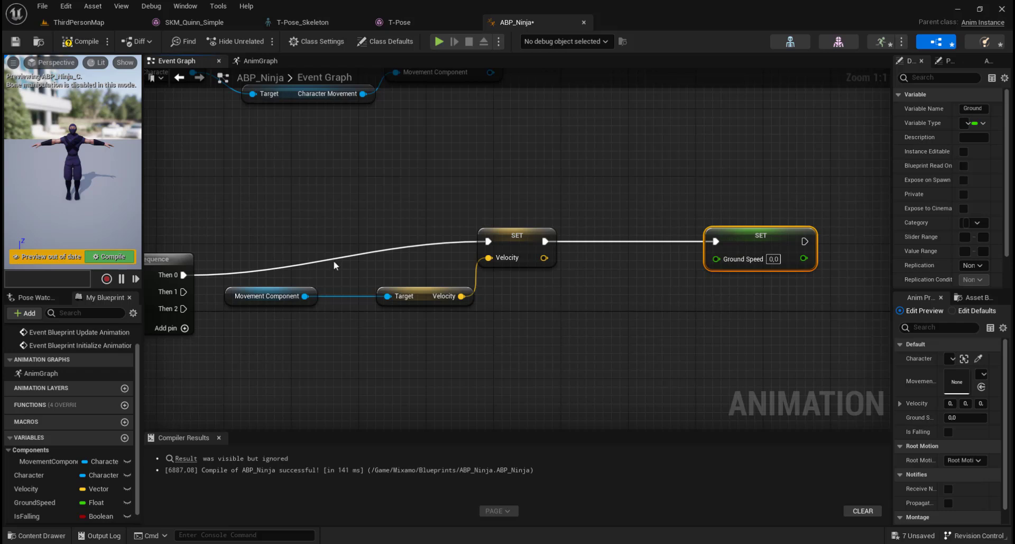
pyautogui.moveTo(100, 237)
pyautogui.mouseDown(button='right')
pyautogui.moveTo(93, 248)
pyautogui.moveTo(103, 243)
pyautogui.mouseUp(button='right')
pyautogui.click(111, 257)
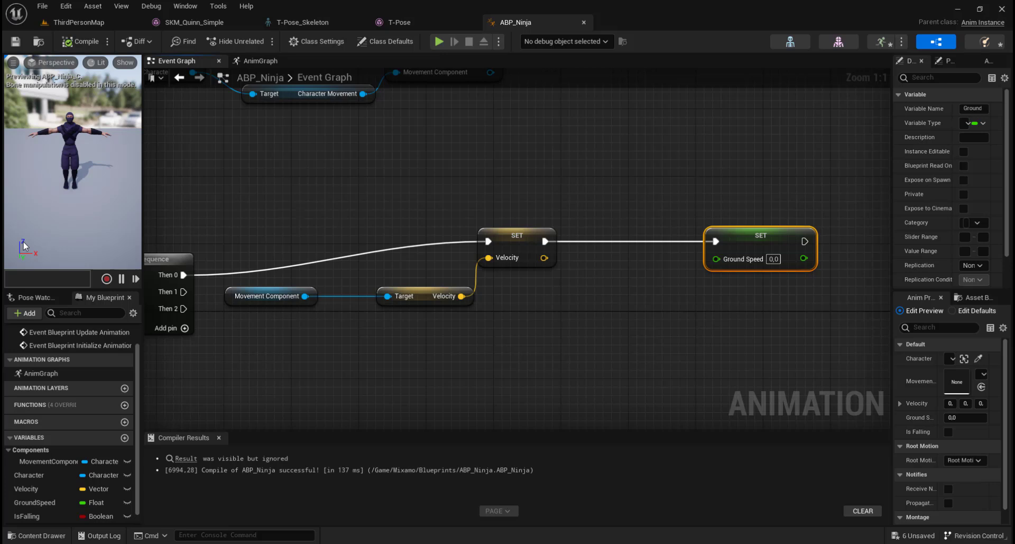
# Shift SET Ground Speed slightly farther from SET Velocity and search for "get vector length" from the SET node's Velocity output
pyautogui.moveTo(742, 236); pyautogui.dragTo(682, 236)
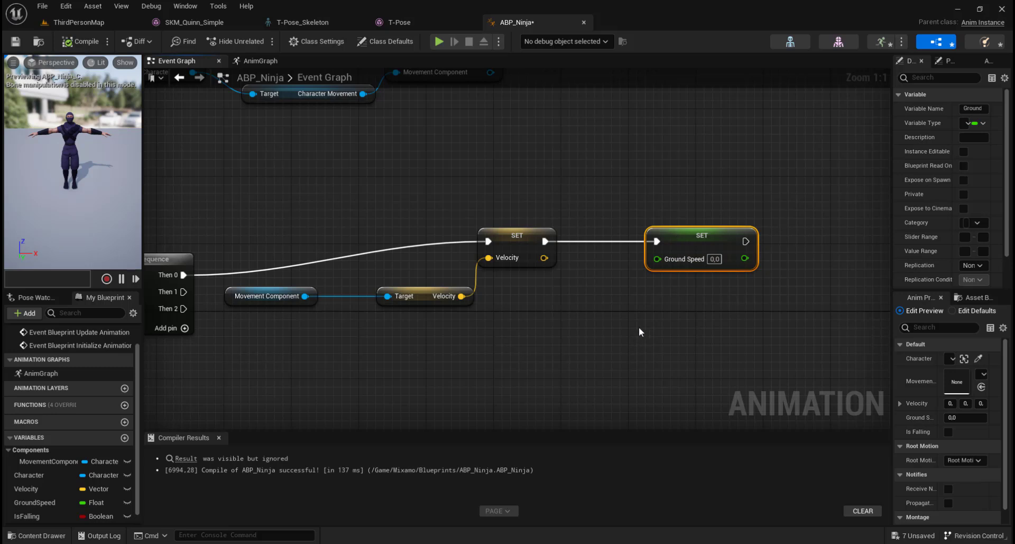
pyautogui.moveTo(679, 235); pyautogui.dragTo(747, 235)
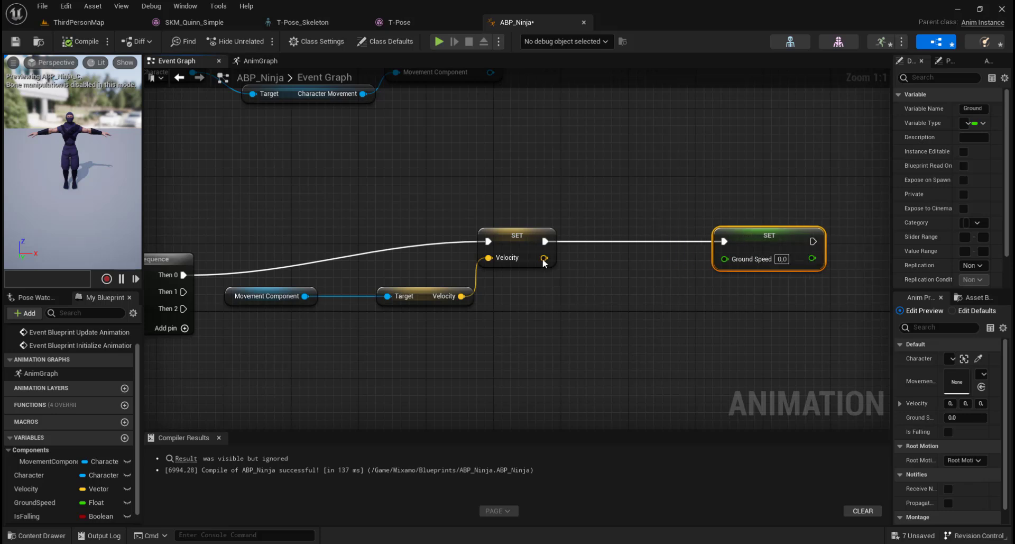
pyautogui.moveTo(544, 258); pyautogui.dragTo(603, 290)
pyautogui.write('get vec')
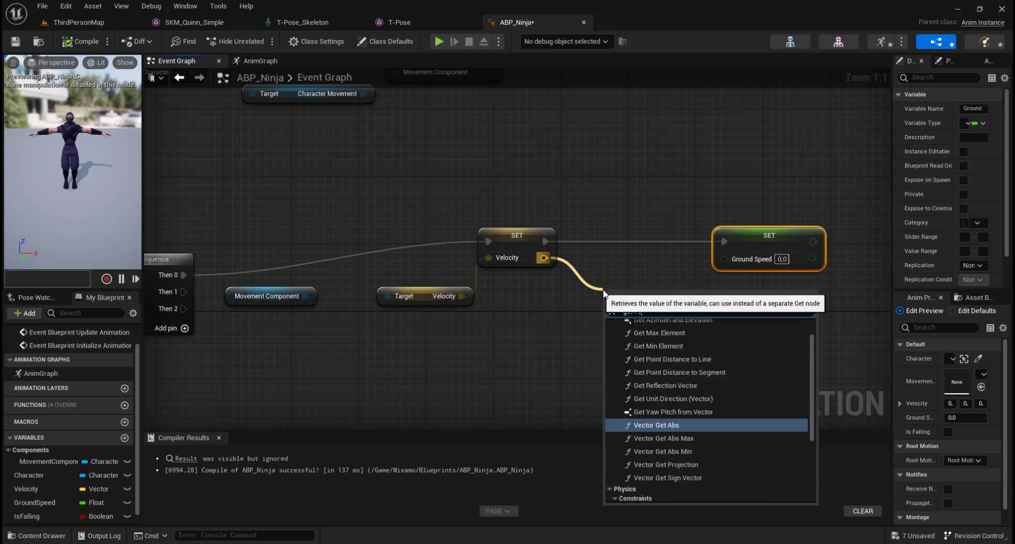
pyautogui.write('tor x')
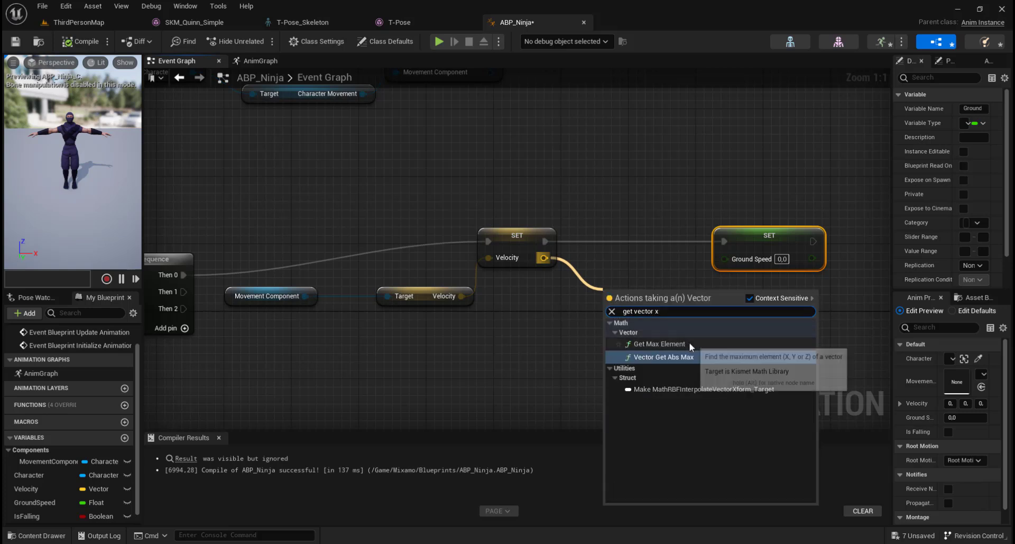
pyautogui.press('BackSpace')
pyautogui.write('length')
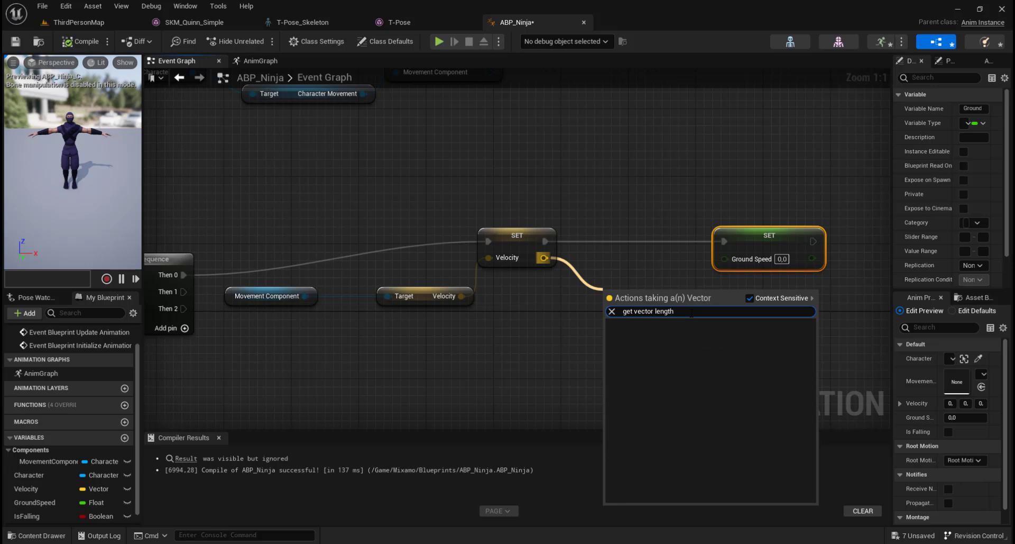
pyautogui.click(750, 297)
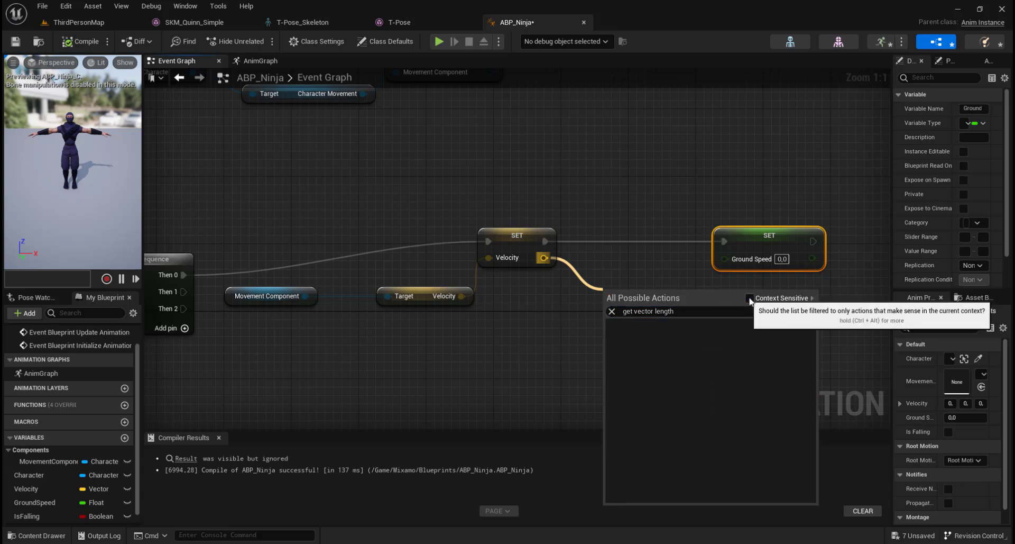
pyautogui.click(750, 298)
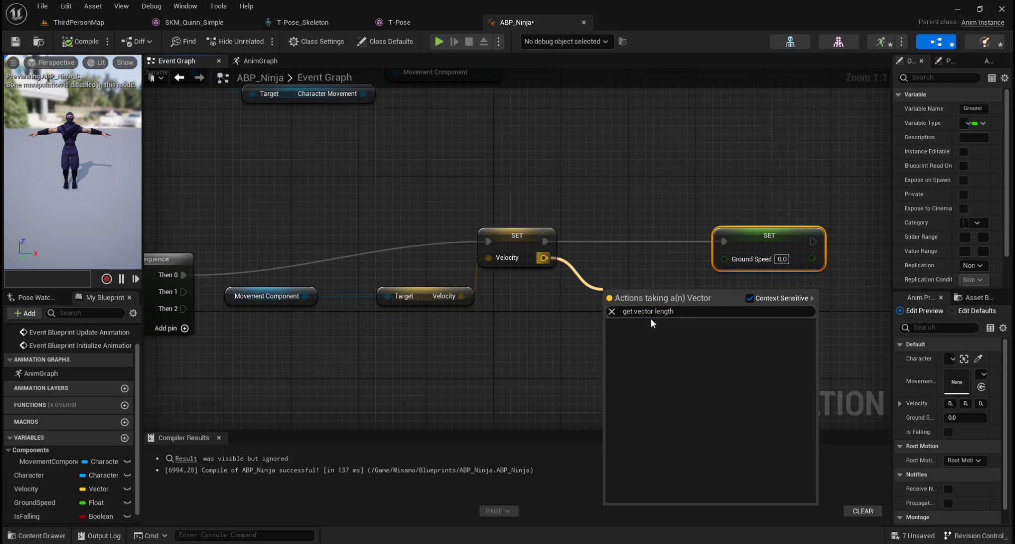
# Add a Vector Length XY node on SET Velocity's output and connect its Return Value to the Ground Speed input
pyautogui.moveTo(636, 311); pyautogui.dragTo(595, 312)
pyautogui.press('BackSpace')
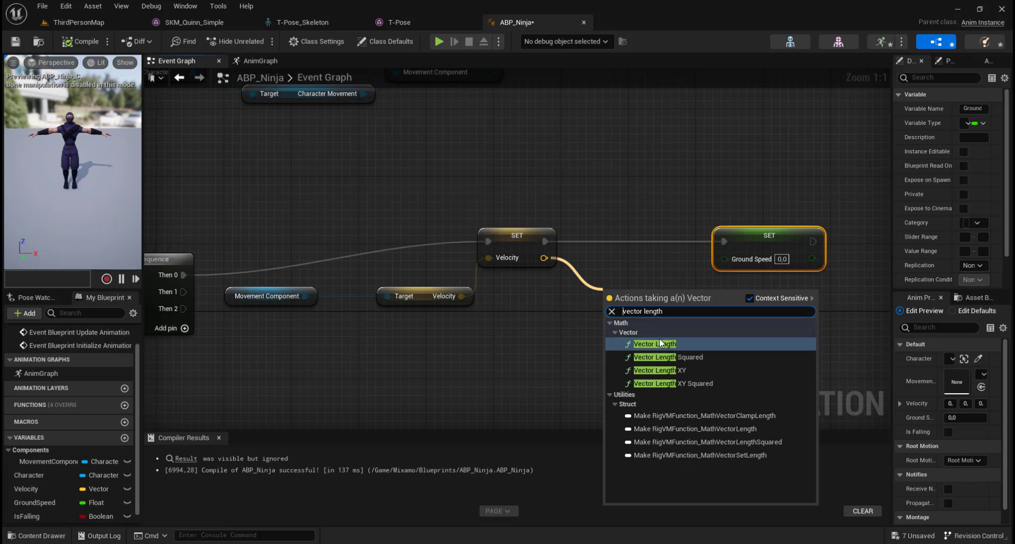
pyautogui.click(750, 297)
pyautogui.click(750, 298)
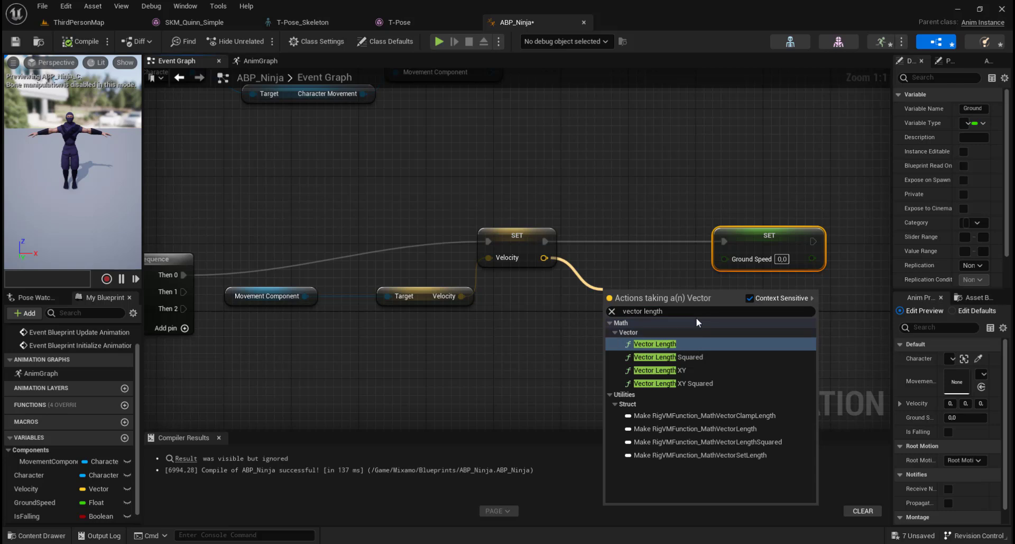
pyautogui.click(658, 370)
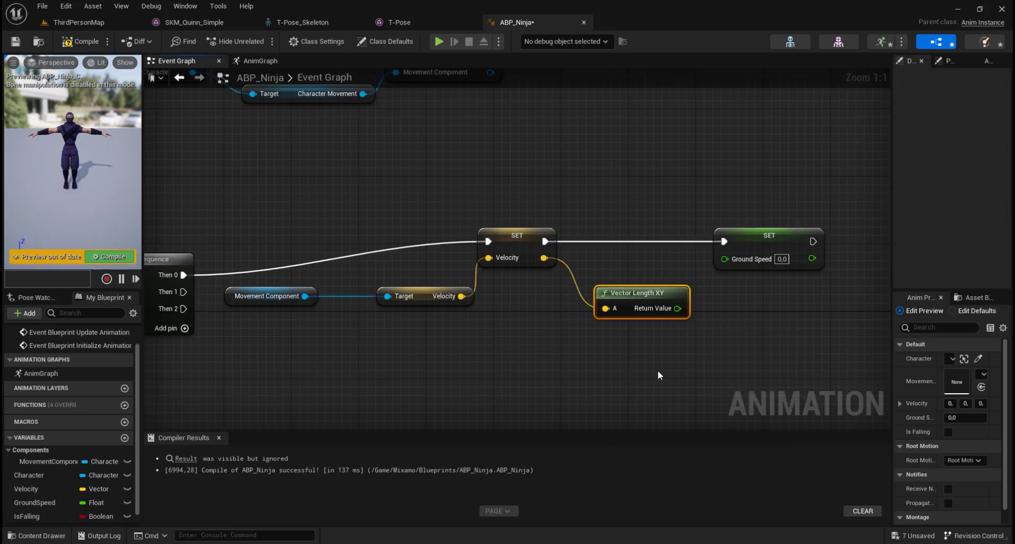
pyautogui.moveTo(678, 308); pyautogui.dragTo(725, 258)
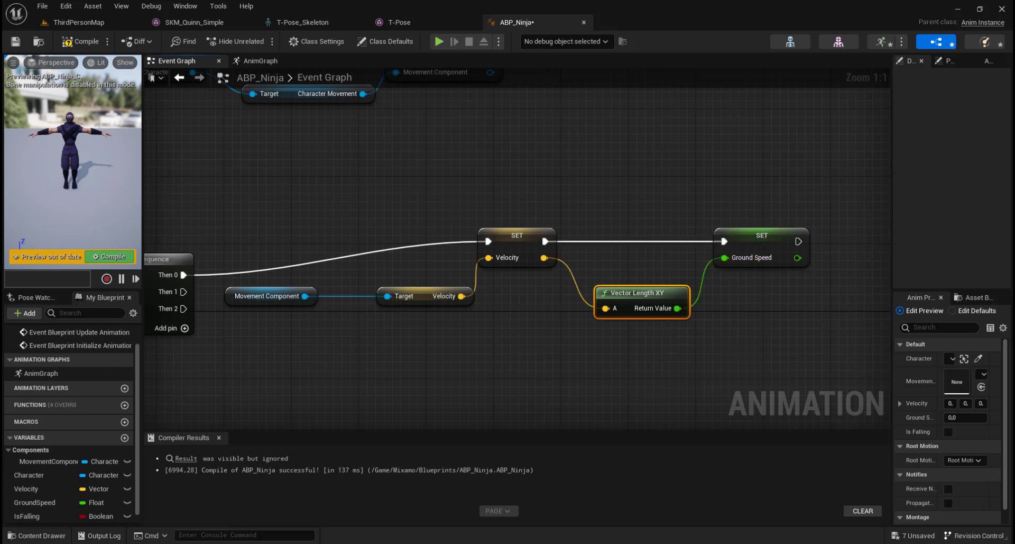
# Move the velocity and ground speed nodes up and away from the Sequence, and route the Then 0 wire through a reroute node level with SET Velocity
pyautogui.scroll(-2, 668, 334)
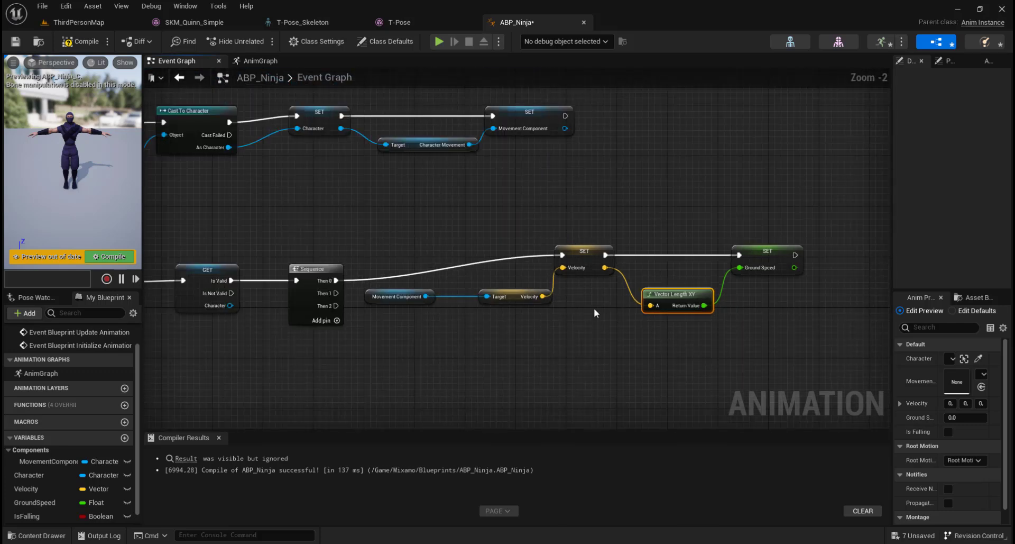
pyautogui.moveTo(395, 238); pyautogui.dragTo(704, 334)
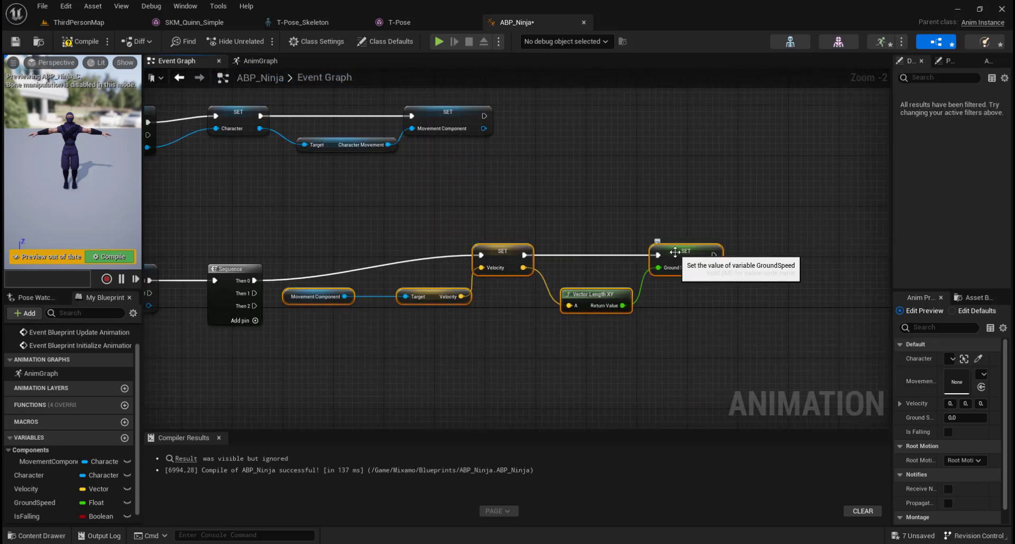
pyautogui.moveTo(675, 252); pyautogui.dragTo(761, 202)
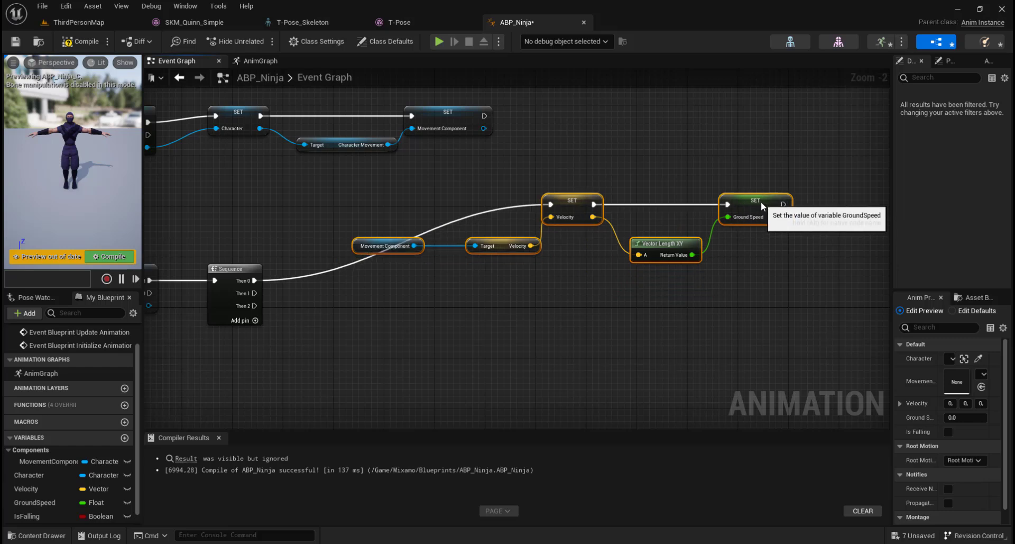
pyautogui.doubleClick(334, 270)
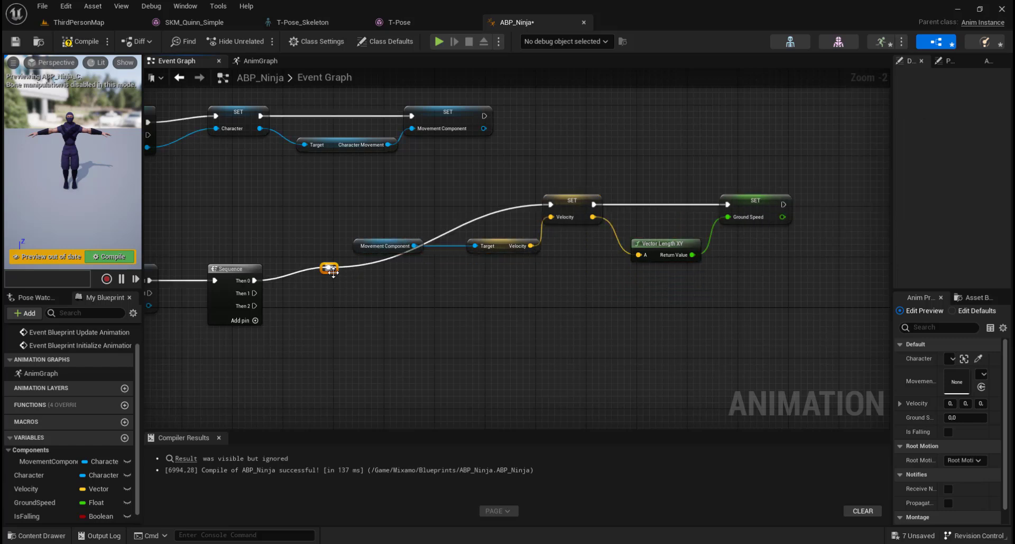
pyautogui.moveTo(334, 270); pyautogui.dragTo(324, 209)
# Wrap the velocity and ground speed nodes in a comment reading "Set velocity and ground speed from the movement components velocity"
pyautogui.moveTo(373, 183); pyautogui.dragTo(825, 299)
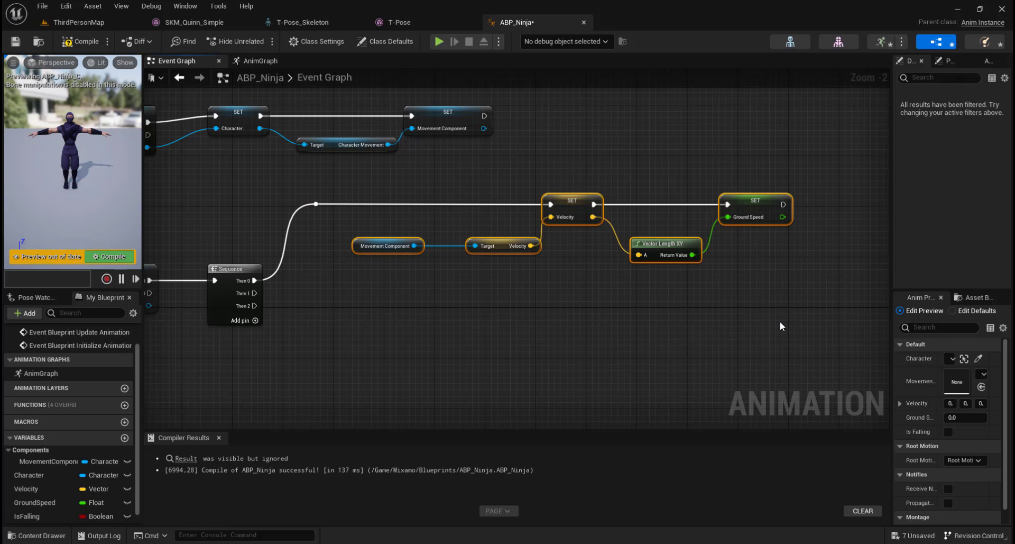
pyautogui.press('c')
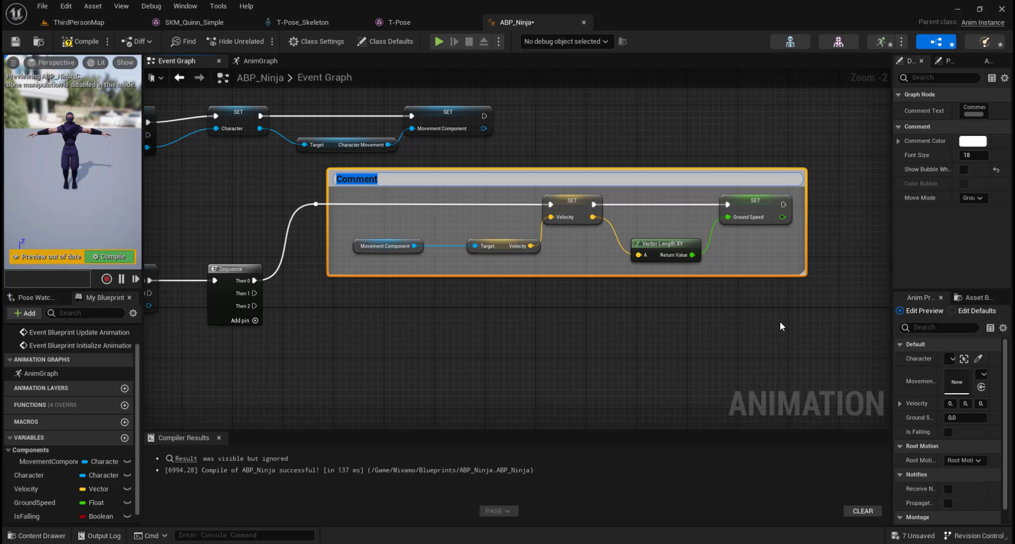
pyautogui.write('Set ve')
pyautogui.write('locz')
pyautogui.write('ti')
pyautogui.press('BackSpace')
pyautogui.press('BackSpace')
pyautogui.press('BackSpace')
pyautogui.write('ity and ground speed from the movement')
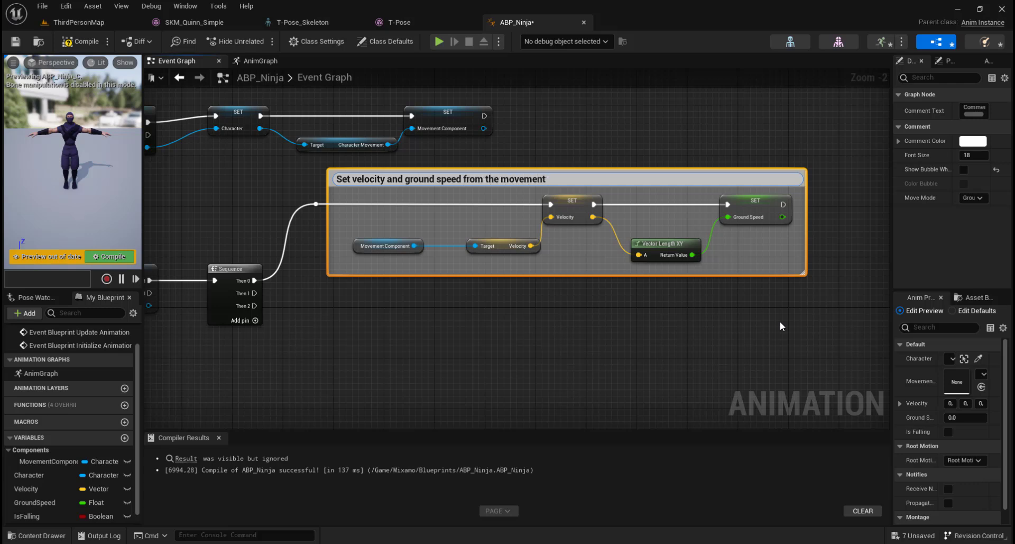
pyautogui.write(' components velocity')
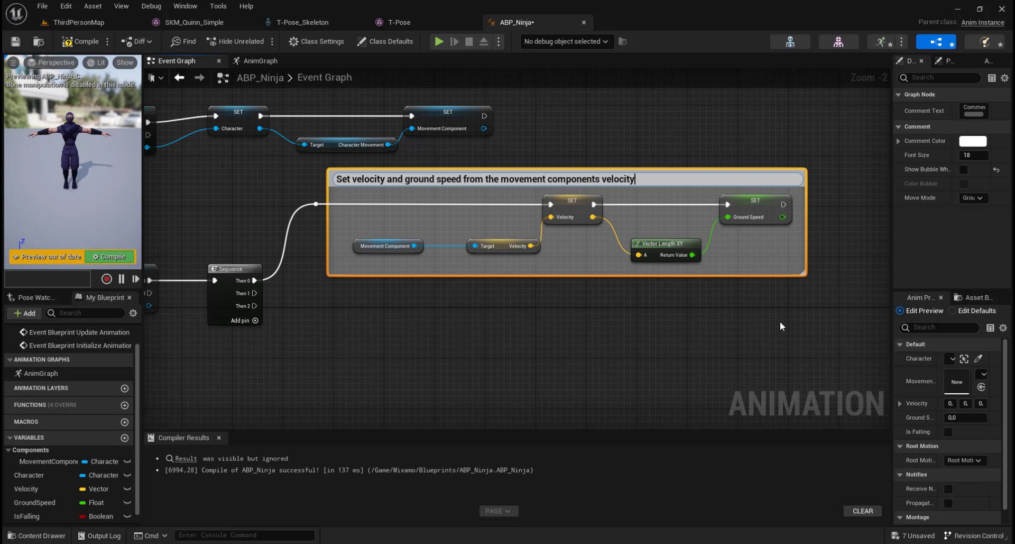
# Append ". Groundspeed is calculated from only x and y axis of the velocity, so moving up or down does not affect" to the comment
pyautogui.write('. Gr')
pyautogui.write('undspeed is calcul')
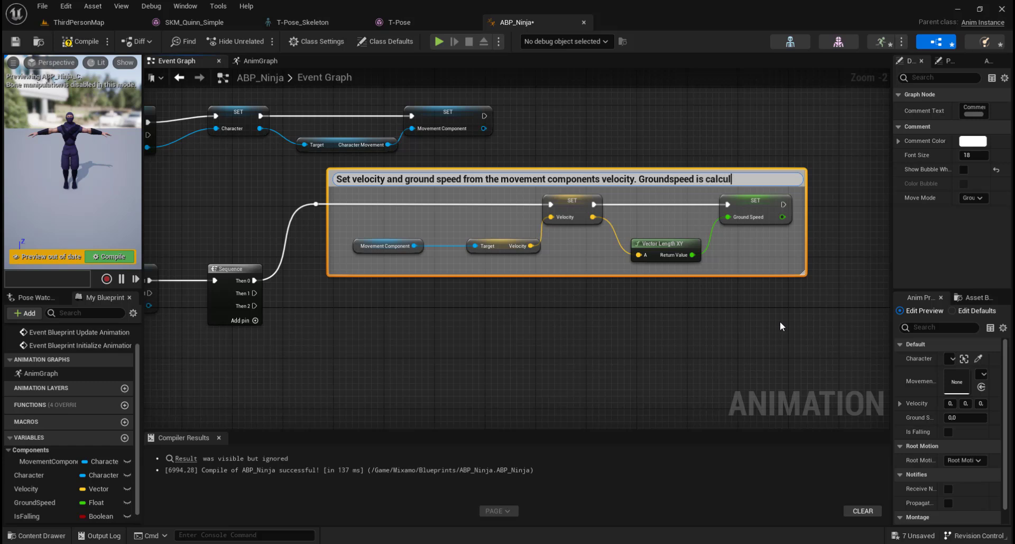
pyautogui.write('ated from only x')
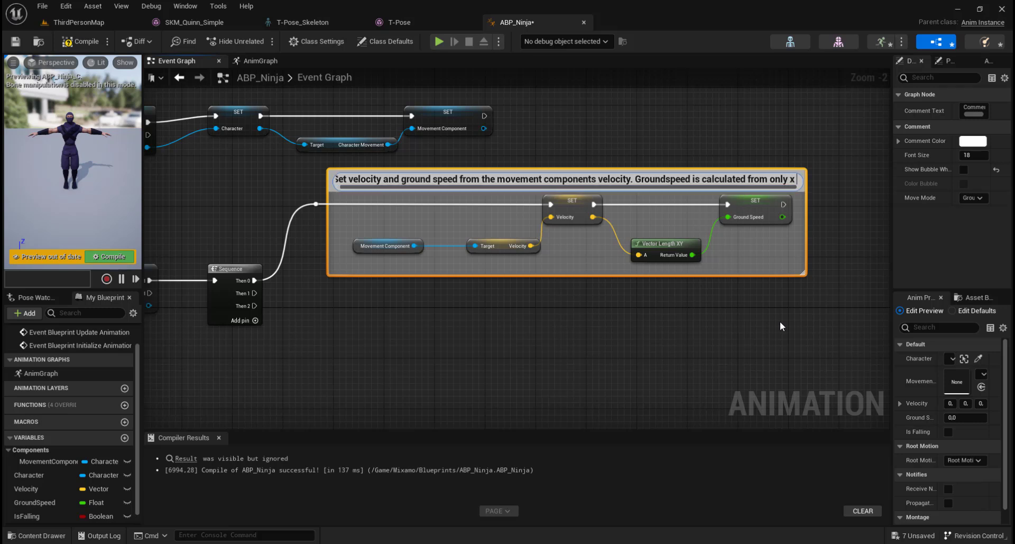
pyautogui.write(' and')
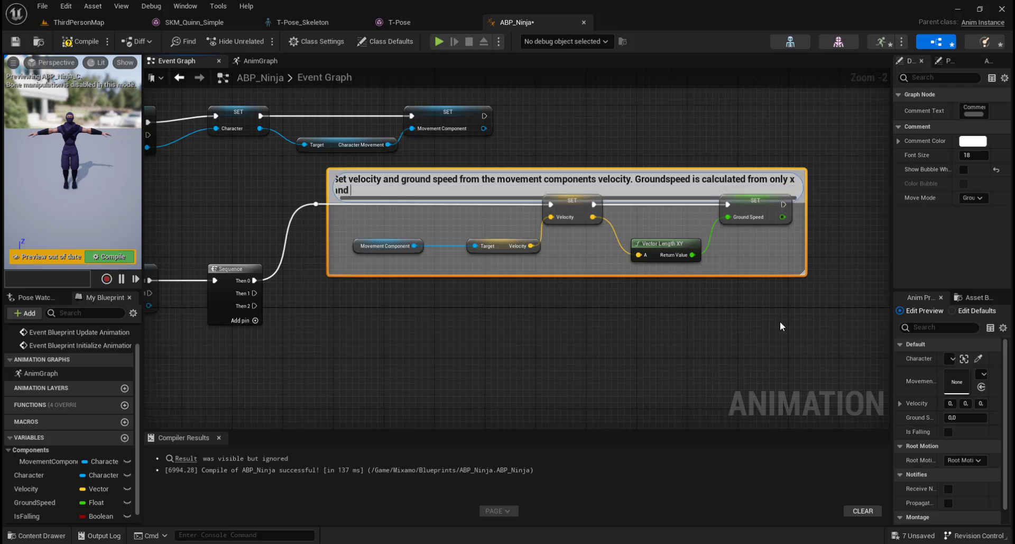
pyautogui.write(' y axis of the velov')
pyautogui.press('BackSpace')
pyautogui.press('BackSpace')
pyautogui.write('ocity')
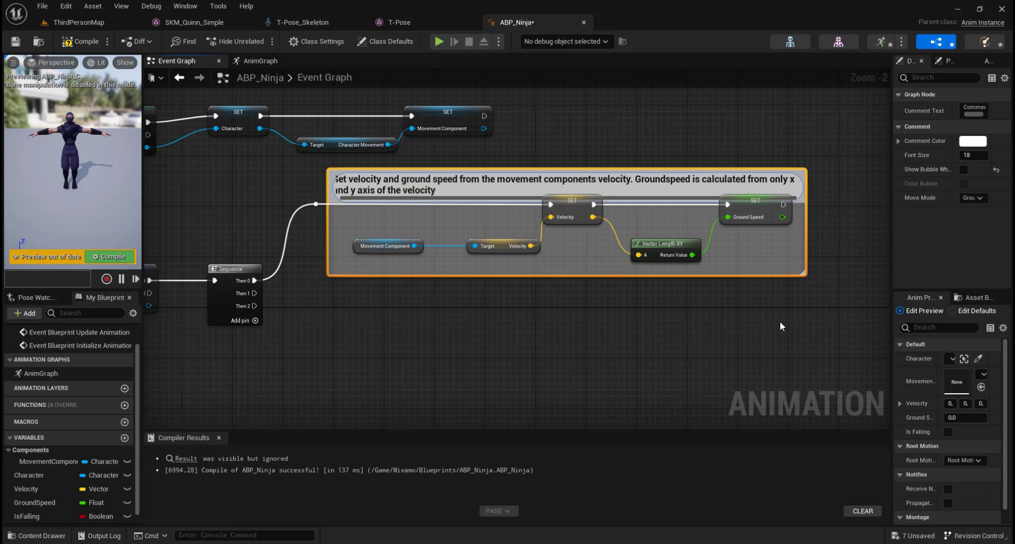
pyautogui.write(', so moving up or down i')
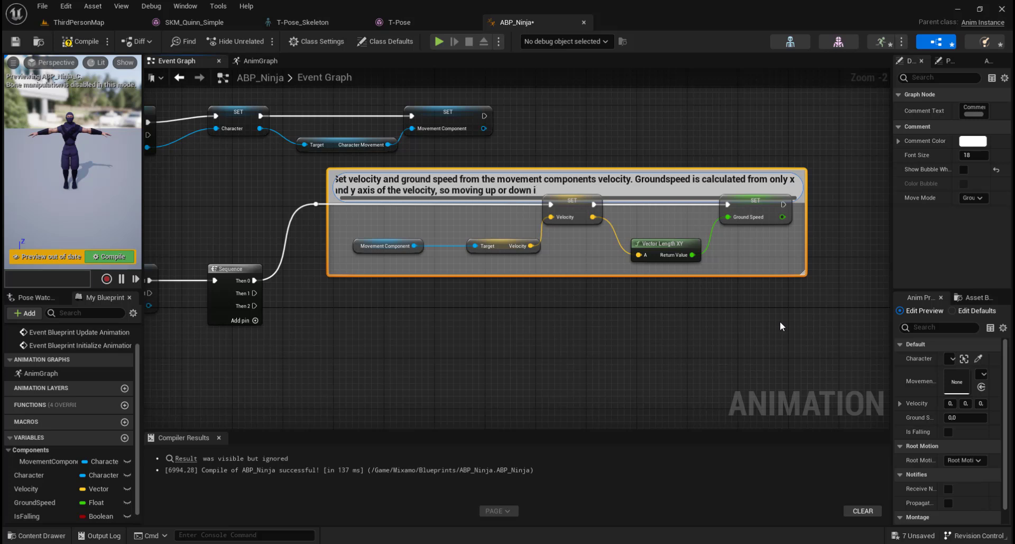
pyautogui.press('BackSpace')
pyautogui.write('does not affect')
pyautogui.click(663, 305)
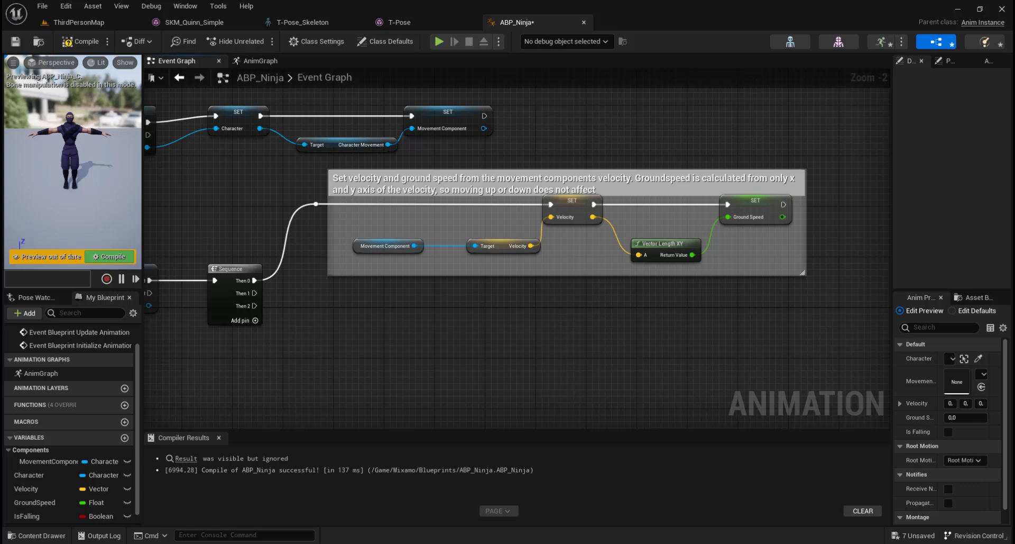
# Move the Initialize Animation nodes up slightly and wrap them in a comment reading "Set references to owning character"
pyautogui.moveTo(538, 179); pyautogui.dragTo(708, 179, button='right')
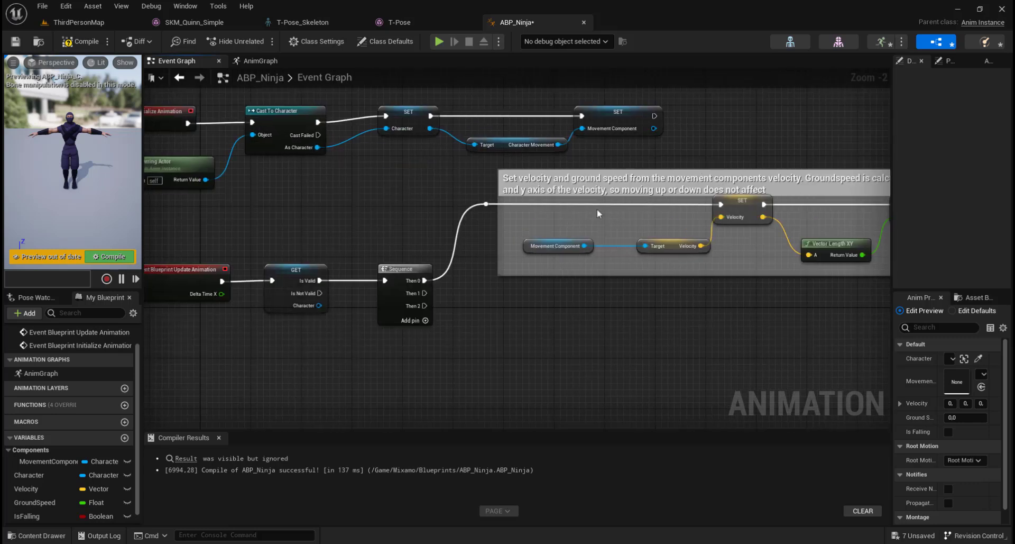
pyautogui.moveTo(402, 239); pyautogui.dragTo(456, 319, button='right')
pyautogui.moveTo(429, 284); pyautogui.dragTo(519, 294, button='right')
pyautogui.moveTo(272, 146); pyautogui.dragTo(790, 245)
pyautogui.moveTo(432, 199); pyautogui.dragTo(438, 174)
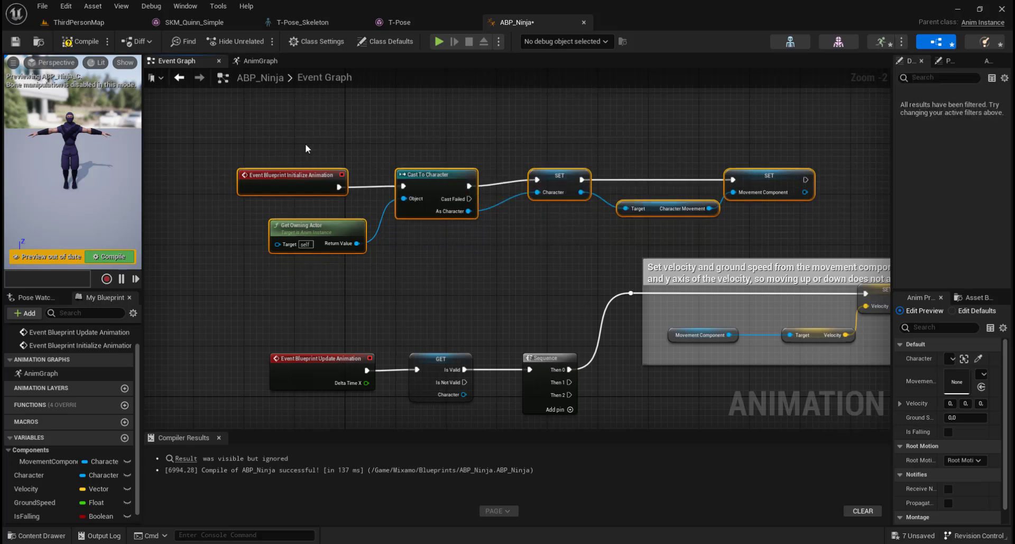
pyautogui.press('c')
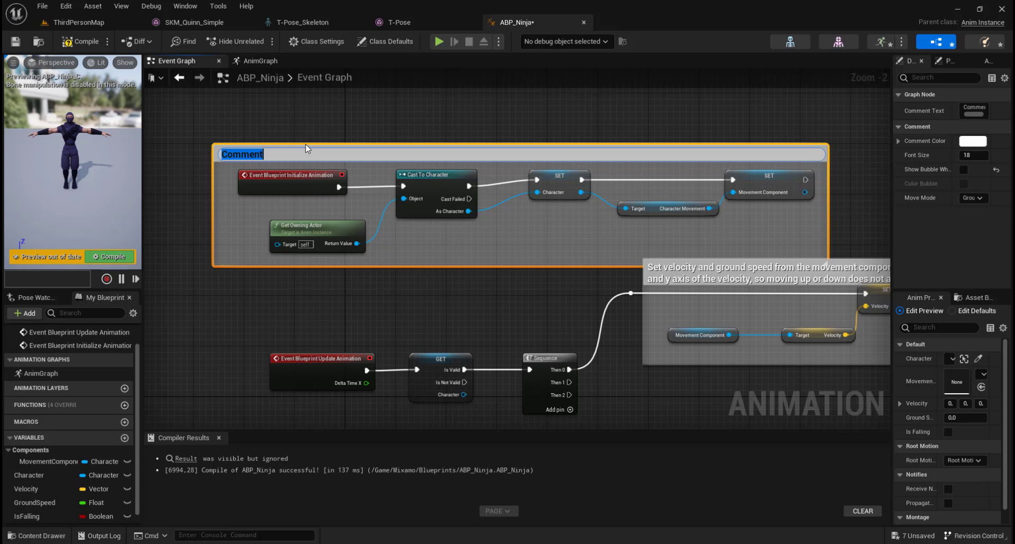
pyautogui.write('Set references')
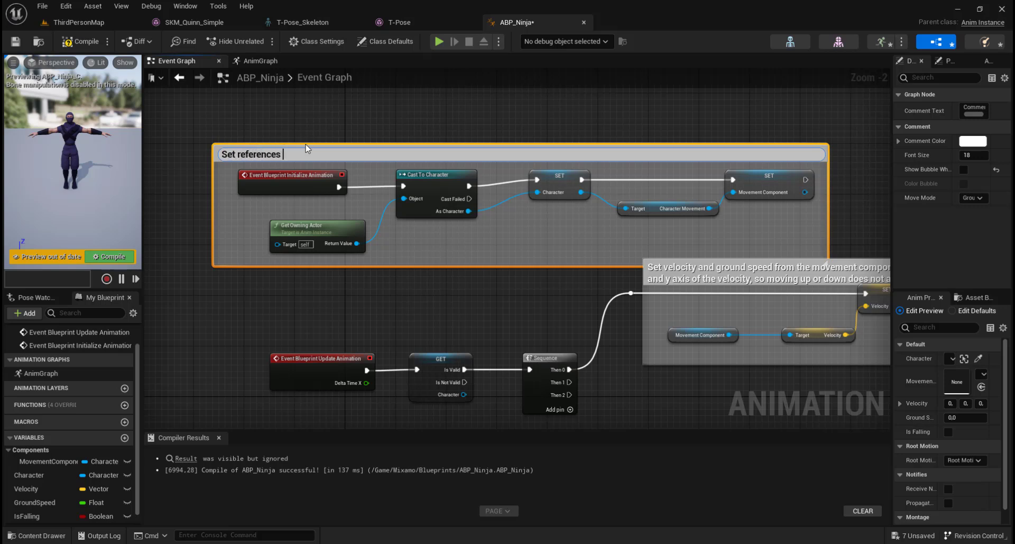
pyautogui.write(' to owning character')
pyautogui.scroll(2, 342, 142)
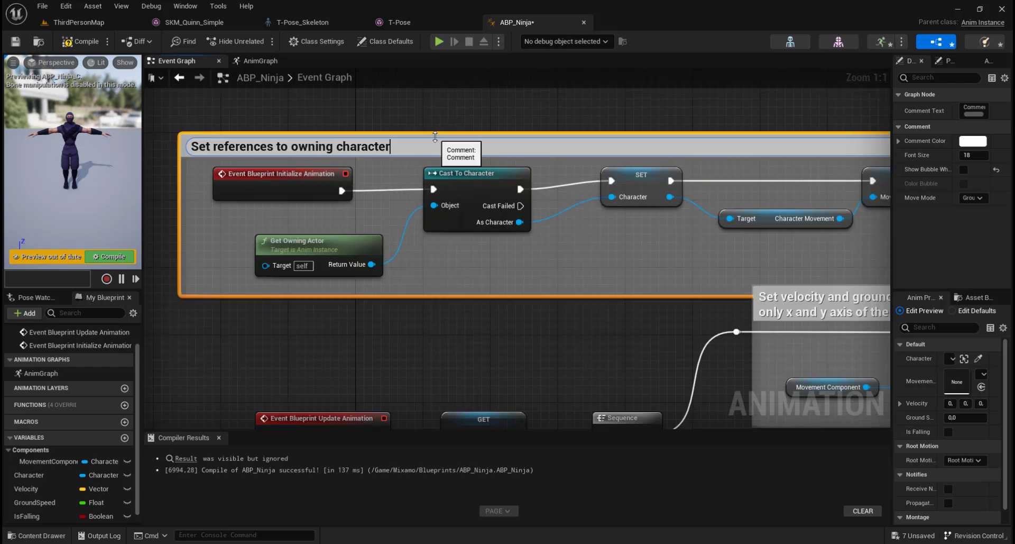
pyautogui.press('Return')
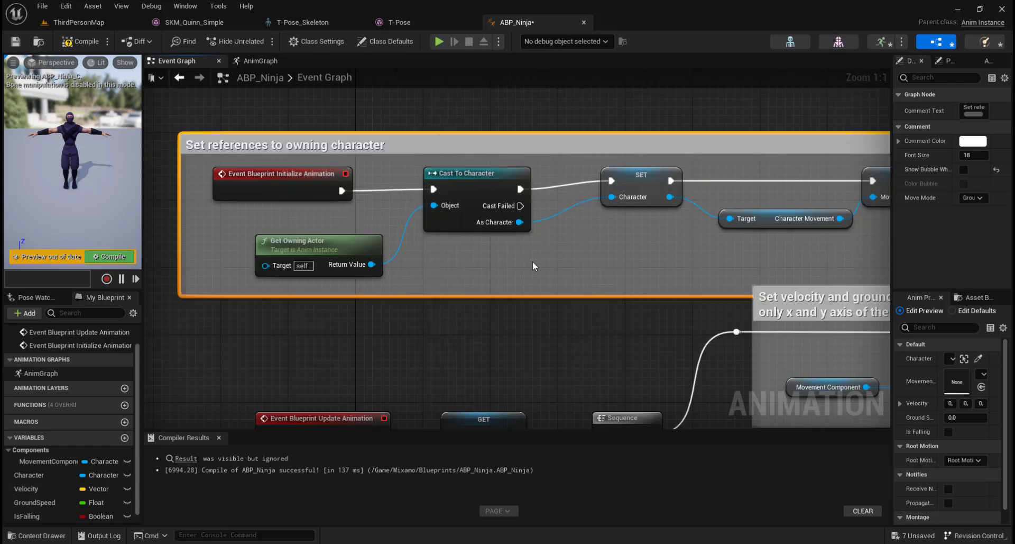
# Move the velocity and ground speed comment group down and away from the references comment, and lower the reroute node nearly level with SET Velocity
pyautogui.scroll(-3, 438, 241)
pyautogui.moveTo(438, 242); pyautogui.dragTo(252, 260, button='right')
pyautogui.click(659, 255)
pyautogui.moveTo(659, 255); pyautogui.dragTo(697, 288)
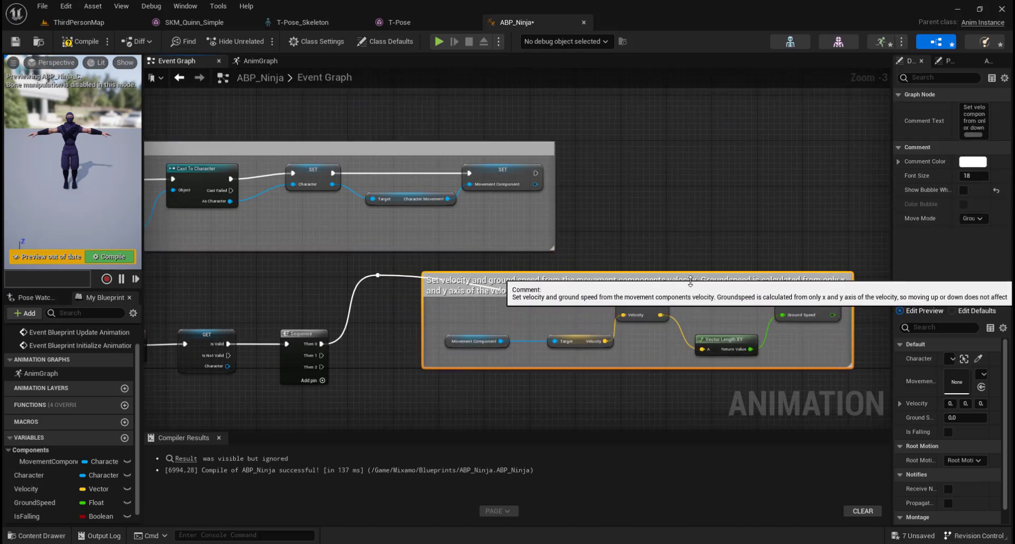
pyautogui.click(378, 275)
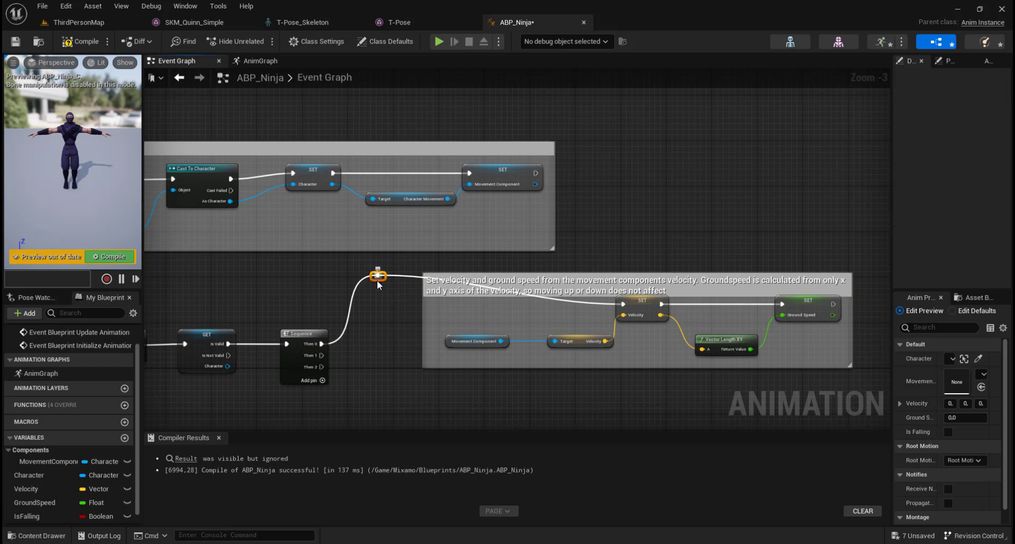
pyautogui.click(339, 270)
pyautogui.moveTo(380, 277); pyautogui.dragTo(390, 311)
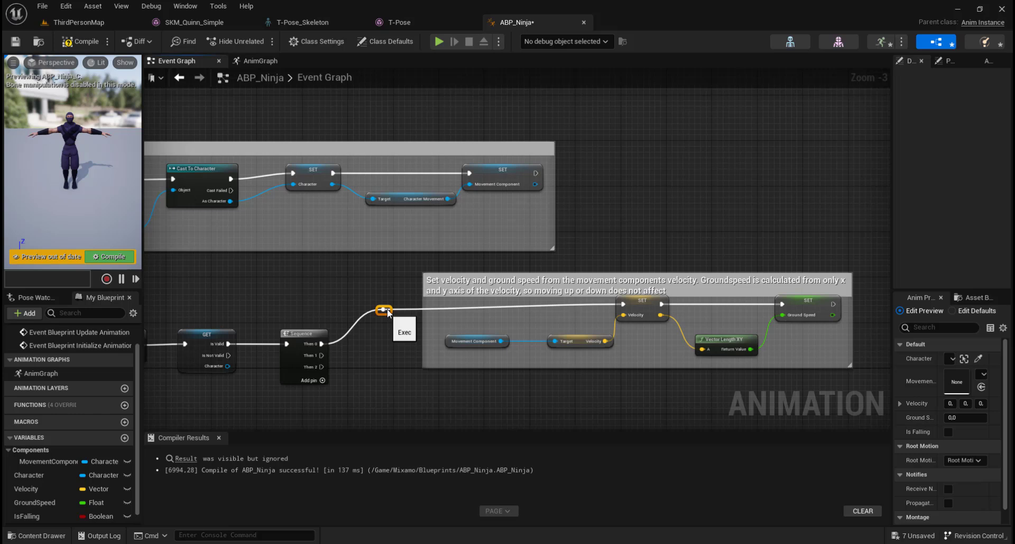
# Move the Event Blueprint Update Animation, validated GET and Sequence nodes down, below the level of the velocity comment group
pyautogui.moveTo(384, 324); pyautogui.dragTo(357, 274, button='right')
pyautogui.moveTo(584, 347); pyautogui.dragTo(752, 385, button='right')
pyautogui.moveTo(231, 214); pyautogui.dragTo(491, 350)
pyautogui.moveTo(481, 251); pyautogui.dragTo(460, 326)
pyautogui.moveTo(733, 403); pyautogui.dragTo(547, 302, button='right')
pyautogui.scroll(-2, 547, 302)
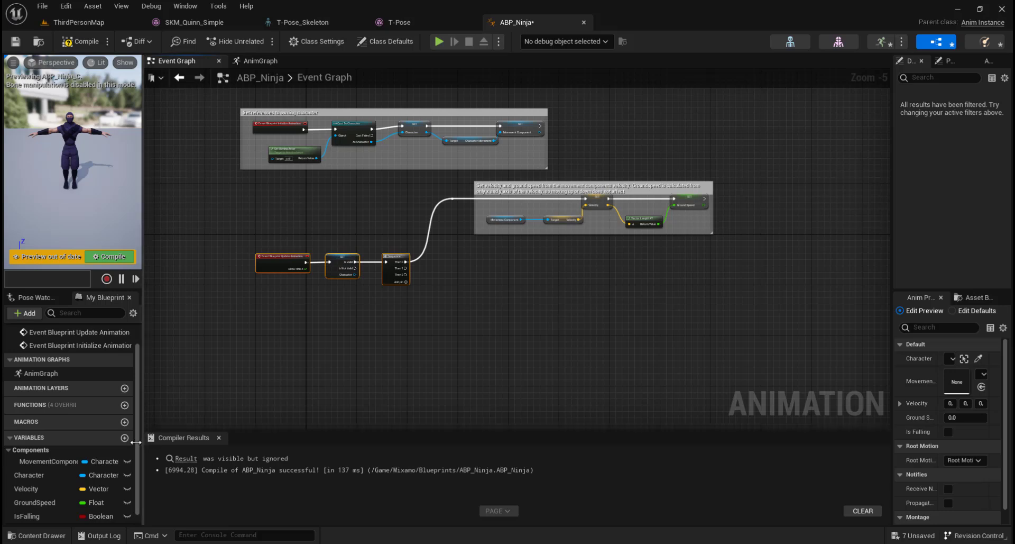
# Add a Boolean variable named ShouldMove to the animation blueprint
pyautogui.moveTo(136, 478); pyautogui.dragTo(139, 489)
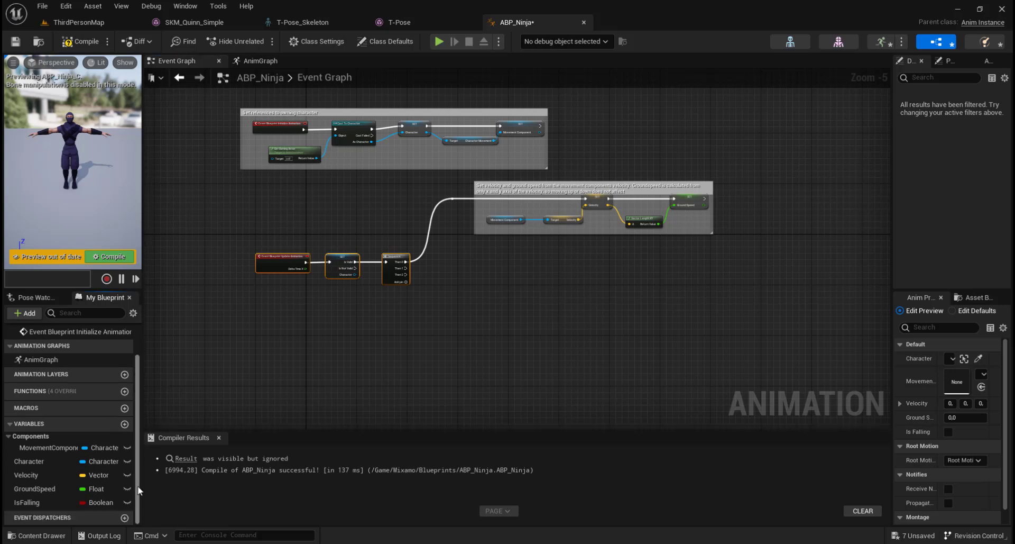
pyautogui.click(125, 424)
pyautogui.write('ShouldMove')
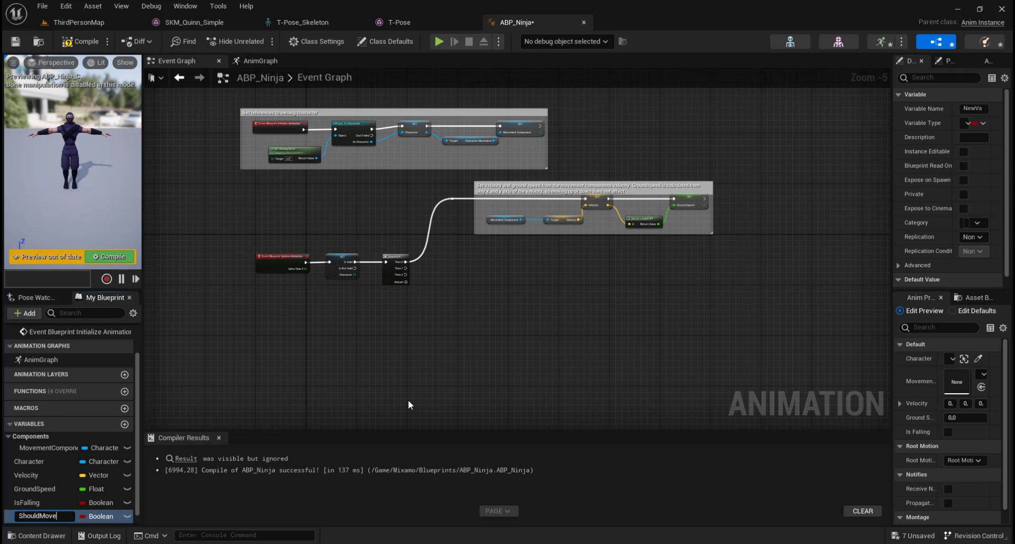
pyautogui.press('Return')
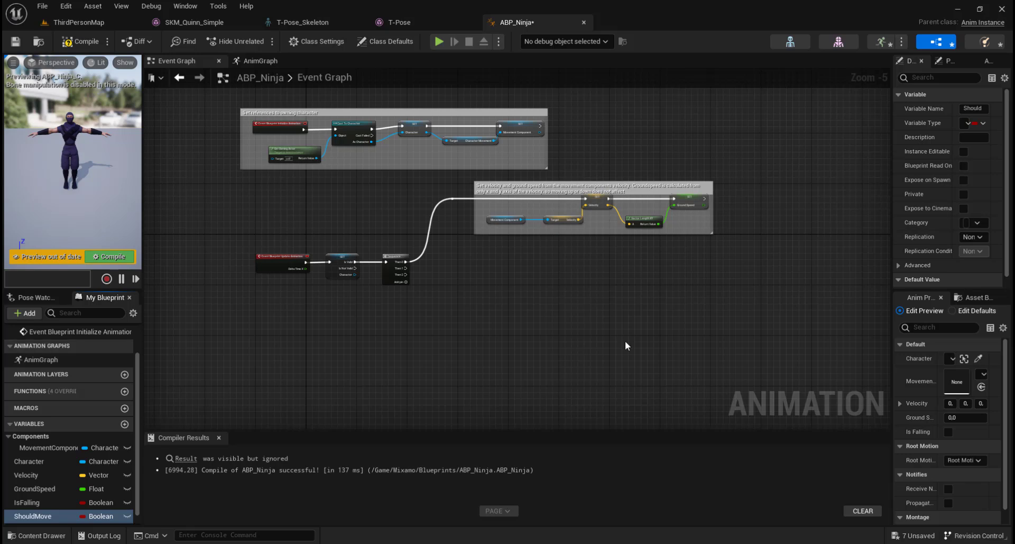
# Place a SET Should Move node below the velocity comment group and connect the Sequence's Then 1 output to it
pyautogui.scroll(4, 625, 340)
pyautogui.moveTo(626, 340); pyautogui.dragTo(634, 417, button='right')
pyautogui.scroll(-2, 635, 417)
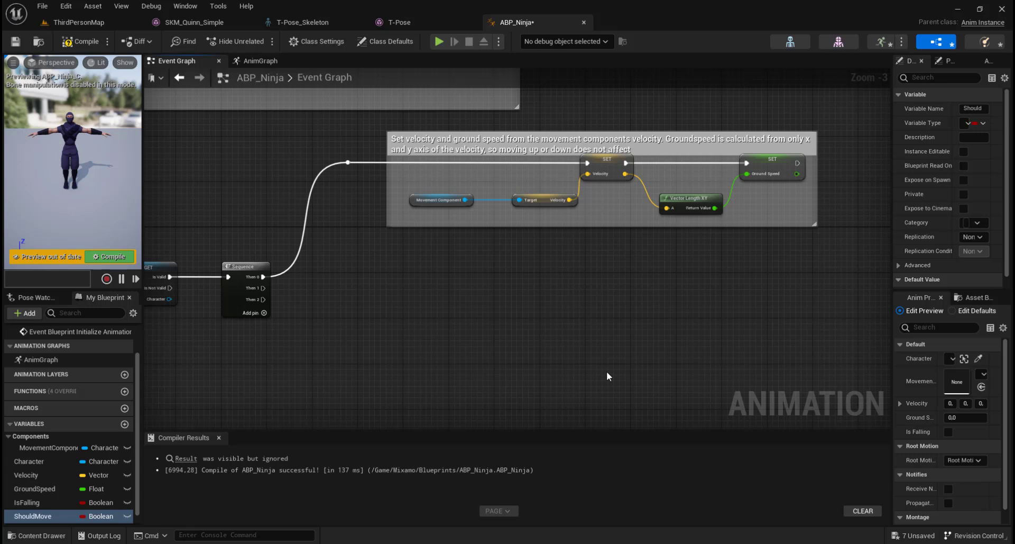
pyautogui.moveTo(37, 516); pyautogui.dragTo(788, 262)
pyautogui.click(768, 303)
pyautogui.moveTo(263, 287); pyautogui.dragTo(764, 259)
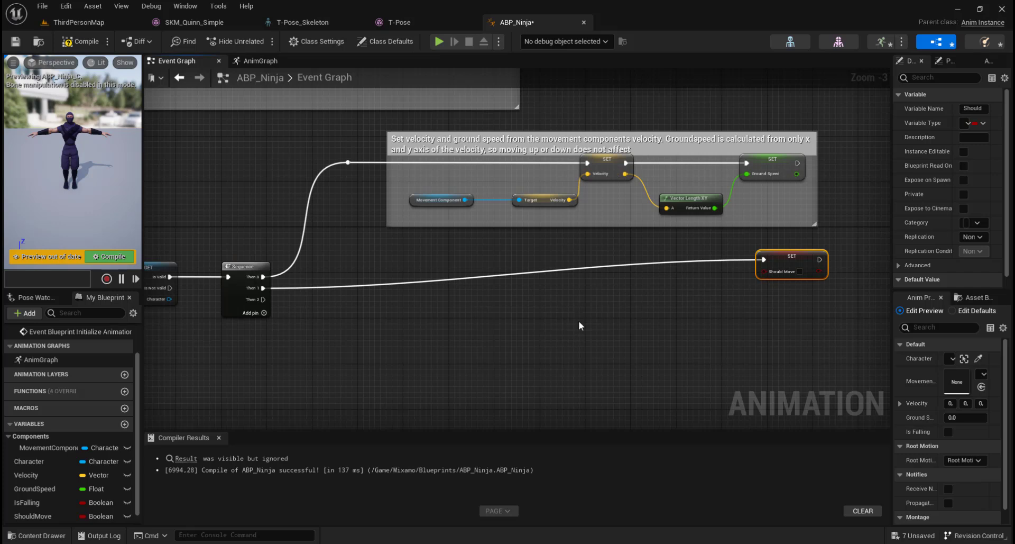
pyautogui.moveTo(796, 164)
pyautogui.mouseDown()
pyautogui.moveTo(858, 163)
pyautogui.moveTo(802, 165)
pyautogui.mouseUp()
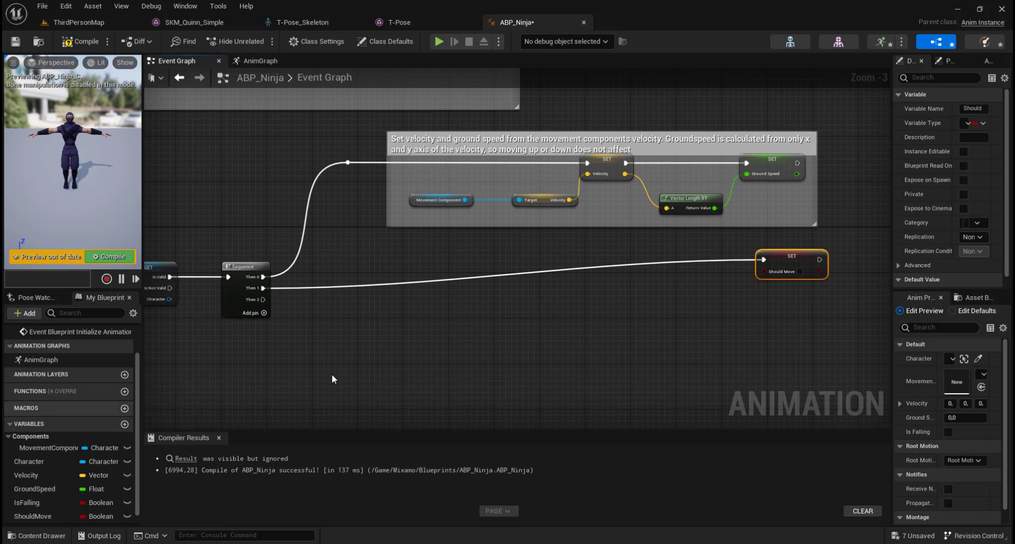
# Add a MovementComponent getter below the Then 1 wire and connect it to a Get Current Acceleration node
pyautogui.moveTo(57, 448); pyautogui.dragTo(318, 293)
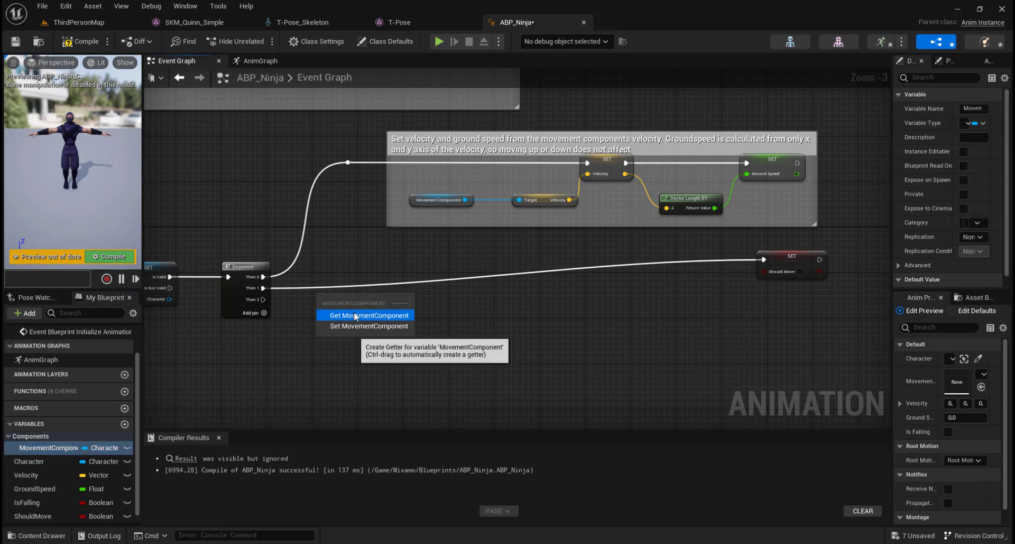
pyautogui.click(346, 314)
pyautogui.moveTo(401, 348); pyautogui.dragTo(374, 362, button='right')
pyautogui.moveTo(287, 318); pyautogui.dragTo(432, 330)
pyautogui.write('get current acc')
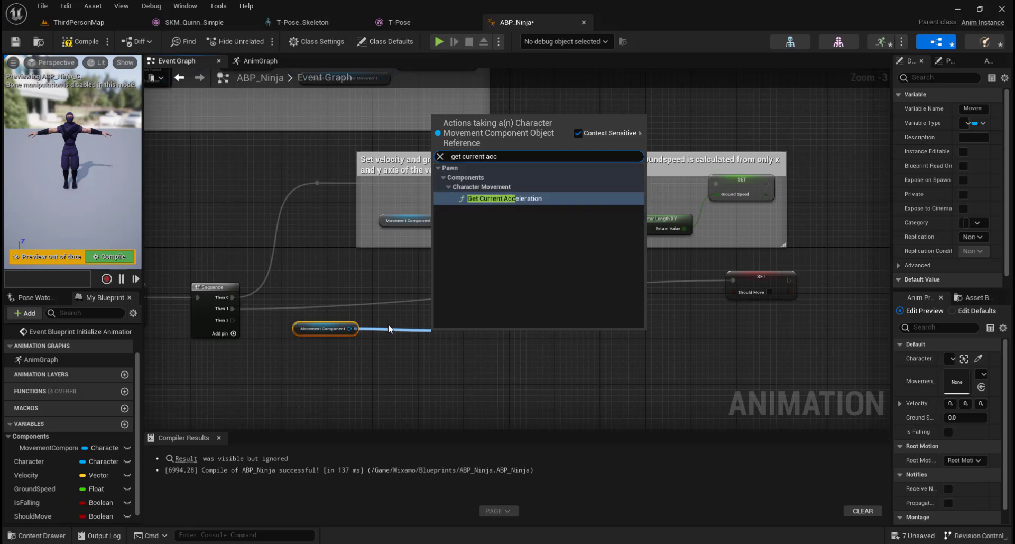
pyautogui.click(516, 199)
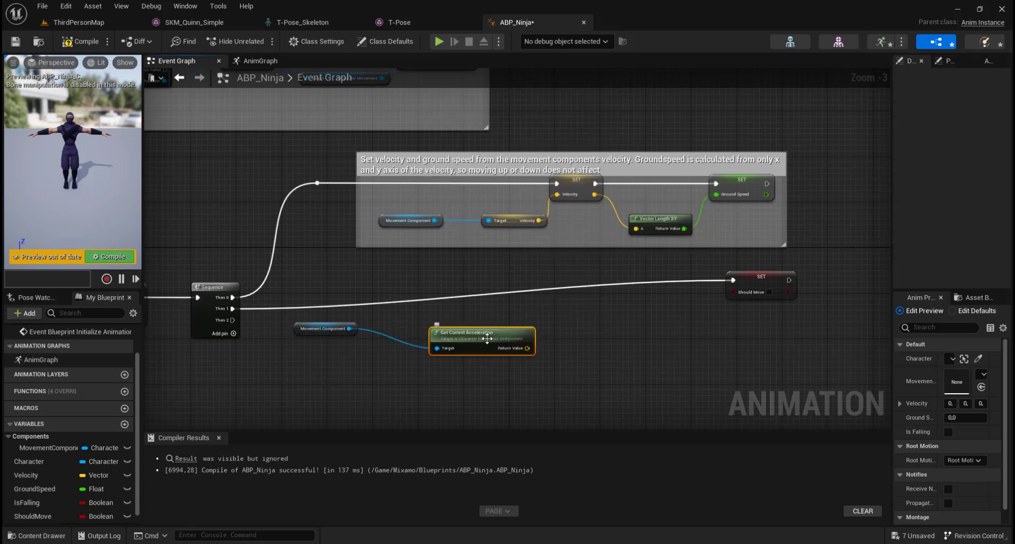
pyautogui.moveTo(559, 363); pyautogui.dragTo(524, 357, button='right')
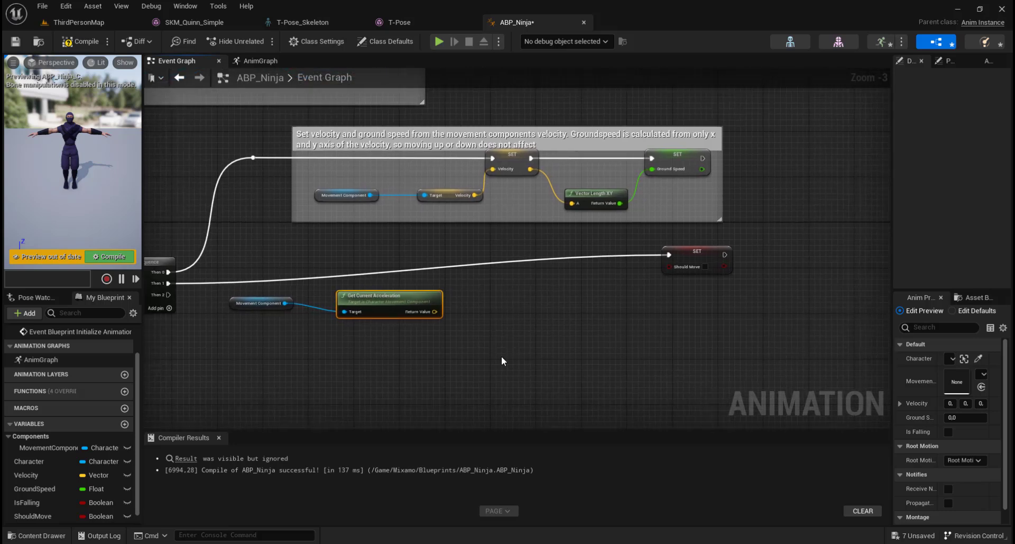
# Add a Not Equal node on Get Current Acceleration's Return Value and move both nodes lower
pyautogui.moveTo(434, 311); pyautogui.dragTo(493, 312)
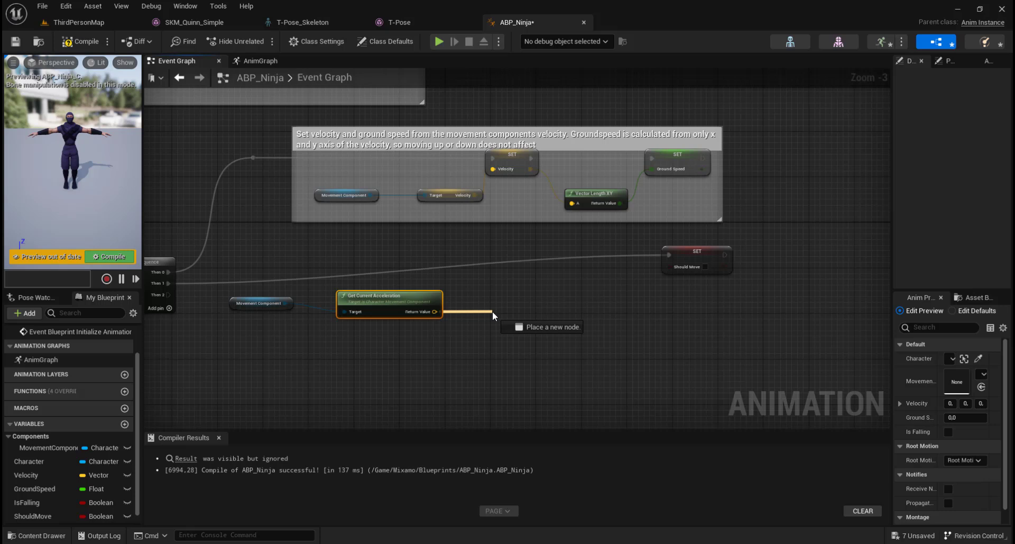
pyautogui.moveTo(492, 312); pyautogui.dragTo(494, 312)
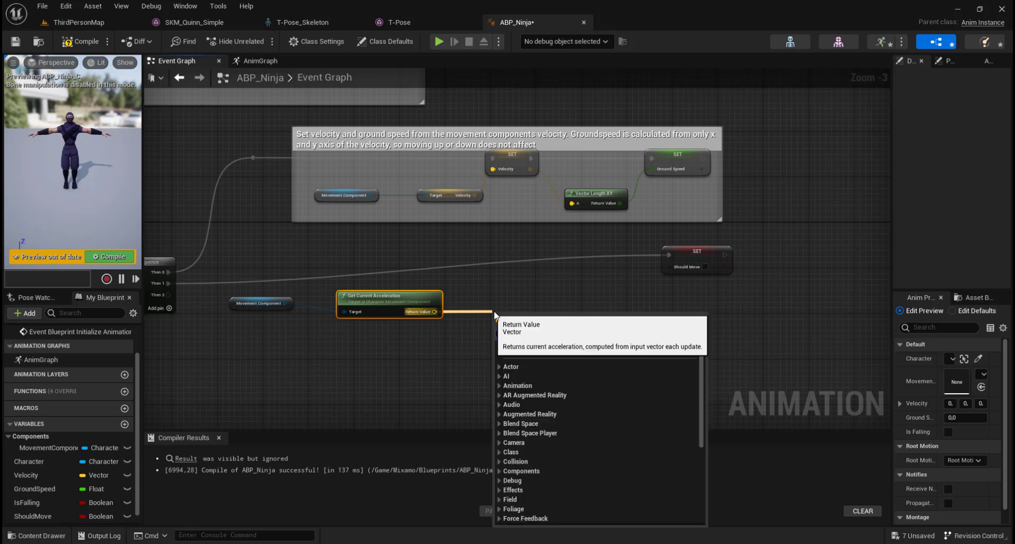
pyautogui.write('not')
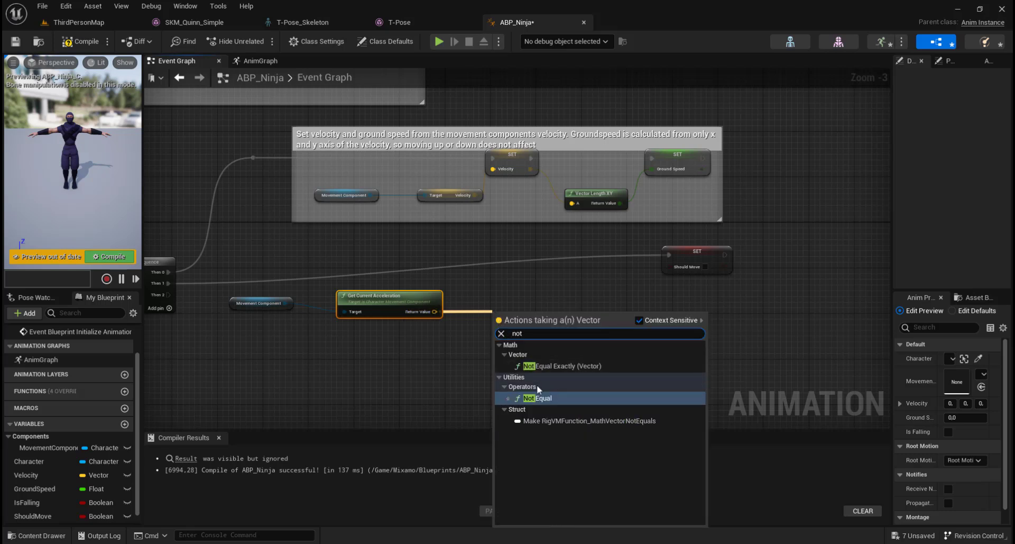
pyautogui.click(537, 398)
pyautogui.moveTo(527, 314); pyautogui.dragTo(509, 308)
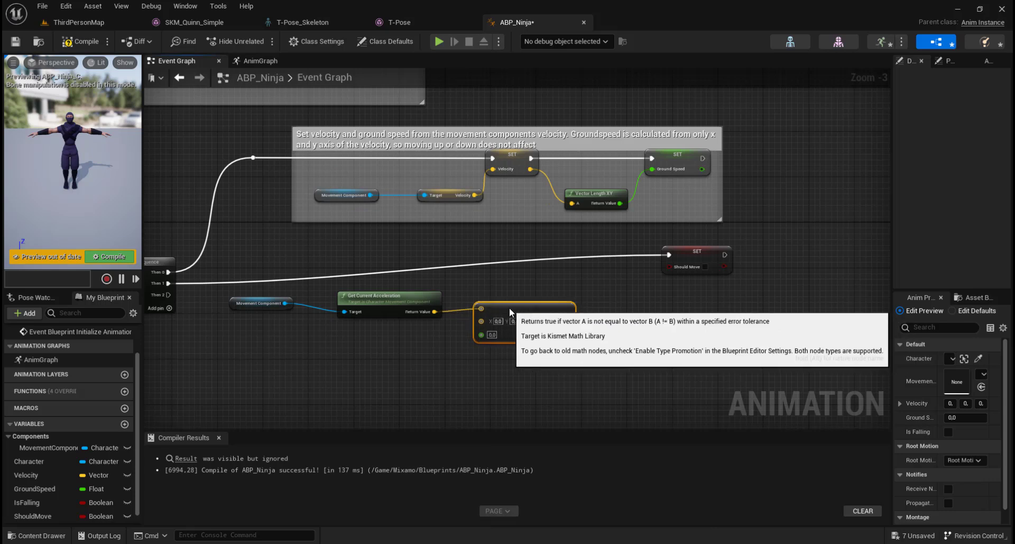
pyautogui.scroll(3, 507, 328)
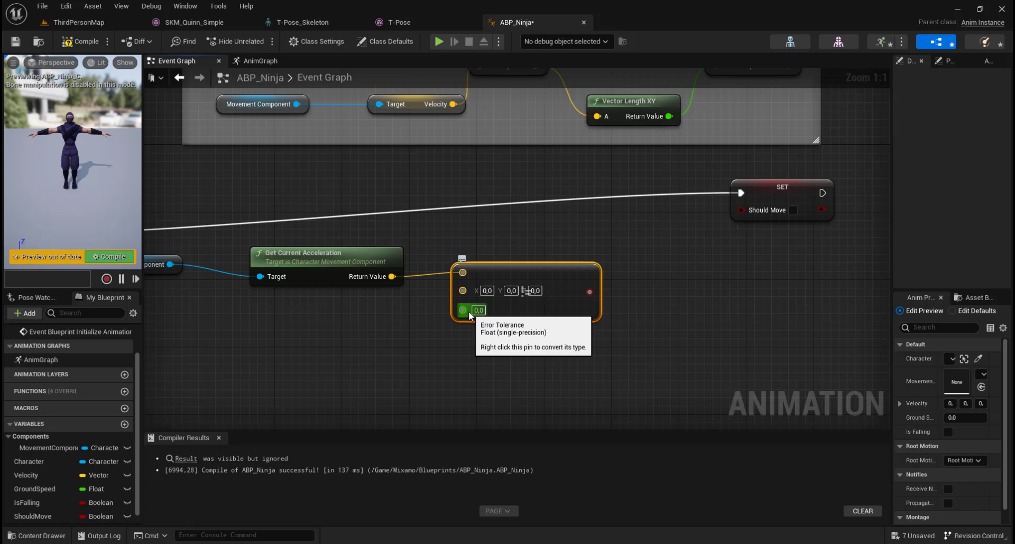
pyautogui.keyDown('ctrl'); pyautogui.click(359, 251); pyautogui.keyUp('ctrl')
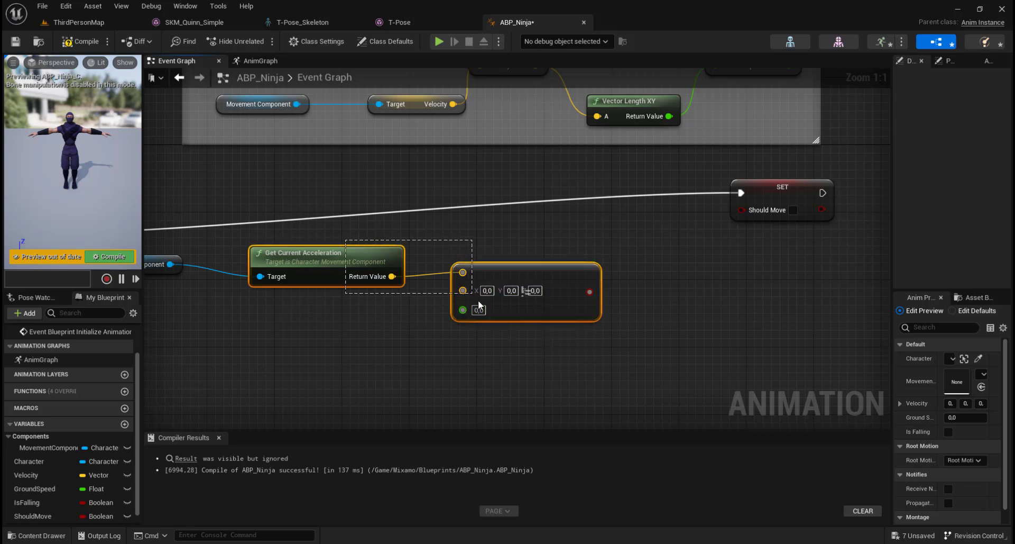
pyautogui.moveTo(474, 294); pyautogui.dragTo(448, 328)
pyautogui.moveTo(542, 281); pyautogui.dragTo(571, 353, button='right')
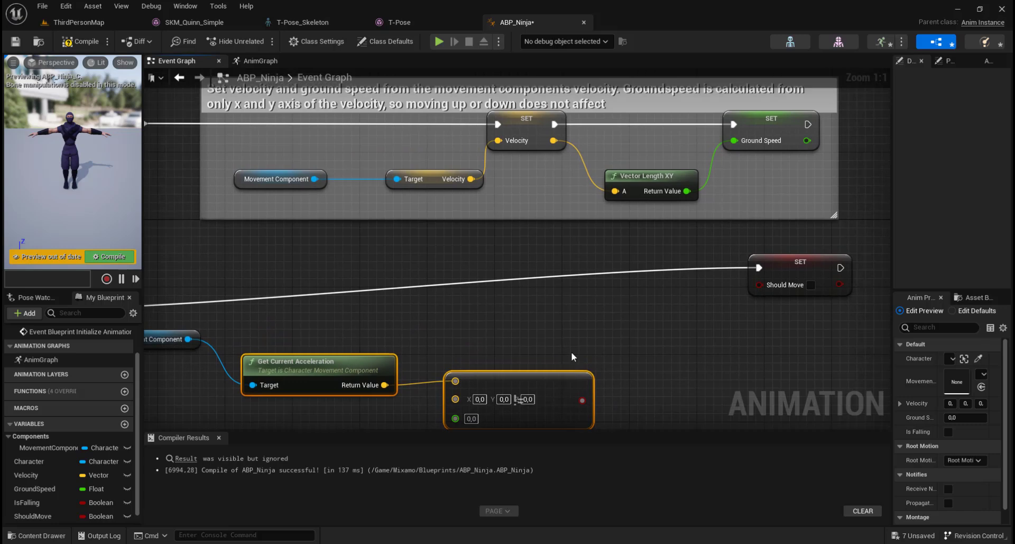
# Add a GroundSpeed getter above the Not Equal node and connect it to a Greater node
pyautogui.moveTo(33, 488); pyautogui.dragTo(531, 296)
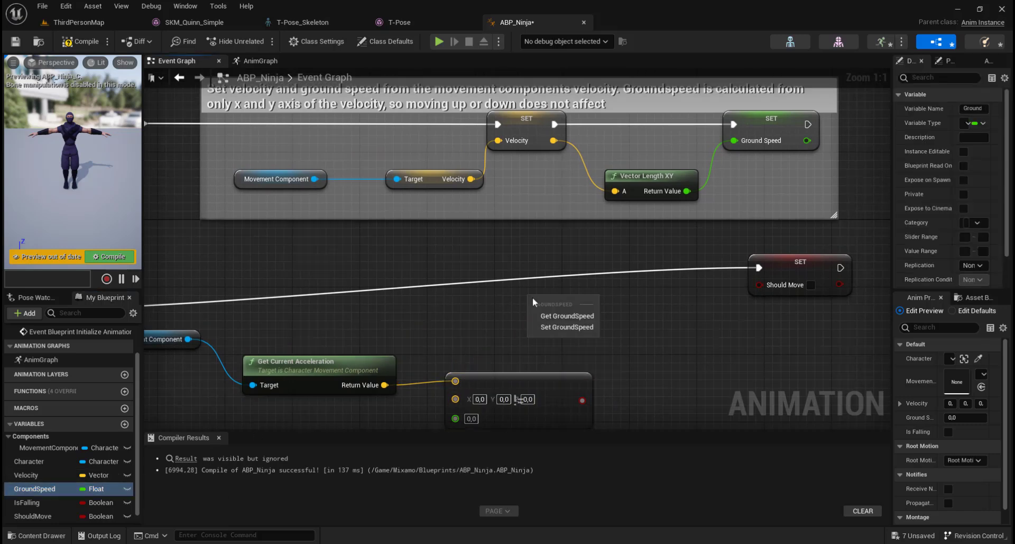
pyautogui.click(565, 317)
pyautogui.moveTo(682, 347); pyautogui.dragTo(529, 341, button='right')
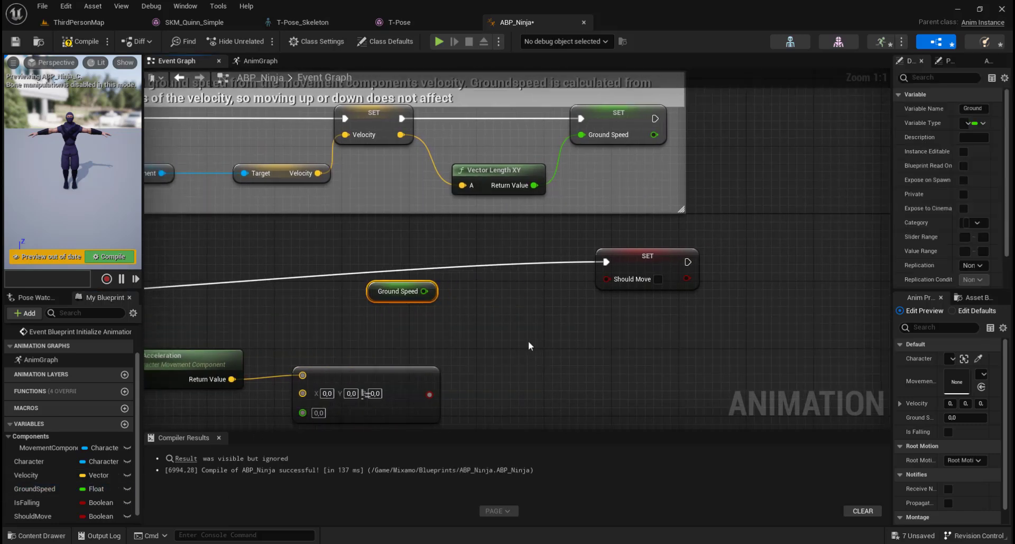
pyautogui.moveTo(424, 291); pyautogui.dragTo(497, 305)
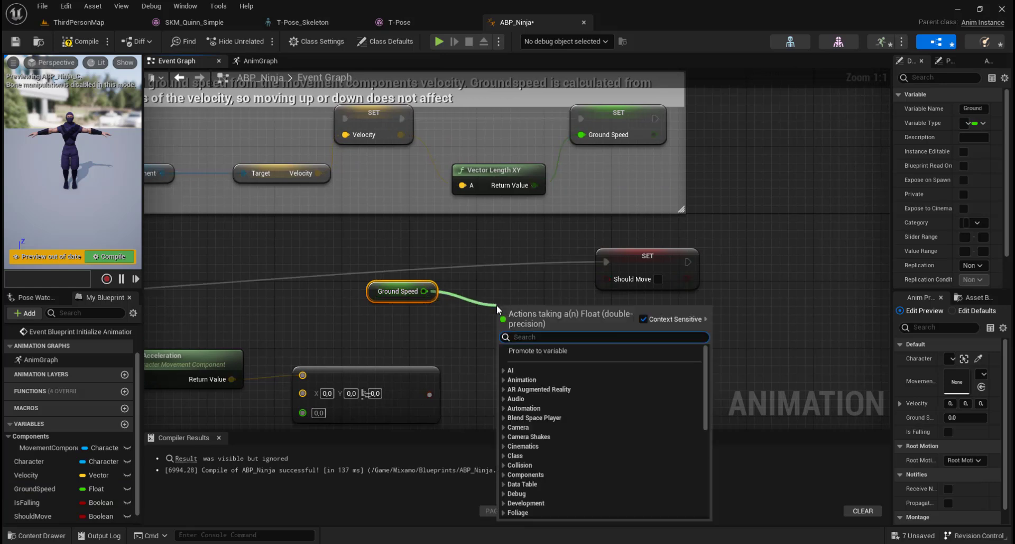
pyautogui.write('>')
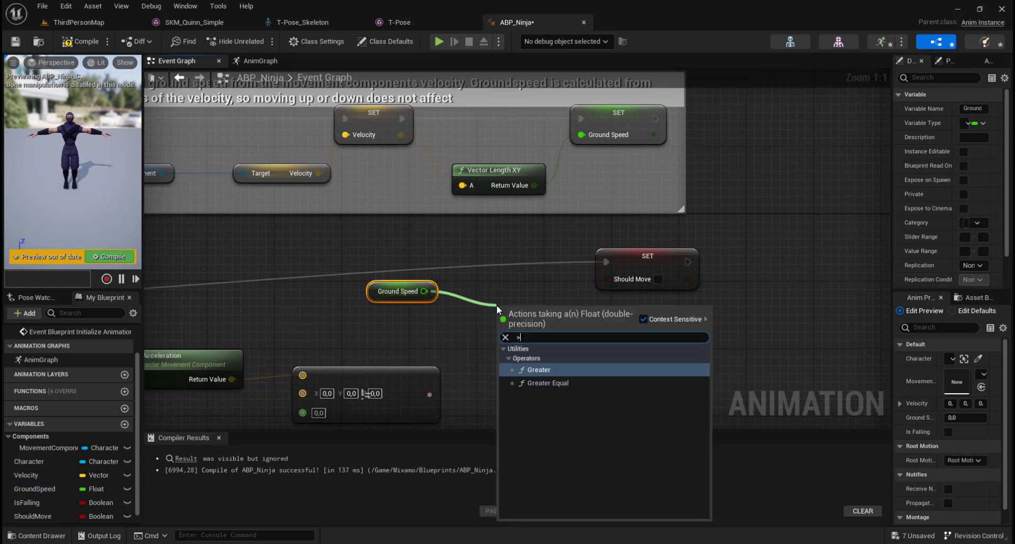
pyautogui.press('BackSpace')
pyautogui.write('gre')
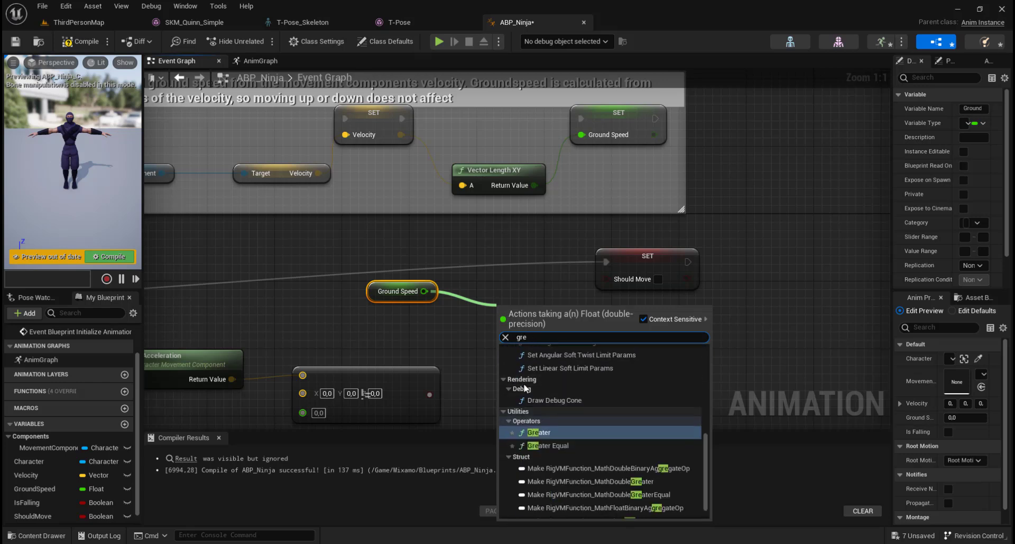
pyautogui.click(539, 432)
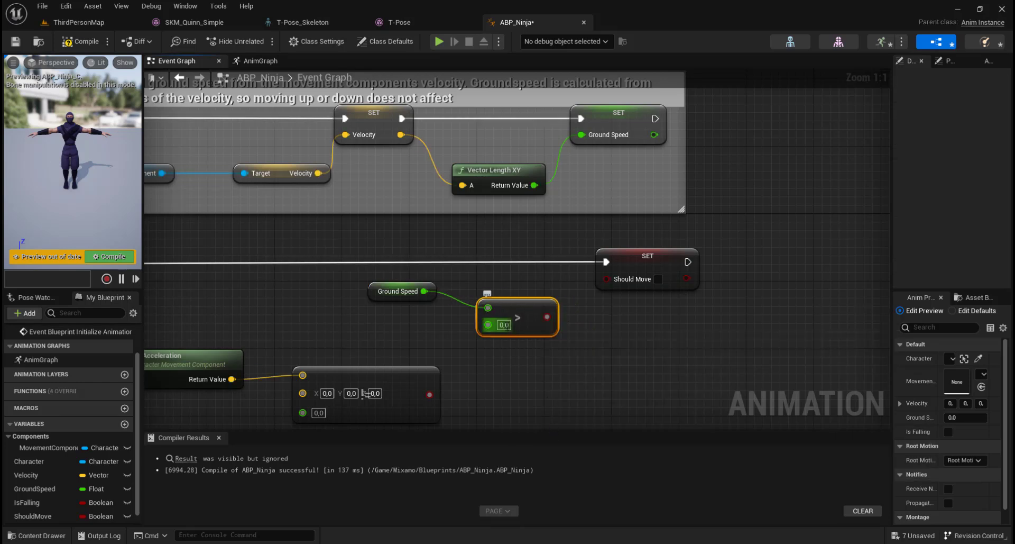
# Set the Greater node's comparison value to 3.0
pyautogui.click(505, 325)
pyautogui.write('3')
pyautogui.press('Return')
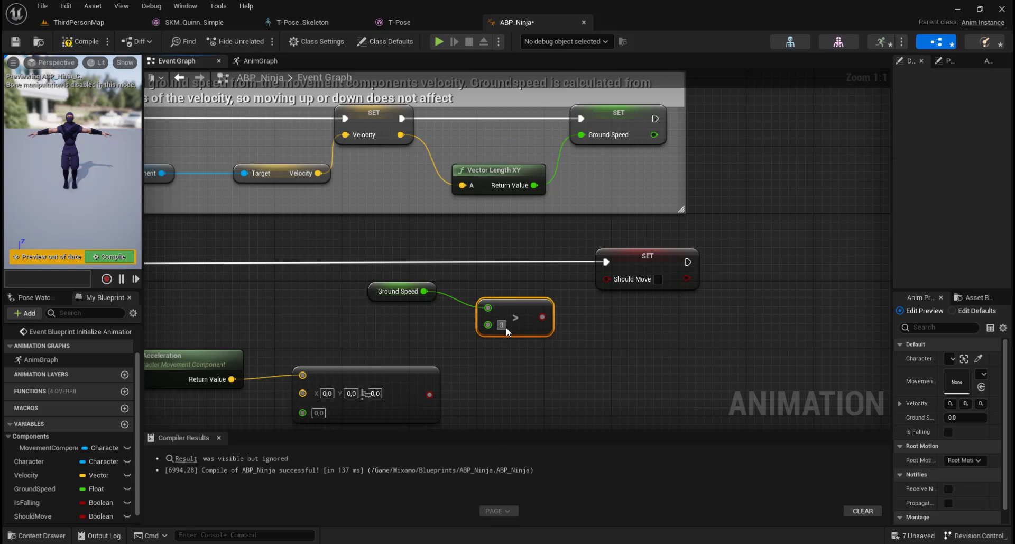
pyautogui.click(627, 353)
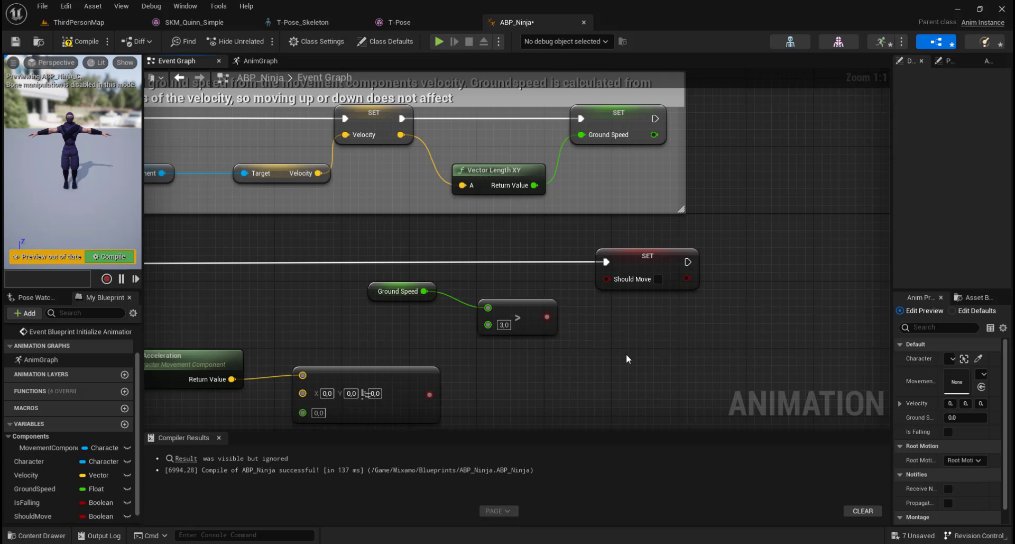
# Reposition the Greater node so it sits close beside and slightly below the GroundSpeed getter
pyautogui.moveTo(521, 308); pyautogui.dragTo(530, 308)
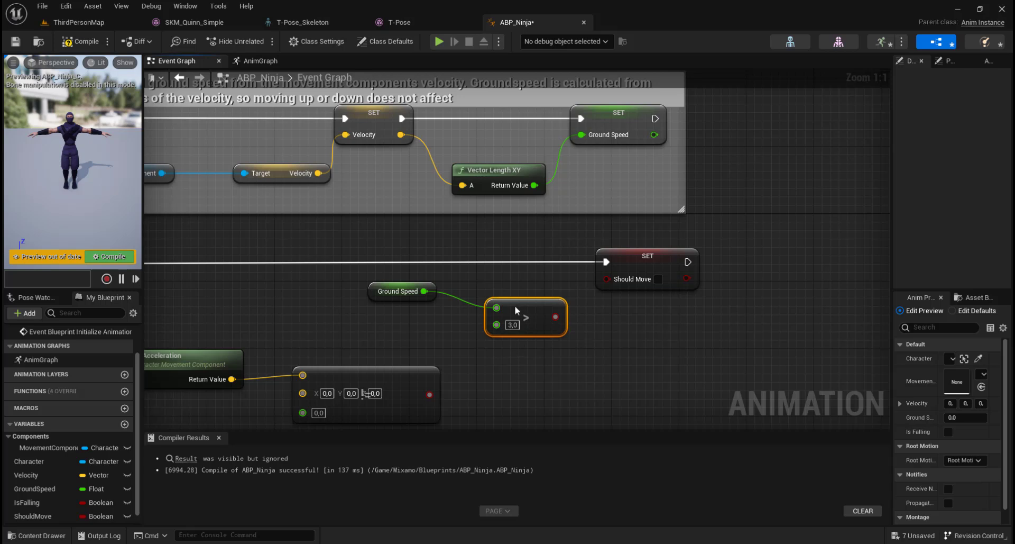
pyautogui.moveTo(515, 312); pyautogui.dragTo(515, 320)
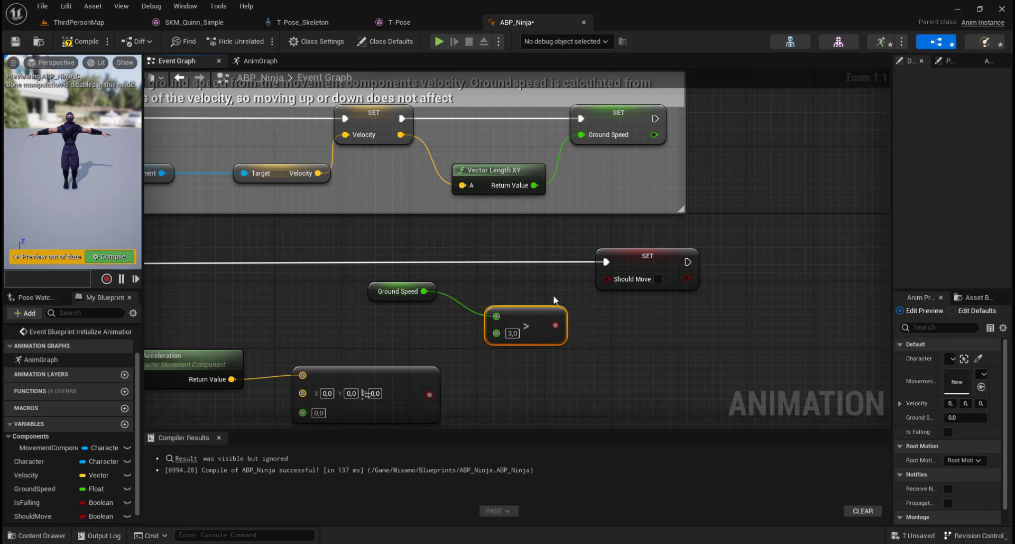
pyautogui.click(642, 257)
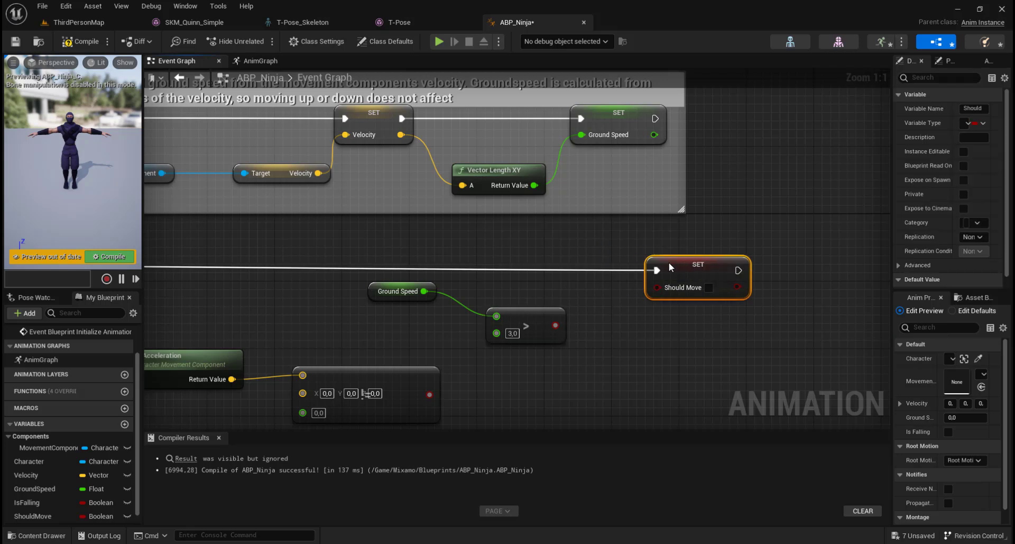
pyautogui.click(531, 317)
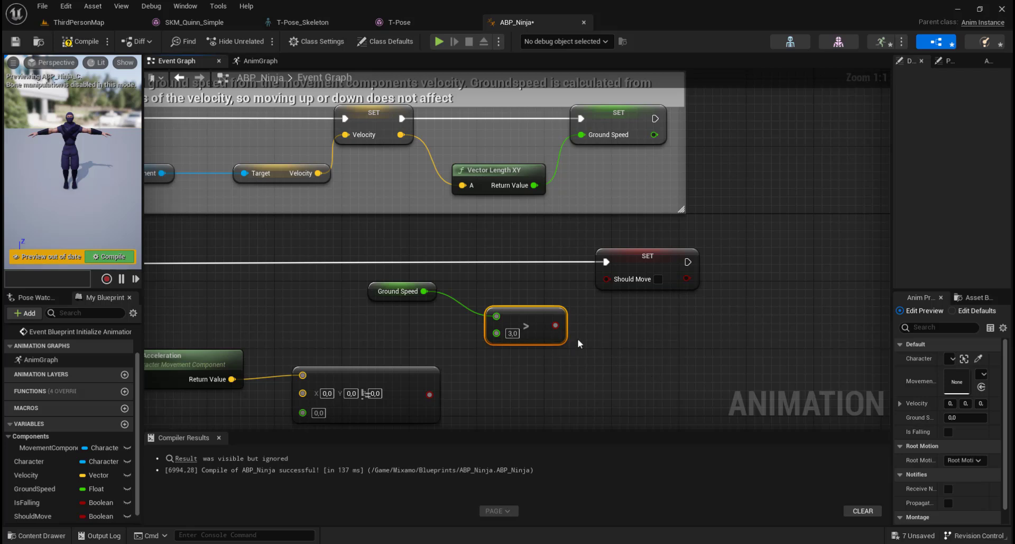
pyautogui.moveTo(519, 319); pyautogui.dragTo(503, 311)
pyautogui.moveTo(510, 357); pyautogui.dragTo(474, 323, button='right')
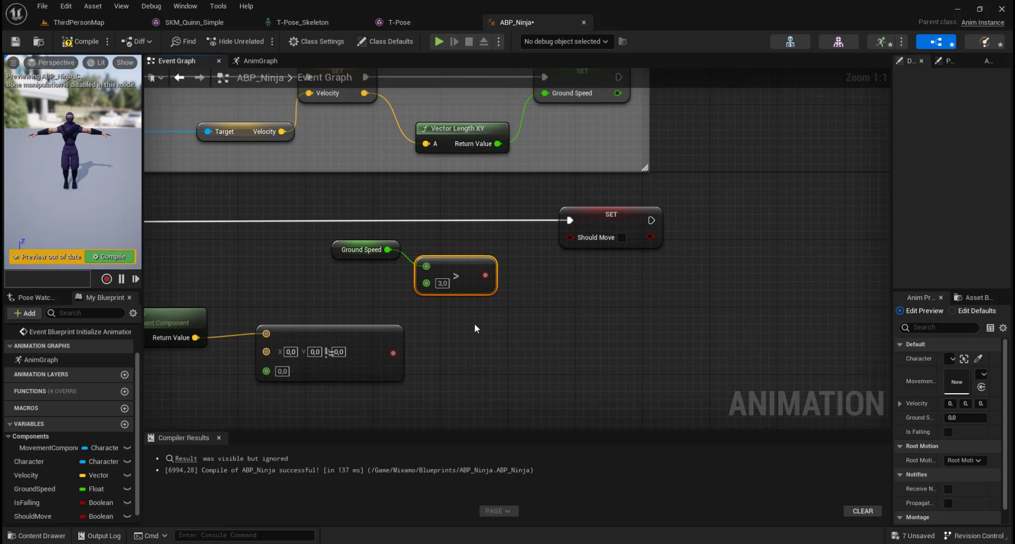
# Combine the Greater and Not Equal results with an AND Boolean node and connect its output to the Set ShouldMove node, moved farther right
pyautogui.moveTo(292, 278)
pyautogui.mouseDown(button='right')
pyautogui.moveTo(460, 318)
pyautogui.moveTo(308, 287)
pyautogui.mouseUp(button='right')
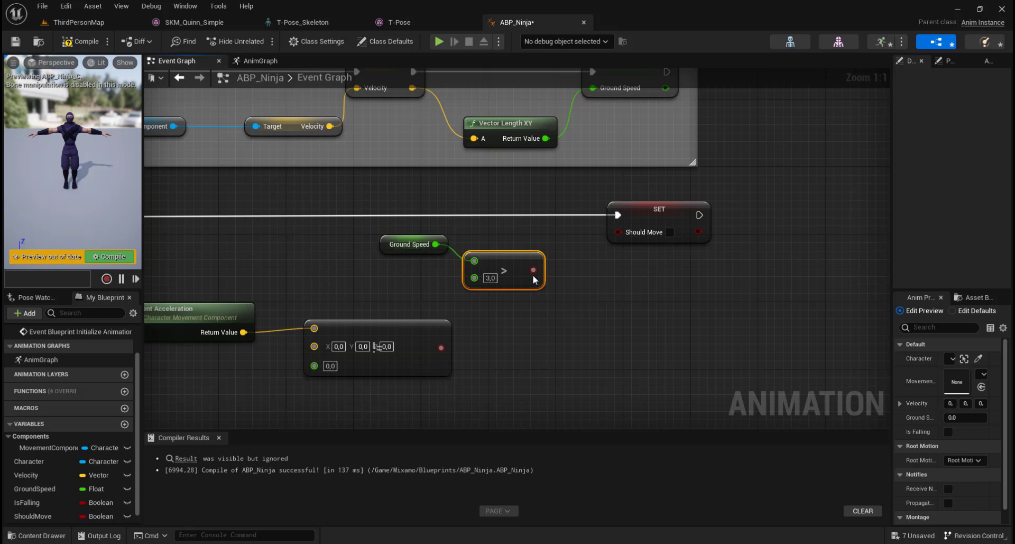
pyautogui.moveTo(532, 269); pyautogui.dragTo(585, 314)
pyautogui.write('and')
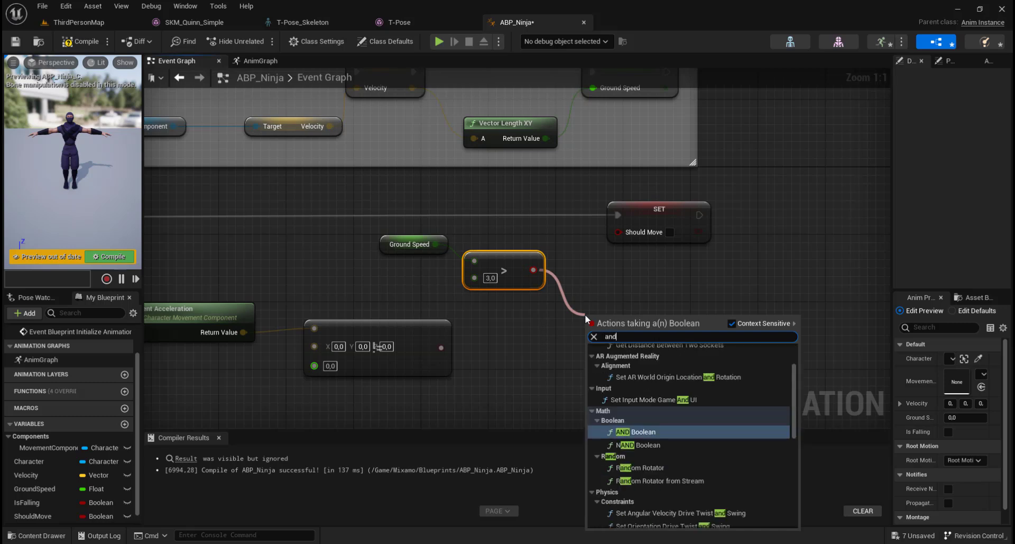
pyautogui.click(636, 432)
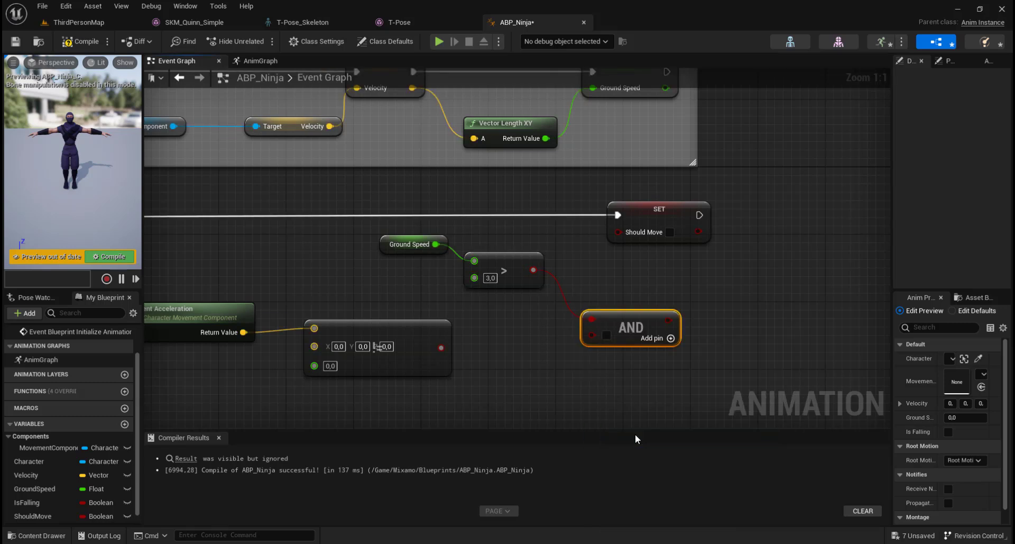
pyautogui.moveTo(441, 347); pyautogui.dragTo(593, 338)
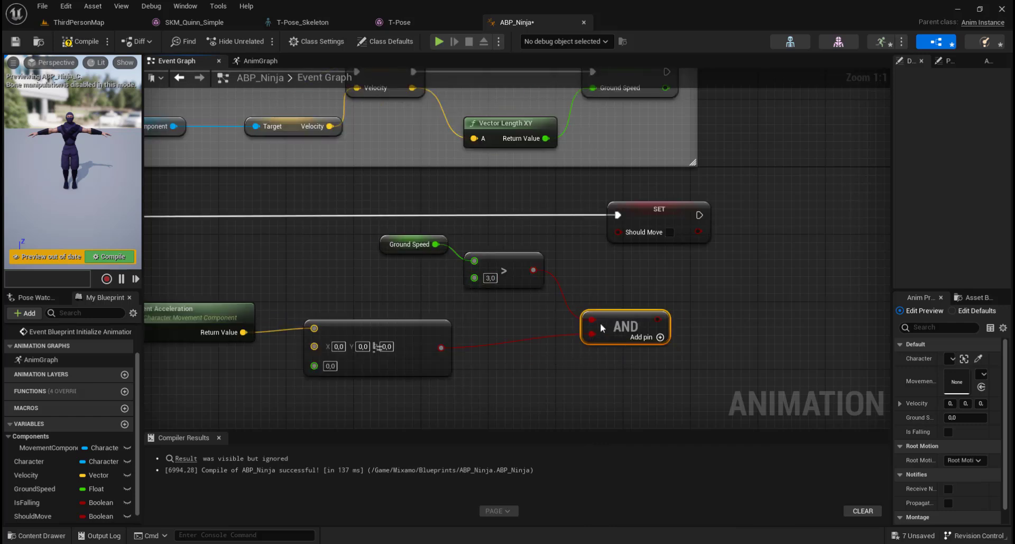
pyautogui.moveTo(660, 218); pyautogui.dragTo(753, 218)
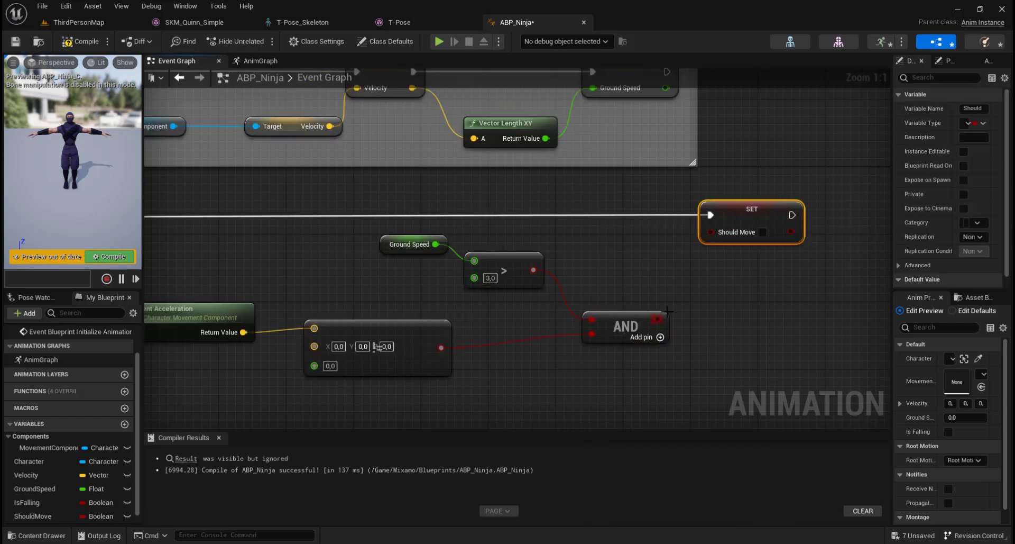
pyautogui.moveTo(670, 313); pyautogui.dragTo(711, 233)
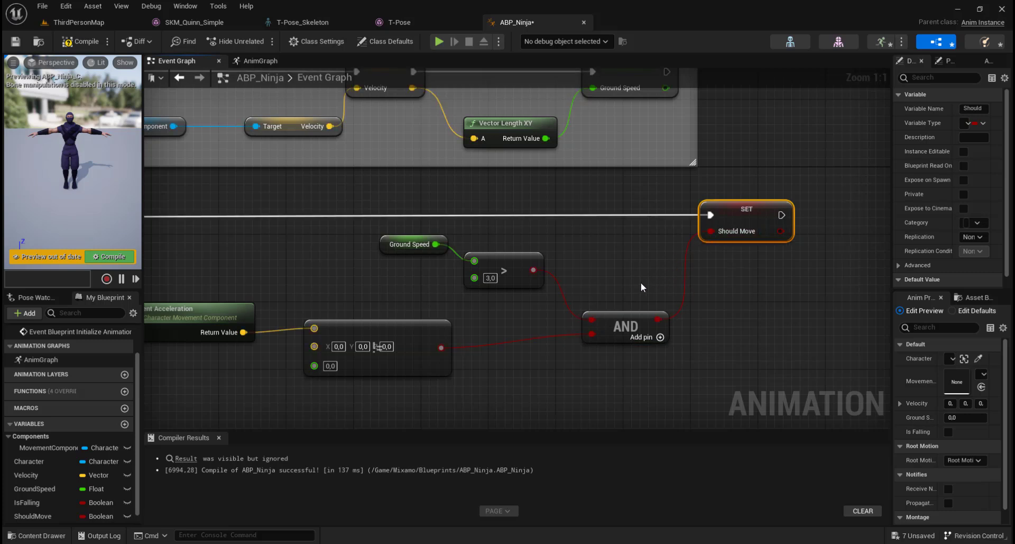
# Wrap all the ShouldMove nodes in a comment box and shift it down and right, clear of the velocity comment
pyautogui.scroll(-3, 644, 285)
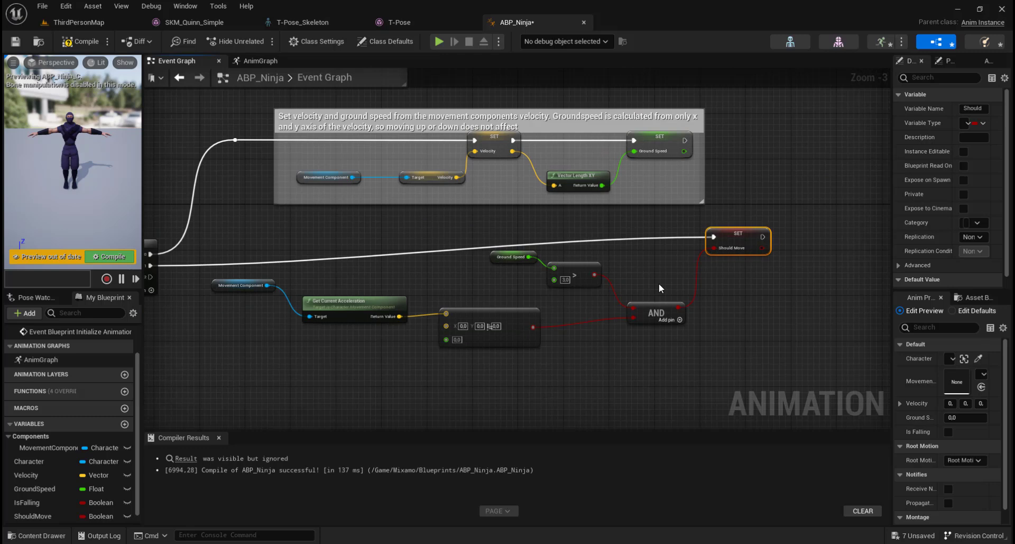
pyautogui.moveTo(229, 227); pyautogui.dragTo(799, 364)
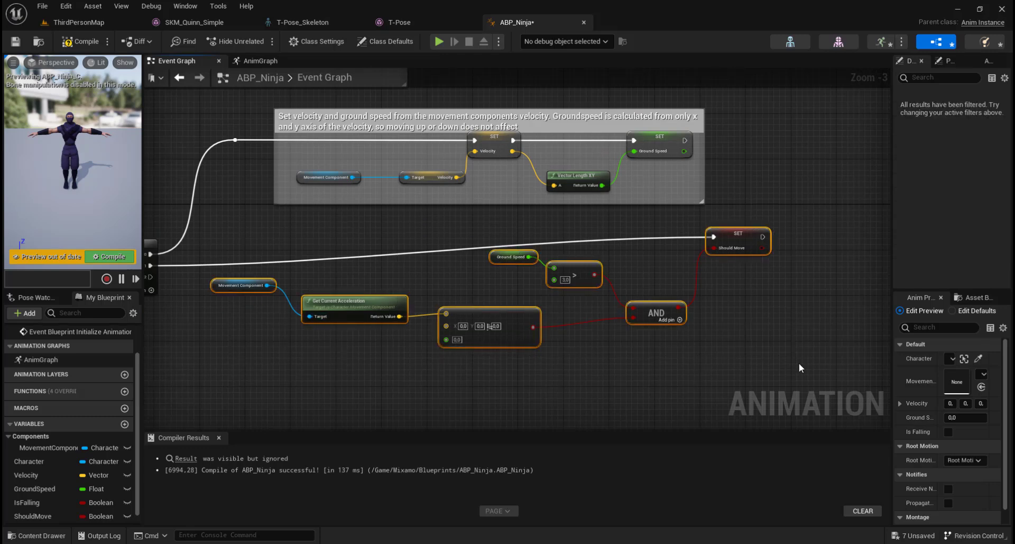
pyautogui.press('c')
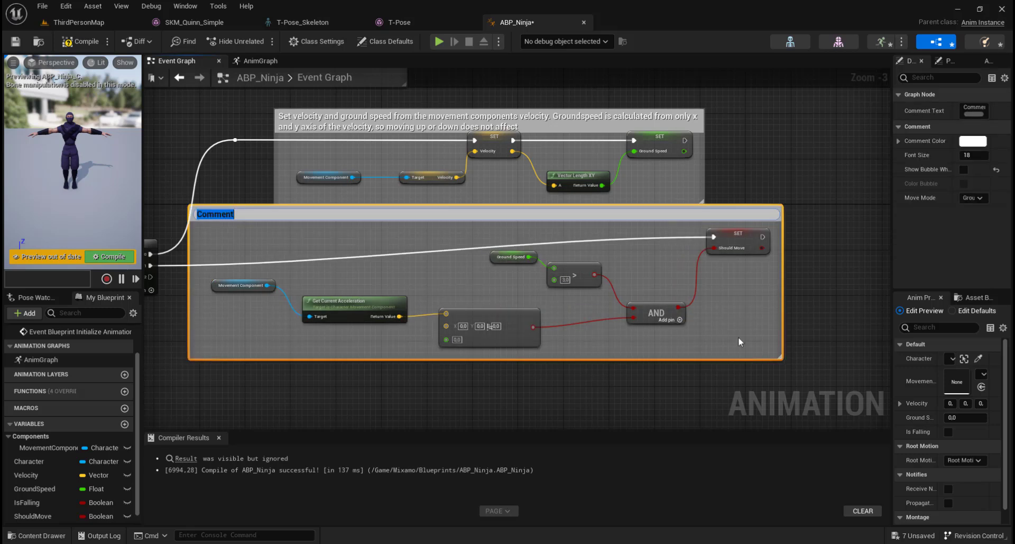
pyautogui.click(477, 228)
pyautogui.moveTo(468, 213); pyautogui.dragTo(520, 230)
# Title the new comment "Set ShouldMove to true if groundspeed is above a small threshold"
pyautogui.doubleClick(275, 230)
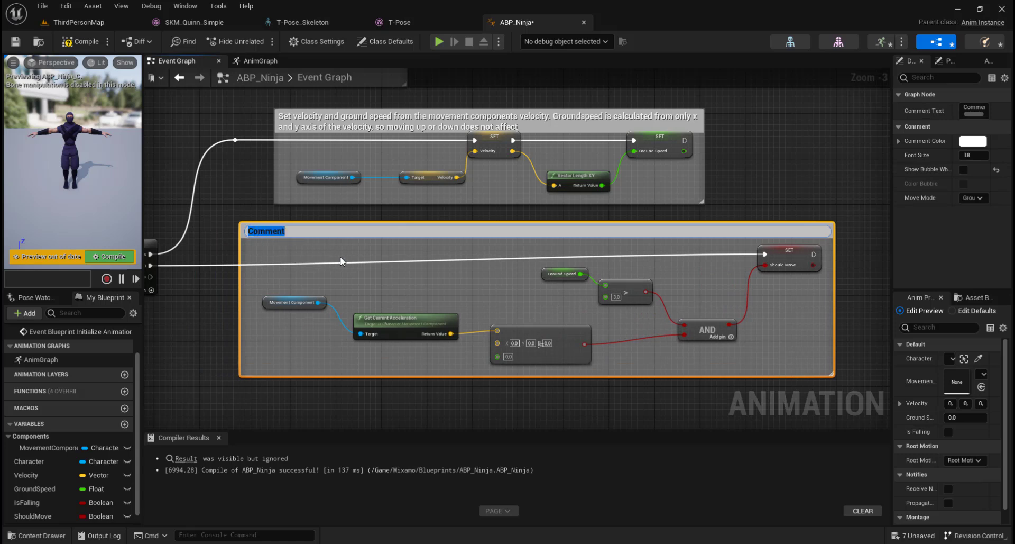
pyautogui.write('Set ShouldMove')
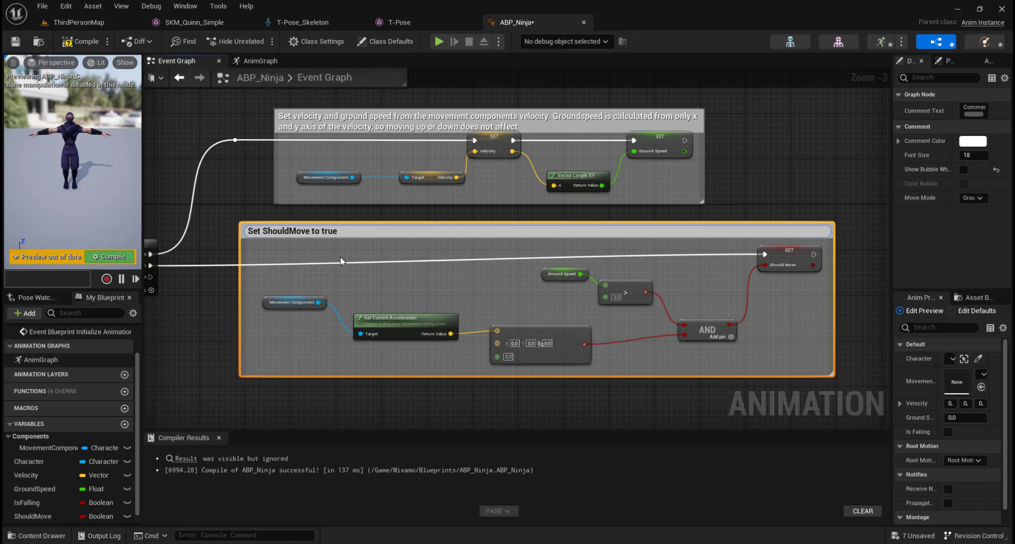
pyautogui.write('to true if groundspeed is above')
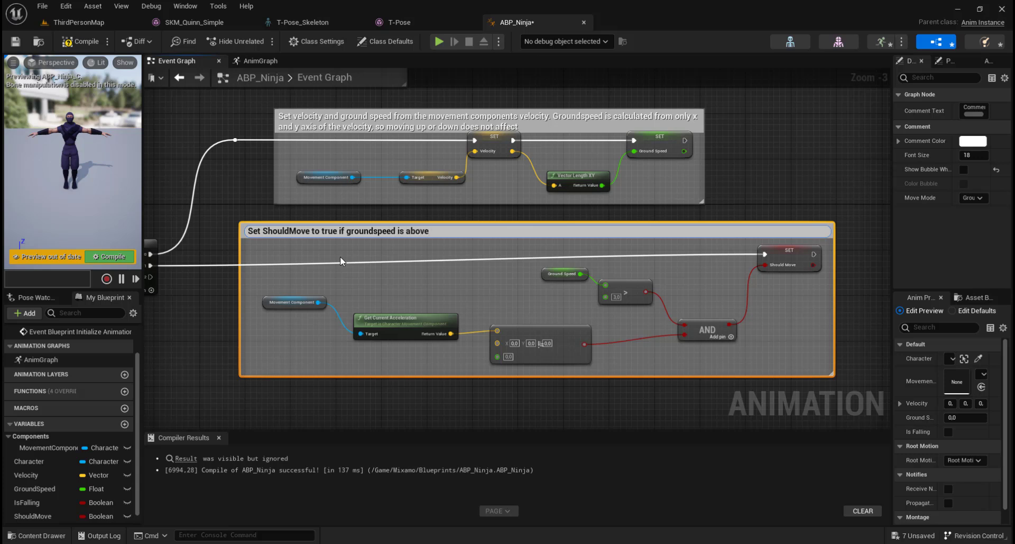
pyautogui.write(' a small threshold')
pyautogui.click(341, 256)
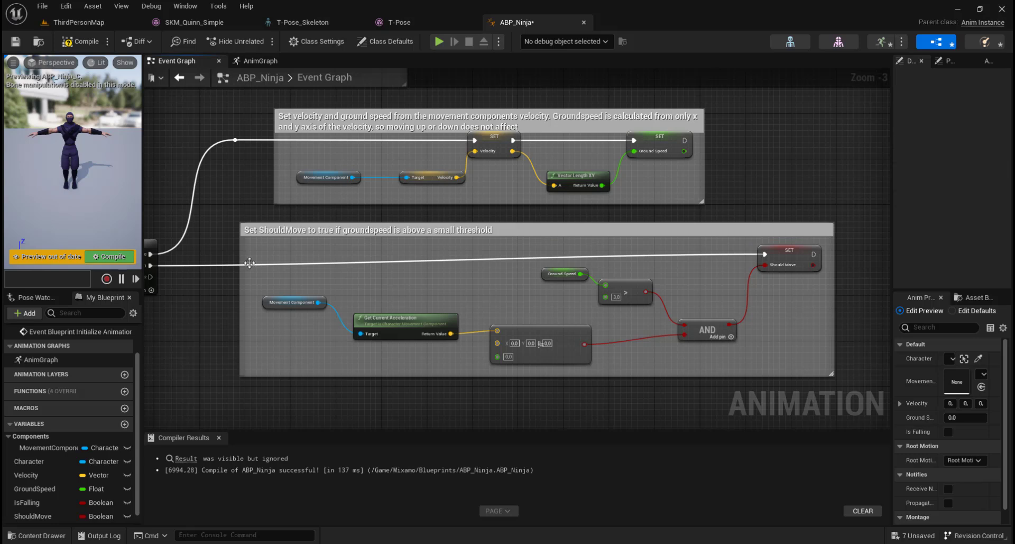
# Add a Set Is Falling node on the Sequence's Then 2 output and route its wire below the ShouldMove comment with a reroute node
pyautogui.moveTo(465, 287); pyautogui.dragTo(556, 229, button='right')
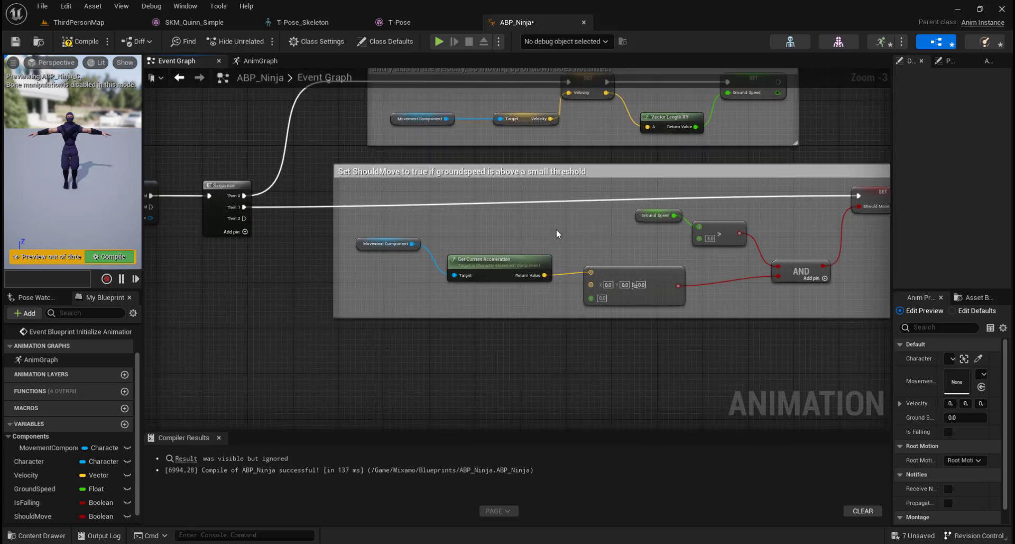
pyautogui.moveTo(452, 311); pyautogui.dragTo(476, 275, button='right')
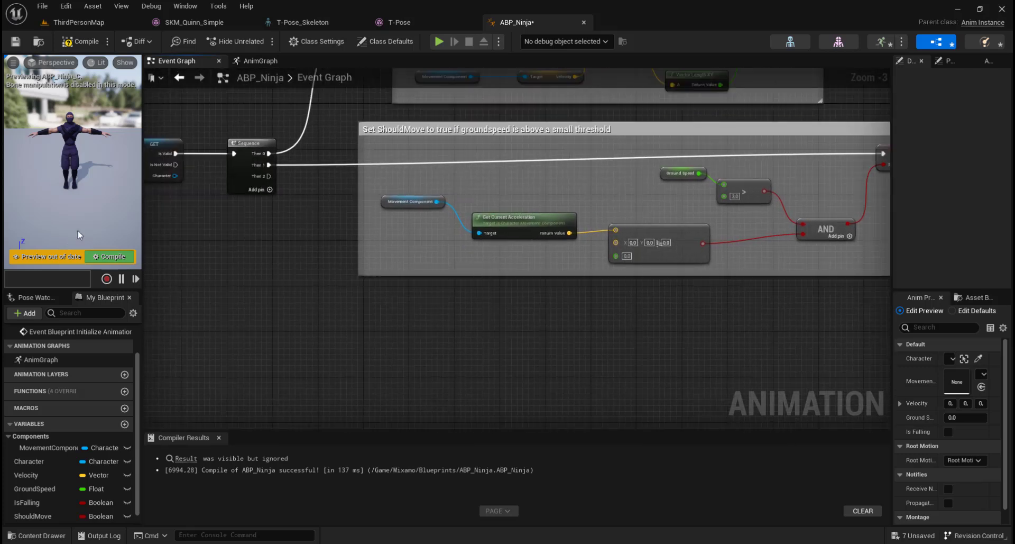
pyautogui.moveTo(269, 176); pyautogui.dragTo(499, 348)
pyautogui.write('set')
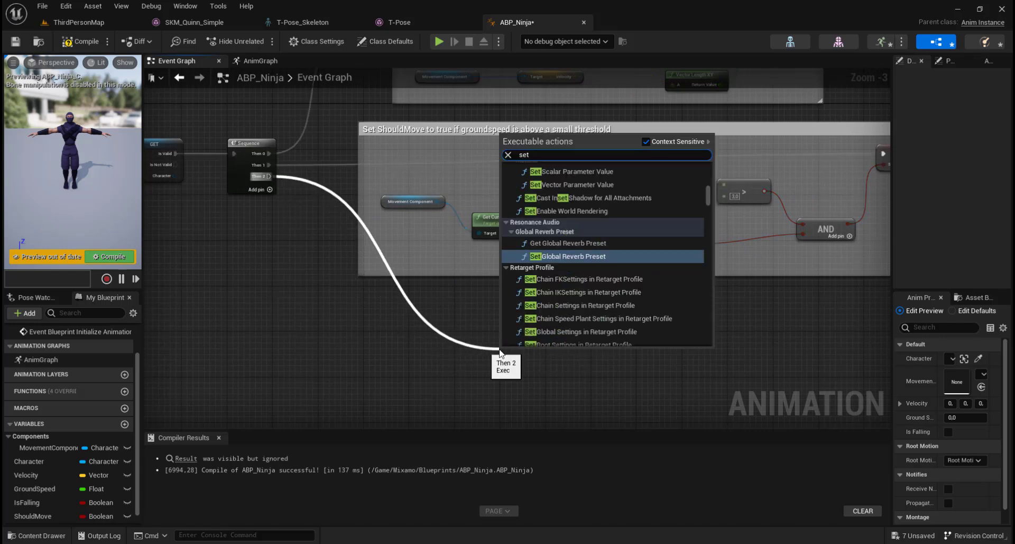
pyautogui.write(' isfa')
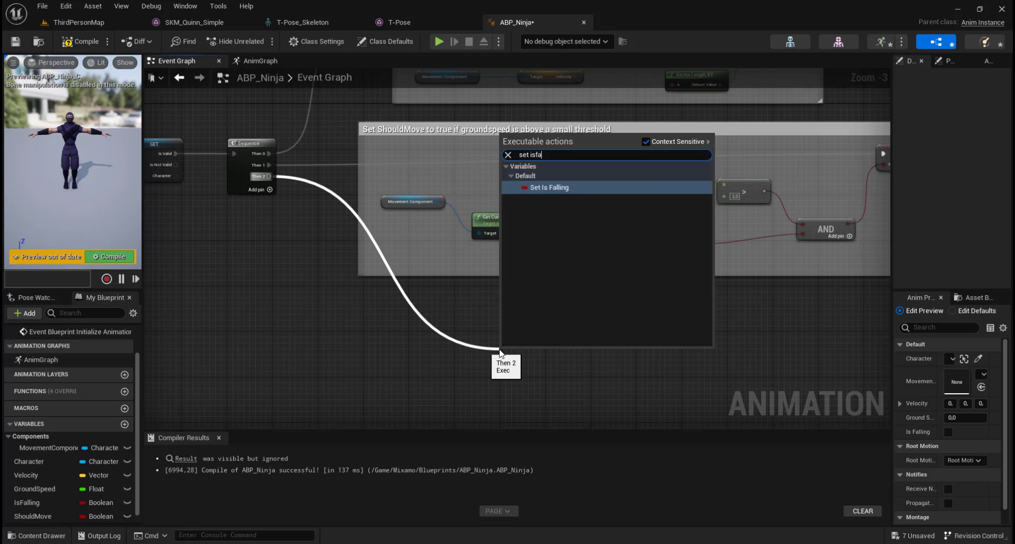
pyautogui.click(575, 187)
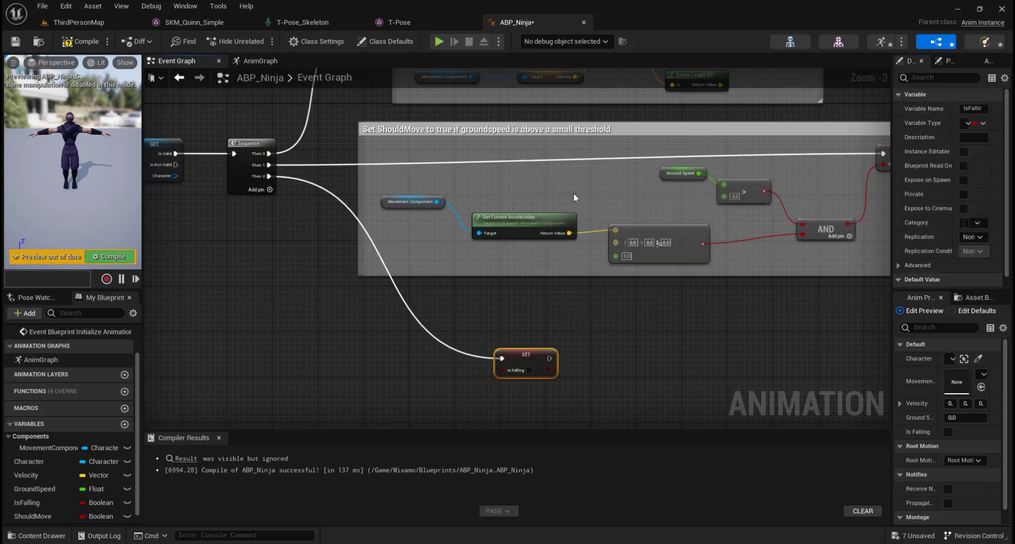
pyautogui.moveTo(531, 356); pyautogui.dragTo(653, 335)
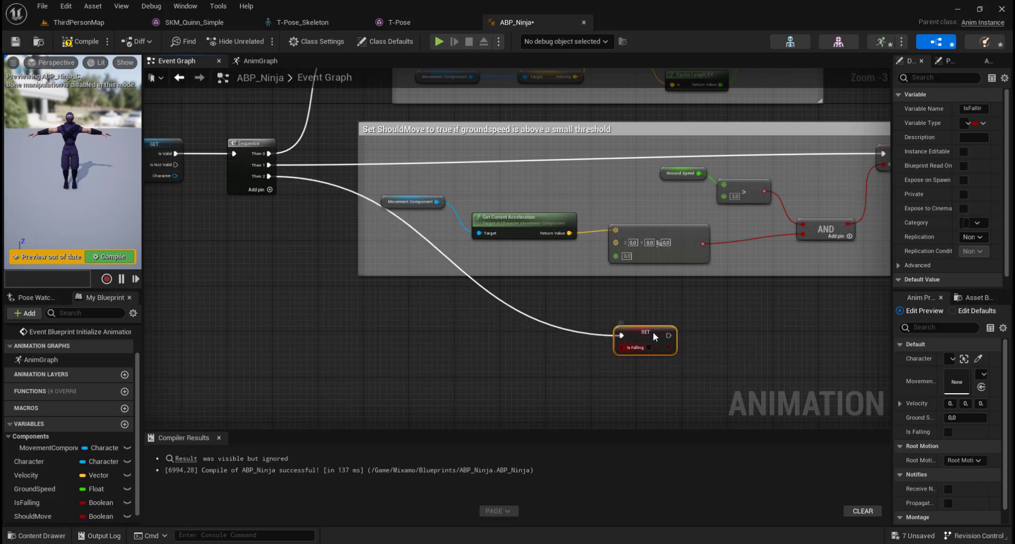
pyautogui.doubleClick(320, 179)
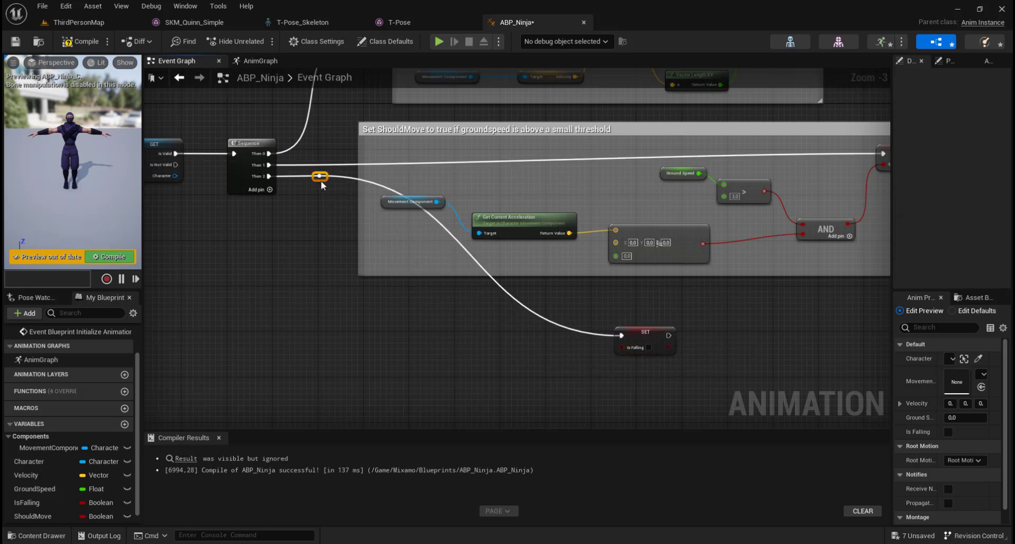
pyautogui.moveTo(321, 180); pyautogui.dragTo(322, 336)
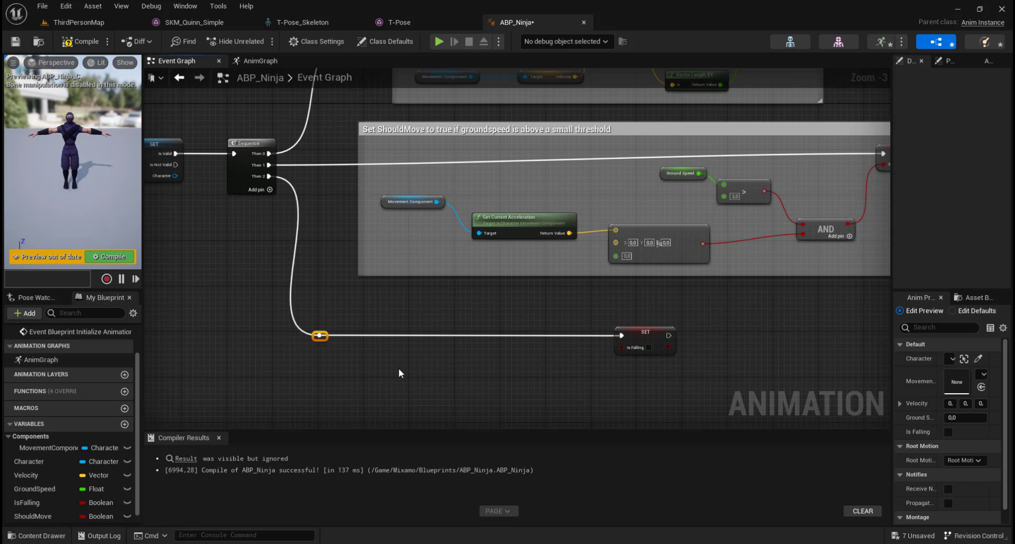
# Add a MovementComponent getter with an Is Falling node and connect its Return Value to the Set Is Falling node
pyautogui.moveTo(357, 379); pyautogui.dragTo(233, 362, button='right')
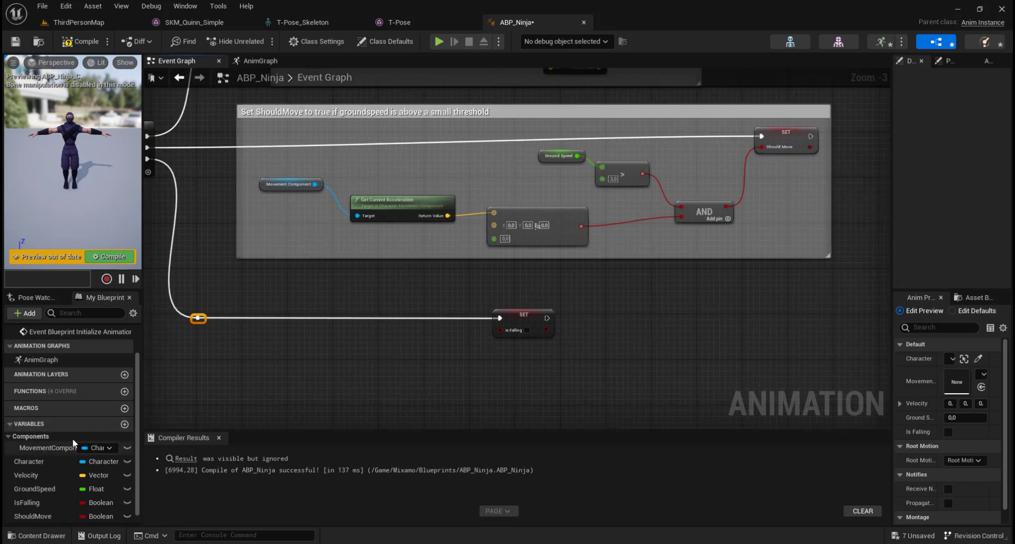
pyautogui.moveTo(37, 448); pyautogui.dragTo(338, 344)
pyautogui.click(274, 363)
pyautogui.write('i')
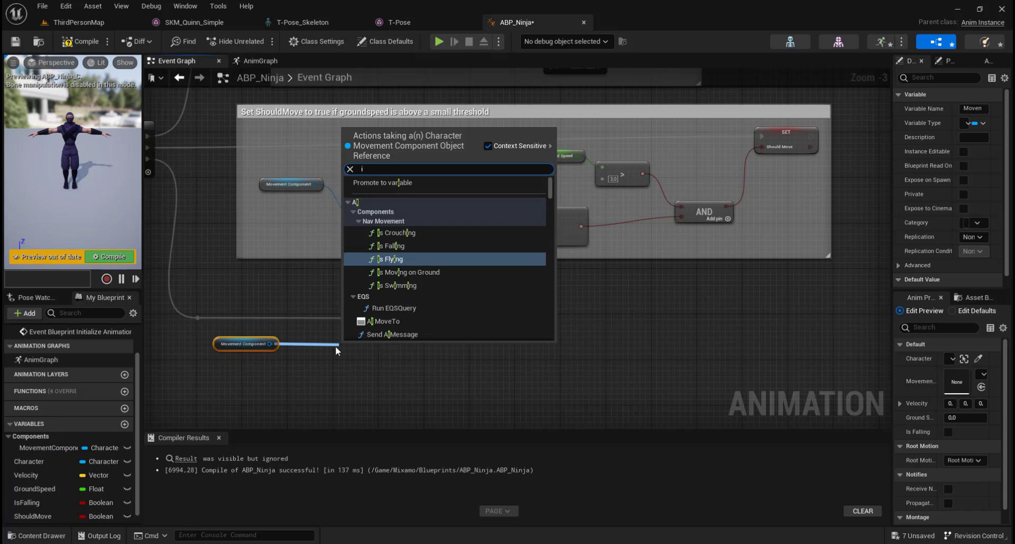
pyautogui.write('s fall')
pyautogui.click(385, 211)
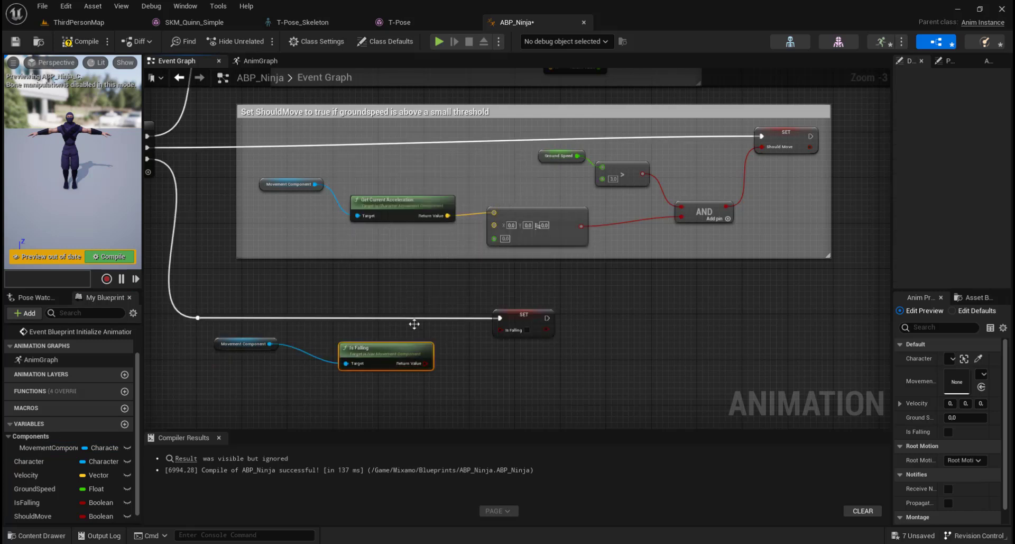
pyautogui.moveTo(425, 364); pyautogui.dragTo(501, 329)
pyautogui.scroll(3, 542, 360)
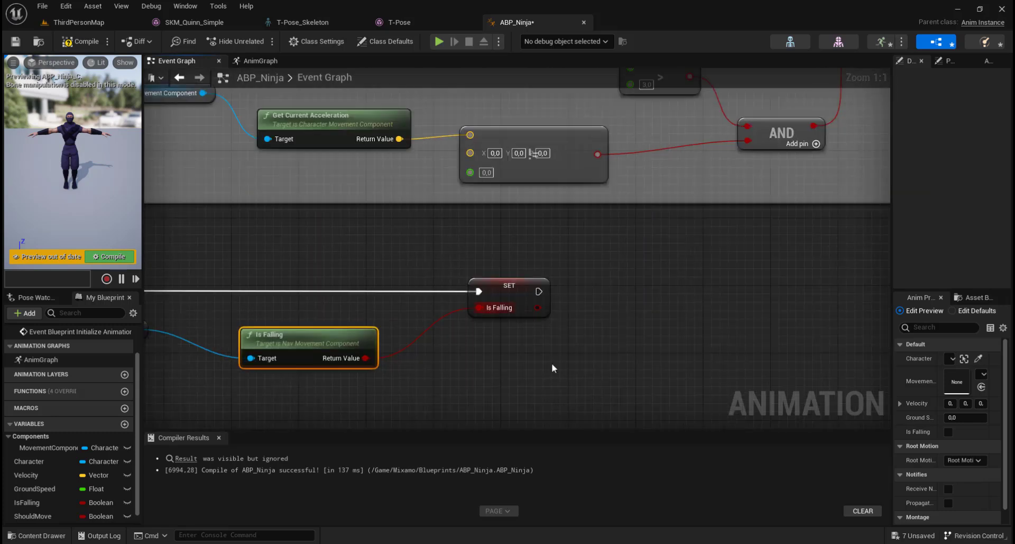
pyautogui.click(516, 285)
# Wrap the IsFalling nodes in a comment titled "Set IsFalling from the movement Componentsfalling state"
pyautogui.scroll(-5, 532, 285)
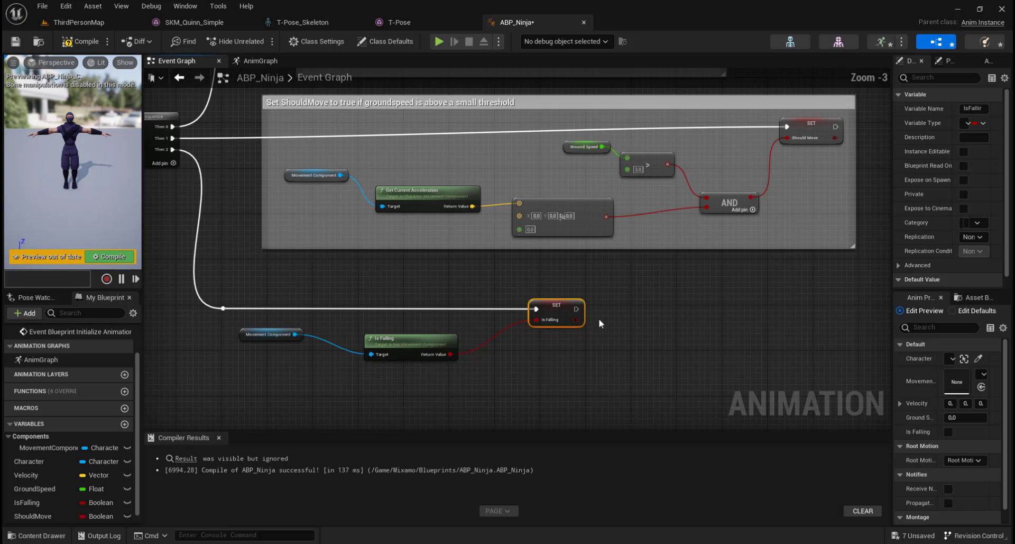
pyautogui.moveTo(684, 360); pyautogui.dragTo(744, 387, button='right')
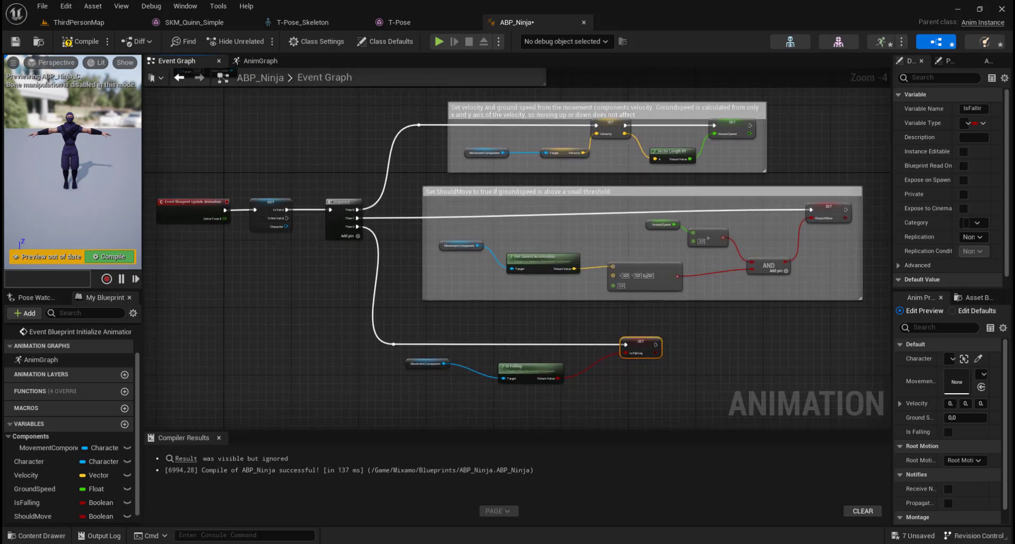
pyautogui.moveTo(411, 319); pyautogui.dragTo(709, 382)
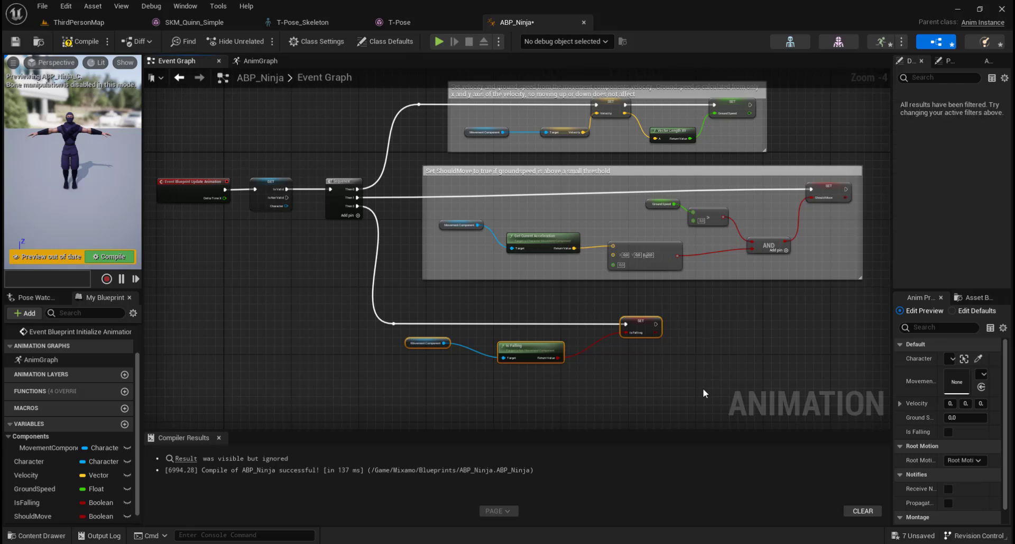
pyautogui.write('c')
pyautogui.write('Set Is')
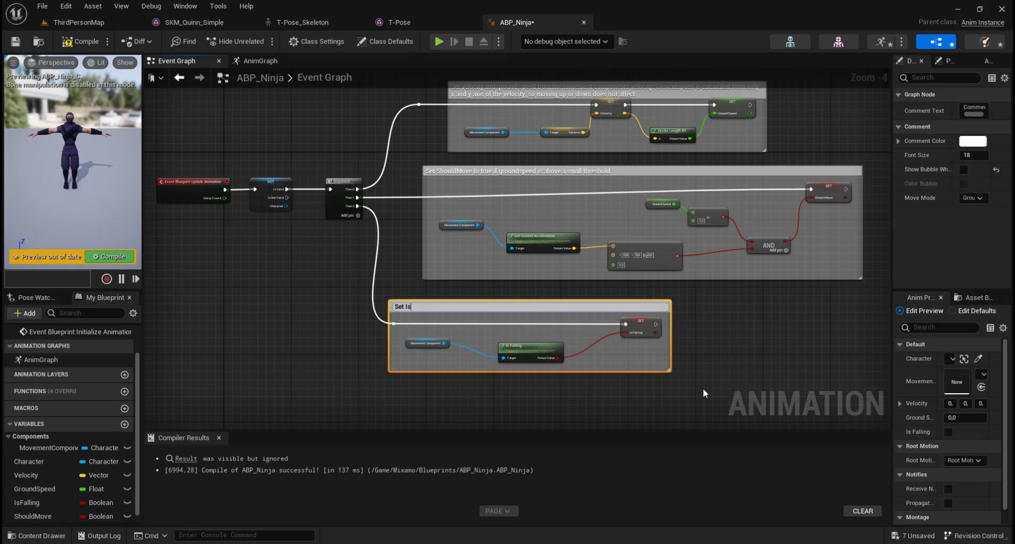
pyautogui.write('Falling from the movement Componentsfa')
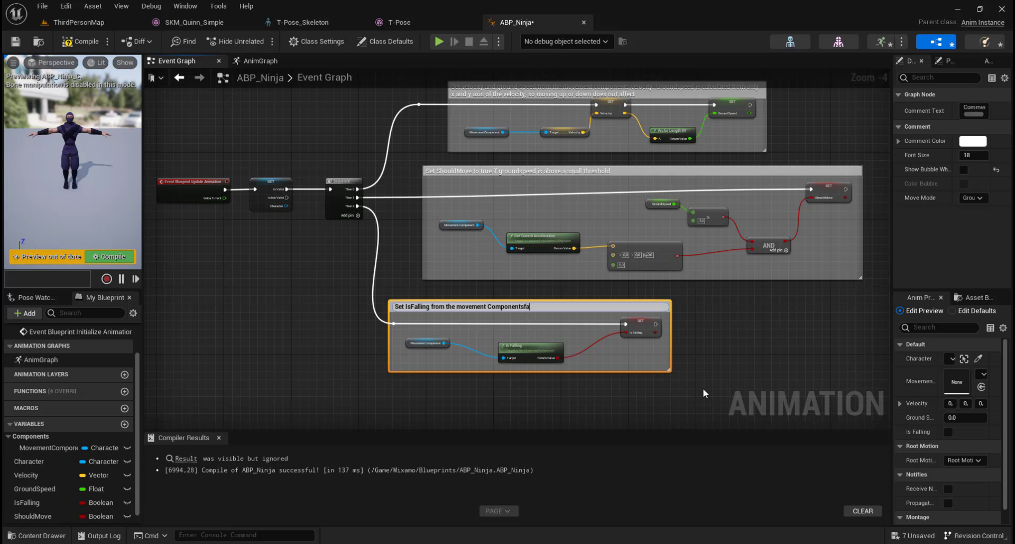
pyautogui.write('ing state')
pyautogui.scroll(3, 674, 373)
pyautogui.click(674, 374)
# Review the commented Event Graph sections, from the character caching through velocity and ShouldMove to IsFalling
pyautogui.scroll(-3, 716, 367)
pyautogui.scroll(-1, 716, 367)
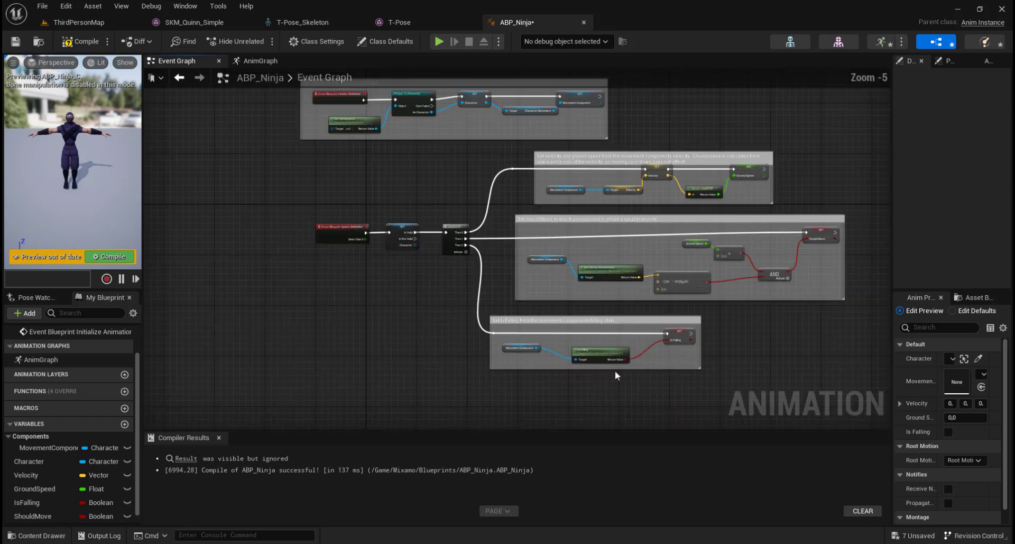
pyautogui.moveTo(433, 374); pyautogui.dragTo(377, 396, button='right')
pyautogui.scroll(1, 365, 384)
pyautogui.moveTo(375, 268); pyautogui.dragTo(345, 383, button='right')
pyautogui.moveTo(386, 256); pyautogui.dragTo(340, 401, button='right')
pyautogui.scroll(4, 335, 268)
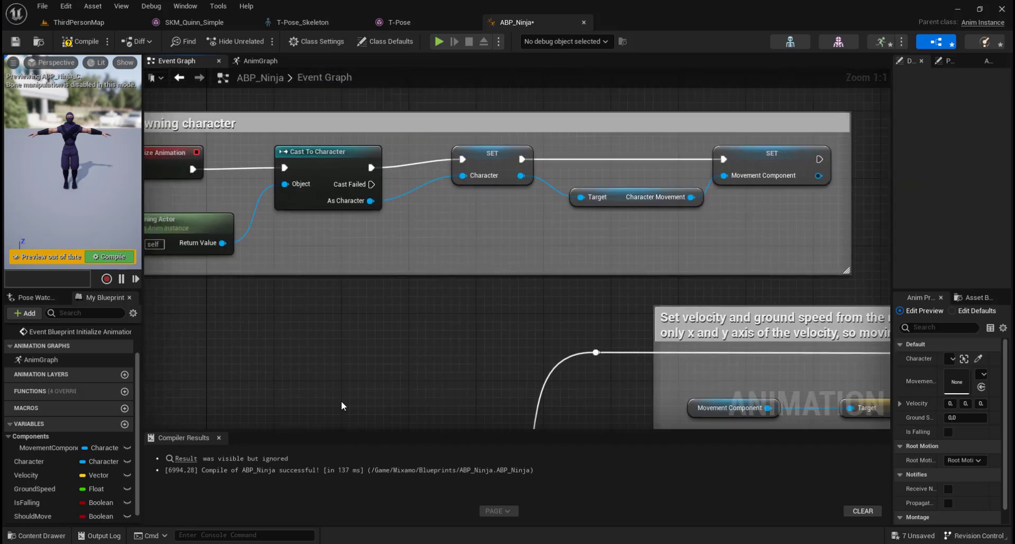
pyautogui.moveTo(511, 259); pyautogui.dragTo(456, 242, button='right')
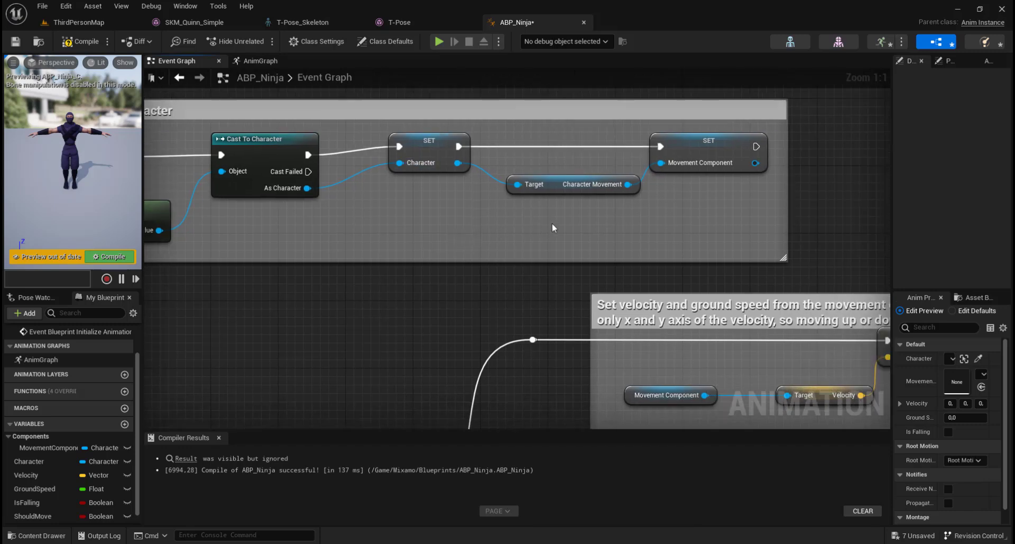
pyautogui.moveTo(561, 221); pyautogui.dragTo(218, 131, button='right')
pyautogui.moveTo(454, 204); pyautogui.dragTo(303, 196, button='right')
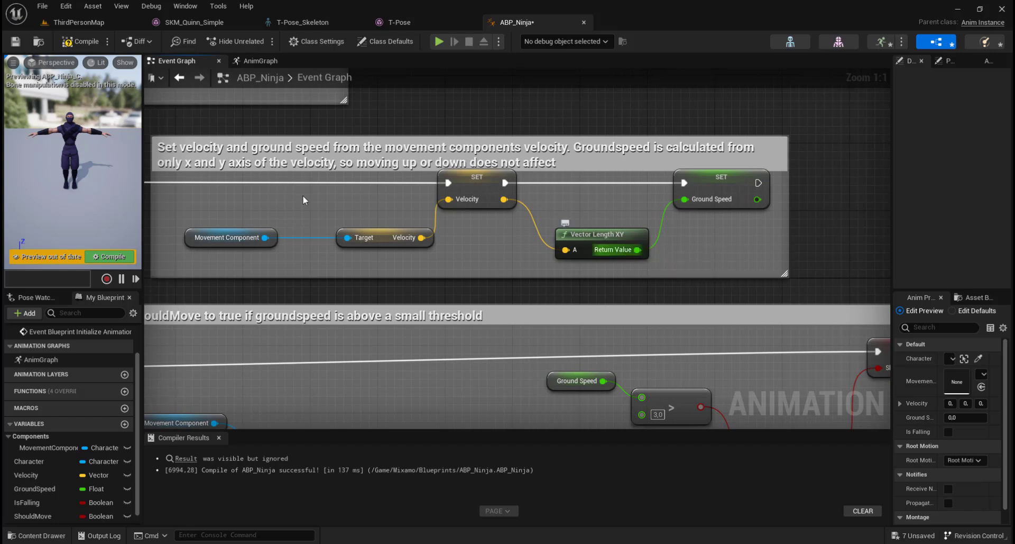
pyautogui.scroll(-3, 671, 188)
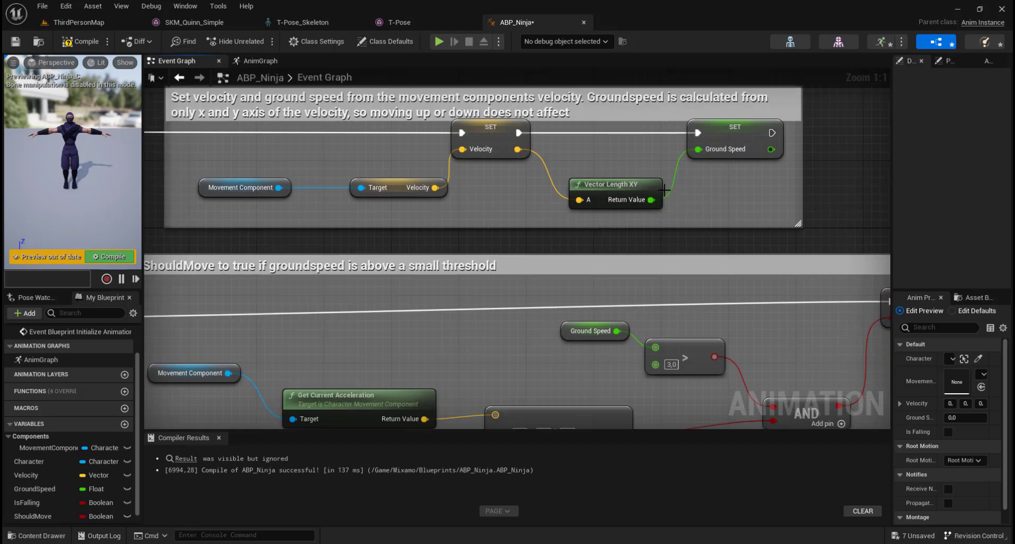
pyautogui.moveTo(539, 230); pyautogui.dragTo(497, 220, button='right')
pyautogui.scroll(2, 565, 178)
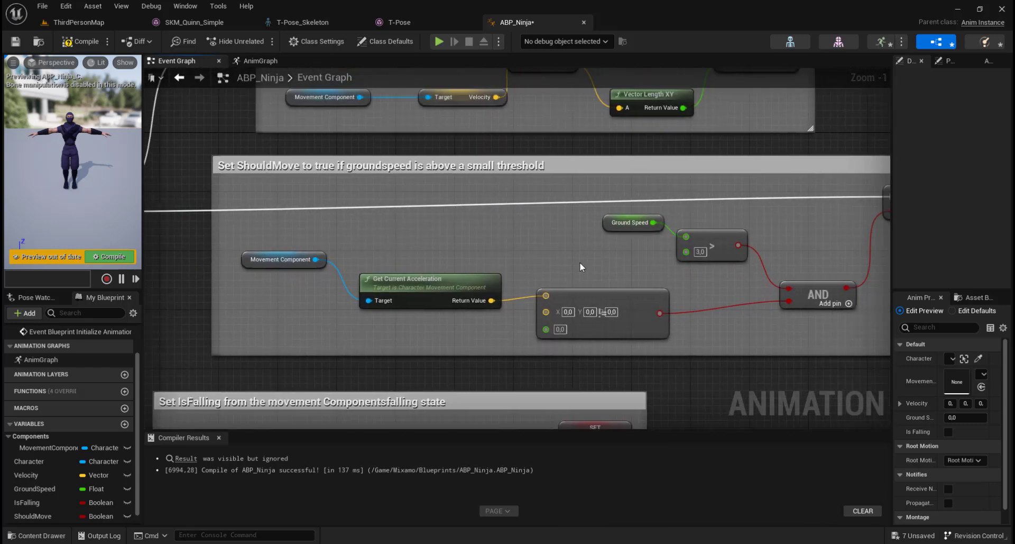
pyautogui.moveTo(580, 261); pyautogui.dragTo(440, 267, button='right')
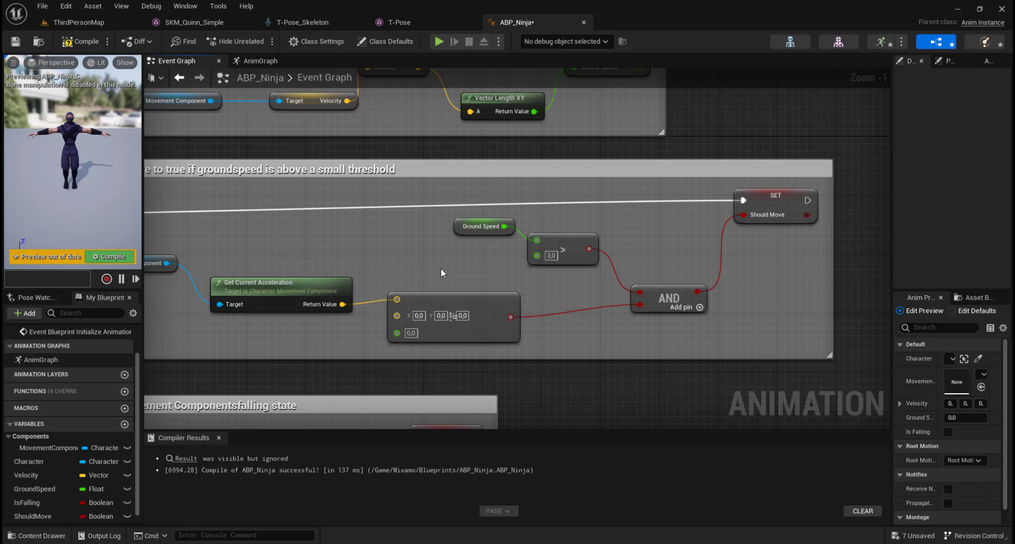
pyautogui.moveTo(283, 238); pyautogui.dragTo(507, 243, button='right')
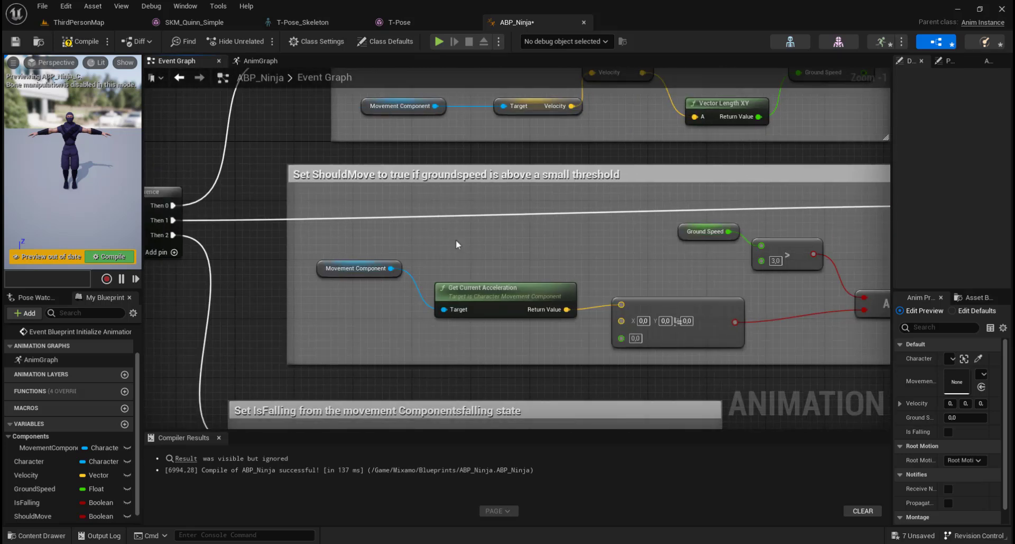
pyautogui.moveTo(427, 335); pyautogui.dragTo(400, 221, button='right')
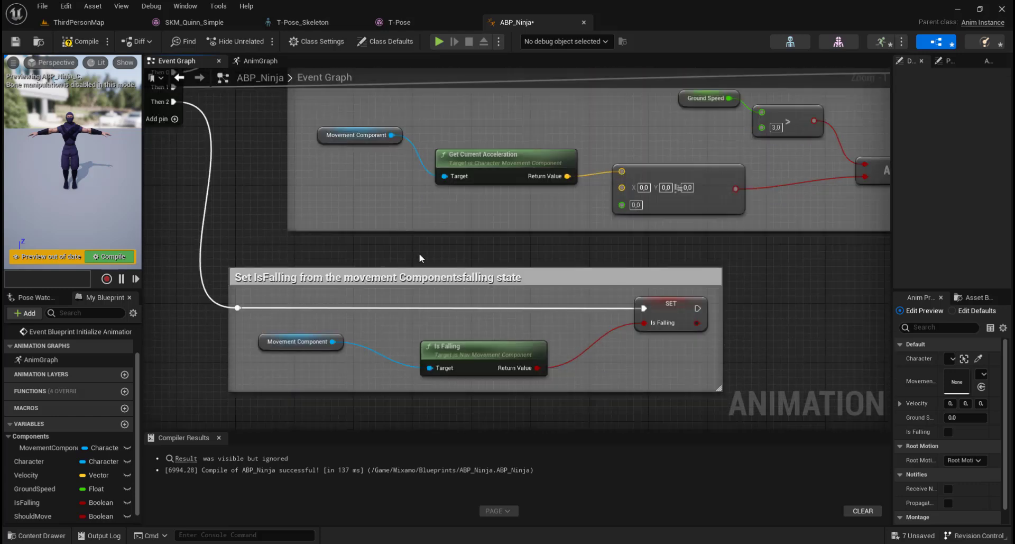
pyautogui.moveTo(421, 258); pyautogui.dragTo(493, 185, button='right')
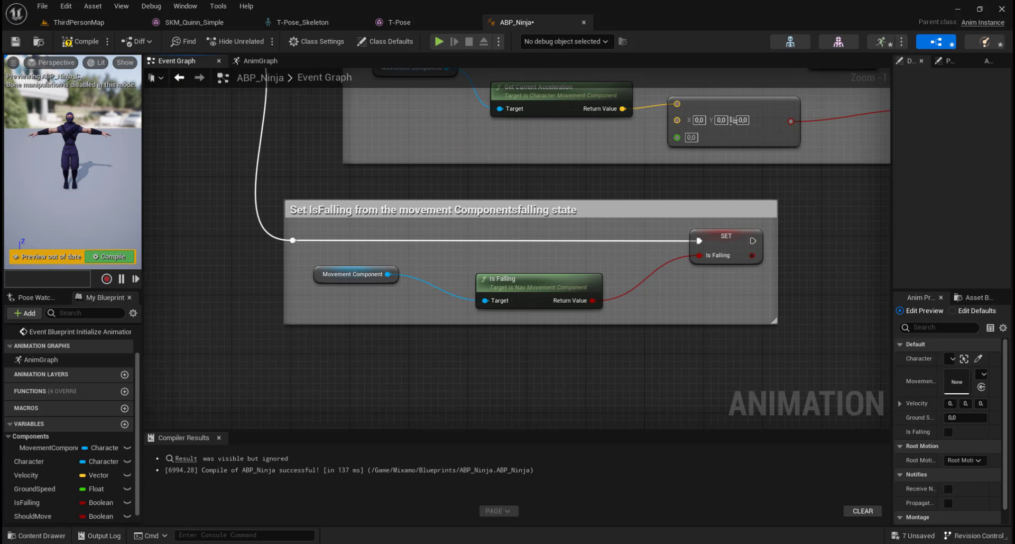
pyautogui.moveTo(429, 306); pyautogui.dragTo(428, 322, button='right')
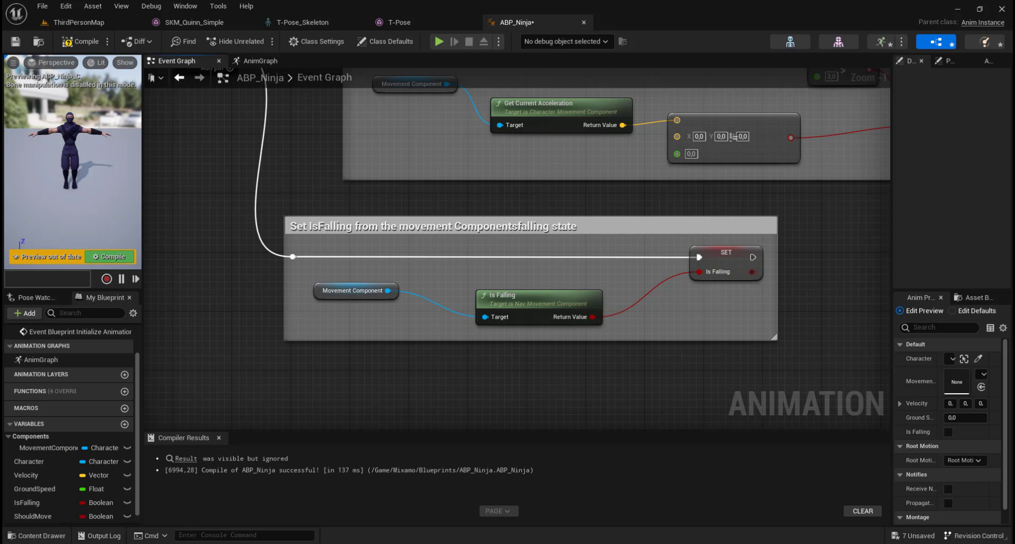
pyautogui.moveTo(694, 310); pyautogui.dragTo(698, 351, button='right')
pyautogui.scroll(-3, 698, 350)
pyautogui.moveTo(523, 297); pyautogui.dragTo(444, 351, button='right')
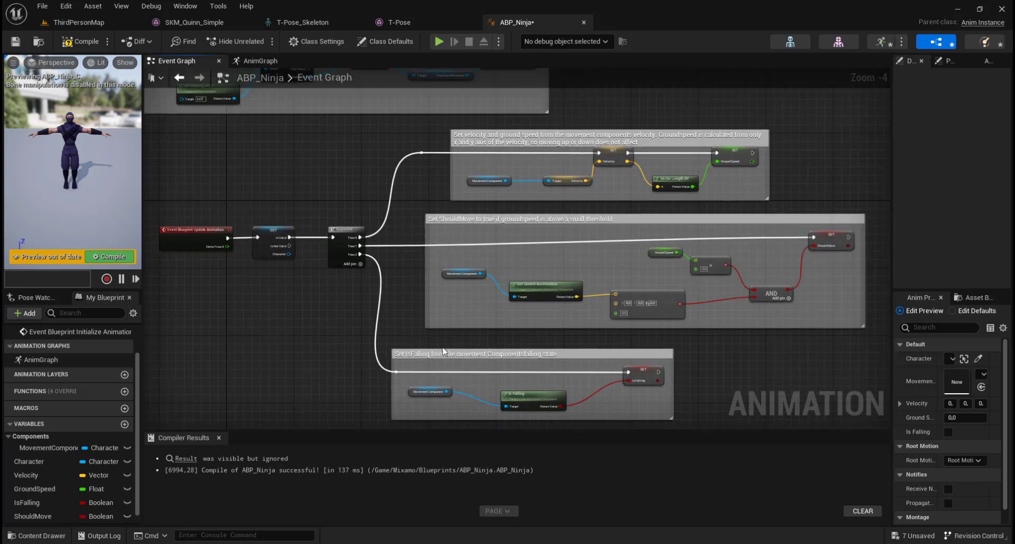
# Compile and save the ABP_Ninja blueprint, checking its Save on Compile options
pyautogui.click(79, 41)
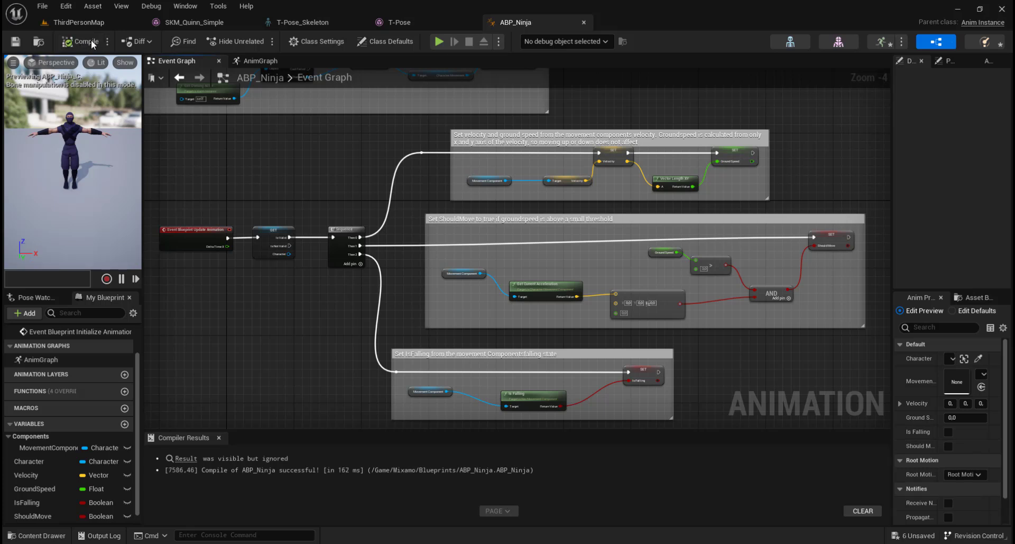
pyautogui.click(107, 42)
pyautogui.moveTo(159, 60)
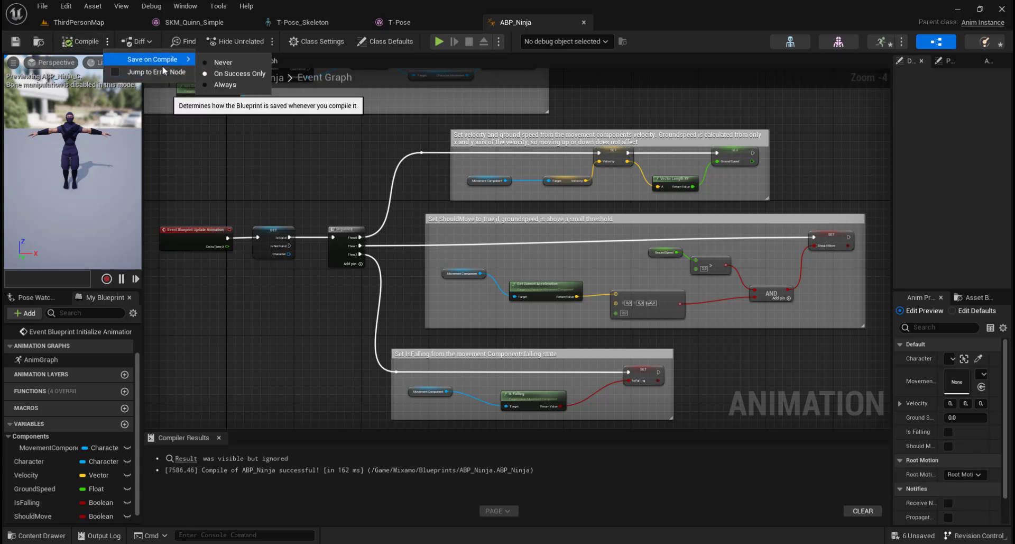
pyautogui.click(16, 41)
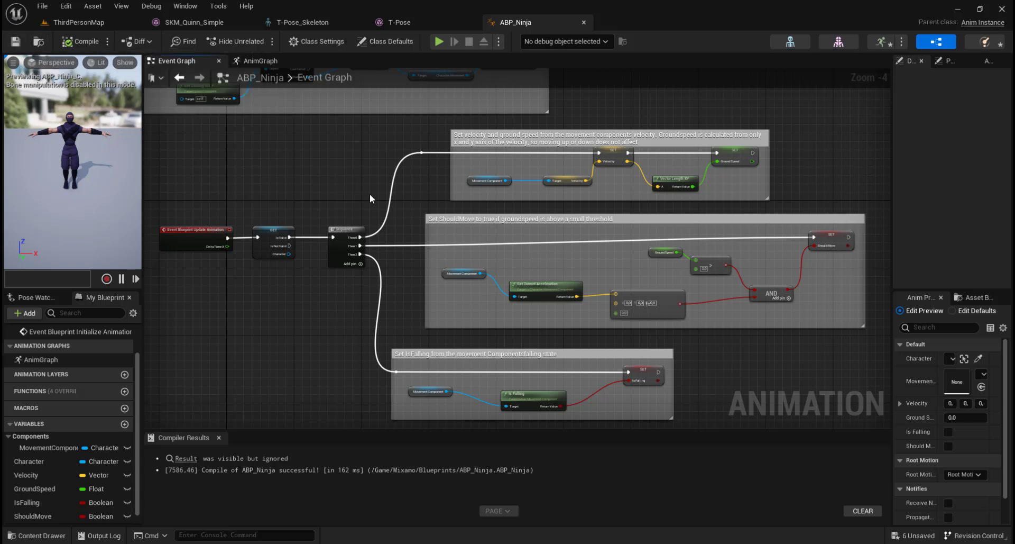
# In the AnimGraph, connect the Running__1__Anim asset to the Output Pose's Result and compile to update the preview
pyautogui.click(258, 61)
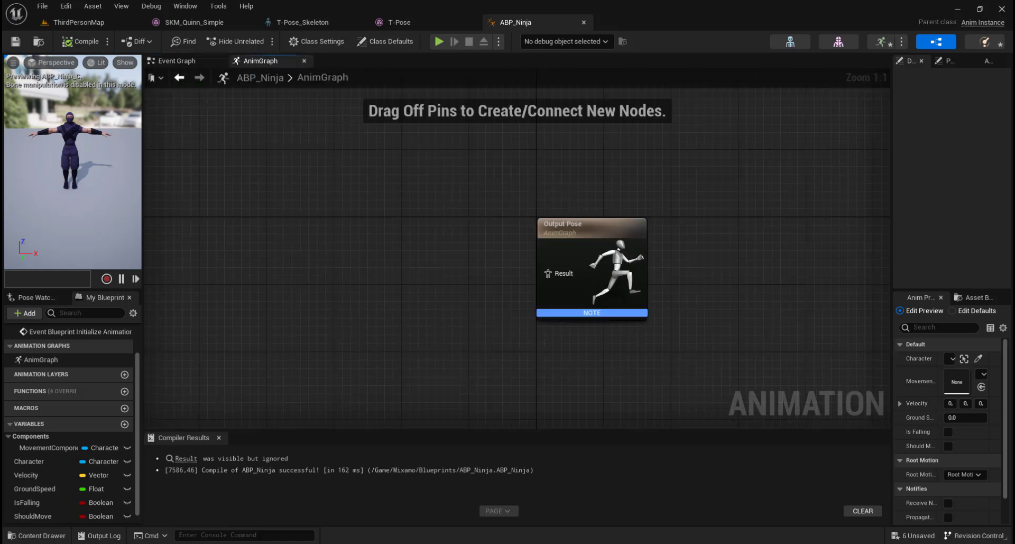
pyautogui.moveTo(367, 249); pyautogui.dragTo(464, 221, button='right')
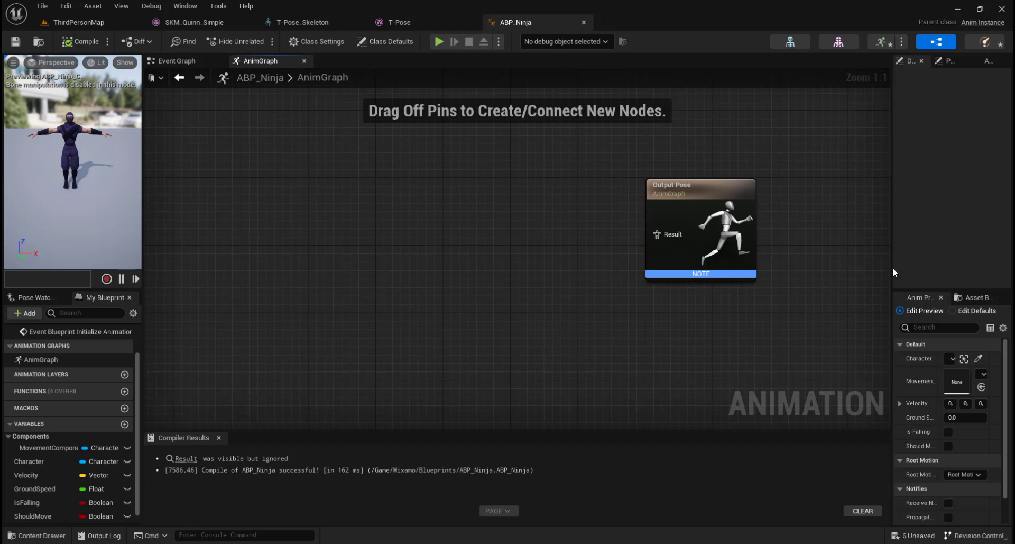
pyautogui.moveTo(892, 266); pyautogui.dragTo(827, 260)
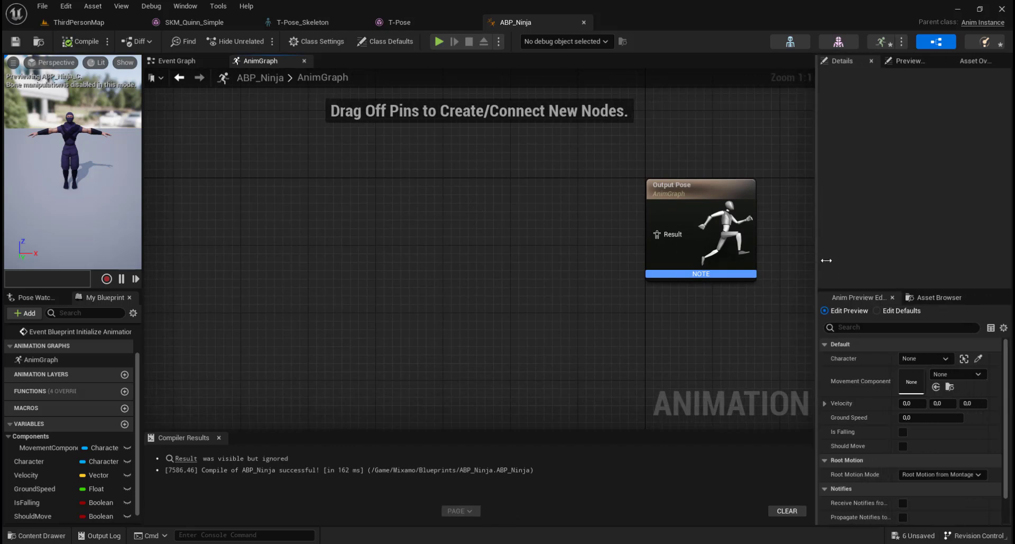
pyautogui.click(939, 297)
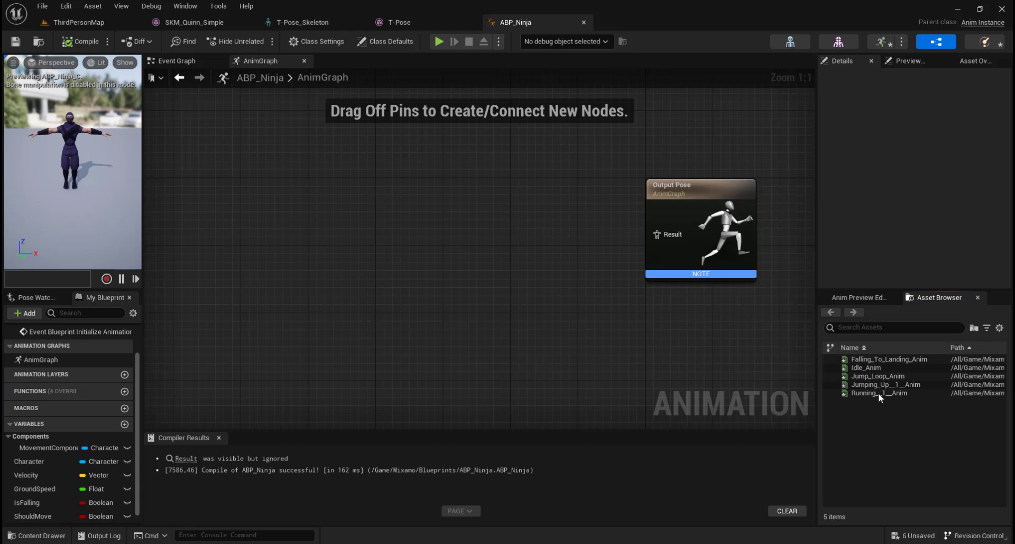
pyautogui.click(856, 391)
pyautogui.moveTo(855, 391); pyautogui.dragTo(659, 236)
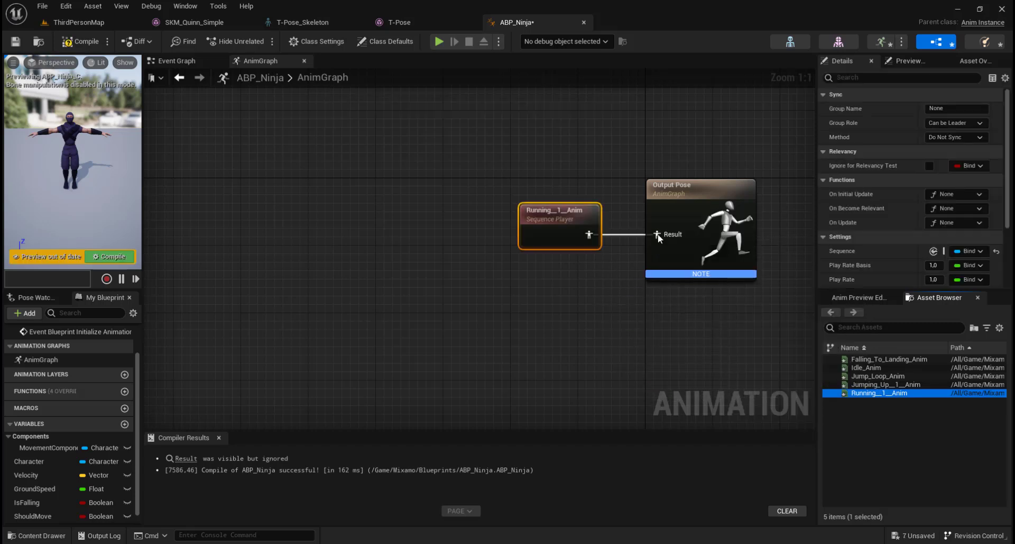
pyautogui.click(106, 258)
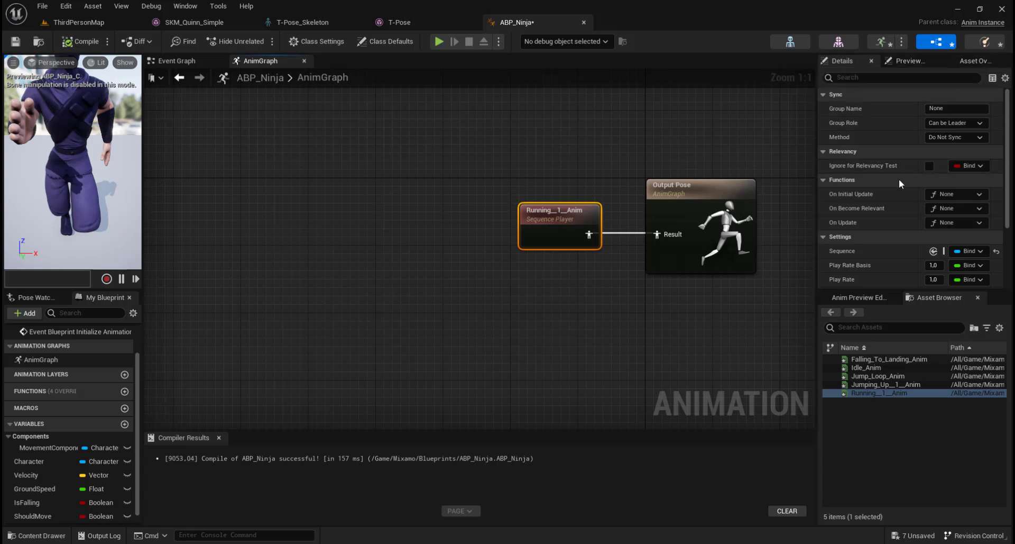
# Enable Loop Animation on the Running__1__Anim node, then compile and save the blueprint
pyautogui.scroll(-2, 902, 184)
pyautogui.scroll(-4, 901, 183)
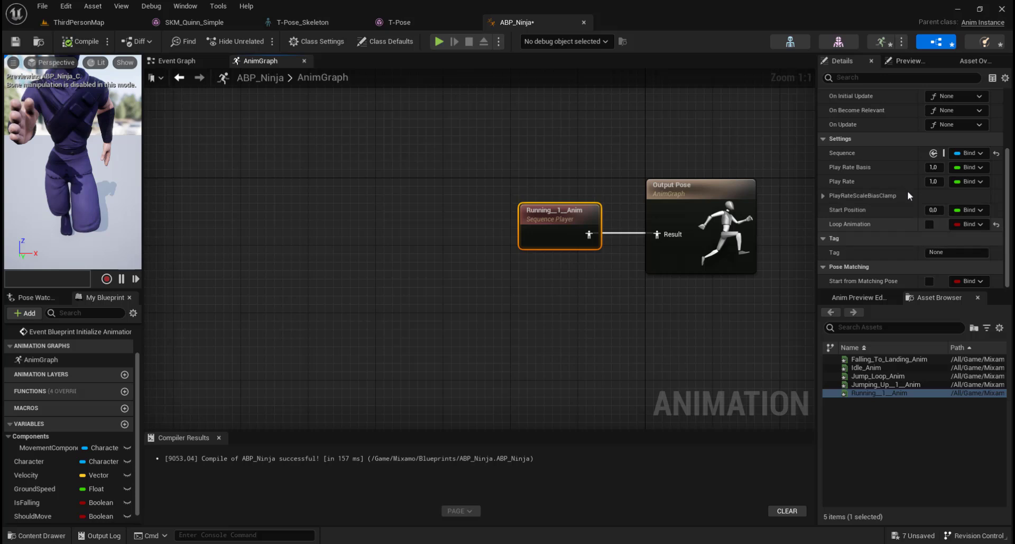
pyautogui.click(930, 224)
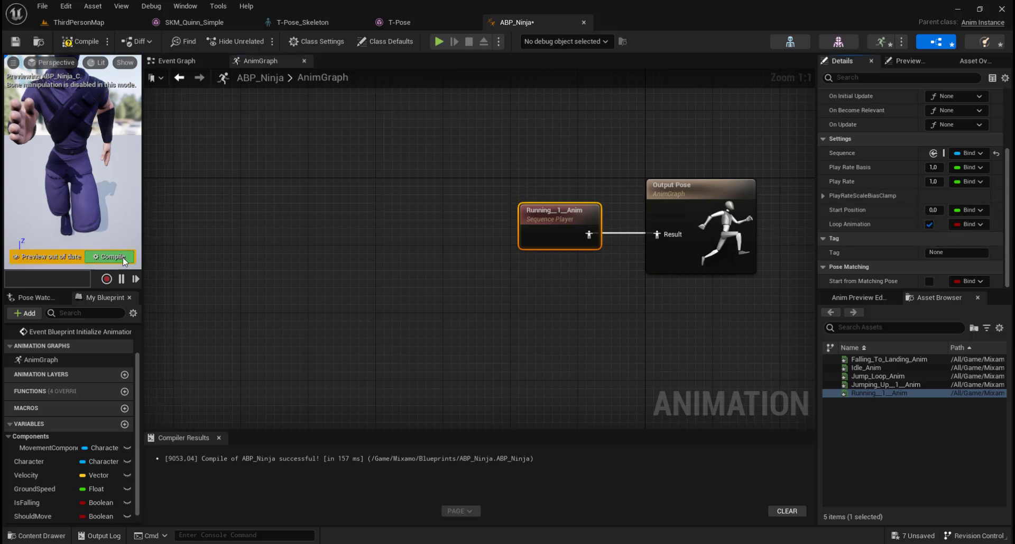
pyautogui.hotkey('ctrl', 's')
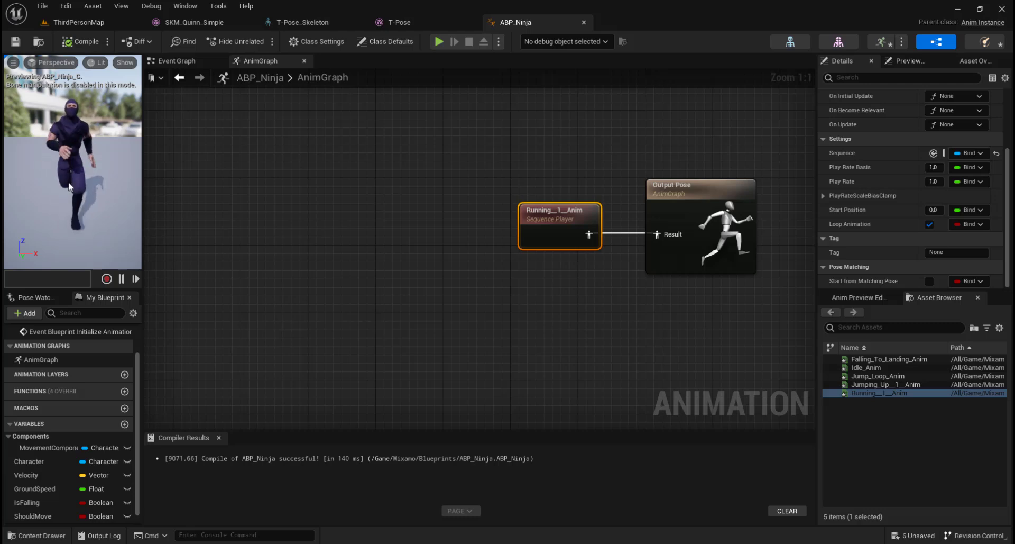
pyautogui.click(87, 38)
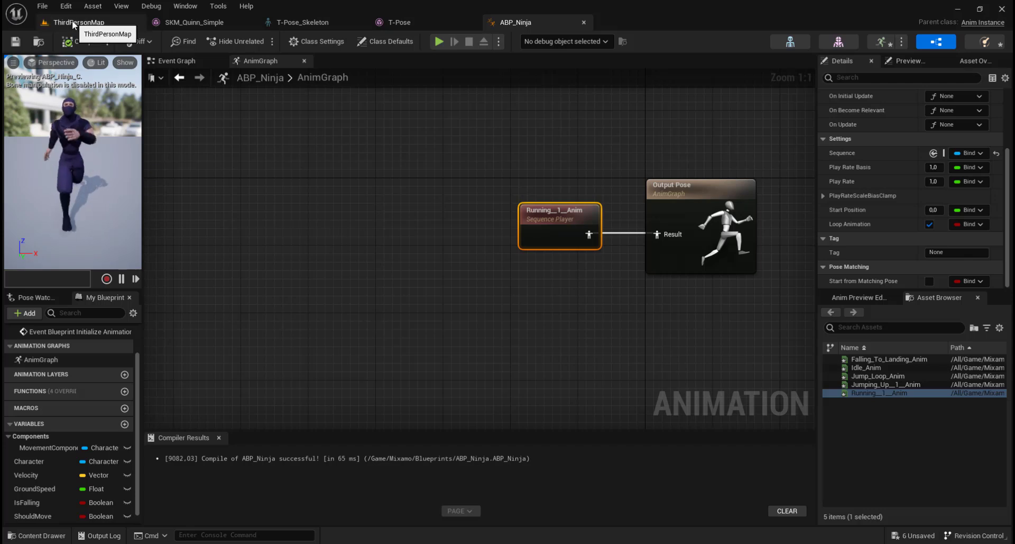
# Close the SKM_Quinn_Simple, T-Pose_Skeleton and T-Pose asset editors
pyautogui.click(163, 23)
pyautogui.click(249, 22)
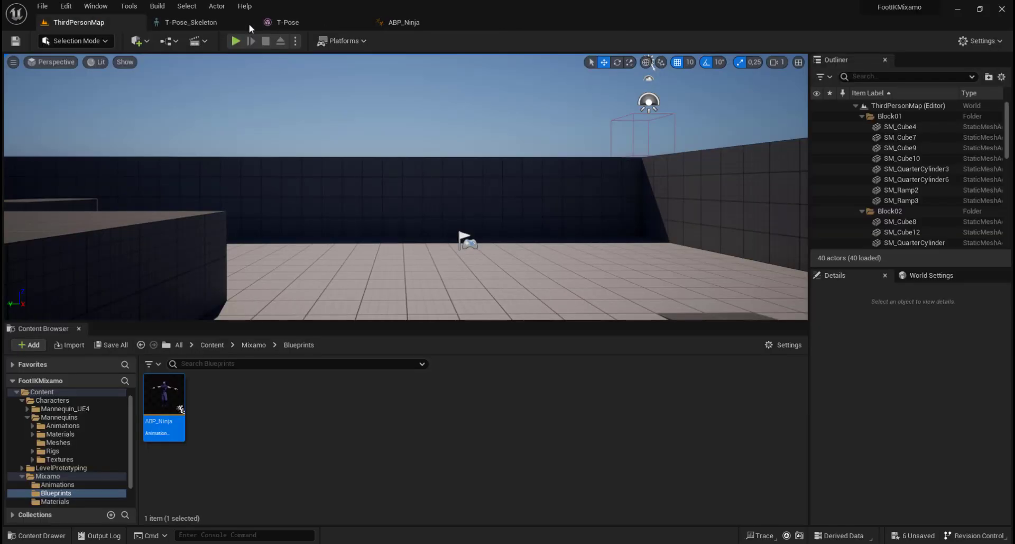
pyautogui.click(246, 21)
pyautogui.click(246, 21)
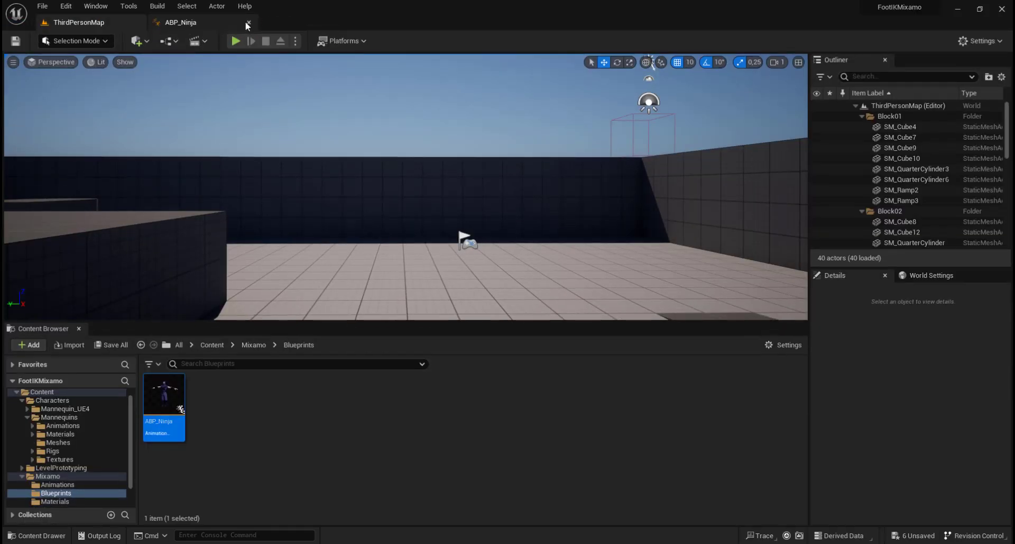
# Open the BP_ThirdPersonCharacter blueprint from the Content/ThirdPerson/Blueprints folder
pyautogui.click(171, 24)
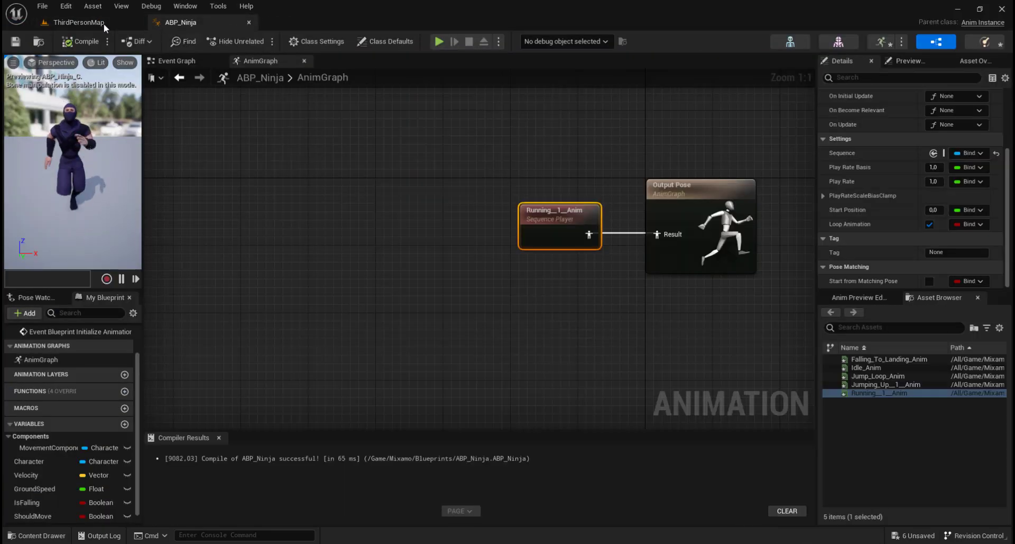
pyautogui.click(79, 23)
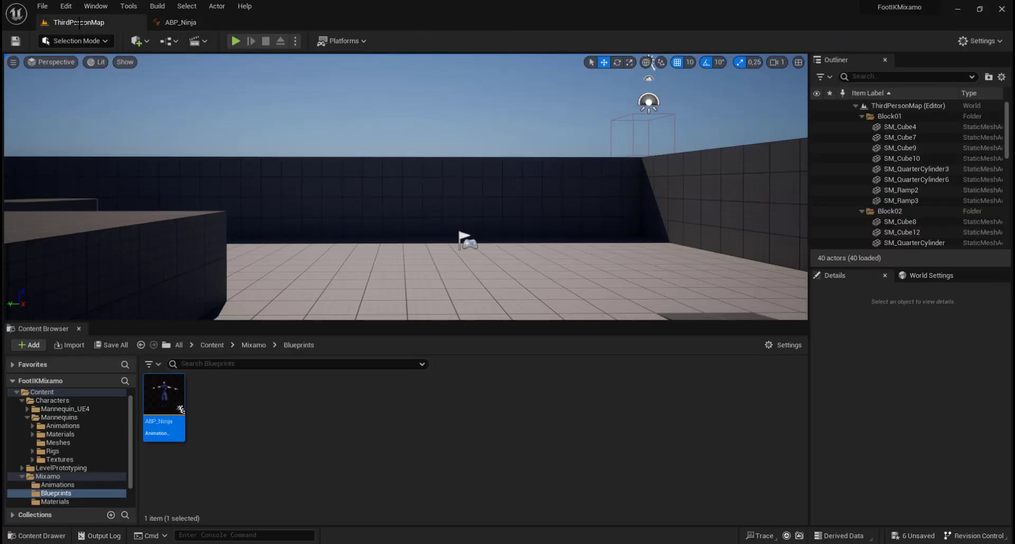
pyautogui.click(211, 345)
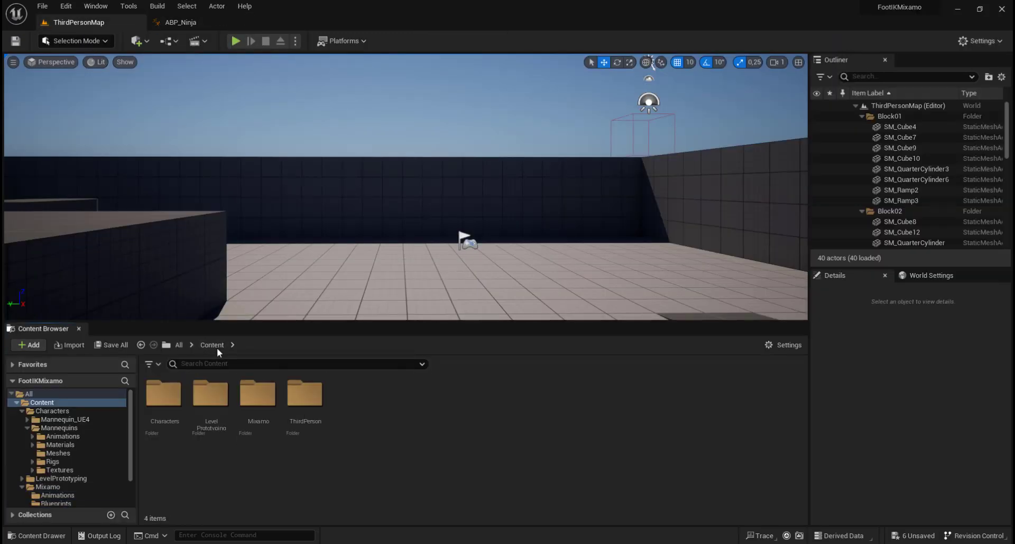
pyautogui.doubleClick(312, 394)
pyautogui.click(164, 398)
pyautogui.doubleClick(164, 398)
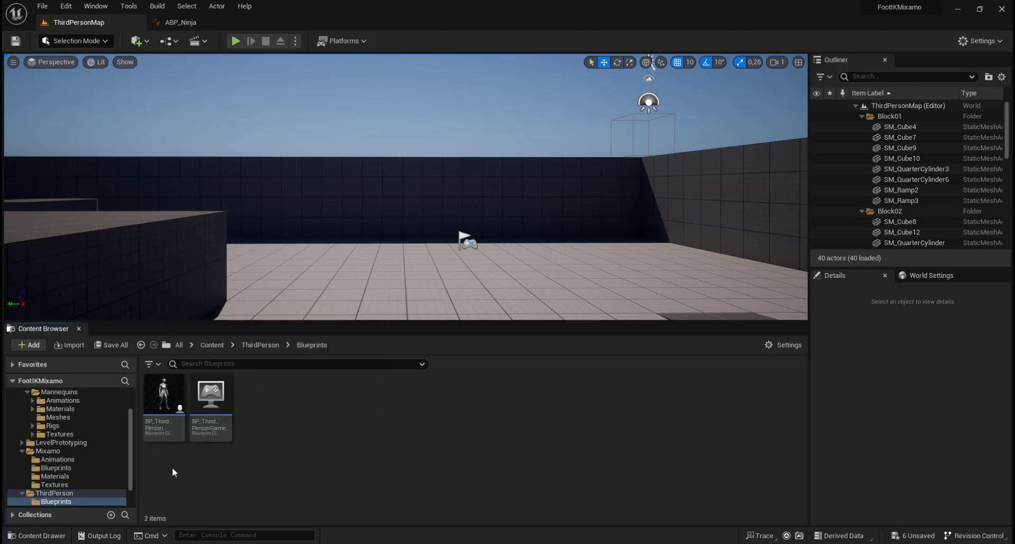
pyautogui.doubleClick(164, 394)
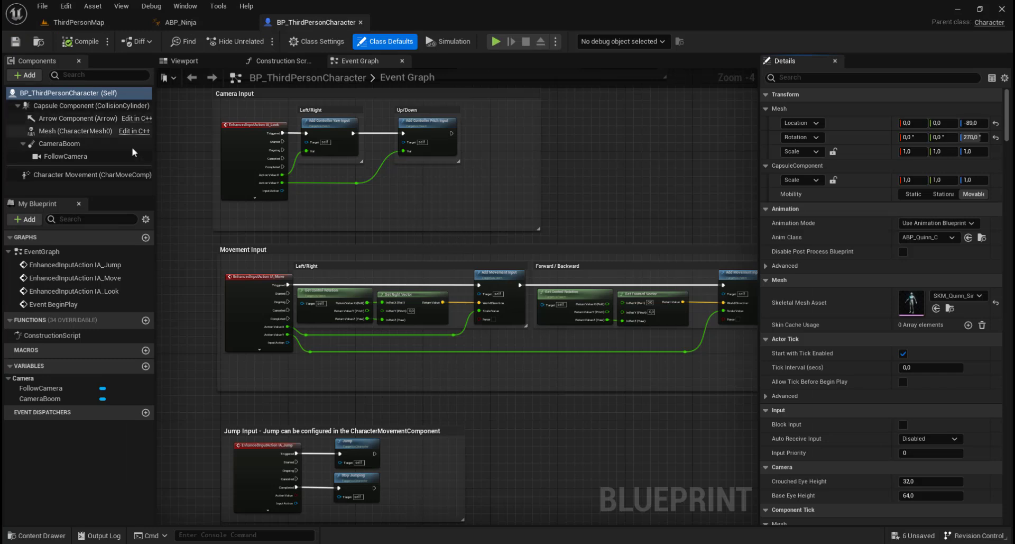
# Set the Skeletal Mesh Asset of the character's Mesh component to T-Pose and inspect it in the blueprint's viewport
pyautogui.click(66, 130)
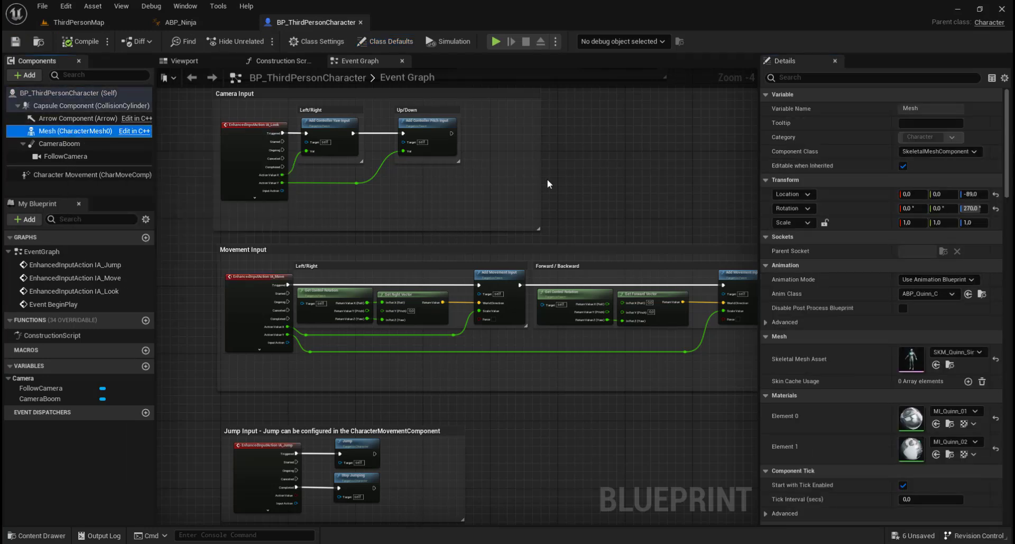
pyautogui.moveTo(77, 135)
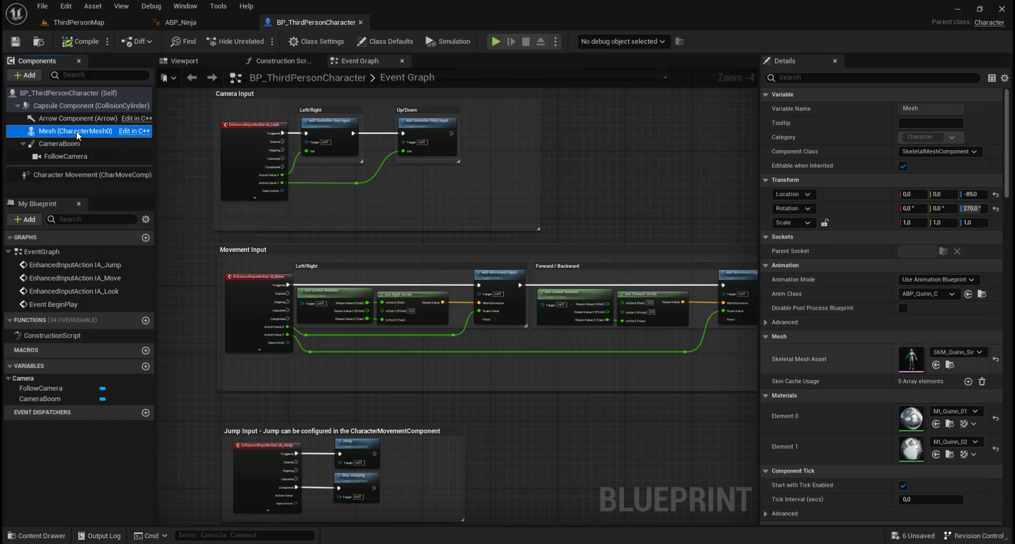
pyautogui.click(965, 355)
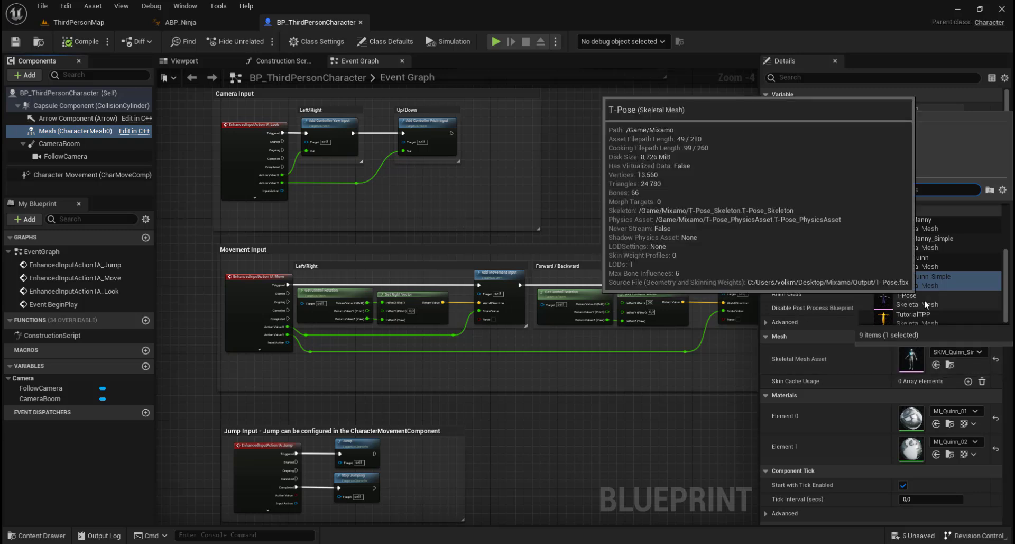
pyautogui.click(946, 304)
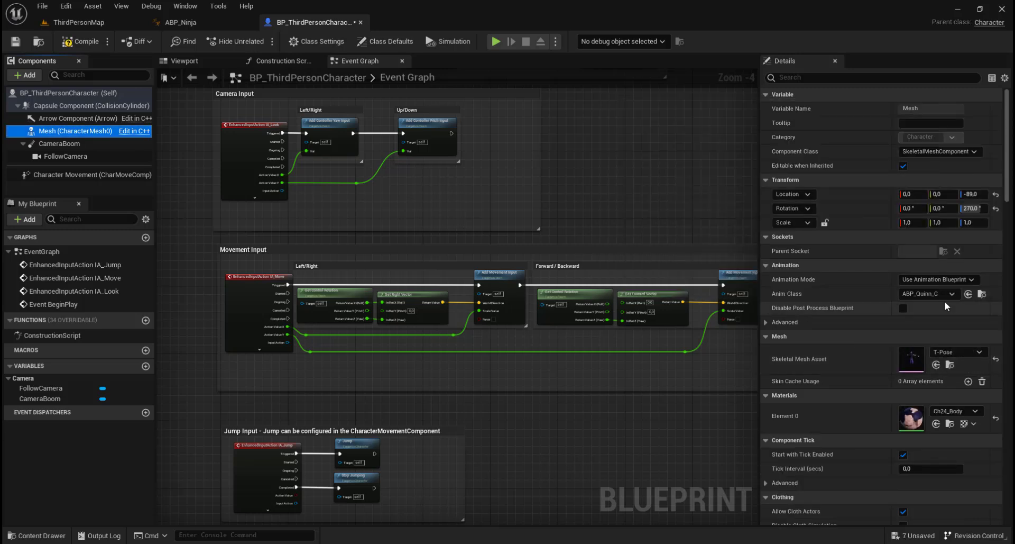
pyautogui.click(180, 64)
pyautogui.moveTo(452, 260); pyautogui.dragTo(476, 265)
pyautogui.moveTo(476, 264); pyautogui.dragTo(528, 315, button='right')
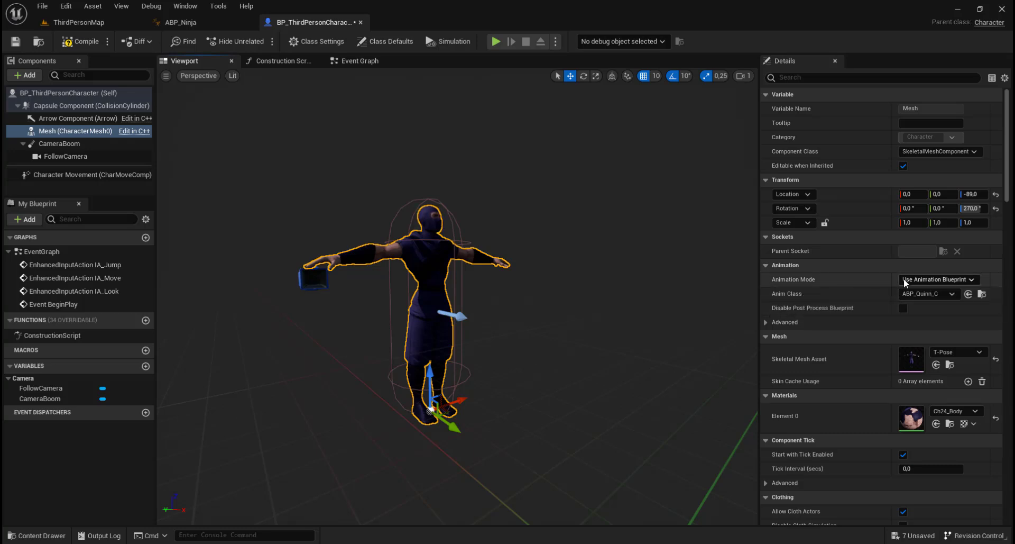
# Preview Jump_Loop_Anim on the mesh with Use Animation Asset mode, and restore the mode to Use Animation Blueprint
pyautogui.click(972, 281)
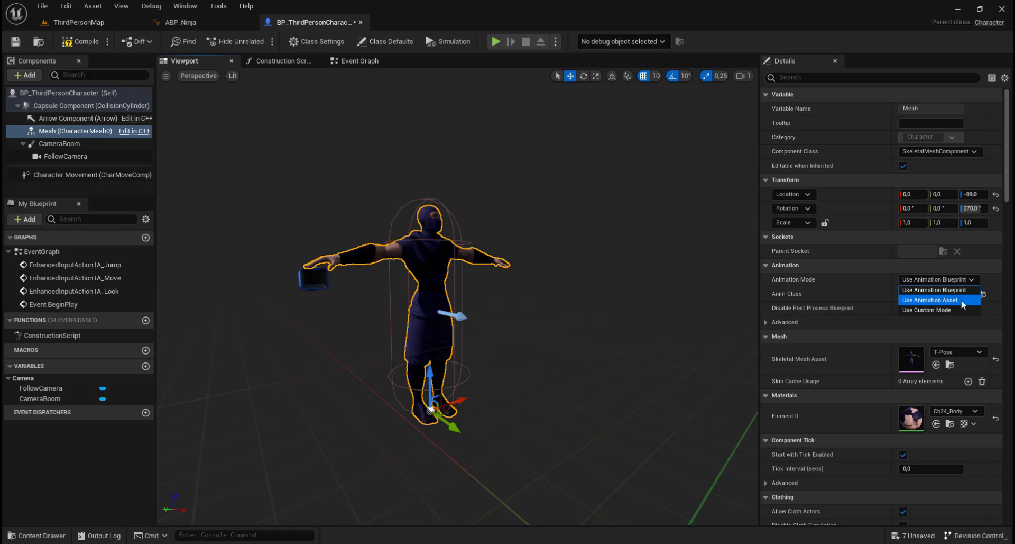
pyautogui.click(962, 304)
pyautogui.click(956, 297)
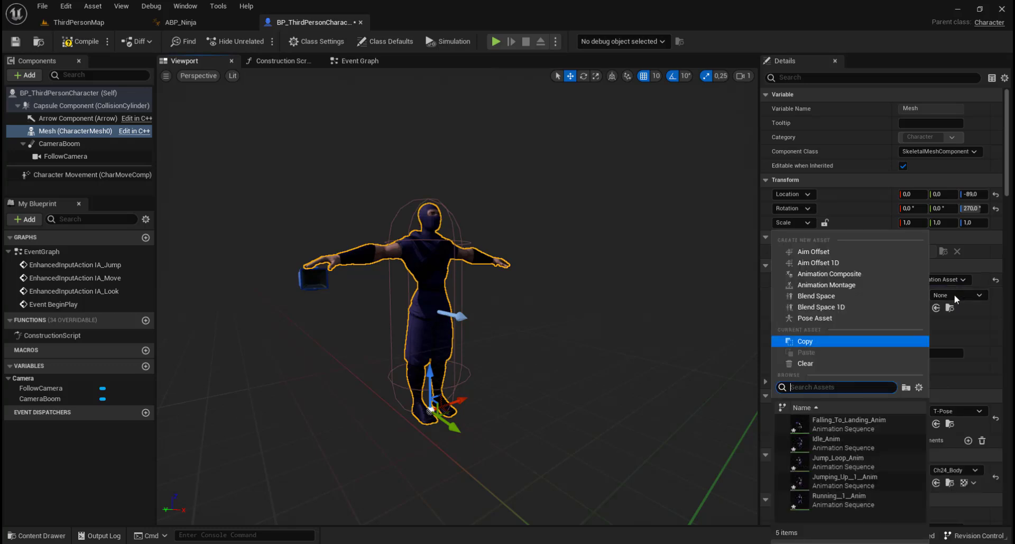
pyautogui.click(853, 465)
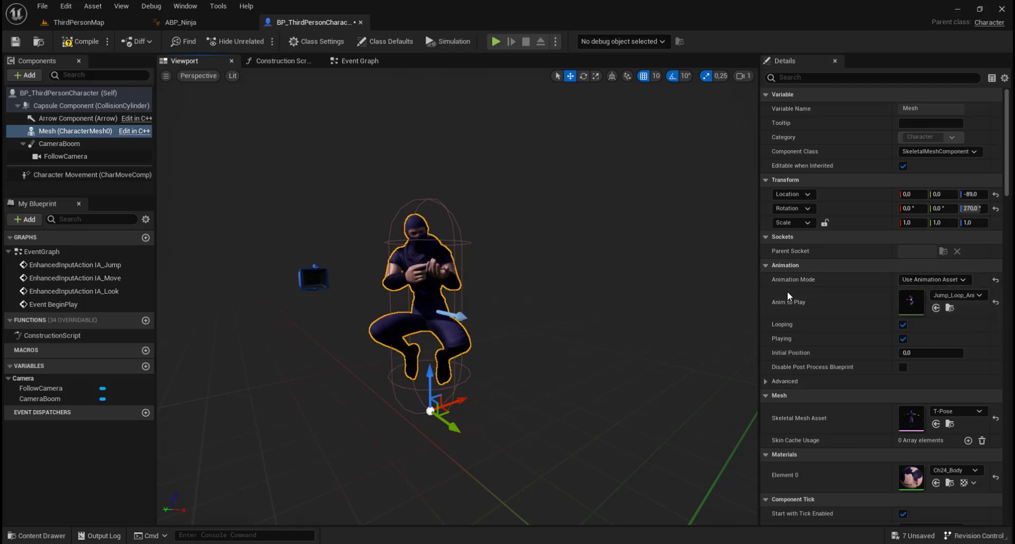
pyautogui.click(946, 281)
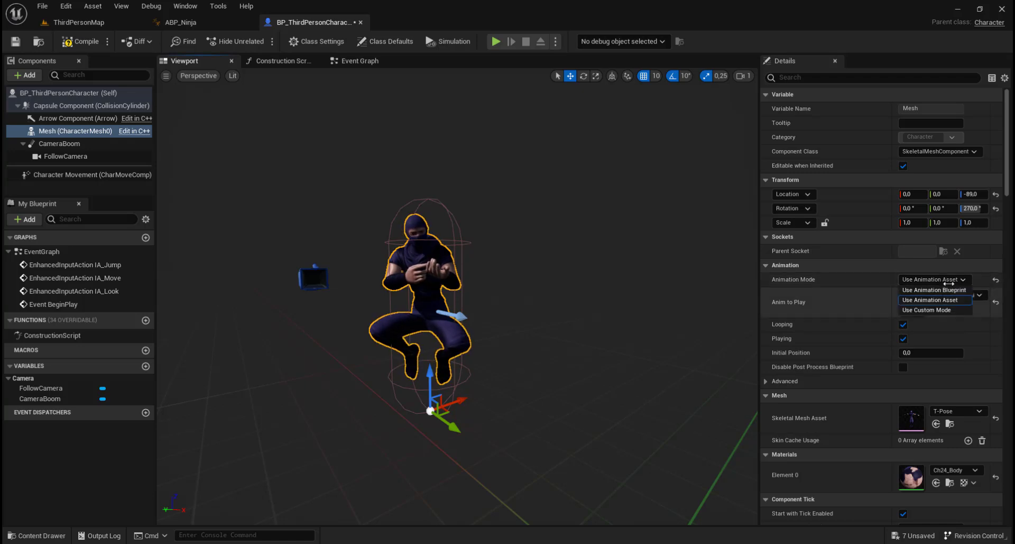
pyautogui.click(935, 289)
# Set the mesh's Anim Class to ABP_Ninja and save the character blueprint
pyautogui.click(950, 297)
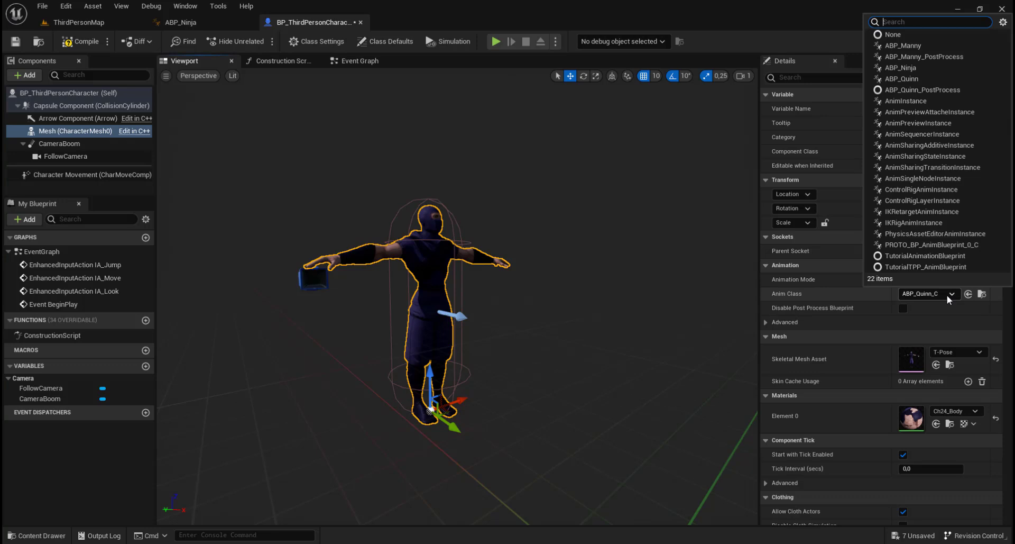
pyautogui.click(911, 68)
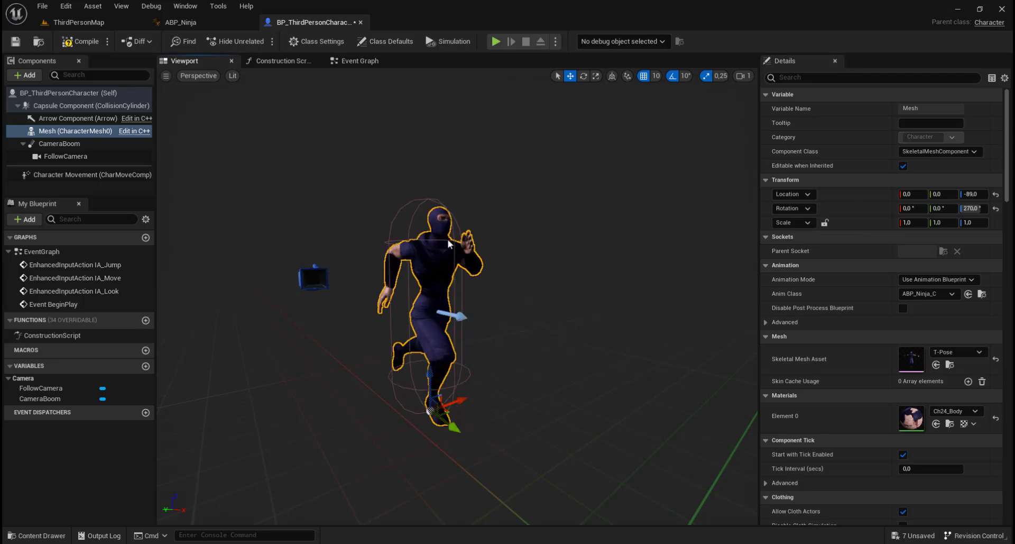
pyautogui.click(14, 41)
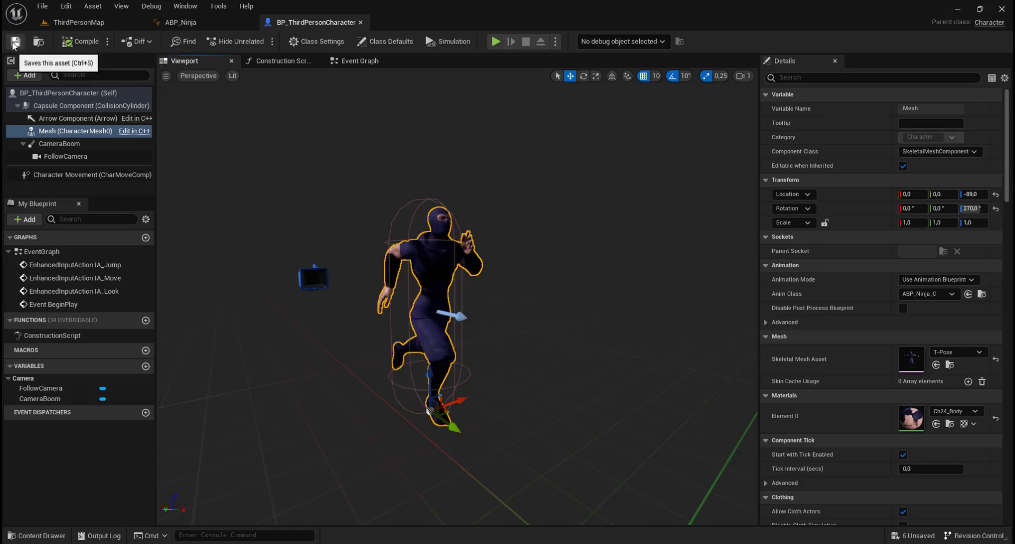
# Play ThirdPersonMap in the editor, run the ninja around the level in several directions to test its animation, and stop the session
pyautogui.click(90, 23)
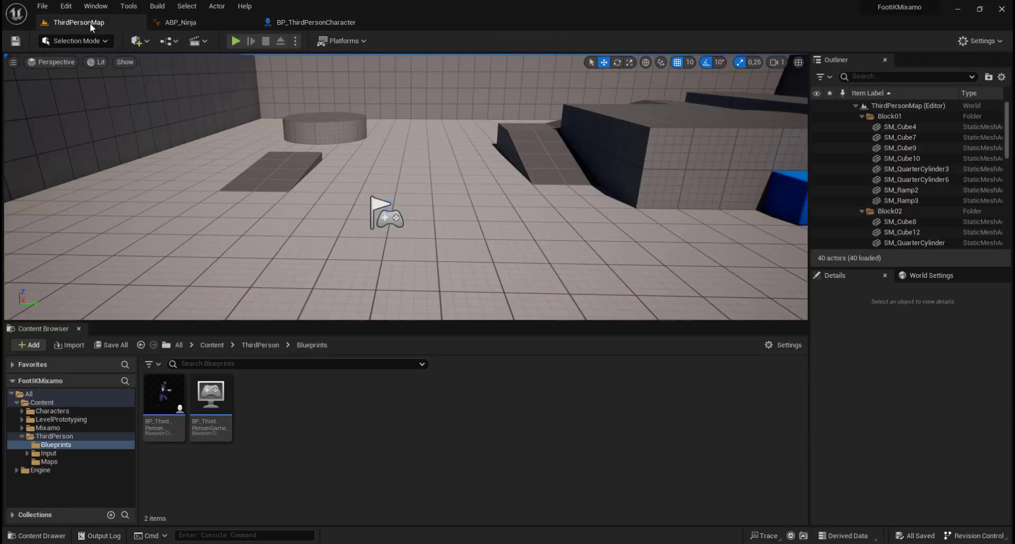
pyautogui.click(236, 41)
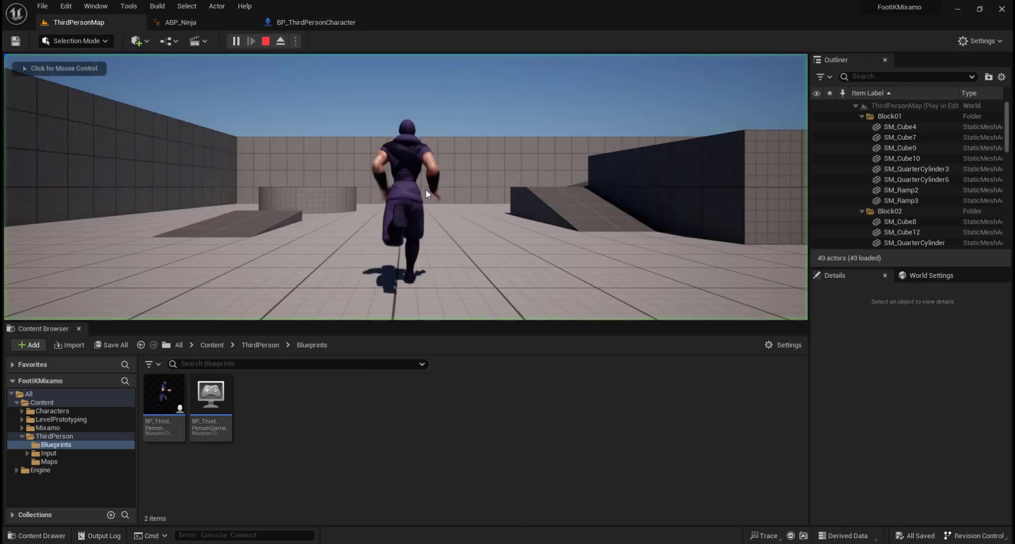
pyautogui.press('s')
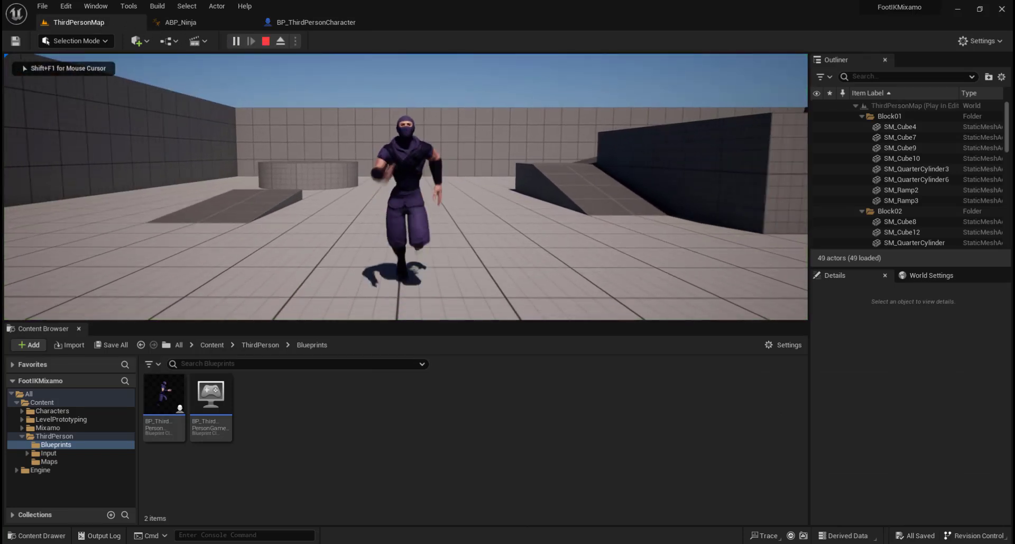
pyautogui.press('w')
pyautogui.press('d')
pyautogui.press('a')
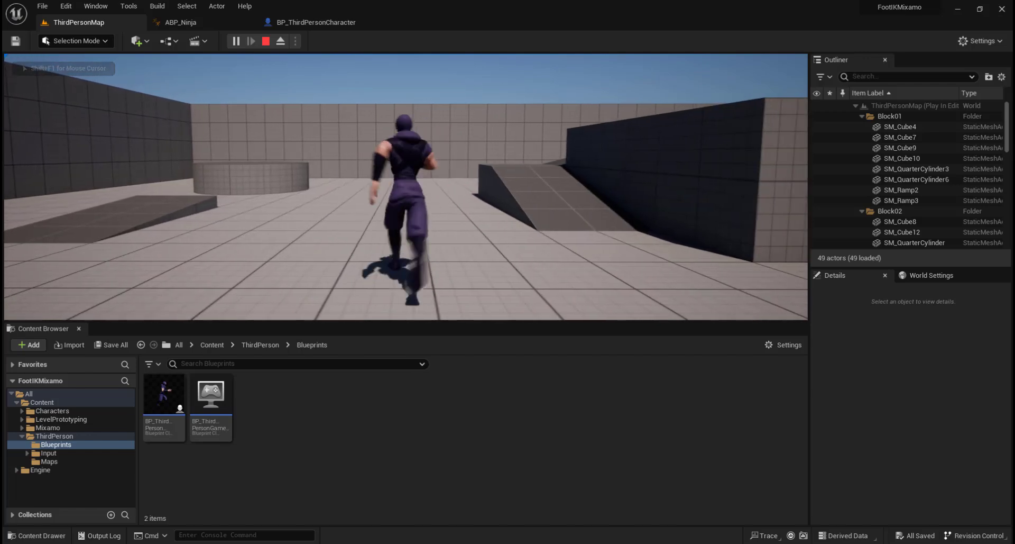
pyautogui.press('w')
pyautogui.press('w')
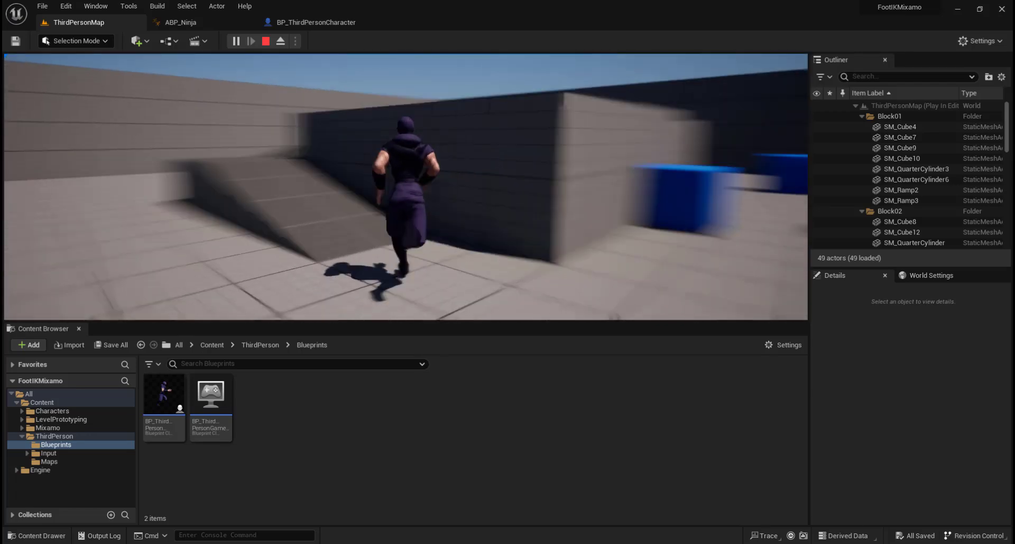
pyautogui.press('w')
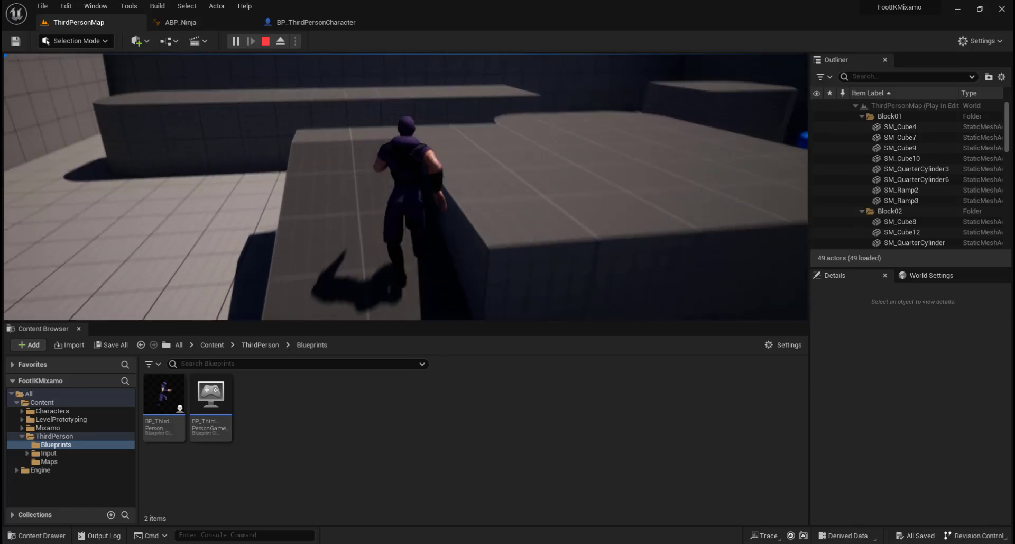
pyautogui.press('w')
pyautogui.press('w')
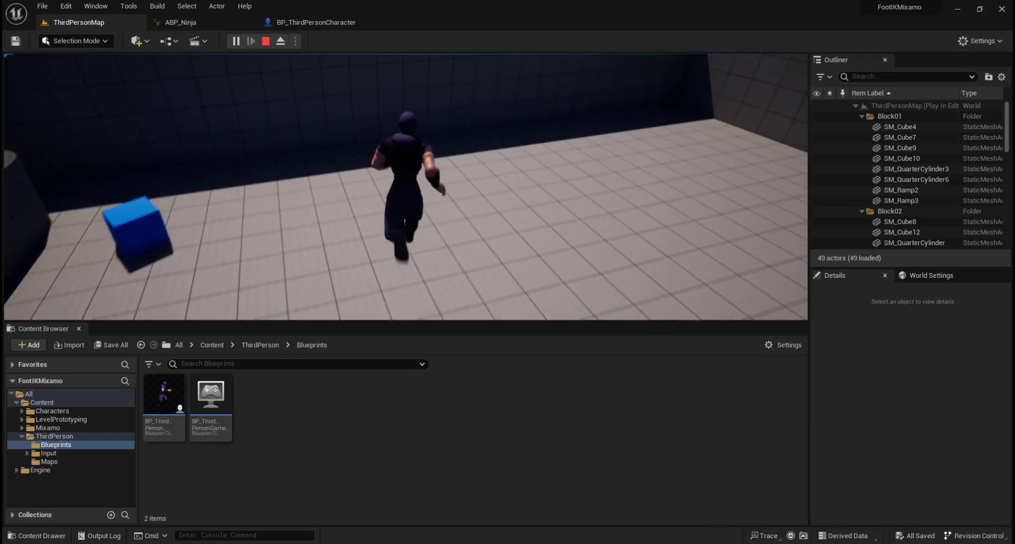
pyautogui.press('w')
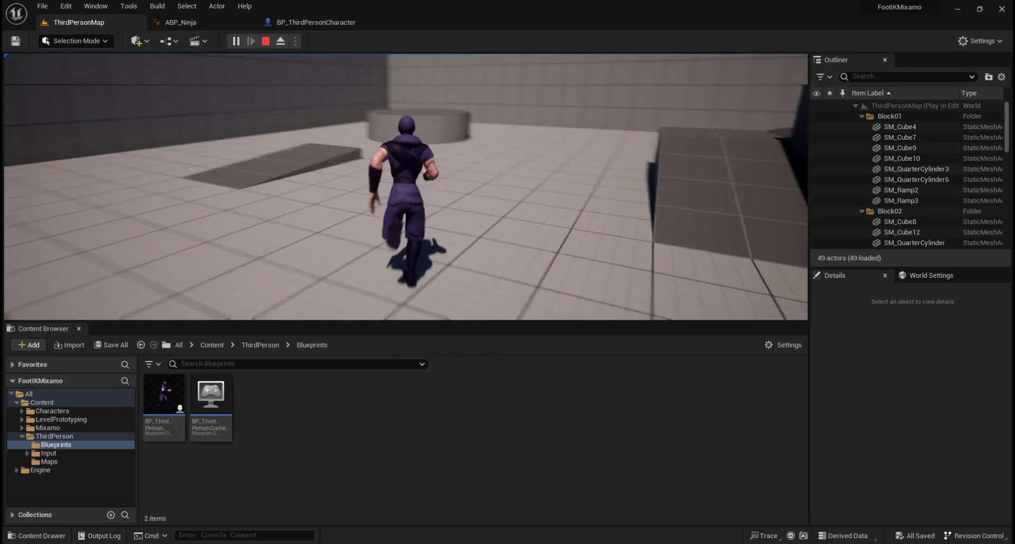
pyautogui.press('d')
pyautogui.press('s')
pyautogui.press('w')
pyautogui.press('s')
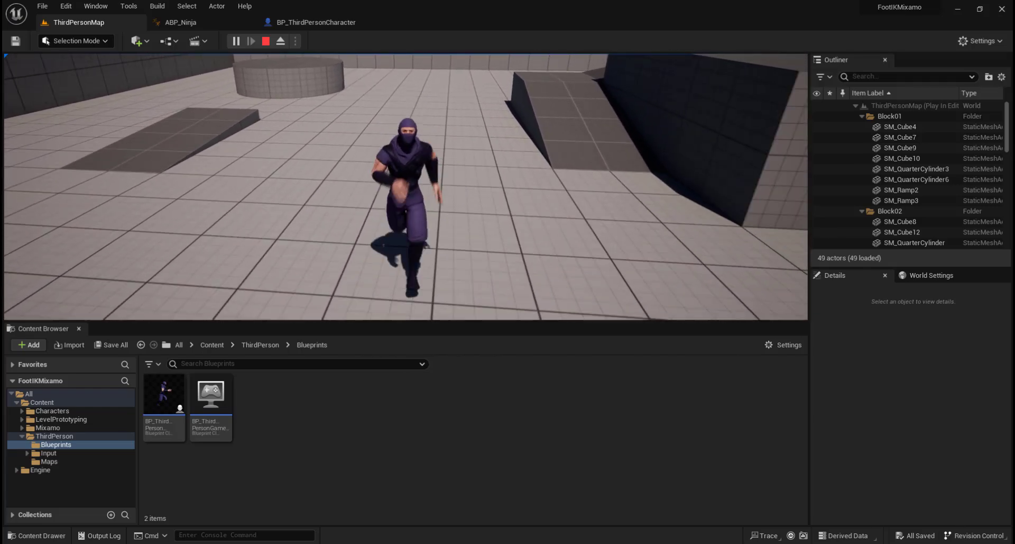
pyautogui.press('Escape')
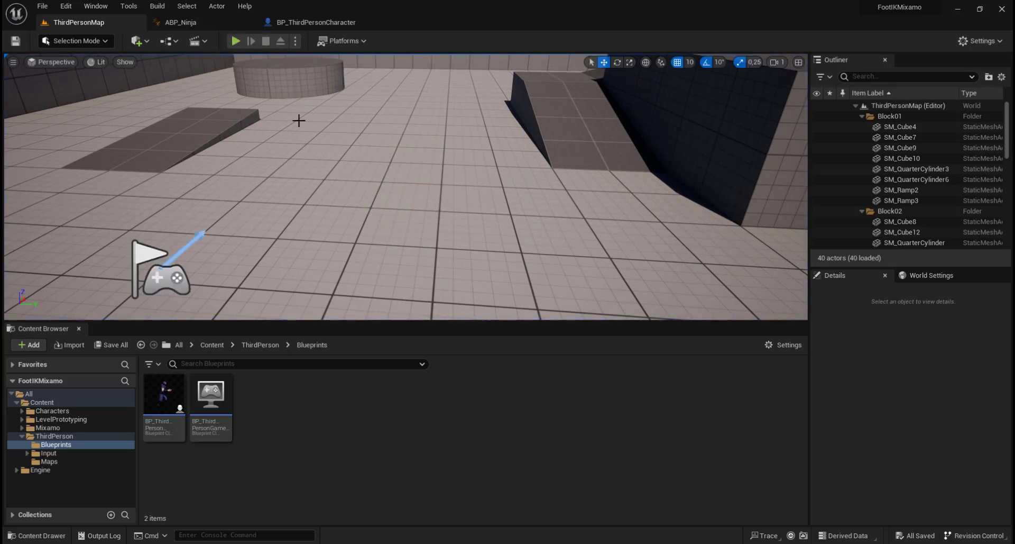
# Delete the Running__1__Anim node from the AnimGraph of ABP_Ninja
pyautogui.click(176, 23)
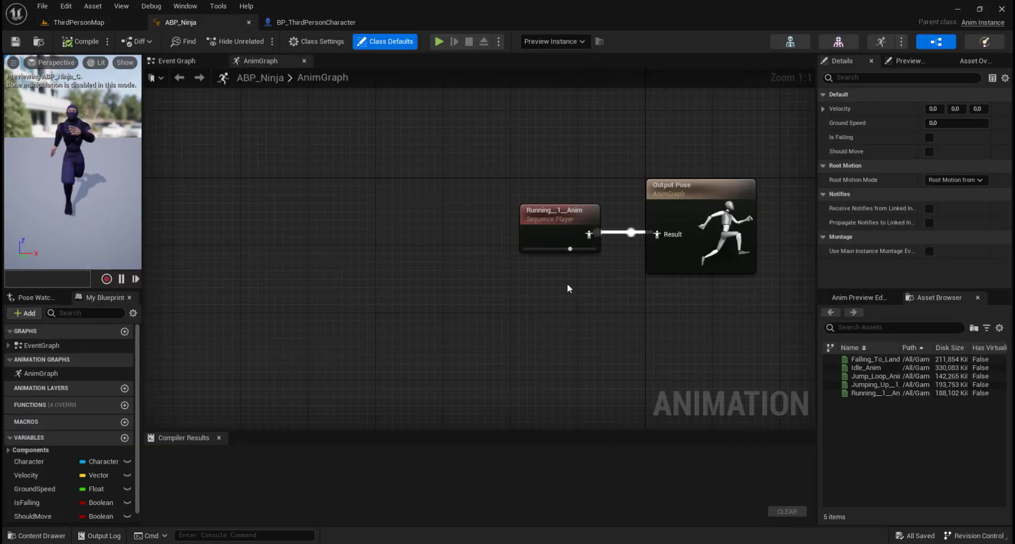
pyautogui.moveTo(510, 275); pyautogui.dragTo(518, 273, button='right')
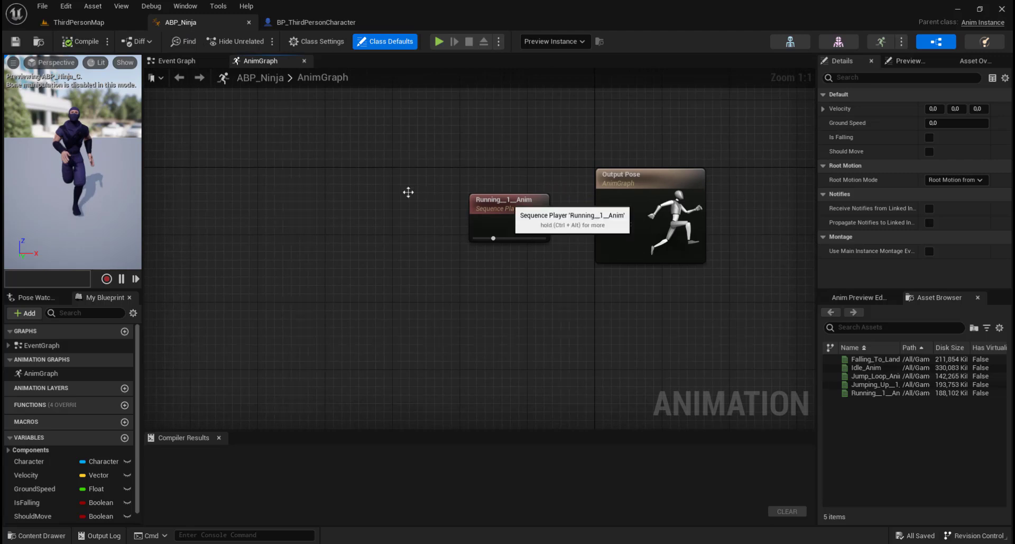
pyautogui.moveTo(511, 205); pyautogui.dragTo(359, 205)
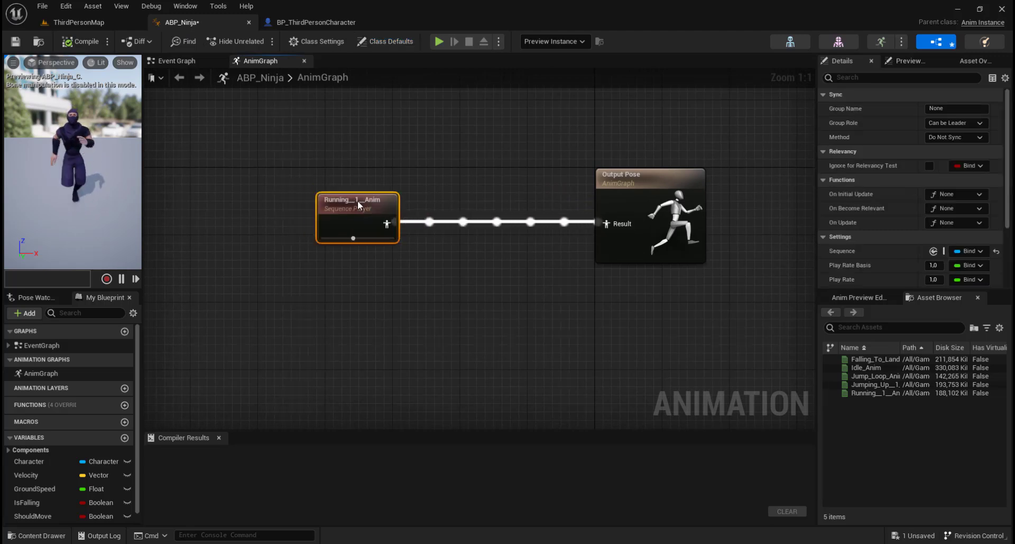
pyautogui.press('Delete')
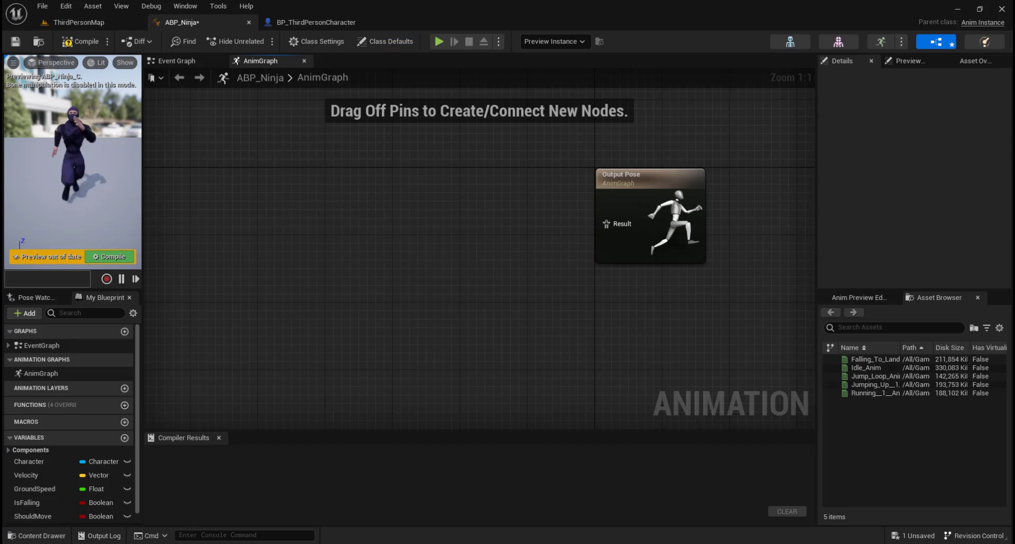
# Add a State Machine node to the AnimGraph and place it well left of the Output Pose node
pyautogui.moveTo(627, 149); pyautogui.dragTo(735, 153, button='right')
pyautogui.moveTo(655, 168)
pyautogui.mouseDown(button='right')
pyautogui.moveTo(640, 239)
pyautogui.moveTo(647, 180)
pyautogui.mouseUp(button='right')
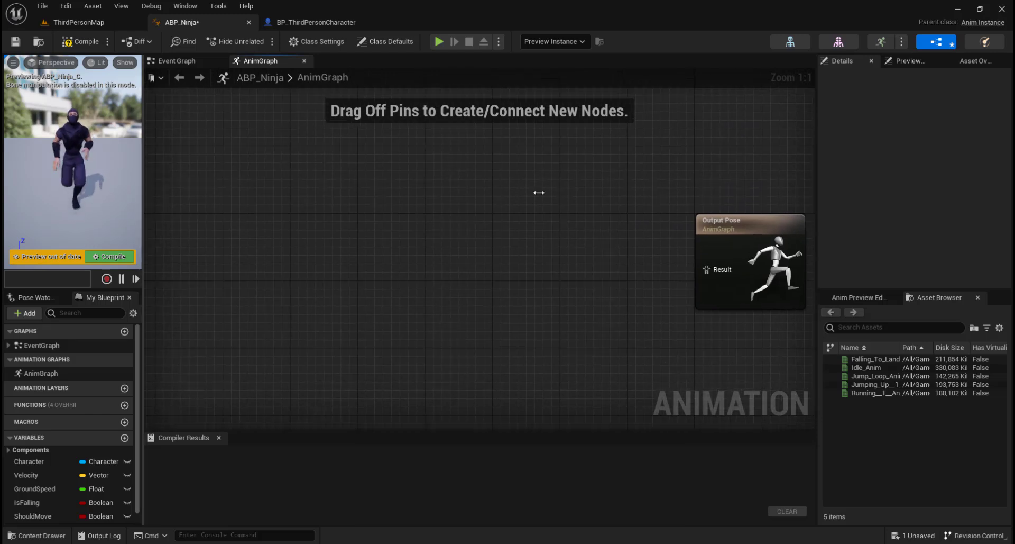
pyautogui.rightClick(251, 208)
pyautogui.write('st')
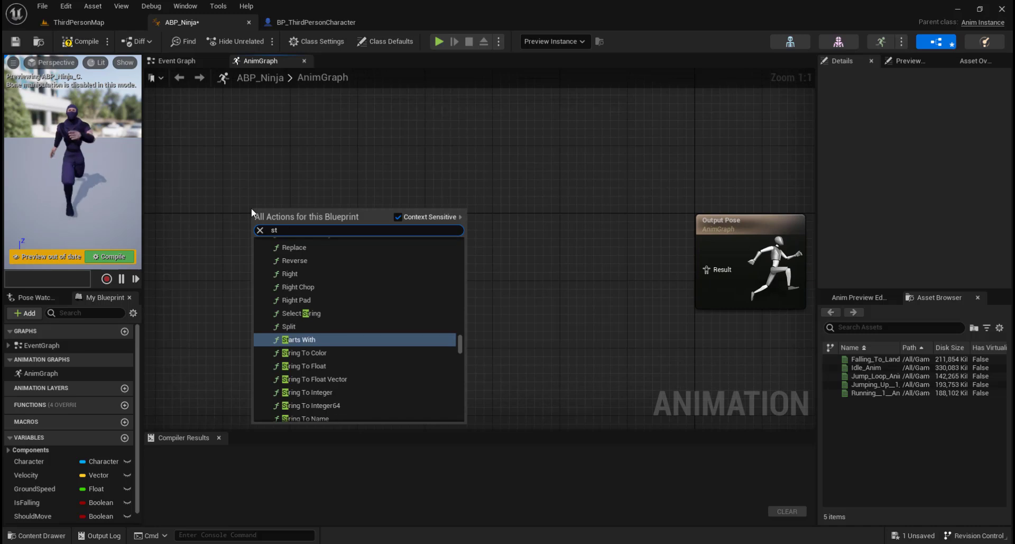
pyautogui.write('ate ma')
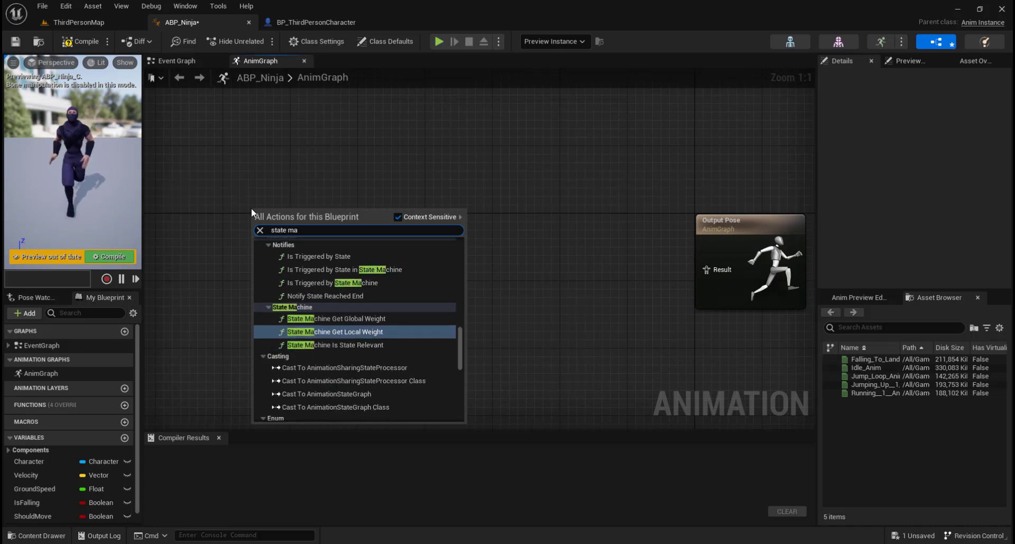
pyautogui.write('ch')
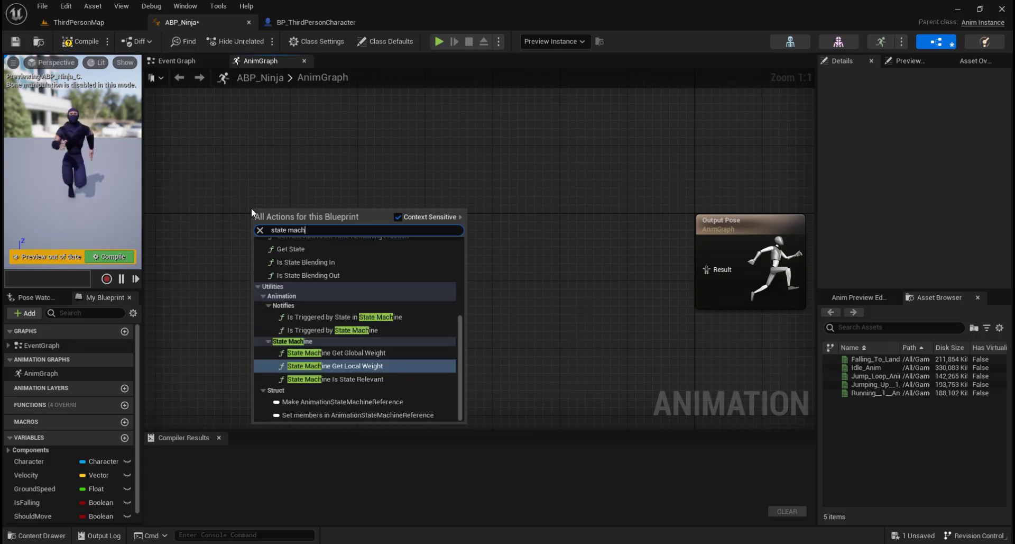
pyautogui.scroll(5, 451, 307)
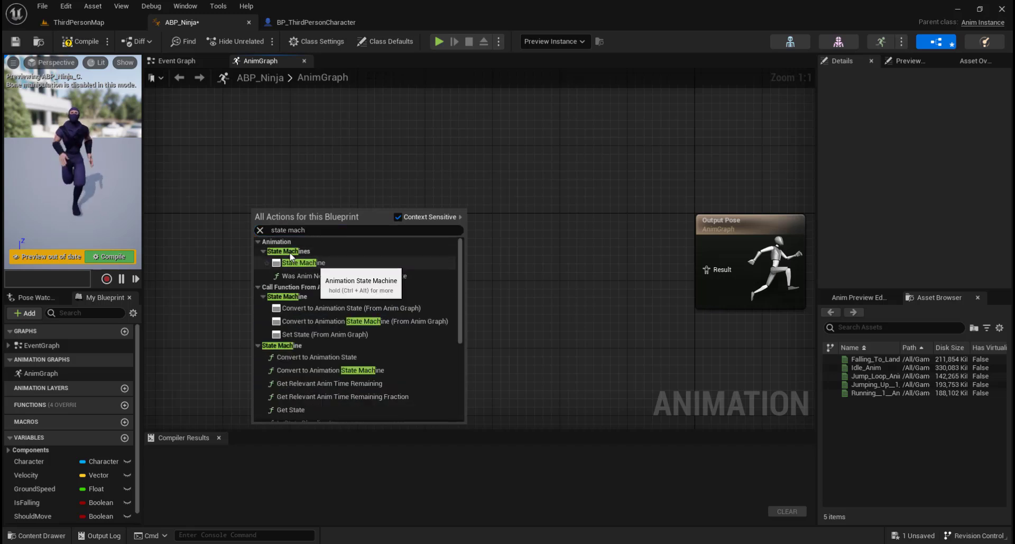
pyautogui.click(313, 262)
pyautogui.moveTo(306, 213); pyautogui.dragTo(295, 165)
# Rename the new state machine as GroundLocomotion
pyautogui.click(952, 108)
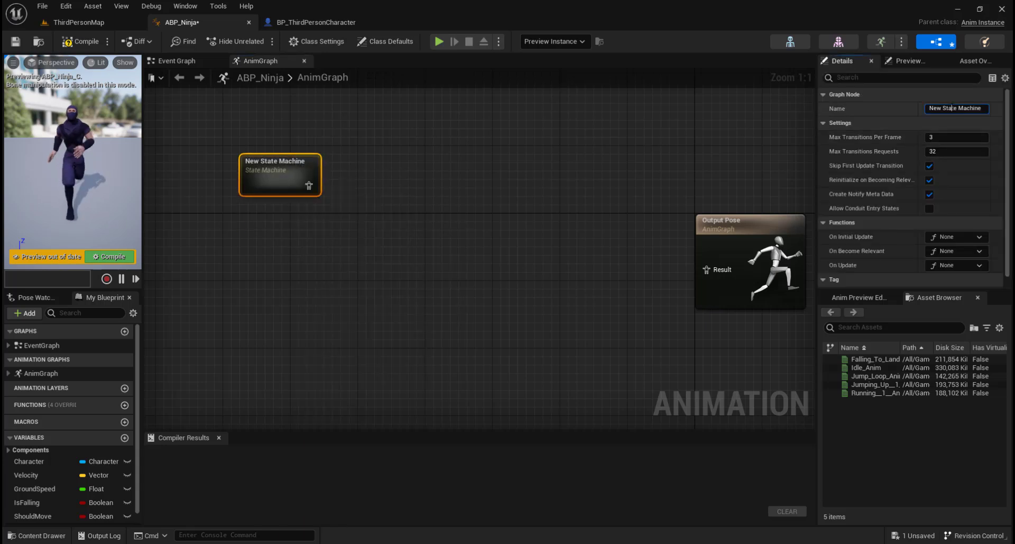
pyautogui.moveTo(930, 108); pyautogui.dragTo(992, 104)
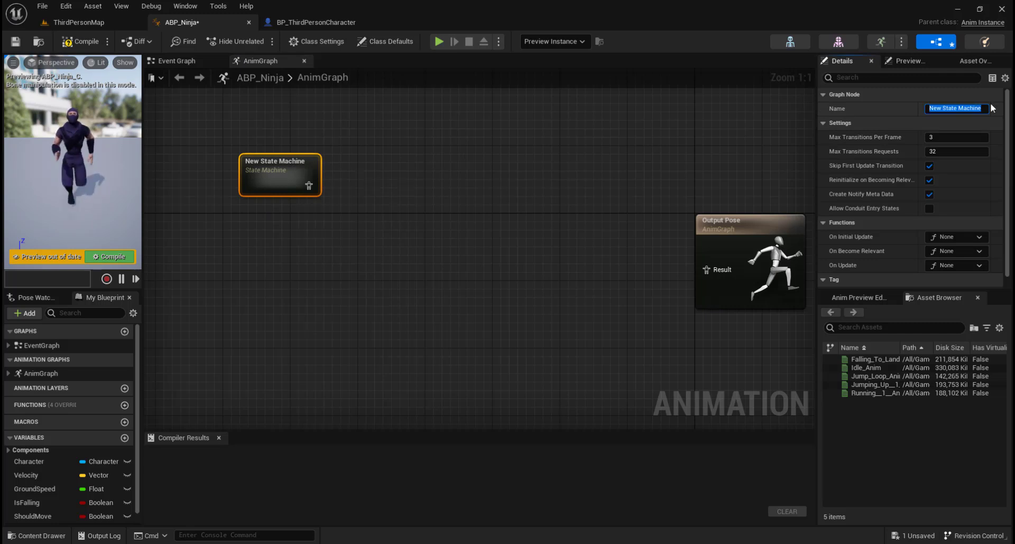
pyautogui.write('GroundLocomotion')
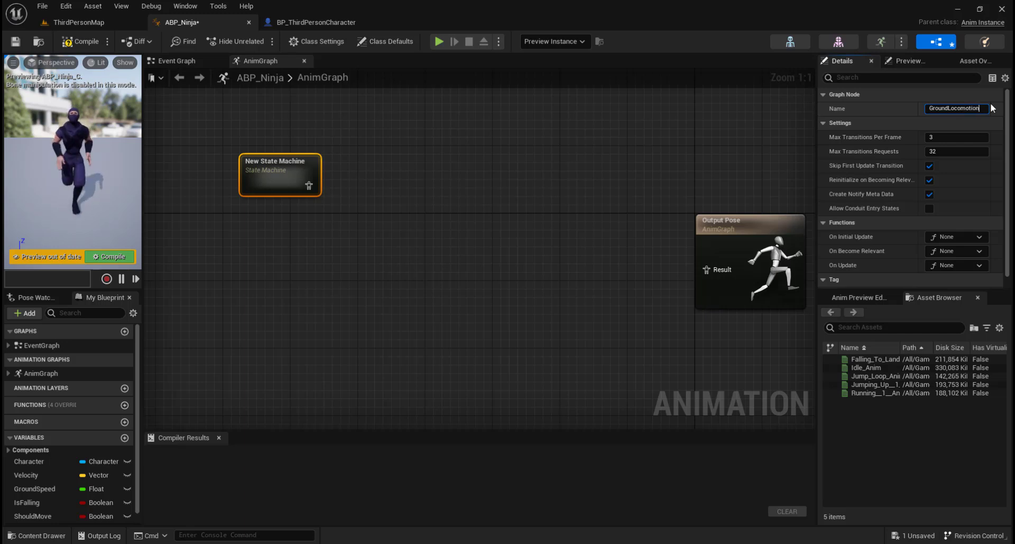
pyautogui.press('Return')
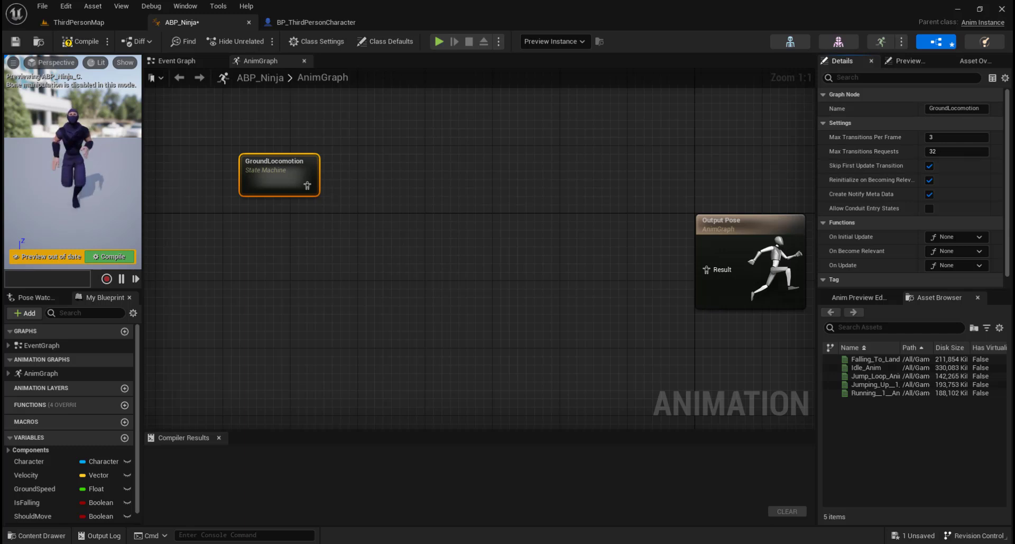
# Inside the GroundLocomotion state machine, add a state named Idle connected from Entry
pyautogui.doubleClick(274, 161)
pyautogui.moveTo(653, 240); pyautogui.dragTo(419, 204, button='right')
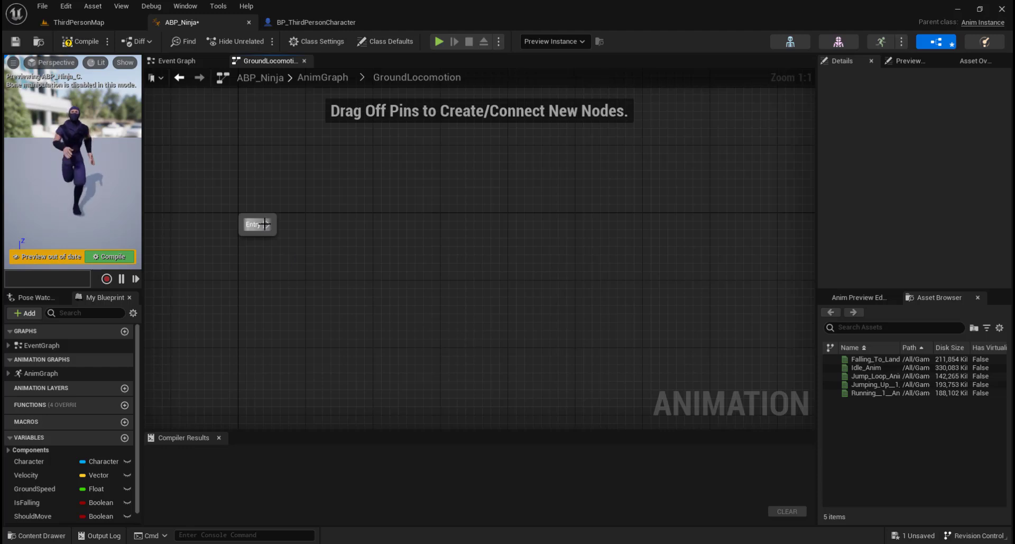
pyautogui.moveTo(265, 224); pyautogui.dragTo(404, 226)
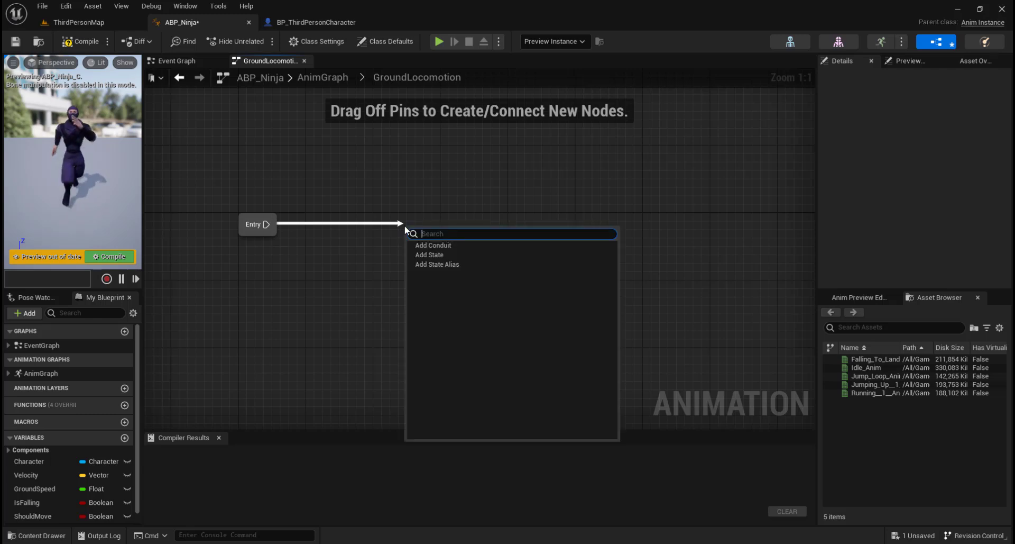
pyautogui.click(442, 255)
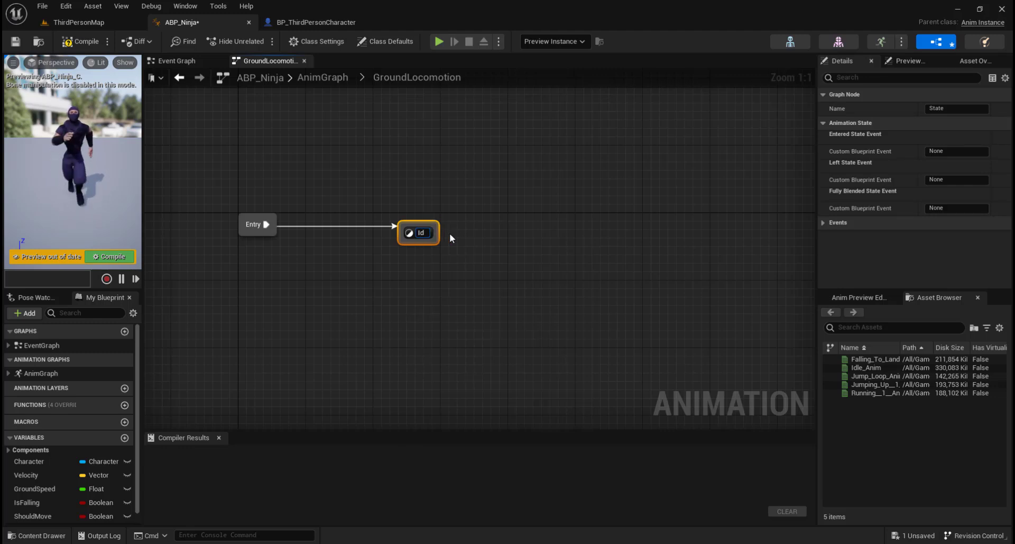
pyautogui.press('Return')
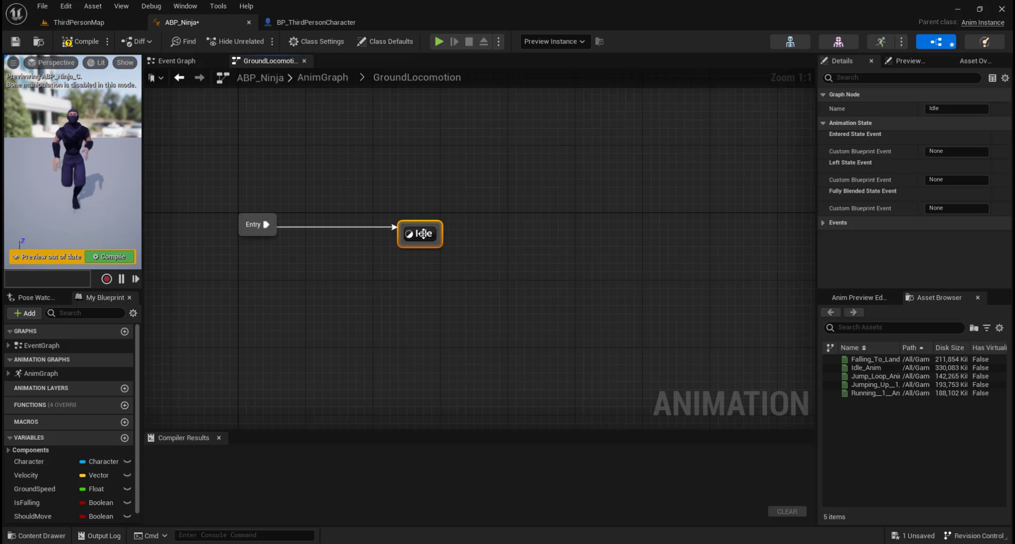
# In the Idle state, connect Idle_Anim to the Output Animation Pose result, align the node with it, and compile ABP_Ninja
pyautogui.doubleClick(424, 233)
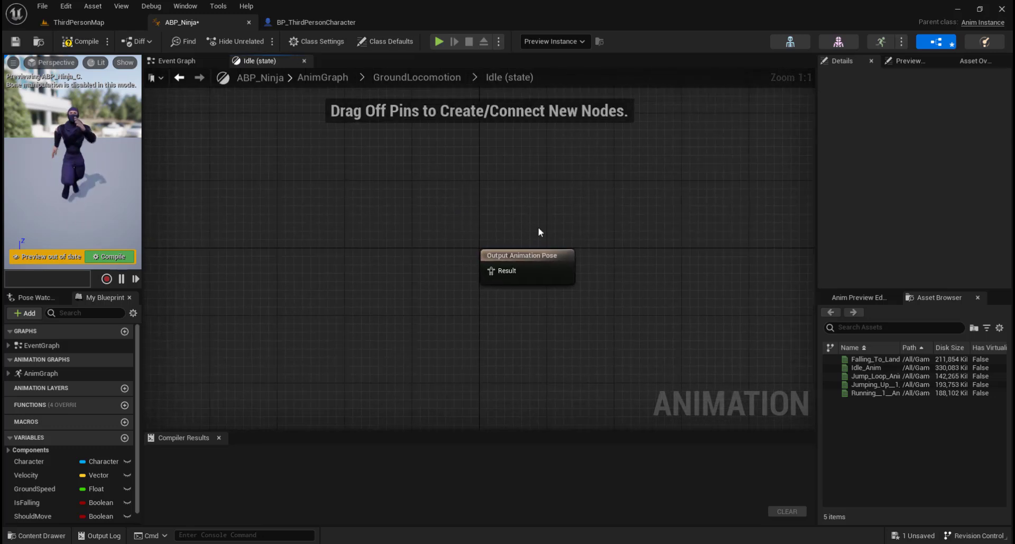
pyautogui.moveTo(523, 227); pyautogui.dragTo(554, 196, button='right')
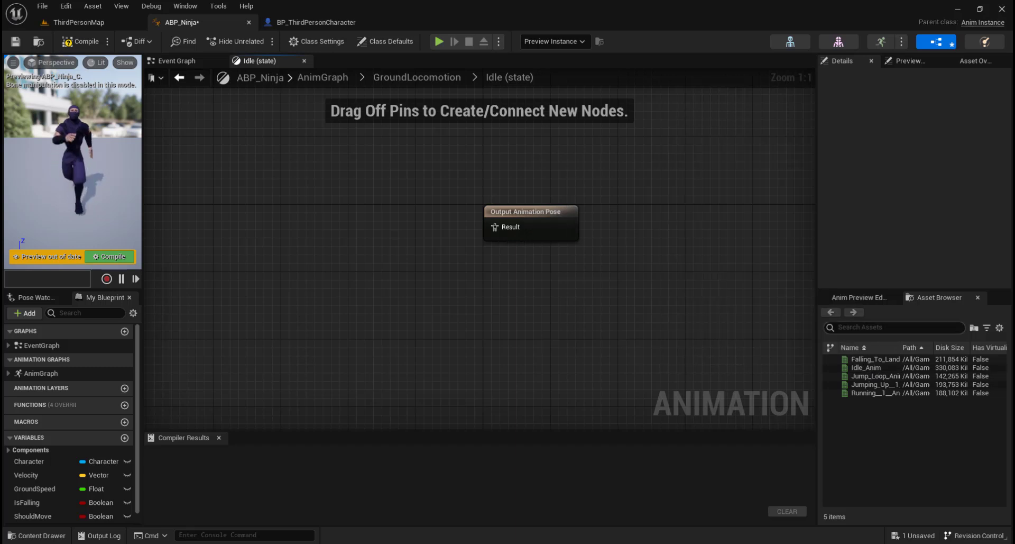
pyautogui.moveTo(867, 367); pyautogui.dragTo(494, 229)
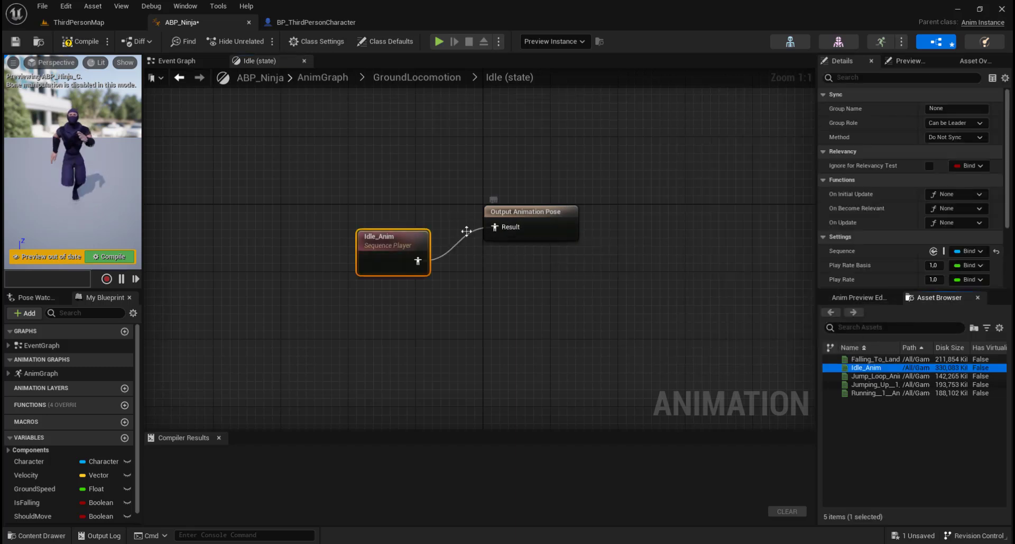
pyautogui.moveTo(386, 204); pyautogui.dragTo(383, 204)
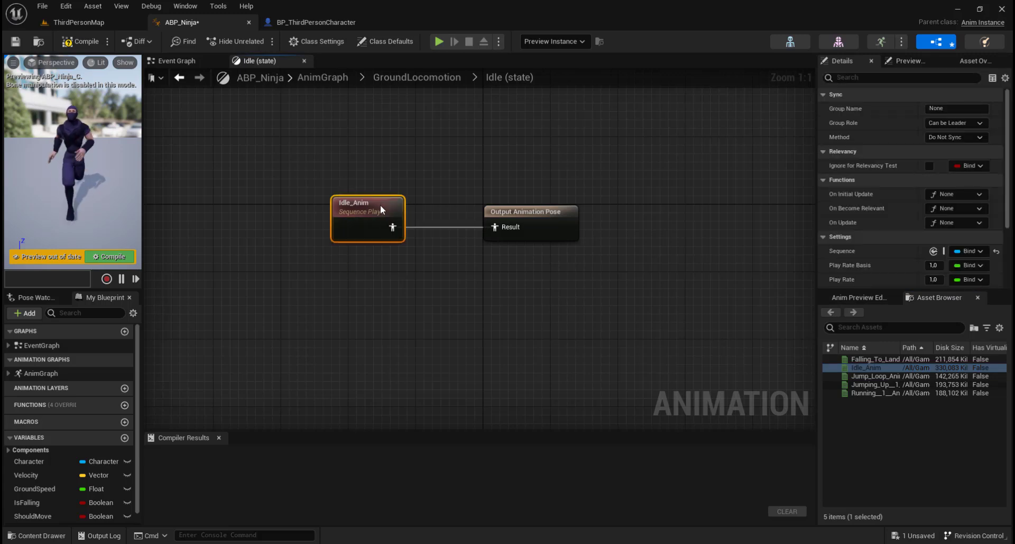
pyautogui.click(79, 43)
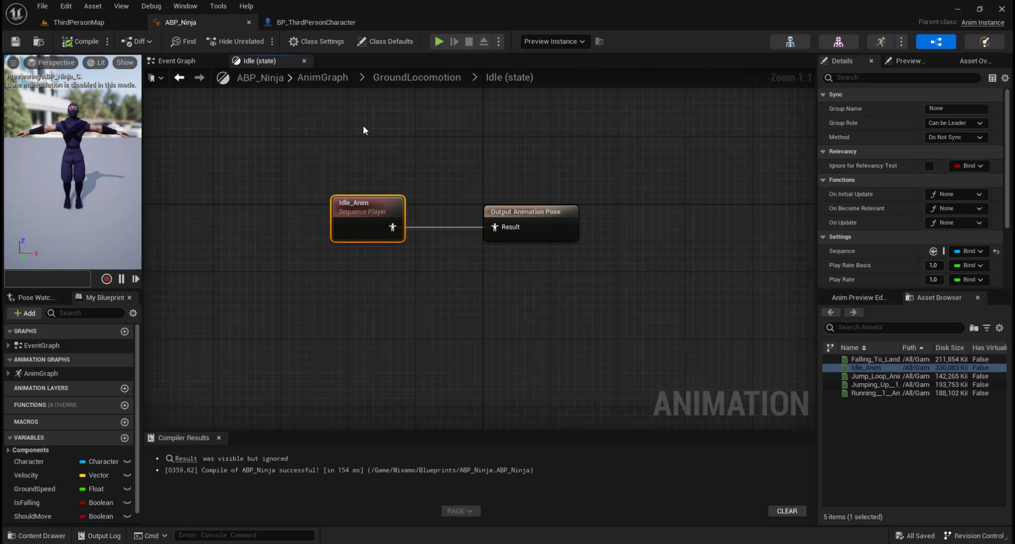
# Look at the GroundLocomotion and Output Pose nodes in the AnimGraph, and return to the GroundLocomotion graph
pyautogui.click(180, 78)
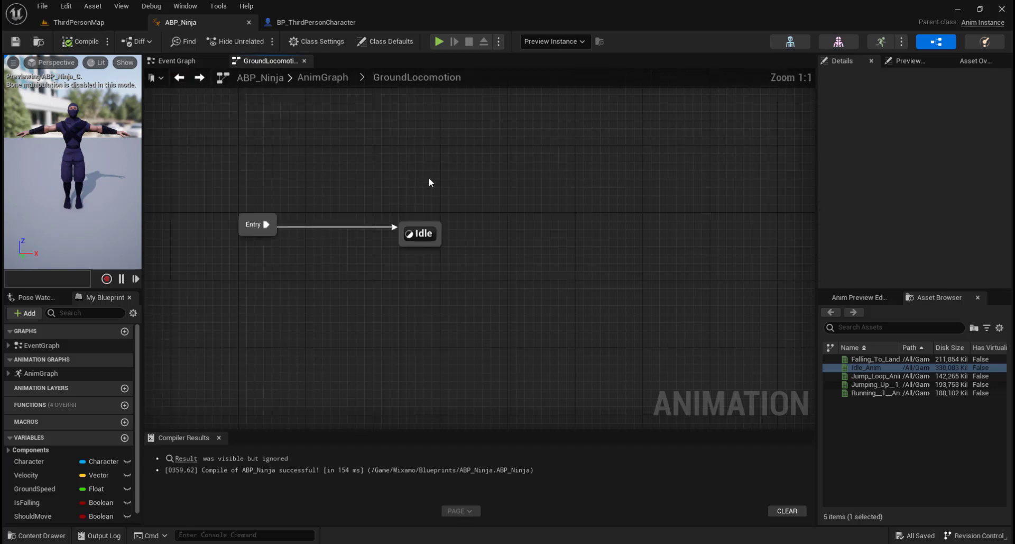
pyautogui.click(186, 64)
pyautogui.click(270, 61)
pyautogui.click(324, 79)
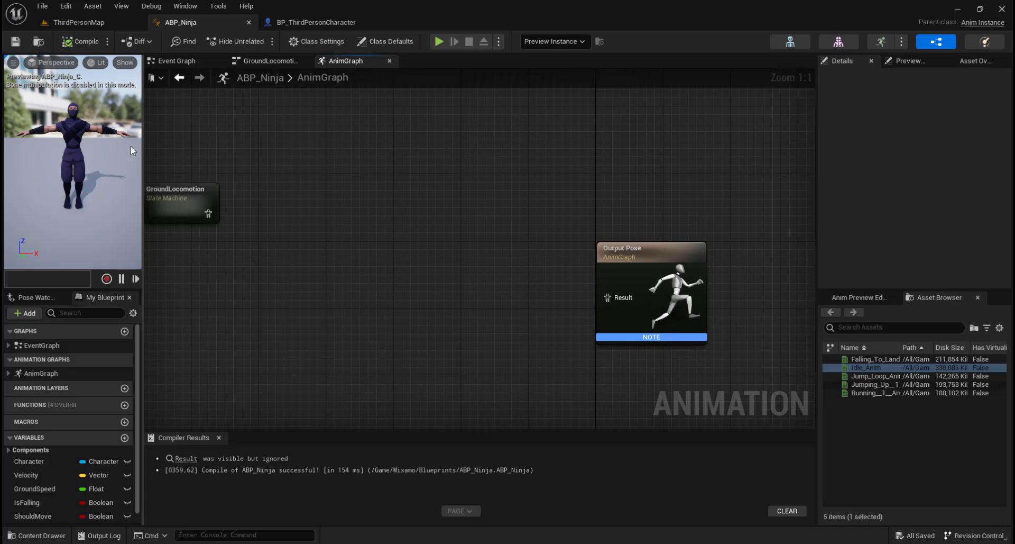
pyautogui.click(265, 62)
# Add a state named Run to the right of Idle, with a transition leading from Idle to it
pyautogui.moveTo(356, 191); pyautogui.dragTo(362, 179, button='right')
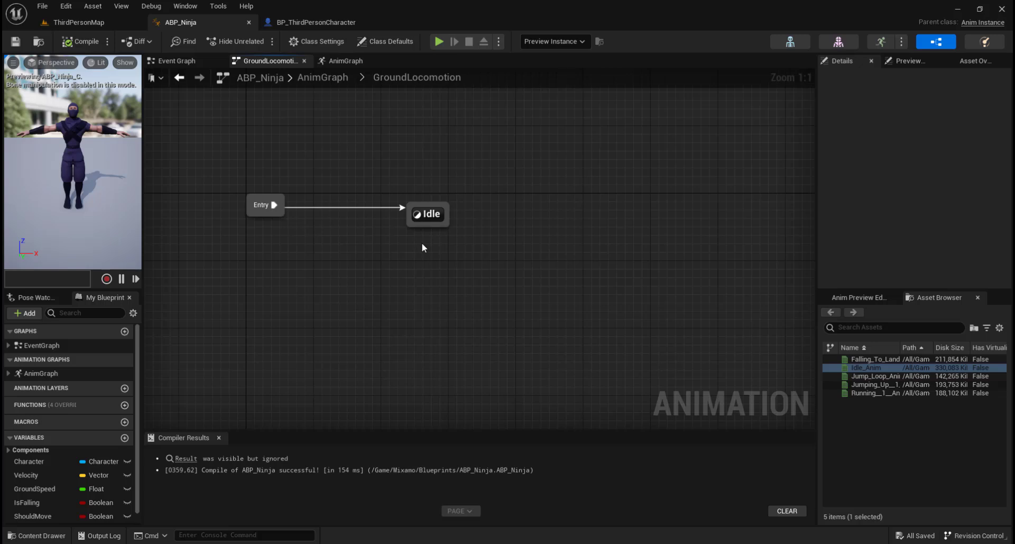
pyautogui.moveTo(422, 244); pyautogui.dragTo(369, 247, button='right')
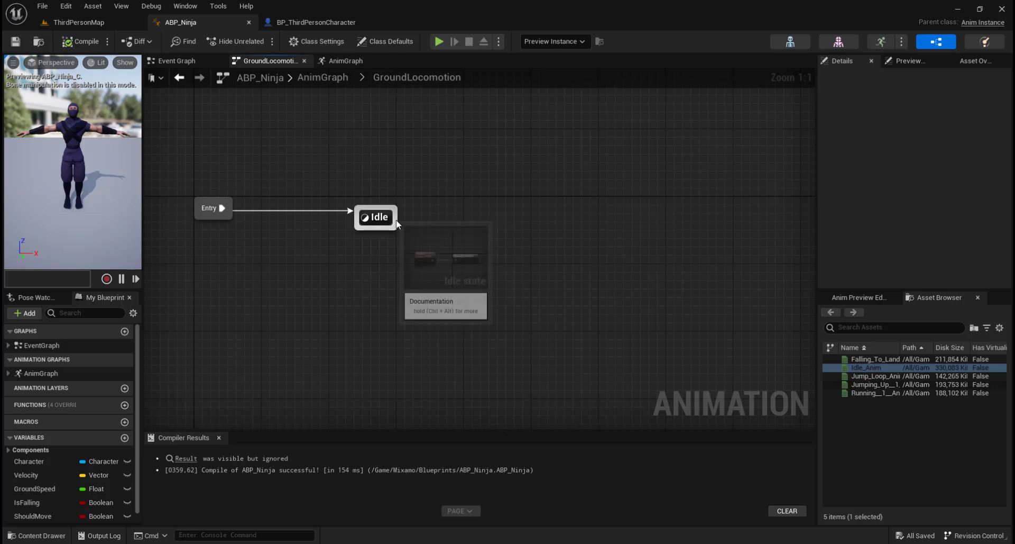
pyautogui.moveTo(396, 220); pyautogui.dragTo(551, 218)
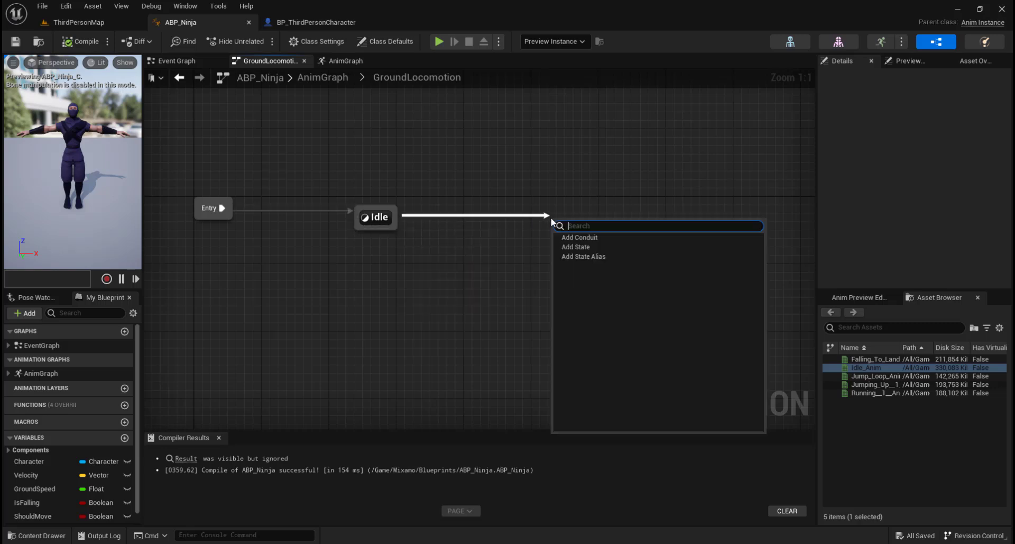
pyautogui.click(581, 246)
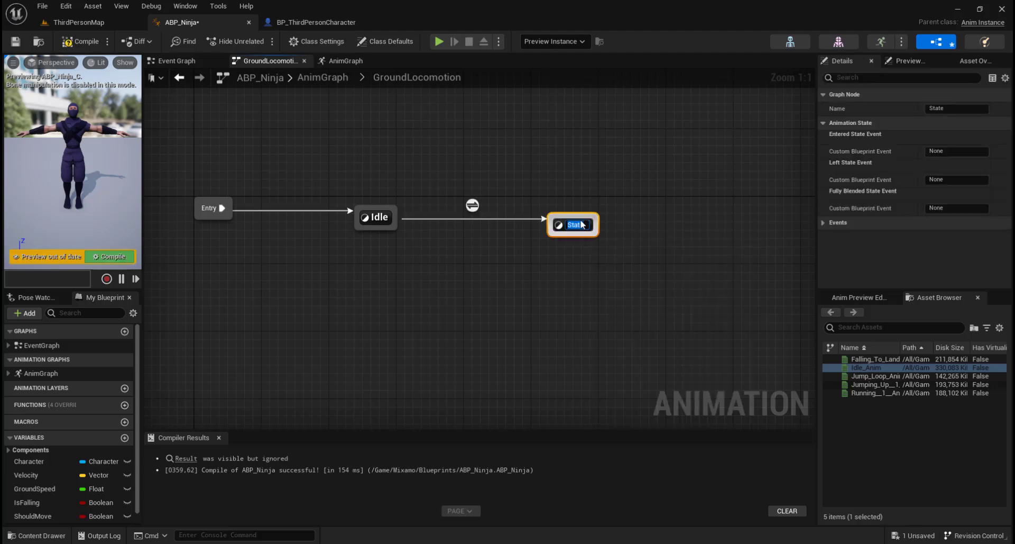
pyautogui.write('R')
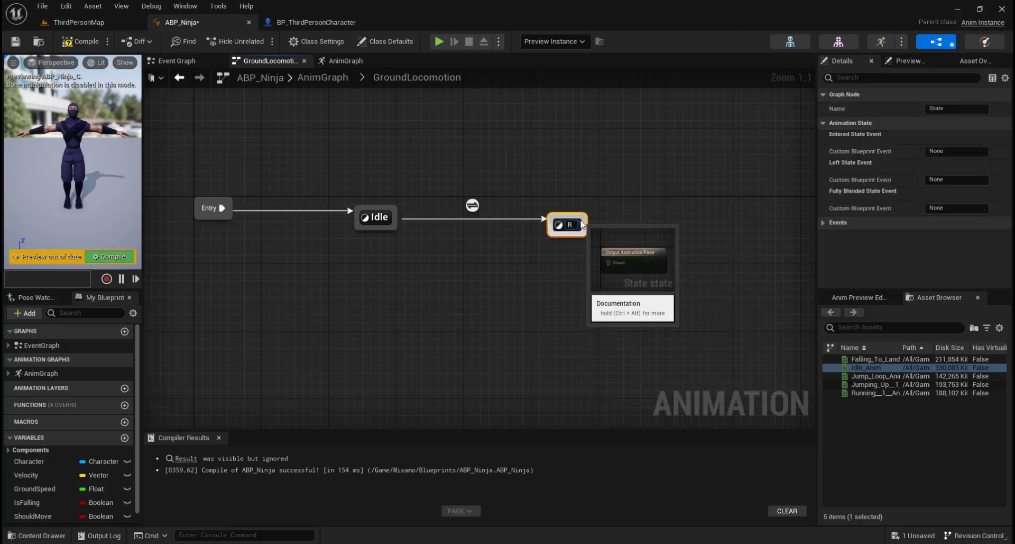
pyautogui.write('un')
pyautogui.press('Return')
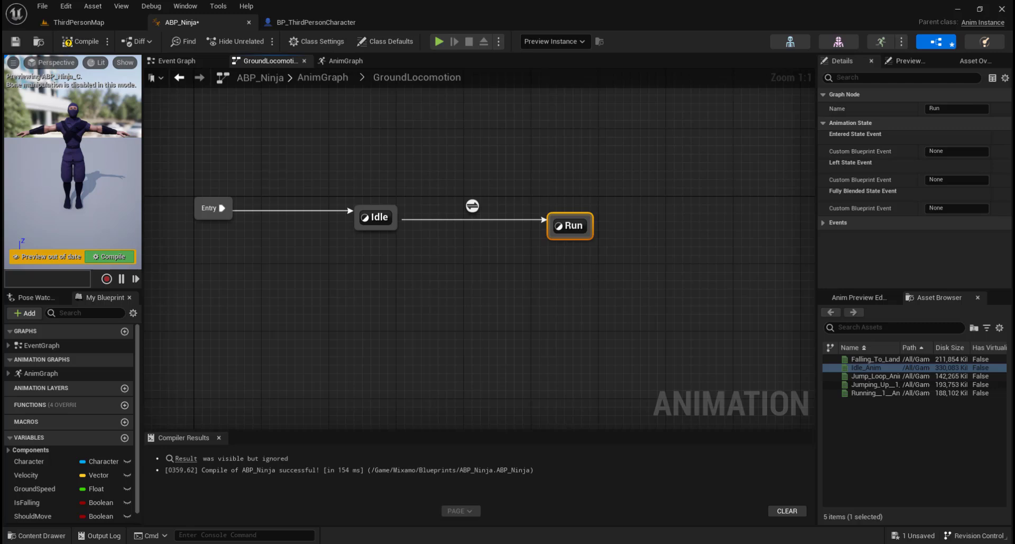
# Open the Idle to Run transition rule and add a Get GroundSpeed node to the left of the Result node
pyautogui.doubleClick(472, 206)
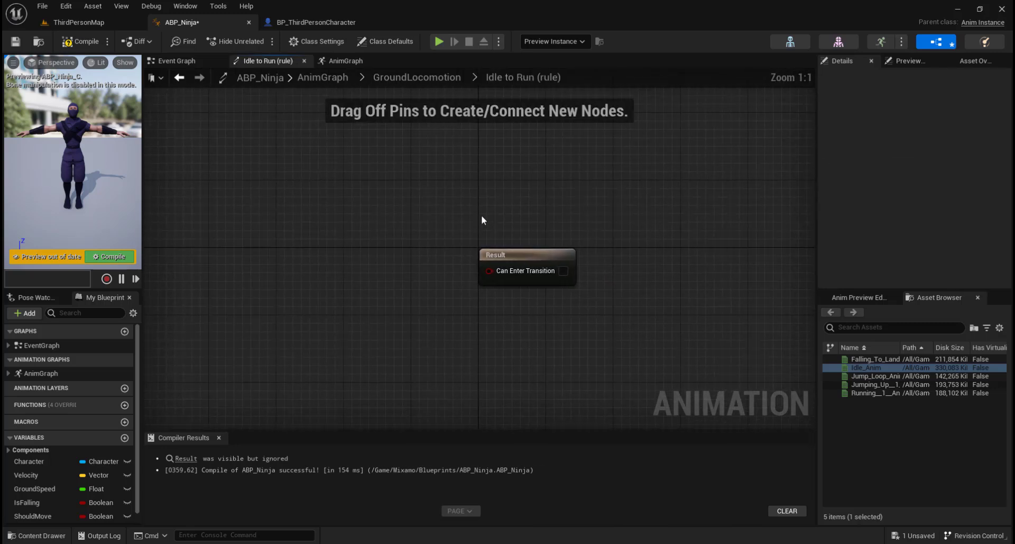
pyautogui.moveTo(521, 262); pyautogui.dragTo(579, 228)
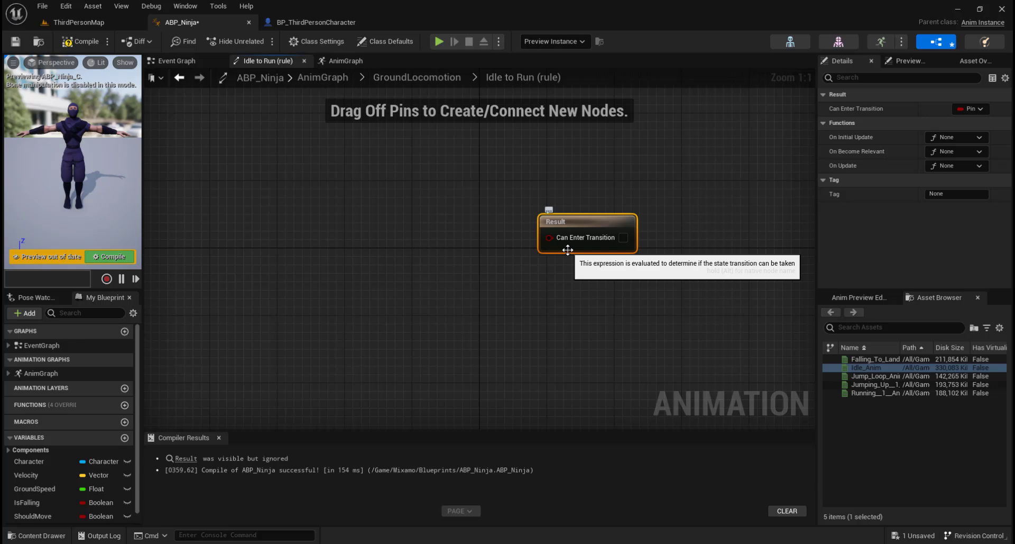
pyautogui.keyDown('ctrl'); pyautogui.moveTo(33, 488); pyautogui.dragTo(246, 231); pyautogui.keyUp('ctrl')
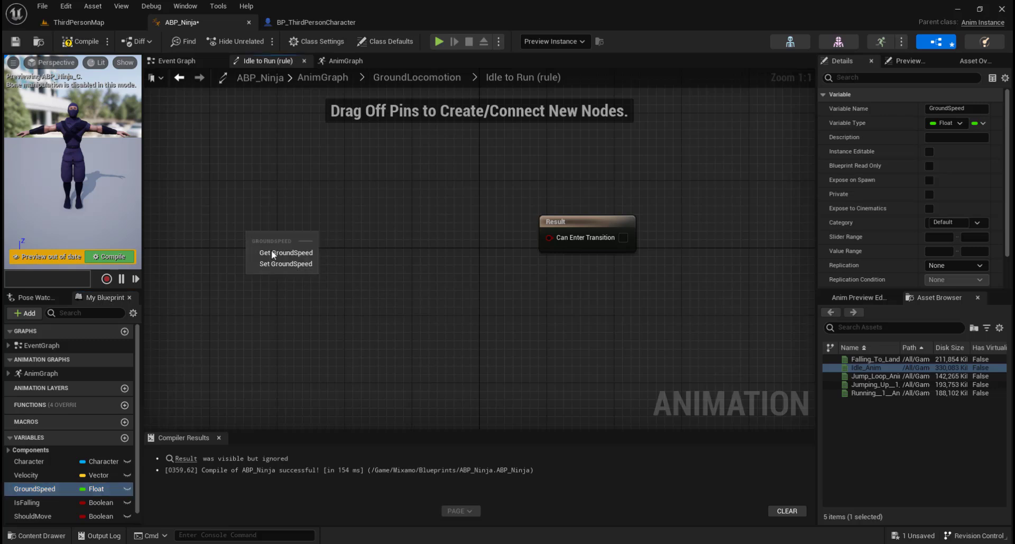
pyautogui.click(268, 248)
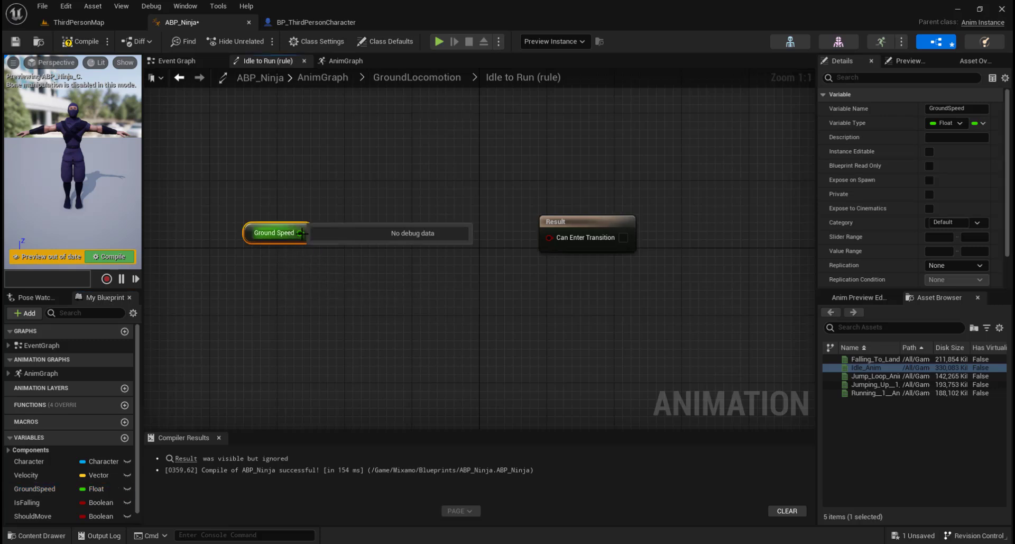
# Compare Ground Speed with 0.0 using a Greater node, feed it into Can Enter Transition, and return to the GroundLocomotion graph
pyautogui.moveTo(302, 233); pyautogui.dragTo(417, 234)
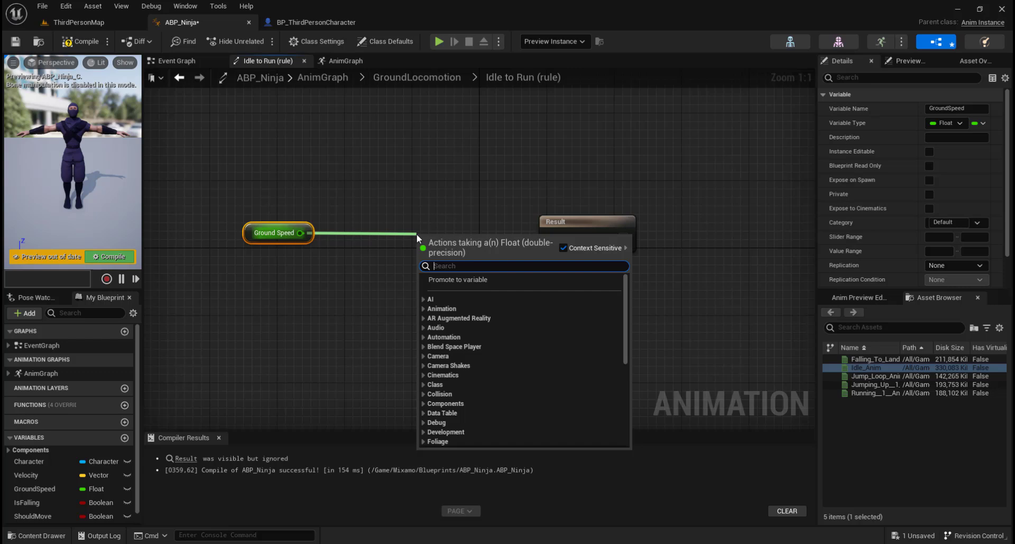
pyautogui.write('>')
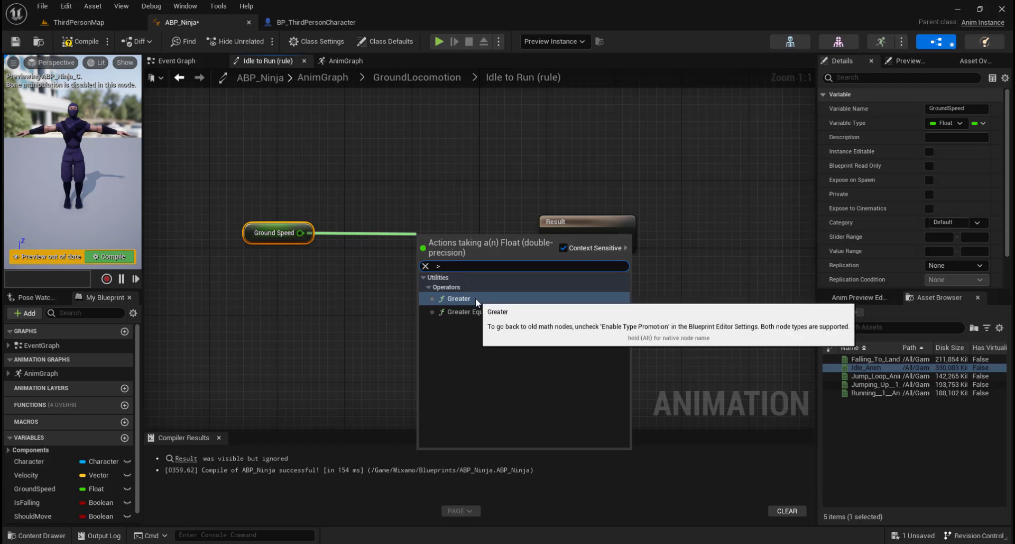
pyautogui.click(459, 299)
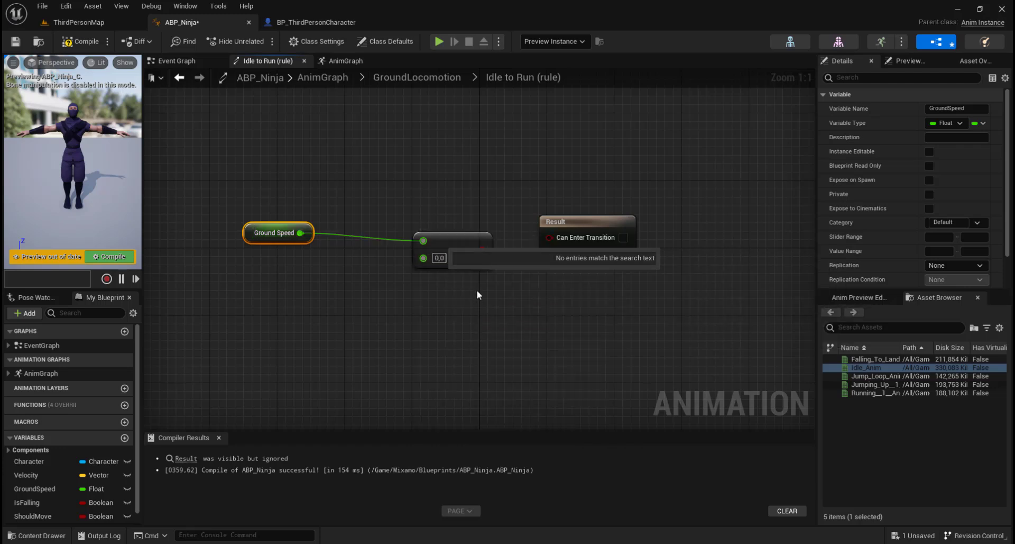
pyautogui.moveTo(482, 251); pyautogui.dragTo(549, 237)
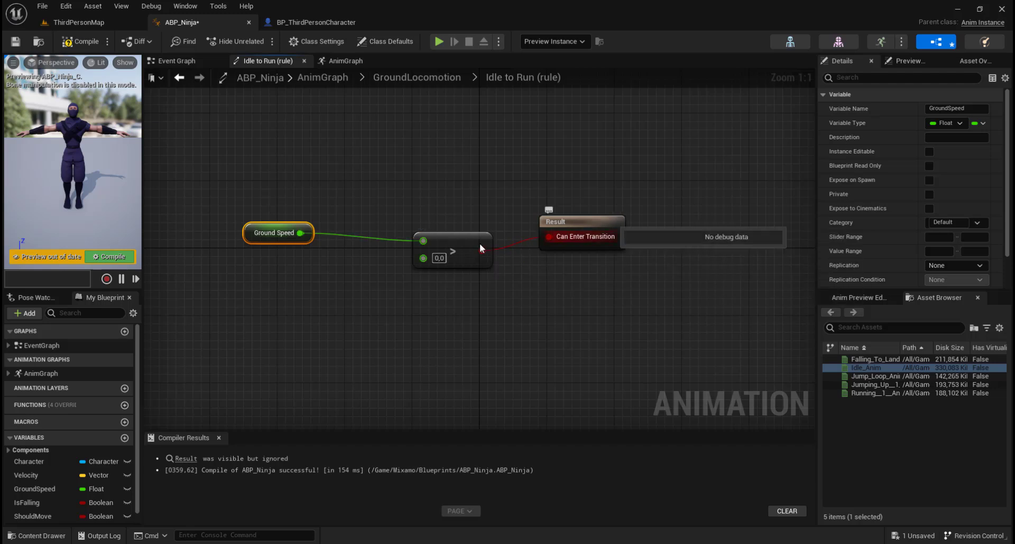
pyautogui.click(180, 77)
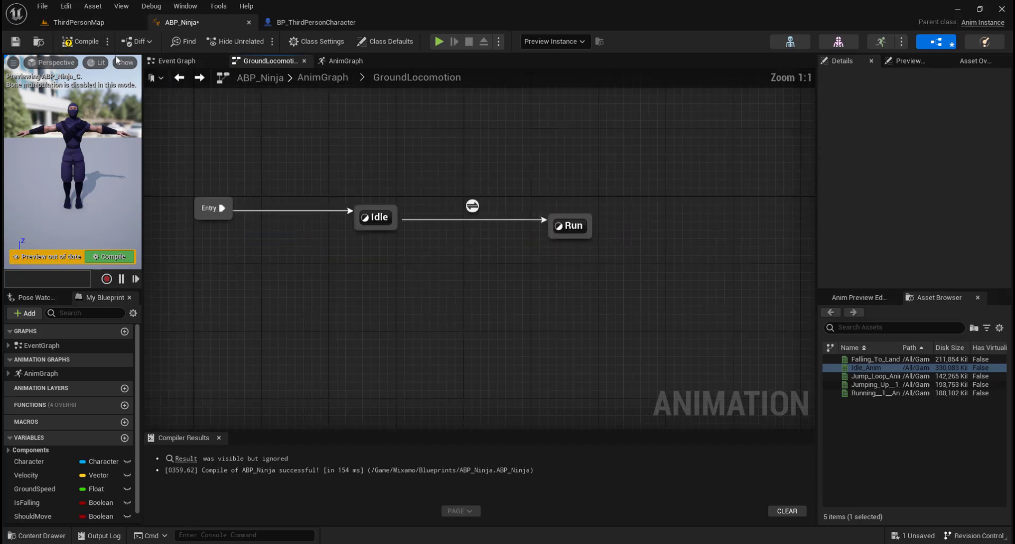
# In the Run state, add the Running__1__Anim sequence, connect it to Output Animation Pose, and compile and save the blueprint
pyautogui.click(79, 41)
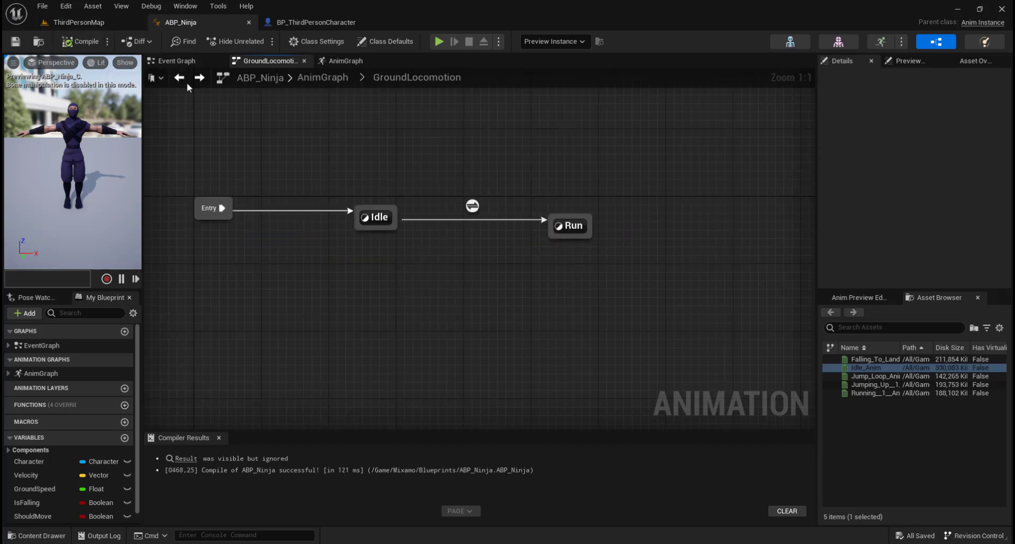
pyautogui.doubleClick(572, 226)
pyautogui.click(576, 229)
pyautogui.moveTo(576, 229); pyautogui.dragTo(613, 218)
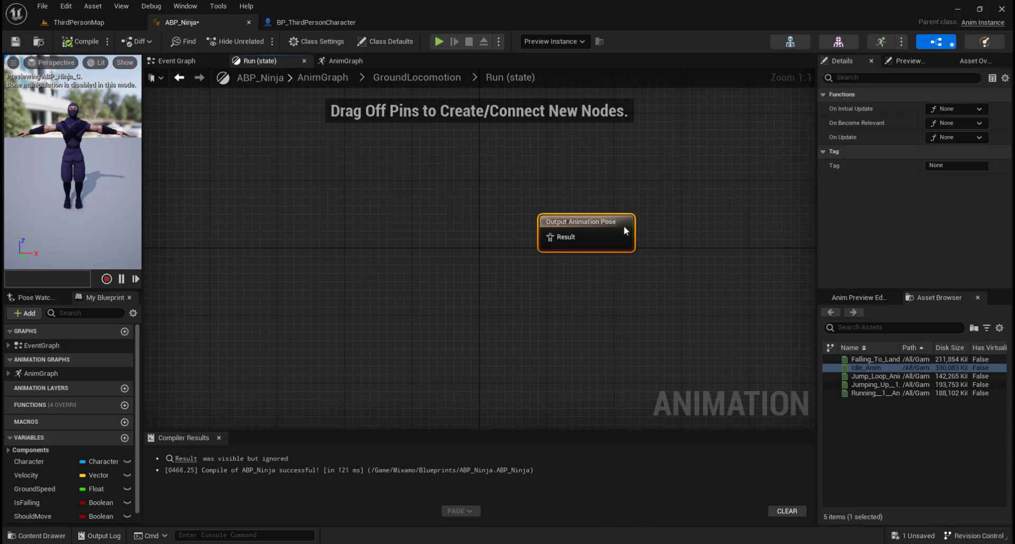
pyautogui.moveTo(873, 393); pyautogui.dragTo(418, 241)
pyautogui.moveTo(376, 206); pyautogui.dragTo(376, 206)
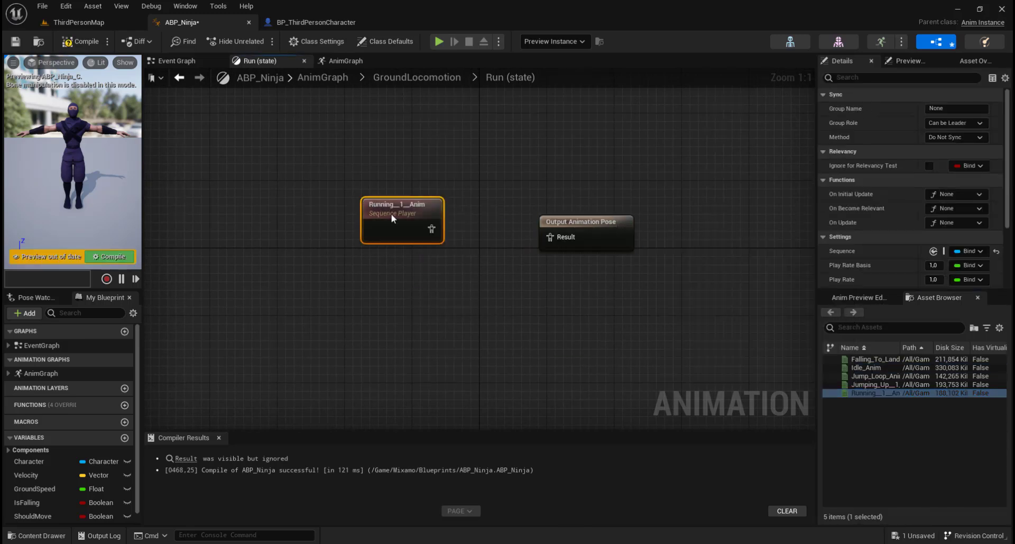
pyautogui.moveTo(432, 229); pyautogui.dragTo(556, 239)
pyautogui.moveTo(404, 211); pyautogui.dragTo(406, 220)
pyautogui.click(78, 43)
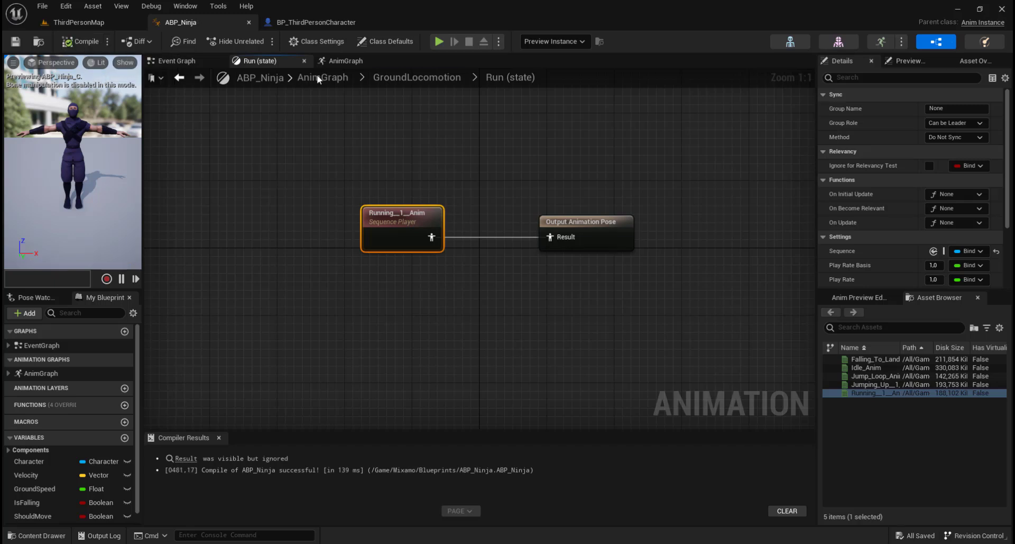
# Move the GroundLocomotion node closer to Output Pose in the AnimGraph, and open its state machine graph
pyautogui.click(332, 77)
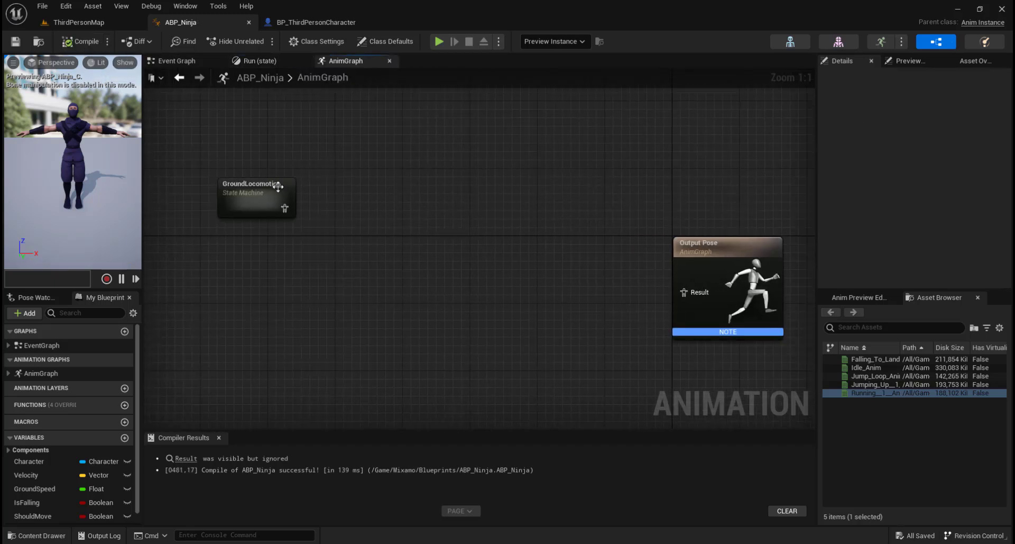
pyautogui.moveTo(286, 187); pyautogui.dragTo(354, 157)
pyautogui.doubleClick(354, 160)
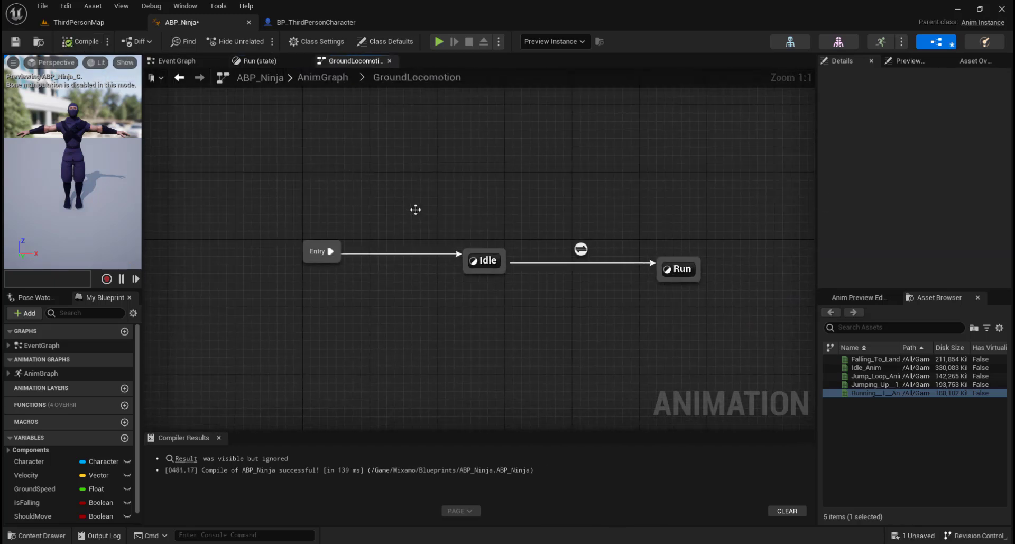
# Review the contents of the Idle state, the Run state and the Idle to Run transition rule
pyautogui.doubleClick(477, 259)
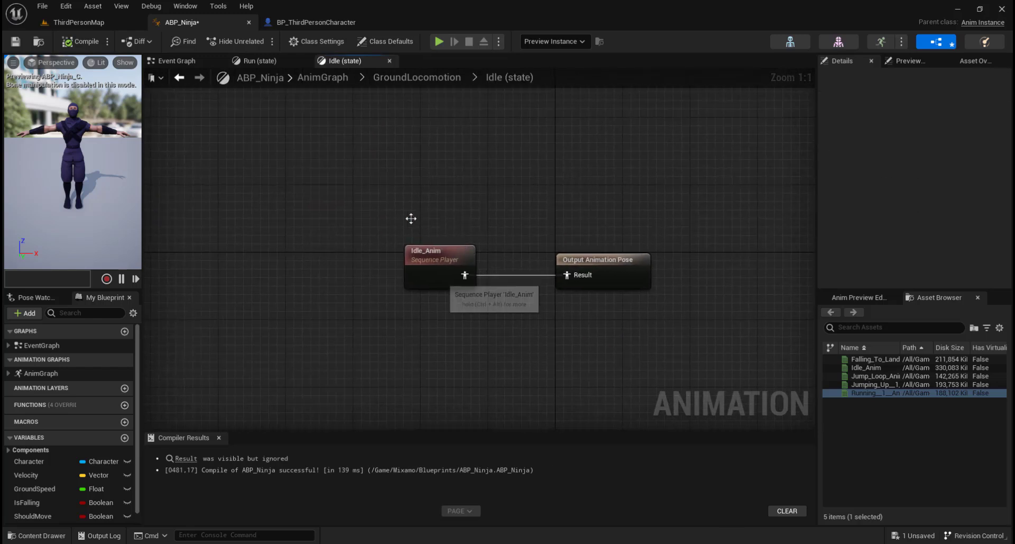
pyautogui.click(179, 77)
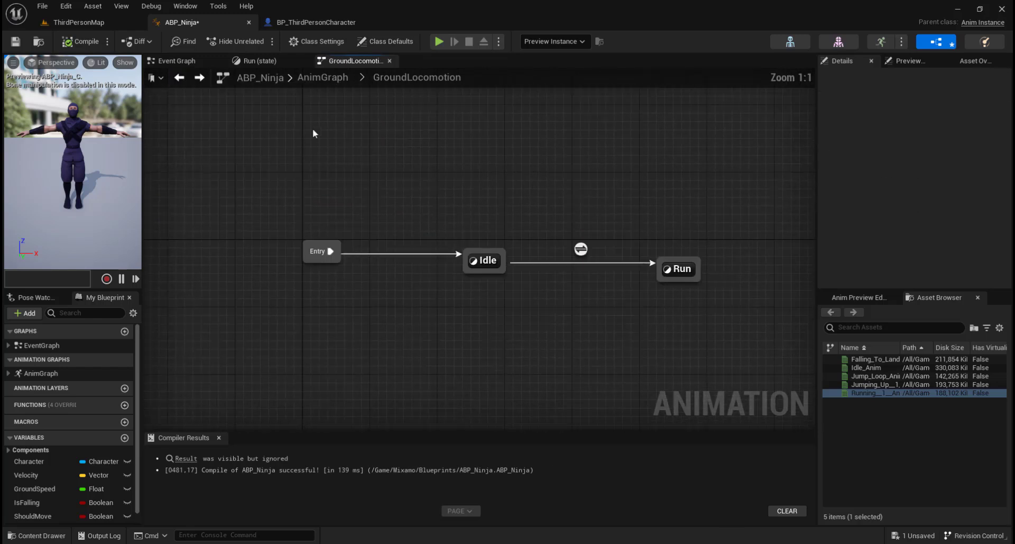
pyautogui.doubleClick(669, 268)
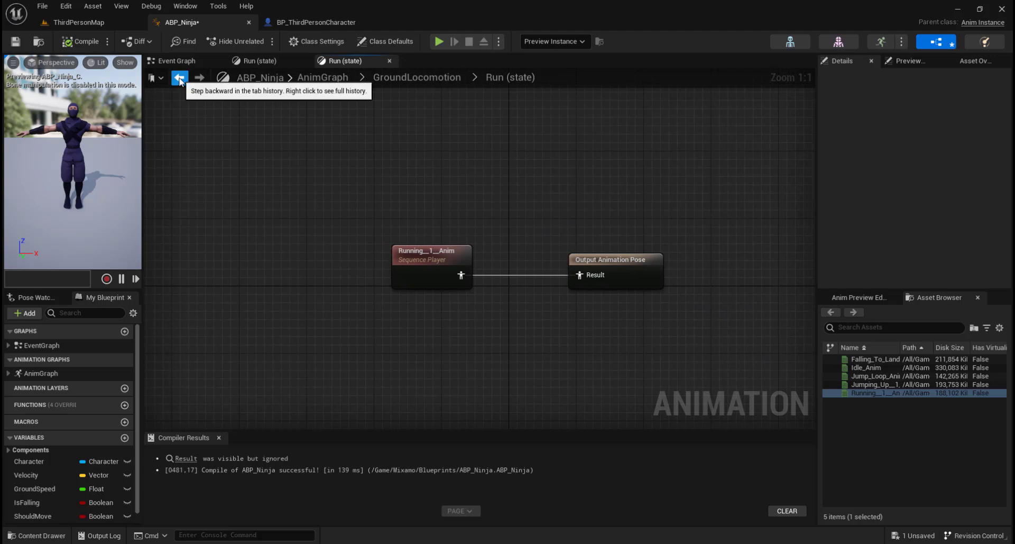
pyautogui.click(180, 78)
pyautogui.doubleClick(581, 249)
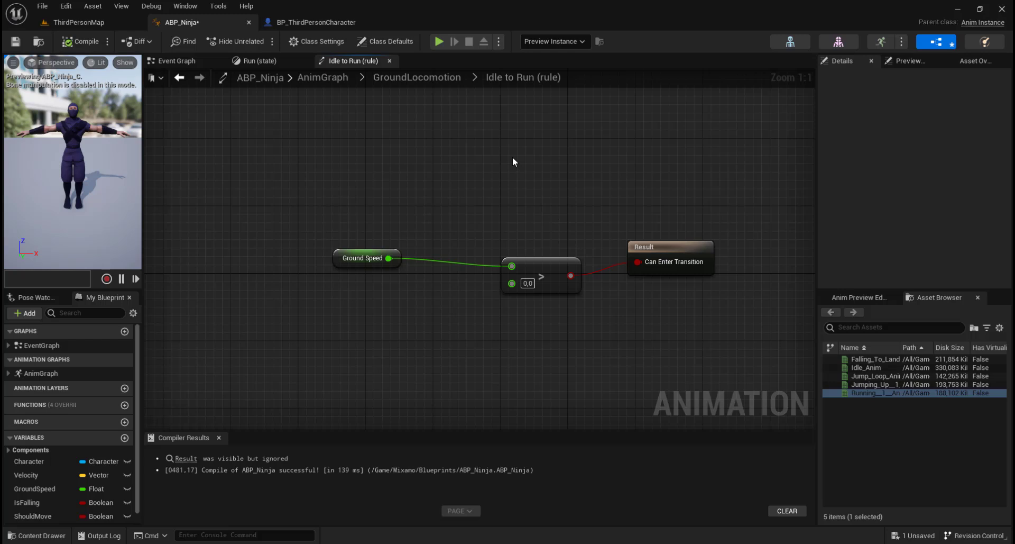
pyautogui.click(402, 77)
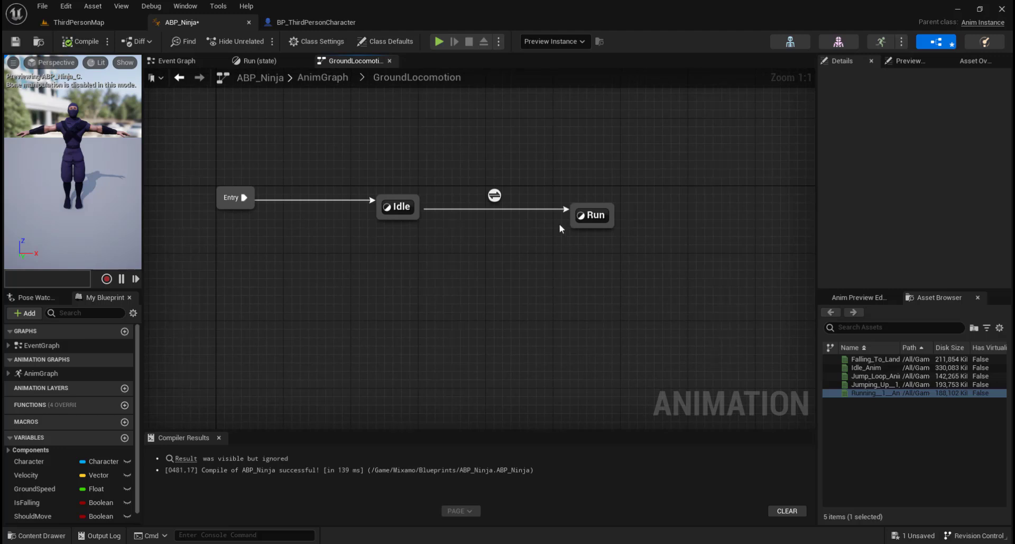
# Add a transition from Run back to Idle, open its rule and place a Get GroundSpeed node before Result
pyautogui.moveTo(572, 222); pyautogui.dragTo(422, 217)
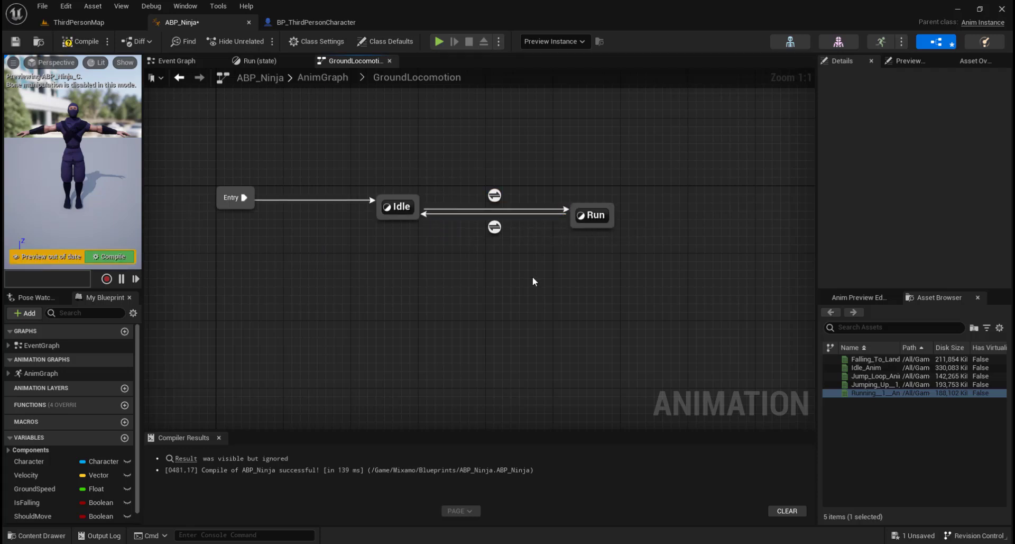
pyautogui.doubleClick(495, 227)
pyautogui.moveTo(505, 252); pyautogui.dragTo(558, 219)
pyautogui.moveTo(45, 487); pyautogui.dragTo(452, 245)
pyautogui.click(364, 228)
# Compare Ground Speed with 0.0 using an Equal node, feed it into Can Enter Transition, compile, and return to the GroundLocomotion graph
pyautogui.write('=')
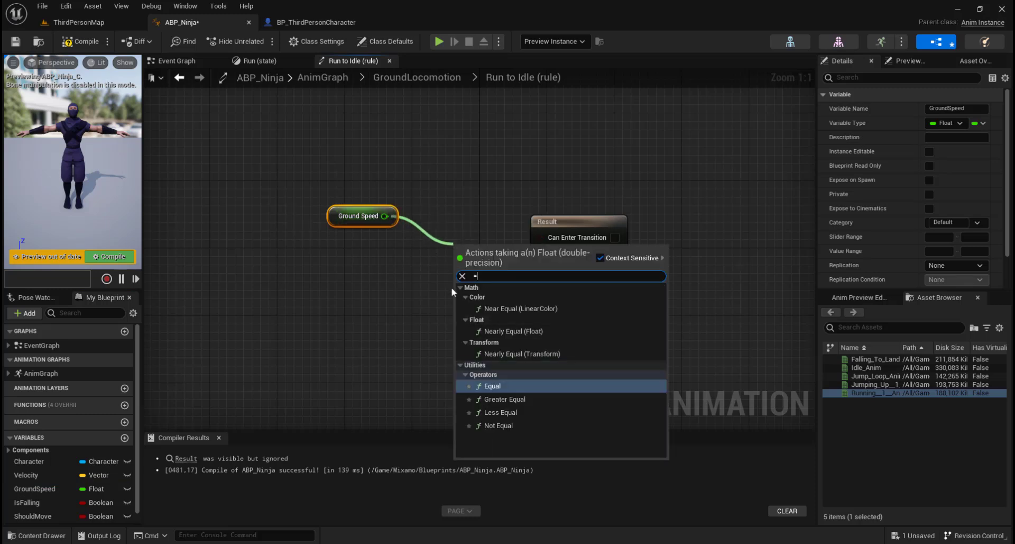
pyautogui.click(495, 386)
pyautogui.moveTo(431, 266); pyautogui.dragTo(540, 237)
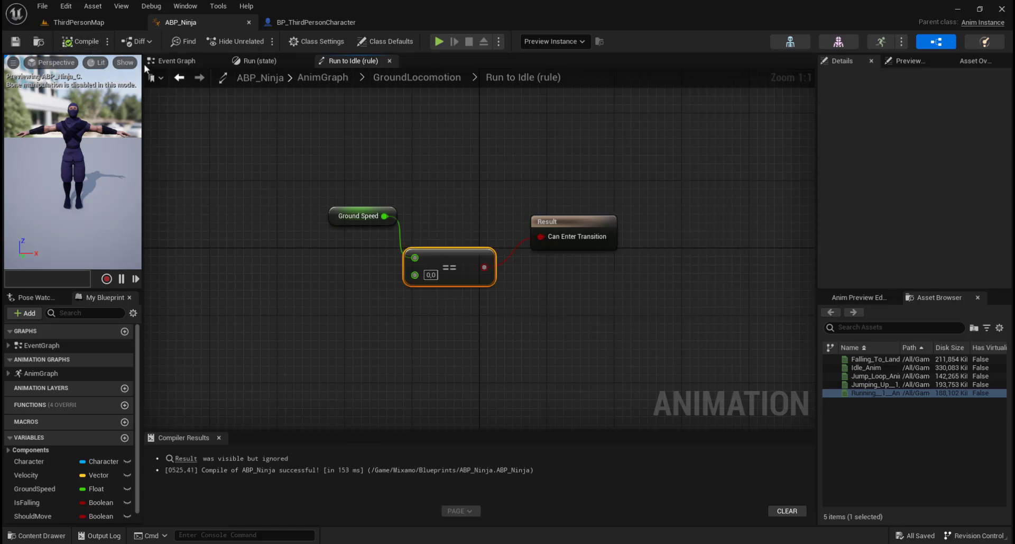
pyautogui.click(179, 77)
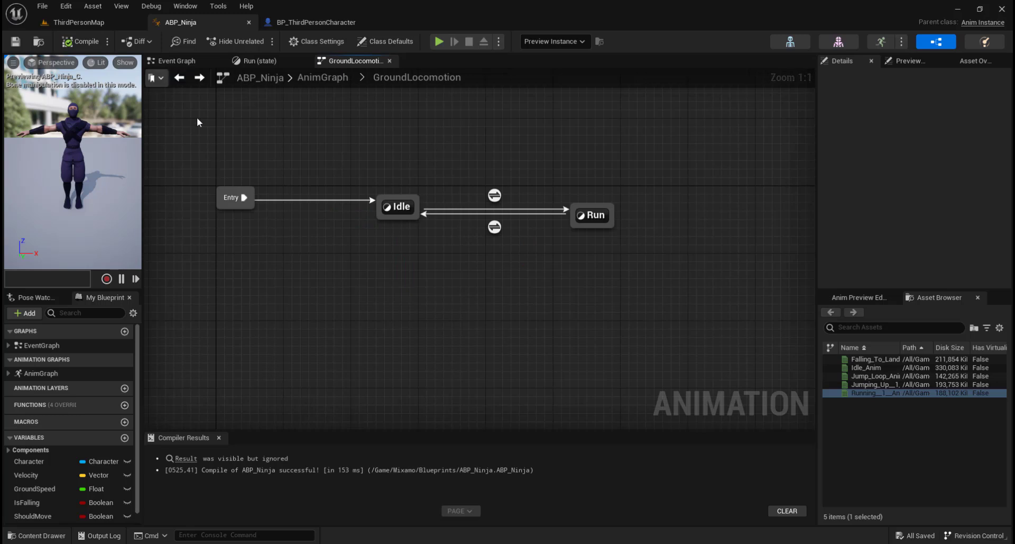
# In the AnimGraph, connect the GroundLocomotion state machine to the Result of Output Pose and compile the blueprint
pyautogui.click(199, 78)
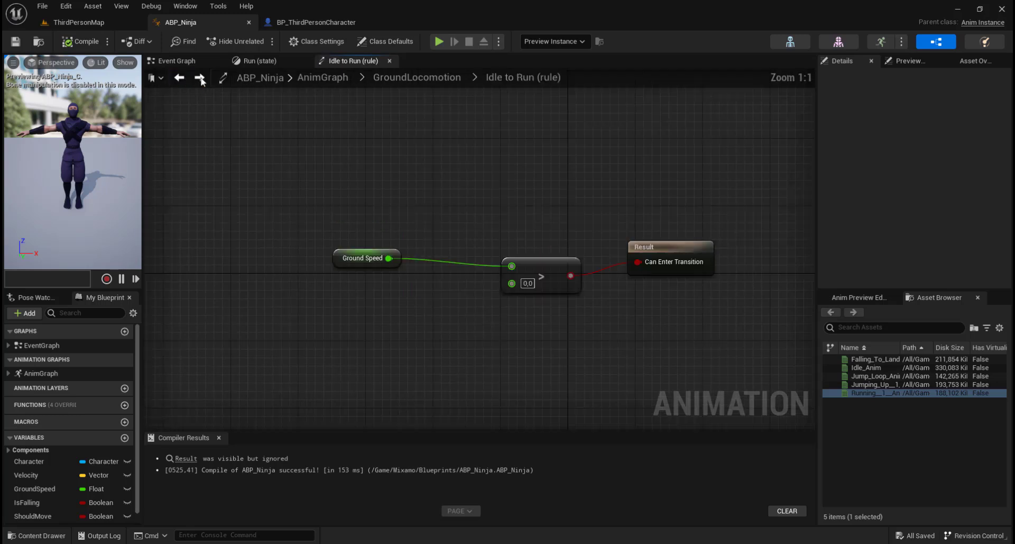
pyautogui.click(391, 77)
pyautogui.click(323, 77)
pyautogui.moveTo(397, 181); pyautogui.dragTo(295, 112, button='right')
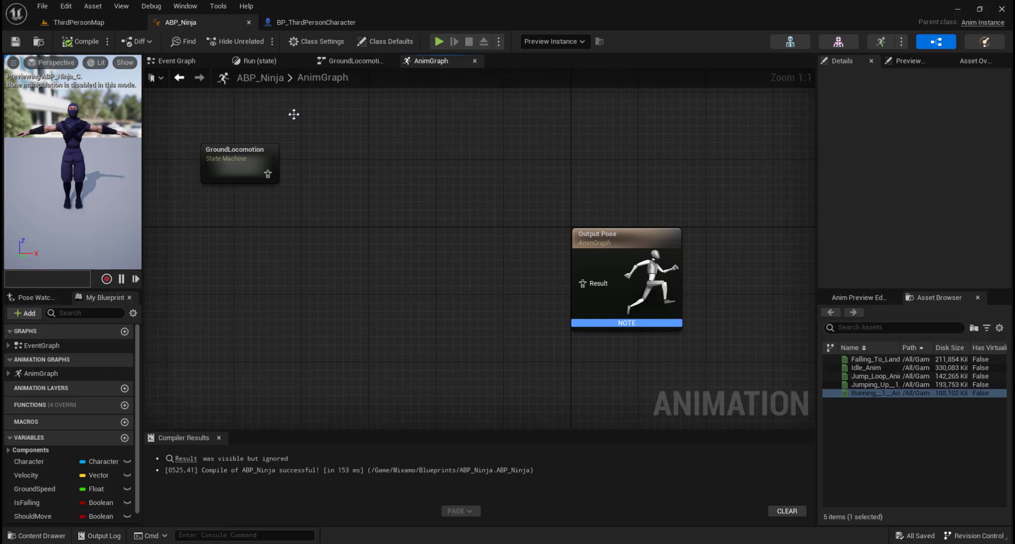
pyautogui.moveTo(248, 155); pyautogui.dragTo(584, 285)
pyautogui.moveTo(429, 341); pyautogui.dragTo(390, 338, button='right')
pyautogui.click(113, 256)
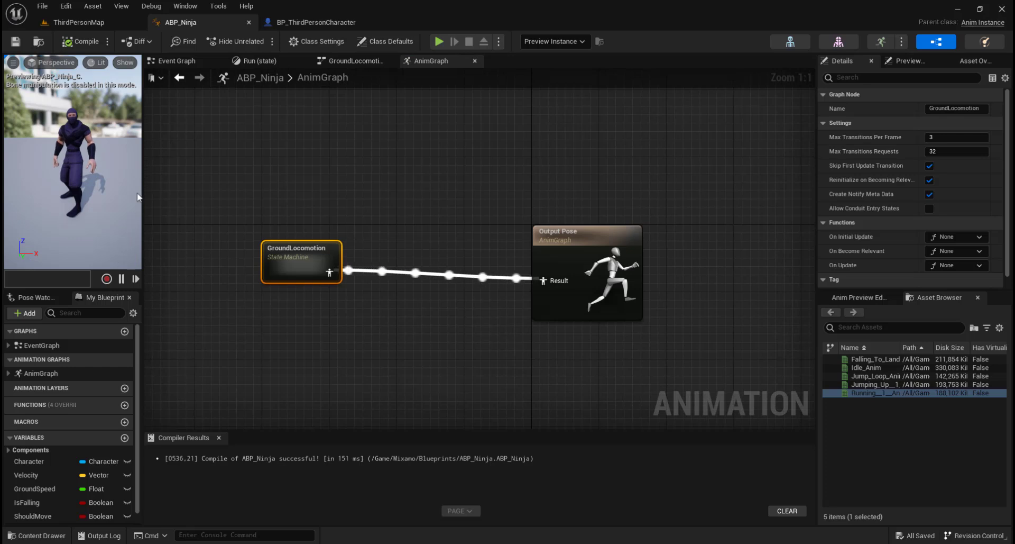
# Look over the Velocity, Ground Speed and Should Move logic in the Event Graph, and return to the AnimGraph
pyautogui.click(176, 60)
pyautogui.moveTo(282, 145); pyautogui.dragTo(258, 196, button='right')
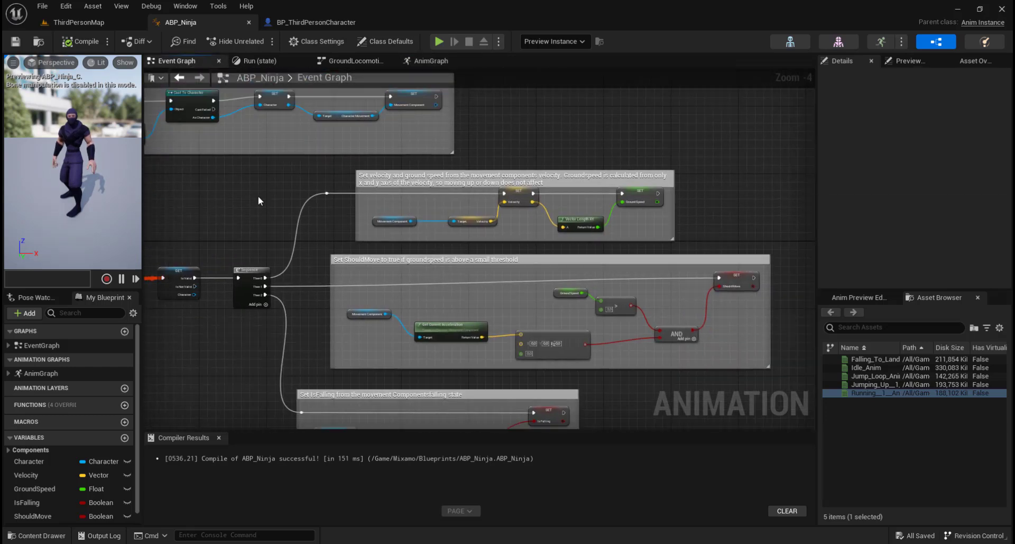
pyautogui.scroll(3, 258, 196)
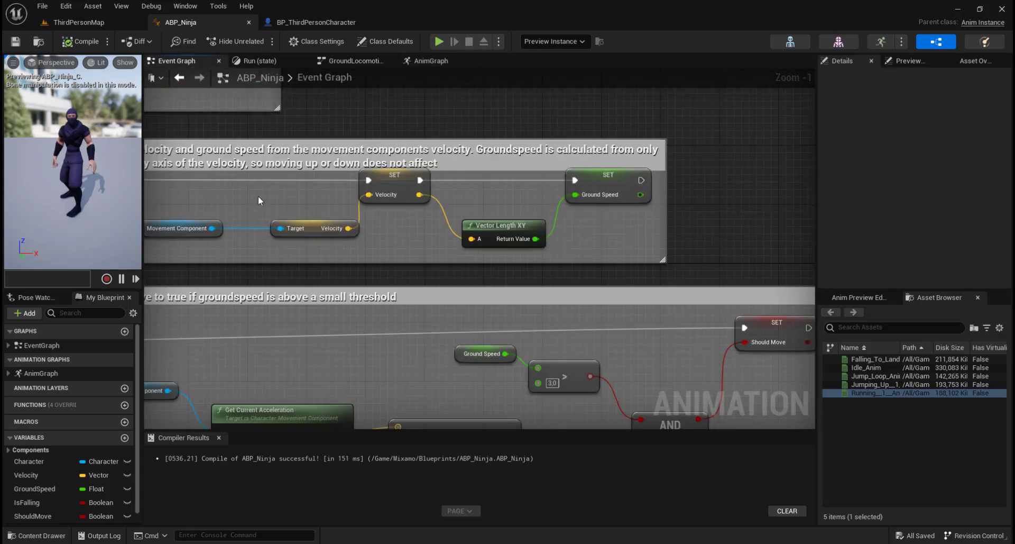
pyautogui.scroll(-4, 258, 196)
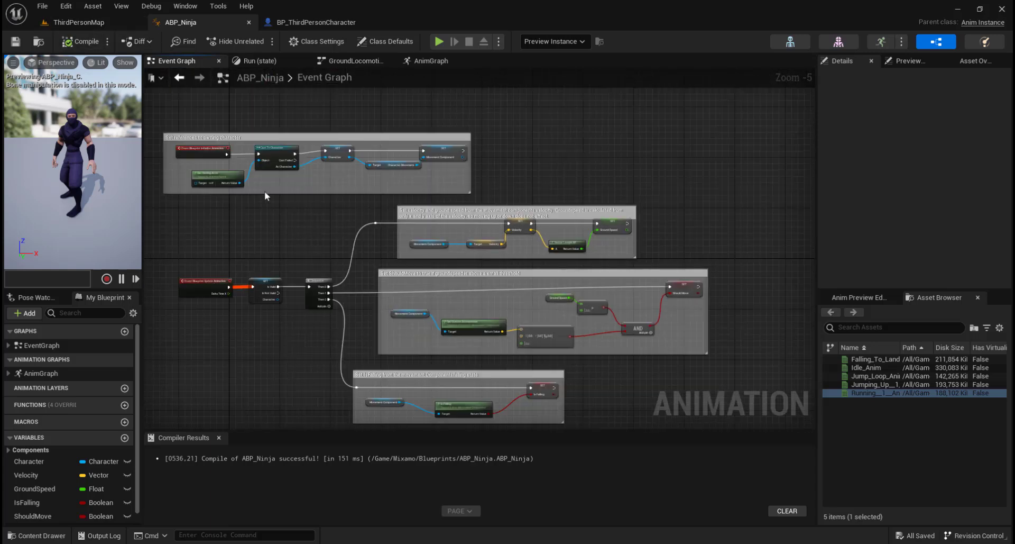
pyautogui.click(443, 62)
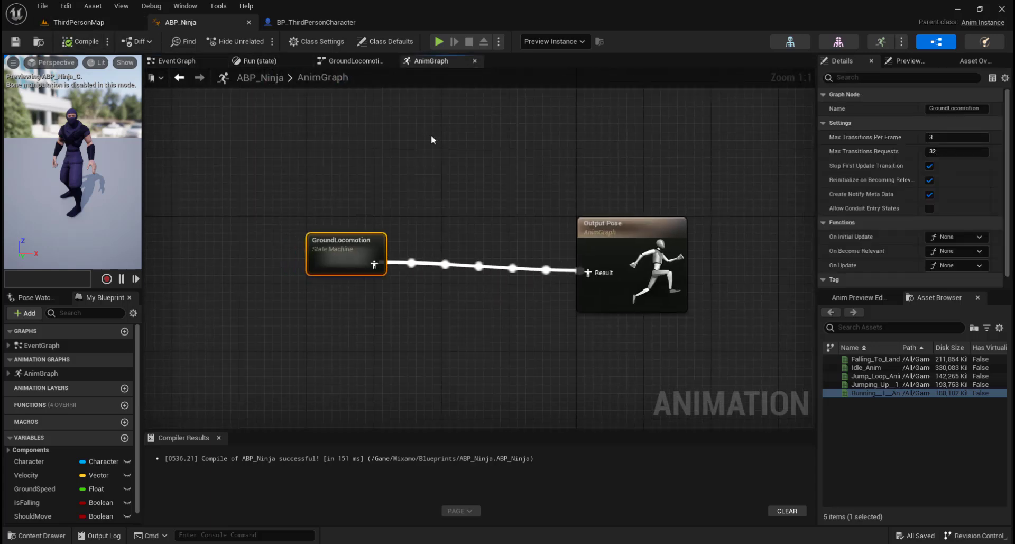
# Play-test ThirdPersonMap, running the ninja forward and back to check the idle and run animations, and stop the session
pyautogui.click(95, 23)
pyautogui.click(236, 40)
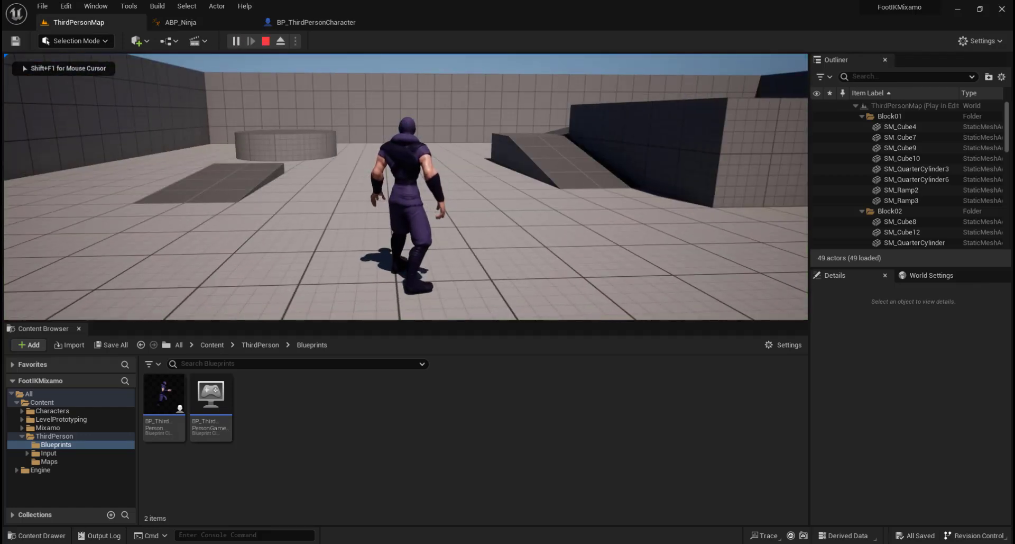
pyautogui.press('w')
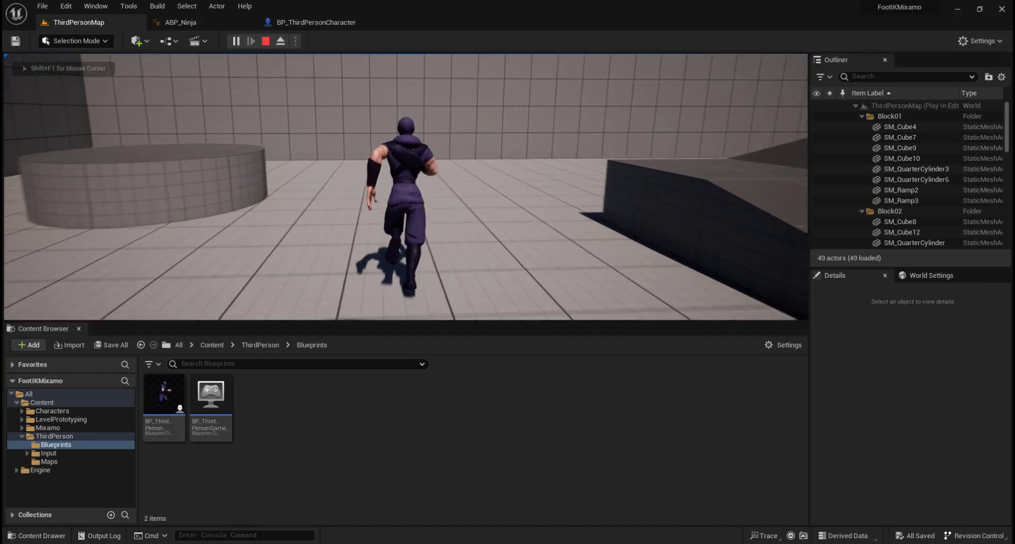
pyautogui.press('s')
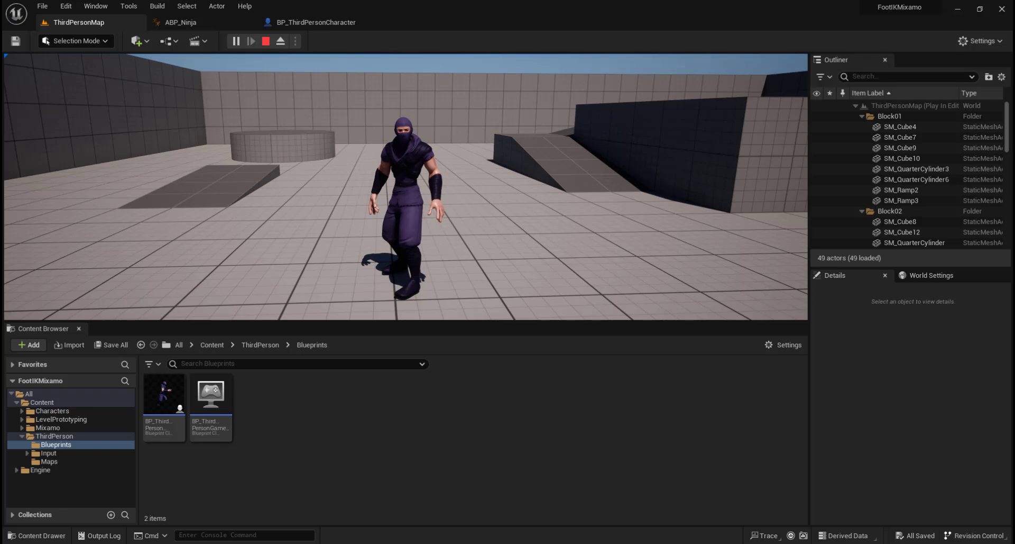
pyautogui.press('Escape')
# In ABP_Ninja, open the Idle state of GroundLocomotion and enable Loop Animation on the Idle_Anim node
pyautogui.click(191, 22)
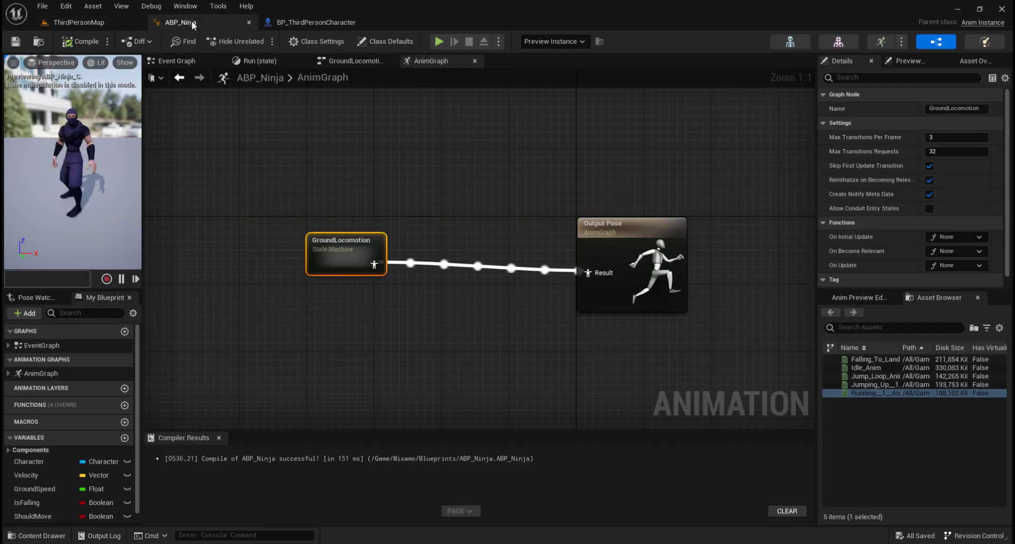
pyautogui.doubleClick(370, 249)
pyautogui.click(487, 253)
pyautogui.doubleClick(487, 257)
pyautogui.click(447, 256)
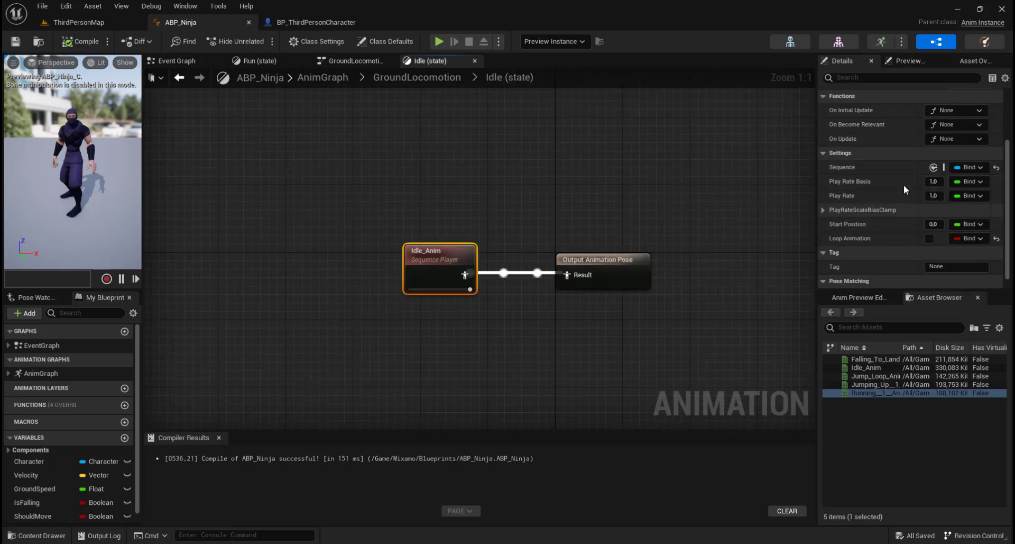
pyautogui.click(929, 238)
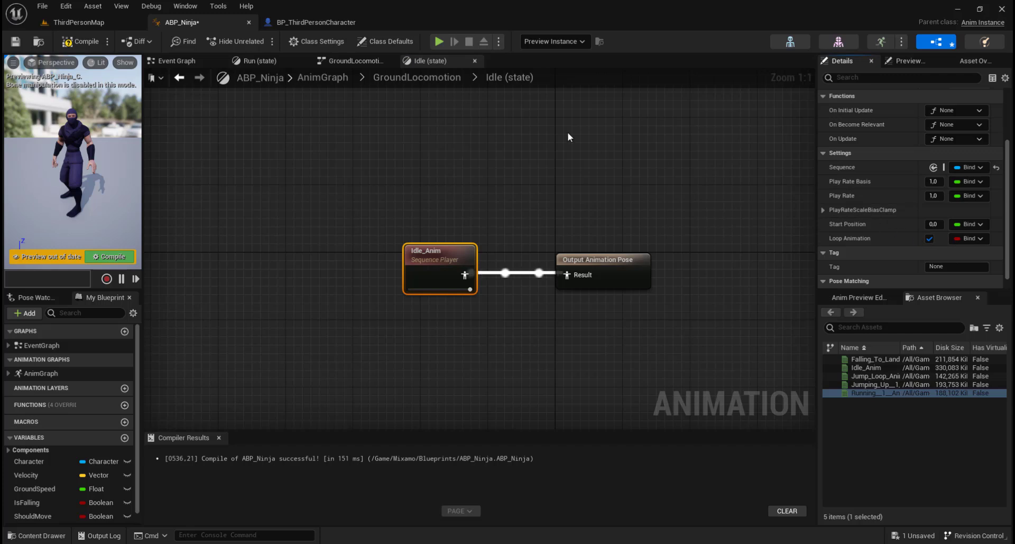
# Enable Loop Animation on the Running__1__Anim node in the Run state, and compile and save the blueprint
pyautogui.click(401, 83)
pyautogui.doubleClick(688, 263)
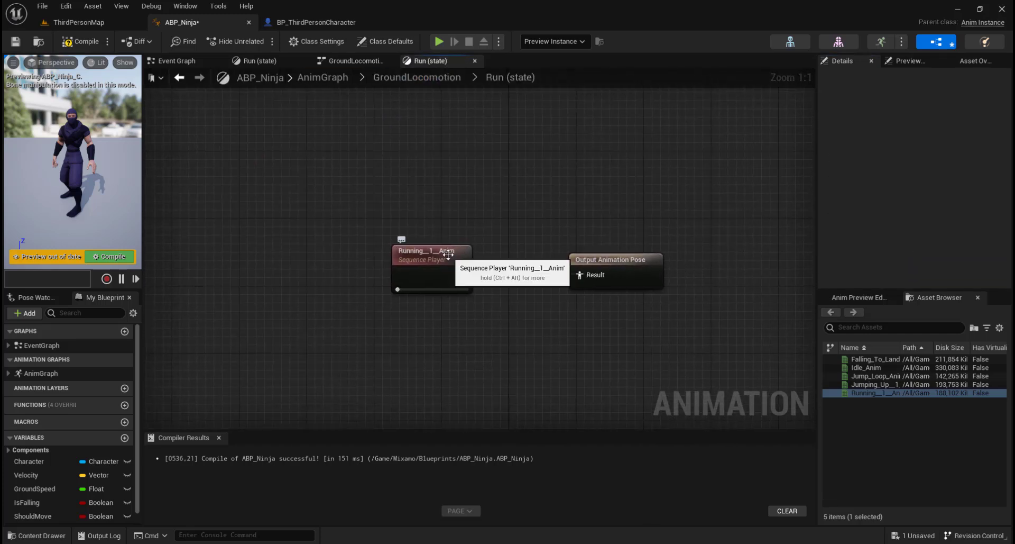
pyautogui.click(448, 254)
pyautogui.scroll(-2, 930, 224)
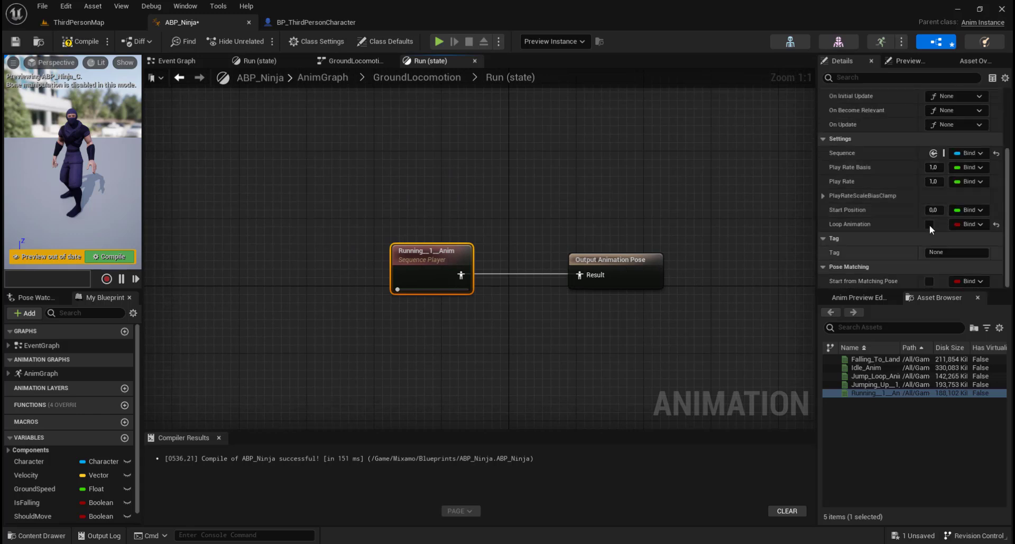
pyautogui.click(93, 45)
pyautogui.click(14, 42)
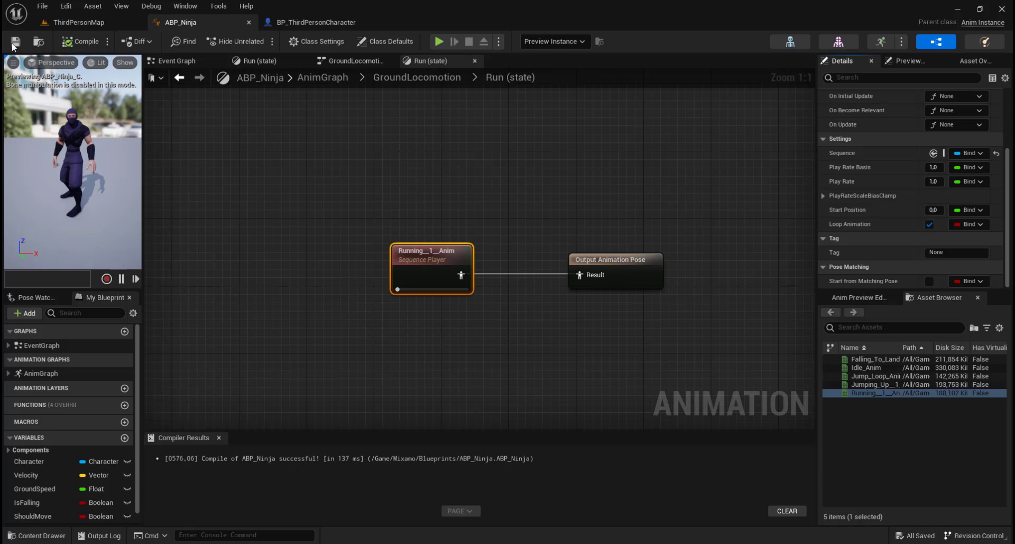
# Play-test ThirdPersonMap again to check that idle and run animations loop, stop the session and return to ABP_Ninja
pyautogui.click(97, 21)
pyautogui.click(236, 41)
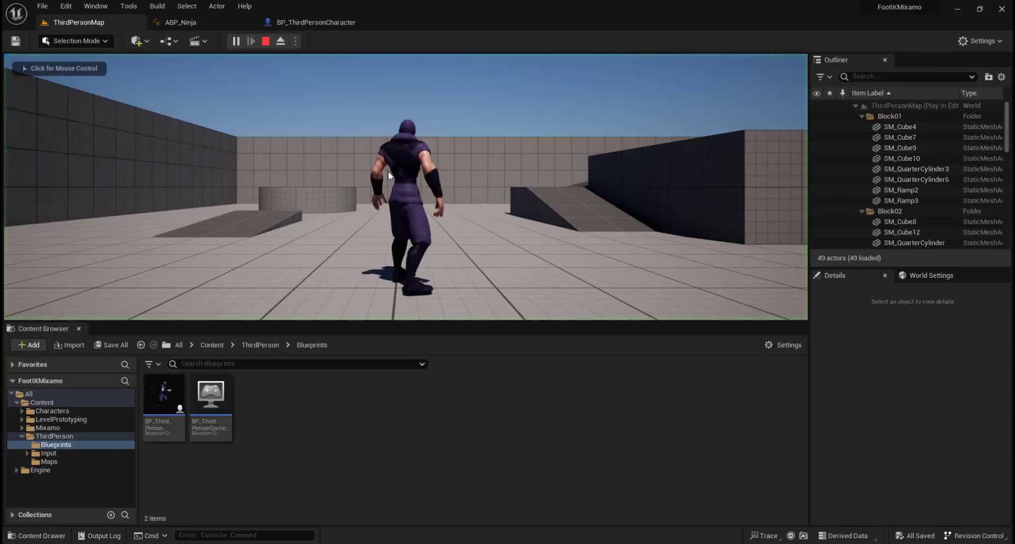
pyautogui.press('w')
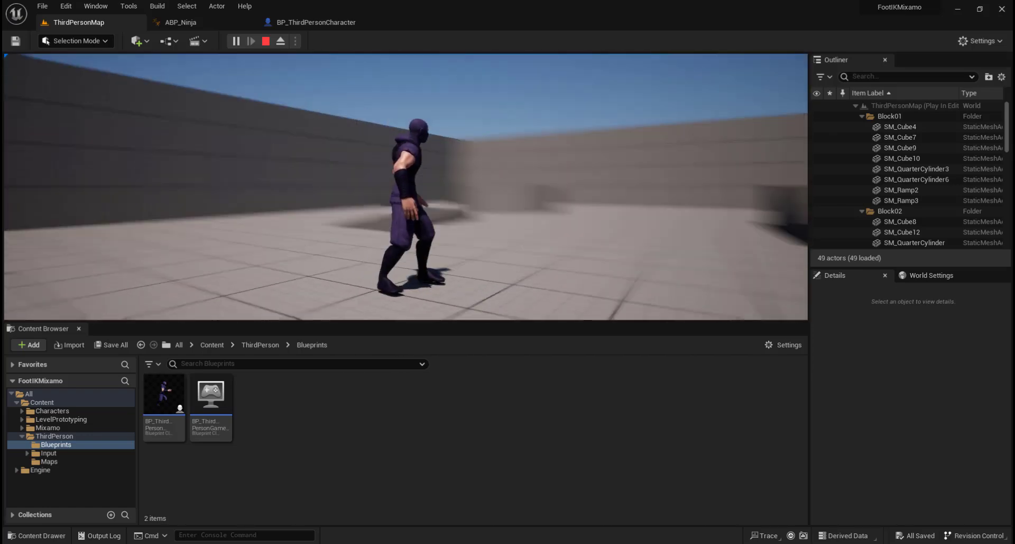
pyautogui.press('w')
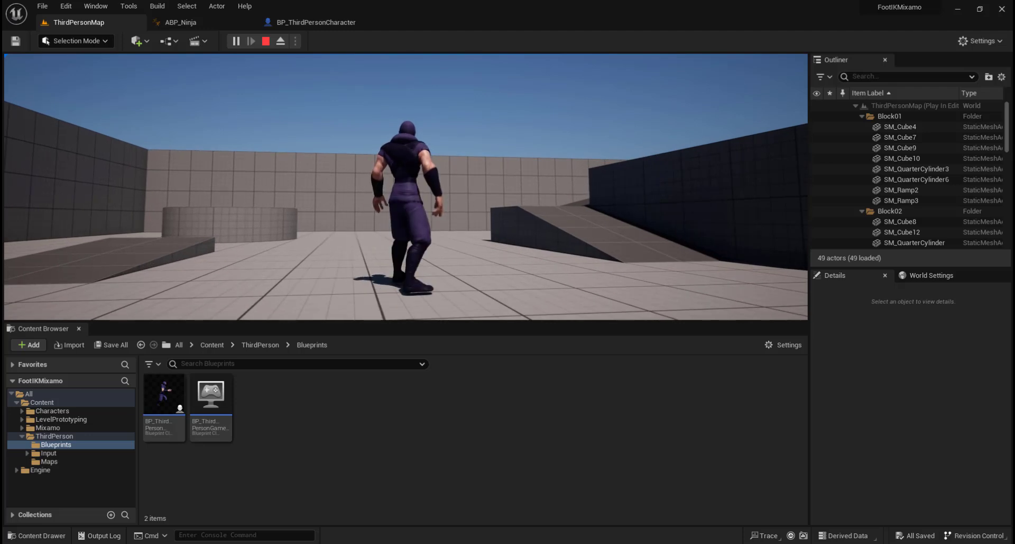
pyautogui.press('Escape')
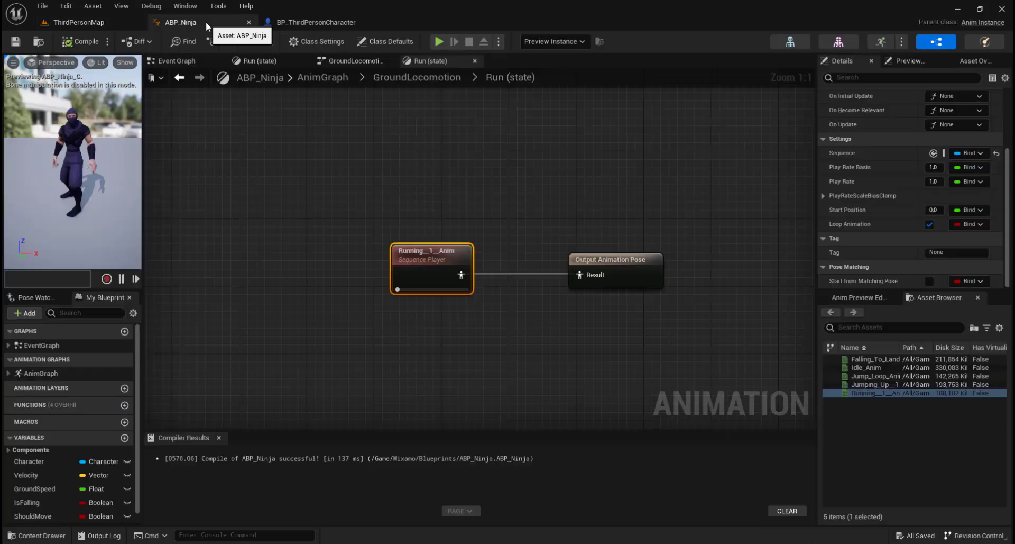
# In the AnimGraph, disconnect GroundLocomotion from Output Pose, move it well clear of that node, and review its state graph
pyautogui.click(205, 21)
pyautogui.doubleClick(41, 374)
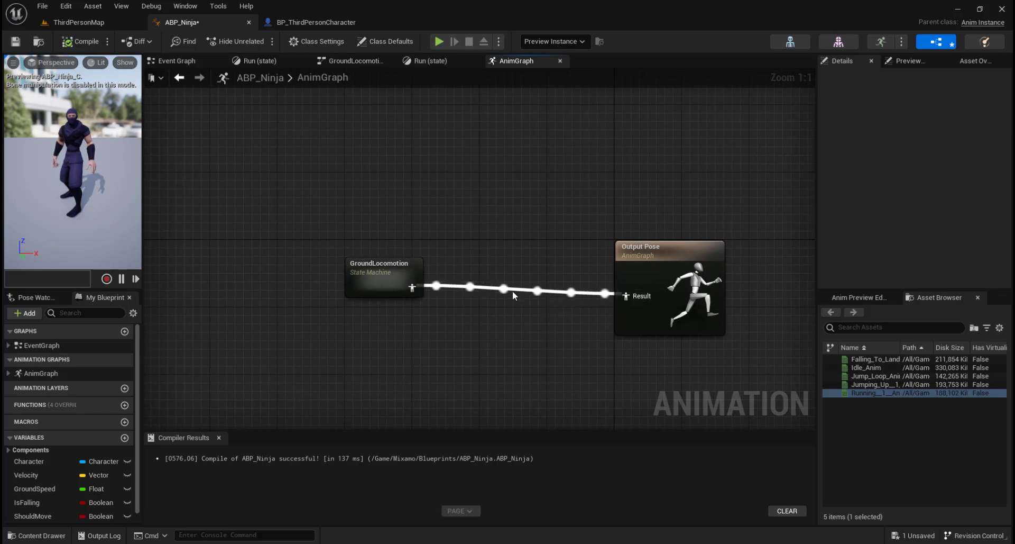
pyautogui.moveTo(379, 267); pyautogui.dragTo(335, 122)
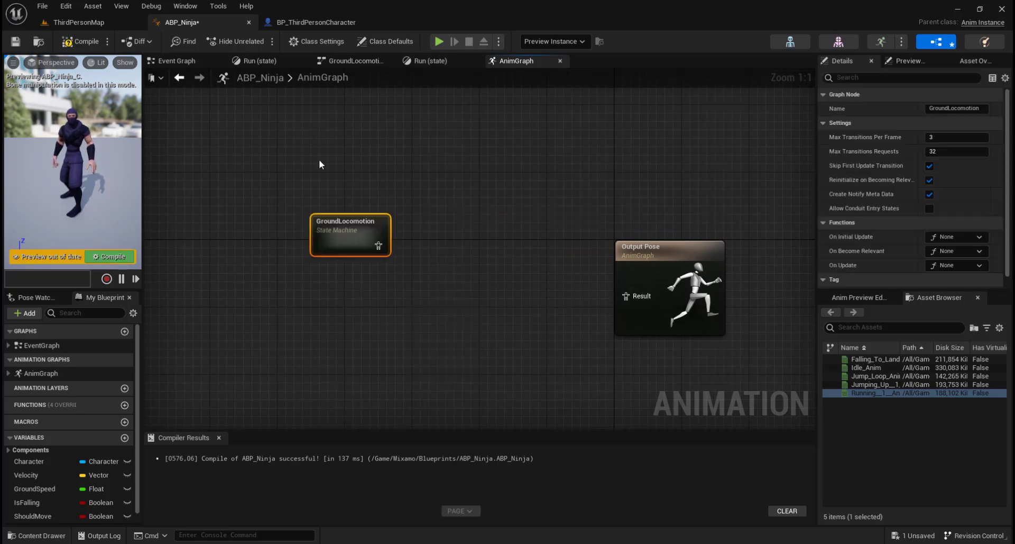
pyautogui.moveTo(468, 233); pyautogui.dragTo(415, 281, button='right')
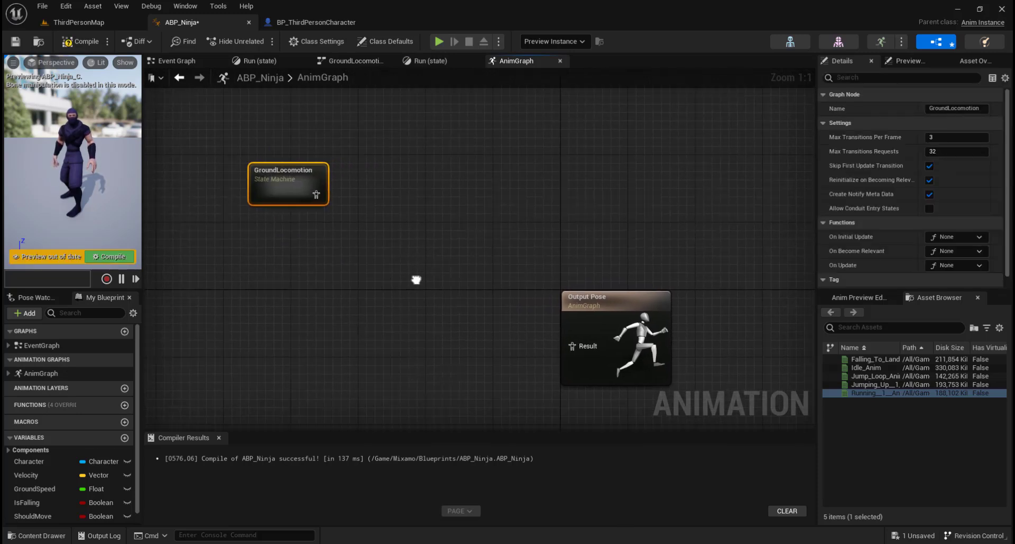
pyautogui.doubleClick(277, 187)
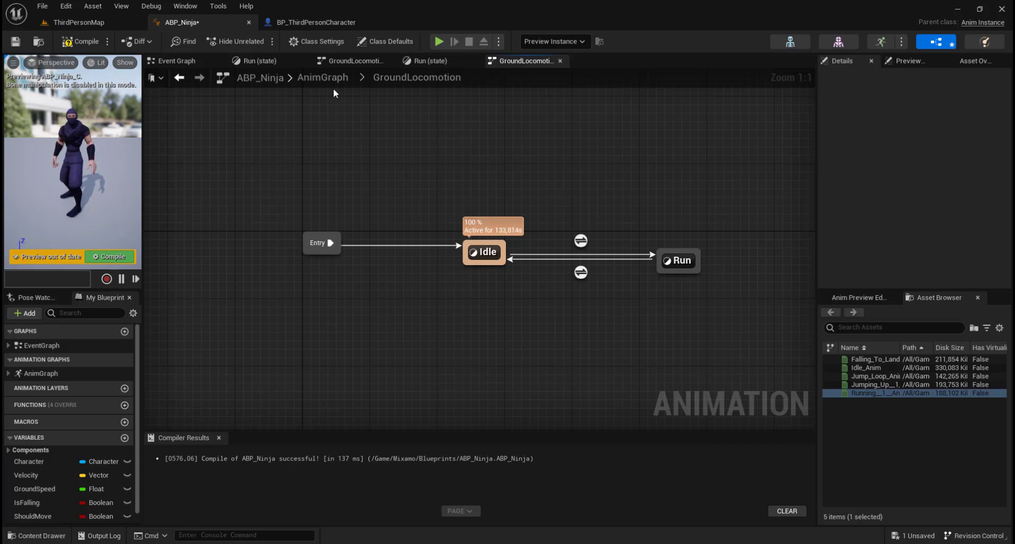
pyautogui.click(315, 80)
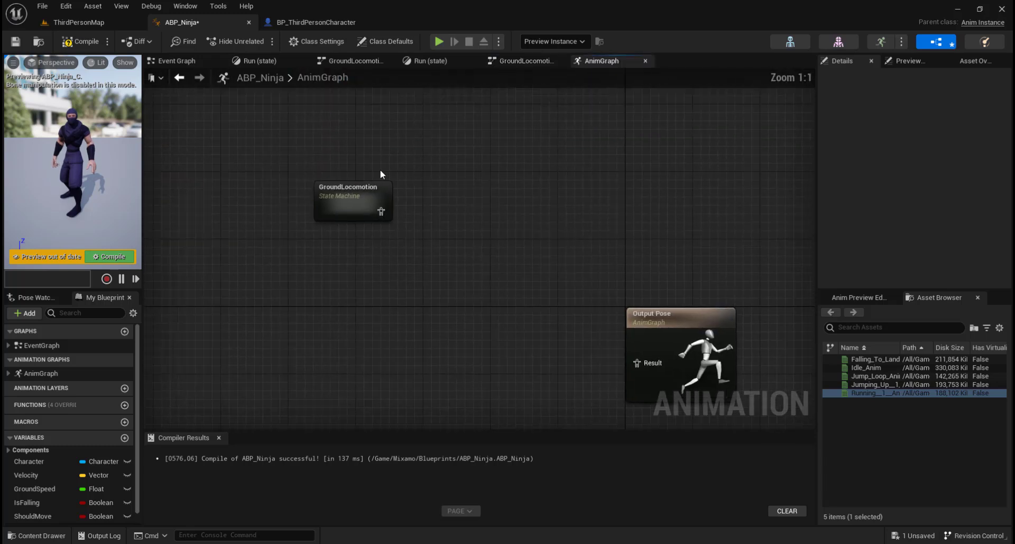
# Add a new state machine to the AnimGraph just below the GroundLocomotion node
pyautogui.moveTo(435, 219); pyautogui.dragTo(428, 158, button='right')
pyautogui.moveTo(347, 223); pyautogui.dragTo(309, 250, button='right')
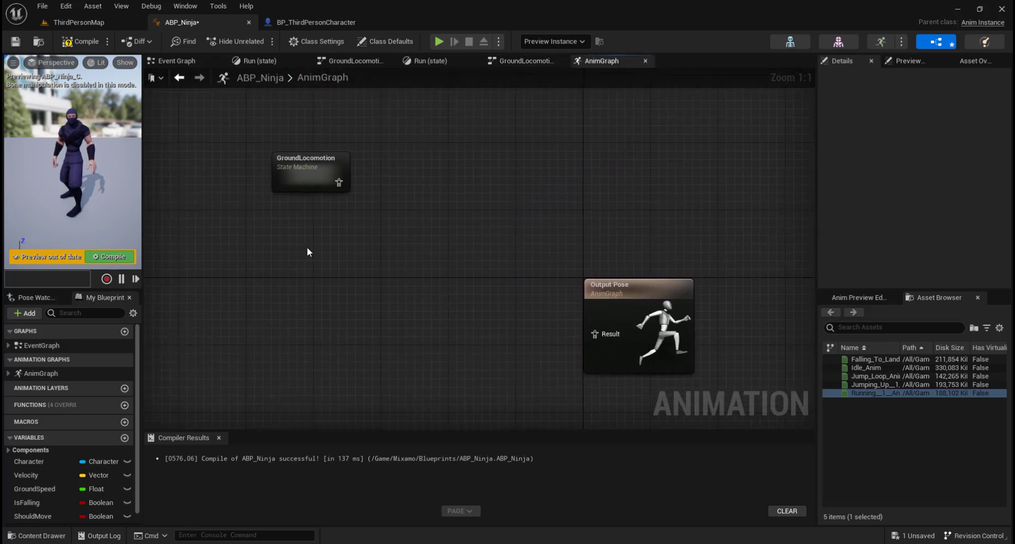
pyautogui.rightClick(278, 244)
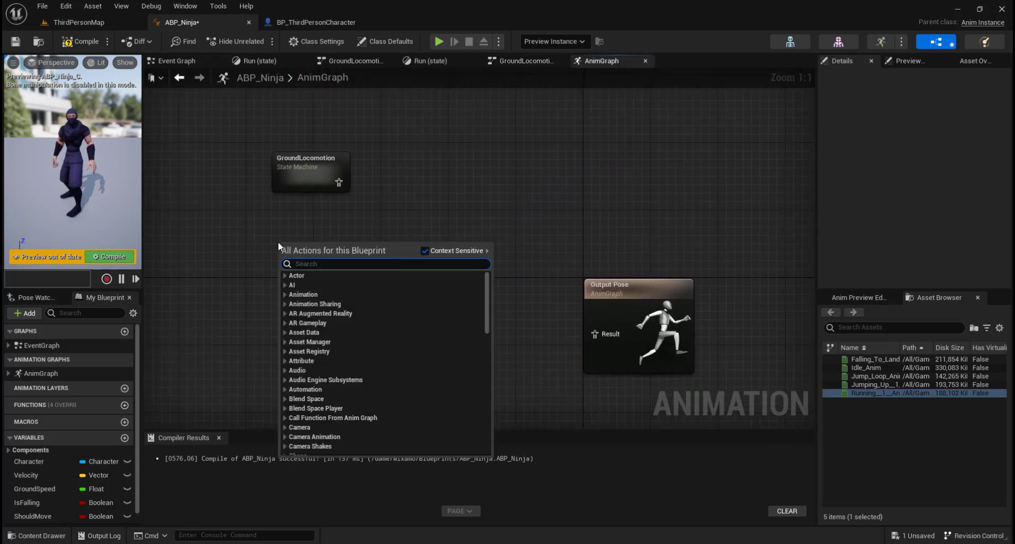
pyautogui.write('s')
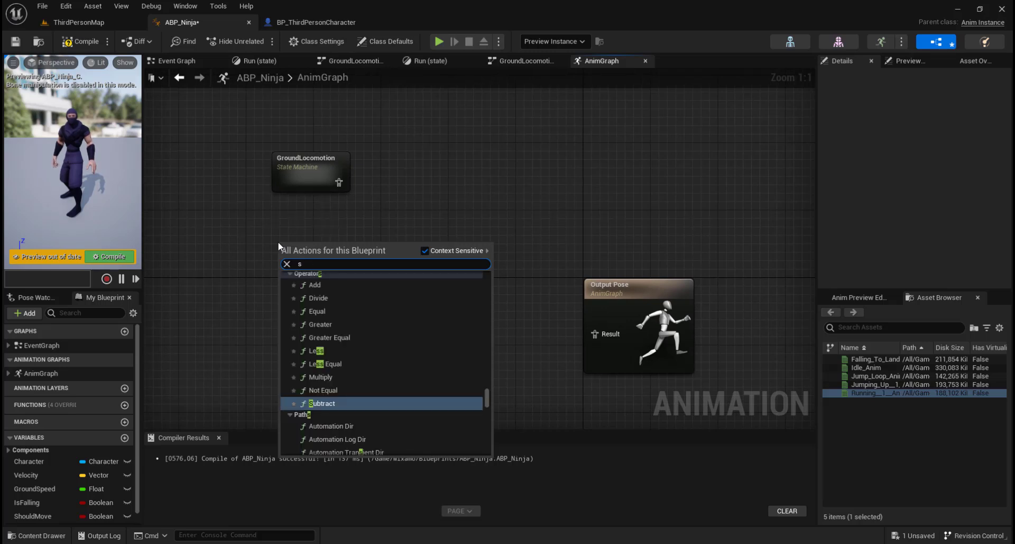
pyautogui.write('tatemach')
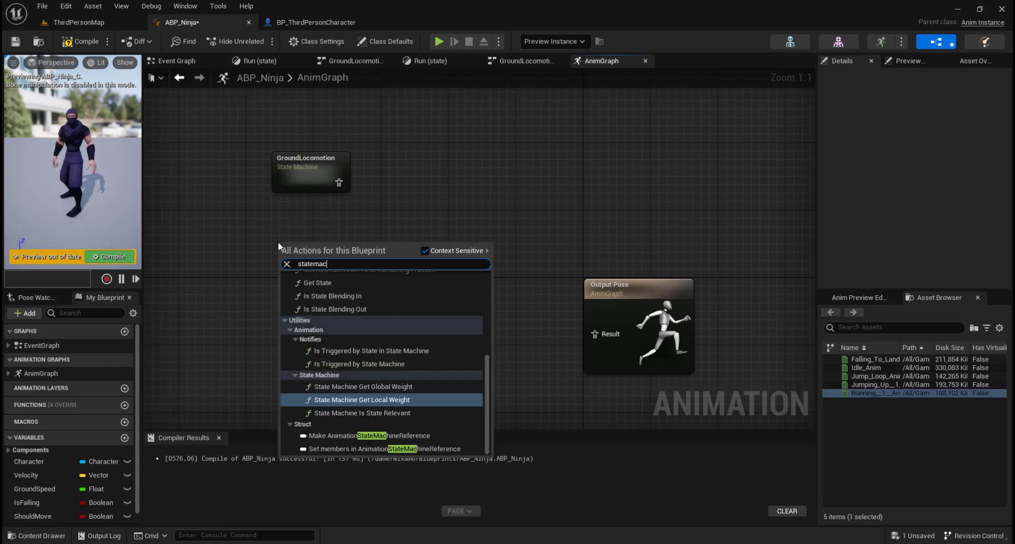
pyautogui.moveTo(487, 361); pyautogui.dragTo(485, 260)
pyautogui.click(321, 299)
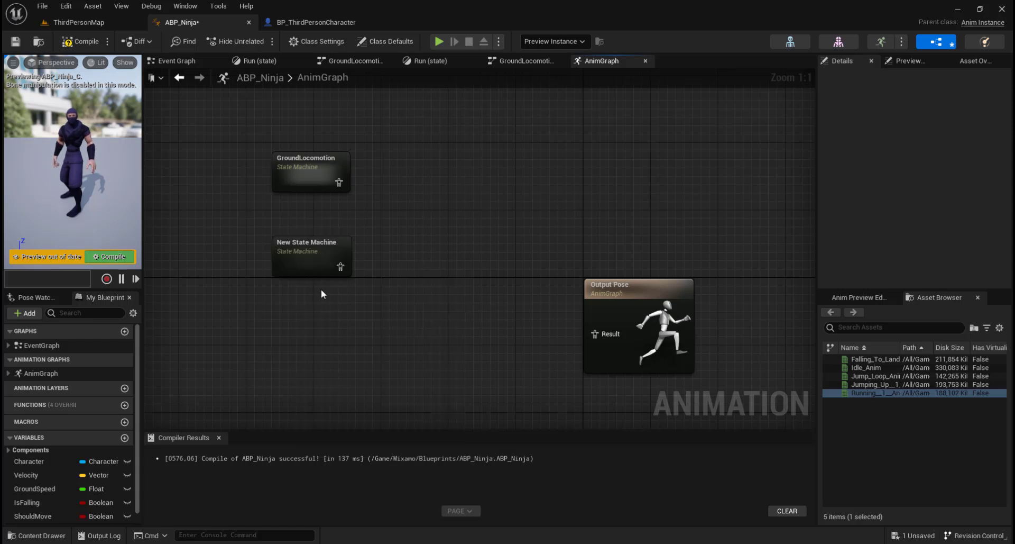
# Rename the new state machine MainStates
pyautogui.click(315, 245)
pyautogui.click(328, 238)
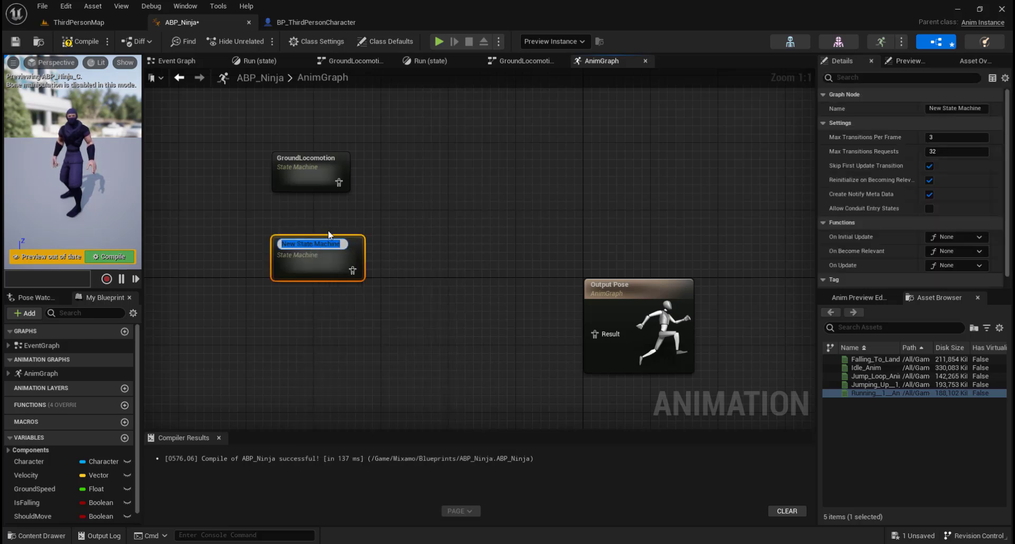
pyautogui.write('Ma')
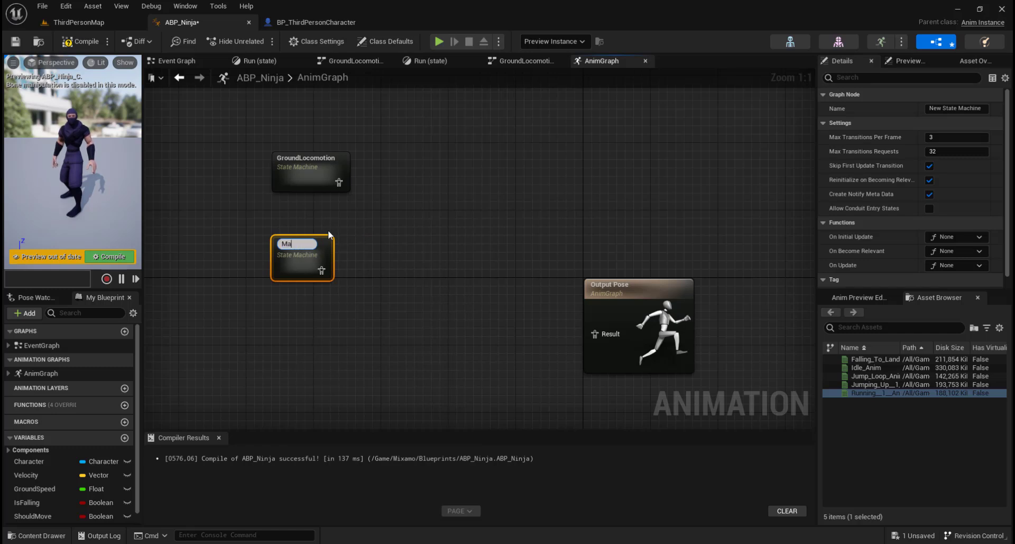
pyautogui.write('inStates')
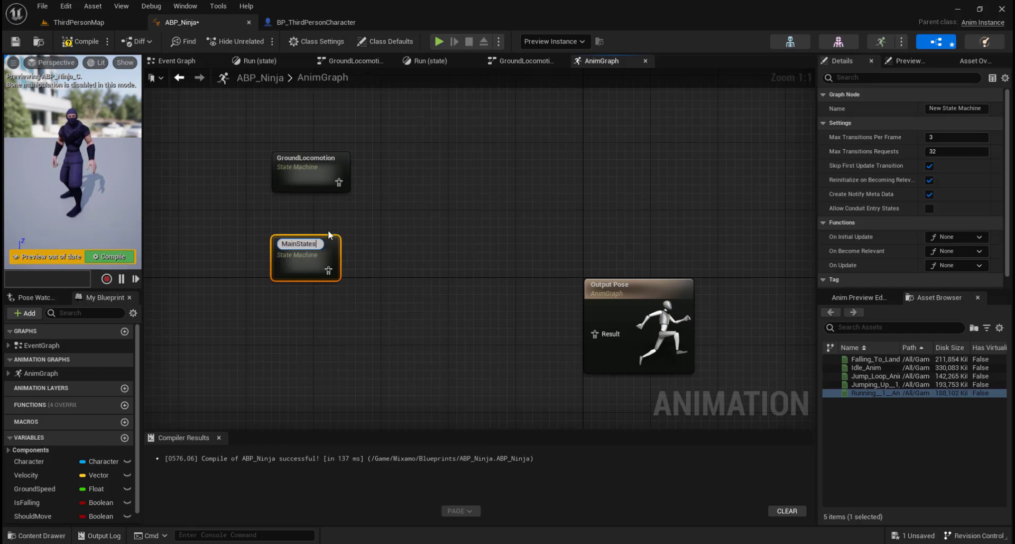
pyautogui.press('Return')
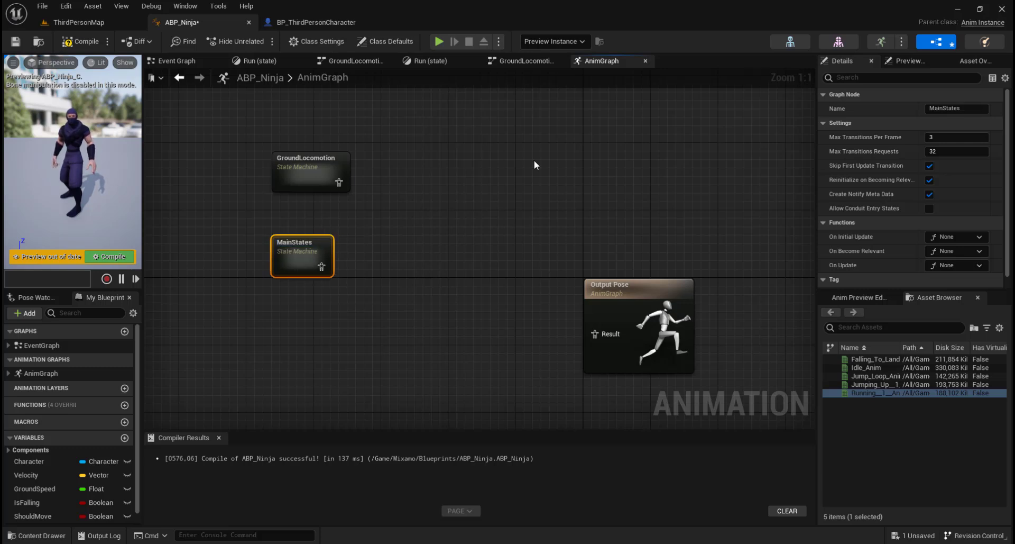
# Save the GroundLocomotion state machine's output pose to a new cached pose named GroundLocomotion
pyautogui.moveTo(380, 219); pyautogui.dragTo(290, 214, button='right')
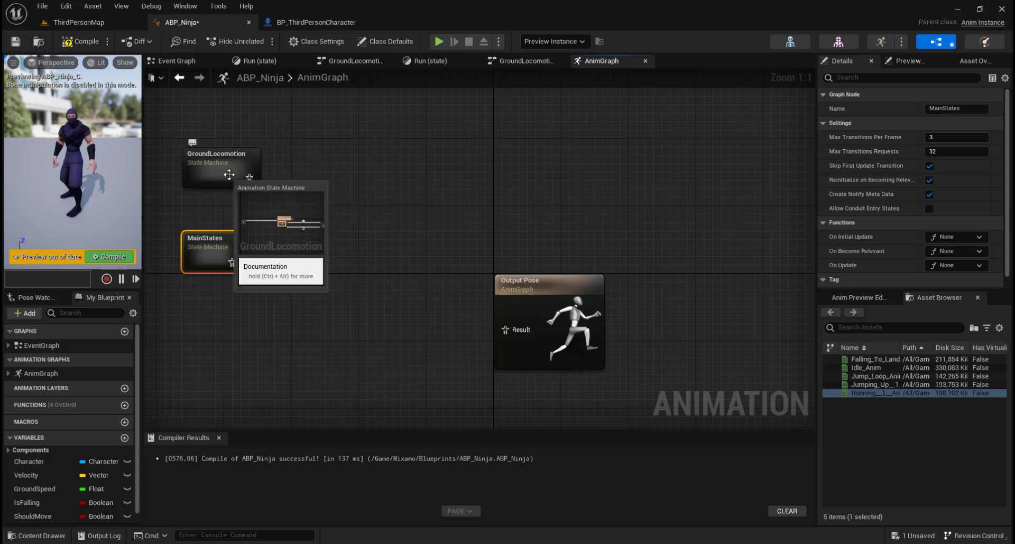
pyautogui.moveTo(247, 178); pyautogui.dragTo(377, 178)
pyautogui.write('cached')
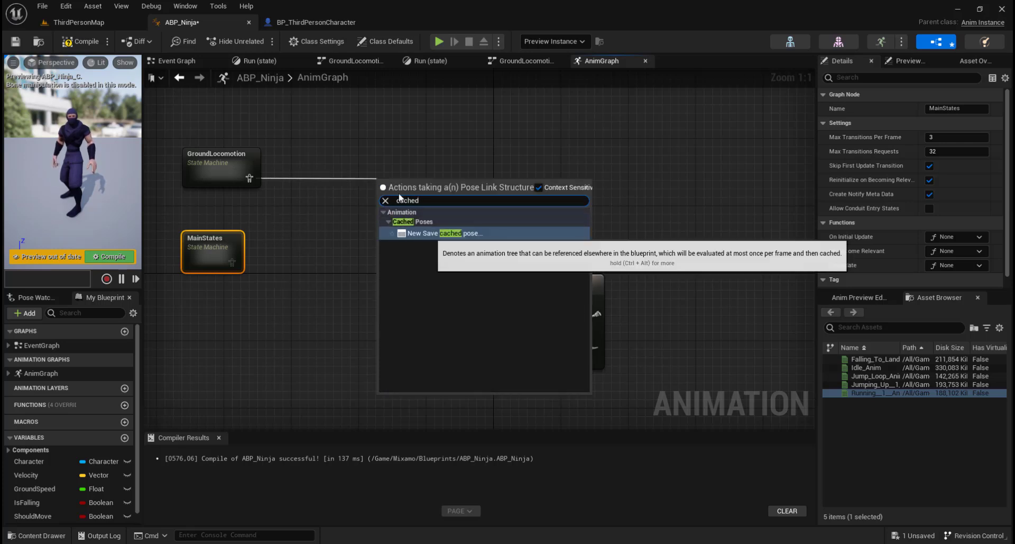
pyautogui.click(458, 233)
pyautogui.moveTo(426, 191); pyautogui.dragTo(395, 164)
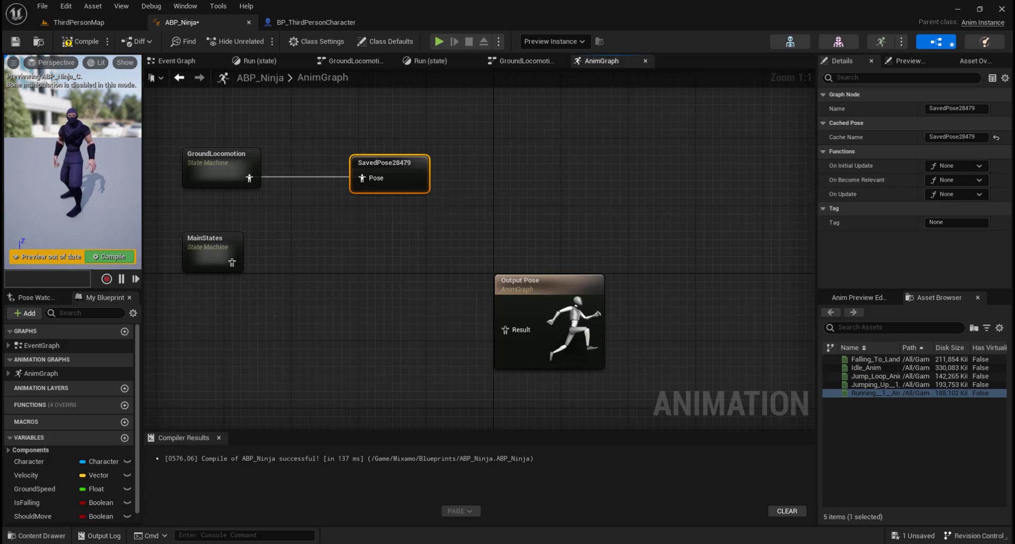
pyautogui.click(973, 109)
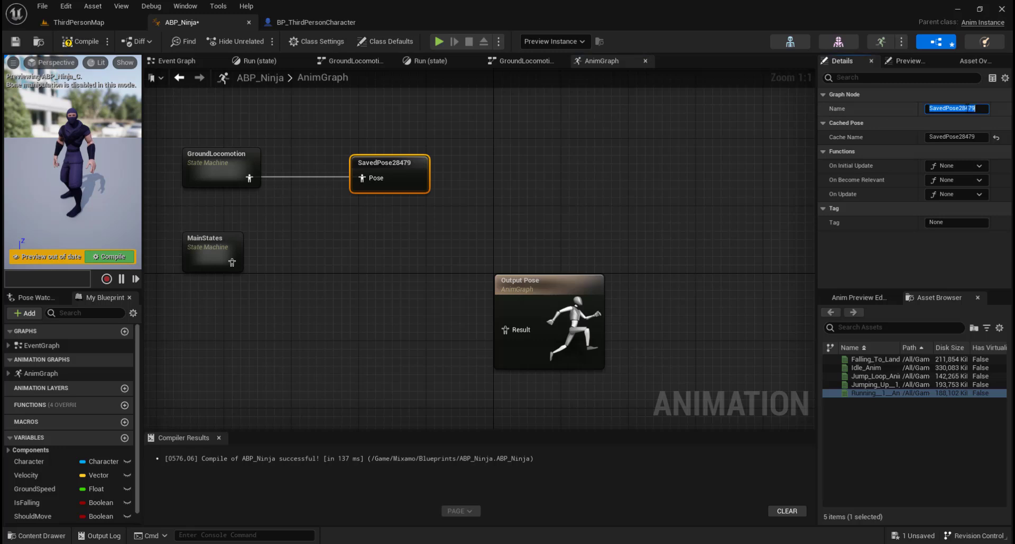
pyautogui.write('GroundLocomotion')
pyautogui.press('Return')
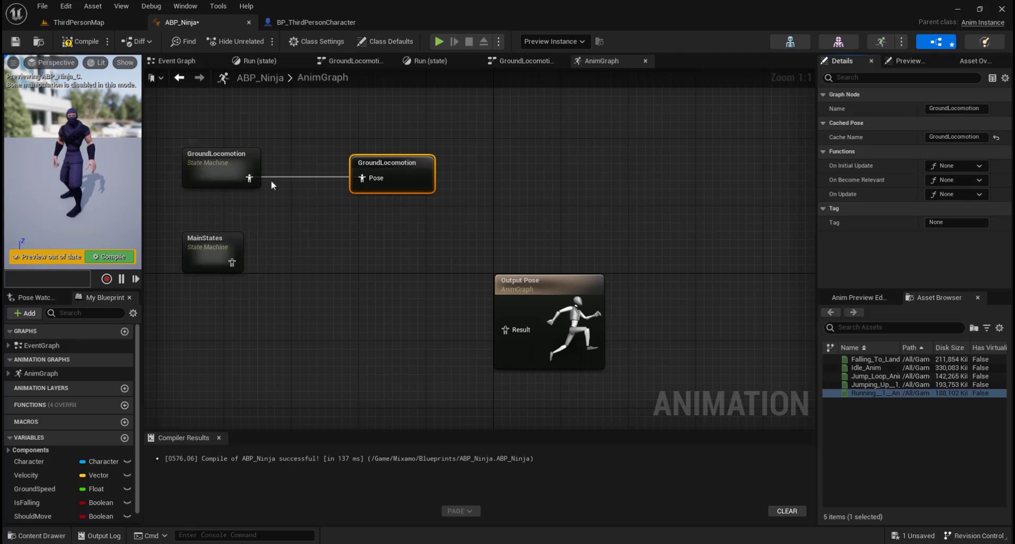
# Open the MainStates state machine and add a state named OnGround connected from Entry
pyautogui.moveTo(415, 198); pyautogui.dragTo(602, 202, button='right')
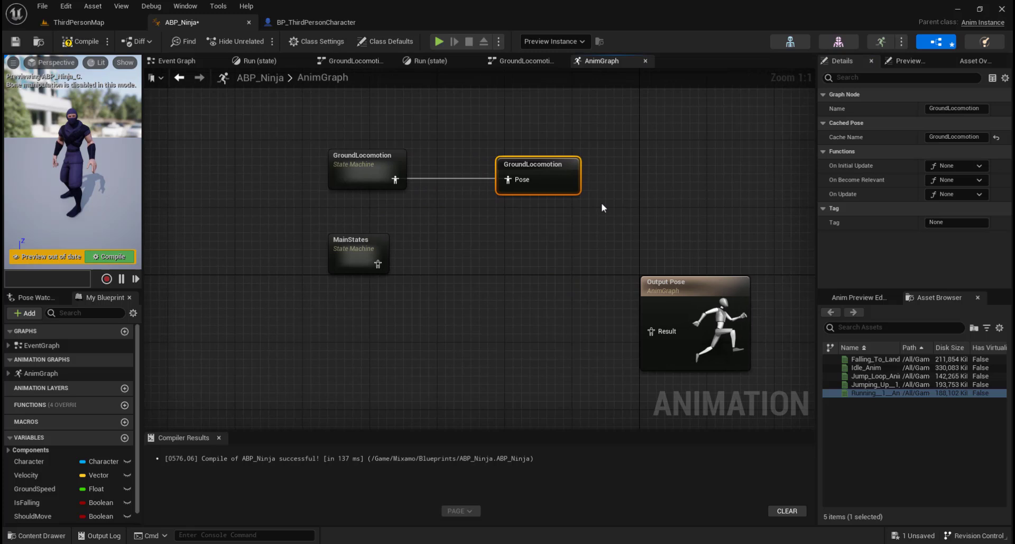
pyautogui.doubleClick(358, 246)
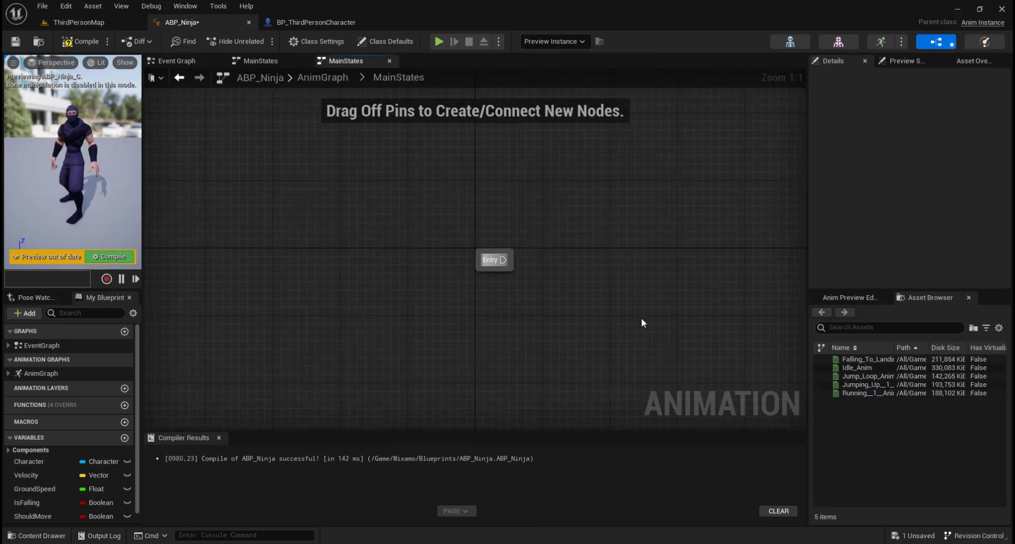
pyautogui.moveTo(621, 328); pyautogui.dragTo(425, 325, button='right')
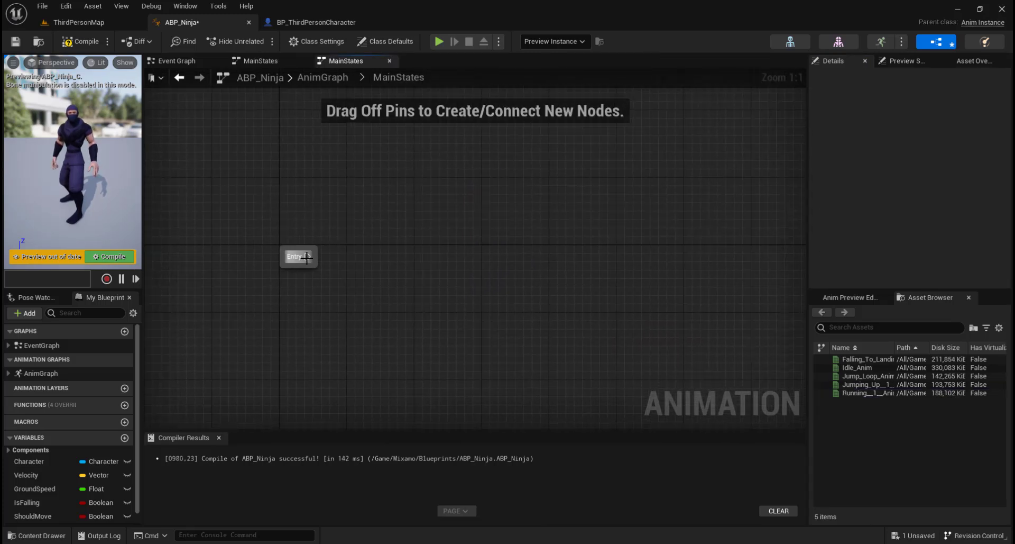
pyautogui.moveTo(310, 258); pyautogui.dragTo(424, 255)
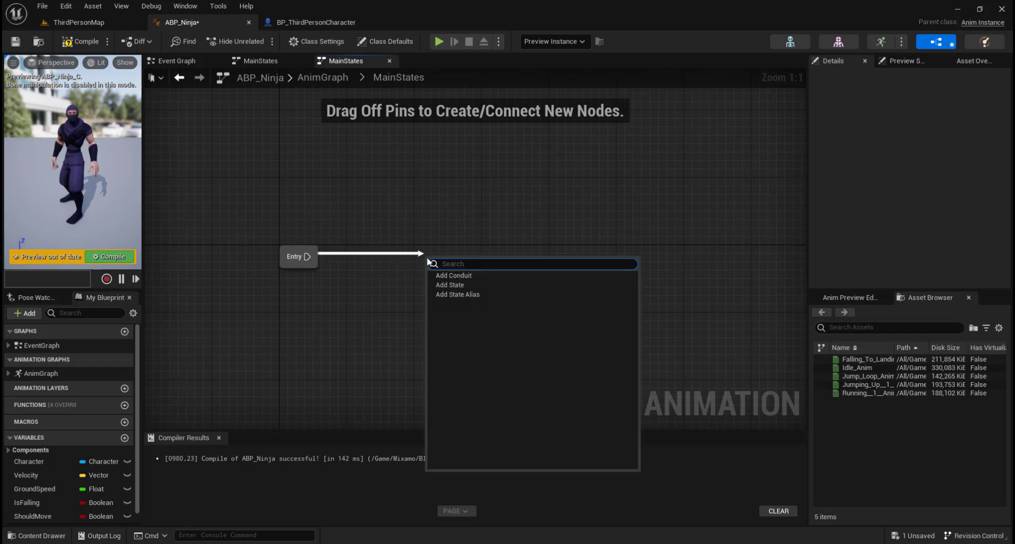
pyautogui.click(454, 285)
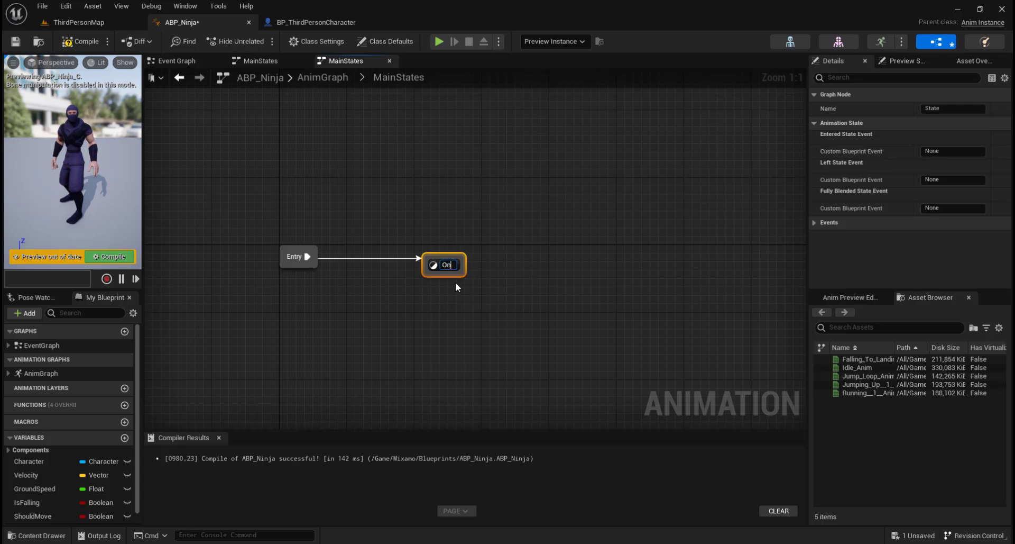
pyautogui.write('OnGroun')
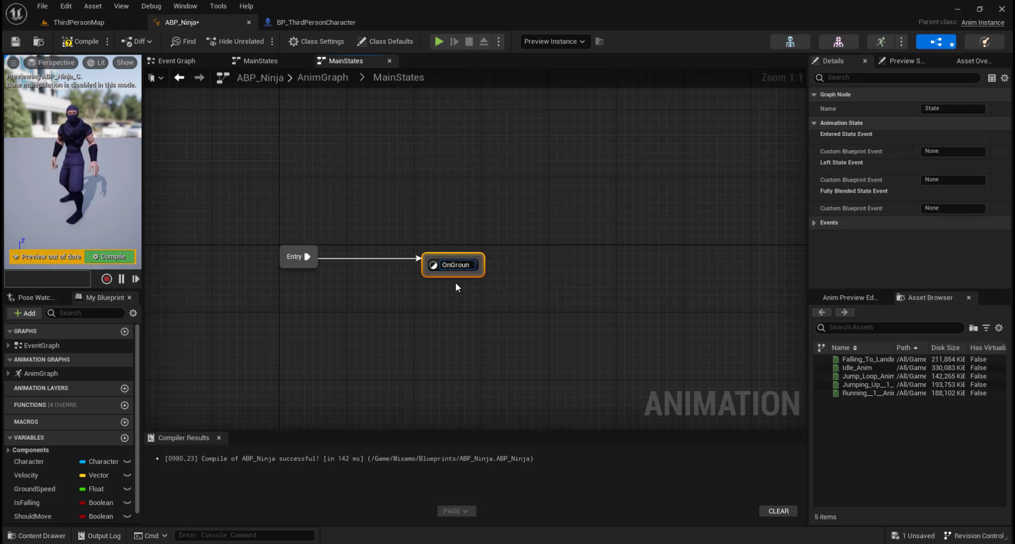
pyautogui.write('d')
pyautogui.press('Return')
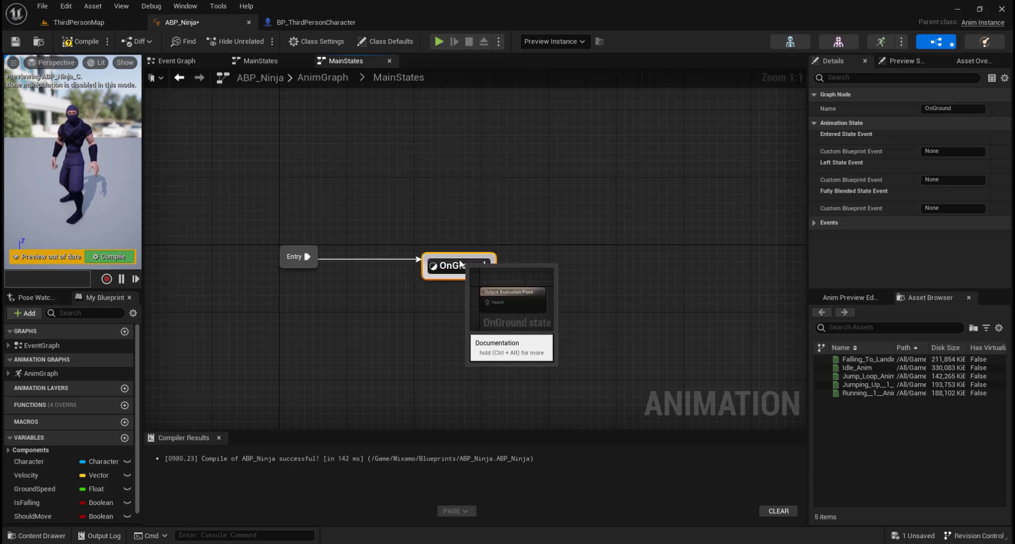
# Open the OnGround state and start adding a node beside its Output Animation Pose
pyautogui.doubleClick(459, 264)
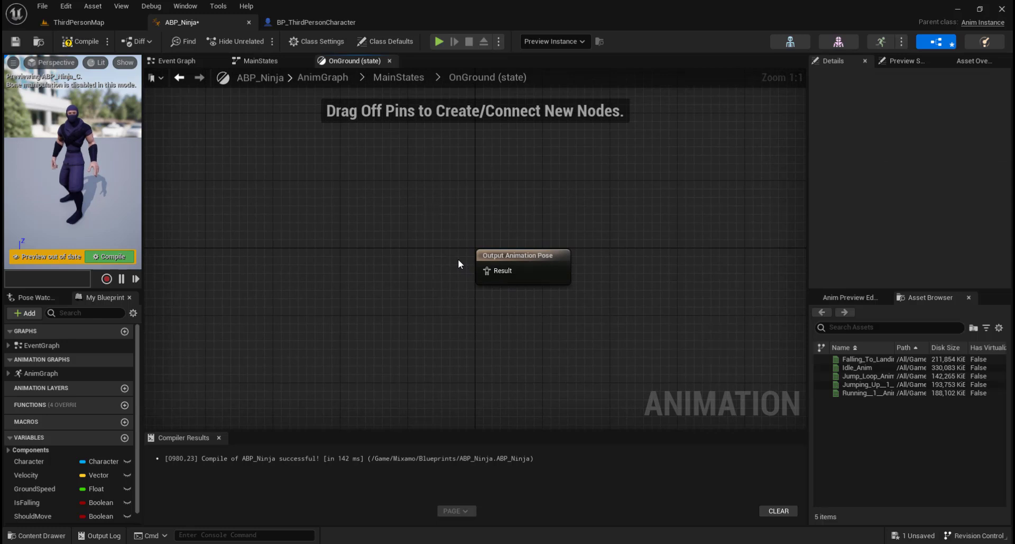
pyautogui.rightClick(301, 260)
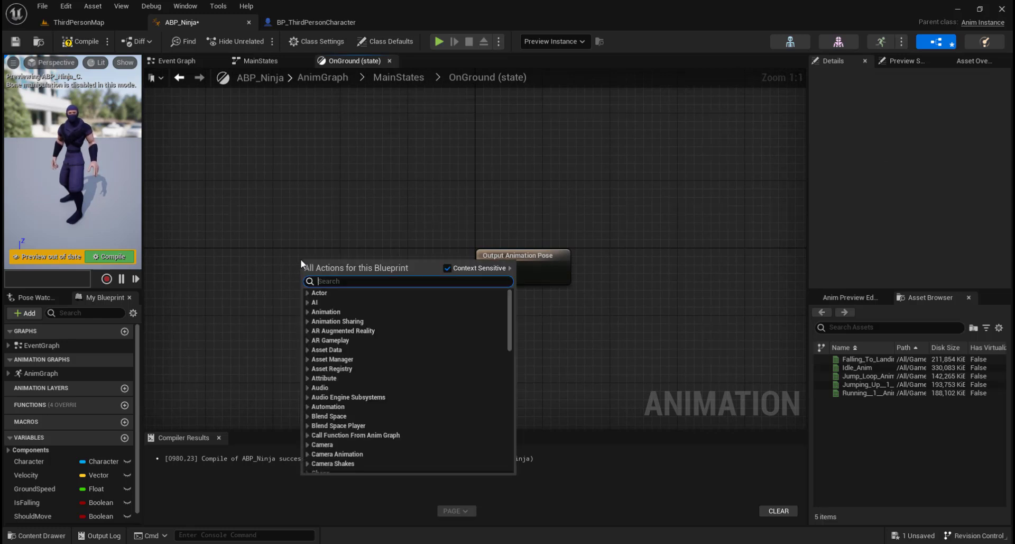
# Feed the cached pose 'GroundLocomotion' into the OnGround state's output animation pose, return to MainStates and compile
pyautogui.write('use c')
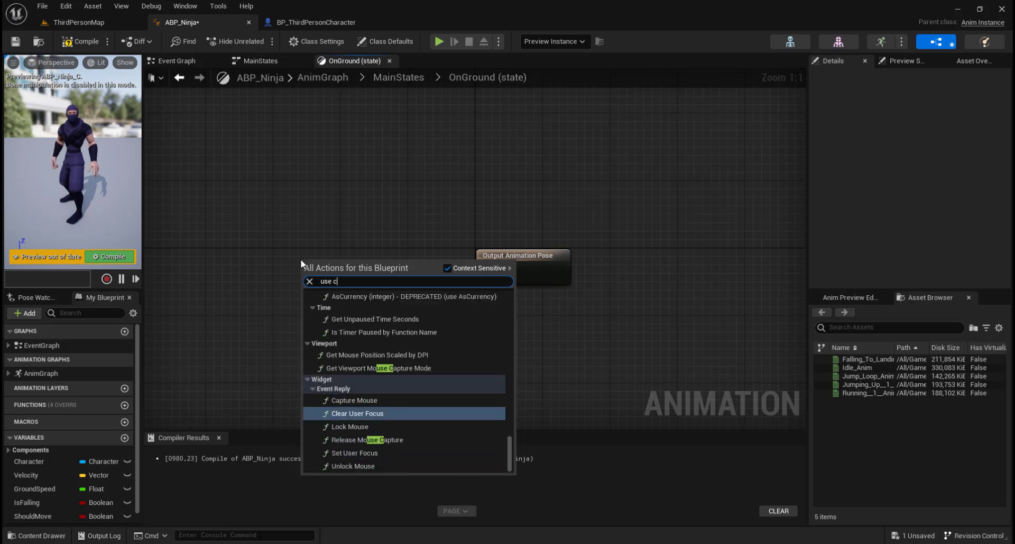
pyautogui.write('ached')
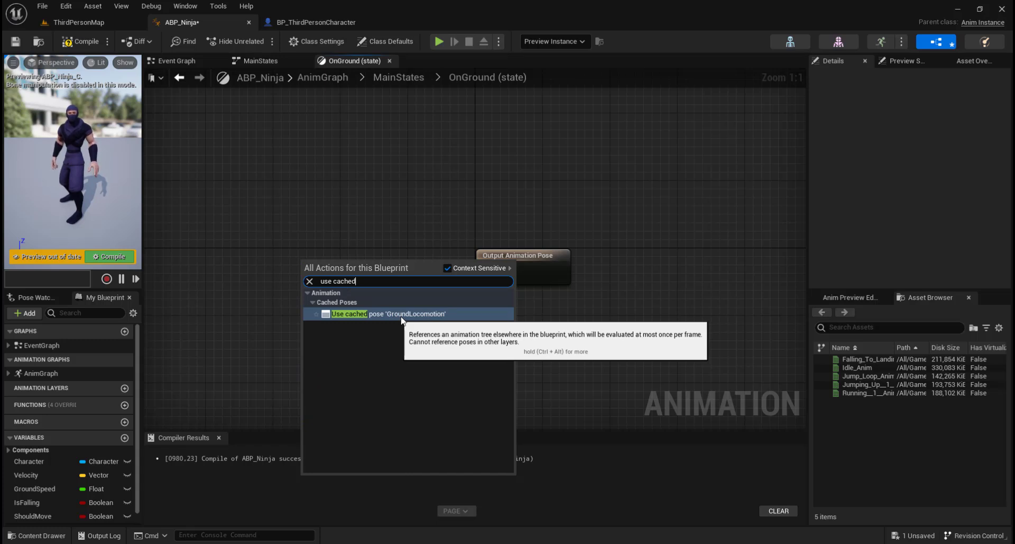
pyautogui.click(401, 316)
pyautogui.moveTo(395, 262); pyautogui.dragTo(558, 249)
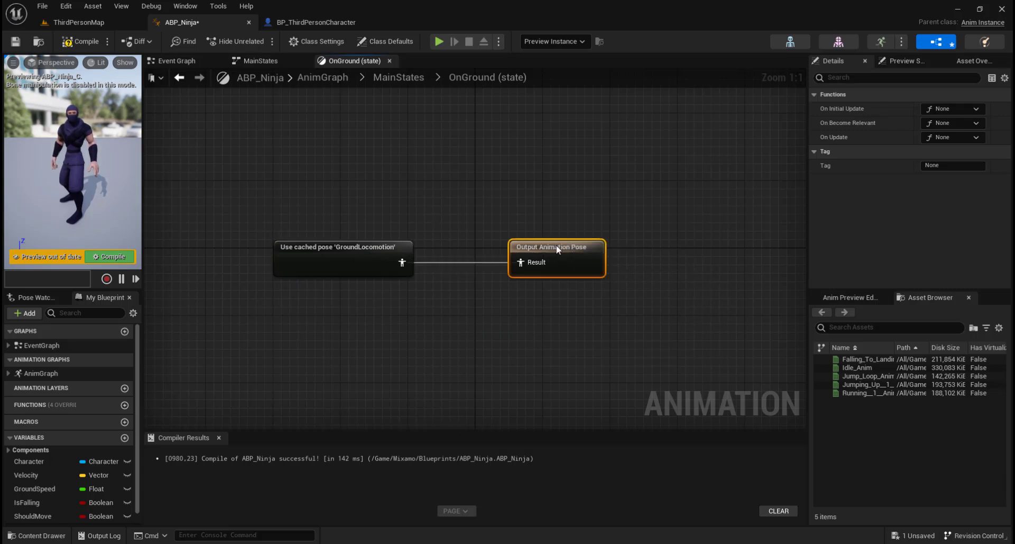
pyautogui.click(180, 77)
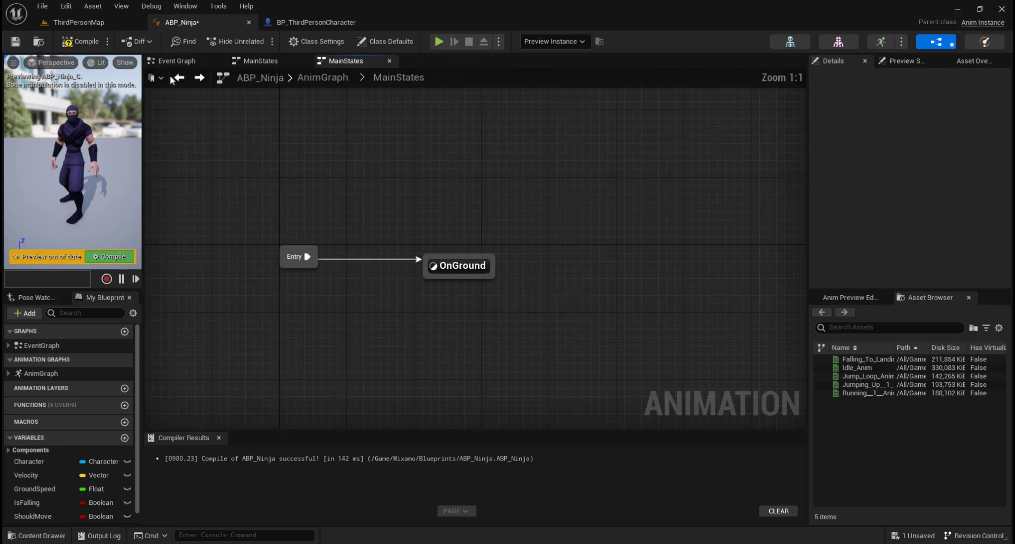
pyautogui.click(88, 42)
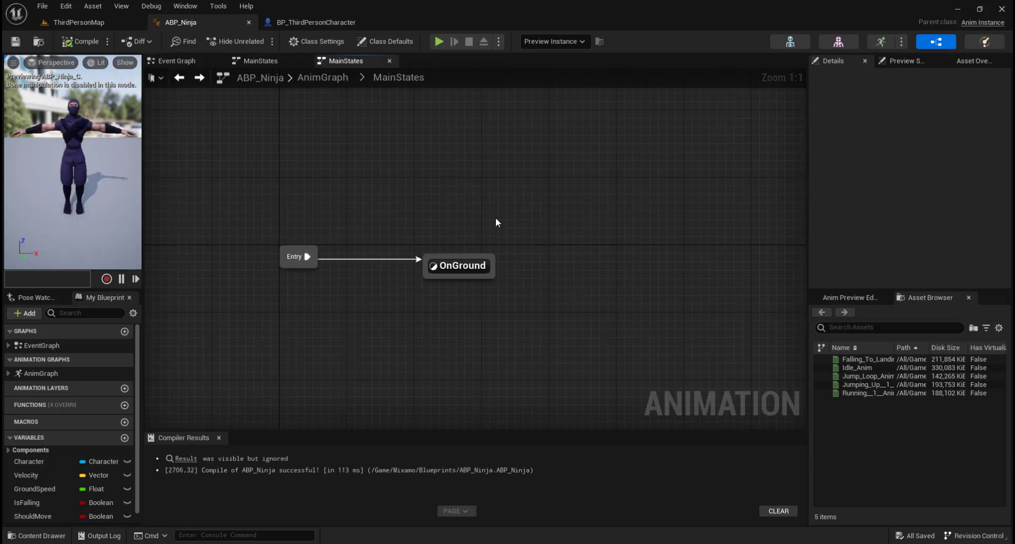
# Add a state named InAir to MainStates with a transition leading to it from OnGround
pyautogui.moveTo(496, 218); pyautogui.dragTo(447, 200, button='right')
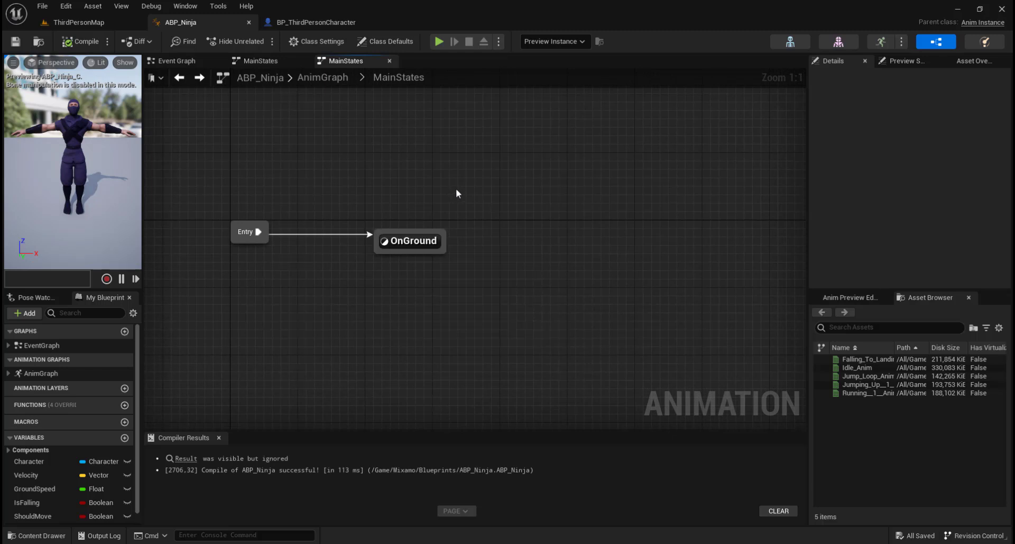
pyautogui.moveTo(445, 244); pyautogui.dragTo(608, 242)
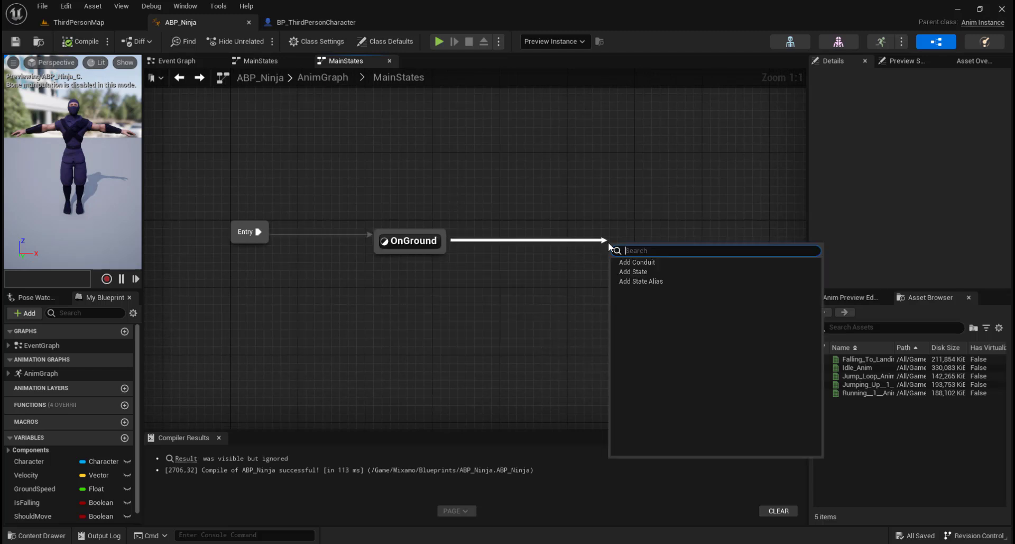
pyautogui.click(674, 273)
pyautogui.write('I')
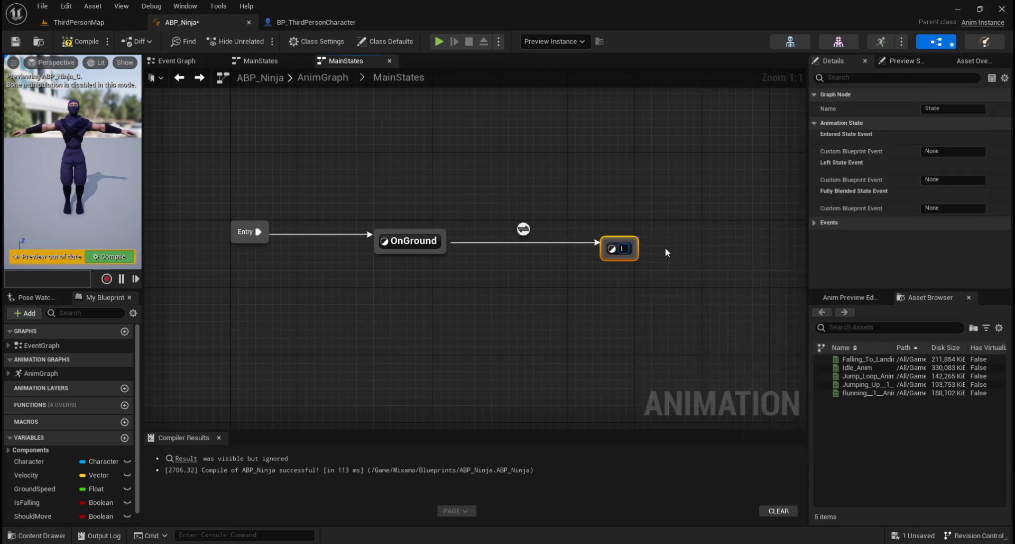
pyautogui.write('nAir')
pyautogui.press('Return')
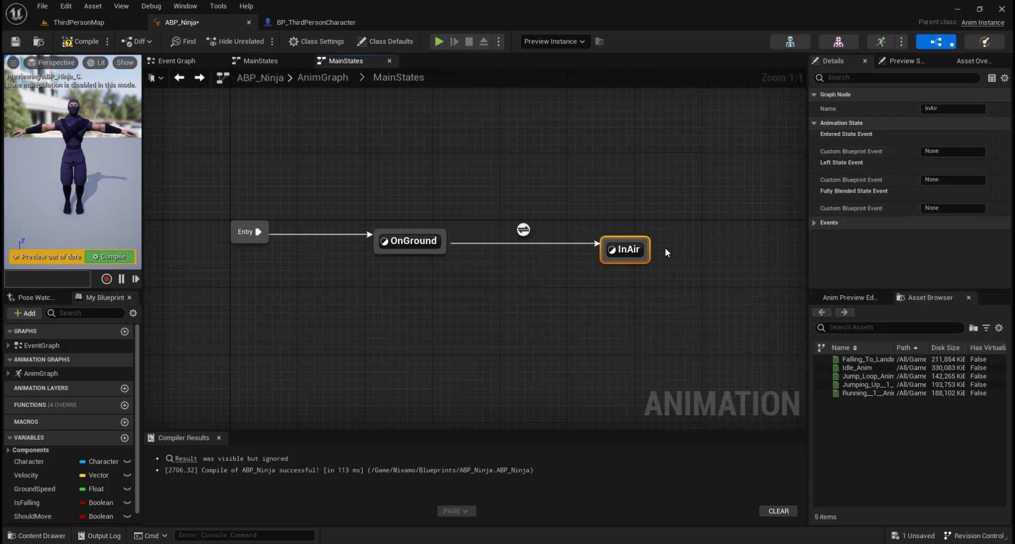
# Make the InAir state output Jumping_Up__1__Anim without looping, compile, and return to MainStates
pyautogui.doubleClick(627, 250)
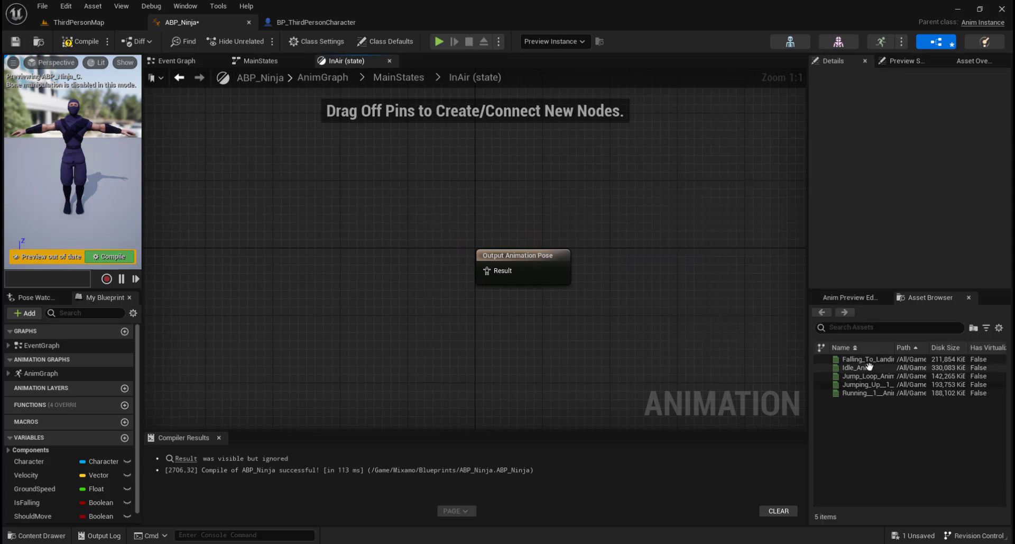
pyautogui.moveTo(872, 383)
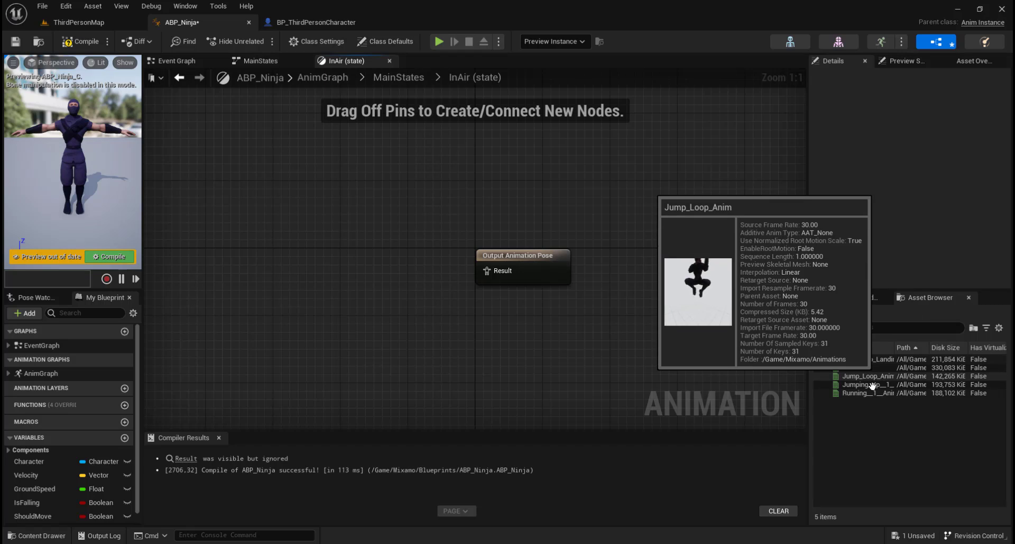
pyautogui.moveTo(872, 385); pyautogui.dragTo(397, 262)
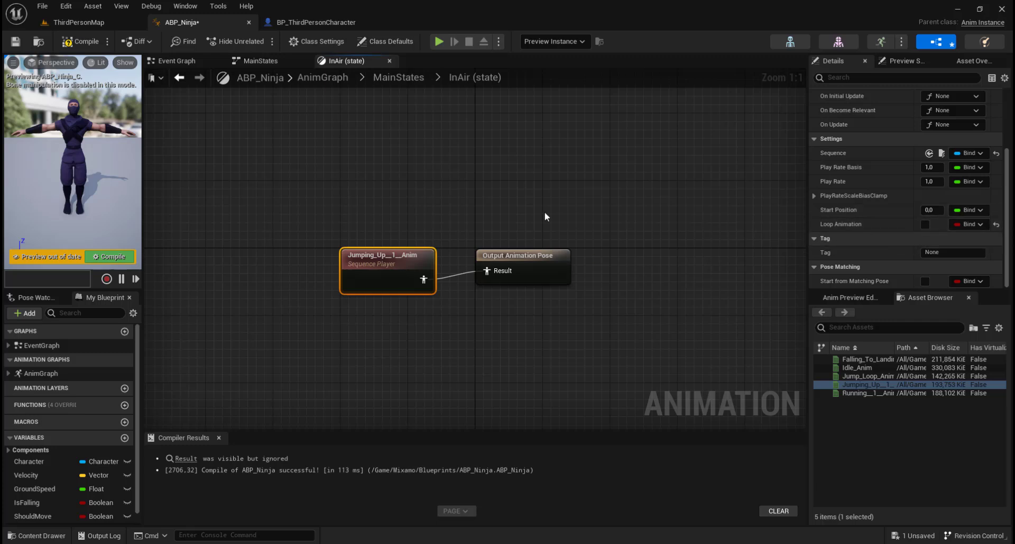
pyautogui.moveTo(364, 259); pyautogui.dragTo(364, 250)
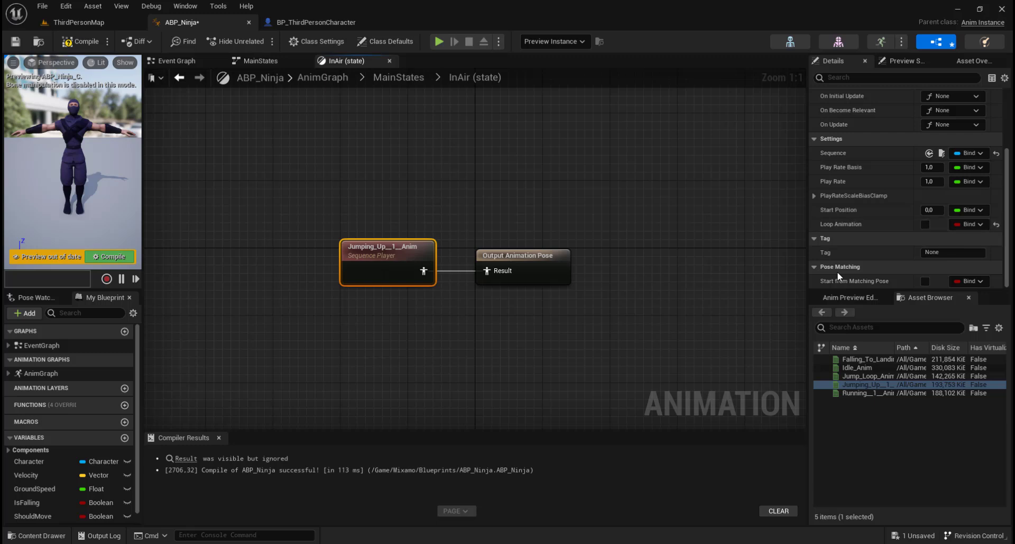
pyautogui.click(79, 41)
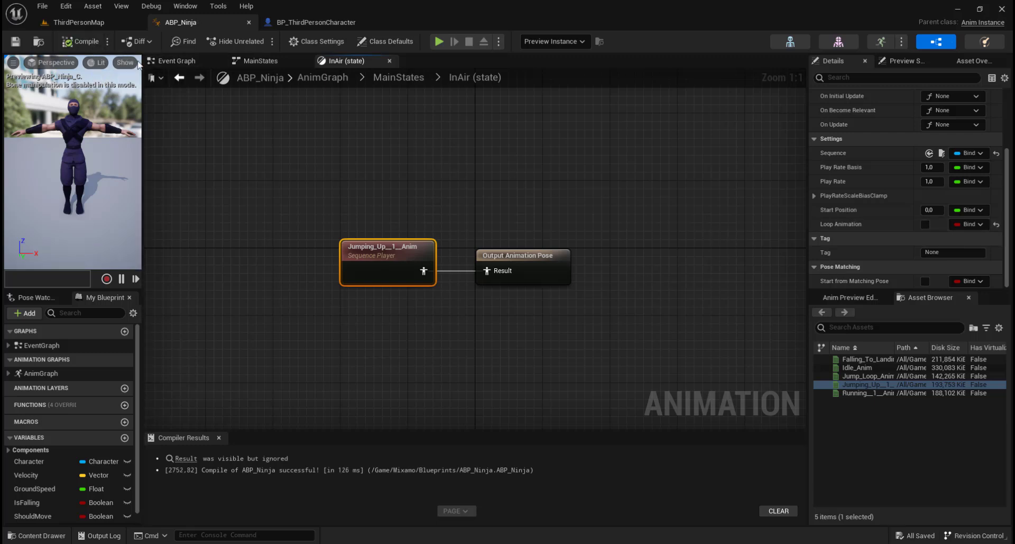
pyautogui.click(179, 78)
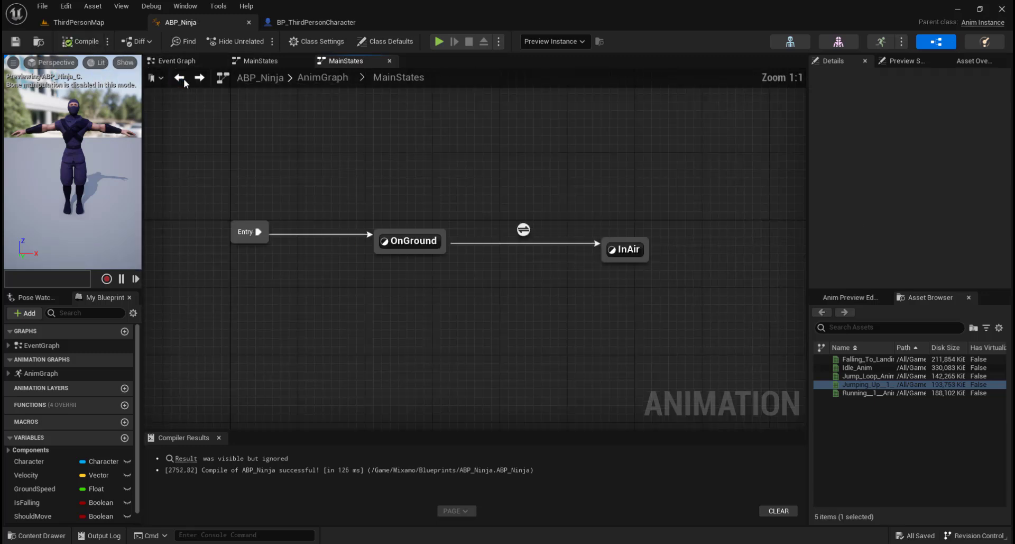
# Set the OnGround to InAir rule by connecting the IsFalling variable to Can Enter Transition, compile, and return to MainStates
pyautogui.doubleClick(523, 230)
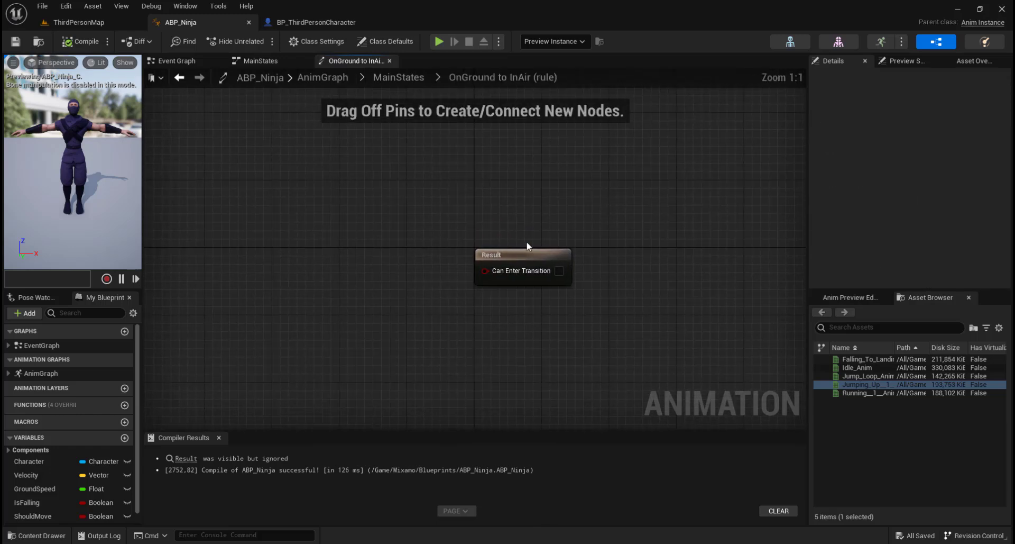
pyautogui.moveTo(529, 259); pyautogui.dragTo(333, 242)
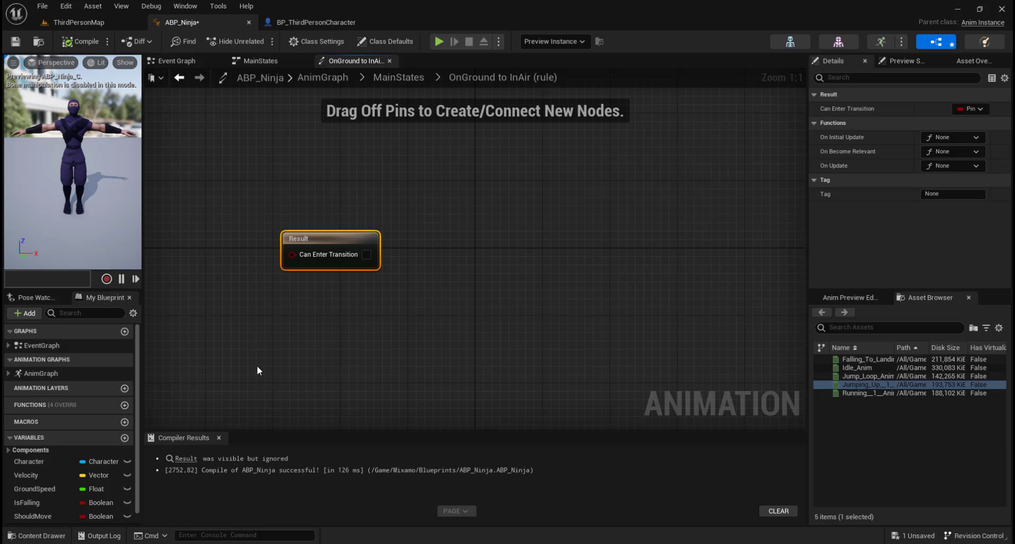
pyautogui.moveTo(329, 234); pyautogui.dragTo(589, 234)
pyautogui.click(37, 502)
pyautogui.moveTo(38, 505); pyautogui.dragTo(554, 255)
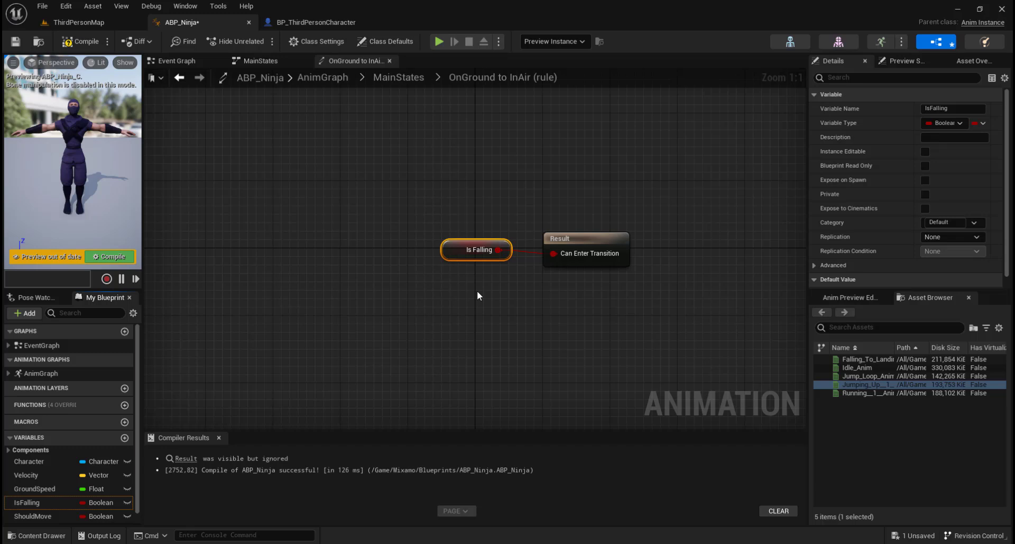
pyautogui.click(81, 42)
pyautogui.click(180, 79)
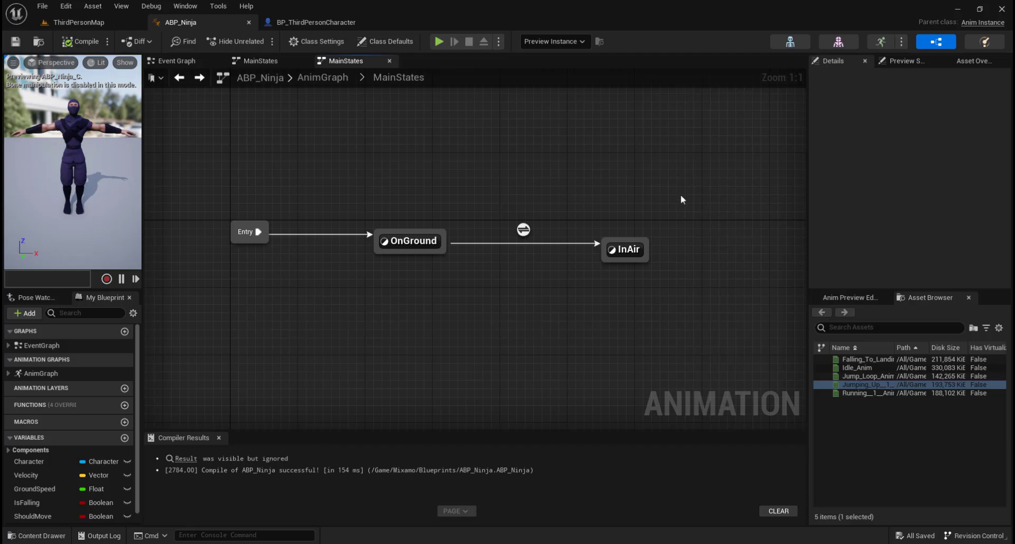
# Add a state named Land with a transition from InAir, placing it below and between OnGround and InAir
pyautogui.moveTo(722, 248); pyautogui.dragTo(758, 219, button='right')
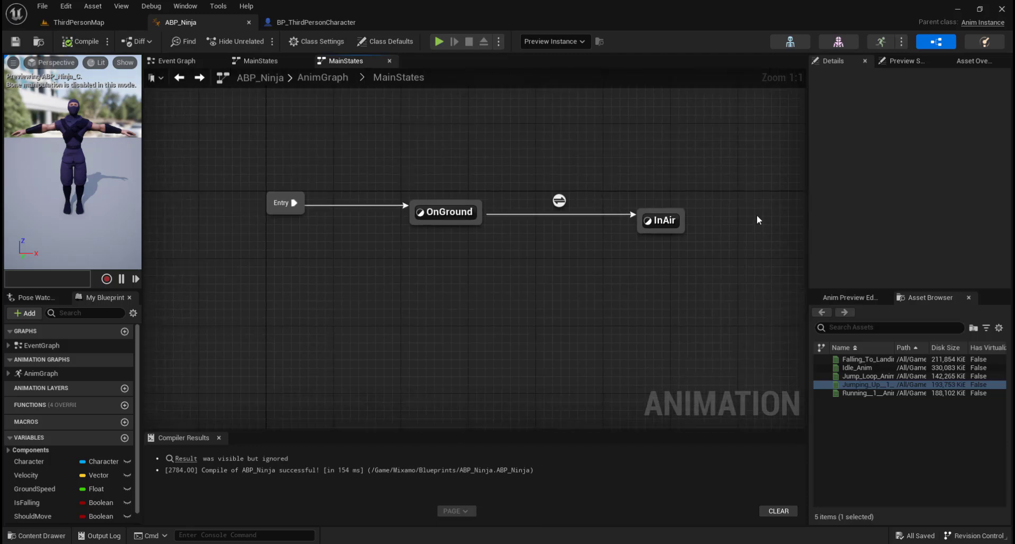
pyautogui.moveTo(648, 232); pyautogui.dragTo(571, 274)
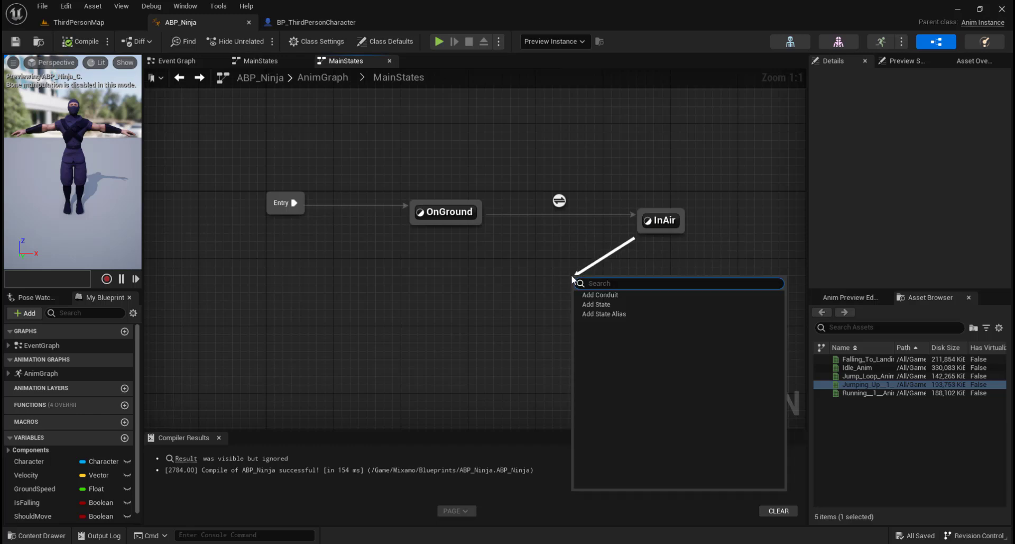
pyautogui.click(608, 304)
pyautogui.write('Land')
pyautogui.press('Return')
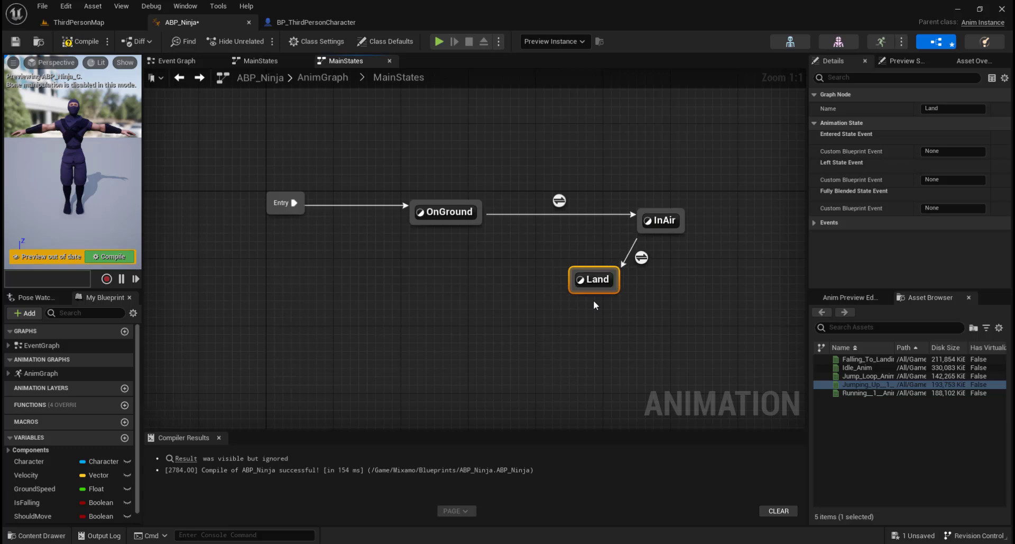
pyautogui.moveTo(596, 290); pyautogui.dragTo(558, 292)
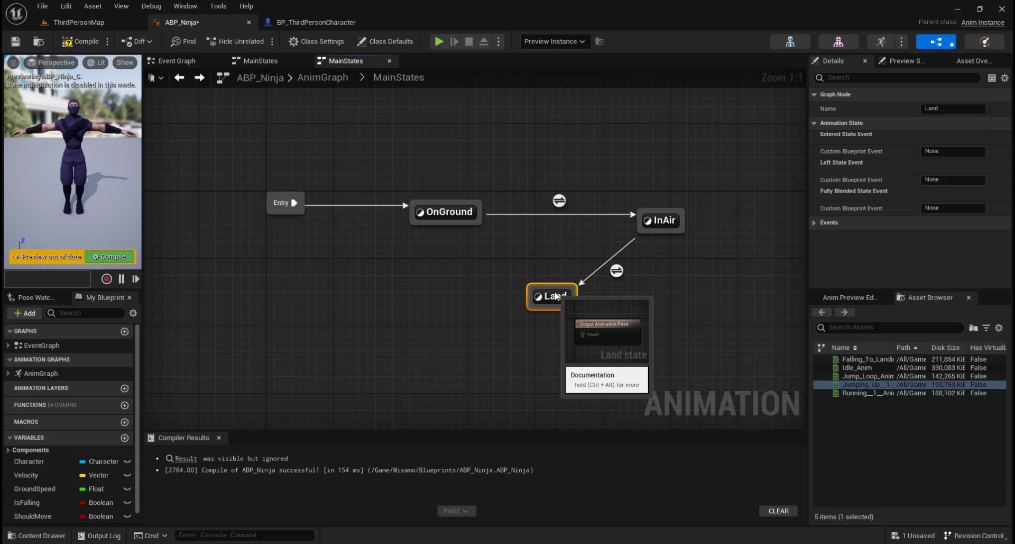
# Add the Falling_To_Landing_Anim sequence to the Land state's graph, compile, and return to MainStates
pyautogui.doubleClick(557, 292)
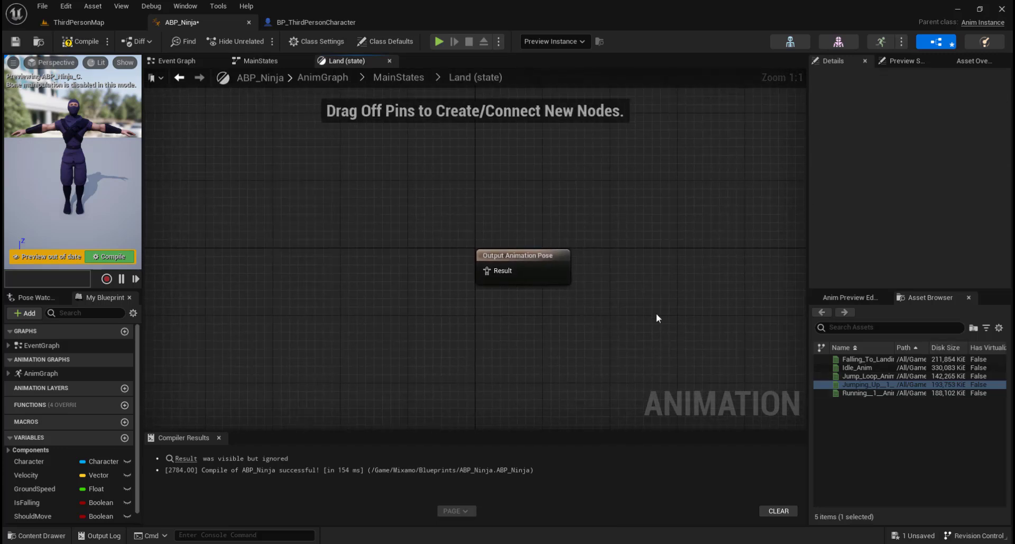
pyautogui.moveTo(872, 359)
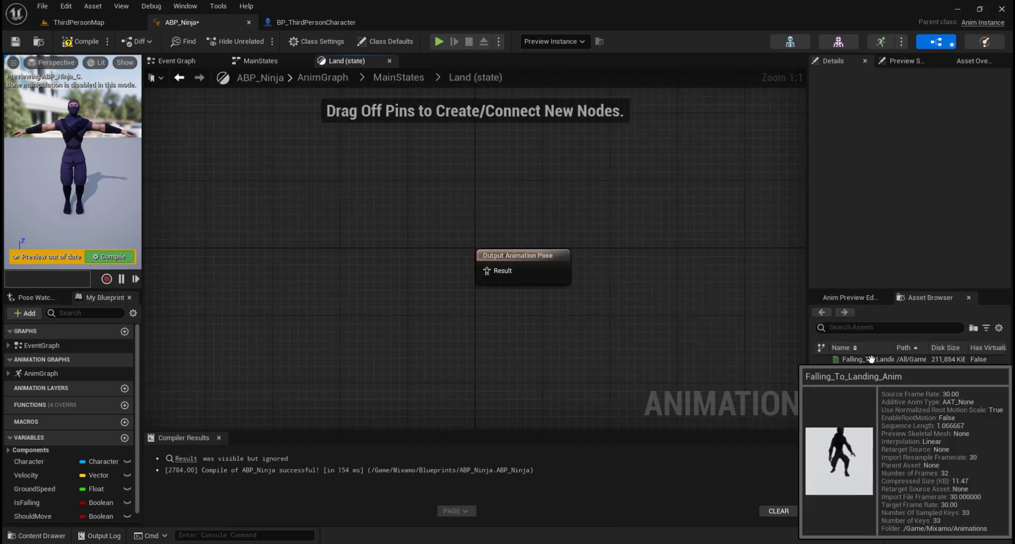
pyautogui.moveTo(872, 359); pyautogui.dragTo(342, 258)
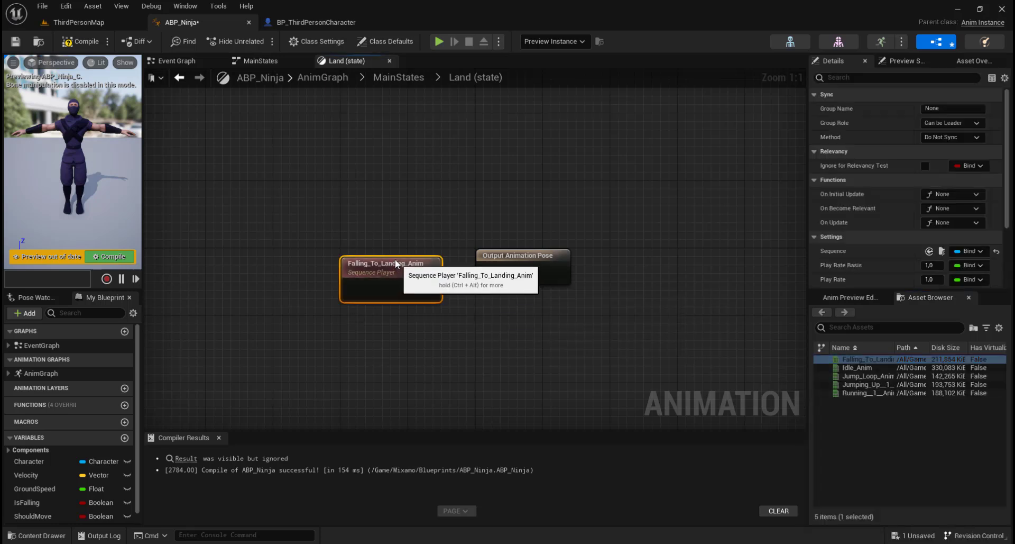
pyautogui.click(72, 42)
pyautogui.click(179, 77)
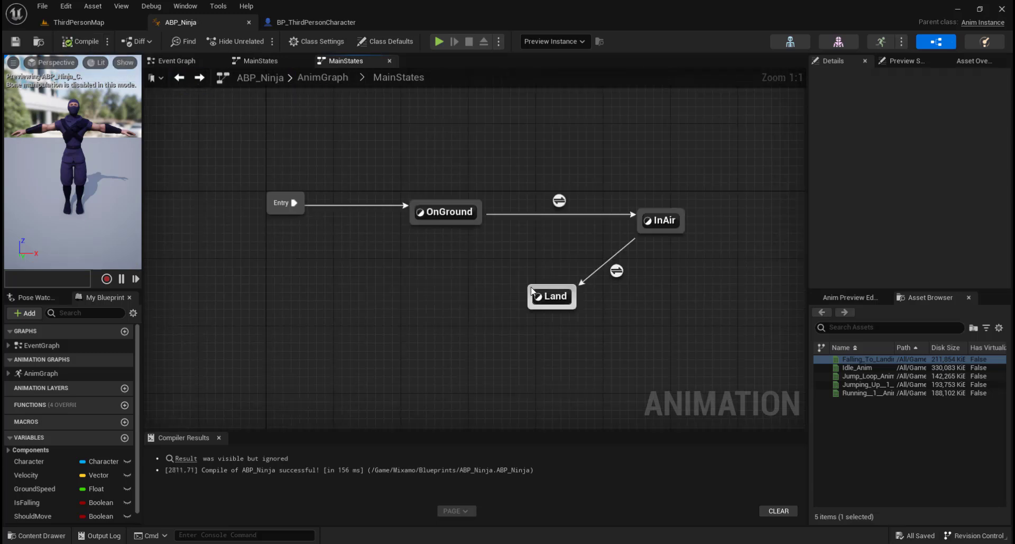
# Create a transition from Land back to OnGround and review the OnGround to InAir rule
pyautogui.moveTo(531, 291); pyautogui.dragTo(454, 226)
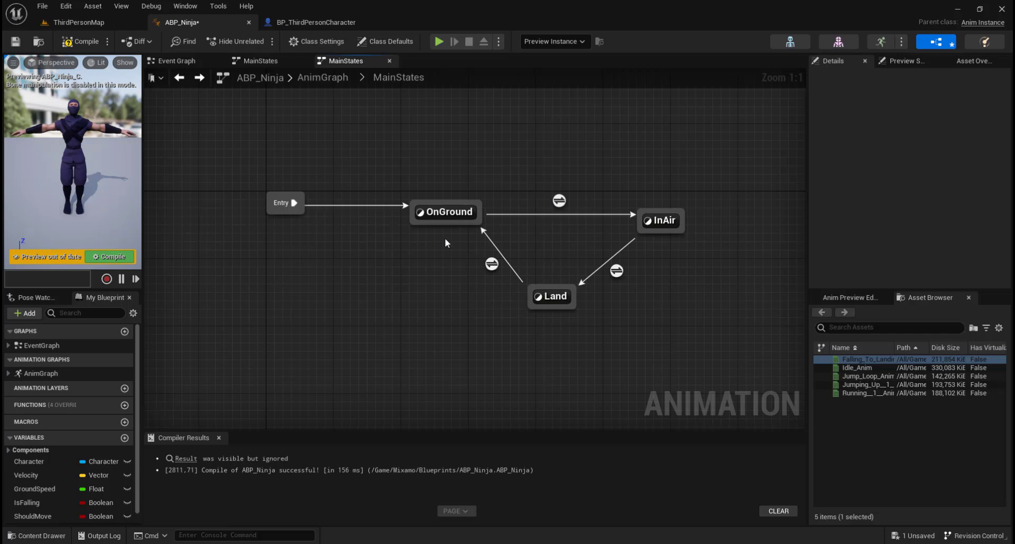
pyautogui.click(560, 202)
pyautogui.doubleClick(560, 201)
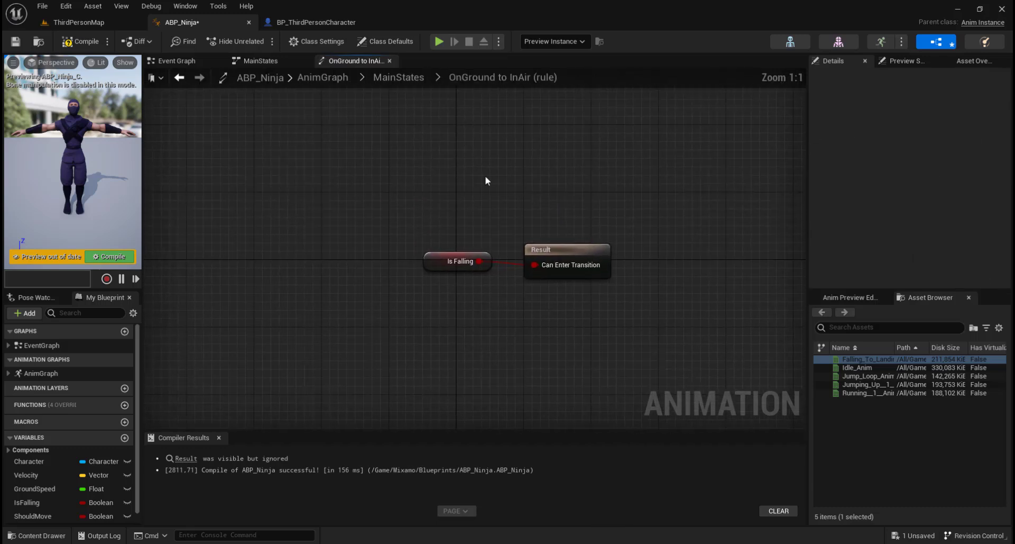
pyautogui.click(180, 78)
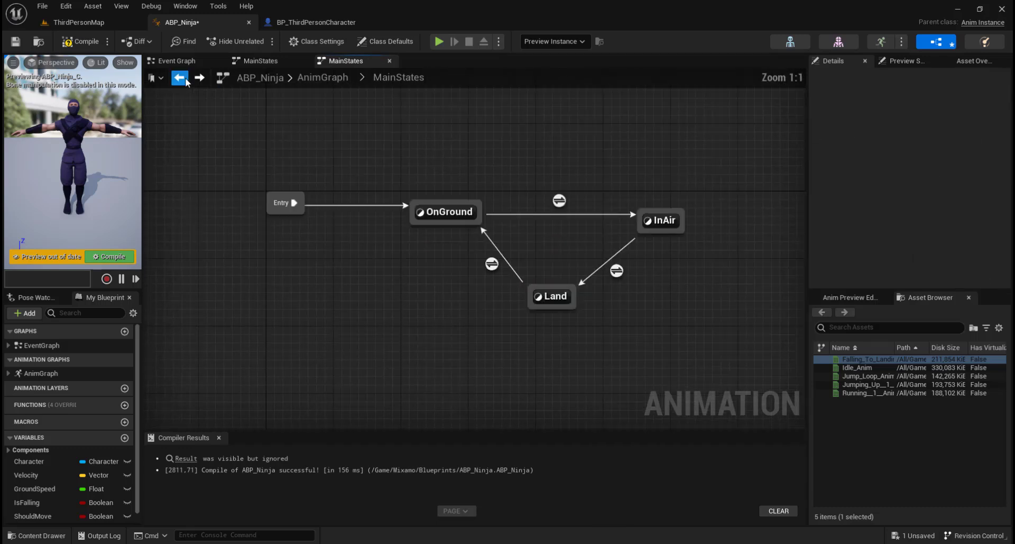
# Set the InAir to Land rule by feeding IsFalling through a NOT Boolean node into Can Enter Transition, compile, and return to MainStates
pyautogui.doubleClick(617, 270)
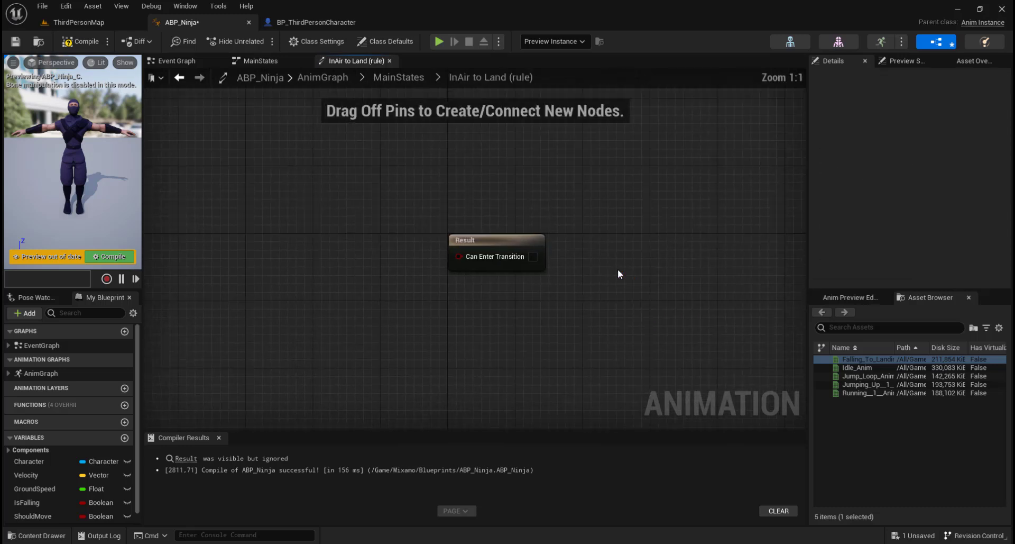
pyautogui.click(581, 249)
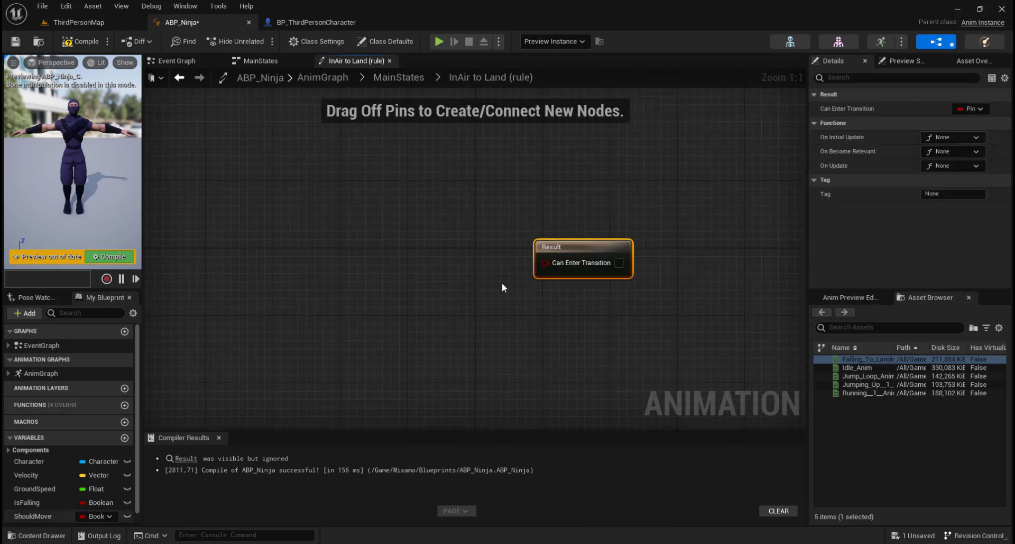
pyautogui.keyDown('ctrl'); pyautogui.moveTo(32, 502); pyautogui.dragTo(433, 246); pyautogui.keyUp('ctrl')
pyautogui.click(383, 240)
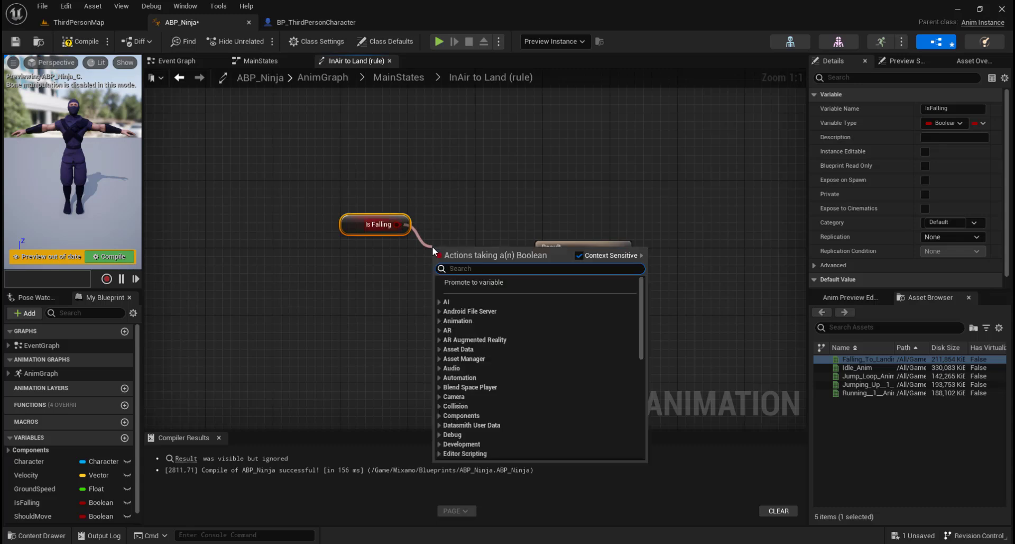
pyautogui.write('not')
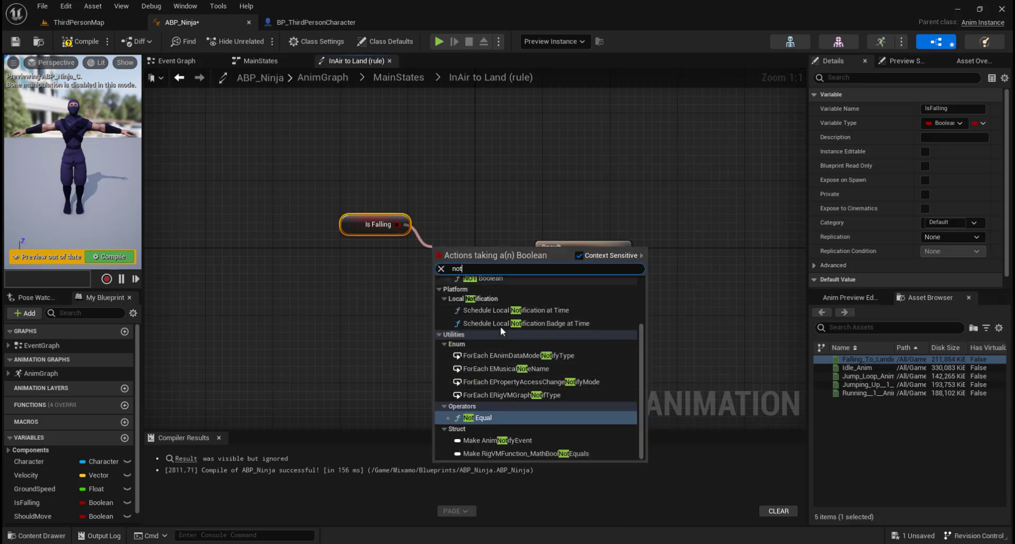
pyautogui.scroll(1, 500, 334)
pyautogui.click(502, 311)
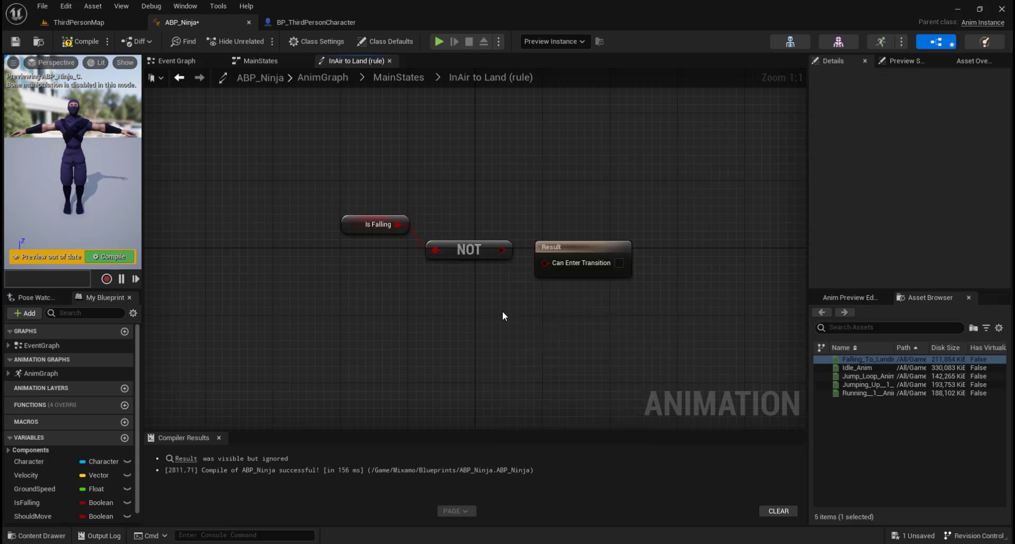
pyautogui.moveTo(506, 253); pyautogui.dragTo(544, 262)
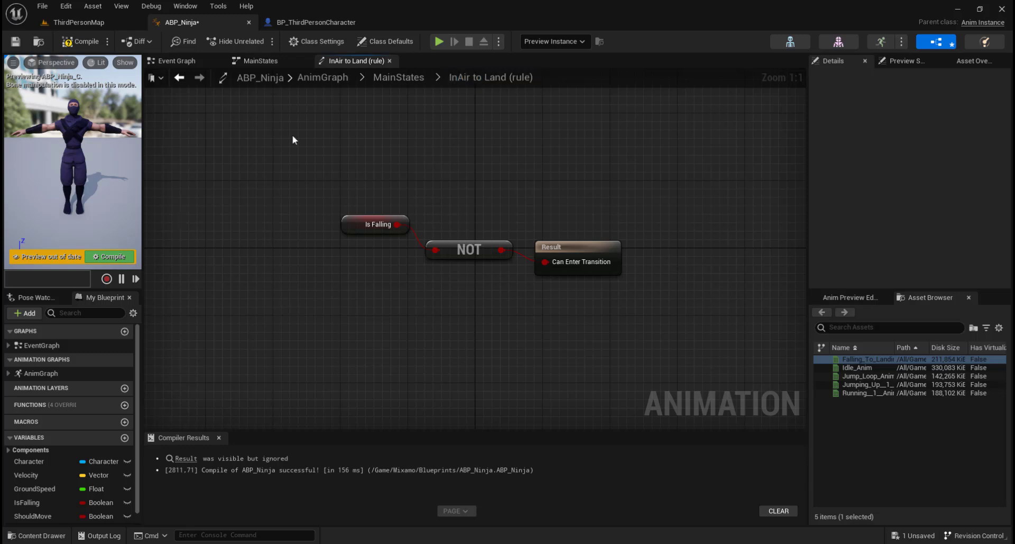
pyautogui.click(79, 41)
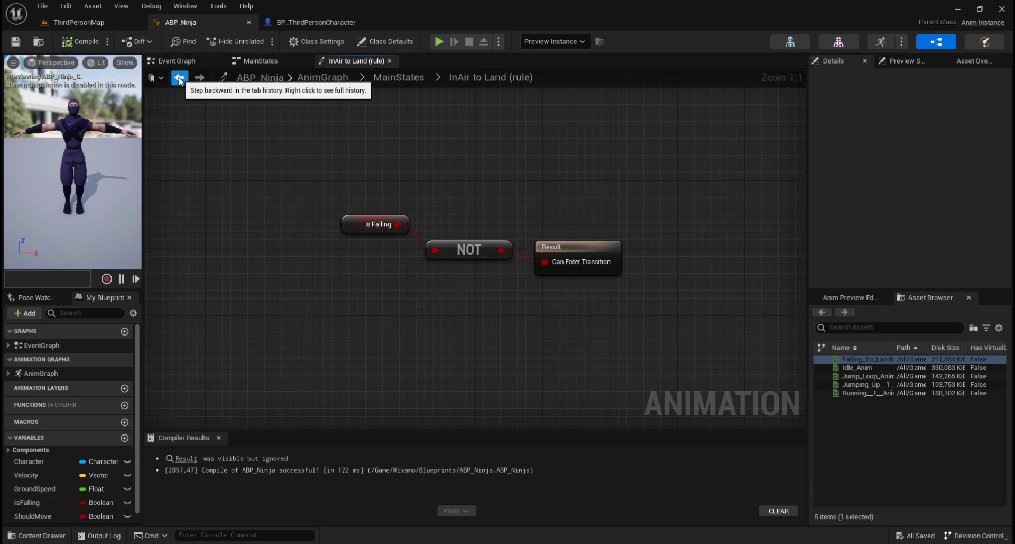
pyautogui.click(179, 78)
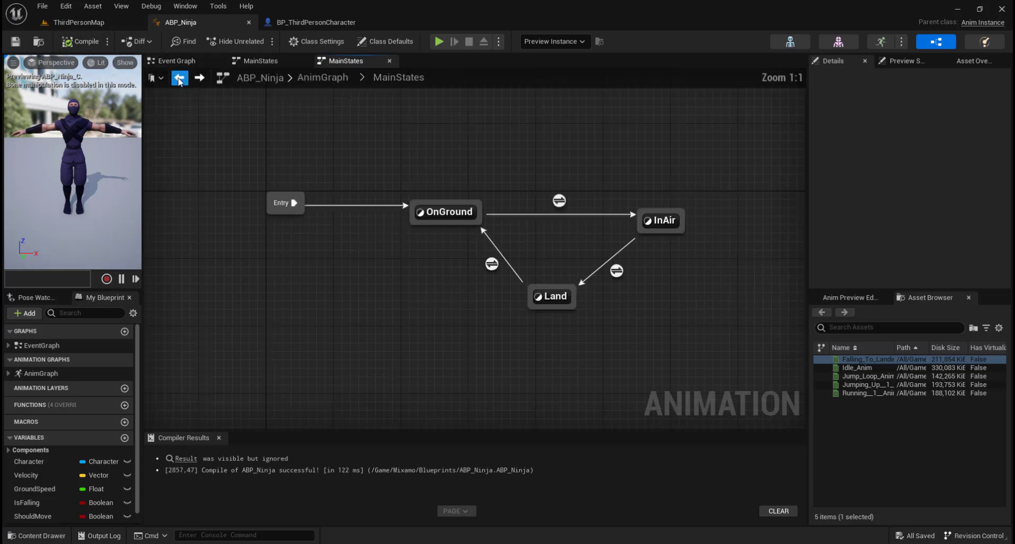
# Enable Automatic Rule Based on Sequence Player in State for the Land to OnGround transition, then compile and save
pyautogui.click(491, 264)
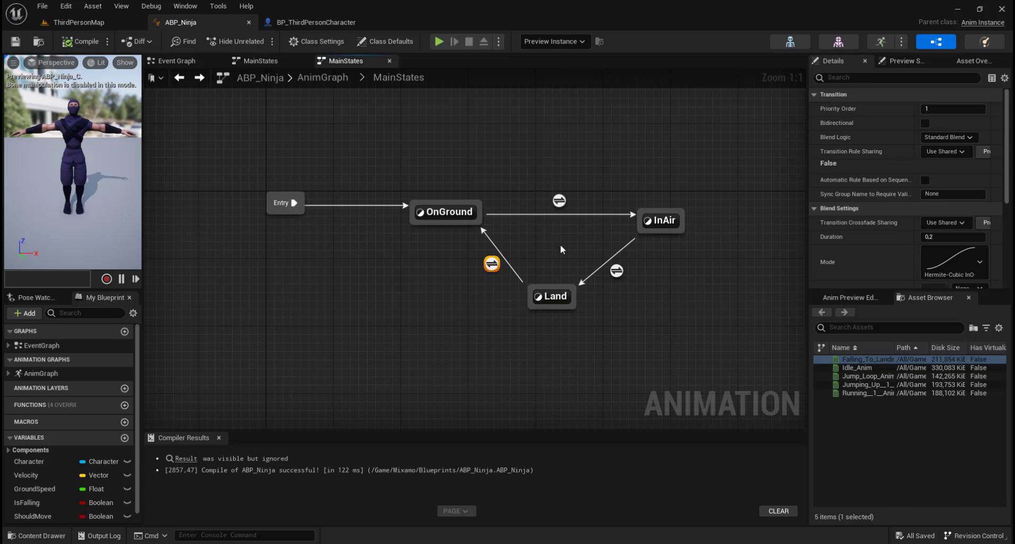
pyautogui.moveTo(808, 182); pyautogui.dragTo(709, 211)
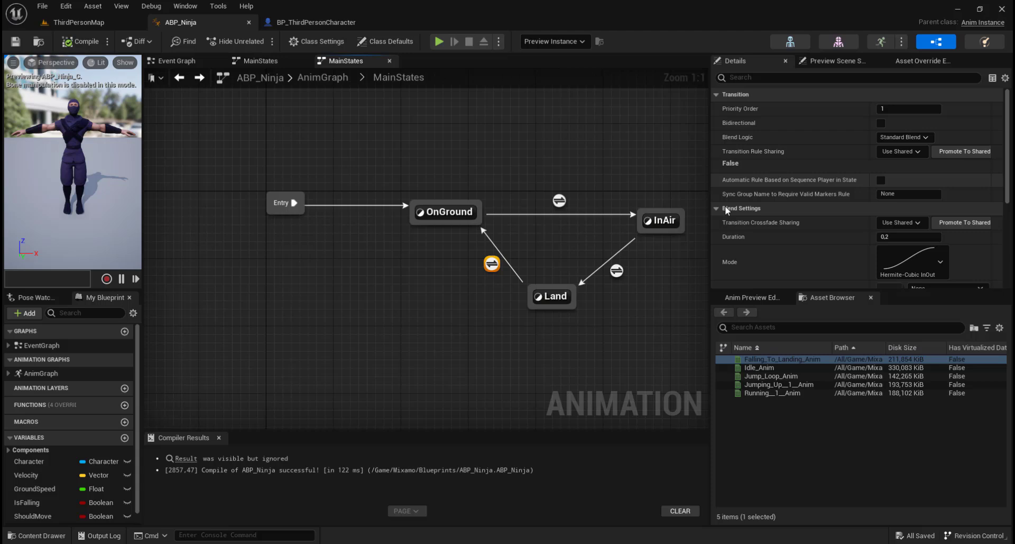
pyautogui.click(881, 180)
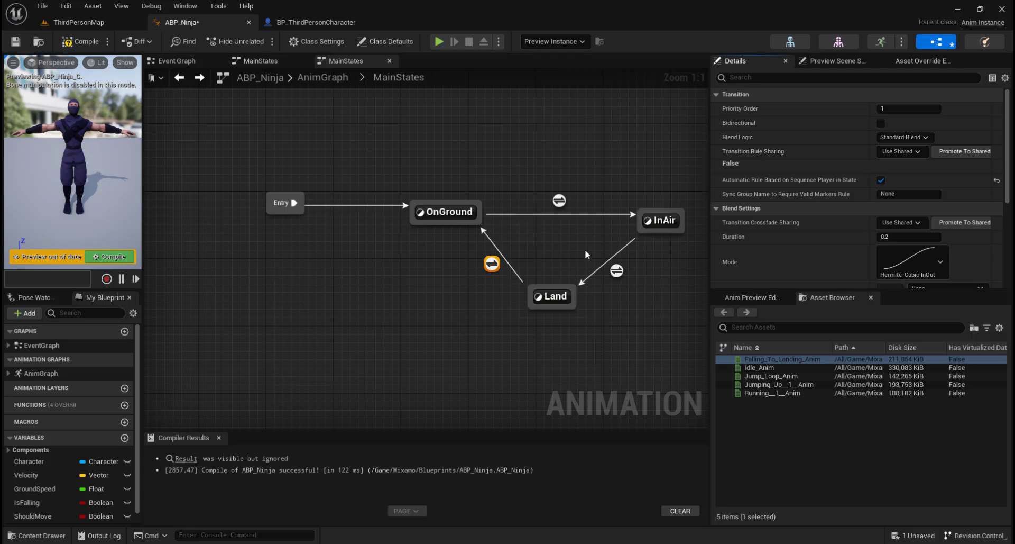
pyautogui.click(88, 43)
pyautogui.click(15, 45)
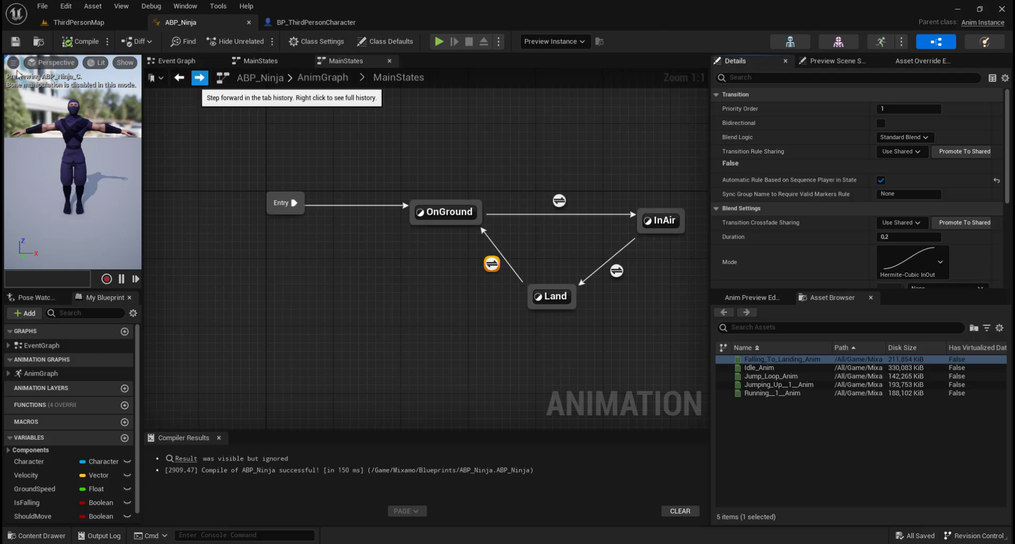
# Connect the MainStates state machine to the Output Pose result in the AnimGraph and compile
pyautogui.doubleClick(67, 372)
pyautogui.moveTo(267, 251); pyautogui.dragTo(331, 224, button='right')
pyautogui.moveTo(299, 221); pyautogui.dragTo(601, 309)
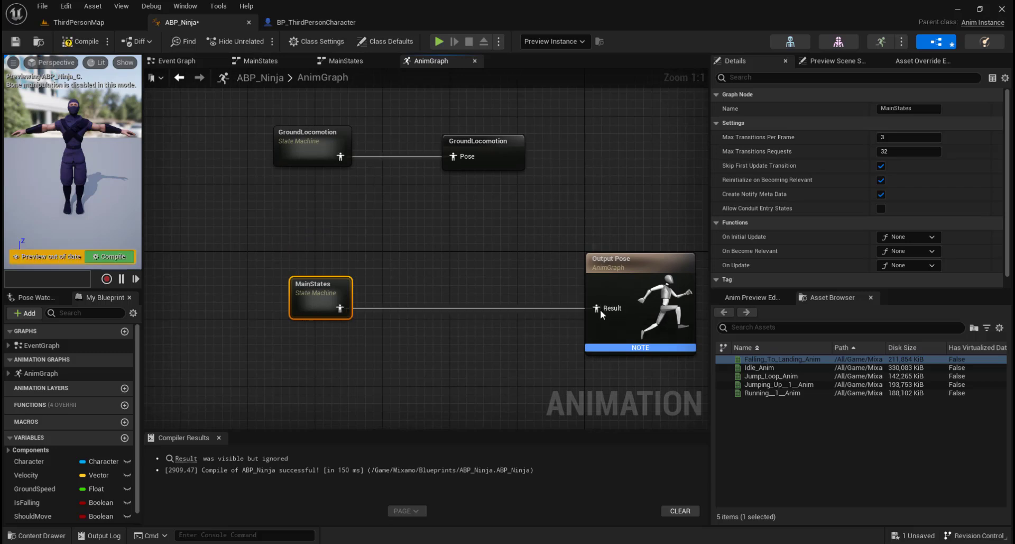
pyautogui.moveTo(710, 194); pyautogui.dragTo(825, 193)
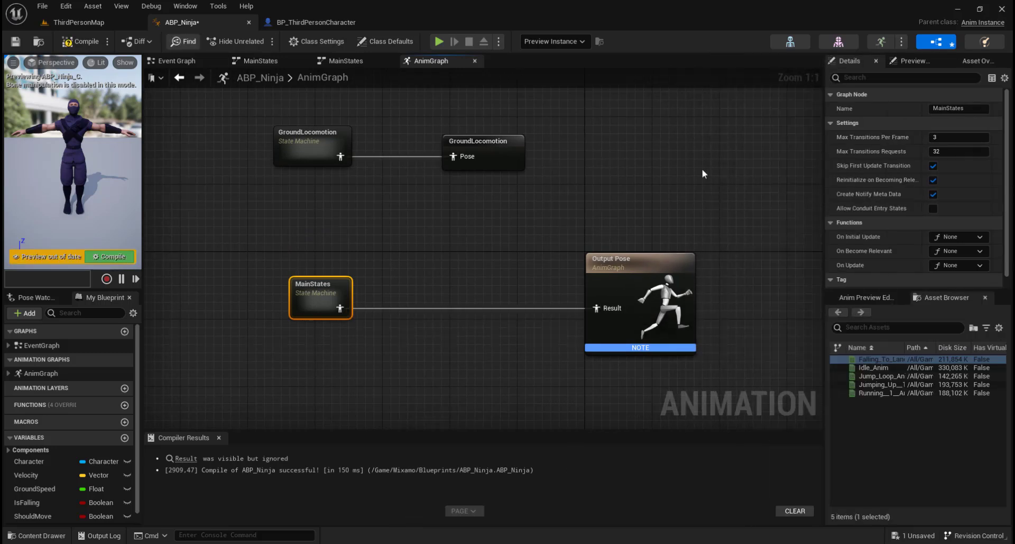
pyautogui.click(81, 43)
# Play-test ThirdPersonMap, running and jumping repeatedly with the ninja to check the jump and landing animations, and end the session
pyautogui.click(79, 21)
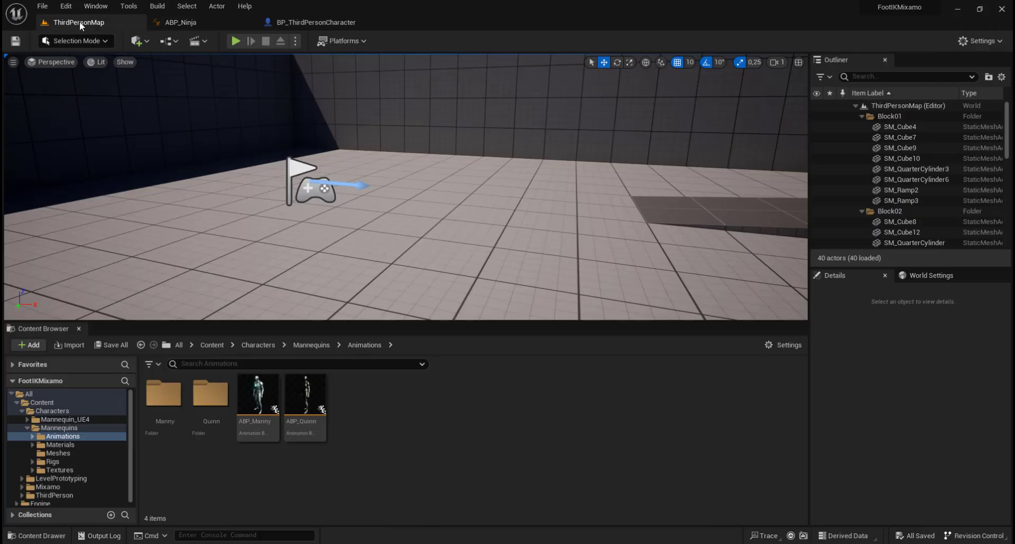
pyautogui.click(239, 43)
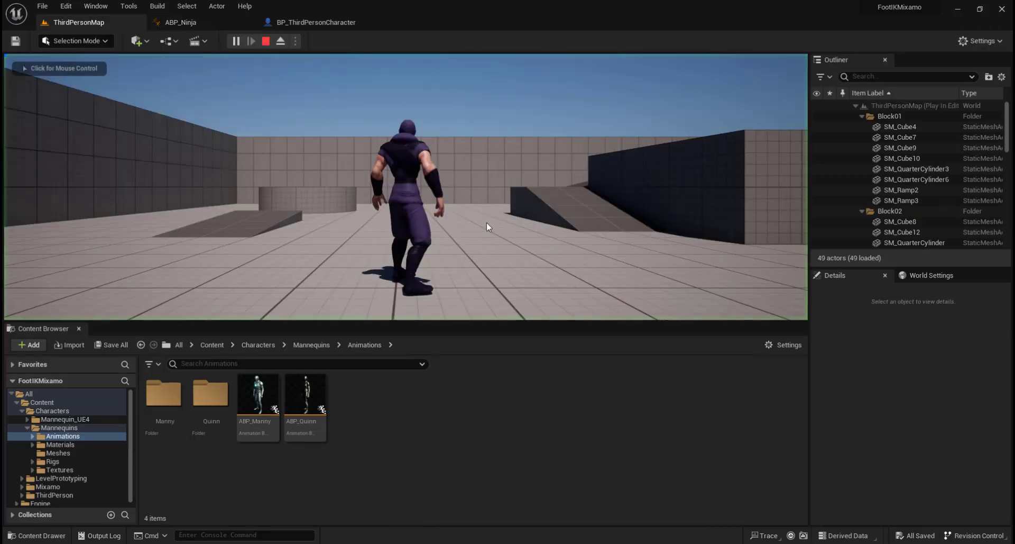
pyautogui.press('w')
pyautogui.press('space')
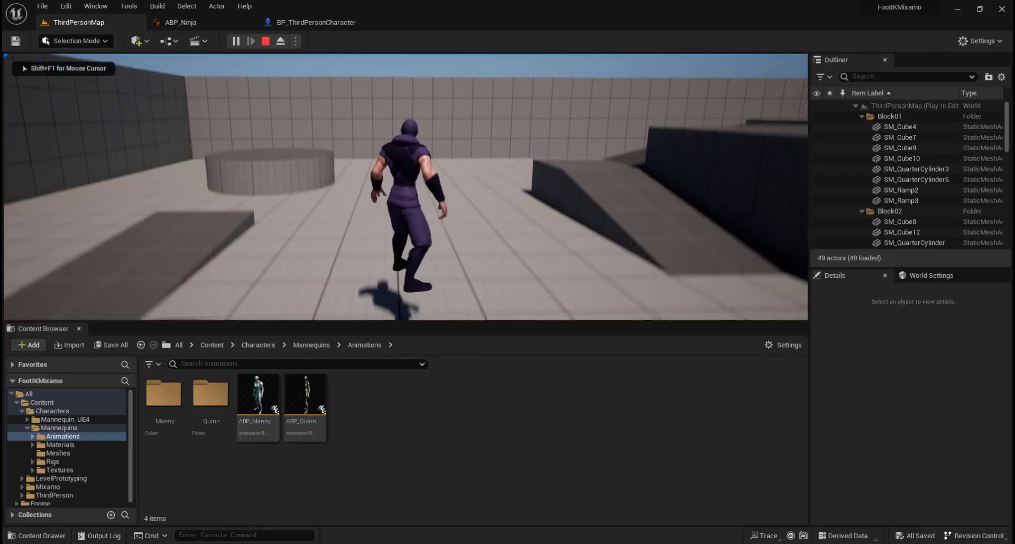
pyautogui.press('space')
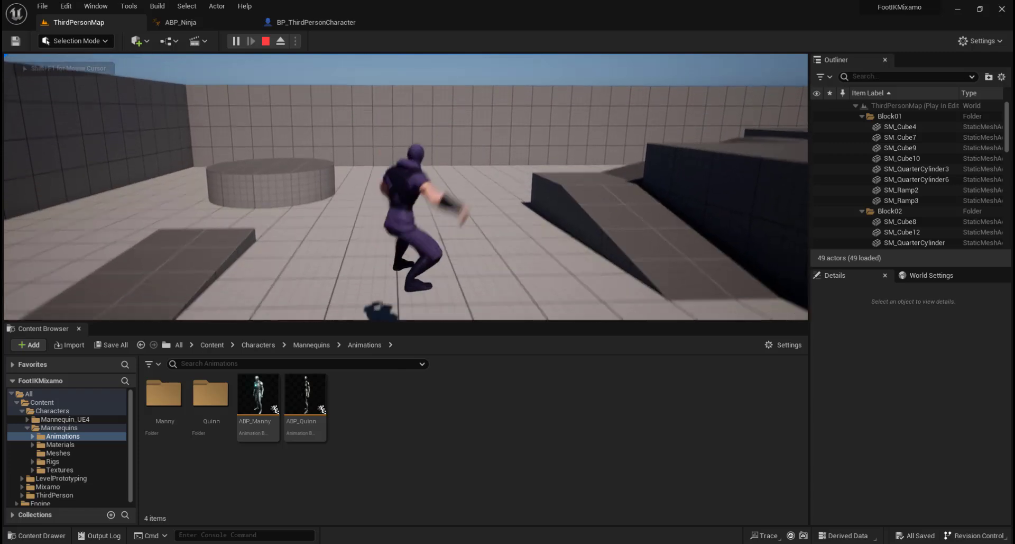
pyautogui.press('space')
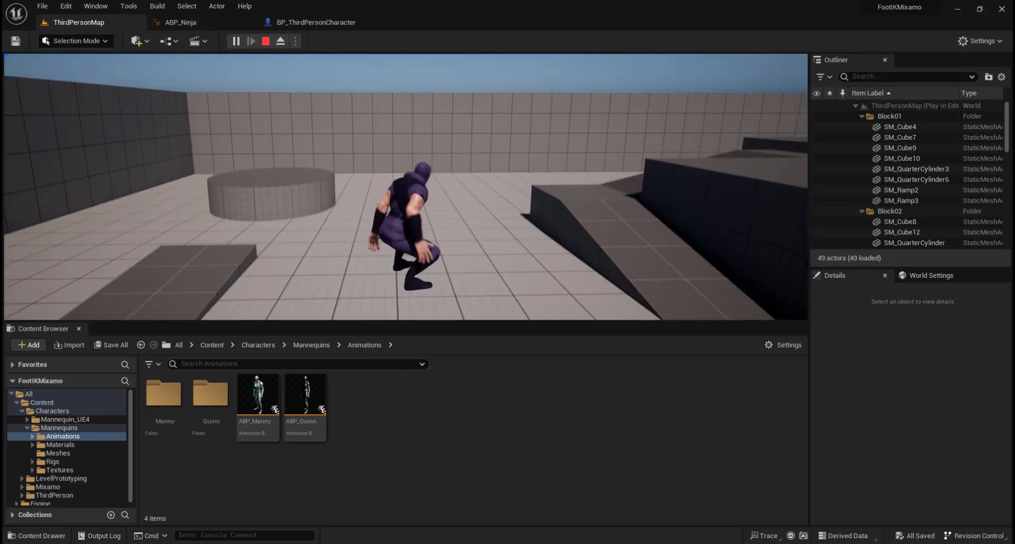
pyautogui.press('space')
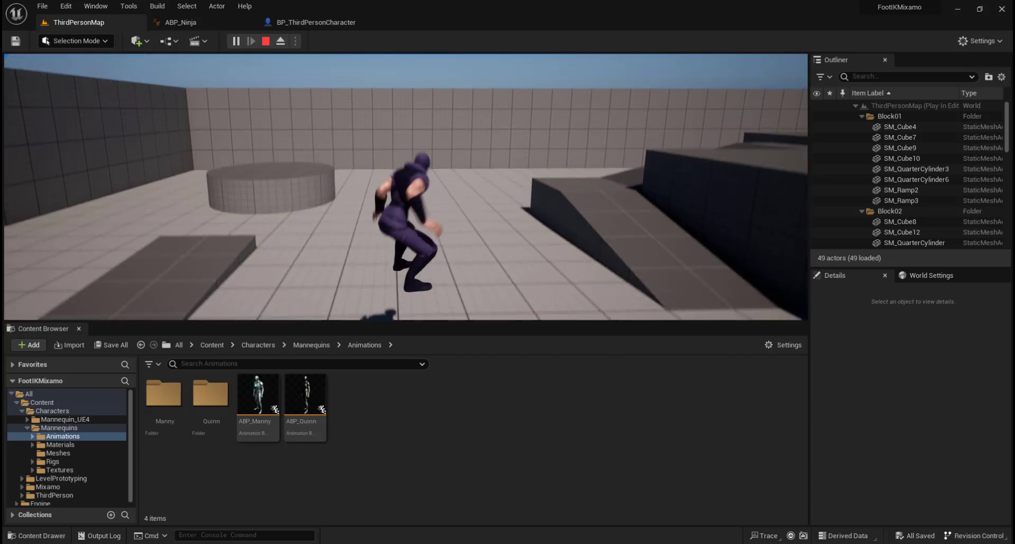
pyautogui.press('space')
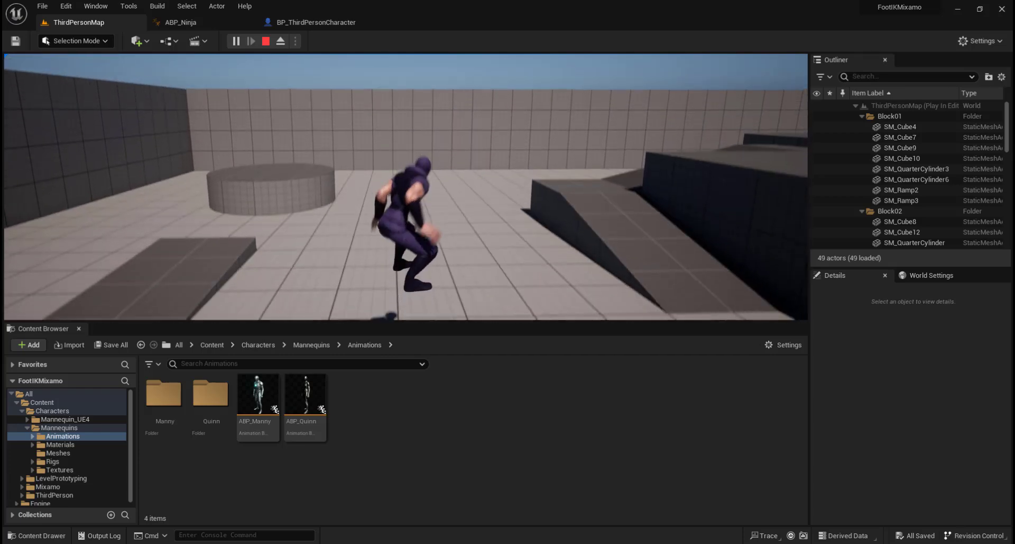
pyautogui.press('space')
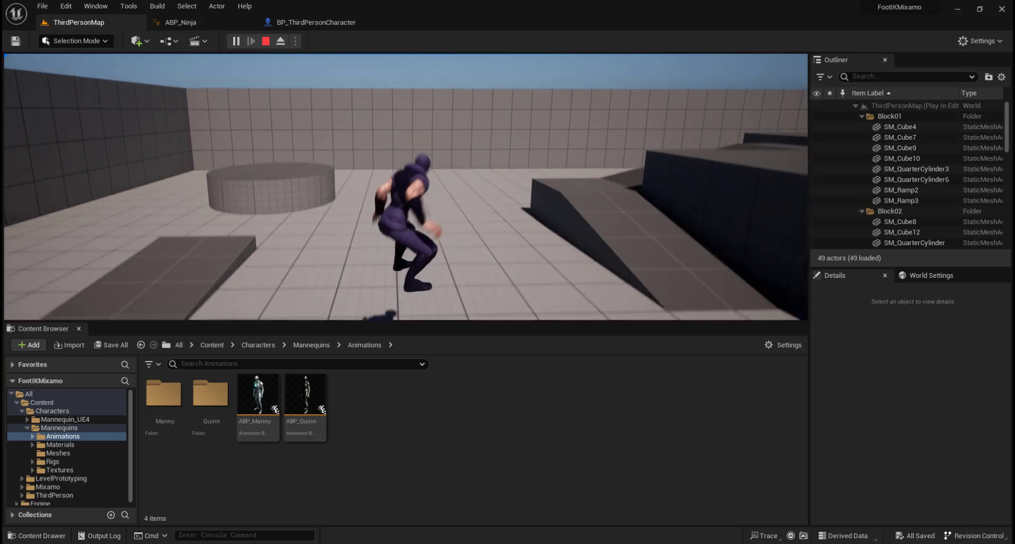
pyautogui.press('w')
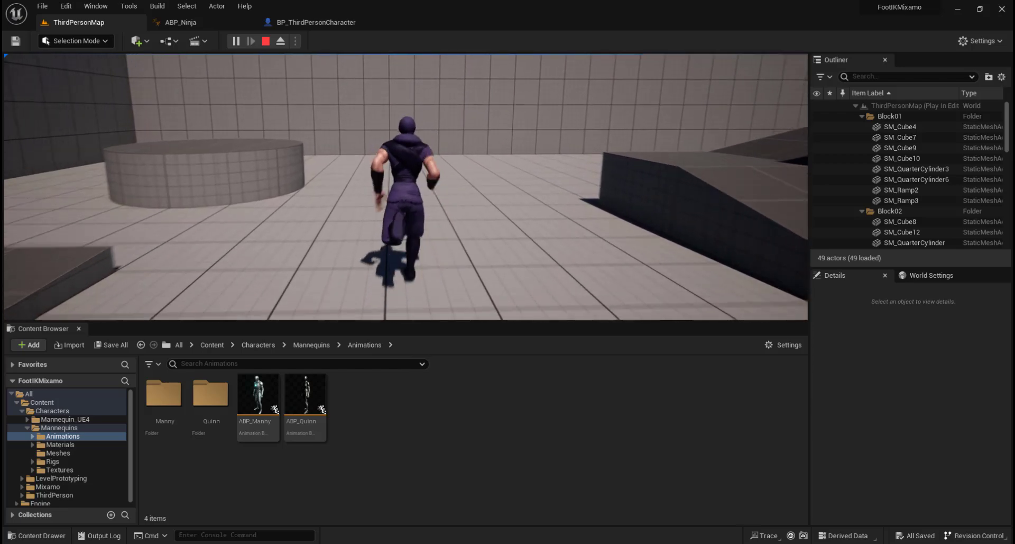
pyautogui.press('space')
pyautogui.press('w')
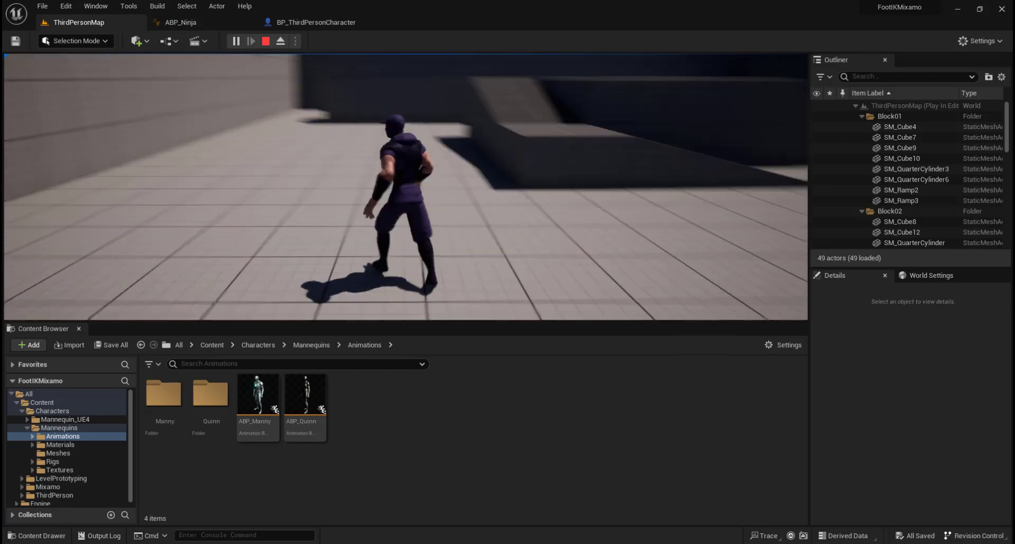
pyautogui.press('space')
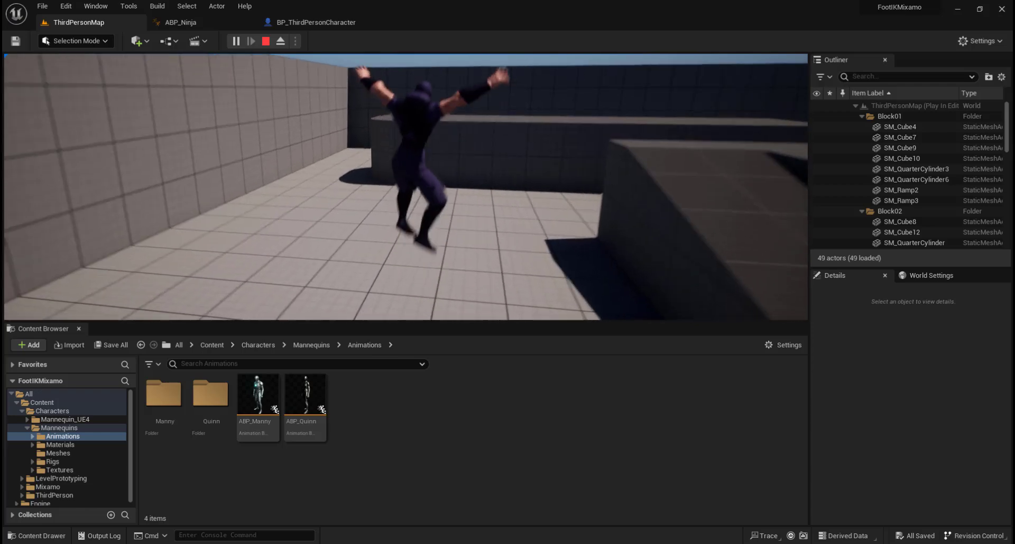
pyautogui.press('w')
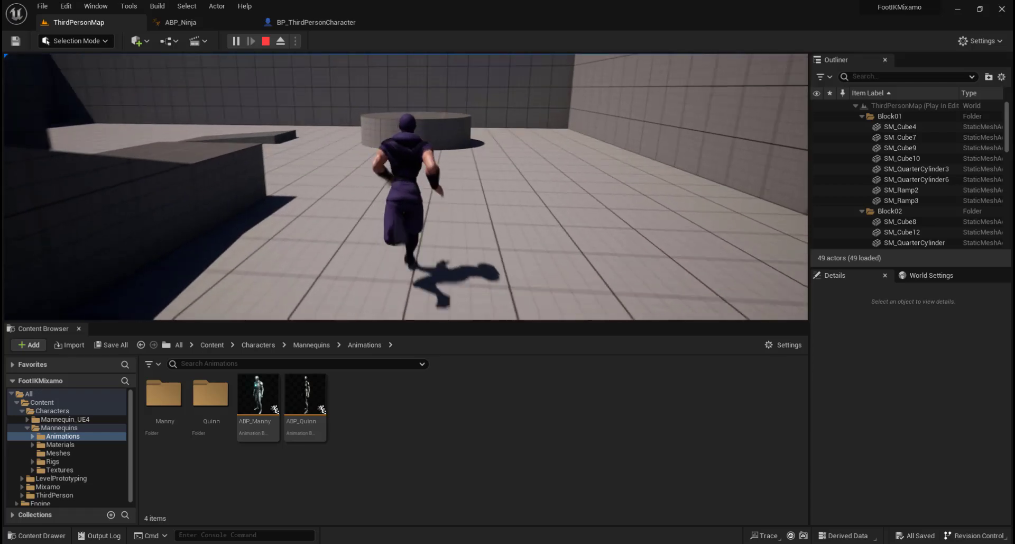
pyautogui.press('space')
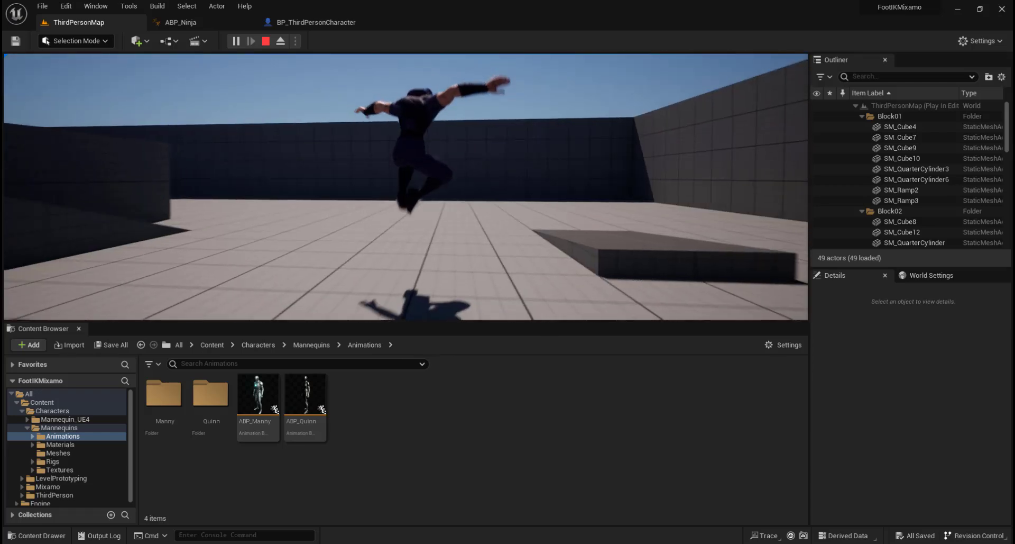
pyautogui.press('Escape')
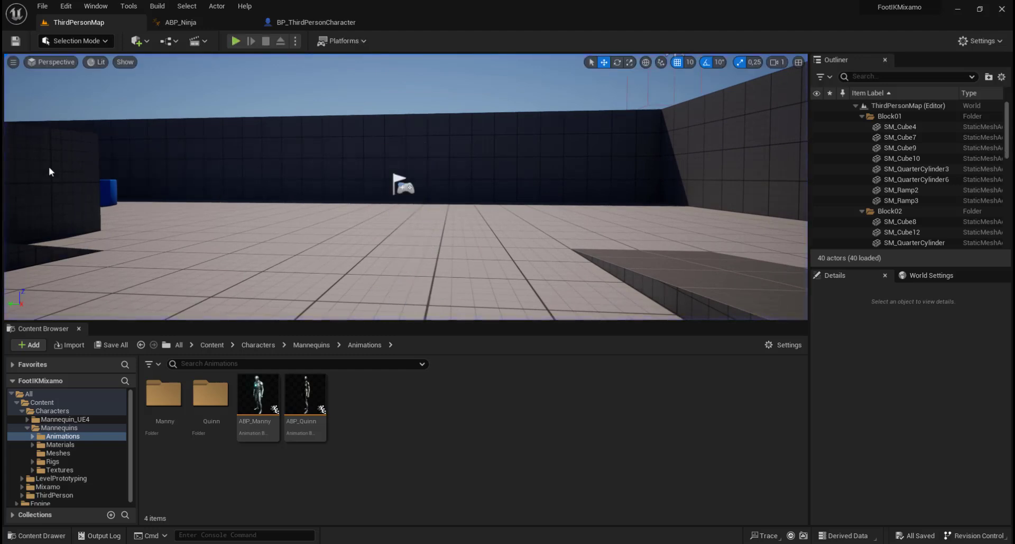
# Set the blend duration of the OnGround to InAir transition in ABP_Ninja's MainStates to 0 and compile
pyautogui.click(180, 22)
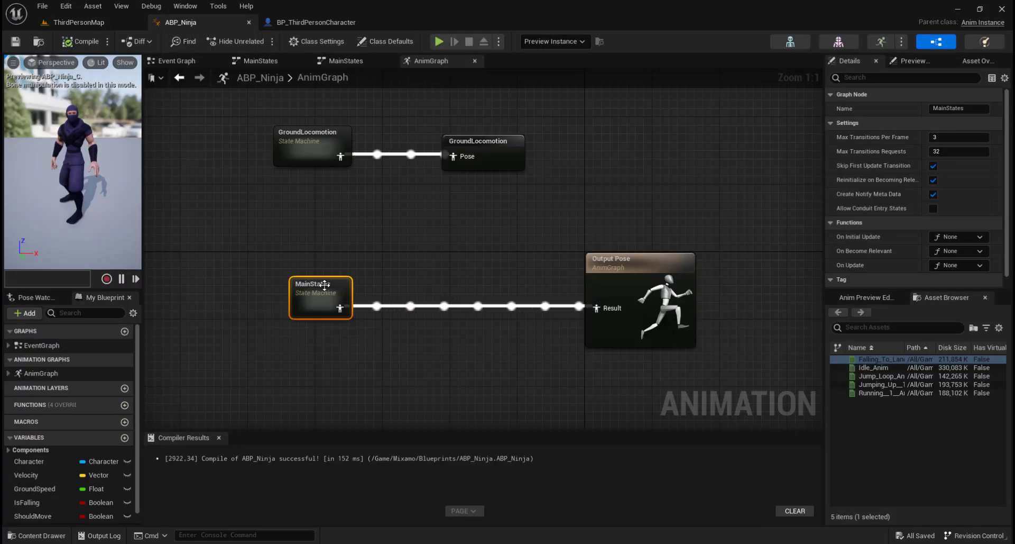
pyautogui.moveTo(324, 284)
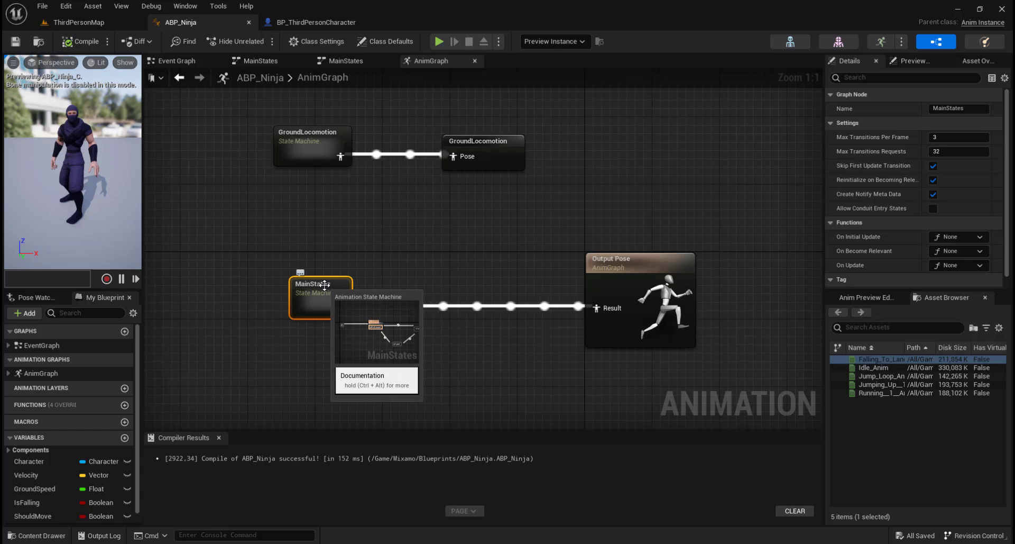
pyautogui.doubleClick(325, 285)
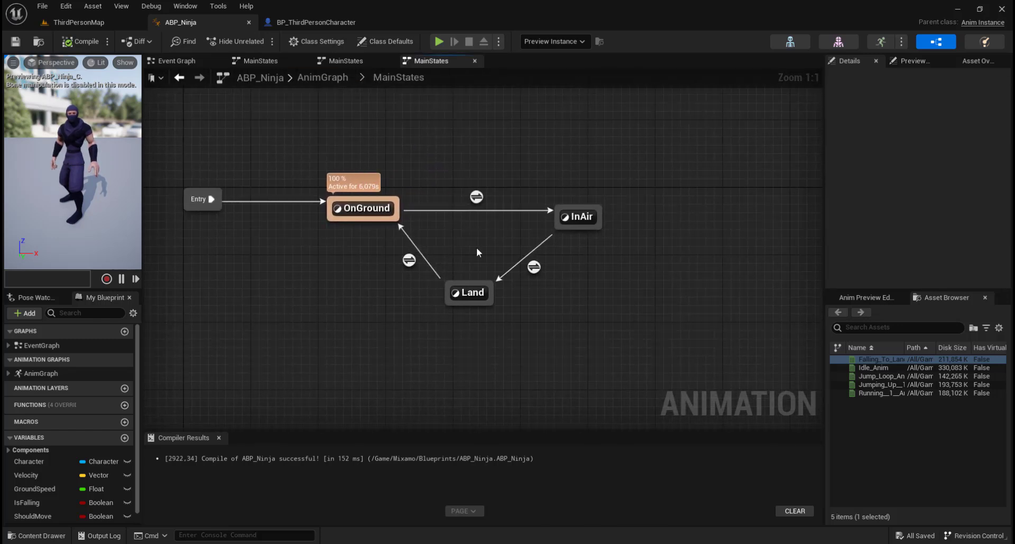
pyautogui.click(476, 198)
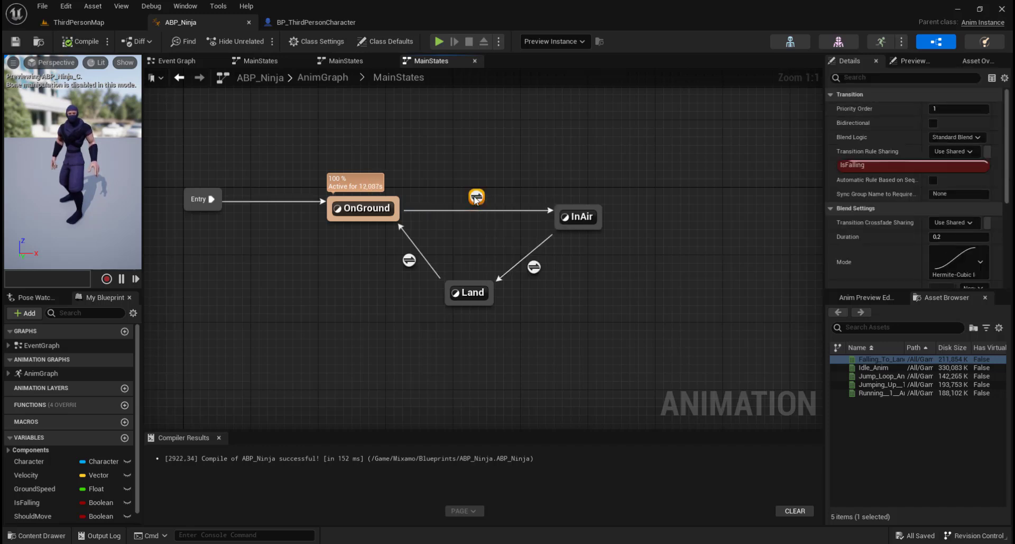
pyautogui.moveTo(950, 237)
pyautogui.click(951, 237)
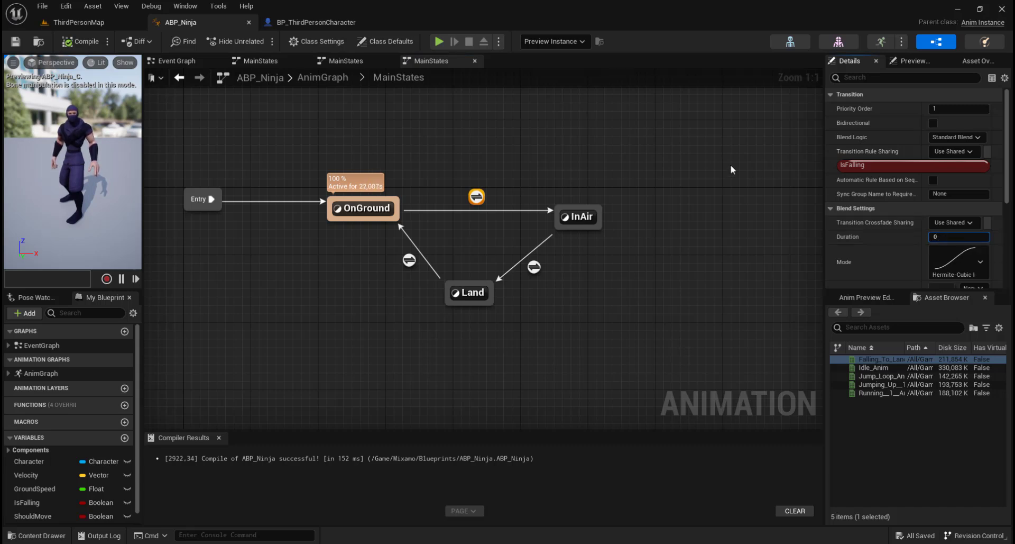
pyautogui.click(683, 149)
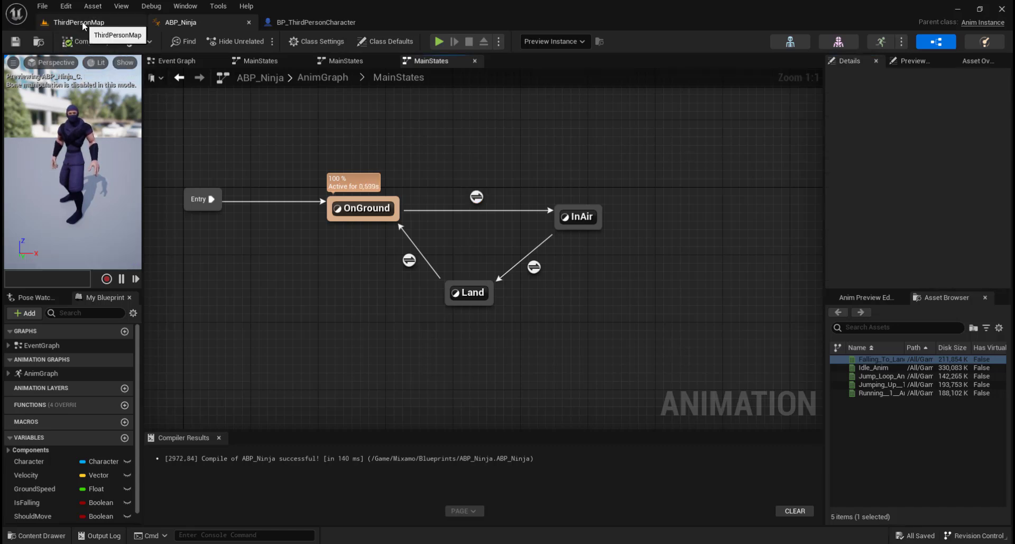
# Play-test ThirdPersonMap, running and jumping with the ninja to check the takeoff animation, and end the session
pyautogui.click(83, 21)
pyautogui.click(237, 41)
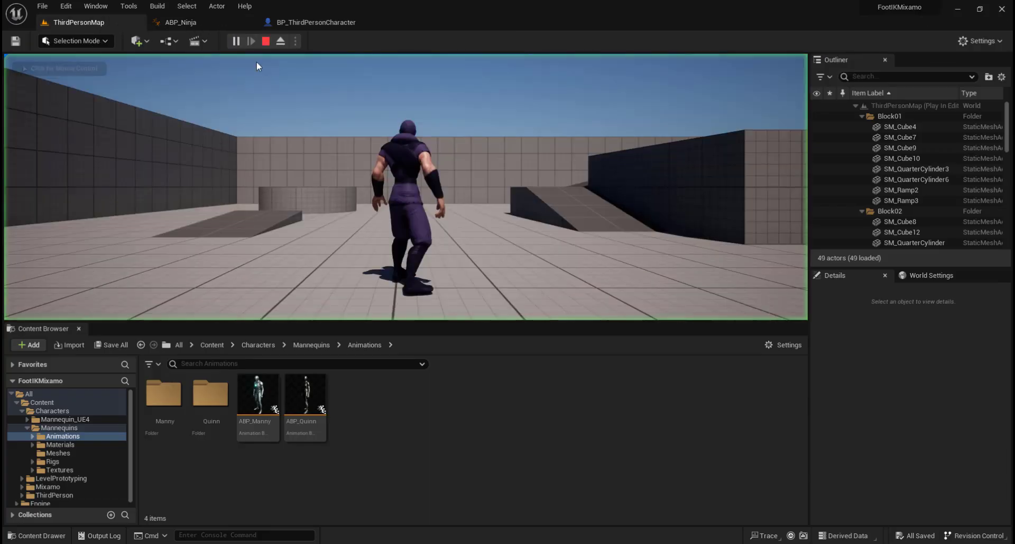
pyautogui.press('w')
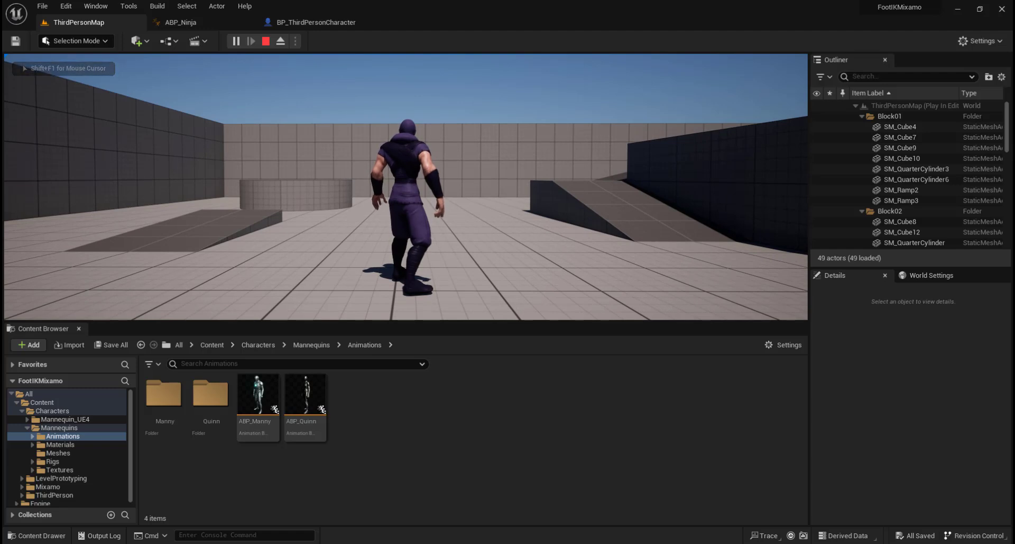
pyautogui.press('w')
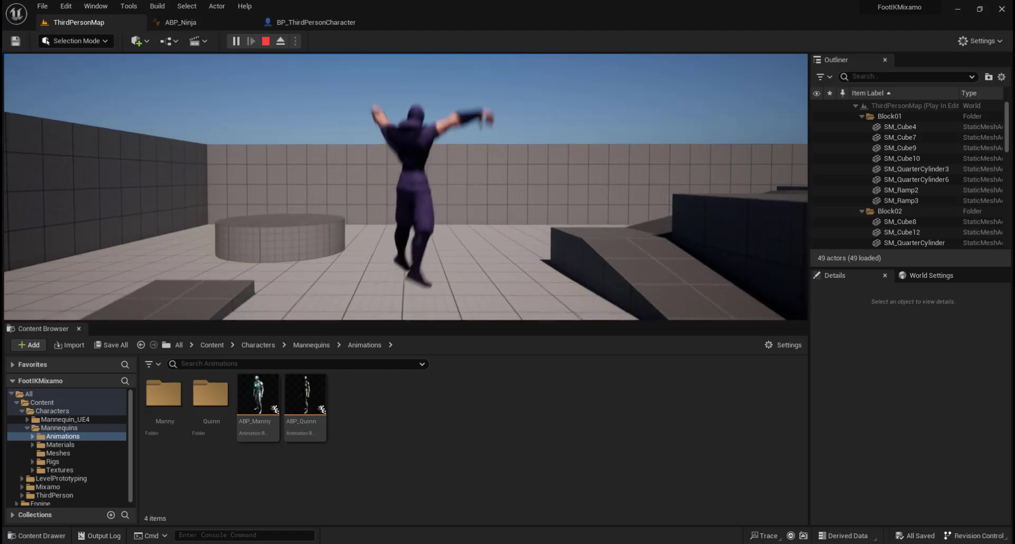
pyautogui.press('w')
pyautogui.press('space')
pyautogui.press('space')
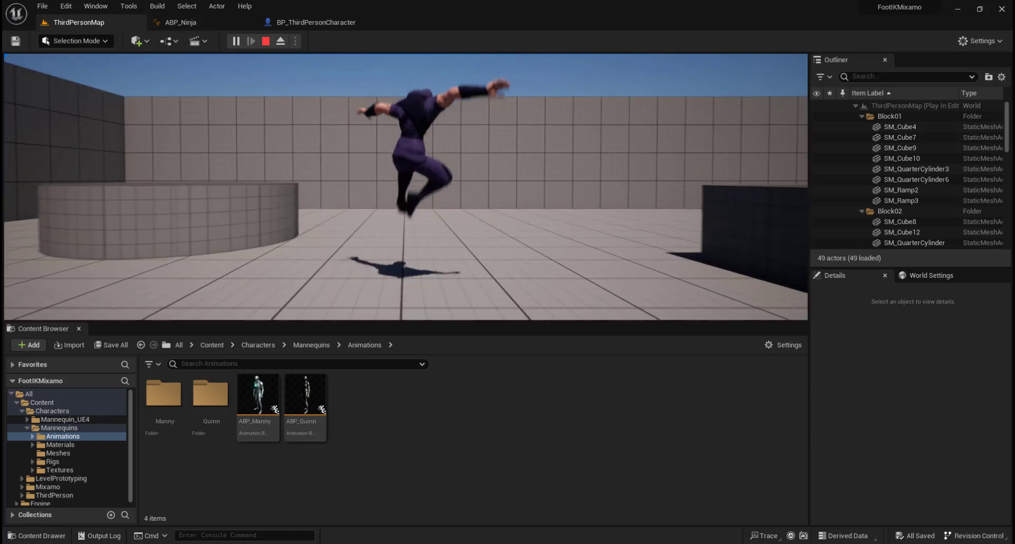
pyautogui.press('space')
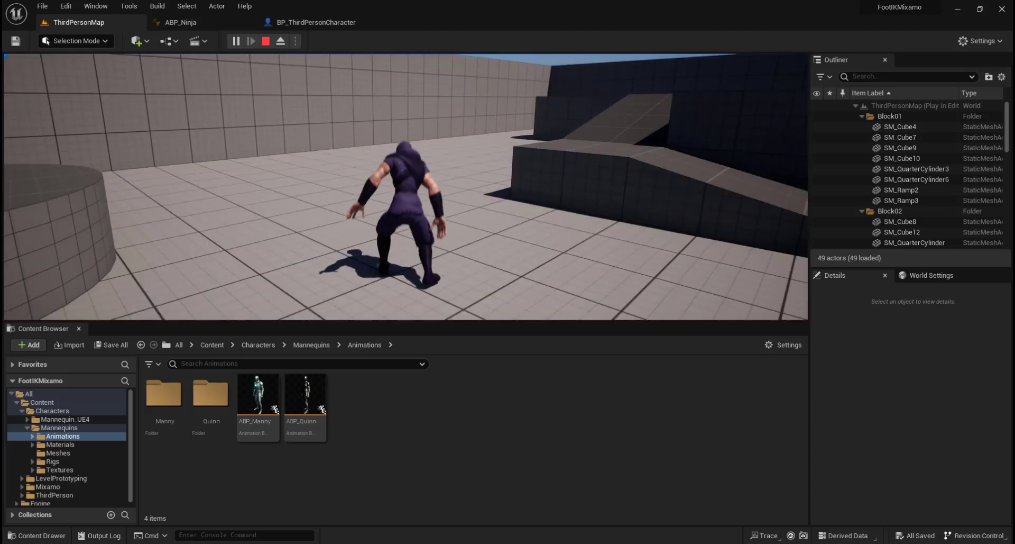
pyautogui.press('F8')
# Set the Start Position of the Jumping_Up__1__Anim sequence player in ABP_Ninja's InAir state to 0.25 and compile
pyautogui.click(181, 23)
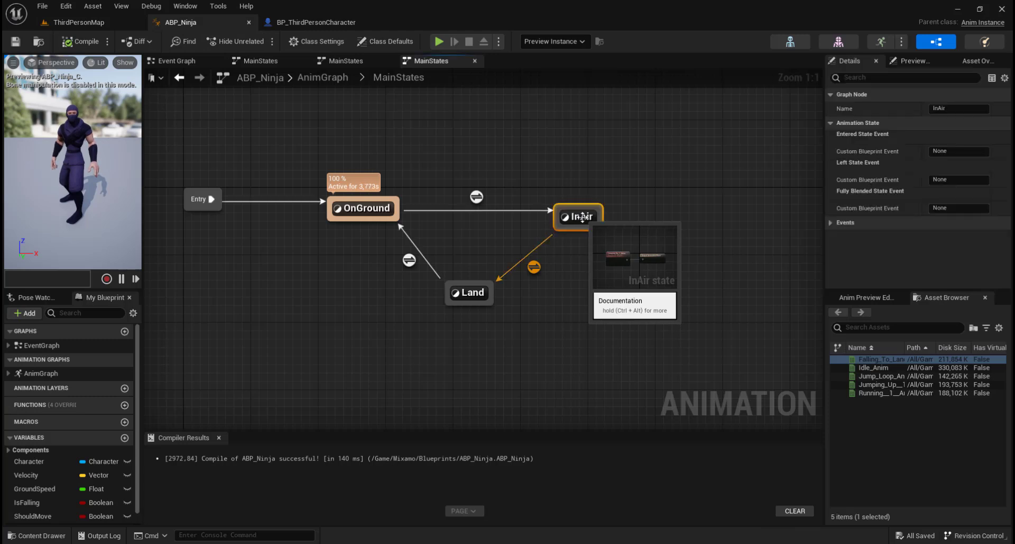
pyautogui.doubleClick(583, 217)
pyautogui.click(470, 257)
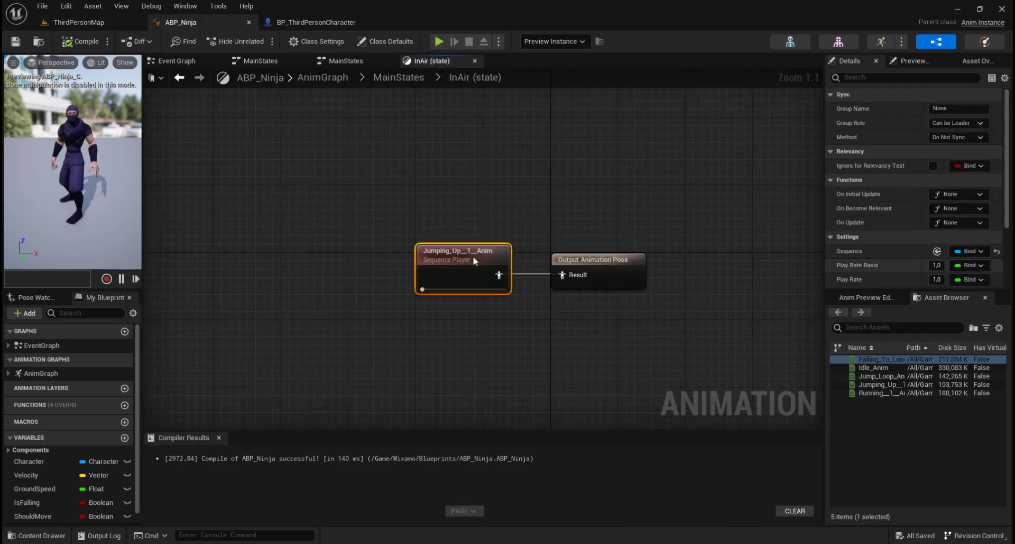
pyautogui.scroll(-1, 903, 170)
pyautogui.scroll(-4, 903, 171)
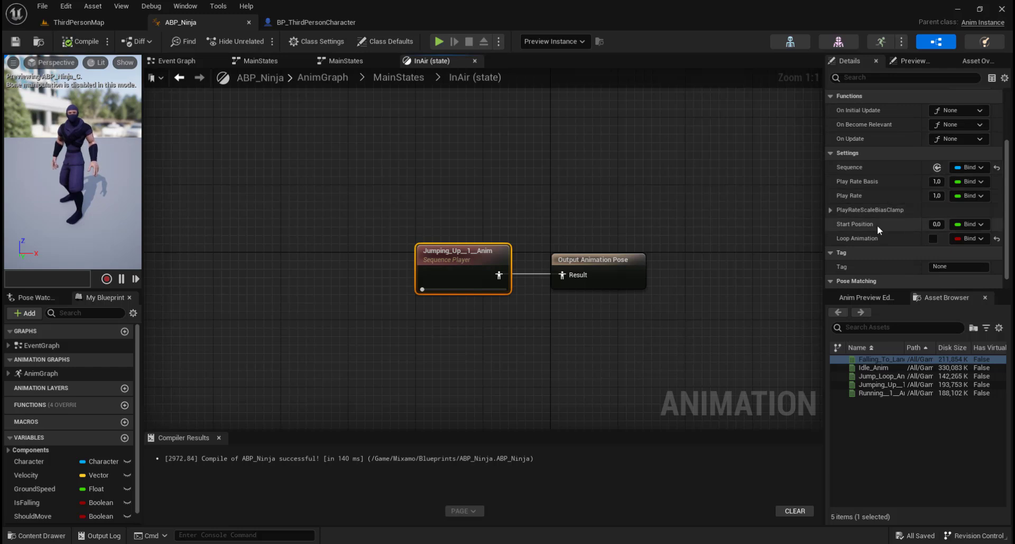
pyautogui.click(935, 224)
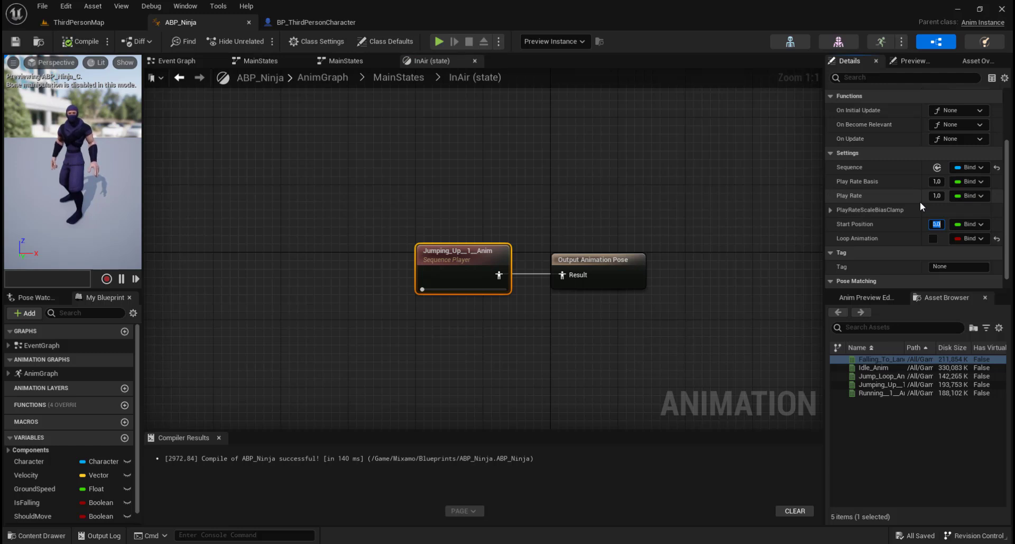
pyautogui.write('0.2')
pyautogui.write('5')
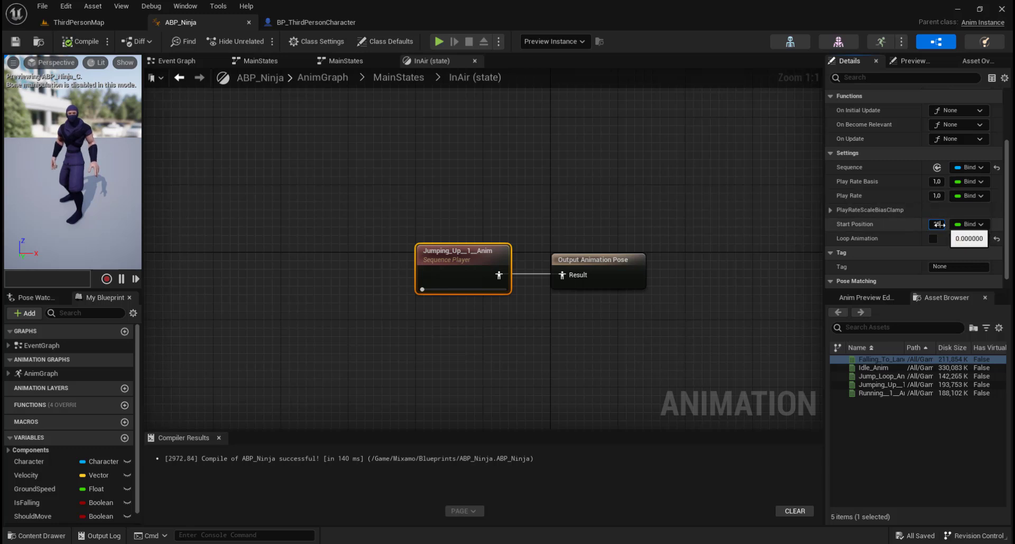
pyautogui.moveTo(941, 227); pyautogui.dragTo(922, 226)
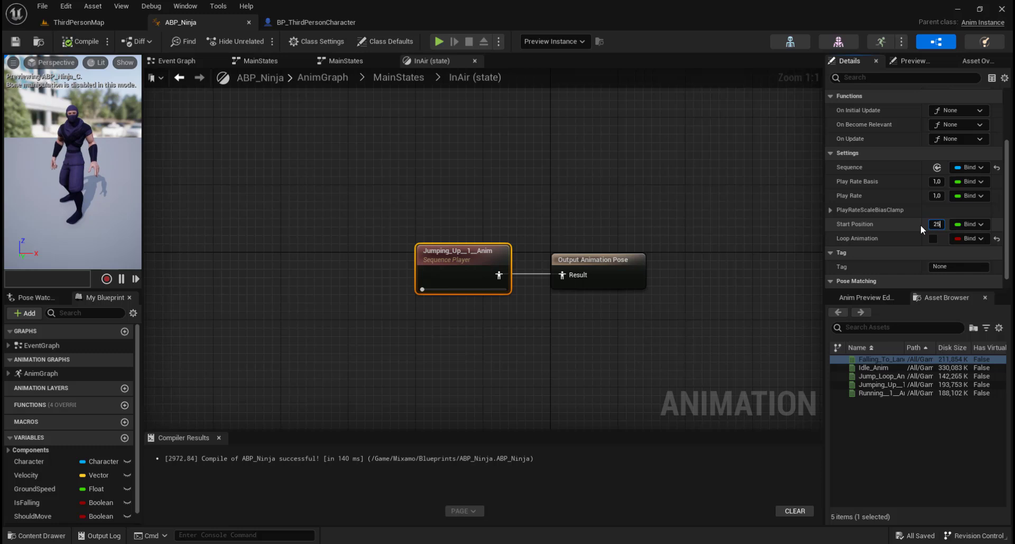
pyautogui.press('Return')
pyautogui.moveTo(829, 266); pyautogui.dragTo(780, 267)
pyautogui.click(88, 39)
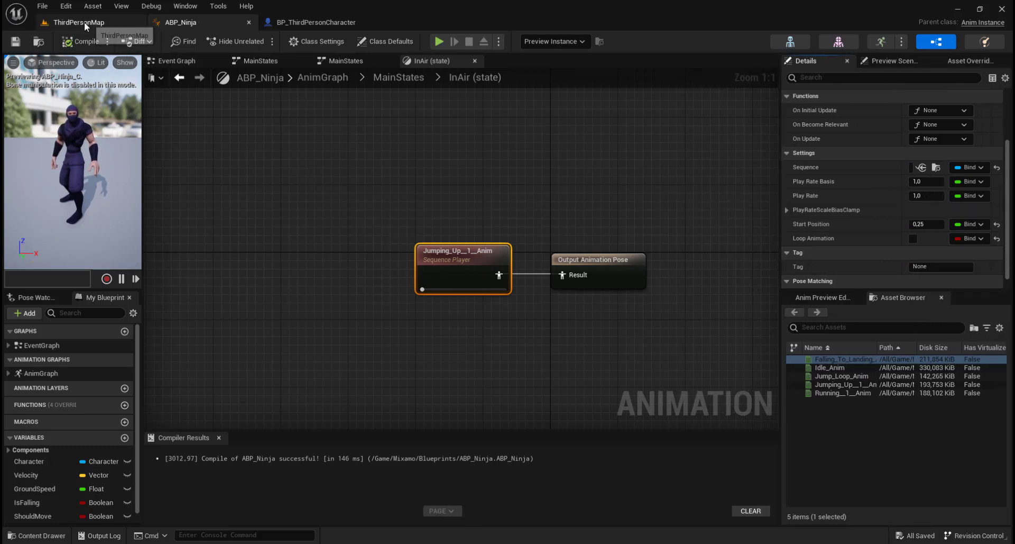
# Play-test ThirdPersonMap again, jumping repeatedly both standing and running to examine the jump start and landing, and end the session
pyautogui.click(84, 21)
pyautogui.click(235, 41)
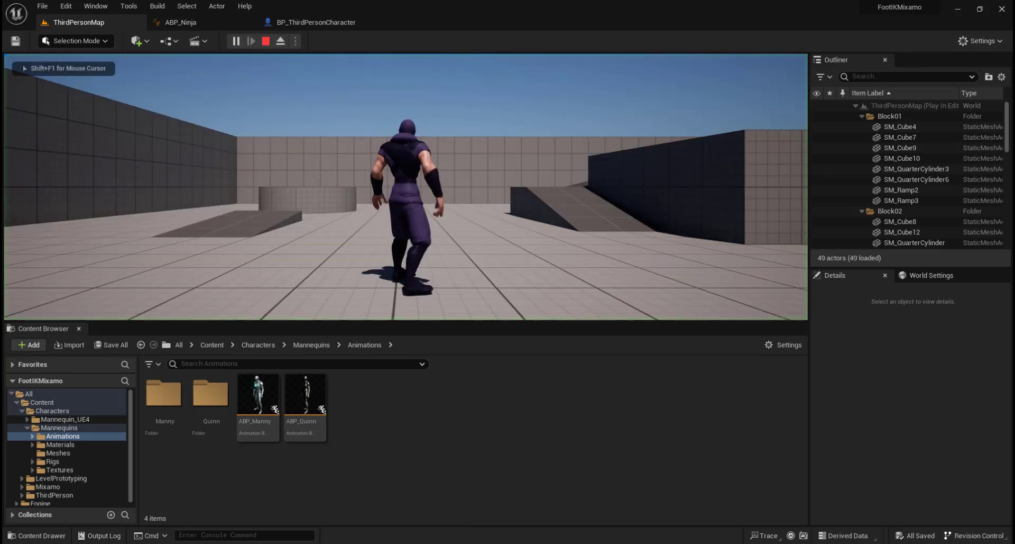
pyautogui.press('space')
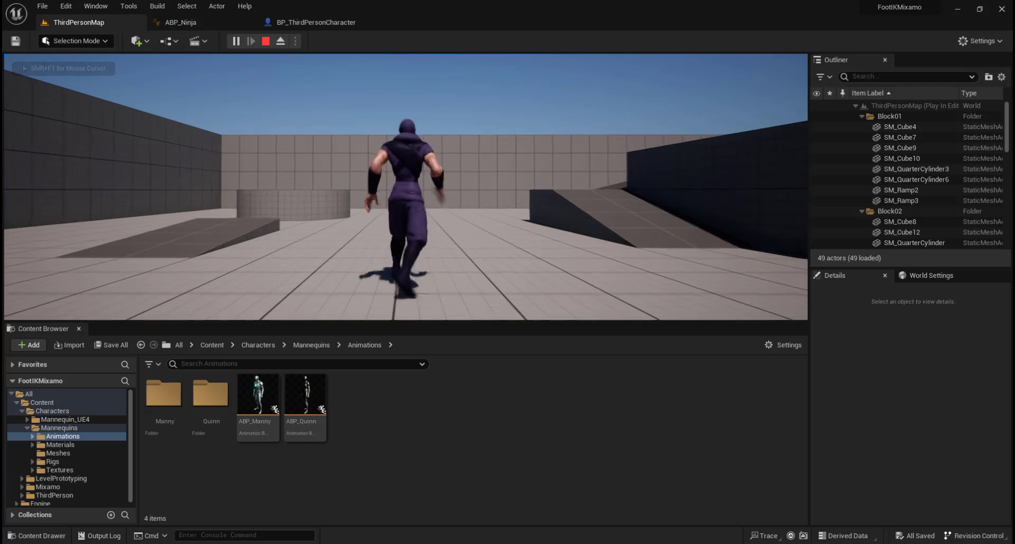
pyautogui.press('space')
pyautogui.press('w')
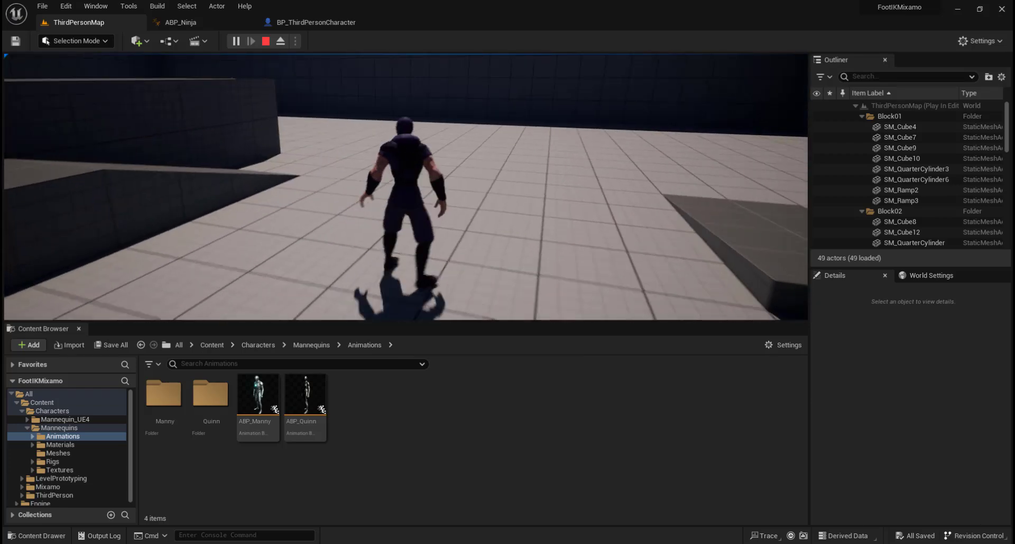
pyautogui.press('space')
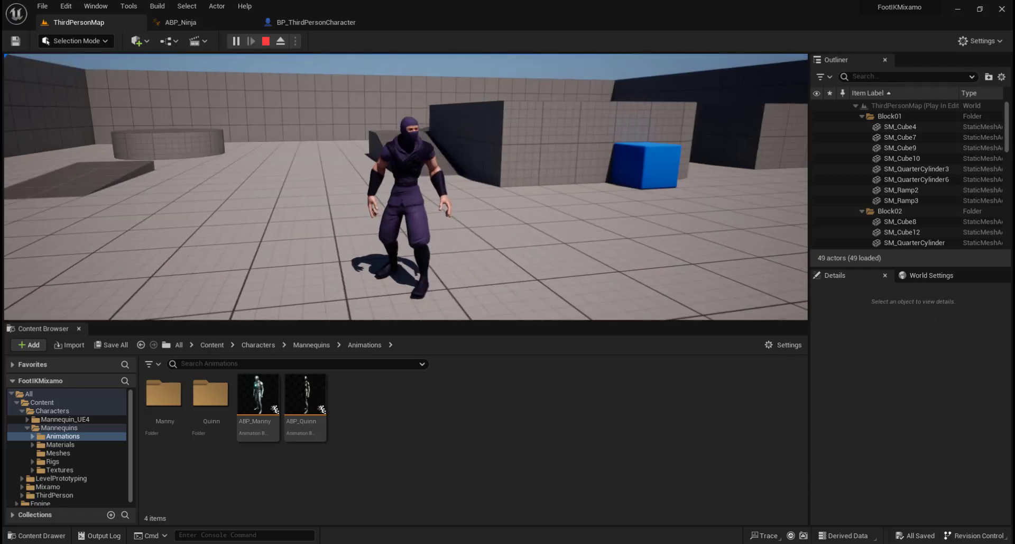
pyautogui.press('space')
pyautogui.press('space')
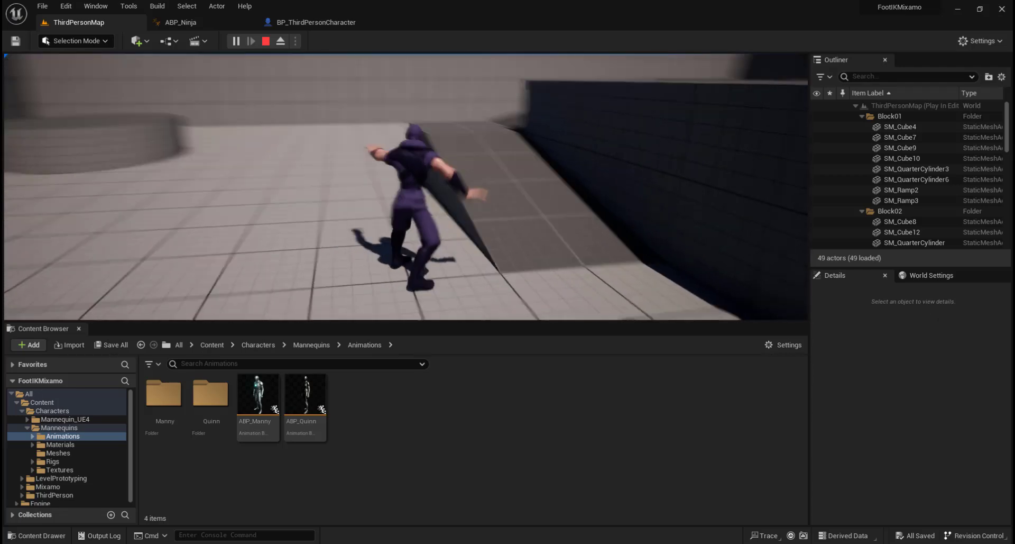
pyautogui.press('space')
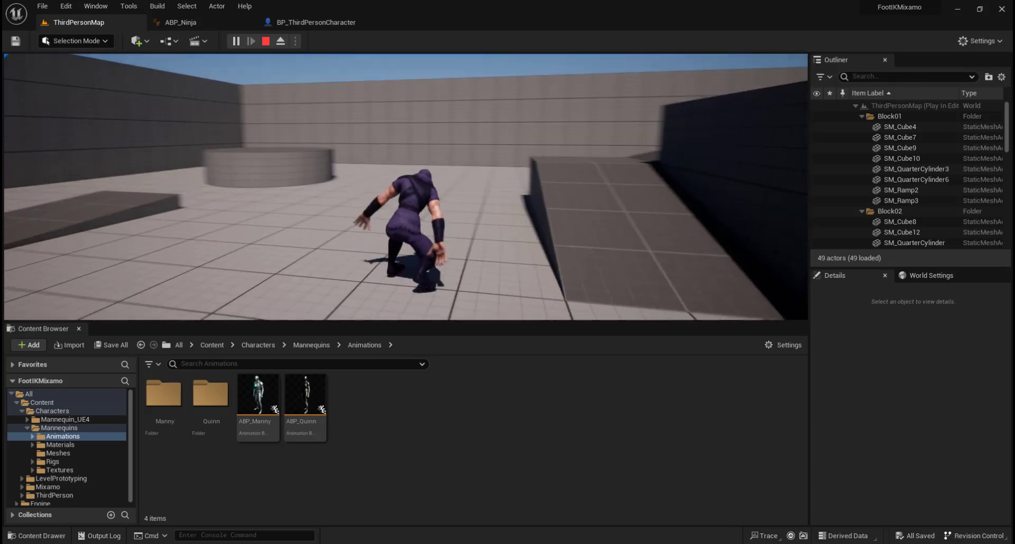
pyautogui.press('space')
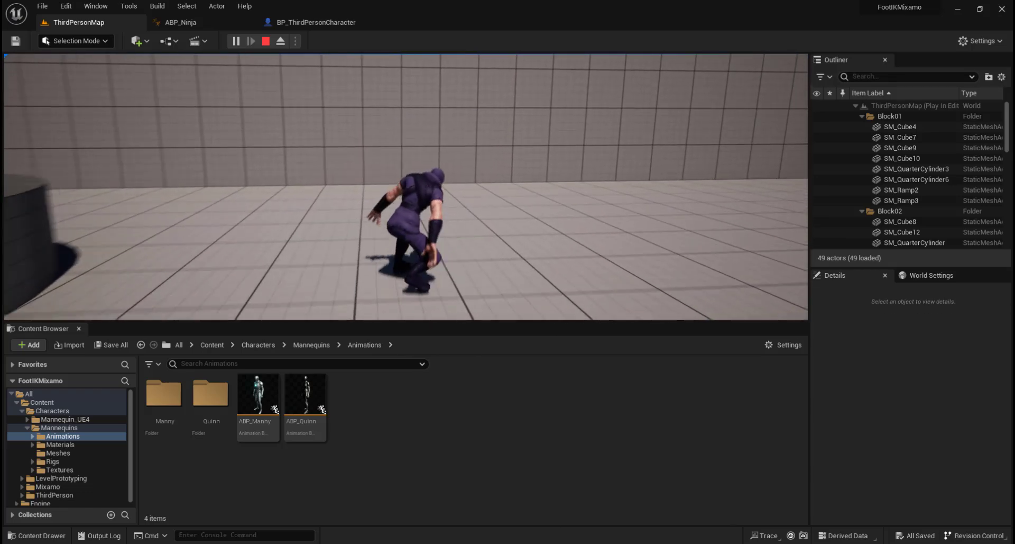
pyautogui.press('space')
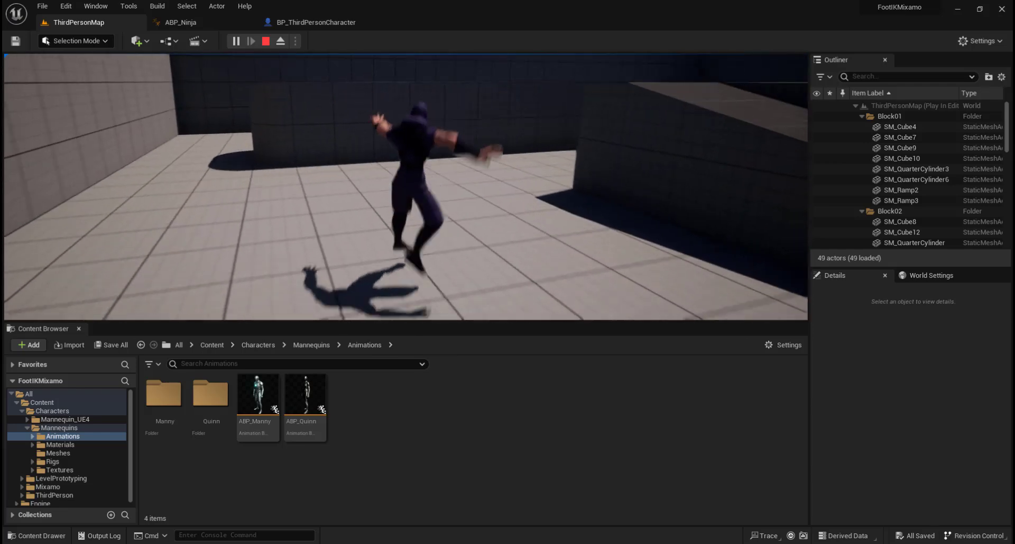
pyautogui.press('space')
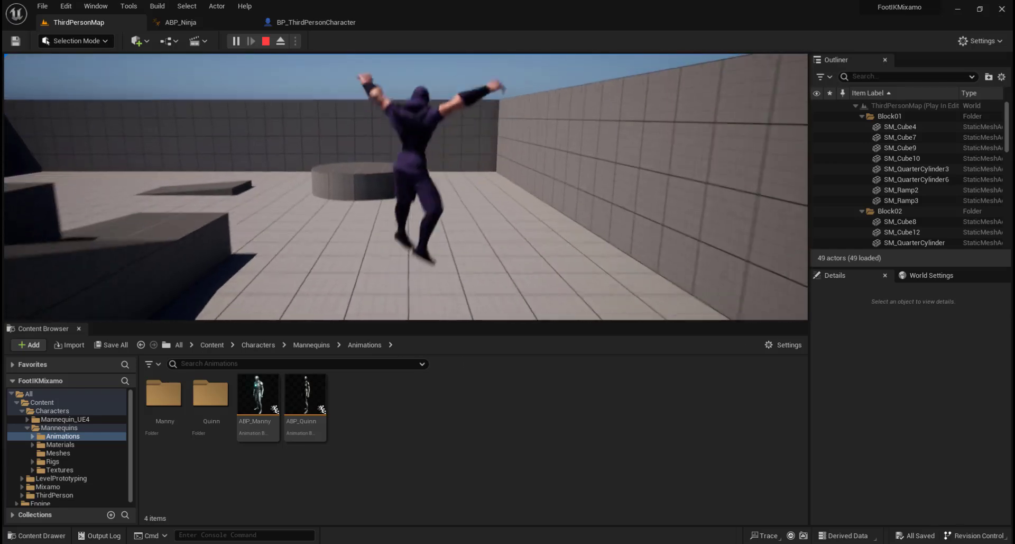
pyautogui.press('space')
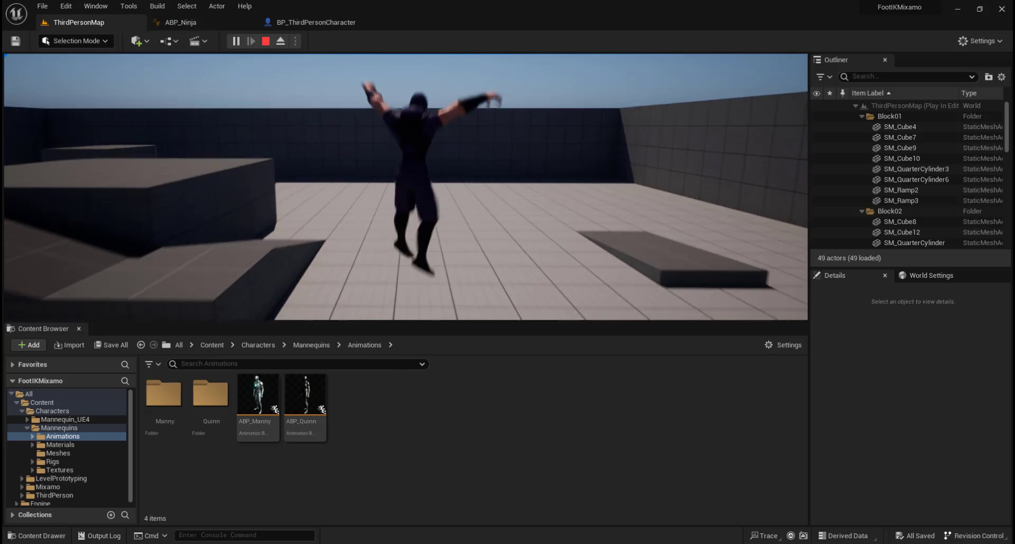
pyautogui.press('w')
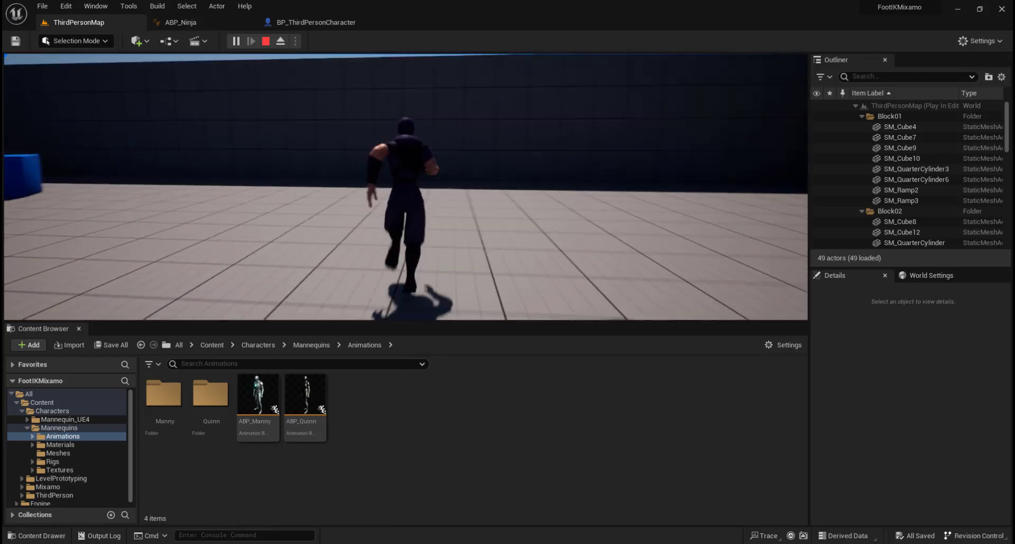
pyautogui.press('space')
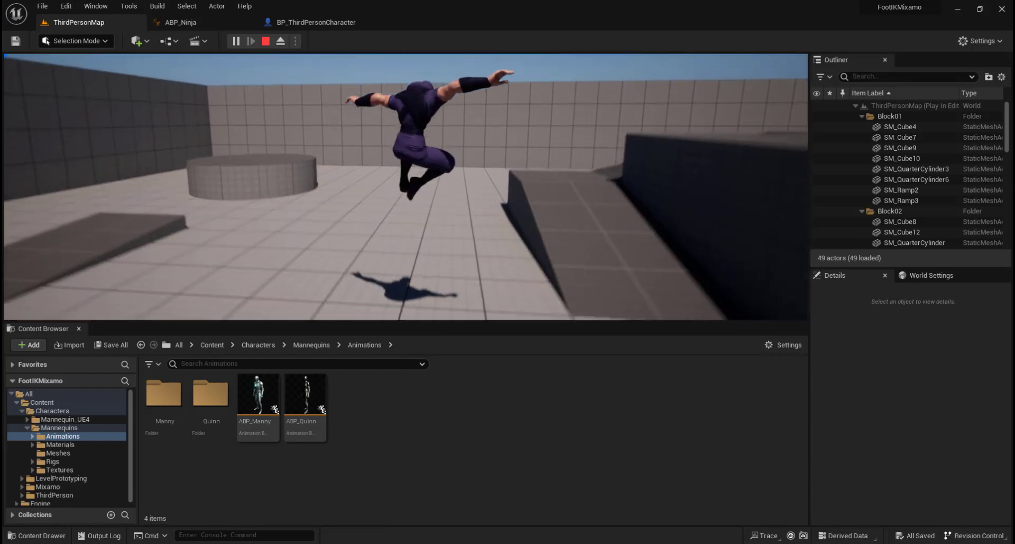
pyautogui.press('Escape')
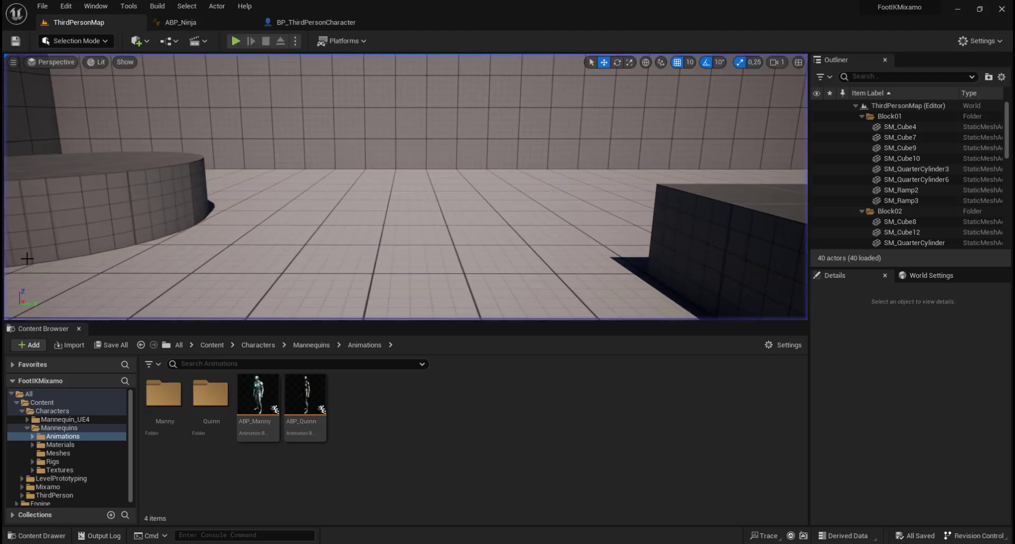
# Add a second transition from Land to OnGround in ABP_Ninja's MainStates state machine
pyautogui.click(183, 21)
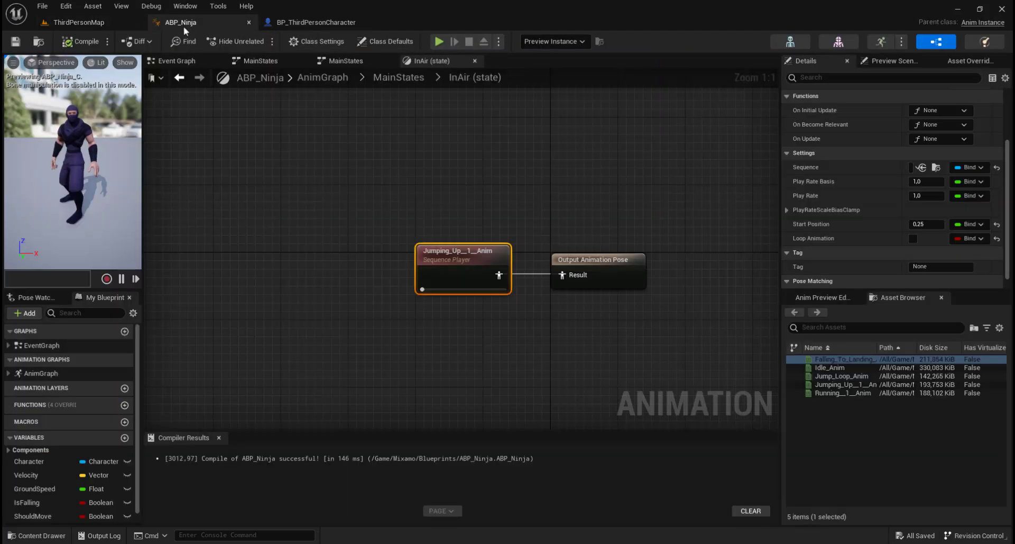
pyautogui.click(180, 77)
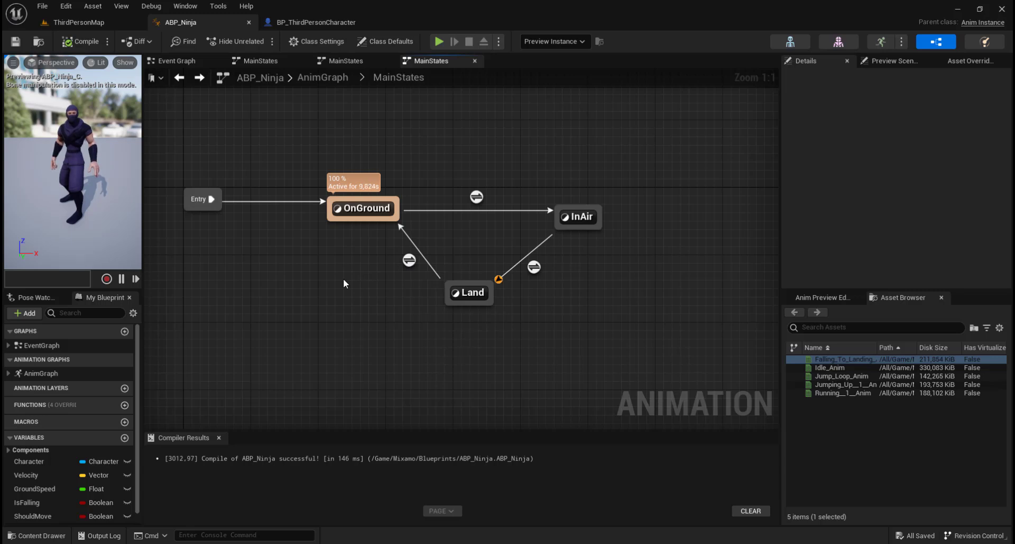
pyautogui.moveTo(453, 286); pyautogui.dragTo(393, 221)
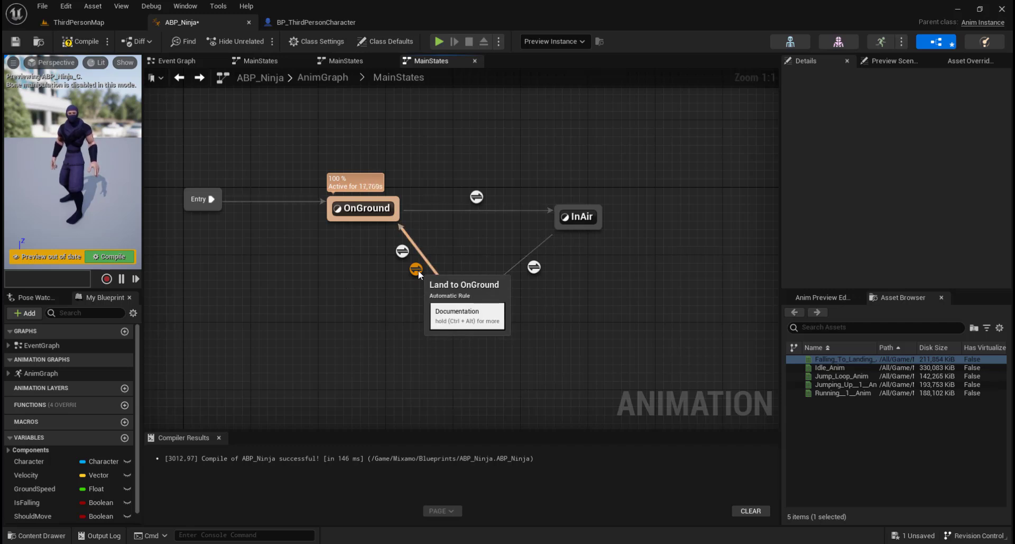
pyautogui.click(684, 177)
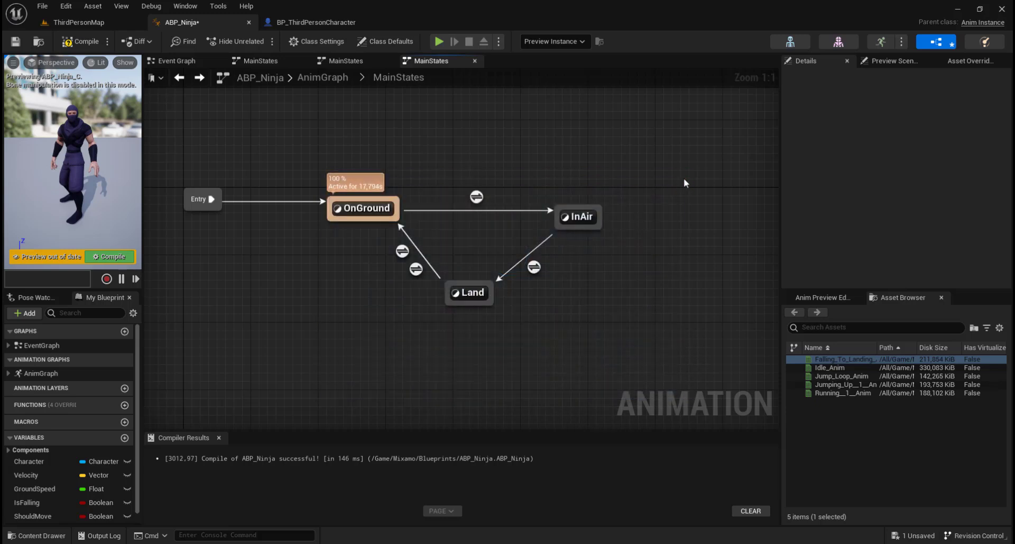
# Add a Get Relevant Anim Time (Land) node to the rule of the new, non-automatic Land to OnGround transition
pyautogui.click(402, 252)
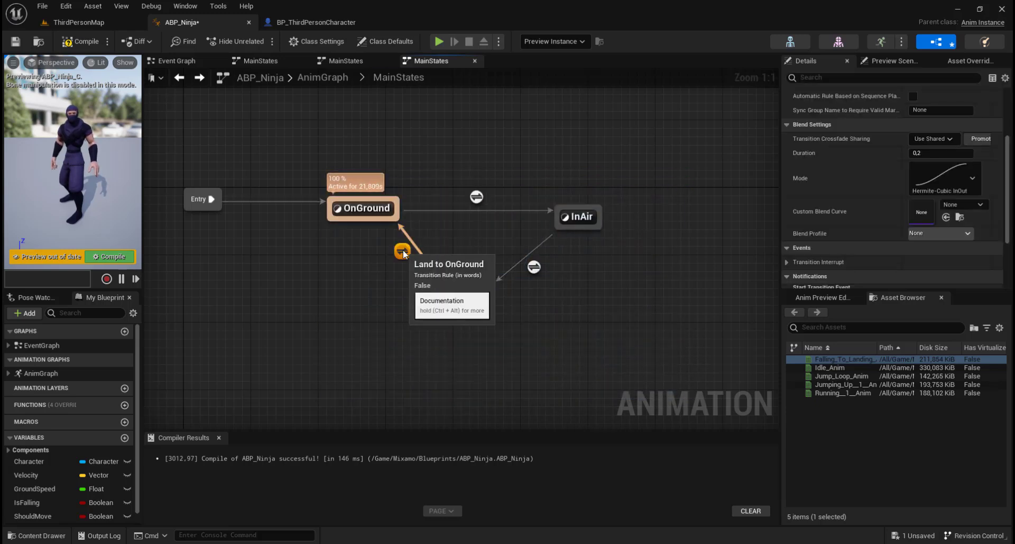
pyautogui.doubleClick(403, 252)
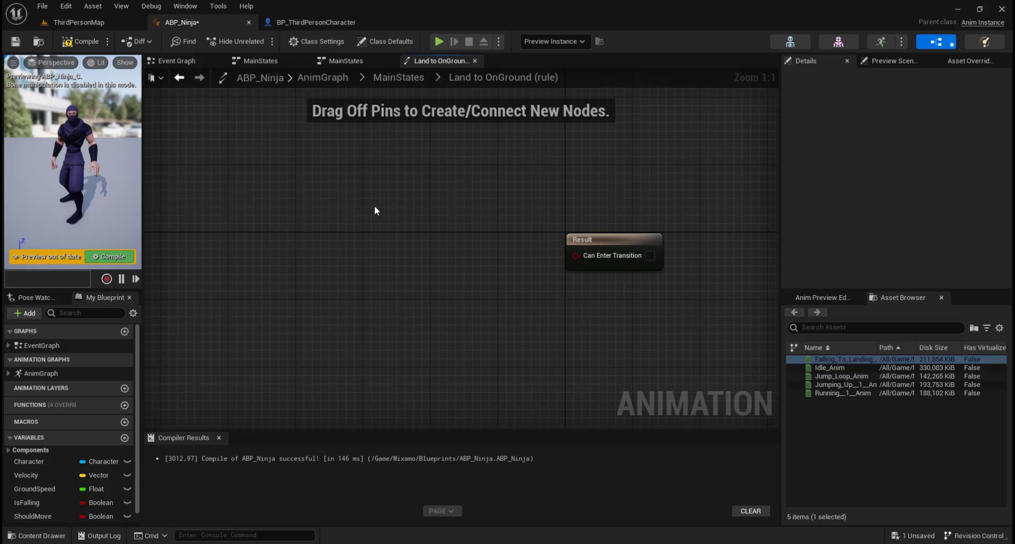
pyautogui.rightClick(333, 206)
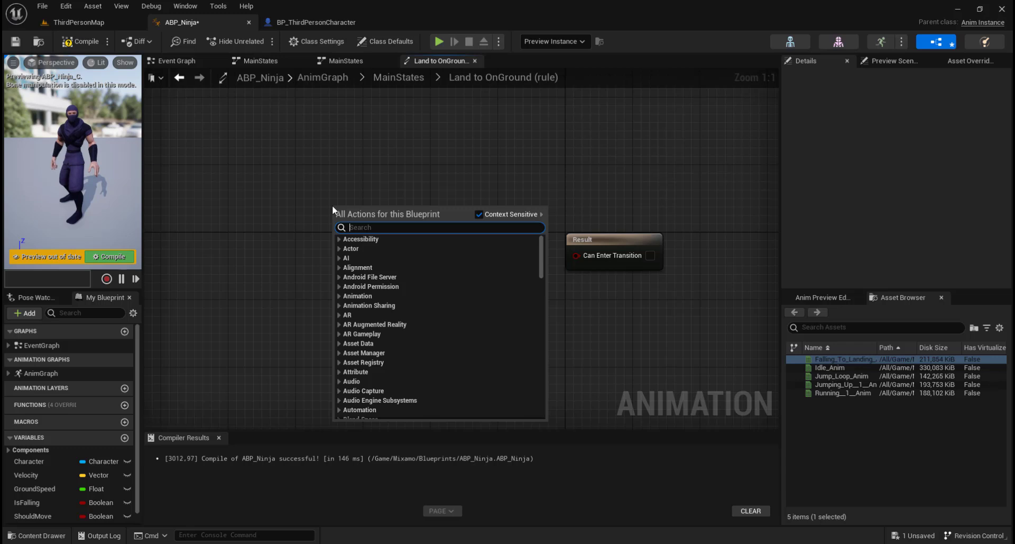
pyautogui.write('get')
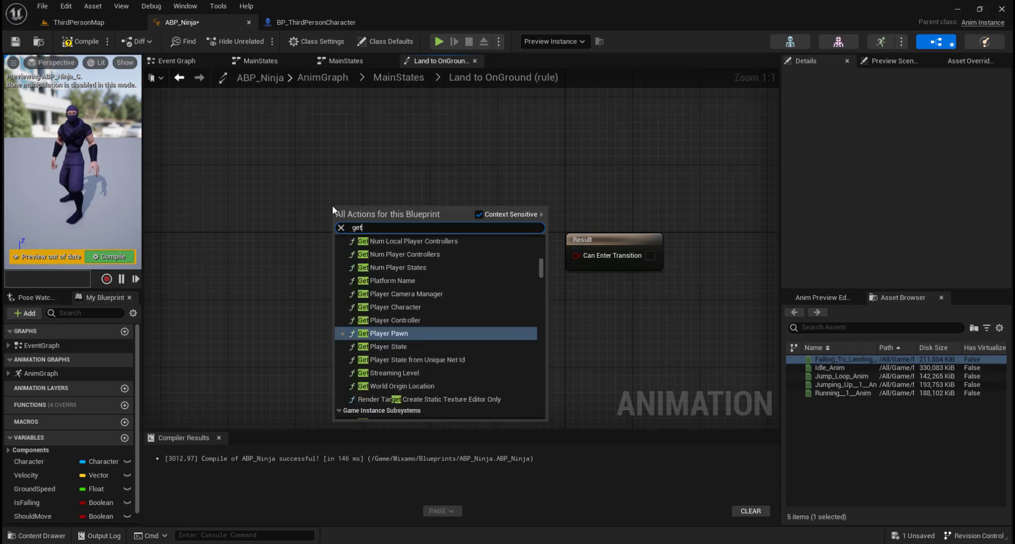
pyautogui.write(' relevant')
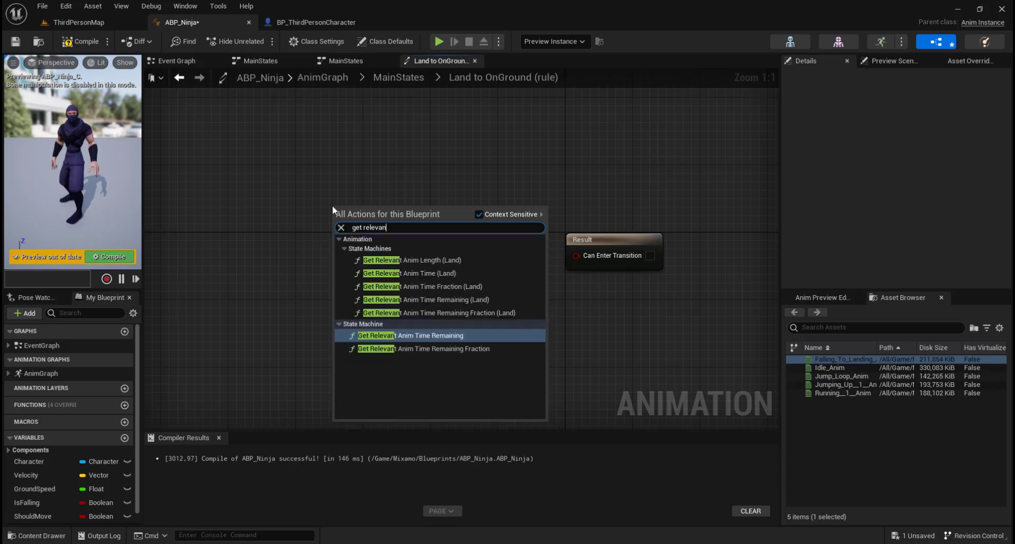
pyautogui.click(430, 274)
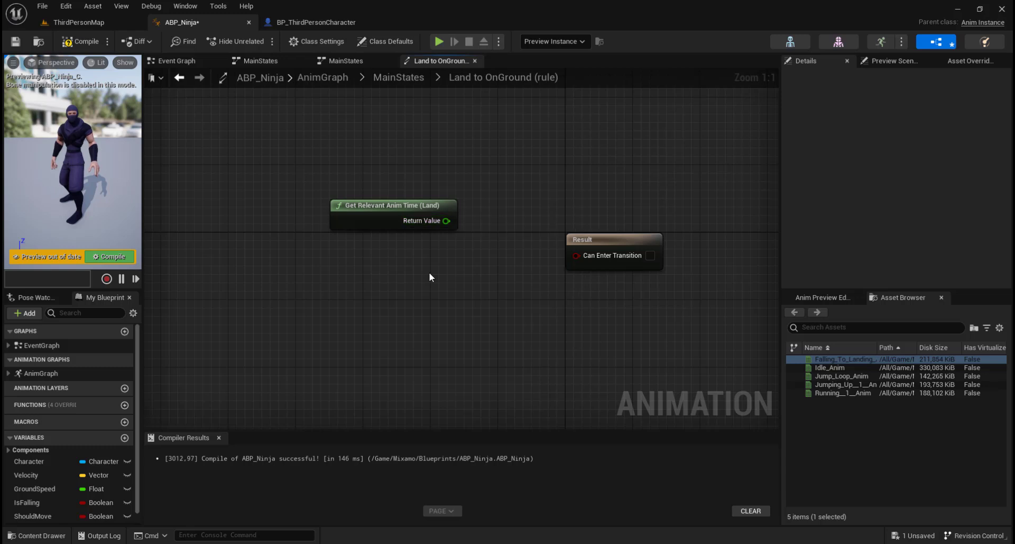
# Add a Greater node after Get Relevant Anim Time (Land) that checks whether its return value exceeds 0.25
pyautogui.click(179, 77)
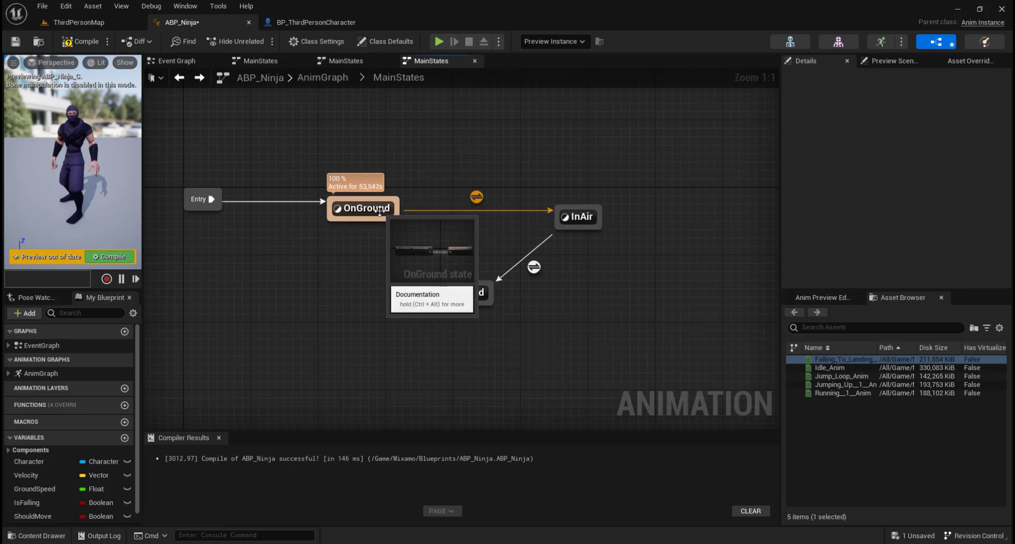
pyautogui.click(204, 81)
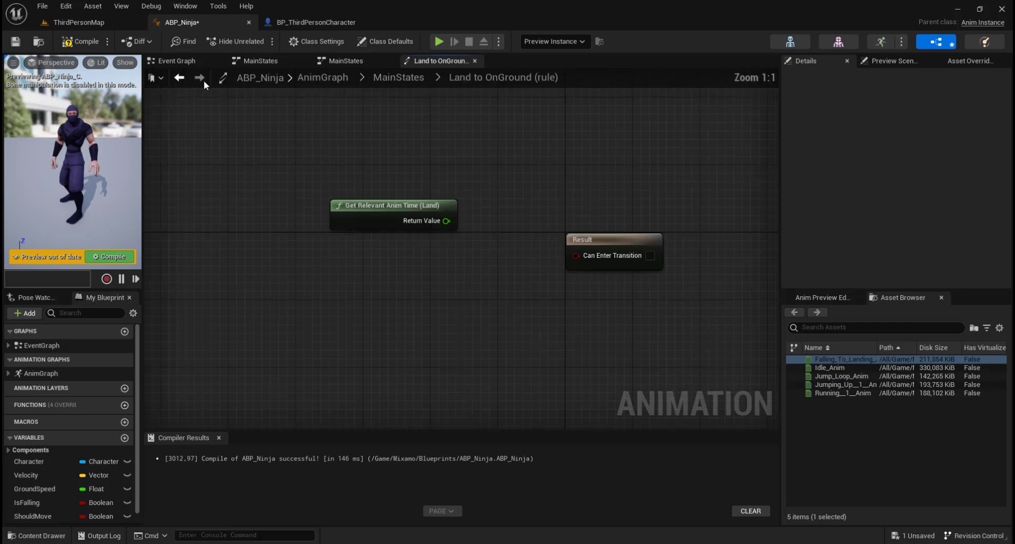
pyautogui.moveTo(405, 198); pyautogui.dragTo(351, 179)
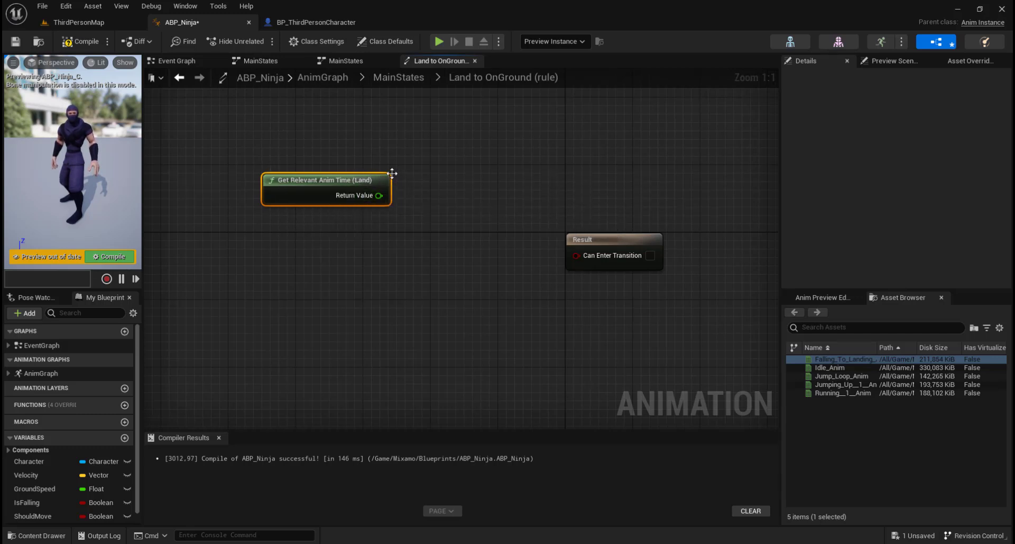
pyautogui.moveTo(345, 176); pyautogui.dragTo(385, 227)
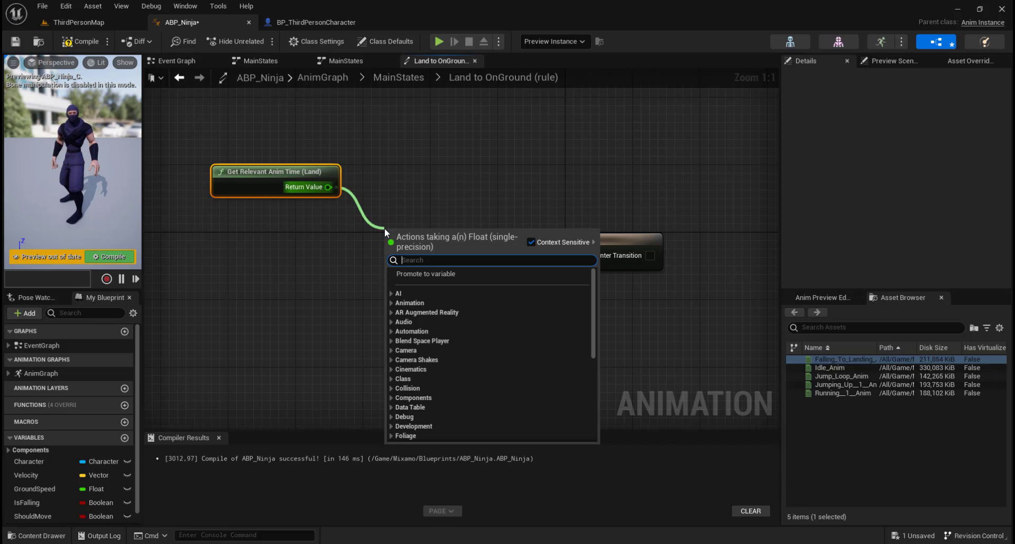
pyautogui.write('>')
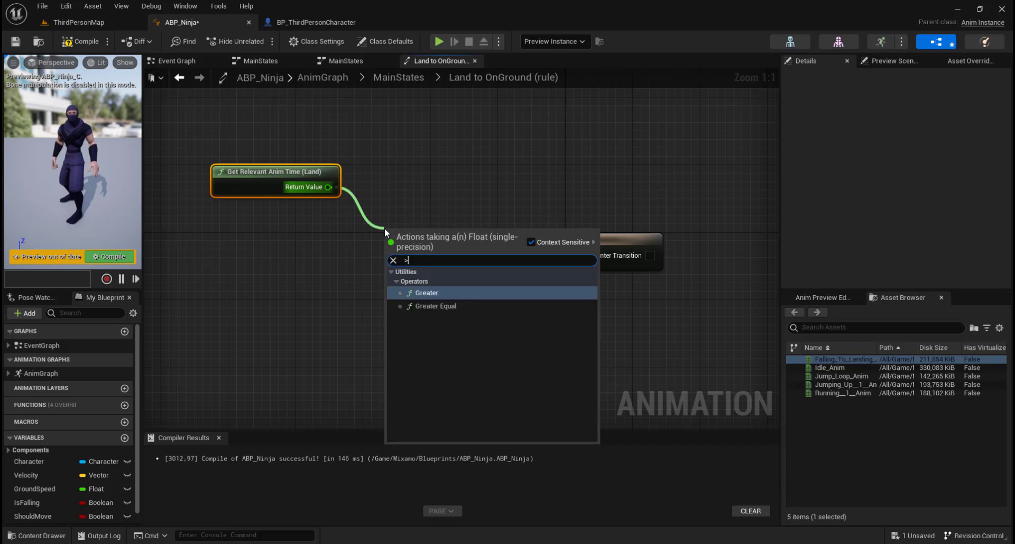
pyautogui.click(427, 280)
pyautogui.click(412, 254)
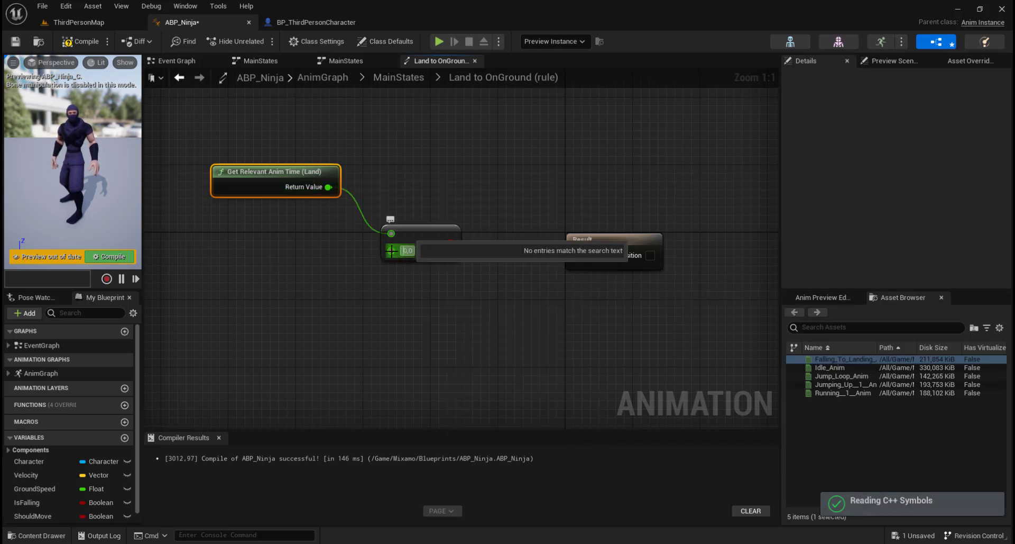
pyautogui.click(409, 252)
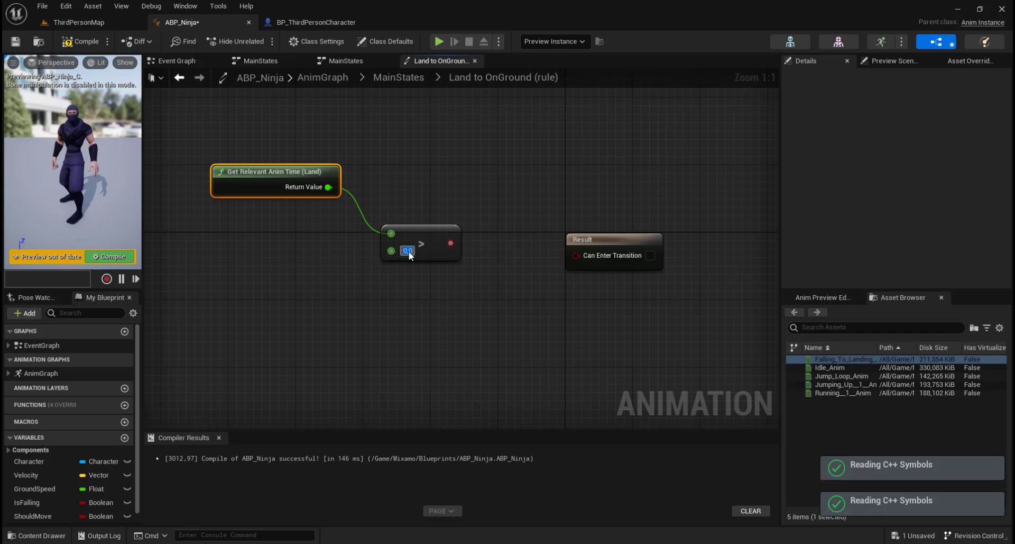
pyautogui.write('0')
pyautogui.press('Return')
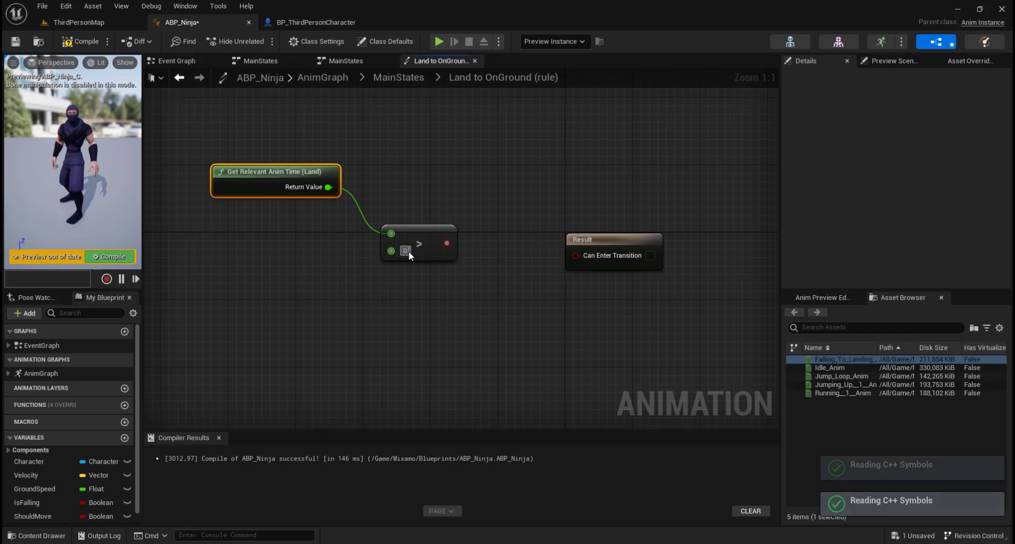
pyautogui.click(408, 252)
pyautogui.write('0.25')
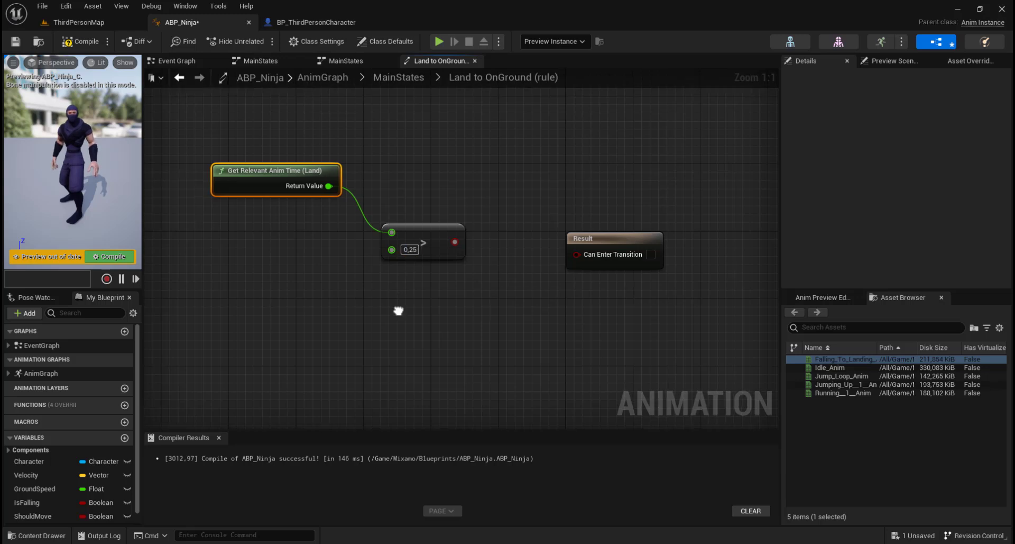
# Add a Ground Speed getter with a Greater than 0.0 comparison below the anim time check and line up the two comparison nodes
pyautogui.moveTo(399, 306); pyautogui.dragTo(422, 275, button='right')
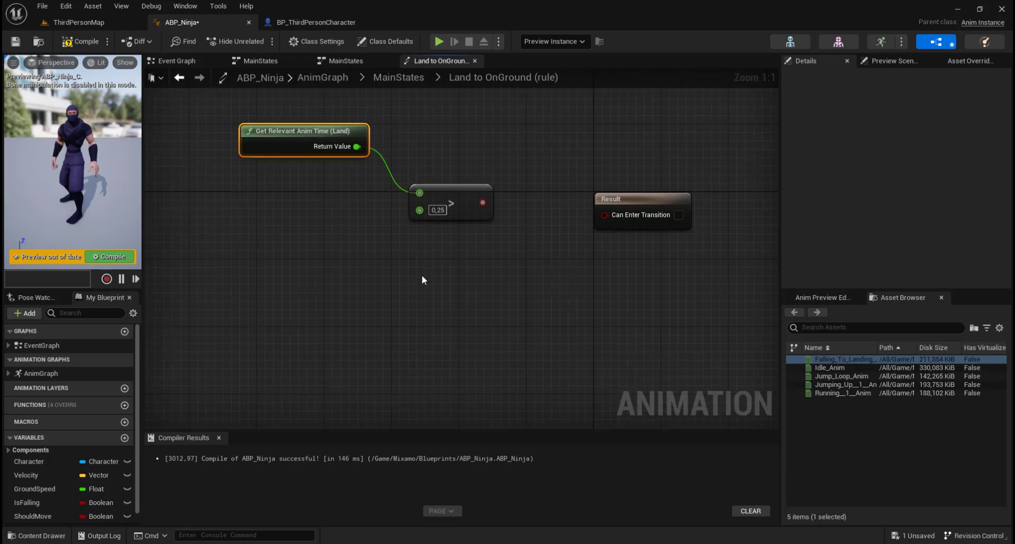
pyautogui.moveTo(33, 489); pyautogui.dragTo(379, 280)
pyautogui.click(297, 295)
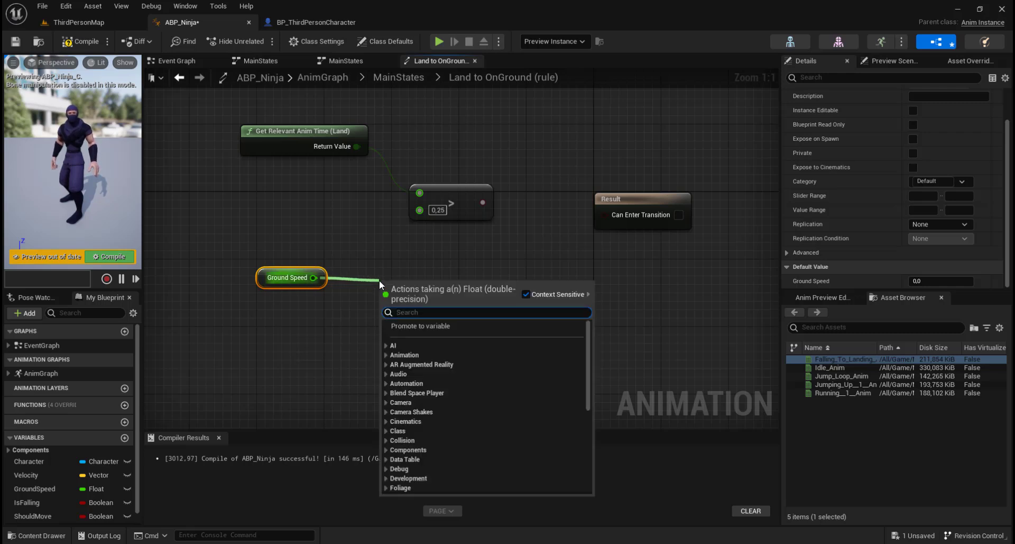
pyautogui.write('>')
pyautogui.click(436, 345)
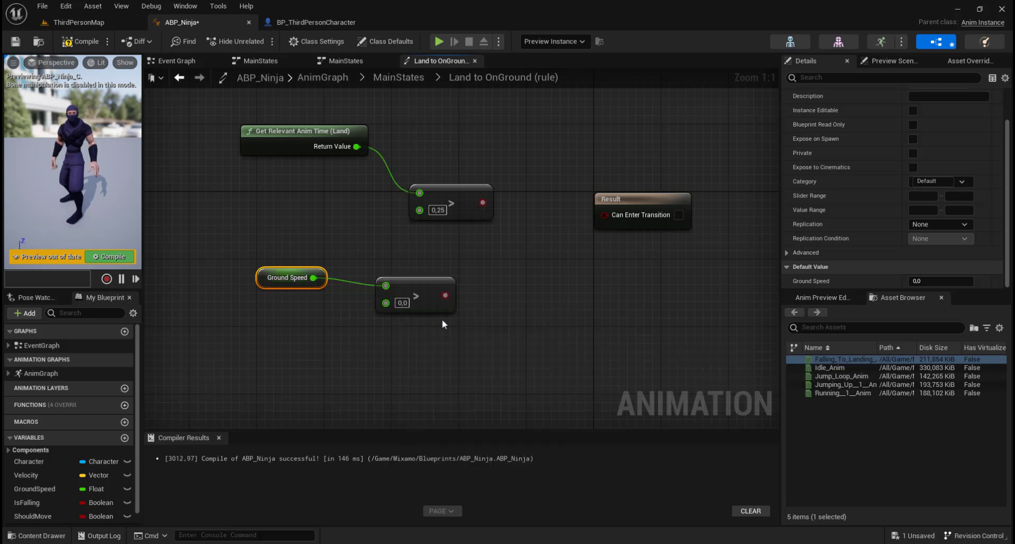
pyautogui.moveTo(460, 194); pyautogui.dragTo(423, 195)
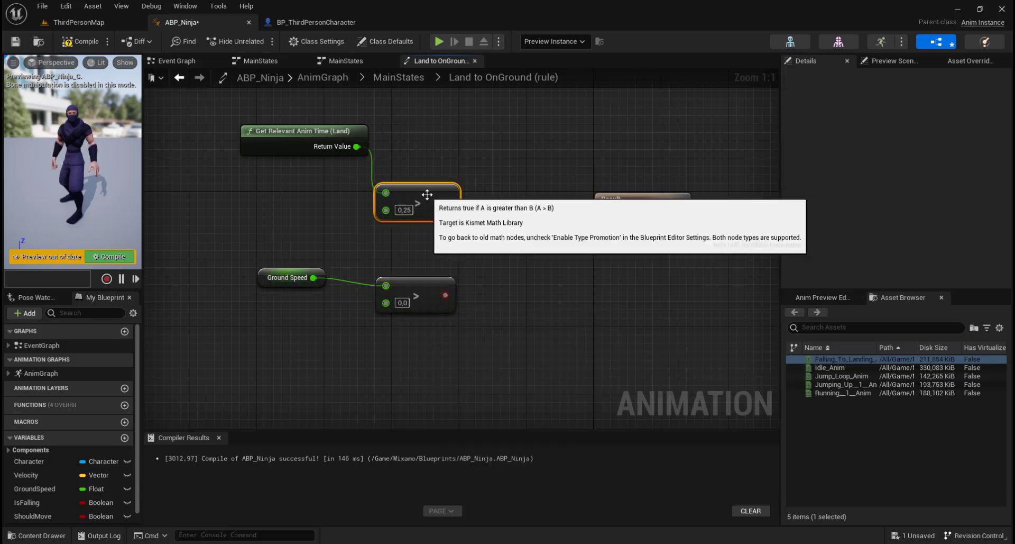
pyautogui.moveTo(415, 278); pyautogui.dragTo(423, 278)
# Combine both comparisons with an AND Boolean node, connect it to the Result's Can Enter Transition, and compile ABP_Ninja
pyautogui.moveTo(537, 271); pyautogui.dragTo(391, 271, button='right')
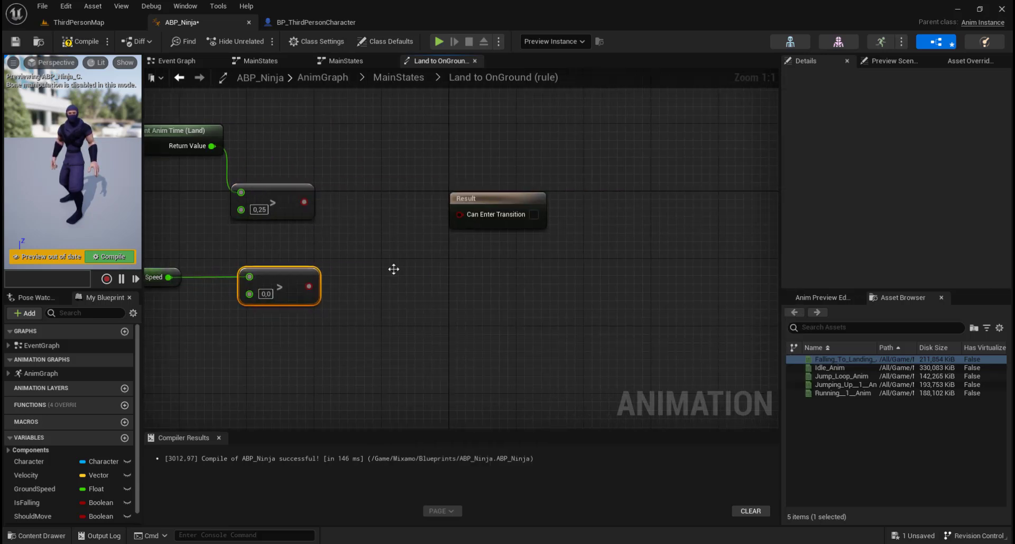
pyautogui.moveTo(500, 200); pyautogui.dragTo(533, 199)
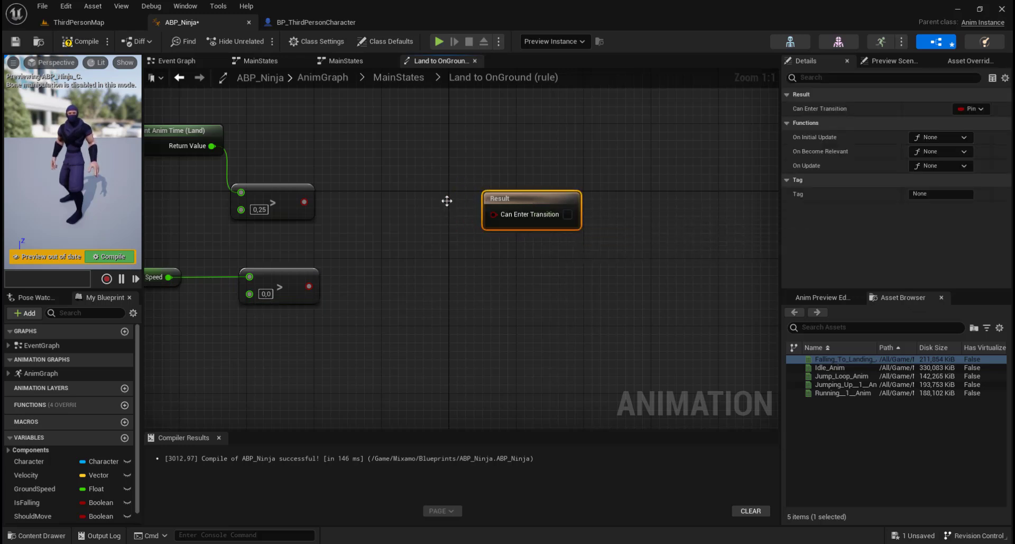
pyautogui.moveTo(304, 201); pyautogui.dragTo(360, 227)
pyautogui.write('a')
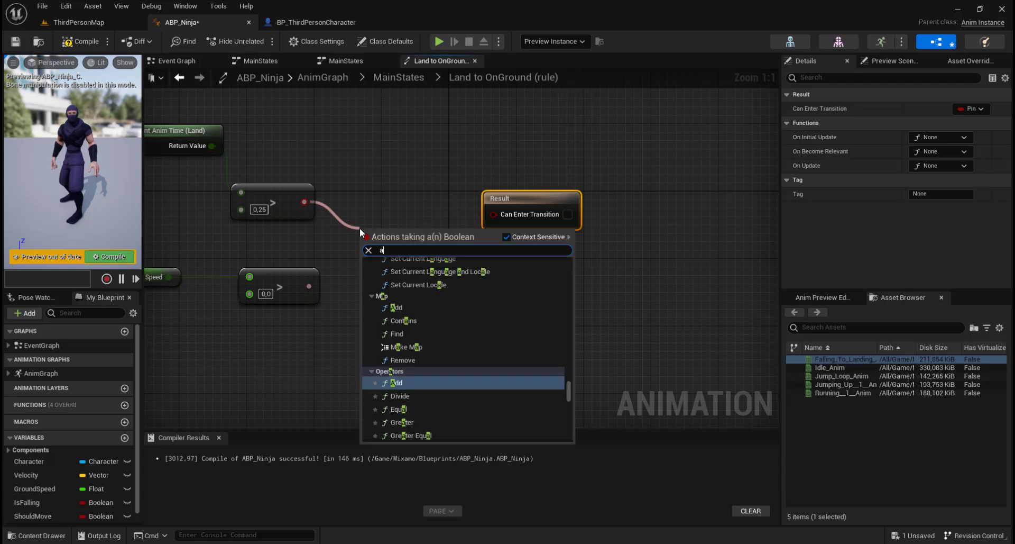
pyautogui.write('nd')
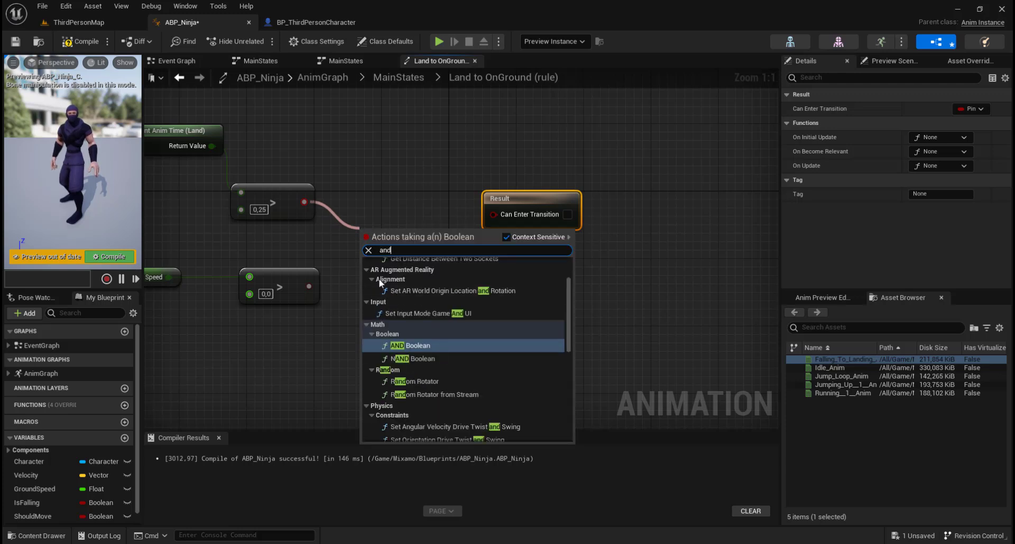
pyautogui.click(402, 345)
pyautogui.moveTo(308, 286); pyautogui.dragTo(367, 249)
pyautogui.moveTo(433, 233); pyautogui.dragTo(490, 211)
pyautogui.click(77, 42)
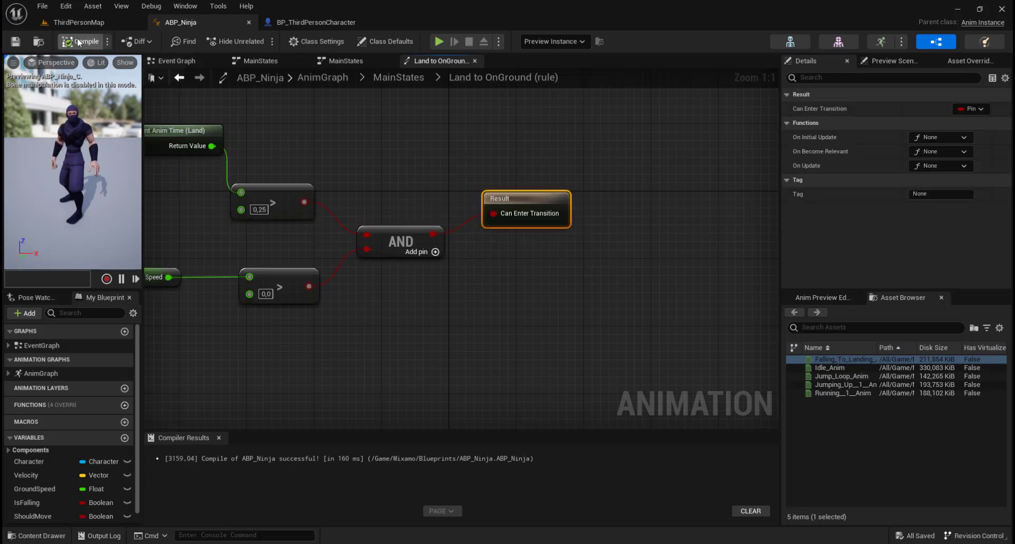
# Play-test ThirdPersonMap, running and jumping repeatedly to examine how landing blends back into running and idle, and end the session
pyautogui.click(79, 23)
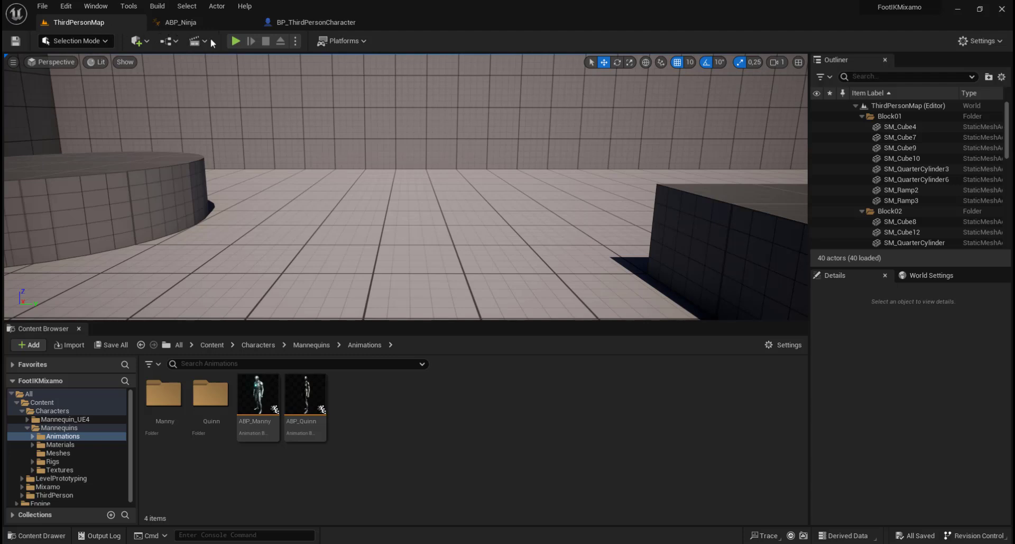
pyautogui.click(236, 41)
pyautogui.press('w')
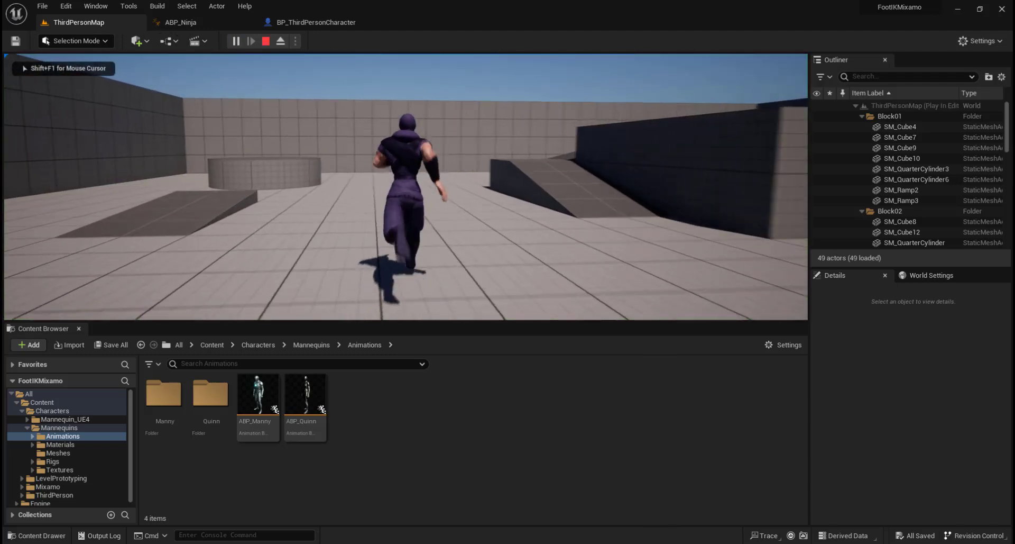
pyautogui.press('space')
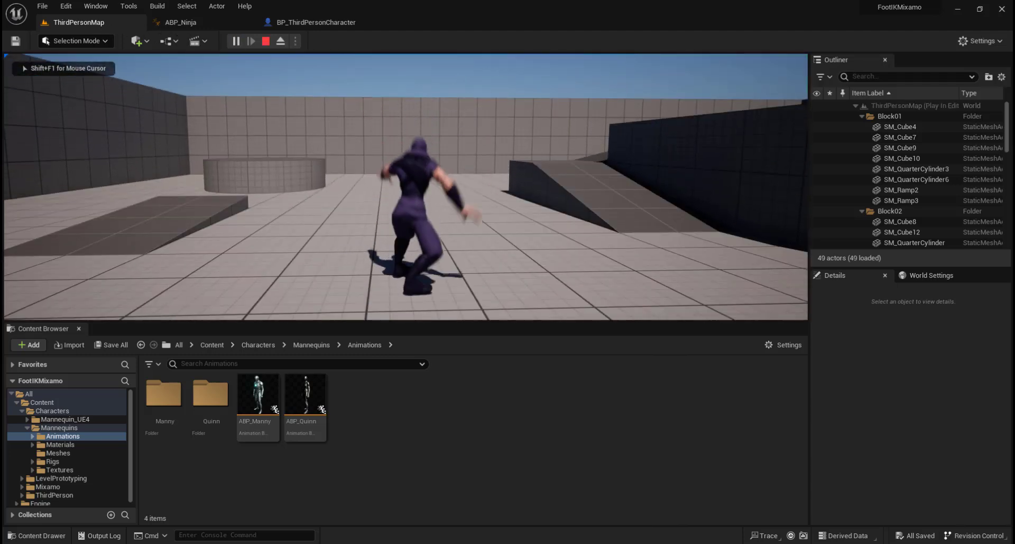
pyautogui.press('space')
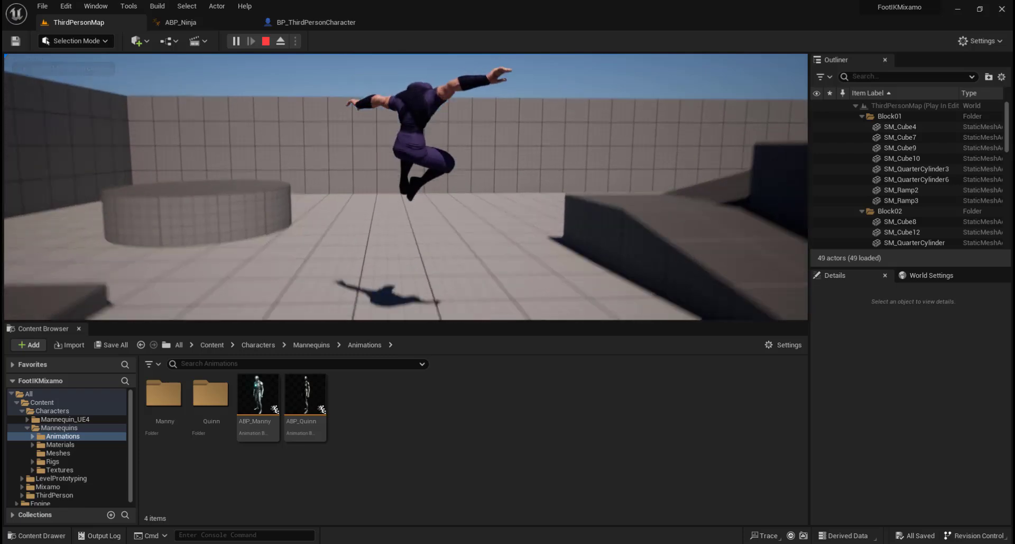
pyautogui.press('space')
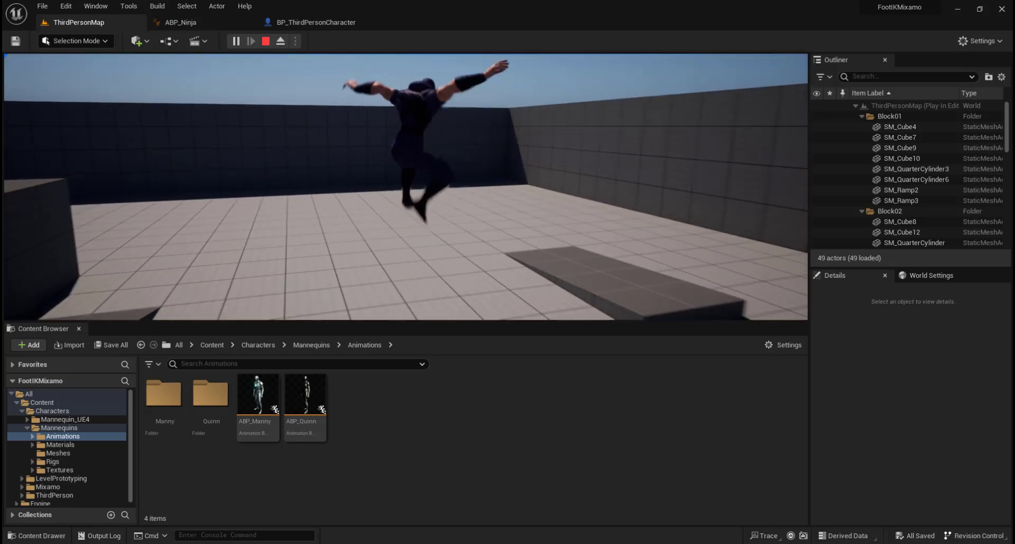
pyautogui.press('space')
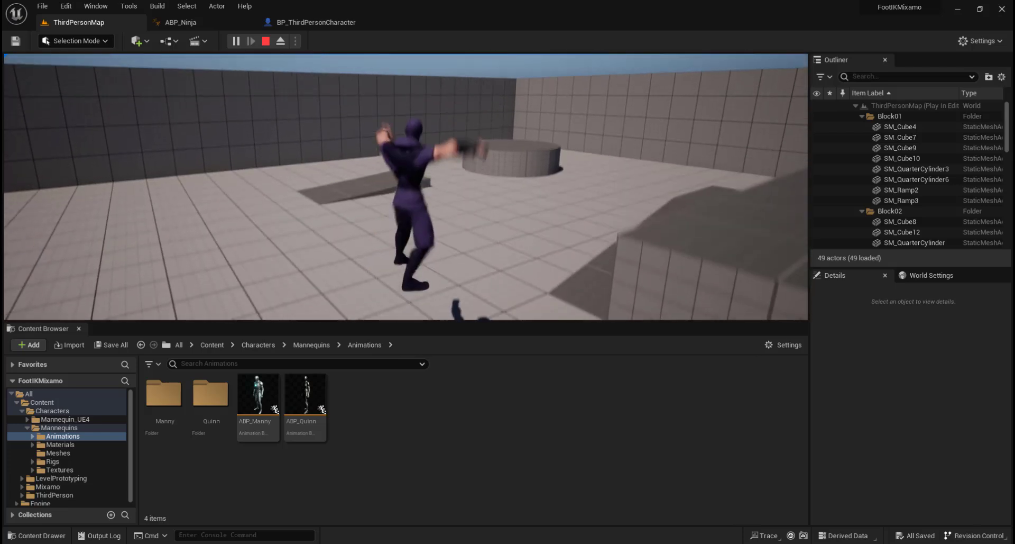
pyautogui.press('space')
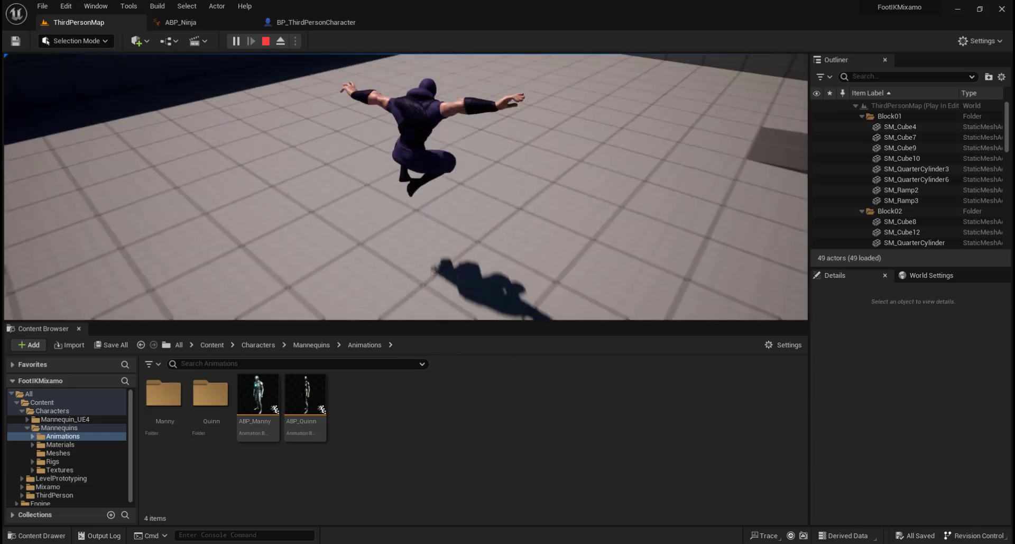
pyautogui.press('w')
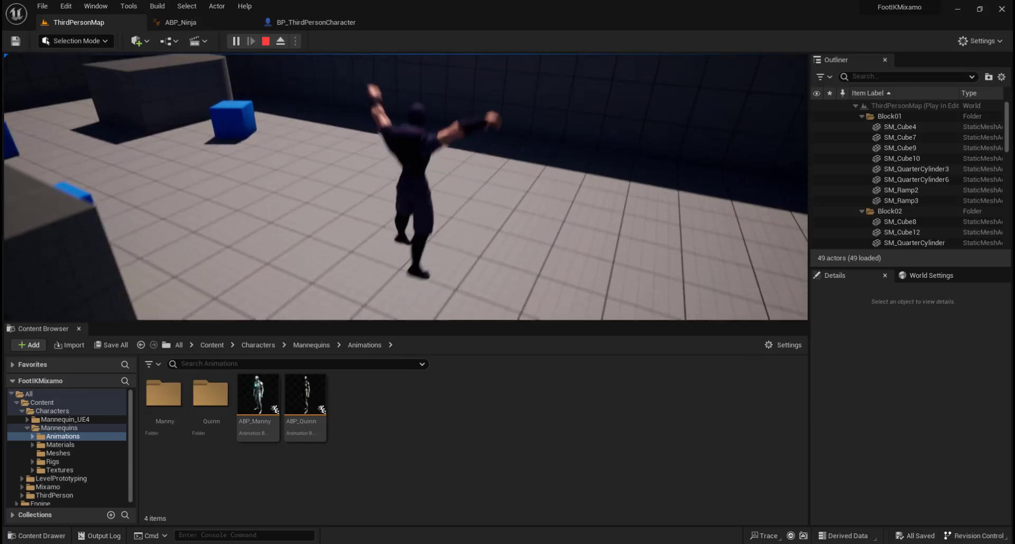
pyautogui.press('w')
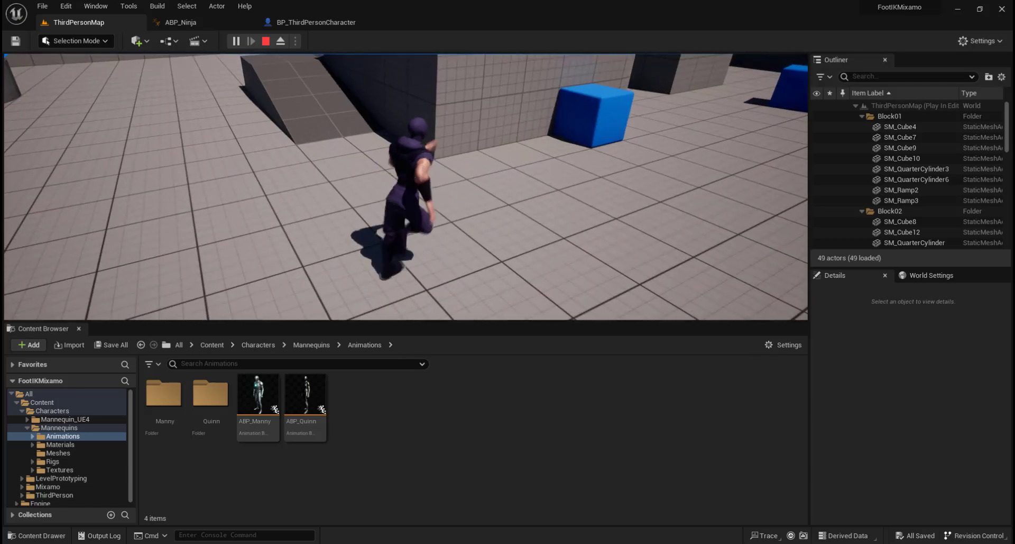
pyautogui.press('space')
pyautogui.press('w')
pyautogui.press('space')
pyautogui.press('w')
pyautogui.press('space')
pyautogui.press('w')
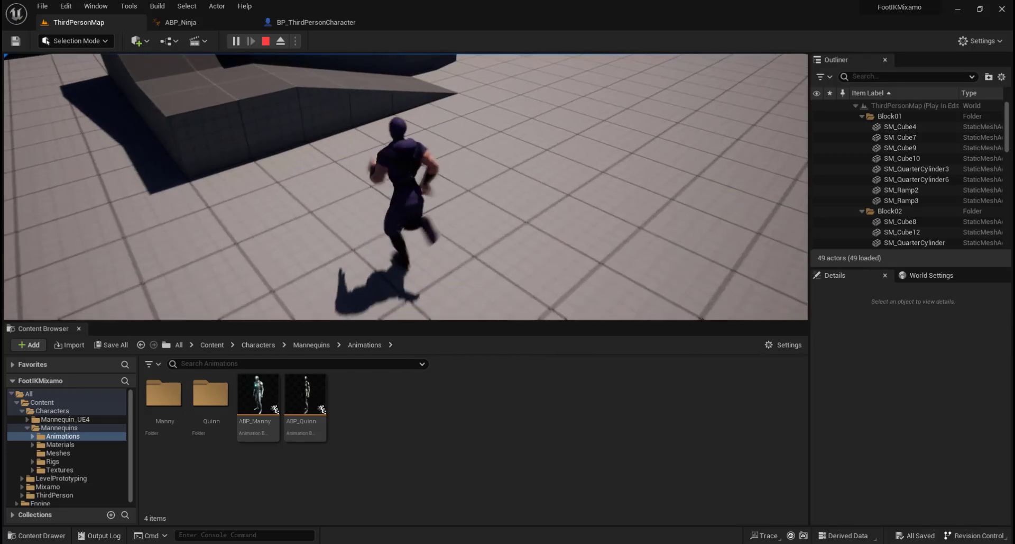
pyautogui.press('w')
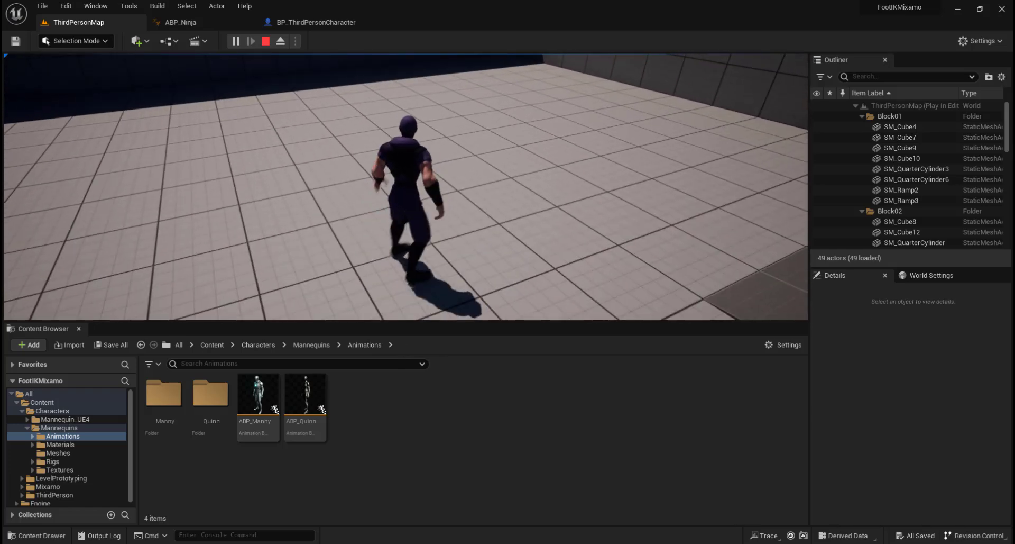
pyautogui.press('w')
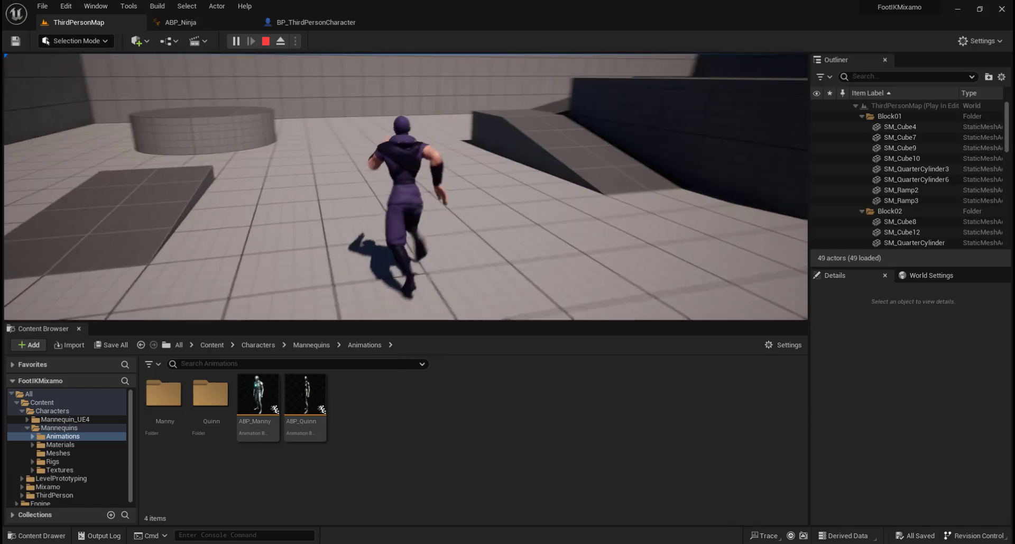
pyautogui.press('space')
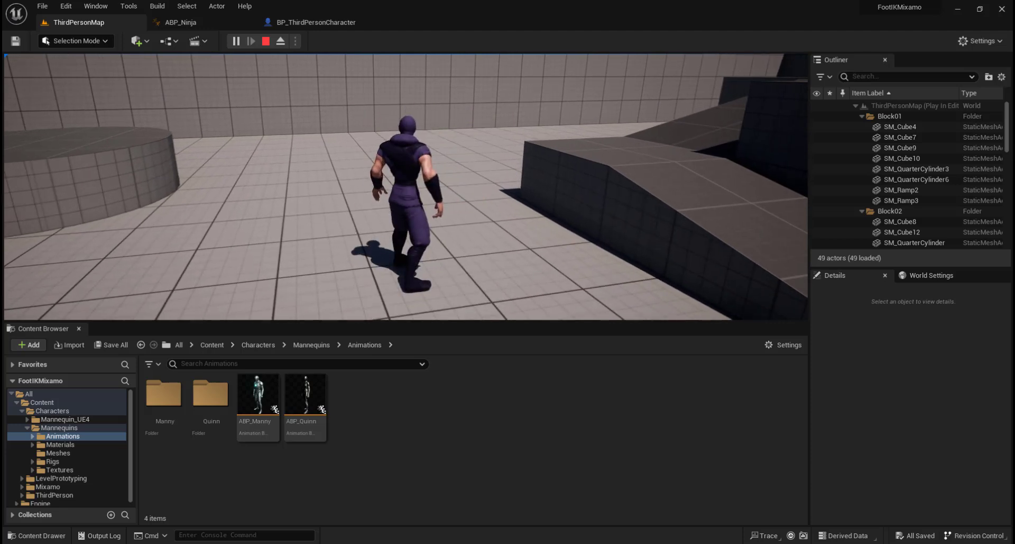
pyautogui.press('Escape')
# Examine the OnGround to InAir transition and the Start Position of the jump sequence player in the InAir state, and recompile ABP_Ninja
pyautogui.click(185, 22)
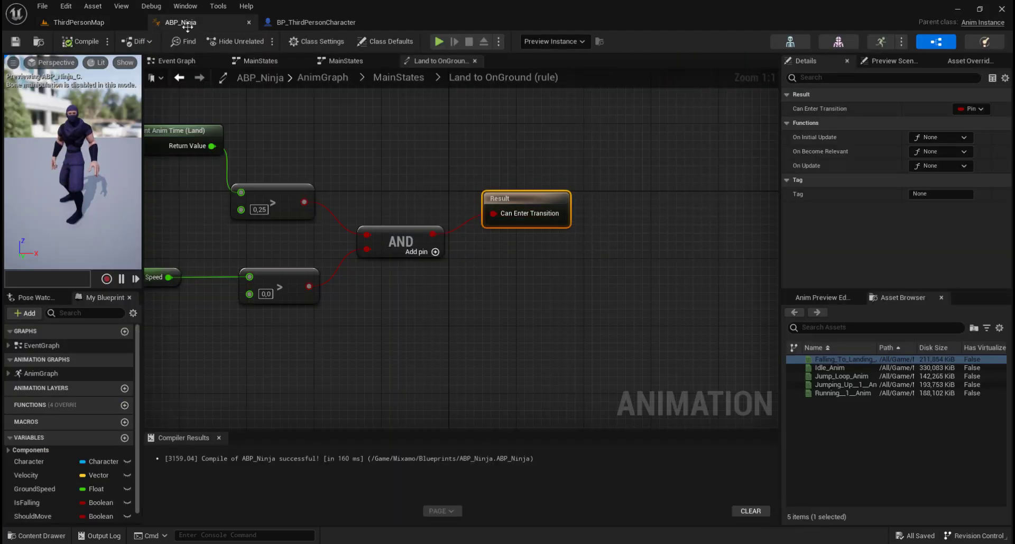
pyautogui.click(180, 77)
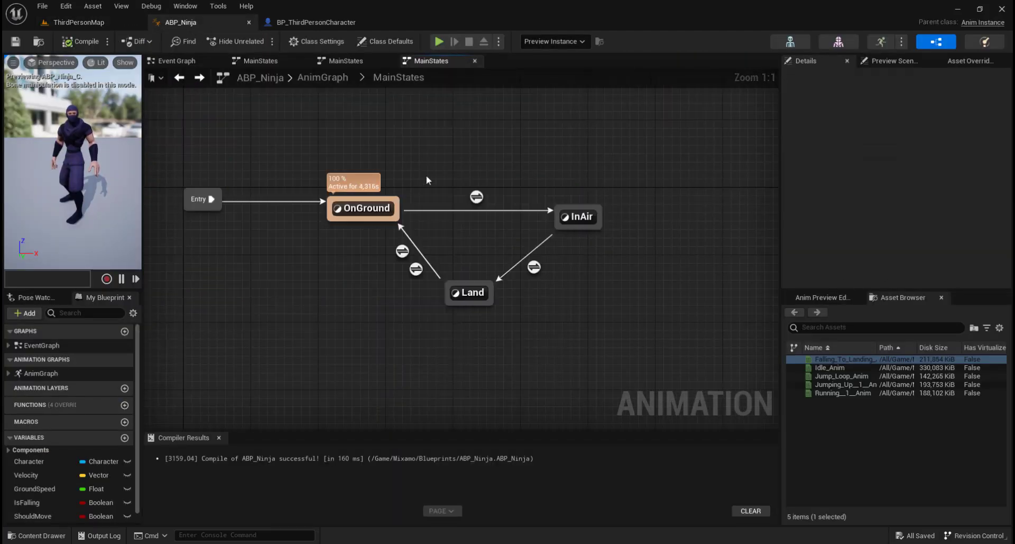
pyautogui.click(476, 196)
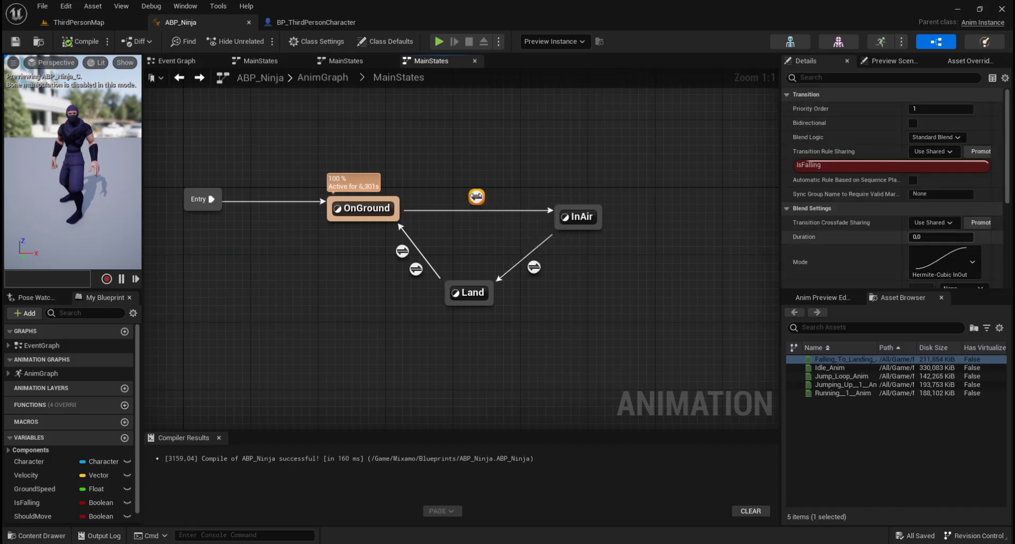
pyautogui.click(580, 218)
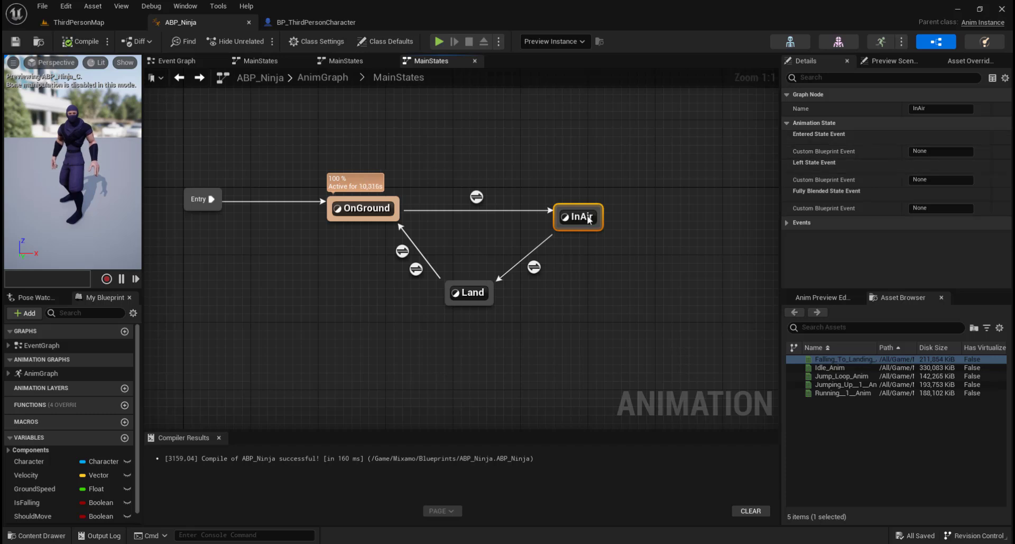
pyautogui.doubleClick(587, 216)
pyautogui.click(450, 258)
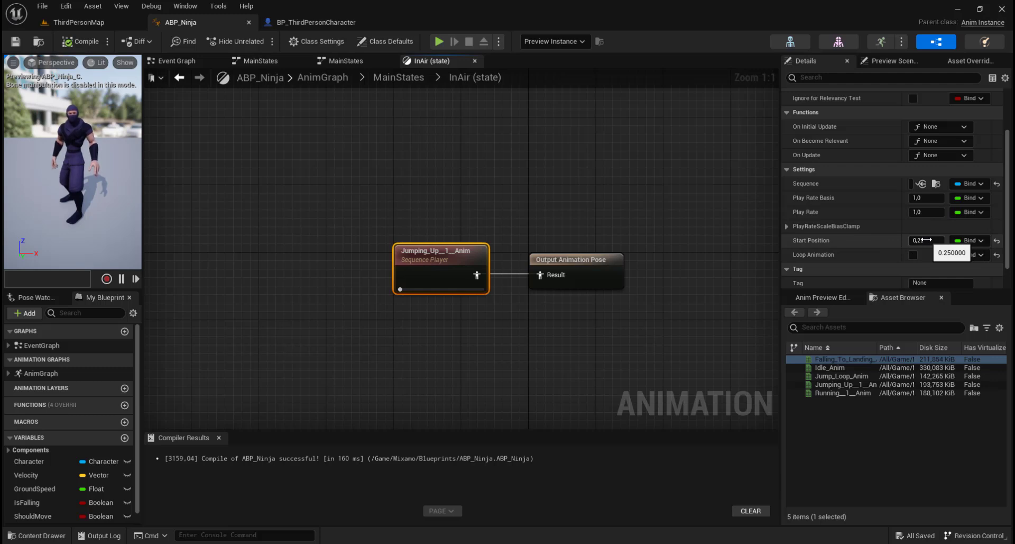
pyautogui.click(80, 41)
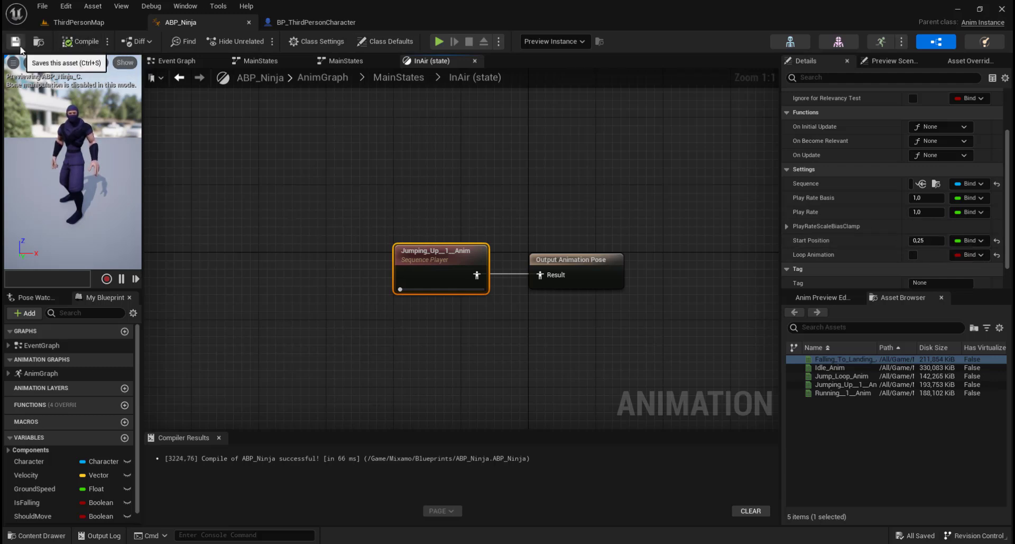
# Review how the AnimGraph, MainStates and GroundLocomotion state machines of ABP_Ninja fit together, and compile the blueprint again
pyautogui.click(183, 80)
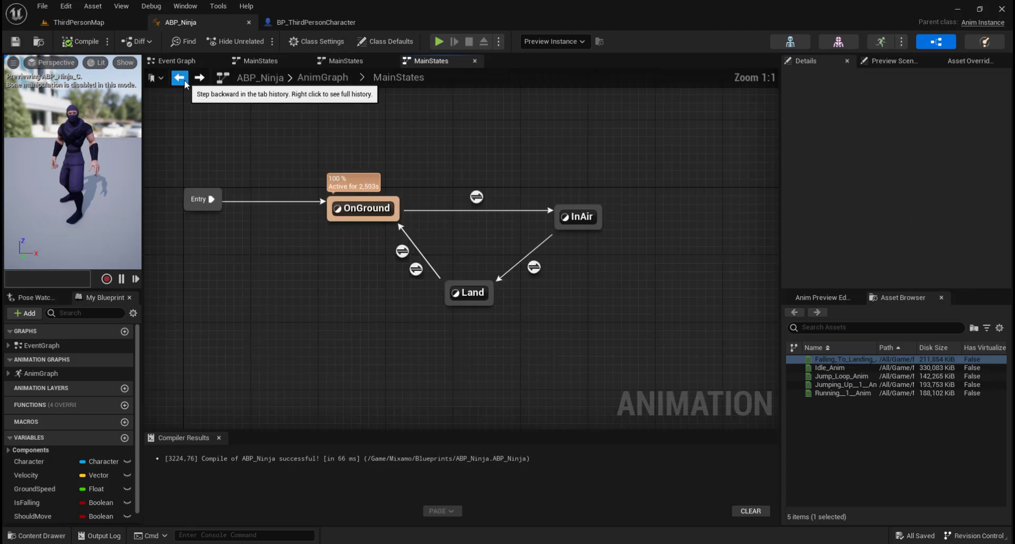
pyautogui.click(179, 78)
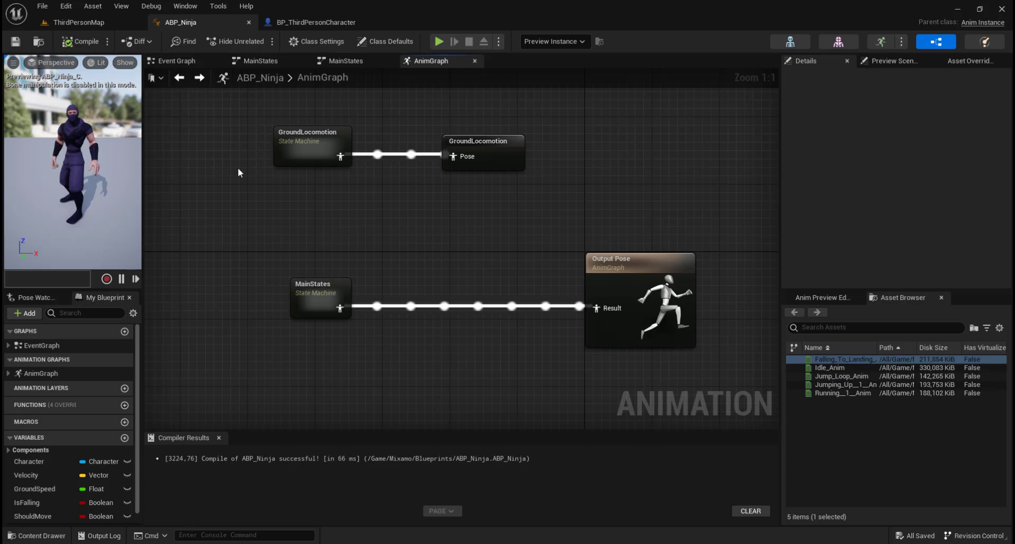
pyautogui.doubleClick(312, 288)
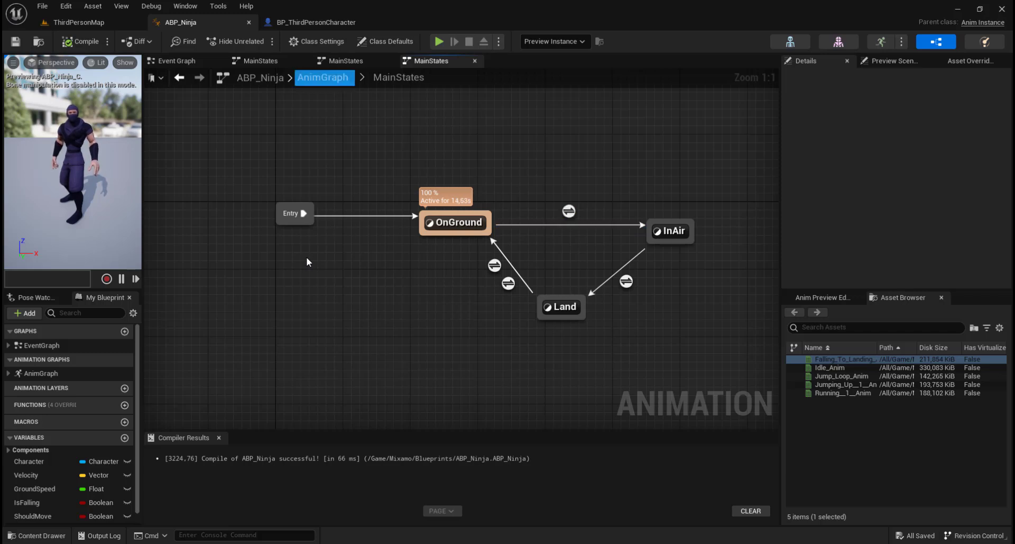
pyautogui.click(179, 77)
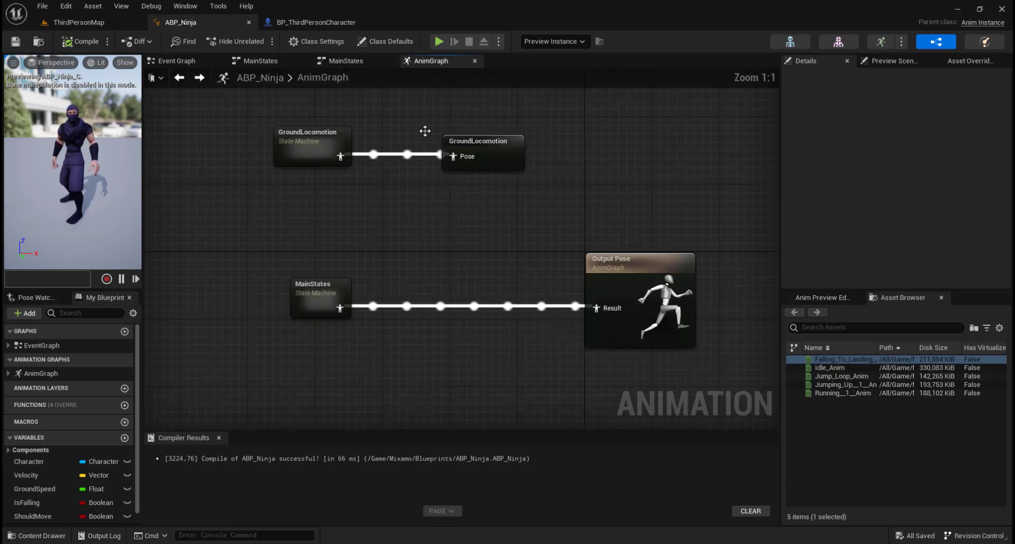
pyautogui.click(478, 142)
pyautogui.doubleClick(478, 142)
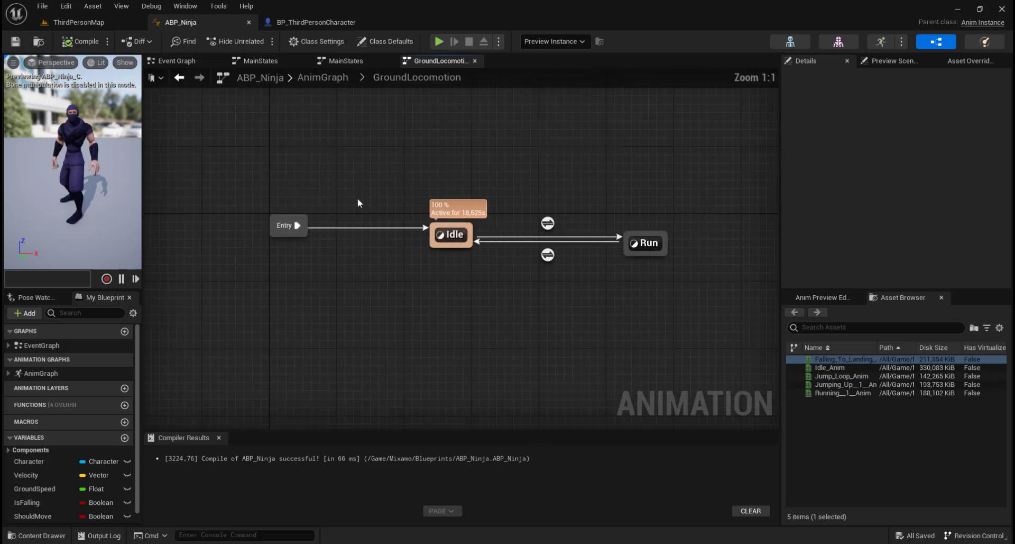
pyautogui.moveTo(387, 307); pyautogui.dragTo(215, 278, button='right')
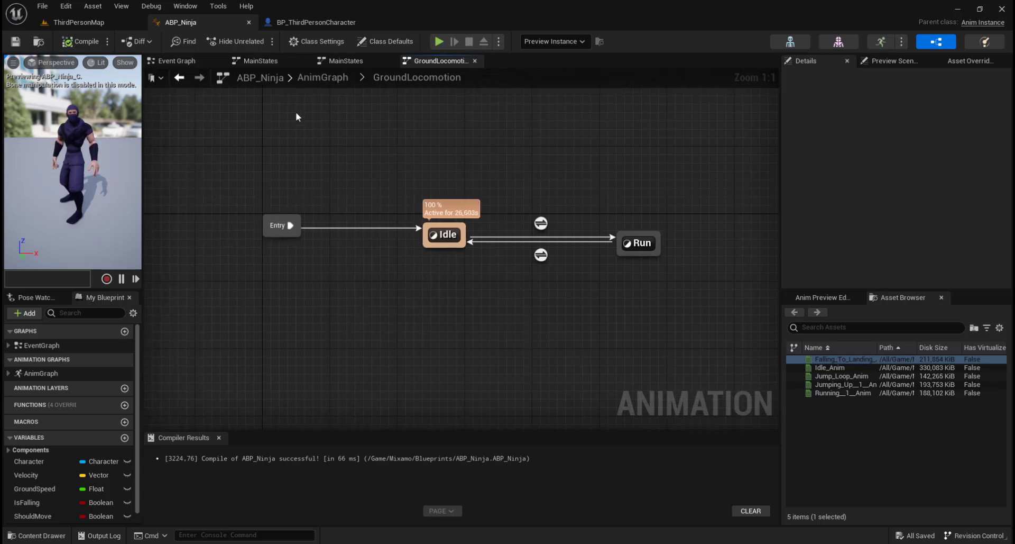
pyautogui.click(180, 78)
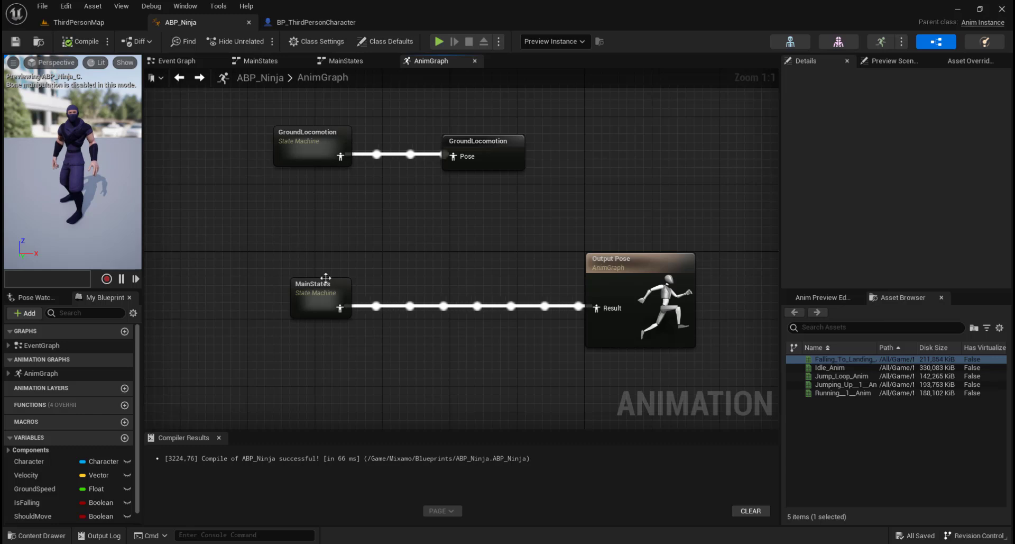
pyautogui.doubleClick(317, 289)
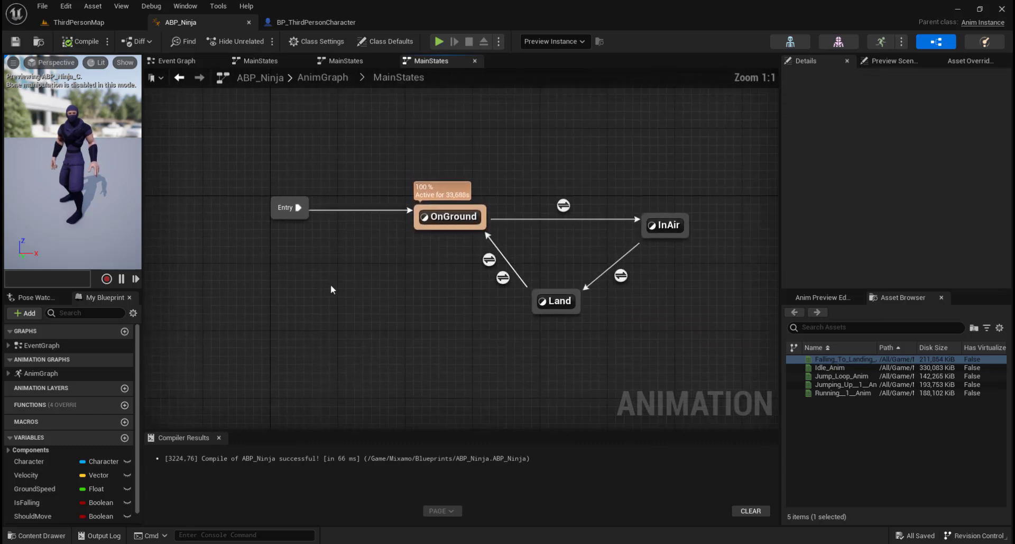
pyautogui.click(179, 79)
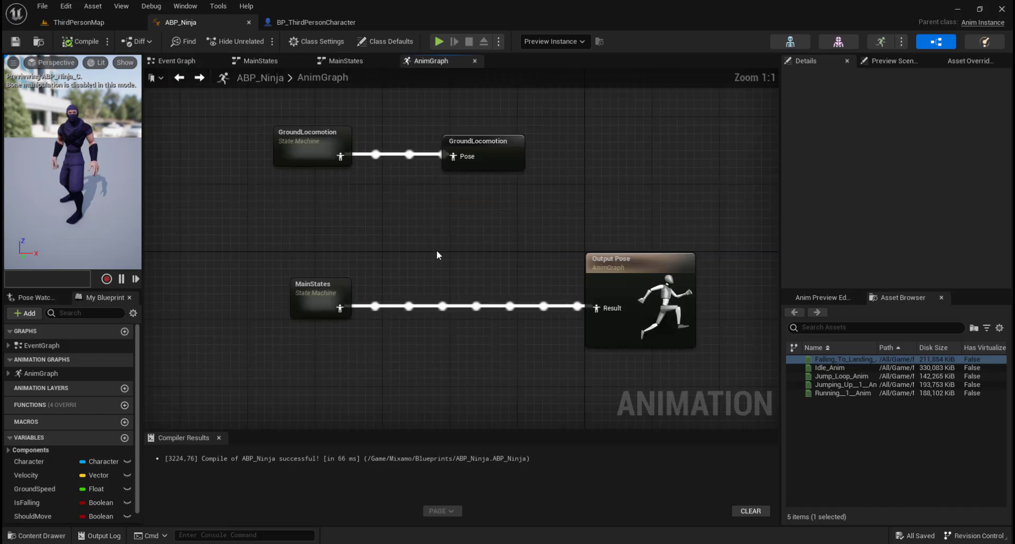
pyautogui.click(80, 41)
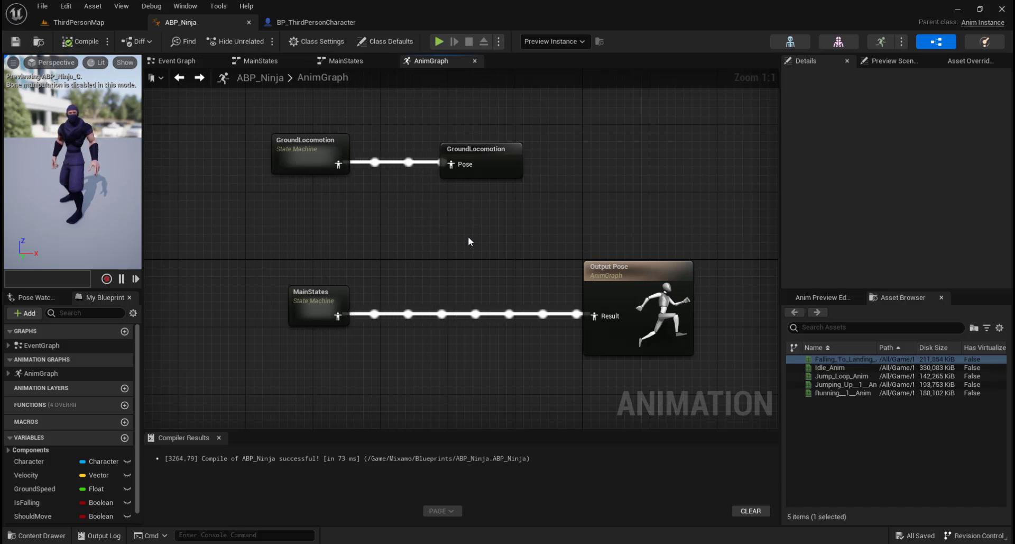
# Create a folder named Rigs inside the Mixamo content folder from the ThirdPersonMap level editor
pyautogui.click(79, 22)
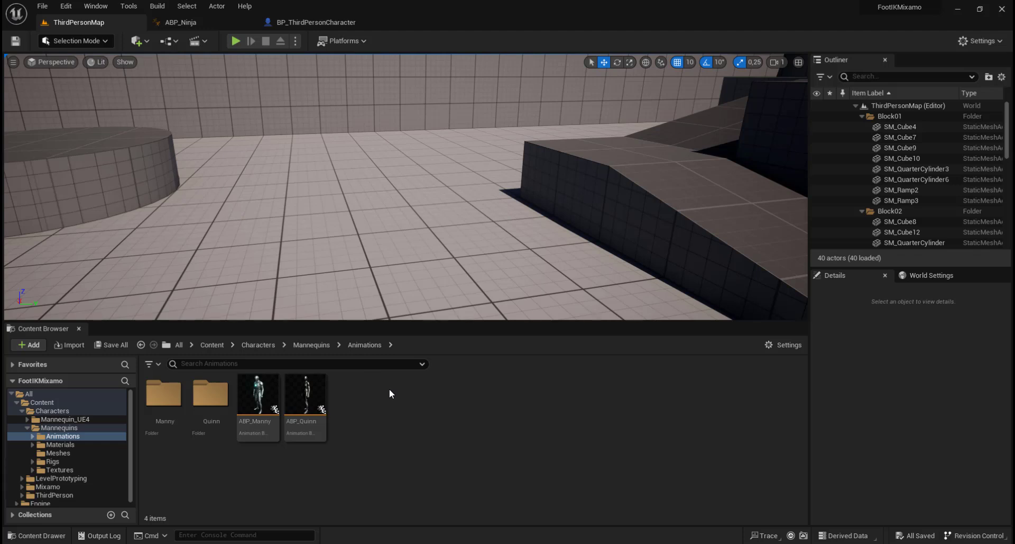
pyautogui.click(212, 344)
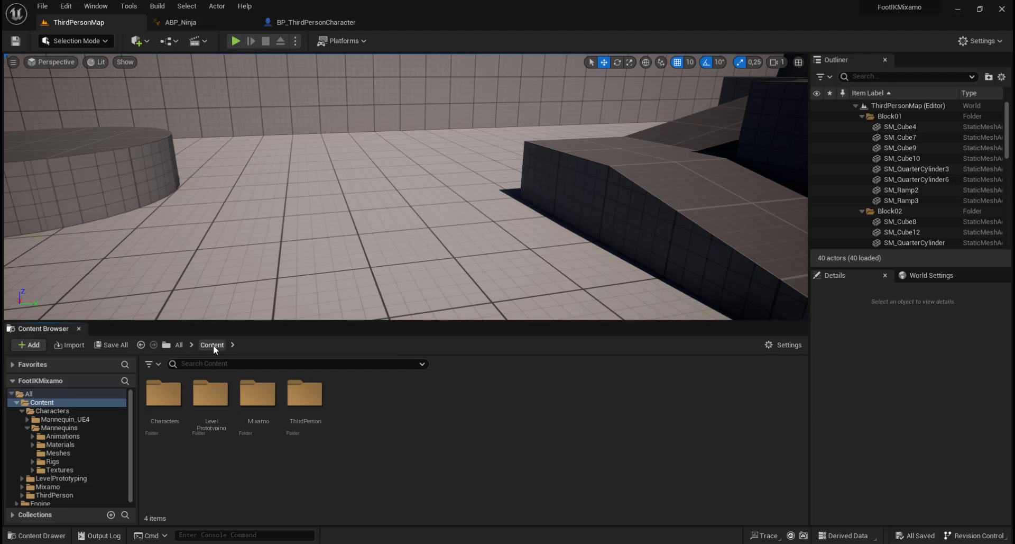
pyautogui.doubleClick(259, 394)
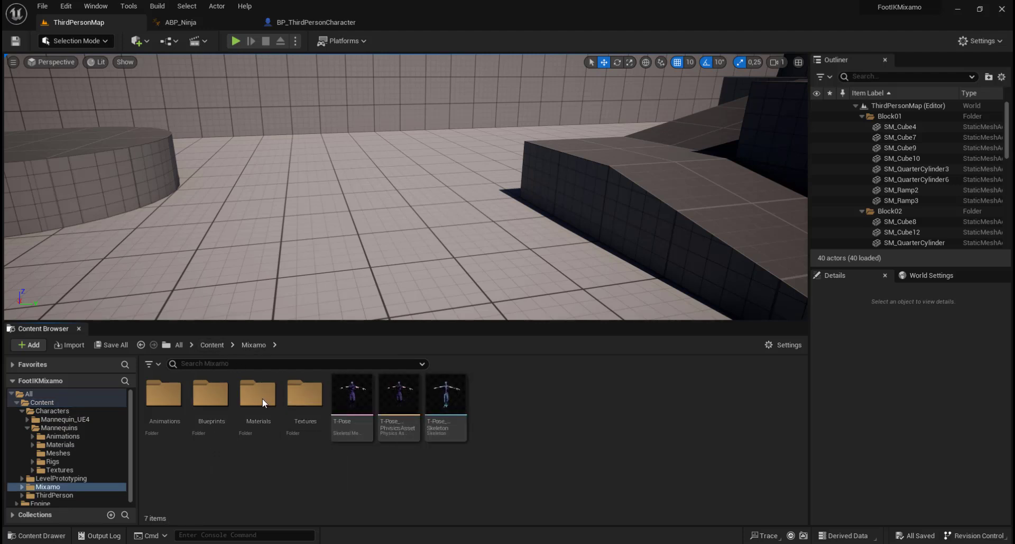
pyautogui.doubleClick(211, 394)
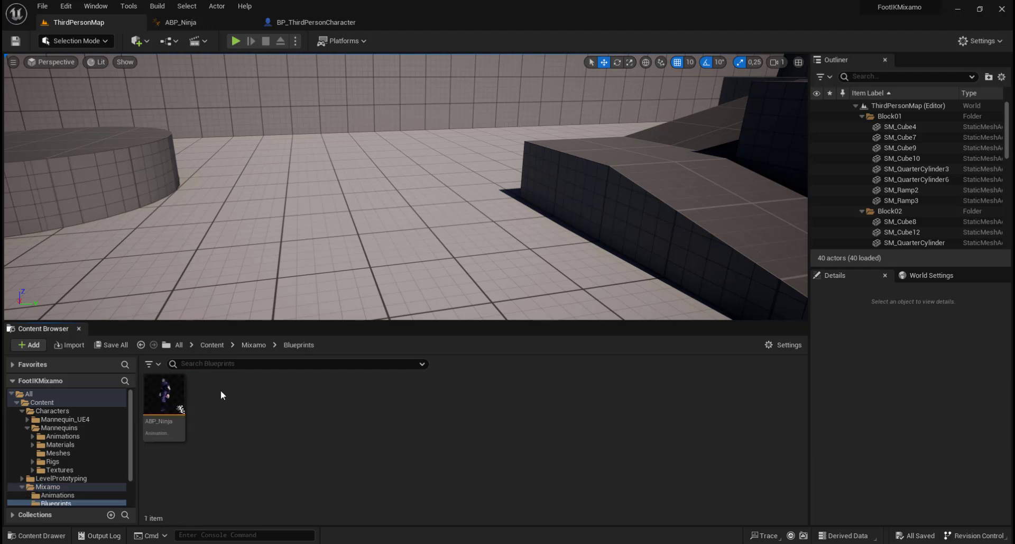
pyautogui.click(254, 344)
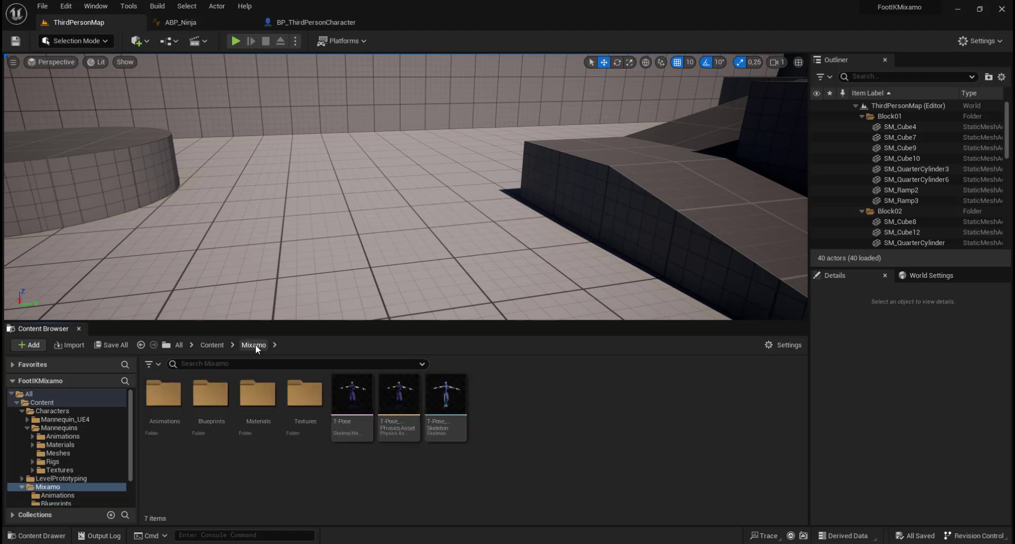
pyautogui.rightClick(524, 402)
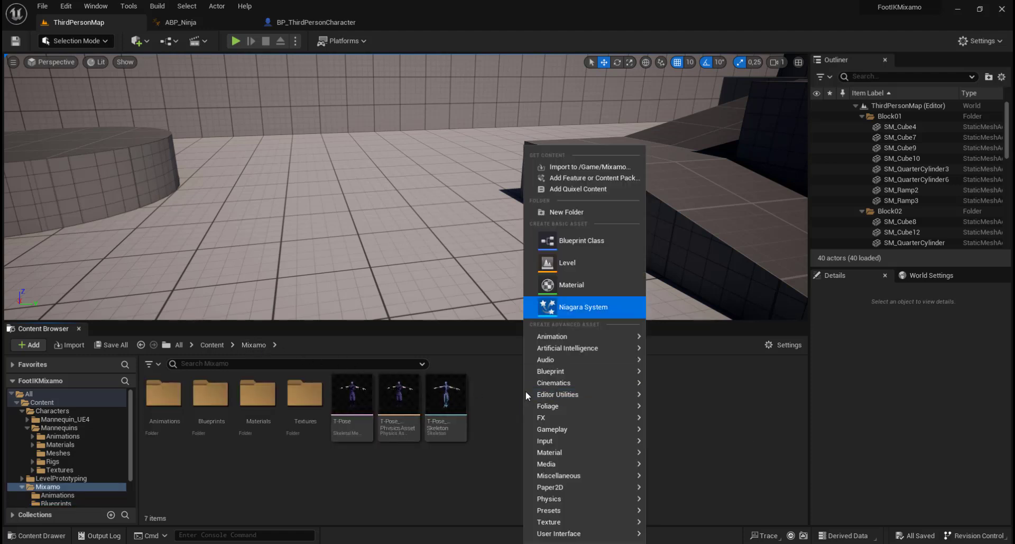
pyautogui.click(574, 212)
pyautogui.write('Rigs')
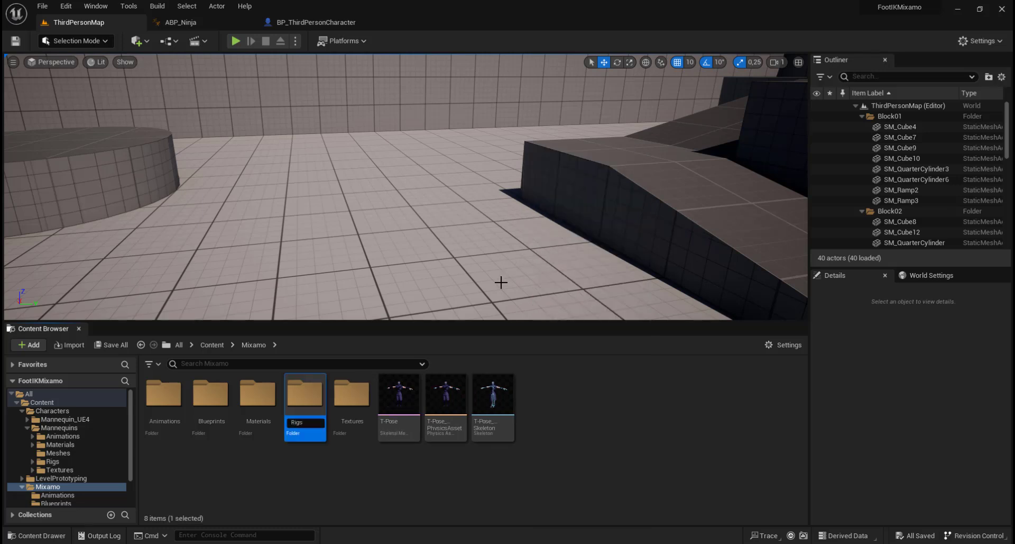
pyautogui.press('Return')
# Create a Control Rig asset named CR_Ninja inside the Mixamo Rigs folder
pyautogui.doubleClick(304, 391)
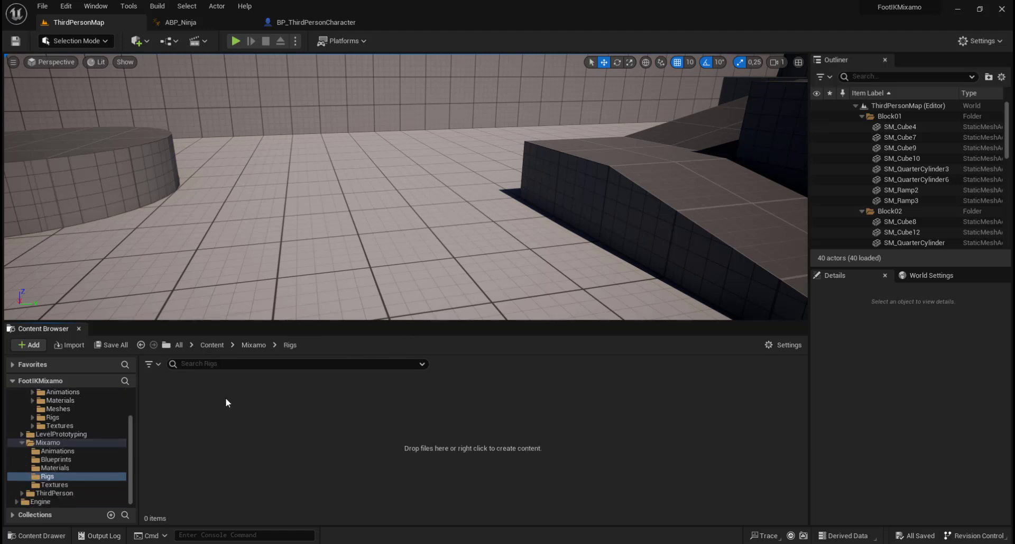
pyautogui.rightClick(255, 393)
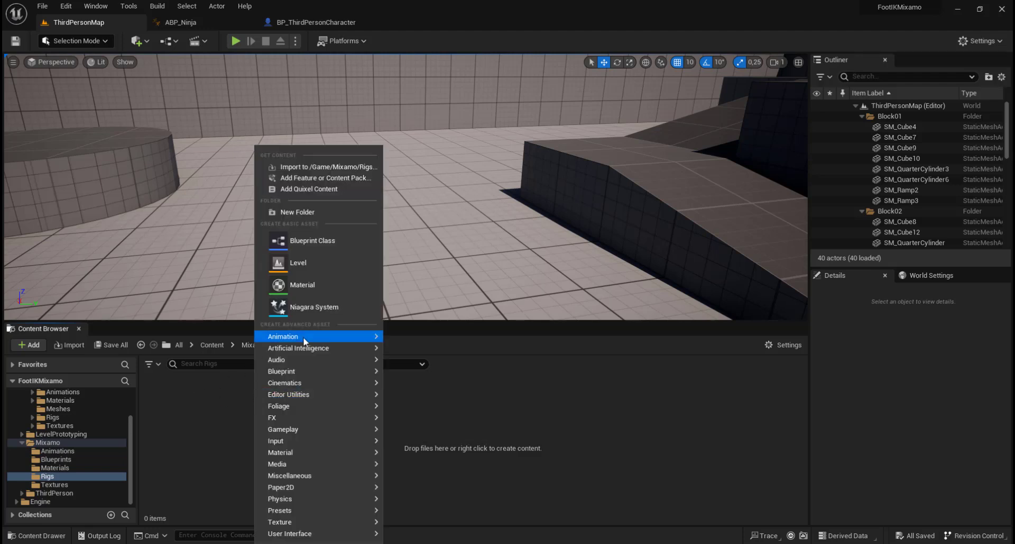
pyautogui.moveTo(304, 339)
pyautogui.moveTo(455, 510)
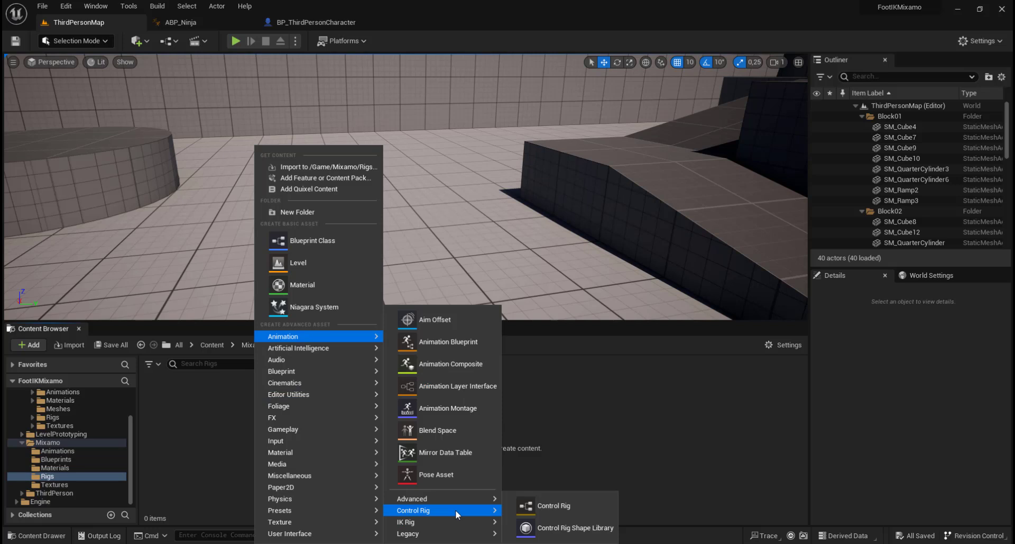
pyautogui.click(545, 506)
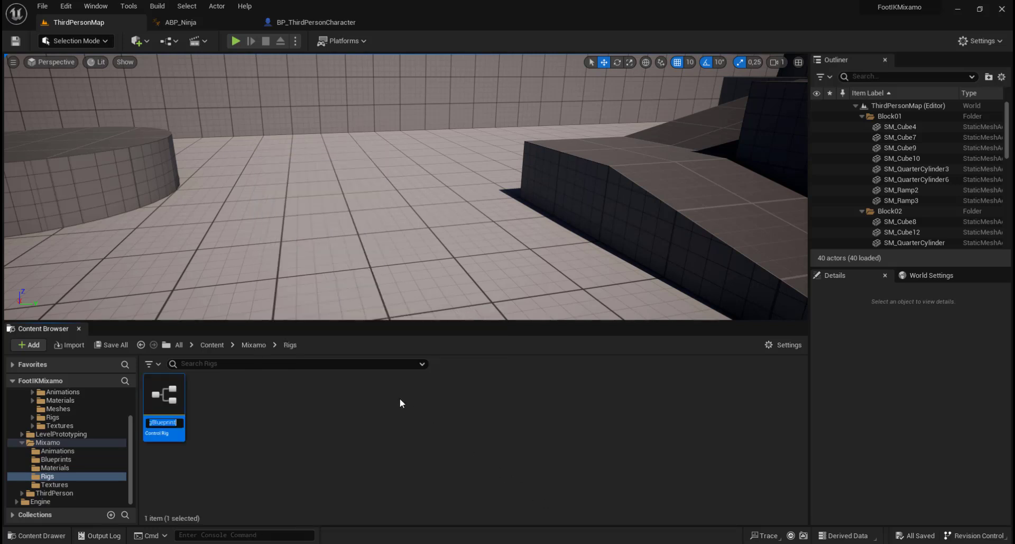
pyautogui.write('CR_Ninja')
pyautogui.press('Return')
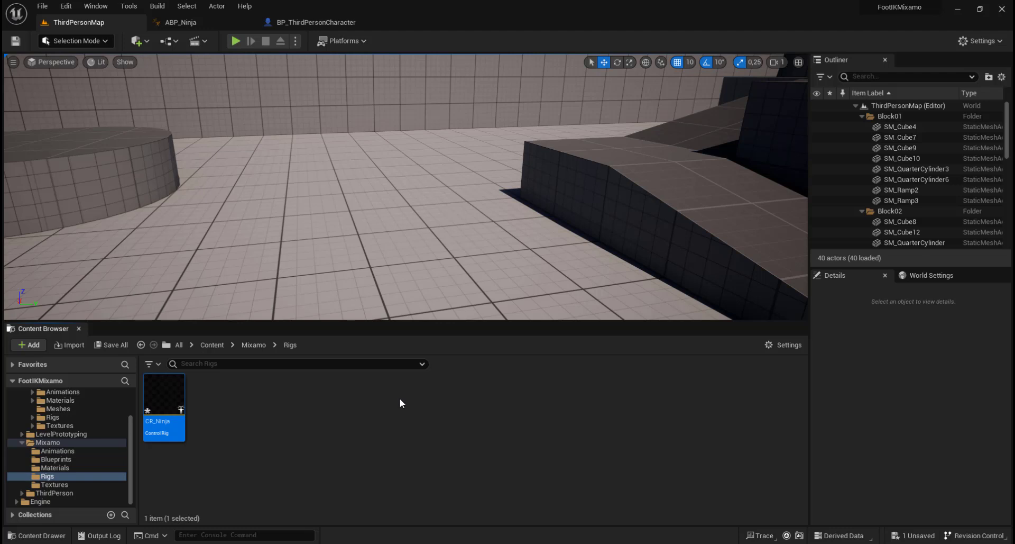
# Open CR_Ninja docked alongside the other editors and import its rig hierarchy from the T-Pose skeletal mesh
pyautogui.doubleClick(162, 398)
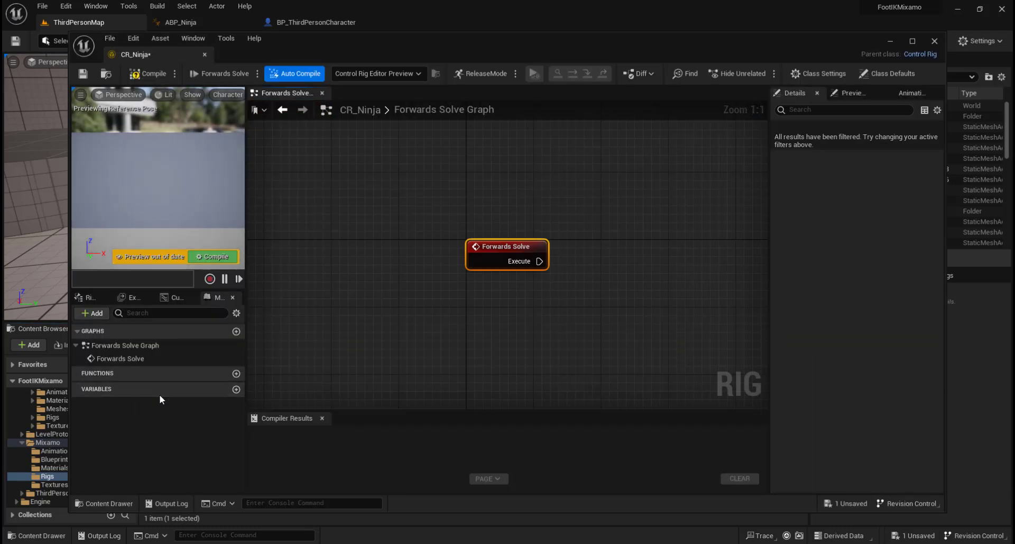
pyautogui.moveTo(160, 52); pyautogui.dragTo(217, 22)
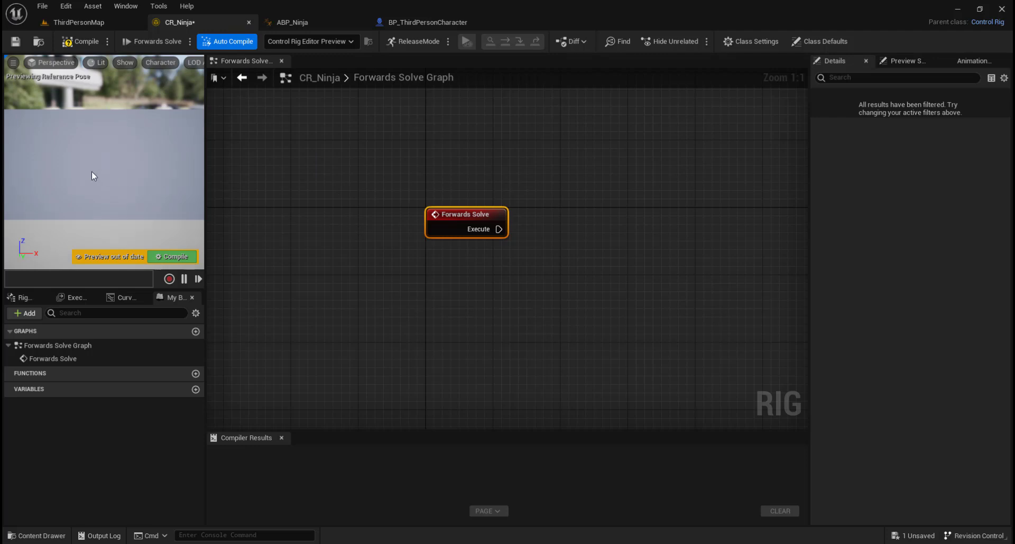
pyautogui.click(25, 298)
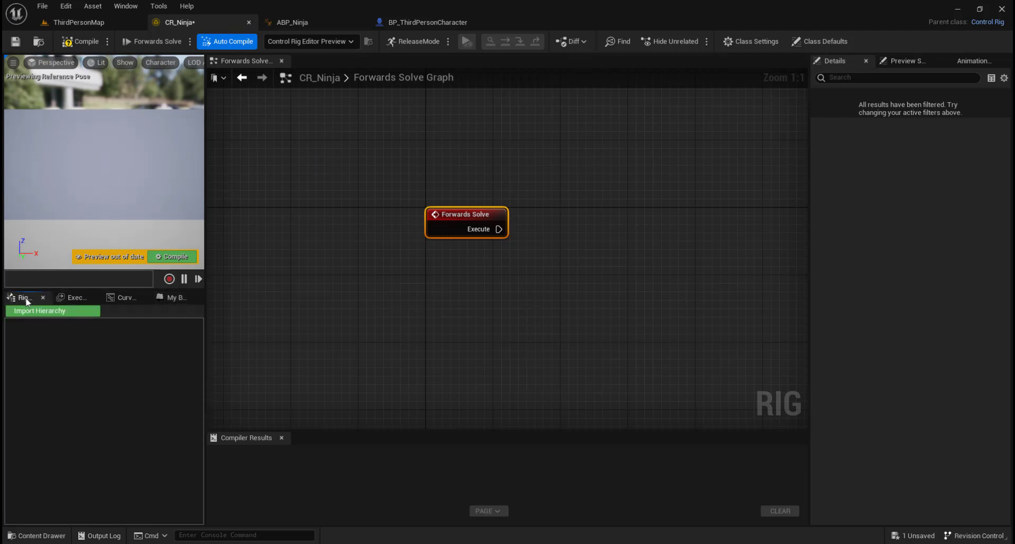
pyautogui.click(38, 311)
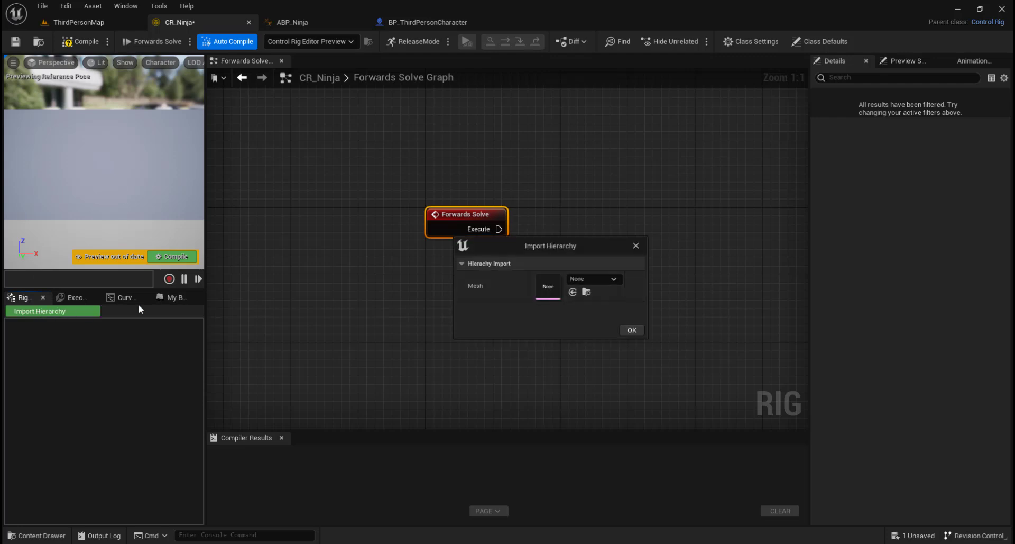
pyautogui.click(600, 284)
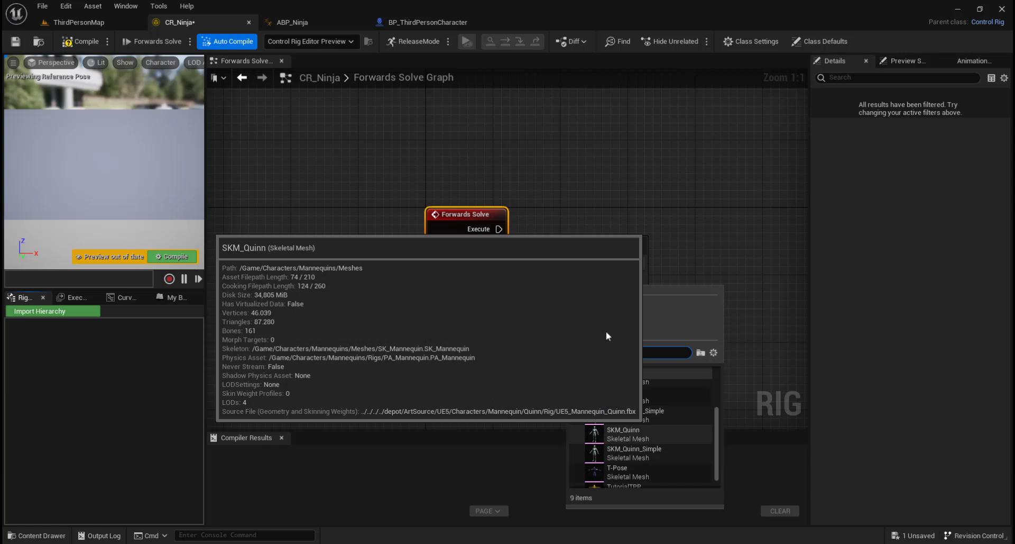
pyautogui.click(624, 471)
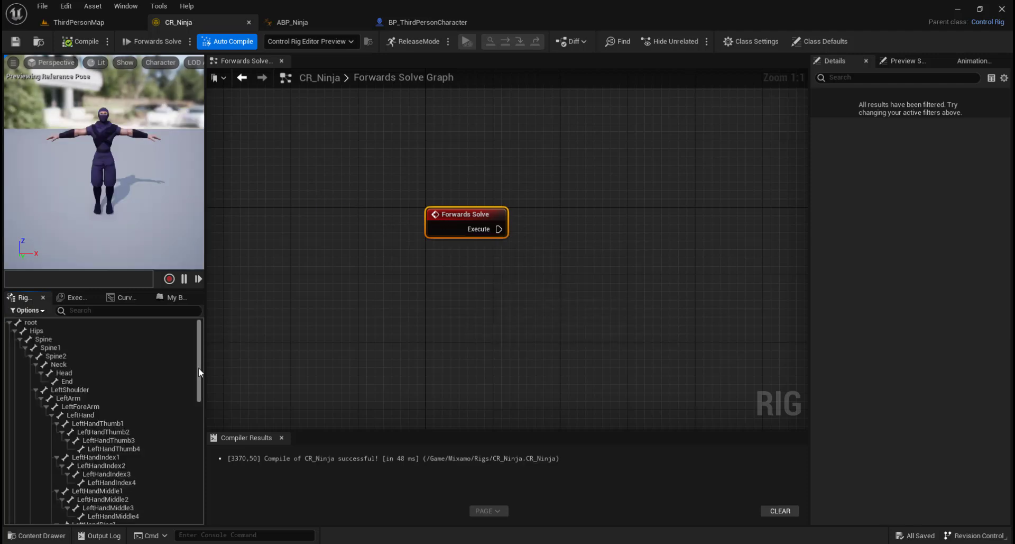
pyautogui.moveTo(198, 369); pyautogui.dragTo(198, 374)
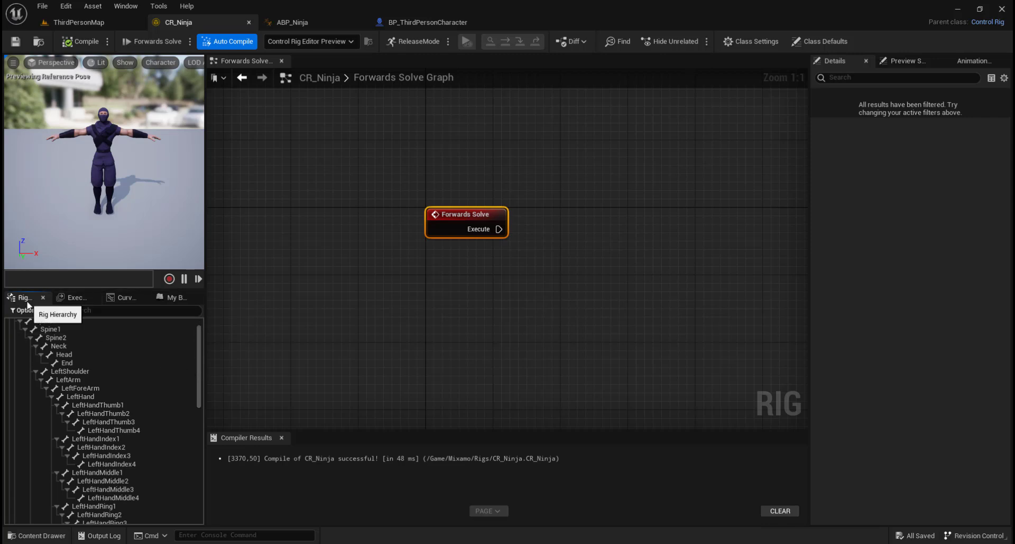
# Examine CR_Ninja's imported bone hierarchy from the root down to the leg bones and virtual IK foot bones
pyautogui.moveTo(198, 354); pyautogui.dragTo(200, 481)
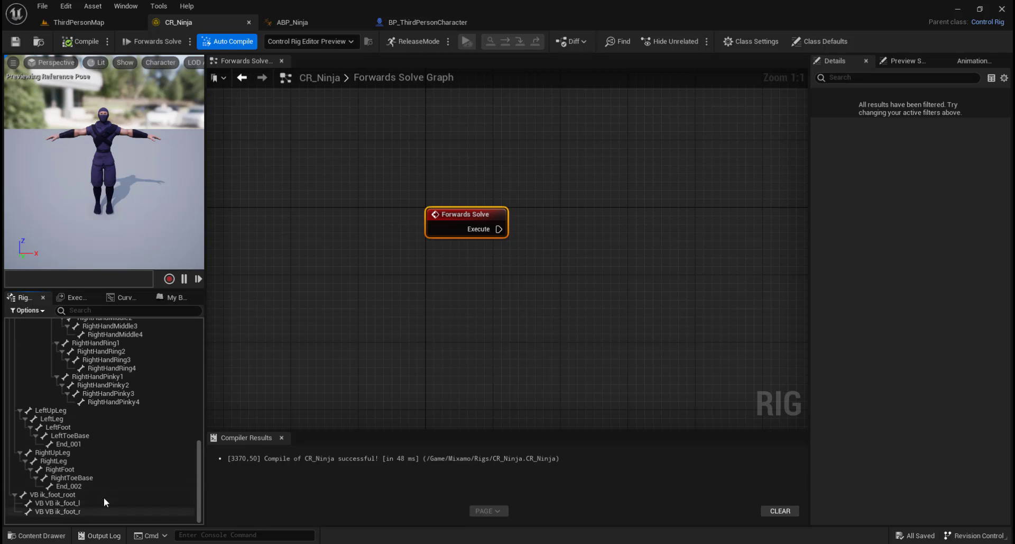
pyautogui.moveTo(199, 461); pyautogui.dragTo(215, 298)
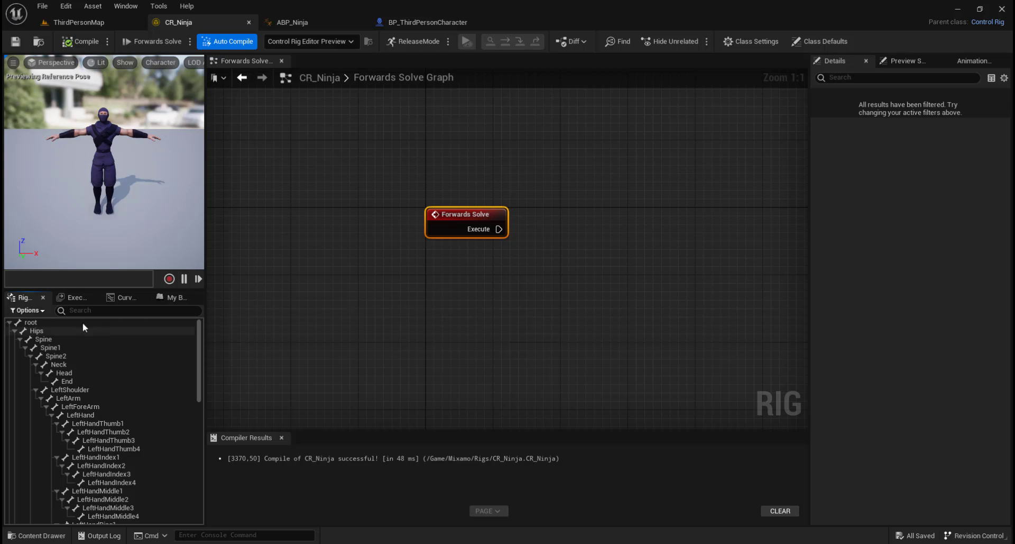
pyautogui.click(54, 323)
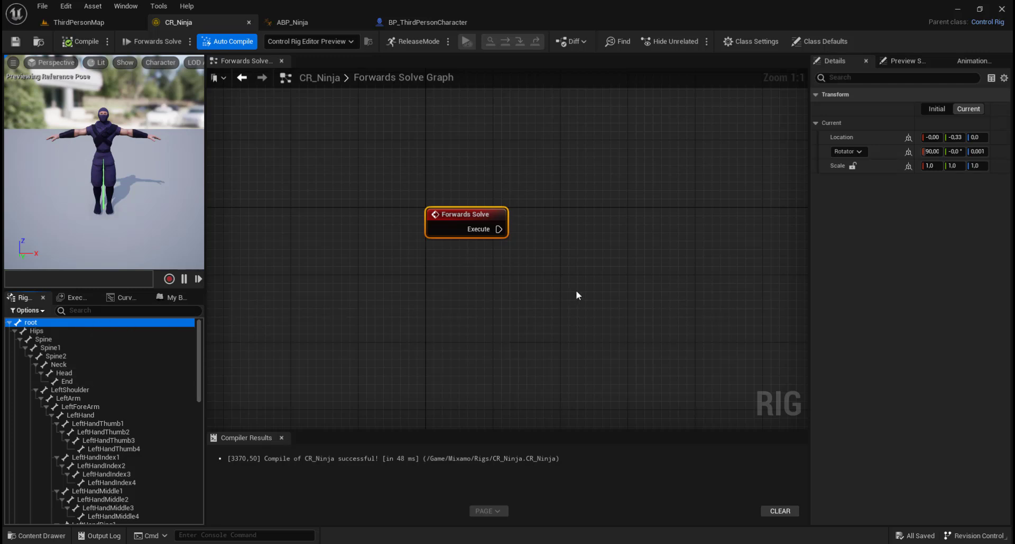
pyautogui.moveTo(576, 290); pyautogui.dragTo(461, 290, button='right')
pyautogui.click(349, 212)
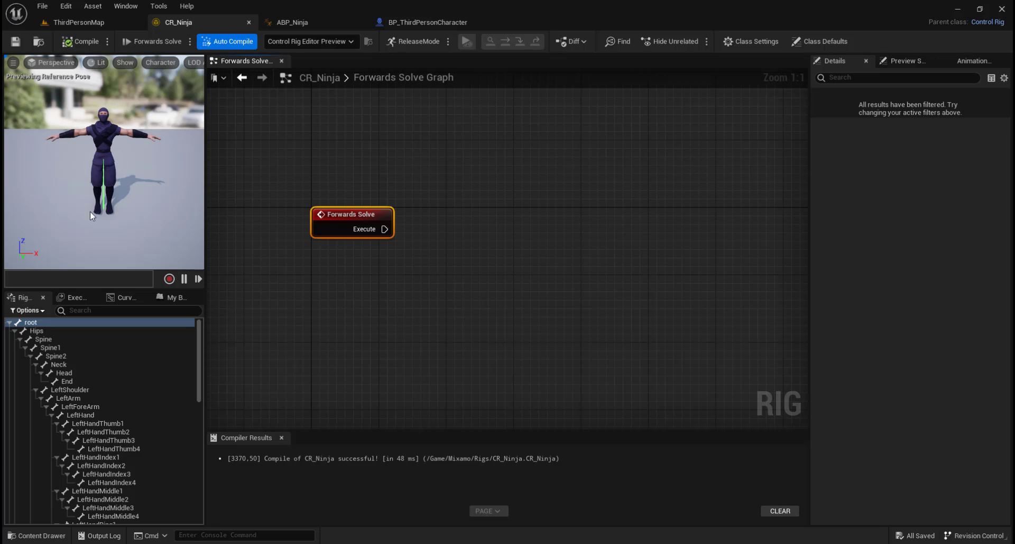
# Create a new function named FootTrace in the CR_Ninja Control Rig
pyautogui.click(174, 298)
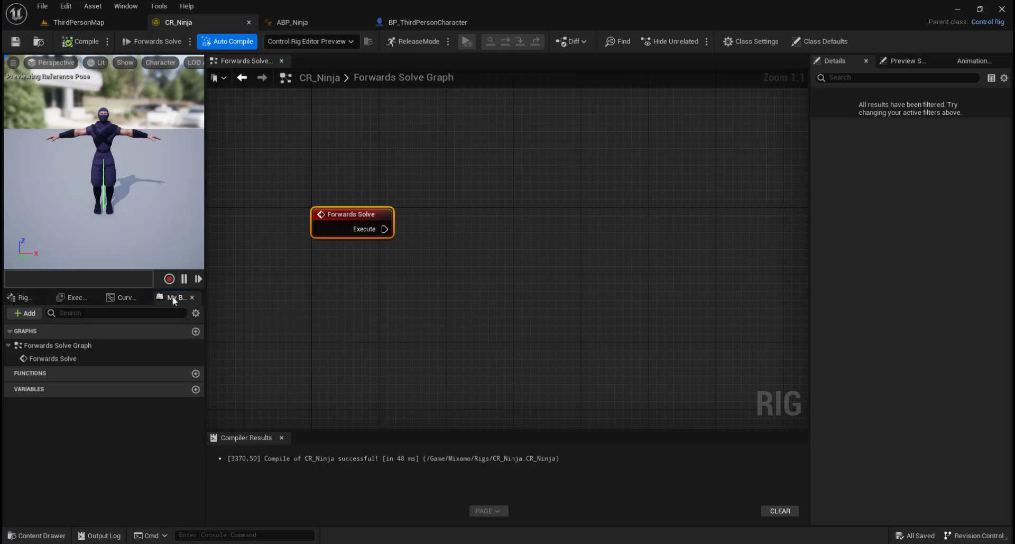
pyautogui.click(196, 374)
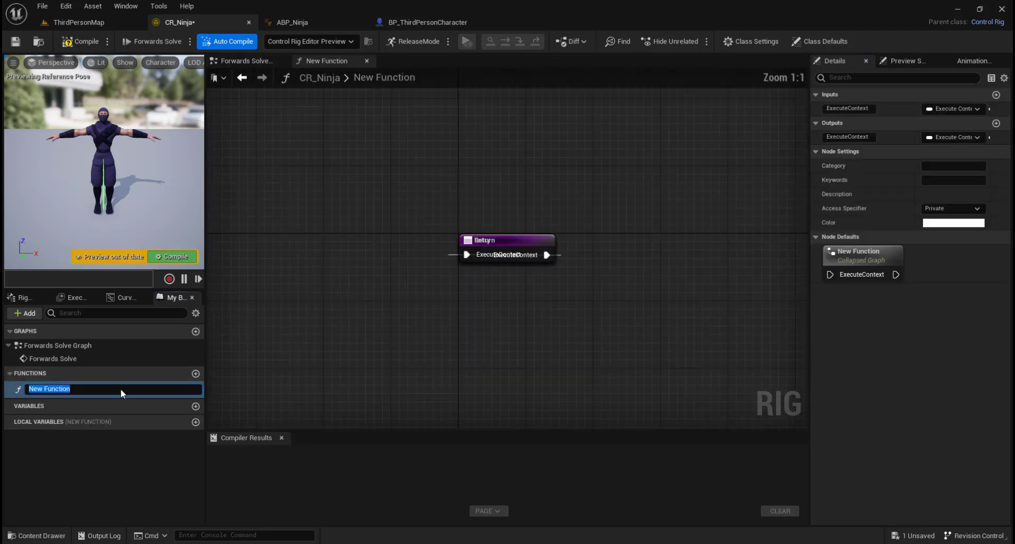
pyautogui.write('FootTrace')
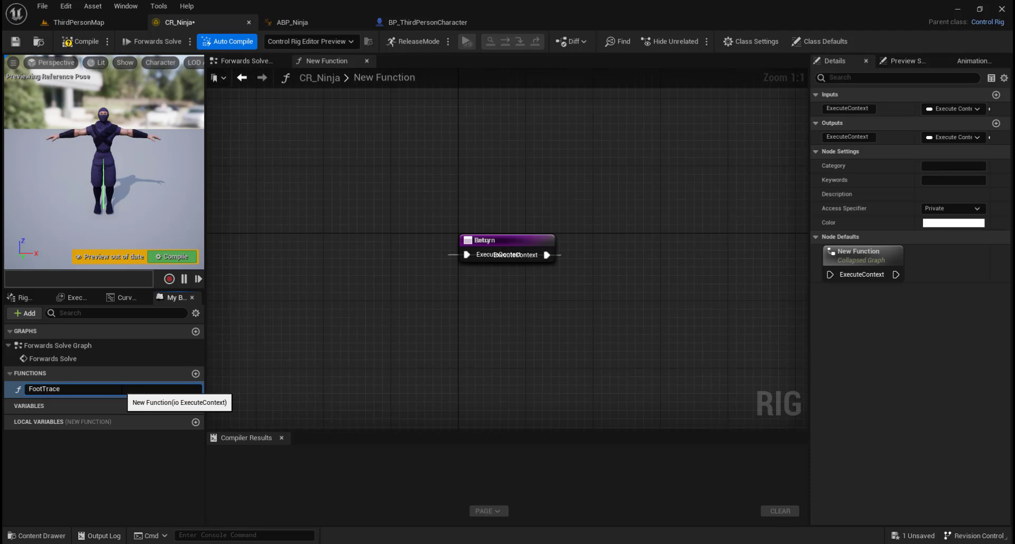
pyautogui.press('Return')
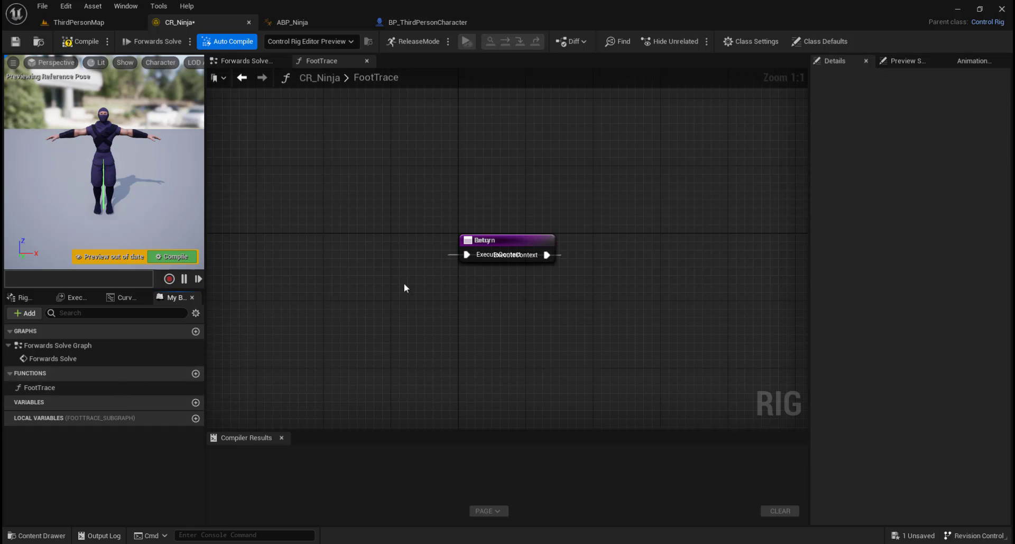
# Separate the overlapping Entry and Return nodes of FootTrace, break the execution link between them, and compile the Control Rig
pyautogui.moveTo(521, 241); pyautogui.dragTo(312, 244)
pyautogui.moveTo(522, 247); pyautogui.dragTo(781, 239)
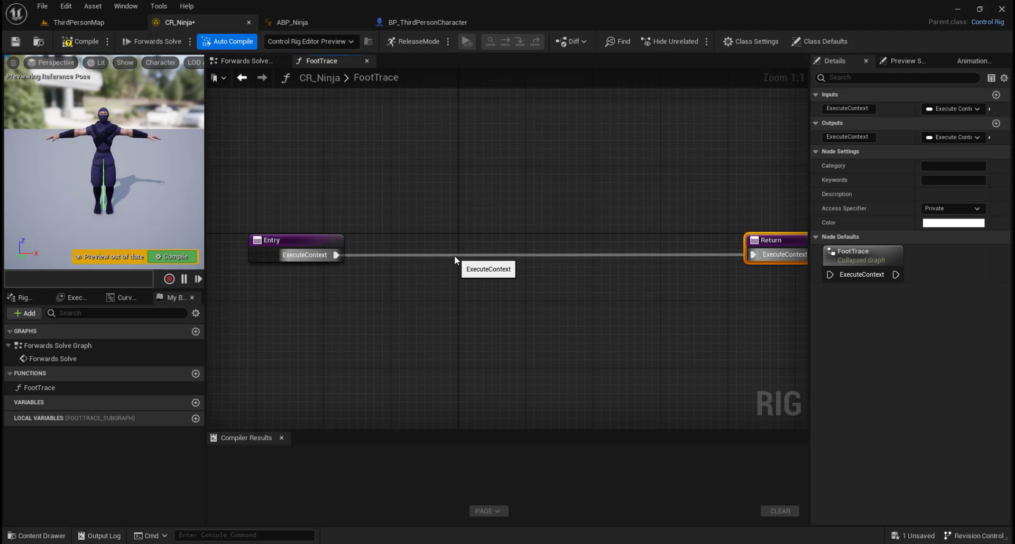
pyautogui.keyDown('alt'); pyautogui.click(455, 255); pyautogui.keyUp('alt')
pyautogui.click(85, 41)
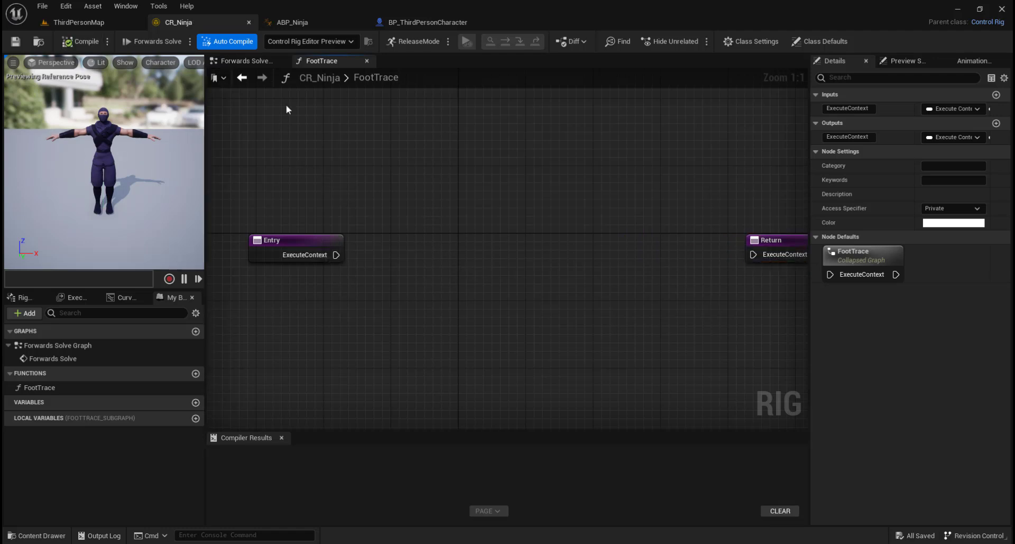
pyautogui.moveTo(545, 182); pyautogui.dragTo(496, 149, button='right')
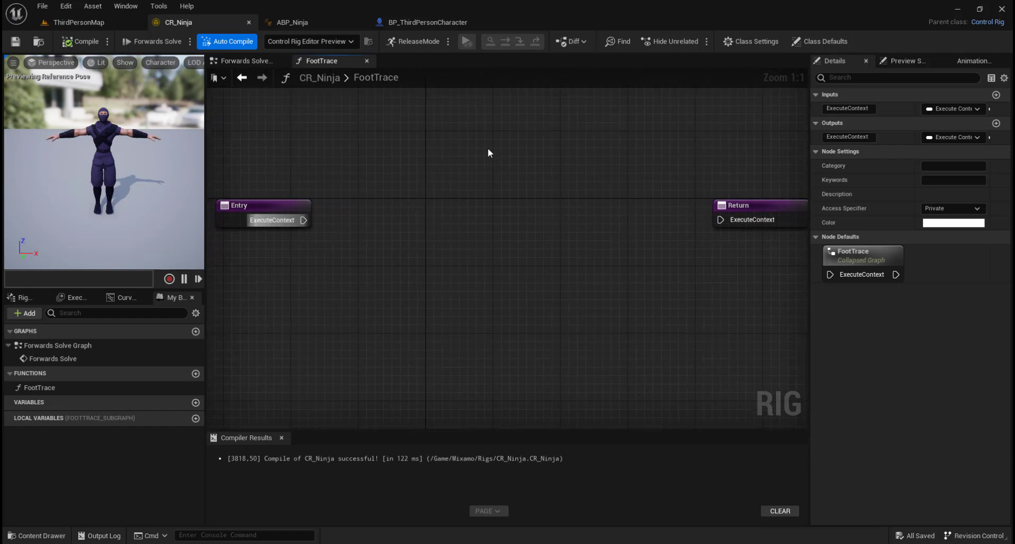
# Add an input named IKFootBone of type Rig Element Key to the FootTrace function
pyautogui.click(263, 204)
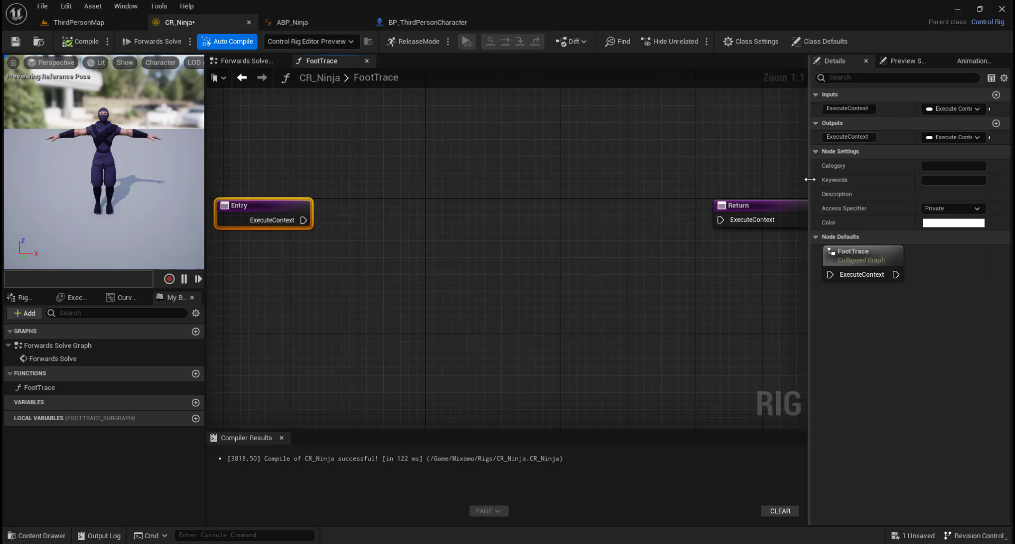
pyautogui.moveTo(809, 179); pyautogui.dragTo(763, 179)
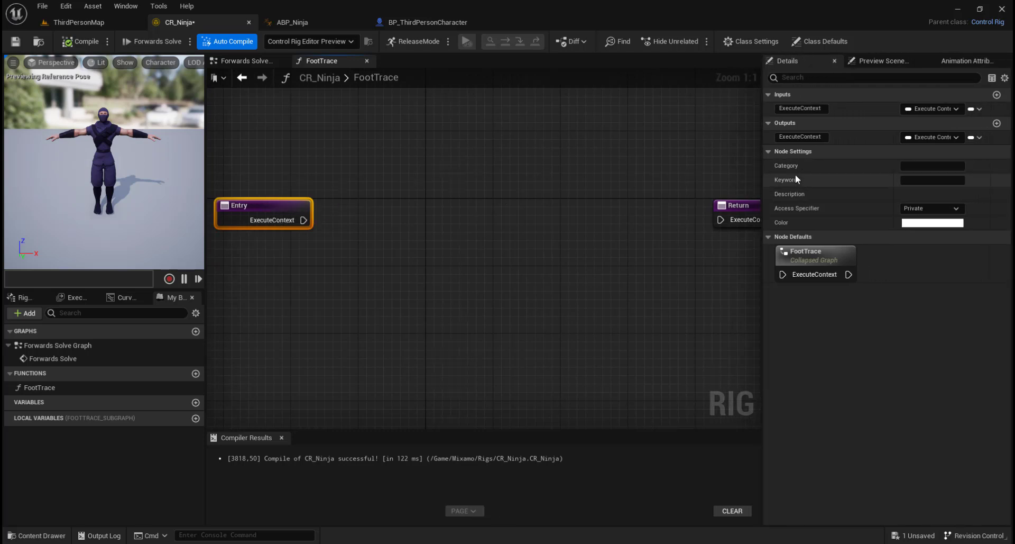
pyautogui.moveTo(893, 141); pyautogui.dragTo(855, 142)
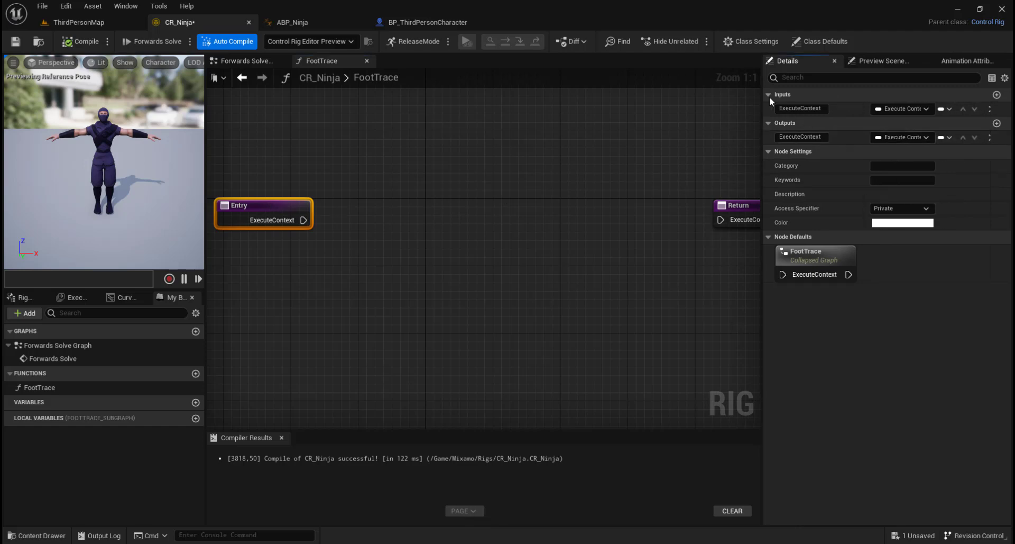
pyautogui.click(997, 95)
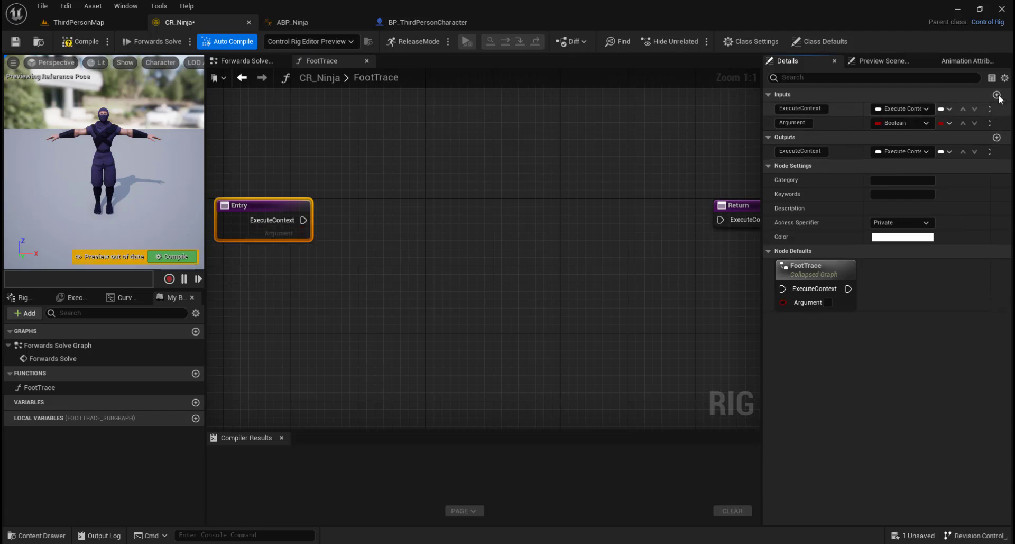
pyautogui.click(900, 123)
pyautogui.write('rig ele')
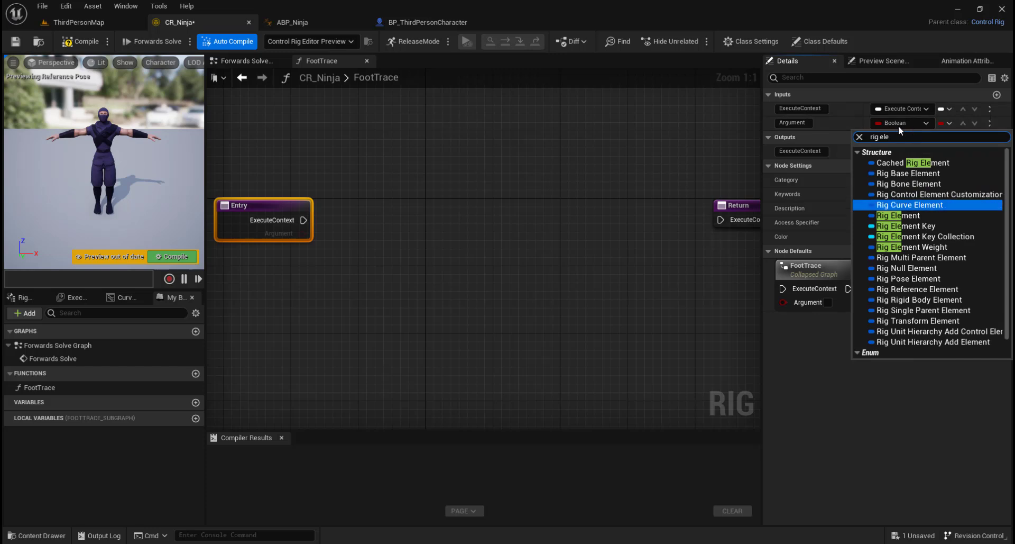
pyautogui.click(921, 230)
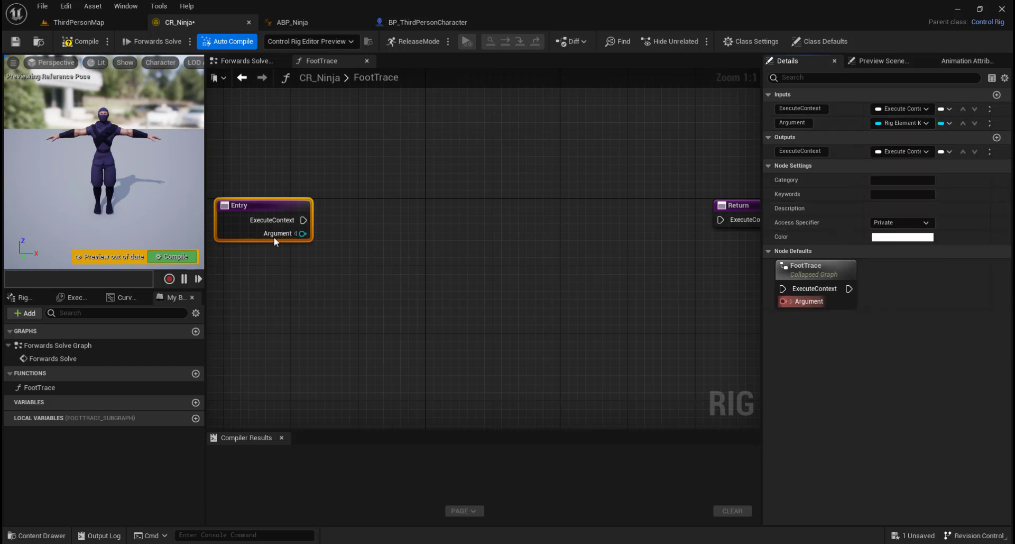
pyautogui.click(793, 122)
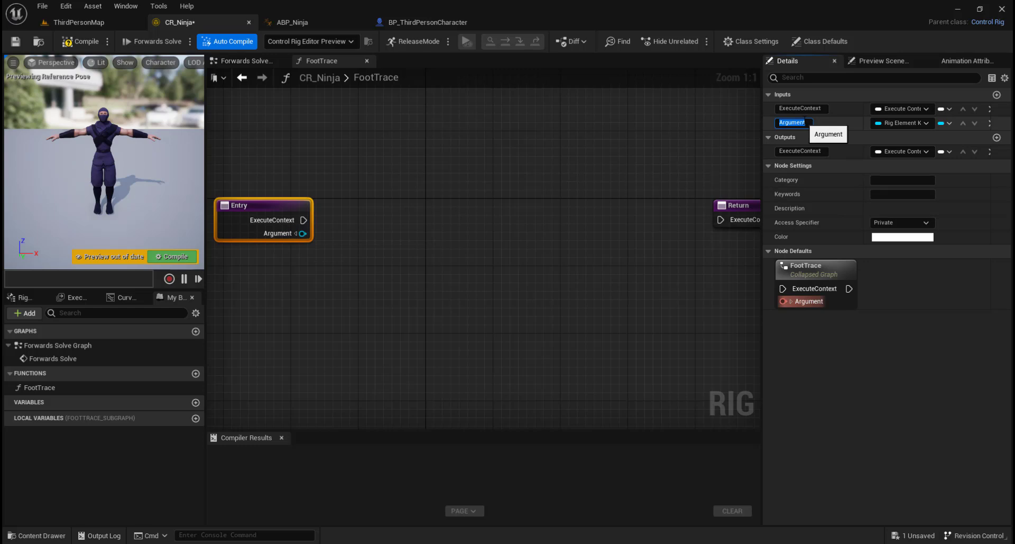
pyautogui.write('IK')
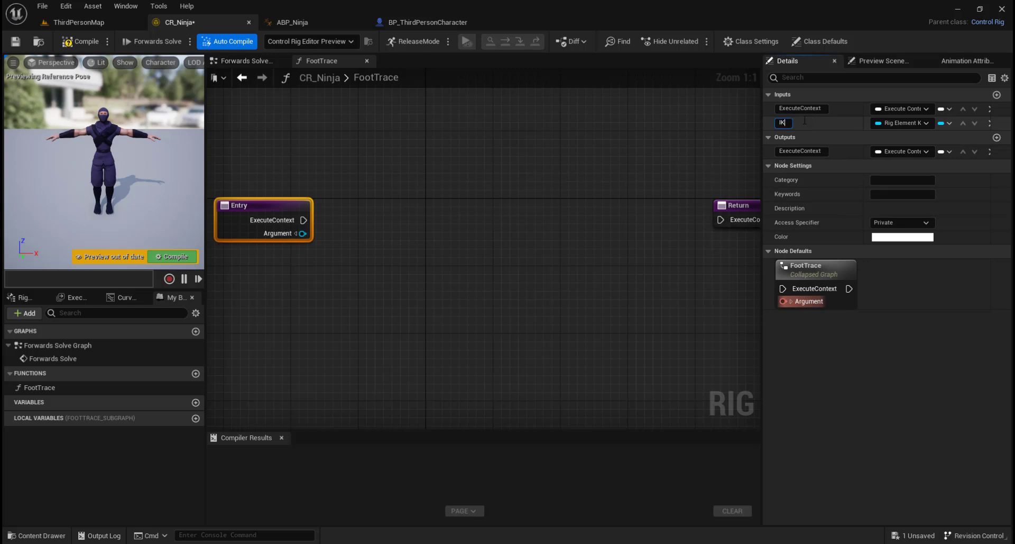
pyautogui.write('FootBone')
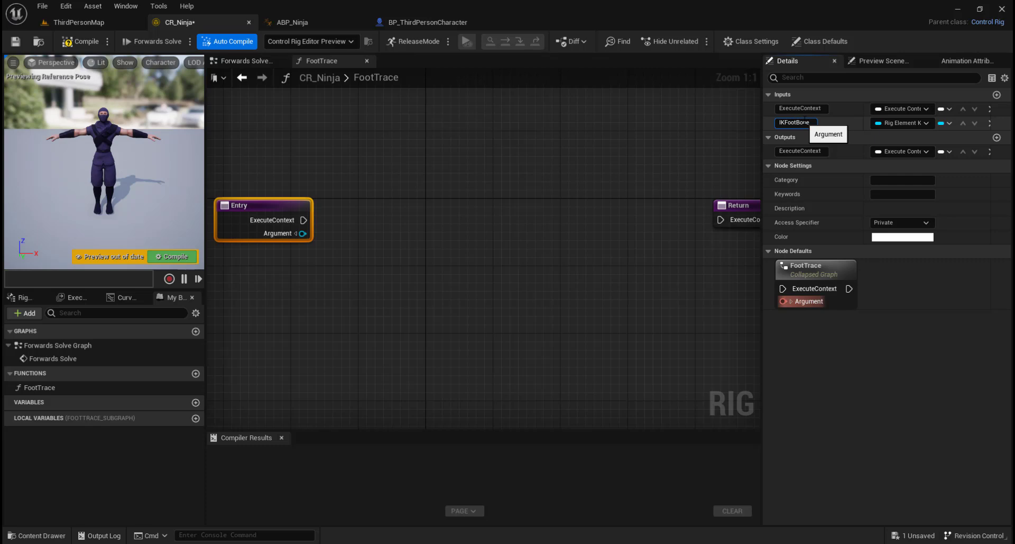
pyautogui.press('Return')
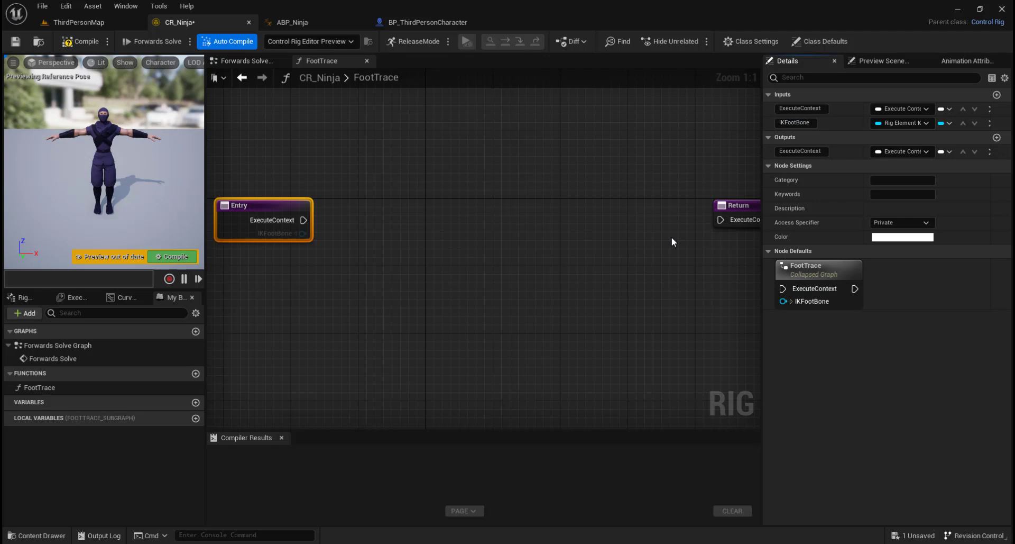
# Add a Vector output named HiTPoint to the FootTrace function
pyautogui.moveTo(672, 238); pyautogui.dragTo(642, 225, button='right')
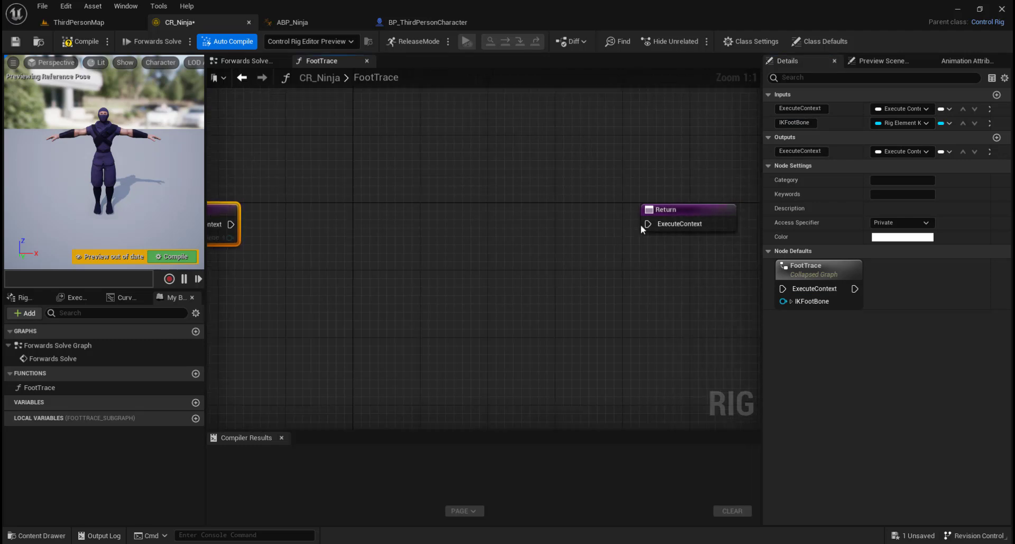
pyautogui.click(681, 209)
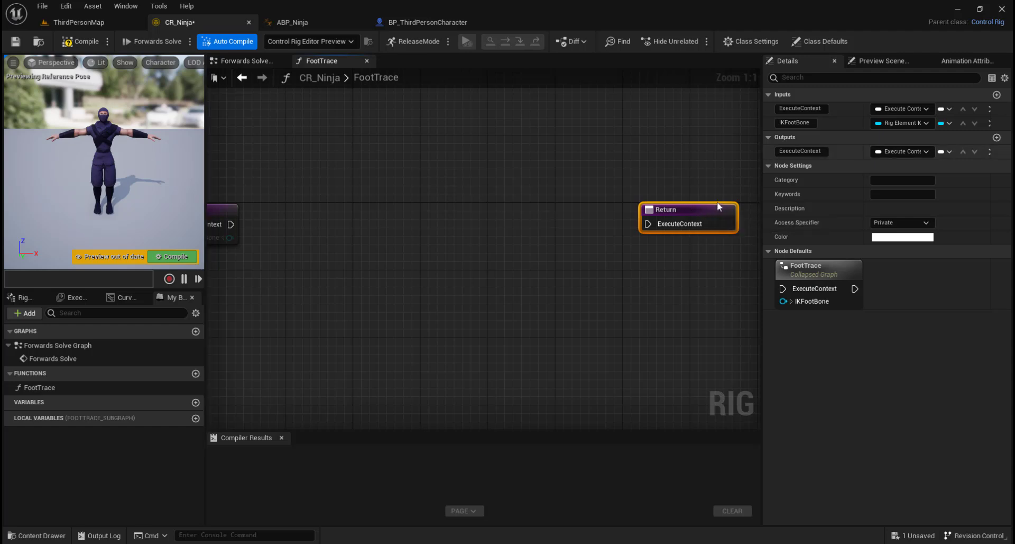
pyautogui.click(997, 137)
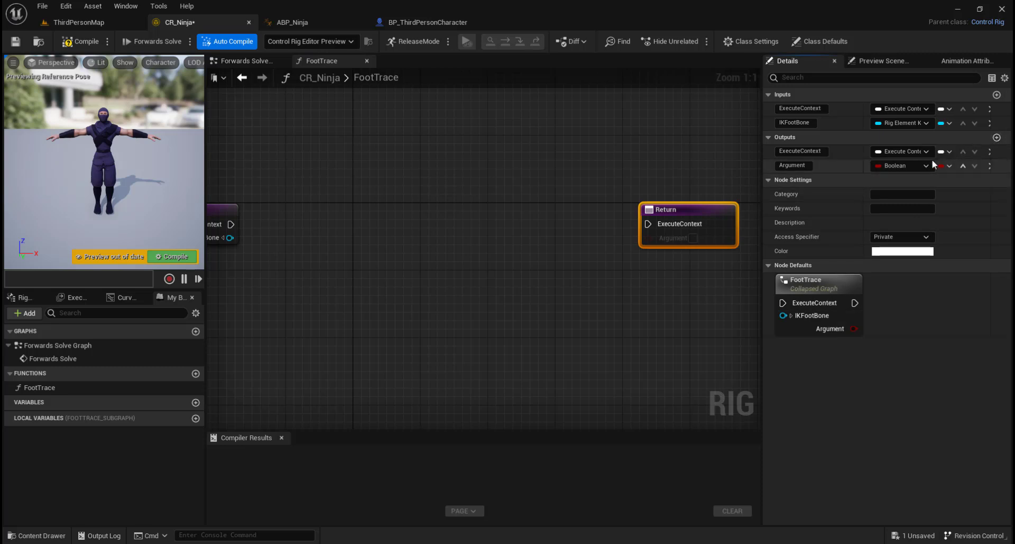
pyautogui.click(913, 166)
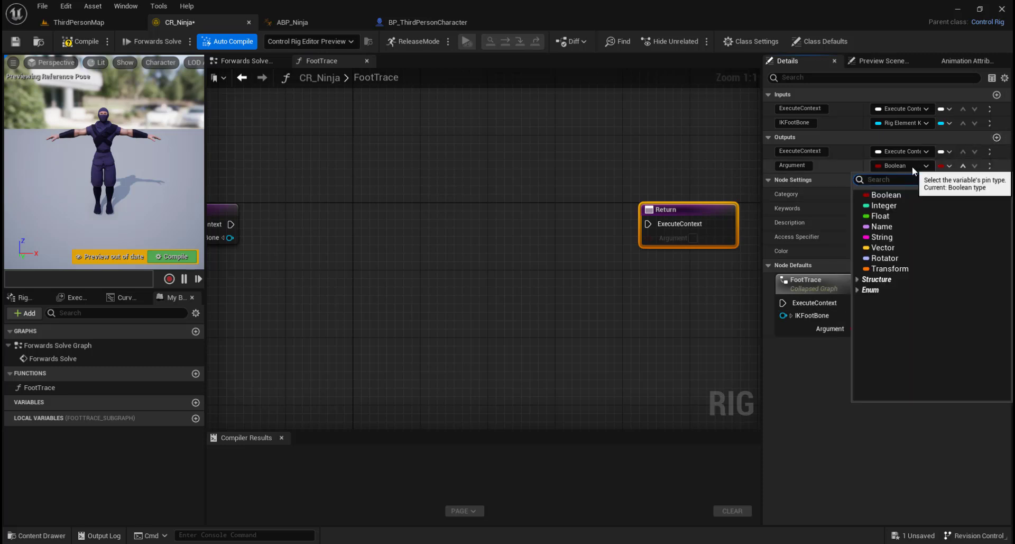
pyautogui.click(894, 247)
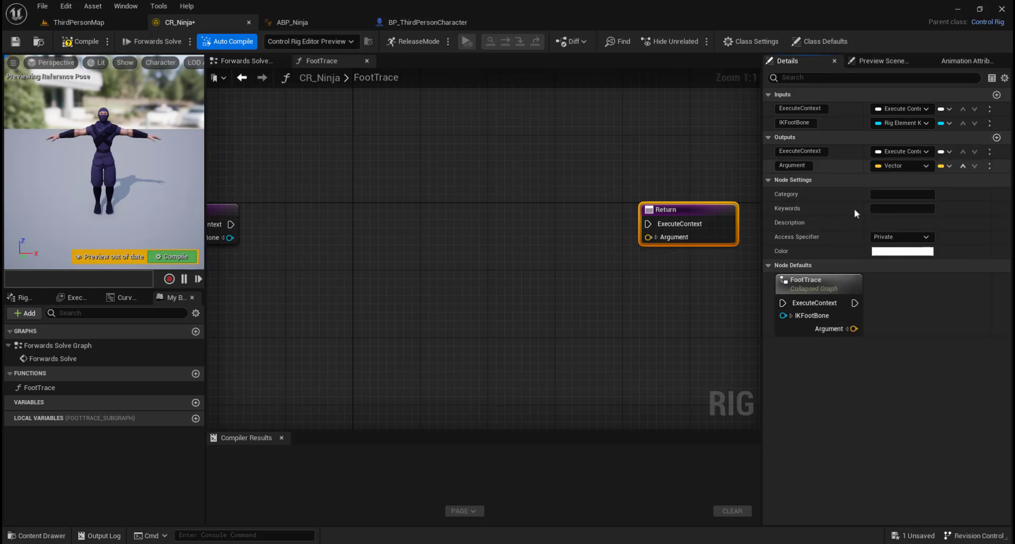
pyautogui.doubleClick(797, 165)
pyautogui.write('Hiz')
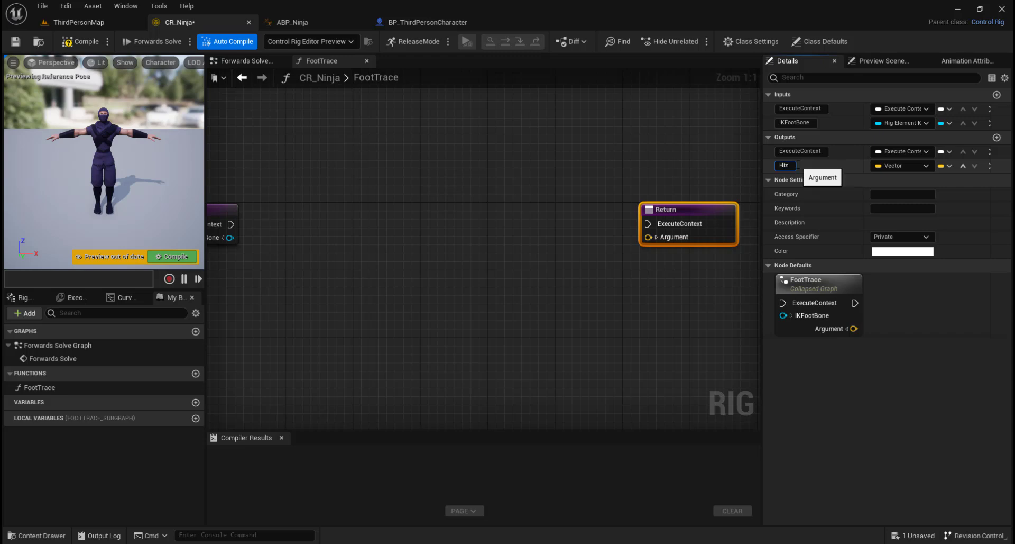
pyautogui.press('BackSpace')
pyautogui.write('TPoint')
pyautogui.press('Return')
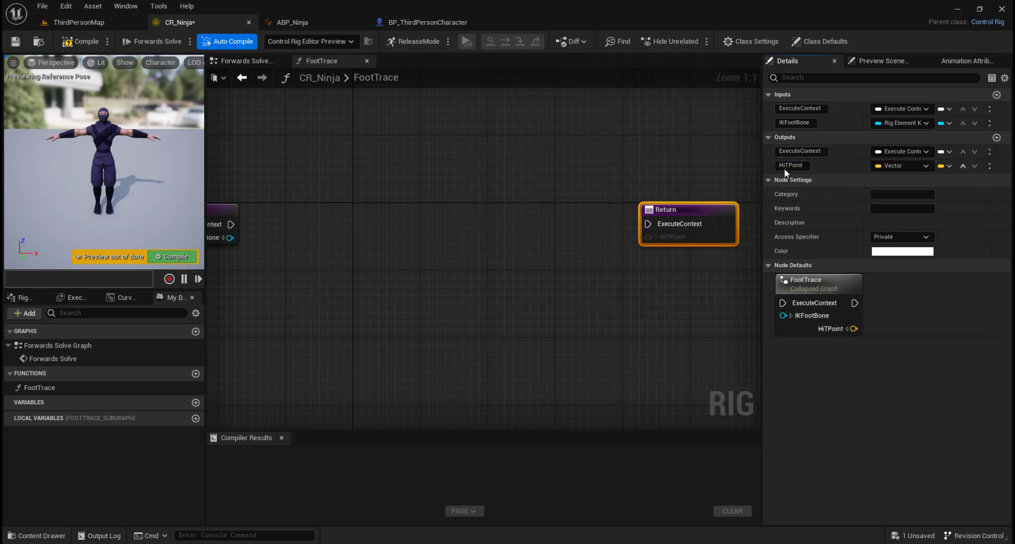
# Add a Get Transform node fed by the Entry node's IKFootBone pin and place it just below and beside the Entry node
pyautogui.scroll(-2, 523, 222)
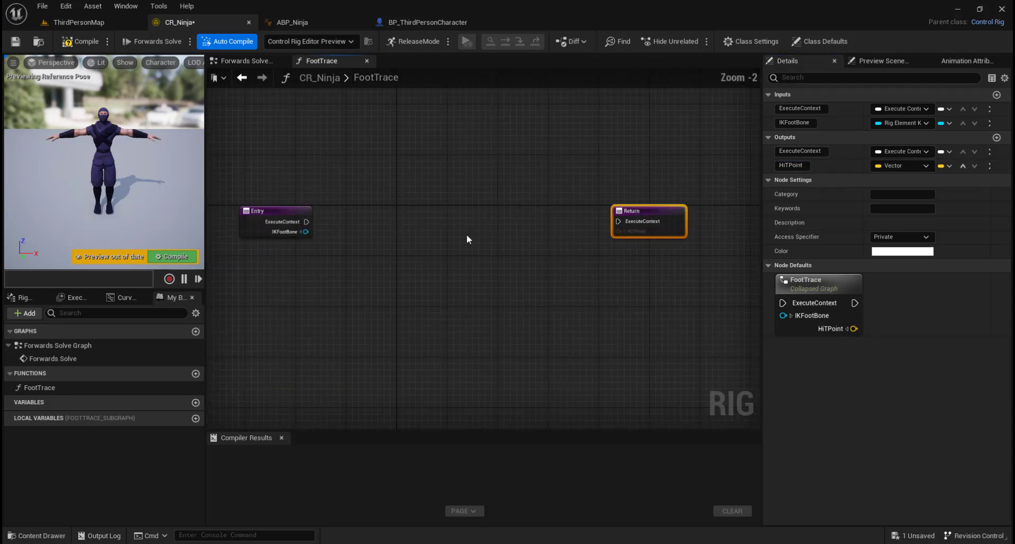
pyautogui.scroll(2, 469, 235)
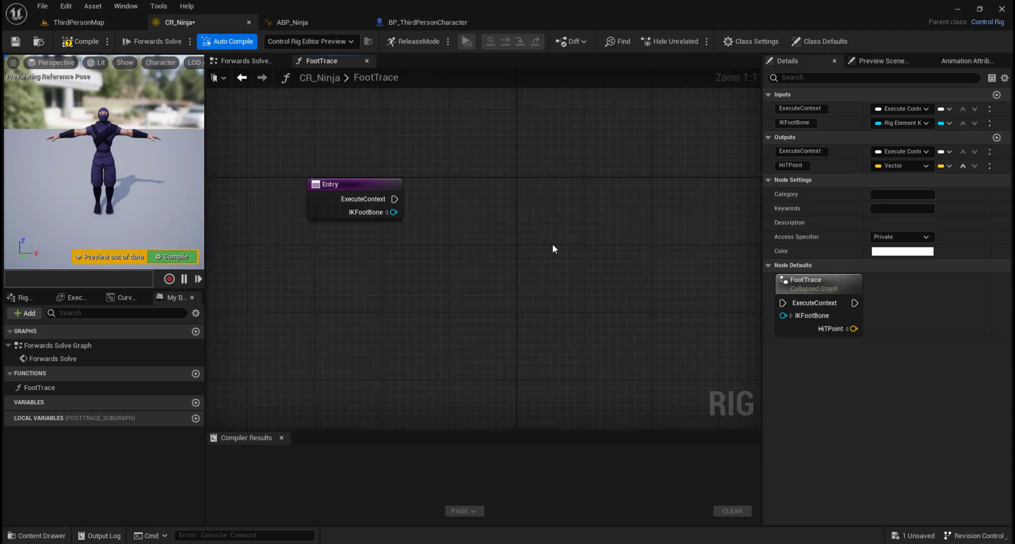
pyautogui.moveTo(553, 243); pyautogui.dragTo(478, 245, button='right')
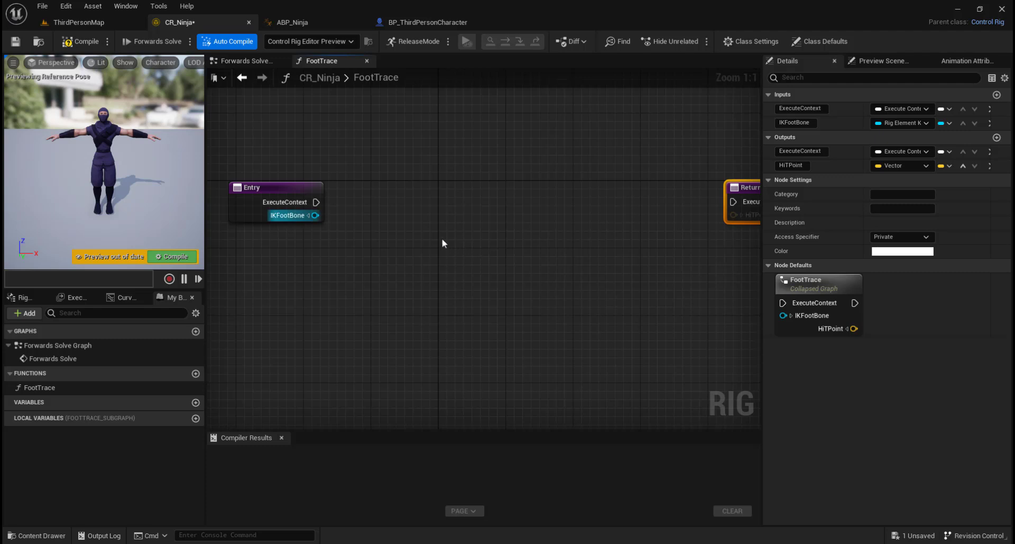
pyautogui.moveTo(316, 216); pyautogui.dragTo(348, 290)
pyautogui.write('get')
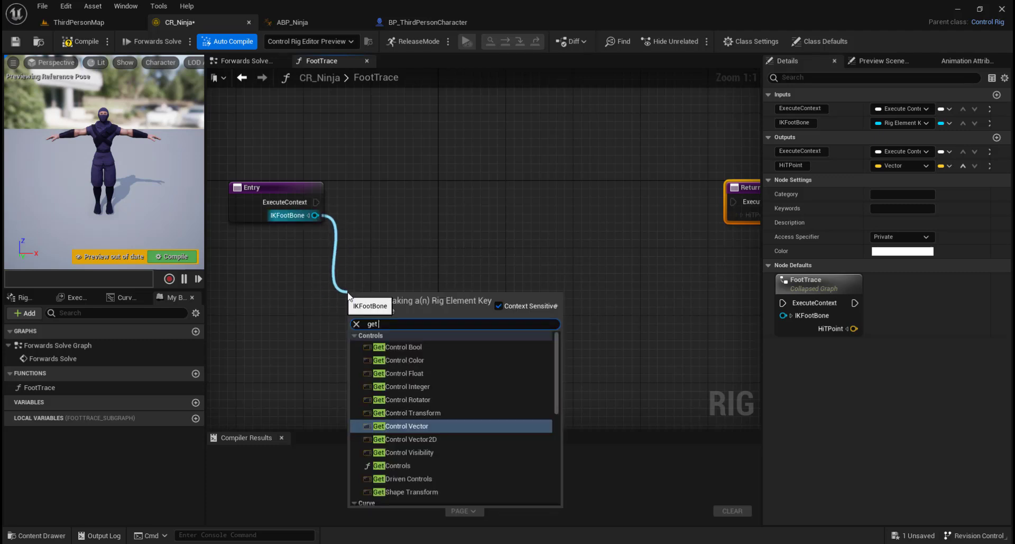
pyautogui.write(' tr')
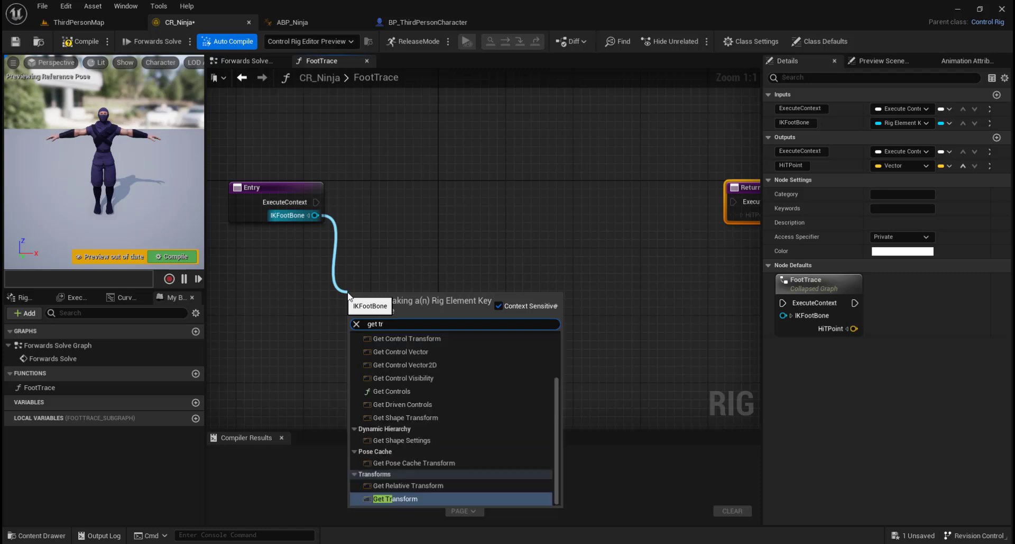
pyautogui.write('ans')
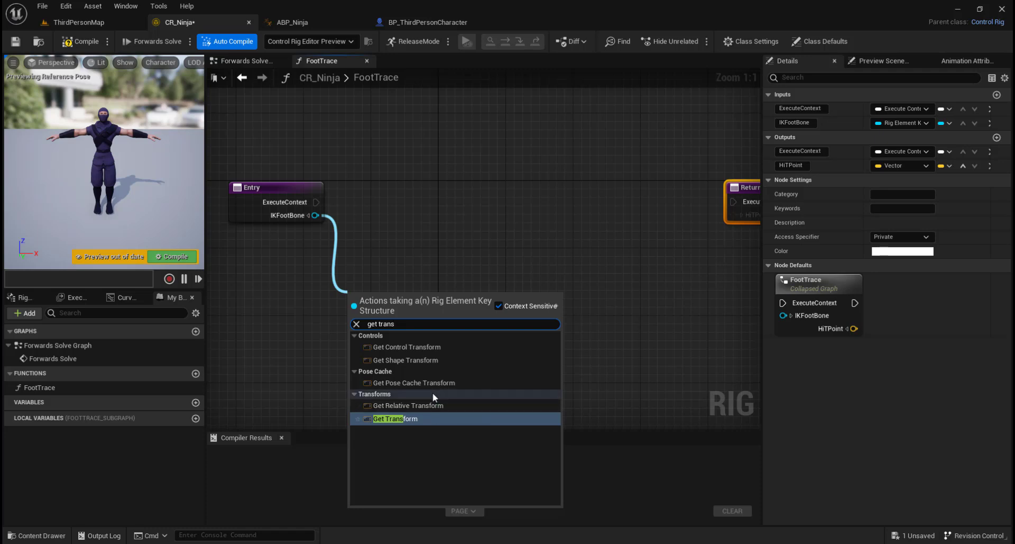
pyautogui.click(419, 419)
pyautogui.moveTo(445, 297); pyautogui.dragTo(447, 254)
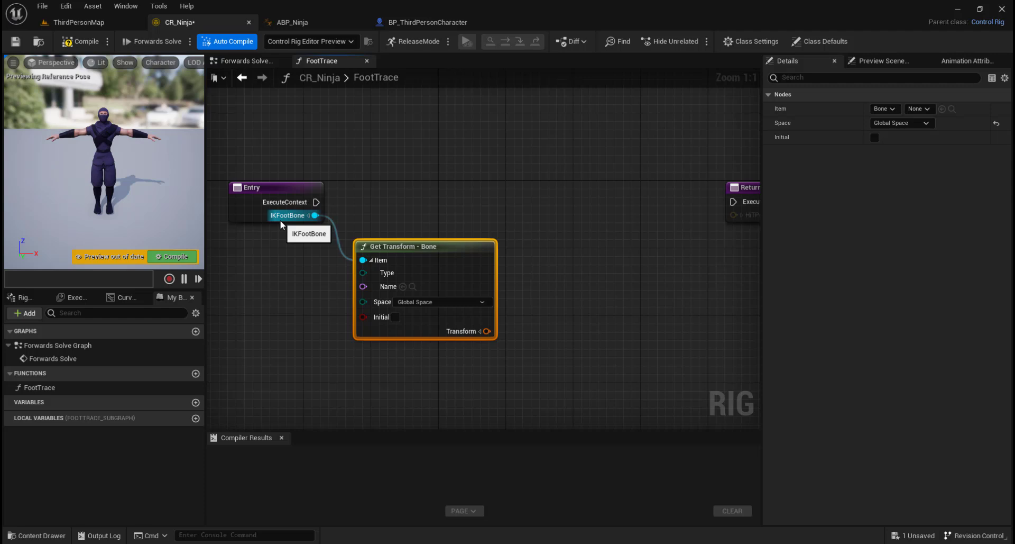
# Place the Get Transform node beneath the Entry node and expand its Transform and Translation outputs into their components
pyautogui.moveTo(418, 244); pyautogui.dragTo(351, 259)
pyautogui.click(412, 348)
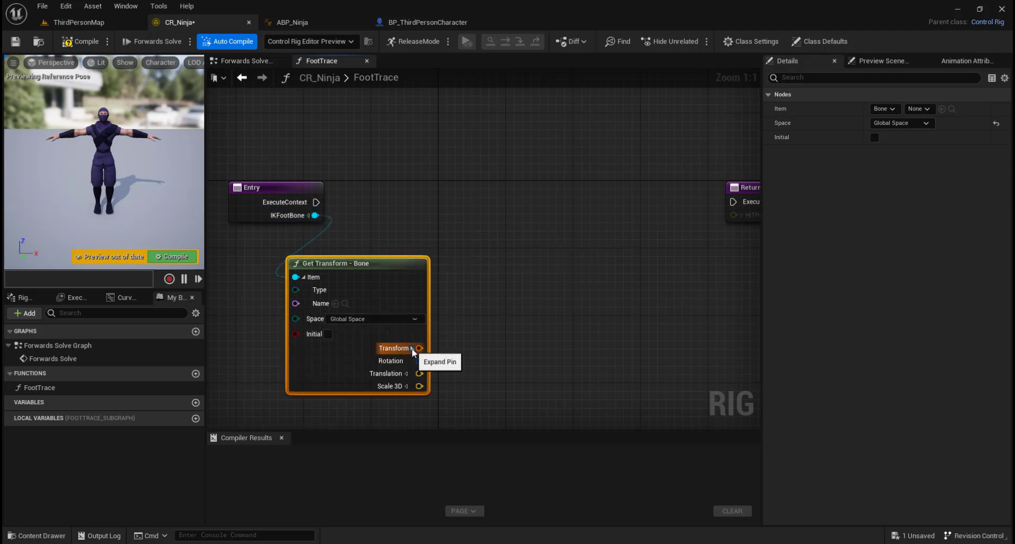
pyautogui.scroll(-1, 497, 361)
pyautogui.scroll(1, 519, 364)
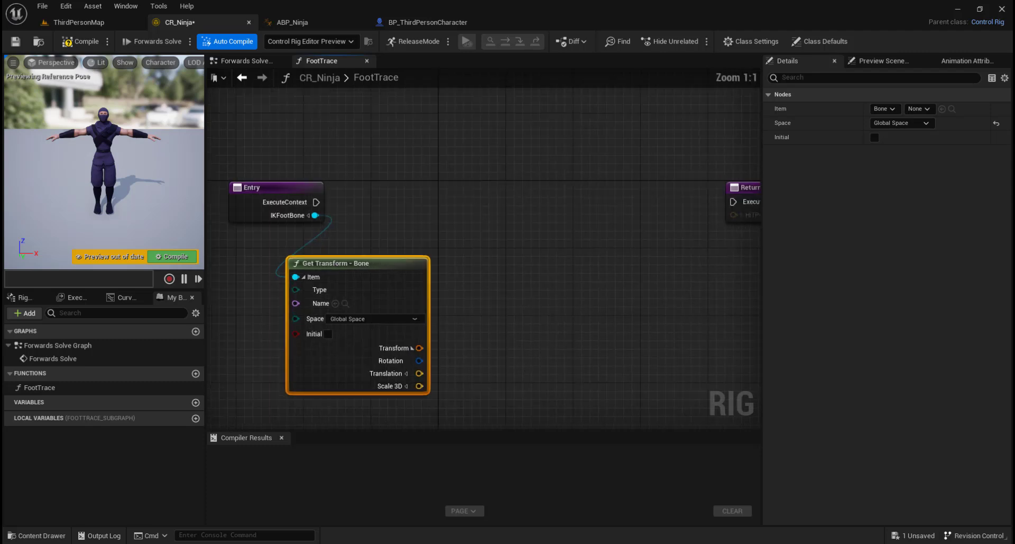
pyautogui.moveTo(448, 372); pyautogui.dragTo(455, 286, button='right')
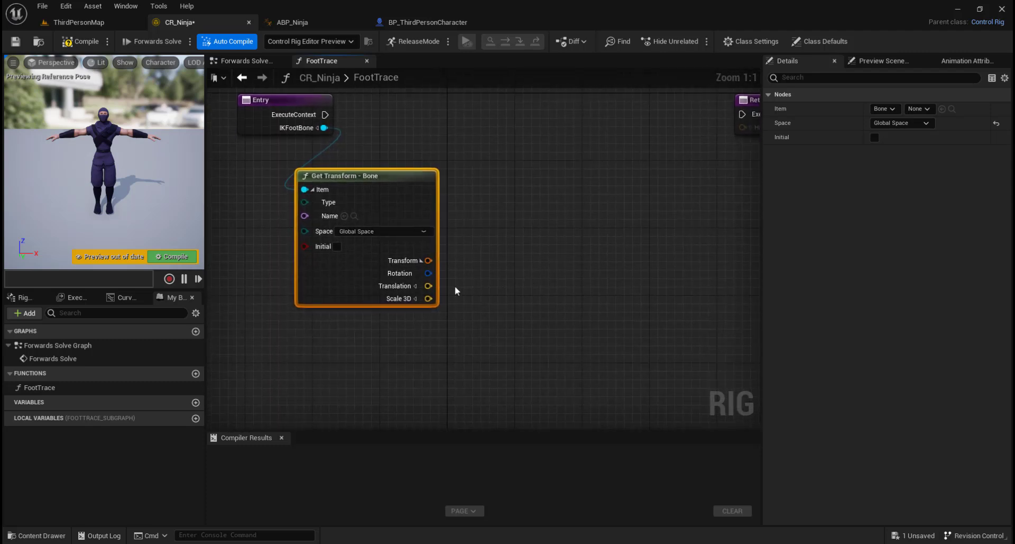
pyautogui.click(416, 286)
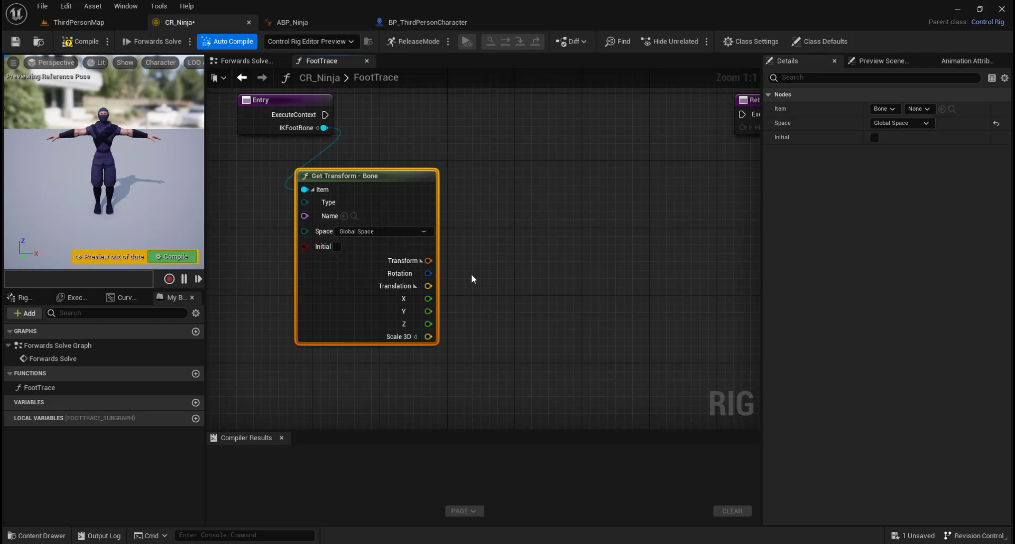
# Add a Sphere Trace By Trace Channel node and space it and the Return node out, well away from Get Transform
pyautogui.moveTo(520, 281); pyautogui.dragTo(313, 245, button='right')
pyautogui.rightClick(496, 277)
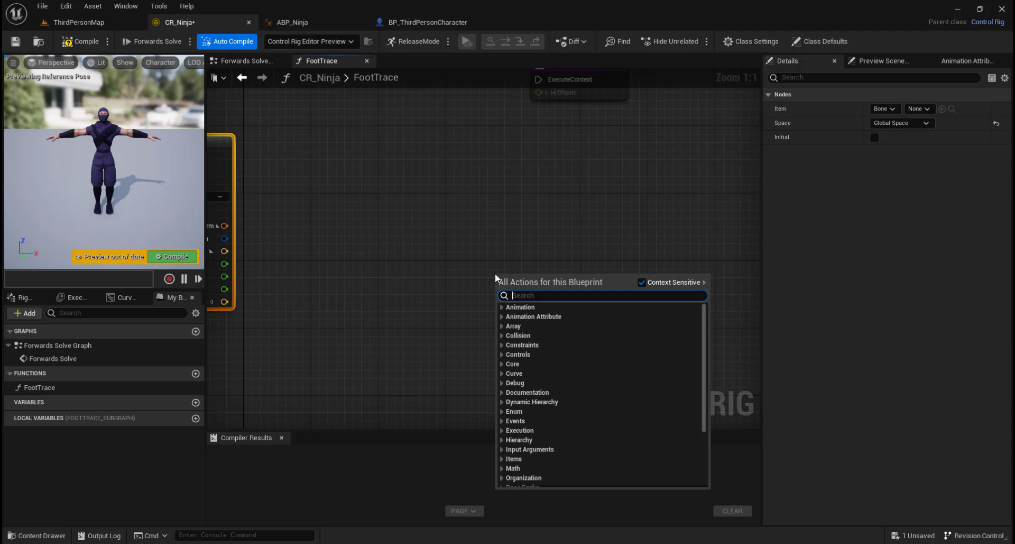
pyautogui.write('sphere')
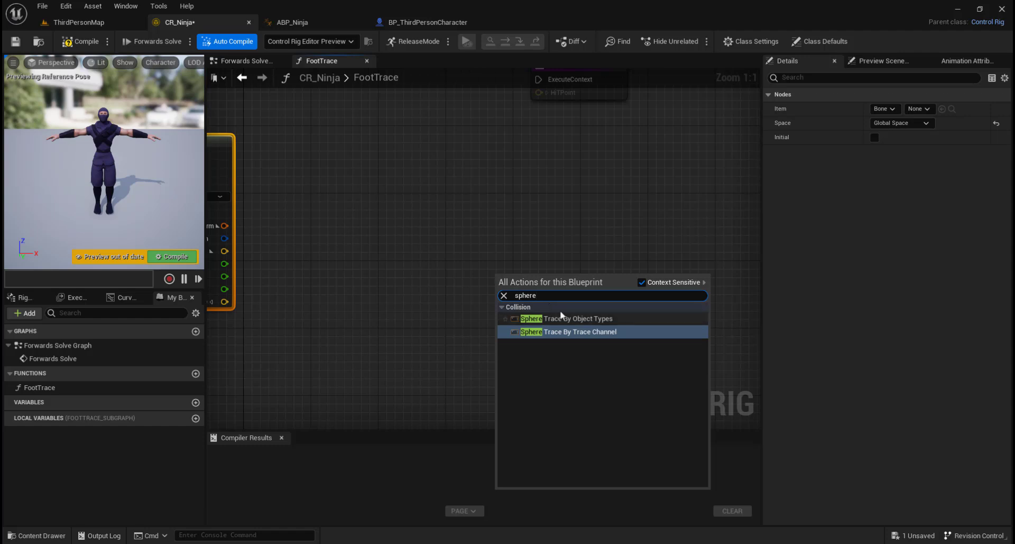
pyautogui.click(598, 331)
pyautogui.moveTo(571, 280)
pyautogui.mouseDown()
pyautogui.moveTo(611, 227)
pyautogui.moveTo(562, 210)
pyautogui.mouseUp()
pyautogui.moveTo(715, 190); pyautogui.dragTo(706, 290, button='right')
pyautogui.moveTo(578, 167); pyautogui.dragTo(719, 175)
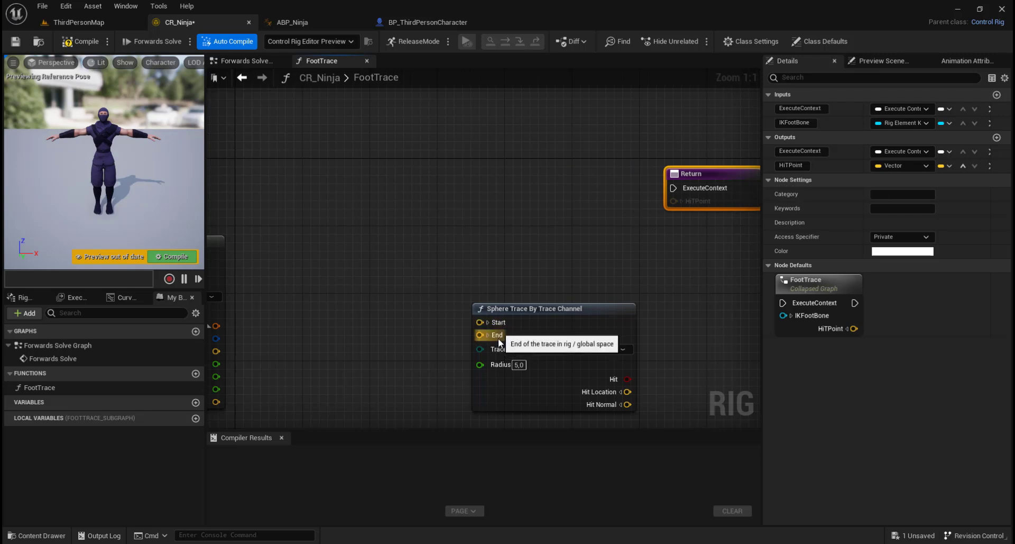
pyautogui.moveTo(445, 218); pyautogui.dragTo(532, 179, button='right')
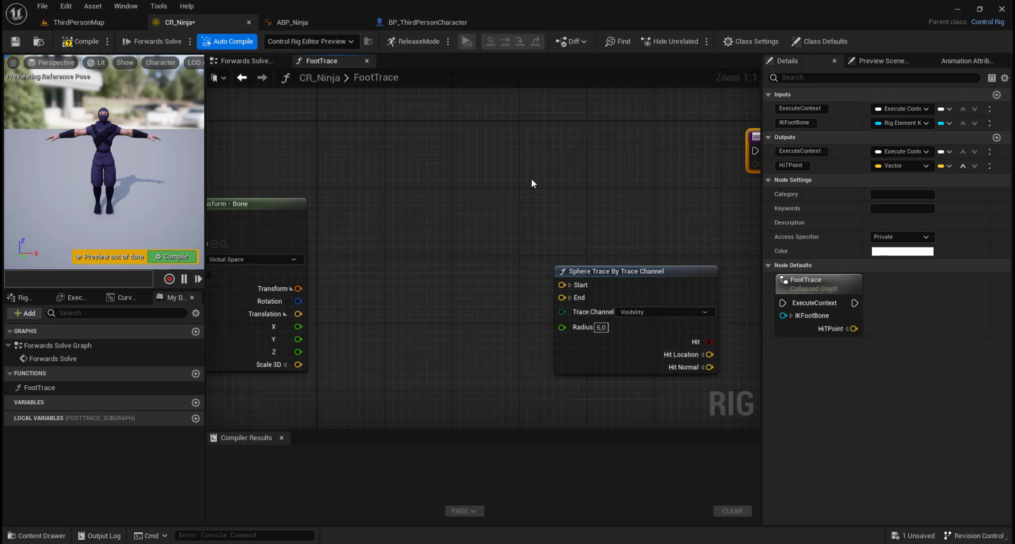
pyautogui.moveTo(595, 275); pyautogui.dragTo(620, 275)
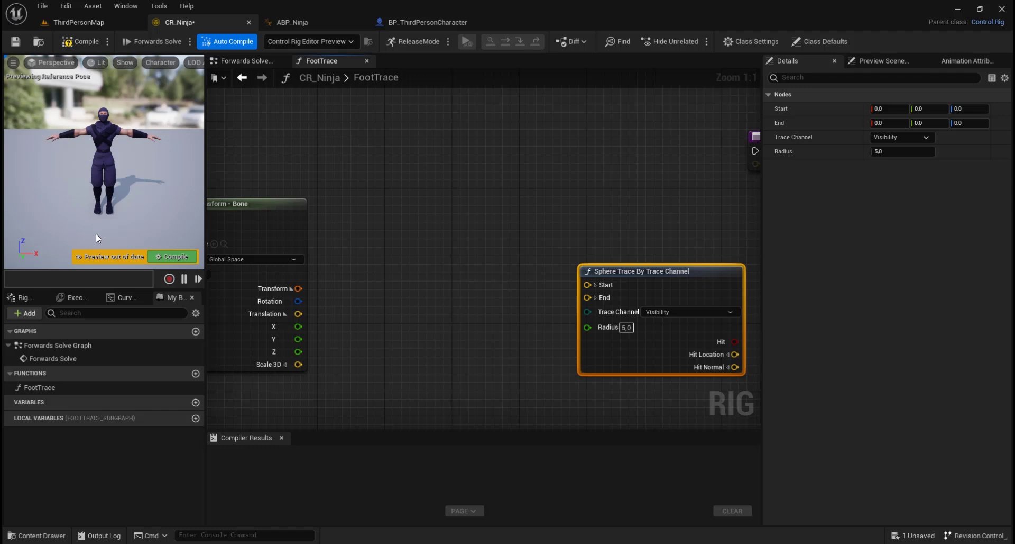
pyautogui.moveTo(426, 195)
pyautogui.mouseDown(button='right')
pyautogui.moveTo(453, 188)
pyautogui.moveTo(423, 183)
pyautogui.mouseUp(button='right')
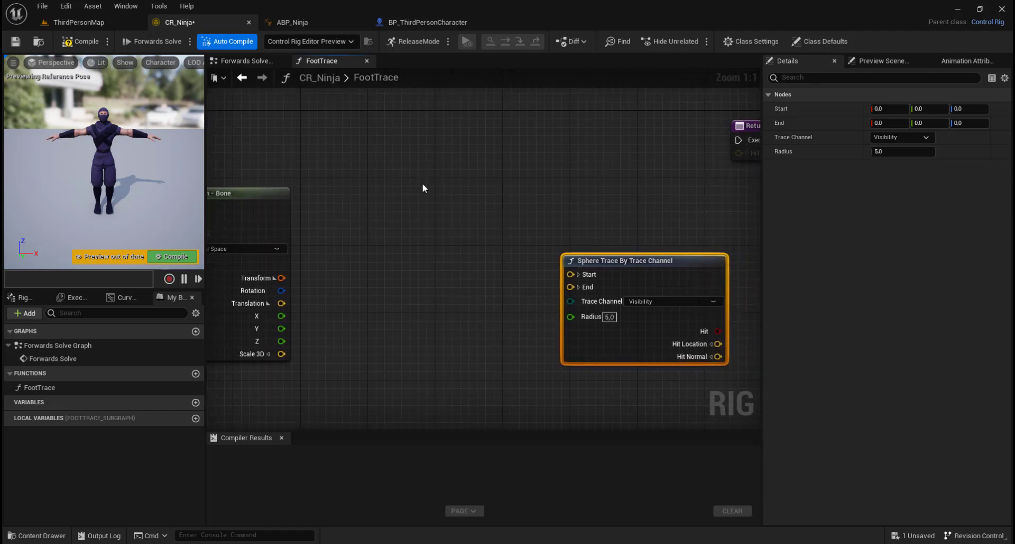
pyautogui.moveTo(629, 263); pyautogui.dragTo(679, 262)
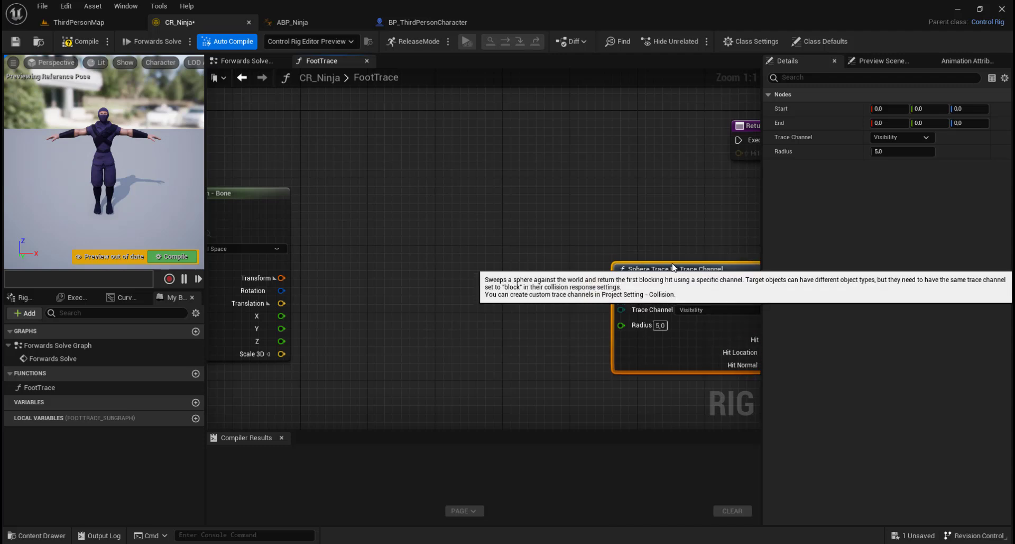
pyautogui.rightClick(430, 194)
pyautogui.write('a')
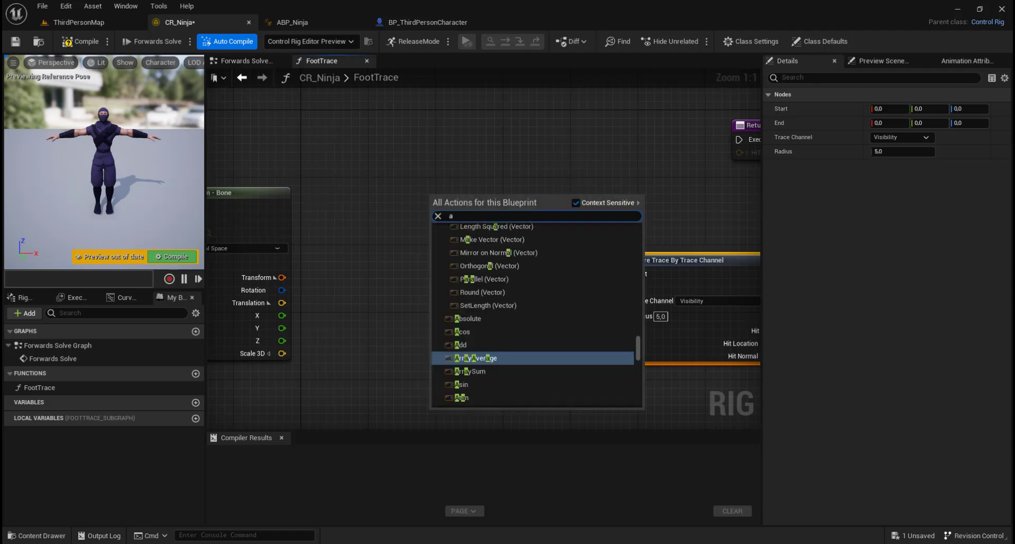
pyautogui.write('dd vec')
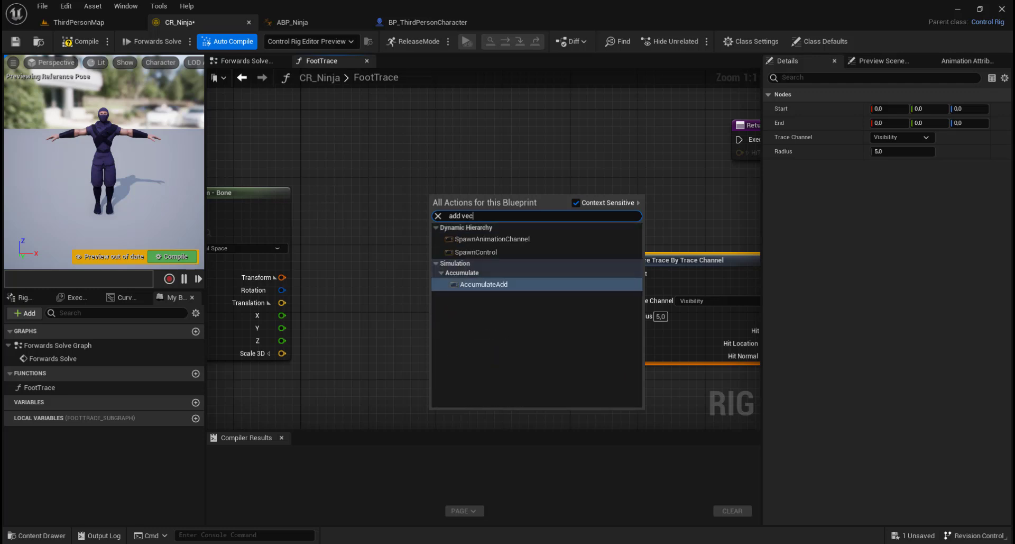
pyautogui.write('tor')
pyautogui.click(576, 202)
pyautogui.click(578, 203)
pyautogui.click(403, 245)
pyautogui.moveTo(282, 340); pyautogui.dragTo(494, 218)
pyautogui.write('add')
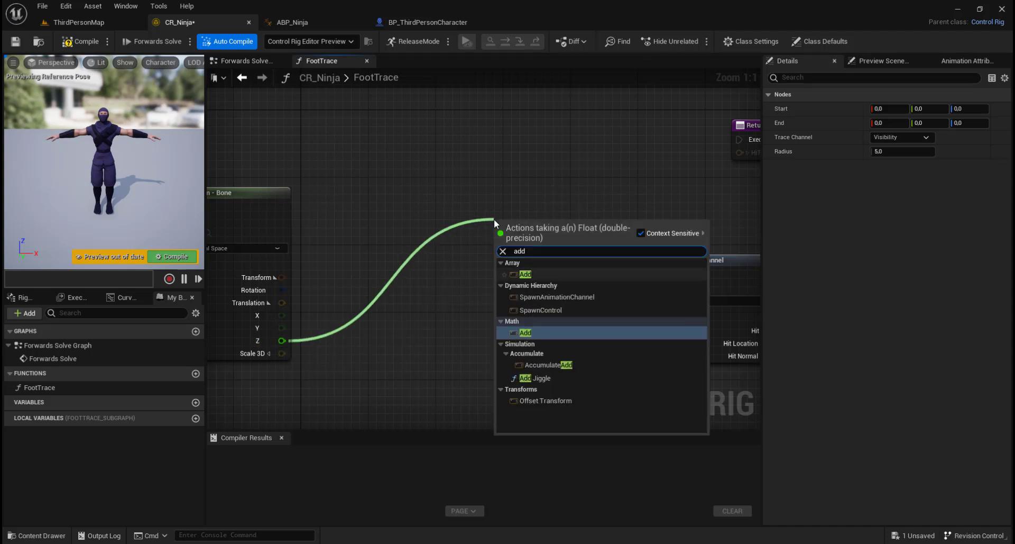
pyautogui.click(527, 331)
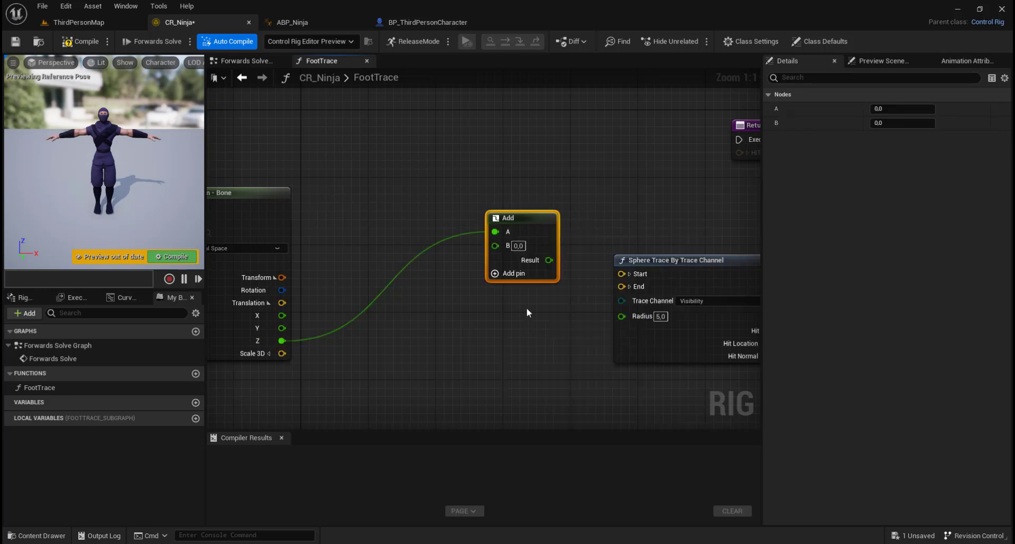
pyautogui.press('Delete')
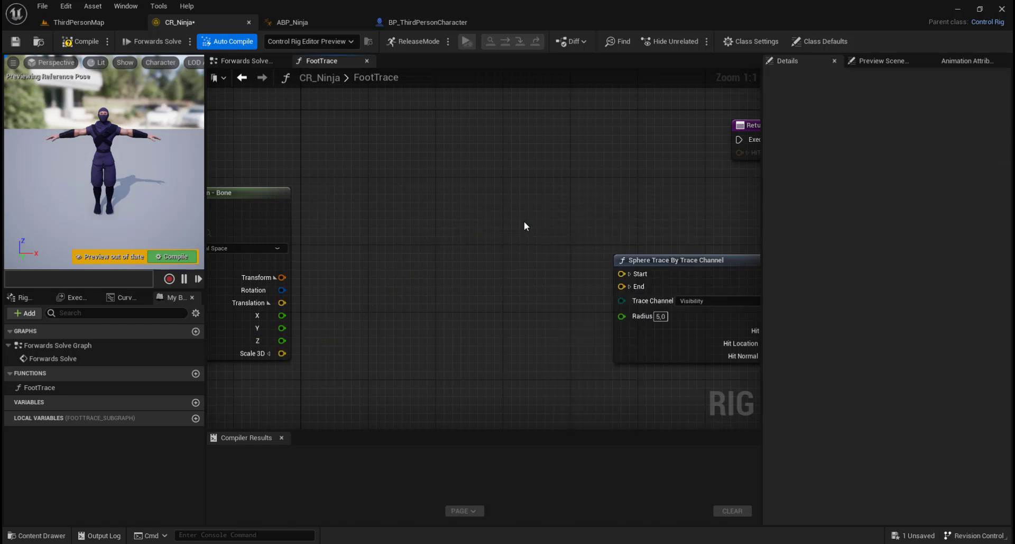
# Add a vector Add math node off Get Transform's Translation output and place it between Get Transform and the sphere trace
pyautogui.moveTo(282, 303); pyautogui.dragTo(452, 233)
pyautogui.write('ad')
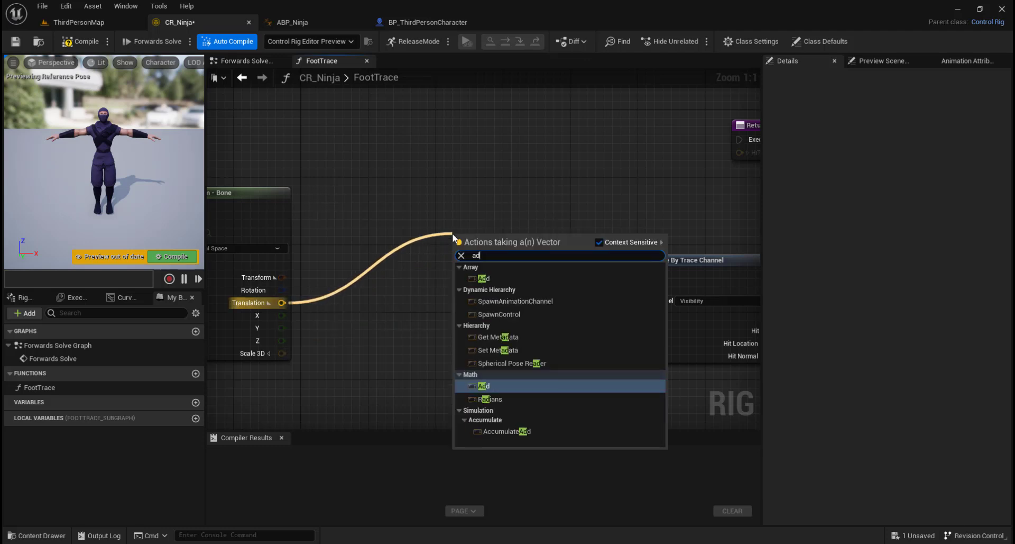
pyautogui.write('d')
pyautogui.click(495, 337)
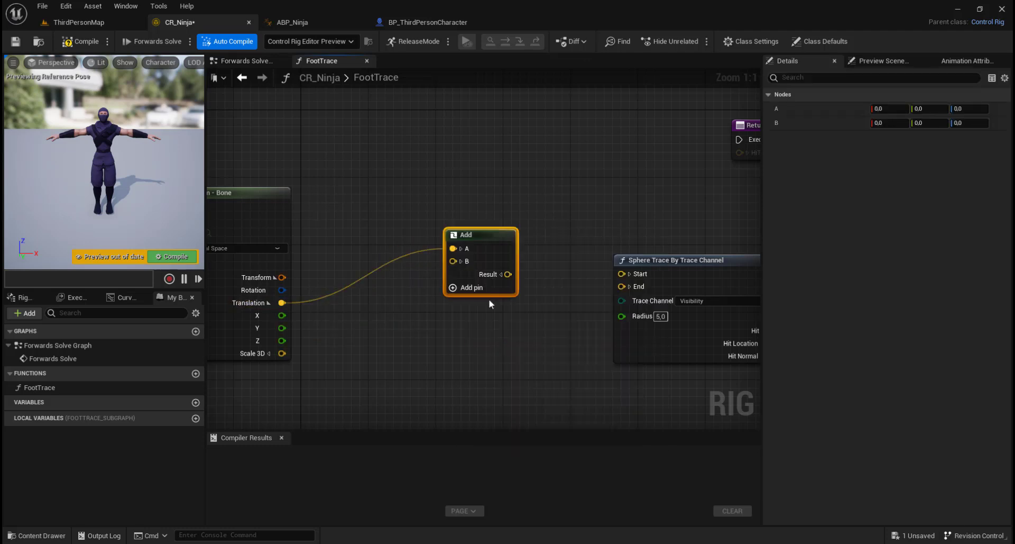
pyautogui.moveTo(477, 234); pyautogui.dragTo(494, 217)
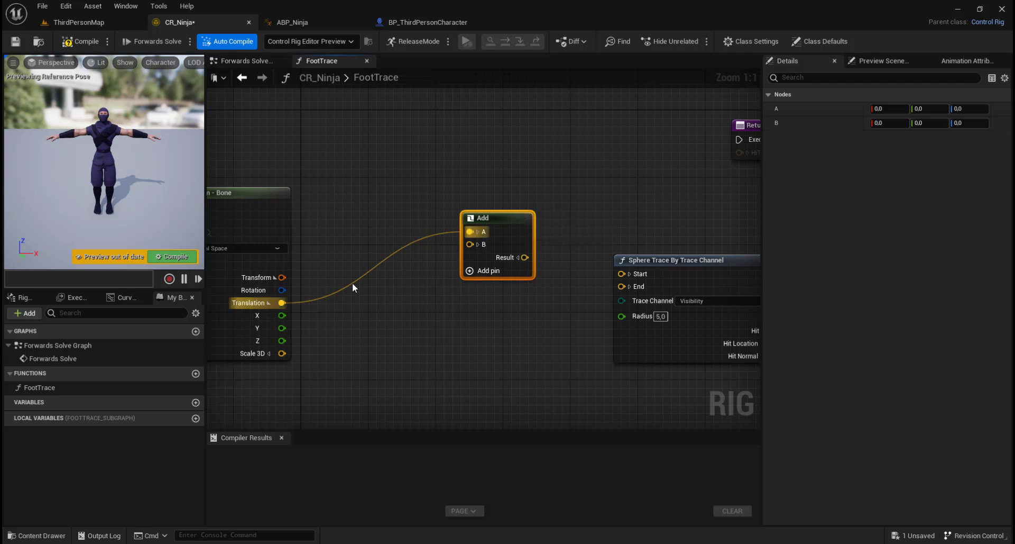
# Break the Translation link to the vector Add node, expand its A and B inputs into X, Y and Z, and reposition the nodes
pyautogui.keyDown('alt'); pyautogui.click(469, 232); pyautogui.keyUp('alt')
pyautogui.moveTo(502, 217)
pyautogui.mouseDown()
pyautogui.moveTo(536, 206)
pyautogui.moveTo(511, 200)
pyautogui.mouseUp()
pyautogui.click(487, 215)
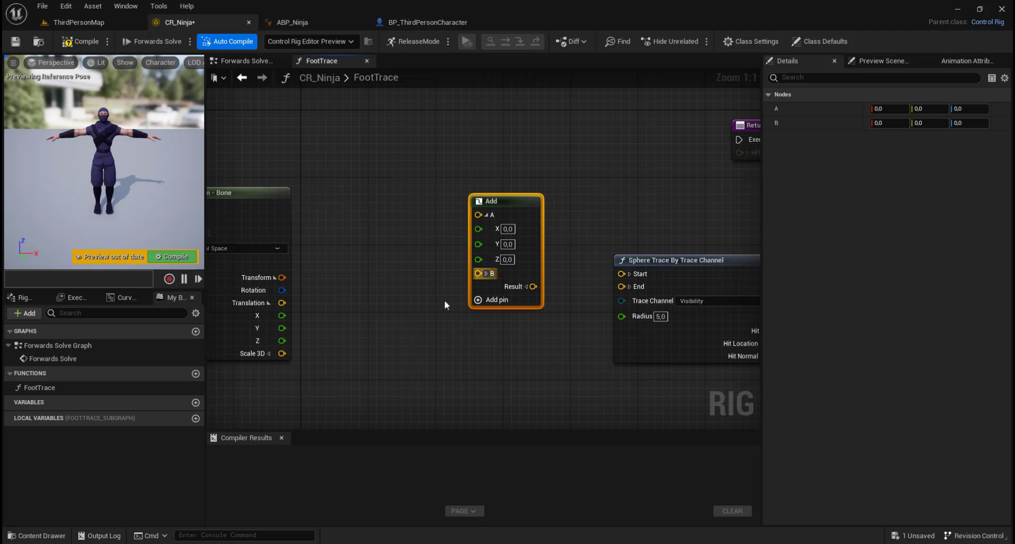
pyautogui.click(486, 273)
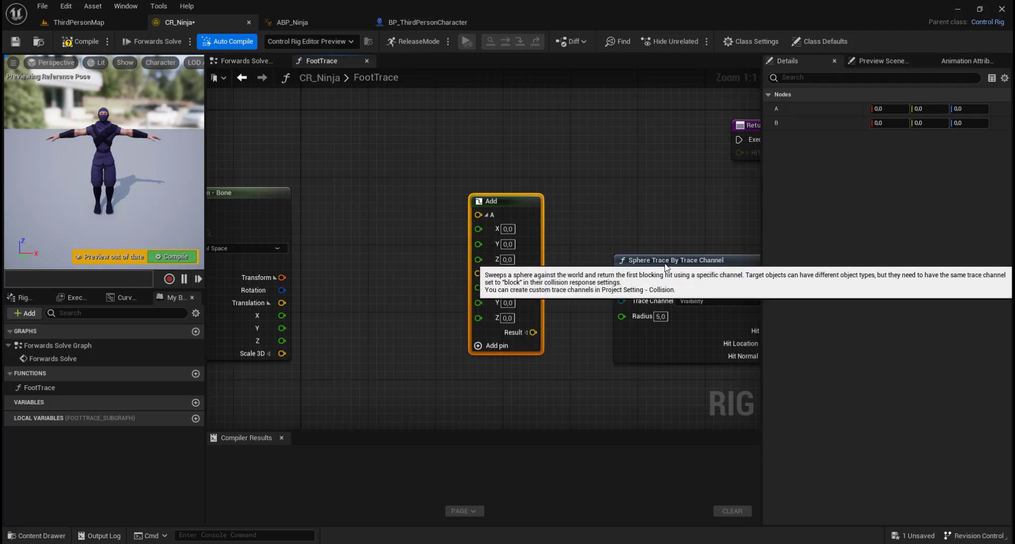
pyautogui.moveTo(661, 260); pyautogui.dragTo(687, 277)
pyautogui.moveTo(516, 204); pyautogui.dragTo(509, 178)
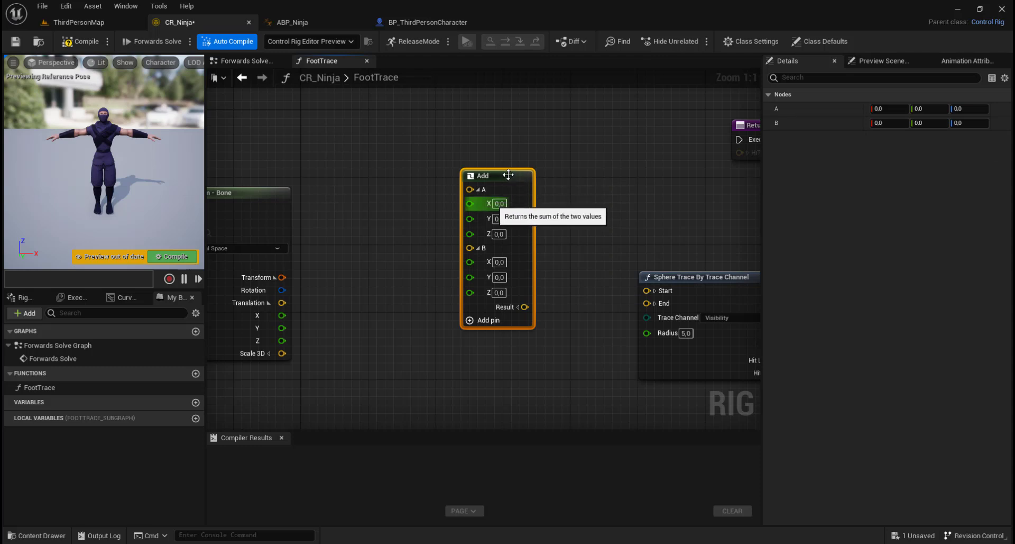
pyautogui.moveTo(421, 275)
pyautogui.mouseDown(button='right')
pyautogui.moveTo(464, 243)
pyautogui.moveTo(446, 237)
pyautogui.moveTo(419, 255)
pyautogui.mouseUp(button='right')
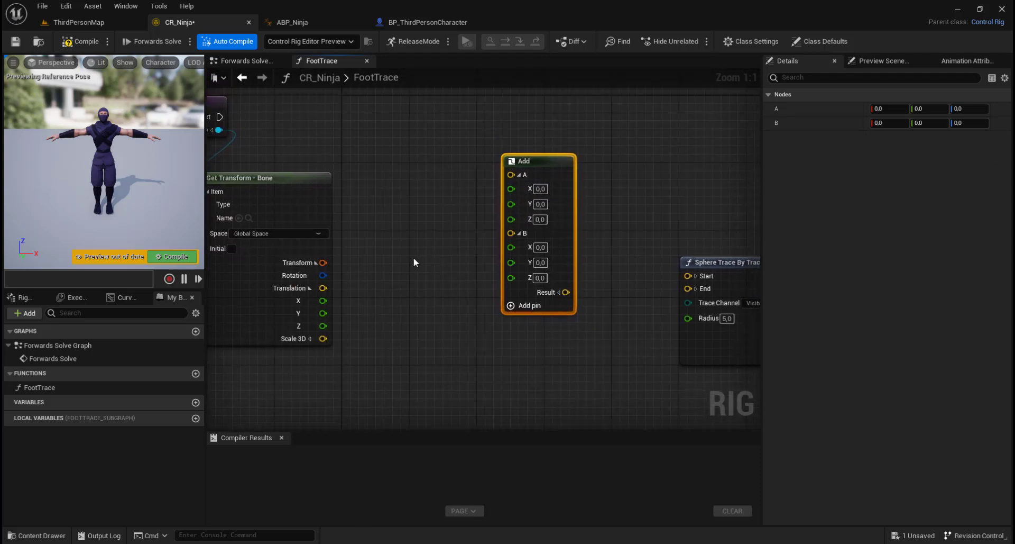
# Connect Translation X to the X component of the vector Add's A input and move that node closer to the sphere trace
pyautogui.moveTo(323, 301); pyautogui.dragTo(571, 160)
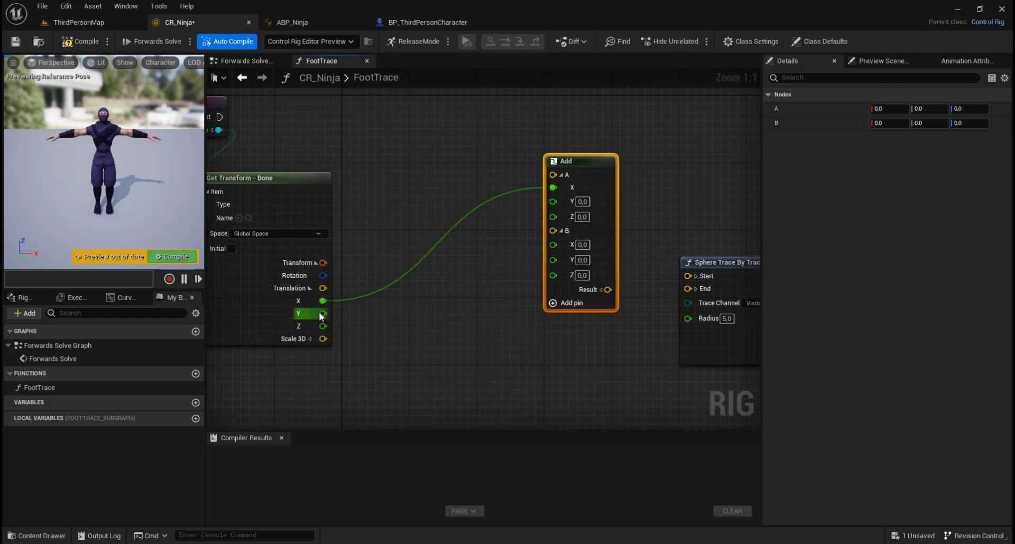
pyautogui.scroll(5, 140, 220)
pyautogui.scroll(-5, 137, 220)
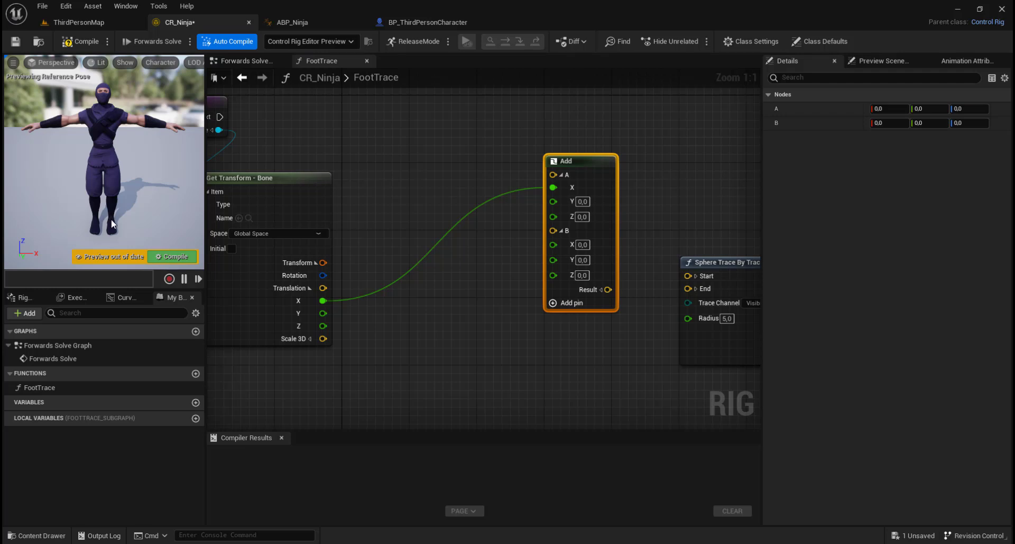
pyautogui.moveTo(571, 165); pyautogui.dragTo(596, 156)
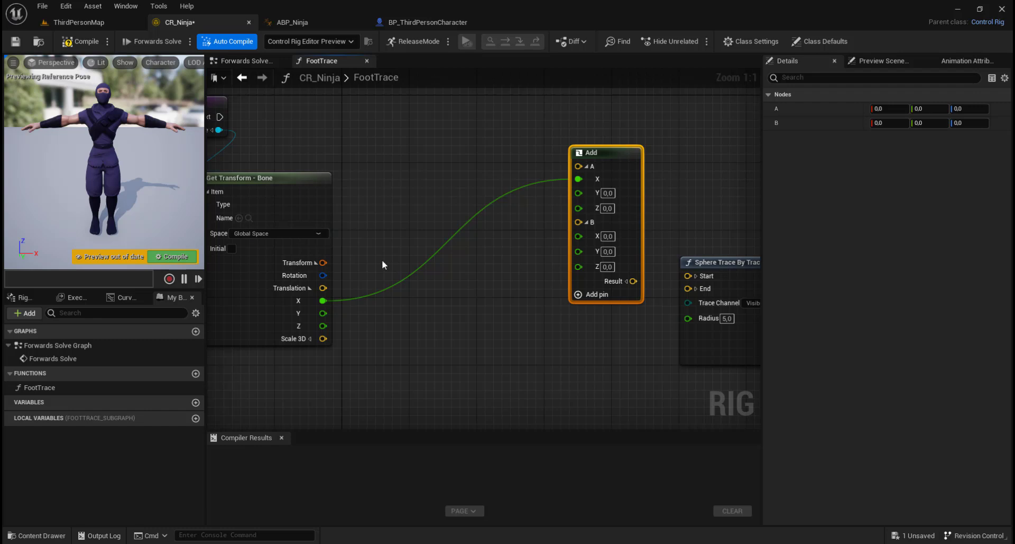
# Add a float Add node fed by Translation Y and set its B value to 5
pyautogui.moveTo(142, 228)
pyautogui.mouseDown(button='right')
pyautogui.moveTo(248, 238)
pyautogui.moveTo(145, 232)
pyautogui.mouseUp(button='right')
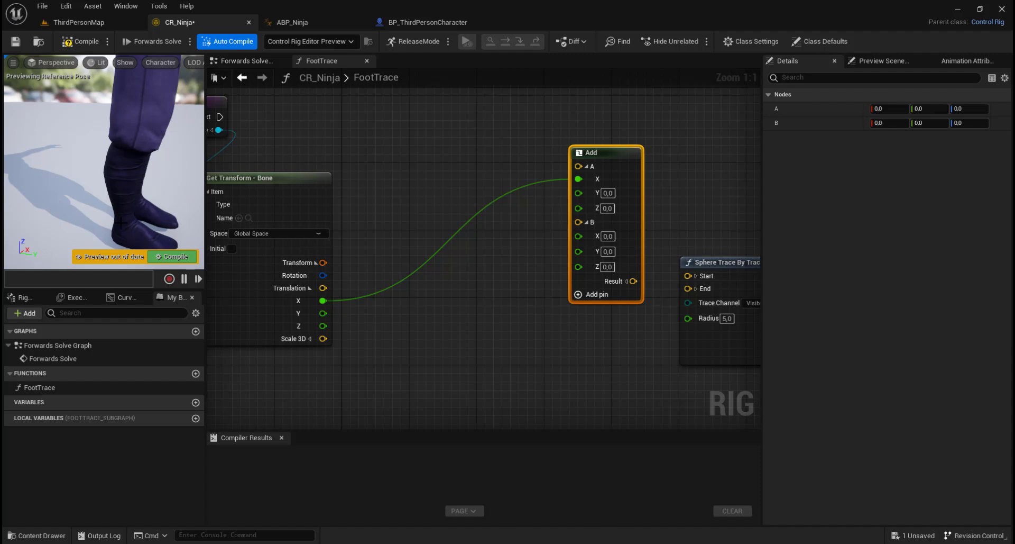
pyautogui.moveTo(382, 219); pyautogui.dragTo(441, 286, button='right')
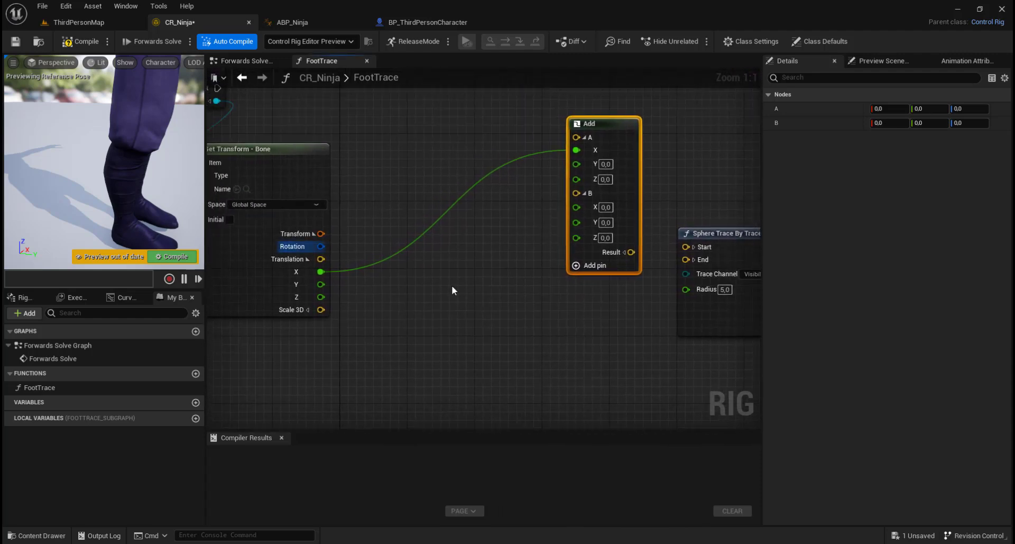
pyautogui.moveTo(415, 248); pyautogui.dragTo(435, 253, button='right')
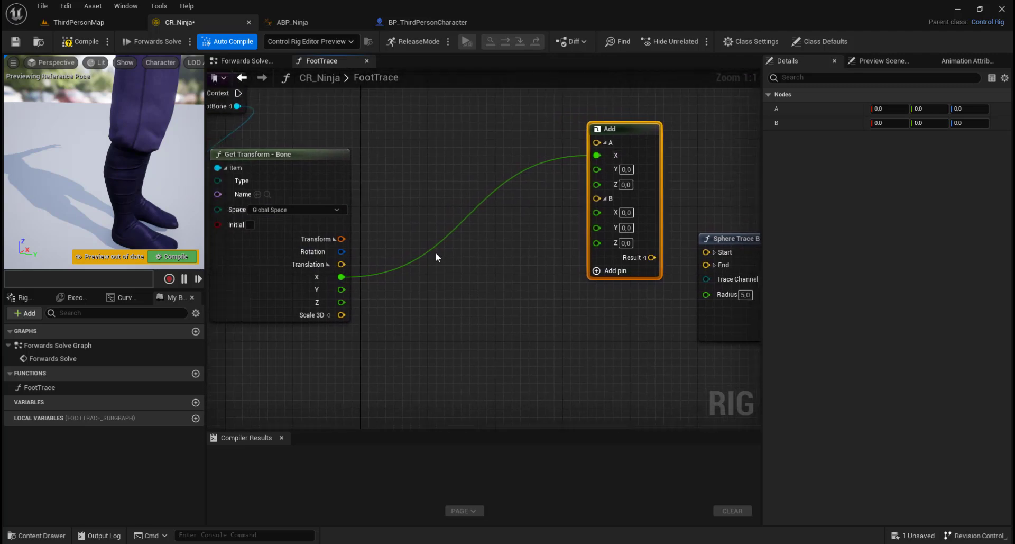
pyautogui.moveTo(340, 290); pyautogui.dragTo(447, 301)
pyautogui.write('add')
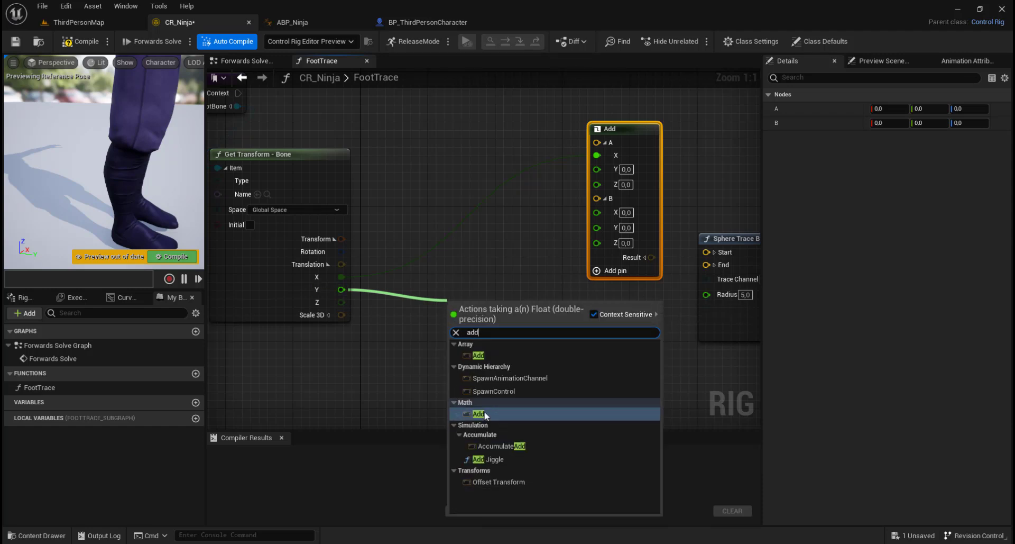
pyautogui.click(484, 412)
pyautogui.moveTo(474, 318); pyautogui.dragTo(492, 283)
pyautogui.click(495, 300)
pyautogui.write('5')
pyautogui.press('Return')
pyautogui.click(548, 322)
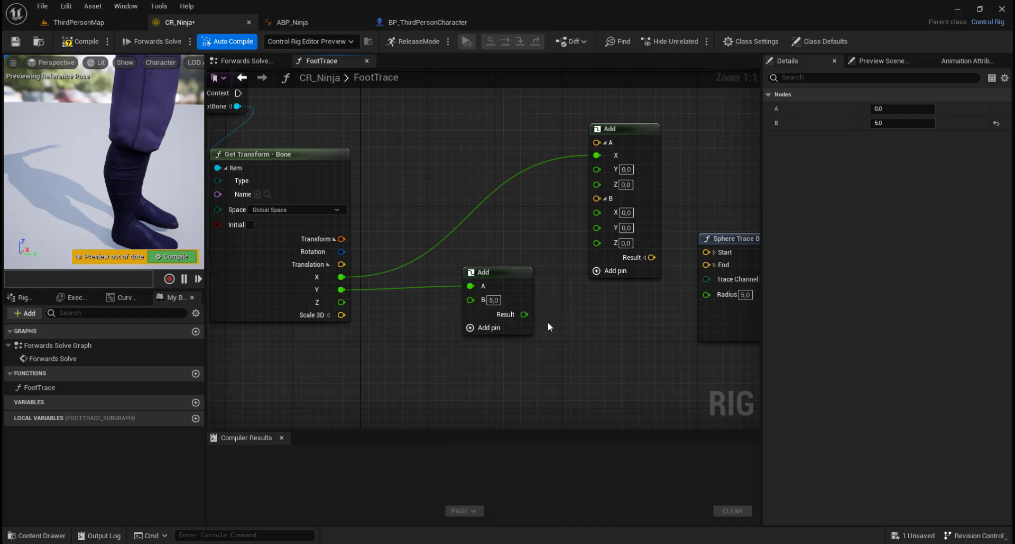
# Connect the float Add's result and Translation Z to the Y and Z components of the vector Add's A input, with the float Add moved above the wires
pyautogui.moveTo(525, 314); pyautogui.dragTo(599, 168)
pyautogui.moveTo(500, 267); pyautogui.dragTo(443, 123)
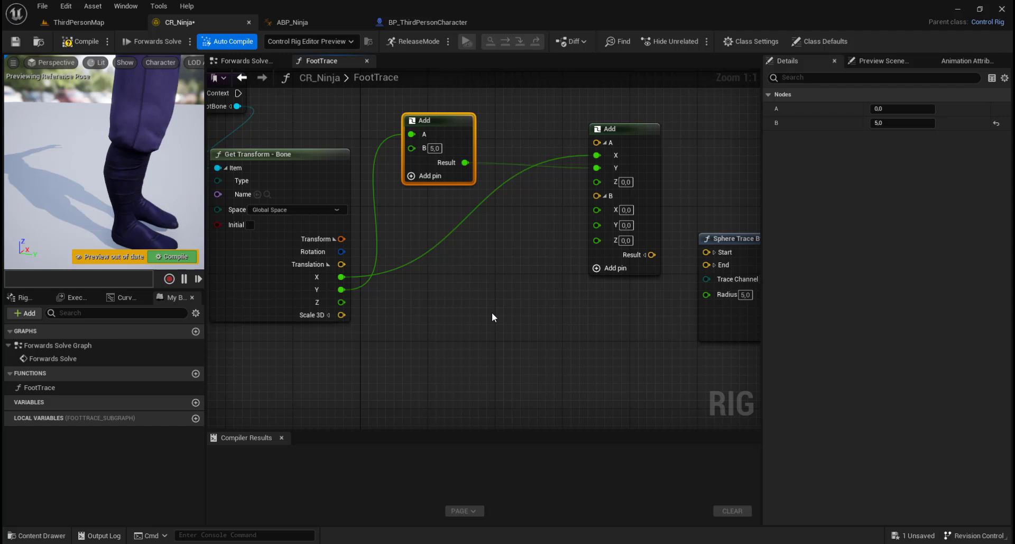
pyautogui.moveTo(503, 270); pyautogui.dragTo(475, 277, button='right')
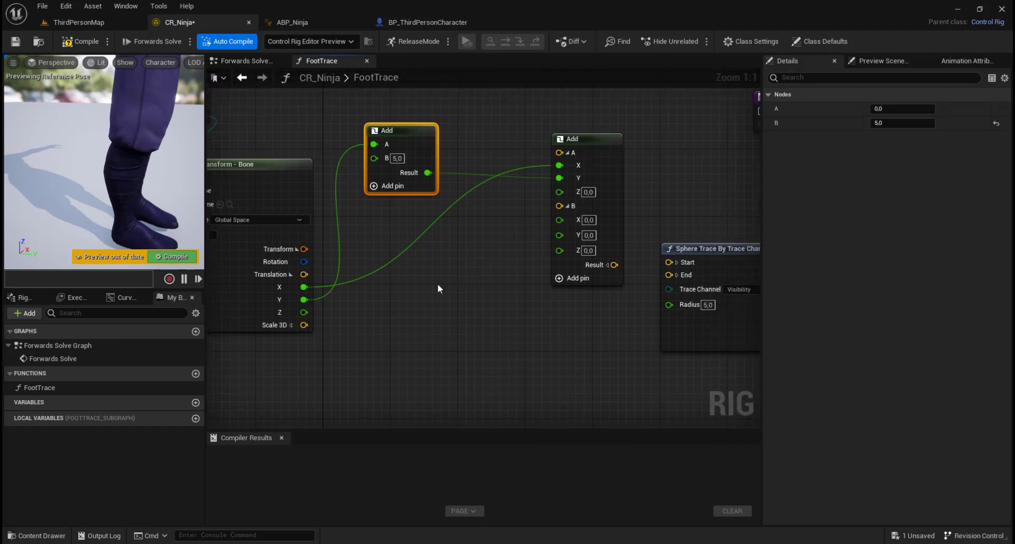
pyautogui.moveTo(304, 312); pyautogui.dragTo(561, 192)
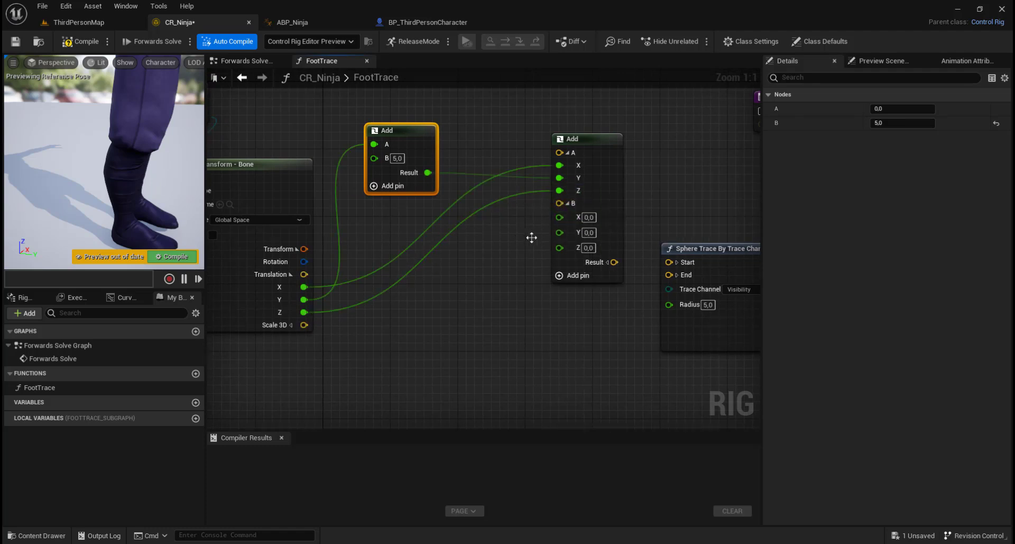
# Set the Z component of the vector Add's B input to 50 and move the sphere trace node farther away from it
pyautogui.click(586, 248)
pyautogui.write('50')
pyautogui.click(469, 312)
pyautogui.moveTo(545, 379); pyautogui.dragTo(357, 364, button='right')
pyautogui.moveTo(545, 257); pyautogui.dragTo(613, 257)
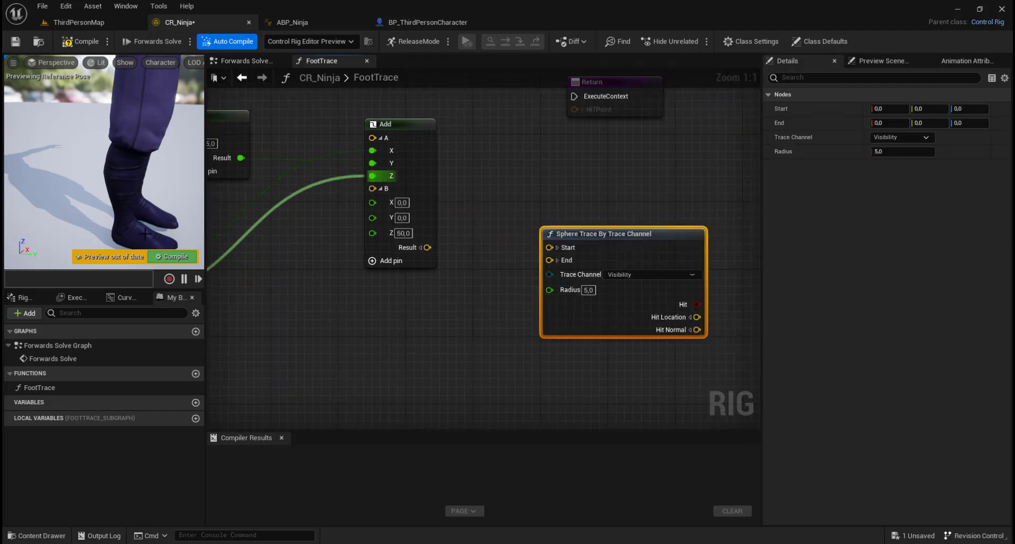
# Add a vector Subtract node from the bone transform's Translation output and place it below the vector Add node
pyautogui.moveTo(439, 336); pyautogui.dragTo(598, 313, button='right')
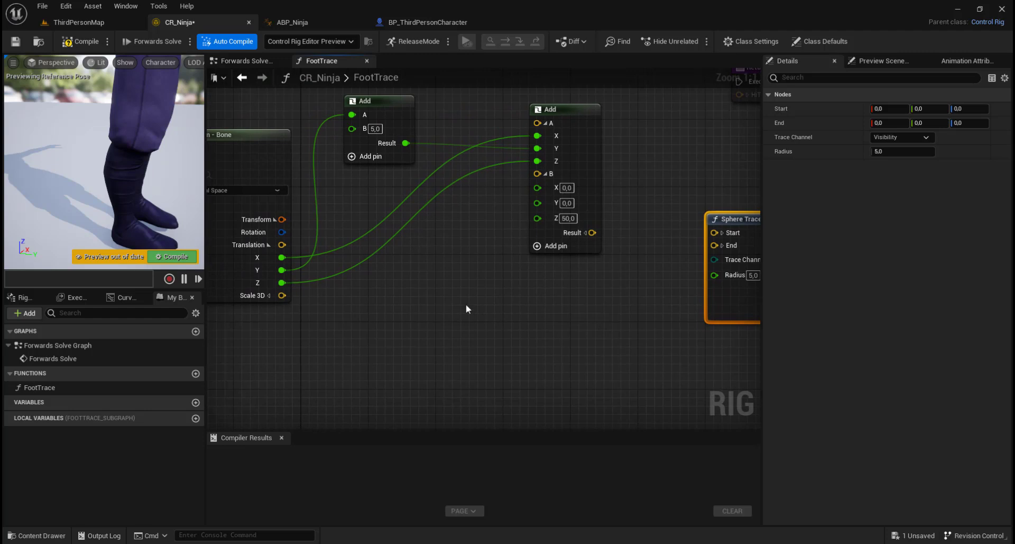
pyautogui.moveTo(282, 244); pyautogui.dragTo(497, 315)
pyautogui.write('sub')
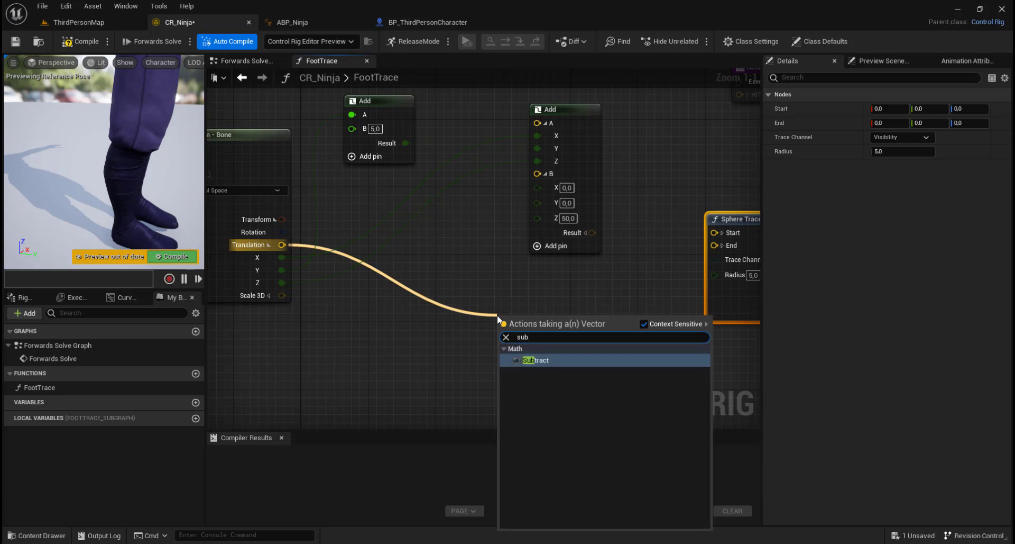
pyautogui.write('v')
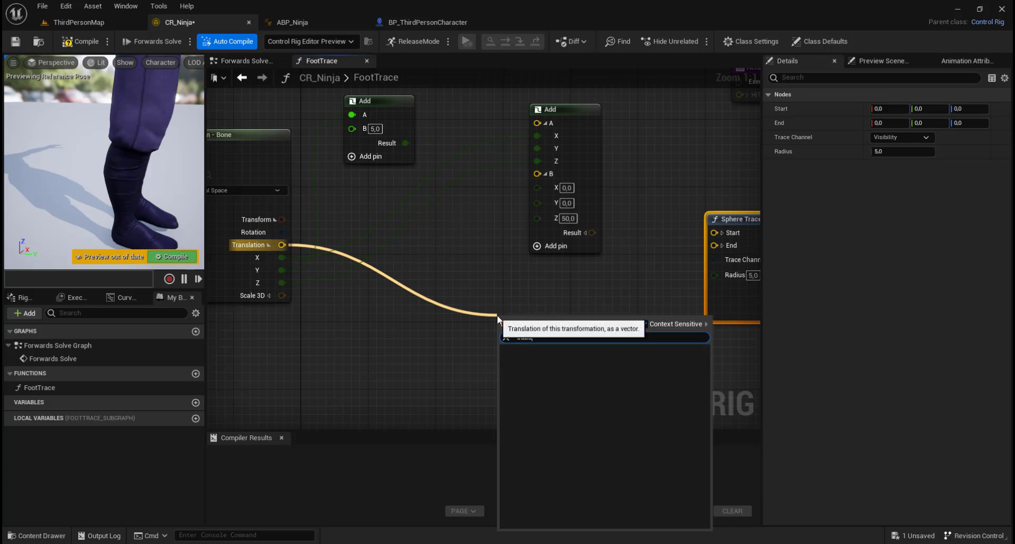
pyautogui.press('BackSpace')
pyautogui.press('BackSpace')
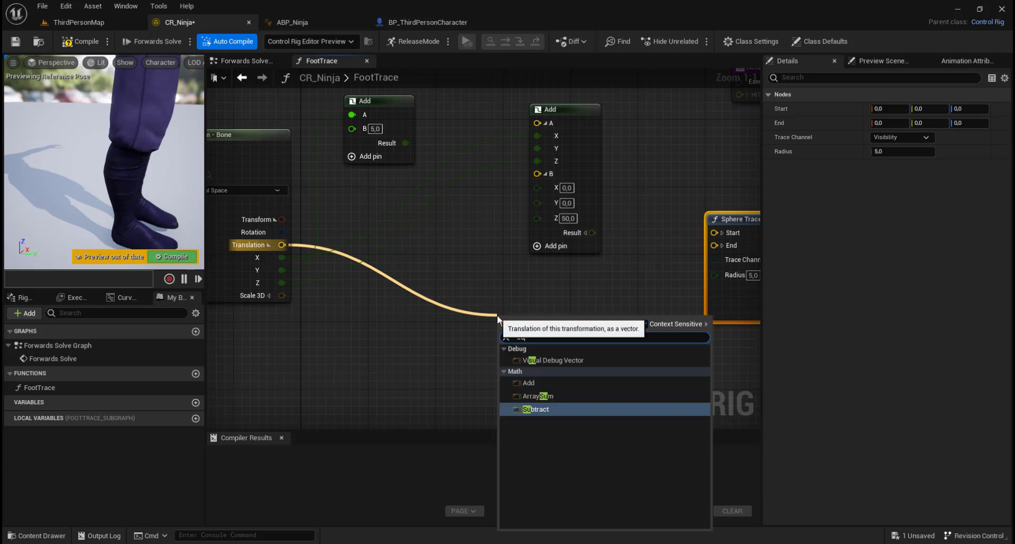
pyautogui.click(550, 409)
pyautogui.moveTo(532, 317); pyautogui.dragTo(558, 300)
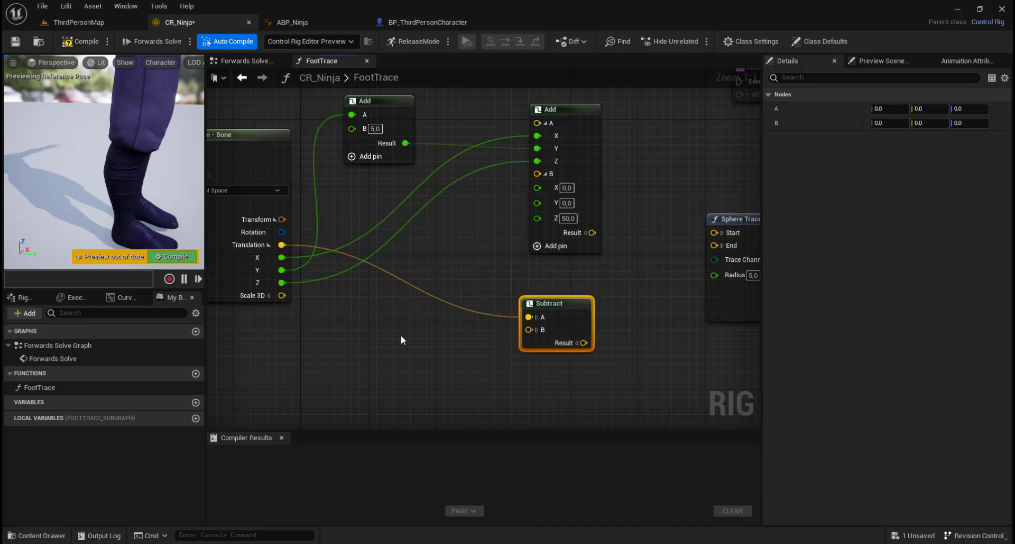
# Remove the wire between Translation and the Subtract node and expand the node's A and B inputs into components
pyautogui.click(423, 296)
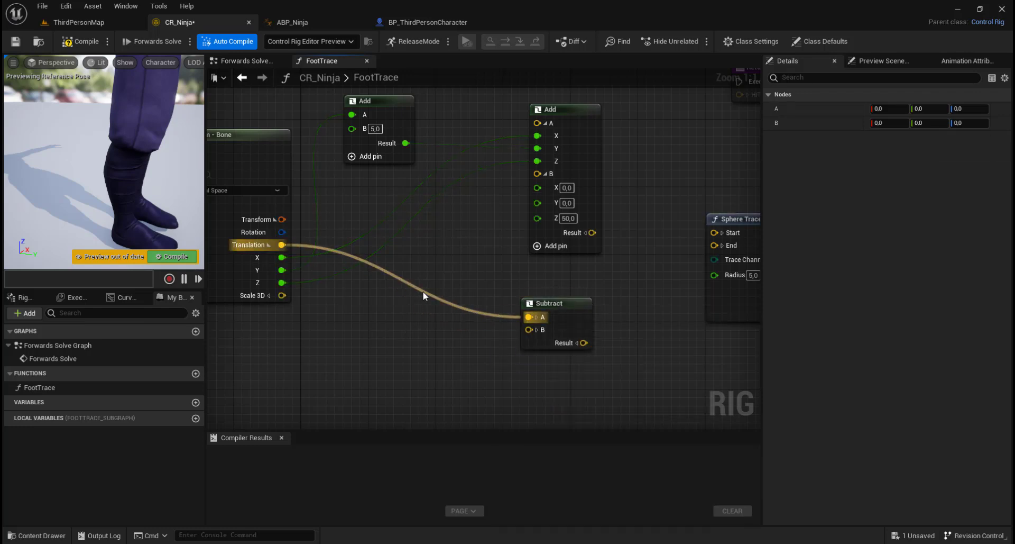
pyautogui.press('Delete')
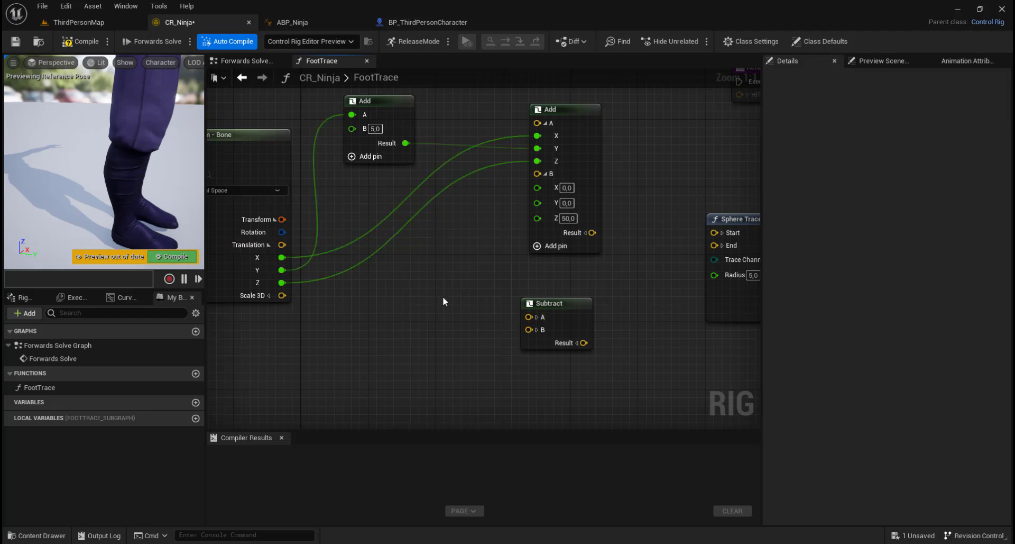
pyautogui.click(538, 318)
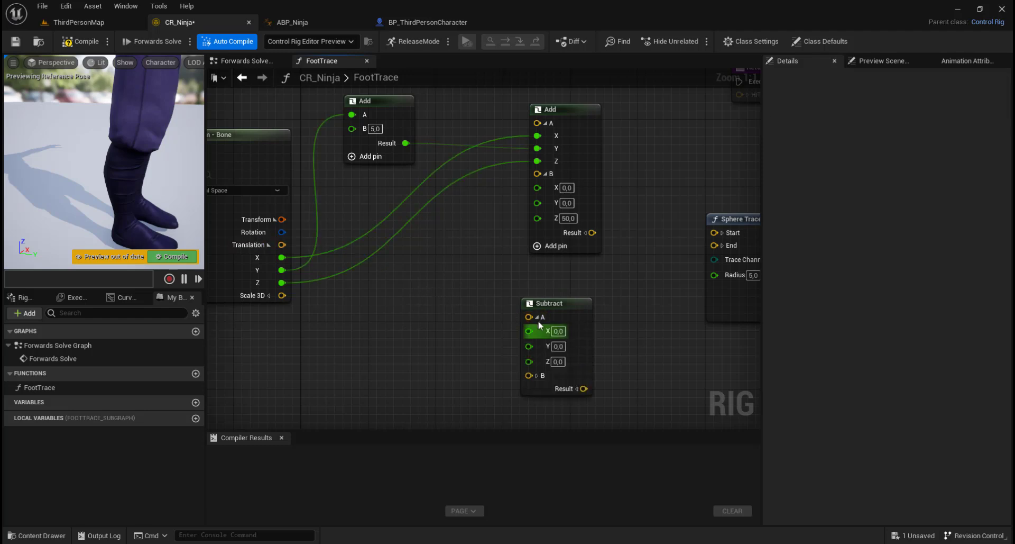
pyautogui.click(537, 375)
pyautogui.scroll(-2, 645, 376)
pyautogui.moveTo(659, 376); pyautogui.dragTo(655, 300, button='right')
pyautogui.scroll(2, 655, 300)
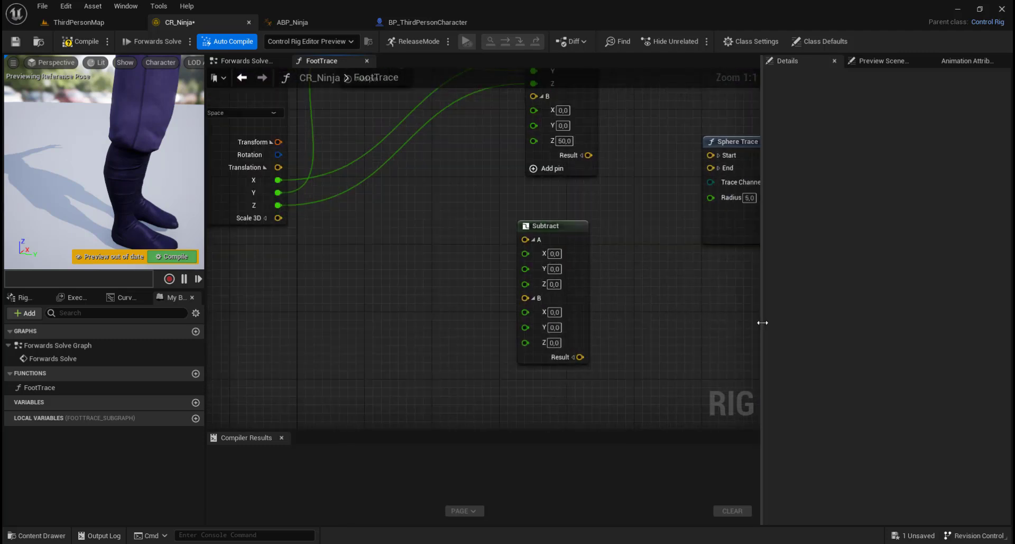
# Connect Translation X, the float Add's result and Translation Z to the X, Y and Z components of the Subtract's A input
pyautogui.moveTo(761, 319); pyautogui.dragTo(951, 316)
pyautogui.moveTo(721, 318); pyautogui.dragTo(777, 374, button='right')
pyautogui.moveTo(318, 321); pyautogui.dragTo(304, 315, button='right')
pyautogui.click(435, 274)
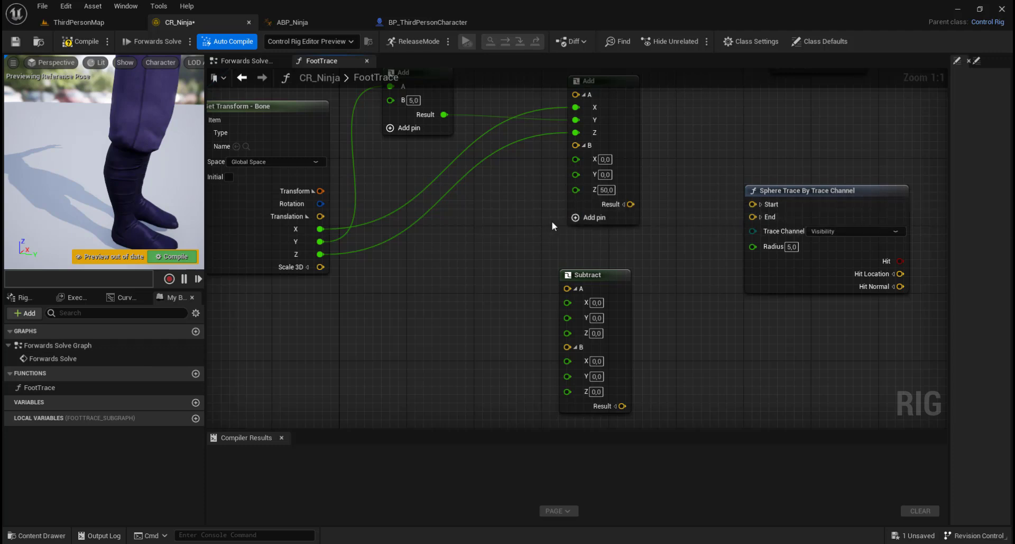
pyautogui.moveTo(320, 229); pyautogui.dragTo(568, 303)
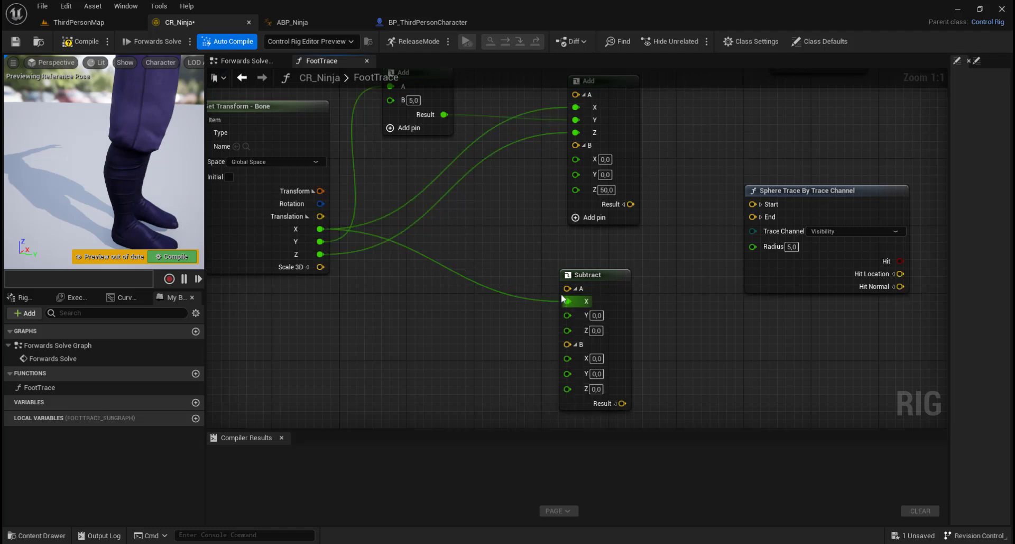
pyautogui.moveTo(513, 217); pyautogui.dragTo(513, 249, button='right')
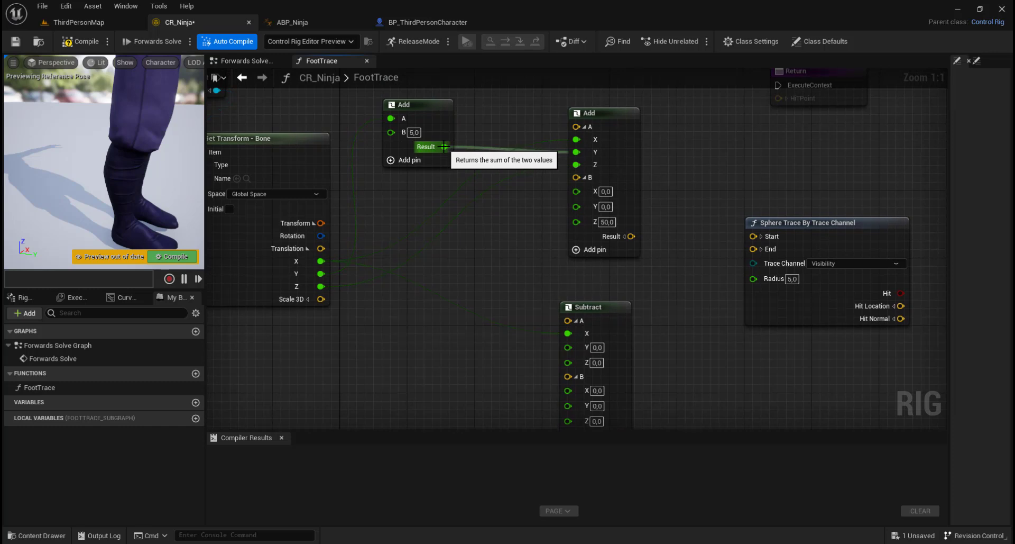
pyautogui.moveTo(444, 146); pyautogui.dragTo(568, 347)
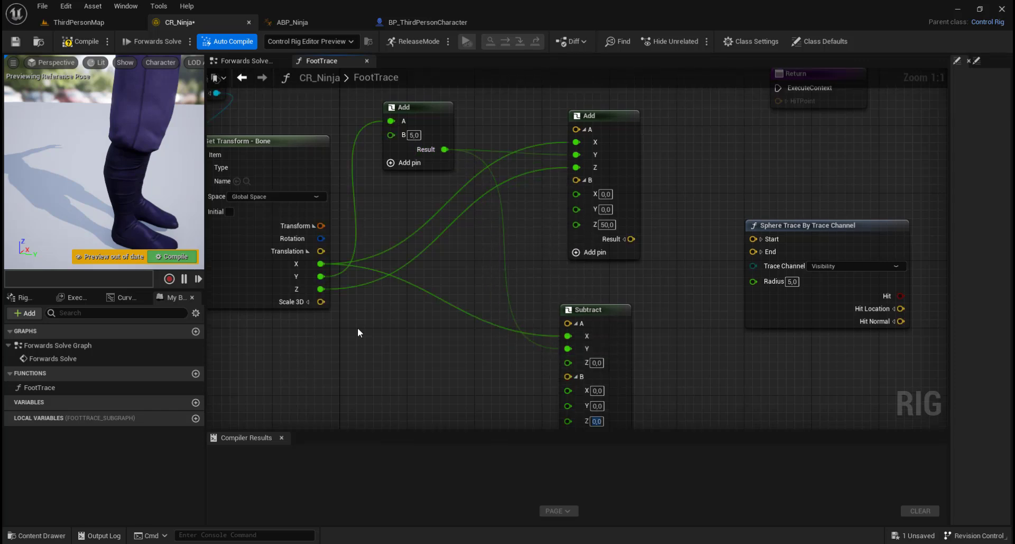
pyautogui.moveTo(321, 289); pyautogui.dragTo(568, 363)
# Set the Z component of the Subtract node's B input to 100
pyautogui.moveTo(777, 415); pyautogui.dragTo(859, 333, button='right')
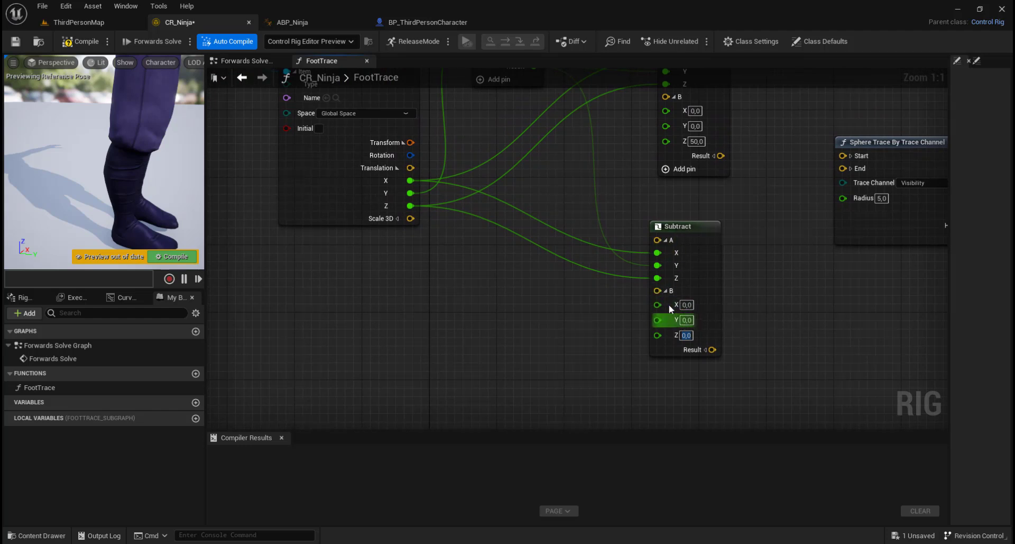
pyautogui.write('100')
pyautogui.press('Return')
pyautogui.moveTo(604, 317)
pyautogui.mouseDown(button='right')
pyautogui.moveTo(577, 324)
pyautogui.moveTo(598, 322)
pyautogui.mouseUp(button='right')
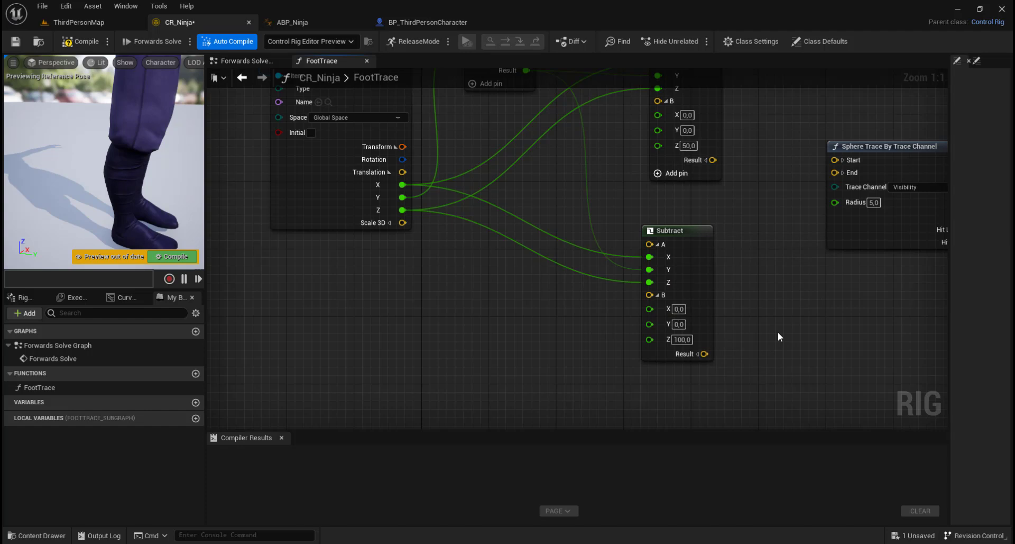
# Connect the vector Add's result to the sphere trace's Start and the Subtract's result to its End
pyautogui.moveTo(778, 332)
pyautogui.mouseDown(button='right')
pyautogui.moveTo(757, 315)
pyautogui.moveTo(548, 371)
pyautogui.moveTo(582, 408)
pyautogui.mouseUp(button='right')
pyautogui.moveTo(503, 239); pyautogui.dragTo(628, 241)
pyautogui.moveTo(607, 295)
pyautogui.mouseDown(button='right')
pyautogui.moveTo(621, 304)
pyautogui.moveTo(644, 249)
pyautogui.moveTo(624, 283)
pyautogui.mouseUp(button='right')
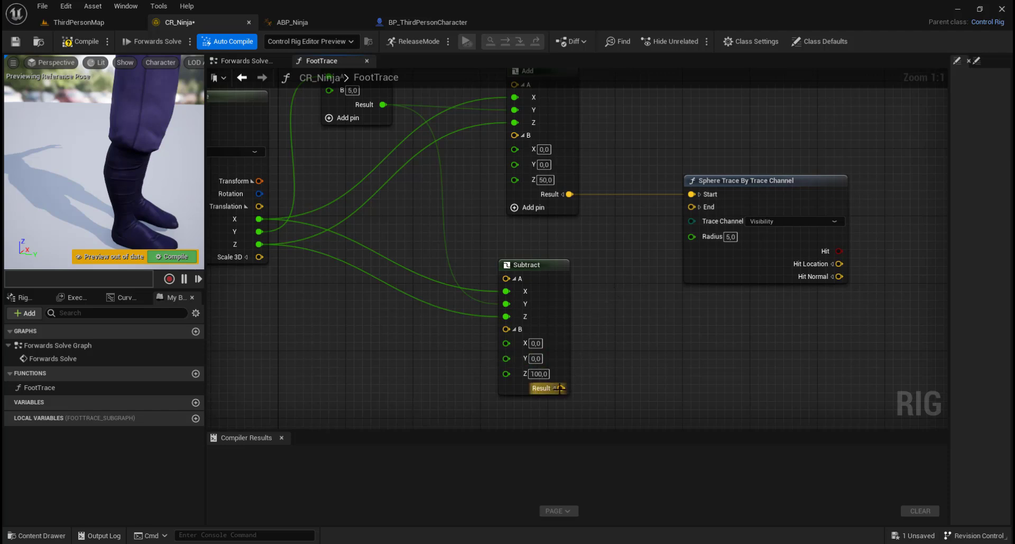
pyautogui.moveTo(560, 387)
pyautogui.mouseDown()
pyautogui.moveTo(669, 214)
pyautogui.moveTo(693, 207)
pyautogui.mouseUp()
pyautogui.moveTo(710, 293); pyautogui.dragTo(647, 297, button='right')
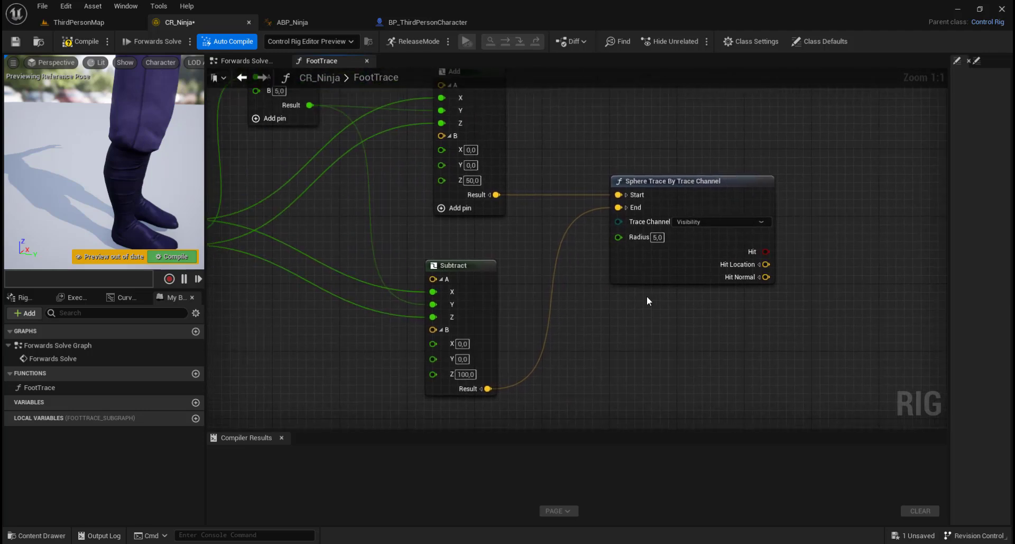
# Move the Return node beyond the sphere trace and connect Hit Location to its HITPoint input
pyautogui.moveTo(704, 284); pyautogui.dragTo(548, 340, button='right')
pyautogui.scroll(-2, 548, 339)
pyautogui.scroll(2, 656, 297)
pyautogui.moveTo(658, 296); pyautogui.dragTo(573, 340, button='right')
pyautogui.moveTo(444, 103); pyautogui.dragTo(672, 103)
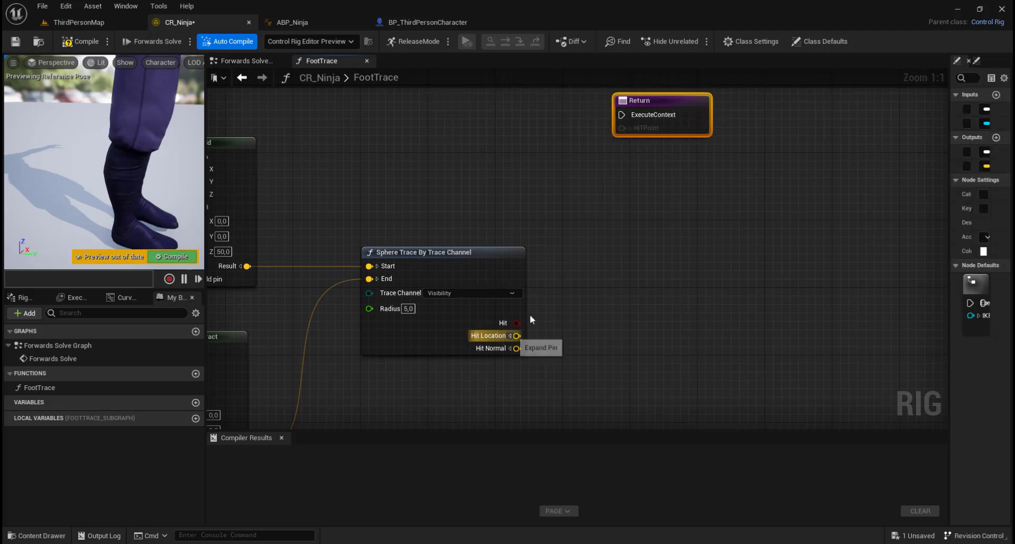
pyautogui.moveTo(517, 335); pyautogui.dragTo(623, 128)
# Connect the Entry node's ExecuteContext to the Return node's ExecuteContext
pyautogui.scroll(-5, 566, 196)
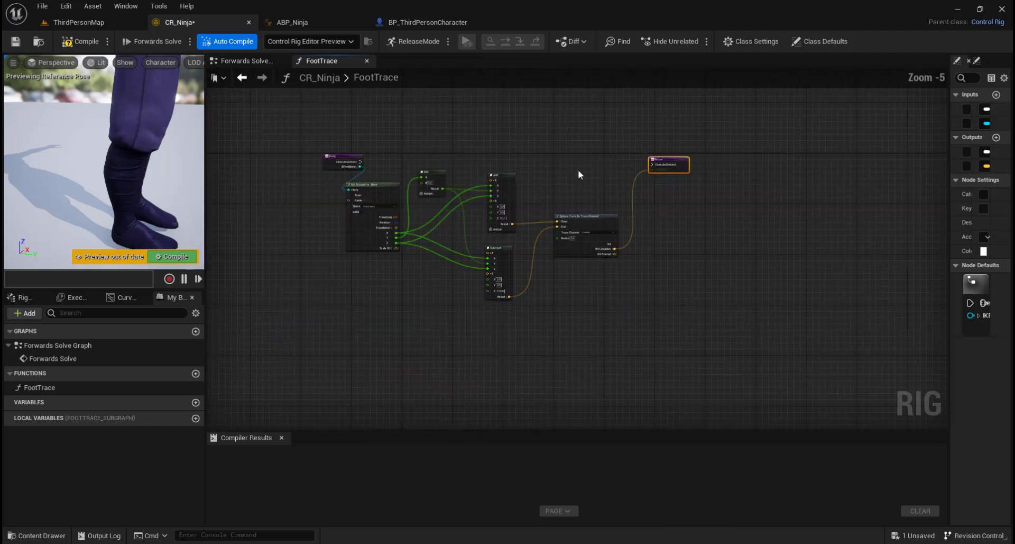
pyautogui.moveTo(360, 161); pyautogui.dragTo(652, 164)
pyautogui.scroll(3, 550, 147)
pyautogui.moveTo(545, 147); pyautogui.dragTo(622, 83, button='right')
pyautogui.moveTo(867, 266); pyautogui.dragTo(906, 271, button='right')
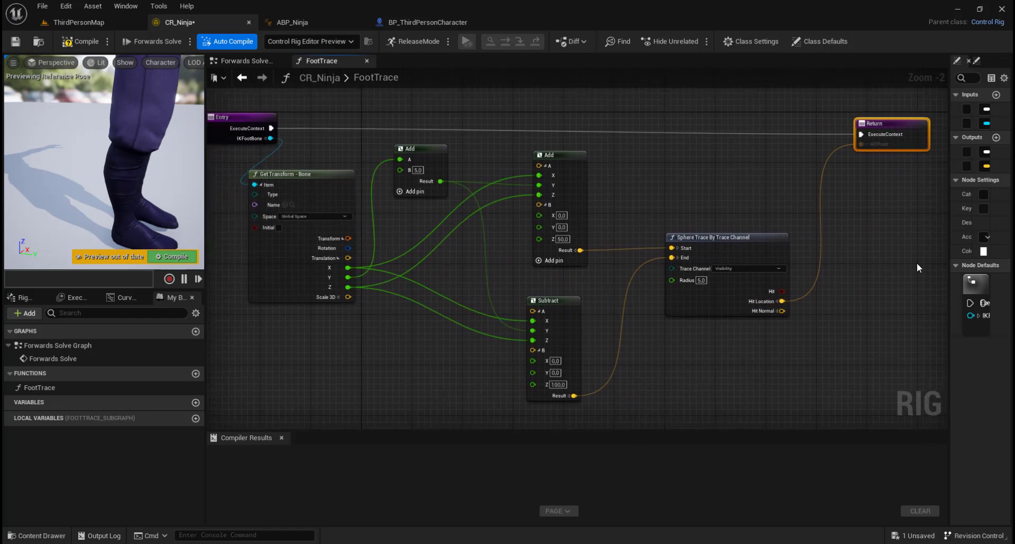
# Compile and save CR_Ninja and open its Forwards Solve graph
pyautogui.click(75, 43)
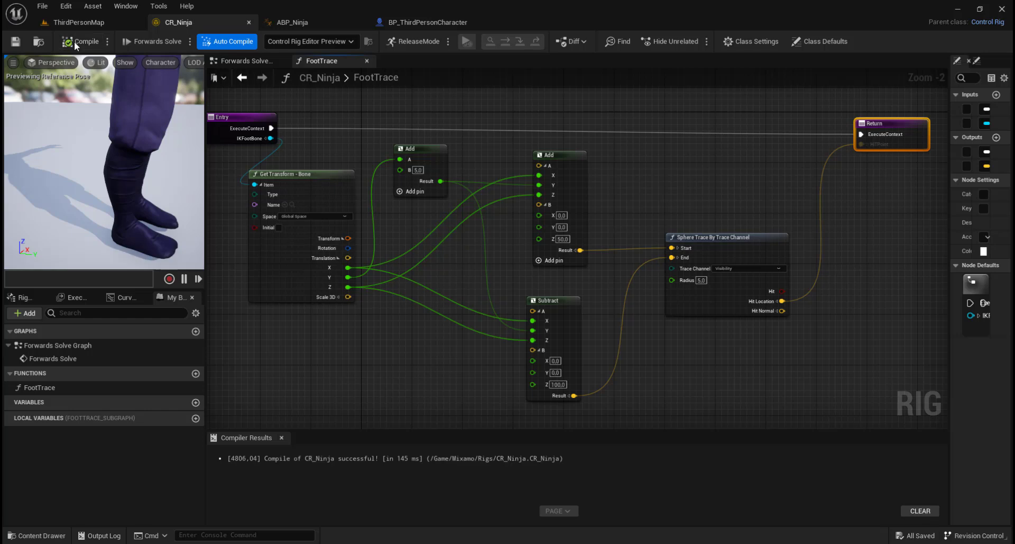
pyautogui.click(15, 42)
pyautogui.click(236, 62)
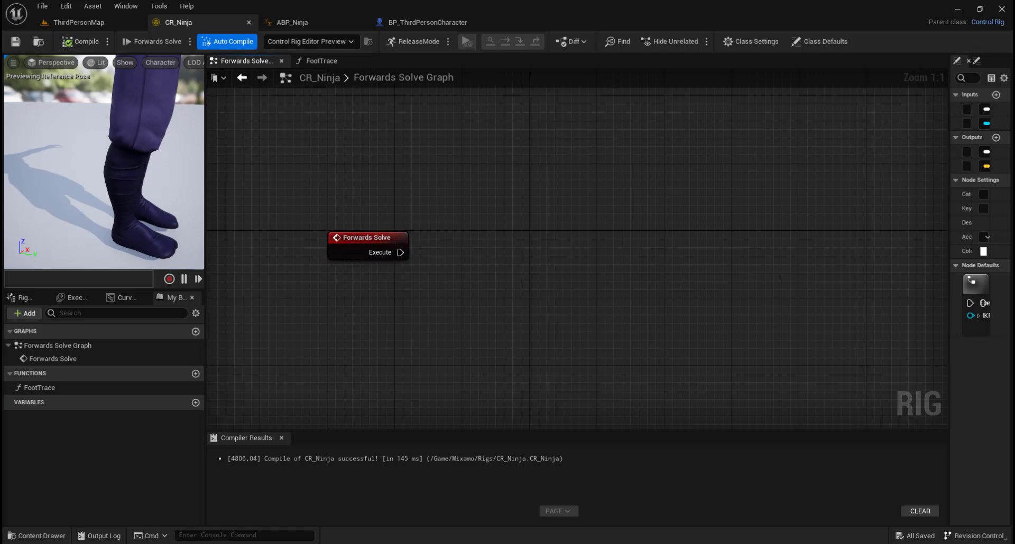
pyautogui.moveTo(619, 212); pyautogui.dragTo(551, 203, button='right')
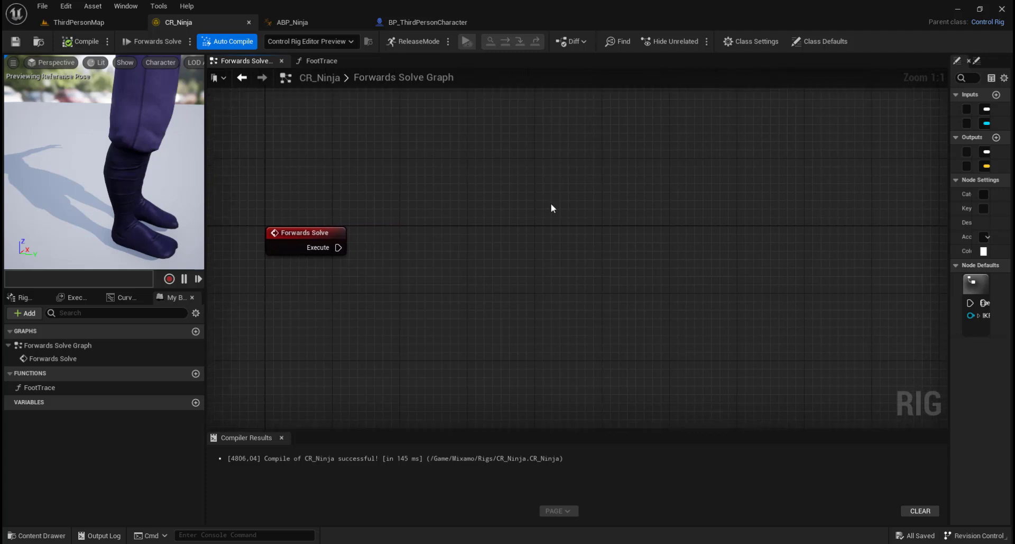
# Examine how the Sequence node organizes the logic in ABP_Ninja's Event Graph
pyautogui.click(319, 23)
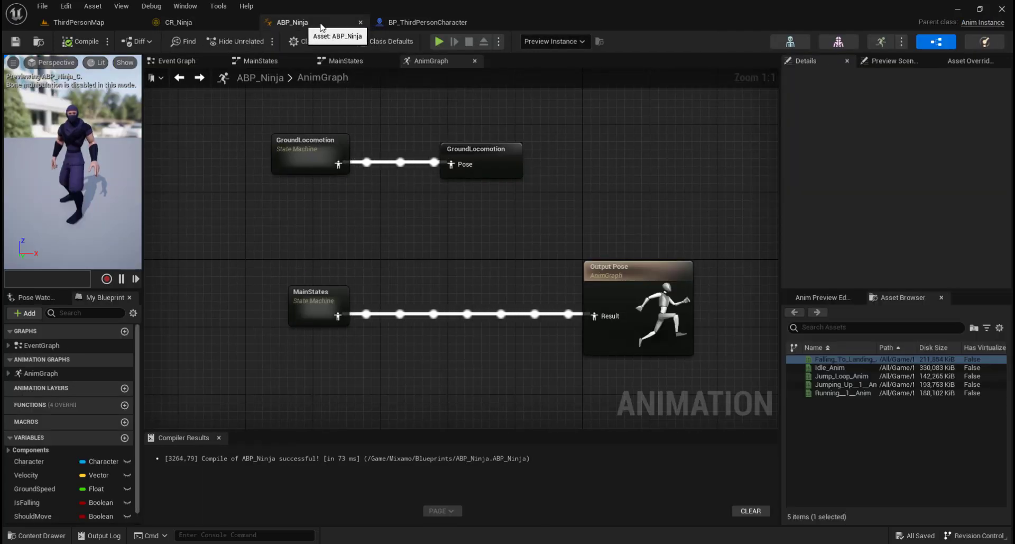
pyautogui.click(176, 61)
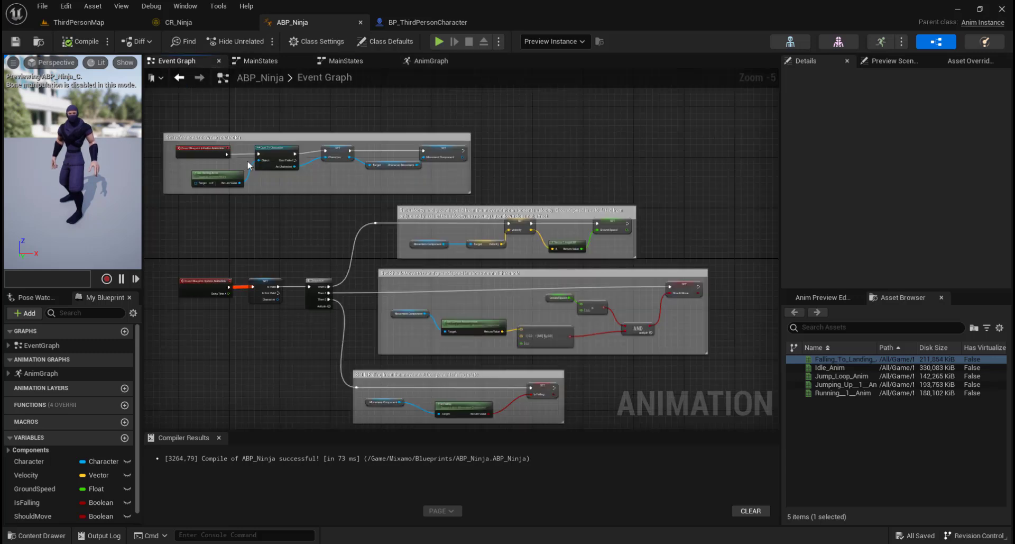
pyautogui.scroll(5, 339, 327)
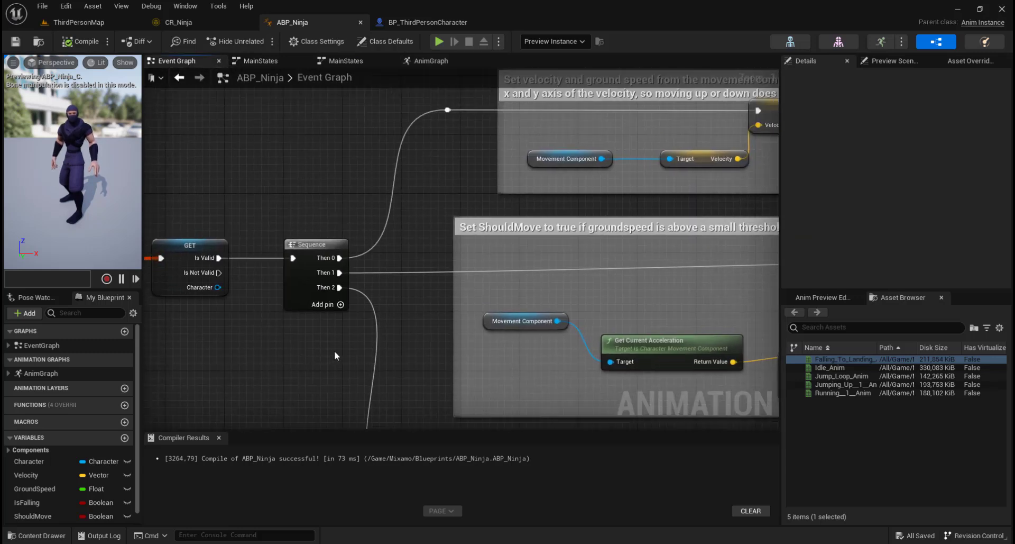
pyautogui.scroll(-3, 335, 352)
pyautogui.moveTo(345, 245); pyautogui.dragTo(221, 256, button='right')
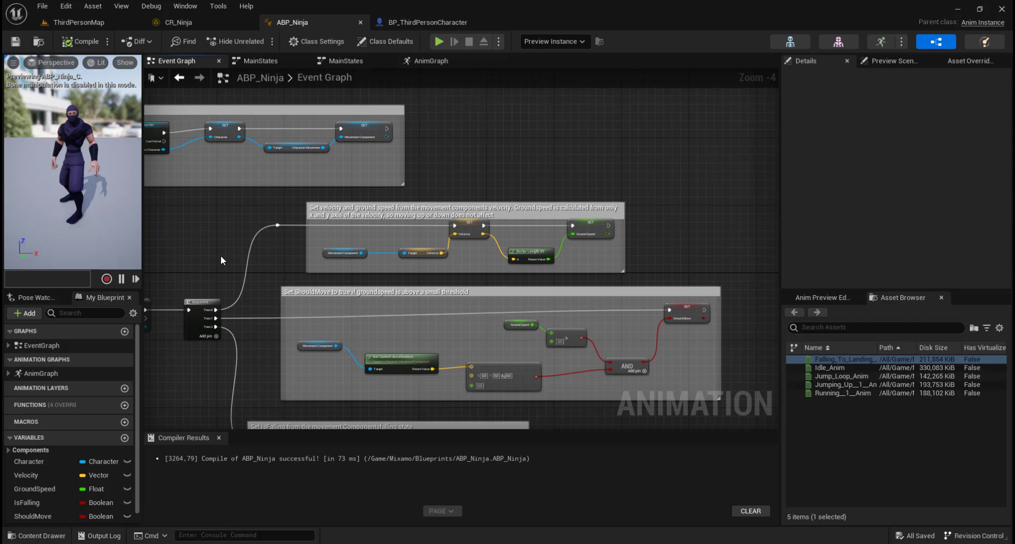
pyautogui.moveTo(711, 208); pyautogui.dragTo(690, 234, button='right')
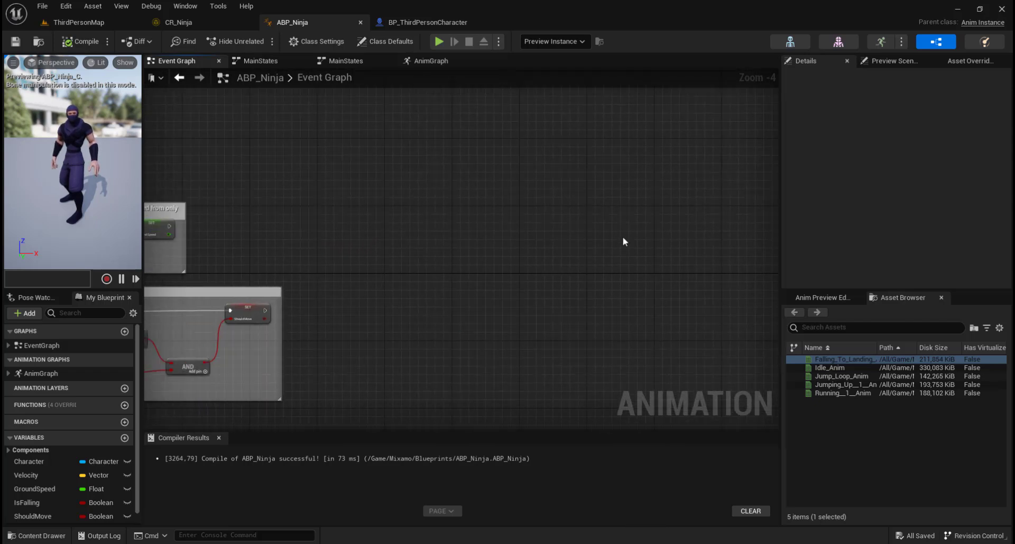
pyautogui.moveTo(487, 233); pyautogui.dragTo(778, 184, button='right')
pyautogui.moveTo(660, 196); pyautogui.dragTo(777, 182, button='right')
pyautogui.scroll(-1, 738, 193)
pyautogui.moveTo(671, 311)
pyautogui.mouseDown(button='right')
pyautogui.moveTo(665, 335)
pyautogui.moveTo(693, 343)
pyautogui.mouseUp(button='right')
# Add a Sequence node after Forwards Solve in the CR_Ninja graph and align it with the Forwards Solve node
pyautogui.click(198, 21)
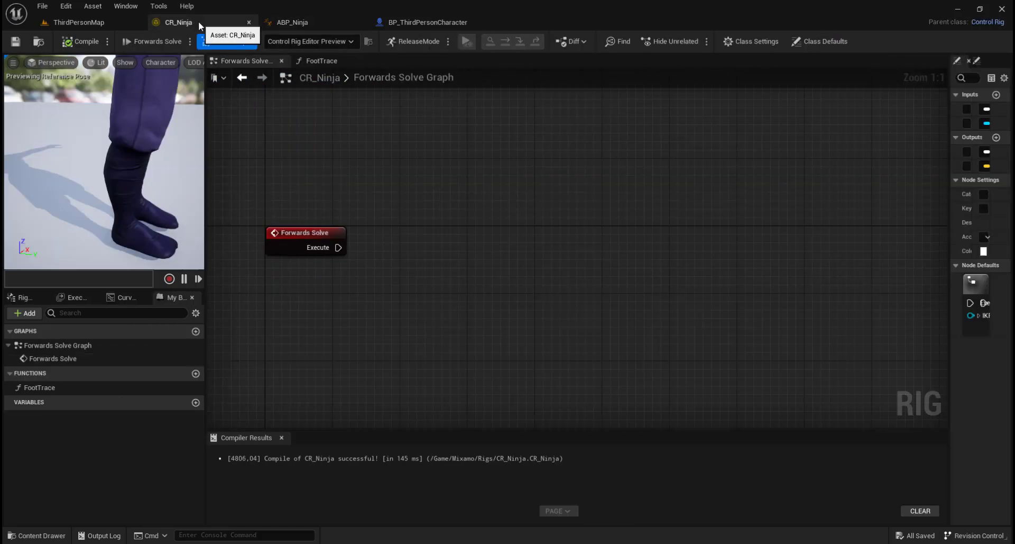
pyautogui.moveTo(339, 247); pyautogui.dragTo(467, 246)
pyautogui.write('sequence')
pyautogui.press('Return')
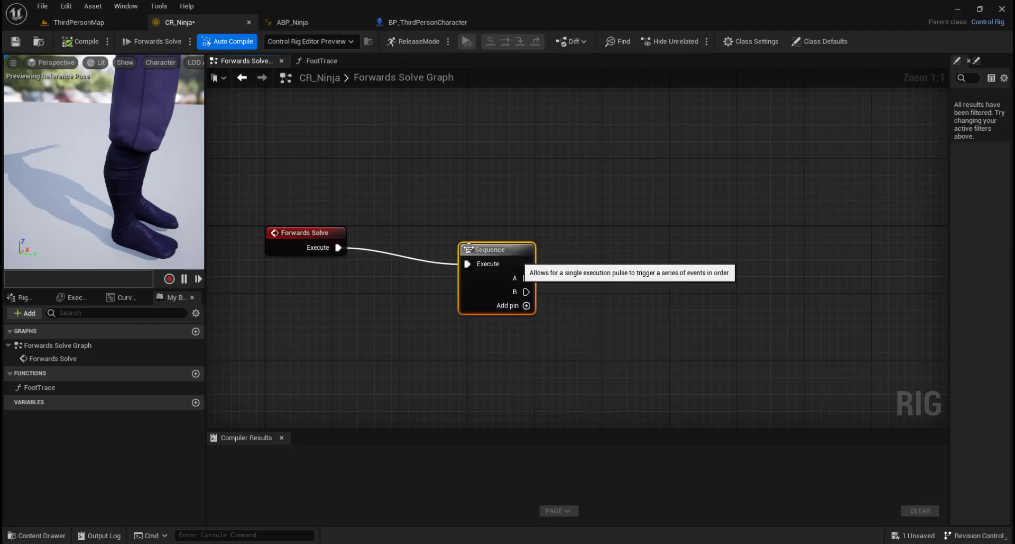
pyautogui.moveTo(468, 247); pyautogui.dragTo(443, 234)
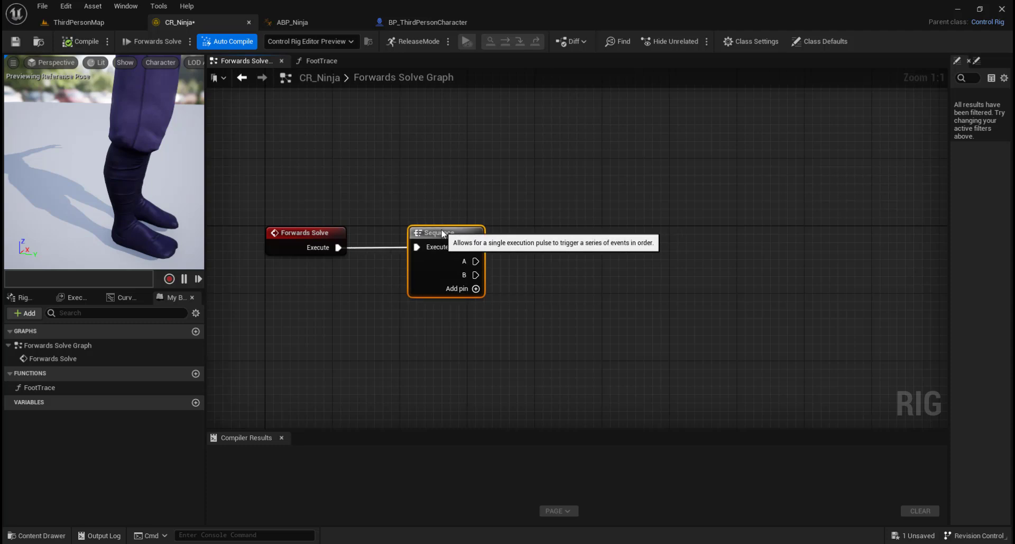
pyautogui.moveTo(639, 262); pyautogui.dragTo(561, 270, button='right')
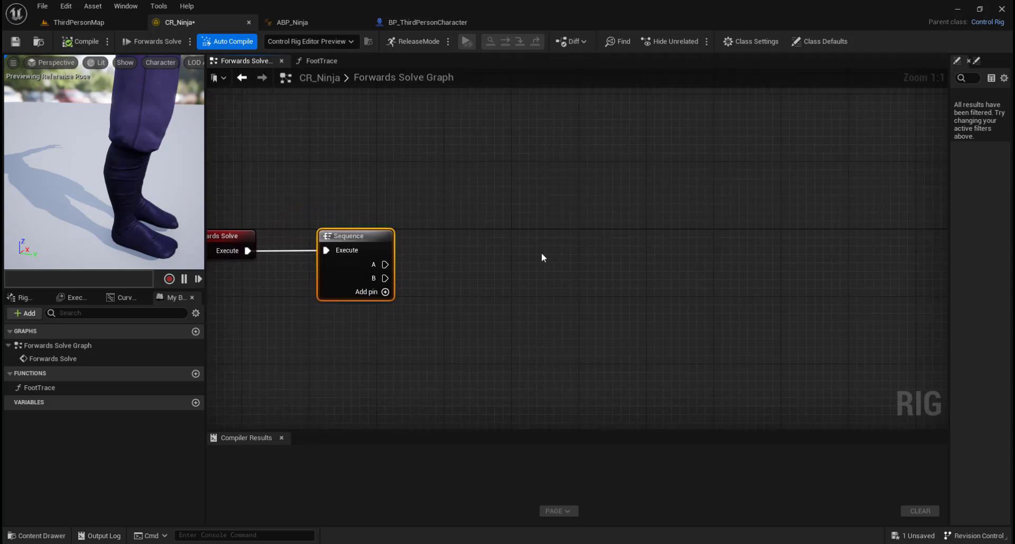
# Look over the FootTrace function graph, return to the Forwards Solve graph and save the rig
pyautogui.click(322, 61)
pyautogui.scroll(-2, 424, 110)
pyautogui.scroll(2, 414, 113)
pyautogui.moveTo(414, 113); pyautogui.dragTo(365, 138, button='right')
pyautogui.click(243, 61)
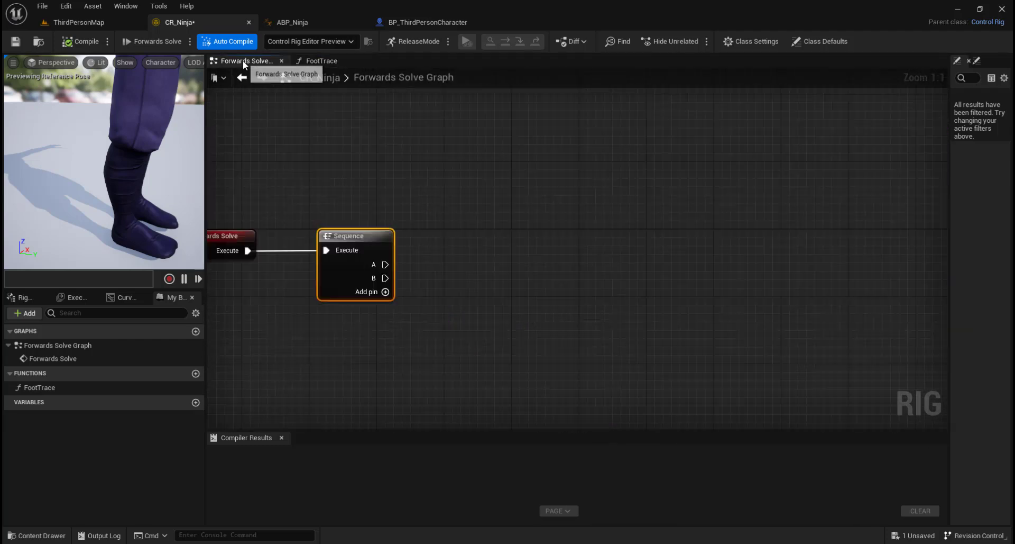
pyautogui.hotkey('ctrl', 's')
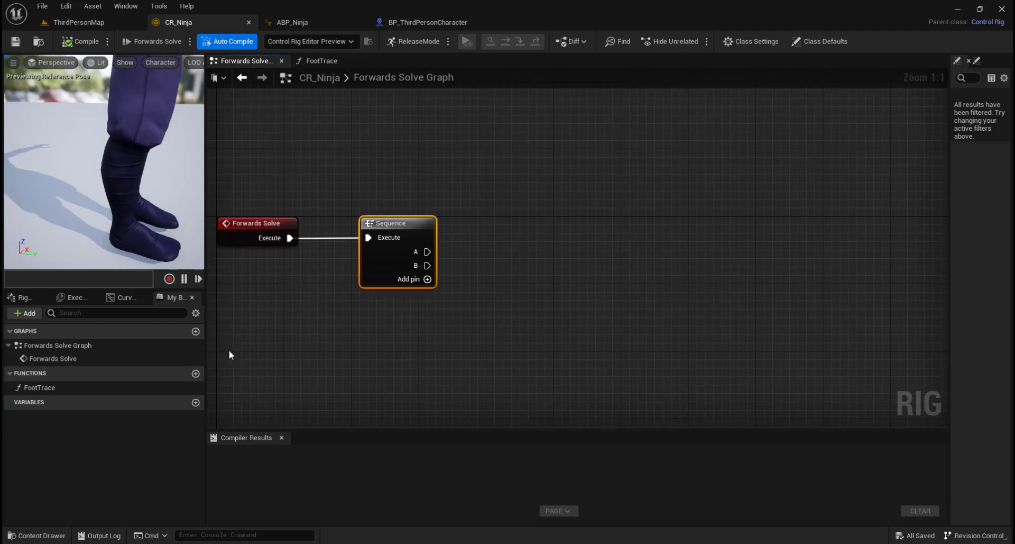
# Add a Boolean variable named ShouldDoIKTrace to CR_Ninja
pyautogui.click(196, 403)
pyautogui.write('ShouldDoIKTr')
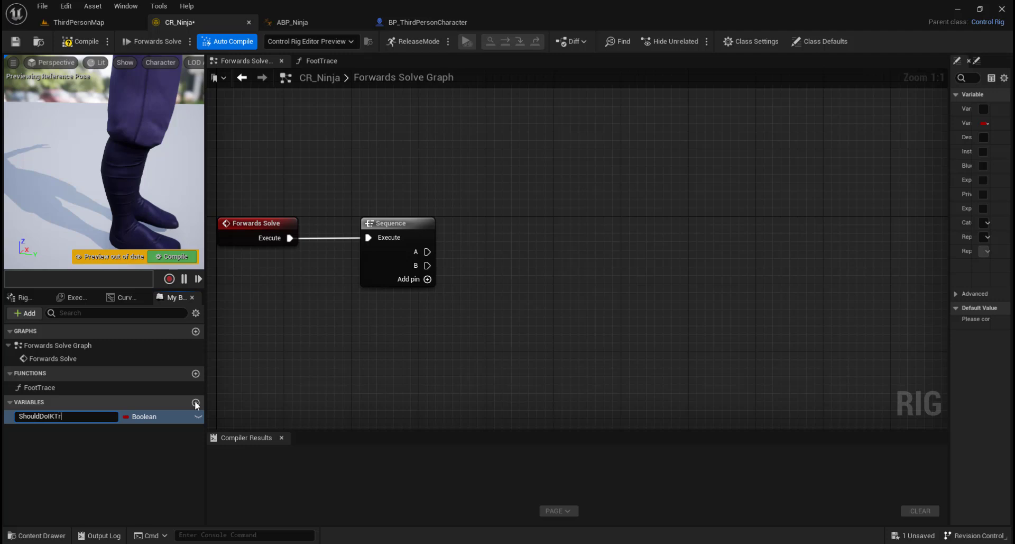
pyautogui.write('ace')
pyautogui.press('Return')
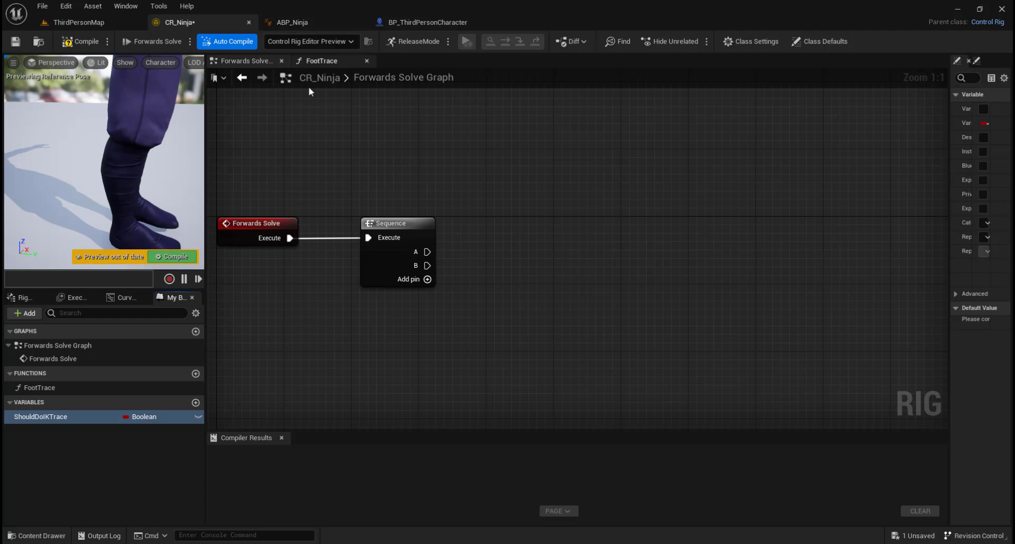
pyautogui.click(319, 61)
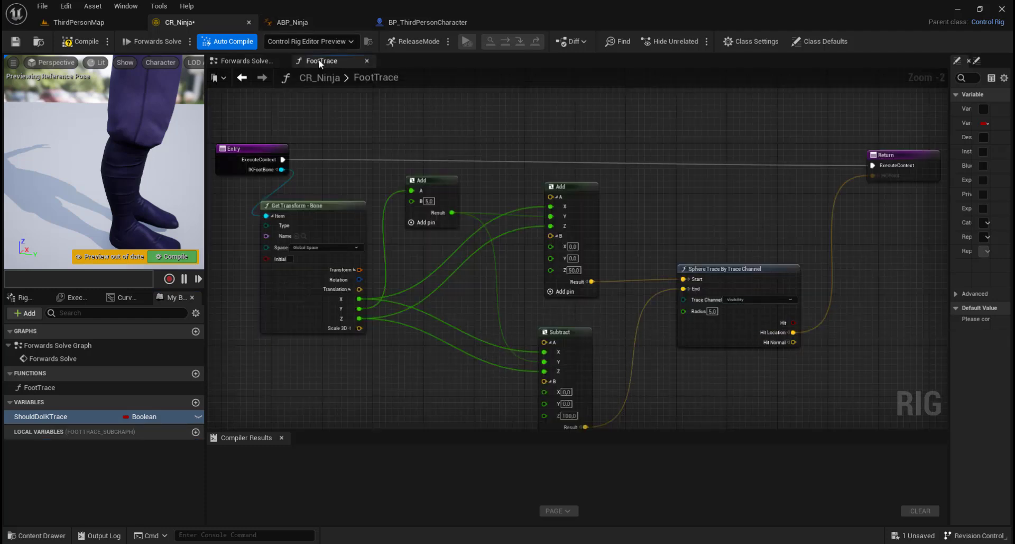
pyautogui.click(233, 59)
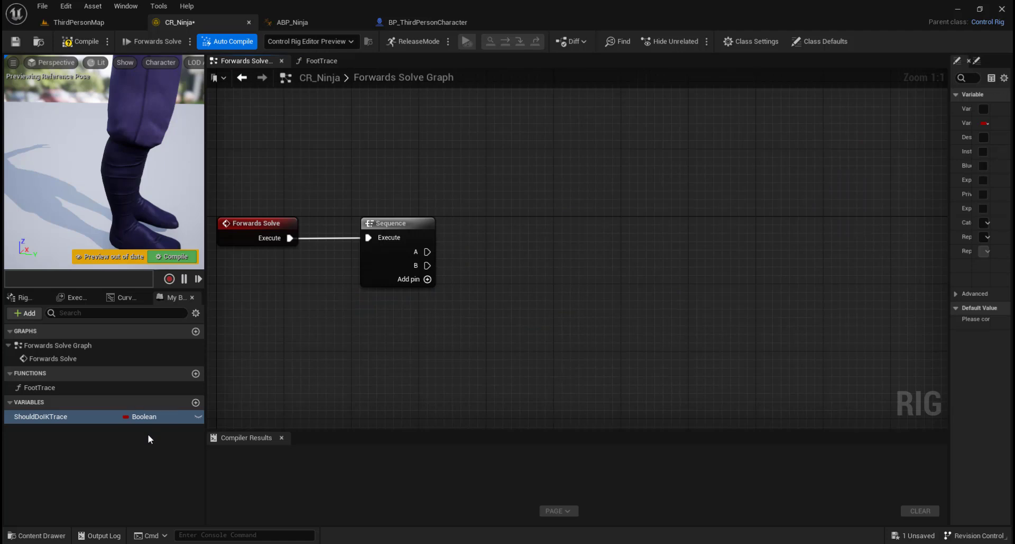
# Add a variable named ZOffset_LTarget, set its type to Float and widen the area showing its details
pyautogui.click(195, 402)
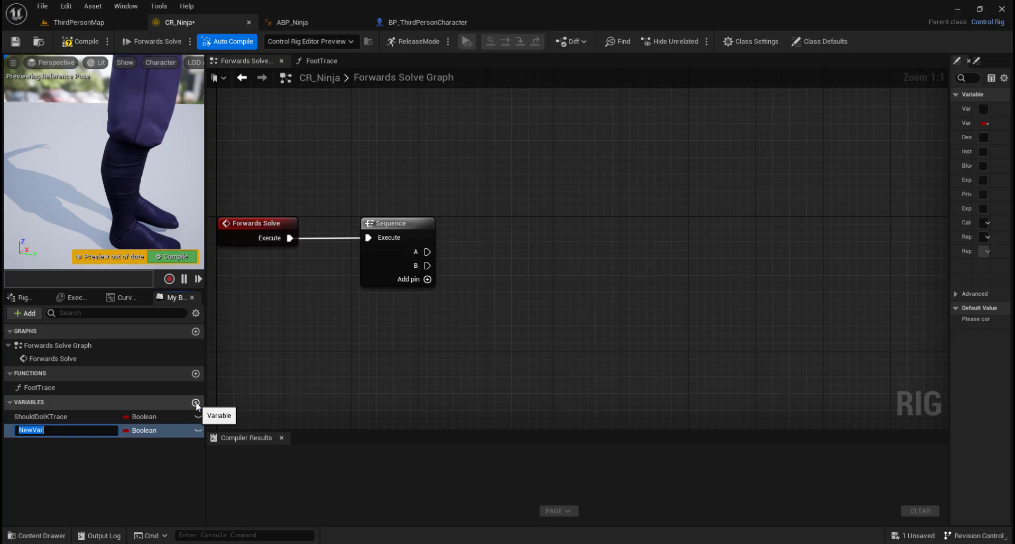
pyautogui.write('ZOffse')
pyautogui.write('t_LTarget')
pyautogui.press('Return')
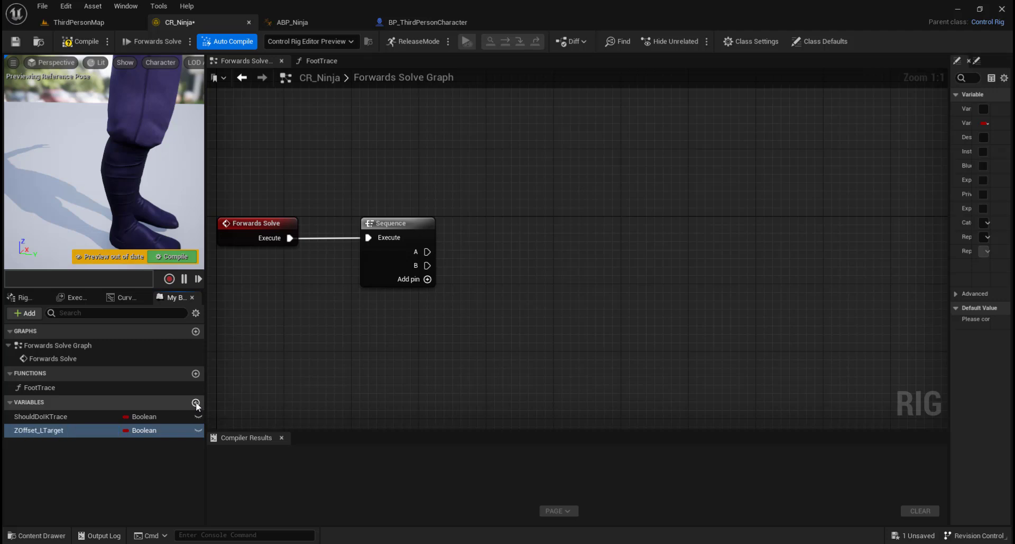
pyautogui.click(164, 430)
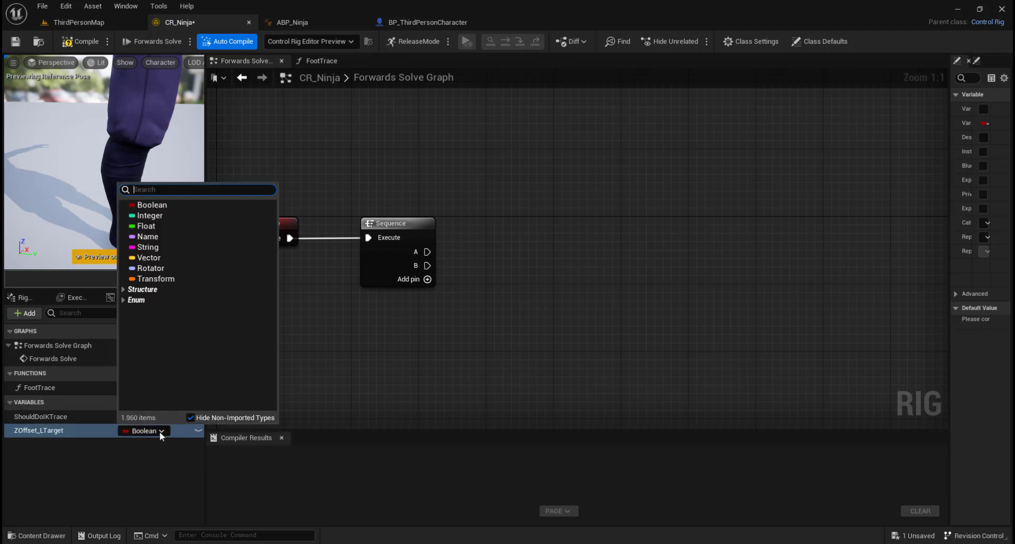
pyautogui.click(169, 226)
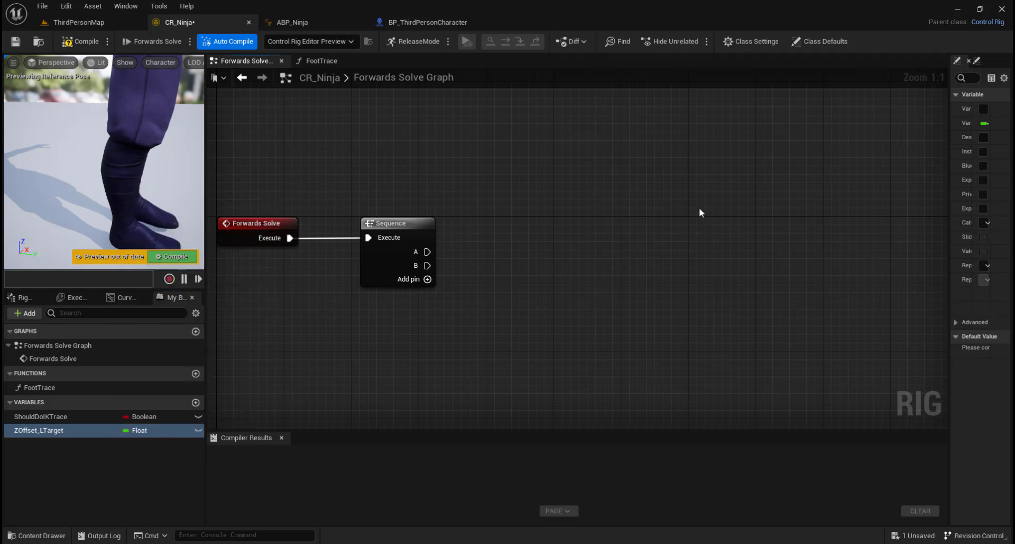
pyautogui.moveTo(950, 228); pyautogui.dragTo(842, 226)
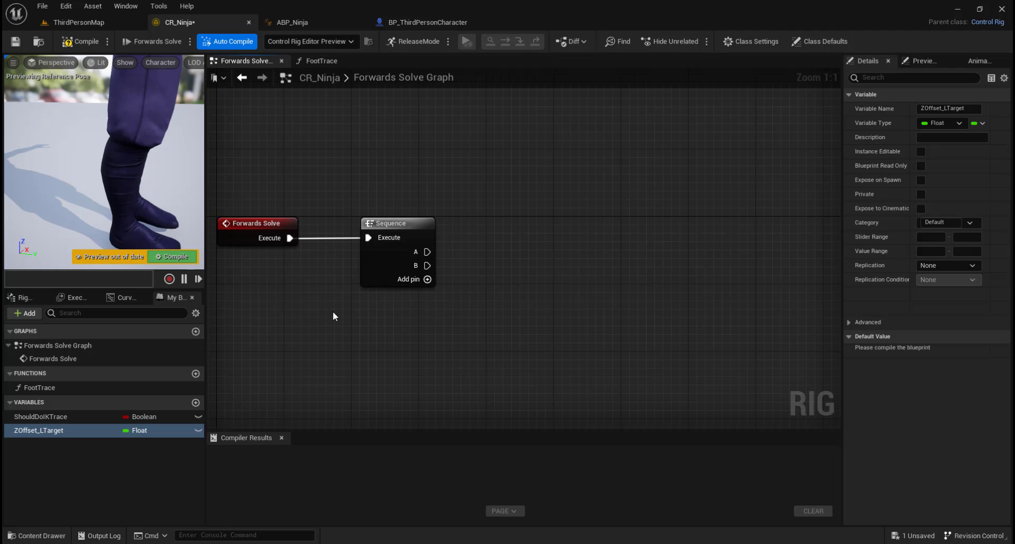
# Add another Float variable named ZOffset_RTarget, correcting any typo in its name
pyautogui.click(195, 403)
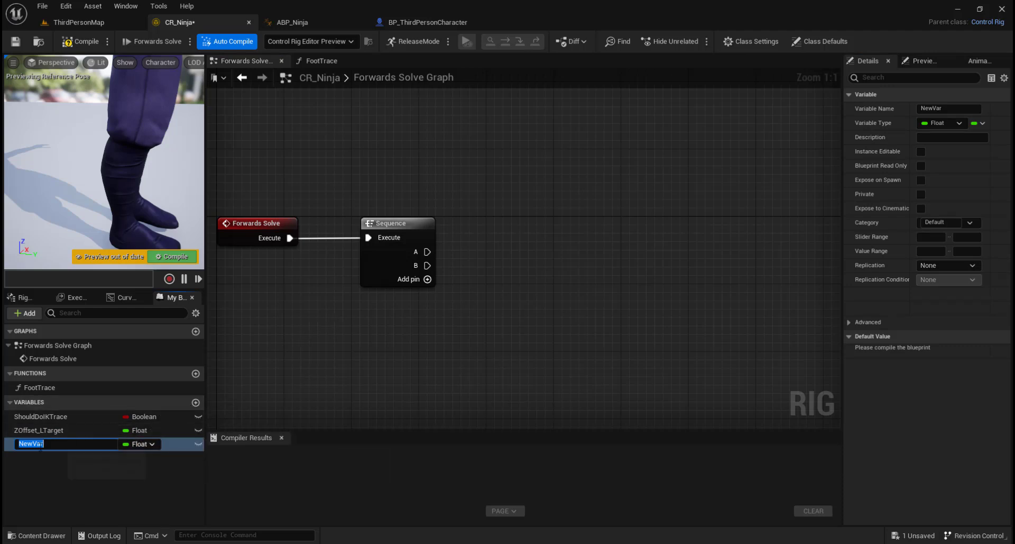
pyautogui.write('ZOffse')
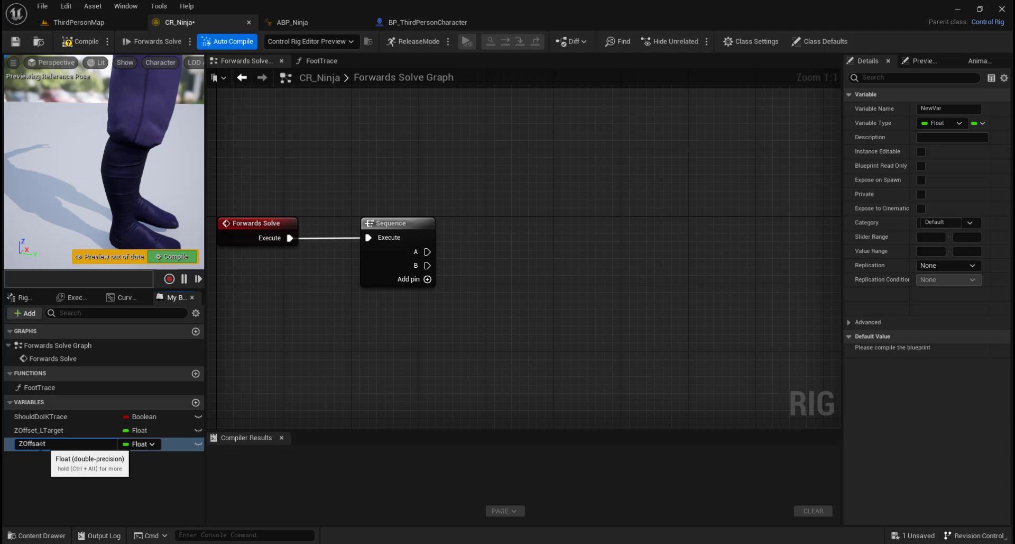
pyautogui.write('t_RTarget')
pyautogui.press('Return')
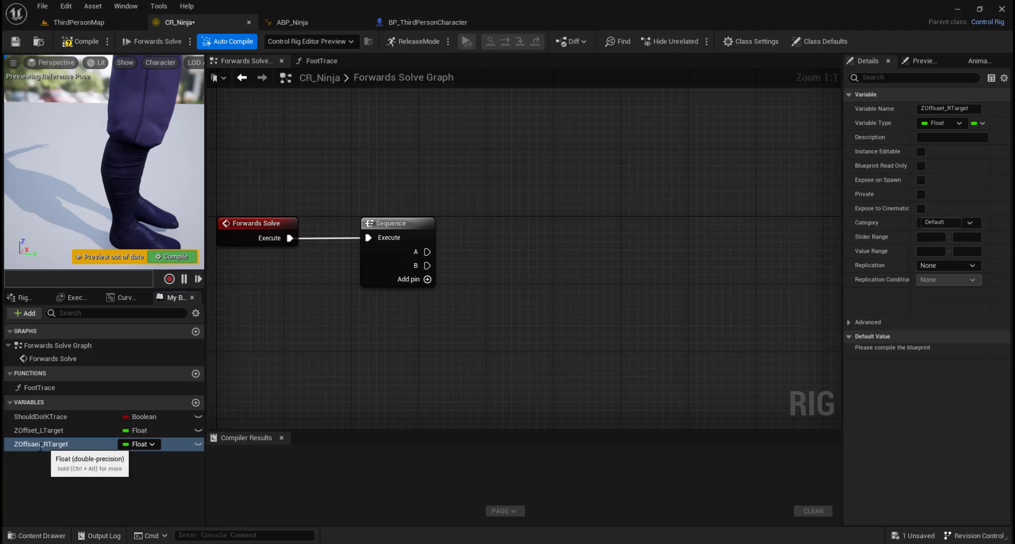
pyautogui.click(39, 446)
pyautogui.press('F2')
pyautogui.click(39, 445)
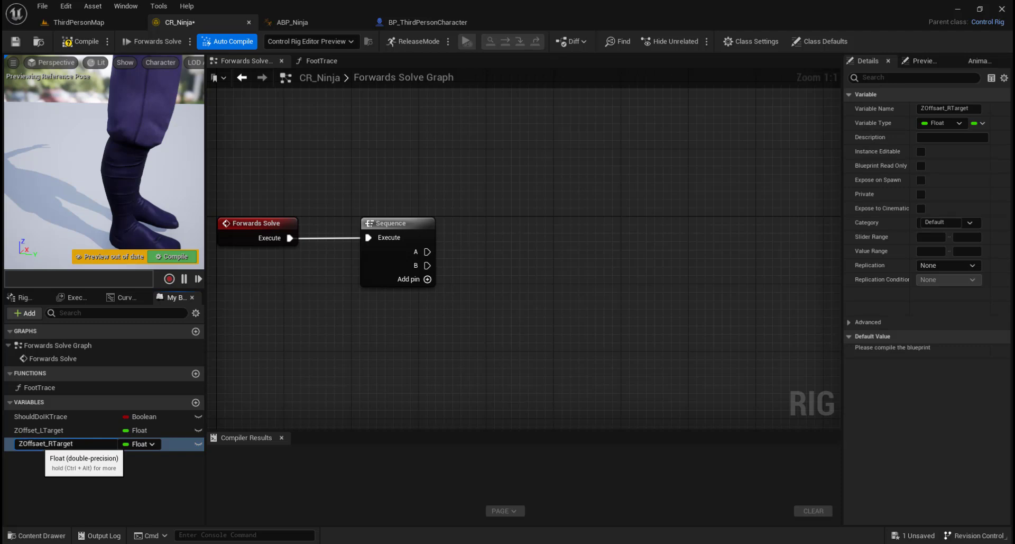
pyautogui.press('BackSpace')
pyautogui.press('Return')
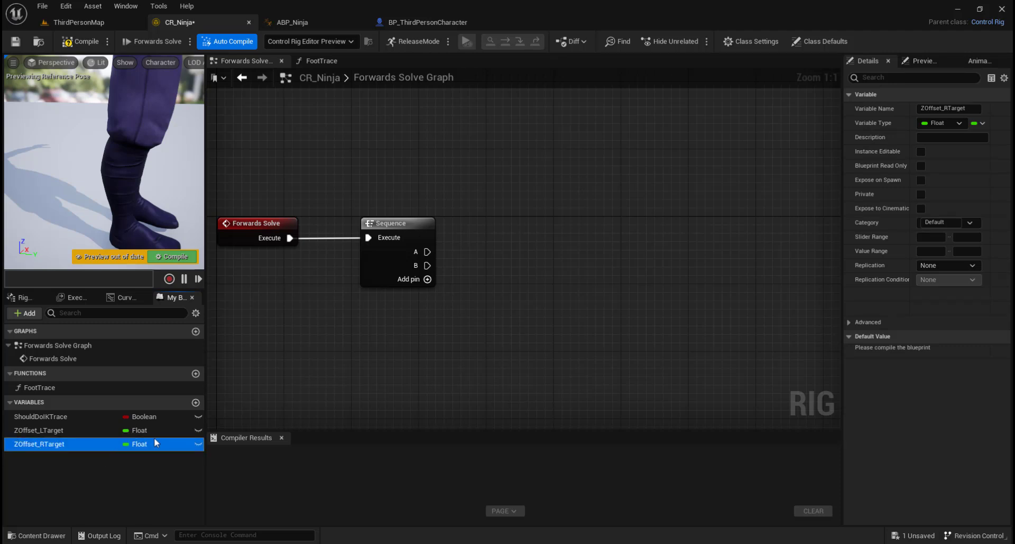
# Add a Branch node from the Sequence's A output and feed its Condition with a Get ShouldDoIKTrace node
pyautogui.moveTo(500, 315); pyautogui.dragTo(428, 286, button='right')
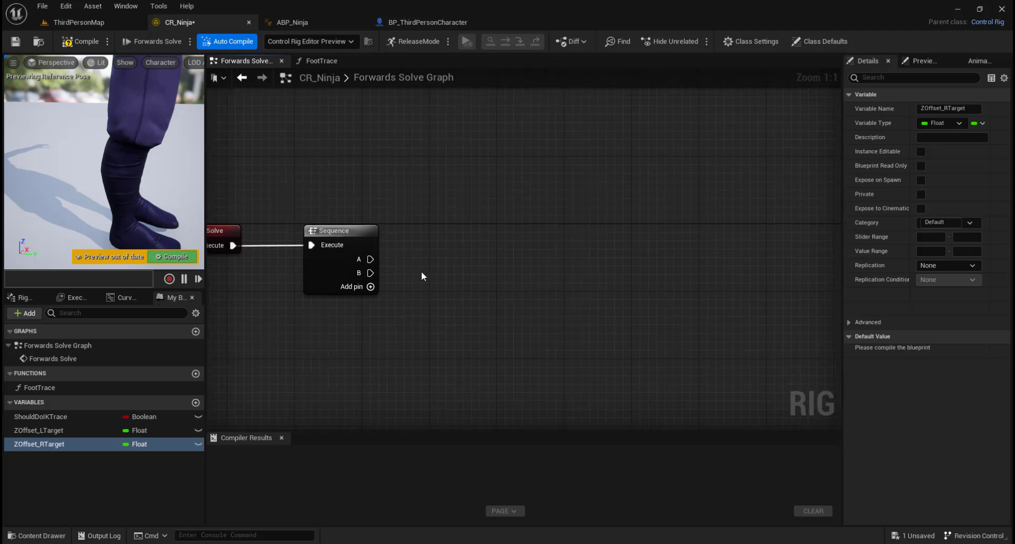
pyautogui.moveTo(370, 259); pyautogui.dragTo(513, 126)
pyautogui.write('branch')
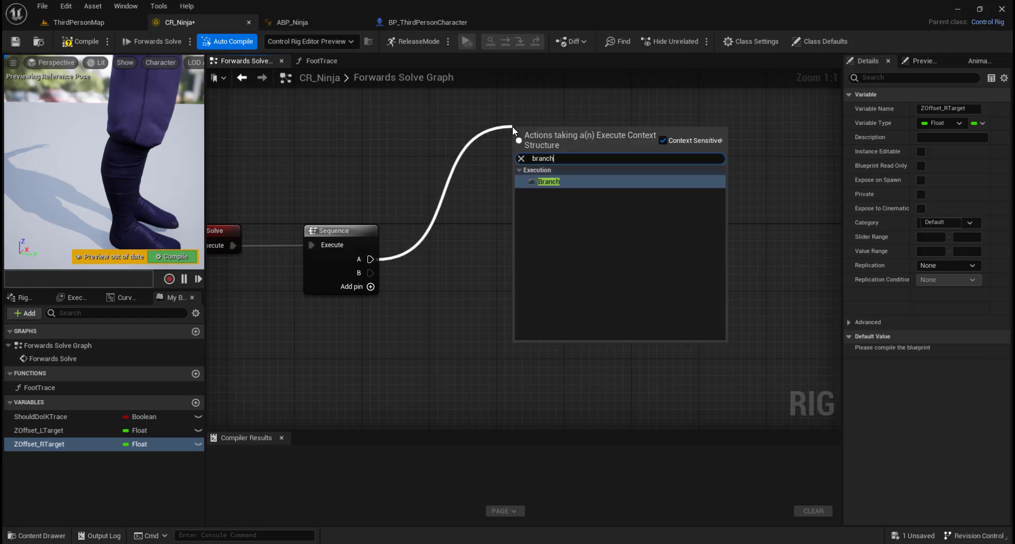
pyautogui.press('Return')
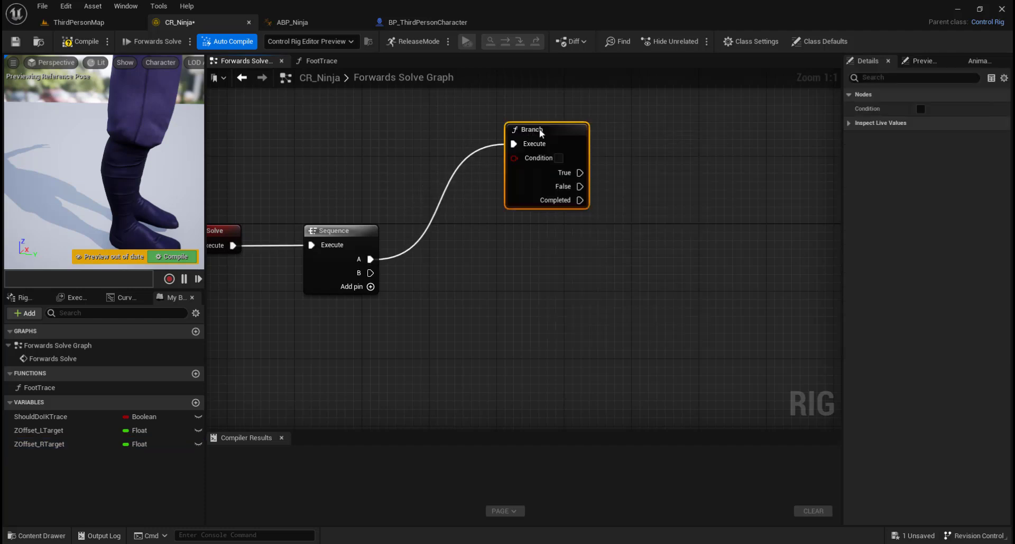
pyautogui.moveTo(553, 129); pyautogui.dragTo(596, 129)
pyautogui.moveTo(41, 416); pyautogui.dragTo(557, 158)
pyautogui.moveTo(483, 129); pyautogui.dragTo(485, 208)
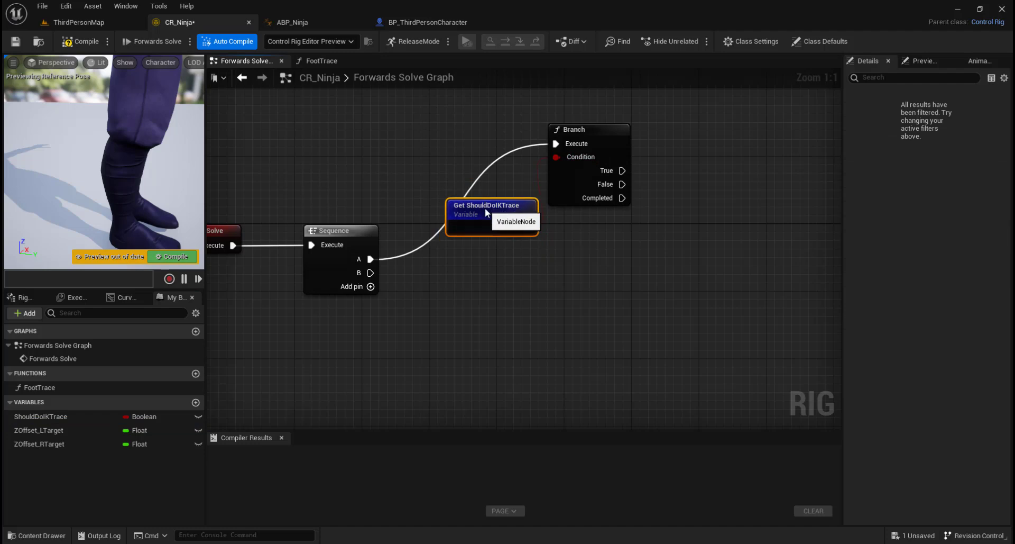
# Add a reroute point to the Sequence-to-Branch execution wire and route it above the Get ShouldDoIKTrace node, tidying the layout
pyautogui.doubleClick(433, 246)
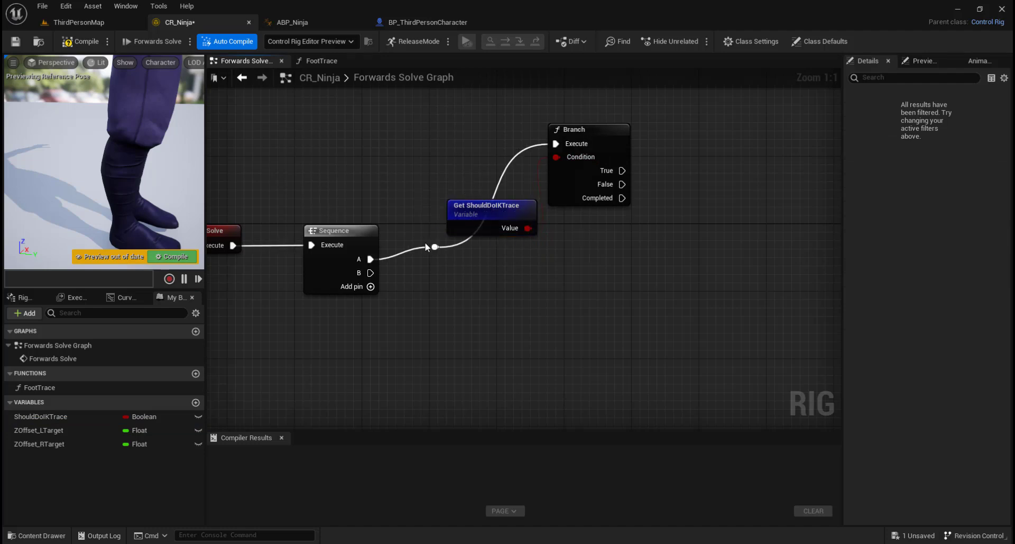
pyautogui.moveTo(420, 234); pyautogui.dragTo(462, 265)
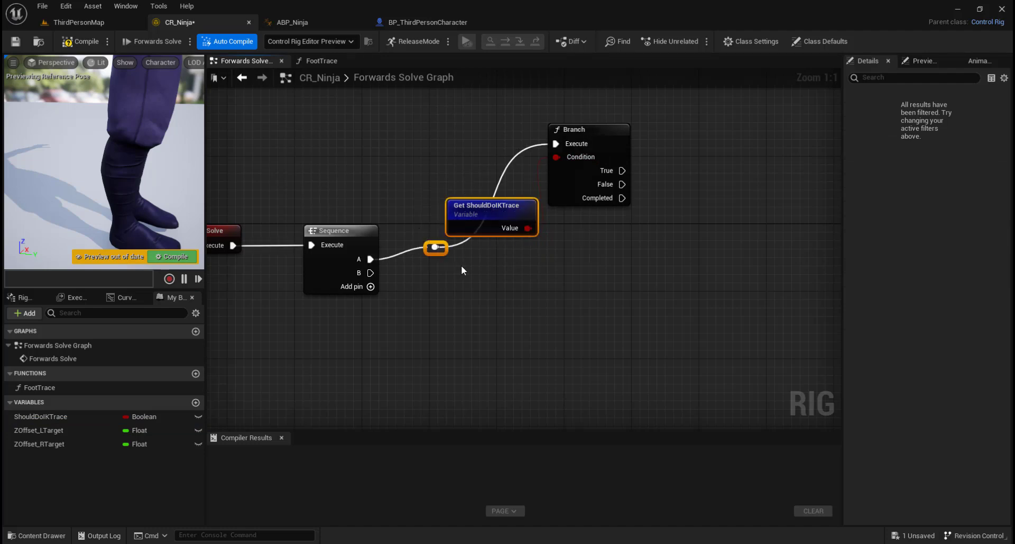
pyautogui.click(434, 247)
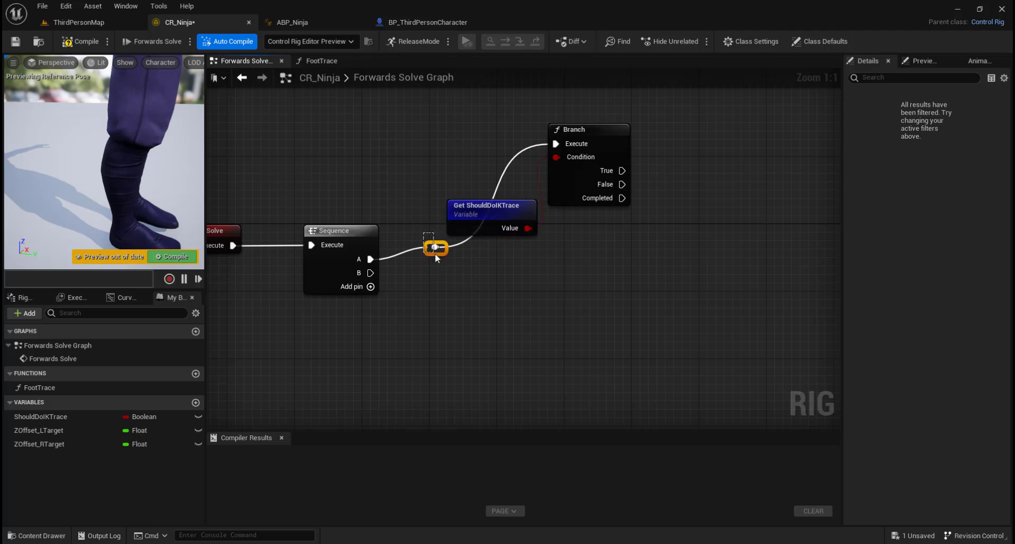
pyautogui.moveTo(435, 247); pyautogui.dragTo(422, 145)
pyautogui.moveTo(503, 199); pyautogui.dragTo(362, 199, button='right')
pyautogui.moveTo(362, 198); pyautogui.dragTo(319, 172)
pyautogui.moveTo(435, 252); pyautogui.dragTo(336, 252, button='right')
pyautogui.moveTo(485, 256); pyautogui.dragTo(579, 260, button='right')
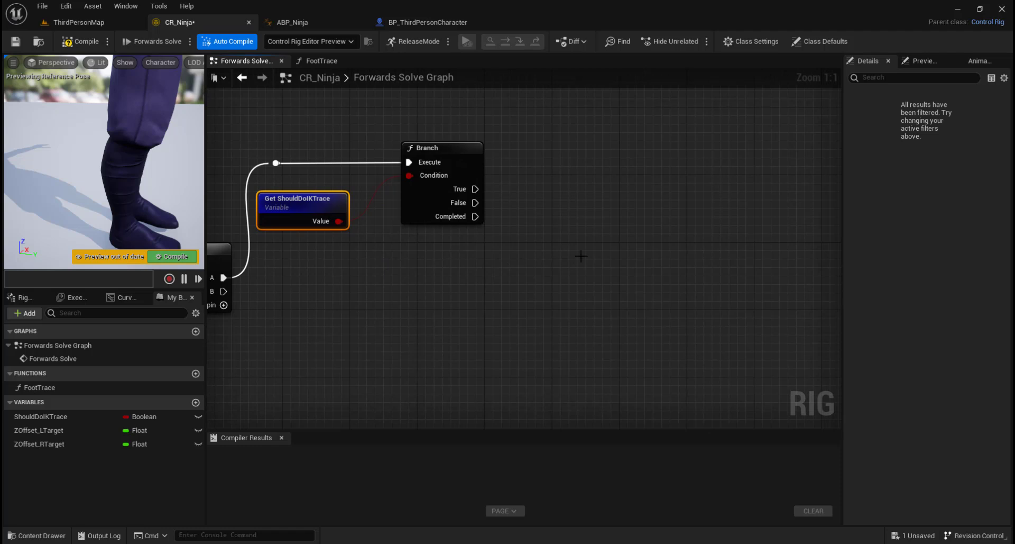
# Add a FootTrace function node from the Branch's True output and align it with the Branch
pyautogui.moveTo(476, 189); pyautogui.dragTo(574, 189)
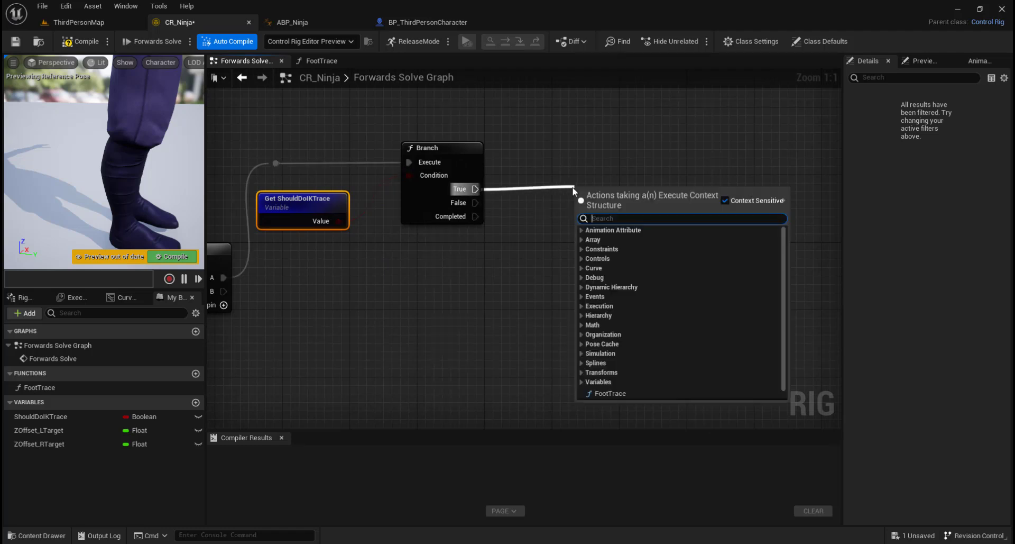
pyautogui.write('foott')
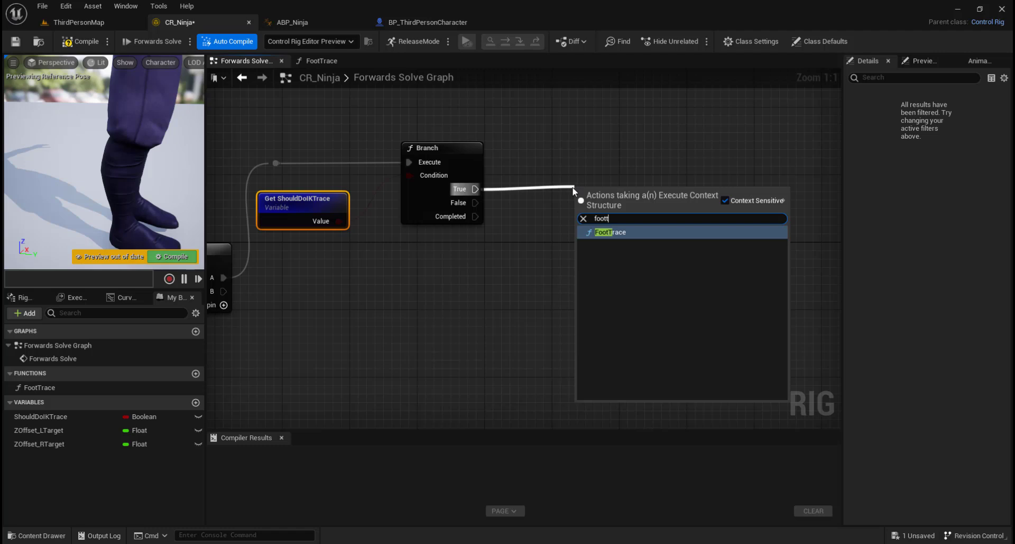
pyautogui.click(624, 232)
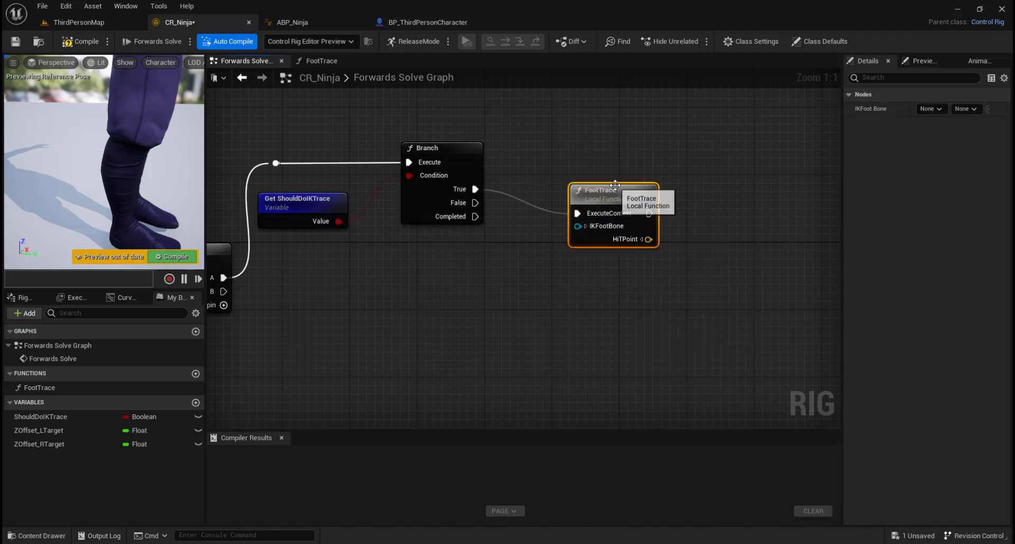
pyautogui.moveTo(616, 189); pyautogui.dragTo(599, 157)
pyautogui.moveTo(674, 222); pyautogui.dragTo(494, 231, button='right')
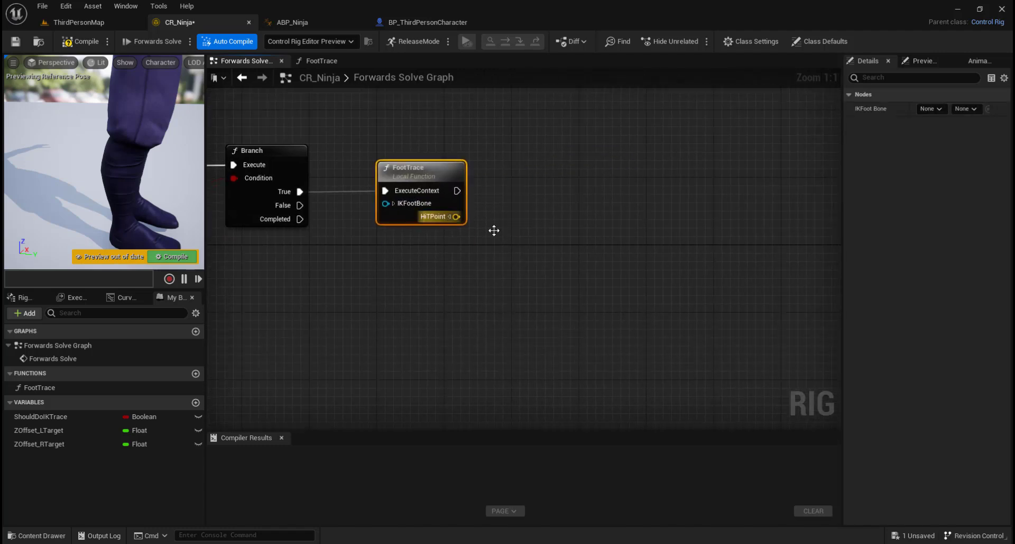
# Set the FootTrace node's IKFootBone name to VB VB ik_foot_l
pyautogui.click(394, 203)
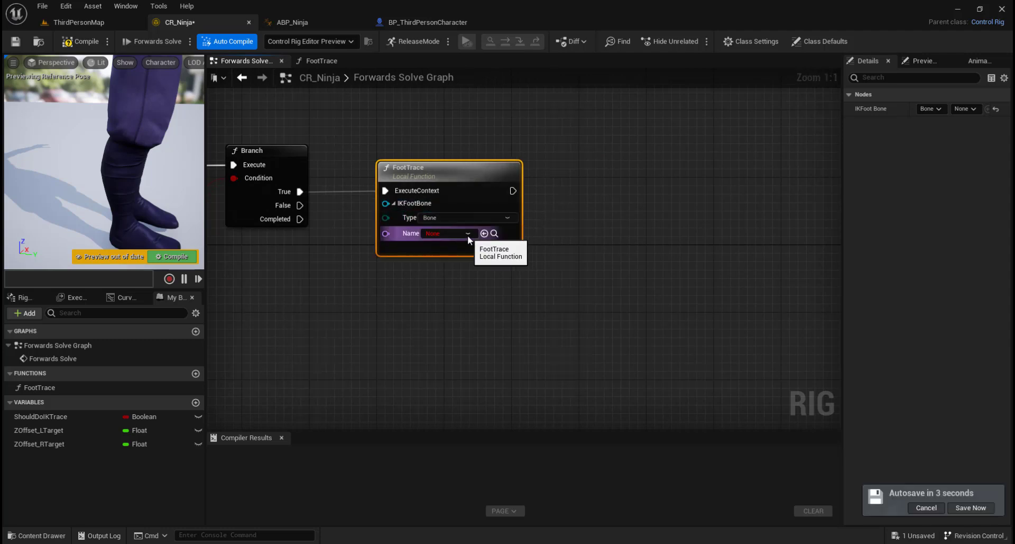
pyautogui.click(468, 235)
pyautogui.write('ik')
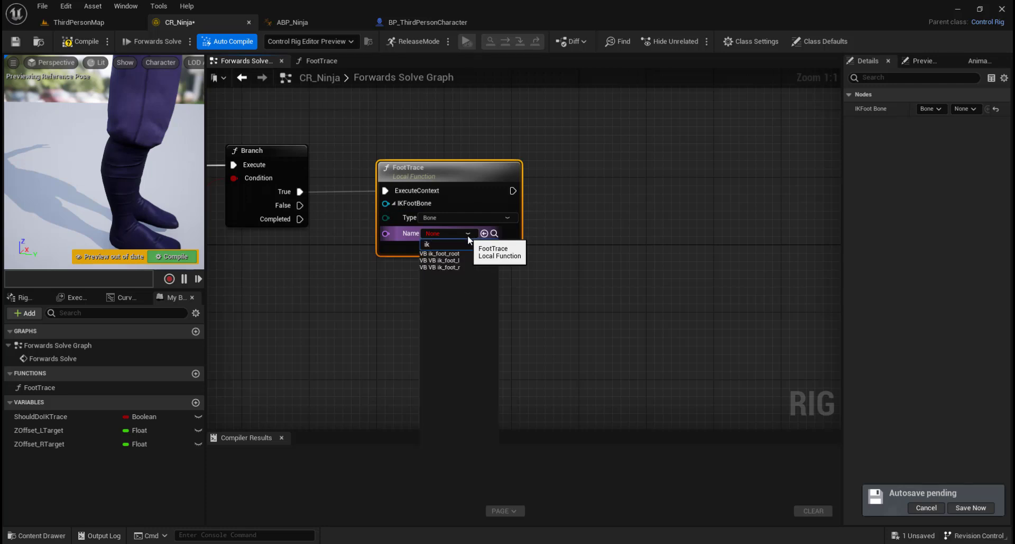
pyautogui.click(447, 261)
pyautogui.moveTo(478, 289); pyautogui.dragTo(404, 290, button='right')
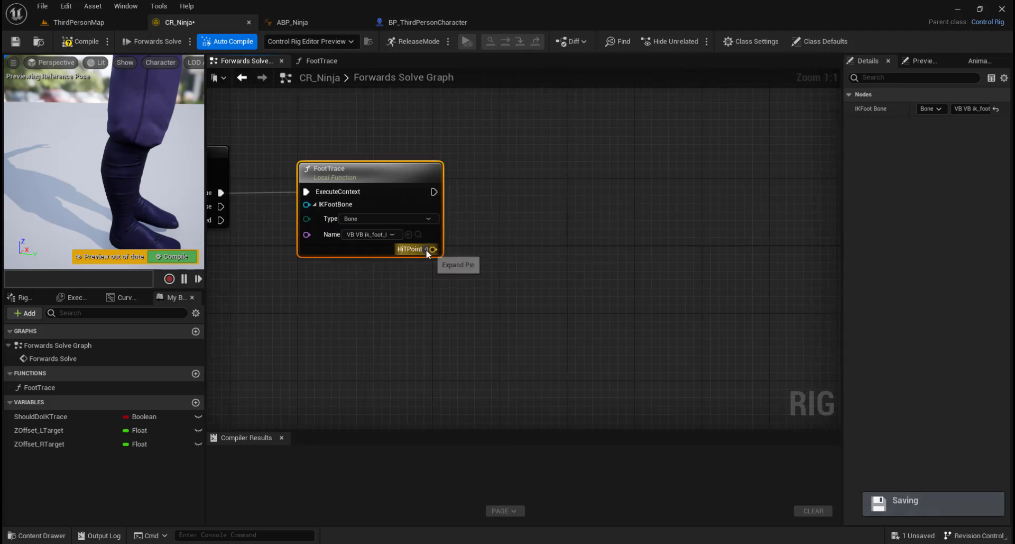
# Add a Set ZOffset_LTarget node after FootTrace, connecting its execution and feeding its Value from the HiTPoint Z output
pyautogui.click(317, 61)
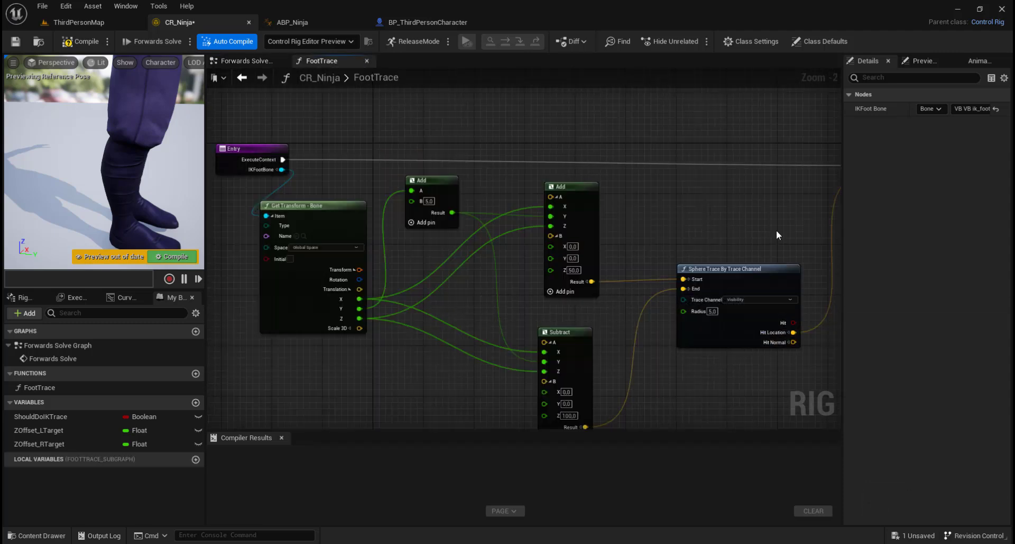
pyautogui.moveTo(754, 231); pyautogui.dragTo(626, 246, button='right')
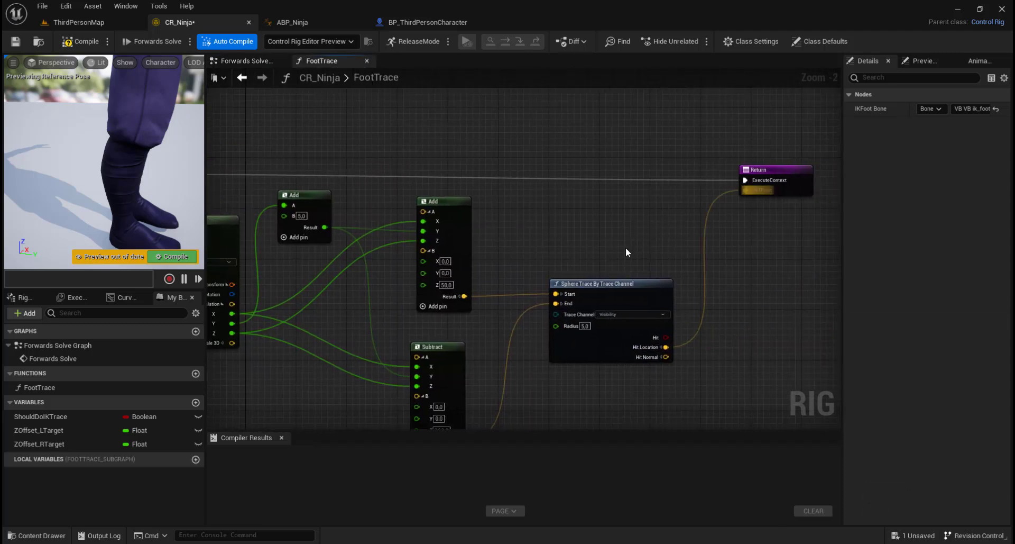
pyautogui.click(242, 77)
pyautogui.moveTo(546, 171); pyautogui.dragTo(621, 167, button='right')
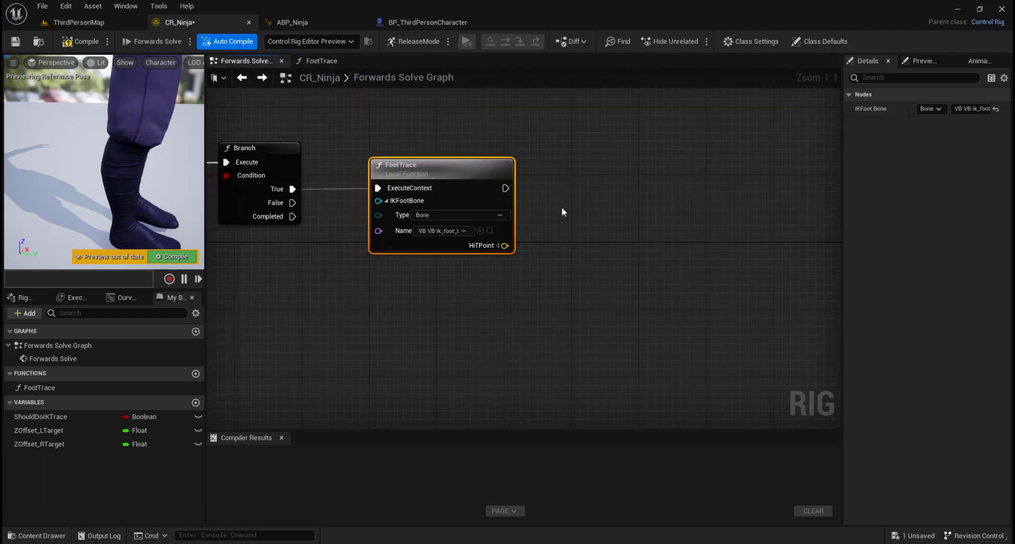
pyautogui.click(497, 246)
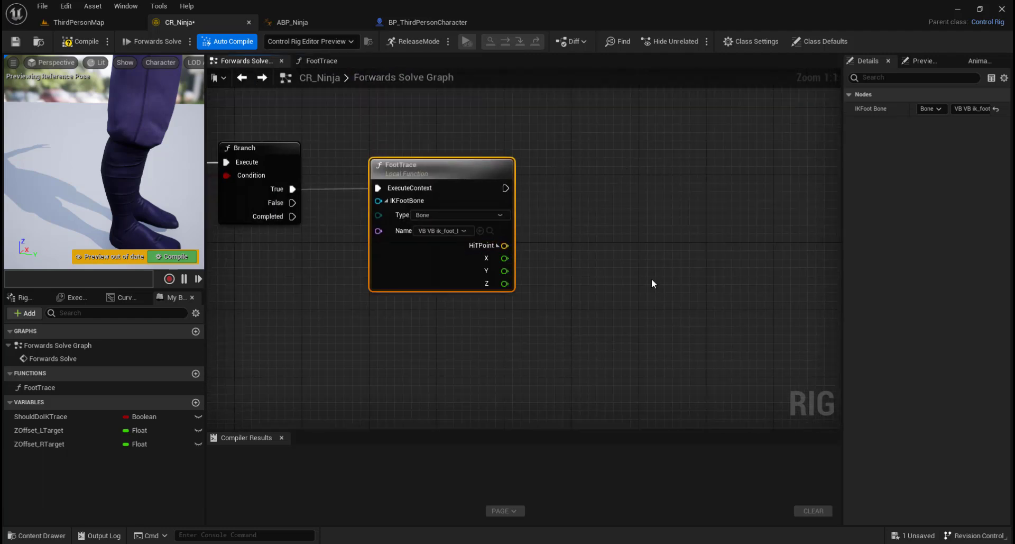
pyautogui.moveTo(24, 431); pyautogui.dragTo(567, 167)
pyautogui.click(610, 195)
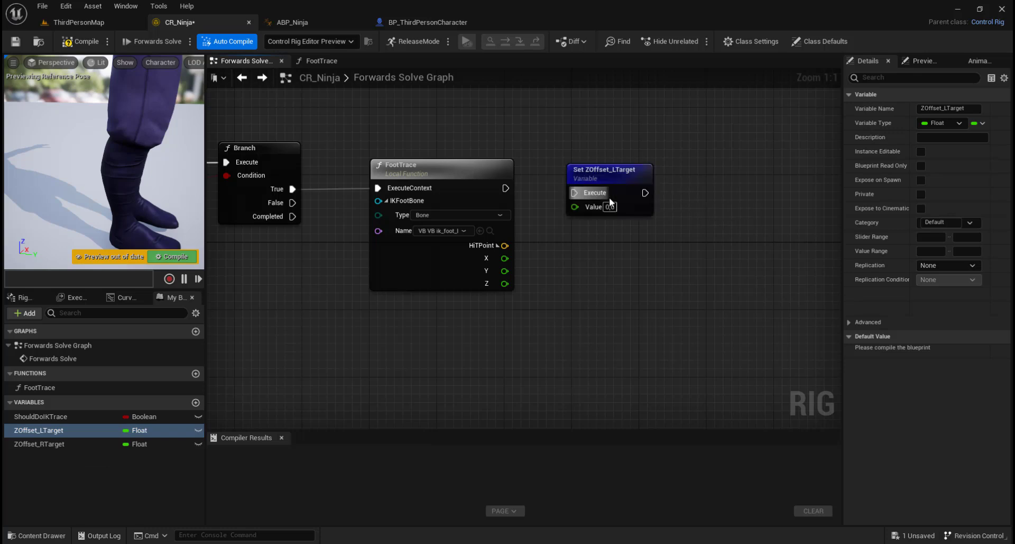
pyautogui.moveTo(506, 188); pyautogui.dragTo(639, 165)
pyautogui.moveTo(505, 284); pyautogui.dragTo(601, 195)
pyautogui.moveTo(644, 162); pyautogui.dragTo(620, 171)
# Add a second FootTrace function node from the Set ZOffset_LTarget execution output and align it in the same row
pyautogui.moveTo(637, 236); pyautogui.dragTo(482, 247, button='right')
pyautogui.moveTo(491, 193); pyautogui.dragTo(598, 196)
pyautogui.write('foottr')
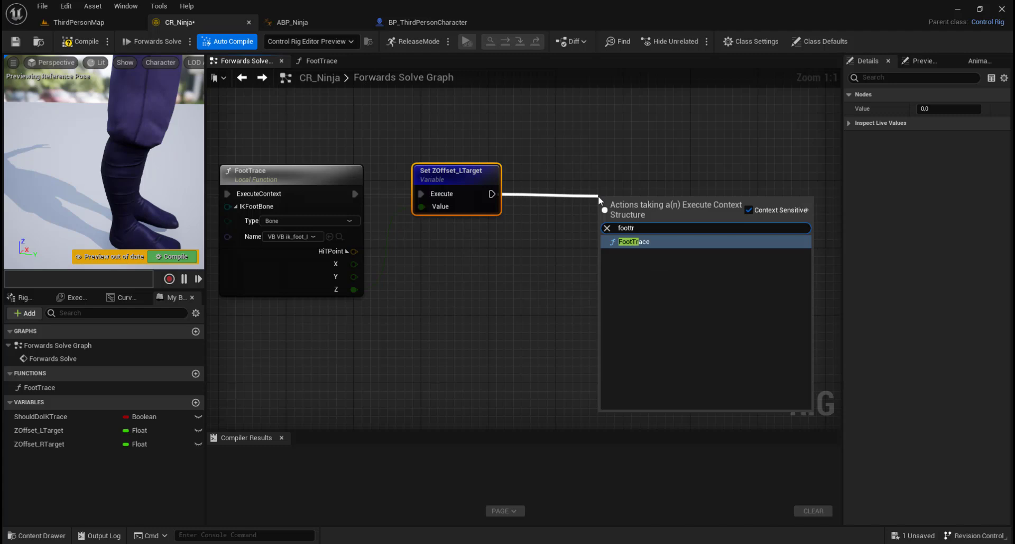
pyautogui.press('Return')
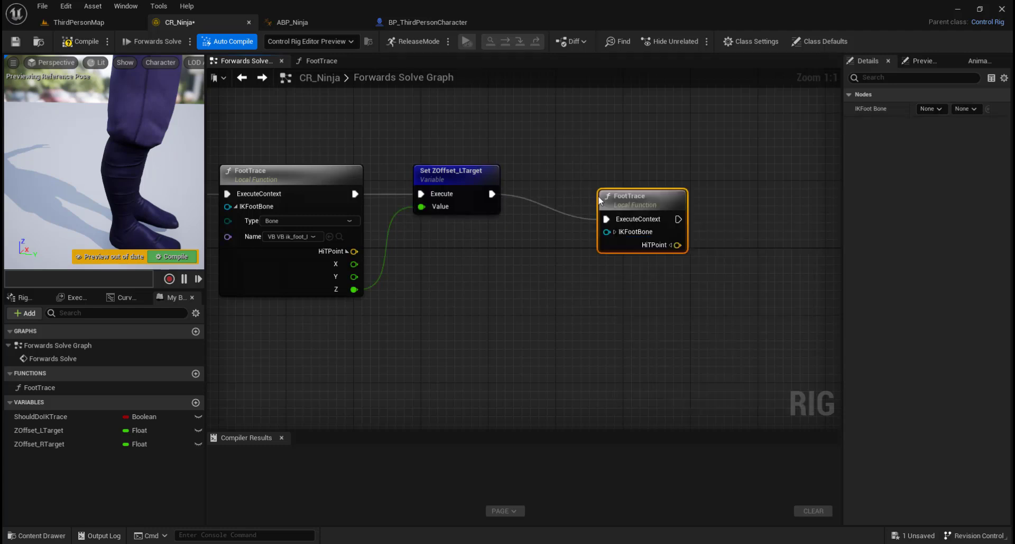
pyautogui.moveTo(621, 192); pyautogui.dragTo(631, 167)
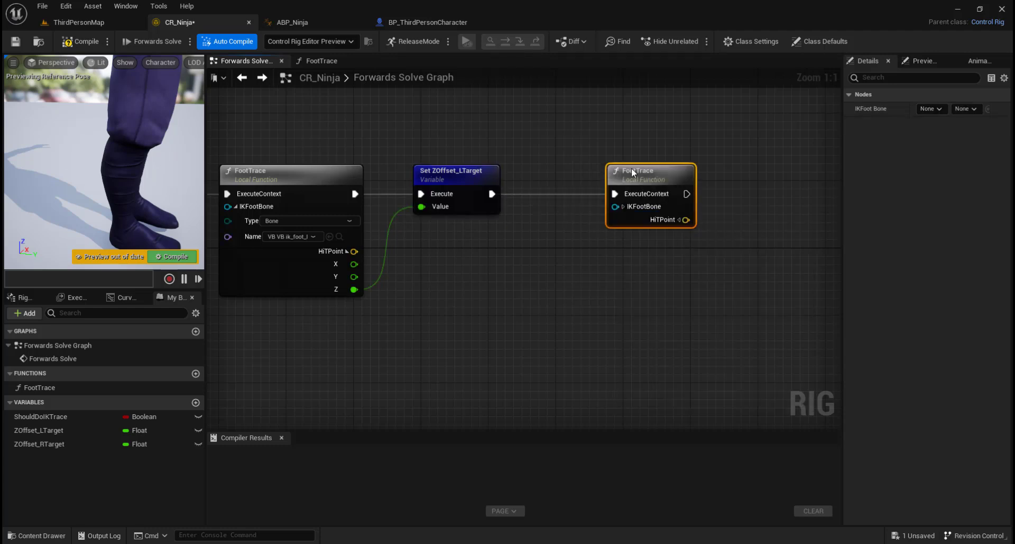
# Set the second FootTrace node's IKFootBone type to Bone and its name to VB VB ik_foot_r
pyautogui.click(623, 206)
pyautogui.click(681, 227)
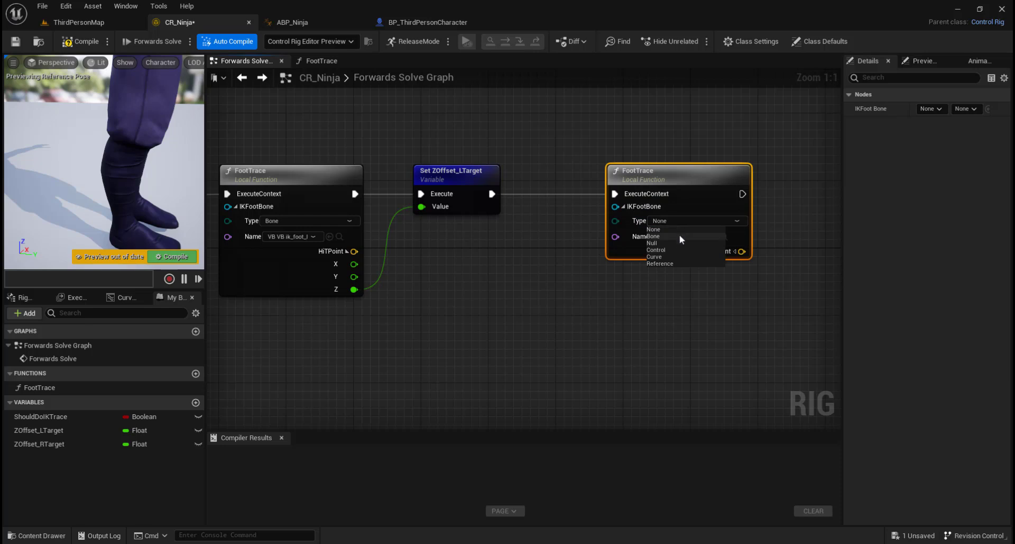
pyautogui.click(680, 239)
pyautogui.click(686, 238)
pyautogui.write('ik_foot_r')
pyautogui.click(687, 270)
pyautogui.moveTo(692, 179); pyautogui.dragTo(637, 183)
# Add a Set ZOffset_RTarget node after the second FootTrace, connecting its execution and feeding its Value from the HiTPoint Z output
pyautogui.moveTo(637, 183); pyautogui.dragTo(484, 296, button='right')
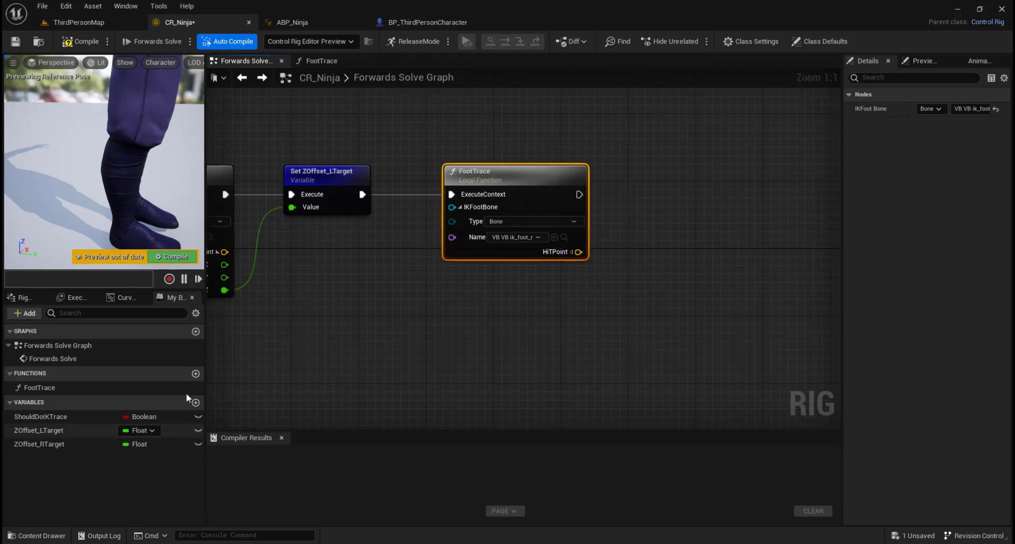
pyautogui.moveTo(31, 443); pyautogui.dragTo(664, 186)
pyautogui.click(696, 219)
pyautogui.moveTo(579, 194); pyautogui.dragTo(715, 179)
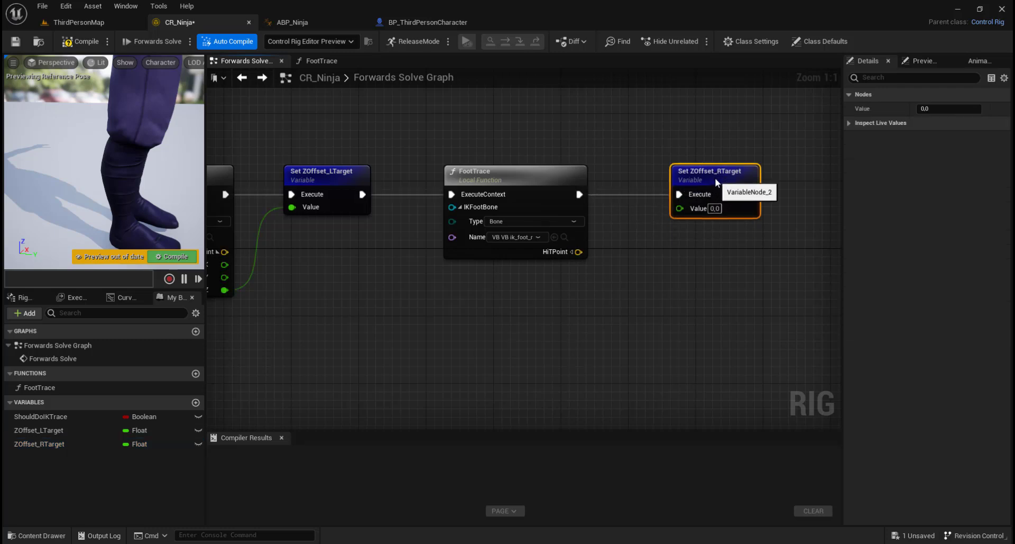
pyautogui.moveTo(579, 252); pyautogui.dragTo(662, 215)
pyautogui.click(572, 251)
pyautogui.moveTo(578, 290); pyautogui.dragTo(680, 207)
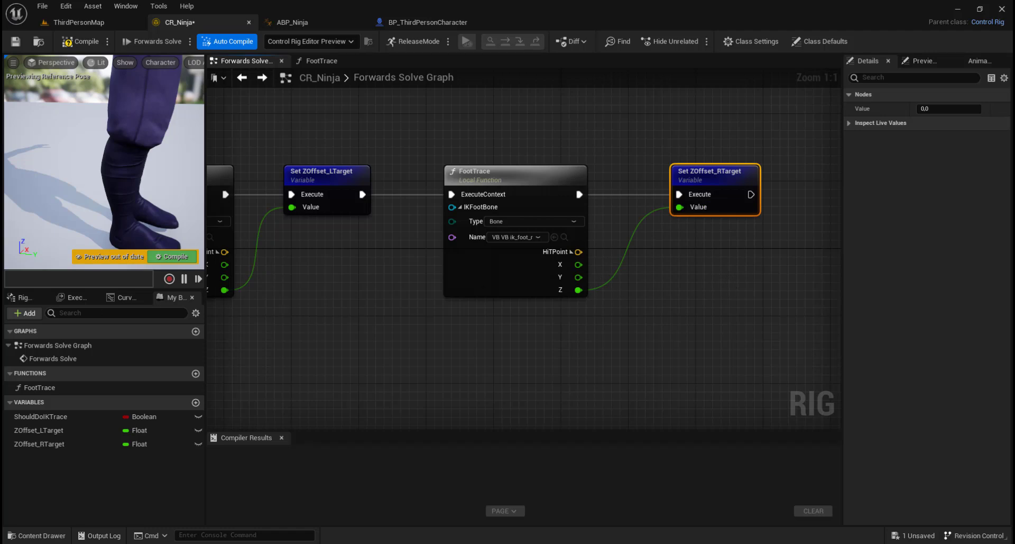
# Add another Set ZOffset_LTarget node below the first FootTrace node, for the Branch's False path
pyautogui.scroll(-2, 476, 339)
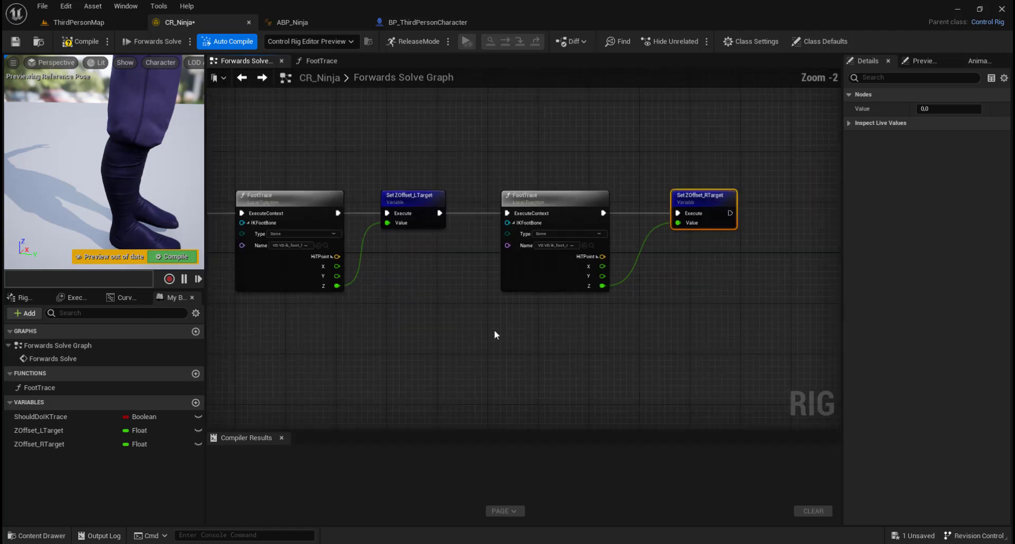
pyautogui.moveTo(559, 325); pyautogui.dragTo(690, 325, button='right')
pyautogui.moveTo(460, 326); pyautogui.dragTo(545, 313, button='right')
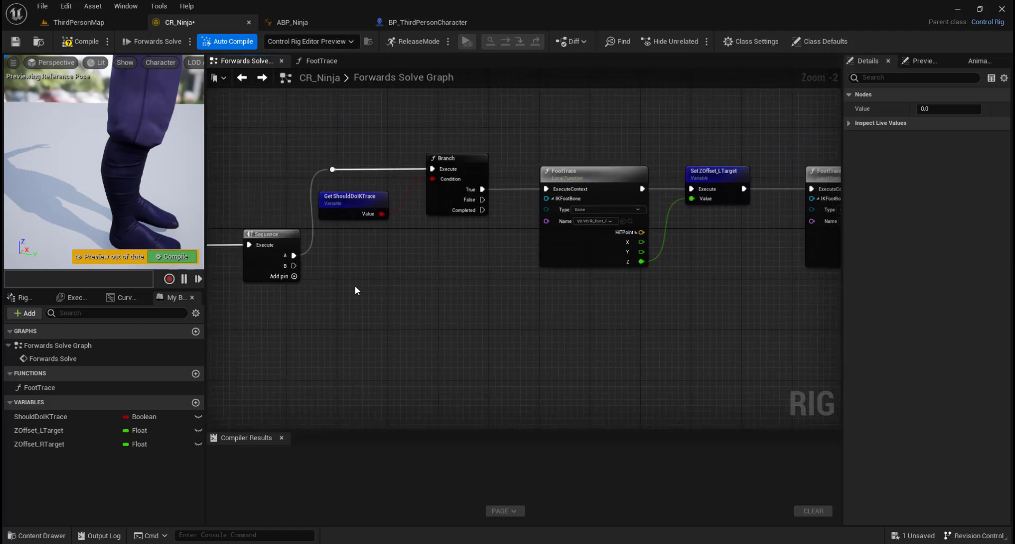
pyautogui.moveTo(399, 262); pyautogui.dragTo(292, 299, button='right')
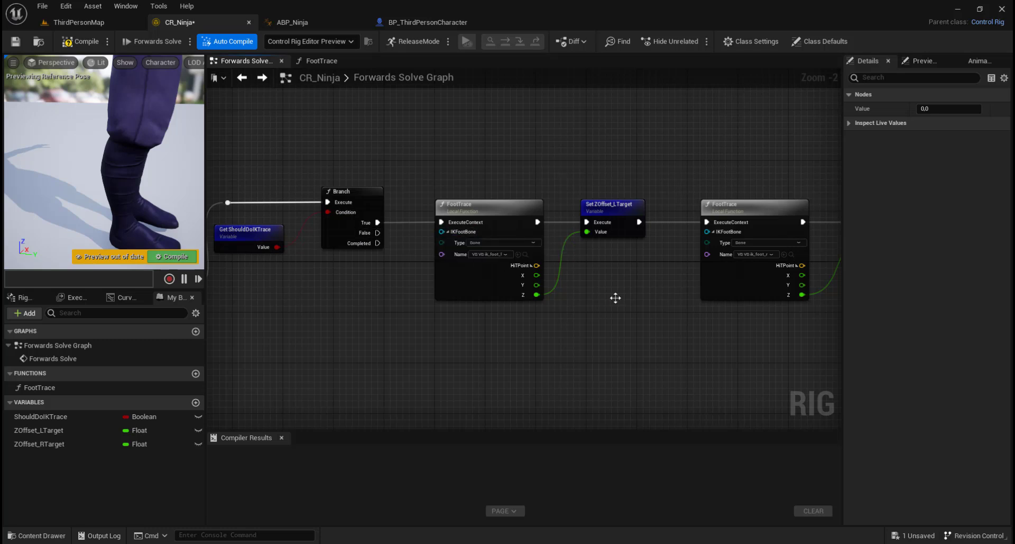
pyautogui.moveTo(596, 290); pyautogui.dragTo(461, 295, button='right')
pyautogui.moveTo(547, 378); pyautogui.dragTo(633, 318, button='right')
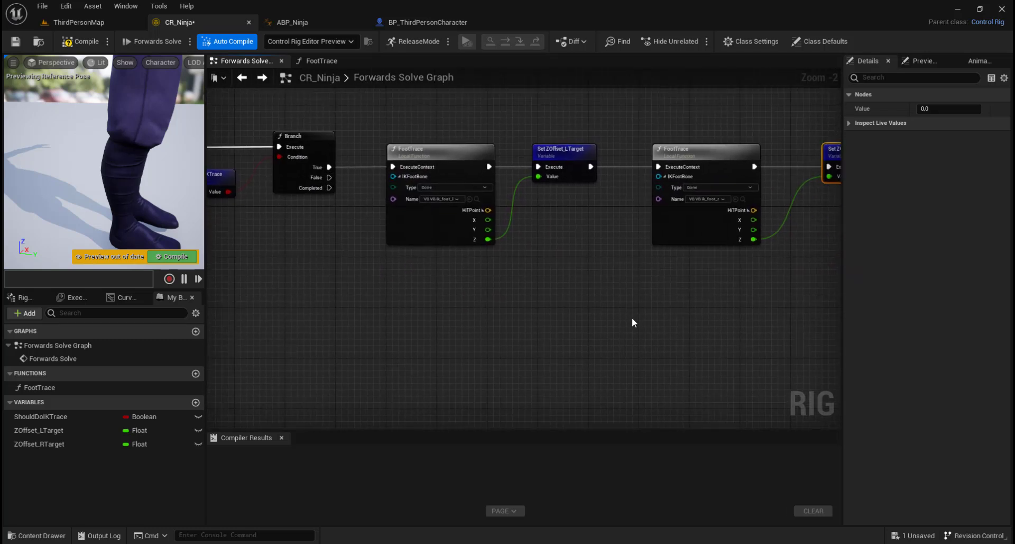
pyautogui.moveTo(60, 431); pyautogui.dragTo(382, 279)
pyautogui.click(426, 313)
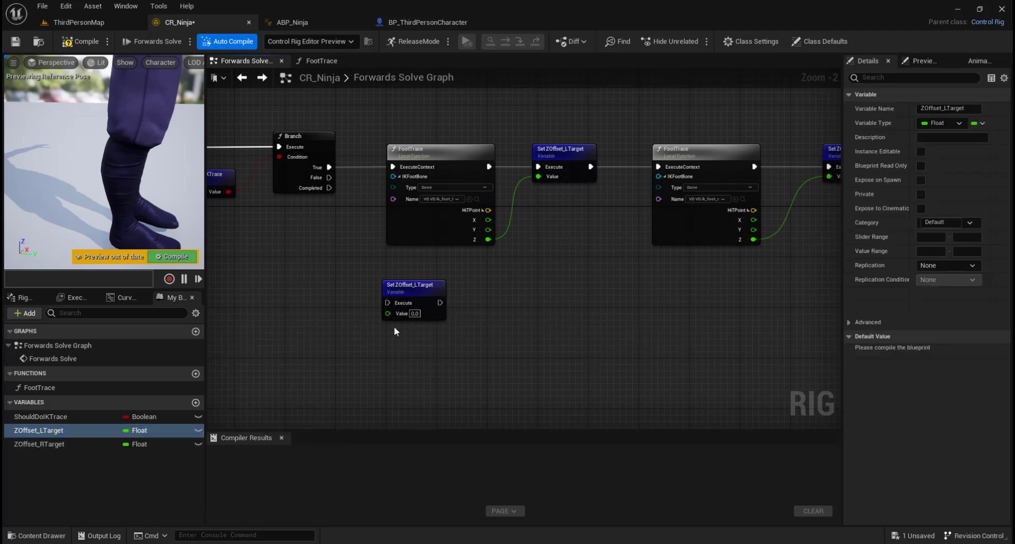
# Add another Set ZOffset_RTarget node beside the lower Set ZOffset_LTarget and connect their execution pins
pyautogui.moveTo(101, 444); pyautogui.dragTo(519, 282)
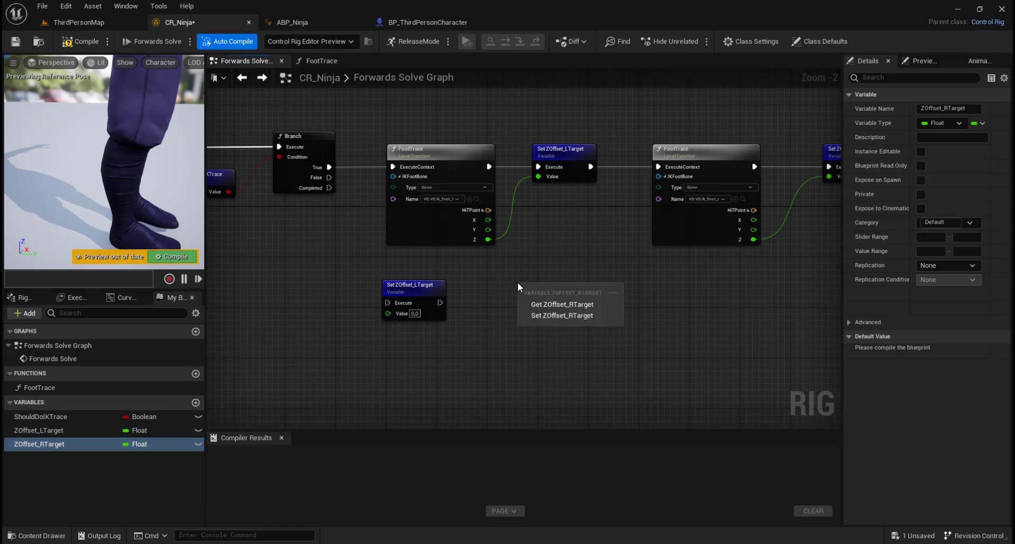
pyautogui.click(562, 315)
pyautogui.click(557, 292)
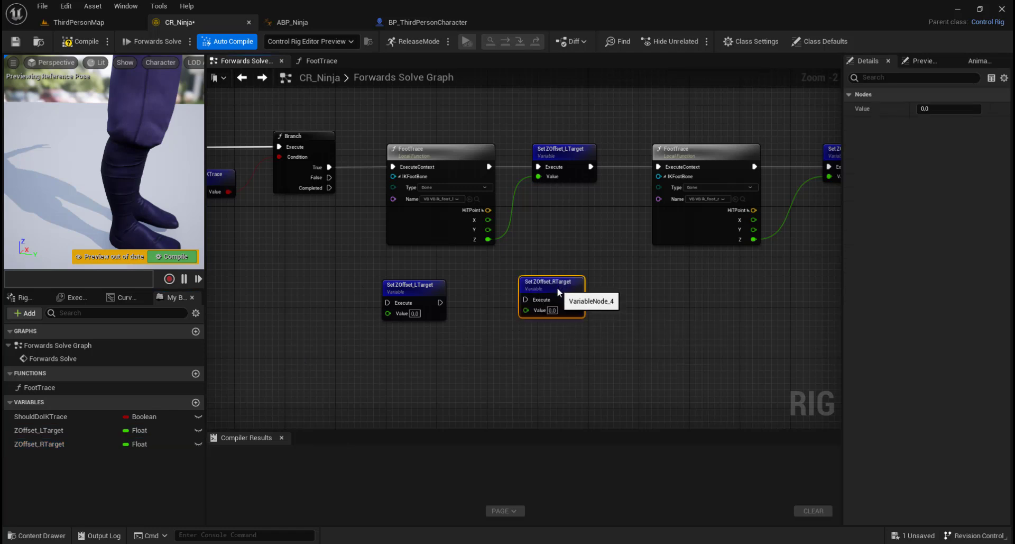
pyautogui.moveTo(553, 286)
pyautogui.mouseDown()
pyautogui.moveTo(553, 297)
pyautogui.moveTo(544, 290)
pyautogui.mouseUp()
pyautogui.moveTo(440, 303); pyautogui.dragTo(536, 302)
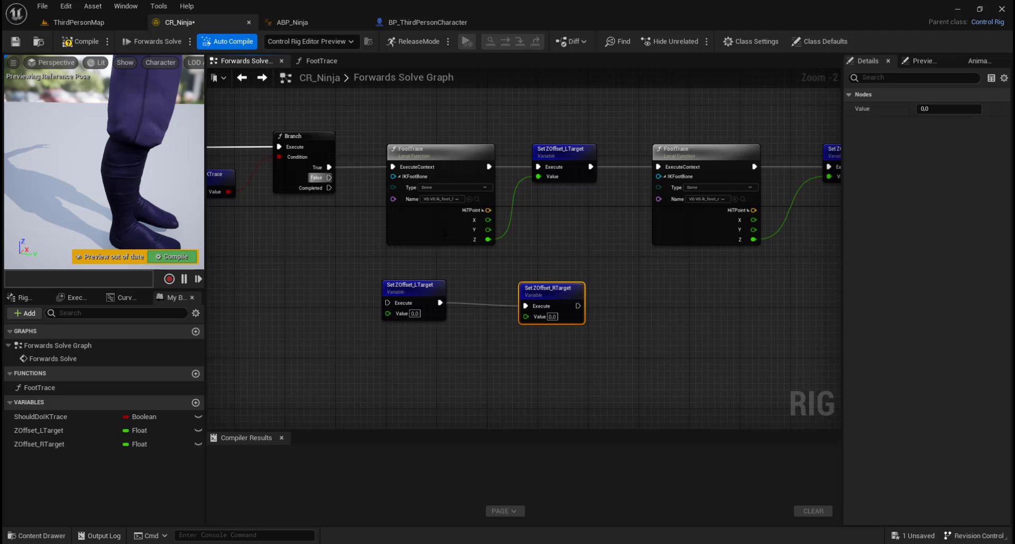
# Connect the Branch's False output to the lower Set ZOffset_LTarget, align both lower setters, and route the wire through a reroute point
pyautogui.moveTo(329, 177); pyautogui.dragTo(388, 303)
pyautogui.moveTo(568, 296); pyautogui.dragTo(599, 270)
pyautogui.moveTo(423, 294); pyautogui.dragTo(465, 273)
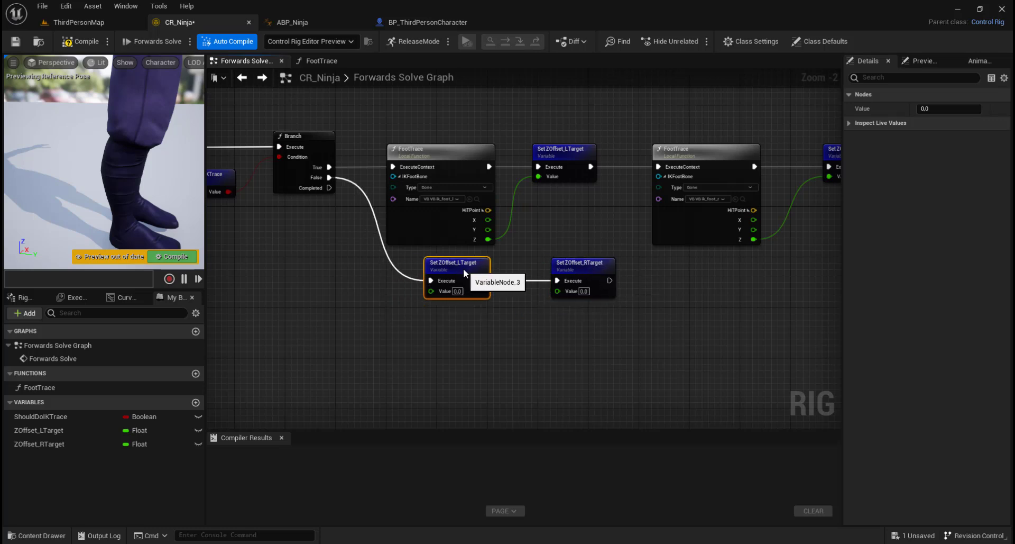
pyautogui.doubleClick(389, 258)
pyautogui.moveTo(389, 253); pyautogui.dragTo(366, 288)
# Enclose the Branch, FootTrace and Z-offset nodes in a comment box titled "Sphere Trace from feet to ground"
pyautogui.scroll(-3, 360, 334)
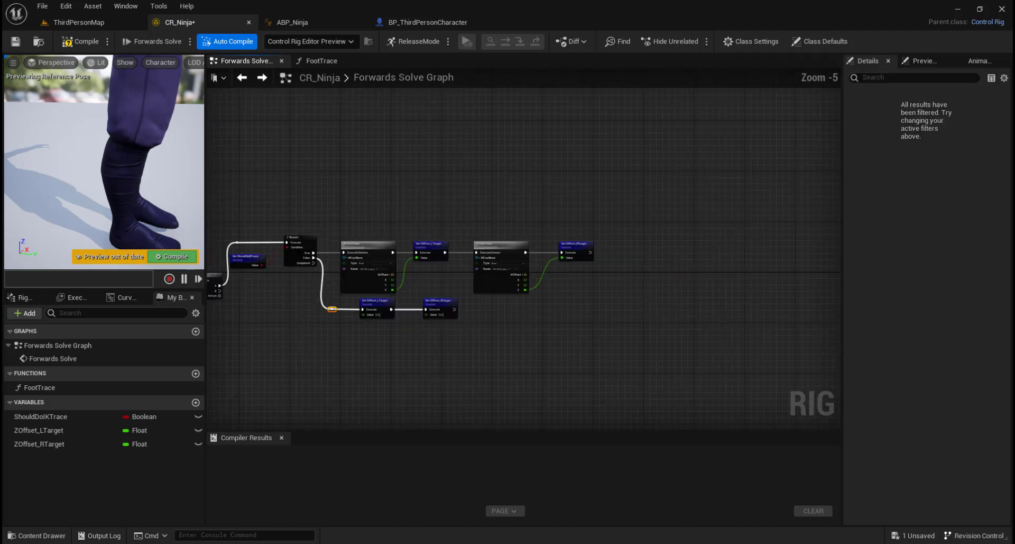
pyautogui.moveTo(403, 345); pyautogui.dragTo(537, 316, button='right')
pyautogui.click(387, 229)
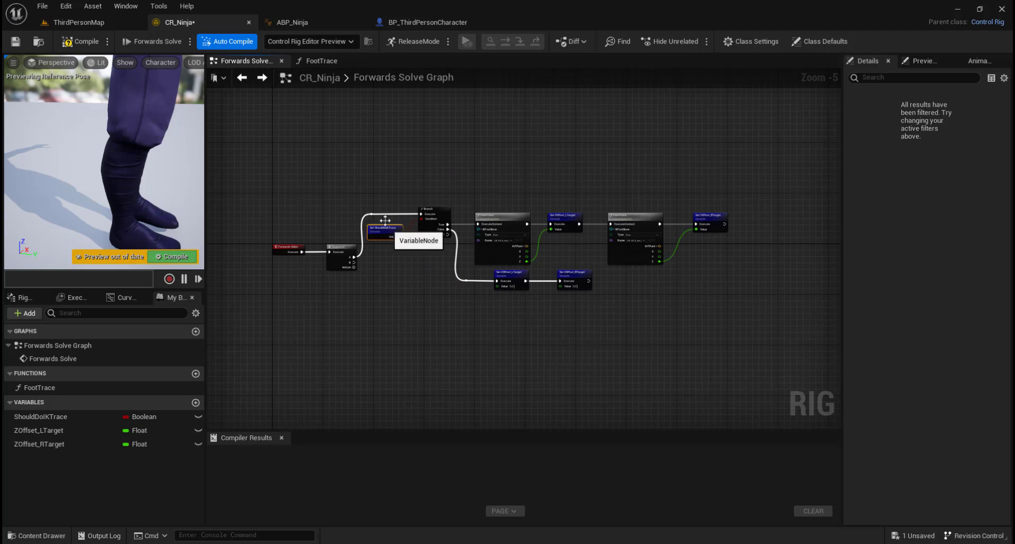
pyautogui.moveTo(374, 189); pyautogui.dragTo(753, 303)
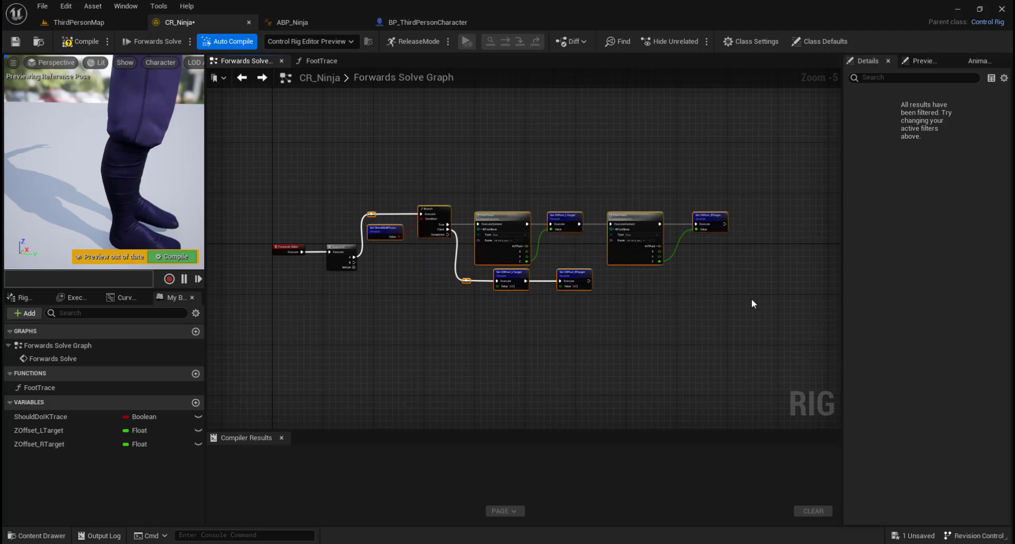
pyautogui.press('c')
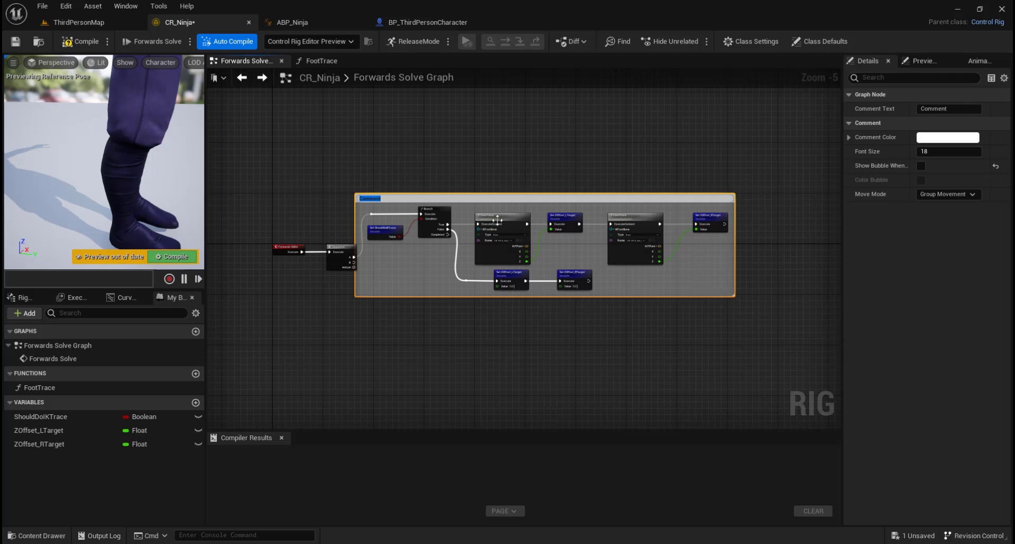
pyautogui.scroll(5, 435, 223)
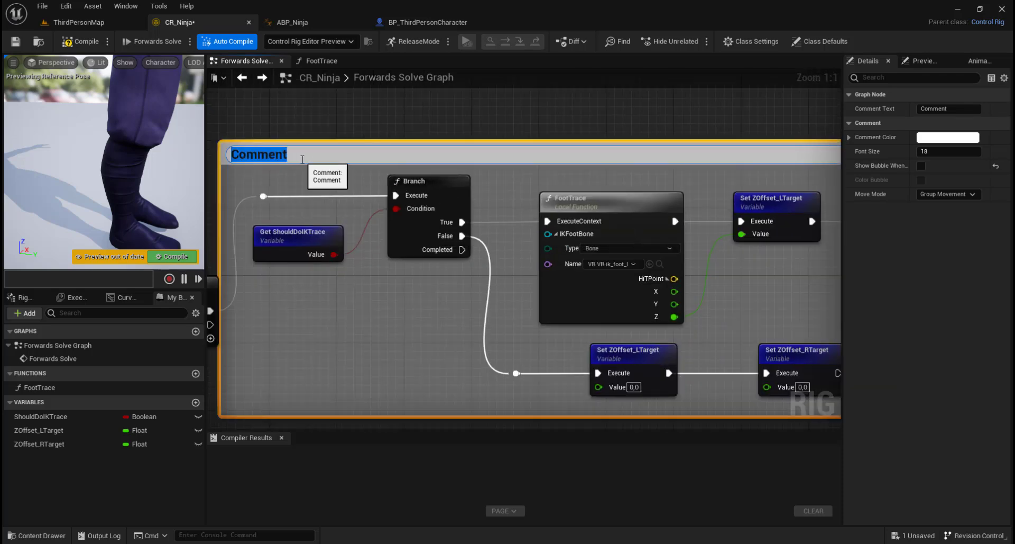
pyautogui.write('Sp')
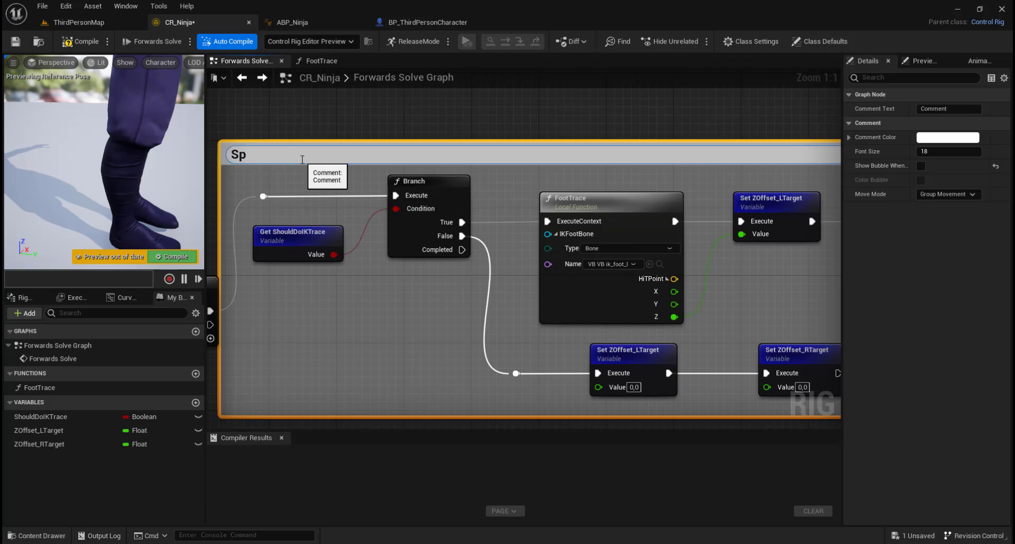
pyautogui.write('here Trace from feet to ground')
pyautogui.press('Return')
# Move the Forwards Solve and Sequence nodes below the level of the comment box and compile the Control Rig
pyautogui.scroll(-3, 401, 286)
pyautogui.moveTo(422, 373)
pyautogui.mouseDown(button='right')
pyautogui.moveTo(449, 346)
pyautogui.moveTo(488, 238)
pyautogui.moveTo(520, 289)
pyautogui.moveTo(587, 291)
pyautogui.mouseUp(button='right')
pyautogui.moveTo(359, 129); pyautogui.dragTo(387, 285)
pyautogui.moveTo(624, 335); pyautogui.dragTo(490, 317, button='right')
pyautogui.scroll(-2, 490, 318)
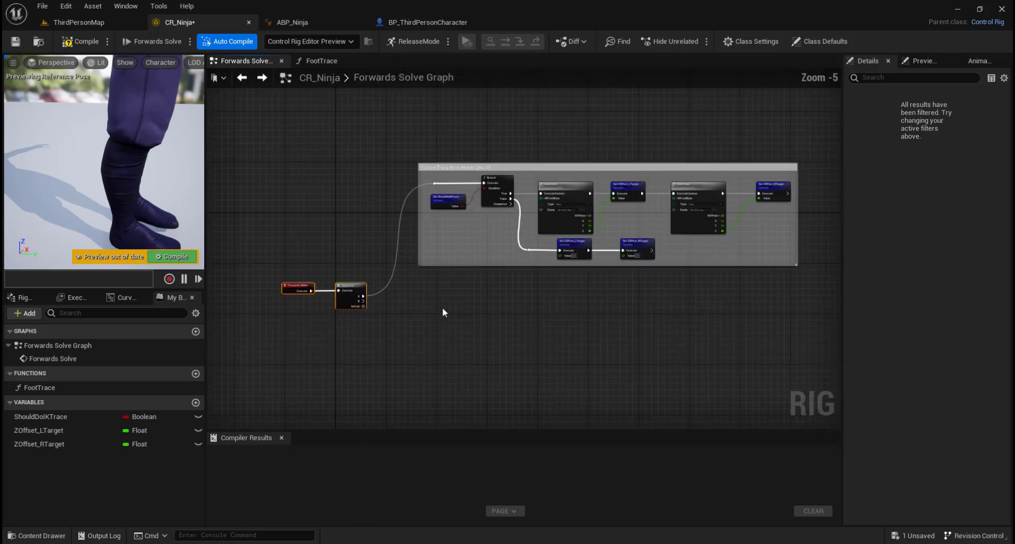
pyautogui.click(85, 41)
# Add a Get ZOffset_LTarget node in the empty area below the comment box, near the Sequence node
pyautogui.moveTo(589, 320); pyautogui.dragTo(719, 320, button='right')
pyautogui.scroll(3, 558, 269)
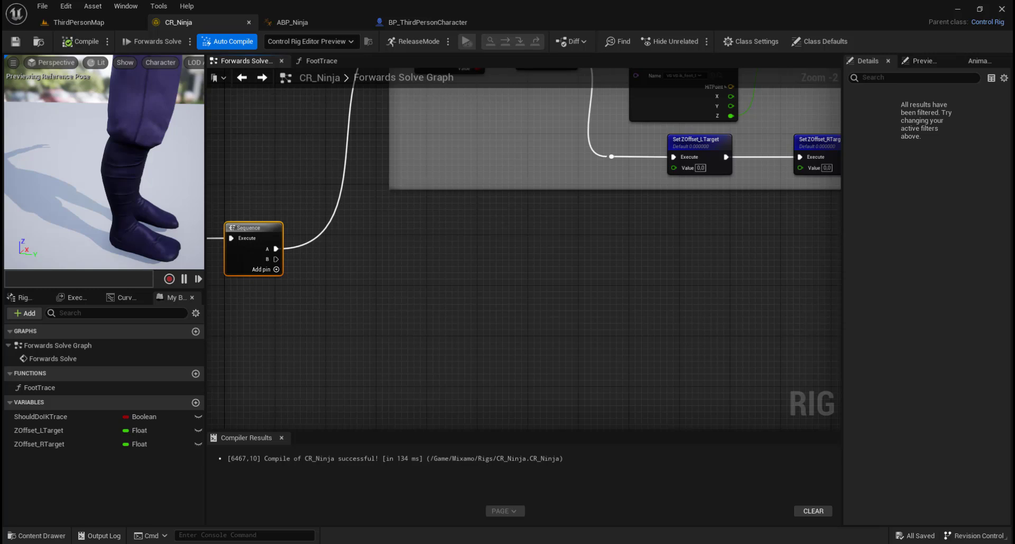
pyautogui.moveTo(481, 275); pyautogui.dragTo(327, 326, button='right')
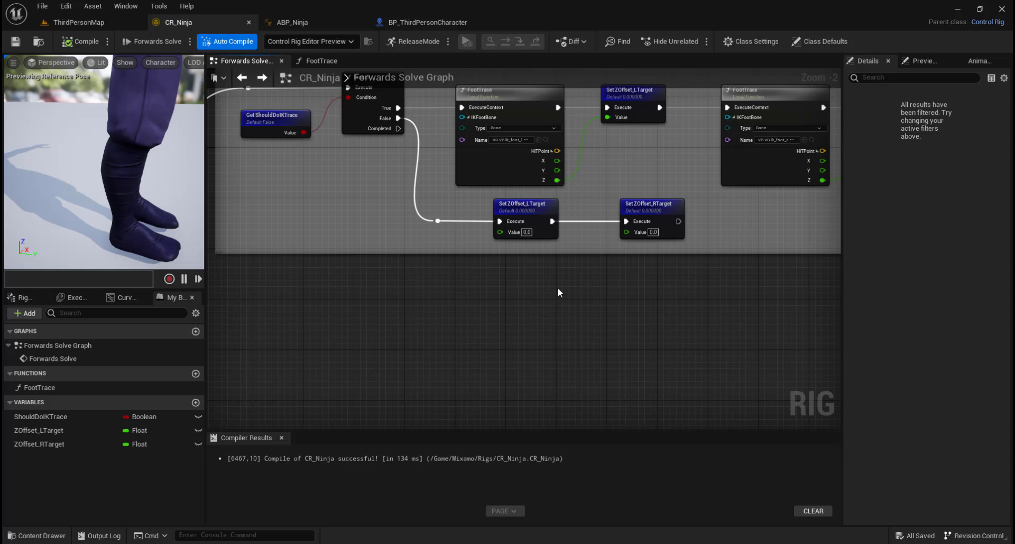
pyautogui.moveTo(560, 291); pyautogui.dragTo(702, 271, button='right')
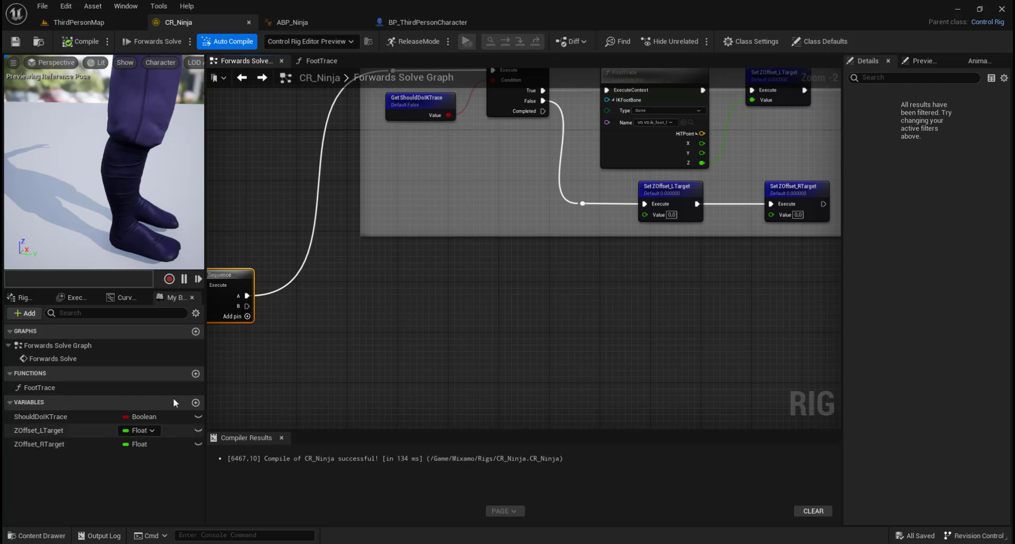
pyautogui.keyDown('ctrl'); pyautogui.moveTo(37, 430); pyautogui.dragTo(320, 373); pyautogui.keyUp('ctrl')
pyautogui.click(370, 393)
pyautogui.moveTo(500, 364); pyautogui.dragTo(494, 320, button='right')
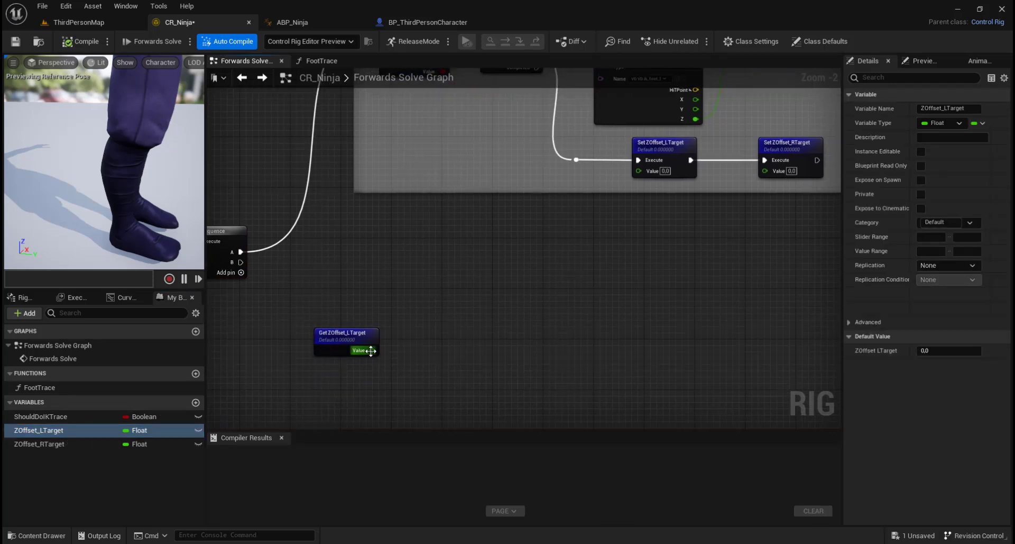
# Add an Alpha Interpolate node that takes its Value from the Get ZOffset_LTarget output
pyautogui.moveTo(372, 350); pyautogui.dragTo(477, 265)
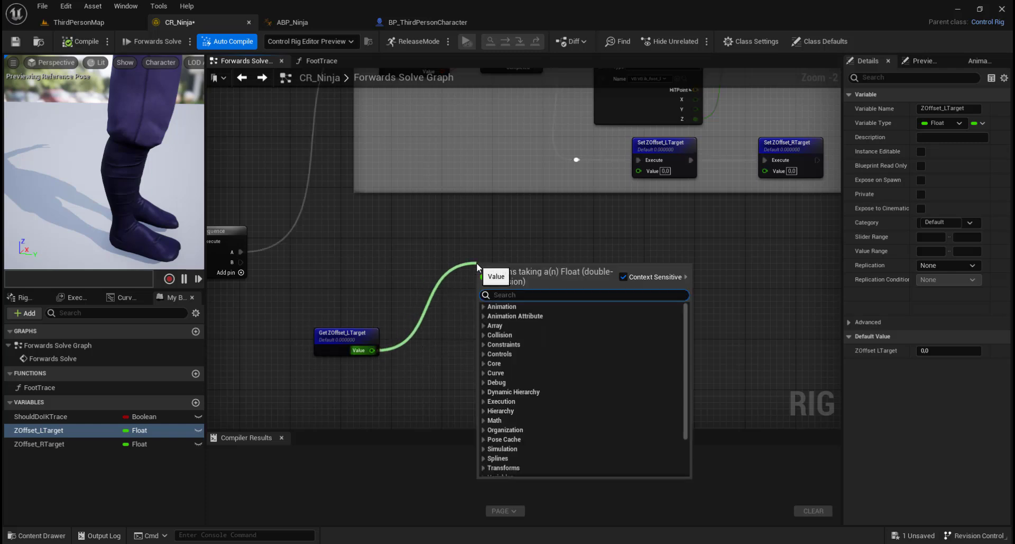
pyautogui.write('a')
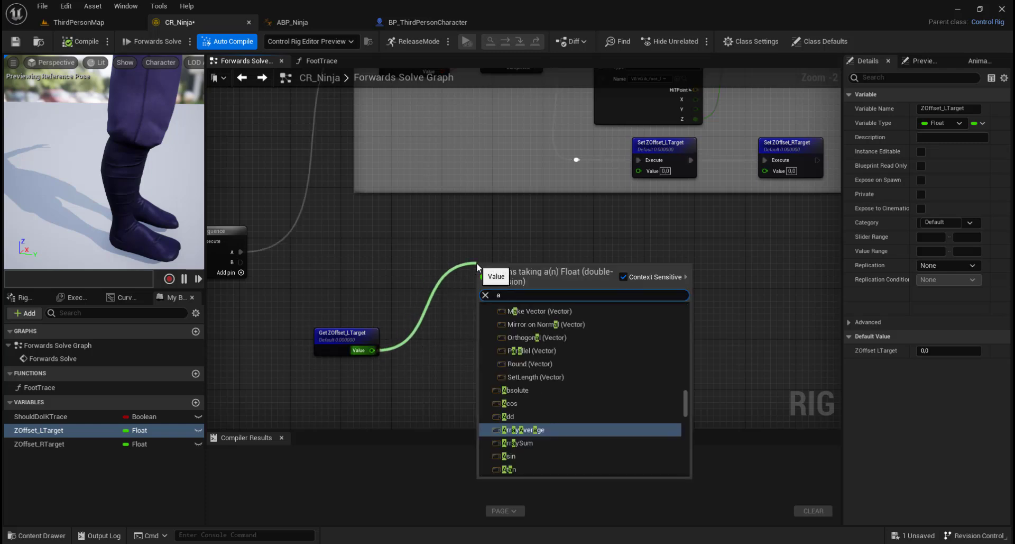
pyautogui.write('lpha inter')
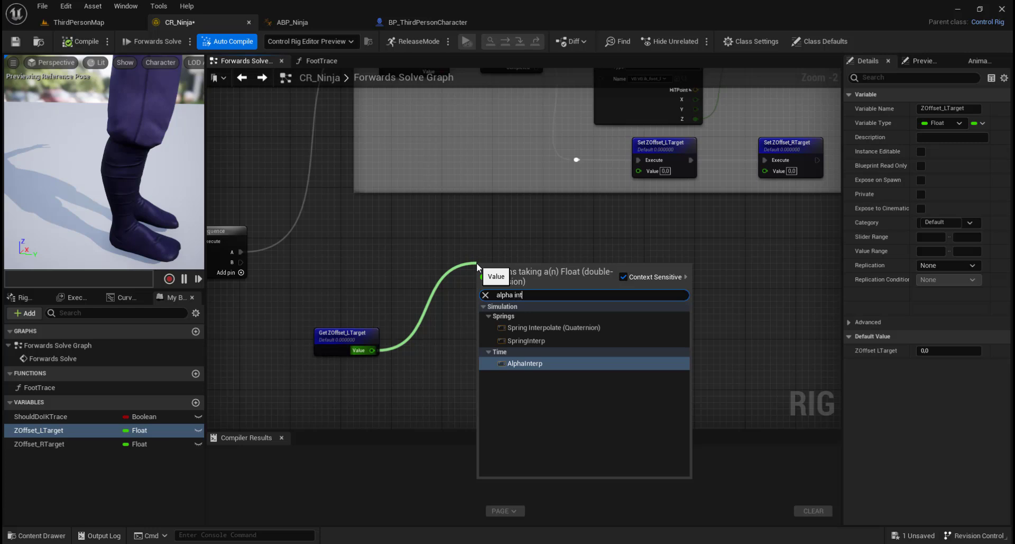
pyautogui.click(541, 363)
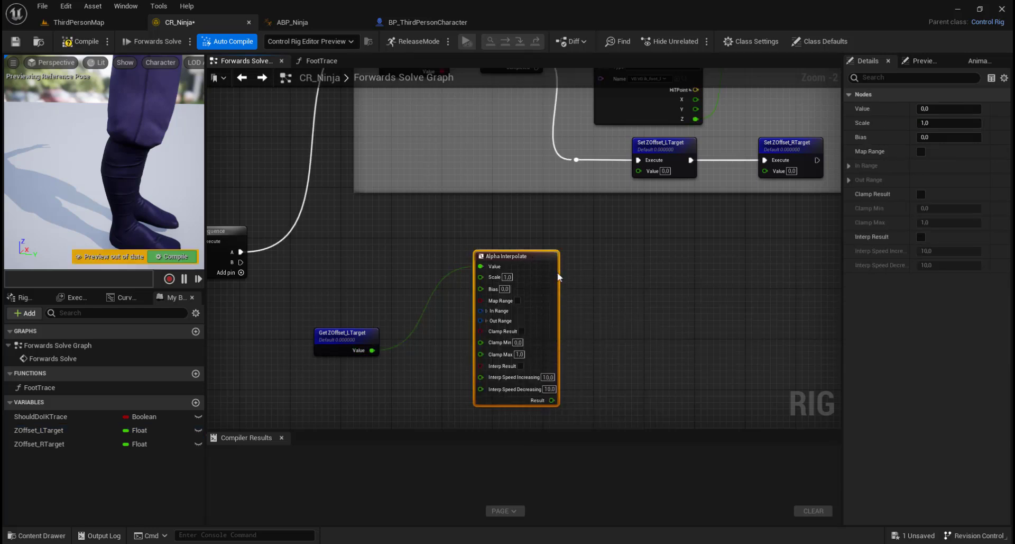
pyautogui.scroll(2, 656, 333)
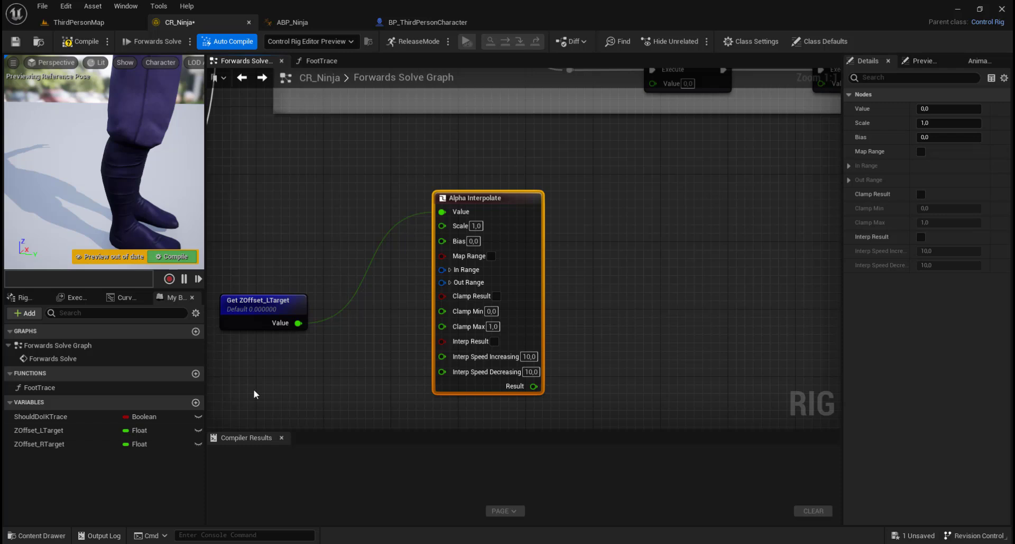
# Create two float variables named ZOffset_L and ZOffset_R
pyautogui.click(195, 402)
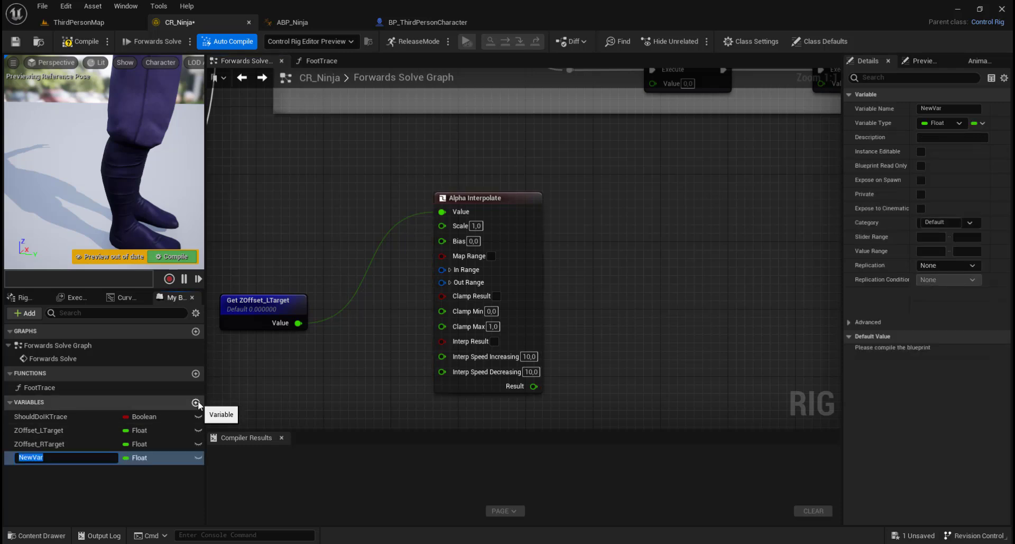
pyautogui.write('ZOffset_L')
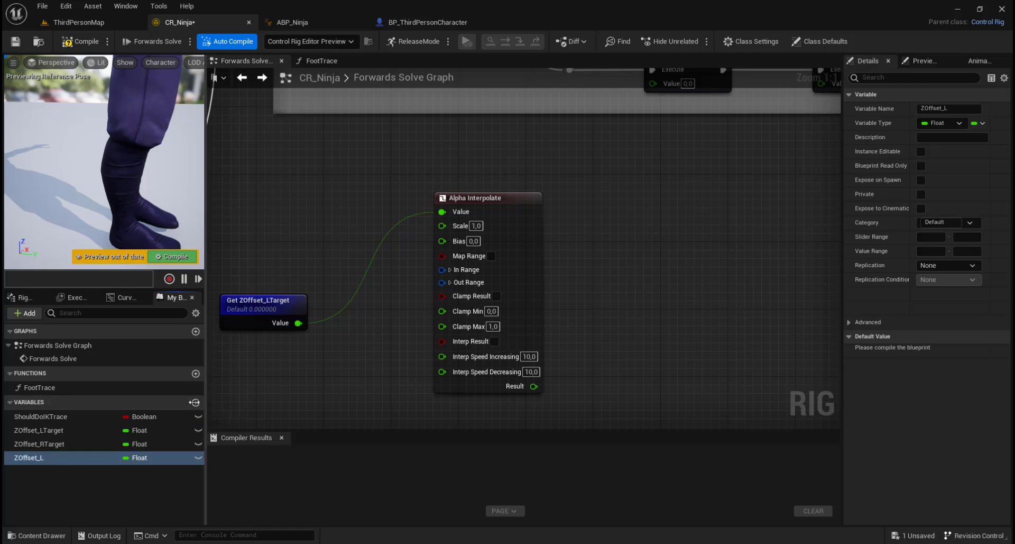
pyautogui.click(196, 403)
pyautogui.write('Z')
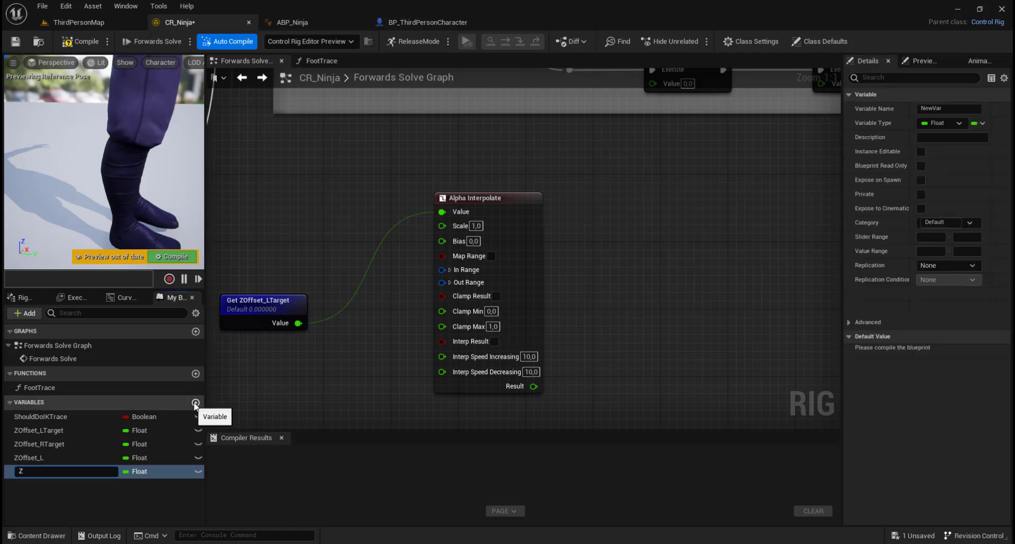
pyautogui.write('Offset_R')
pyautogui.press('Return')
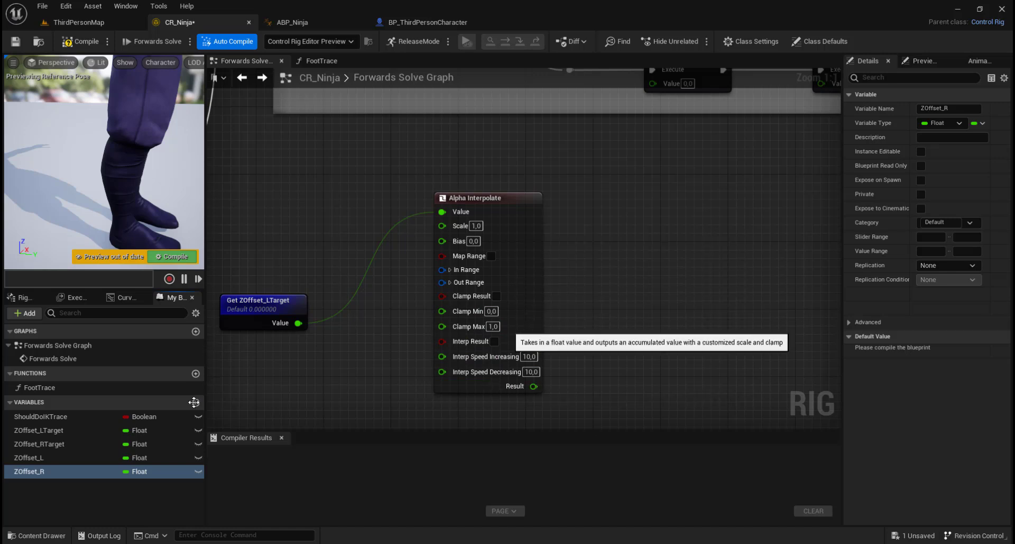
# Set both Interp Speed Increasing and Interp Speed Decreasing of the Alpha Interpolate node to 15
pyautogui.click(528, 357)
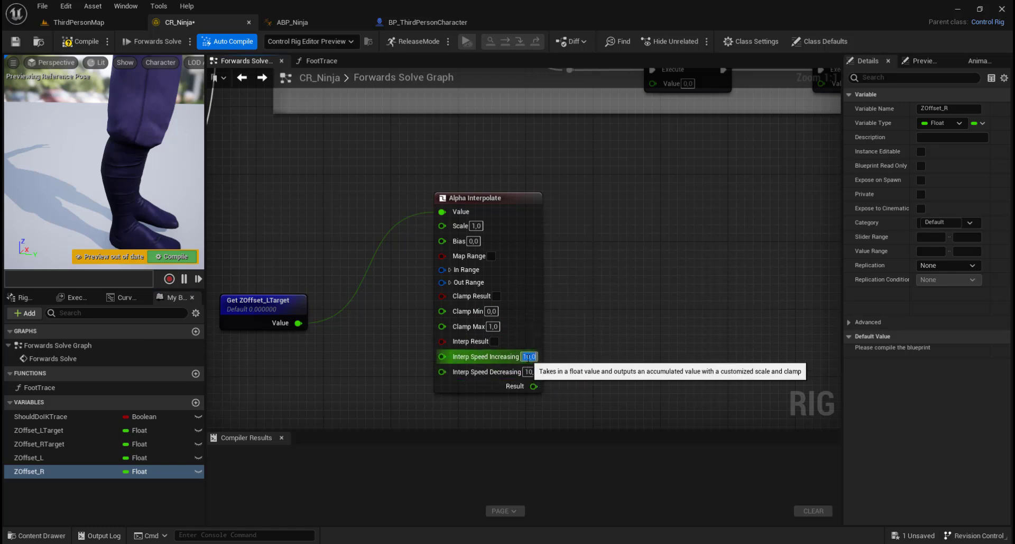
pyautogui.write('15')
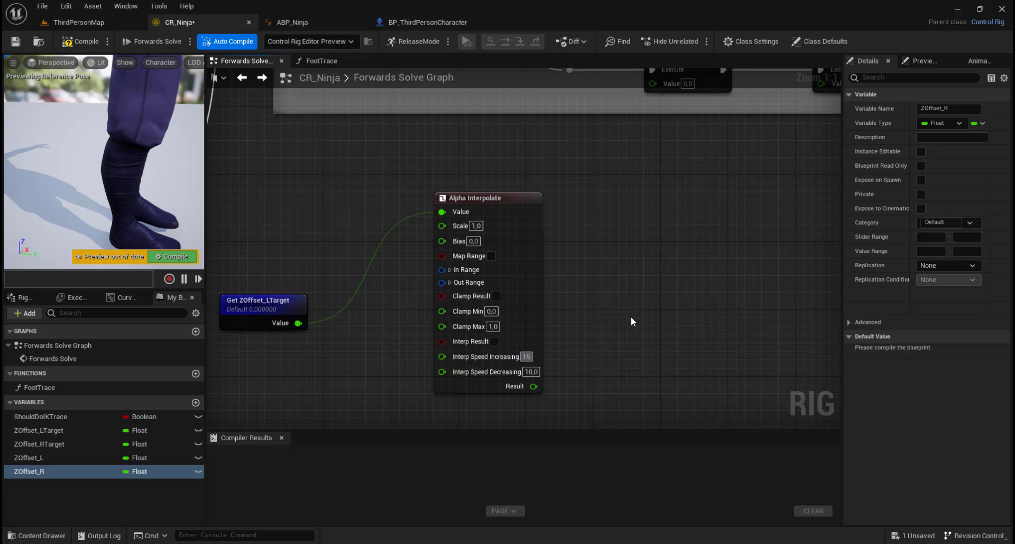
pyautogui.click(531, 372)
pyautogui.write('15')
pyautogui.click(646, 372)
# Add a Set ZOffset_L node that takes the Alpha Interpolate Result as Value and is executed from the Sequence's B output
pyautogui.moveTo(29, 457); pyautogui.dragTo(656, 164)
pyautogui.click(653, 227)
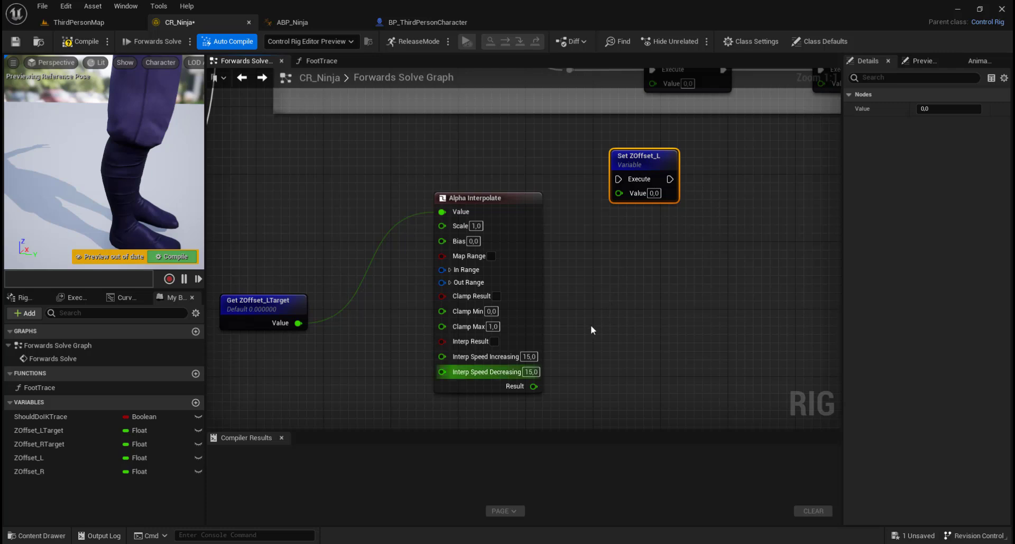
pyautogui.moveTo(535, 386); pyautogui.dragTo(621, 196)
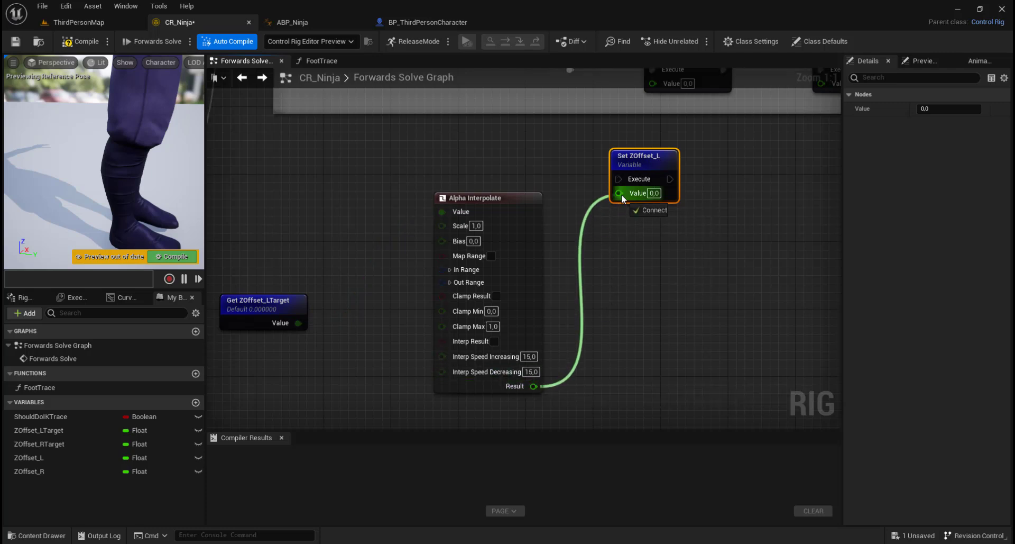
pyautogui.scroll(-2, 614, 279)
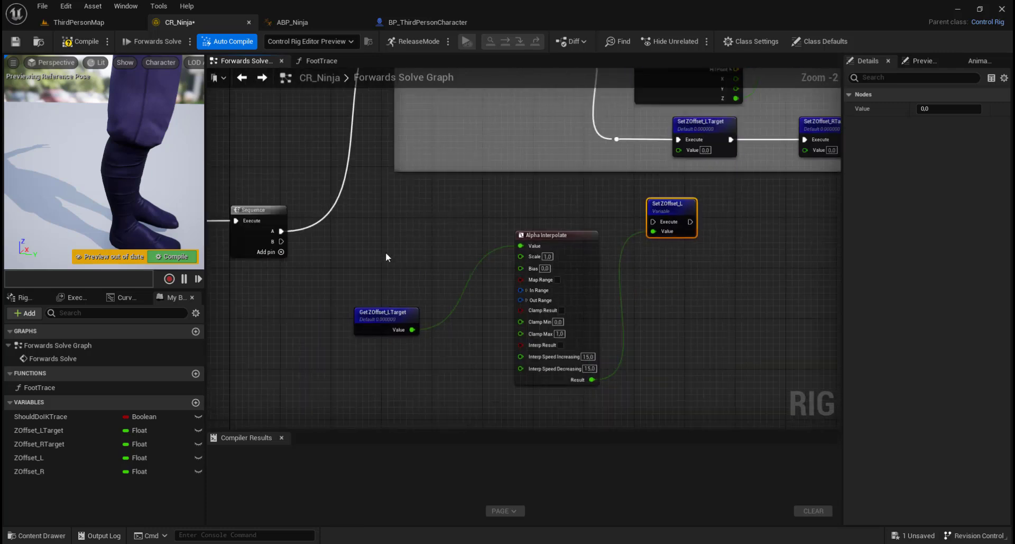
pyautogui.moveTo(282, 241); pyautogui.dragTo(654, 220)
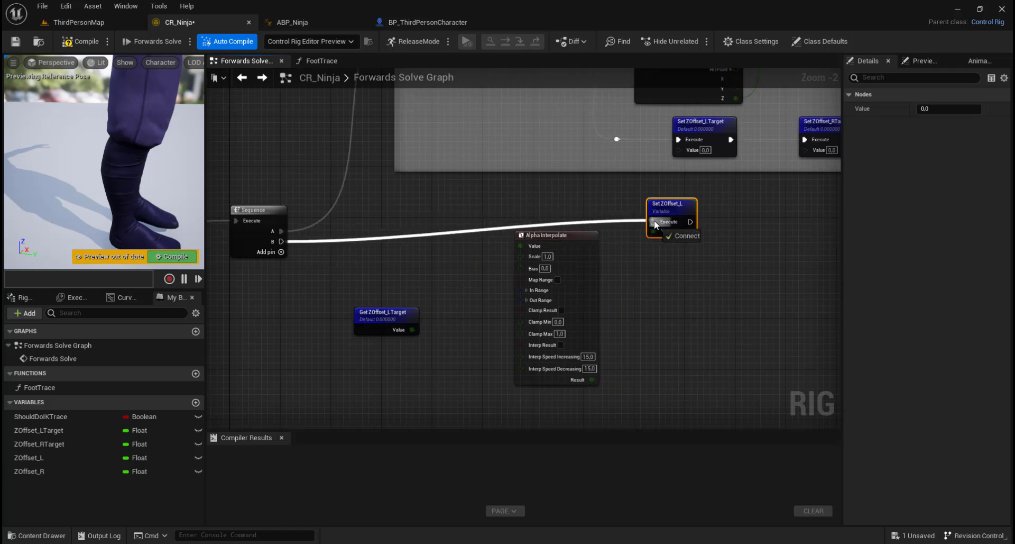
# Lower the Alpha Interpolate and Set ZOffset_L nodes slightly, straightening the execution wire from the Sequence node
pyautogui.moveTo(558, 237); pyautogui.dragTo(558, 256)
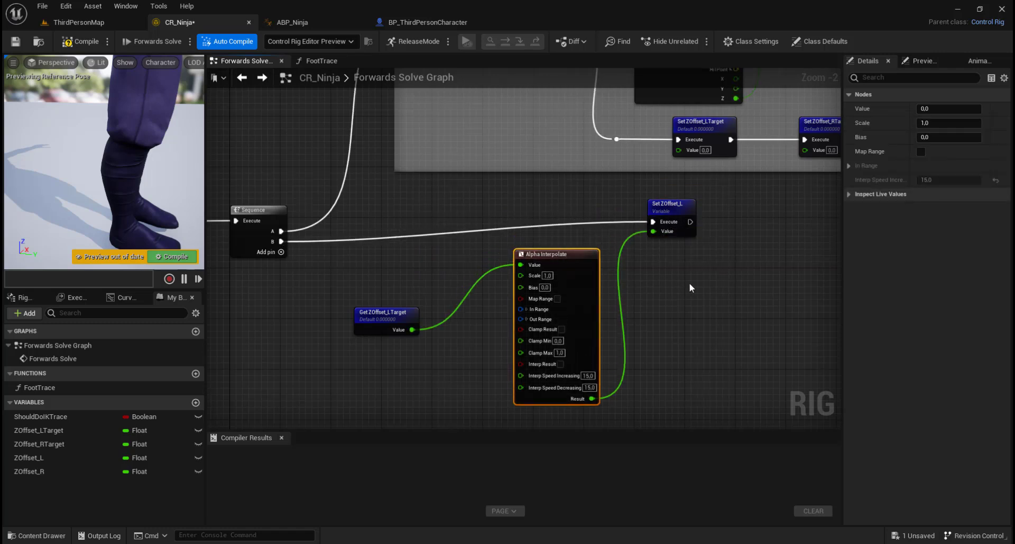
pyautogui.moveTo(687, 282); pyautogui.dragTo(587, 290, button='right')
pyautogui.moveTo(583, 212); pyautogui.dragTo(584, 232)
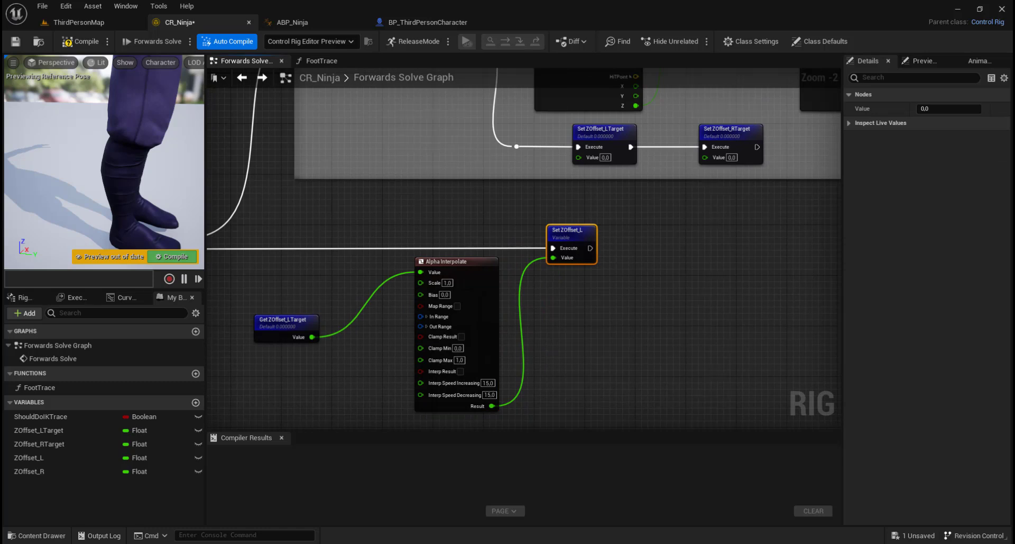
pyautogui.moveTo(620, 374); pyautogui.dragTo(619, 354, button='right')
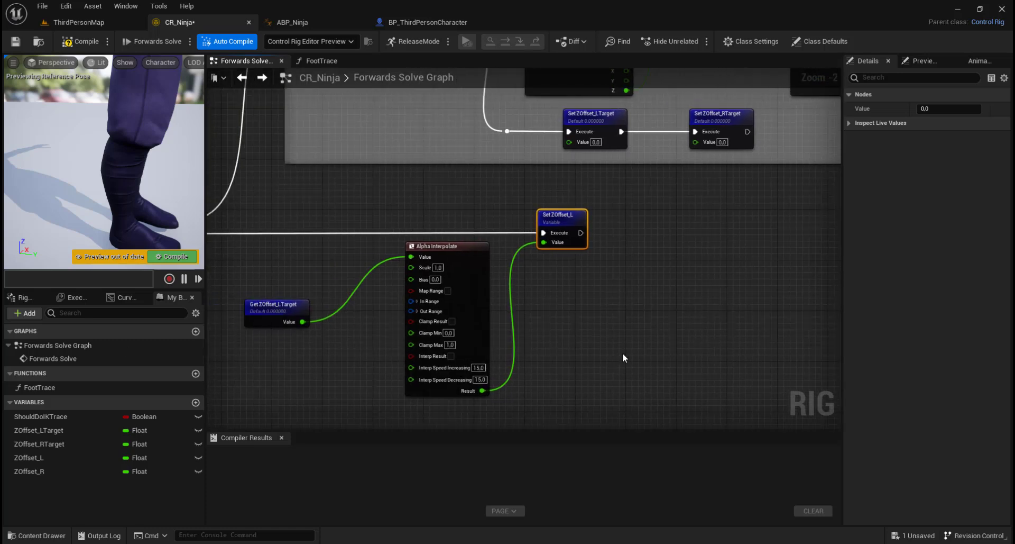
# Duplicate the Alpha Interpolate node beyond Set ZOffset_L and feed its Value from a new Get ZOffset_RTarget node
pyautogui.click(437, 253)
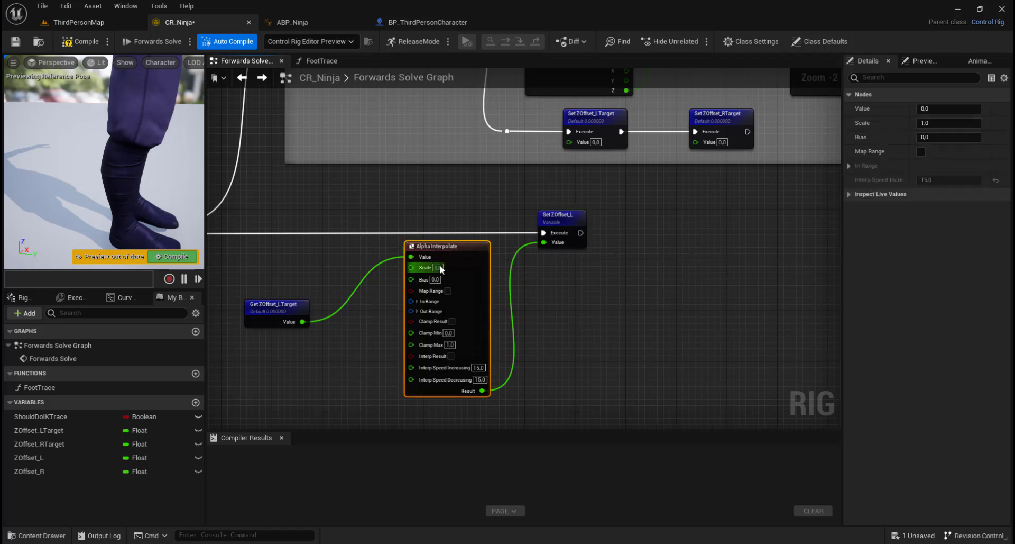
pyautogui.hotkey('ctrl', 'd')
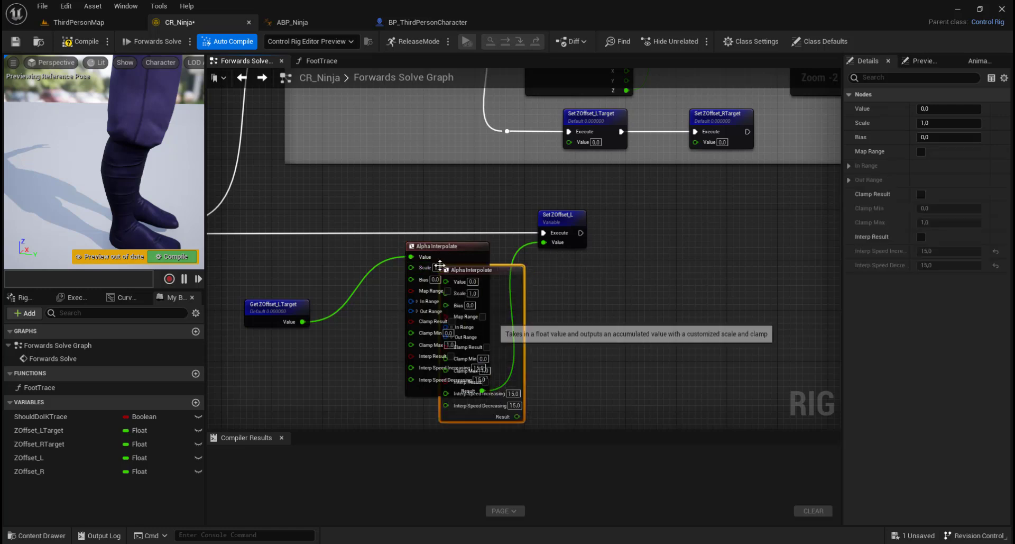
pyautogui.moveTo(490, 266); pyautogui.dragTo(707, 254)
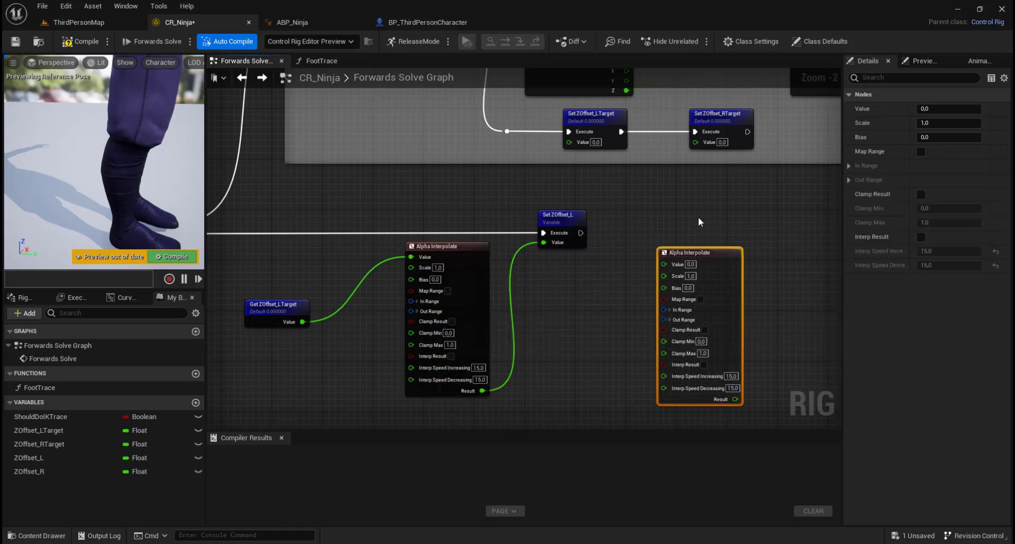
pyautogui.moveTo(700, 218); pyautogui.dragTo(707, 205, button='right')
pyautogui.moveTo(34, 442); pyautogui.dragTo(565, 303)
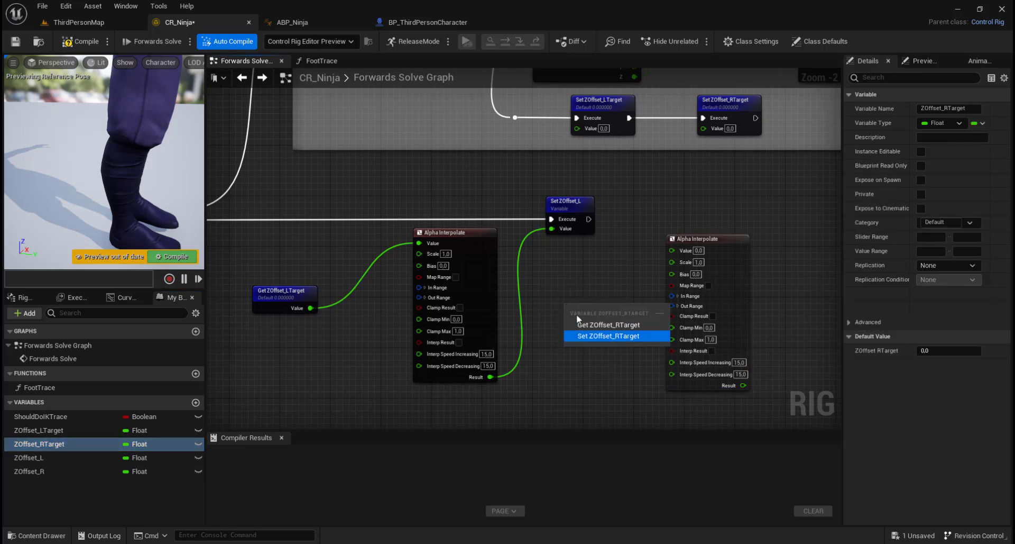
pyautogui.click(591, 326)
pyautogui.moveTo(610, 311); pyautogui.dragTo(673, 252)
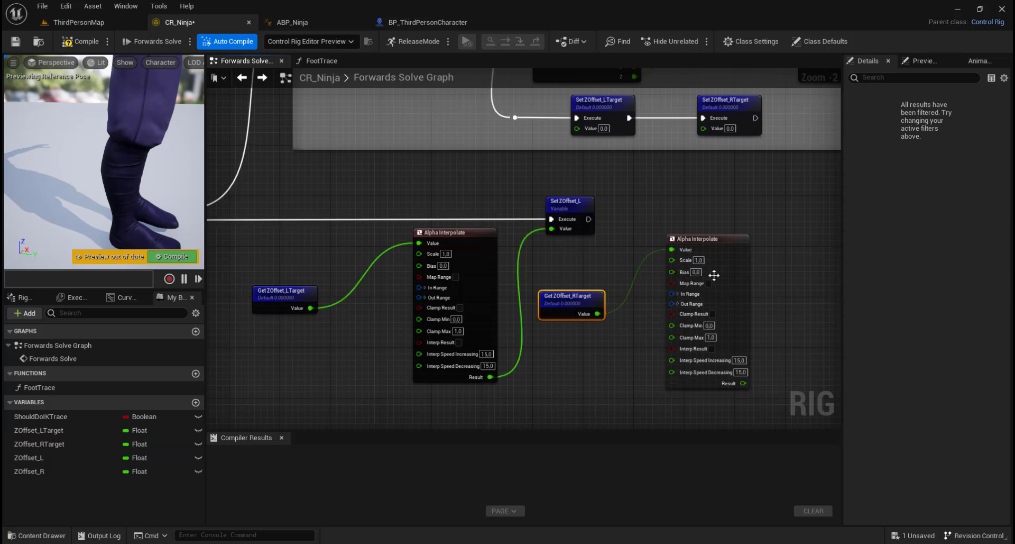
# Add a Set ZOffset_R node fed by the second Alpha Interpolate's Result and executed after Set ZOffset_L
pyautogui.scroll(2, 782, 317)
pyautogui.moveTo(781, 317); pyautogui.dragTo(711, 309, button='right')
pyautogui.moveTo(29, 471); pyautogui.dragTo(747, 177)
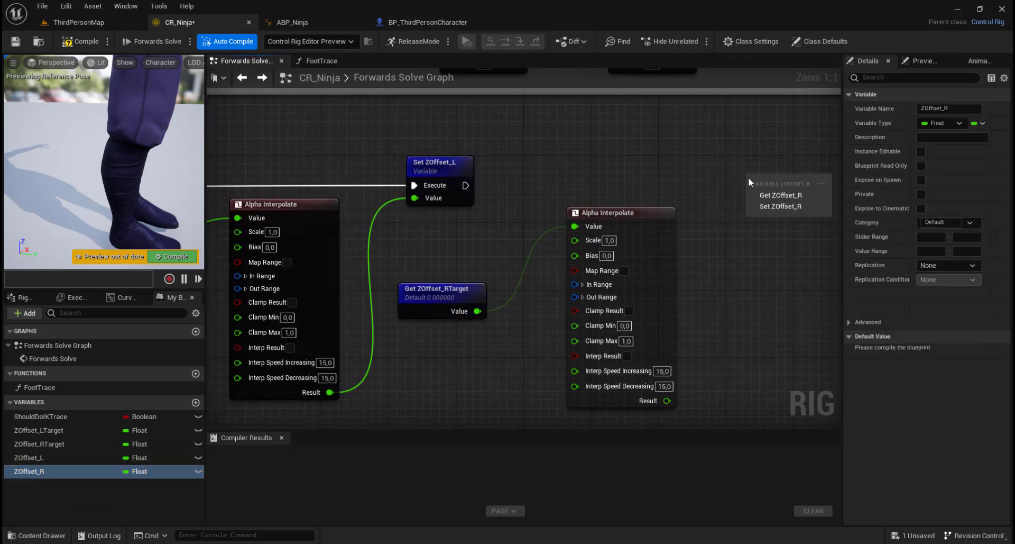
pyautogui.click(785, 206)
pyautogui.moveTo(667, 400); pyautogui.dragTo(755, 217)
pyautogui.moveTo(465, 185); pyautogui.dragTo(751, 162)
pyautogui.moveTo(770, 256); pyautogui.dragTo(728, 255, button='right')
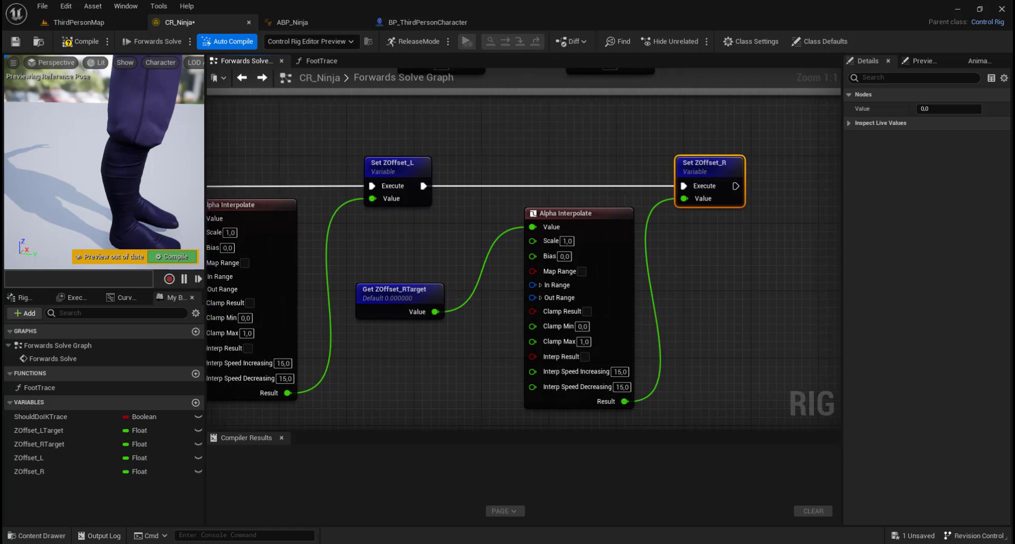
pyautogui.moveTo(712, 319); pyautogui.dragTo(721, 299, button='right')
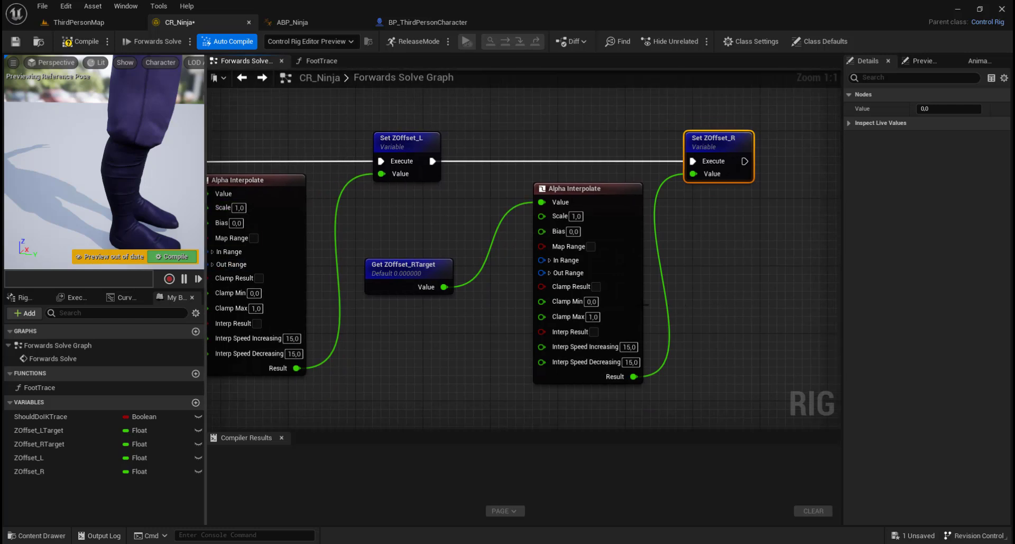
# Examine the Hips bone from the rig hierarchy, framed in the preview of the ninja
pyautogui.click(23, 297)
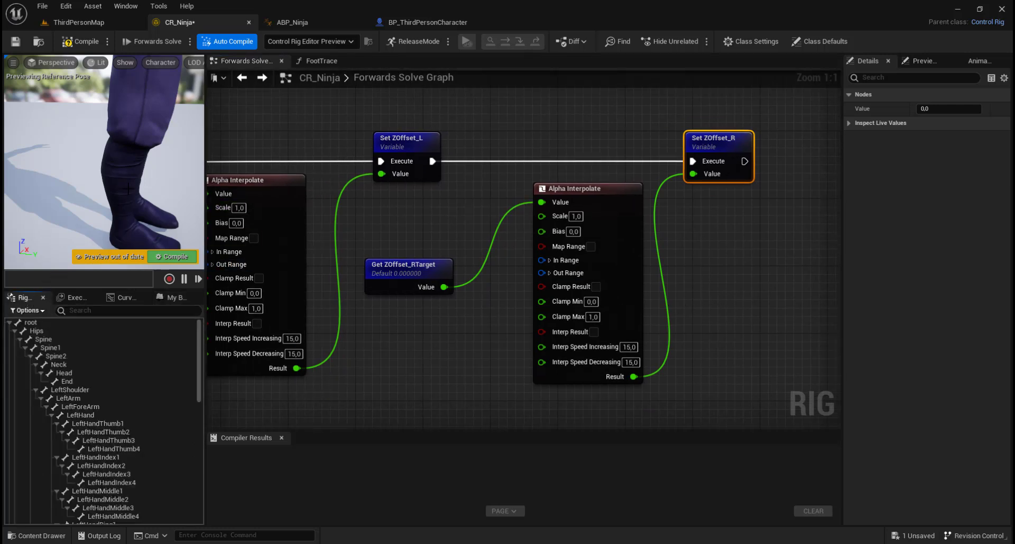
pyautogui.scroll(-6, 129, 189)
pyautogui.moveTo(128, 189)
pyautogui.mouseDown(button='right')
pyautogui.moveTo(135, 172)
pyautogui.moveTo(146, 182)
pyautogui.mouseUp(button='right')
pyautogui.scroll(5, 128, 189)
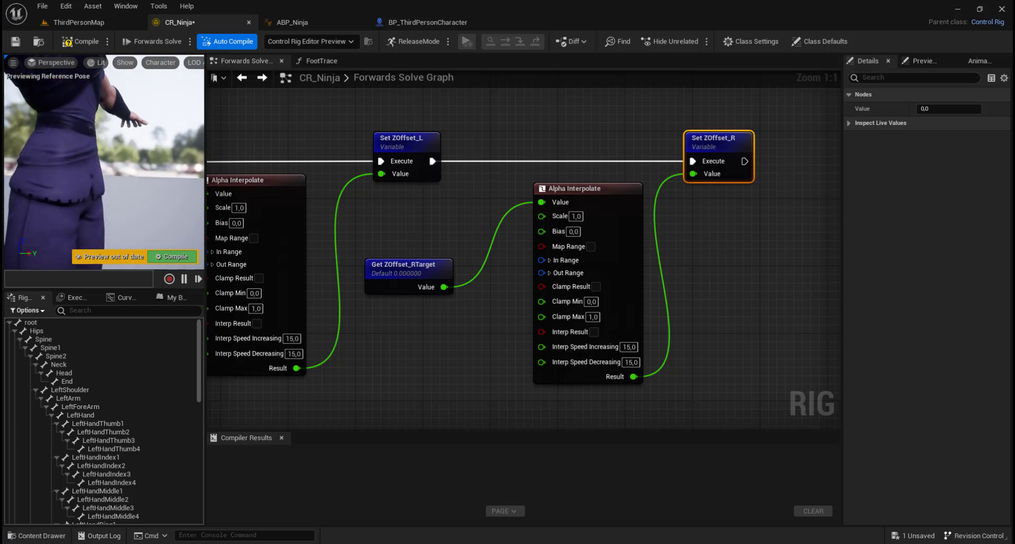
pyautogui.click(32, 324)
pyautogui.click(36, 330)
pyautogui.press('f')
pyautogui.moveTo(112, 180); pyautogui.dragTo(105, 208, button='right')
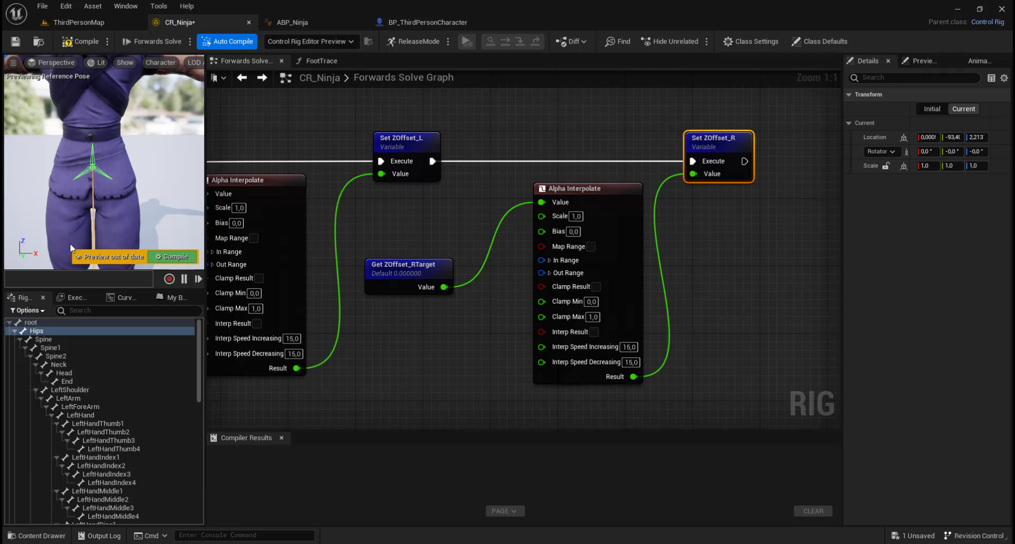
# Add another float variable to the Control Rig's variable list
pyautogui.click(175, 298)
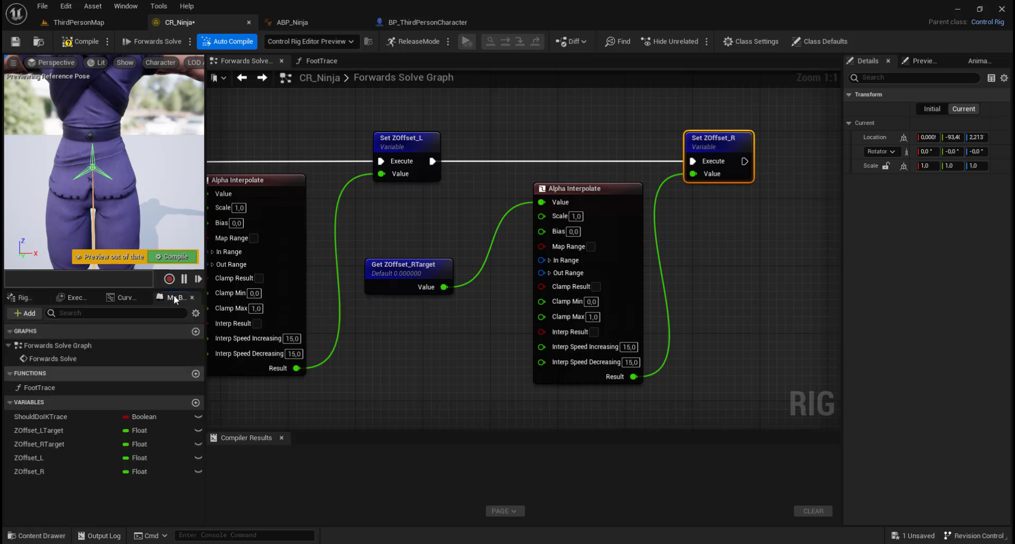
pyautogui.click(196, 403)
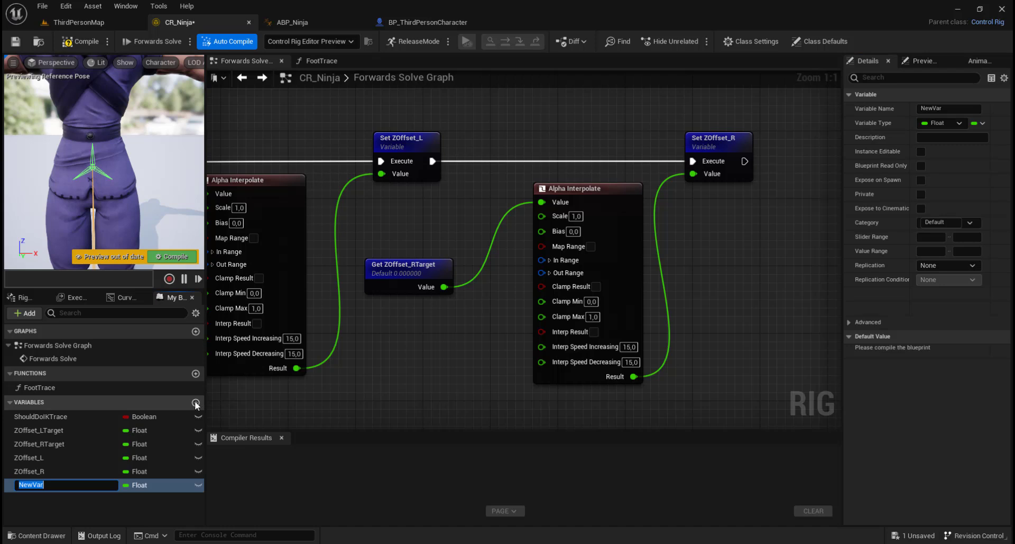
# Name the new float variable ZOffset_Hips and chain a Set node for it after Set ZOffset_R
pyautogui.write('ZOffset')
pyautogui.press('Return')
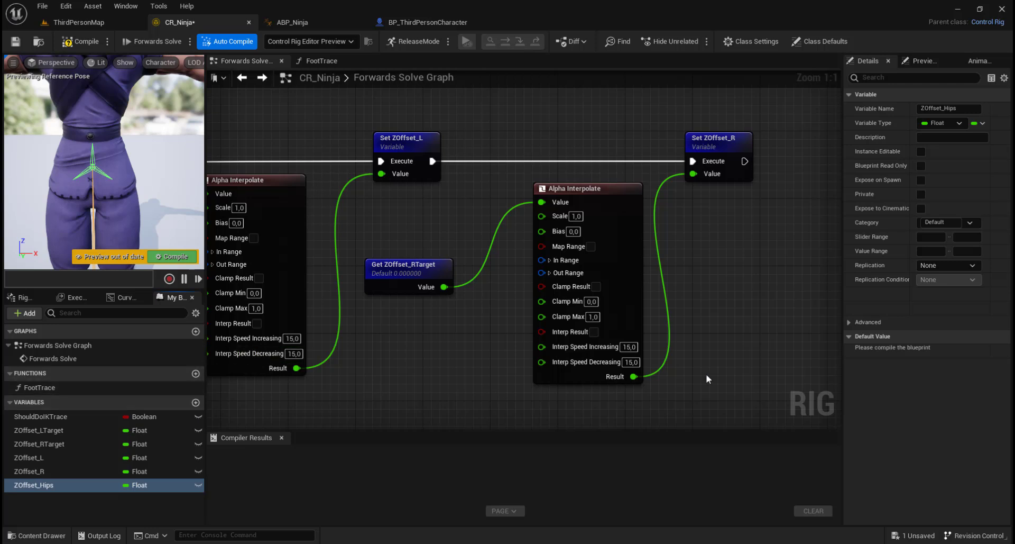
pyautogui.moveTo(707, 376); pyautogui.dragTo(518, 366, button='right')
pyautogui.scroll(-3, 523, 366)
pyautogui.moveTo(664, 367); pyautogui.dragTo(581, 363, button='right')
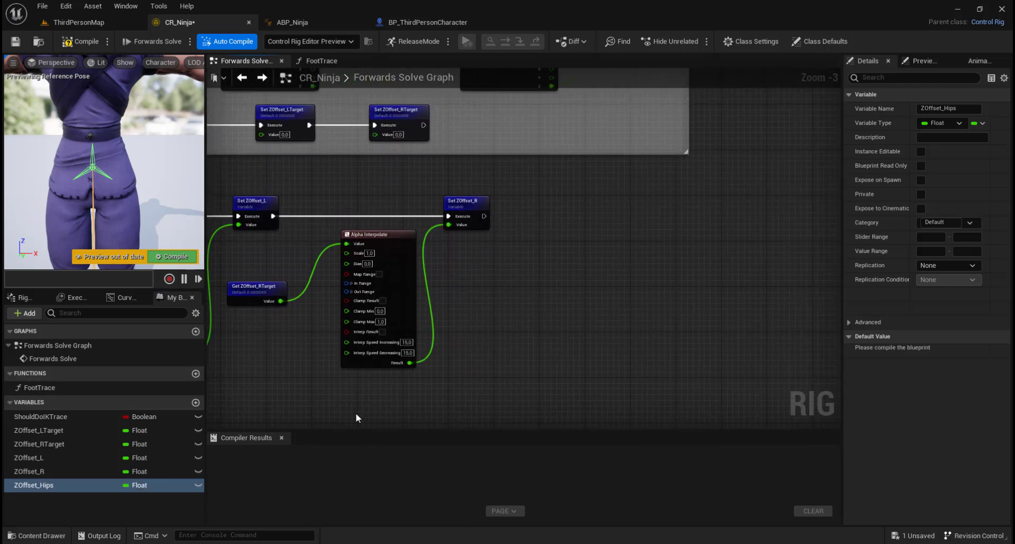
pyautogui.moveTo(45, 485); pyautogui.dragTo(717, 207)
pyautogui.click(740, 229)
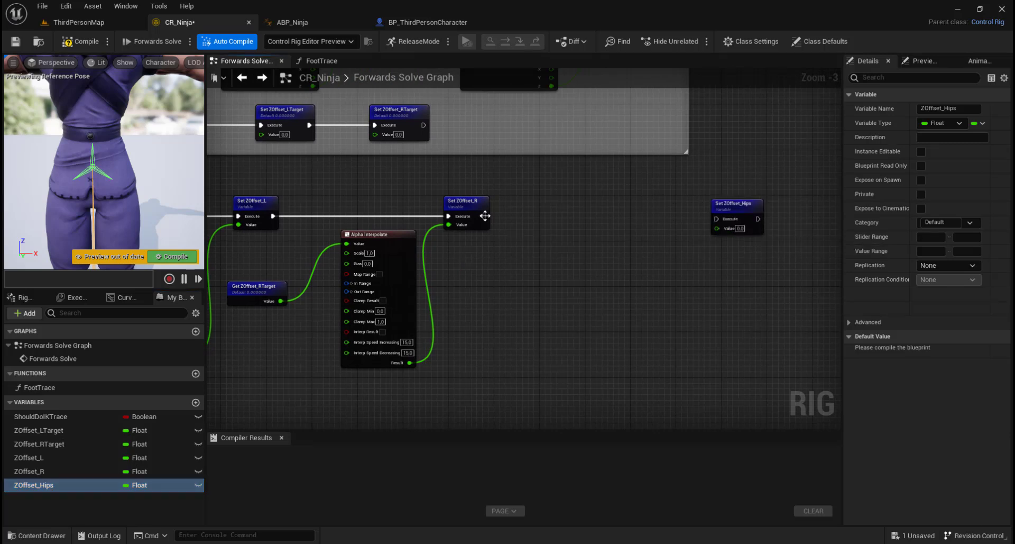
pyautogui.moveTo(485, 216); pyautogui.dragTo(737, 210)
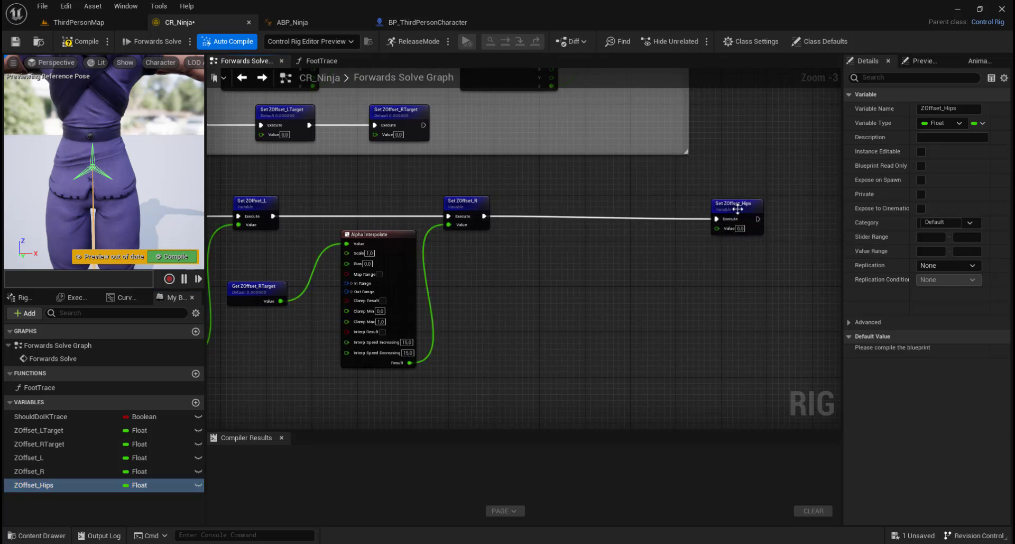
pyautogui.click(738, 210)
# Add Get nodes for ZOffset_L and ZOffset_R between the Set ZOffset_R and Set ZOffset_Hips nodes
pyautogui.moveTo(726, 268); pyautogui.dragTo(659, 288, button='right')
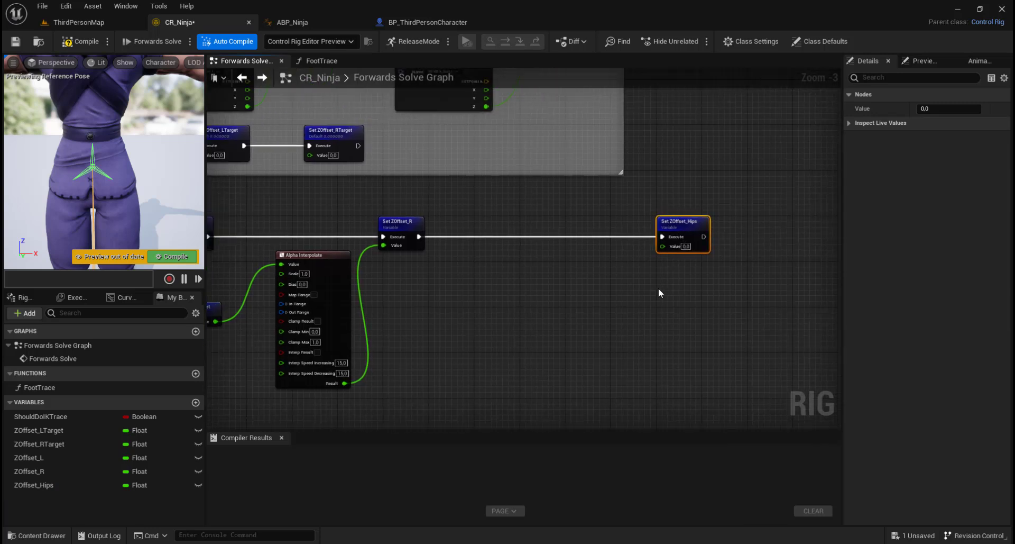
pyautogui.scroll(2, 595, 330)
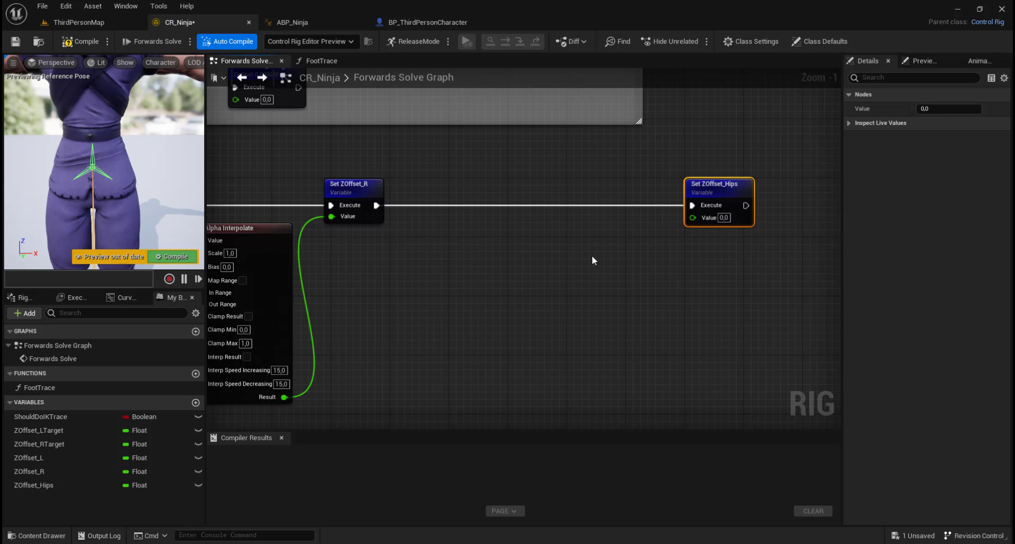
pyautogui.moveTo(592, 255); pyautogui.dragTo(559, 255, button='right')
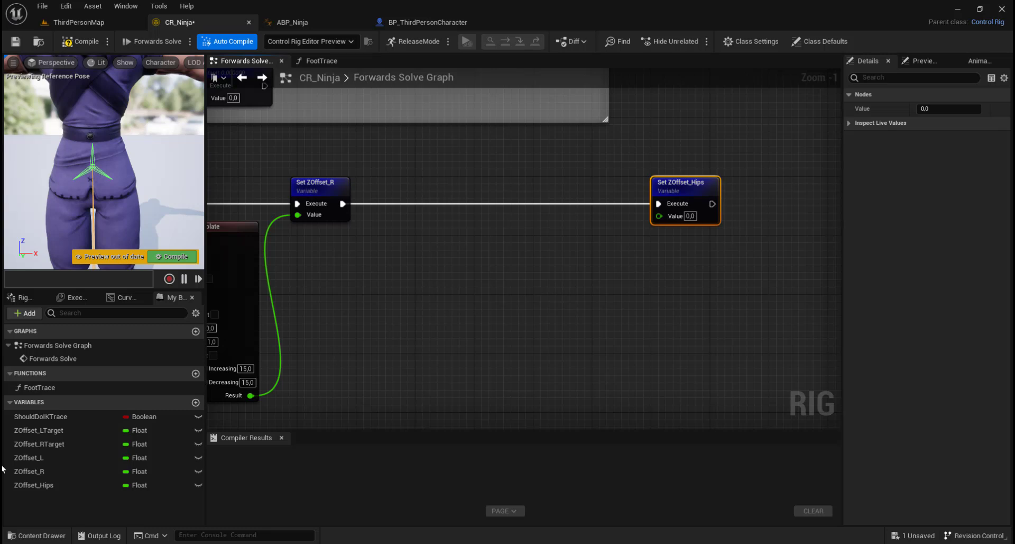
pyautogui.keyDown('ctrl'); pyautogui.moveTo(32, 457); pyautogui.dragTo(402, 247); pyautogui.keyUp('ctrl')
pyautogui.click(420, 268)
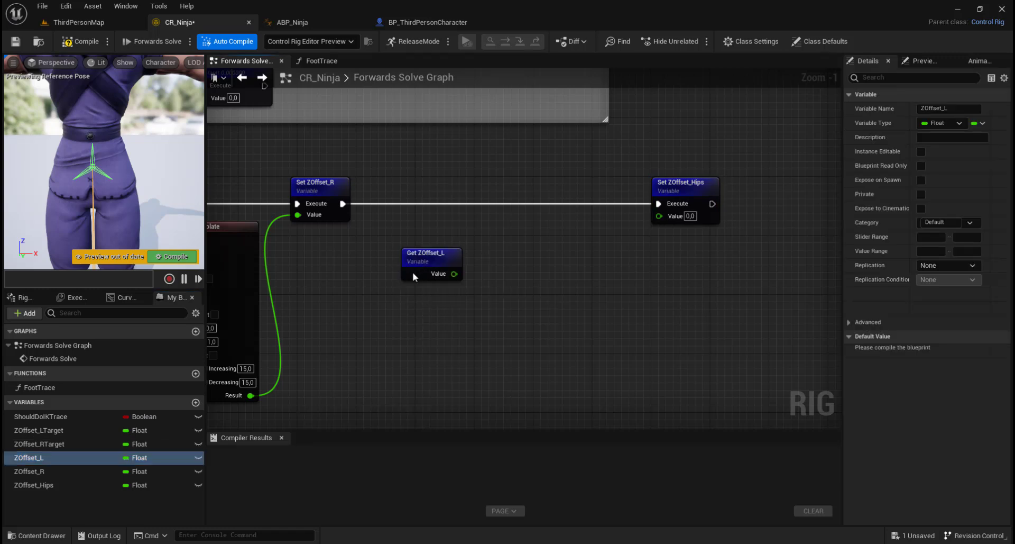
pyautogui.moveTo(43, 472); pyautogui.dragTo(411, 293)
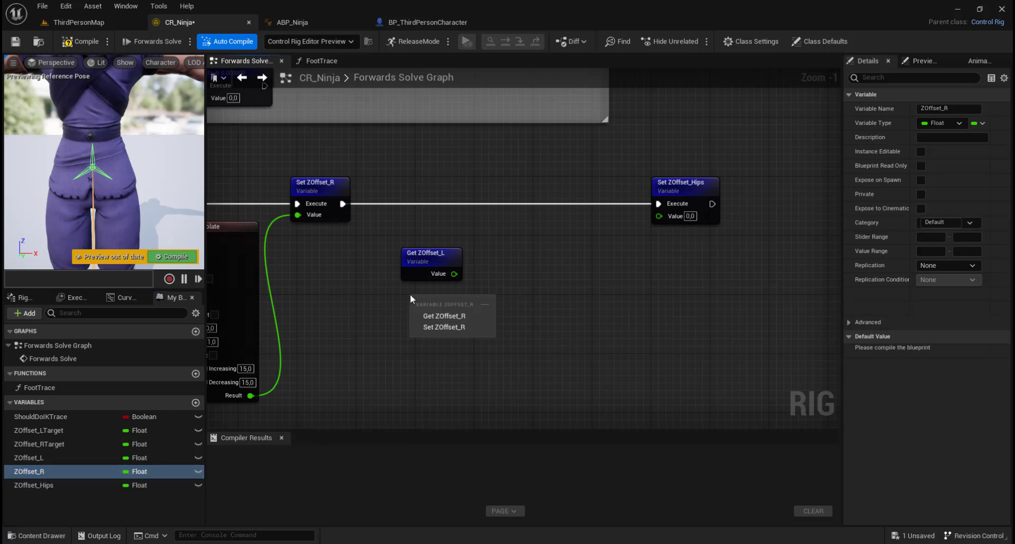
pyautogui.click(444, 316)
pyautogui.click(430, 306)
pyautogui.moveTo(532, 315); pyautogui.dragTo(524, 287, button='right')
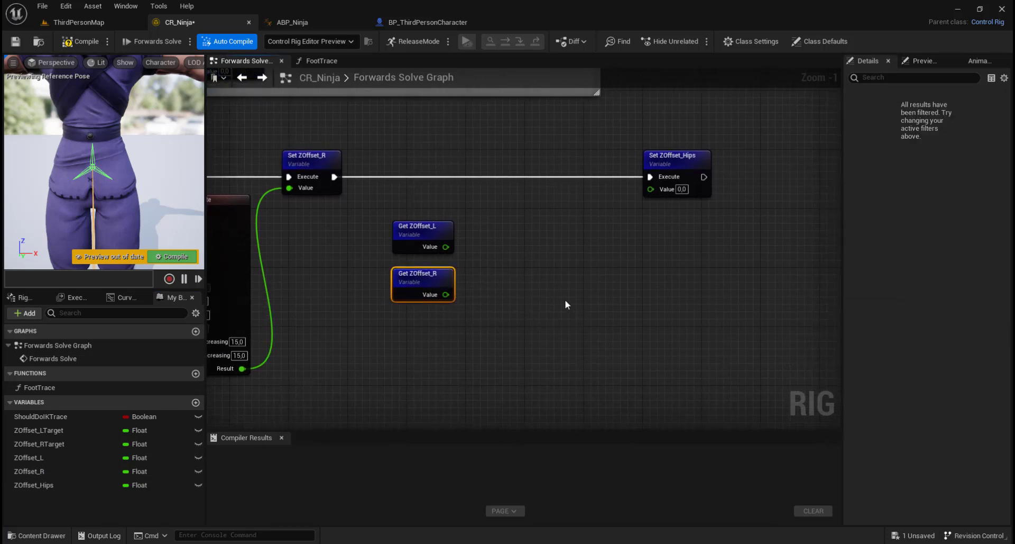
# Add a Less node that compares ZOffset_L as A with ZOffset_R as B
pyautogui.moveTo(447, 247); pyautogui.dragTo(520, 252)
pyautogui.write('l')
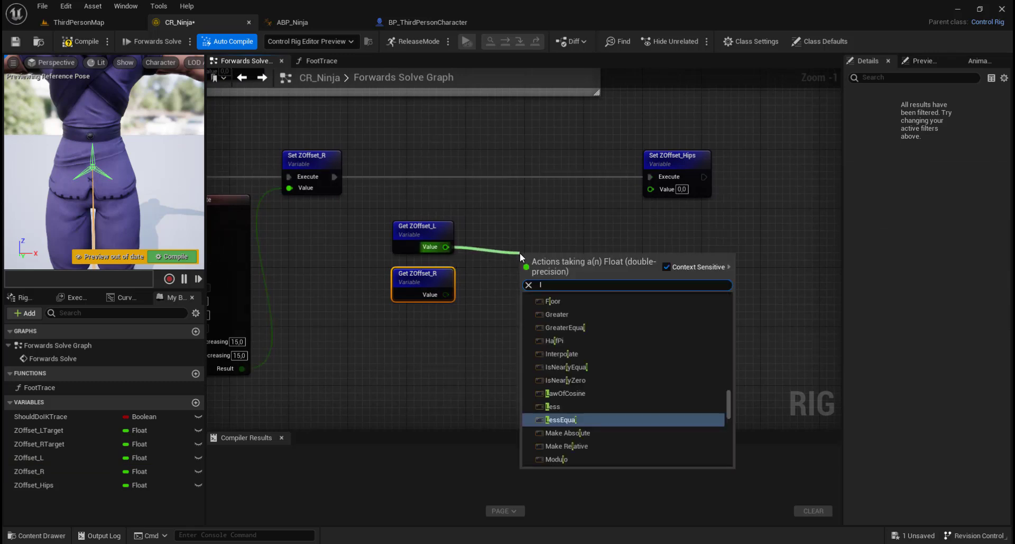
pyautogui.write('ess')
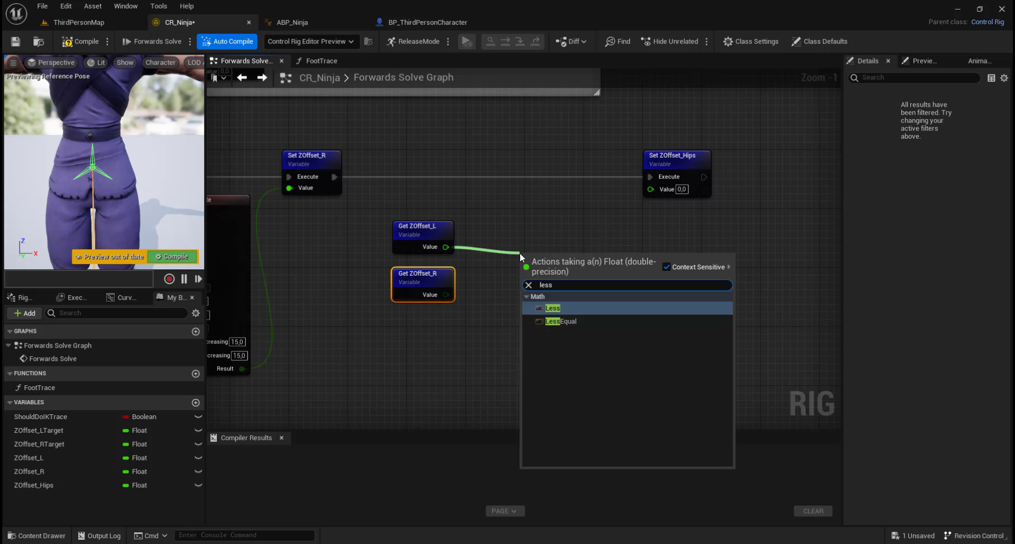
pyautogui.click(561, 311)
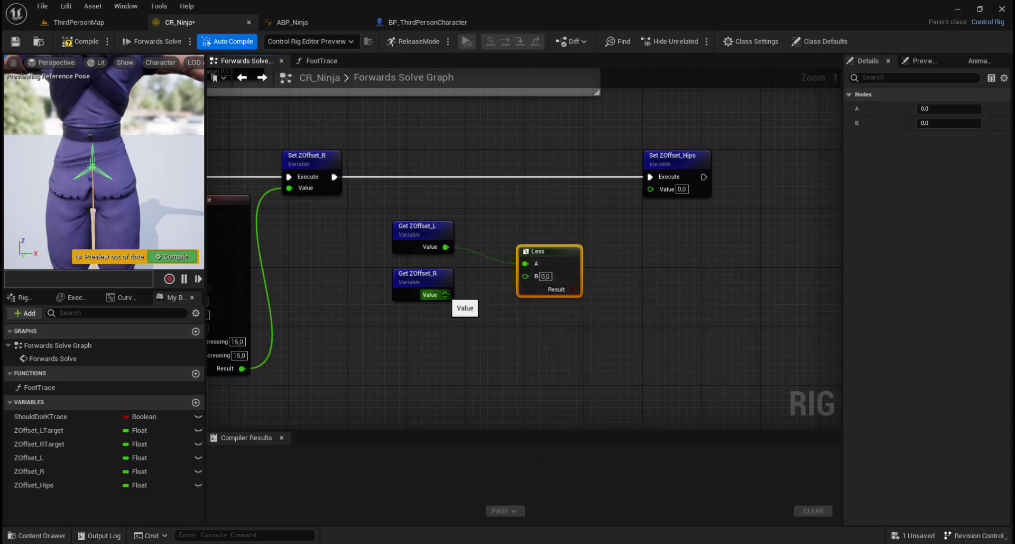
pyautogui.moveTo(447, 295); pyautogui.dragTo(525, 285)
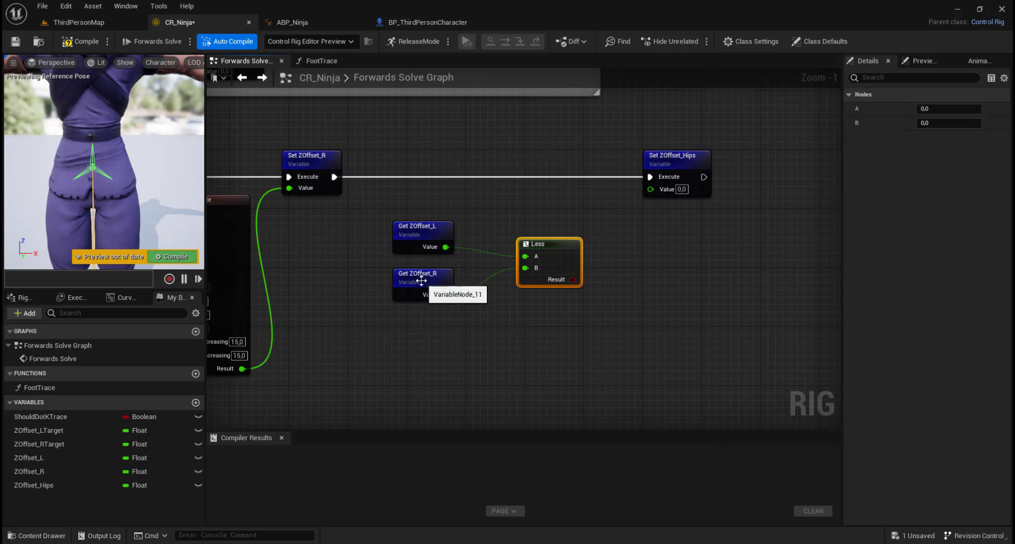
# Add an If node that takes the Less result as its Condition
pyautogui.moveTo(553, 302); pyautogui.dragTo(436, 298, button='right')
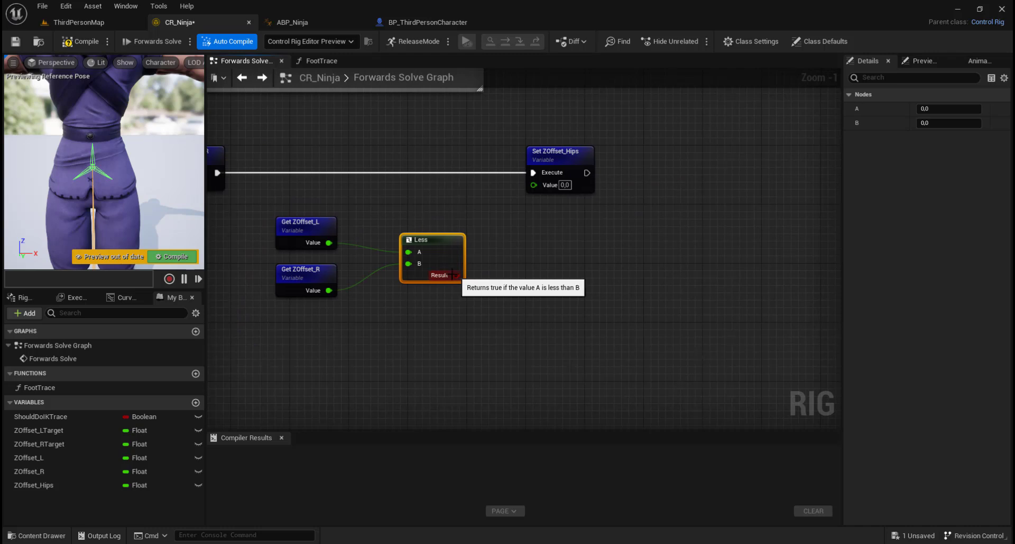
pyautogui.moveTo(454, 277); pyautogui.dragTo(526, 338)
pyautogui.write('if')
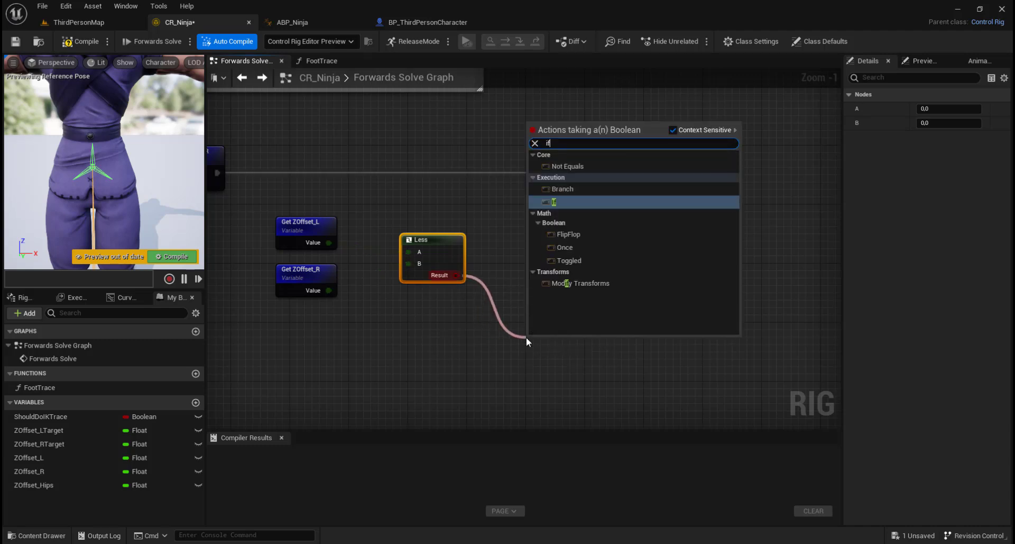
pyautogui.click(570, 203)
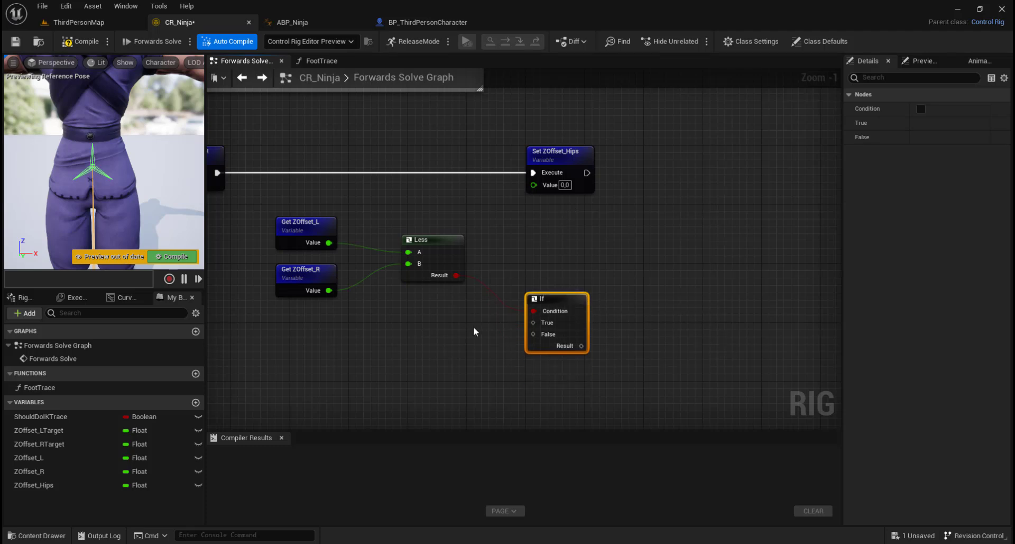
# Add a second pair of Get ZOffset_L and Get ZOffset_R nodes and arrange them beside the If node
pyautogui.moveTo(474, 326); pyautogui.dragTo(497, 313, button='right')
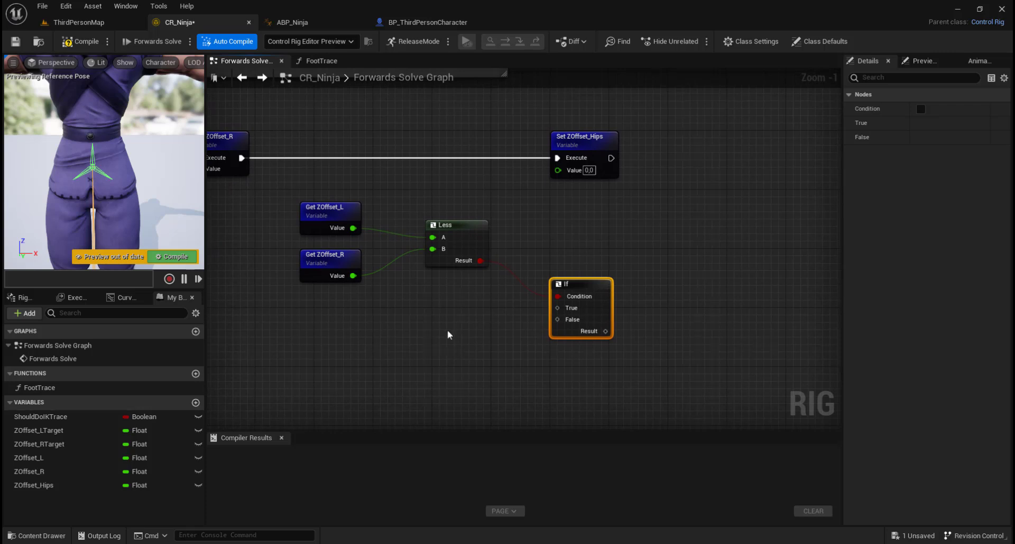
pyautogui.moveTo(63, 456); pyautogui.dragTo(361, 330)
pyautogui.click(399, 346)
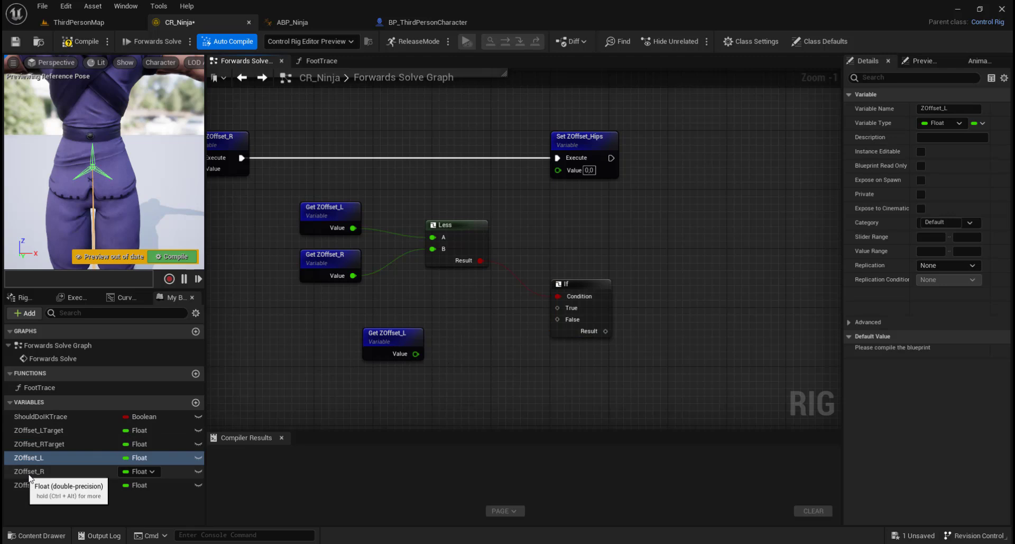
pyautogui.moveTo(30, 472); pyautogui.dragTo(349, 373)
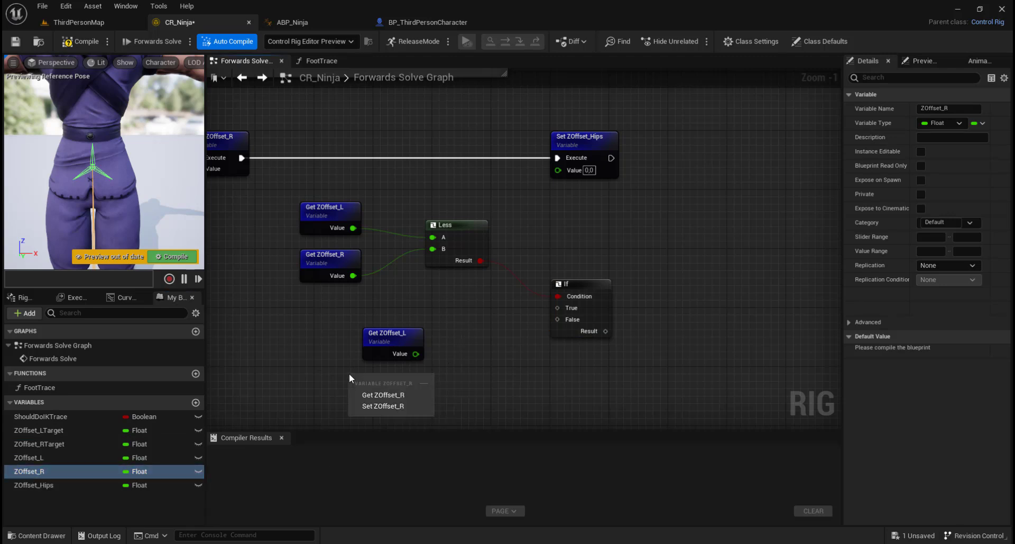
pyautogui.click(383, 395)
pyautogui.moveTo(408, 335); pyautogui.dragTo(426, 308)
pyautogui.moveTo(391, 381); pyautogui.dragTo(423, 357)
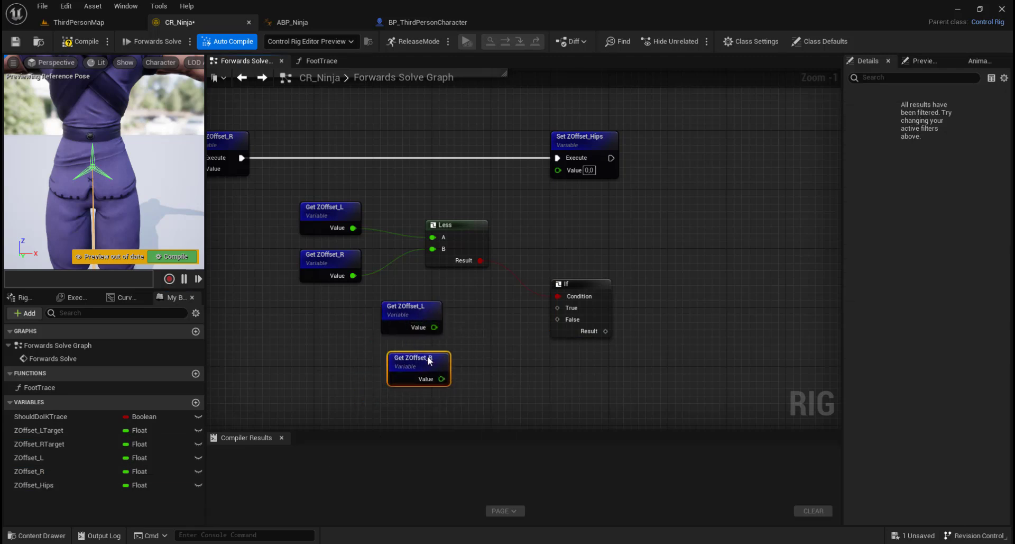
# Connect the second ZOffset_L getter to the If node's True input and the second ZOffset_R getter to False
pyautogui.moveTo(520, 336); pyautogui.dragTo(524, 347, button='right')
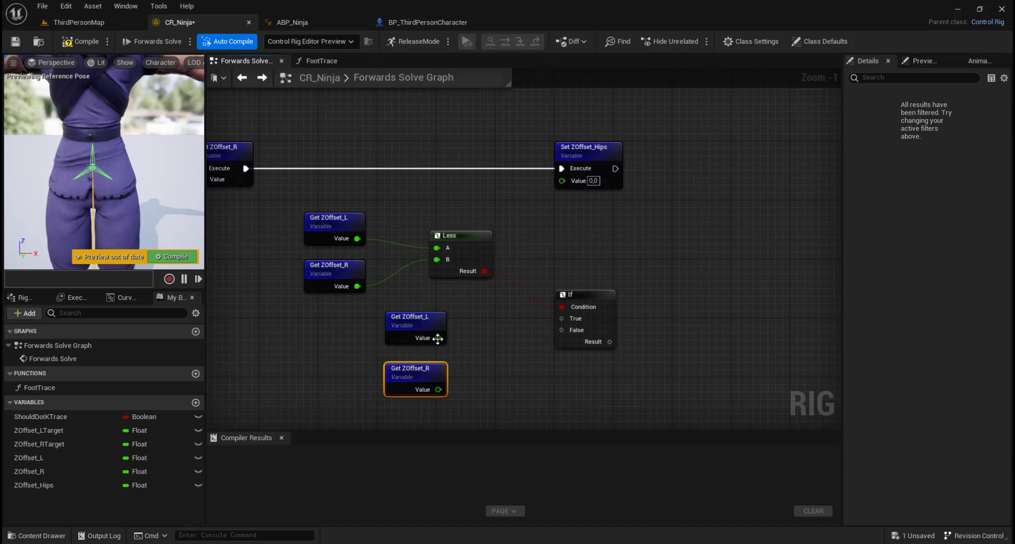
pyautogui.moveTo(438, 337); pyautogui.dragTo(565, 320)
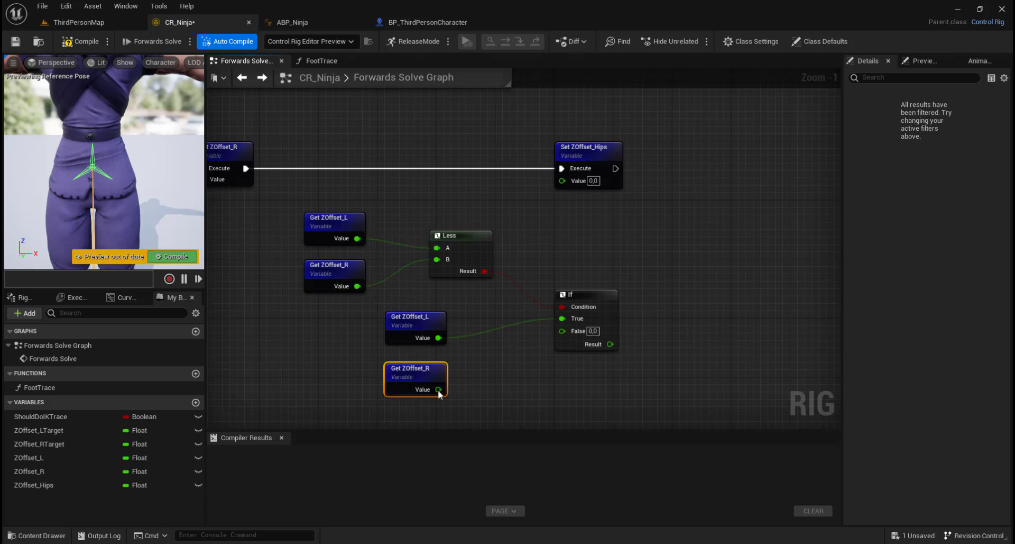
pyautogui.moveTo(439, 390); pyautogui.dragTo(566, 331)
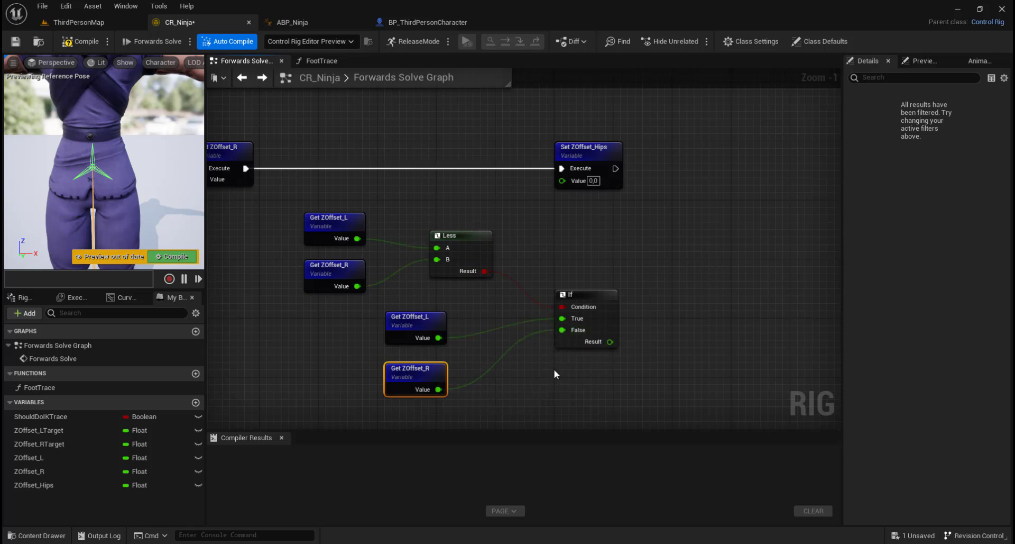
# Space out the If and Set ZOffset_Hips nodes and connect the If result to the Set ZOffset_Hips value
pyautogui.moveTo(554, 370); pyautogui.dragTo(524, 371, button='right')
pyautogui.moveTo(531, 300); pyautogui.dragTo(501, 300)
pyautogui.moveTo(586, 280); pyautogui.dragTo(651, 281, button='right')
pyautogui.moveTo(593, 153); pyautogui.dragTo(667, 153)
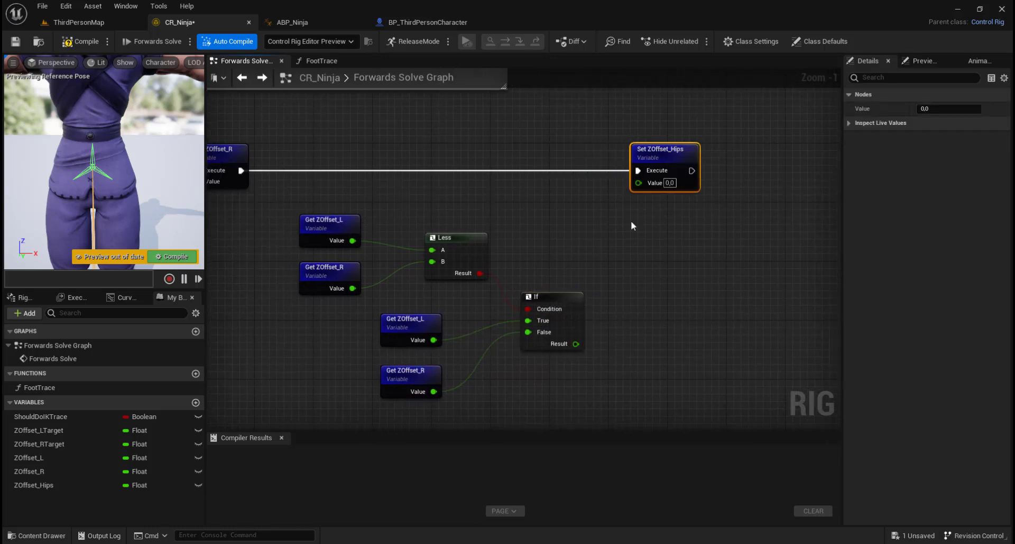
pyautogui.moveTo(576, 344); pyautogui.dragTo(645, 182)
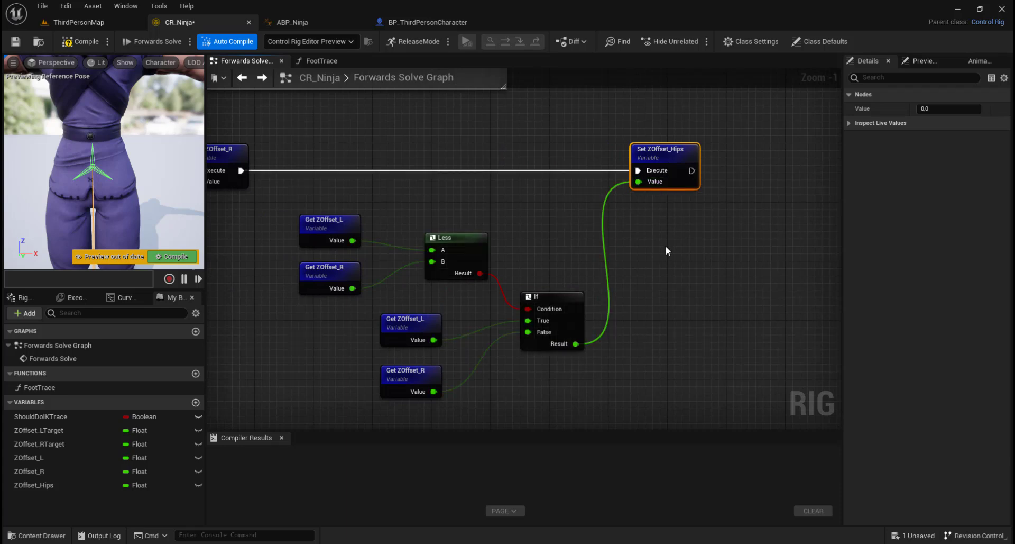
# Enclose the hips offset comparison nodes in a comment box titled "Use the lowest foot off"
pyautogui.scroll(-2, 706, 250)
pyautogui.moveTo(705, 250); pyautogui.dragTo(772, 246, button='right')
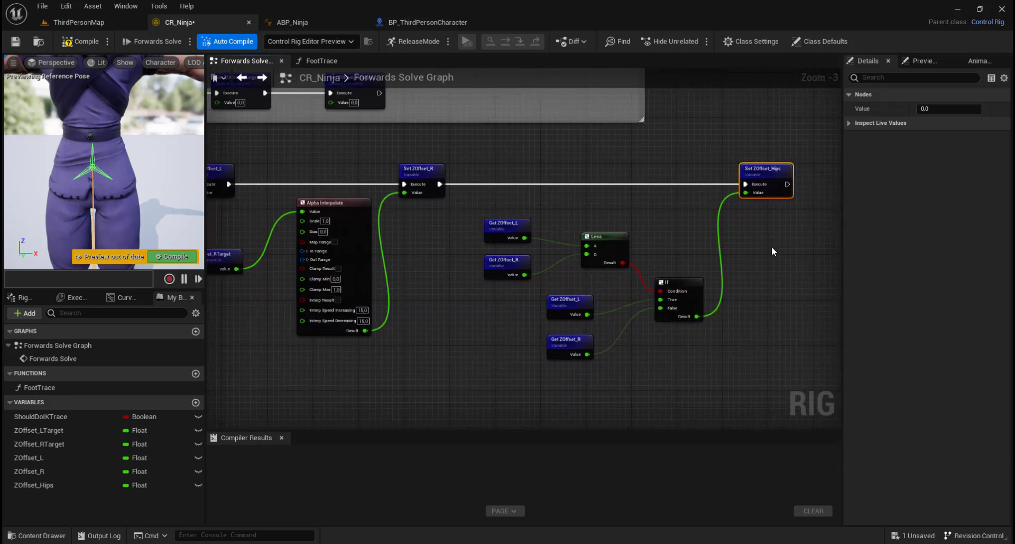
pyautogui.scroll(-2, 766, 249)
pyautogui.moveTo(615, 367); pyautogui.dragTo(437, 388, button='right')
pyautogui.scroll(1, 428, 268)
pyautogui.moveTo(407, 166); pyautogui.dragTo(683, 338)
pyautogui.press('c')
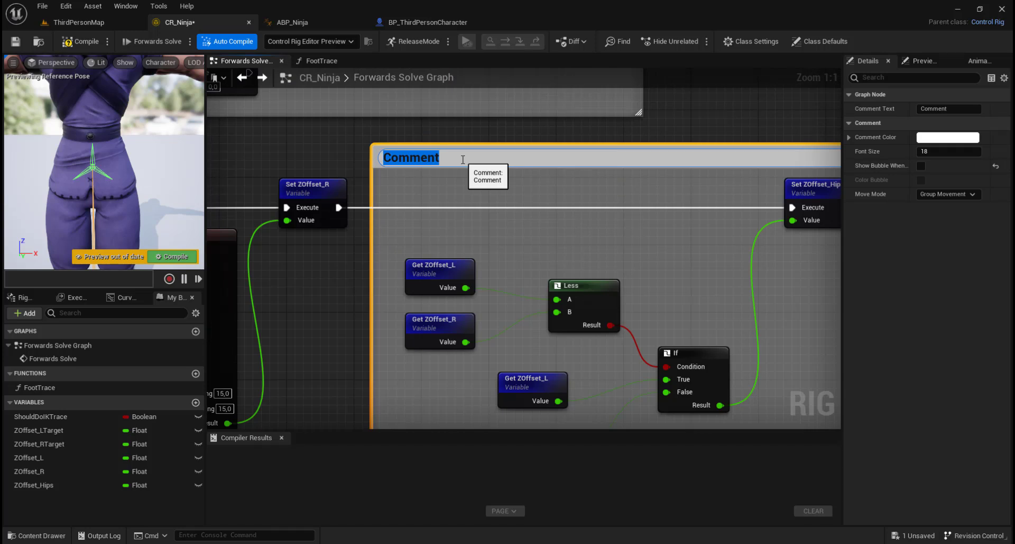
pyautogui.write('Use the ')
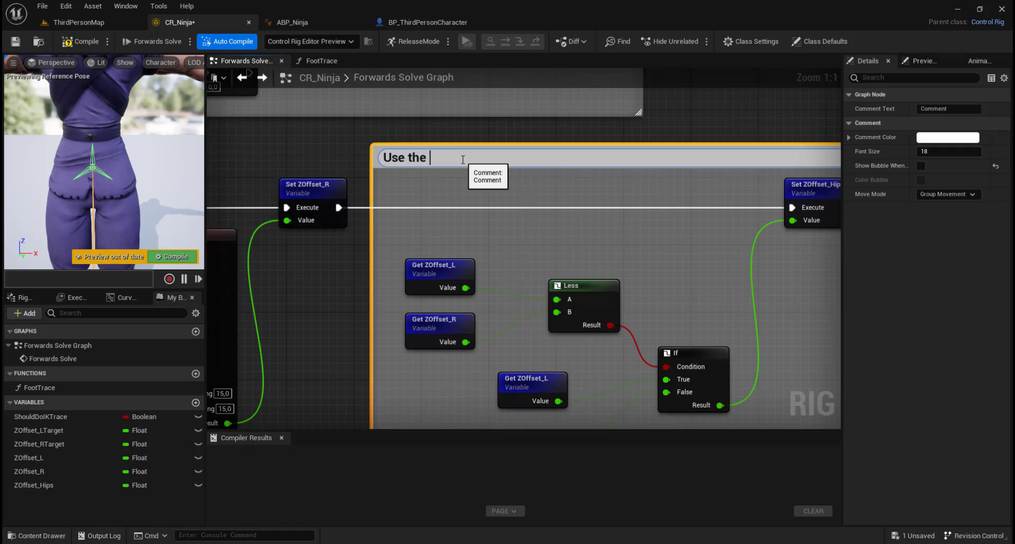
pyautogui.write('lowest foot off')
pyautogui.press('Return')
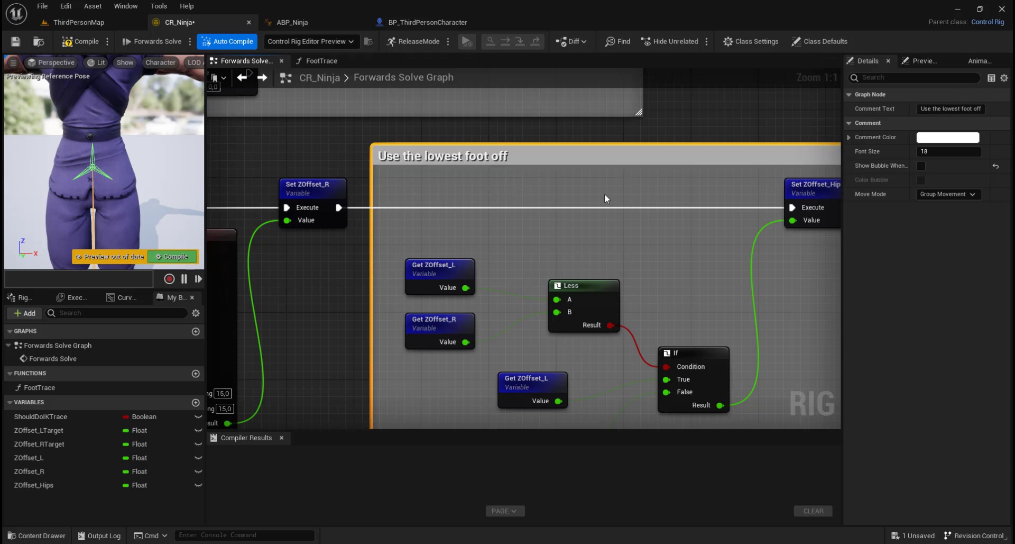
# Enclose both Alpha Interpolate chains with their ZOffset target getters and setters in a comment box titled "Interpolate smoothly toward offset targets"
pyautogui.scroll(-2, 605, 194)
pyautogui.moveTo(431, 258); pyautogui.dragTo(650, 240, button='right')
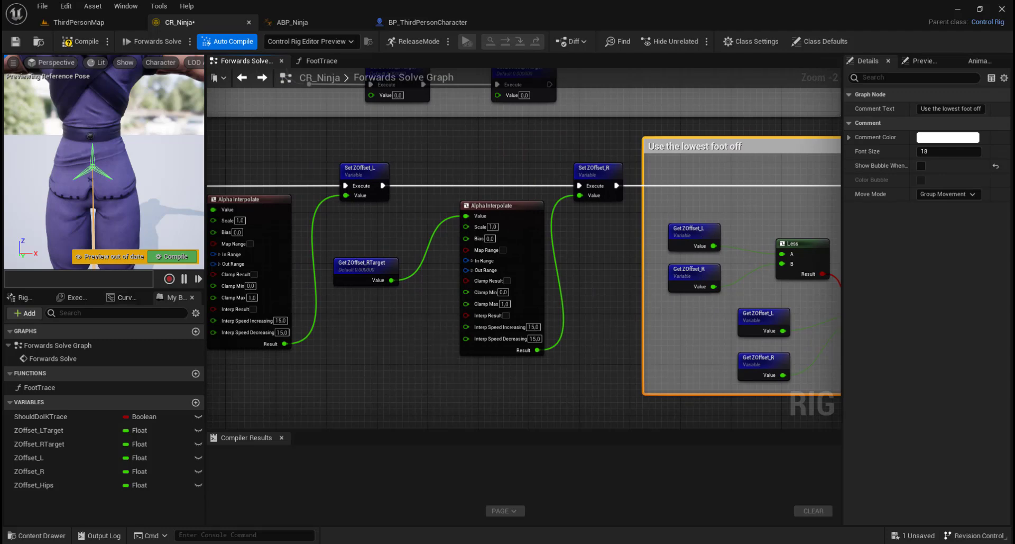
pyautogui.scroll(-3, 483, 268)
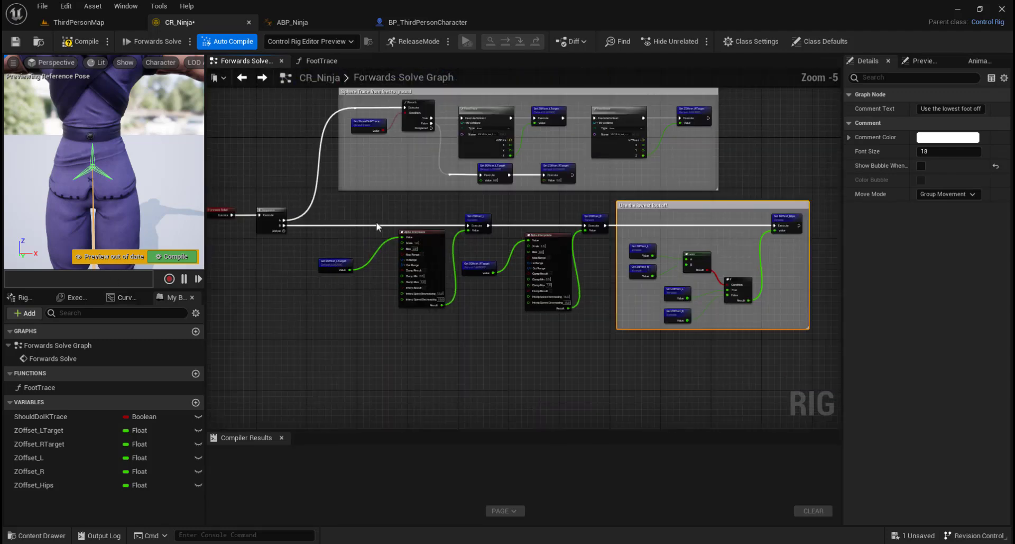
pyautogui.moveTo(321, 209); pyautogui.dragTo(607, 328)
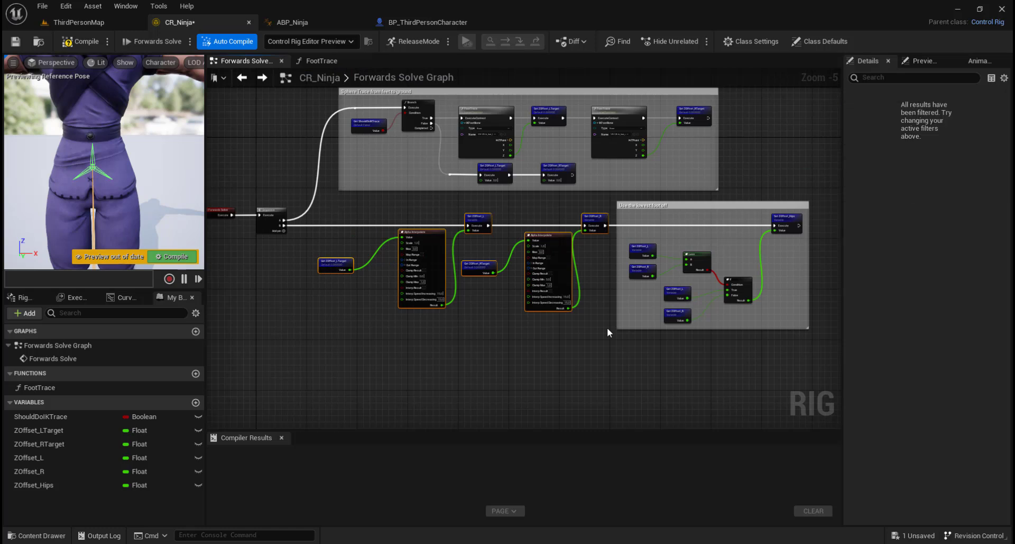
pyautogui.press('c')
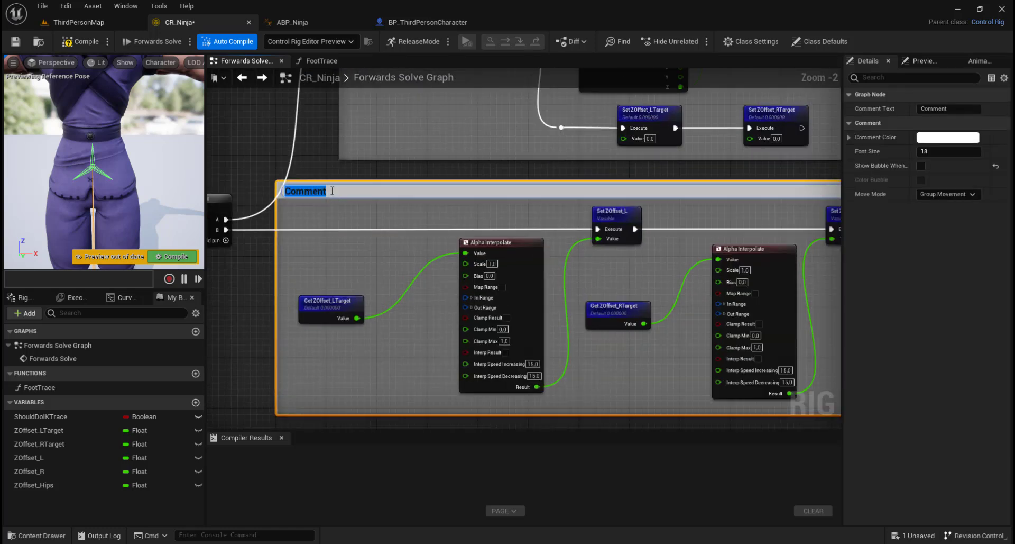
pyautogui.press('BackSpace')
pyautogui.write('Interpolate')
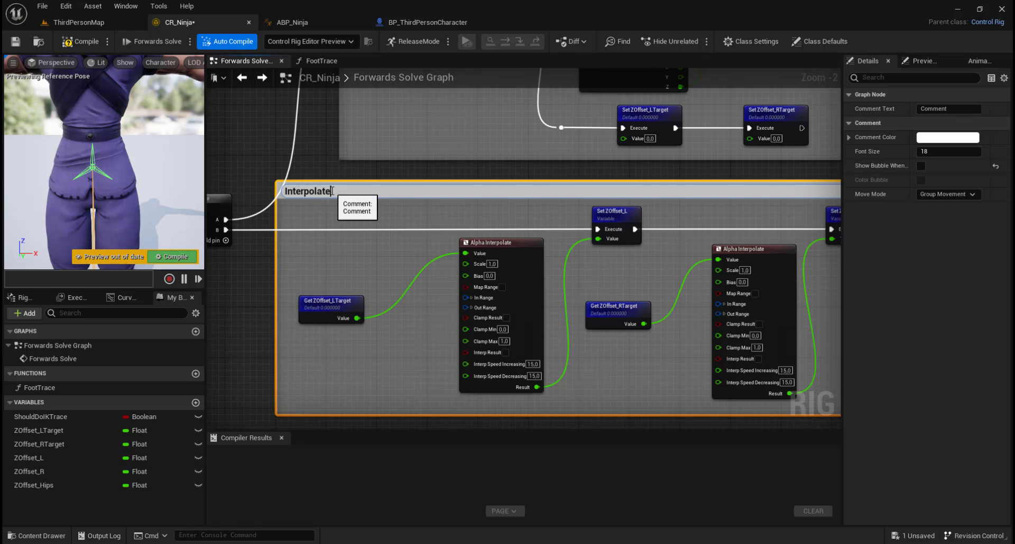
pyautogui.write(' smoothly toward offset targets')
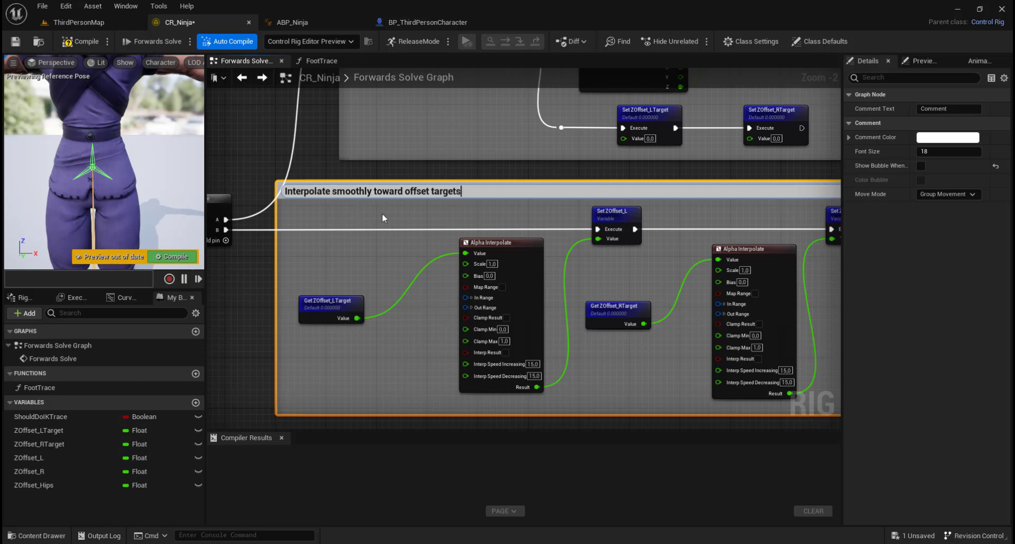
pyautogui.press('Return')
# Space the "Use the lowest foot off" comment group apart from the interpolation comment and reposition its first ZOffset_L and ZOffset_R getters inside it
pyautogui.moveTo(535, 189); pyautogui.dragTo(567, 189)
pyautogui.scroll(-3, 366, 155)
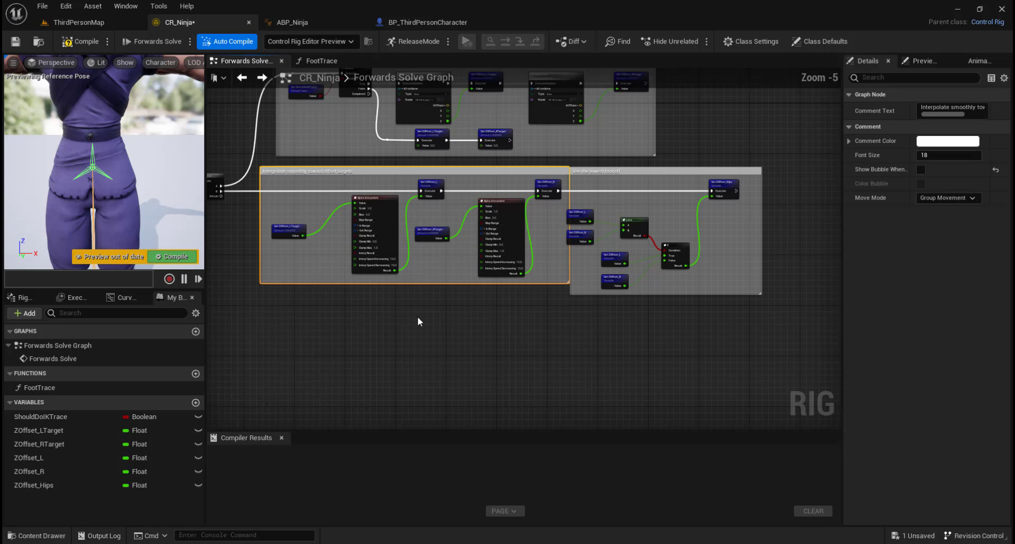
pyautogui.moveTo(418, 315); pyautogui.dragTo(363, 353, button='right')
pyautogui.moveTo(591, 206); pyautogui.dragTo(633, 201)
pyautogui.moveTo(528, 251); pyautogui.dragTo(571, 243)
pyautogui.moveTo(524, 269); pyautogui.dragTo(567, 266)
pyautogui.scroll(2, 648, 306)
pyautogui.scroll(-4, 643, 353)
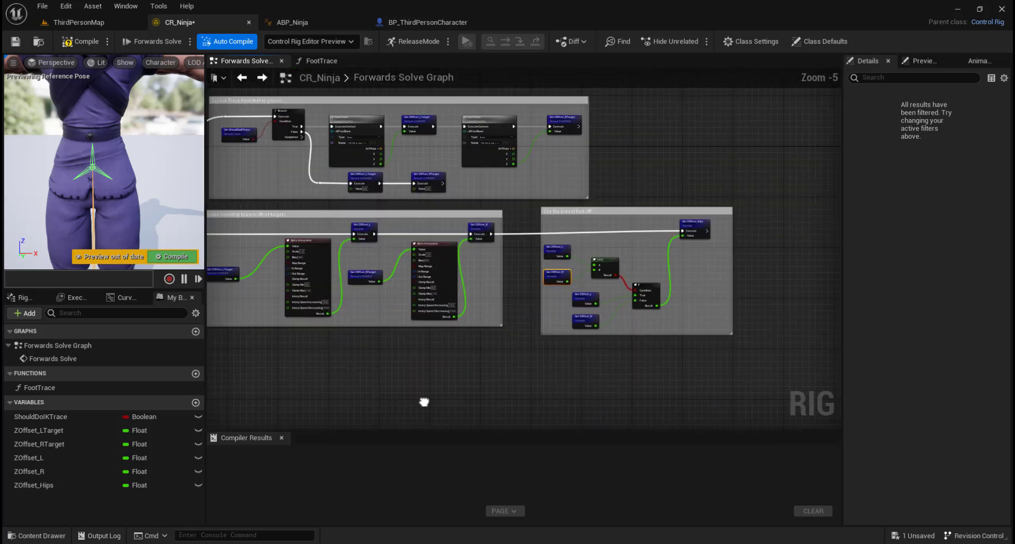
# Move the Forwards Solve and Sequence nodes together farther away from the comment groups, below their current row
pyautogui.scroll(1, 579, 351)
pyautogui.scroll(2, 565, 341)
pyautogui.moveTo(562, 338)
pyautogui.mouseDown(button='right')
pyautogui.moveTo(408, 366)
pyautogui.moveTo(664, 349)
pyautogui.mouseUp(button='right')
pyautogui.moveTo(486, 336); pyautogui.dragTo(646, 351, button='right')
pyautogui.moveTo(458, 141); pyautogui.dragTo(513, 208)
pyautogui.moveTo(512, 153); pyautogui.dragTo(351, 253)
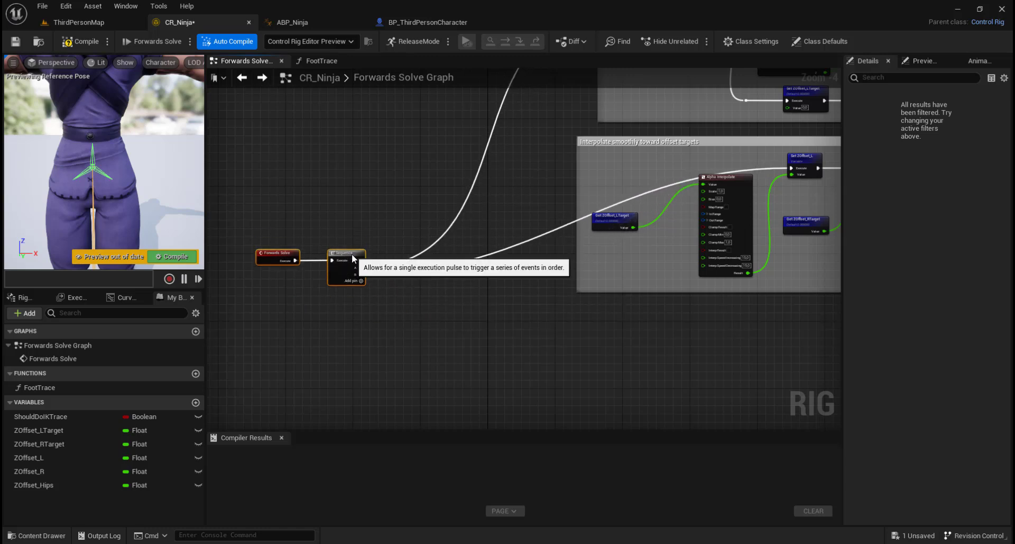
# Add a reroute point on the Sequence B execution wire and raise it roughly level with the Set ZOffset_L node
pyautogui.doubleClick(538, 237)
pyautogui.click(537, 237)
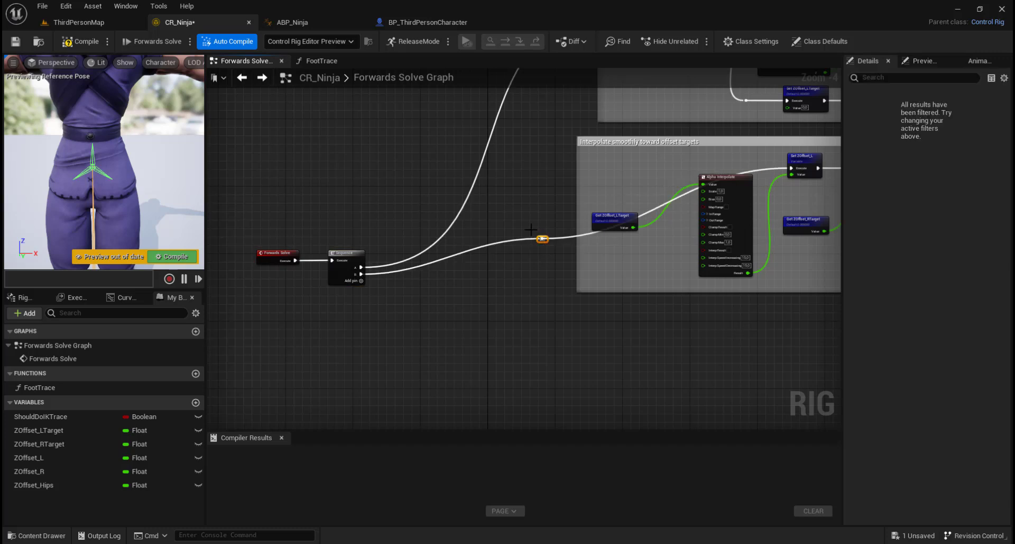
pyautogui.moveTo(538, 237); pyautogui.dragTo(552, 179)
# Add a C pin to the Sequence node, connect a new Modify Transforms node to it and position that node in the empty area below
pyautogui.scroll(4, 471, 236)
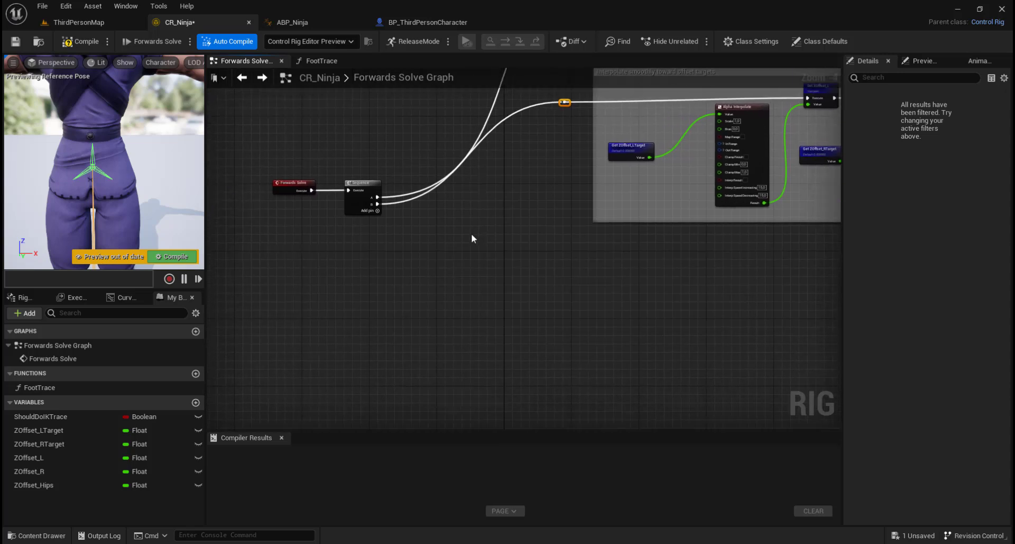
pyautogui.click(384, 185)
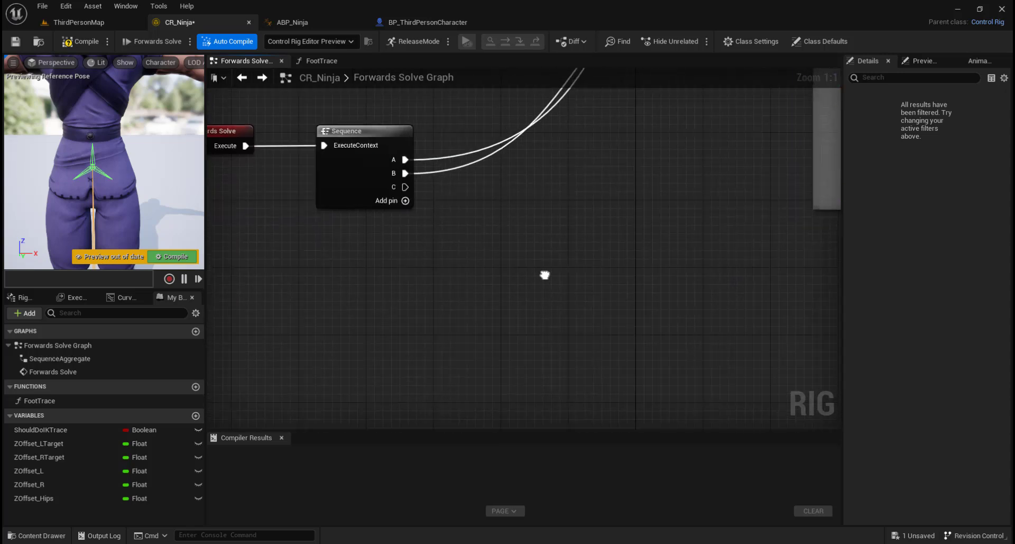
pyautogui.moveTo(551, 270); pyautogui.dragTo(411, 303, button='right')
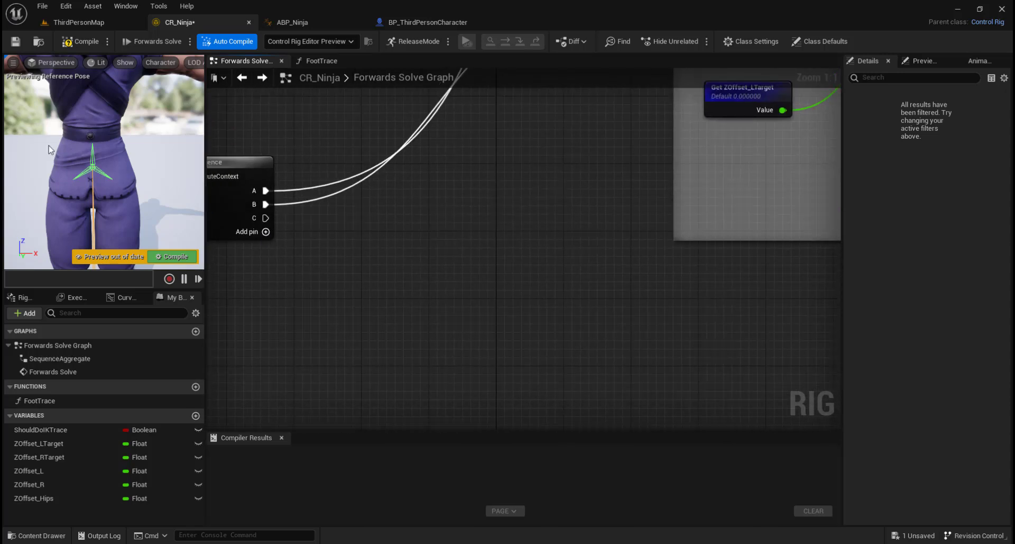
pyautogui.moveTo(266, 218); pyautogui.dragTo(506, 337)
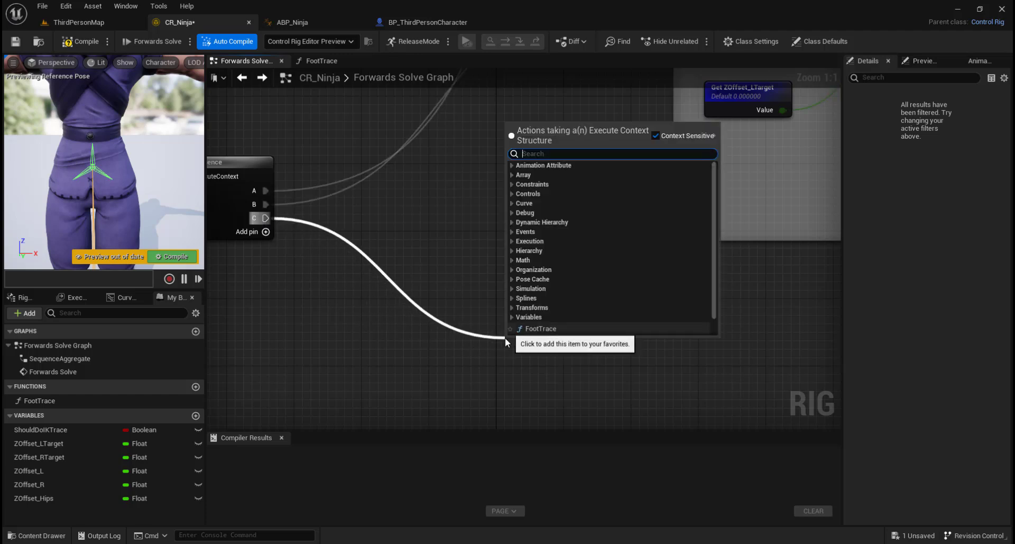
pyautogui.write('modi')
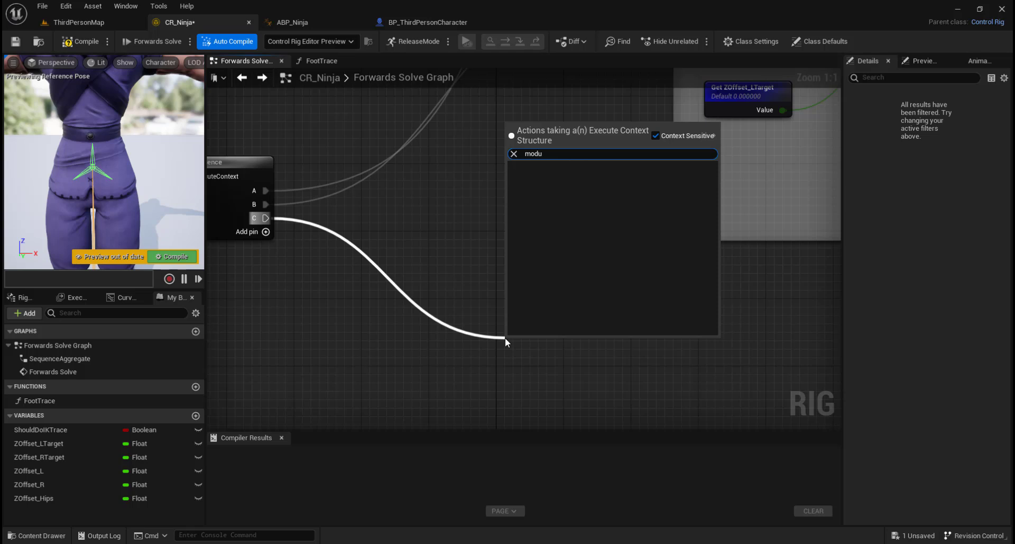
pyautogui.write('fy tra')
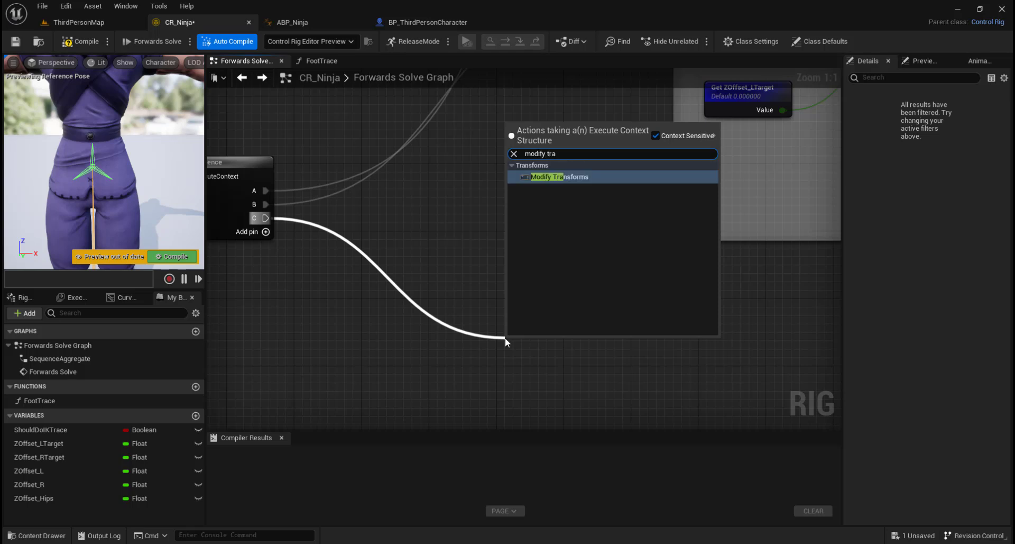
pyautogui.click(580, 179)
pyautogui.moveTo(563, 337); pyautogui.dragTo(574, 289)
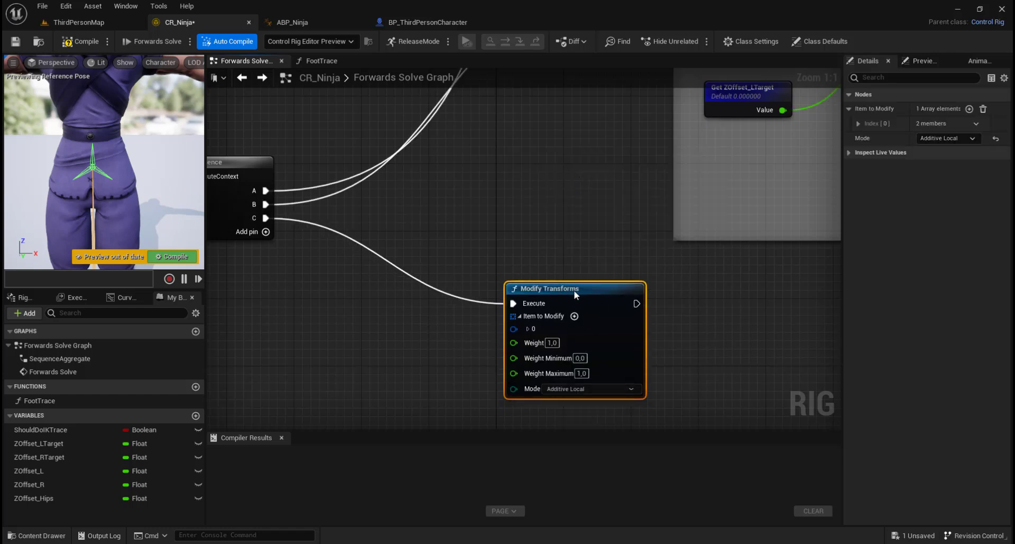
pyautogui.moveTo(699, 334); pyautogui.dragTo(694, 268, button='right')
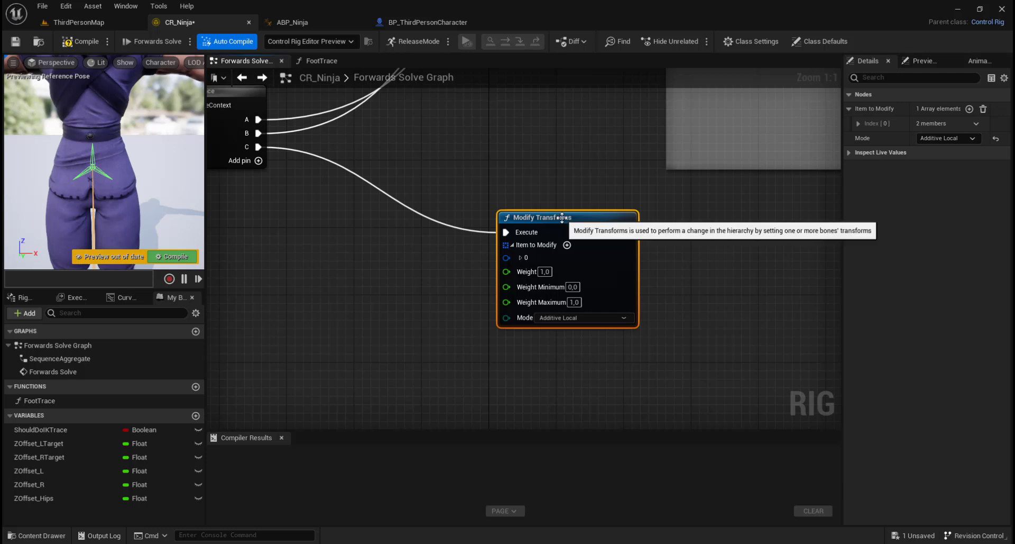
pyautogui.moveTo(561, 225); pyautogui.dragTo(569, 224)
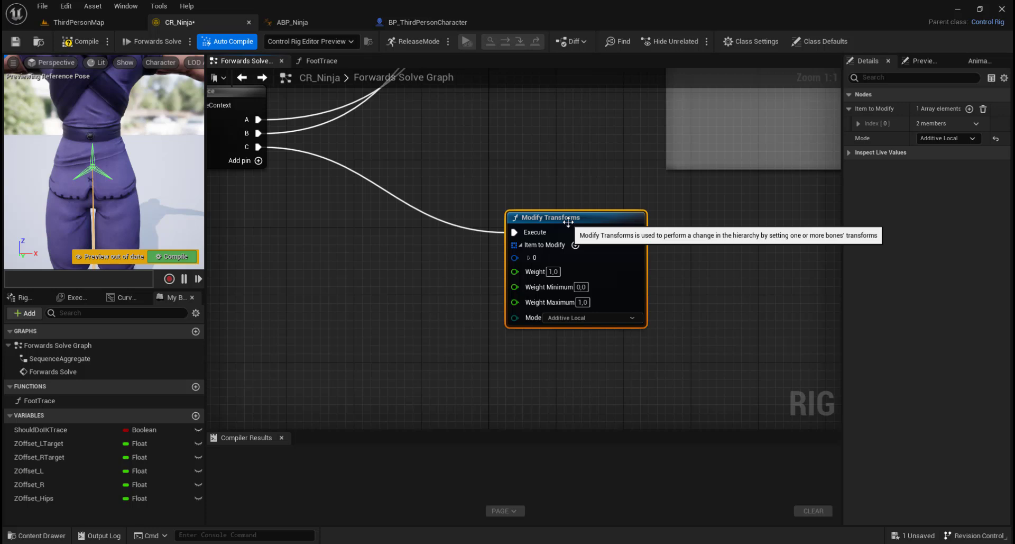
# Set the Modify Transforms item's bone name to VB VB ik_foot_l
pyautogui.click(529, 258)
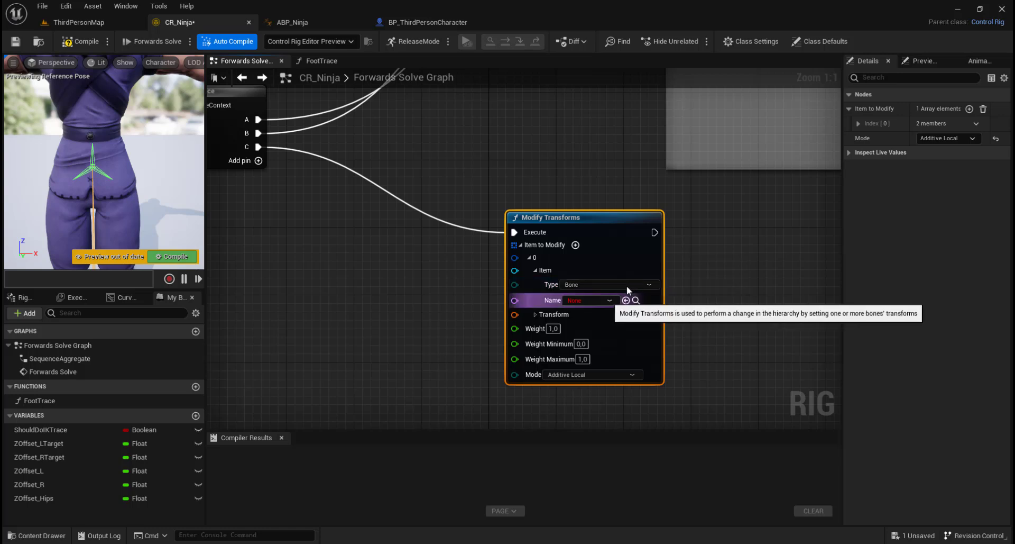
pyautogui.click(610, 300)
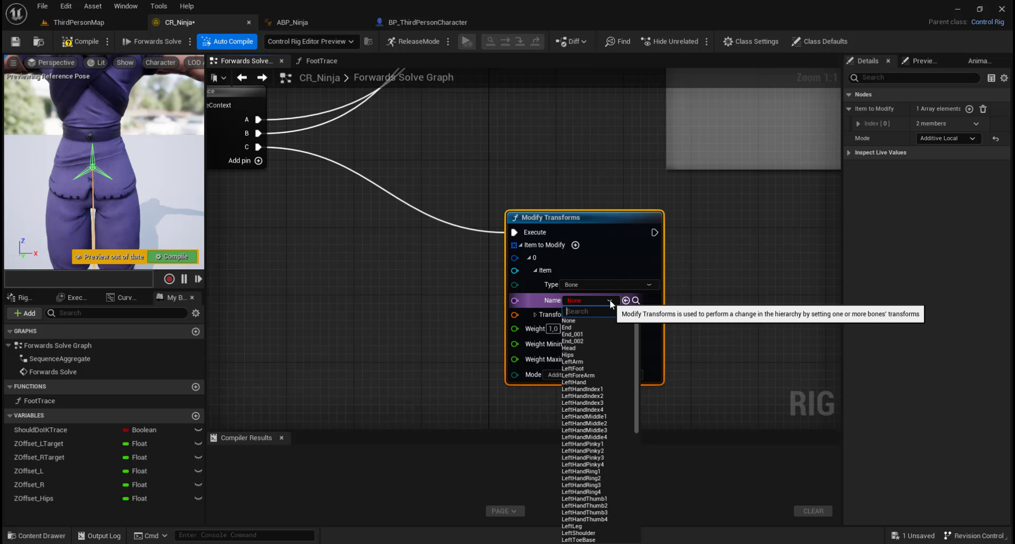
pyautogui.write('ik')
pyautogui.press('Down')
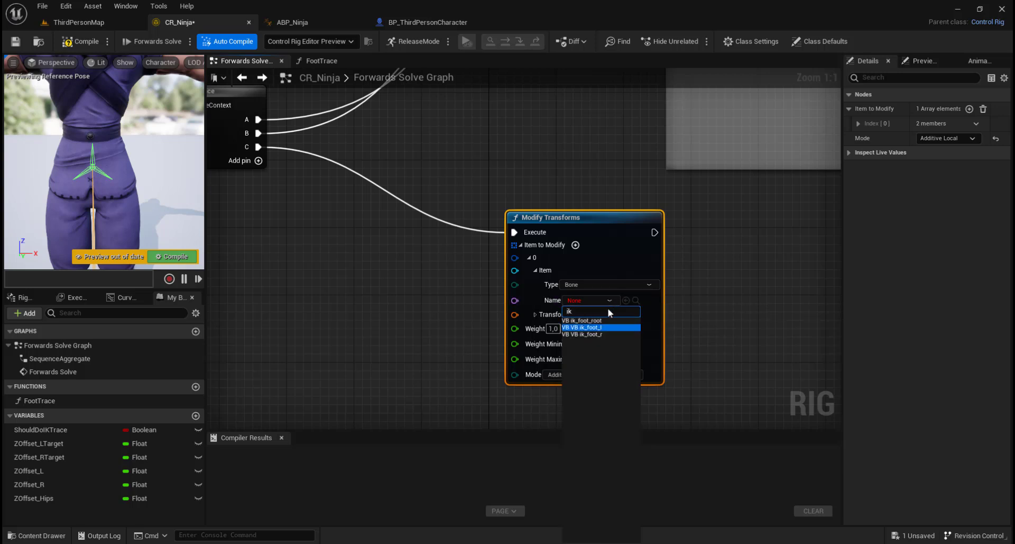
pyautogui.click(603, 328)
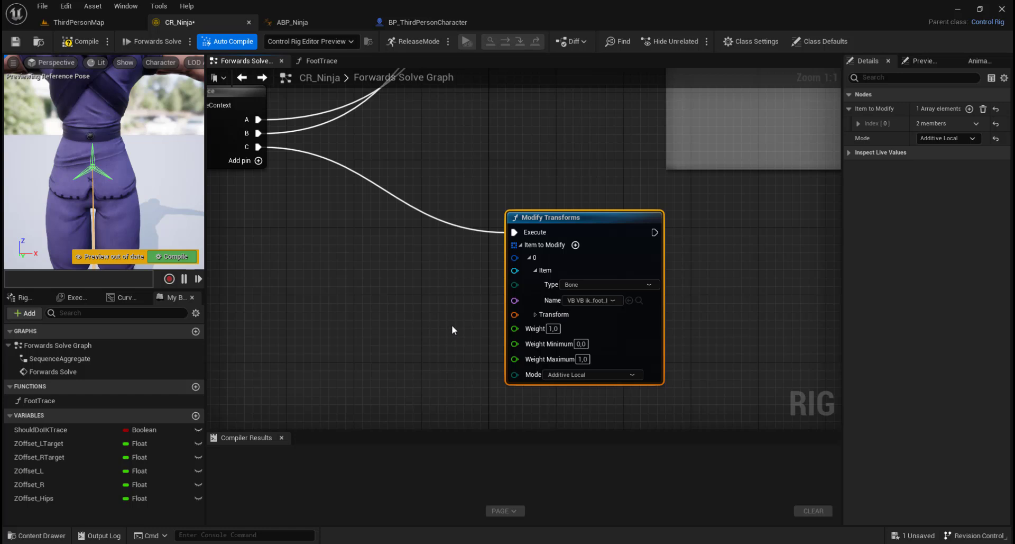
# Feed a Get ZOffset_L node into the Modify Transforms Translation Z input and set the node's mode to Additive Global
pyautogui.click(536, 315)
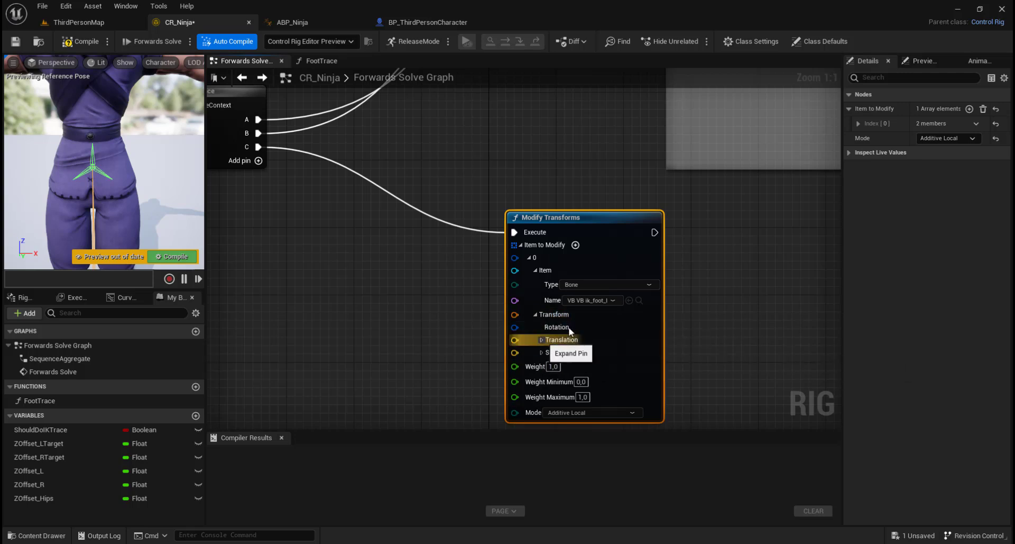
pyautogui.click(541, 339)
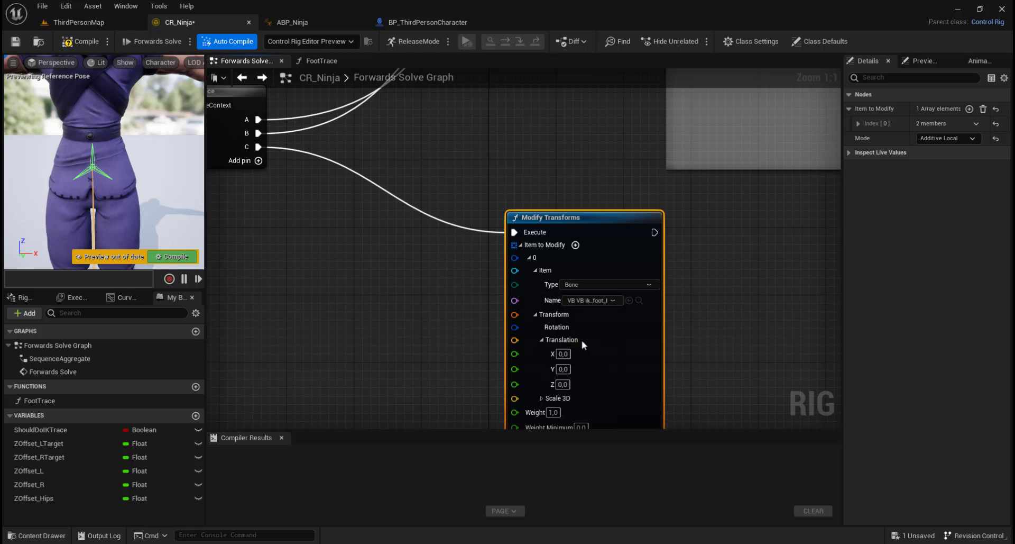
pyautogui.scroll(-2, 731, 339)
pyautogui.moveTo(731, 339); pyautogui.dragTo(662, 218, button='right')
pyautogui.scroll(2, 675, 268)
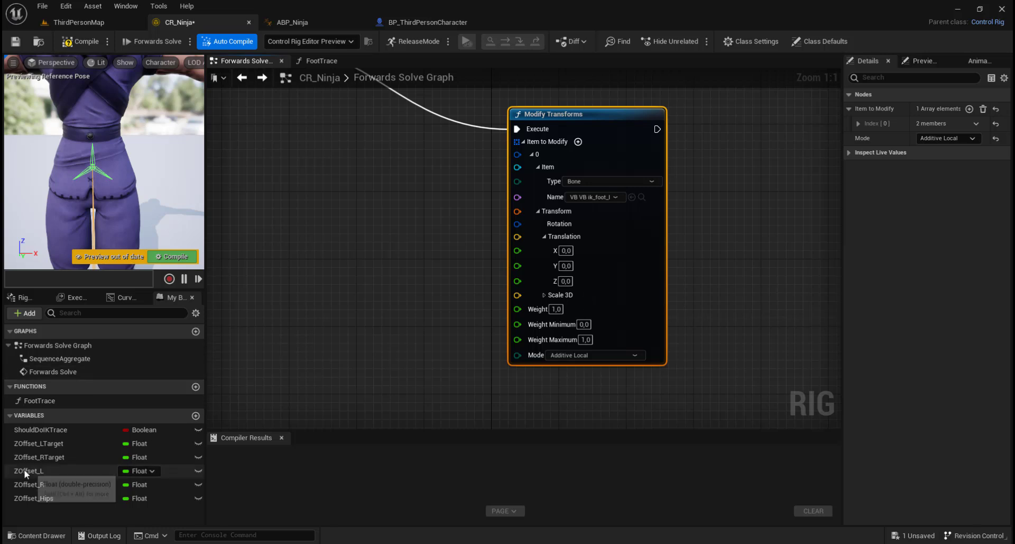
pyautogui.moveTo(25, 474); pyautogui.dragTo(514, 281)
pyautogui.moveTo(426, 111); pyautogui.dragTo(360, 276)
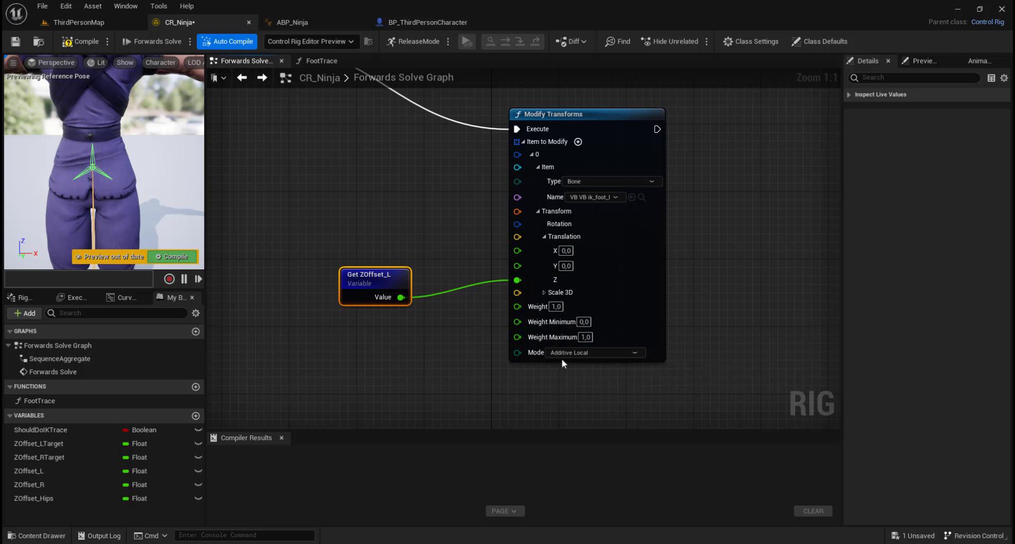
pyautogui.click(636, 353)
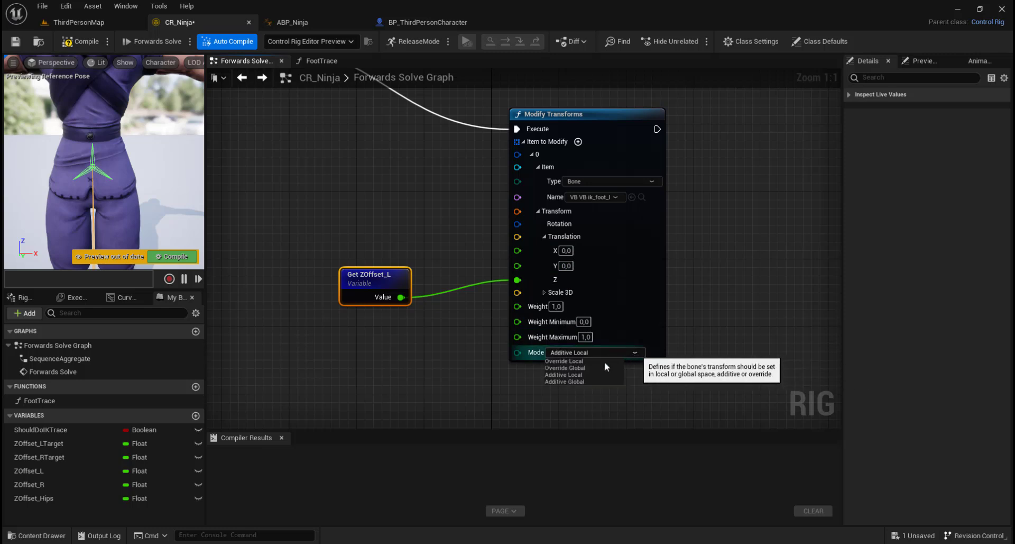
pyautogui.click(582, 379)
# Duplicate the Modify Transforms node, place the copy beside the original and connect the original's execution output to it
pyautogui.moveTo(664, 386); pyautogui.dragTo(528, 377, button='right')
pyautogui.scroll(-2, 588, 395)
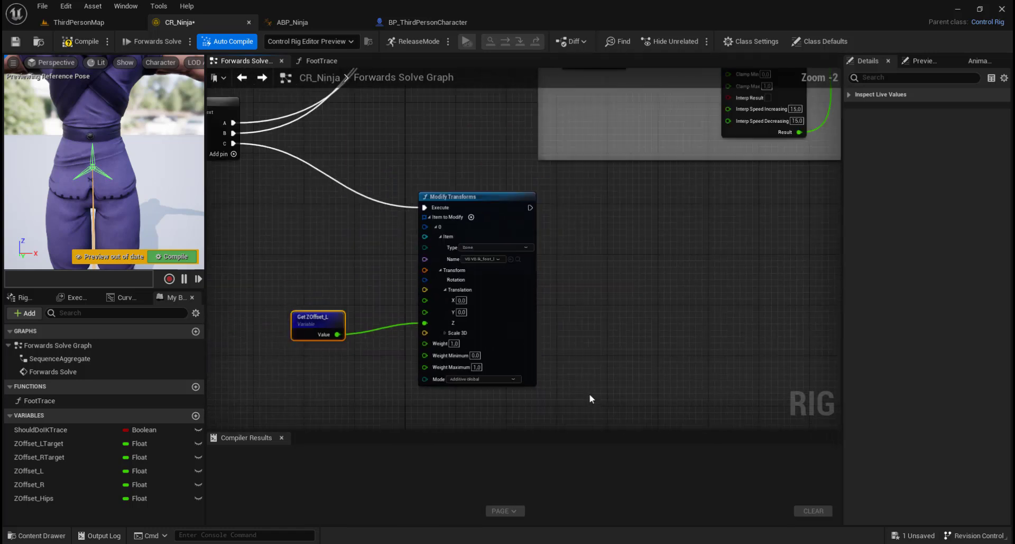
pyautogui.moveTo(619, 354); pyautogui.dragTo(586, 340, button='right')
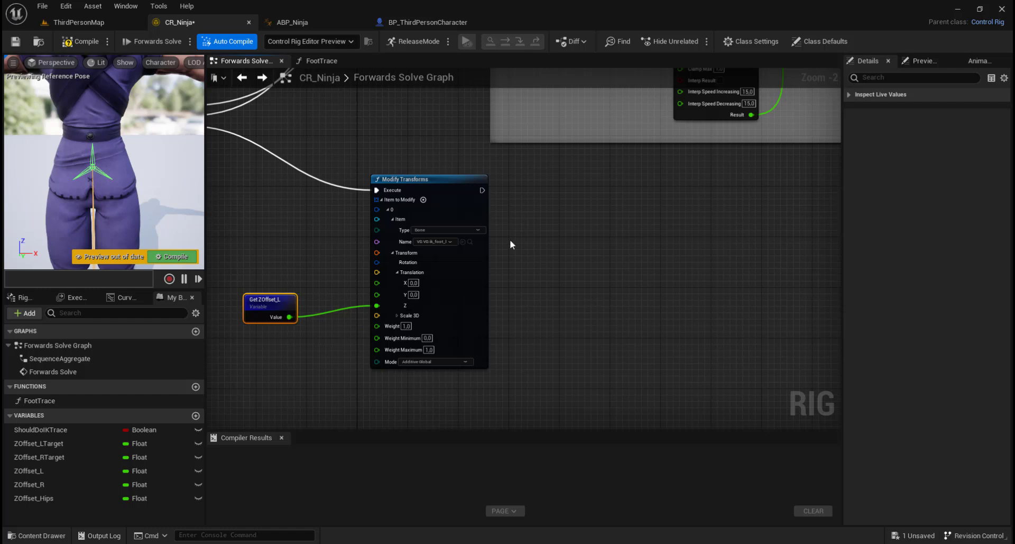
pyautogui.click(417, 178)
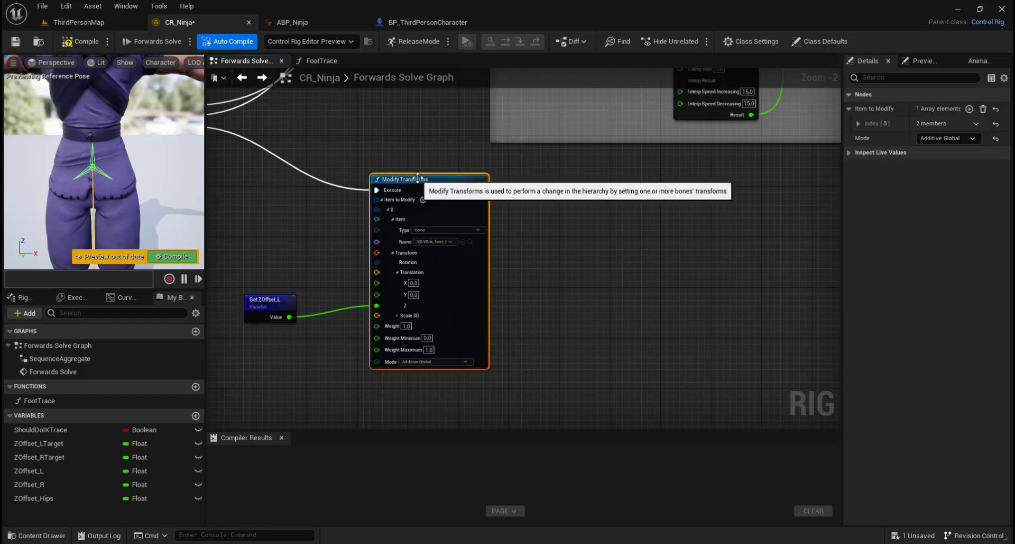
pyautogui.hotkey('ctrl', 'w')
pyautogui.moveTo(503, 186); pyautogui.dragTo(732, 187)
pyautogui.moveTo(482, 190); pyautogui.dragTo(648, 190)
# Feed a Get ZOffset_R node into the second Modify Transforms Translation Z input and place the getter beside that input
pyautogui.moveTo(130, 480); pyautogui.dragTo(648, 307)
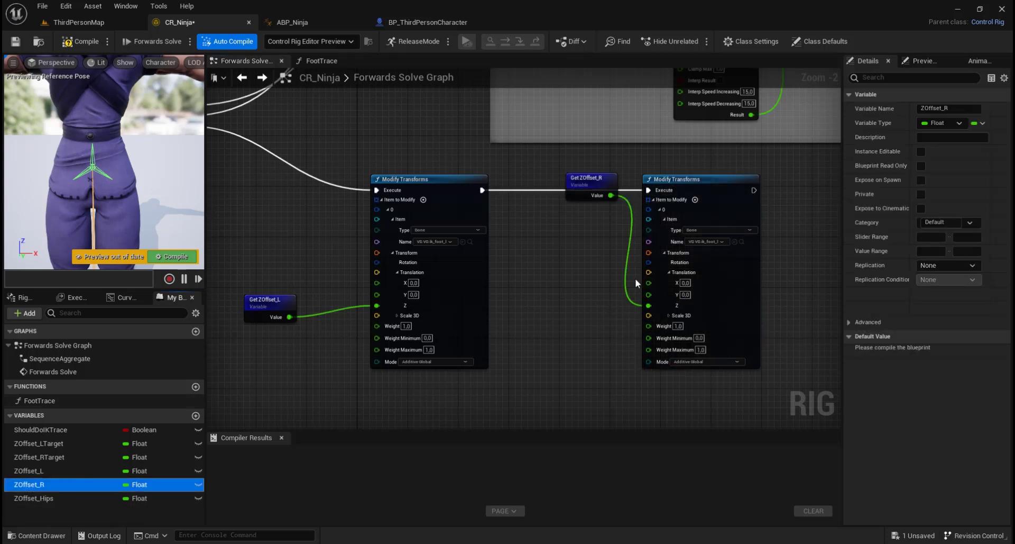
pyautogui.moveTo(592, 176); pyautogui.dragTo(576, 318)
# Duplicate the second Modify Transforms node to create a third one beside it and chain their execution pins
pyautogui.moveTo(790, 308); pyautogui.dragTo(524, 305, button='right')
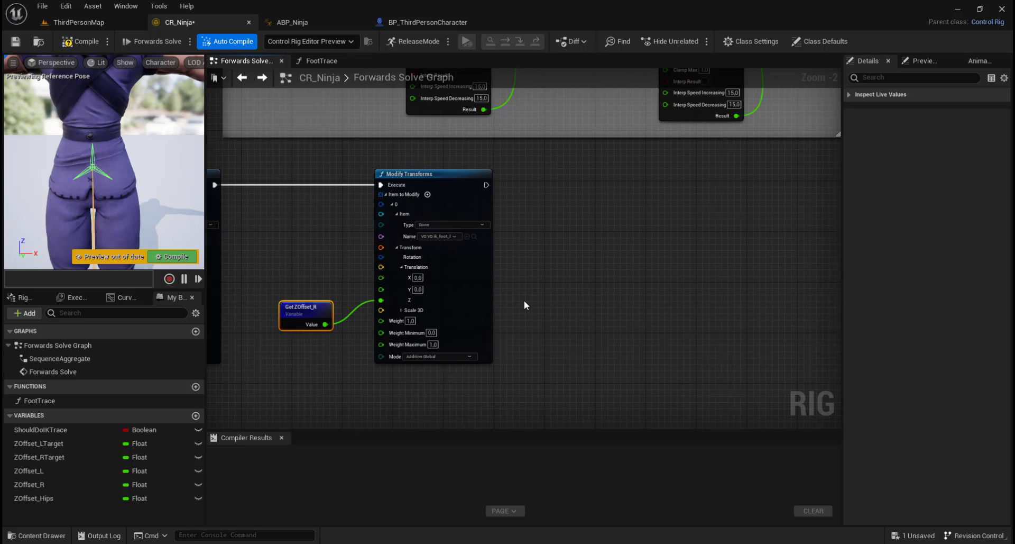
pyautogui.click(438, 174)
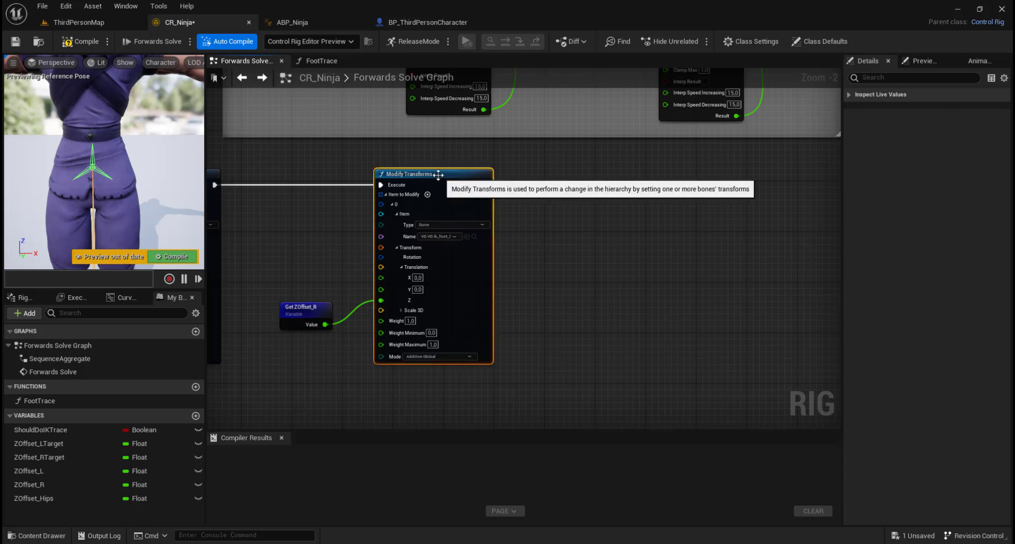
pyautogui.hotkey('ctrl', 'd')
pyautogui.moveTo(497, 176); pyautogui.dragTo(707, 180)
pyautogui.moveTo(487, 184); pyautogui.dragTo(714, 169)
# Set the bone name of the second Modify Transforms node, the one fed by ZOffset_R, to VB VB ik_foot_r
pyautogui.moveTo(577, 234); pyautogui.dragTo(719, 242, button='right')
pyautogui.scroll(2, 668, 259)
pyautogui.click(576, 249)
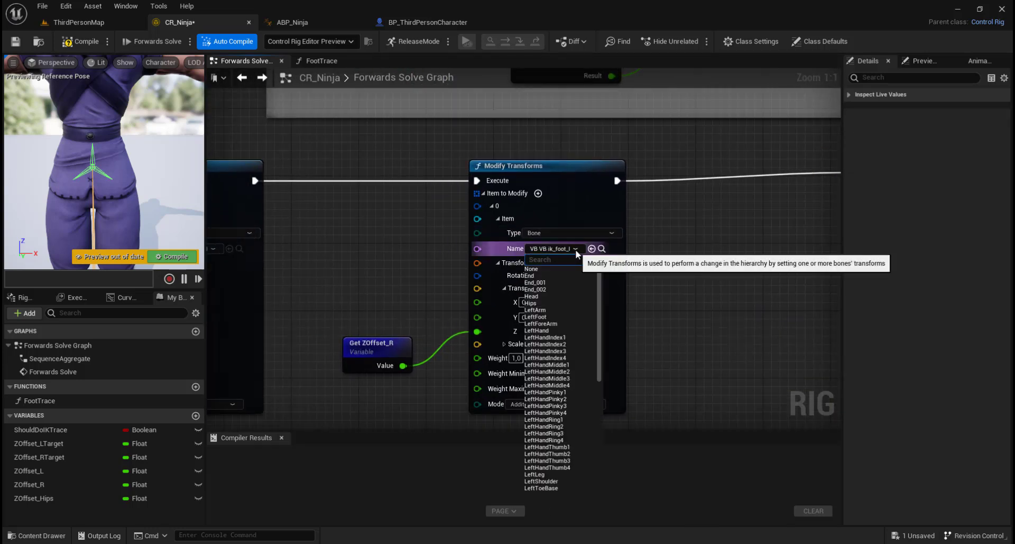
pyautogui.write('ik')
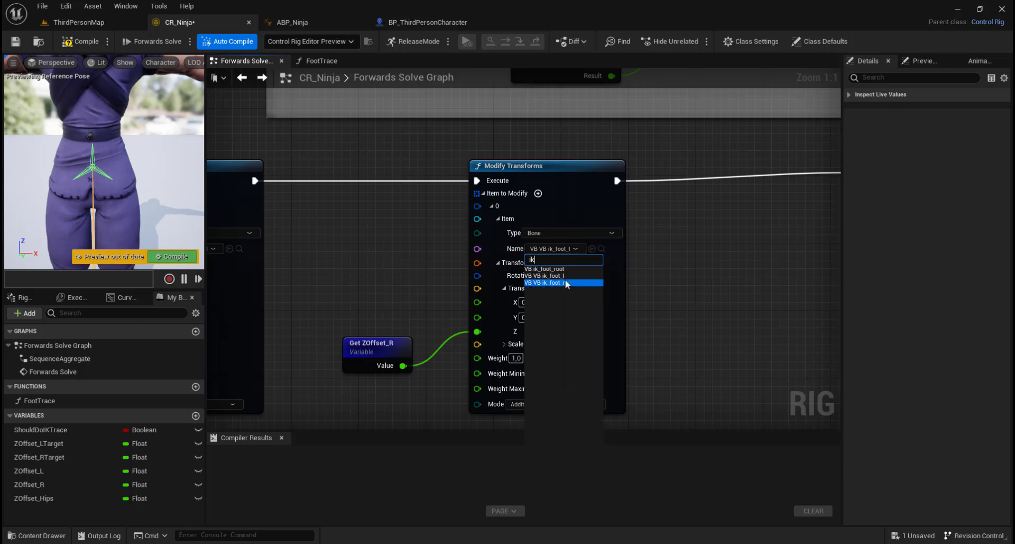
pyautogui.click(570, 282)
# Set the third Modify Transforms node's bone to Hips and space the node further from the second one
pyautogui.moveTo(709, 288); pyautogui.dragTo(363, 265, button='right')
pyautogui.moveTo(554, 141); pyautogui.dragTo(537, 150)
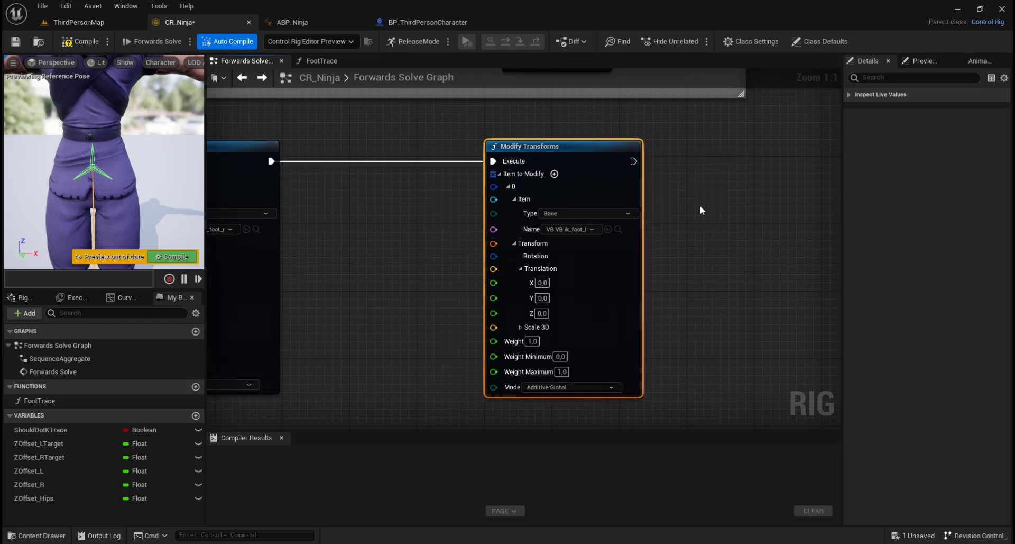
pyautogui.click(592, 229)
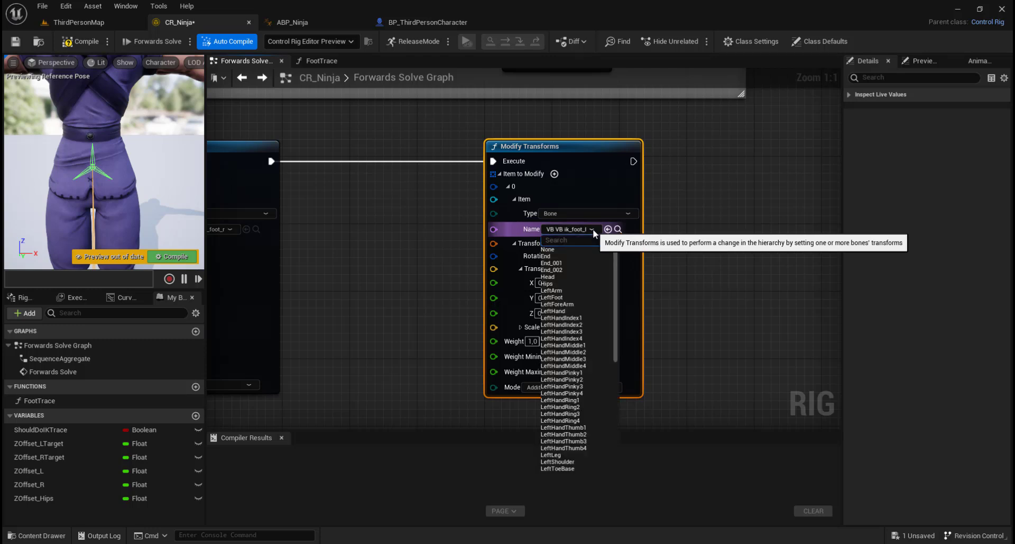
pyautogui.write('hip')
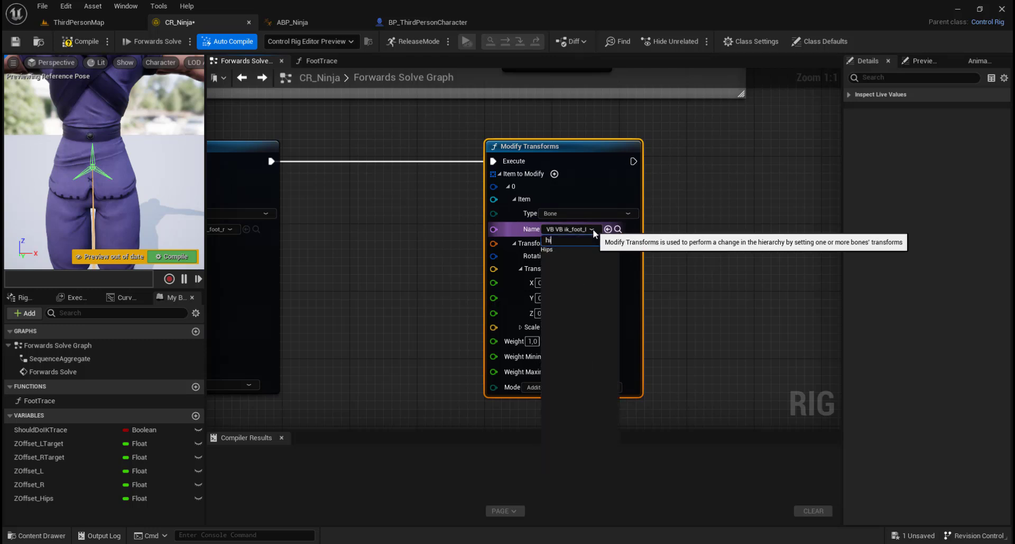
pyautogui.click(576, 249)
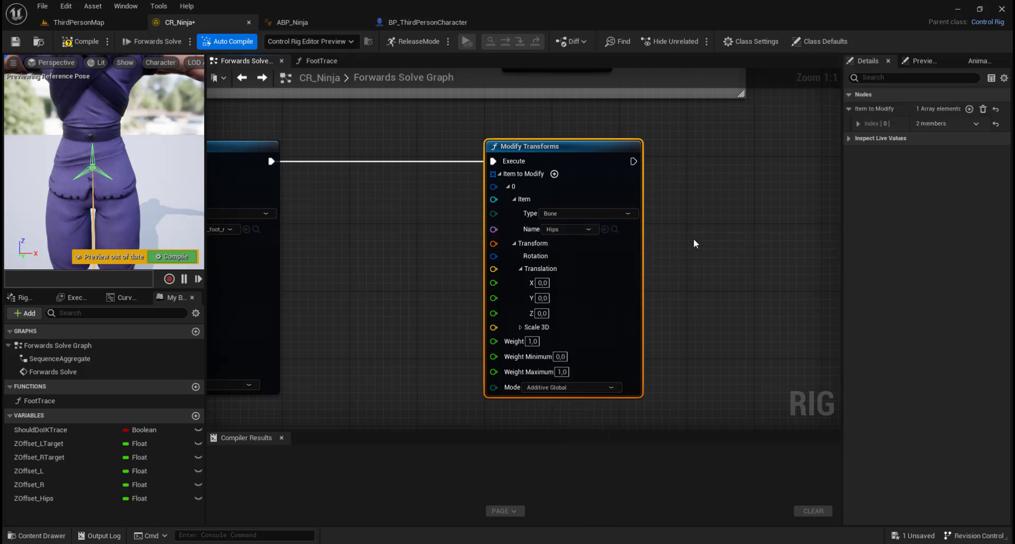
pyautogui.moveTo(562, 147); pyautogui.dragTo(604, 147)
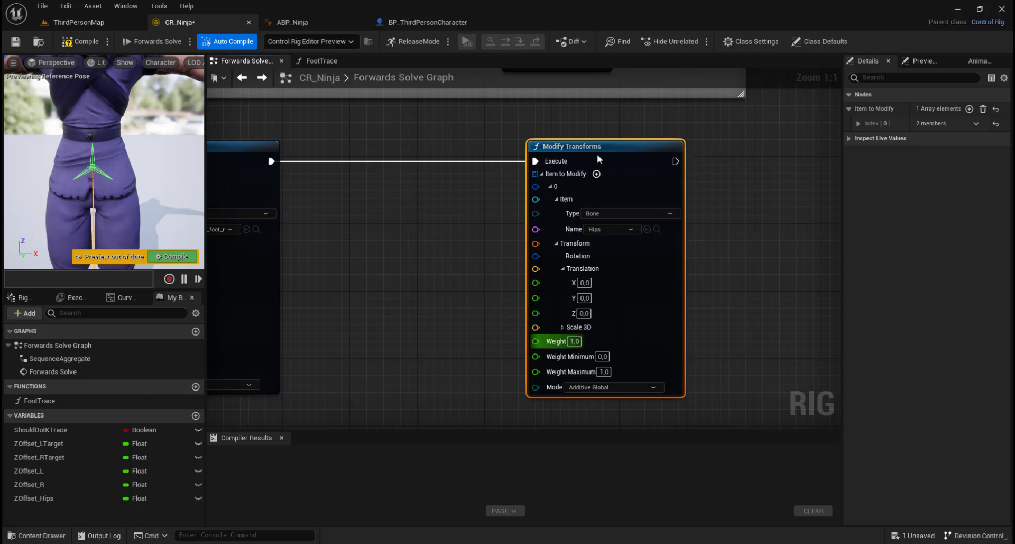
# Feed a Get ZOffset_Hips node into the Hips node's Translation Z input and place the getter beside it
pyautogui.moveTo(427, 350); pyautogui.dragTo(646, 307, button='right')
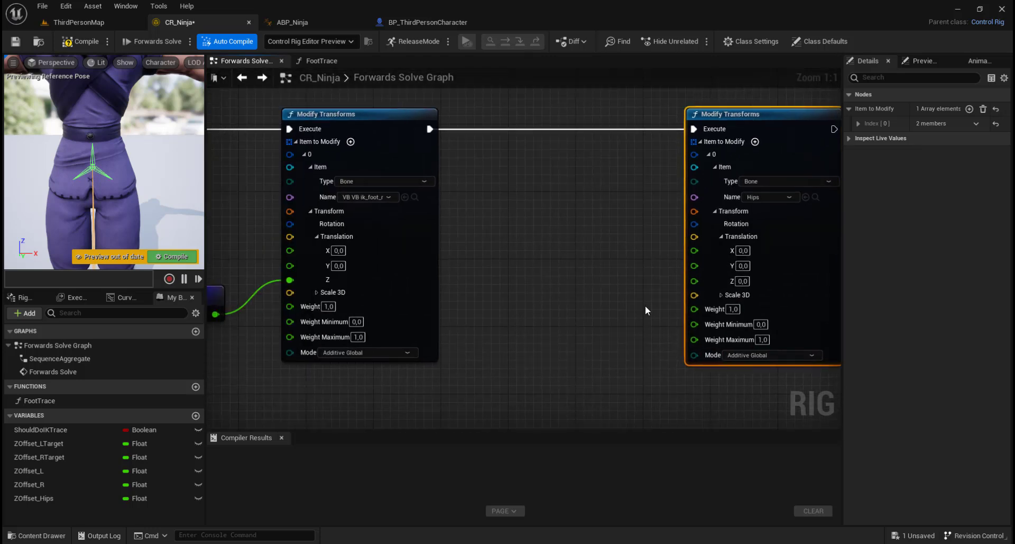
pyautogui.moveTo(31, 498); pyautogui.dragTo(694, 281)
pyautogui.moveTo(630, 111); pyautogui.dragTo(583, 294)
# Review the bone names, Z offset connections and modes across the three chained Modify Transforms nodes
pyautogui.moveTo(575, 361); pyautogui.dragTo(469, 376, button='right')
pyautogui.moveTo(443, 287); pyautogui.dragTo(732, 252, button='right')
pyautogui.scroll(-4, 562, 240)
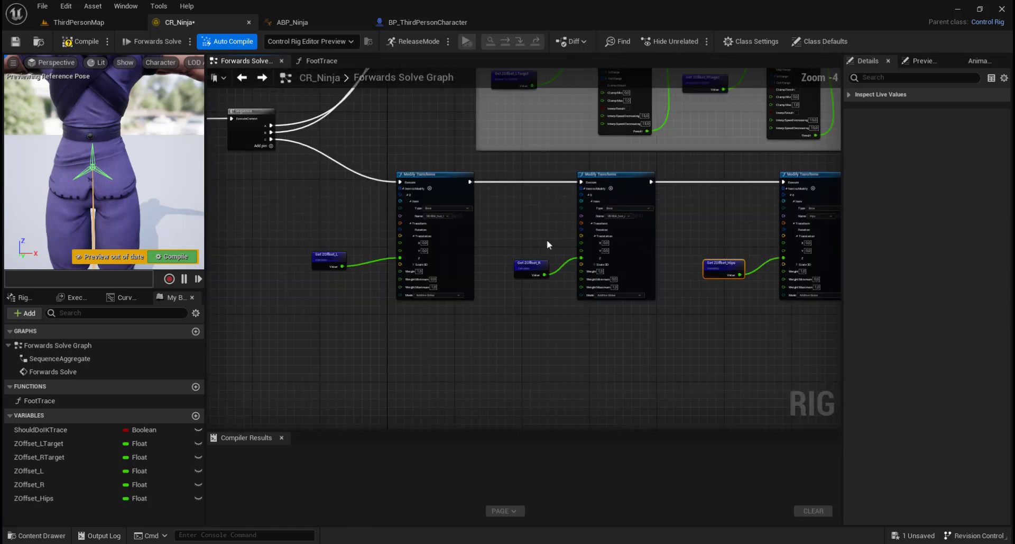
pyautogui.scroll(4, 517, 234)
pyautogui.moveTo(567, 233); pyautogui.dragTo(697, 231, button='right')
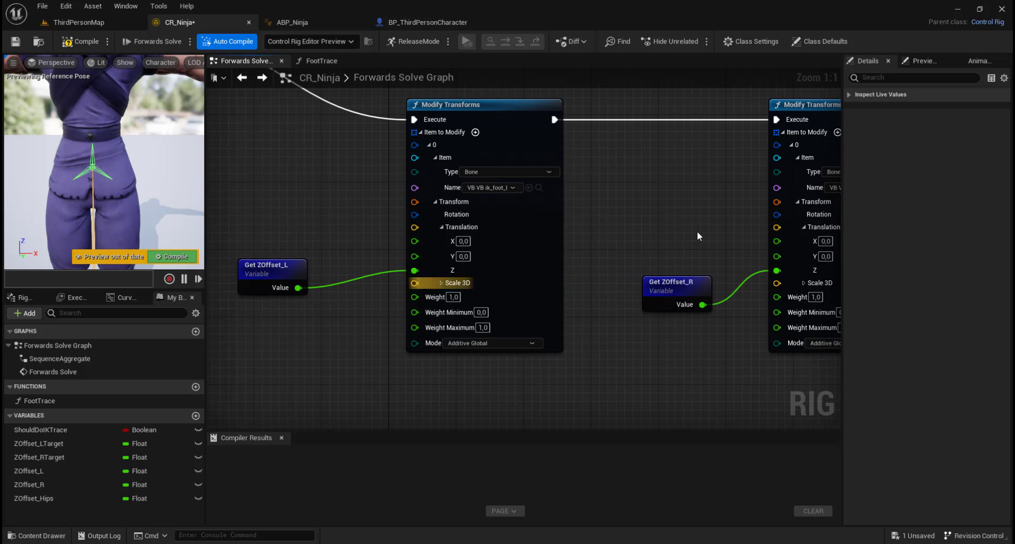
pyautogui.moveTo(642, 204); pyautogui.dragTo(304, 221, button='right')
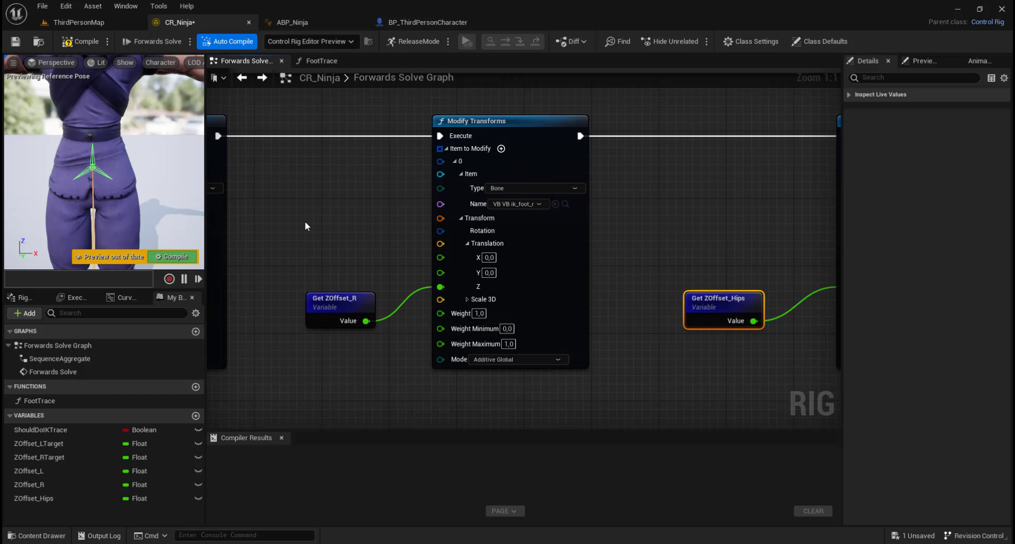
pyautogui.moveTo(715, 389); pyautogui.dragTo(332, 394, button='right')
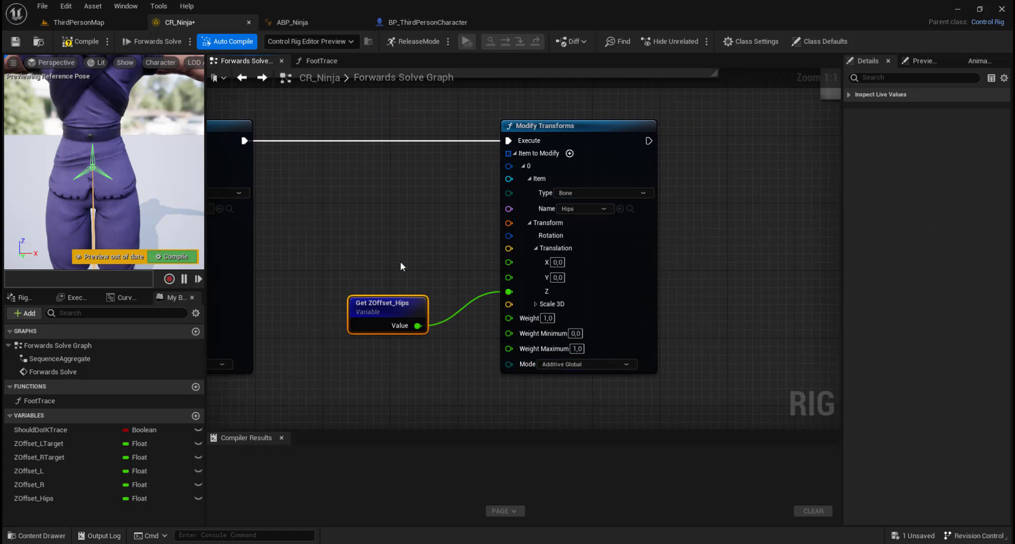
pyautogui.scroll(-4, 391, 217)
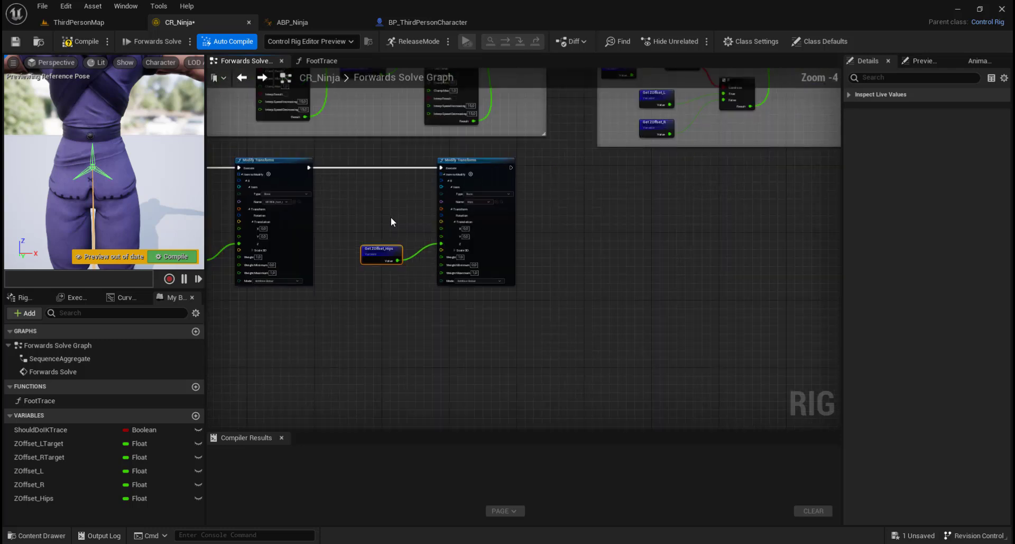
# Wrap the three Modify Transforms nodes and their getters in a comment box and align it under the interpolation comment
pyautogui.moveTo(392, 217); pyautogui.dragTo(553, 222, button='right')
pyautogui.scroll(-2, 553, 222)
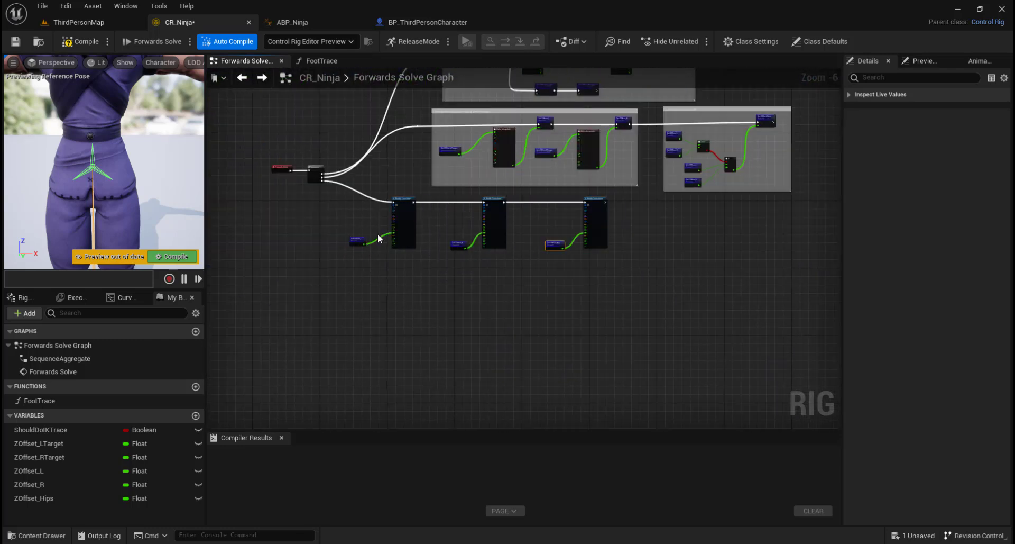
pyautogui.moveTo(346, 178); pyautogui.dragTo(623, 298)
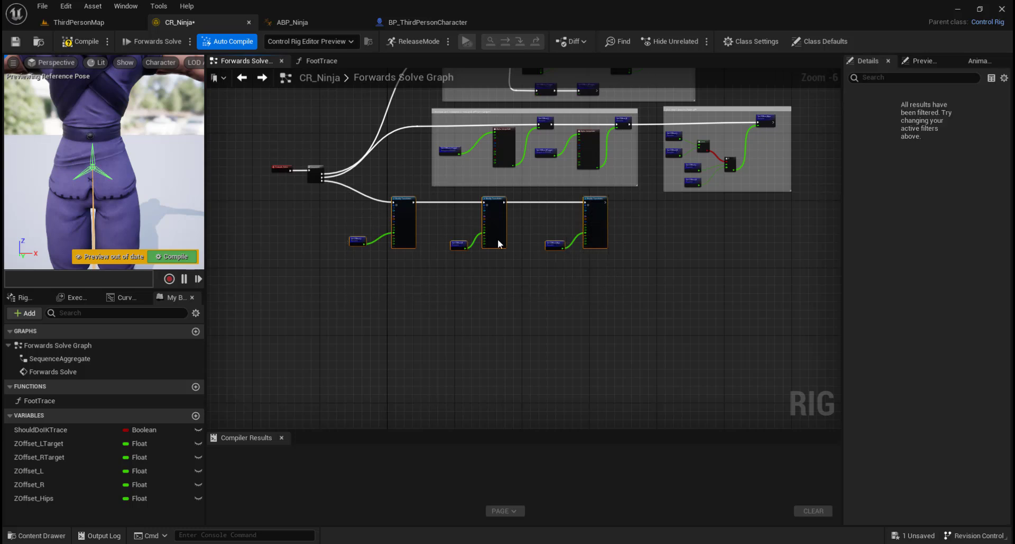
pyautogui.press('c')
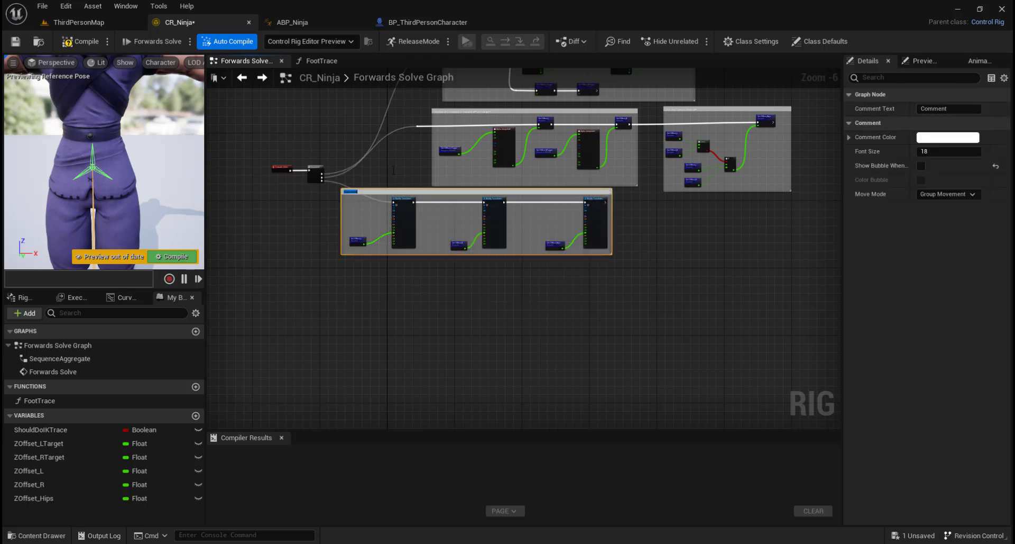
pyautogui.moveTo(430, 195); pyautogui.dragTo(518, 204)
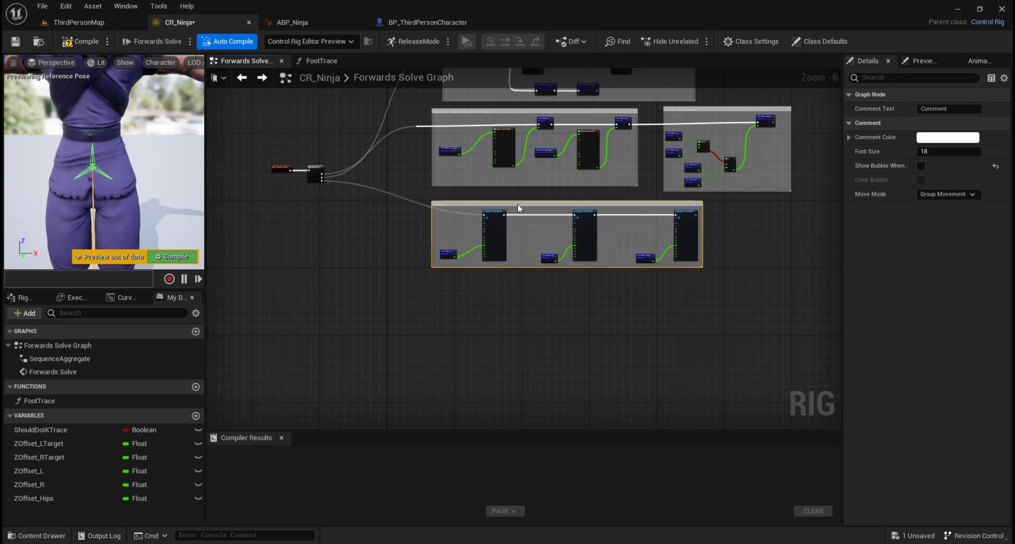
# Title the new comment box "Add the interpolated offsets to the IK foot bones, this will move them up and down"
pyautogui.scroll(5, 459, 268)
pyautogui.moveTo(479, 166); pyautogui.dragTo(473, 333, button='right')
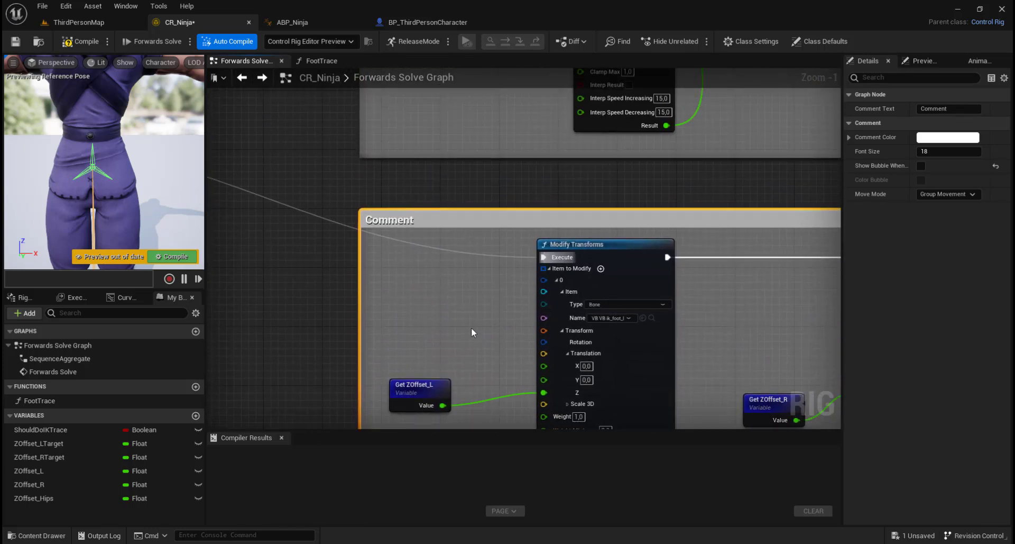
pyautogui.doubleClick(432, 219)
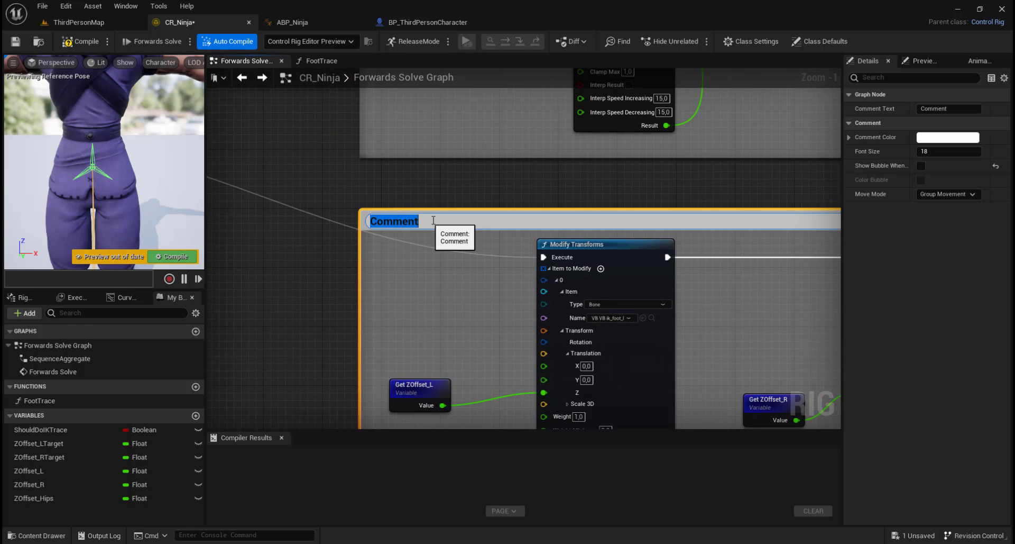
pyautogui.write('Add the interpolated offsets ')
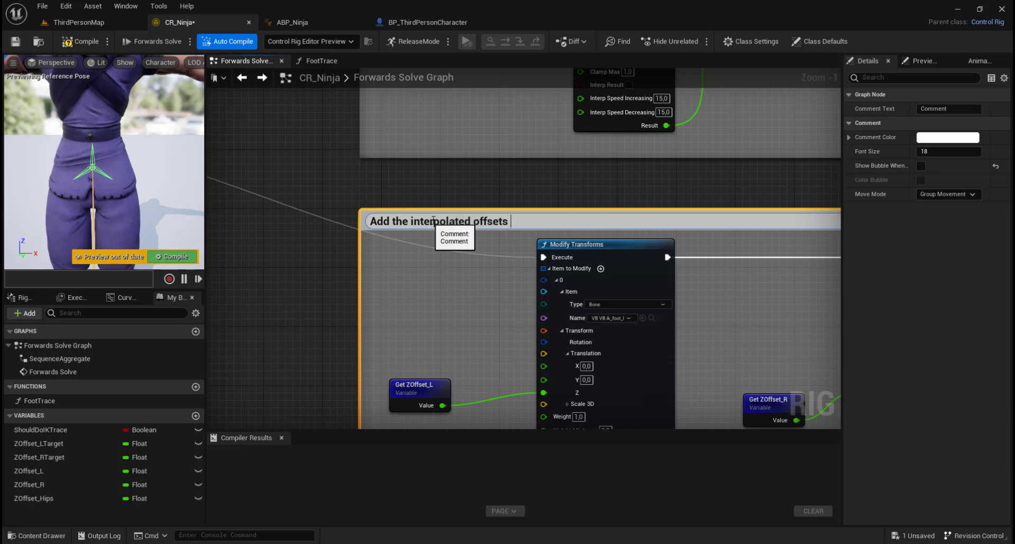
pyautogui.write('to the')
pyautogui.write(' l')
pyautogui.write('K foot')
pyautogui.write(' bo')
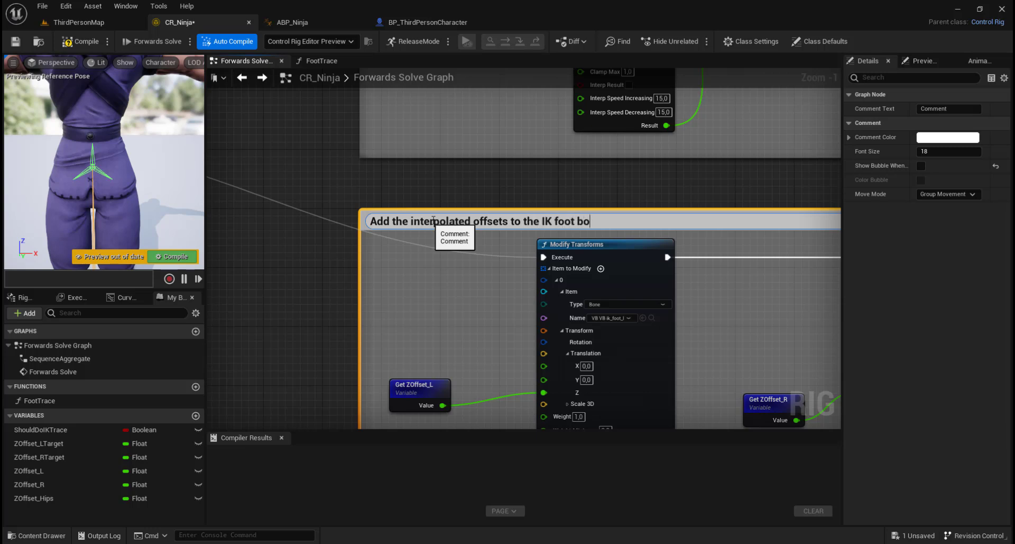
pyautogui.write('nes, this will move them up a')
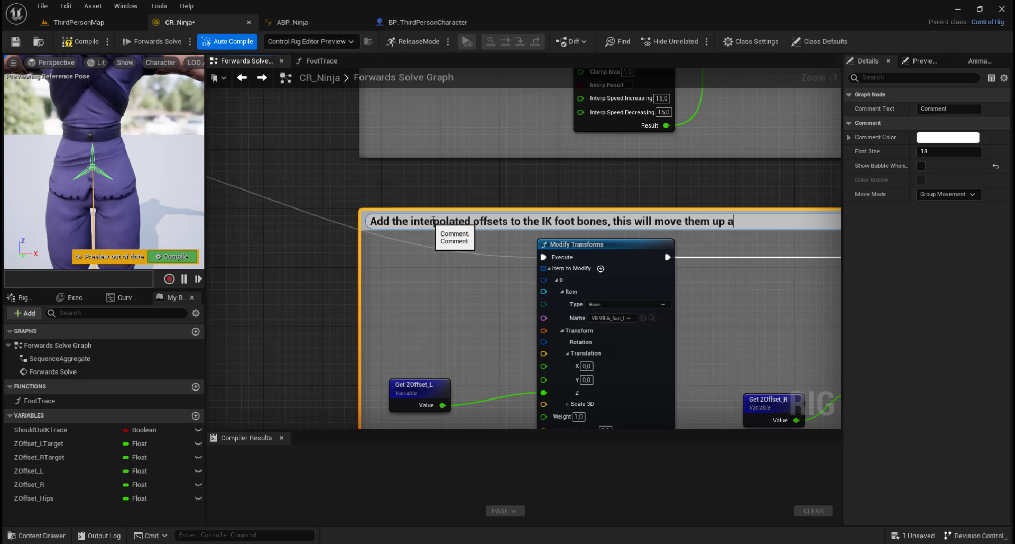
pyautogui.write('nd down')
pyautogui.press('Return')
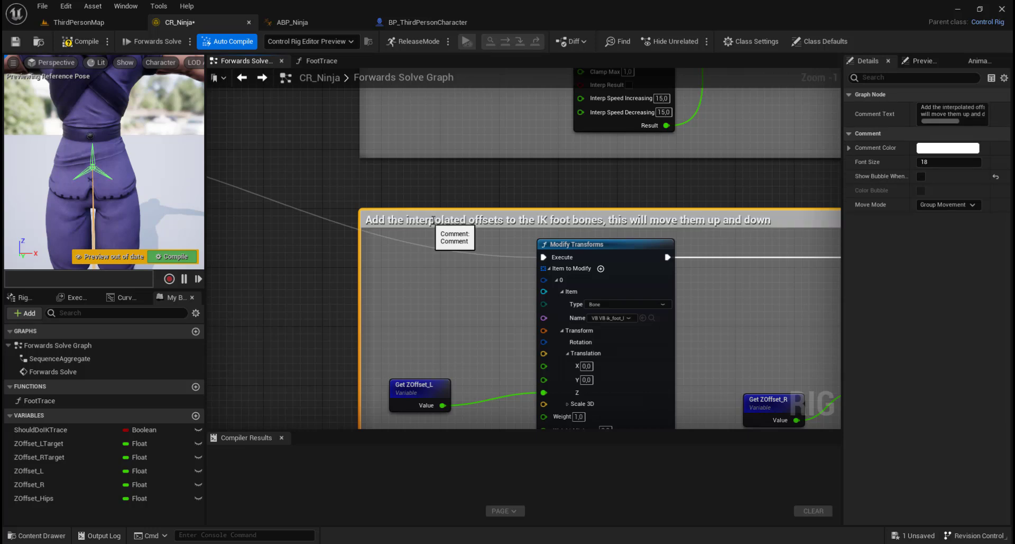
# Extend the comment box downward so that it fully encloses the Modify Transforms nodes
pyautogui.scroll(-2, 481, 172)
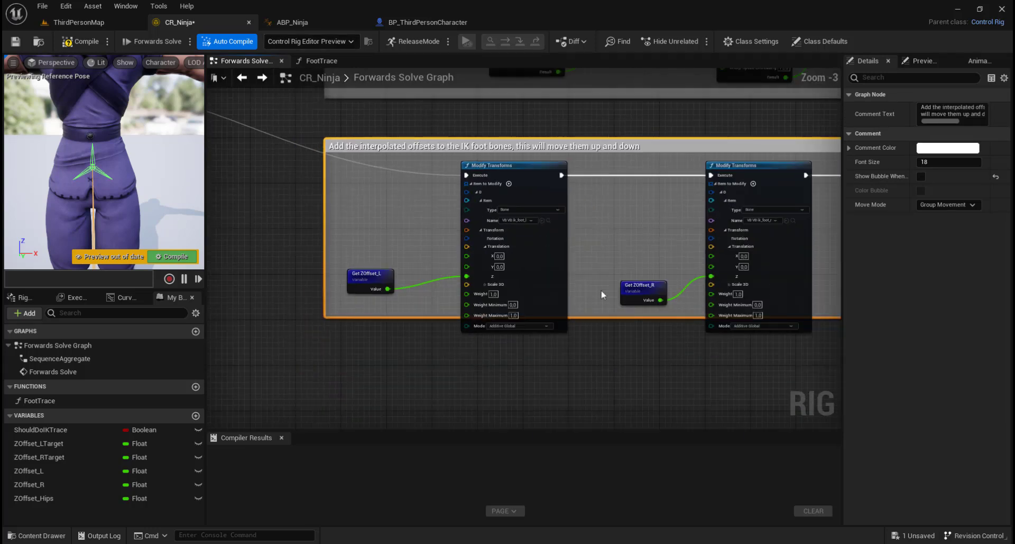
pyautogui.moveTo(627, 317); pyautogui.dragTo(623, 370)
pyautogui.scroll(-2, 651, 395)
pyautogui.scroll(-2, 491, 385)
pyautogui.scroll(2, 443, 394)
# Add a D pin to the Sequence node and connect it to a new Full Body IK node
pyautogui.moveTo(443, 394); pyautogui.dragTo(669, 322, button='right')
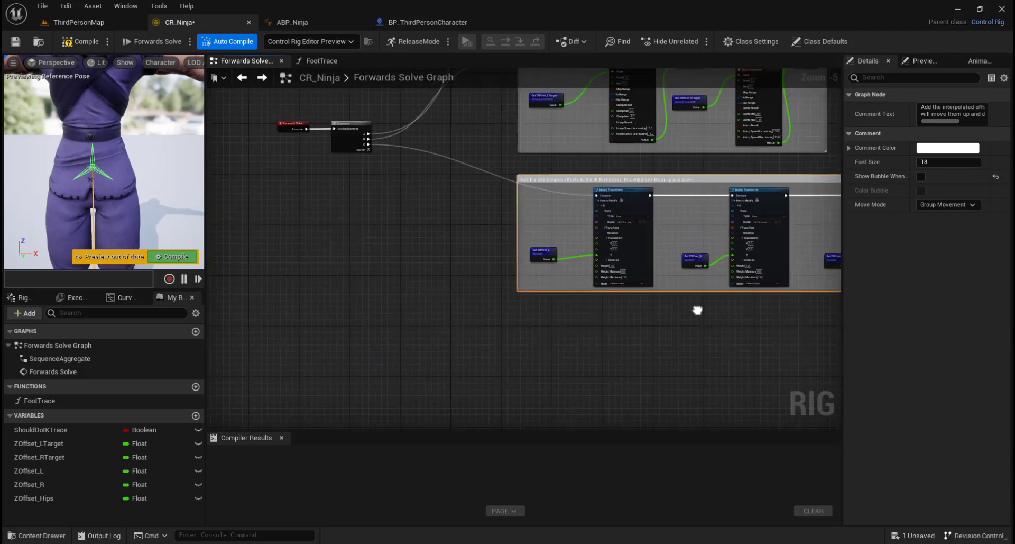
pyautogui.scroll(-1, 445, 274)
pyautogui.scroll(3, 400, 185)
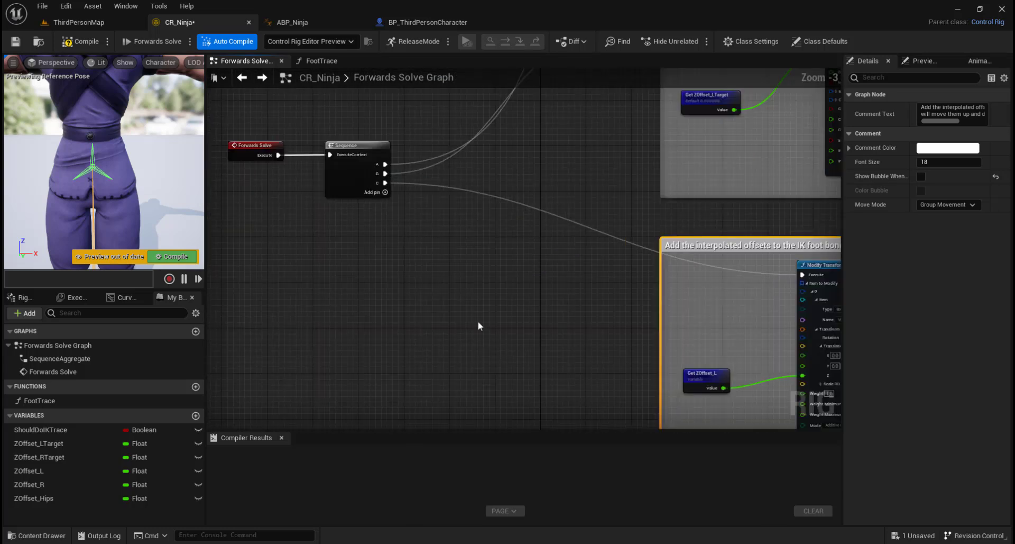
pyautogui.scroll(3, 387, 198)
pyautogui.click(385, 205)
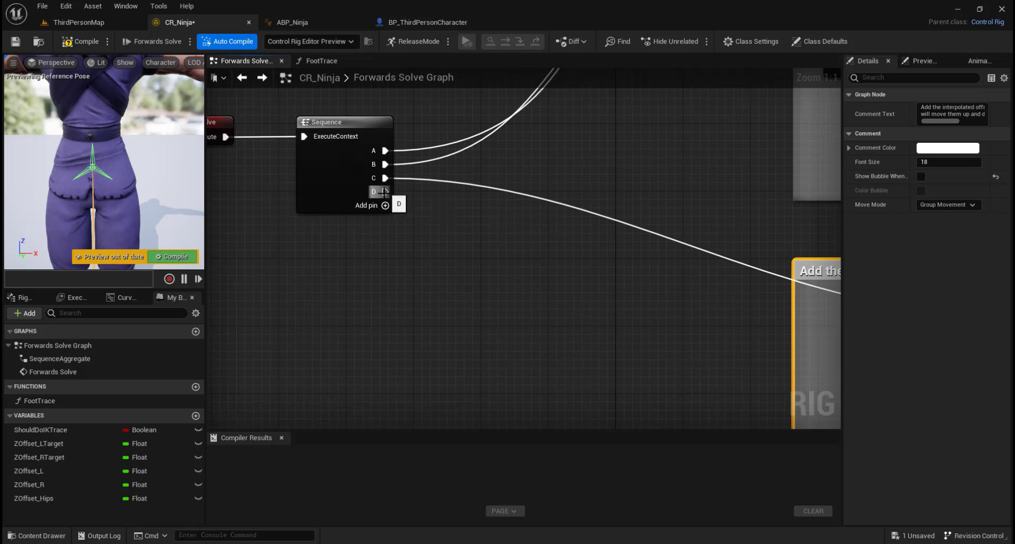
pyautogui.moveTo(384, 192); pyautogui.dragTo(725, 119)
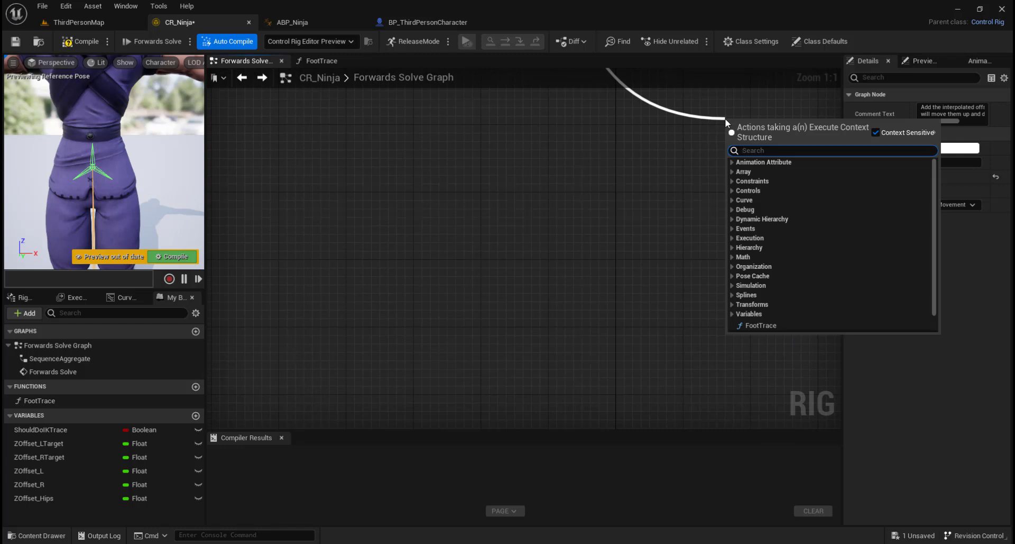
pyautogui.write('full')
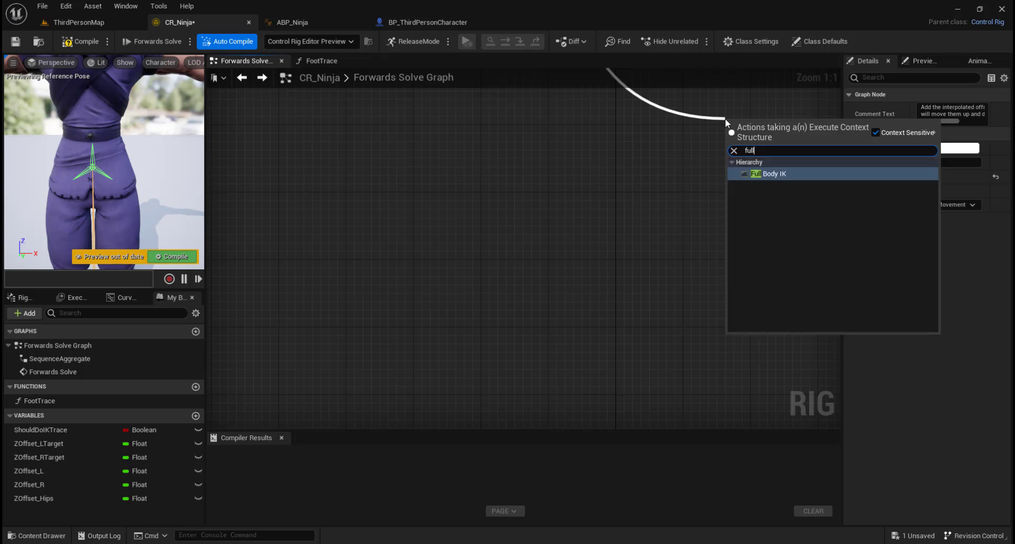
pyautogui.write(' body')
pyautogui.press('Return')
# Place the Full Body IK node below the offsets comment and move the Forwards Solve and Sequence nodes further away from the comment boxes
pyautogui.moveTo(598, 227); pyautogui.dragTo(368, 329, button='right')
pyautogui.scroll(-2, 371, 331)
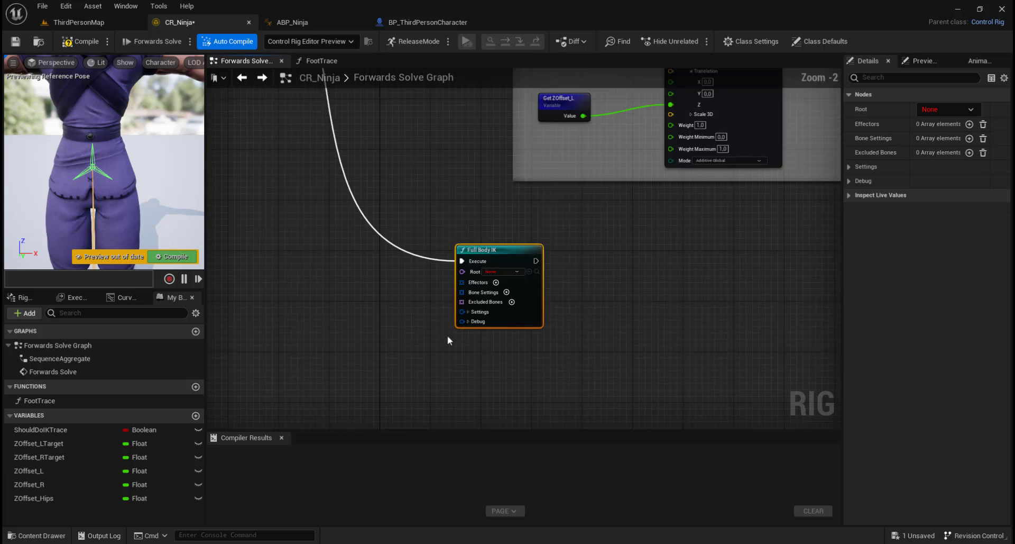
pyautogui.moveTo(503, 249); pyautogui.dragTo(604, 237)
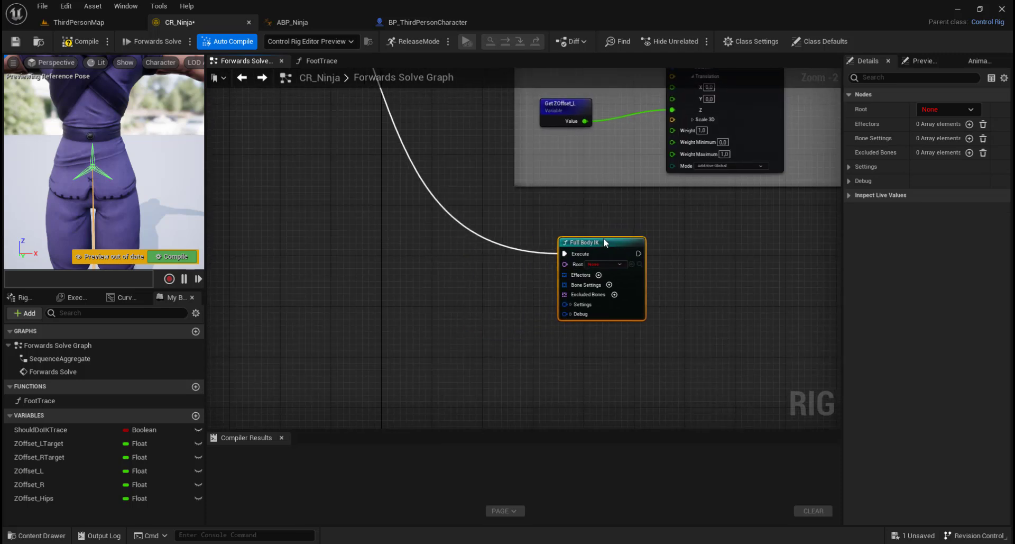
pyautogui.scroll(-2, 604, 237)
pyautogui.scroll(-2, 427, 210)
pyautogui.moveTo(375, 123); pyautogui.dragTo(497, 194)
pyautogui.moveTo(439, 150); pyautogui.dragTo(313, 178)
pyautogui.moveTo(421, 232); pyautogui.dragTo(355, 207, button='right')
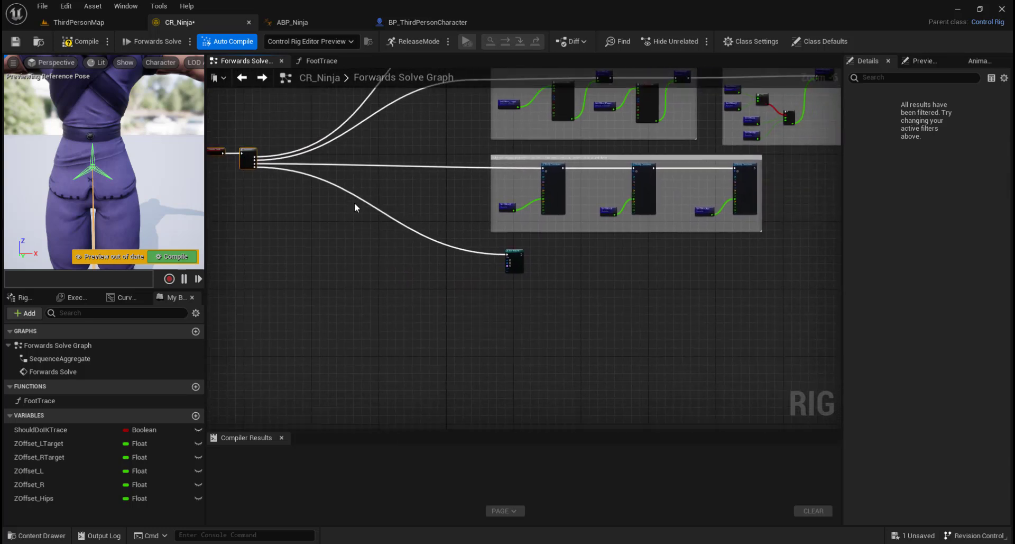
# Set the Full Body IK node's Root to the Hips bone
pyautogui.scroll(6, 507, 261)
pyautogui.moveTo(507, 262); pyautogui.dragTo(648, 228, button='right')
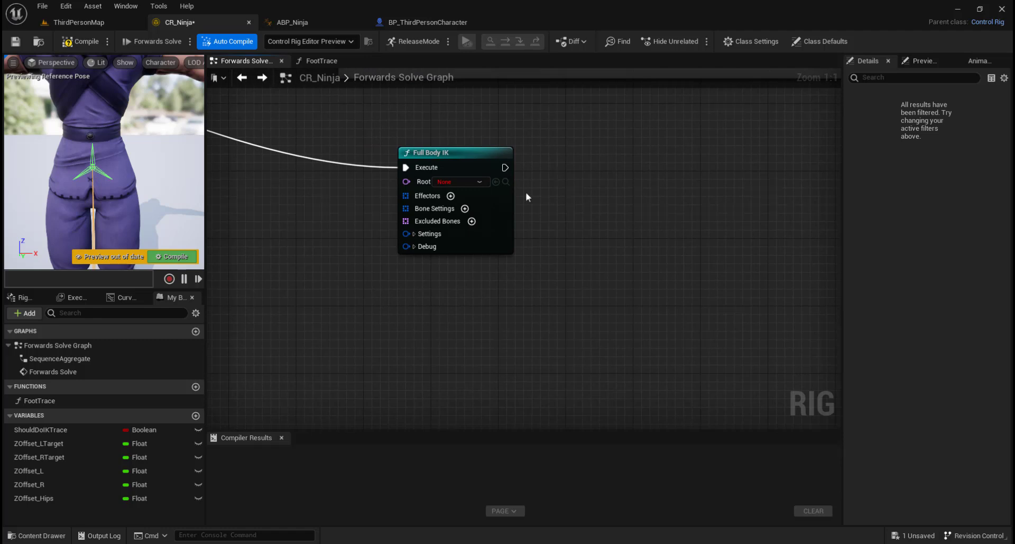
pyautogui.click(480, 182)
pyautogui.write('hip')
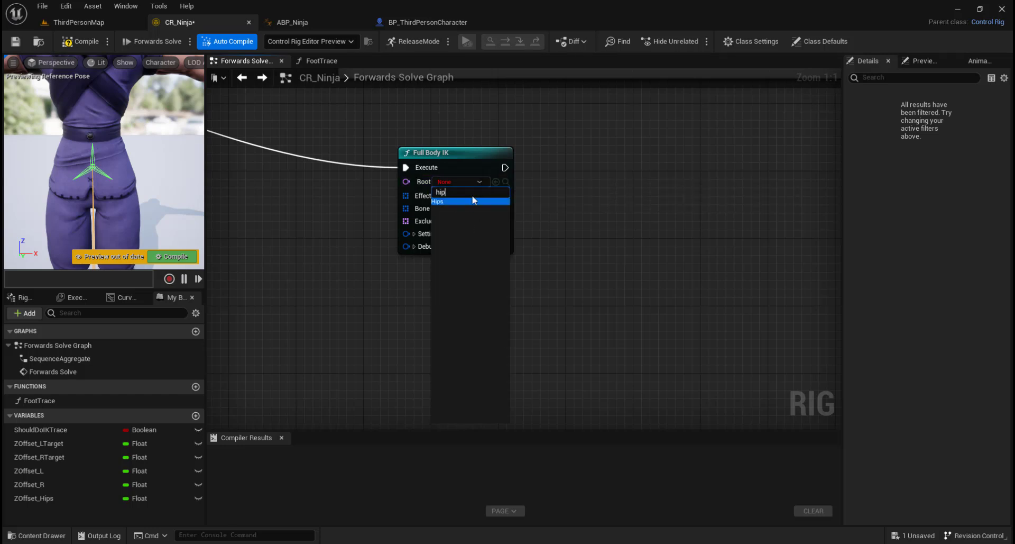
pyautogui.click(468, 201)
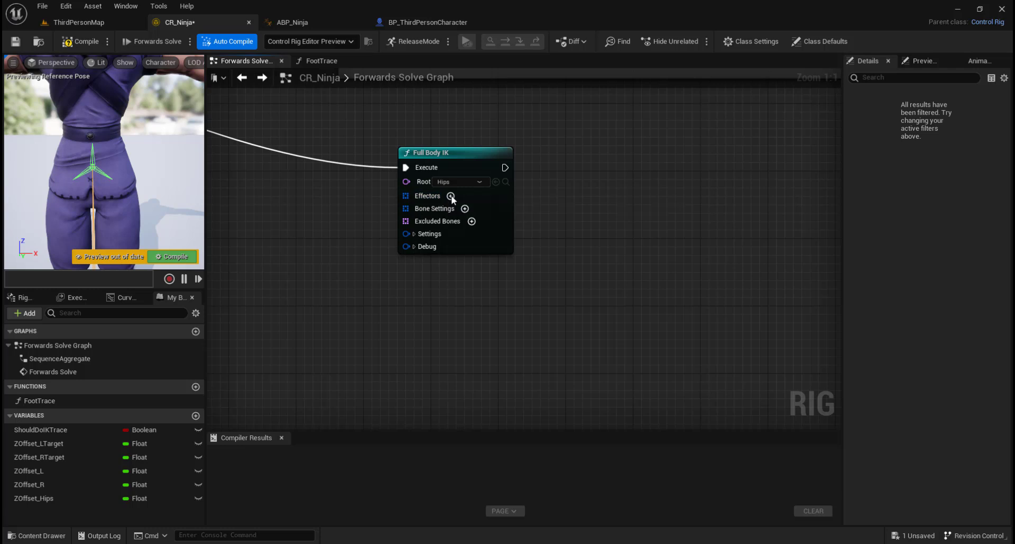
# Add two effector entries to the Full Body IK node's Effectors array
pyautogui.click(451, 196)
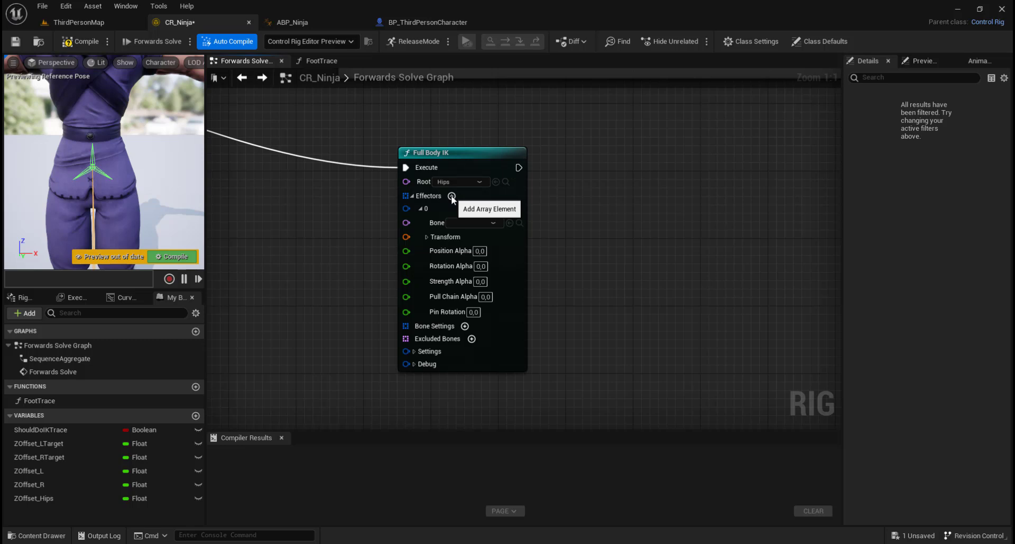
pyautogui.click(451, 197)
pyautogui.moveTo(373, 279); pyautogui.dragTo(430, 254, button='right')
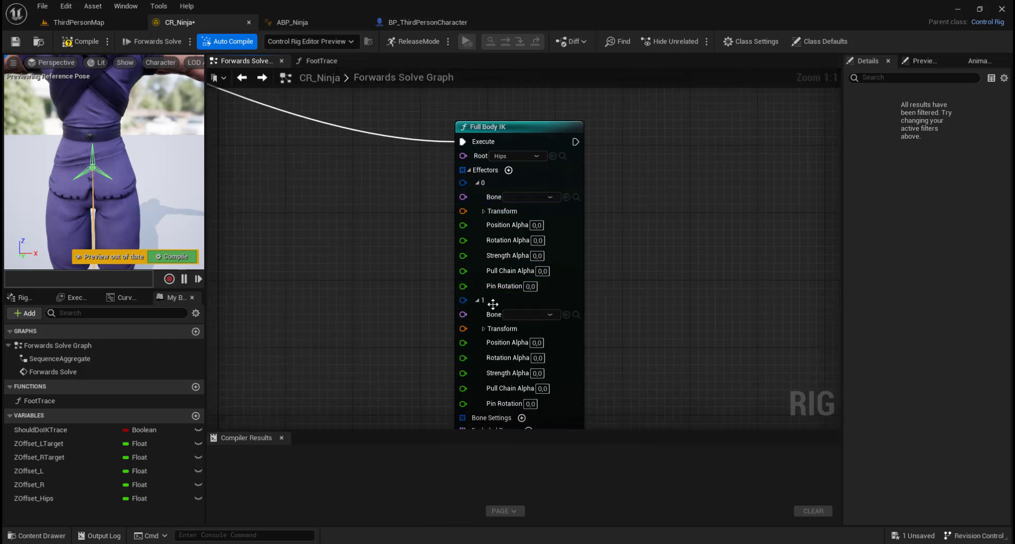
pyautogui.scroll(-1, 665, 267)
pyautogui.moveTo(664, 267); pyautogui.dragTo(662, 222, button='right')
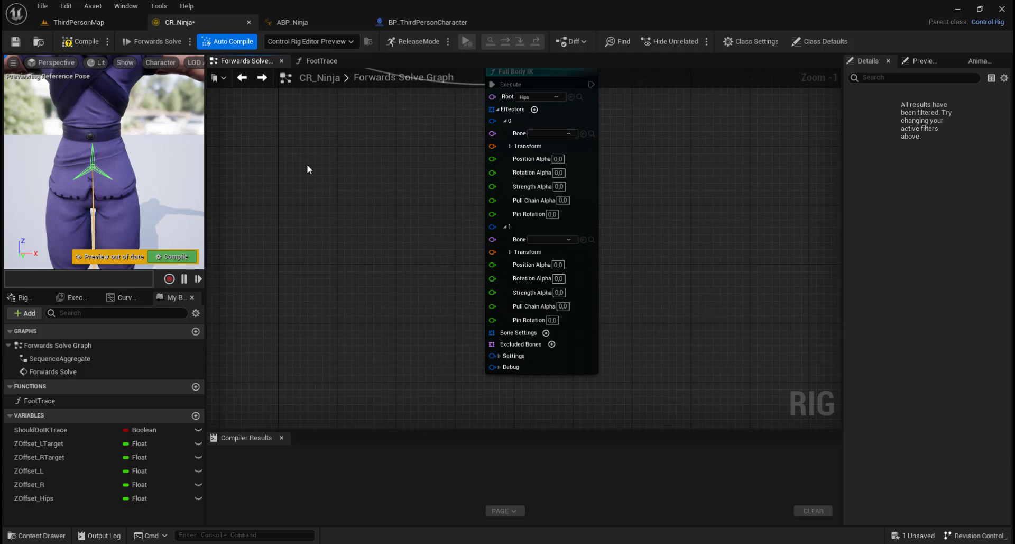
# Add a Get Transform node for a bone and place it beside the Full Body IK node's effector inputs
pyautogui.rightClick(309, 147)
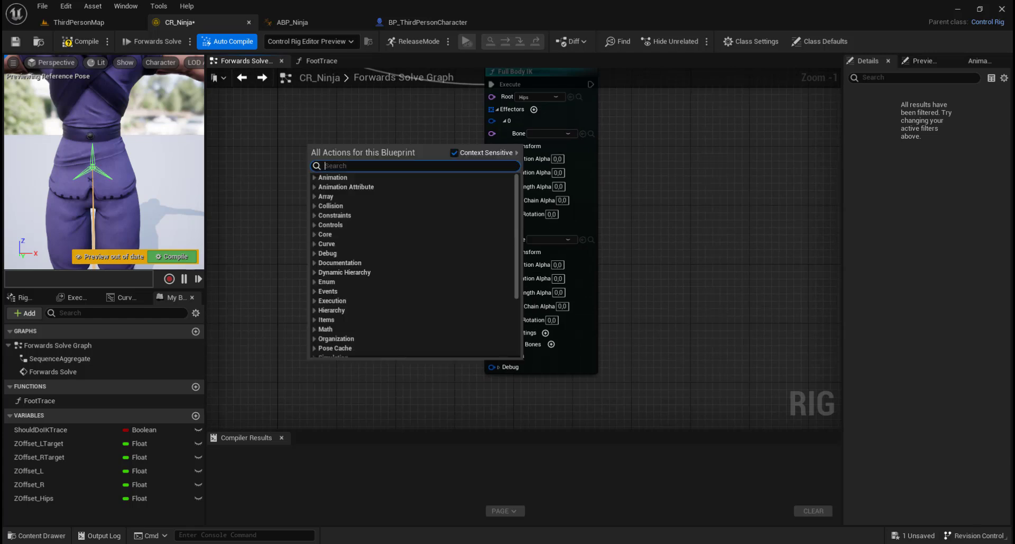
pyautogui.write('get')
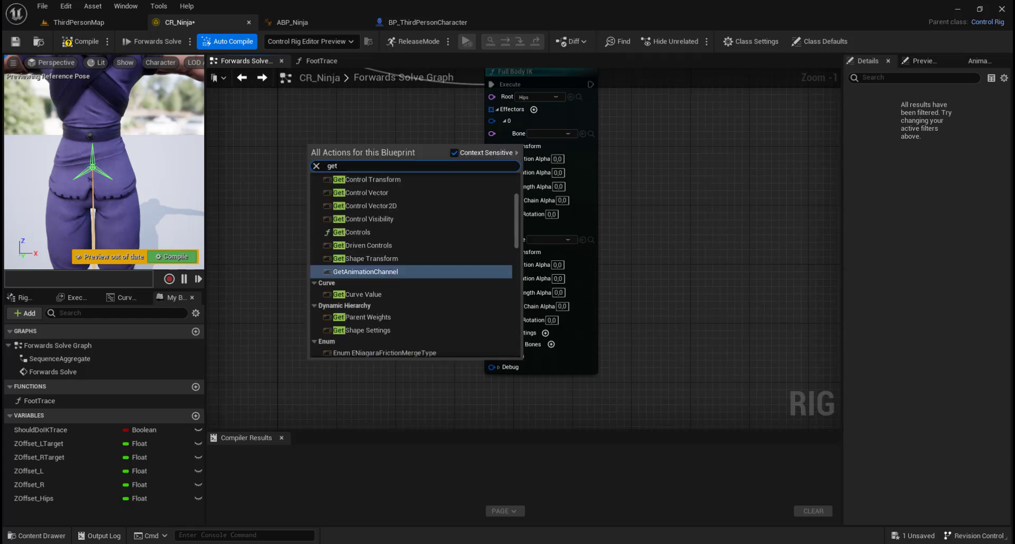
pyautogui.write('ansf')
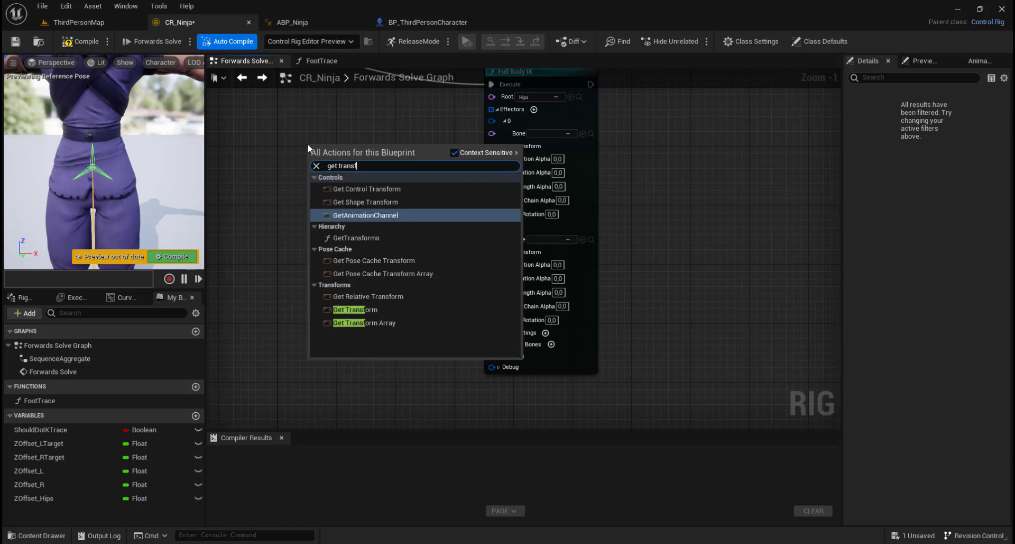
pyautogui.click(366, 310)
pyautogui.moveTo(396, 148); pyautogui.dragTo(346, 145)
pyautogui.scroll(1, 424, 180)
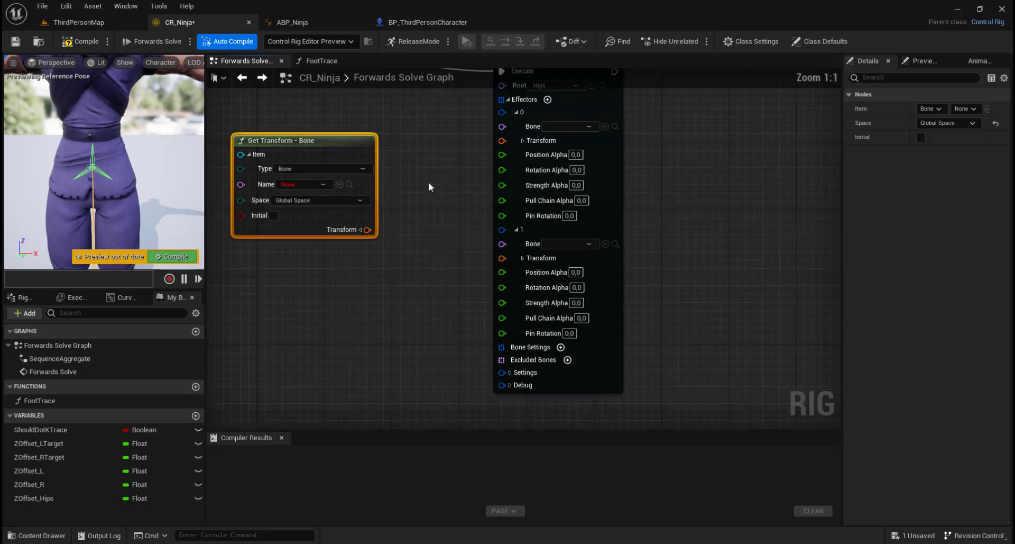
# Set the Get Transform bone name to VB VB ik_foot_l and connect its Transform output to effector 0's Transform
pyautogui.moveTo(424, 180); pyautogui.dragTo(523, 194, button='right')
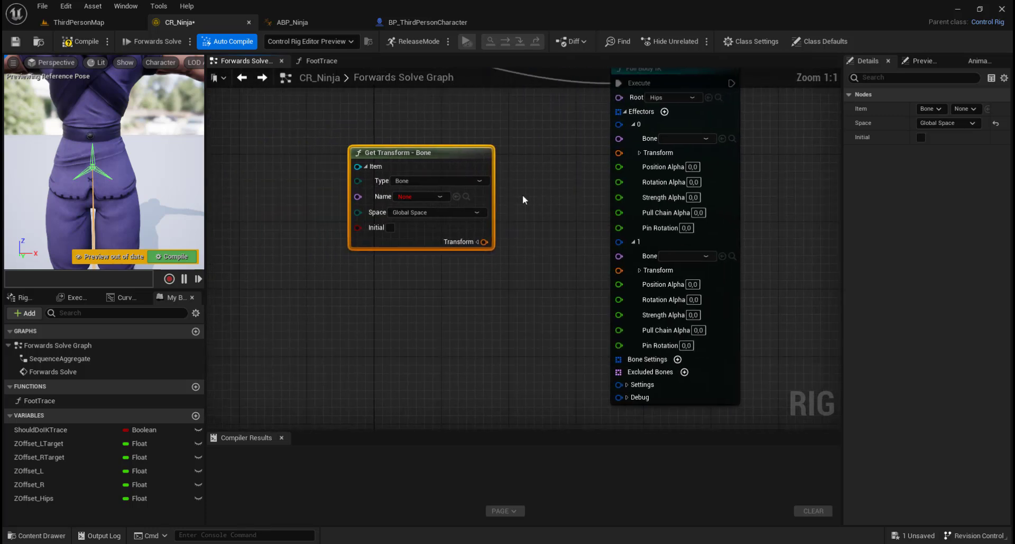
pyautogui.click(440, 198)
pyautogui.write('ik')
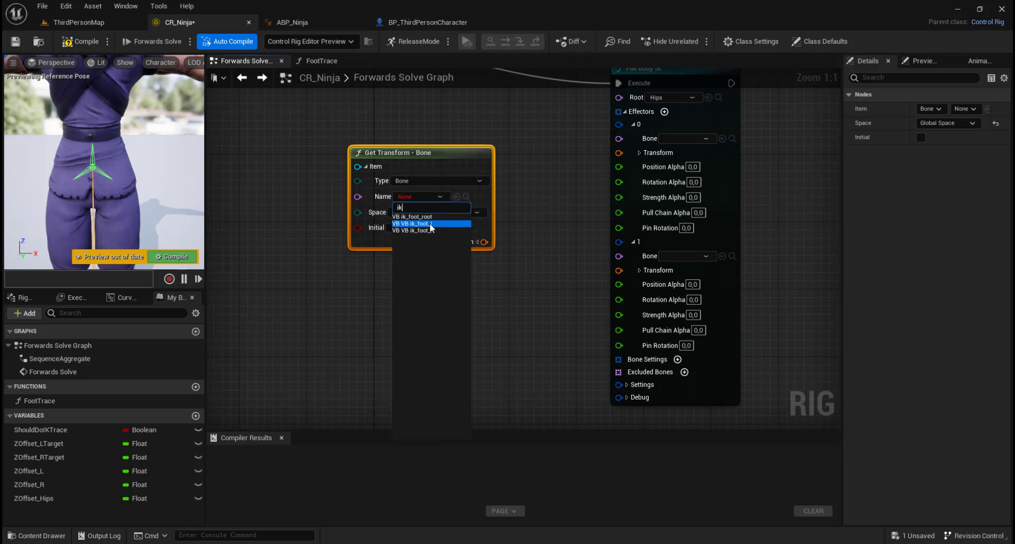
pyautogui.click(431, 223)
pyautogui.moveTo(486, 188); pyautogui.dragTo(460, 189)
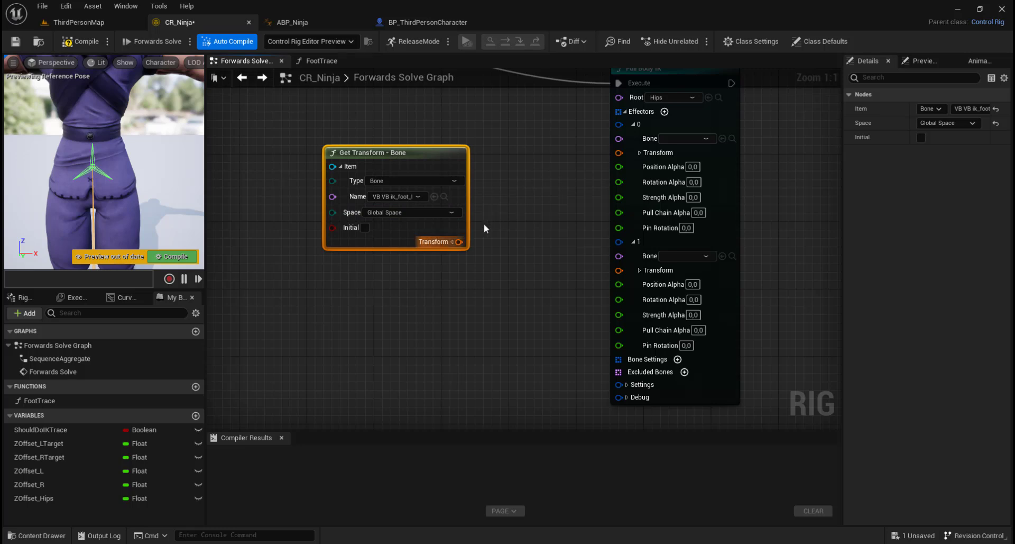
pyautogui.moveTo(458, 242); pyautogui.dragTo(622, 152)
pyautogui.moveTo(750, 174); pyautogui.dragTo(721, 186, button='right')
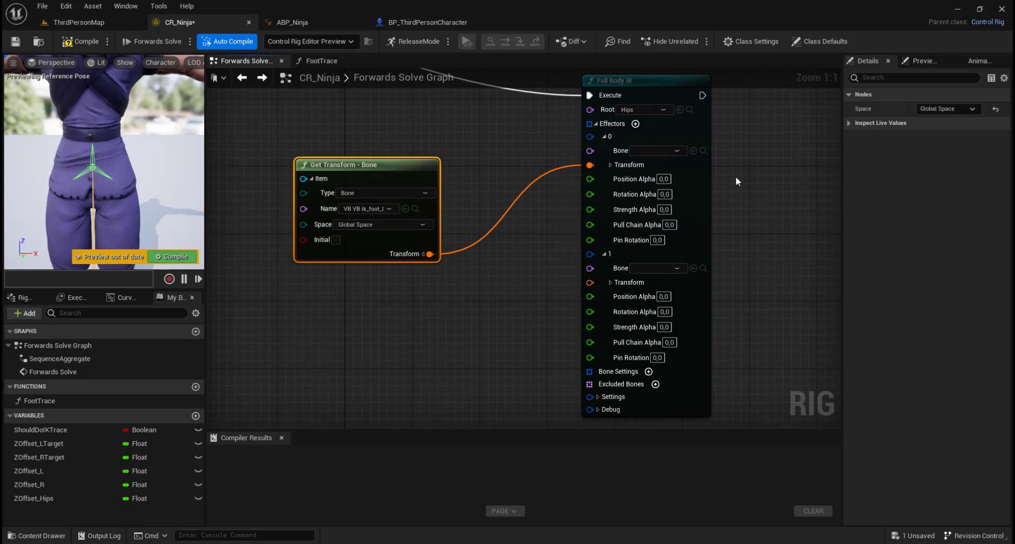
# Set the Bone of effector 0 on the Full Body IK node to LeftFoot
pyautogui.click(677, 151)
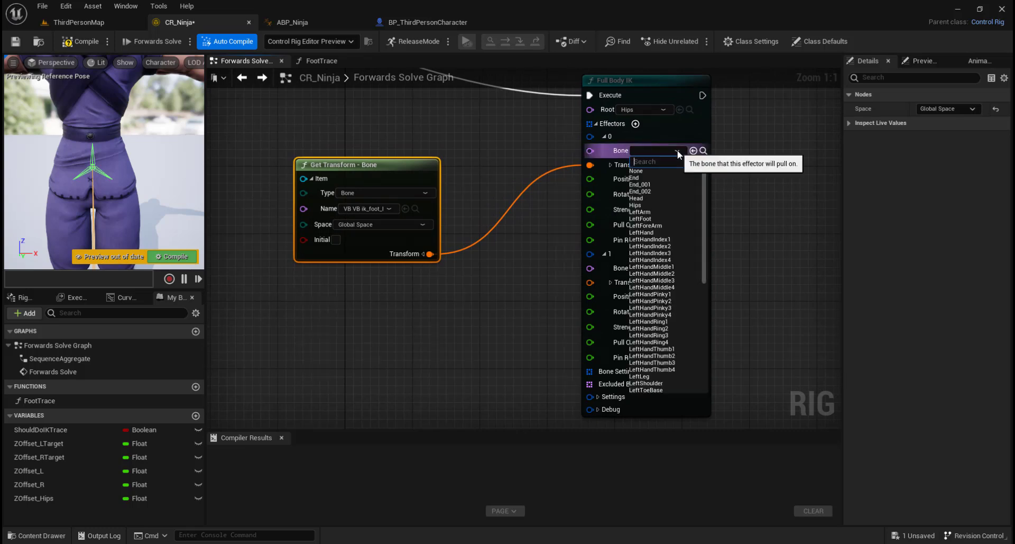
pyautogui.write('foo')
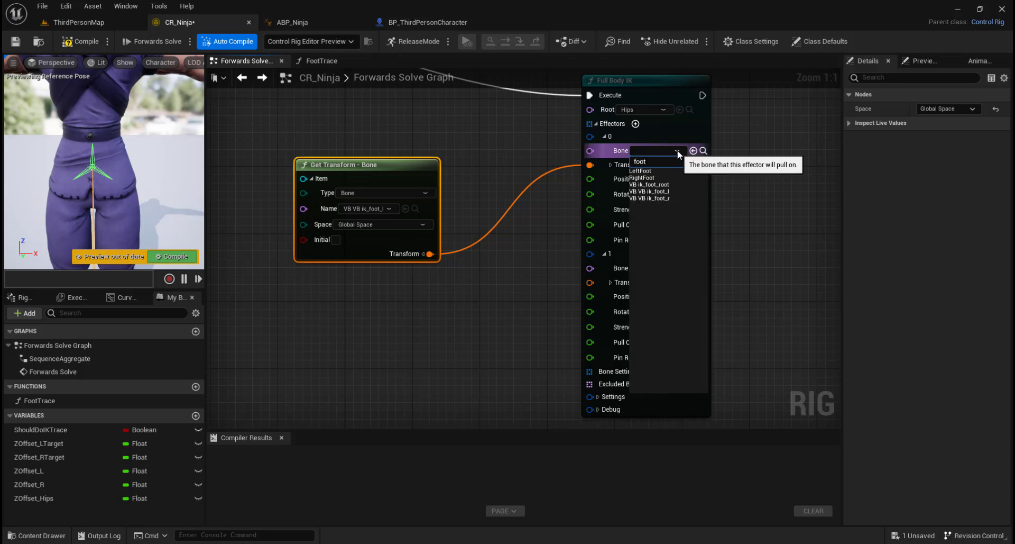
pyautogui.write('t')
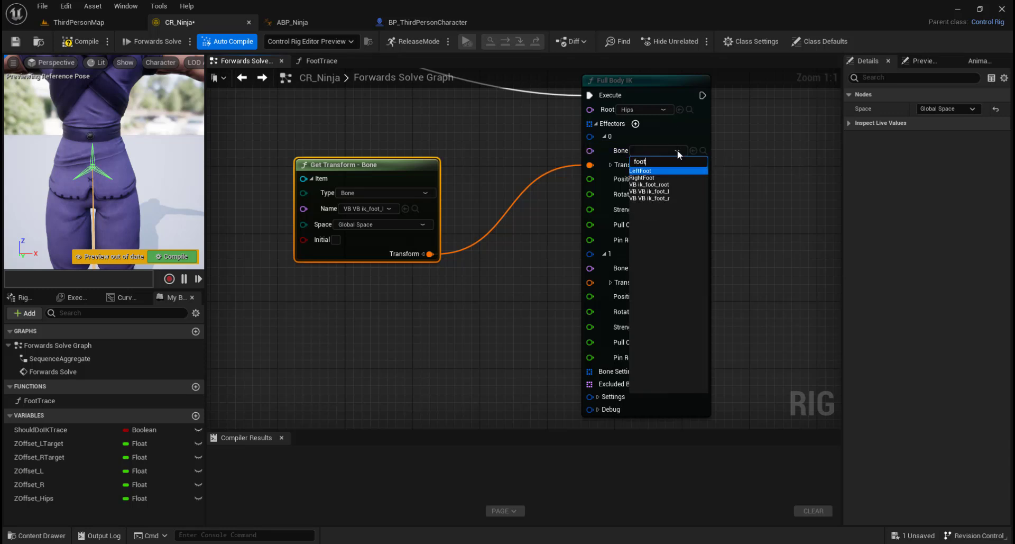
pyautogui.click(646, 171)
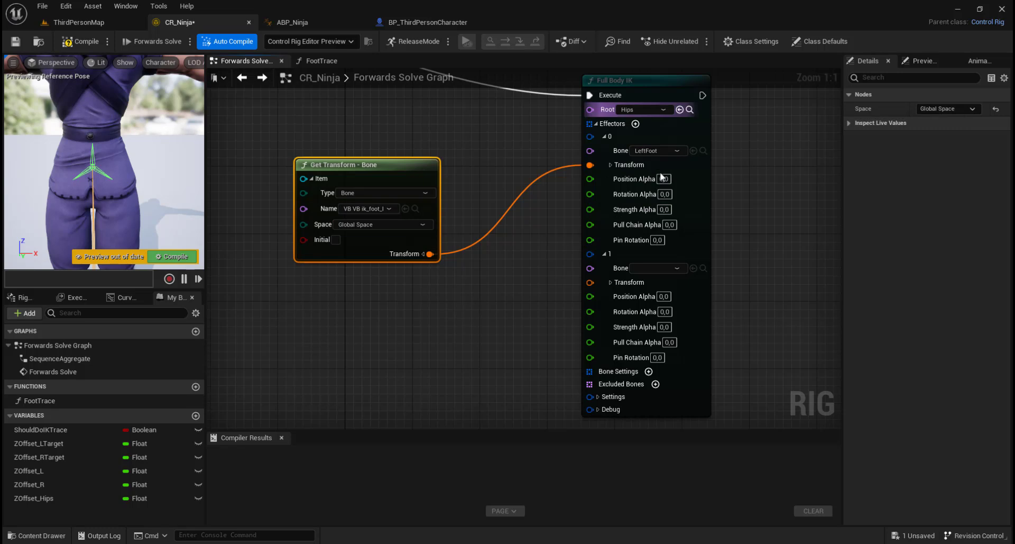
# Duplicate the Get Transform node, place the copy below the original and set its bone name to VB VB ik_foot_r
pyautogui.moveTo(782, 231); pyautogui.dragTo(793, 192, button='right')
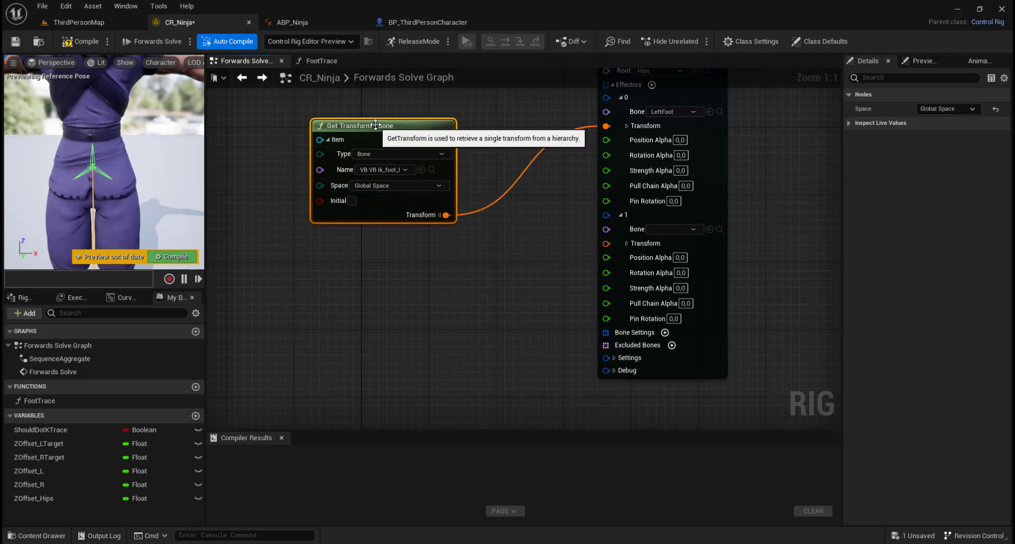
pyautogui.hotkey('ctrl', 'c')
pyautogui.hotkey('ctrl', 'v')
pyautogui.moveTo(474, 130); pyautogui.dragTo(411, 250)
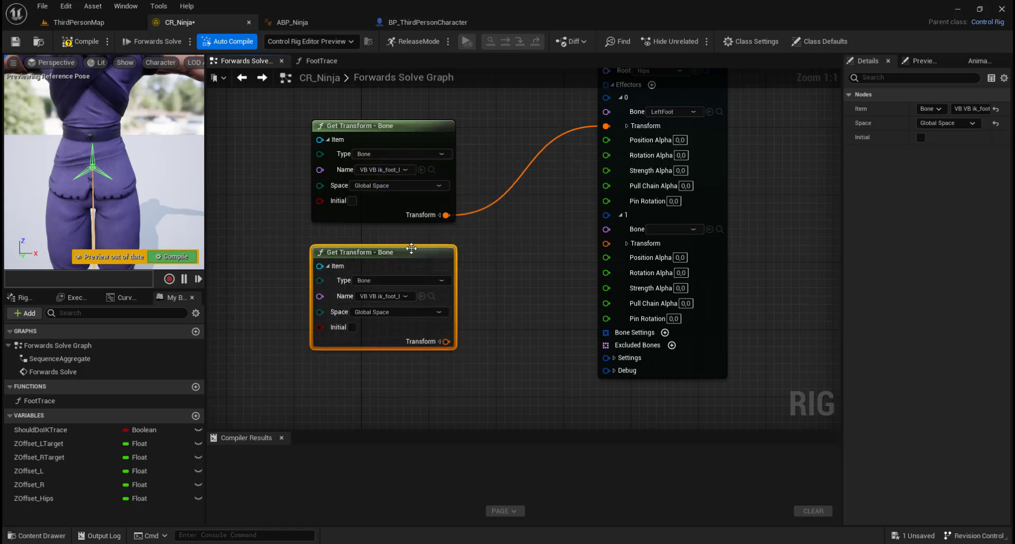
pyautogui.click(406, 295)
pyautogui.write('ik')
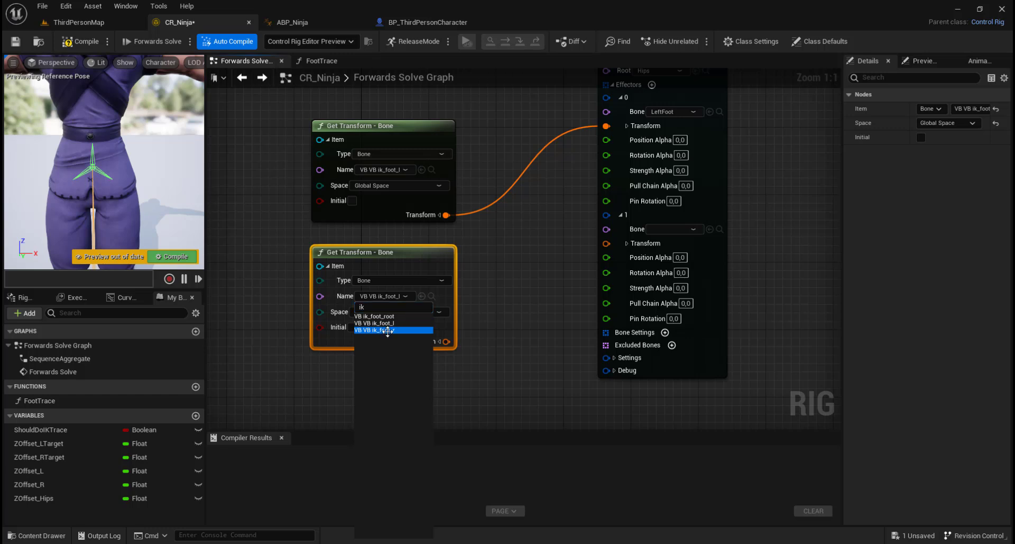
pyautogui.click(388, 330)
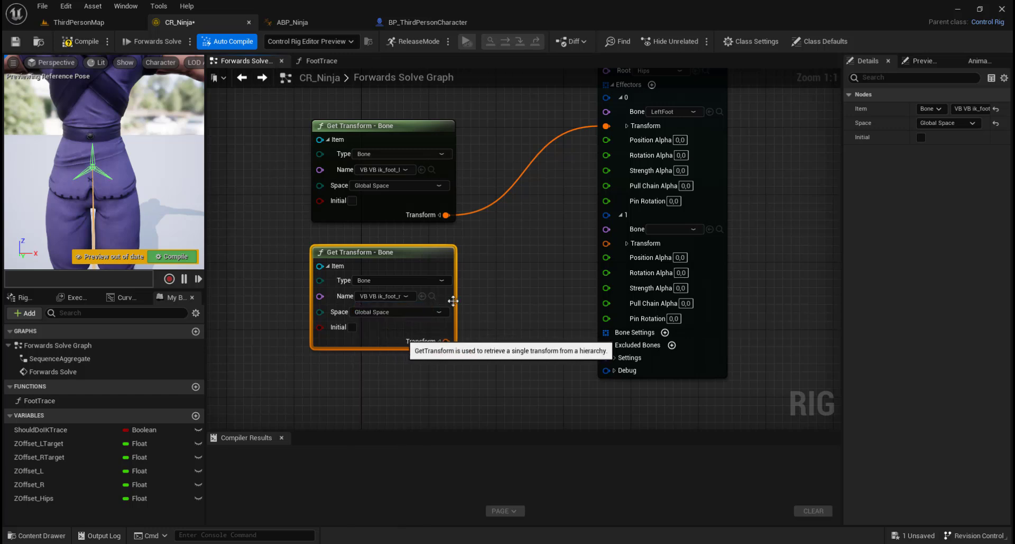
# Connect the duplicated Get Transform's output to effector 1's Transform and set that effector's Bone to RightFoot
pyautogui.moveTo(474, 295); pyautogui.dragTo(427, 286, button='right')
pyautogui.moveTo(397, 332); pyautogui.dragTo(559, 235)
pyautogui.click(645, 221)
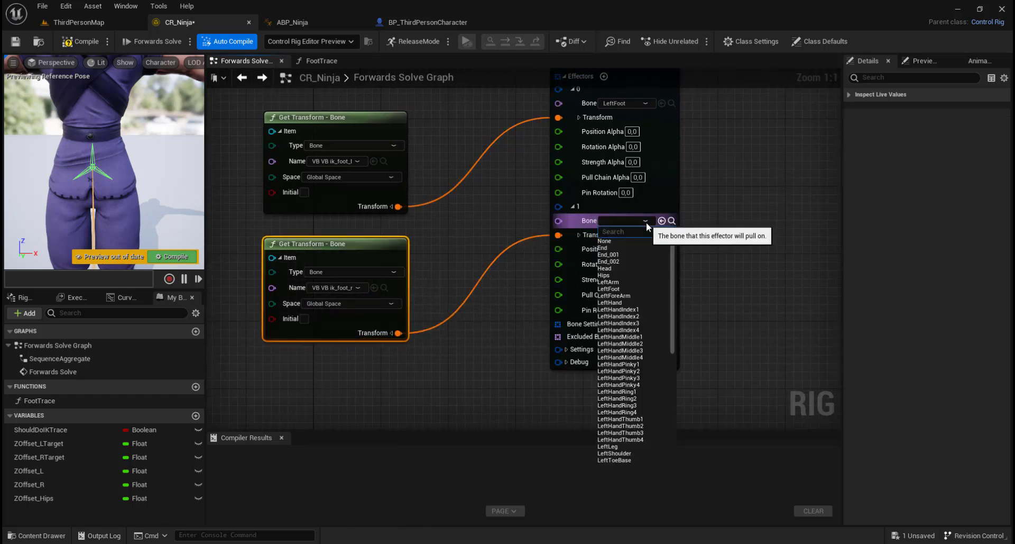
pyautogui.write('foot')
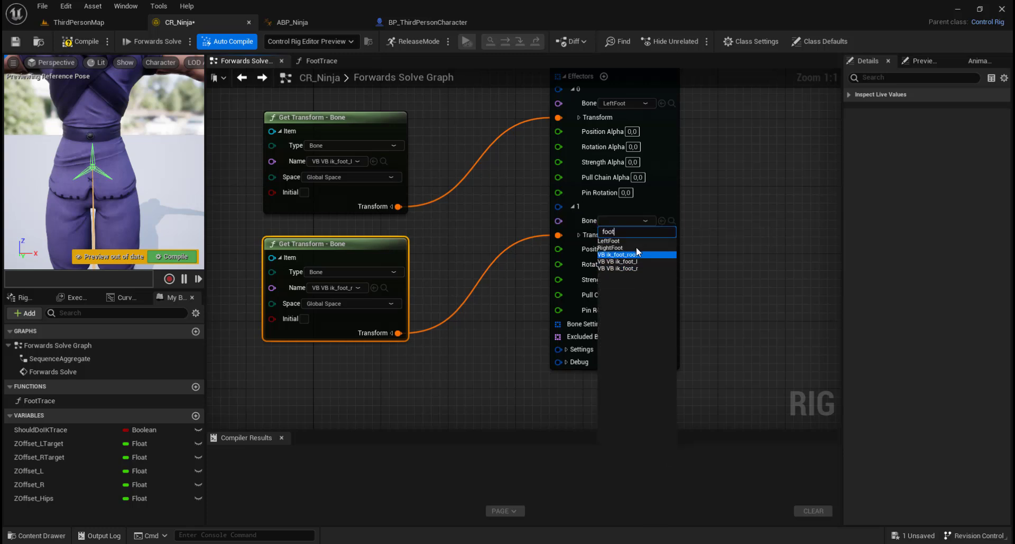
pyautogui.click(636, 247)
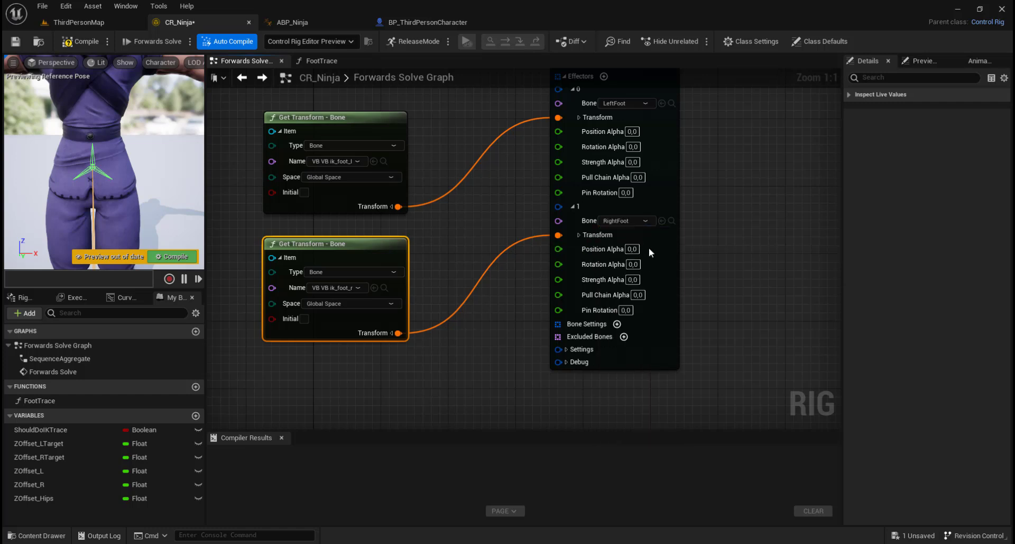
# Compile and save the CR_Ninja control rig with both foot effectors wired into the Full Body IK node
pyautogui.moveTo(706, 250); pyautogui.dragTo(713, 287, button='right')
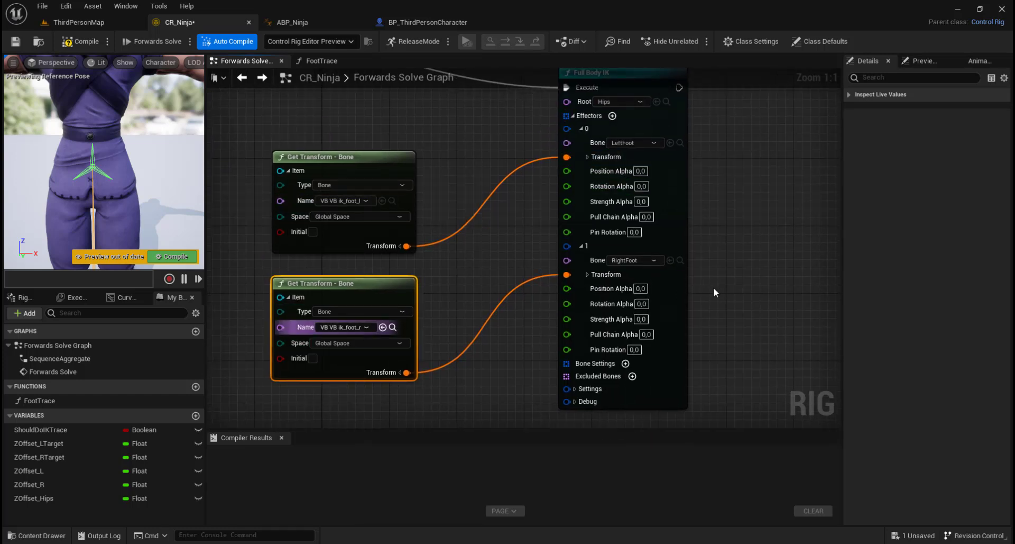
pyautogui.moveTo(785, 340); pyautogui.dragTo(807, 338, button='right')
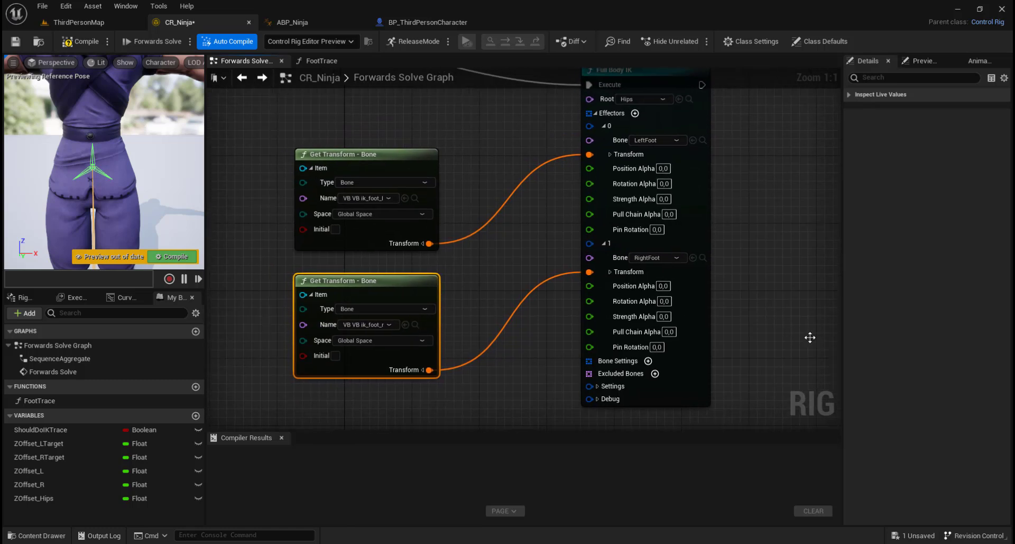
pyautogui.click(87, 46)
pyautogui.moveTo(469, 123); pyautogui.dragTo(495, 143, button='right')
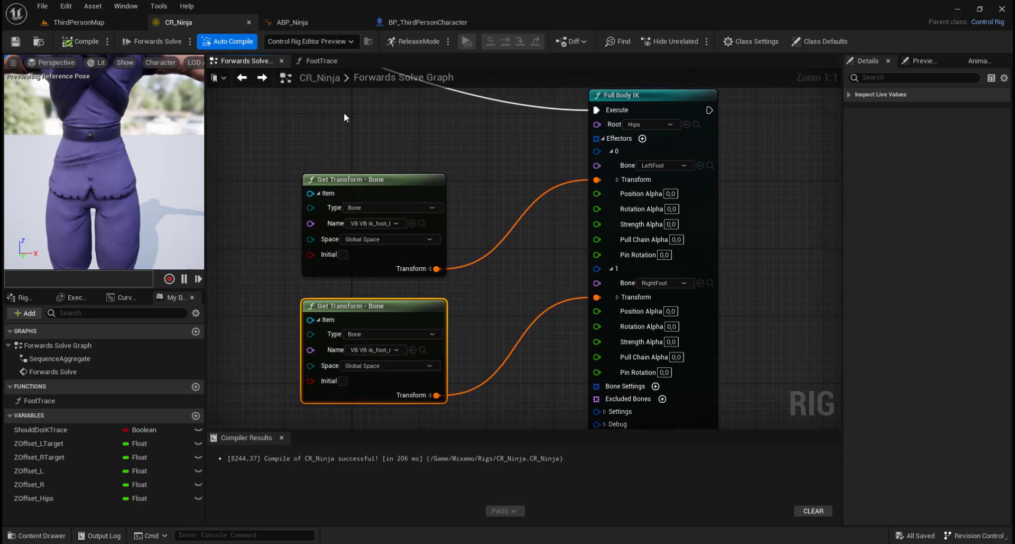
# Switch to the ABP_Ninja animation blueprint and open its AnimGraph at the MainStates and Output Pose nodes
pyautogui.click(290, 23)
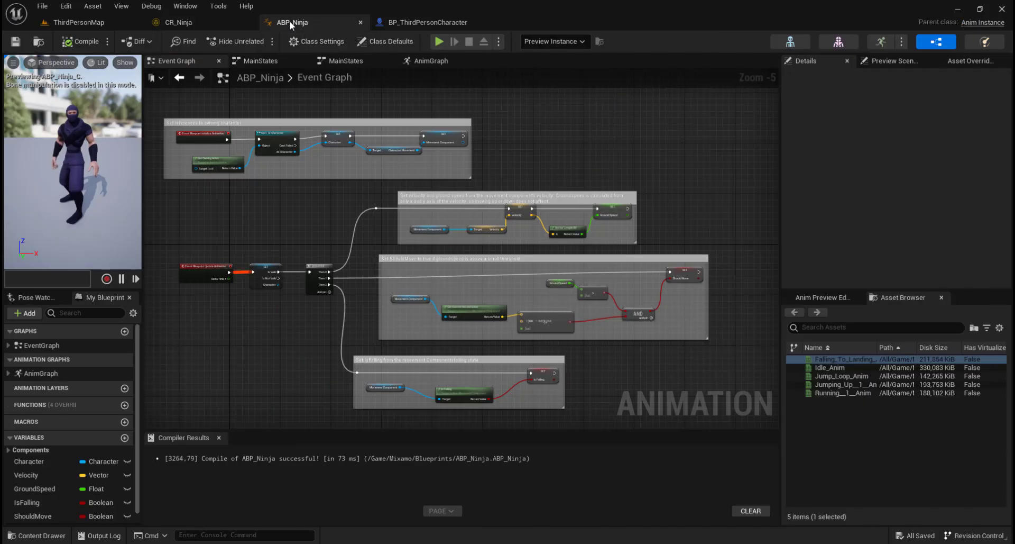
pyautogui.click(431, 61)
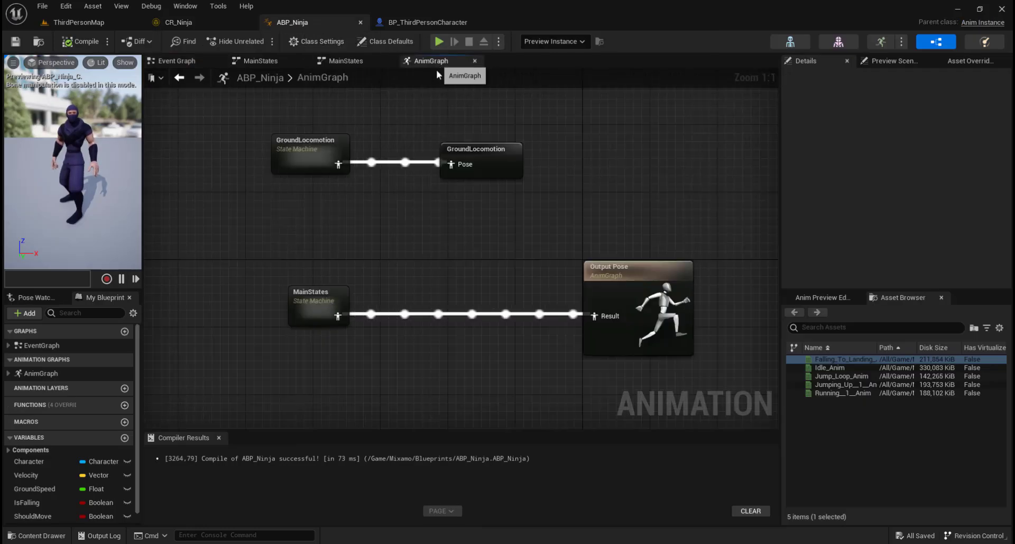
pyautogui.moveTo(425, 225); pyautogui.dragTo(424, 170, button='right')
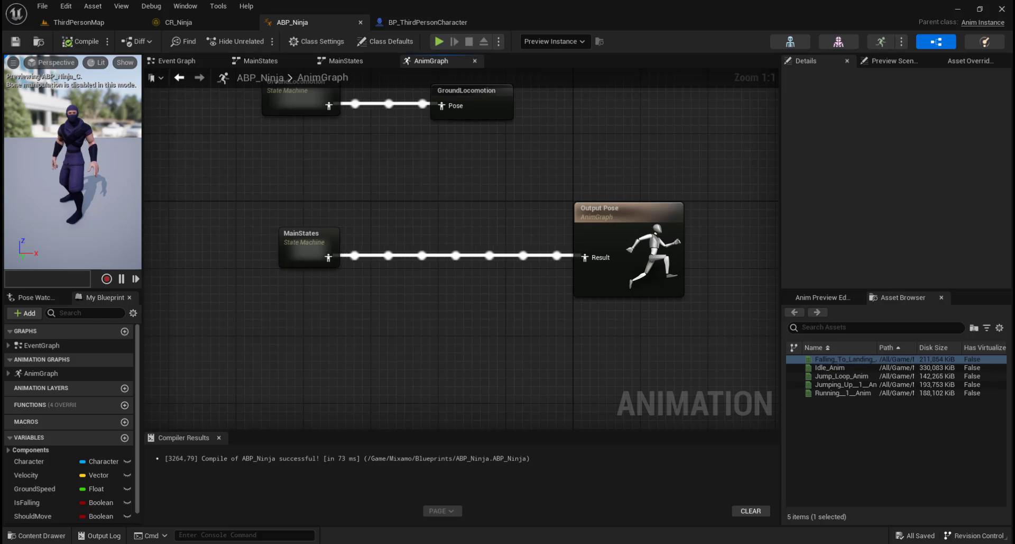
# Insert a Control Rig node between MainStates and Output Pose and align it with the pose connection
pyautogui.moveTo(405, 328)
pyautogui.mouseDown(button='right')
pyautogui.moveTo(437, 315)
pyautogui.moveTo(399, 317)
pyautogui.mouseUp(button='right')
pyautogui.moveTo(334, 233); pyautogui.dragTo(389, 253)
pyautogui.write('co')
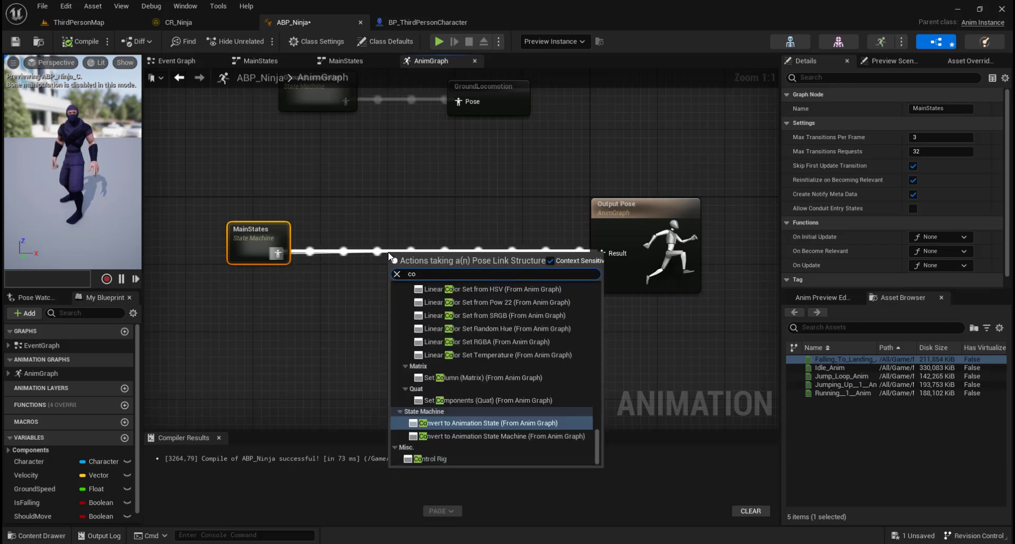
pyautogui.write('ntrol')
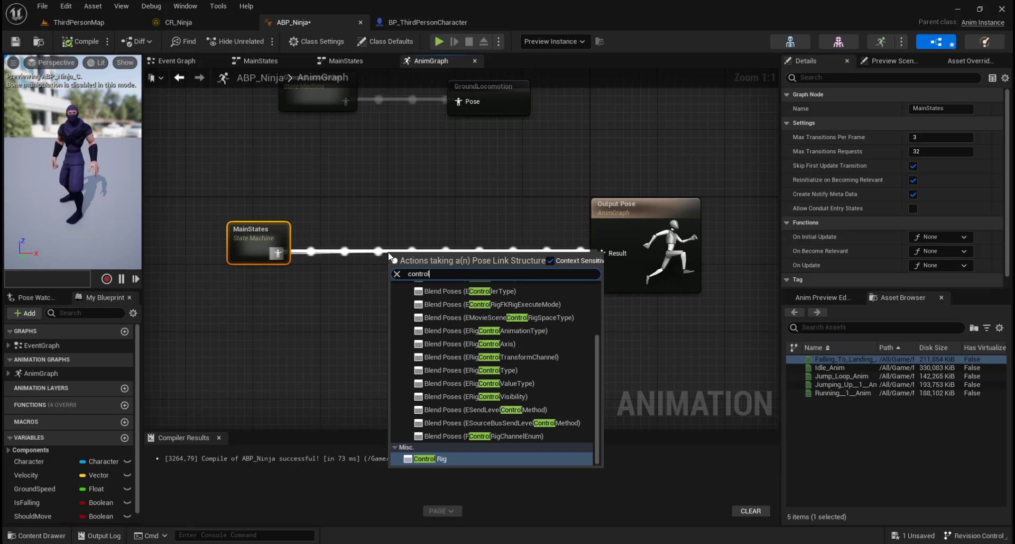
pyautogui.click(446, 458)
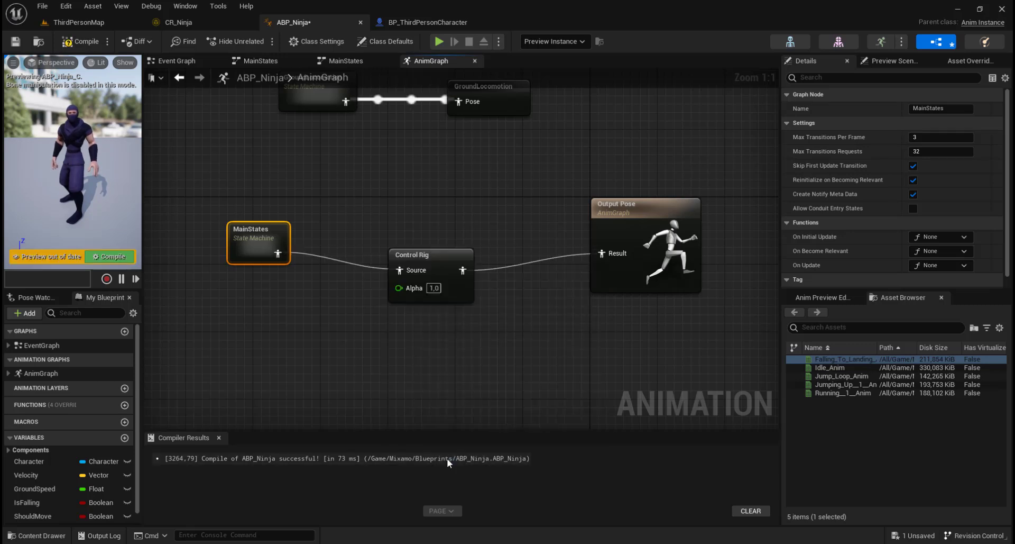
pyautogui.moveTo(432, 247); pyautogui.dragTo(433, 238)
pyautogui.moveTo(535, 316); pyautogui.dragTo(414, 311, button='right')
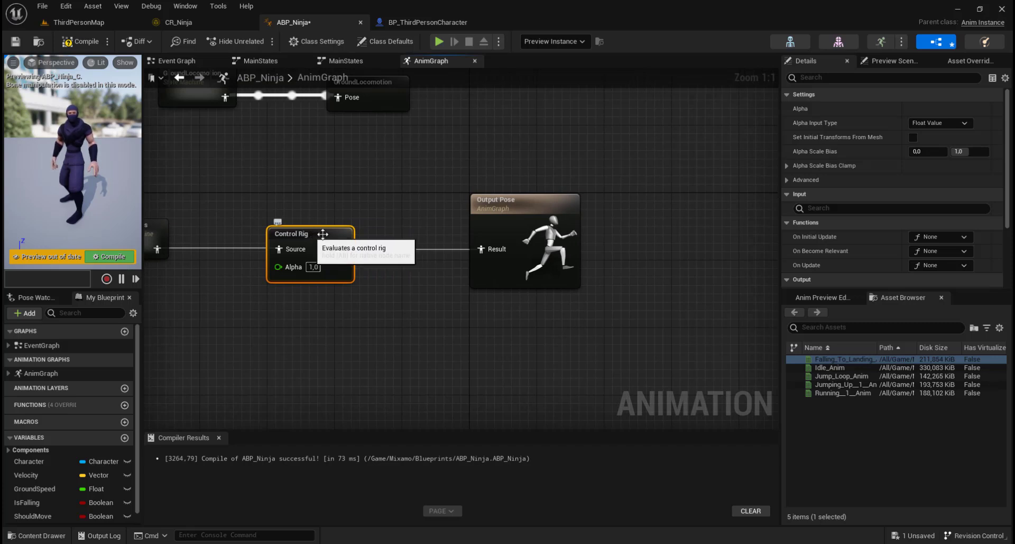
# Set the Control Rig node's Control Rig Class to CR_Ninja in ABP_Ninja
pyautogui.scroll(-3, 915, 171)
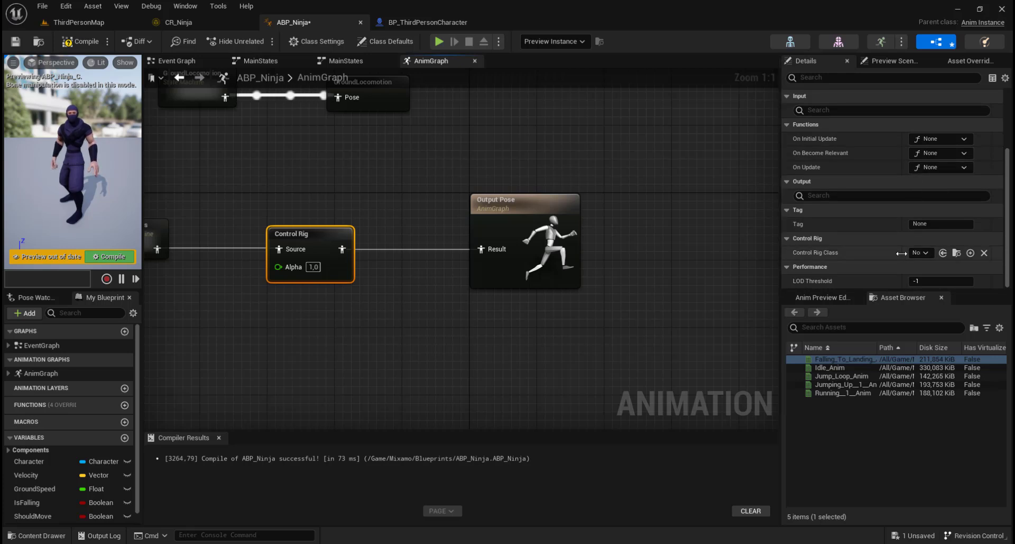
pyautogui.moveTo(902, 253); pyautogui.dragTo(863, 253)
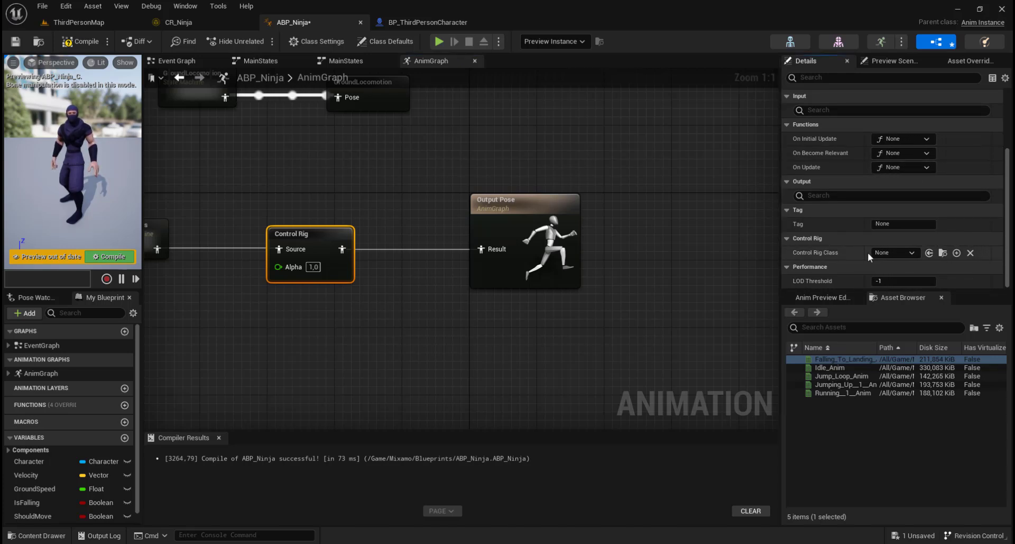
pyautogui.click(914, 252)
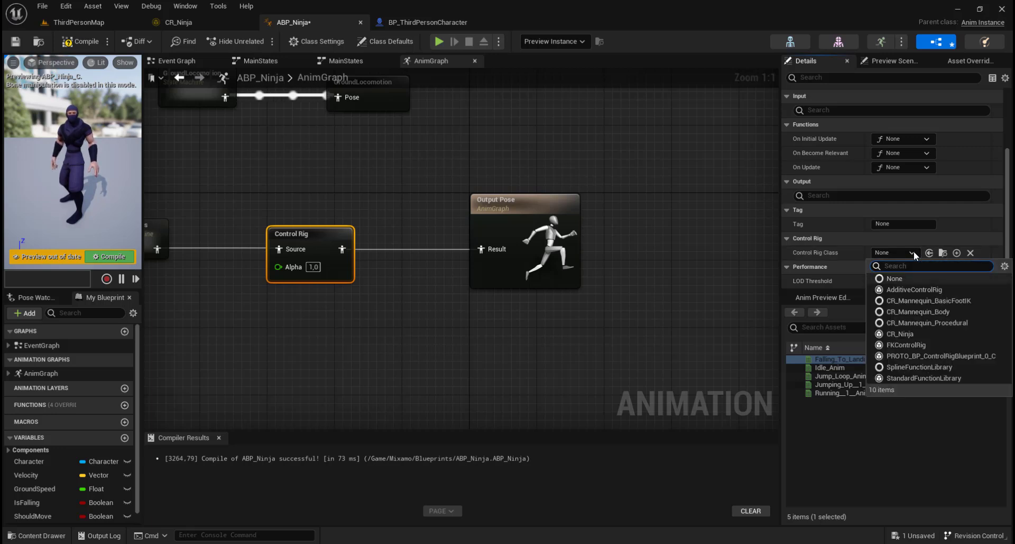
pyautogui.click(913, 330)
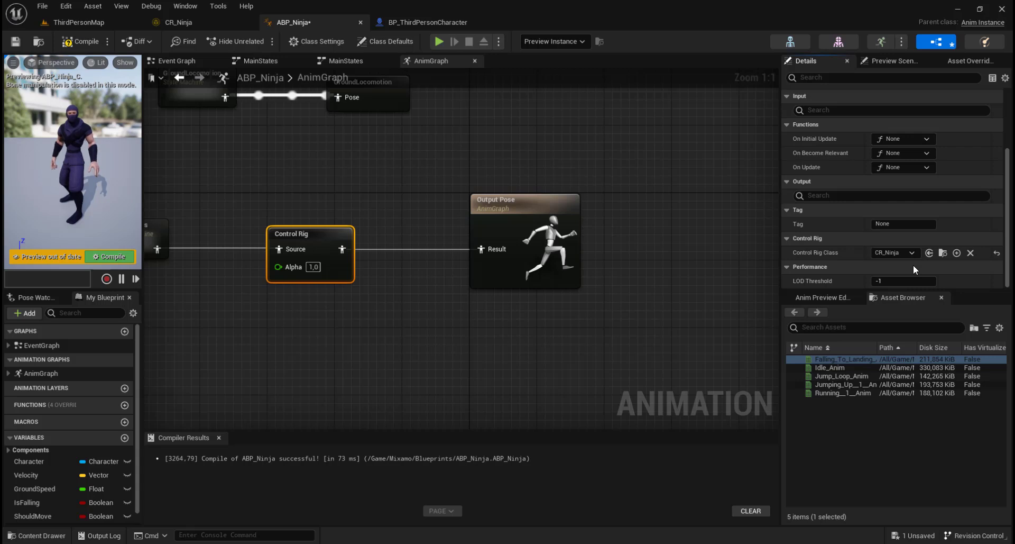
# Play-test ThirdPersonMap, running the ninja around the level to check its foot placement, and stop the session
pyautogui.click(81, 24)
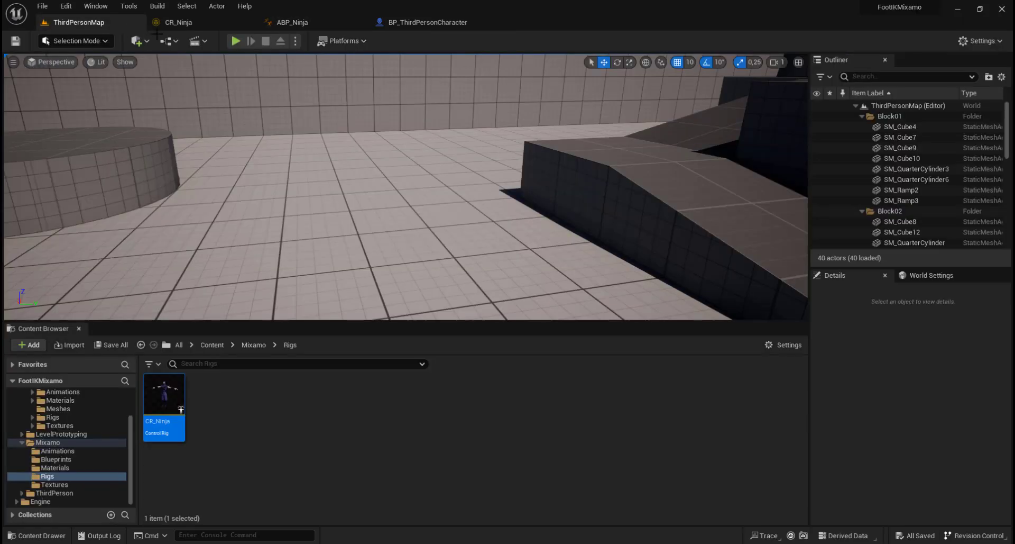
pyautogui.click(234, 42)
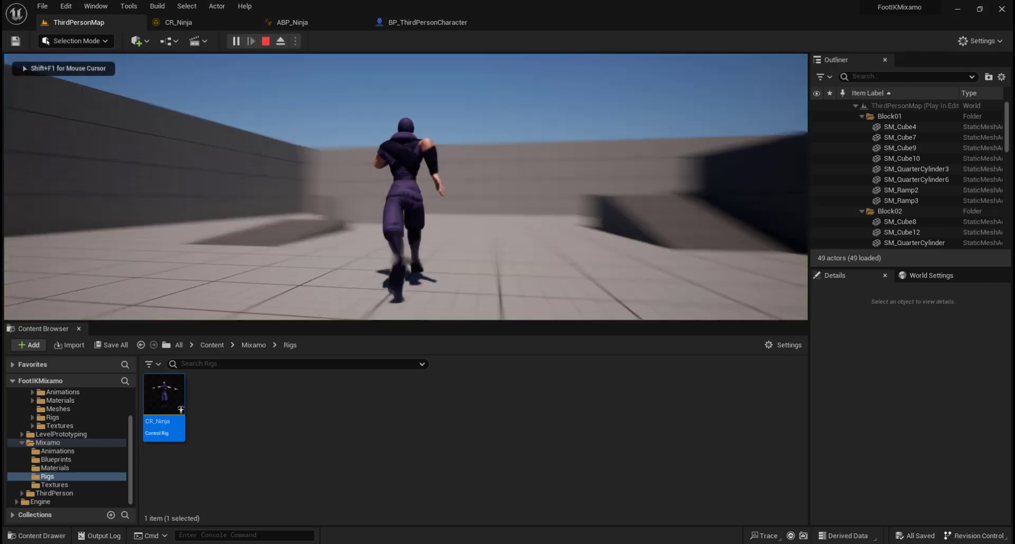
pyautogui.press('w')
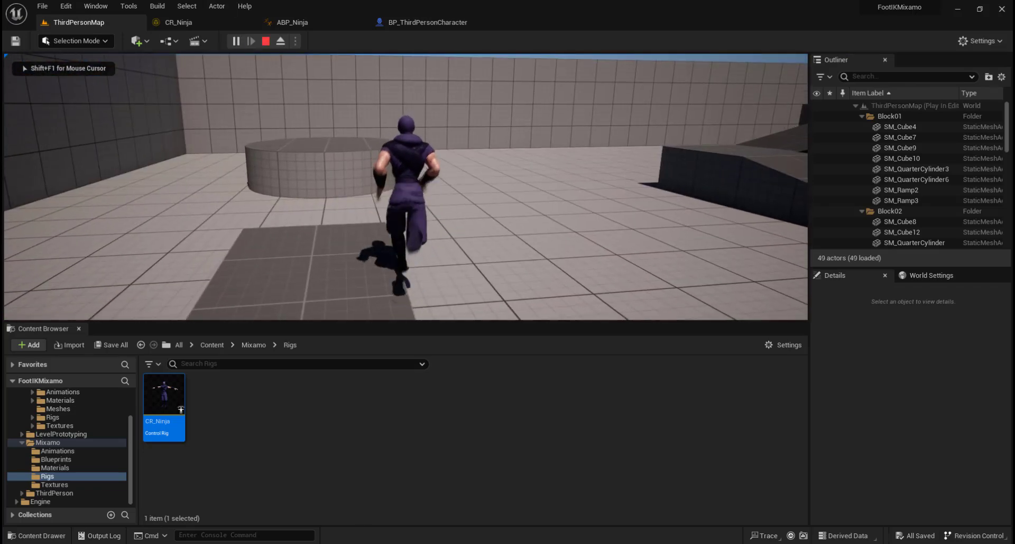
pyautogui.press('w')
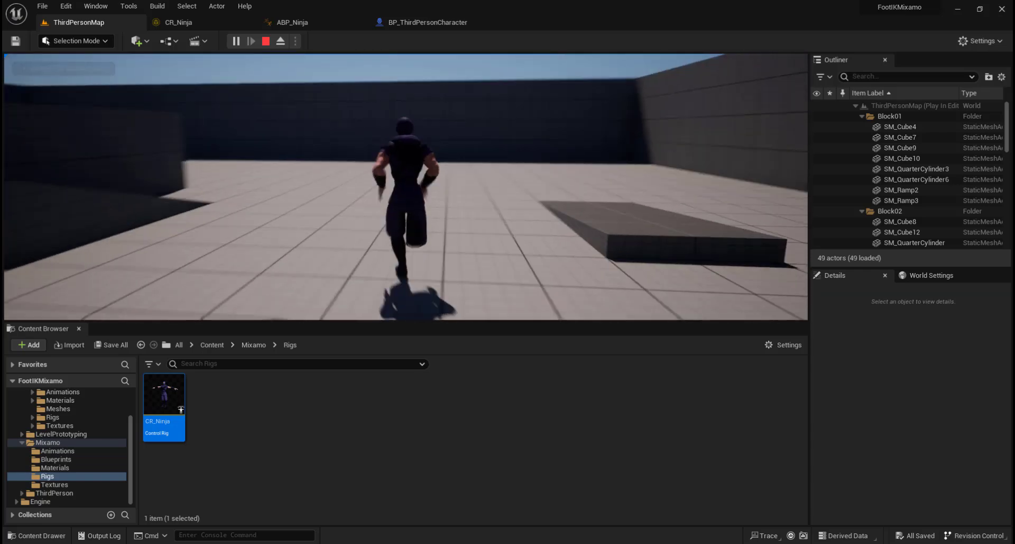
pyautogui.press('s')
pyautogui.press('d')
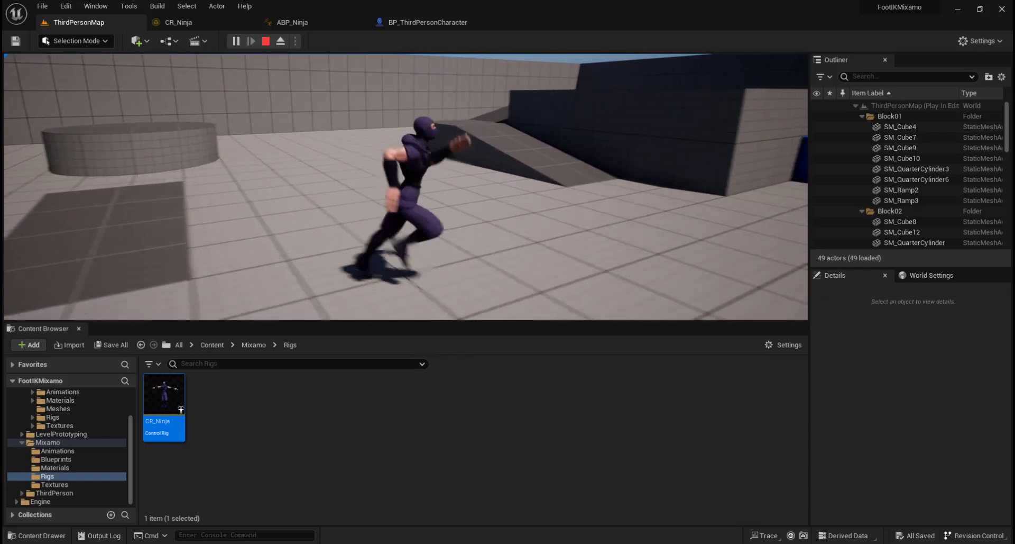
pyautogui.press('w')
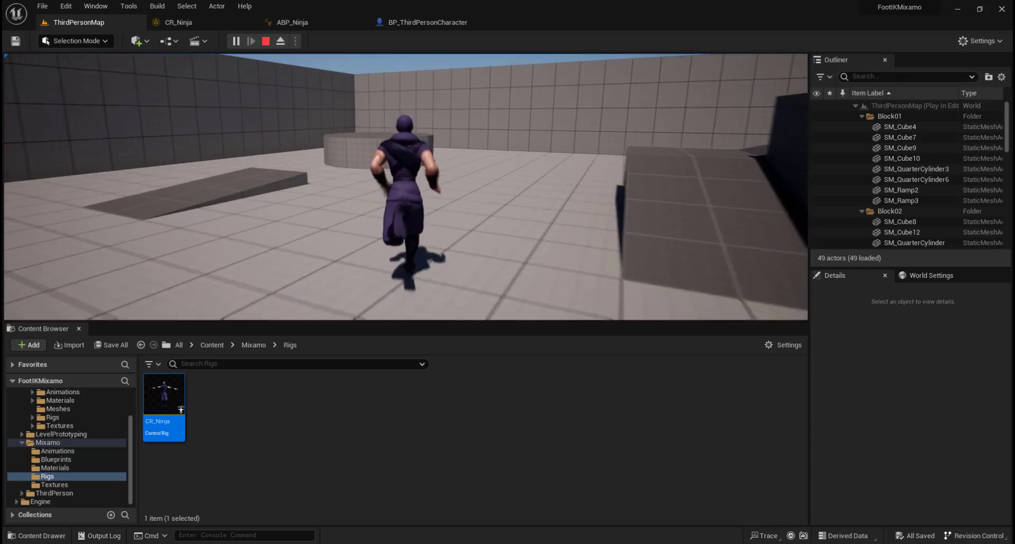
pyautogui.press('s')
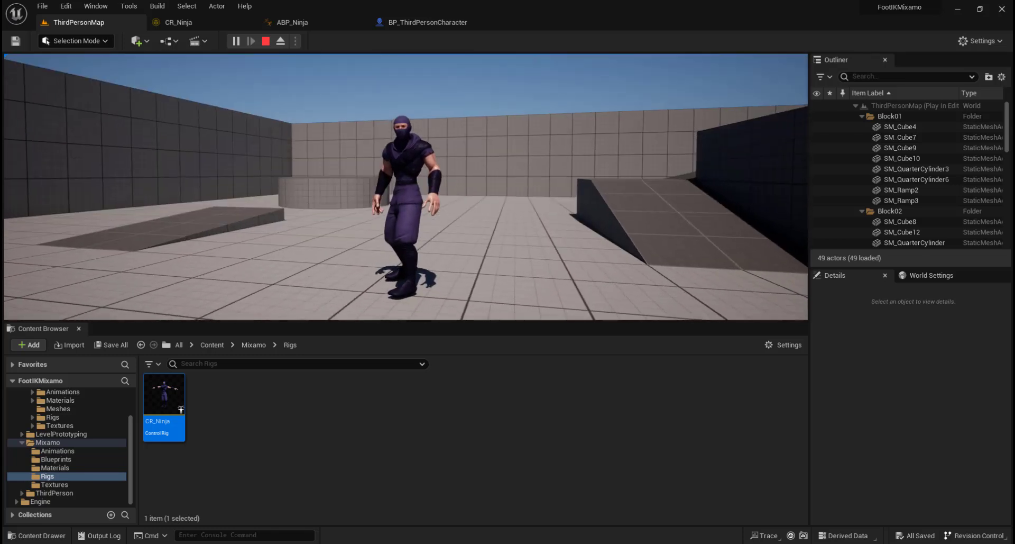
pyautogui.press('d')
pyautogui.press('w')
pyautogui.press('s')
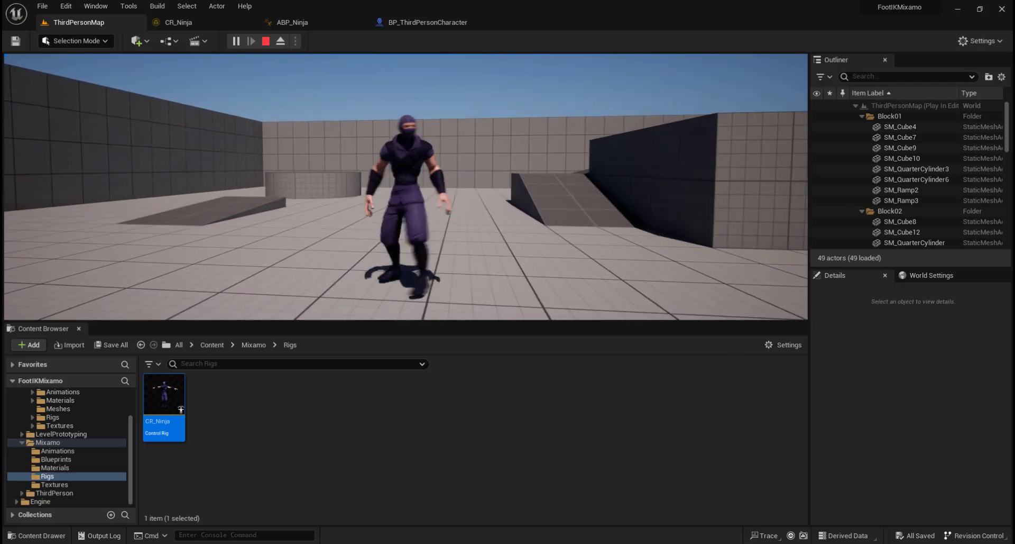
pyautogui.press('w')
pyautogui.press('Escape')
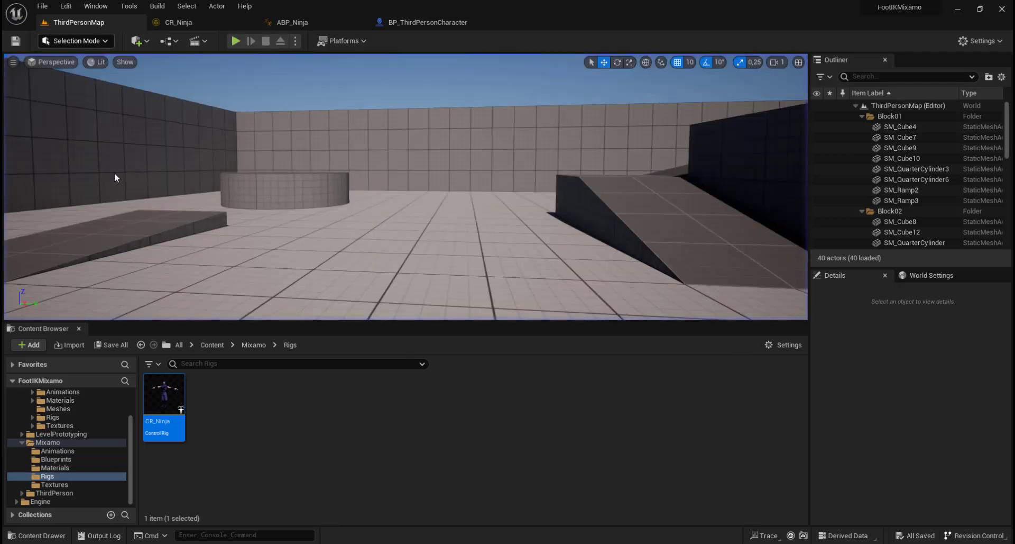
# Enable the default value of the ShouldDoIKTrace variable in CR_Ninja and compile the rig
pyautogui.click(294, 23)
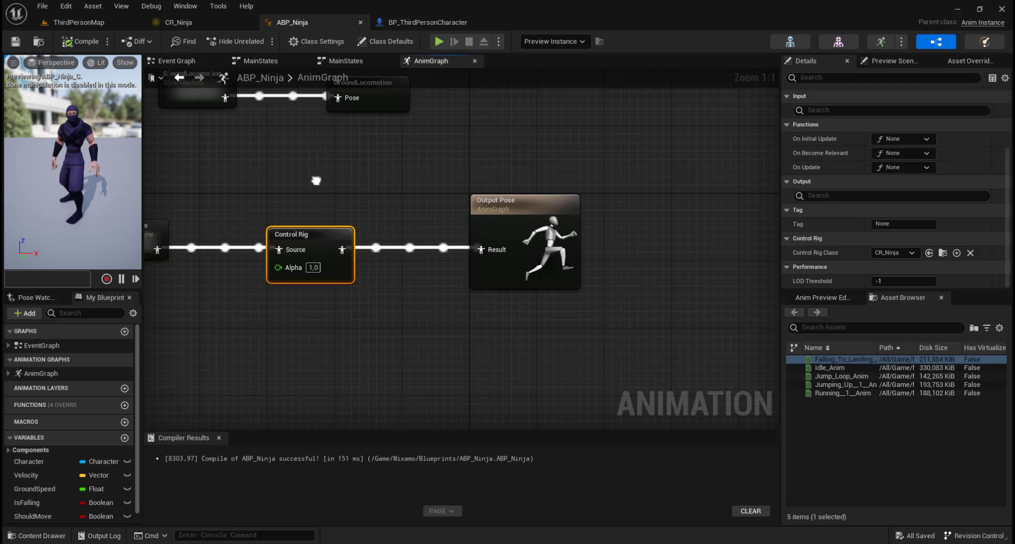
pyautogui.moveTo(316, 182); pyautogui.dragTo(412, 185, button='right')
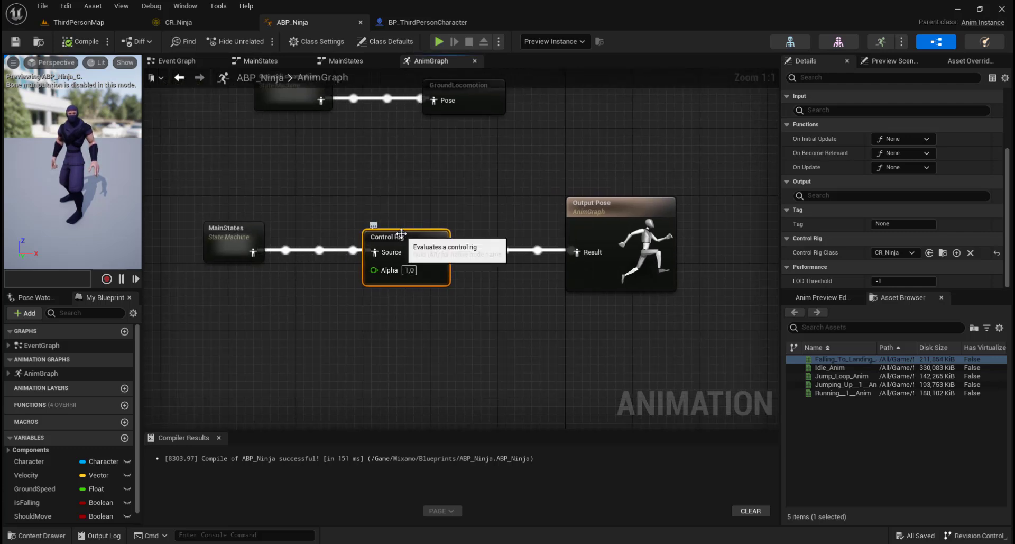
pyautogui.click(180, 23)
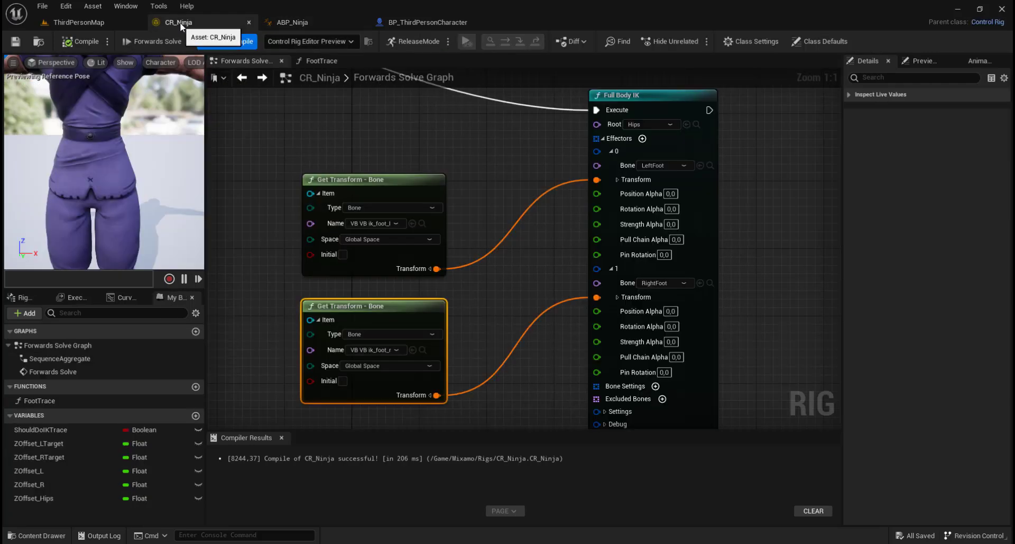
pyautogui.click(144, 429)
pyautogui.click(72, 429)
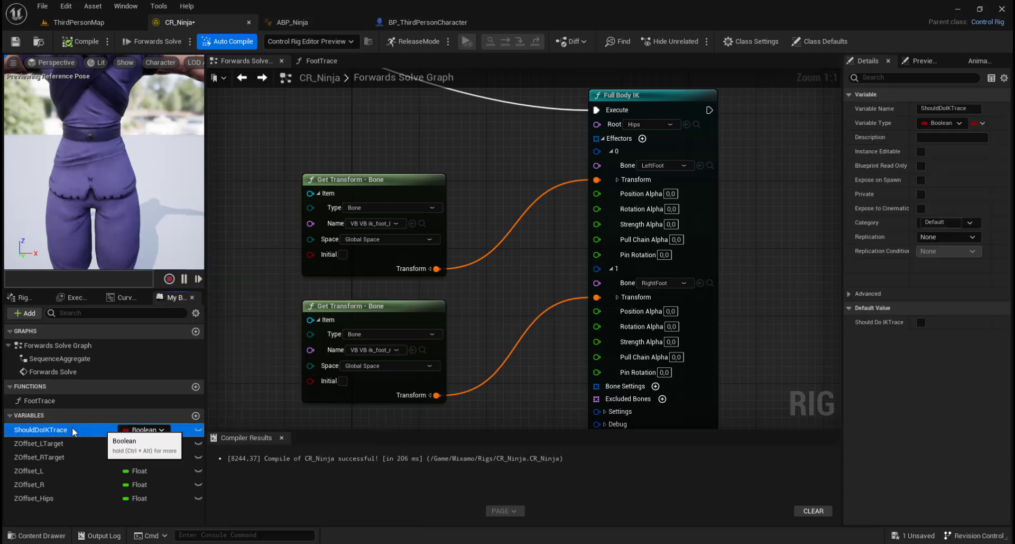
pyautogui.click(921, 322)
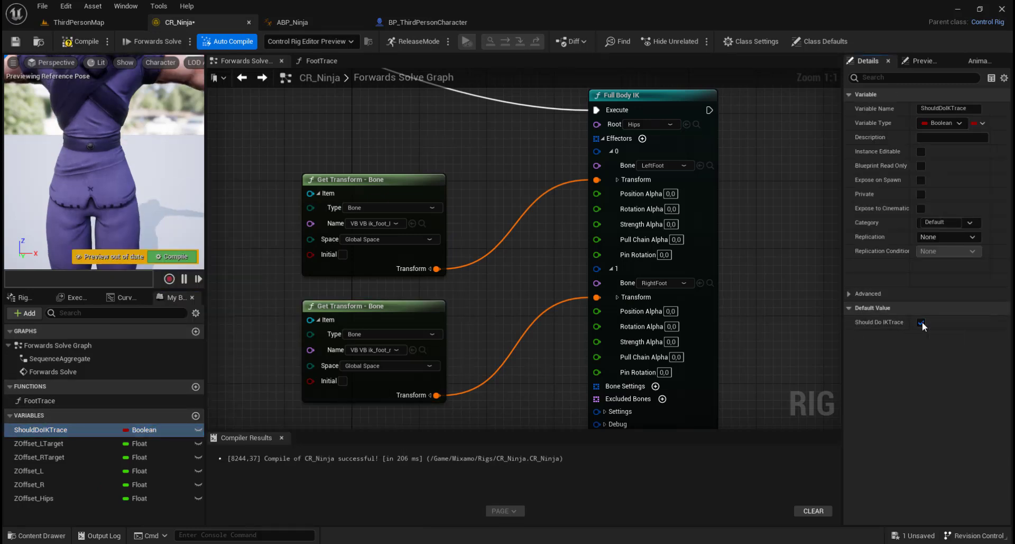
pyautogui.click(86, 42)
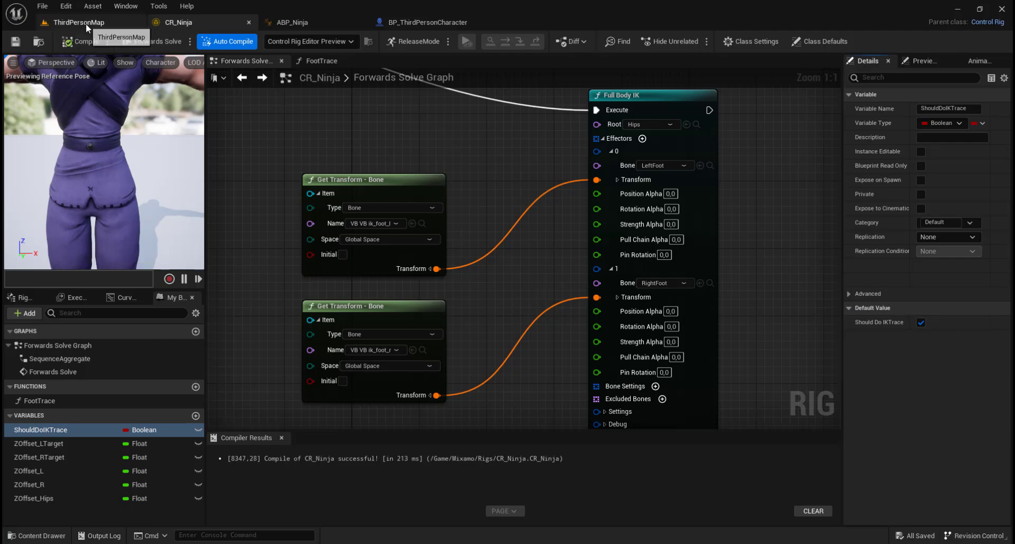
# Play-test ThirdPersonMap with ShouldDoIKTrace enabled by default, examining the ninja's feet while standing and running
pyautogui.click(85, 23)
pyautogui.click(236, 41)
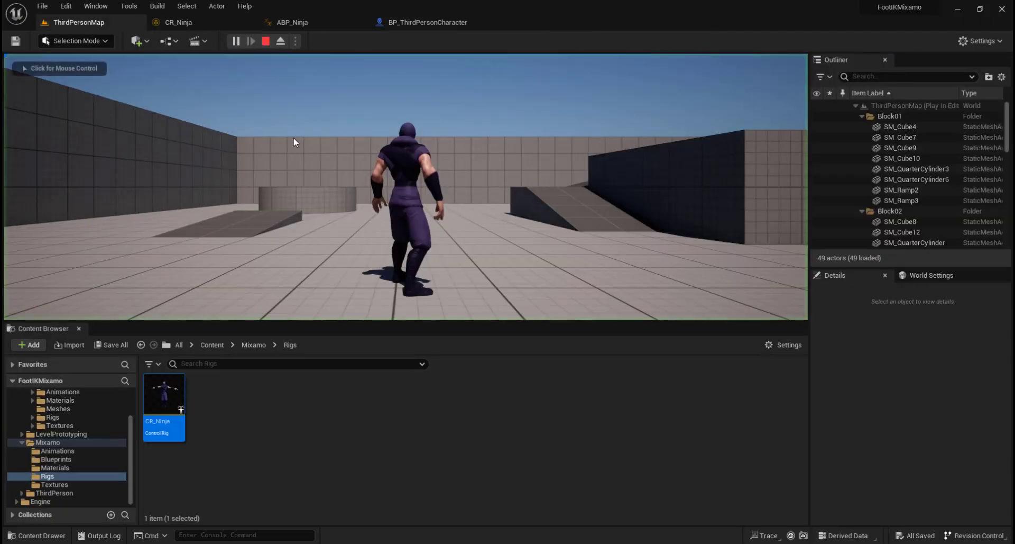
pyautogui.press('w')
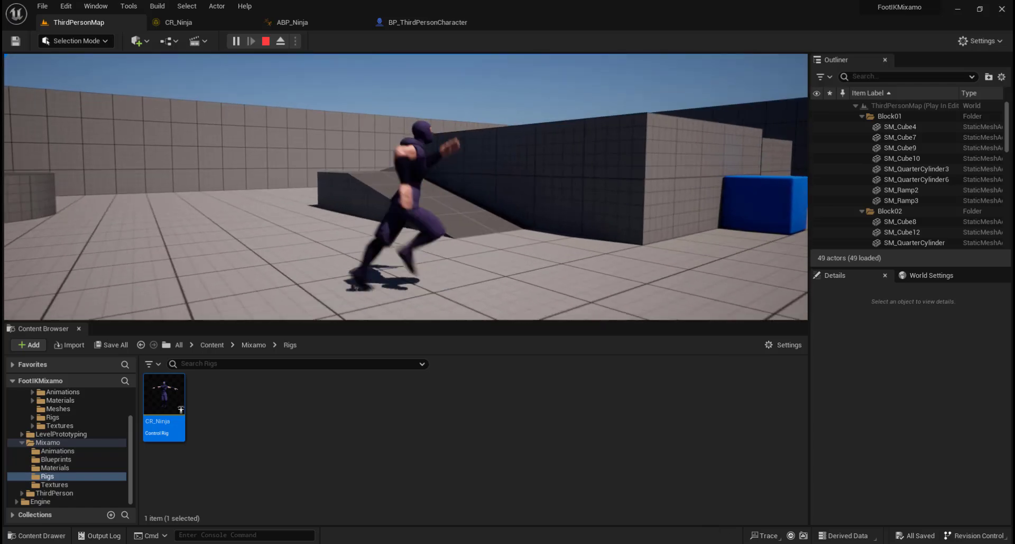
# Disable ShouldDoIKTrace's default value in CR_Ninja, compile the rig, and make the variable instance editable
pyautogui.click(190, 27)
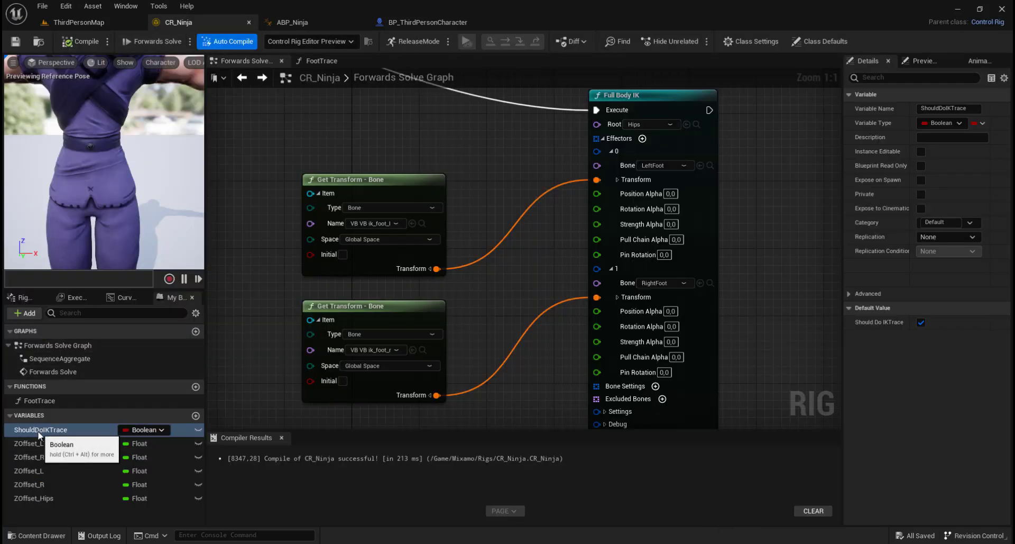
pyautogui.click(922, 322)
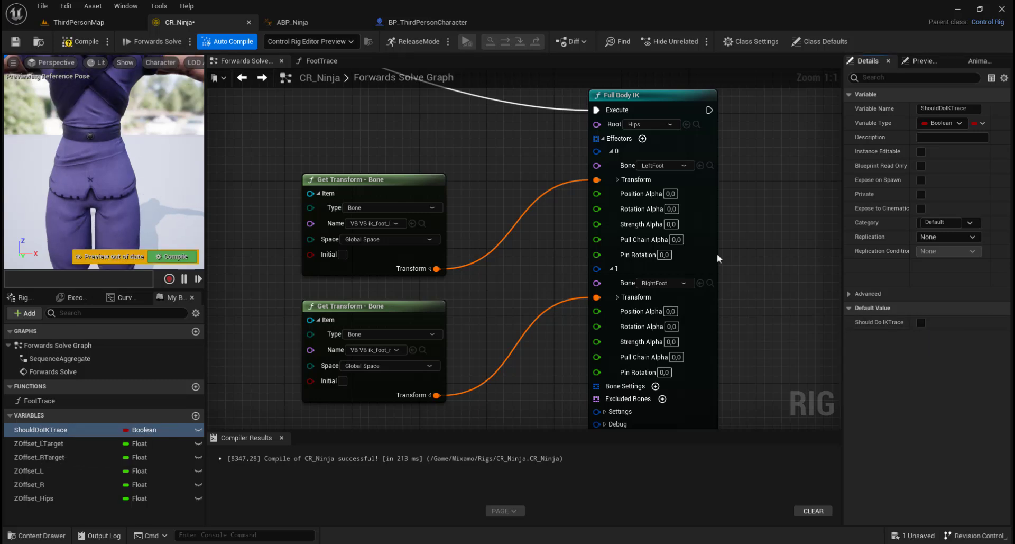
pyautogui.click(81, 41)
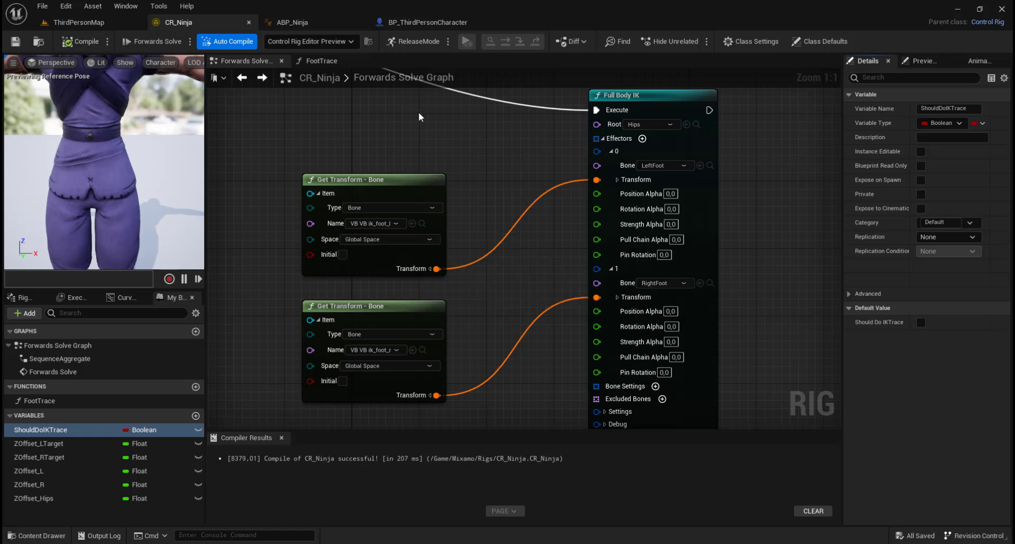
pyautogui.click(197, 429)
# Expose ShouldDoIKTrace as an input pin on ABP_Ninja's Control Rig node and compile the animation blueprint
pyautogui.click(294, 23)
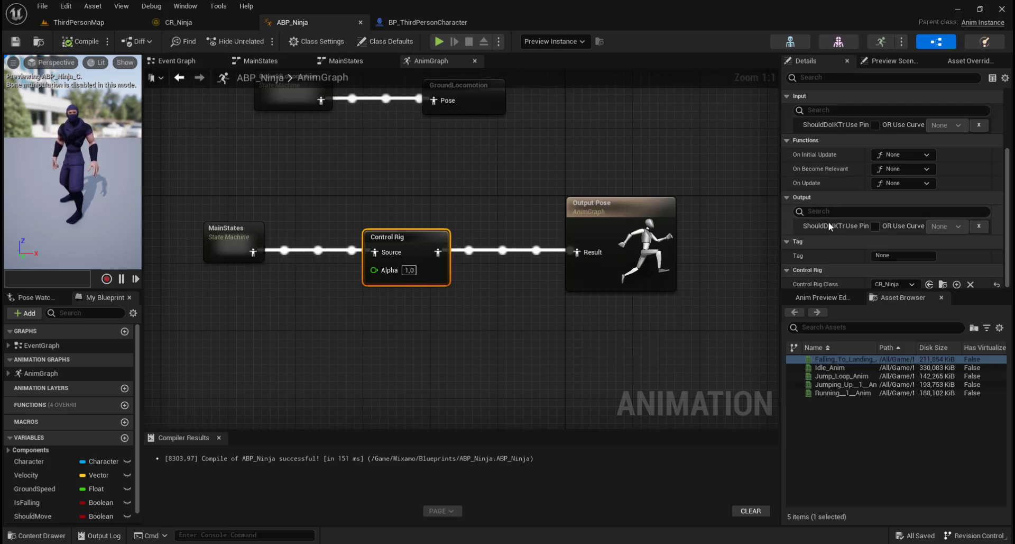
pyautogui.click(876, 226)
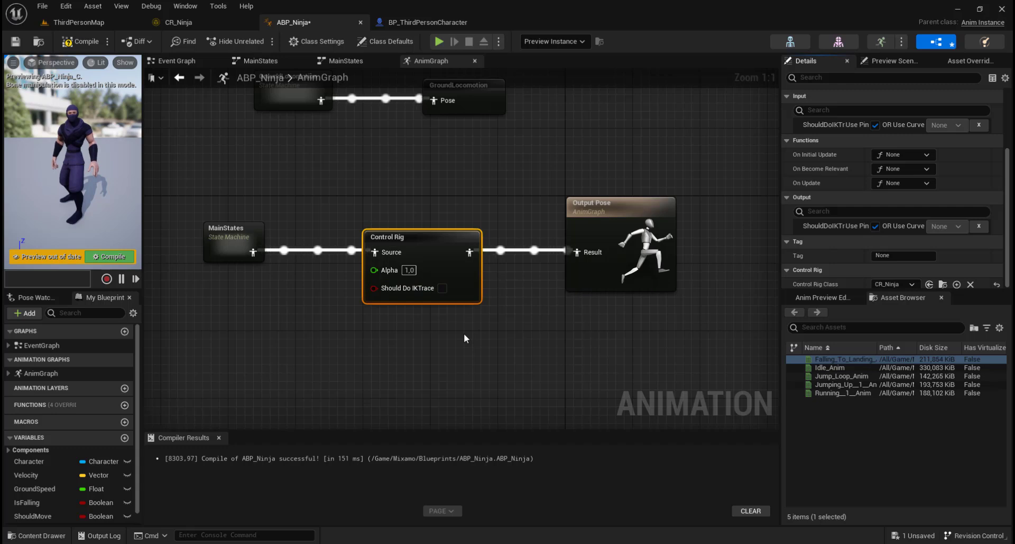
pyautogui.moveTo(464, 334); pyautogui.dragTo(516, 297, button='right')
pyautogui.click(81, 41)
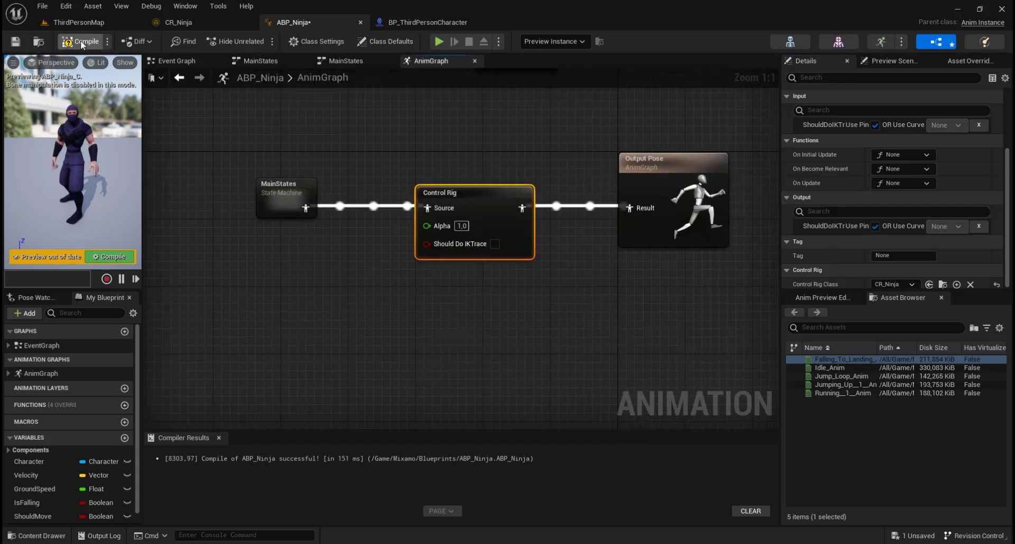
# Feed the IsFalling variable through a NOT Boolean node into the Control Rig's Should Do IKTrace input and compile ABP_Ninja
pyautogui.moveTo(460, 310); pyautogui.dragTo(487, 322, button='right')
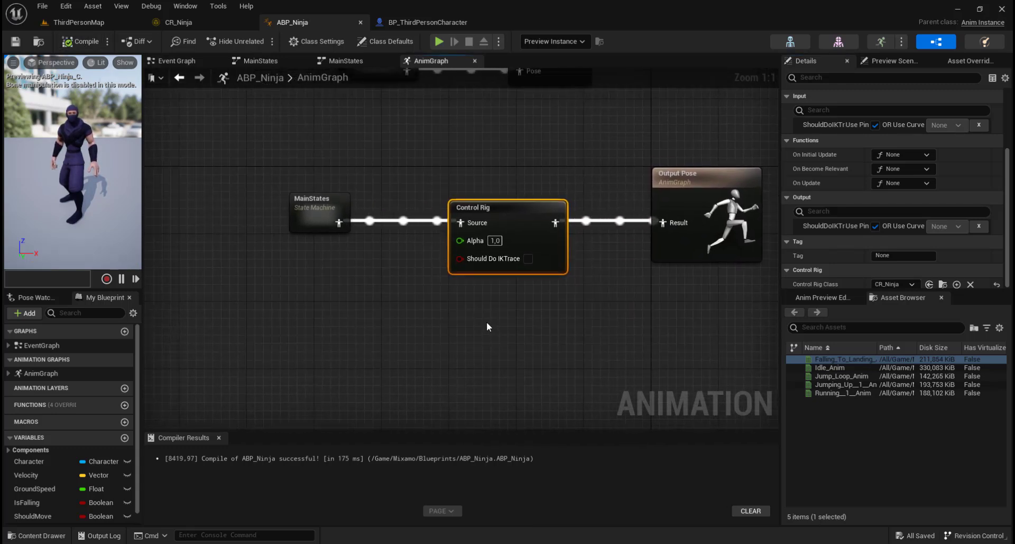
pyautogui.moveTo(26, 502); pyautogui.dragTo(360, 279)
pyautogui.click(301, 271)
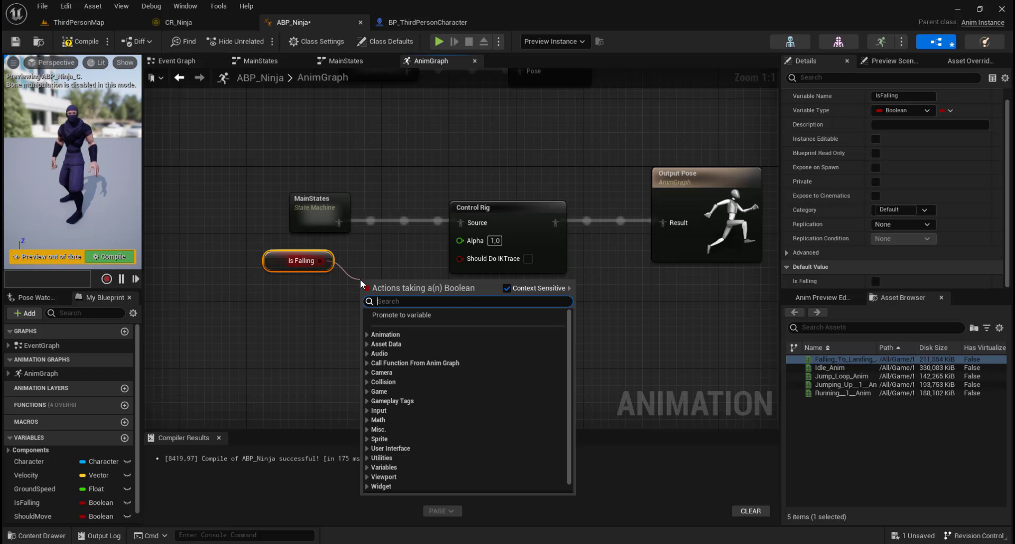
pyautogui.write('not')
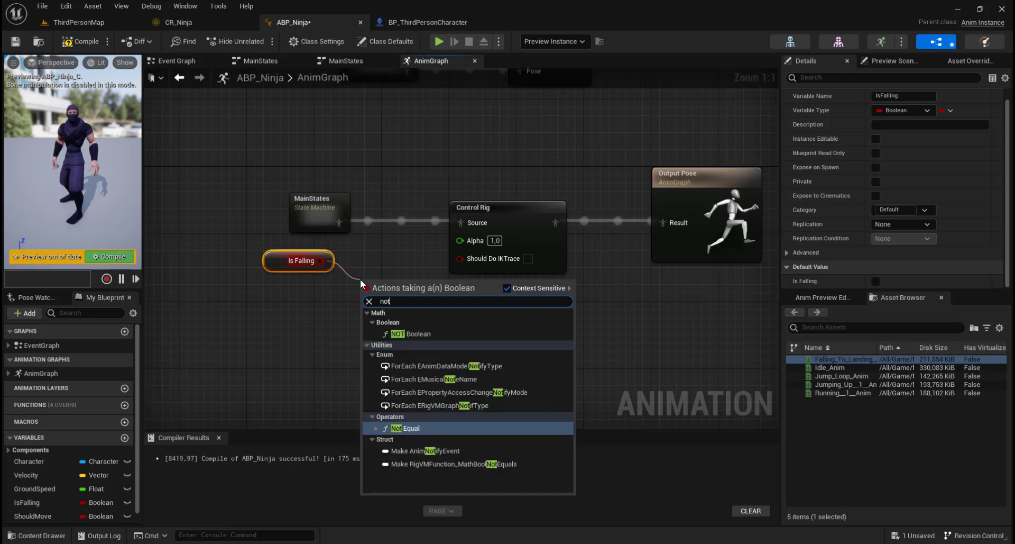
pyautogui.click(450, 332)
pyautogui.moveTo(433, 286); pyautogui.dragTo(460, 259)
pyautogui.moveTo(518, 301); pyautogui.dragTo(484, 288, button='right')
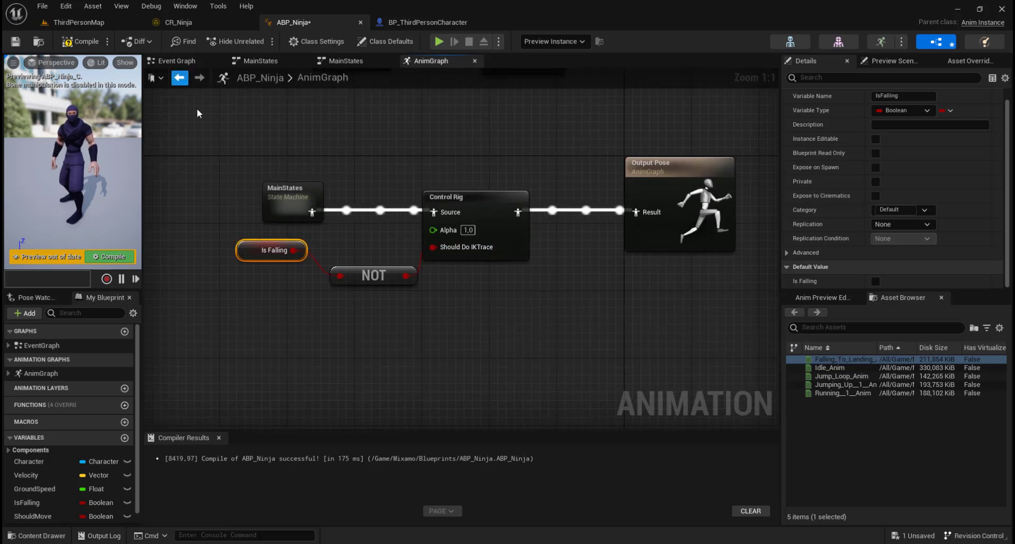
pyautogui.click(80, 41)
# Play-test ThirdPersonMap with the NOT IsFalling connection, examining the ninja's feet while running and standing at the ramp's edge
pyautogui.click(180, 22)
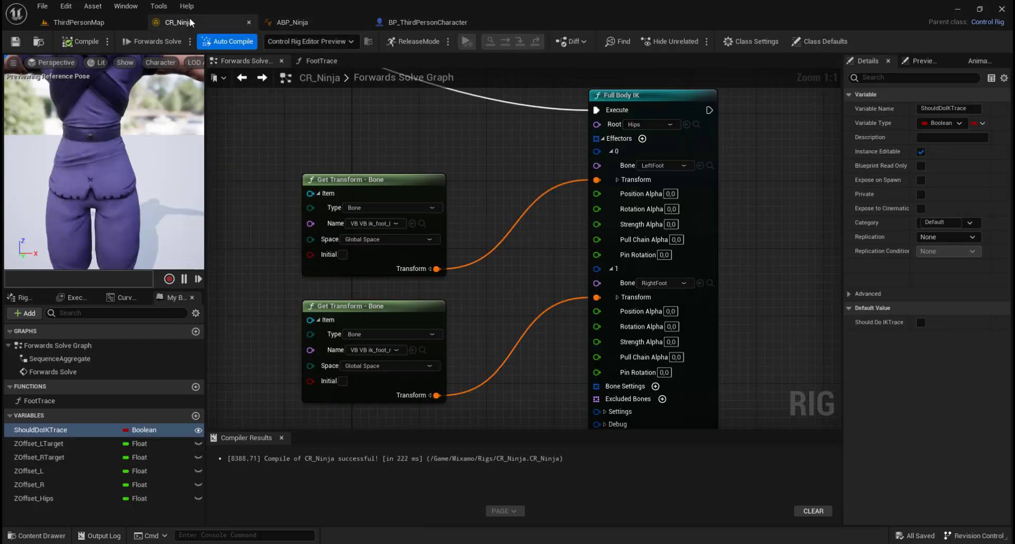
pyautogui.click(106, 23)
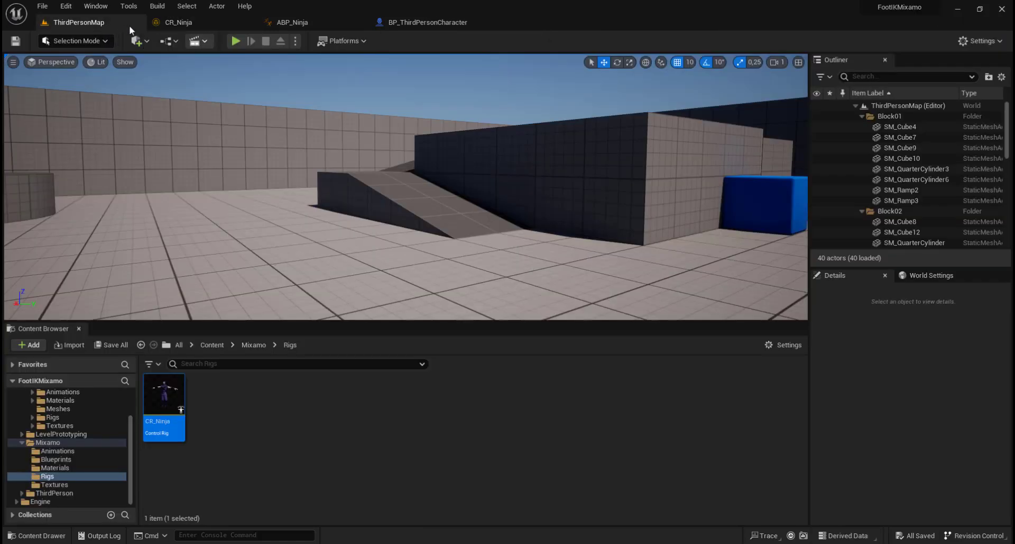
pyautogui.click(236, 41)
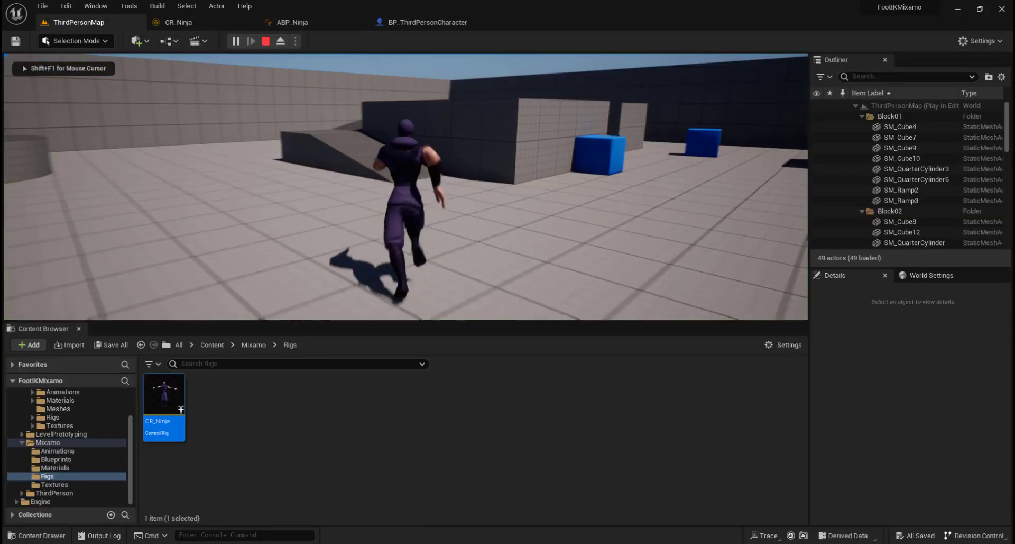
pyautogui.press('w')
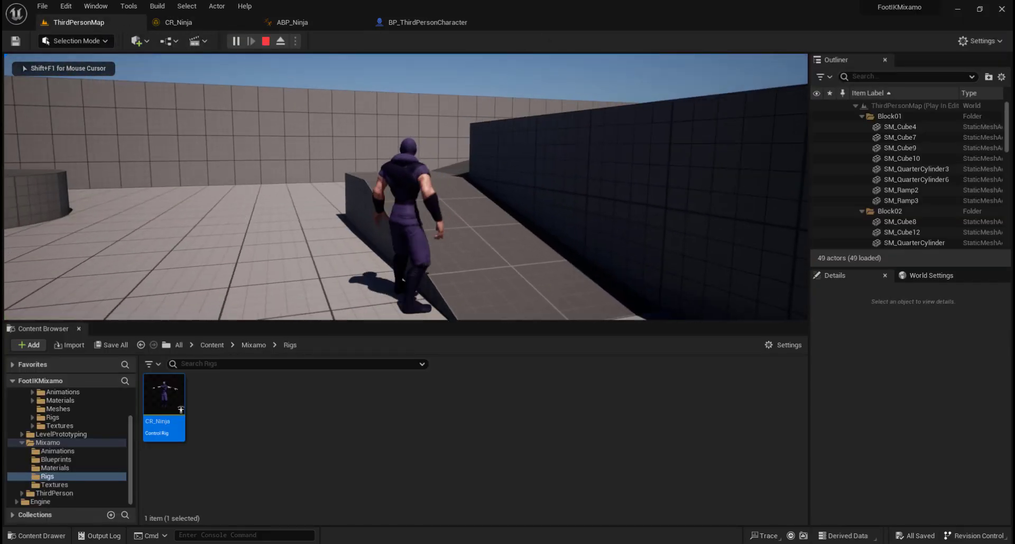
pyautogui.press('d')
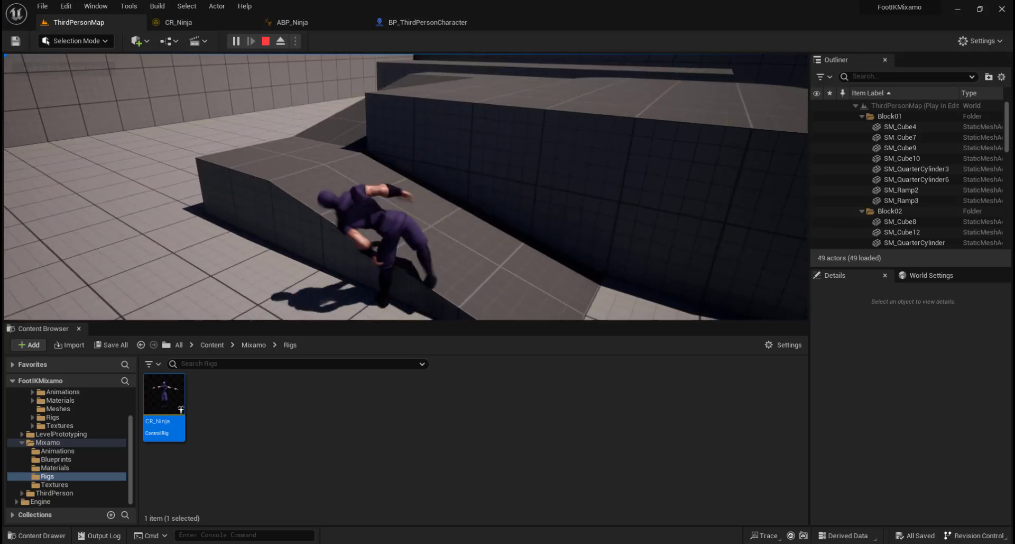
pyautogui.press('s')
pyautogui.press('Escape')
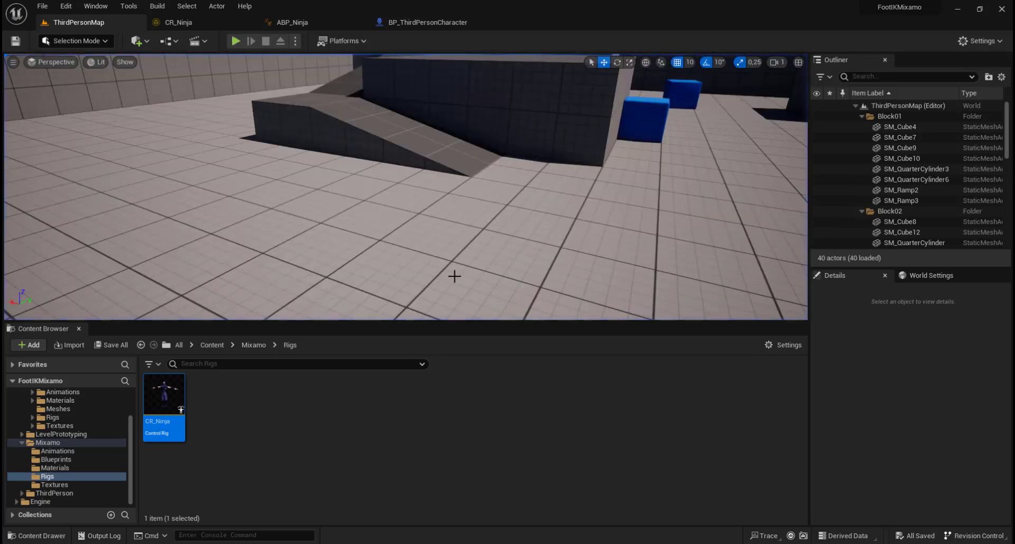
# Set Root Behavior to Pin to Input in the Full Body IK node's settings in CR_Ninja and compile the rig
pyautogui.click(186, 24)
pyautogui.scroll(-5, 524, 298)
pyautogui.moveTo(298, 259); pyautogui.dragTo(216, 141, button='right')
pyautogui.scroll(3, 754, 295)
pyautogui.moveTo(630, 271); pyautogui.dragTo(685, 250, button='right')
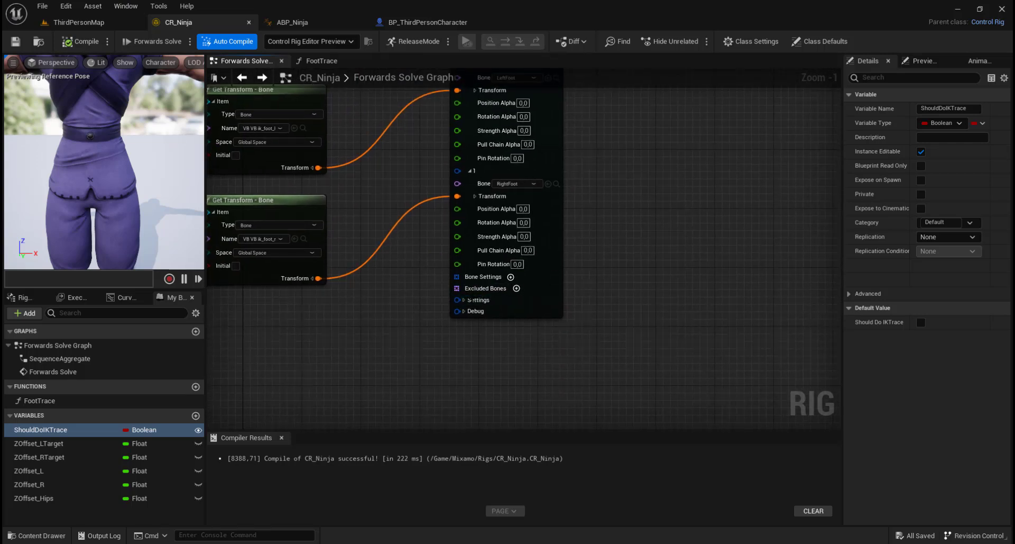
pyautogui.click(464, 299)
pyautogui.moveTo(675, 331); pyautogui.dragTo(664, 226, button='right')
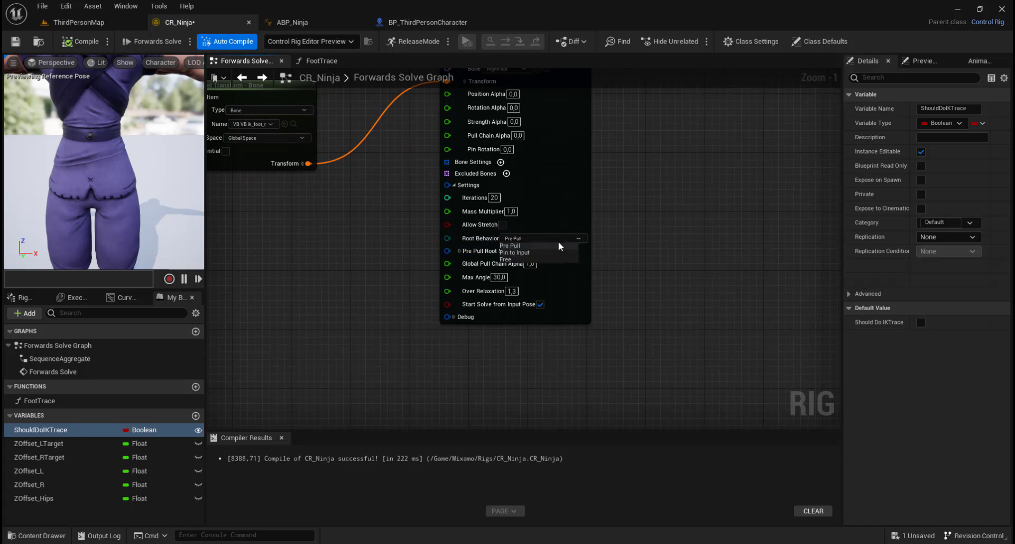
pyautogui.click(536, 251)
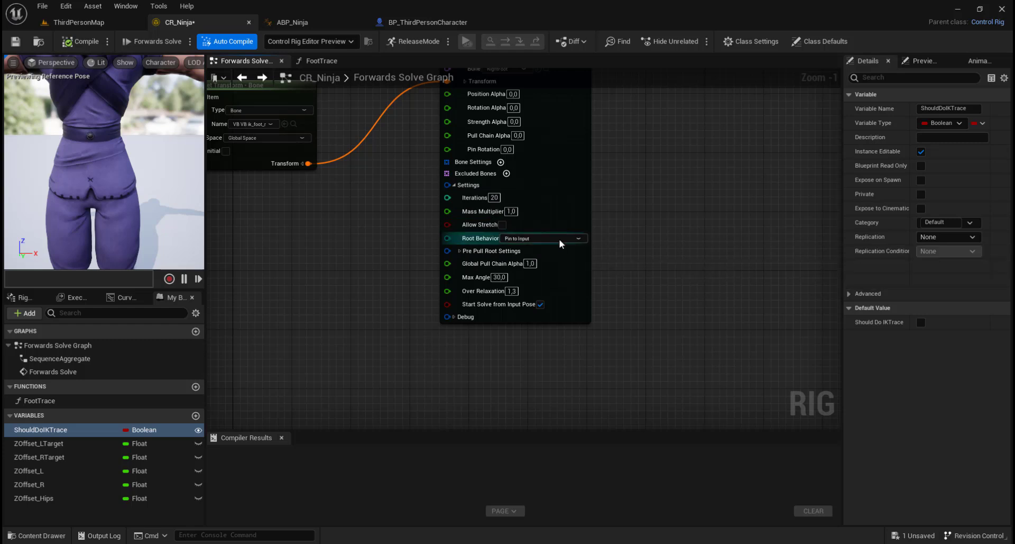
pyautogui.click(80, 41)
# Play-test ThirdPersonMap with the pinned root behavior, examining the ninja's leg poses at several spots along the ramp's edge
pyautogui.click(93, 20)
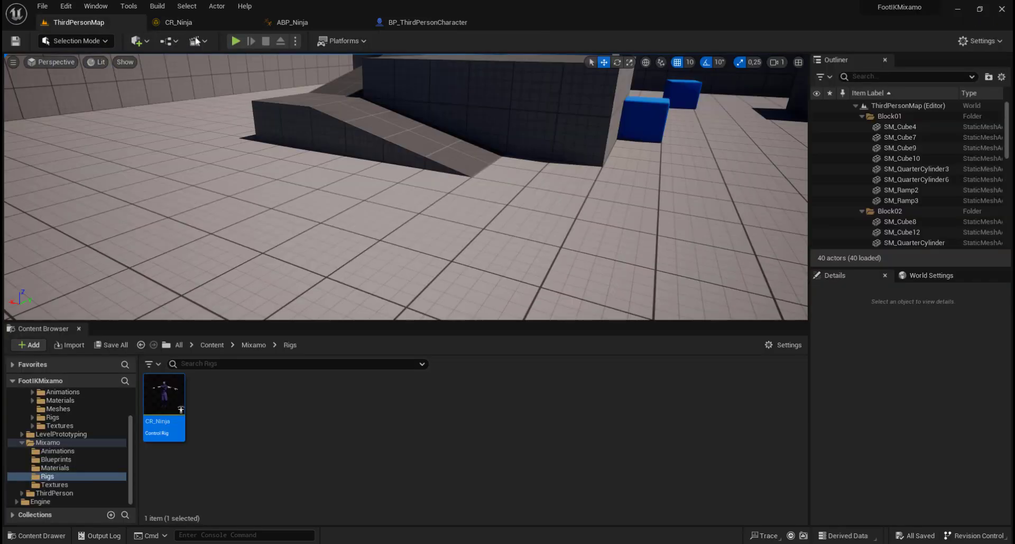
pyautogui.click(236, 45)
pyautogui.press('w')
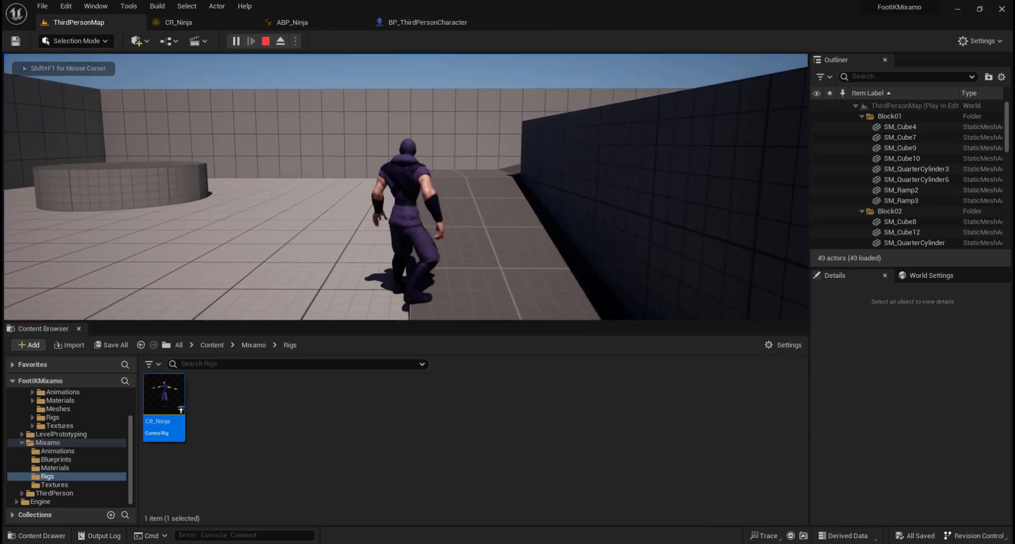
pyautogui.press('w')
pyautogui.press('w')
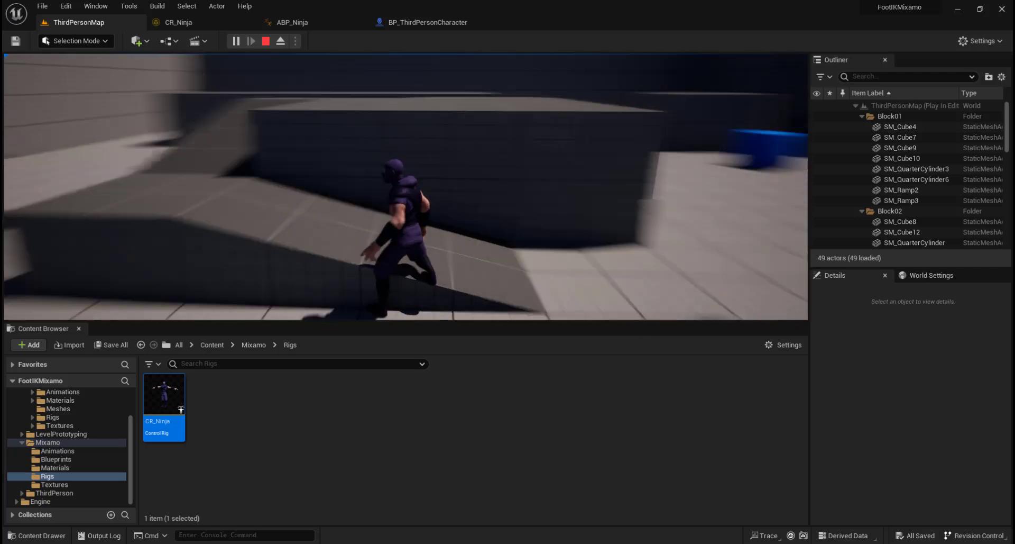
pyautogui.press('w')
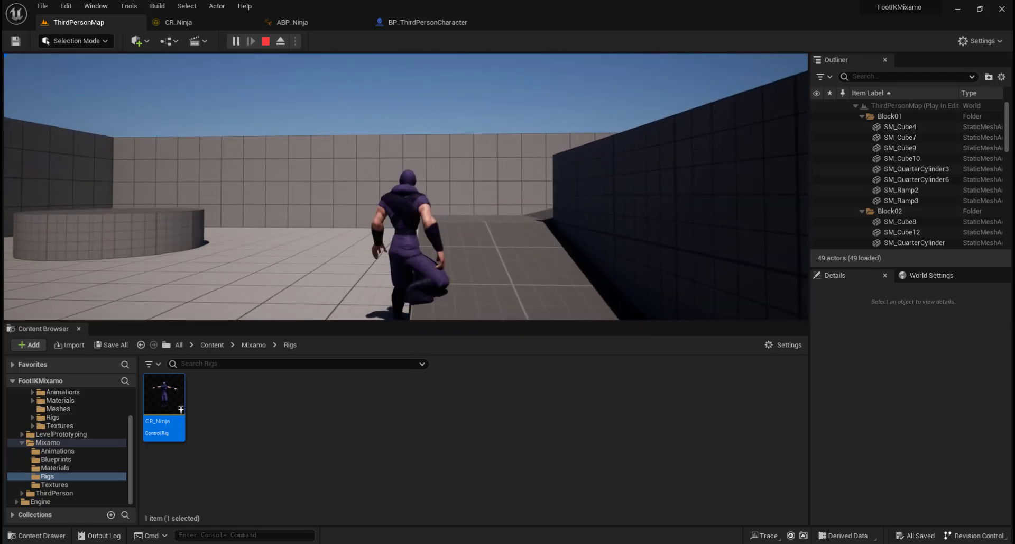
pyautogui.press('w')
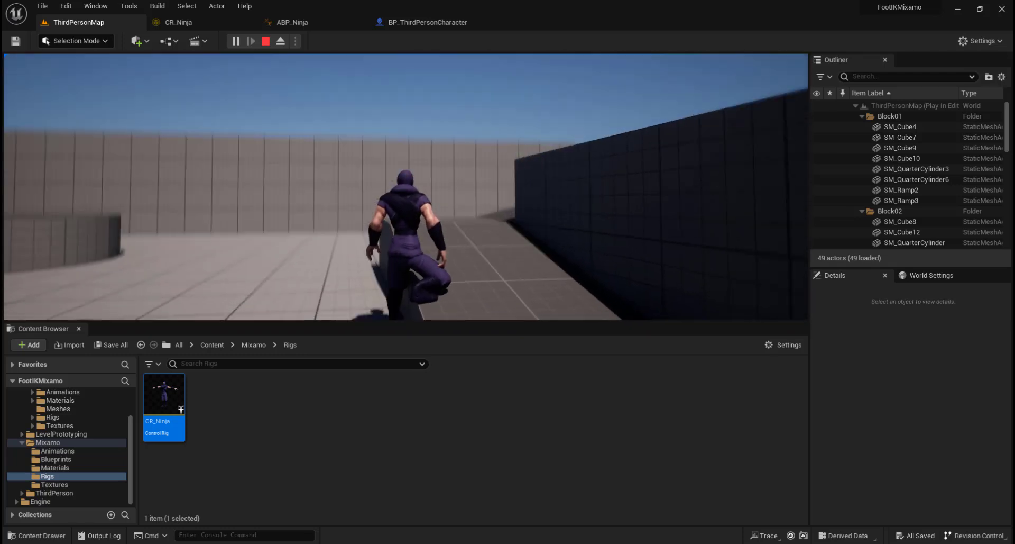
pyautogui.press('w')
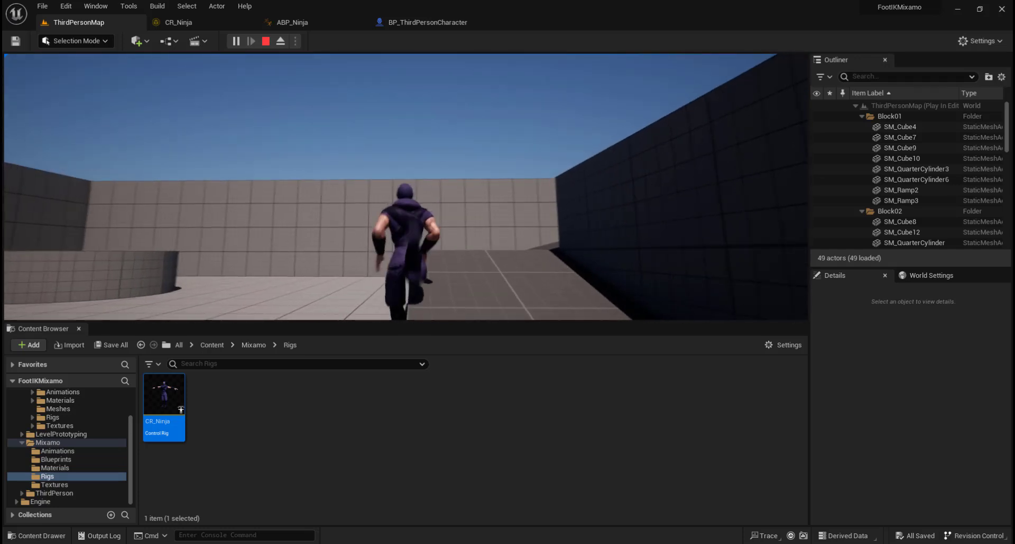
pyautogui.press('w')
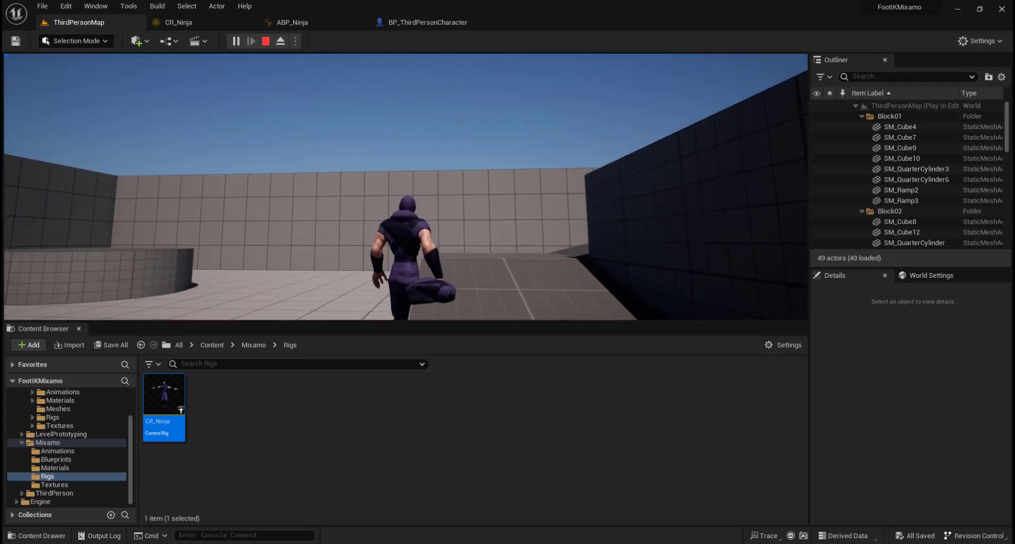
pyautogui.press('Escape')
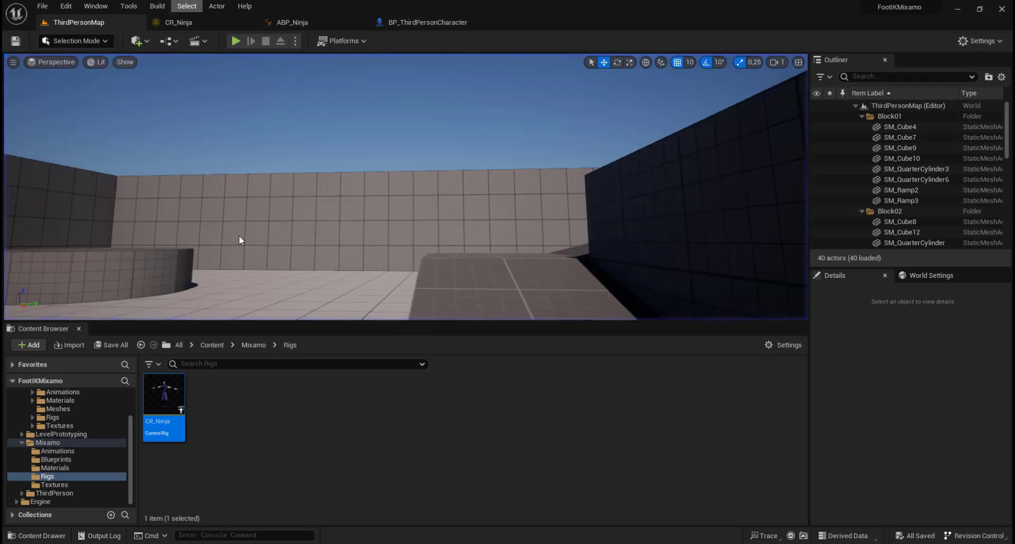
# Set the B Z value of the Subtract node feeding the sphere trace's End to 50 in CR_Ninja's FootTrace function
pyautogui.click(186, 24)
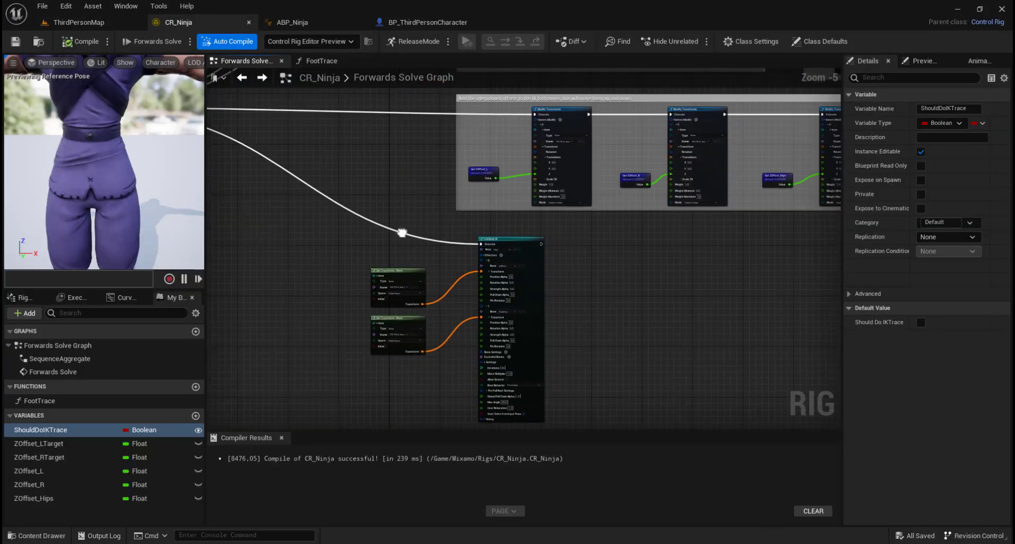
pyautogui.click(320, 61)
pyautogui.scroll(3, 488, 304)
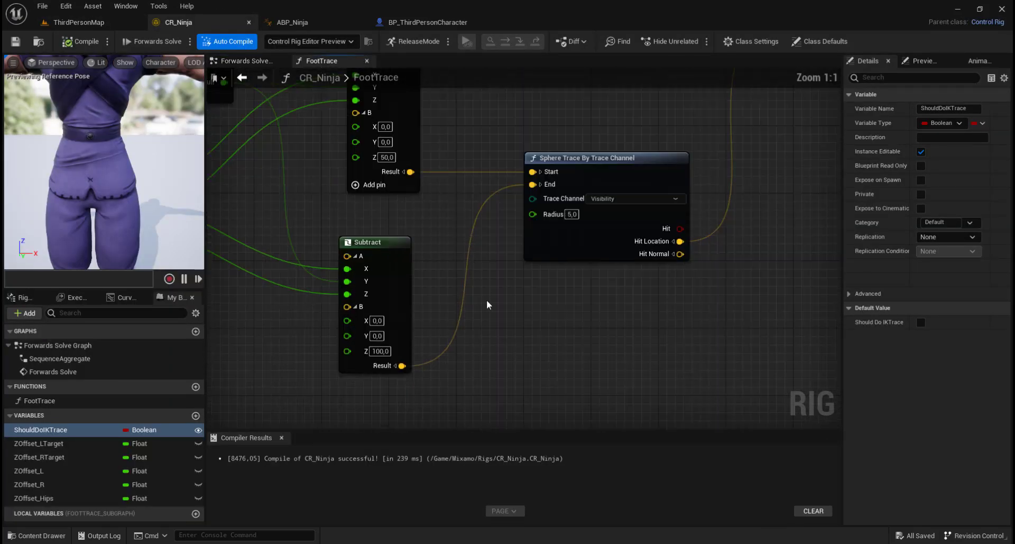
pyautogui.moveTo(532, 327); pyautogui.dragTo(641, 306, button='right')
pyautogui.click(488, 329)
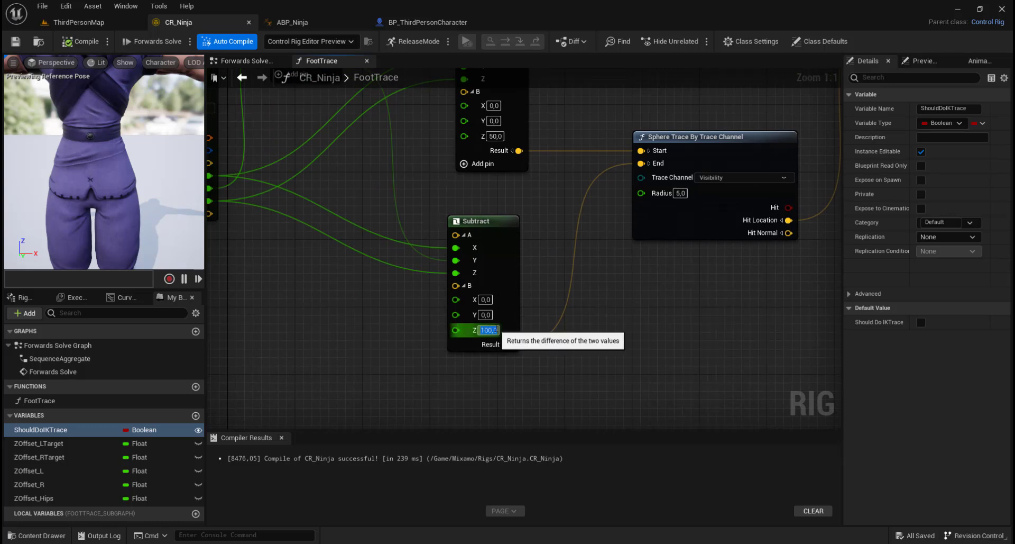
pyautogui.write('50')
pyautogui.press('Return')
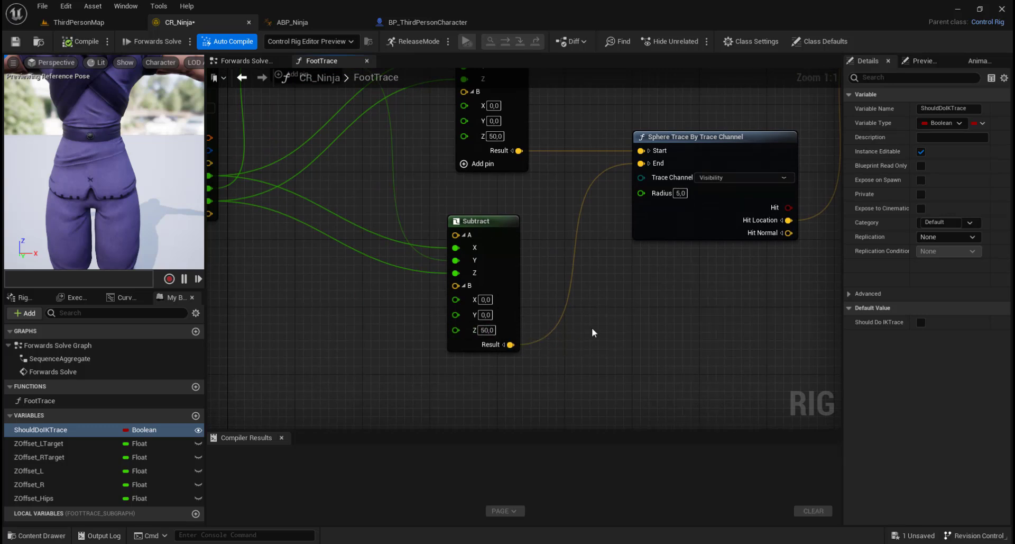
# Set the Sphere Trace By Trace Channel radius to 3 in FootTrace and compile CR_Ninja
pyautogui.moveTo(598, 317); pyautogui.dragTo(509, 340, button='right')
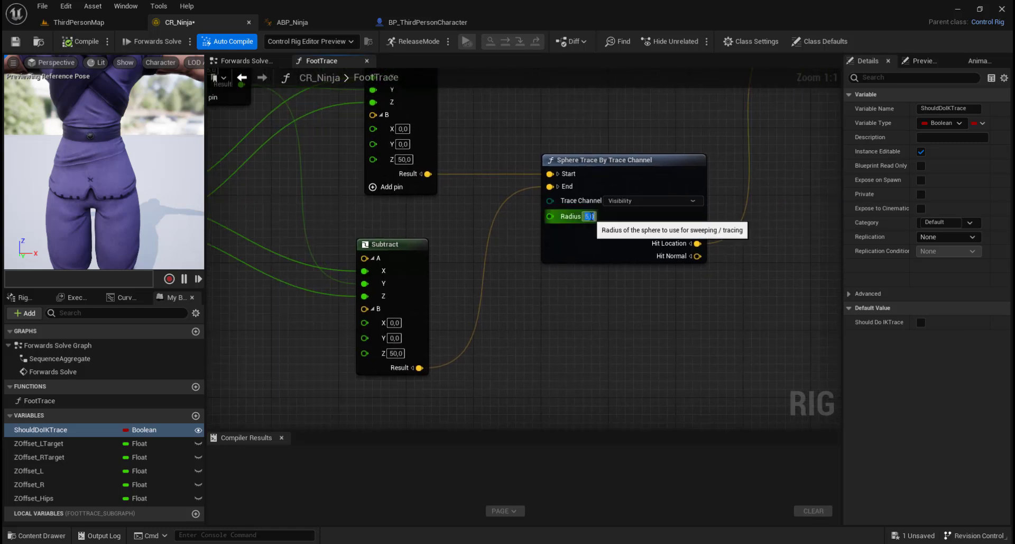
pyautogui.click(590, 217)
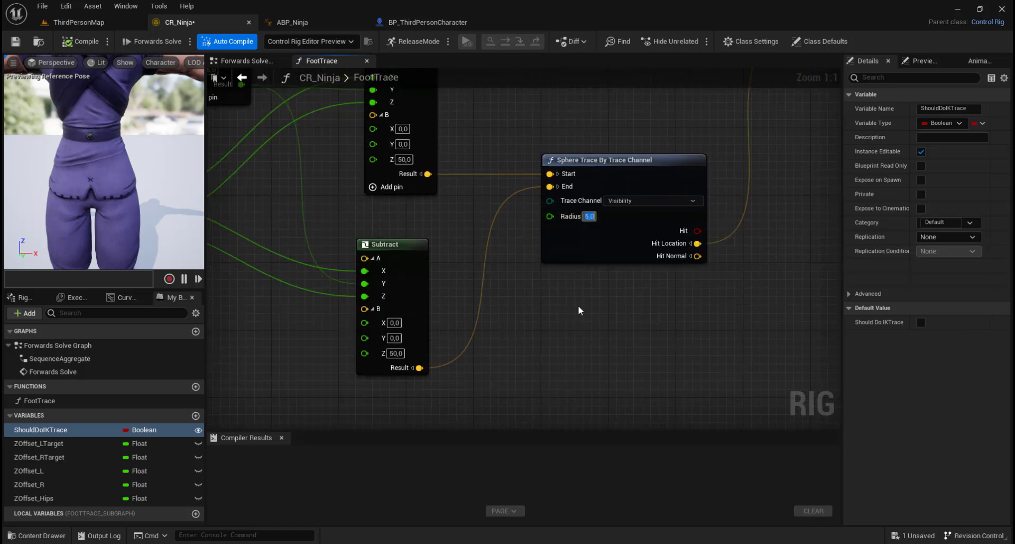
pyautogui.write('3')
pyautogui.press('Return')
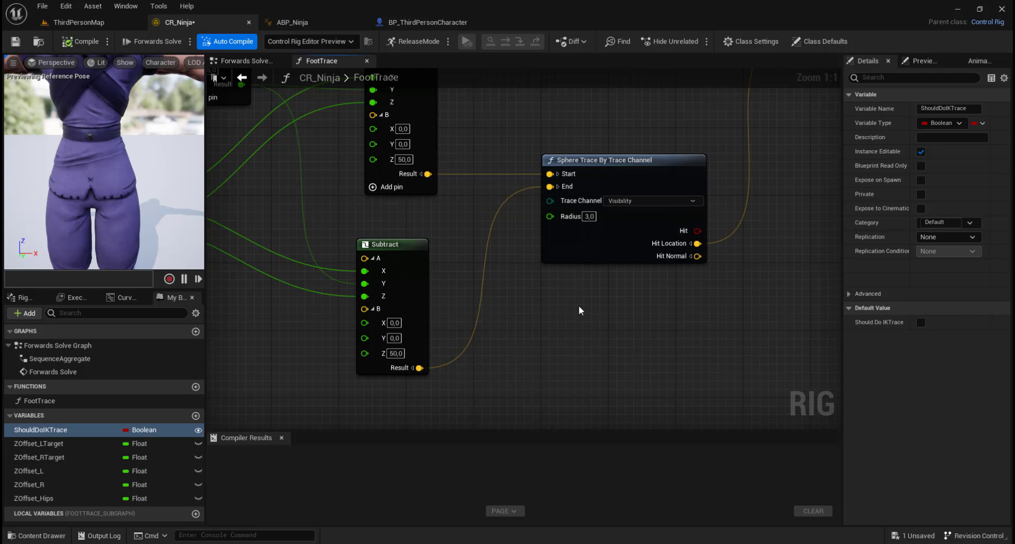
pyautogui.click(90, 46)
# Play-test ThirdPersonMap with the shorter, narrower foot trace, examining the ninja's foot placement along the ramp's edge
pyautogui.click(76, 24)
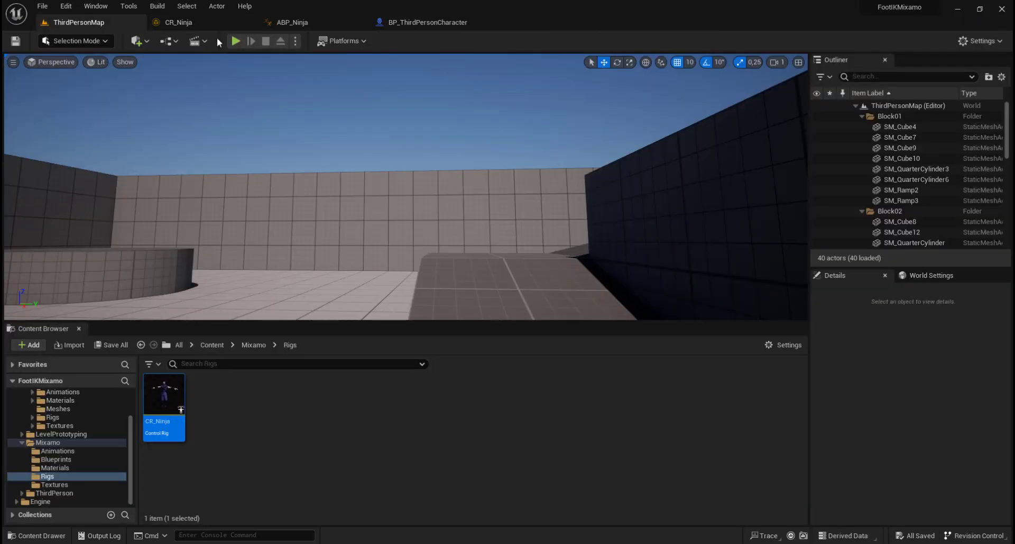
pyautogui.click(235, 40)
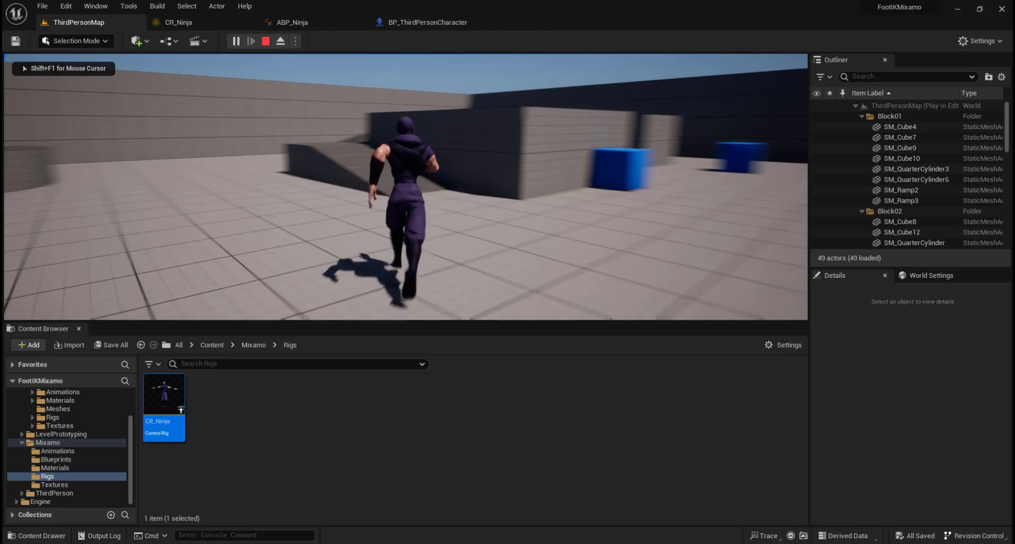
pyautogui.press('w')
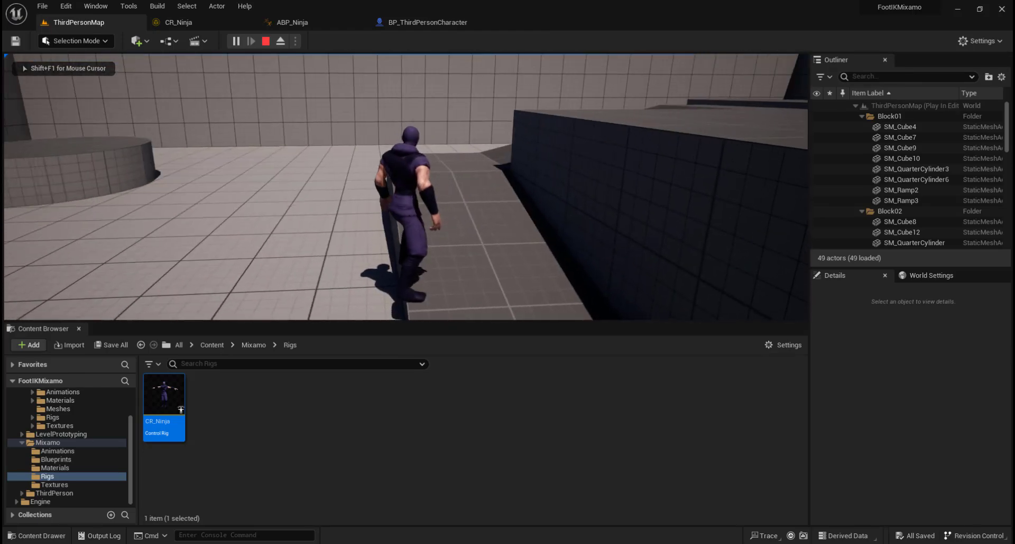
pyautogui.press('w')
pyautogui.press('d')
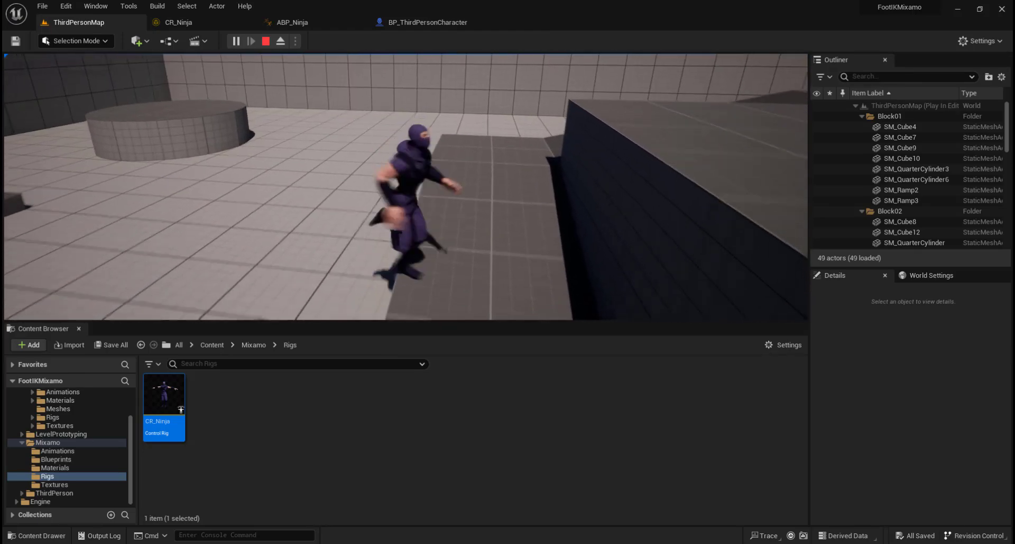
pyautogui.press('s')
pyautogui.press('w')
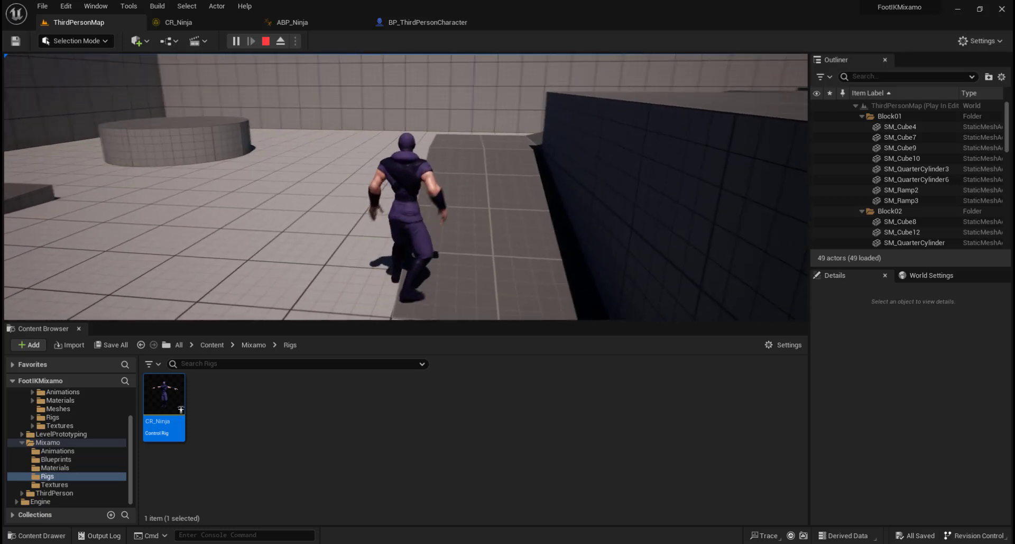
pyautogui.press('w')
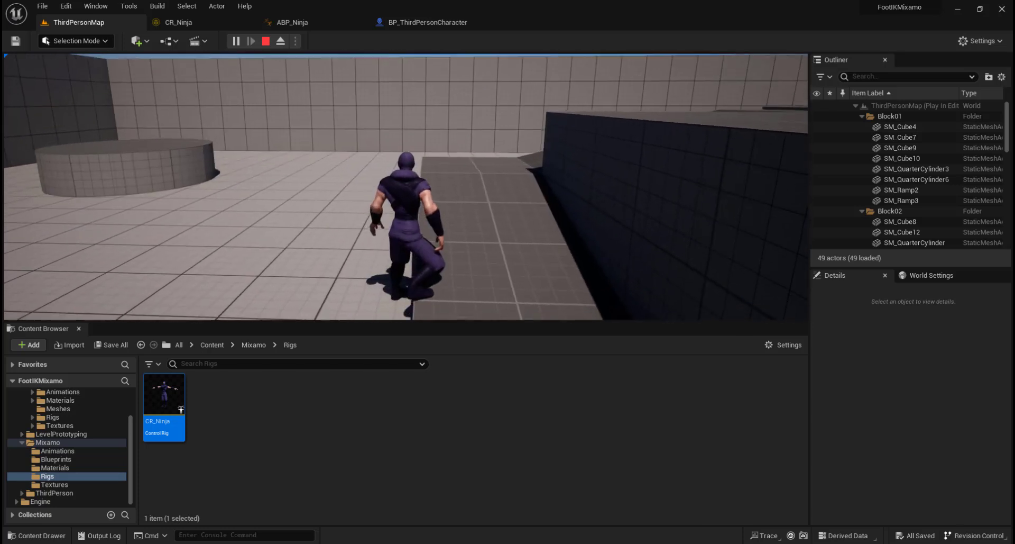
pyautogui.press('w')
pyautogui.press('a')
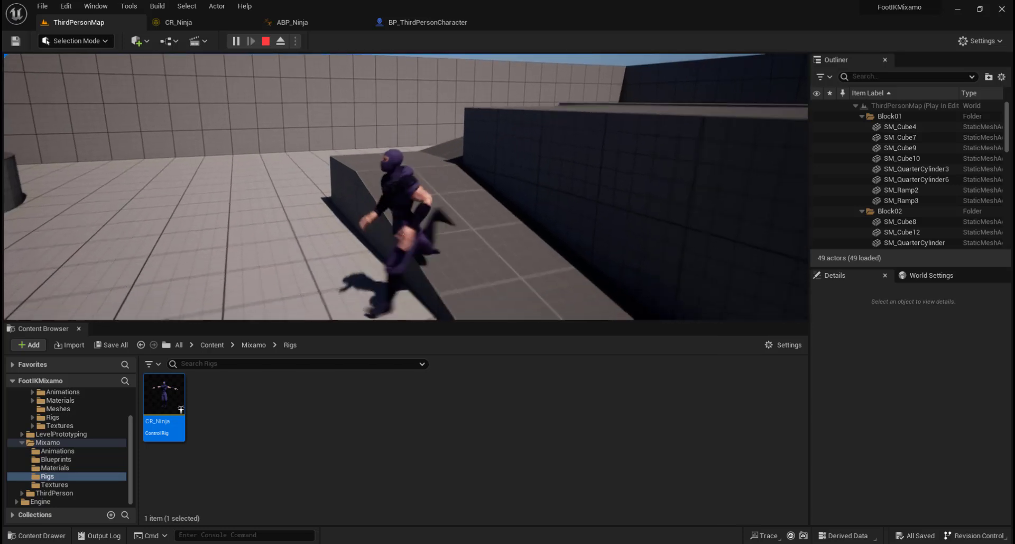
# Play-test ThirdPersonMap by running and jumping over the ramps, examine the ninja's feet at the low ramp's edge, and stop the session
pyautogui.press('w')
pyautogui.press('w')
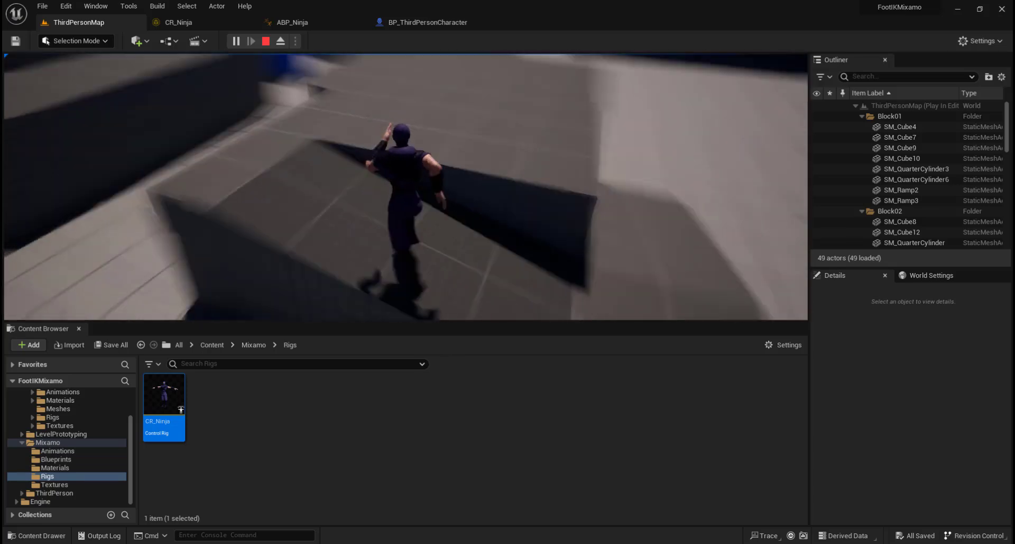
pyautogui.press('w')
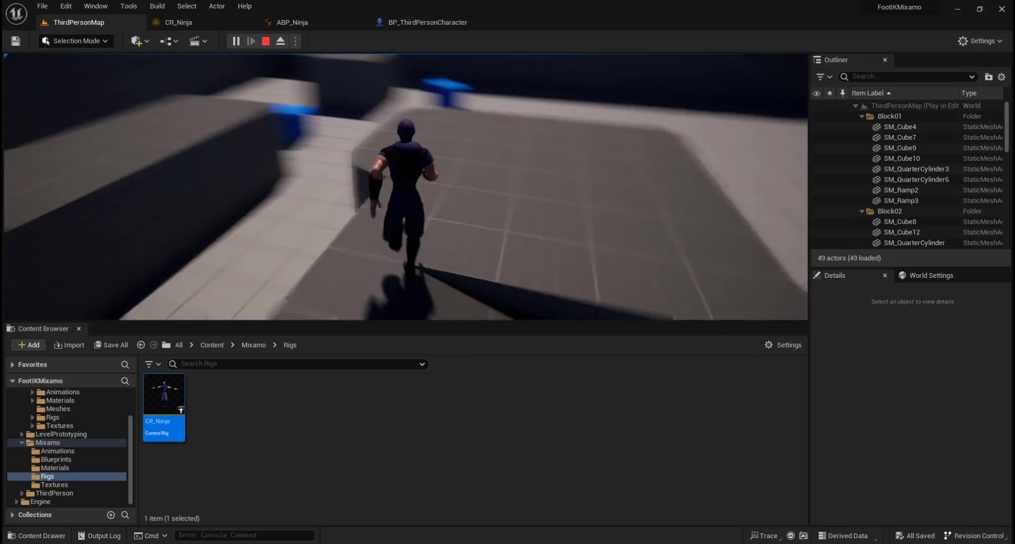
pyautogui.press('space')
pyautogui.press('w')
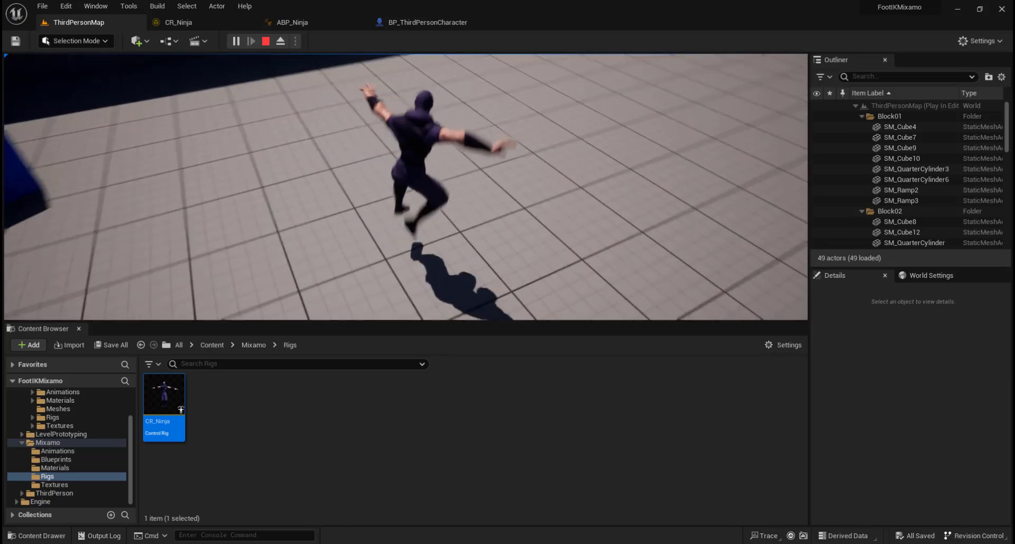
pyautogui.press('w')
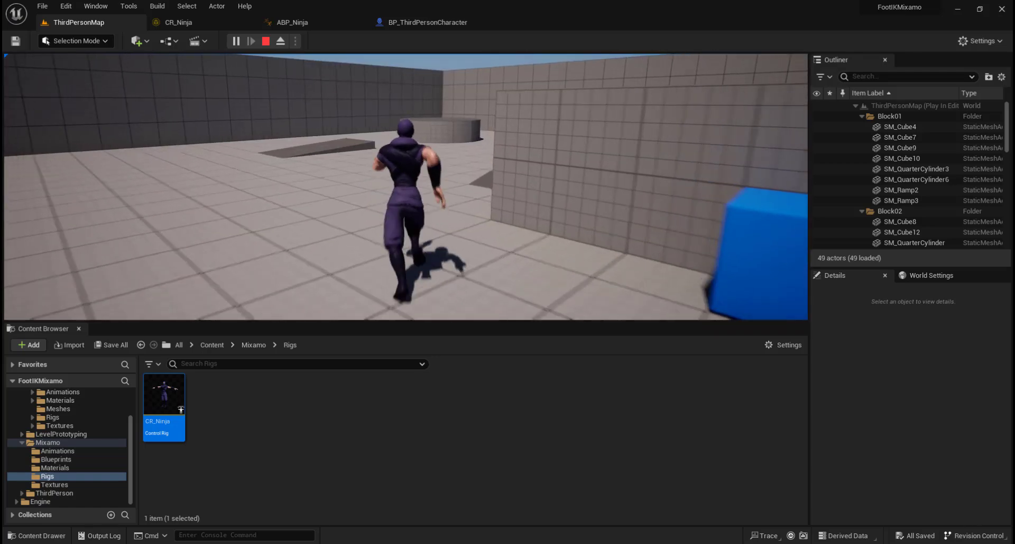
pyautogui.press('w')
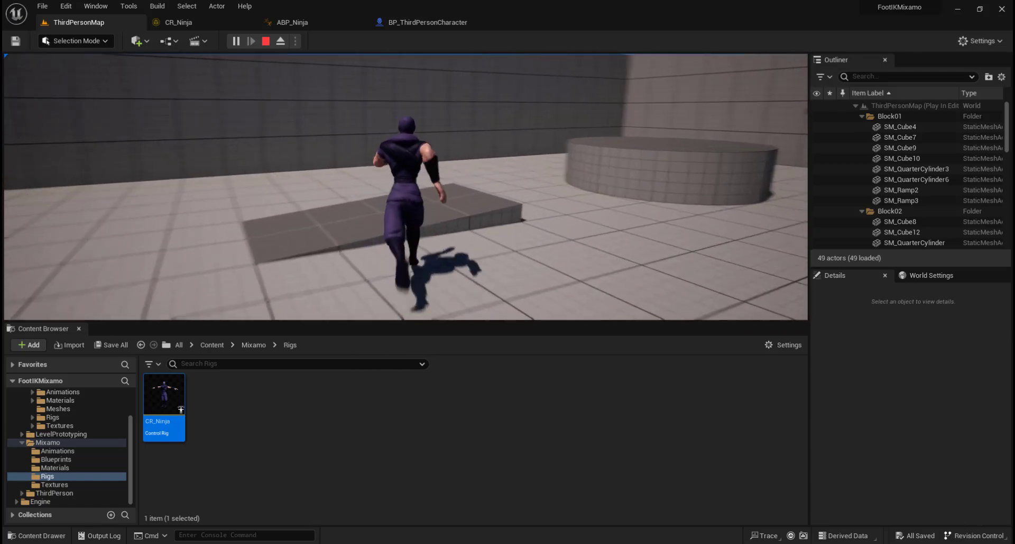
pyautogui.press('w')
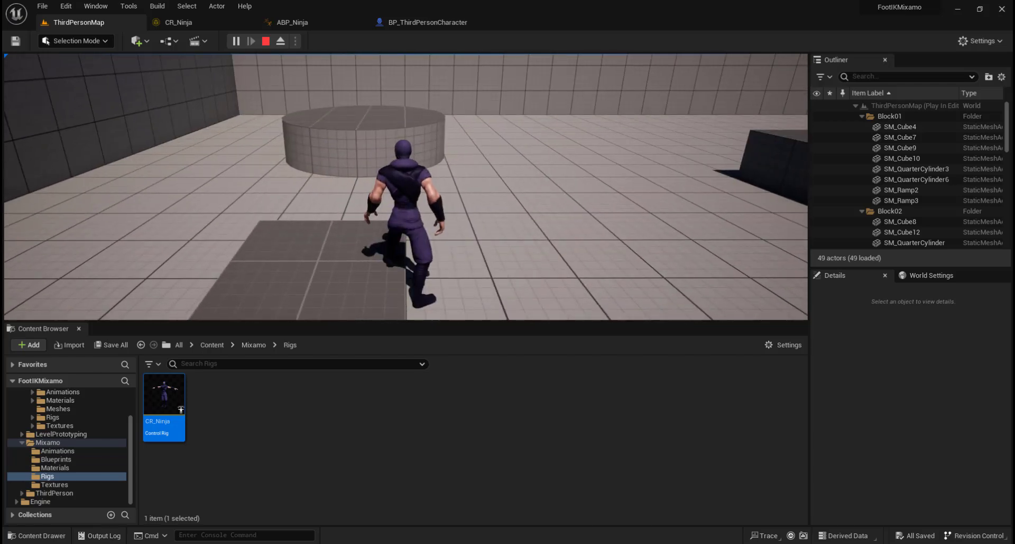
pyautogui.press('s')
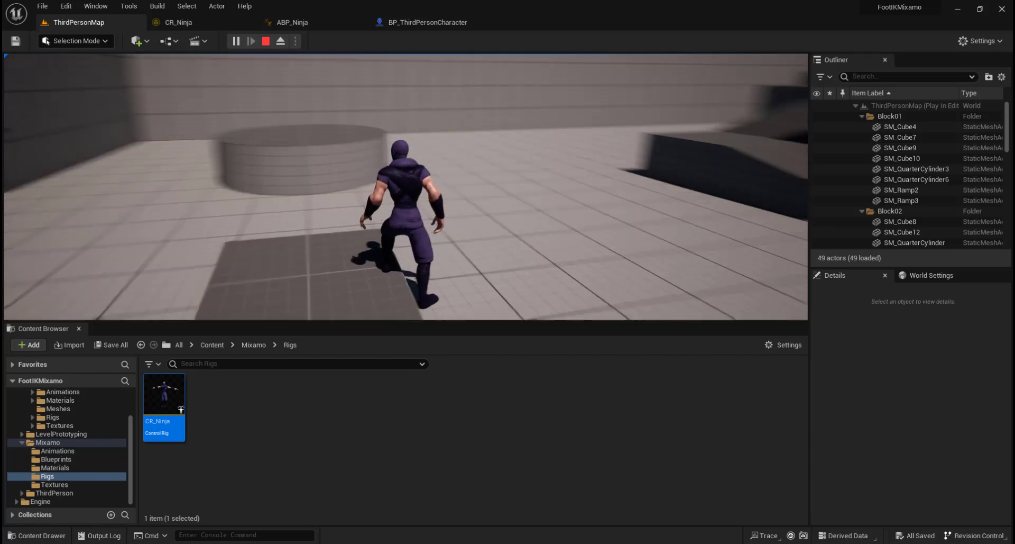
pyautogui.press('w')
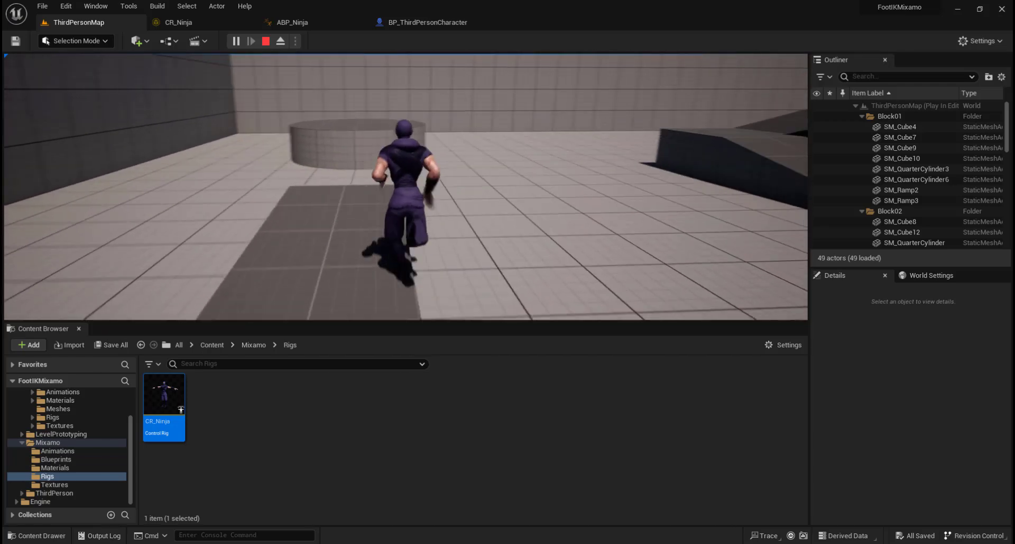
pyautogui.press('Escape')
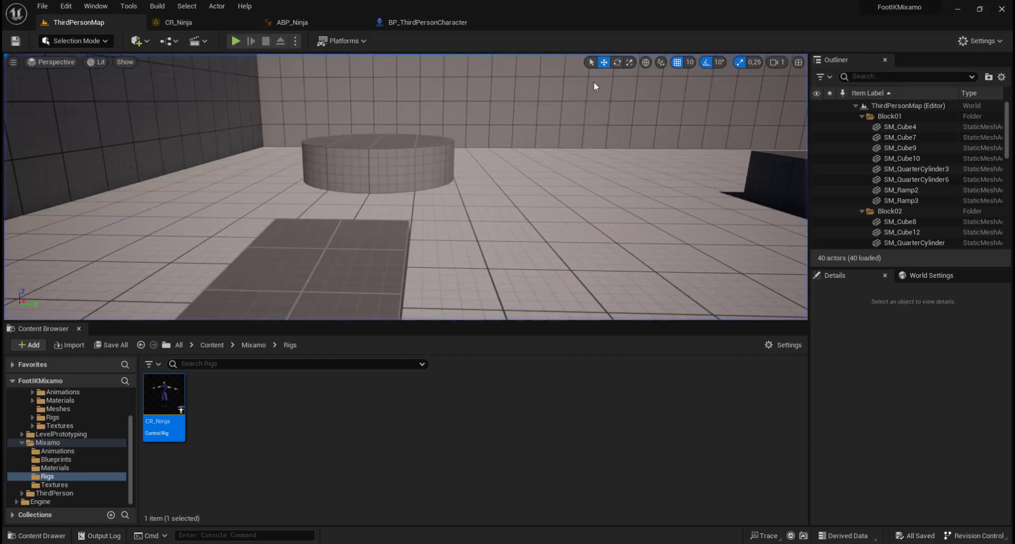
pyautogui.click(176, 22)
pyautogui.moveTo(393, 164)
pyautogui.mouseDown(button='right')
pyautogui.moveTo(510, 229)
pyautogui.moveTo(646, 254)
pyautogui.mouseUp(button='right')
pyautogui.moveTo(529, 249); pyautogui.dragTo(440, 272, button='right')
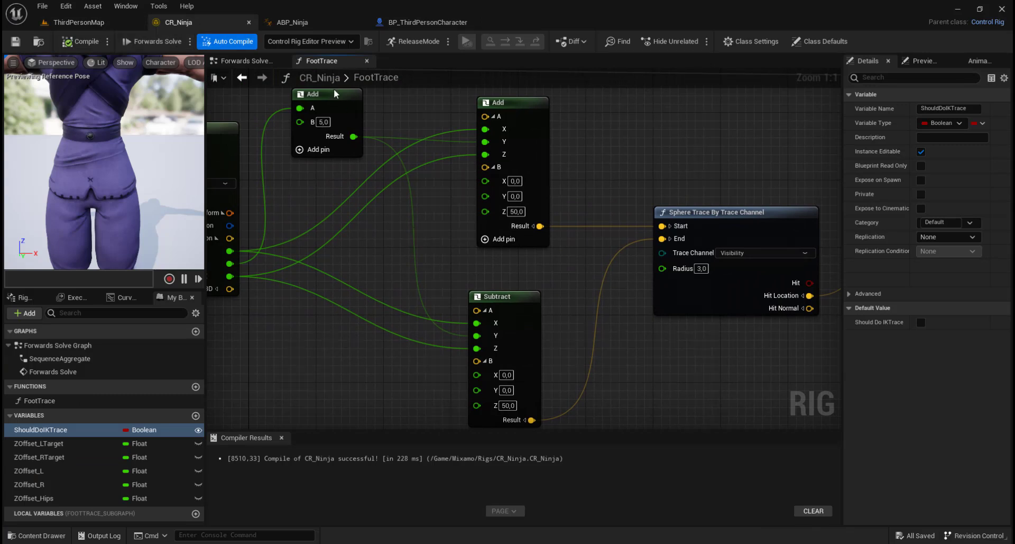
# Move the Output Pose node farther from the Control Rig node in ABP_Ninja's AnimGraph to make room between them
pyautogui.click(297, 25)
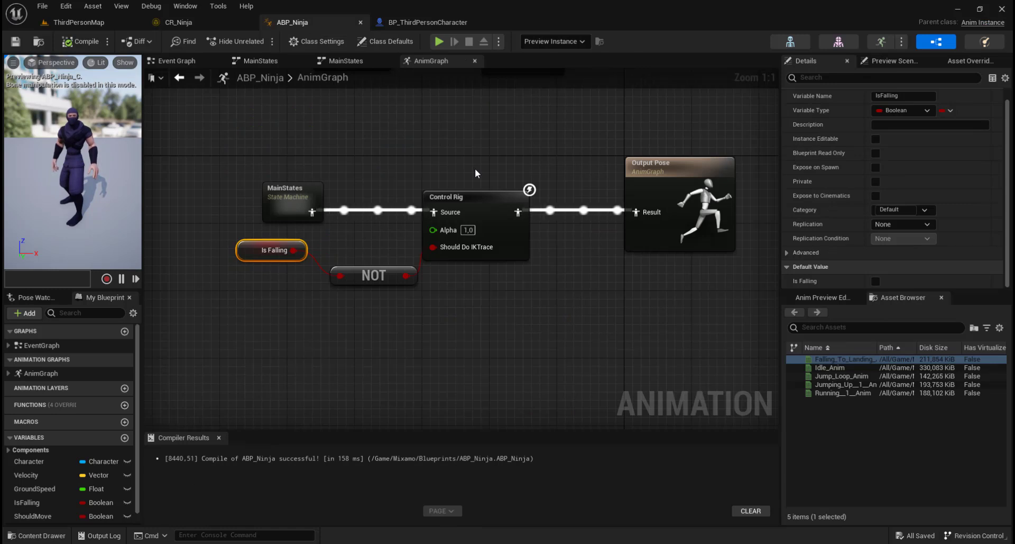
pyautogui.moveTo(264, 250)
pyautogui.moveTo(483, 302); pyautogui.dragTo(353, 321, button='right')
pyautogui.moveTo(439, 170); pyautogui.dragTo(741, 171)
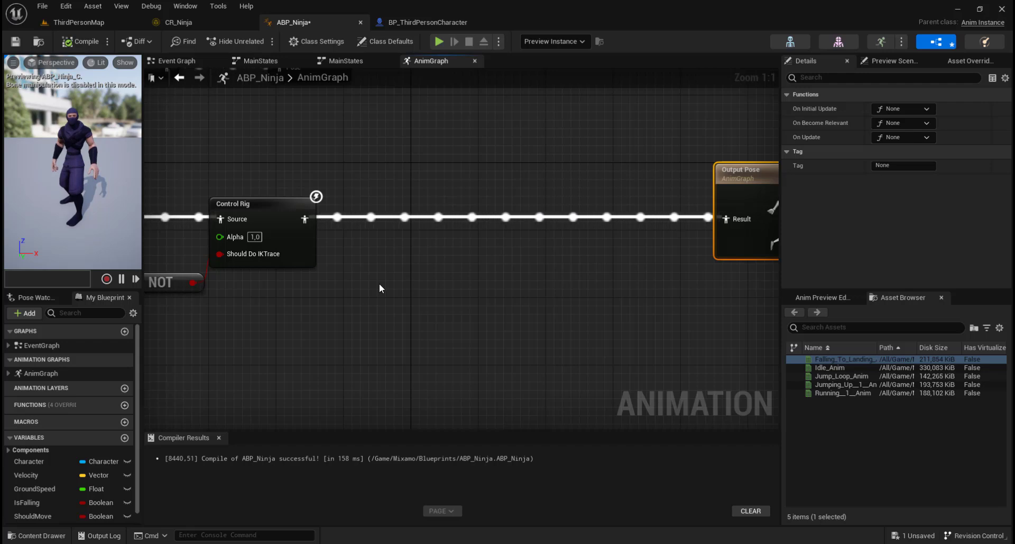
# Disconnect the MainStates state machine from the Control Rig's Source and move it beneath the GroundLocomotion state machine
pyautogui.moveTo(380, 283); pyautogui.dragTo(555, 285, button='right')
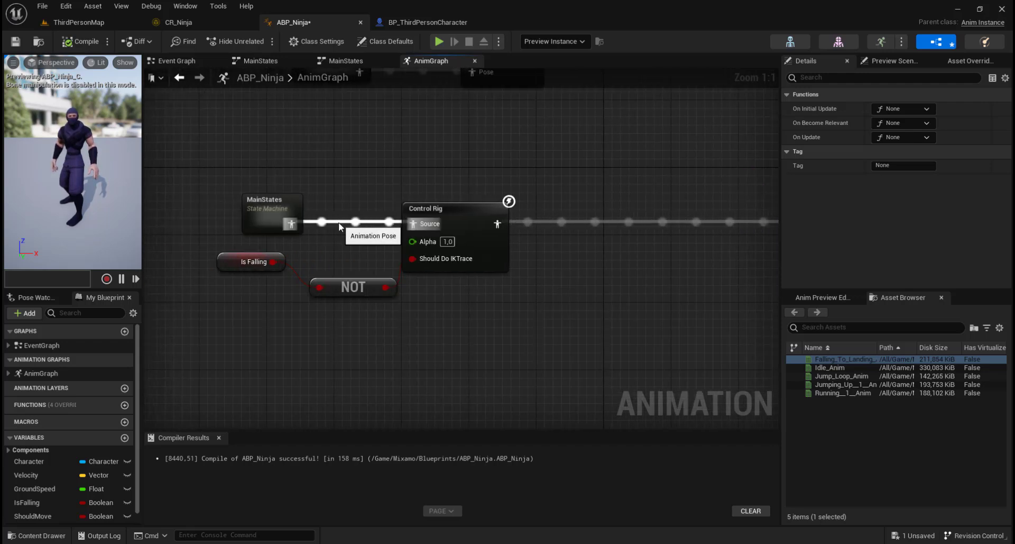
pyautogui.keyDown('alt'); pyautogui.click(339, 223); pyautogui.keyUp('alt')
pyautogui.moveTo(342, 234); pyautogui.dragTo(379, 301, button='right')
pyautogui.moveTo(319, 272); pyautogui.dragTo(373, 192)
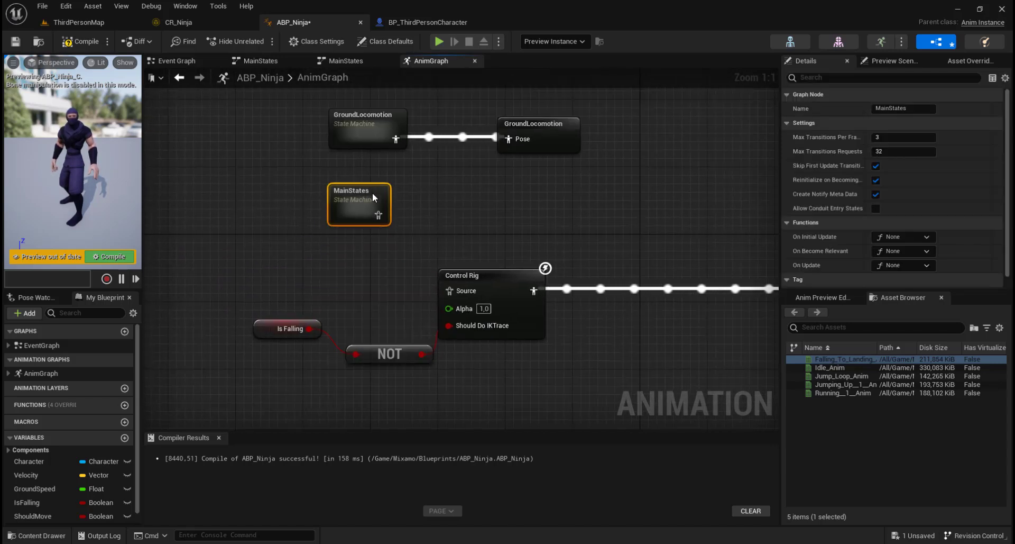
# Save the MainStates state machine's output to a new cached pose named MainStates, aligned beside it
pyautogui.moveTo(372, 193); pyautogui.dragTo(262, 192, button='right')
pyautogui.moveTo(266, 214); pyautogui.dragTo(393, 213)
pyautogui.write('cached')
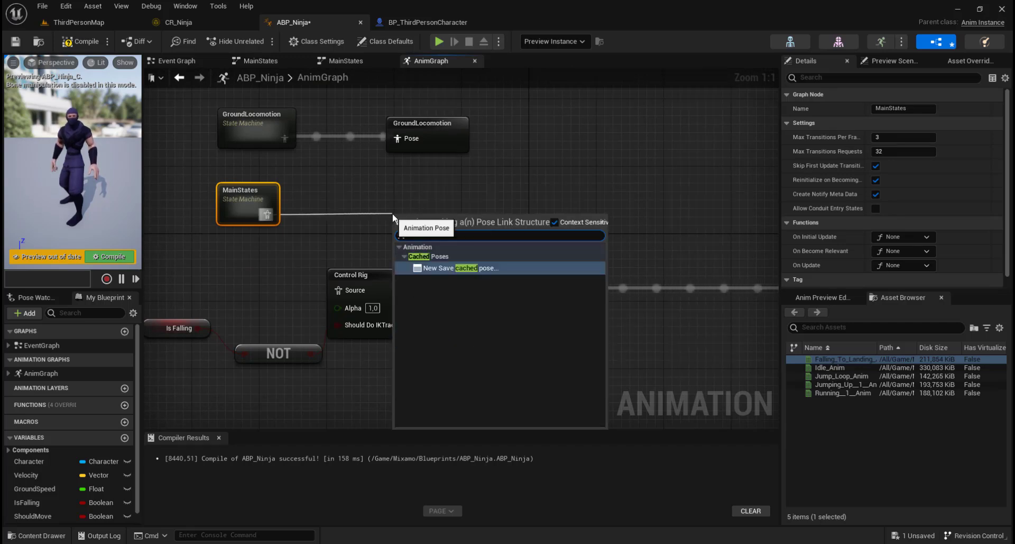
pyautogui.click(473, 266)
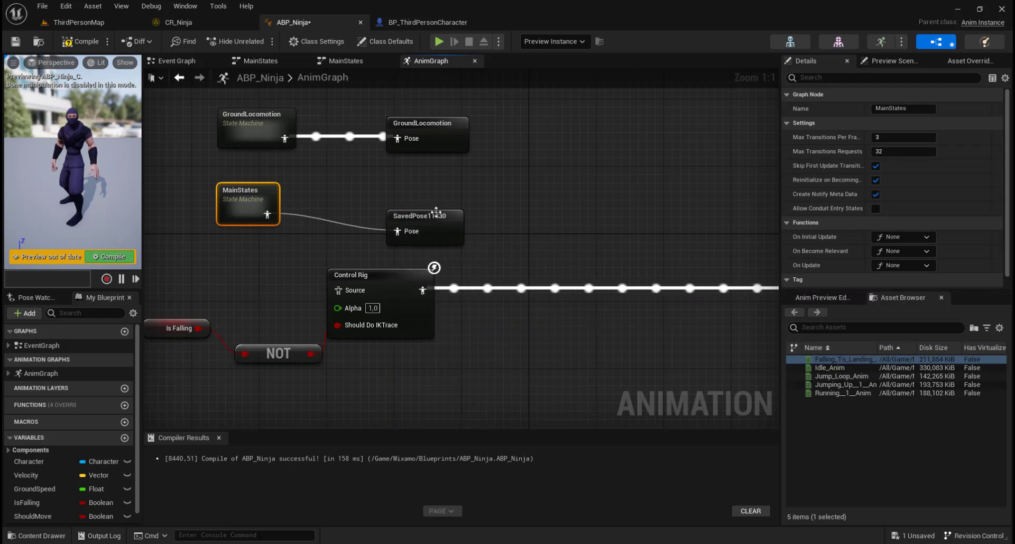
pyautogui.moveTo(438, 220); pyautogui.dragTo(438, 203)
pyautogui.click(894, 109)
pyautogui.write('Ma')
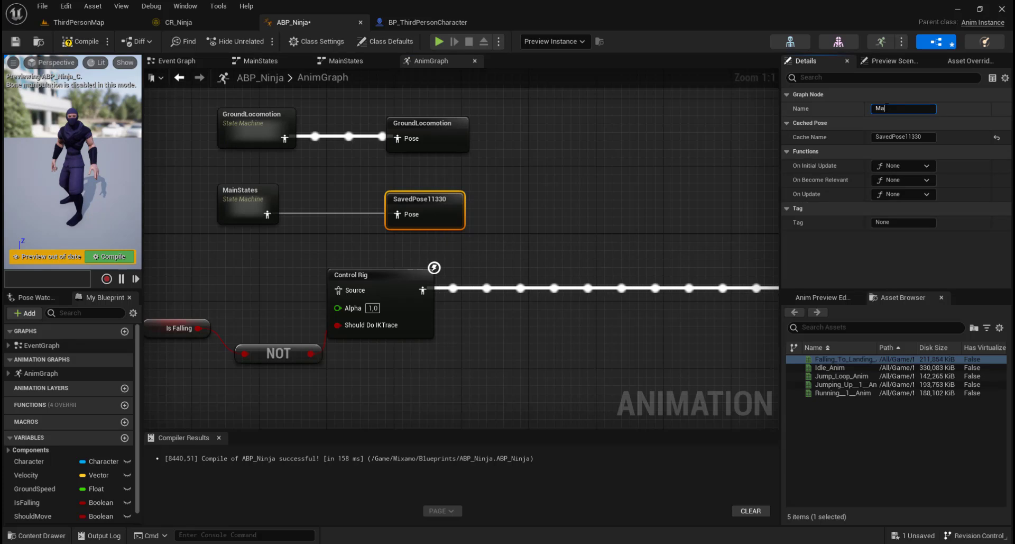
pyautogui.write('inStates')
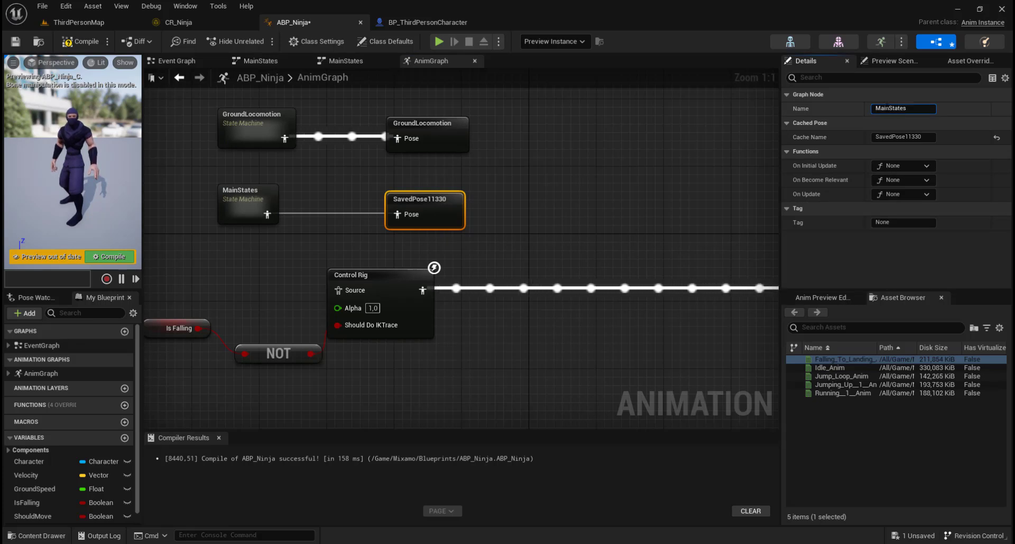
pyautogui.press('Return')
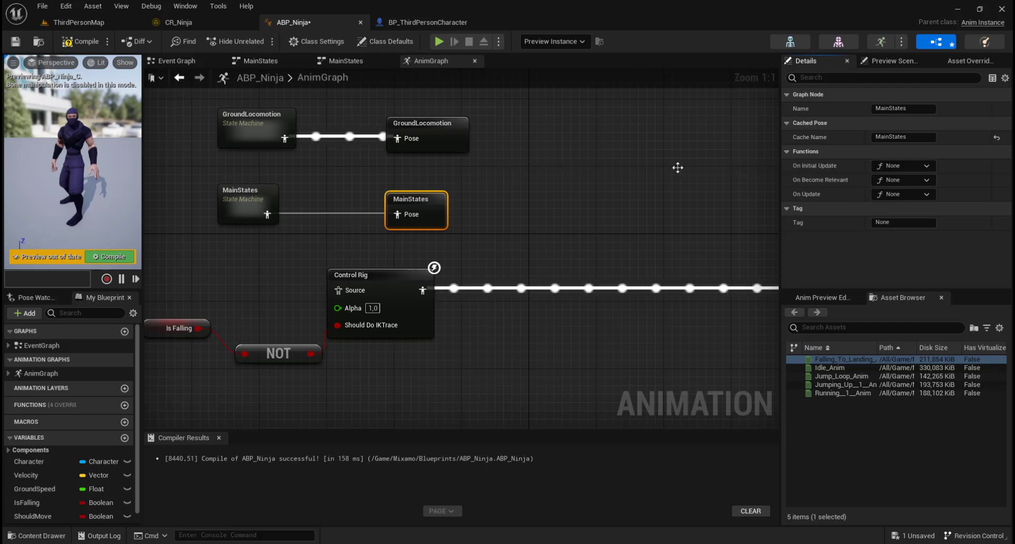
# Add a Use cached pose 'MainStates' node and connect it to the Control Rig's Source
pyautogui.moveTo(517, 214); pyautogui.dragTo(566, 176, button='right')
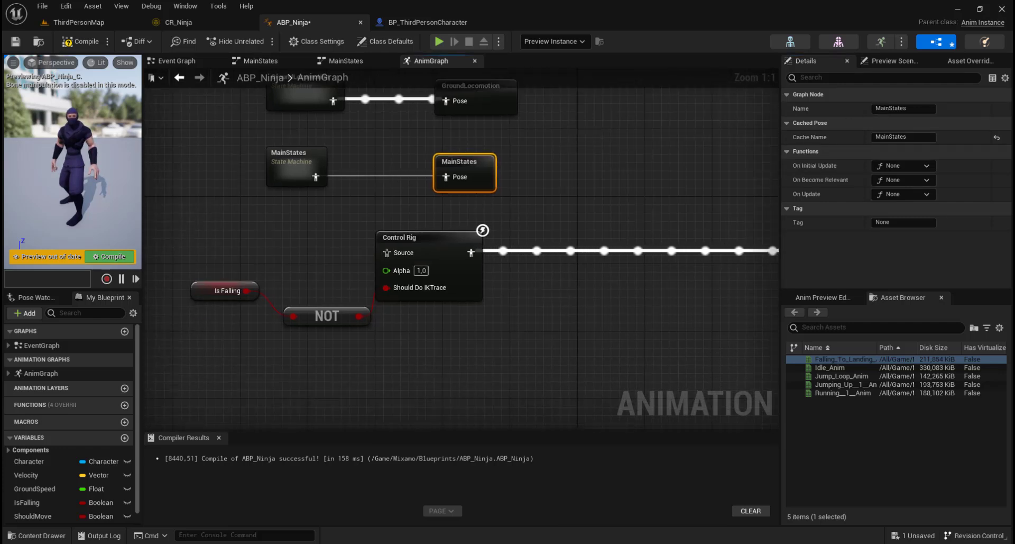
pyautogui.moveTo(302, 242); pyautogui.dragTo(375, 241, button='right')
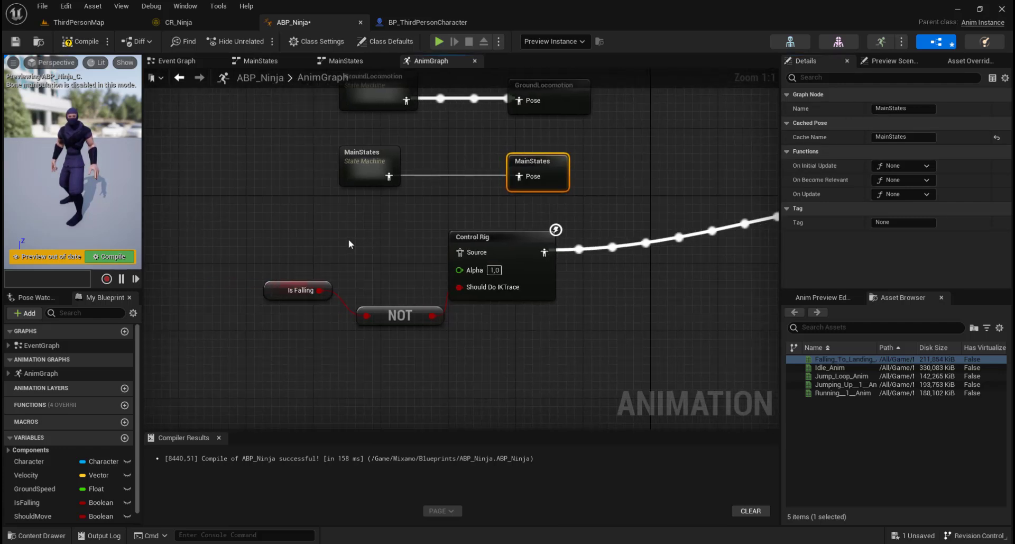
pyautogui.rightClick(277, 236)
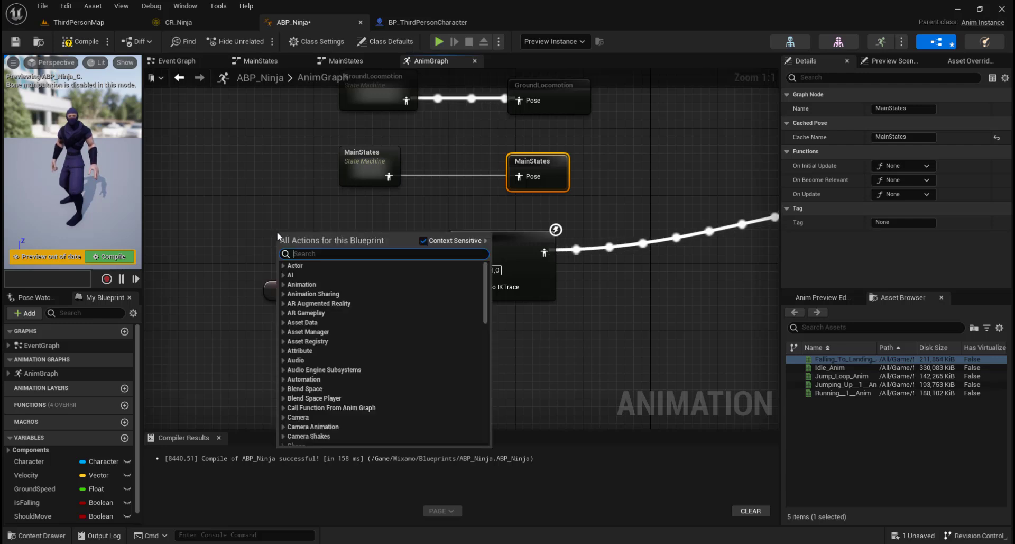
pyautogui.write('use c')
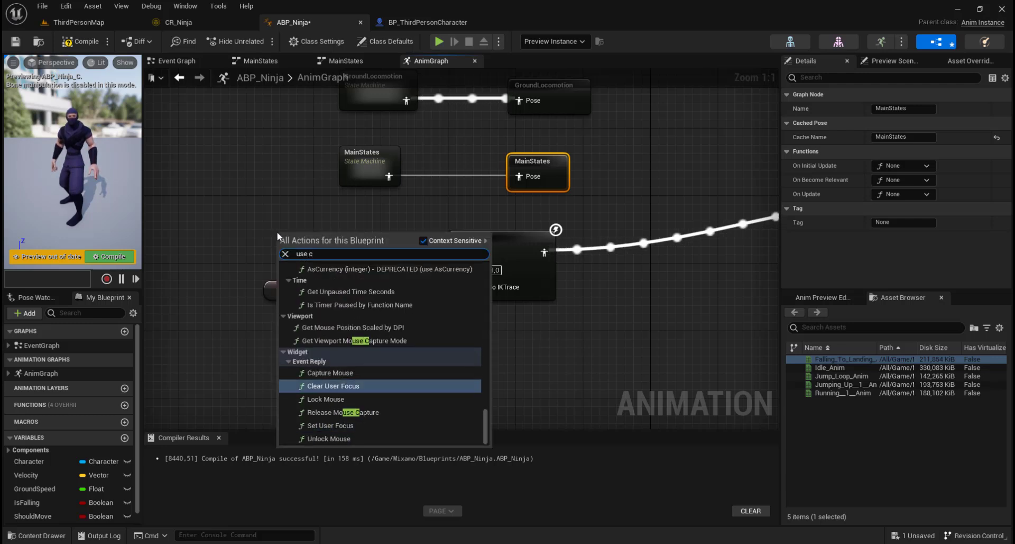
pyautogui.write('ach')
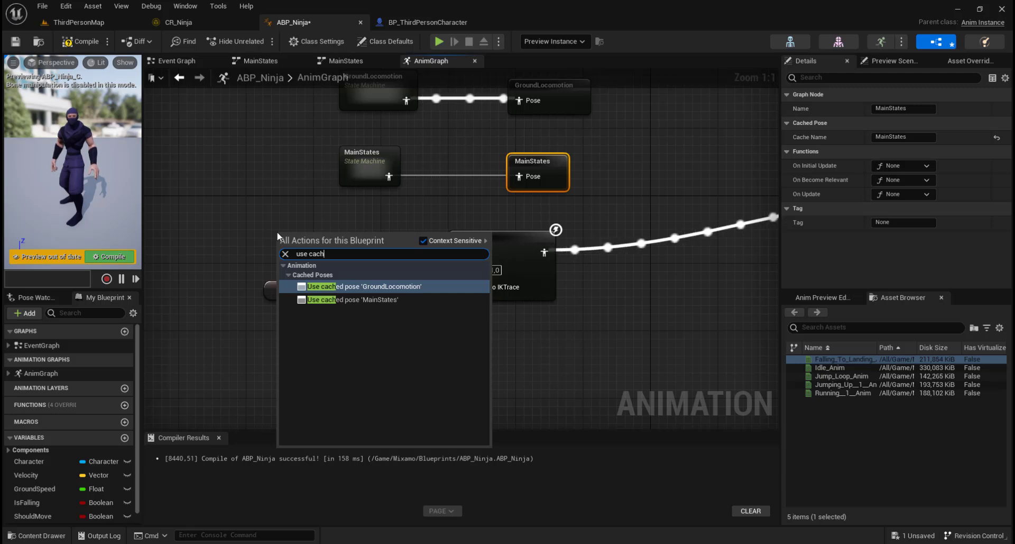
pyautogui.click(373, 298)
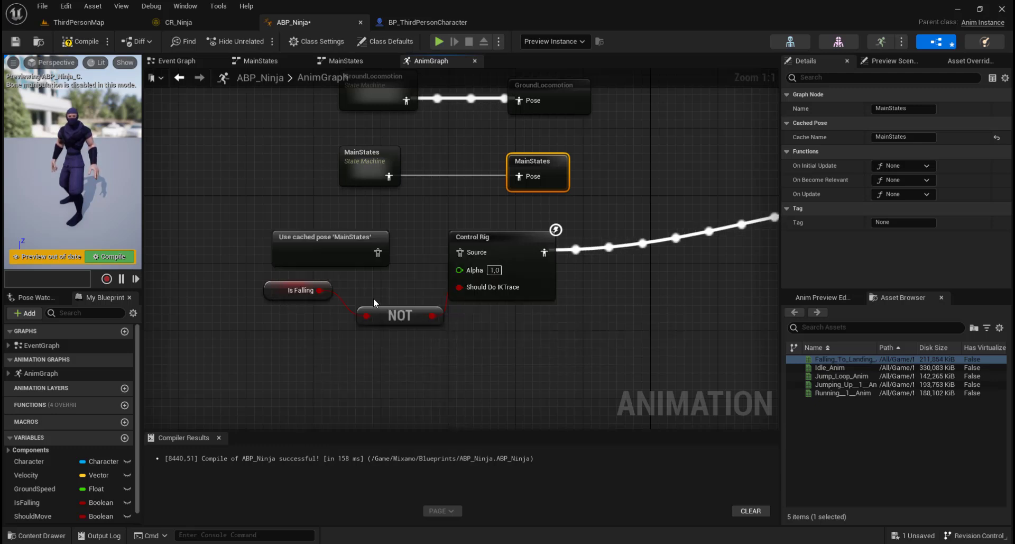
pyautogui.moveTo(459, 254); pyautogui.dragTo(459, 252)
pyautogui.moveTo(322, 236); pyautogui.dragTo(297, 236)
pyautogui.moveTo(413, 282); pyautogui.dragTo(290, 237, button='right')
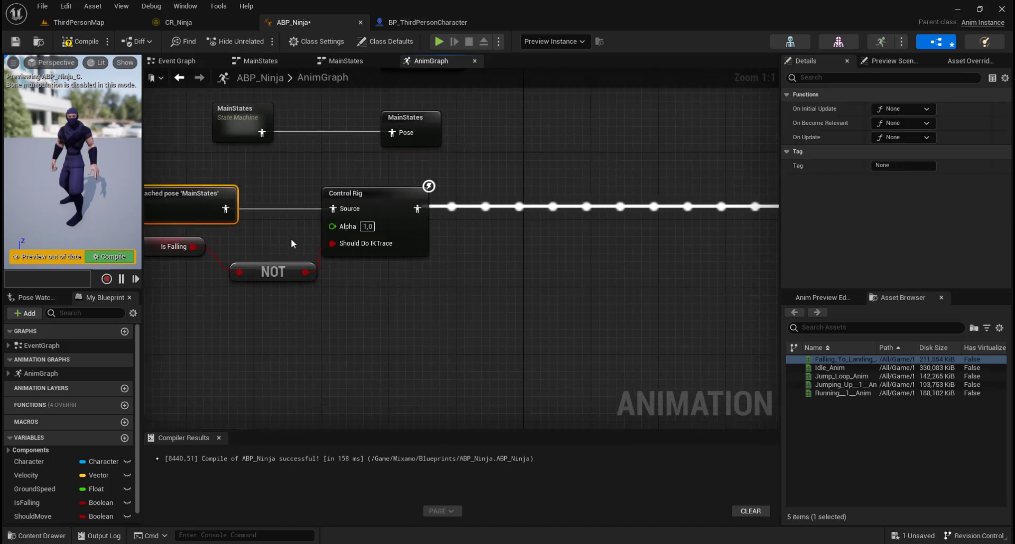
# Insert a Blend Poses by bool node between the Control Rig and Output Pose, with the Control Rig feeding True Pose
pyautogui.moveTo(349, 328); pyautogui.dragTo(379, 329, button='right')
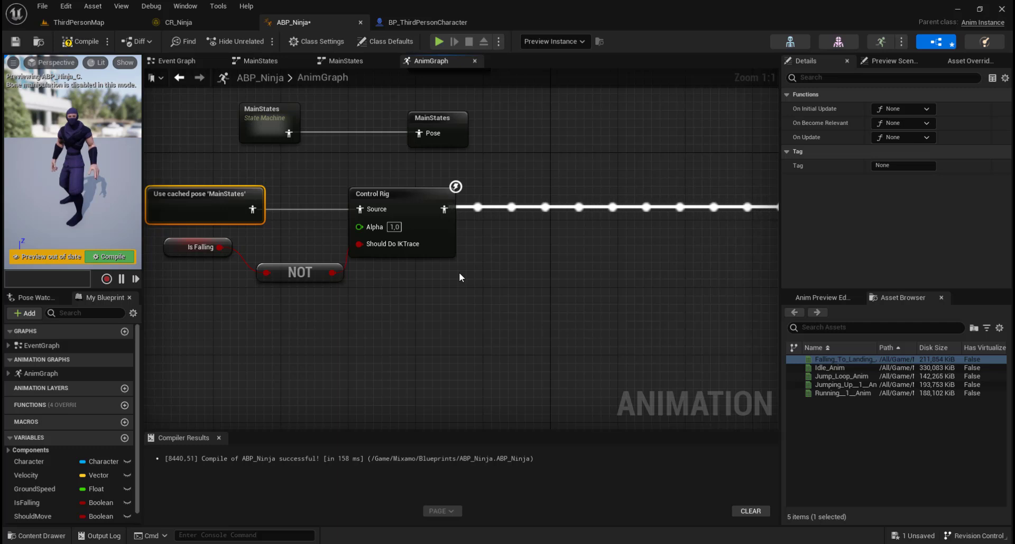
pyautogui.moveTo(459, 273); pyautogui.dragTo(338, 299, button='right')
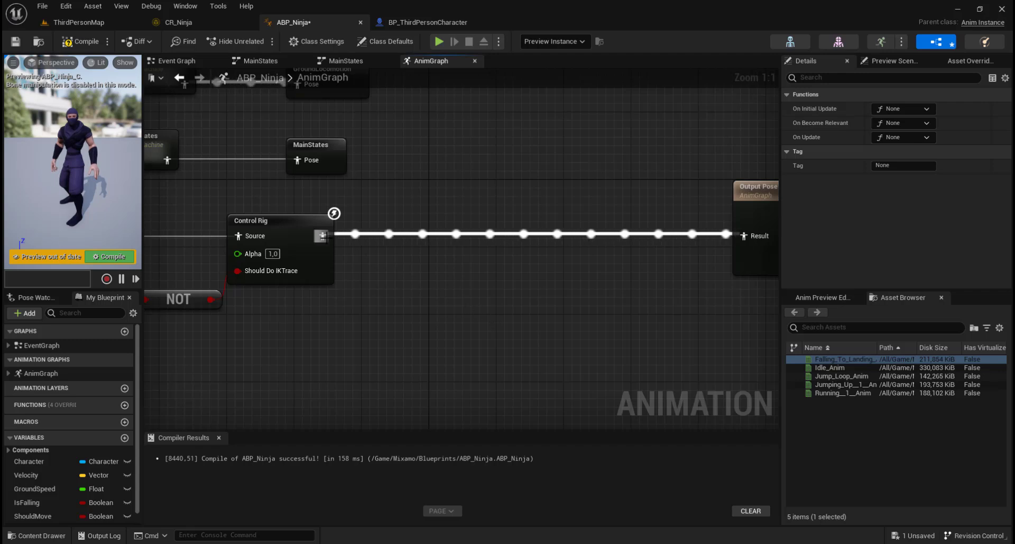
pyautogui.moveTo(493, 233); pyautogui.dragTo(493, 234)
pyautogui.write('blend pos')
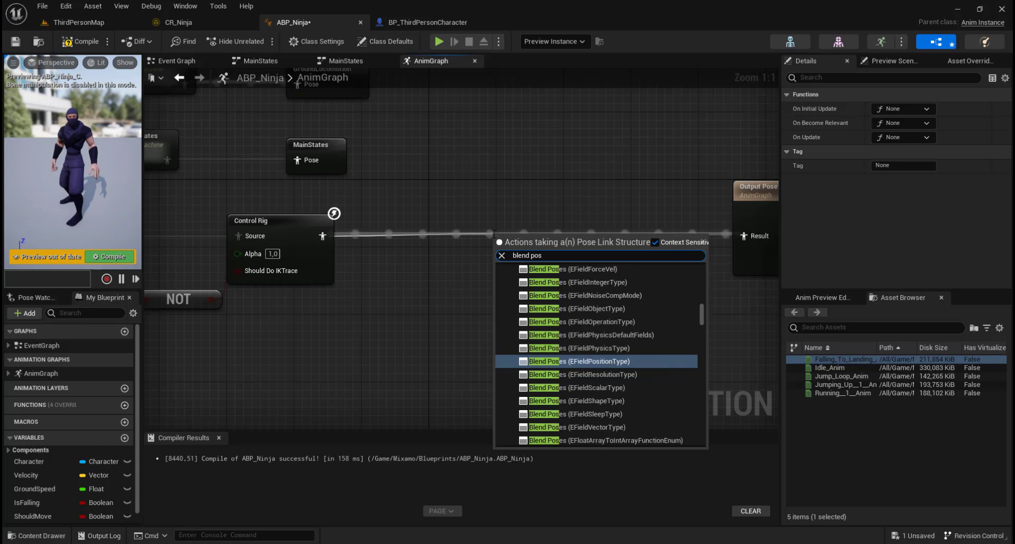
pyautogui.write('es ')
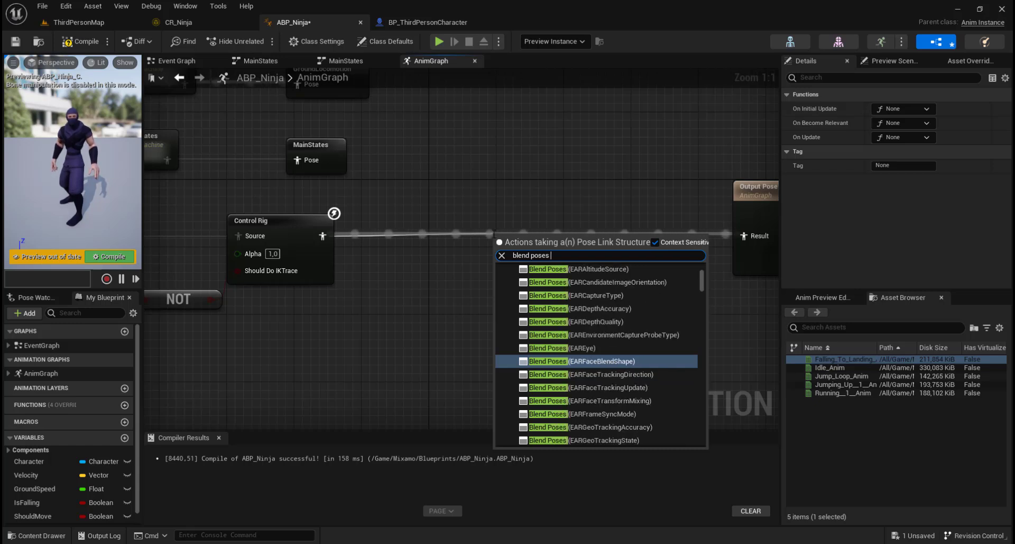
pyautogui.write('by b')
pyautogui.click(564, 427)
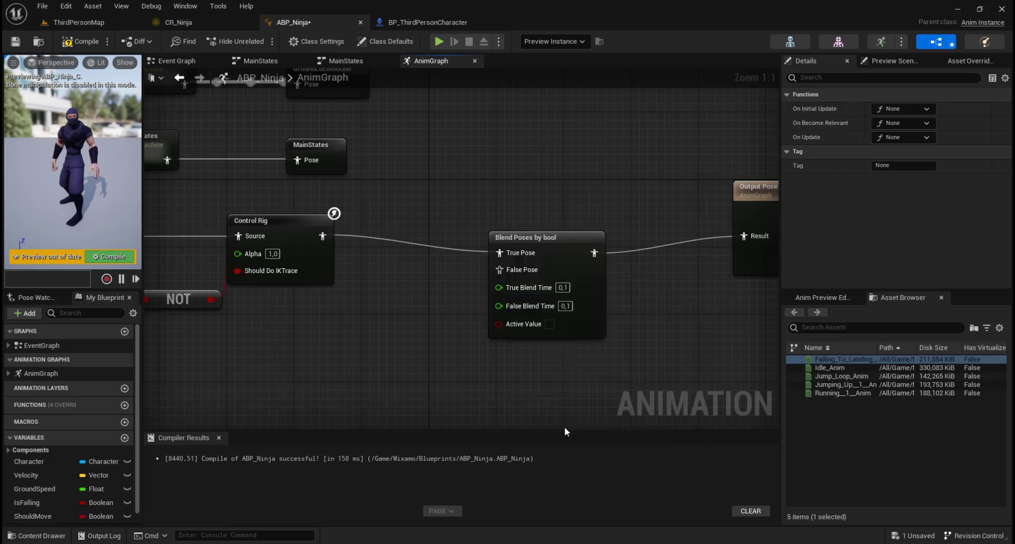
pyautogui.moveTo(462, 306)
pyautogui.mouseDown(button='right')
pyautogui.moveTo(420, 293)
pyautogui.moveTo(457, 302)
pyautogui.mouseUp(button='right')
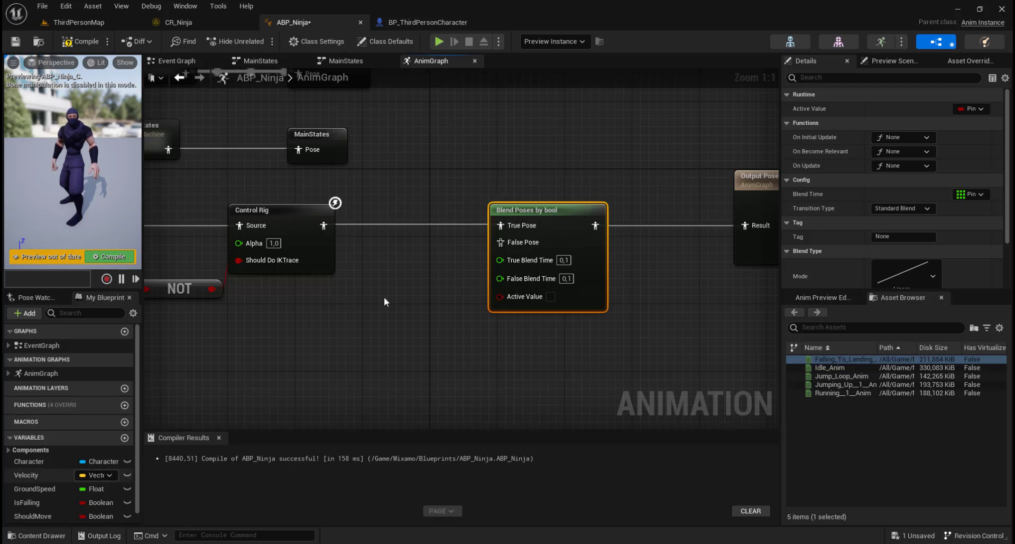
# Drive the Blend Poses by bool's Active Value with GroundSpeed Equal 0.0 and place the Ground Speed getter beside the comparison
pyautogui.keyDown('ctrl'); pyautogui.moveTo(35, 488); pyautogui.dragTo(412, 354); pyautogui.keyUp('ctrl')
pyautogui.write('=')
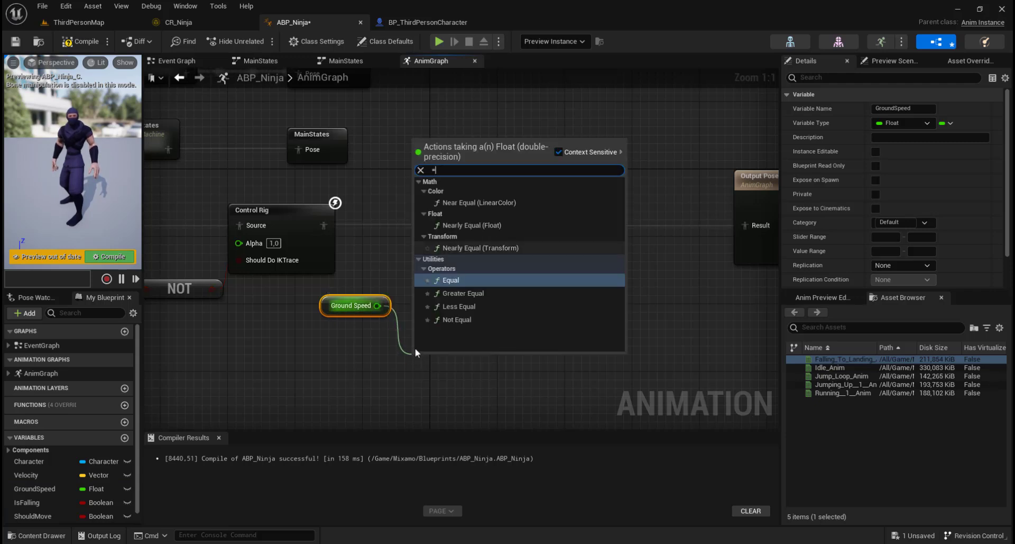
pyautogui.click(452, 279)
pyautogui.moveTo(486, 365); pyautogui.dragTo(503, 293)
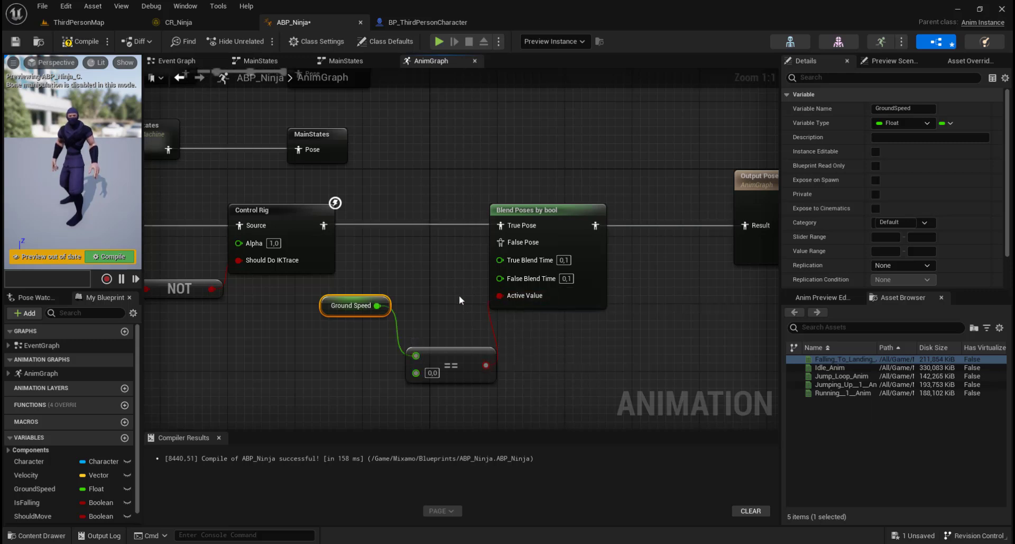
pyautogui.moveTo(343, 302); pyautogui.dragTo(327, 369)
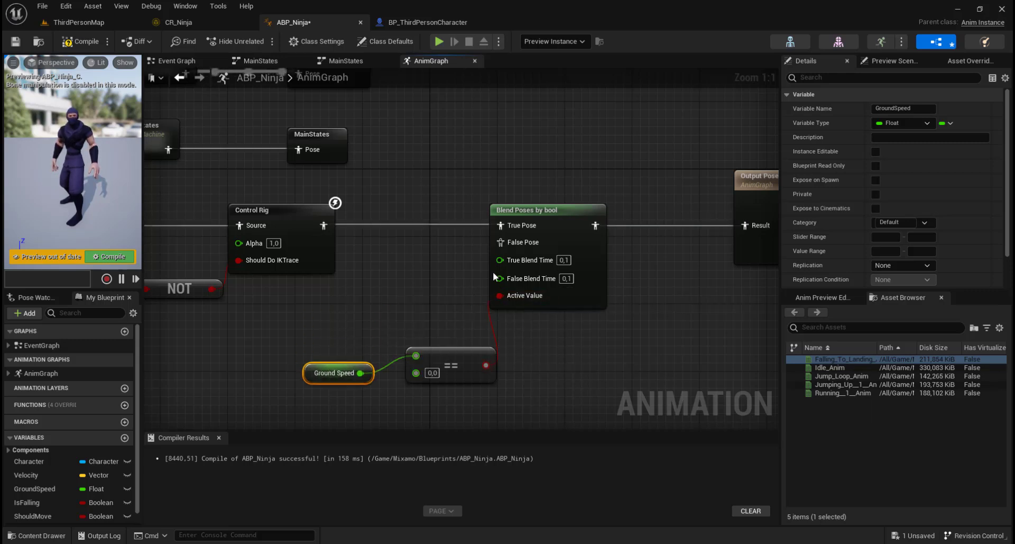
# Duplicate the Use cached pose 'MainStates' node, place the copy below the Control Rig, and connect it to the Blend Poses by bool's False Pose
pyautogui.moveTo(703, 260); pyautogui.dragTo(761, 243, button='right')
pyautogui.moveTo(453, 267); pyautogui.dragTo(517, 271, button='right')
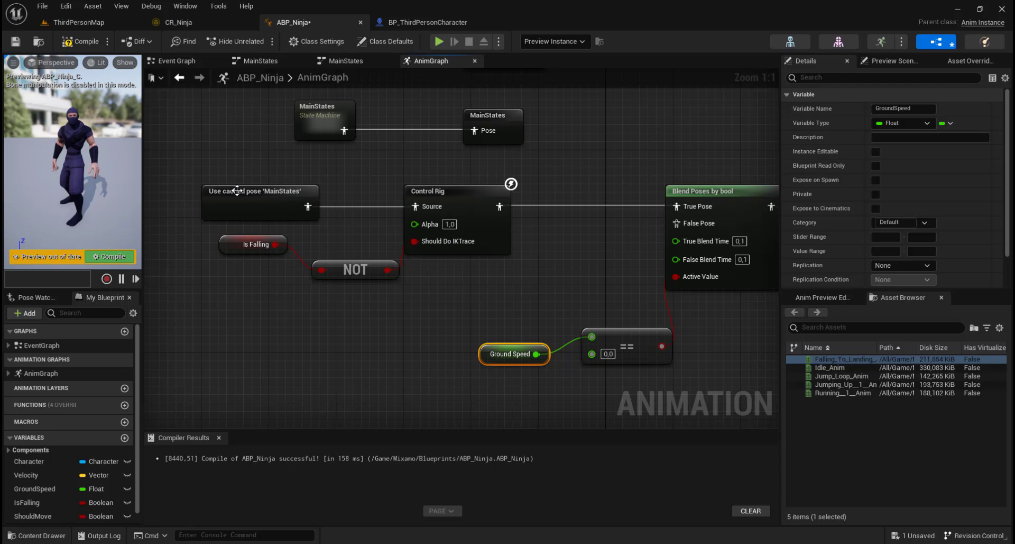
pyautogui.click(237, 190)
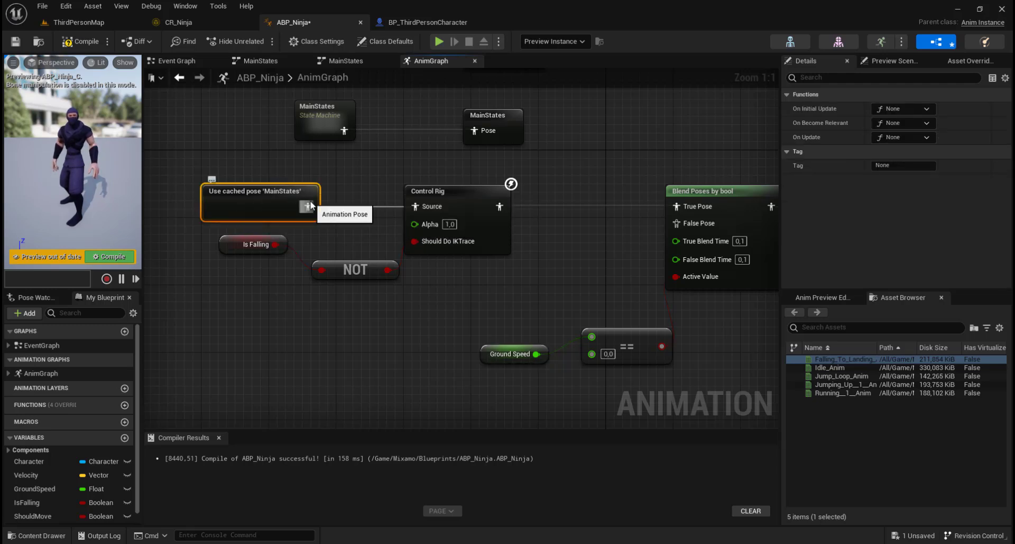
pyautogui.hotkey('ctrl', 'w')
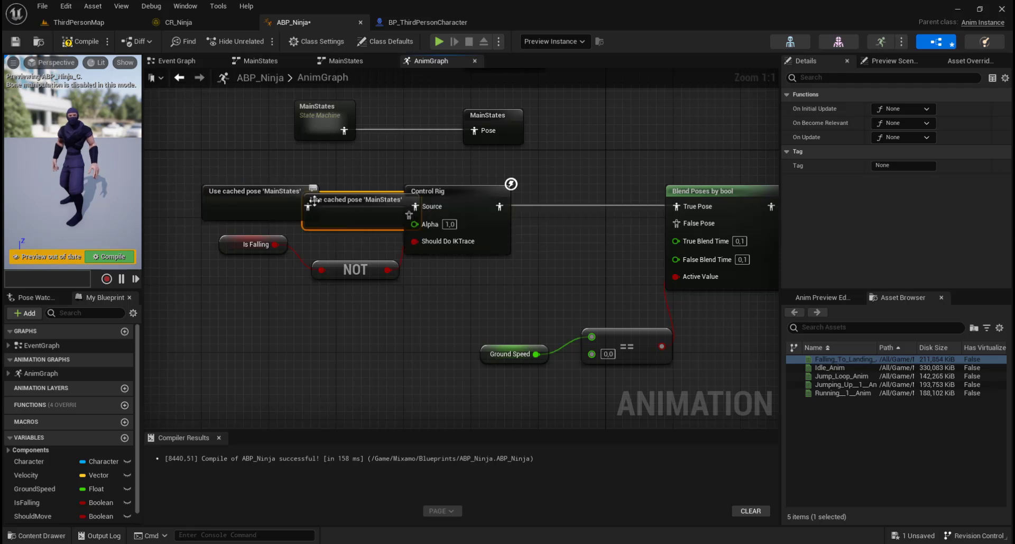
pyautogui.moveTo(350, 199); pyautogui.dragTo(460, 287)
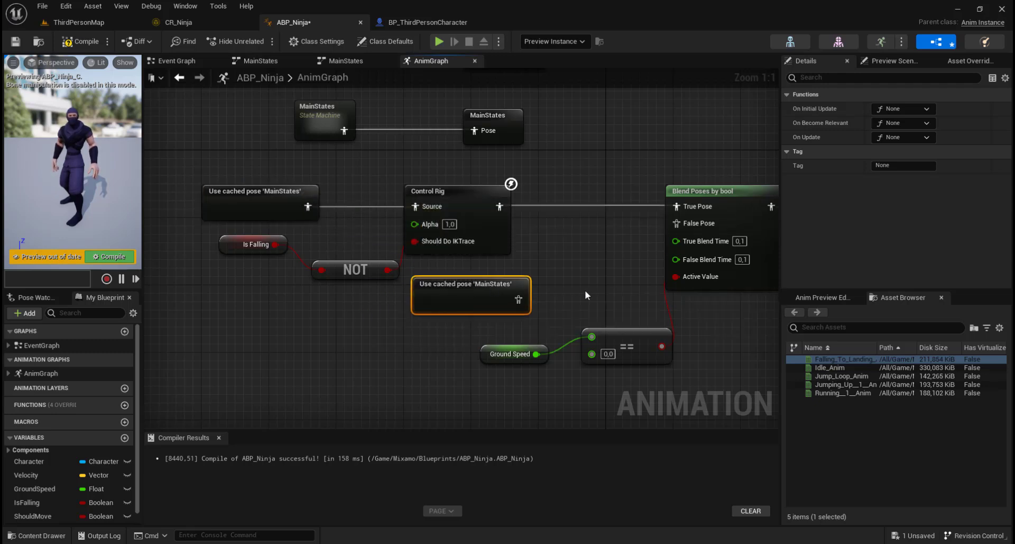
pyautogui.moveTo(585, 295); pyautogui.dragTo(462, 296, button='right')
pyautogui.moveTo(405, 301); pyautogui.dragTo(564, 225)
pyautogui.moveTo(601, 326); pyautogui.dragTo(657, 306, button='right')
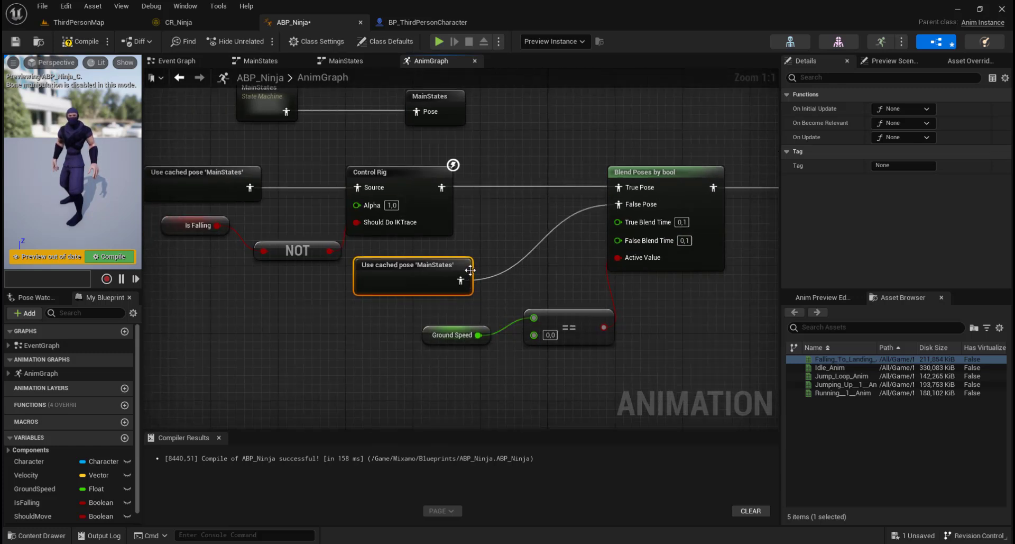
# Compile and save the ABP_Ninja animation blueprint
pyautogui.moveTo(496, 213); pyautogui.dragTo(363, 216, button='right')
pyautogui.scroll(-2, 362, 215)
pyautogui.moveTo(519, 311); pyautogui.dragTo(637, 370, button='right')
pyautogui.click(85, 41)
pyautogui.click(17, 42)
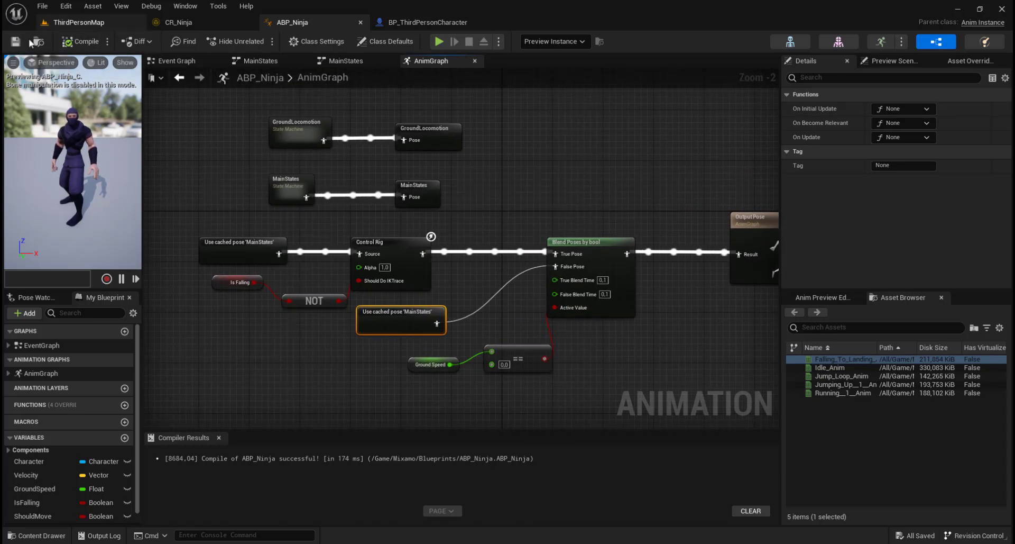
# Play-test ThirdPersonMap by running and jumping with the ninja to check the foot IK blend, and end the session
pyautogui.click(68, 24)
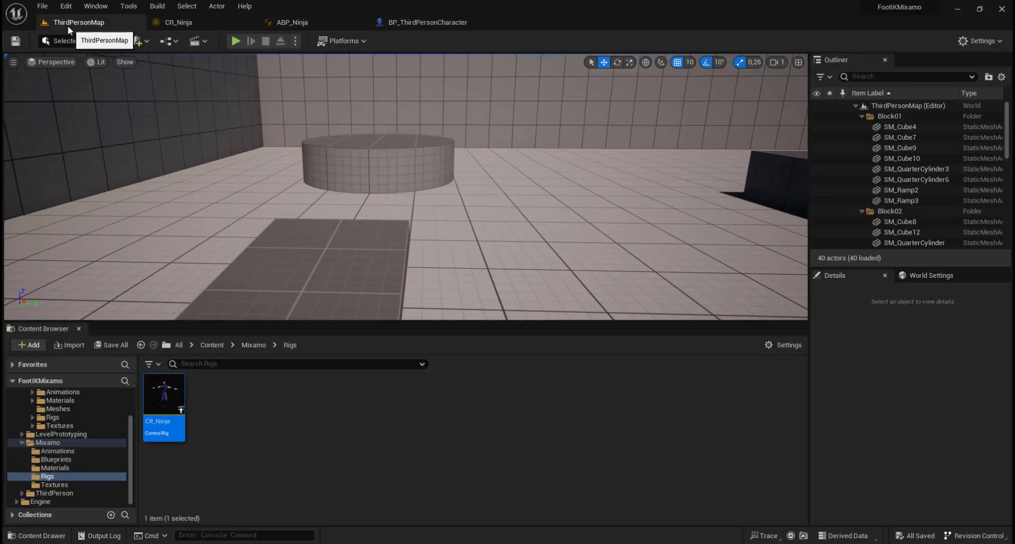
pyautogui.click(236, 41)
pyautogui.press('w')
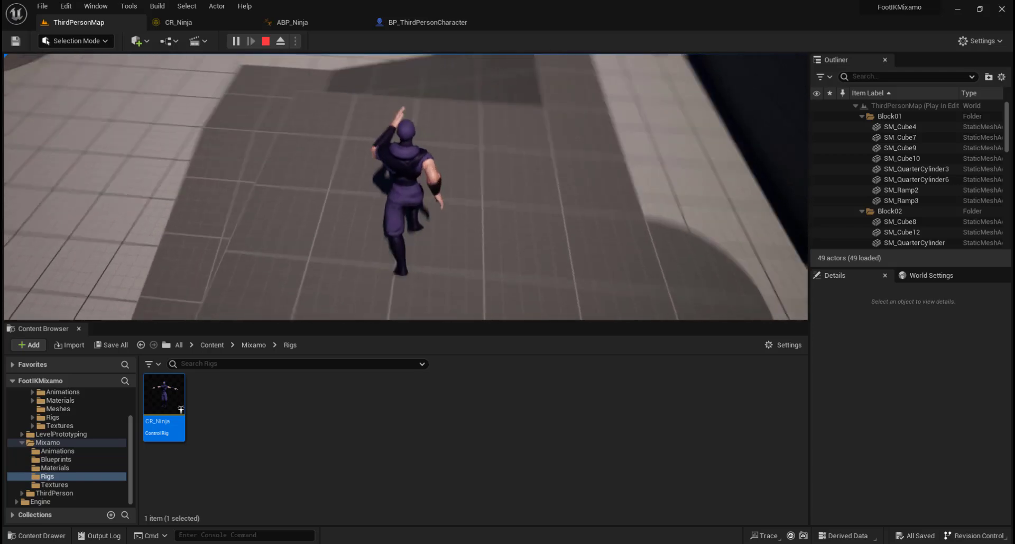
pyautogui.press('w')
pyautogui.press('space')
pyautogui.press('space')
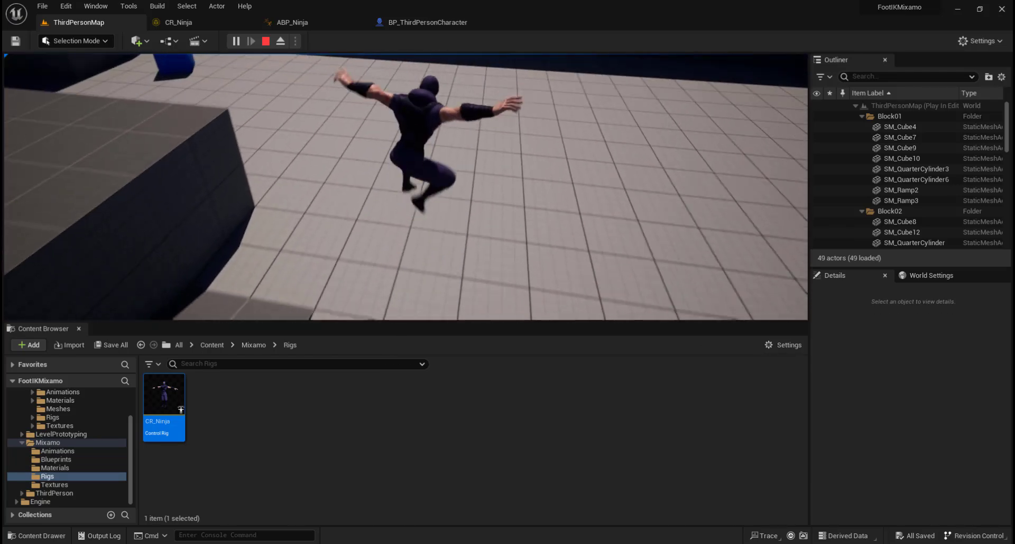
pyautogui.press('Escape')
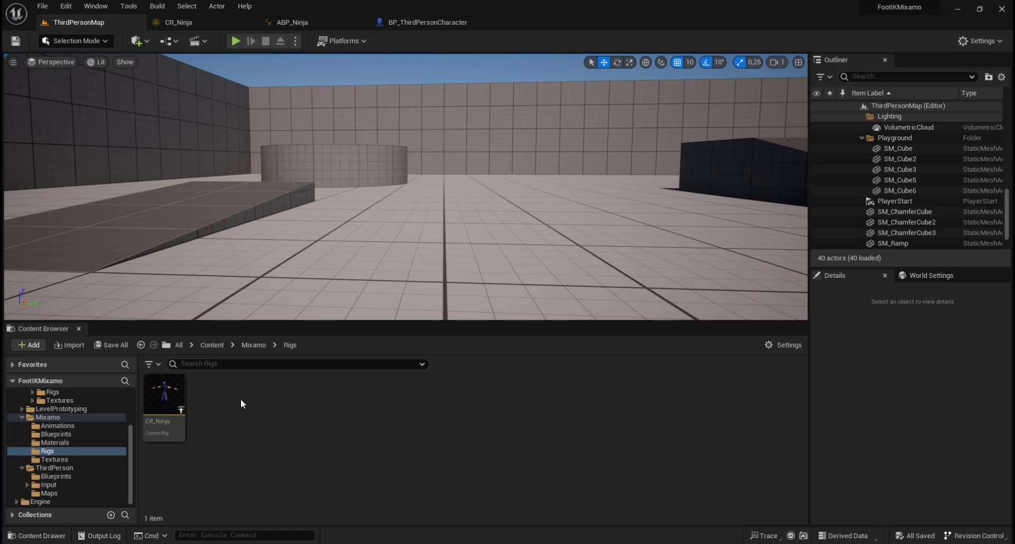
# Create a new folder named Blueprints in the project's Content folder
pyautogui.click(211, 344)
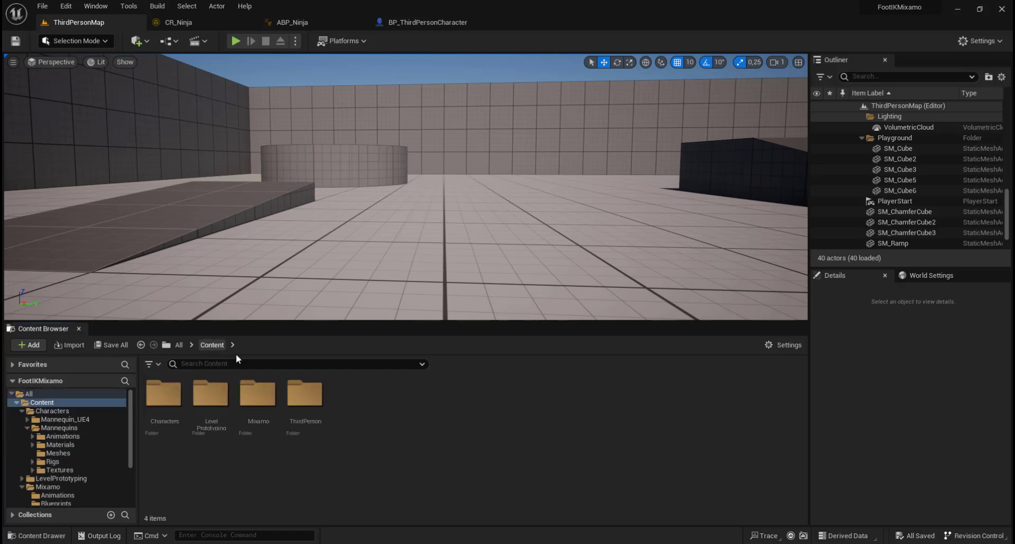
pyautogui.rightClick(350, 410)
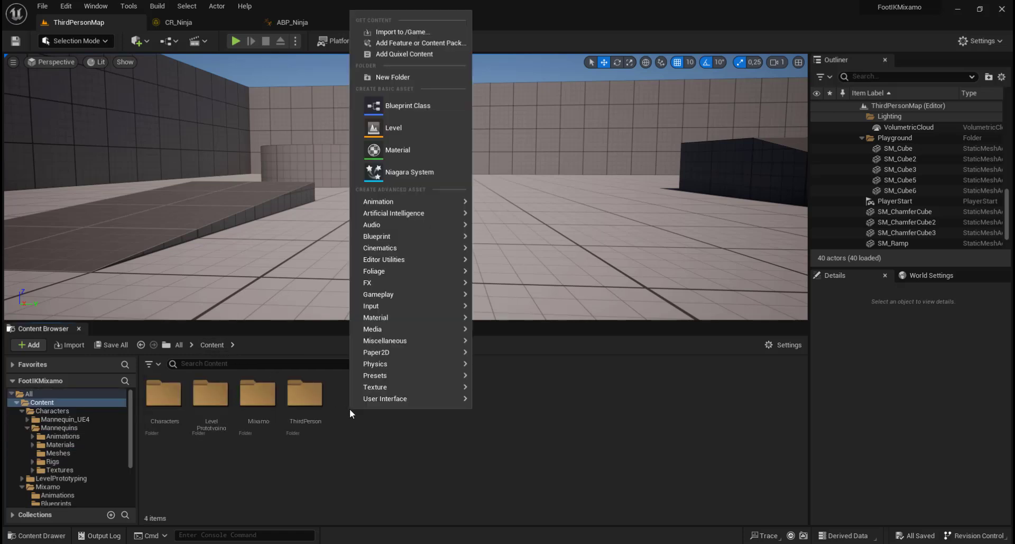
pyautogui.click(428, 76)
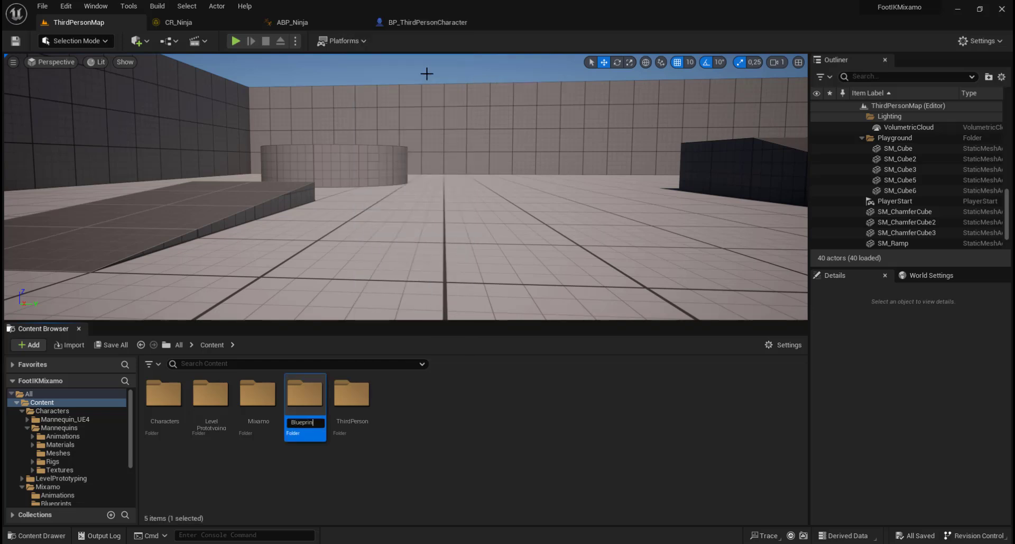
pyautogui.press('Return')
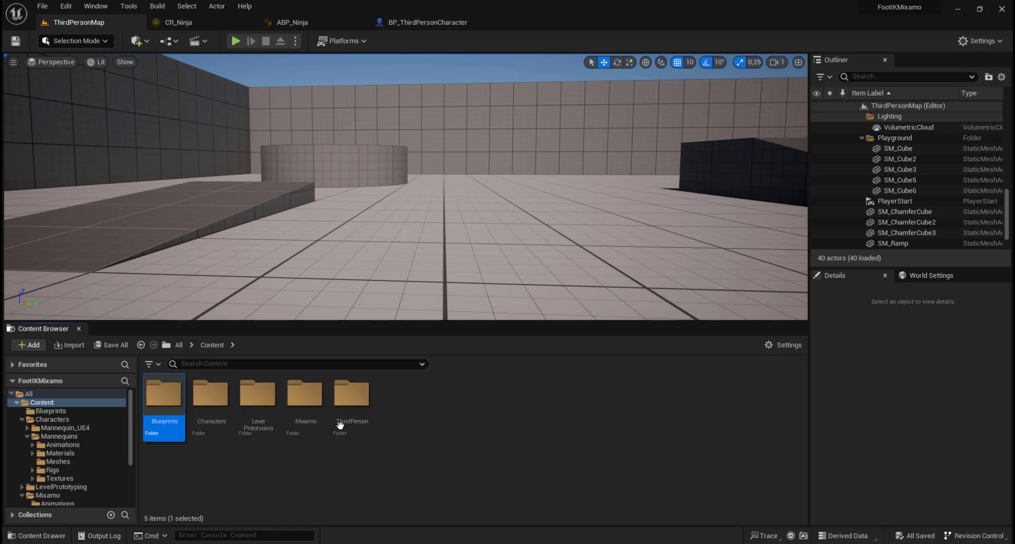
# Create an Actor blueprint class named BP_CubeUpDown inside the Blueprints folder
pyautogui.doubleClick(164, 407)
pyautogui.rightClick(302, 437)
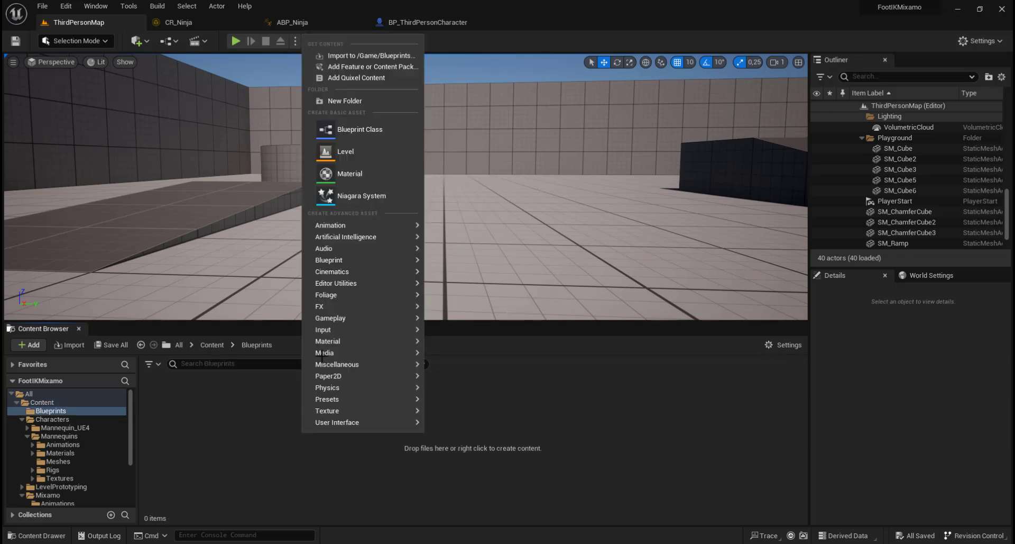
pyautogui.click(382, 132)
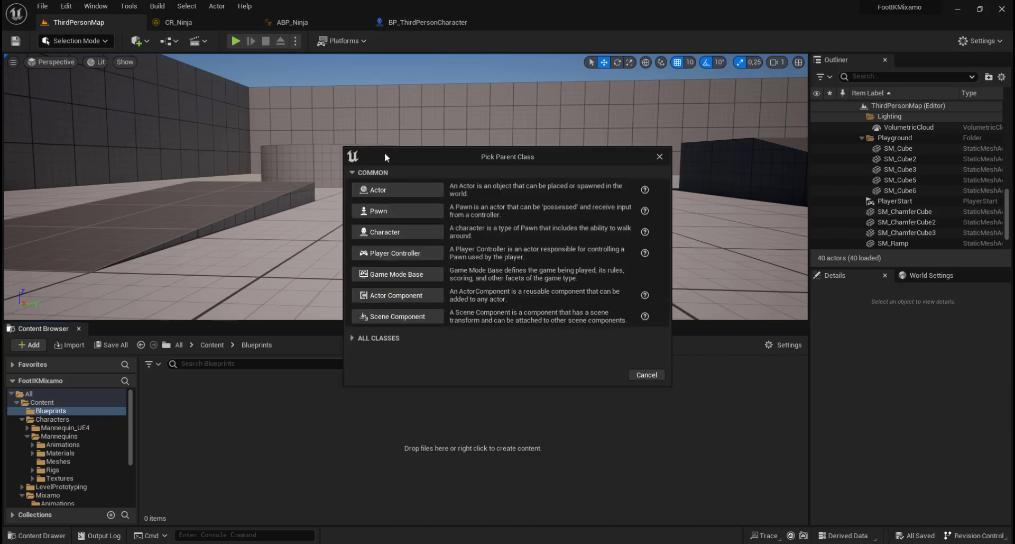
pyautogui.click(389, 190)
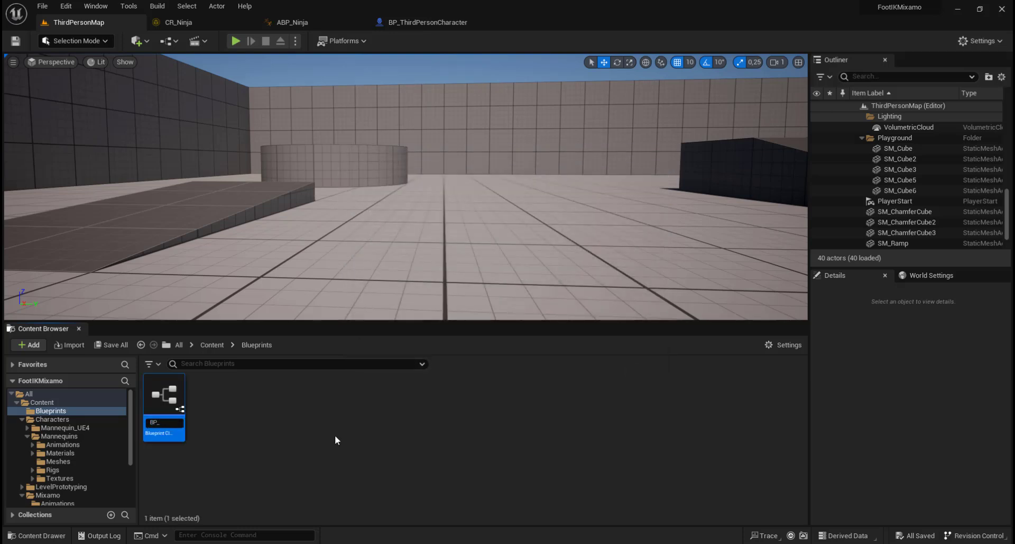
pyautogui.write('BP_CubeUpDo')
pyautogui.press('Return')
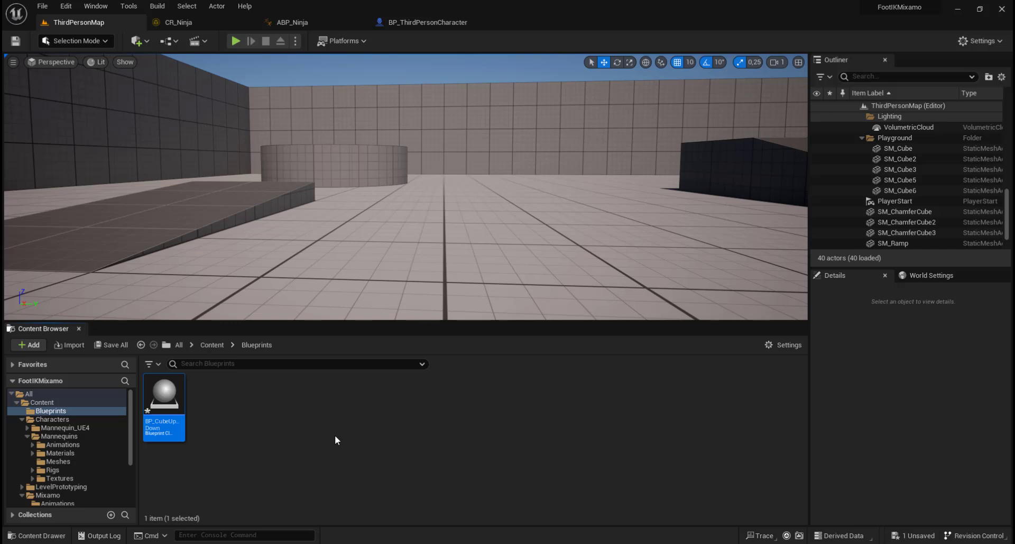
# Open BP_CubeUpDown and add a Static Mesh component named Pedastal under DefaultSceneRoot
pyautogui.doubleClick(175, 400)
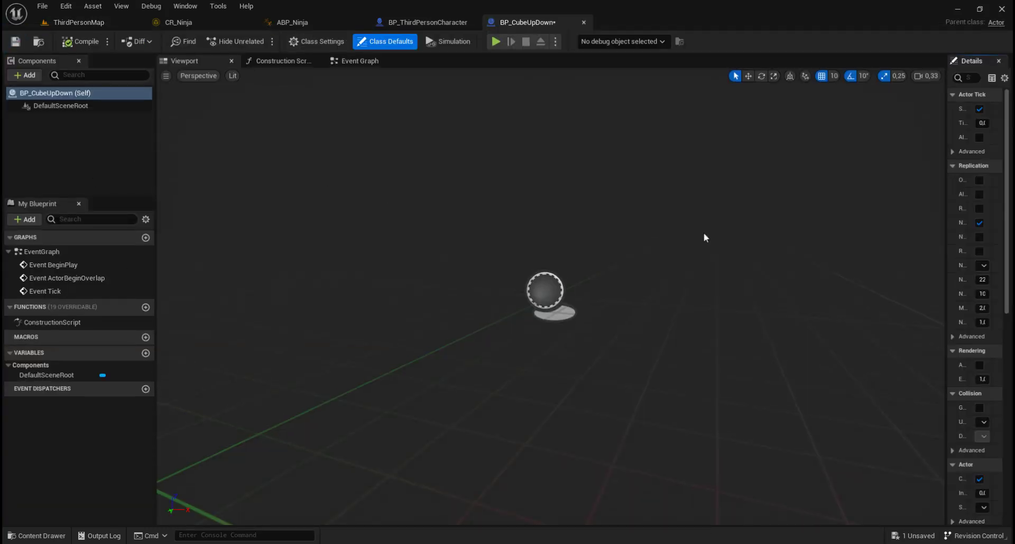
pyautogui.moveTo(945, 263); pyautogui.dragTo(813, 263)
pyautogui.click(84, 104)
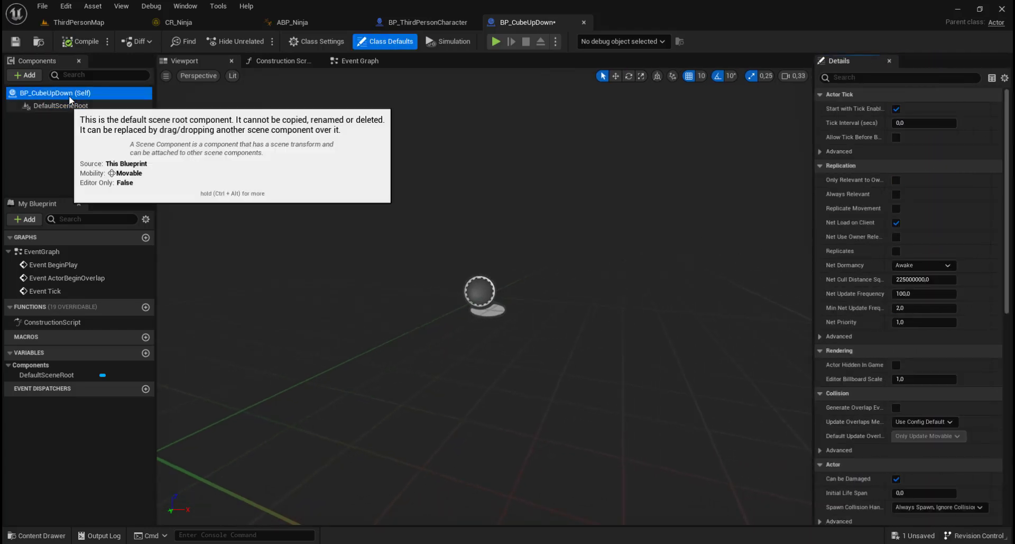
pyautogui.click(24, 77)
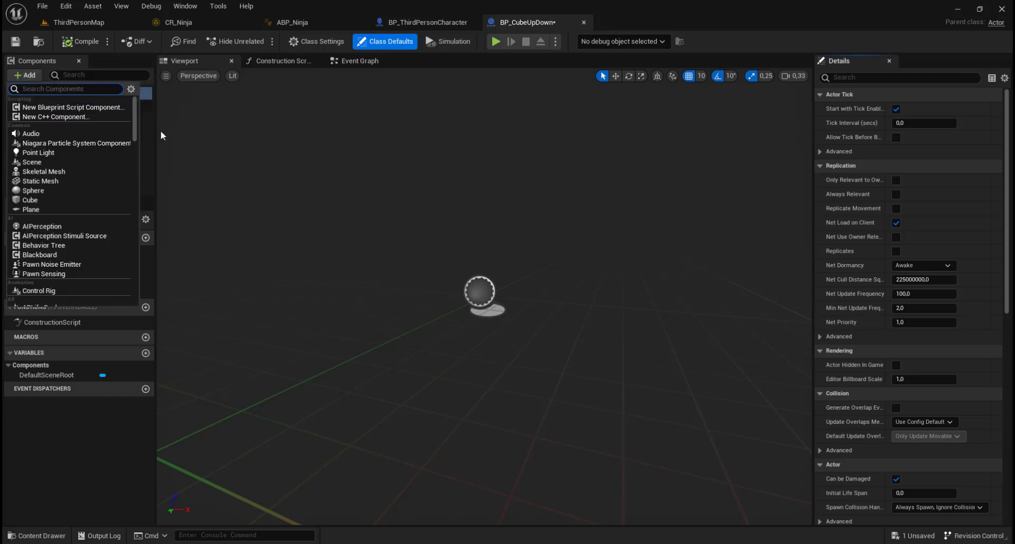
pyautogui.write('static')
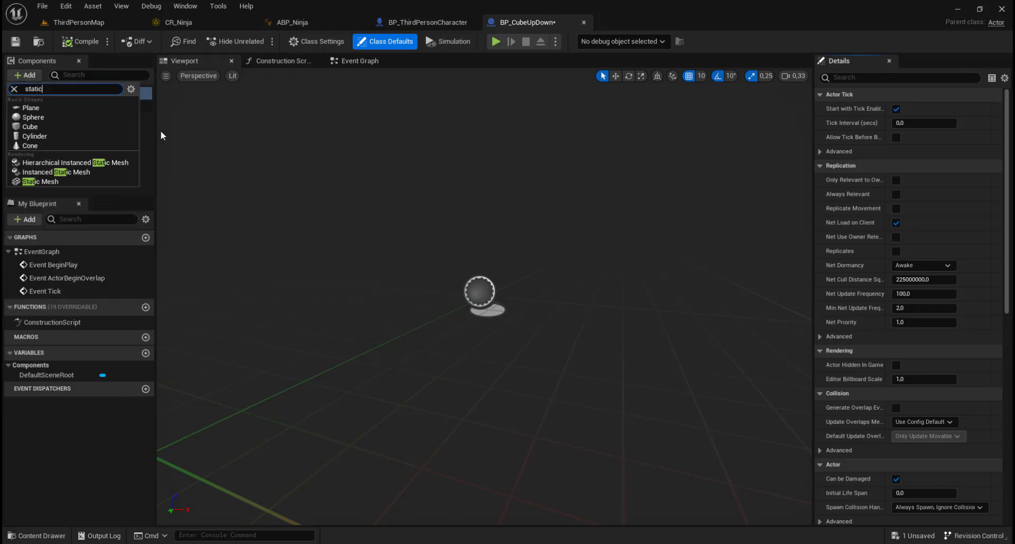
pyautogui.click(51, 181)
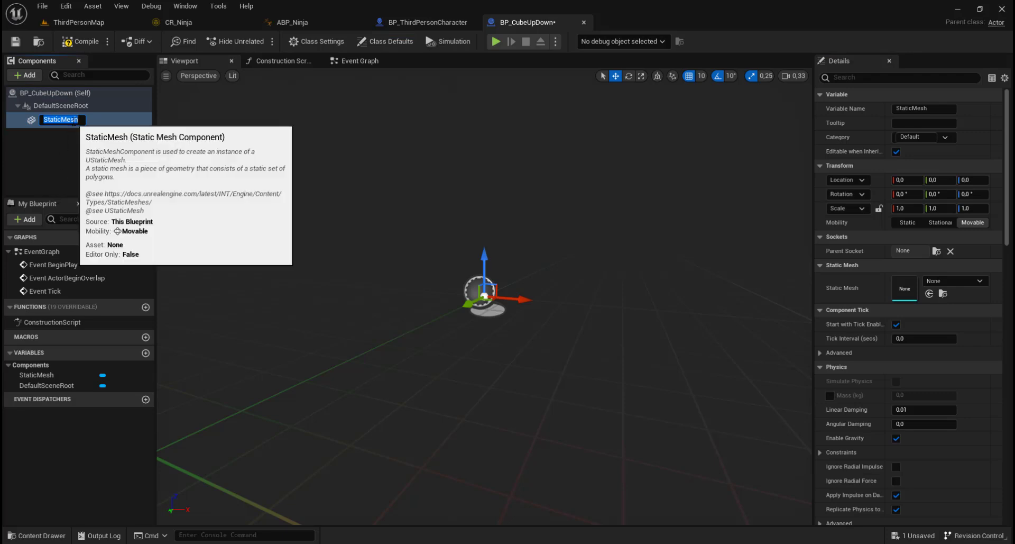
pyautogui.write('P')
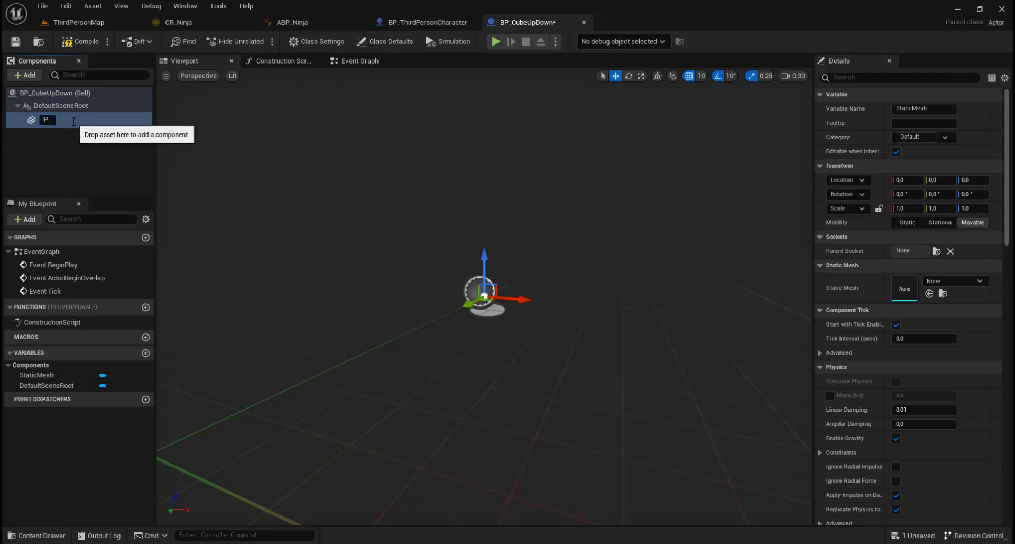
pyautogui.write('edastal')
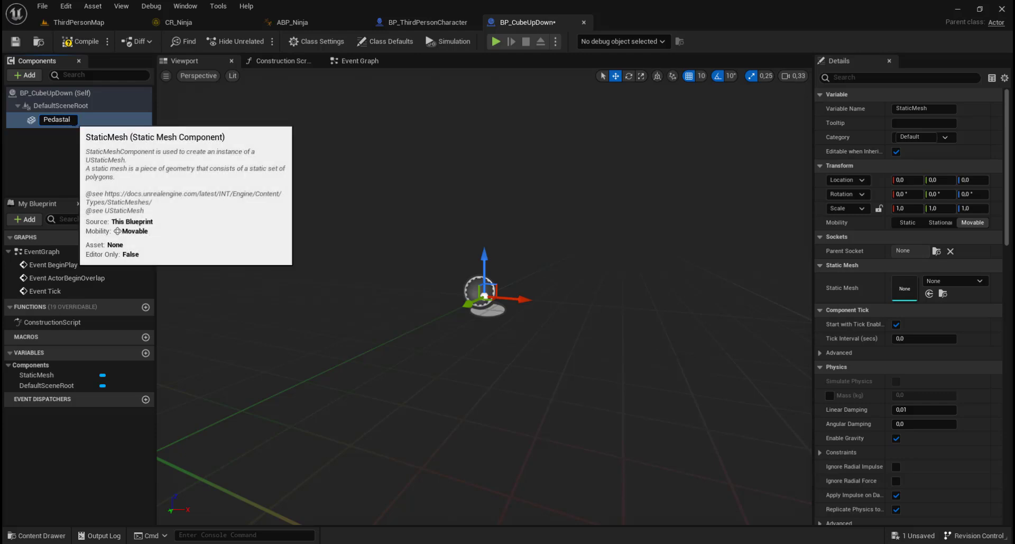
pyautogui.press('Return')
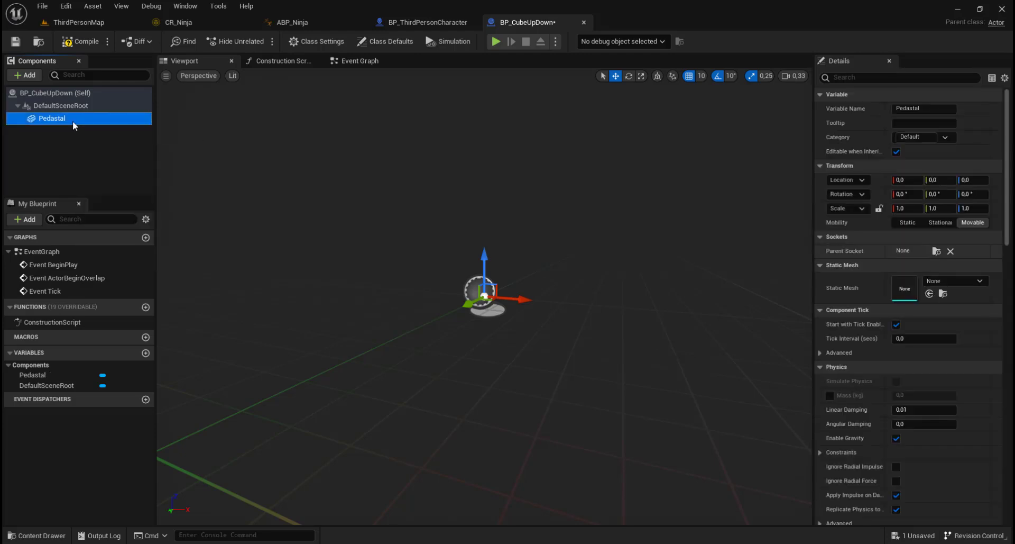
# Assign the Cube static mesh to the Pedastal component
pyautogui.click(947, 281)
pyautogui.write('cube')
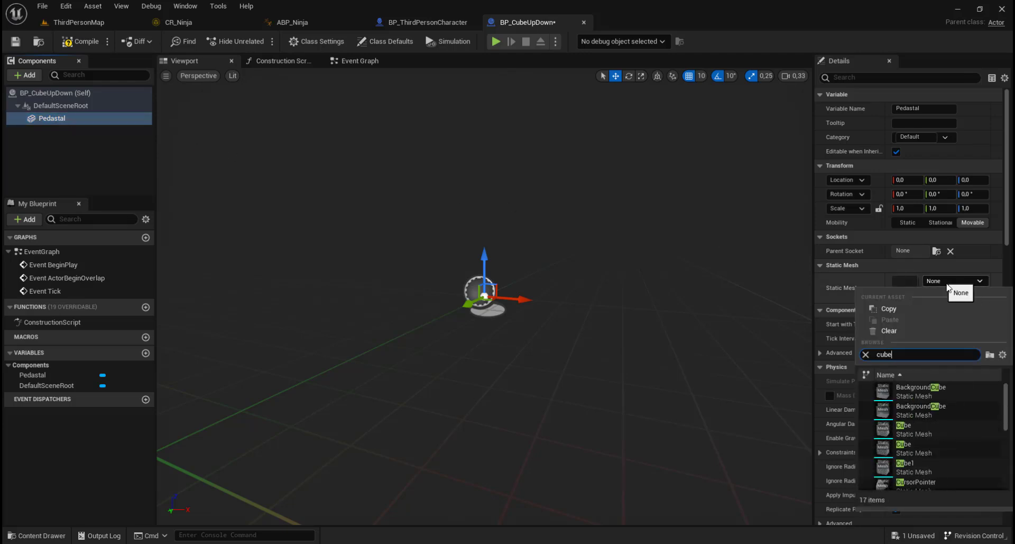
pyautogui.click(903, 447)
pyautogui.scroll(-5, 697, 314)
pyautogui.scroll(-2, 697, 314)
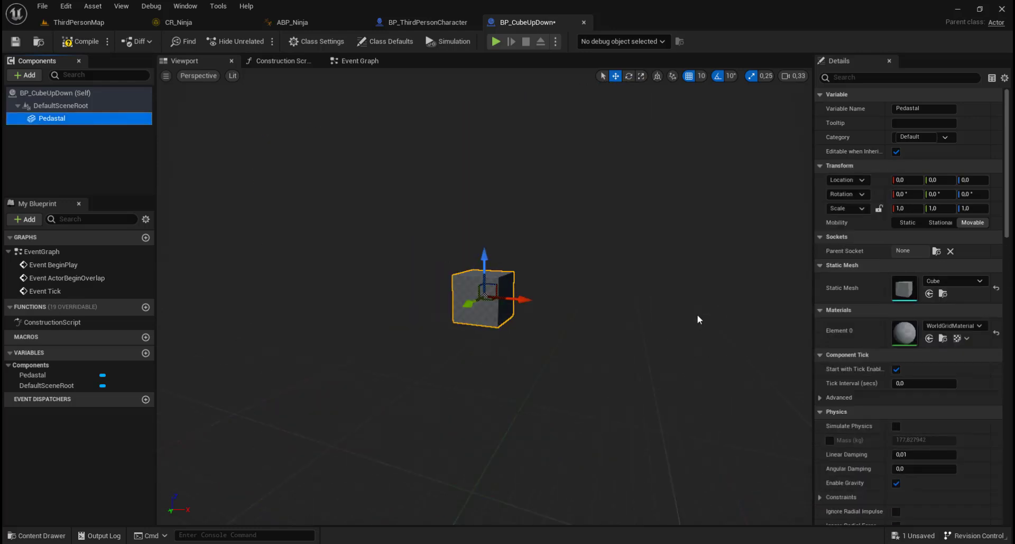
# Set the Pedastal's scale to 0.2 in X, 0.2 in Y and 2.0 in Z
pyautogui.click(909, 208)
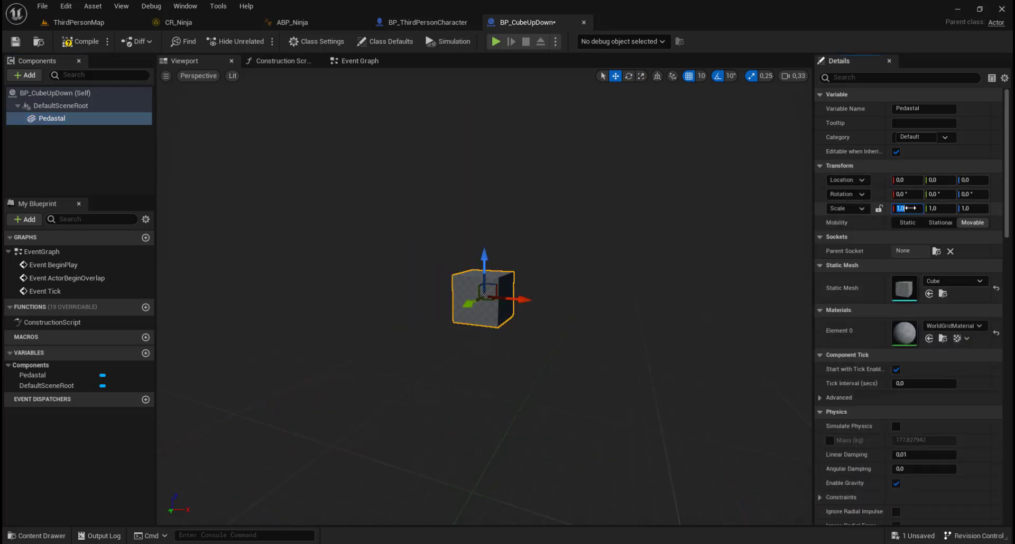
pyautogui.write('0.2')
pyautogui.press('Tab')
pyautogui.write('0.2')
pyautogui.press('Tab')
pyautogui.write('2')
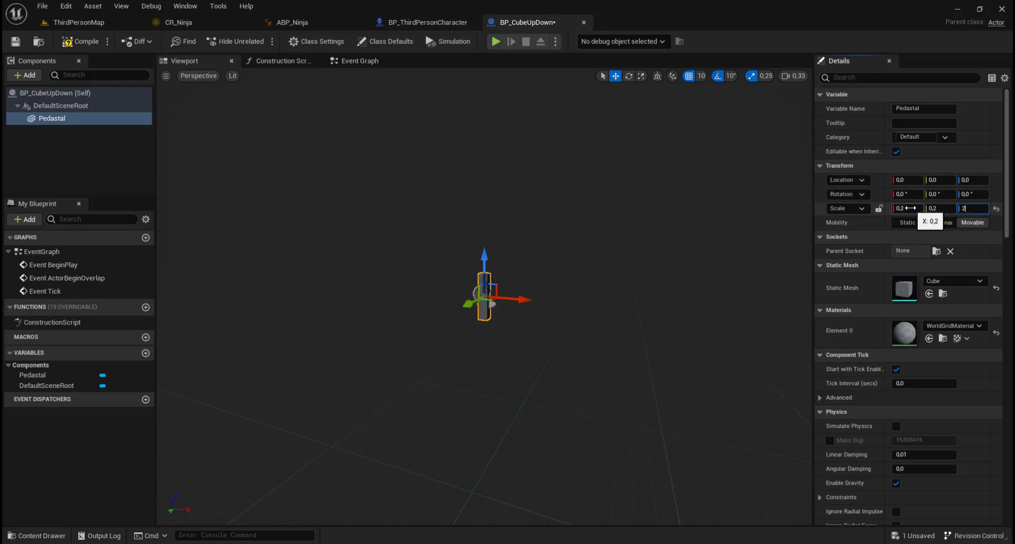
pyautogui.press('Return')
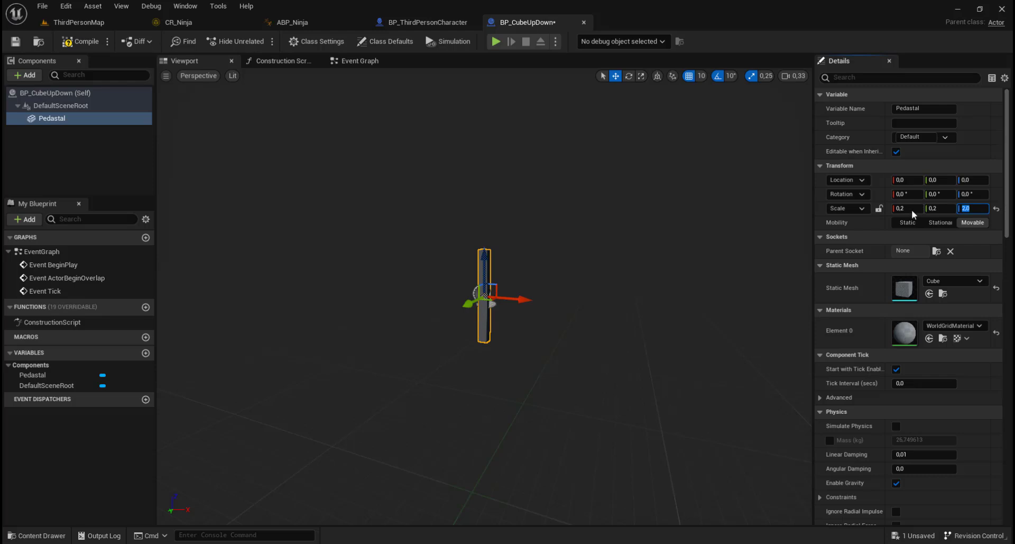
# Apply ArrowMaterial to the Pedastal's Element 0 material slot, and compile and save BP_CubeUpDown
pyautogui.click(974, 325)
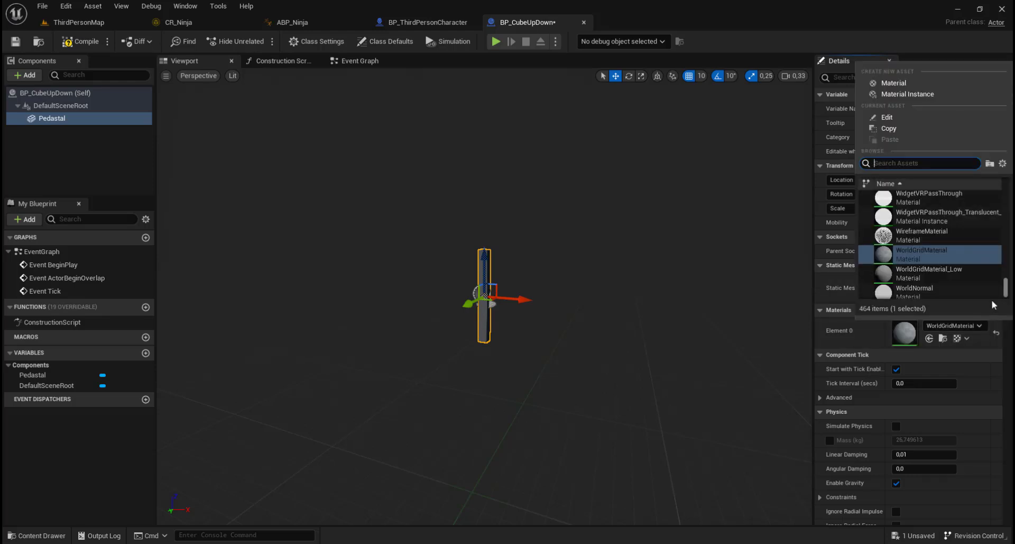
pyautogui.moveTo(1007, 286); pyautogui.dragTo(1009, 183)
pyautogui.scroll(-3, 929, 214)
pyautogui.click(920, 265)
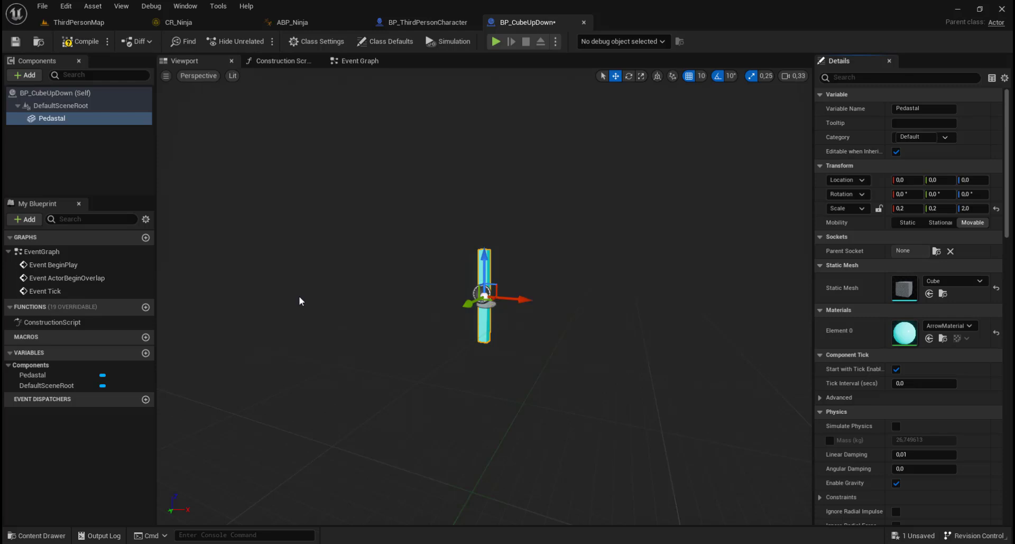
pyautogui.click(74, 42)
# Delete the Event ActorBeginOverlap and Event Tick nodes from BP_CubeUpDown's Event Graph, keeping Event BeginPlay
pyautogui.click(350, 60)
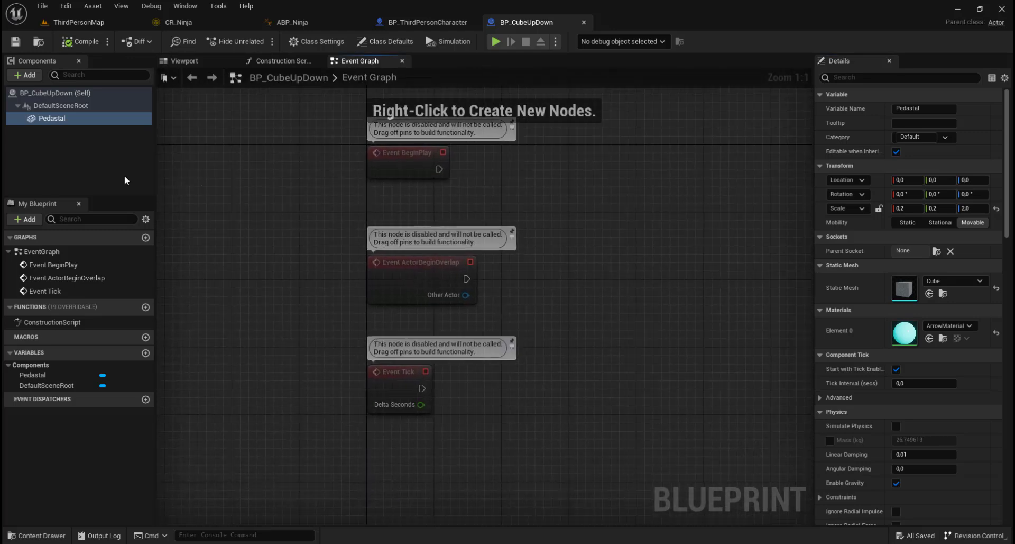
pyautogui.moveTo(312, 226); pyautogui.dragTo(554, 434)
pyautogui.press('Delete')
pyautogui.moveTo(557, 242); pyautogui.dragTo(510, 319, button='right')
pyautogui.moveTo(455, 297); pyautogui.dragTo(357, 275, button='right')
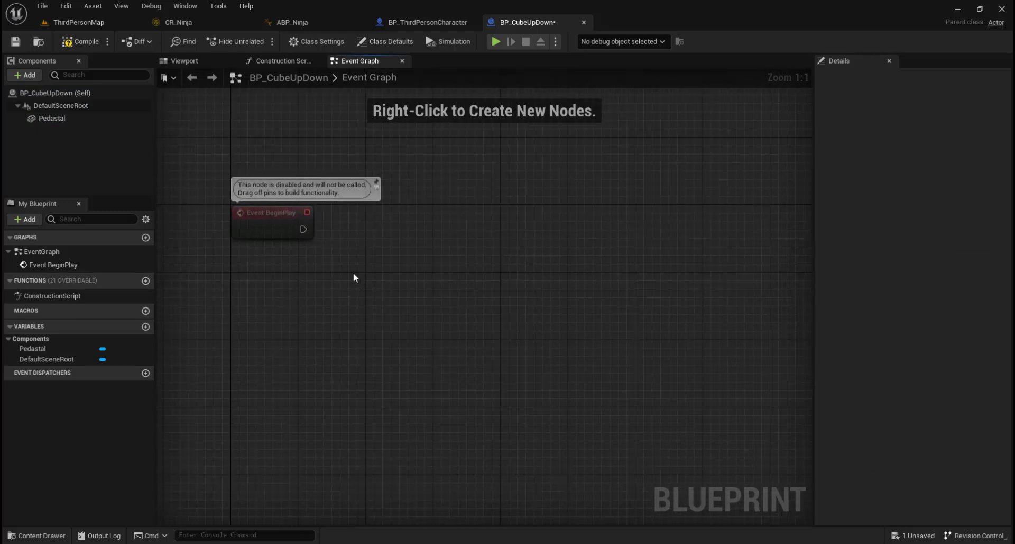
# Add a Timeline node driven by Event BeginPlay, keep its default name, and align it beside the event
pyautogui.moveTo(303, 229); pyautogui.dragTo(468, 228)
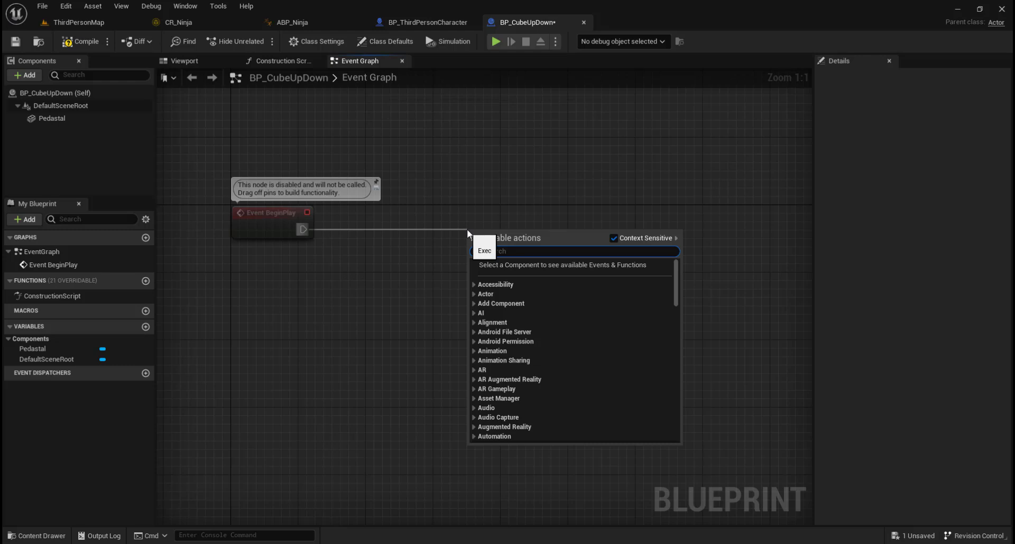
pyautogui.write('add timeline')
pyautogui.press('Return')
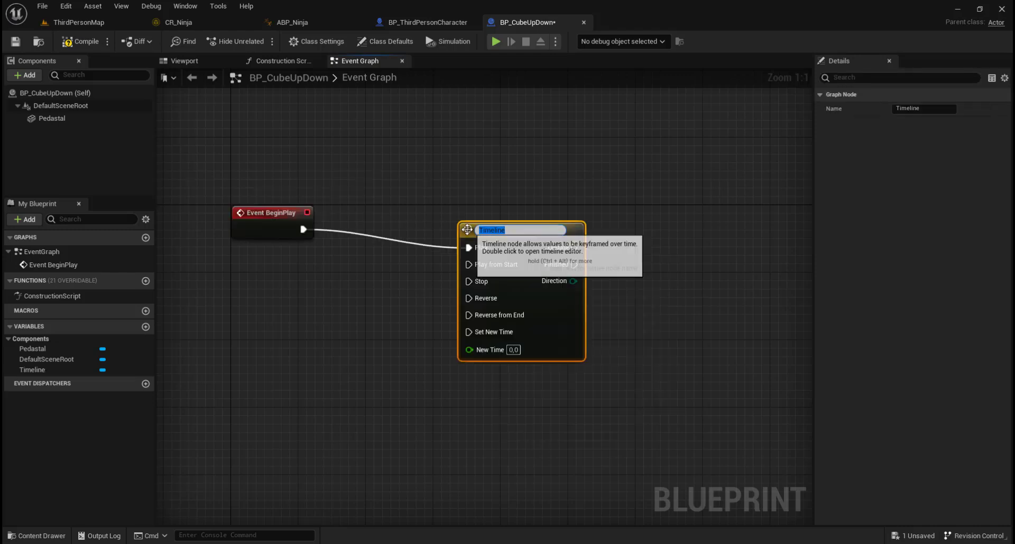
pyautogui.press('Return')
pyautogui.moveTo(562, 227)
pyautogui.mouseDown()
pyautogui.moveTo(521, 222)
pyautogui.moveTo(574, 214)
pyautogui.mouseUp()
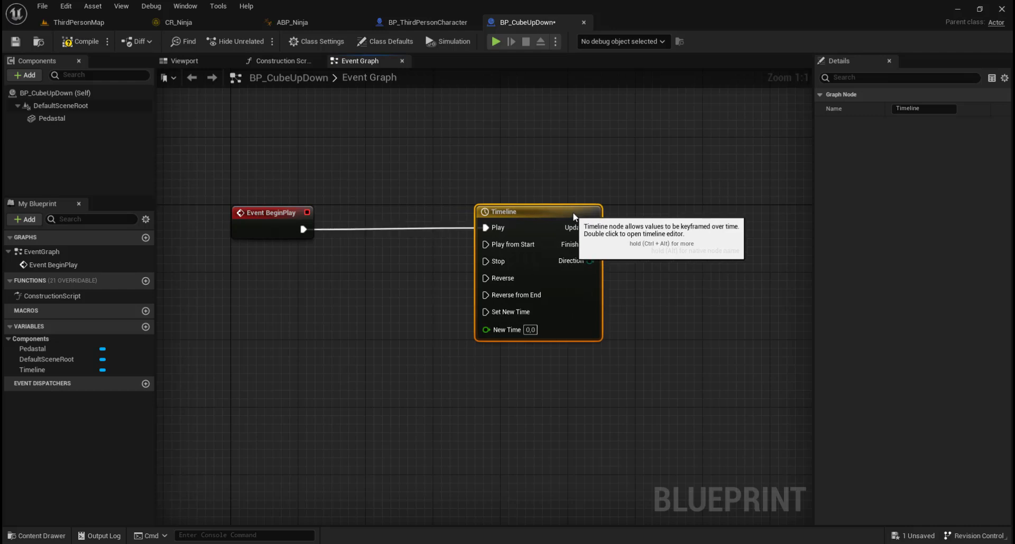
# Open the Timeline for editing, set its length to 2.00, and add a float track
pyautogui.doubleClick(571, 216)
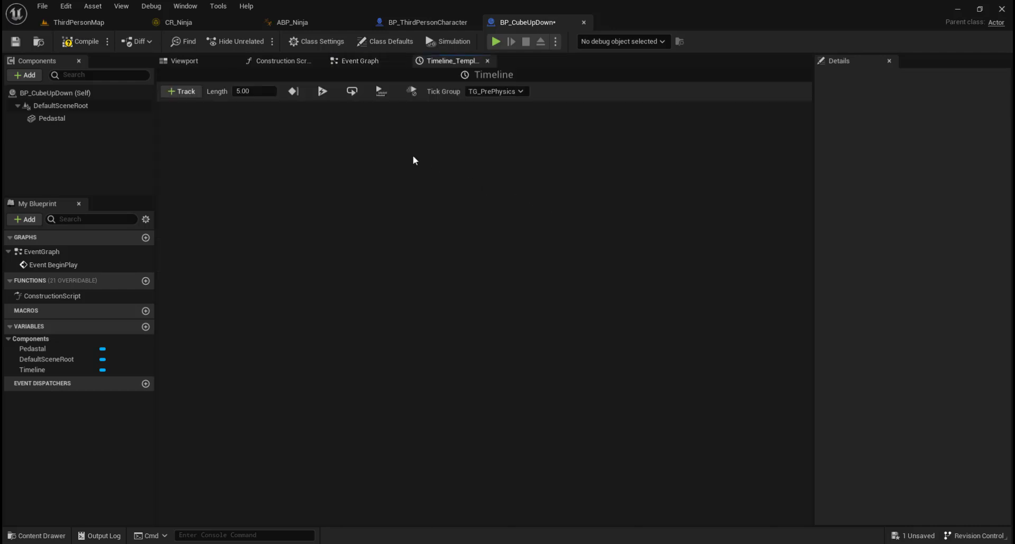
pyautogui.click(256, 93)
pyautogui.click(183, 92)
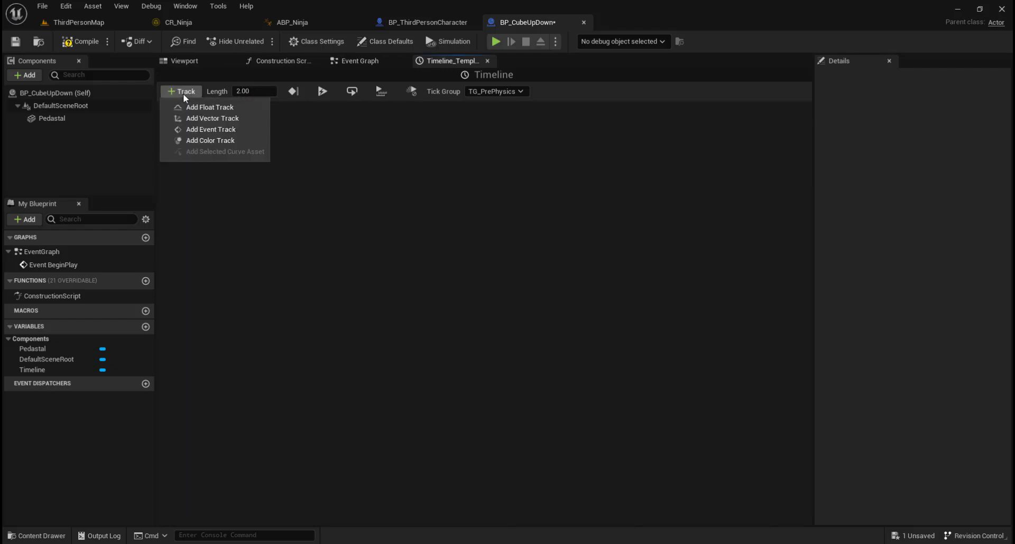
pyautogui.click(214, 107)
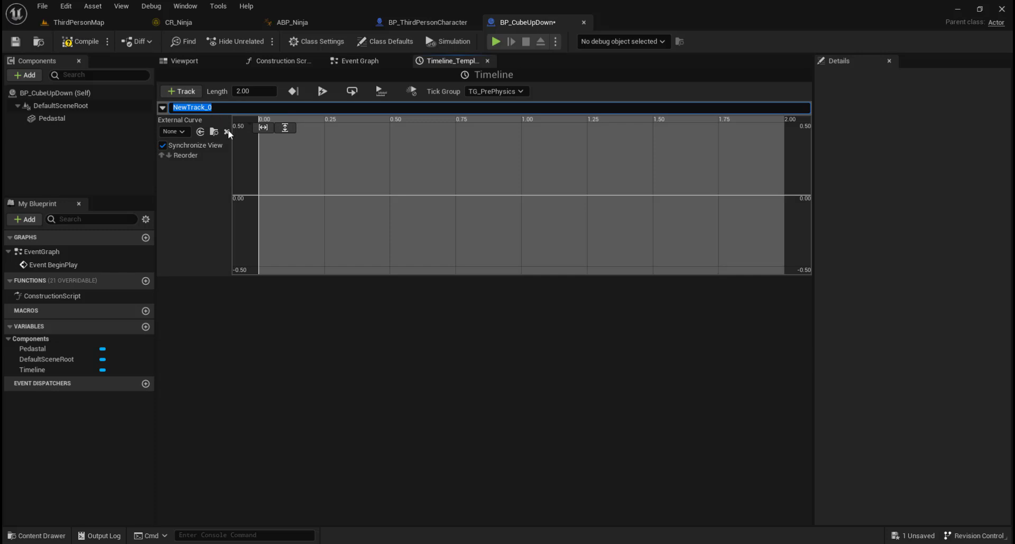
# Add a key to the float track at time 0 with a value of -0.5
pyautogui.rightClick(265, 195)
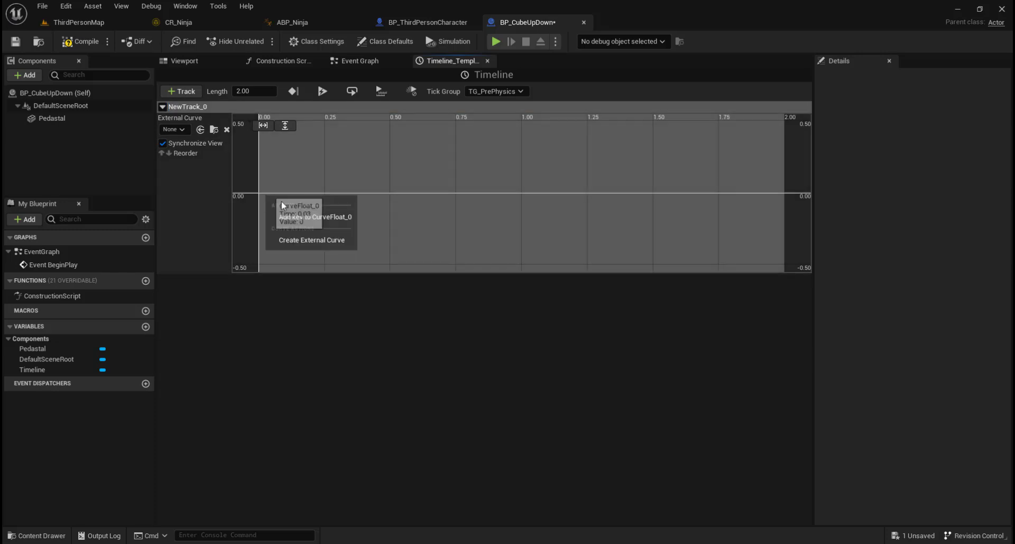
pyautogui.click(326, 217)
pyautogui.click(337, 125)
pyautogui.write('0')
pyautogui.press('Tab')
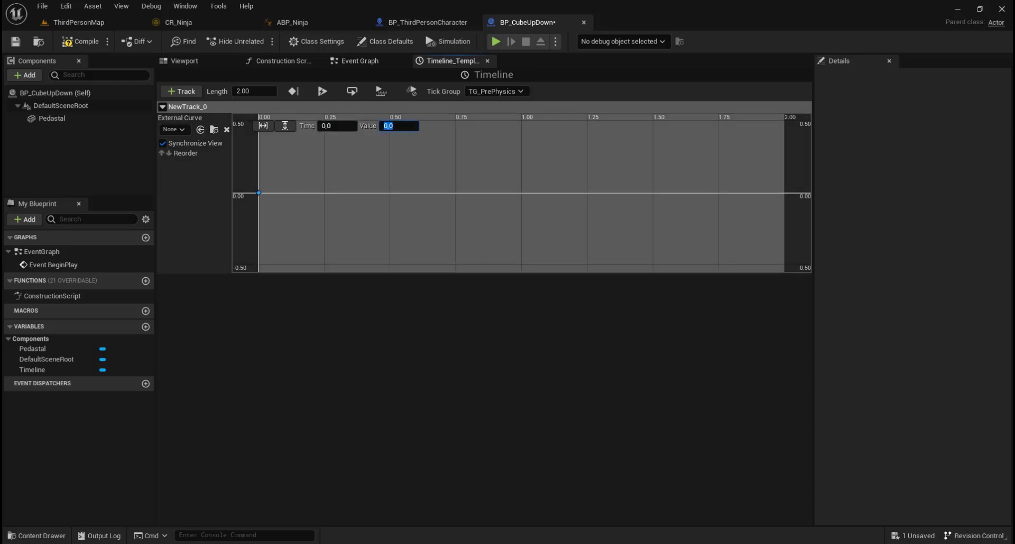
pyautogui.write('-0.5')
pyautogui.press('Return')
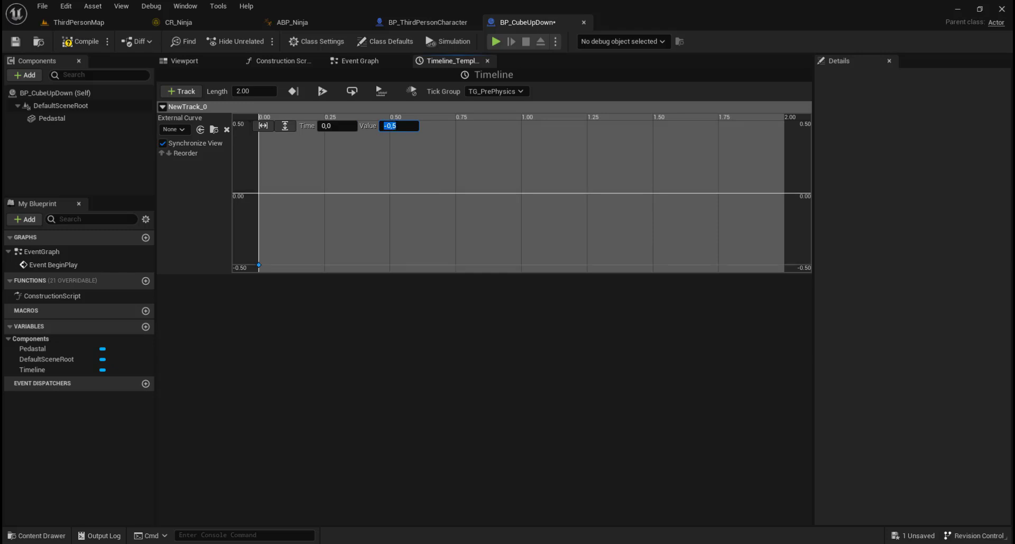
pyautogui.click(403, 126)
pyautogui.doubleClick(391, 126)
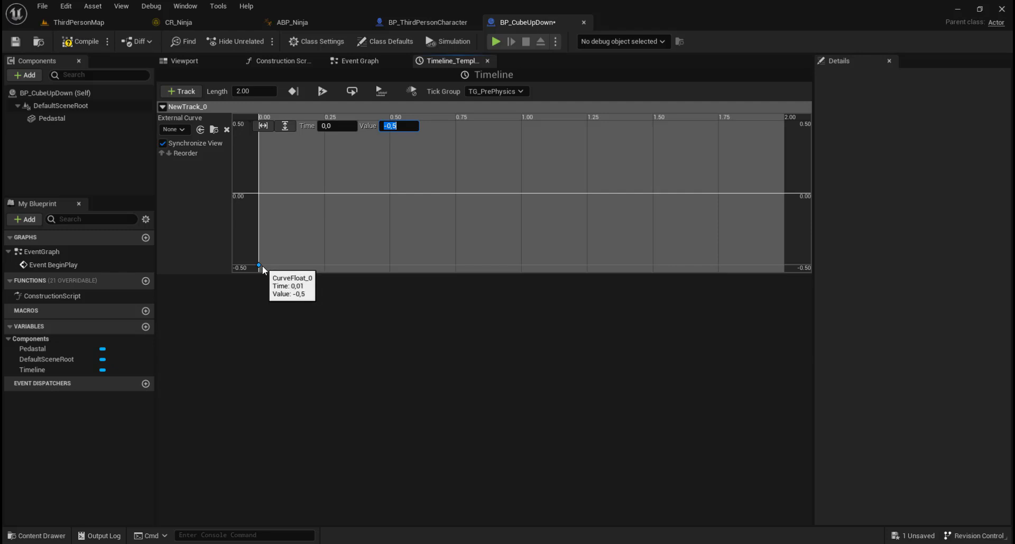
# Add a second key to the float track at time 2.0 with a value of 0.5
pyautogui.rightClick(756, 192)
pyautogui.click(791, 217)
pyautogui.click(344, 126)
pyautogui.write('2,0')
pyautogui.press('Tab')
pyautogui.write('0')
pyautogui.press('Return')
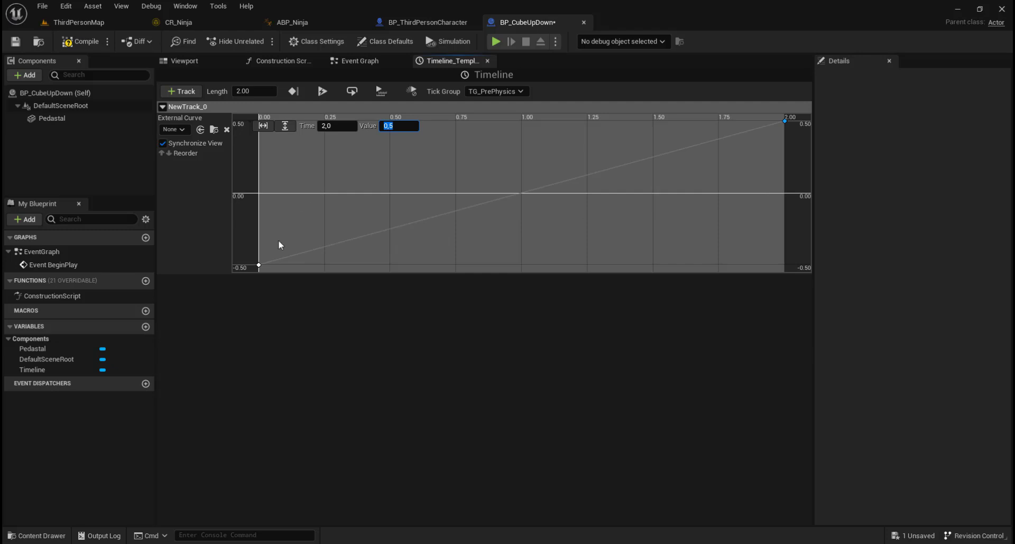
# Change the interpolation of both float track keys so the curve eases smoothly in and out
pyautogui.keyDown('shift'); pyautogui.click(260, 265); pyautogui.keyUp('shift')
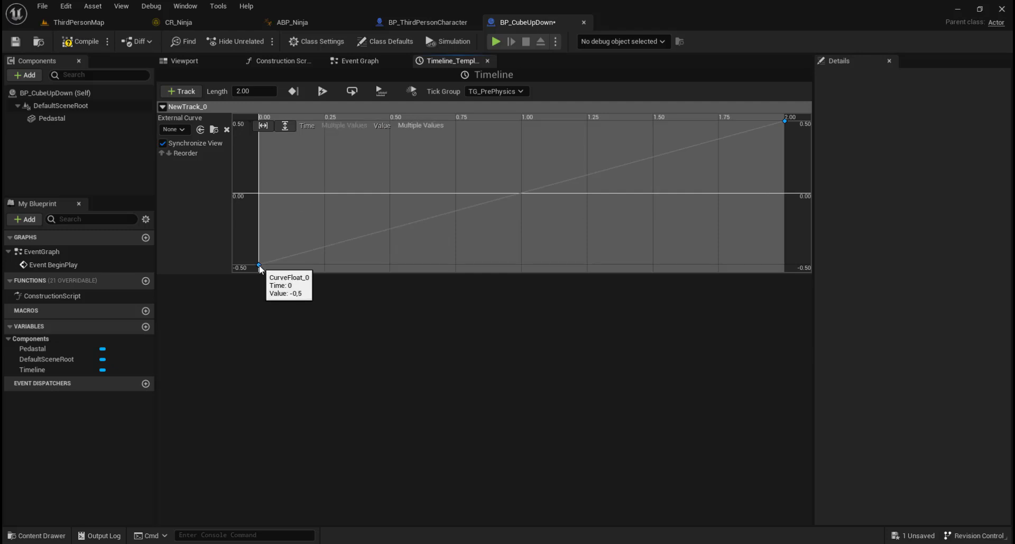
pyautogui.moveTo(783, 127)
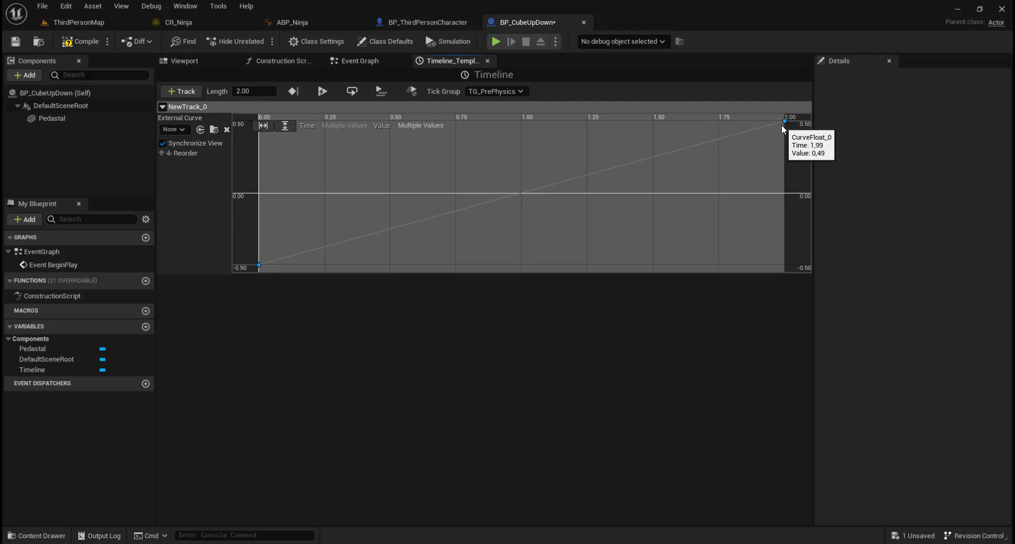
pyautogui.rightClick(259, 265)
pyautogui.click(288, 286)
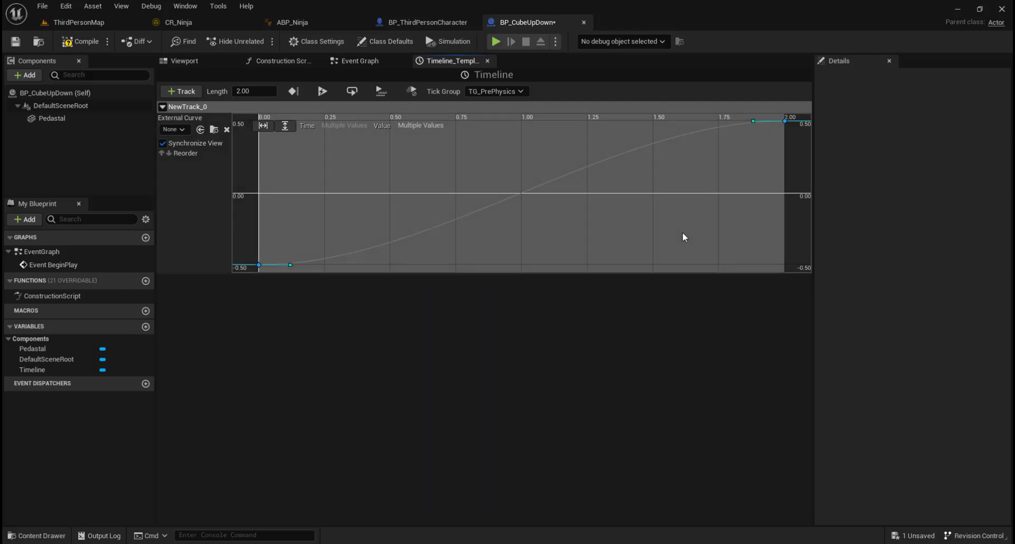
# Rename the float track to UpDownFloat, and compile and save the blueprint
pyautogui.rightClick(186, 109)
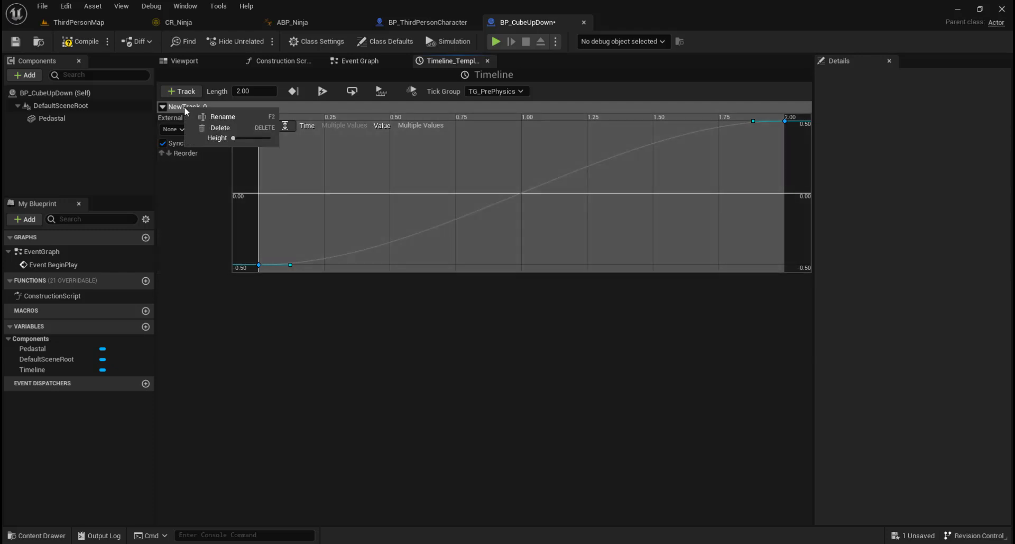
pyautogui.click(230, 115)
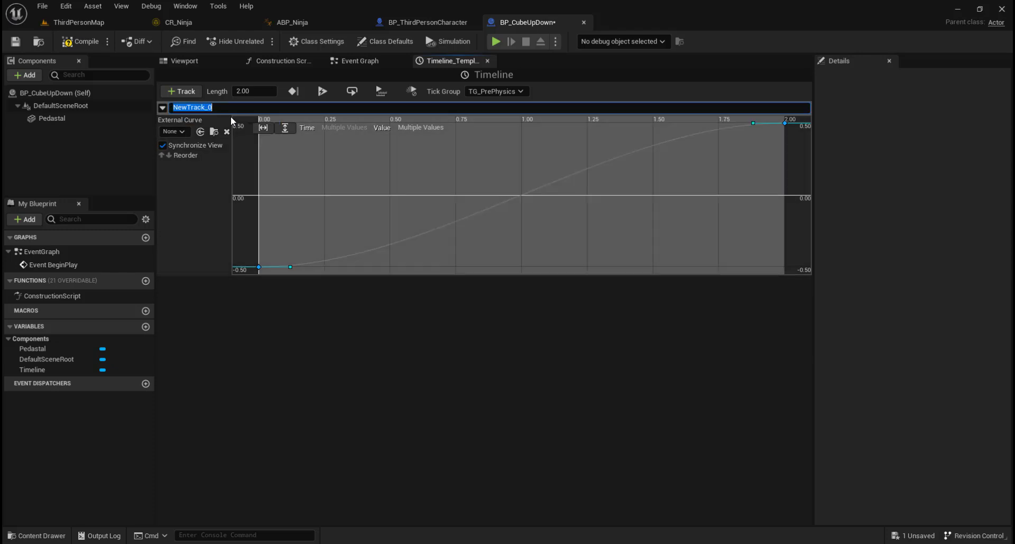
pyautogui.write('UpDownFloat')
pyautogui.press('Return')
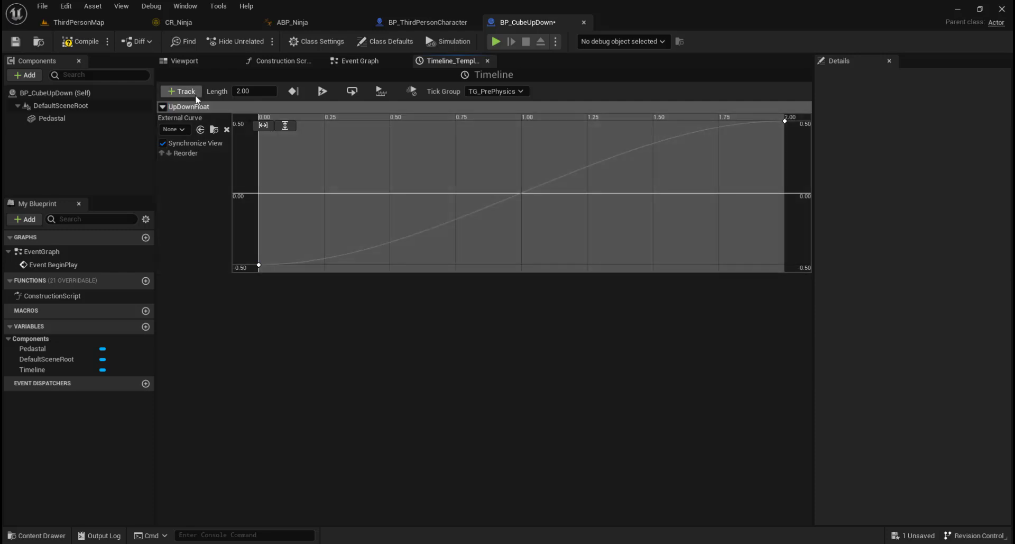
pyautogui.click(90, 40)
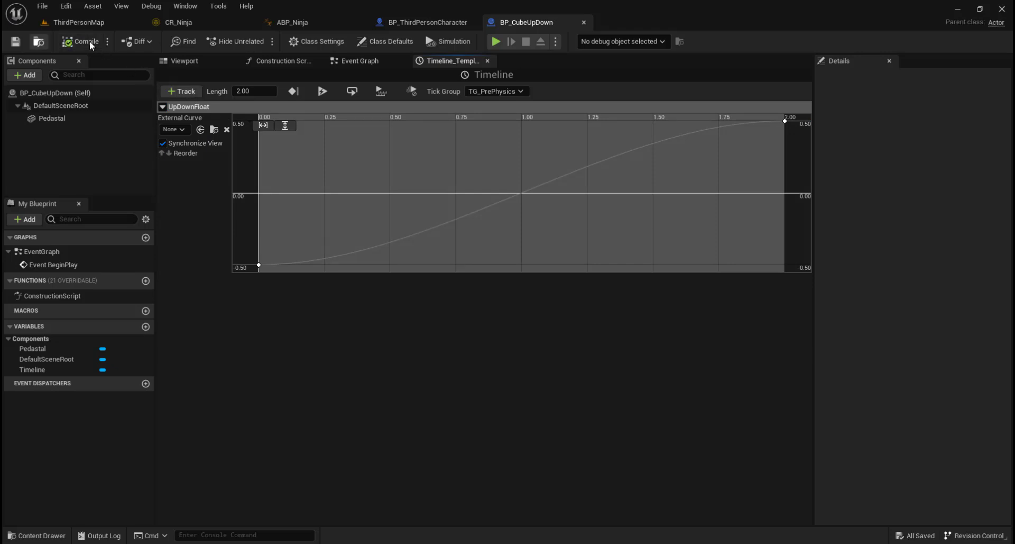
# In the Event Graph, add an Add Actor Local Offset node driven by the Timeline's Update output and align it
pyautogui.click(371, 62)
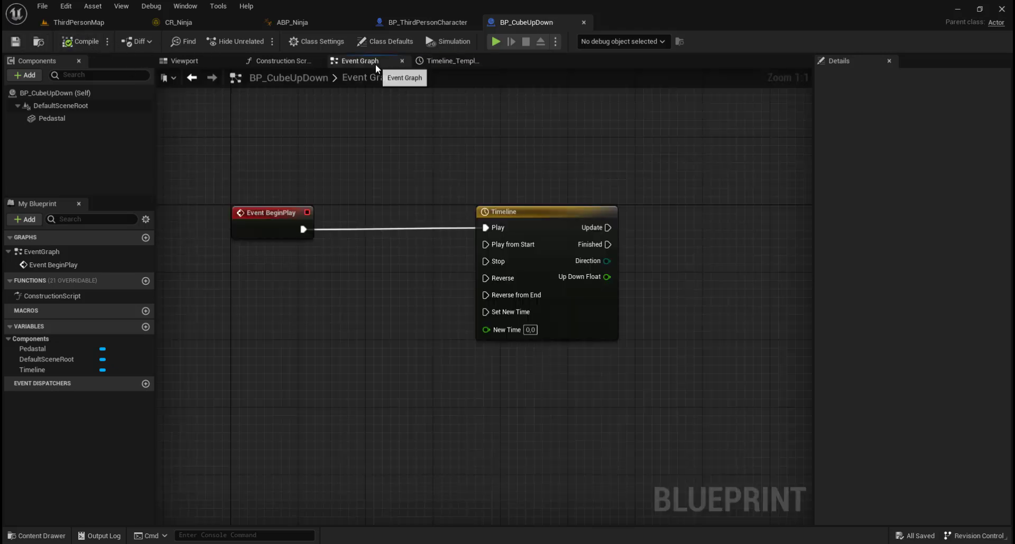
pyautogui.moveTo(691, 188); pyautogui.dragTo(607, 163, button='right')
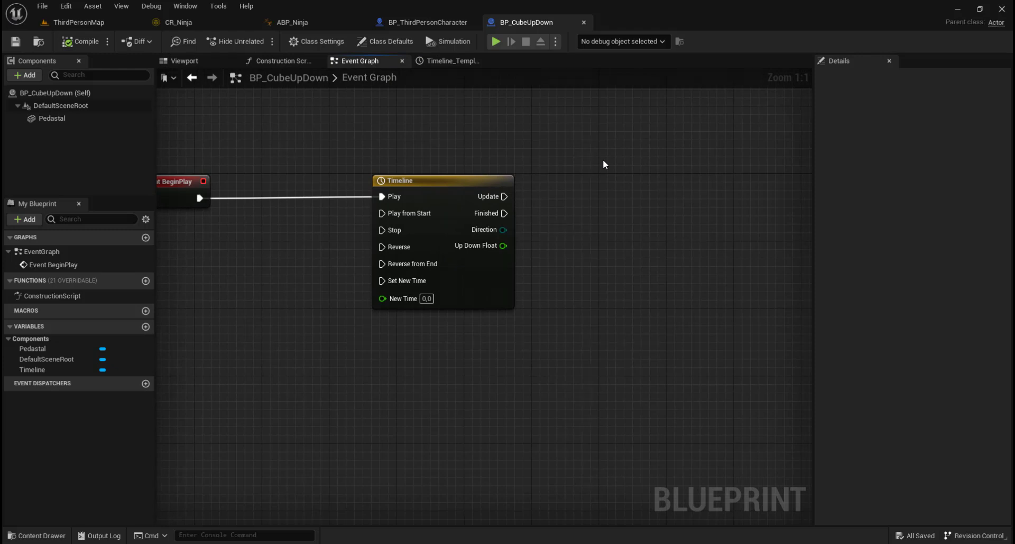
pyautogui.moveTo(617, 275); pyautogui.dragTo(560, 238, button='right')
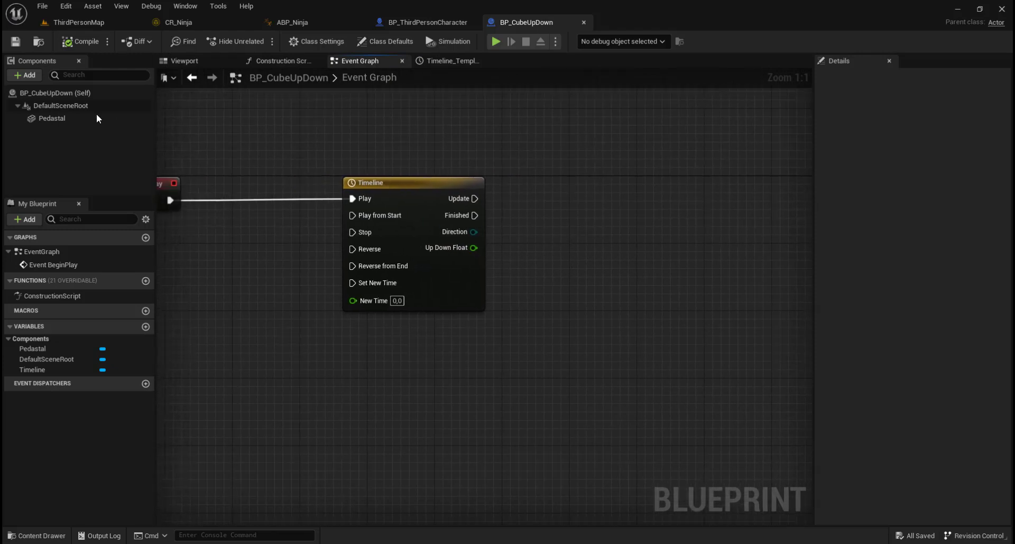
pyautogui.moveTo(474, 199); pyautogui.dragTo(364, 191, button='right')
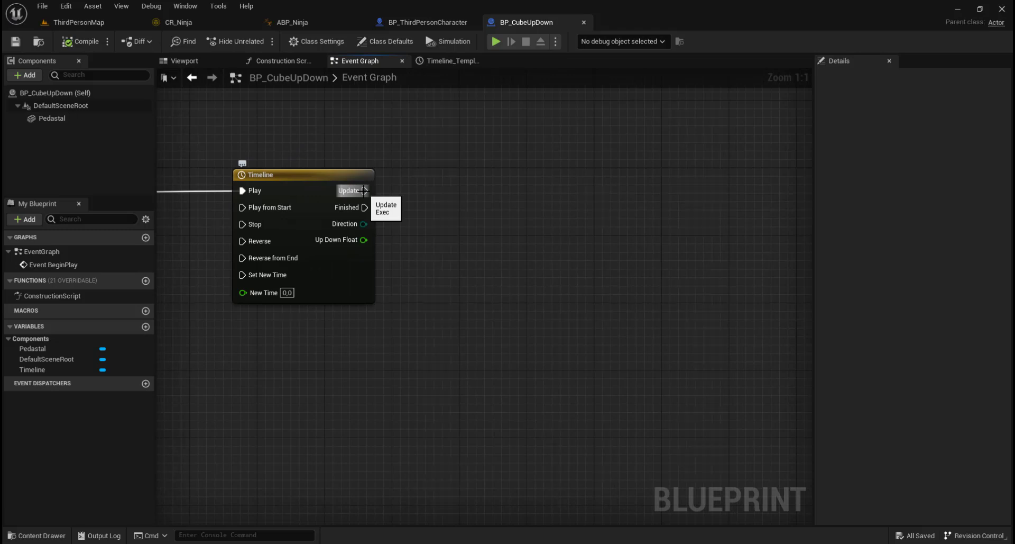
pyautogui.moveTo(364, 190); pyautogui.dragTo(625, 177)
pyautogui.write('add')
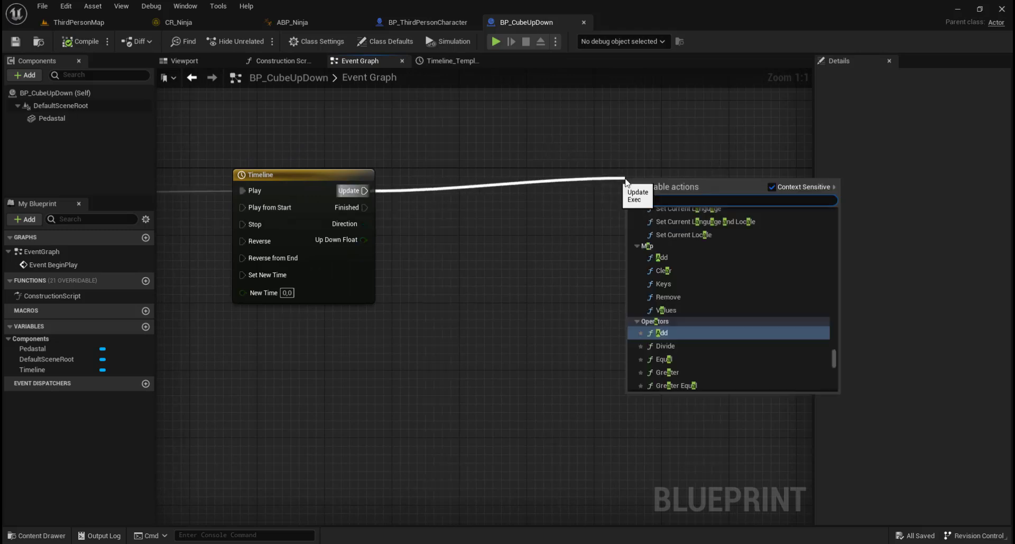
pyautogui.write(' a')
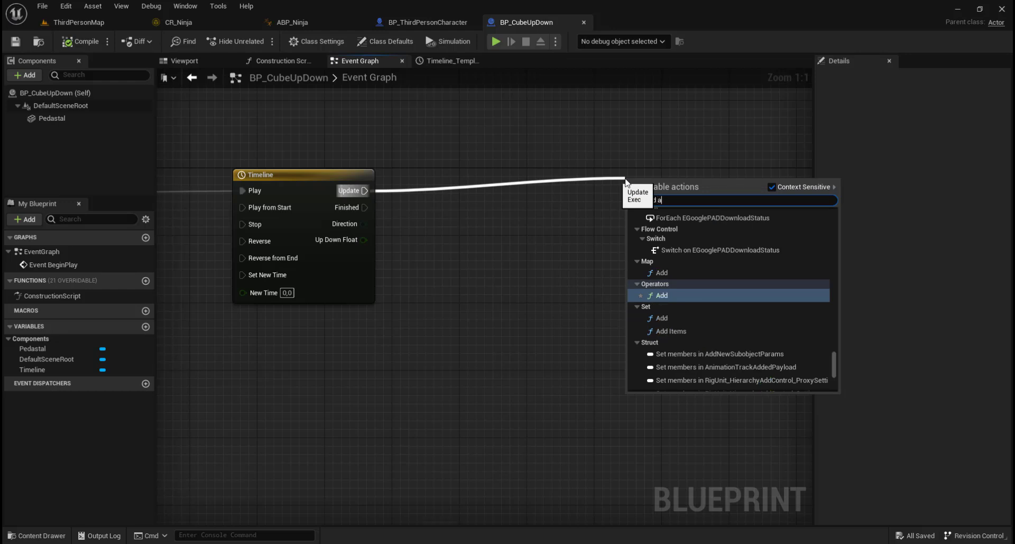
pyautogui.write('ctor loca')
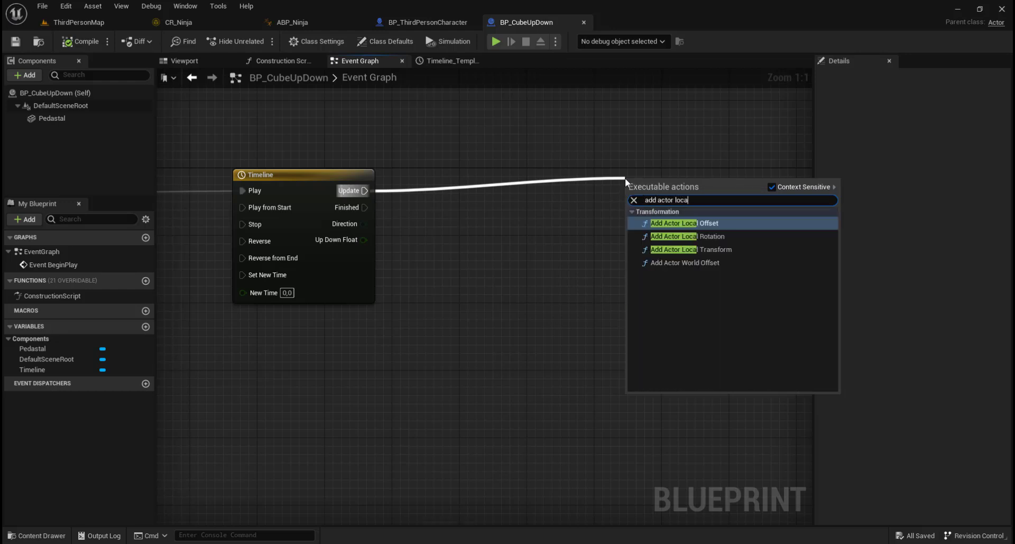
pyautogui.click(728, 223)
pyautogui.moveTo(686, 181); pyautogui.dragTo(655, 169)
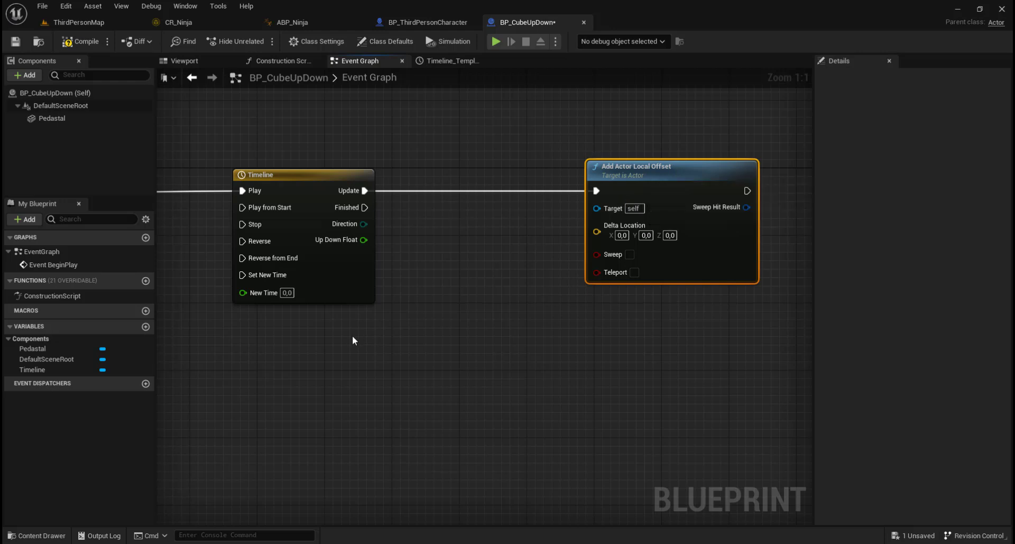
pyautogui.moveTo(364, 240); pyautogui.dragTo(599, 230)
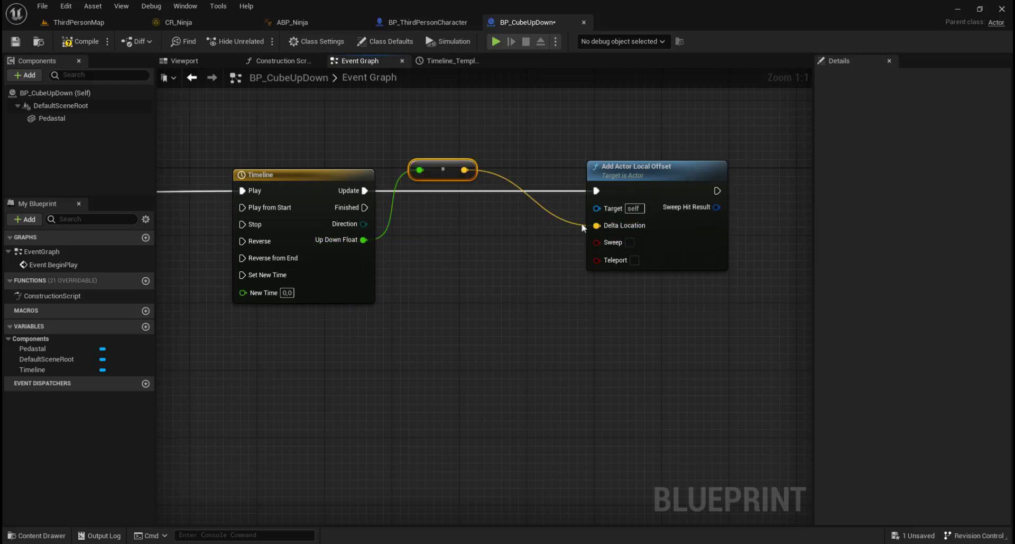
pyautogui.moveTo(474, 184); pyautogui.dragTo(486, 239)
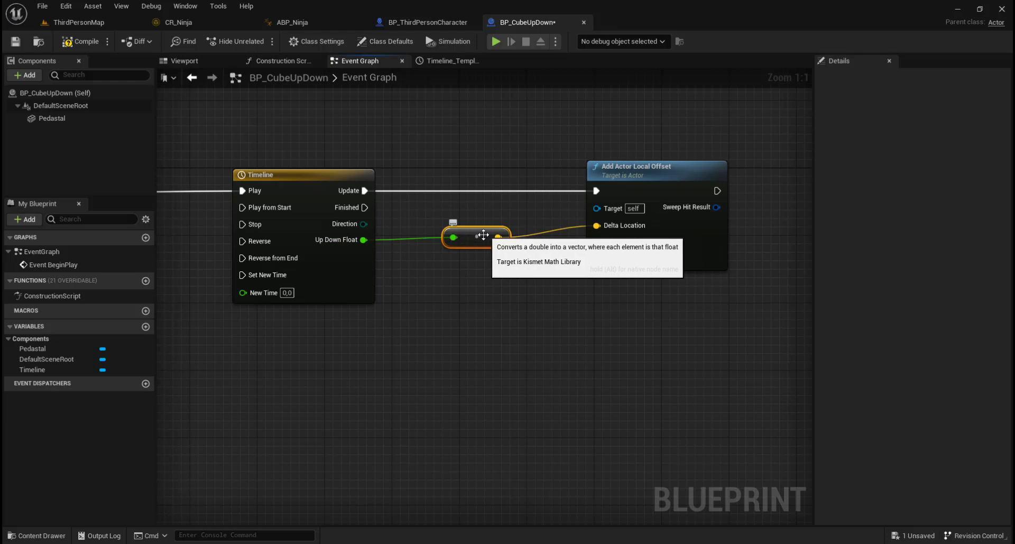
pyautogui.press('Delete')
# Split the Delta Location pin, connect Up Down Float to Delta Location Z, and space the offset node farther from the Timeline
pyautogui.rightClick(598, 231)
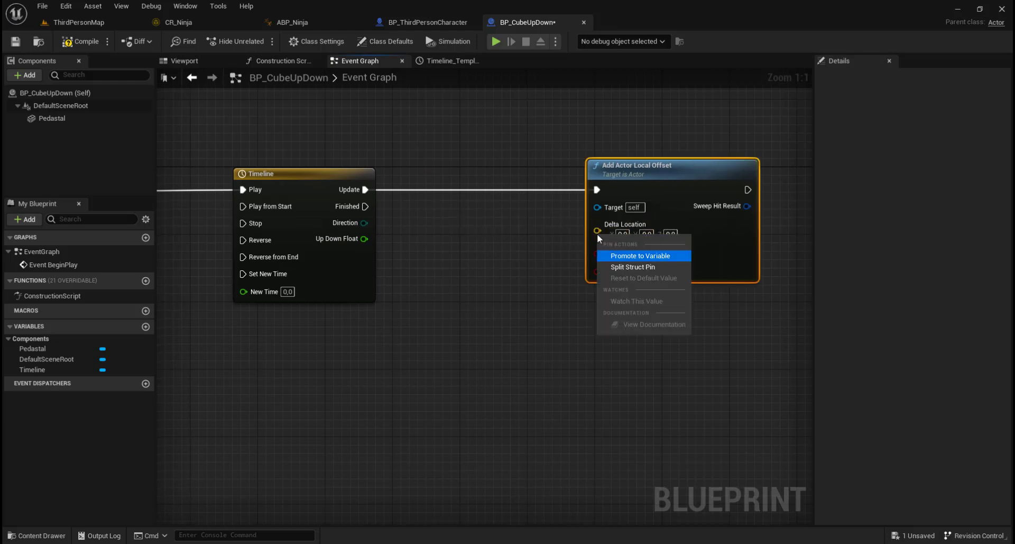
pyautogui.click(643, 267)
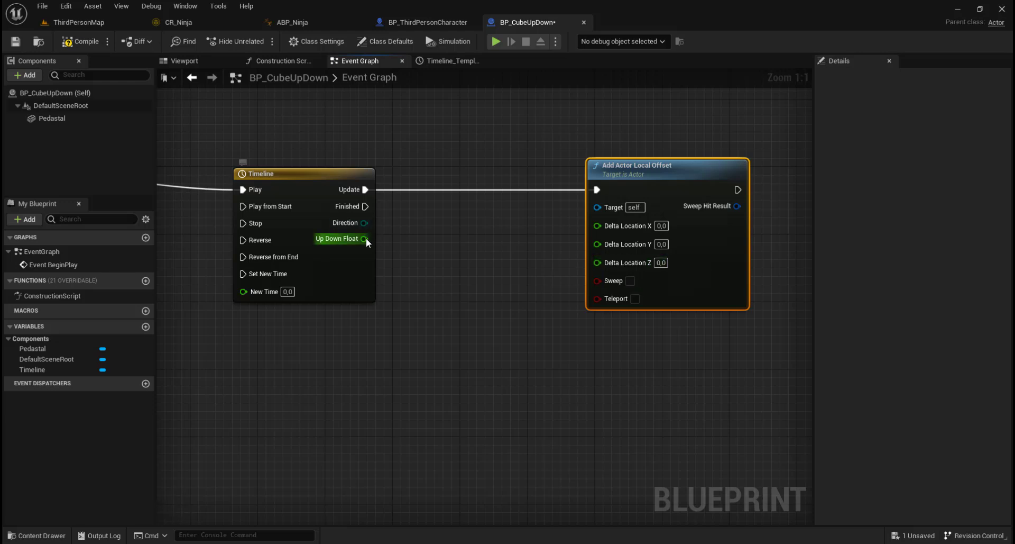
pyautogui.moveTo(366, 238); pyautogui.dragTo(597, 262)
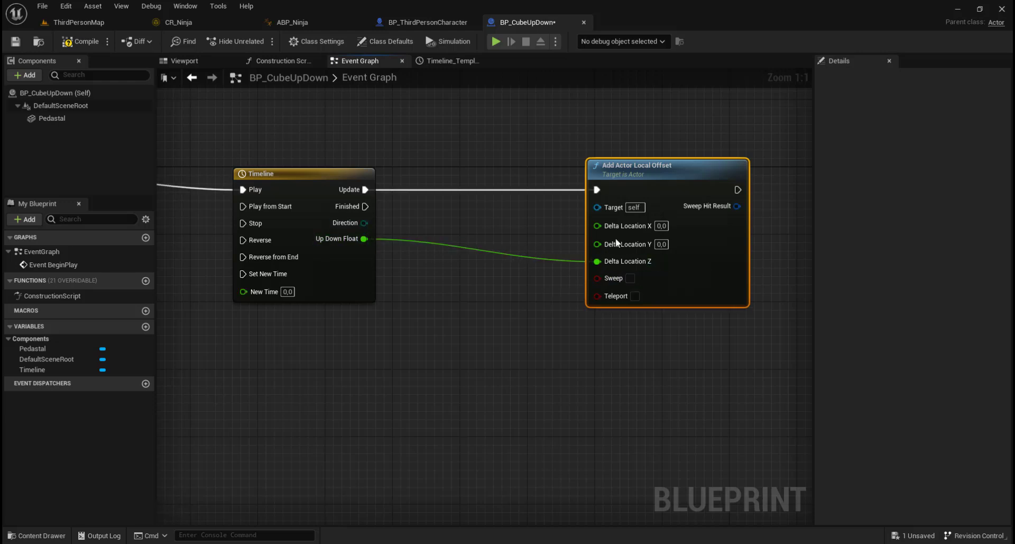
pyautogui.moveTo(681, 170); pyautogui.dragTo(731, 170)
# Move the Event BeginPlay connection from the Timeline's Play input to Play from Start
pyautogui.moveTo(515, 291); pyautogui.dragTo(524, 253, button='right')
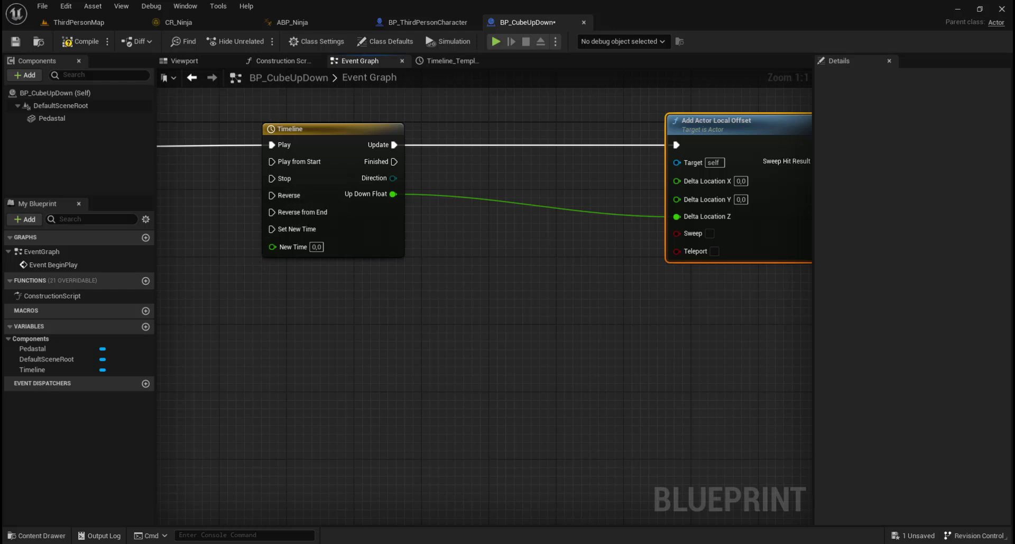
pyautogui.moveTo(279, 246); pyautogui.dragTo(381, 245, button='right')
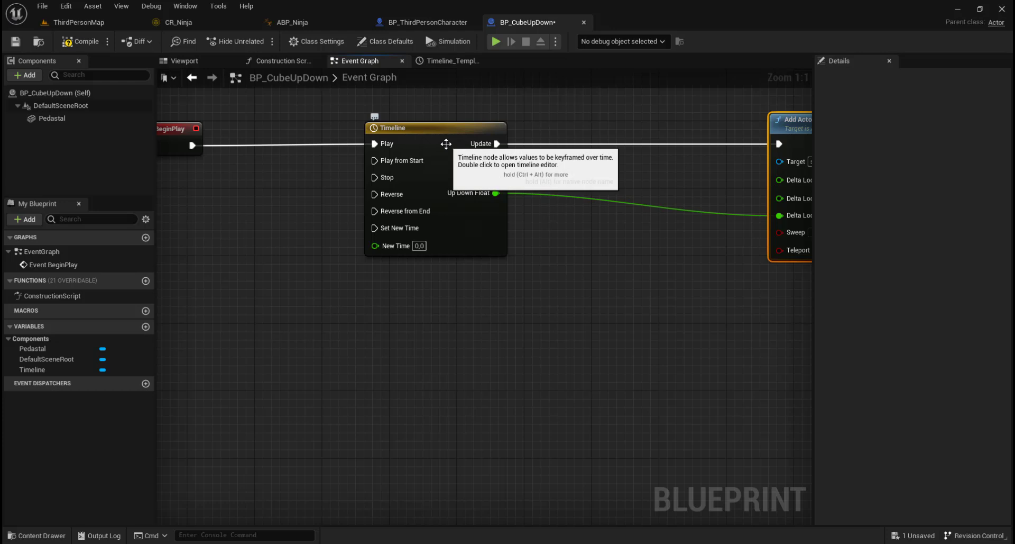
pyautogui.keyDown('ctrl'); pyautogui.moveTo(374, 143); pyautogui.dragTo(376, 158); pyautogui.keyUp('ctrl')
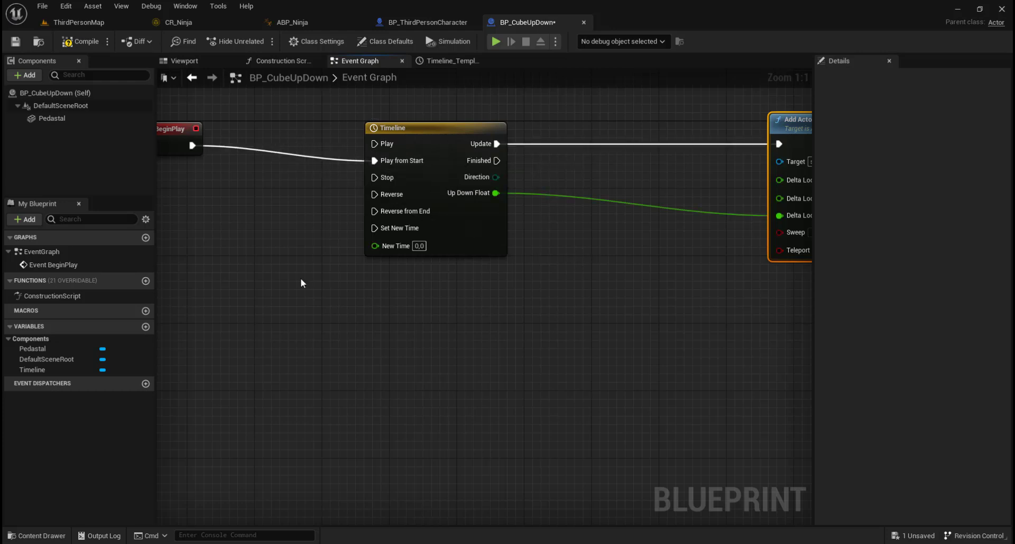
pyautogui.moveTo(464, 268); pyautogui.dragTo(327, 253, button='right')
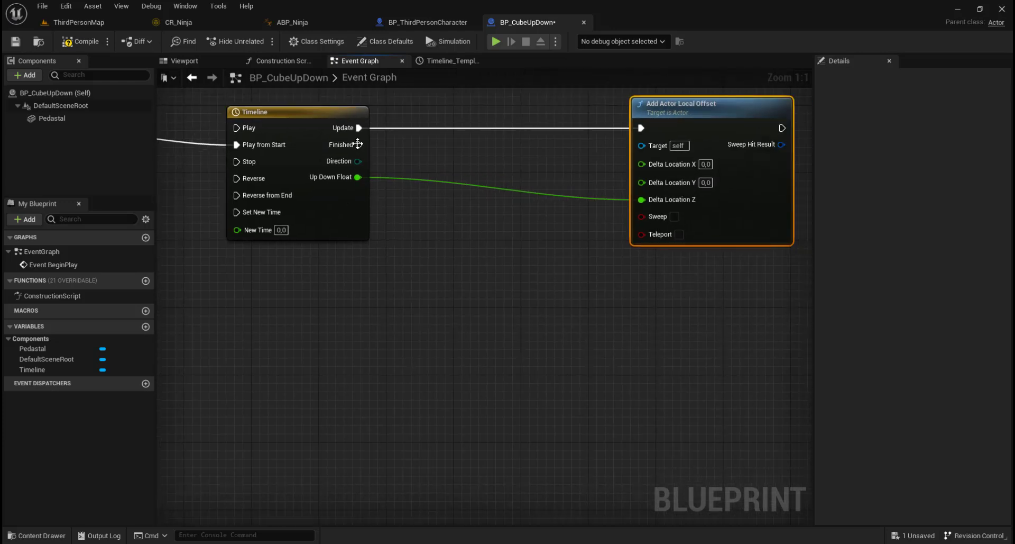
# Add a Flip Flop node driven by the Timeline's Finished output and place it between the Timeline and Add Actor Local Offset, below them
pyautogui.moveTo(359, 145); pyautogui.dragTo(566, 363)
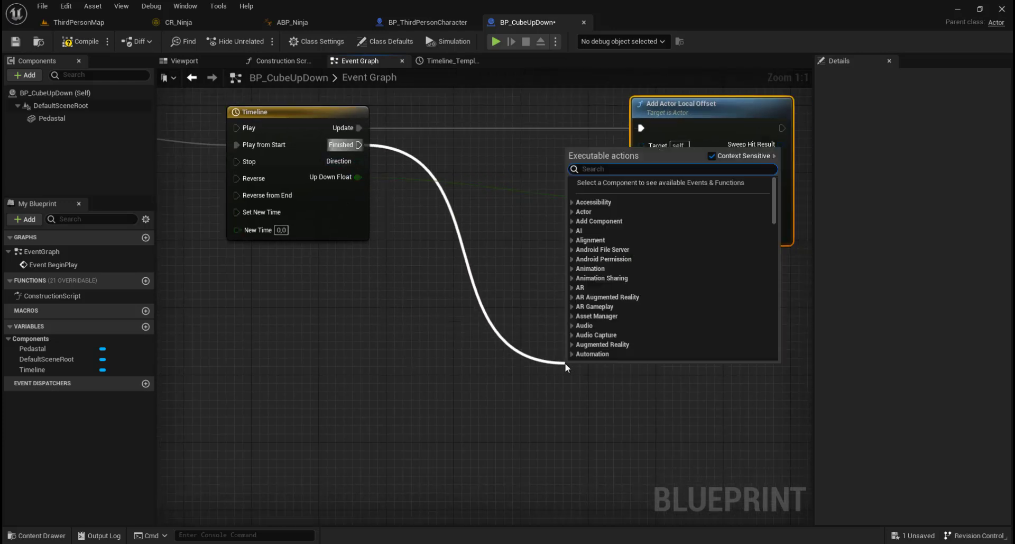
pyautogui.write('flipflo')
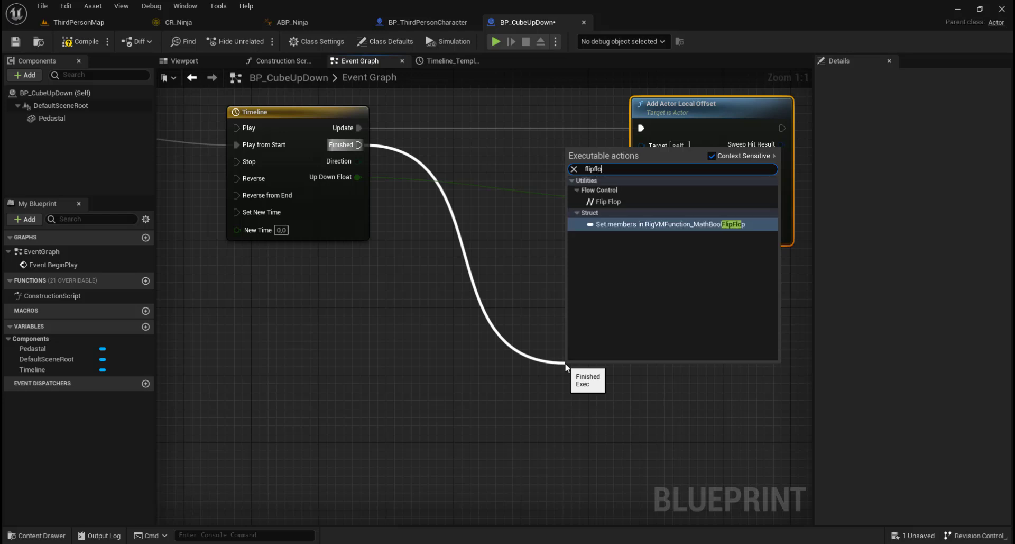
pyautogui.click(636, 202)
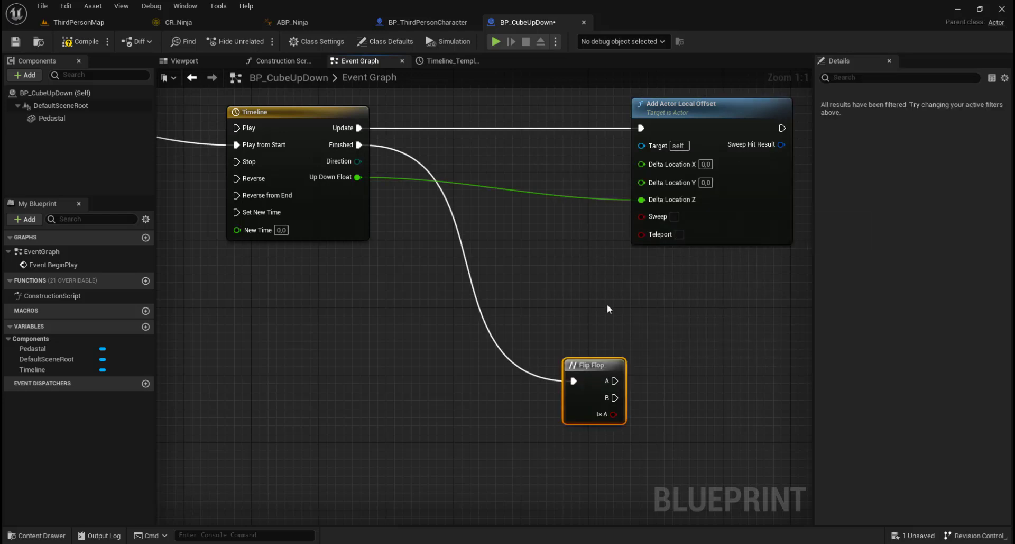
pyautogui.moveTo(589, 366); pyautogui.dragTo(567, 316)
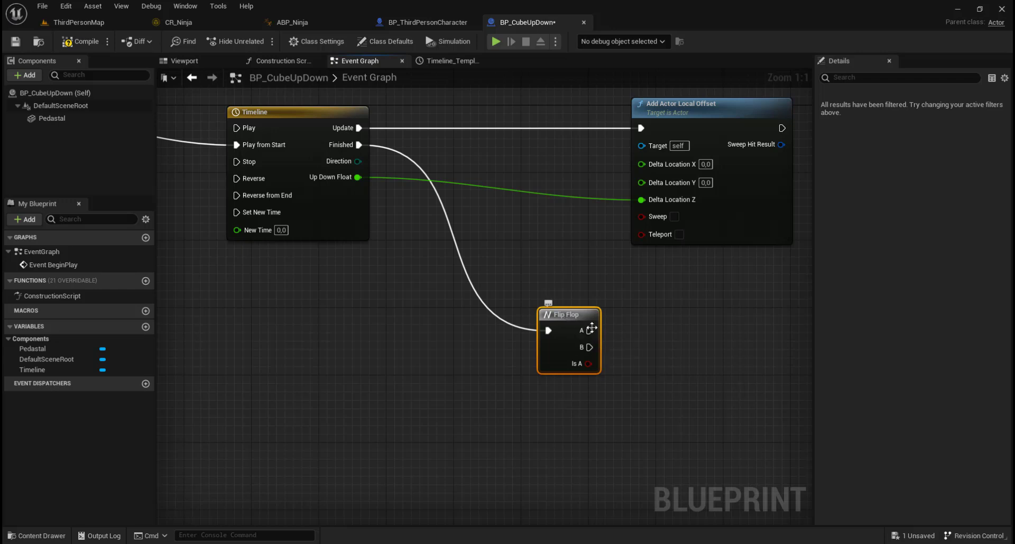
pyautogui.moveTo(566, 316); pyautogui.dragTo(531, 291)
# Create a custom event named Reverse, connect it to the Timeline's Reverse from End input, and place it beside the Timeline
pyautogui.moveTo(158, 229); pyautogui.dragTo(253, 249, button='right')
pyautogui.scroll(-1, 253, 255)
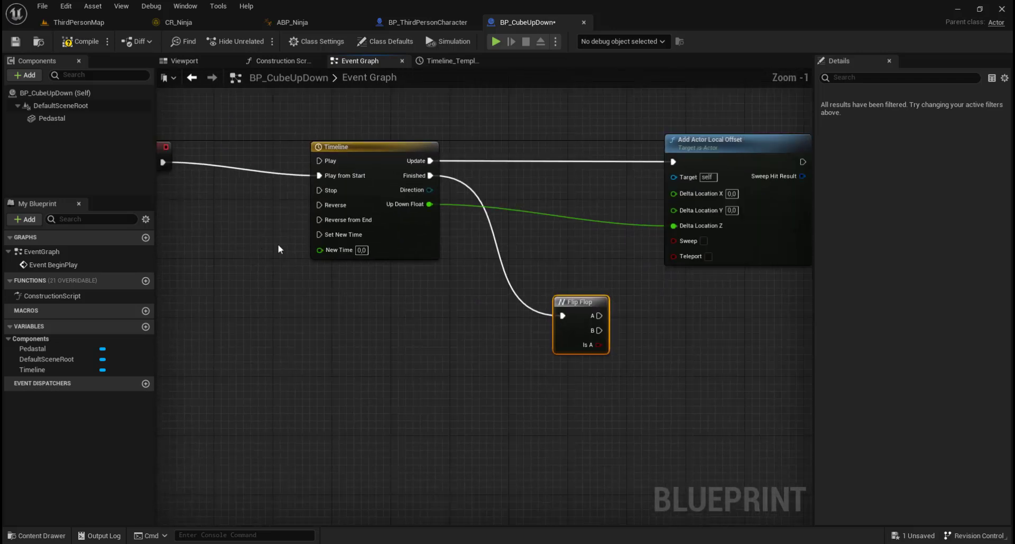
pyautogui.click(707, 141)
pyautogui.moveTo(251, 323); pyautogui.dragTo(385, 332, button='right')
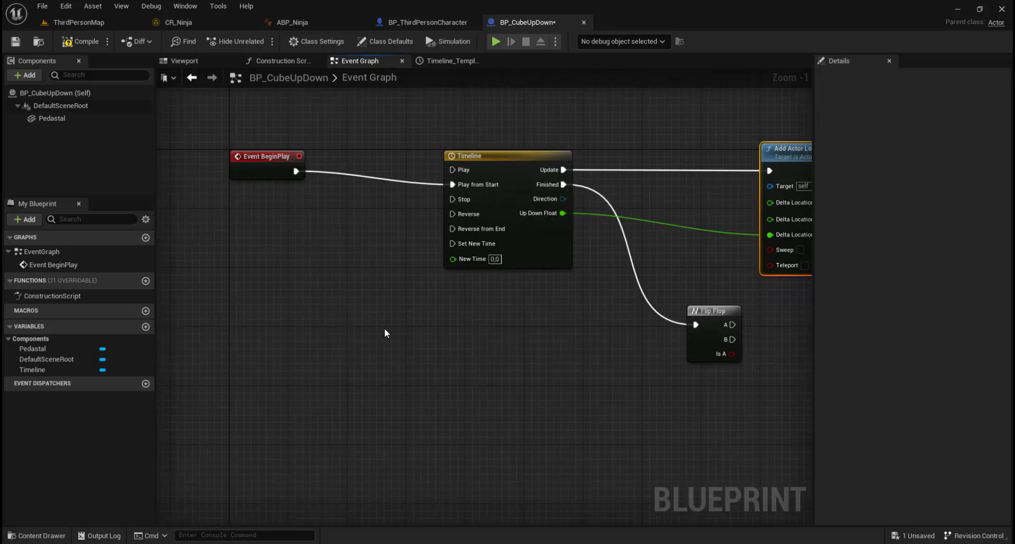
pyautogui.rightClick(281, 224)
pyautogui.write('add cut')
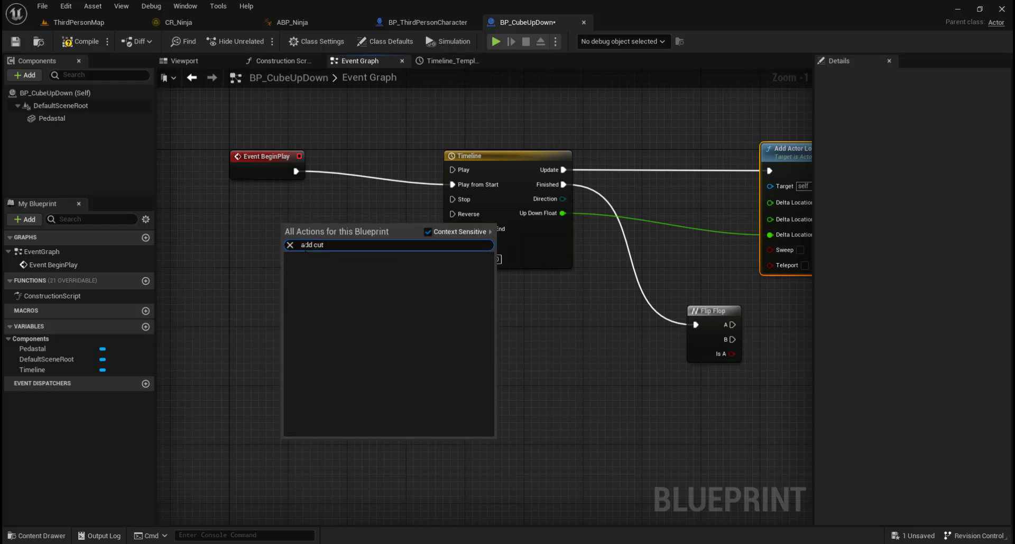
pyautogui.press('BackSpace')
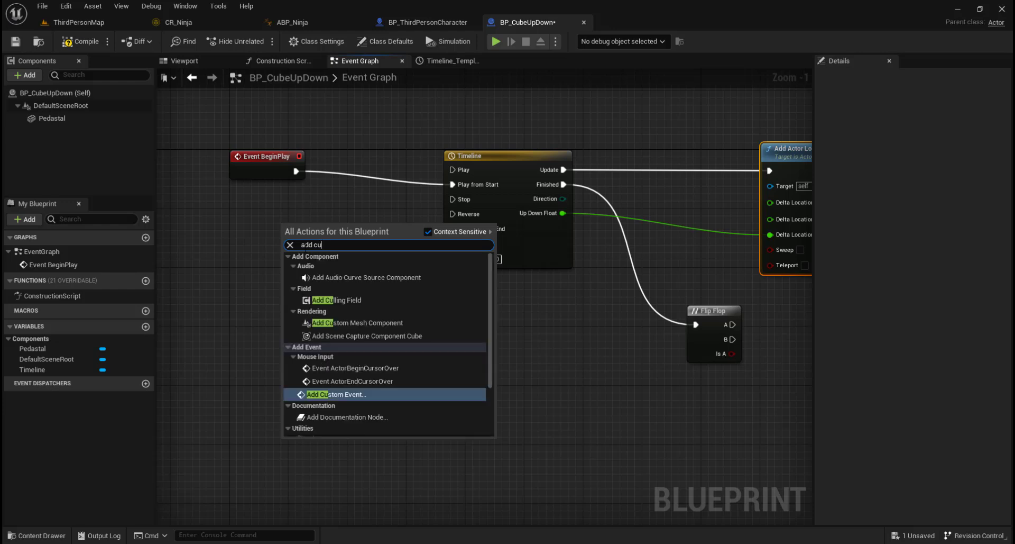
pyautogui.write('s')
pyautogui.click(333, 300)
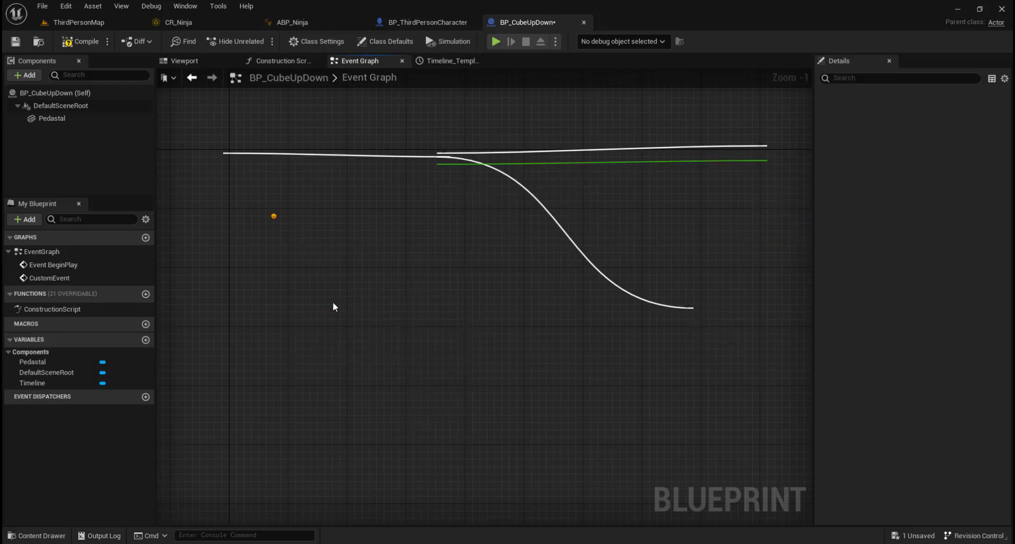
pyautogui.write('R')
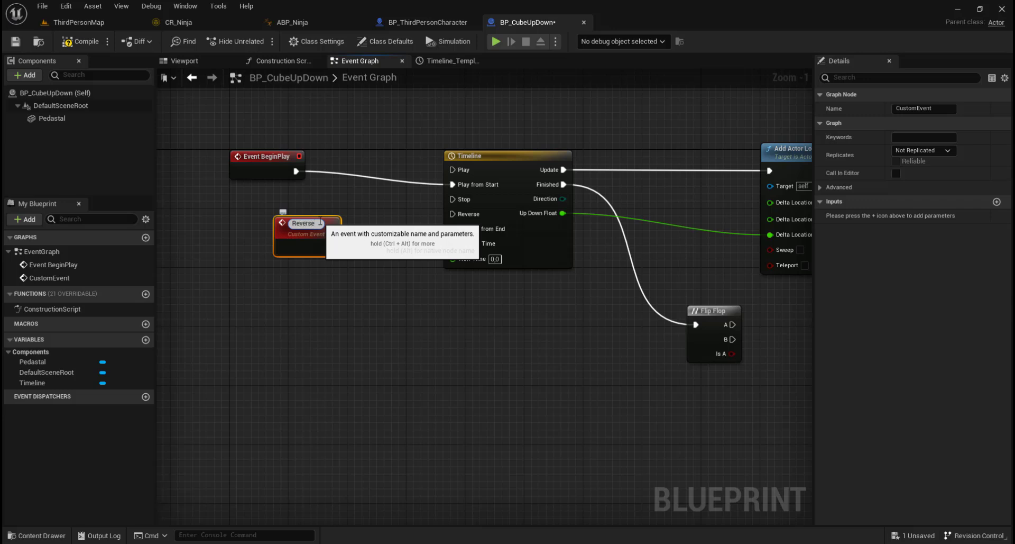
pyautogui.write('everse')
pyautogui.press('Return')
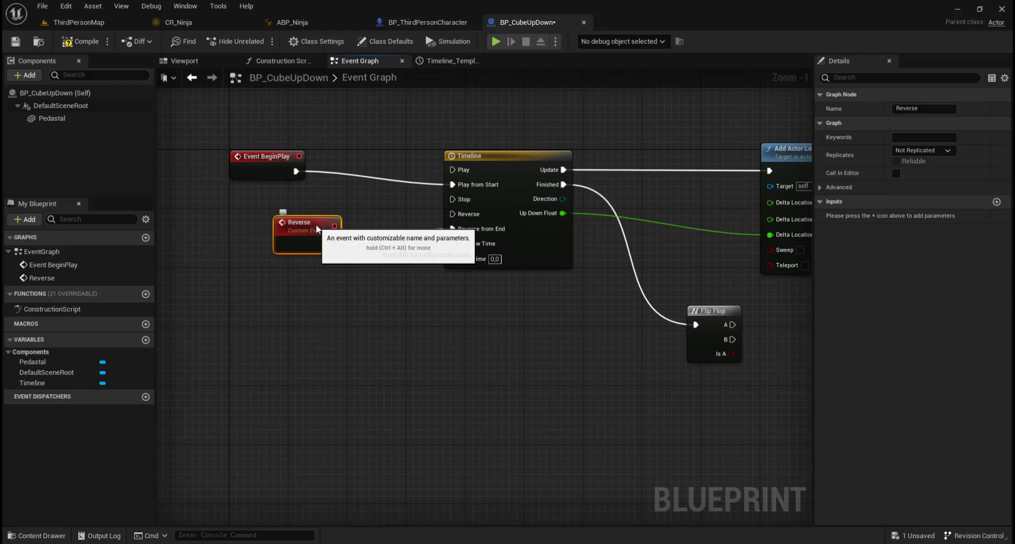
pyautogui.moveTo(316, 224); pyautogui.dragTo(352, 238)
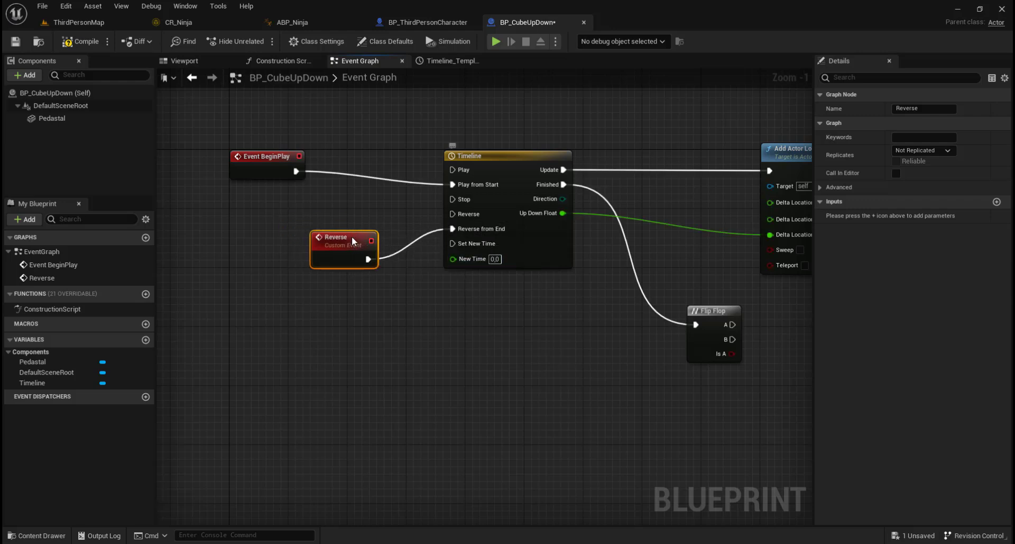
# Create a custom event named Restart above Event BeginPlay and connect it to the Timeline's Play from Start input
pyautogui.moveTo(360, 154); pyautogui.dragTo(368, 182, button='right')
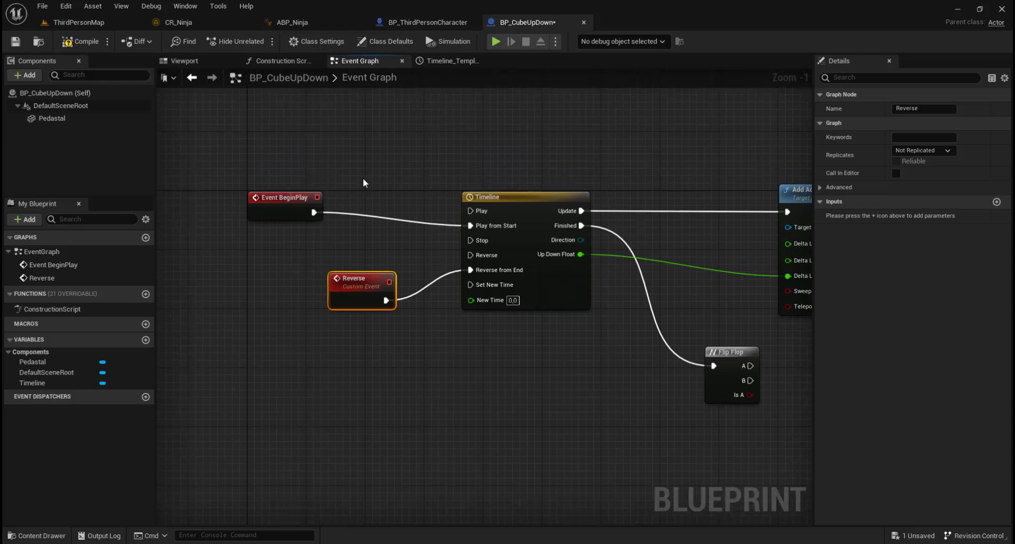
pyautogui.rightClick(336, 154)
pyautogui.write('custom')
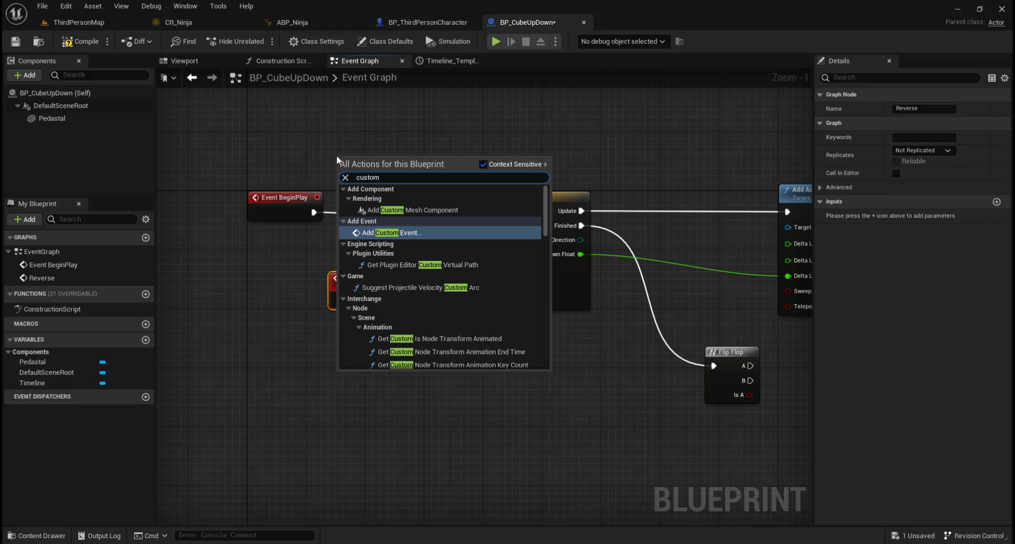
pyautogui.click(391, 232)
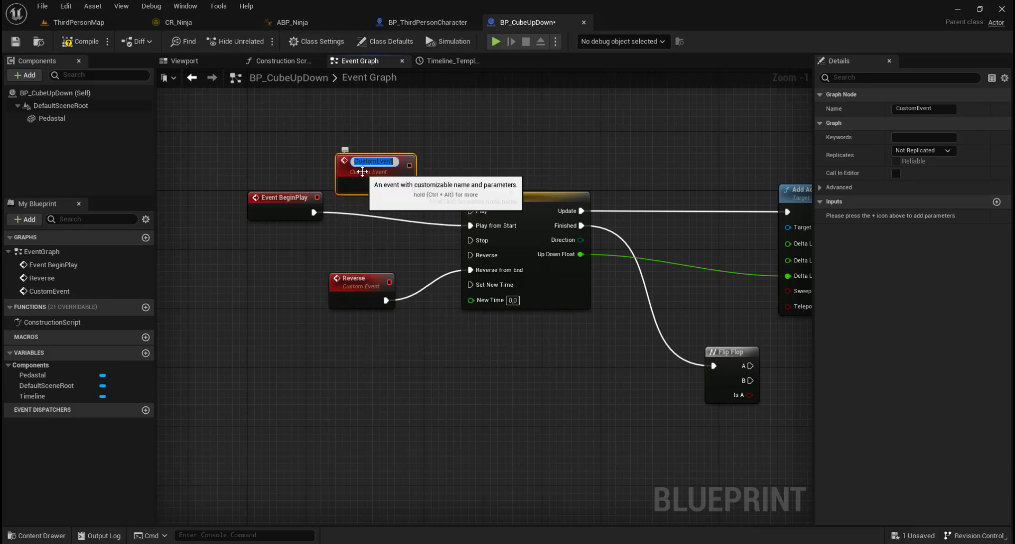
pyautogui.write('T')
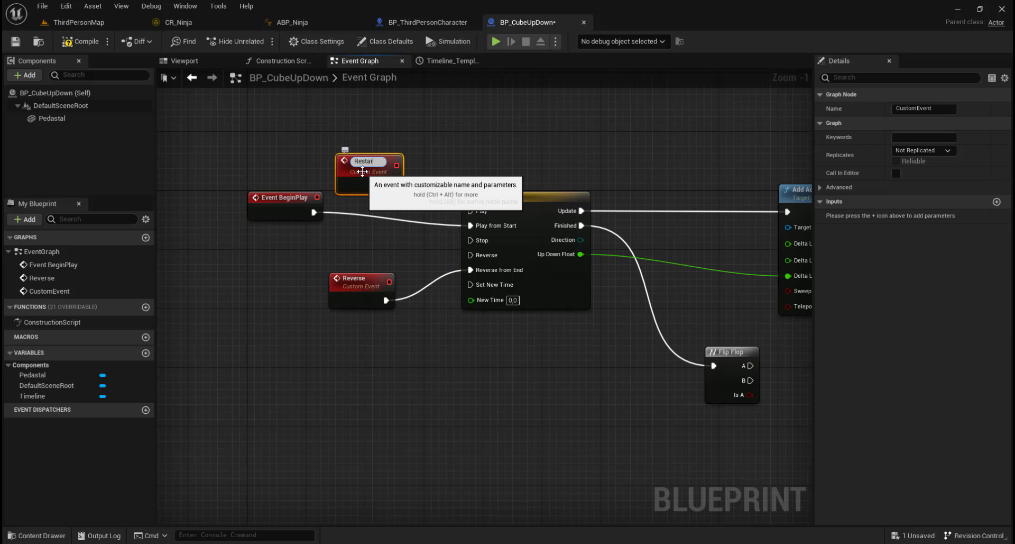
pyautogui.moveTo(393, 182); pyautogui.dragTo(472, 228)
# Add a call to the Reverse event from the Flip Flop's A output
pyautogui.moveTo(564, 405); pyautogui.dragTo(446, 372, button='right')
pyautogui.click(582, 315)
pyautogui.moveTo(622, 443); pyautogui.dragTo(703, 466, button='right')
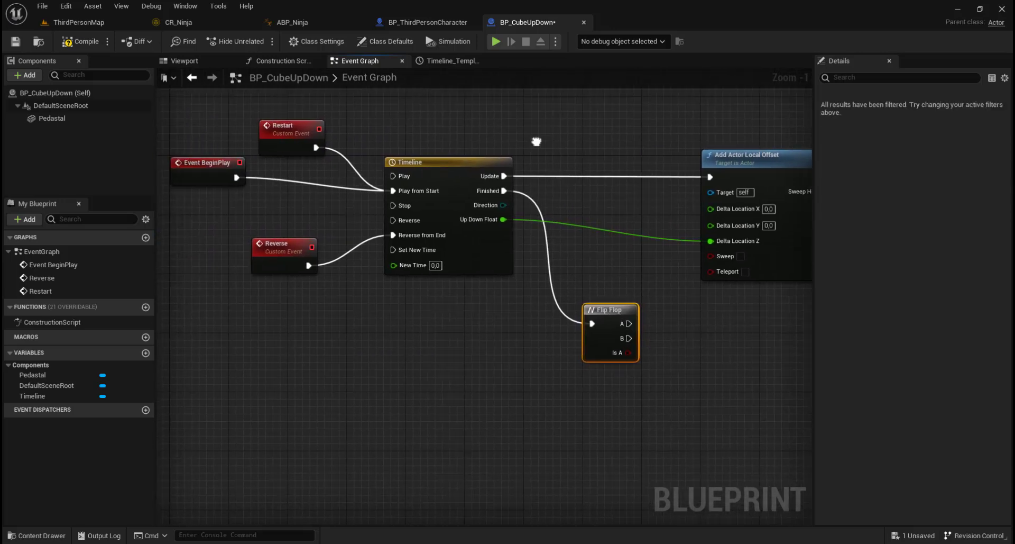
pyautogui.moveTo(522, 142); pyautogui.dragTo(422, 129, button='right')
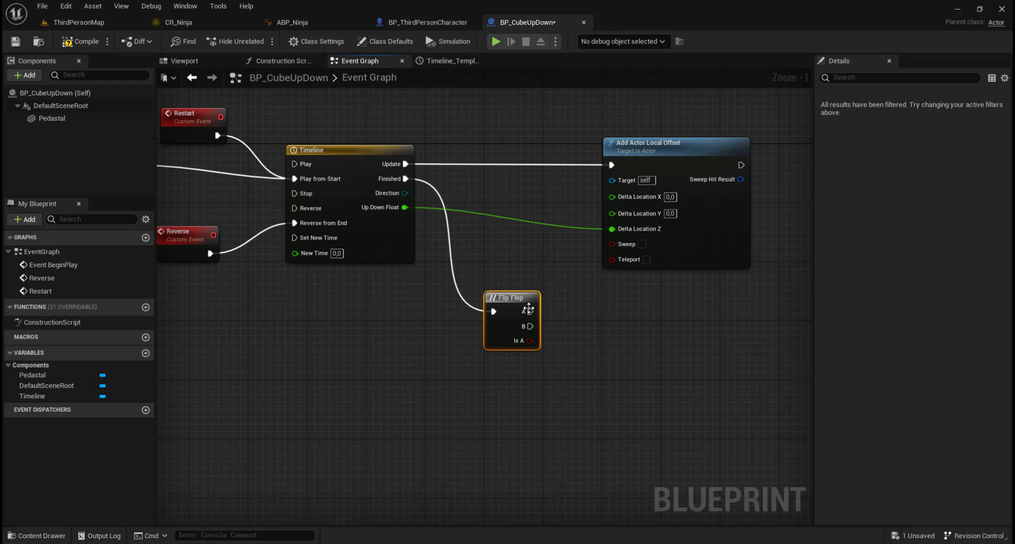
pyautogui.moveTo(530, 311); pyautogui.dragTo(604, 311)
pyautogui.write('rever')
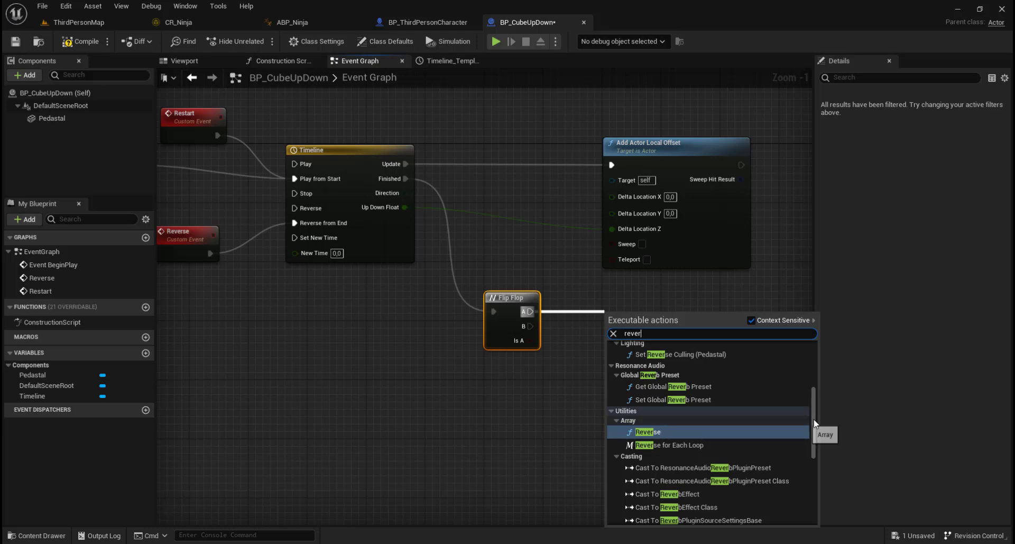
pyautogui.moveTo(814, 417); pyautogui.dragTo(819, 361)
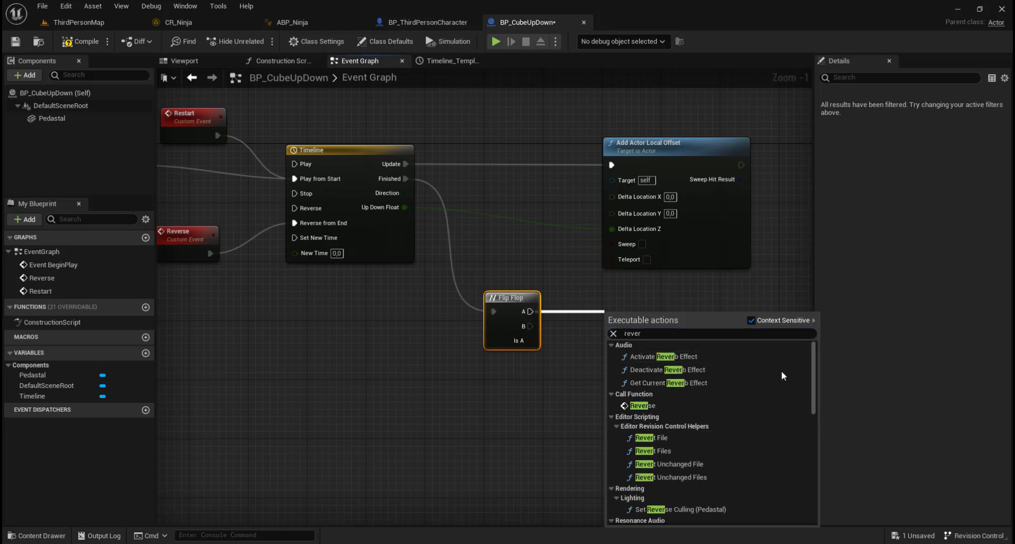
pyautogui.click(649, 405)
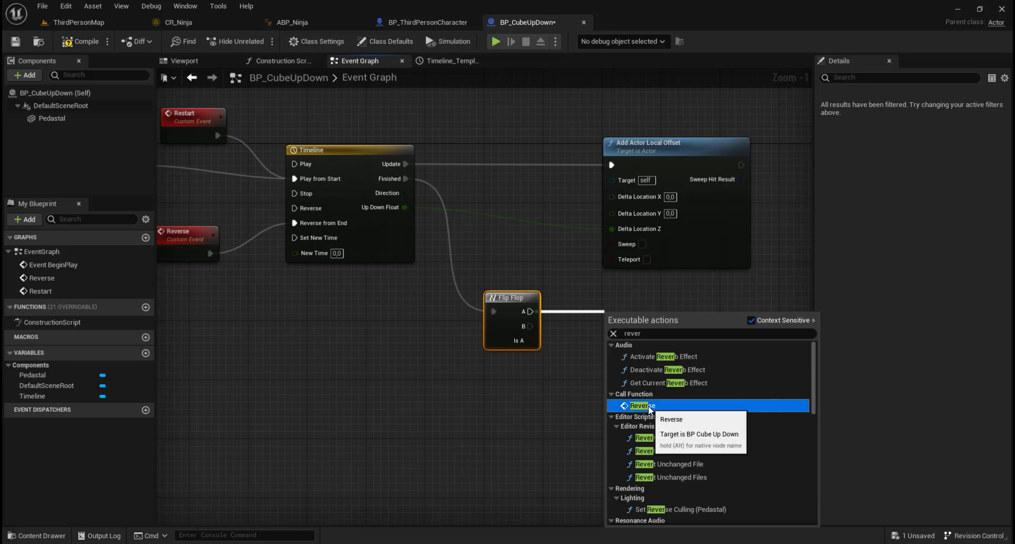
# Add a call to the Restart event from the Flip Flop's B output, below the Reverse call
pyautogui.moveTo(598, 357); pyautogui.dragTo(494, 335, button='right')
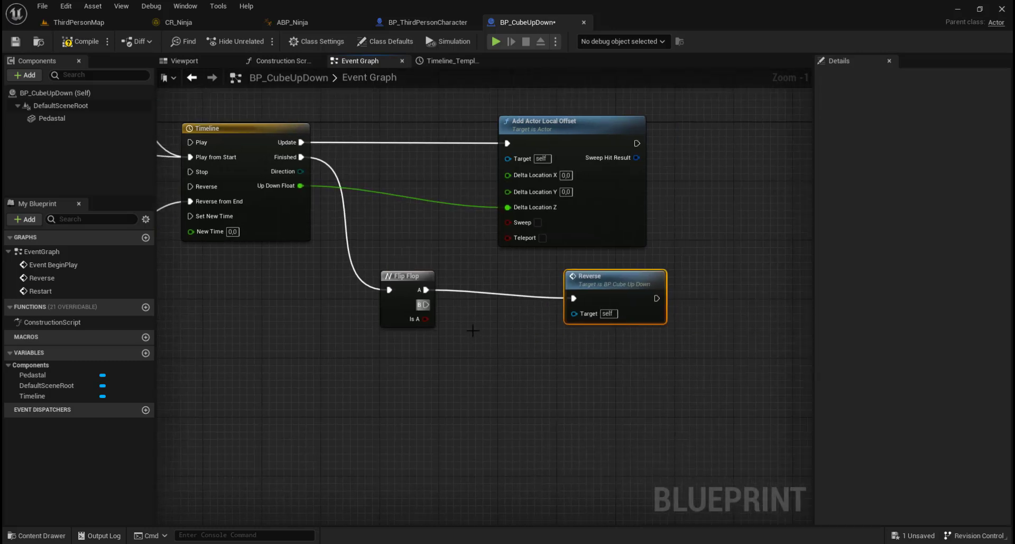
pyautogui.moveTo(426, 305); pyautogui.dragTo(543, 396)
pyautogui.write('rest')
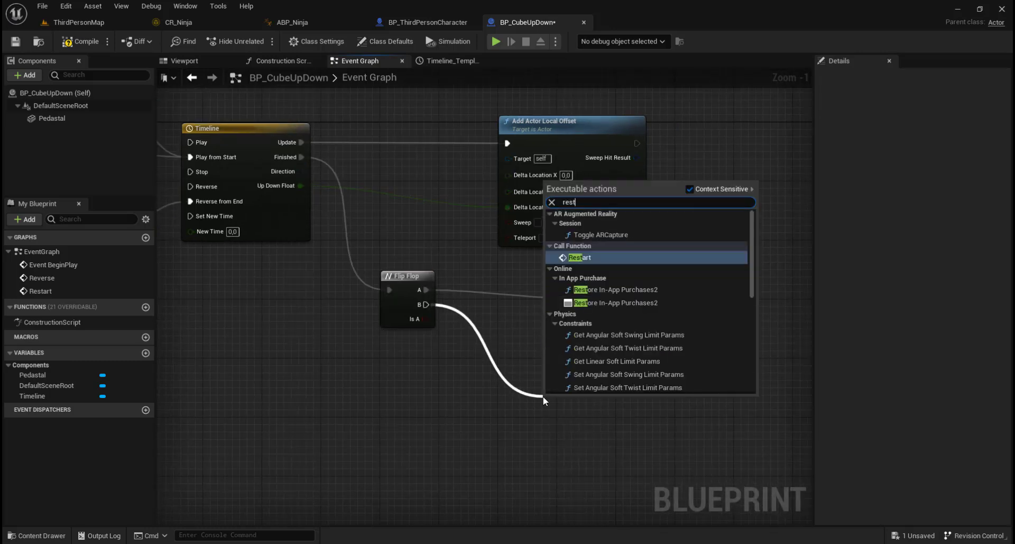
pyautogui.click(598, 257)
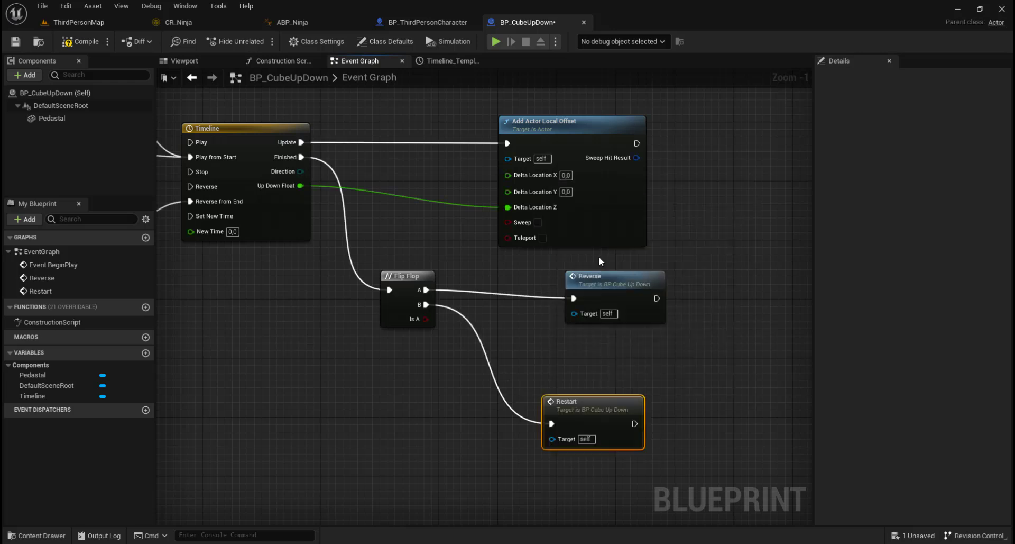
# Review the finished Timeline and Flip Flop graph, and compile and save the blueprint
pyautogui.scroll(-3, 529, 408)
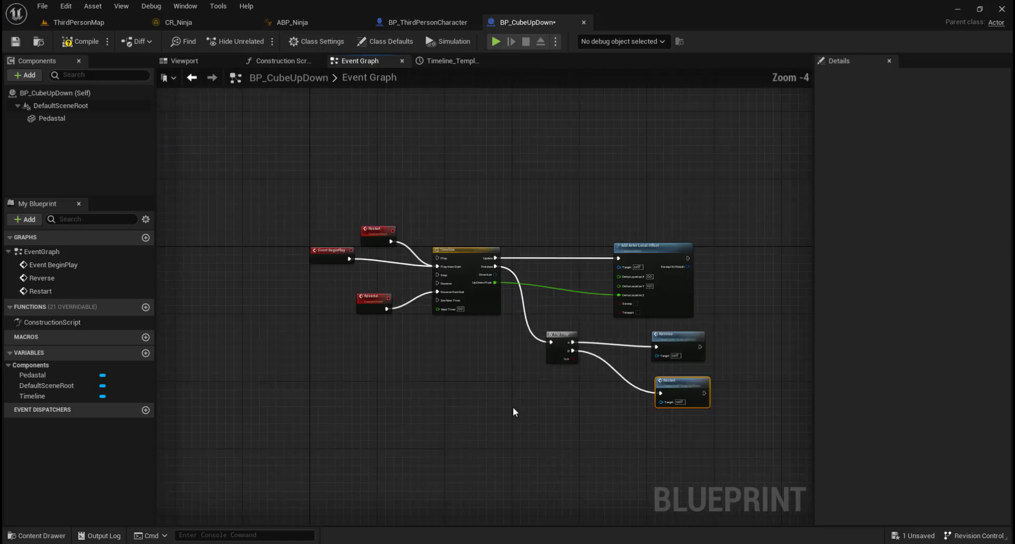
pyautogui.moveTo(529, 407); pyautogui.dragTo(394, 387, button='right')
pyautogui.moveTo(778, 312); pyautogui.dragTo(809, 313, button='right')
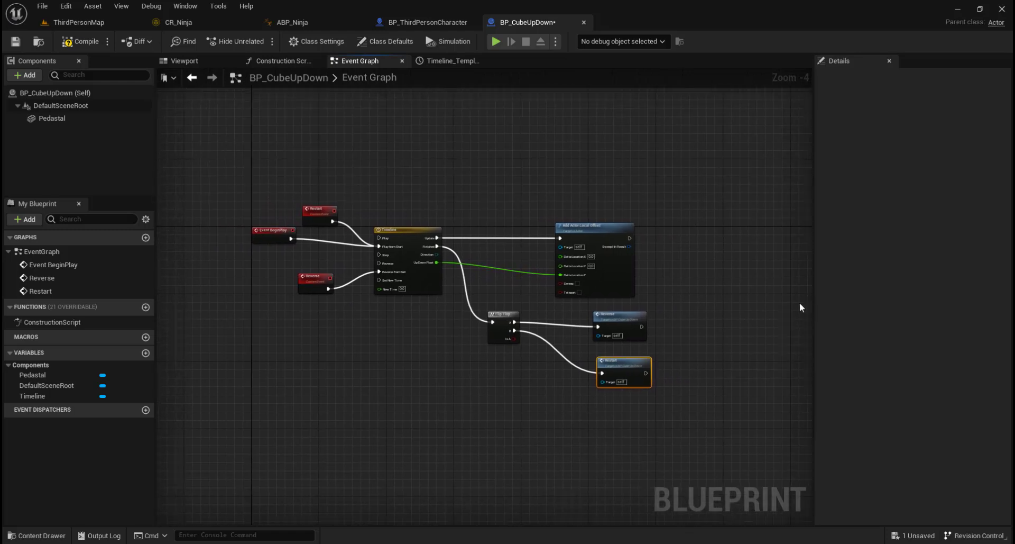
pyautogui.scroll(2, 560, 174)
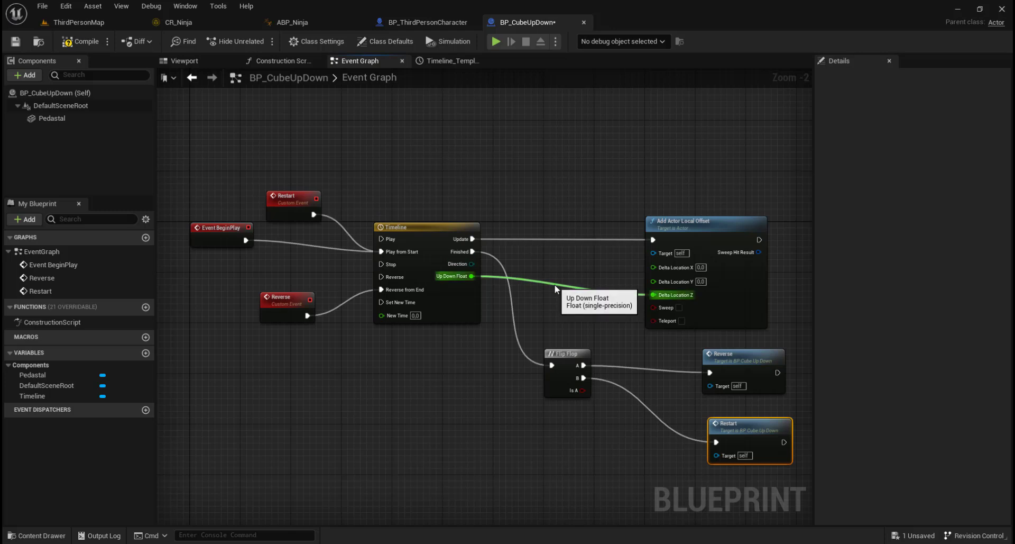
pyautogui.click(79, 41)
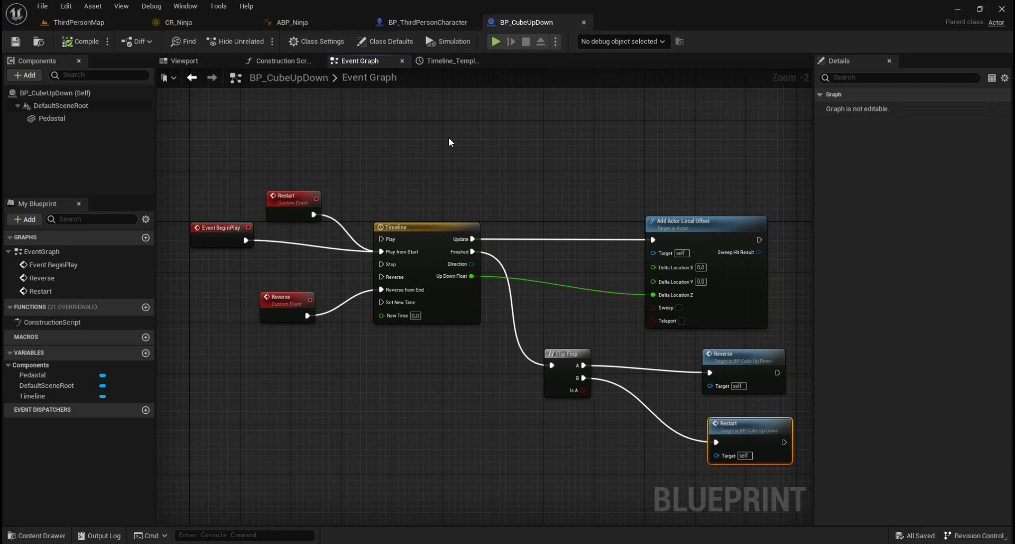
# Place BP_CubeUpDown in ThirdPersonMap at 1320, 1030, -10 and play the level to test the pedestal's movement near the character
pyautogui.click(103, 21)
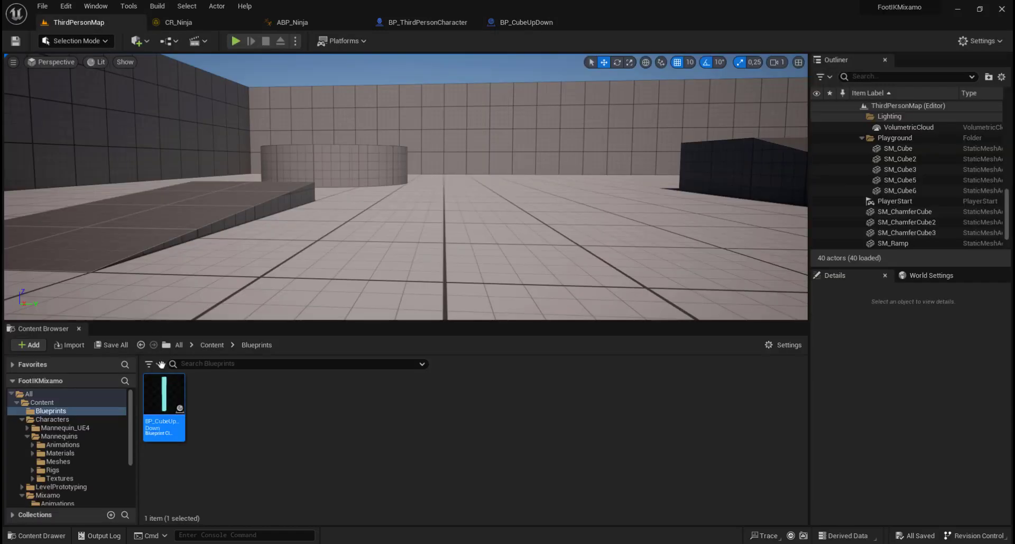
pyautogui.moveTo(166, 394); pyautogui.dragTo(494, 263)
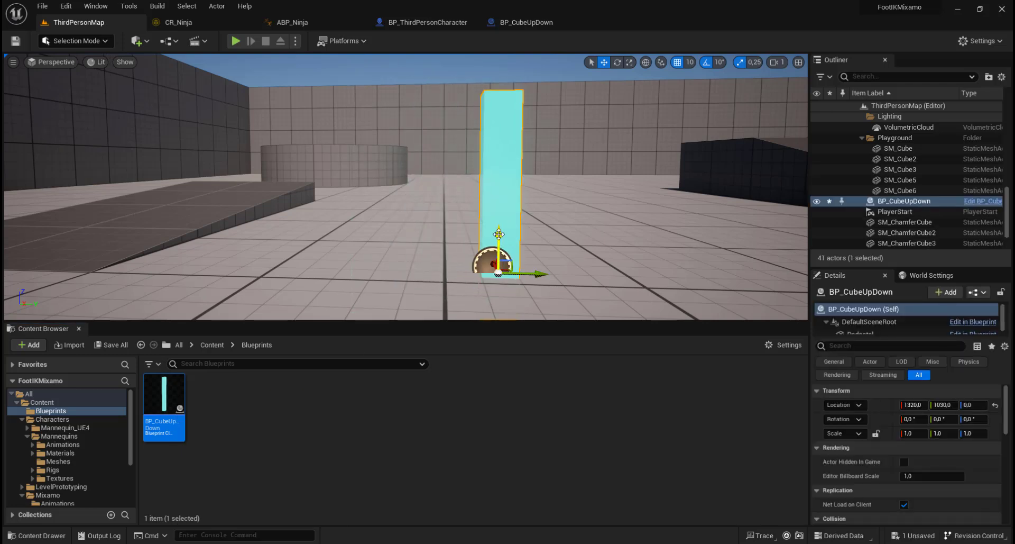
pyautogui.click(235, 41)
pyautogui.press('w')
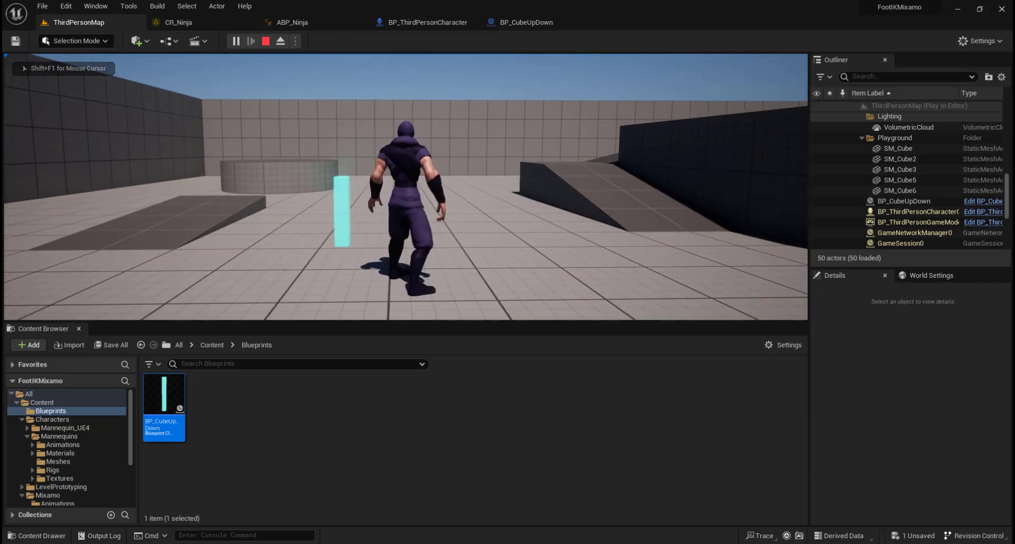
pyautogui.press('w')
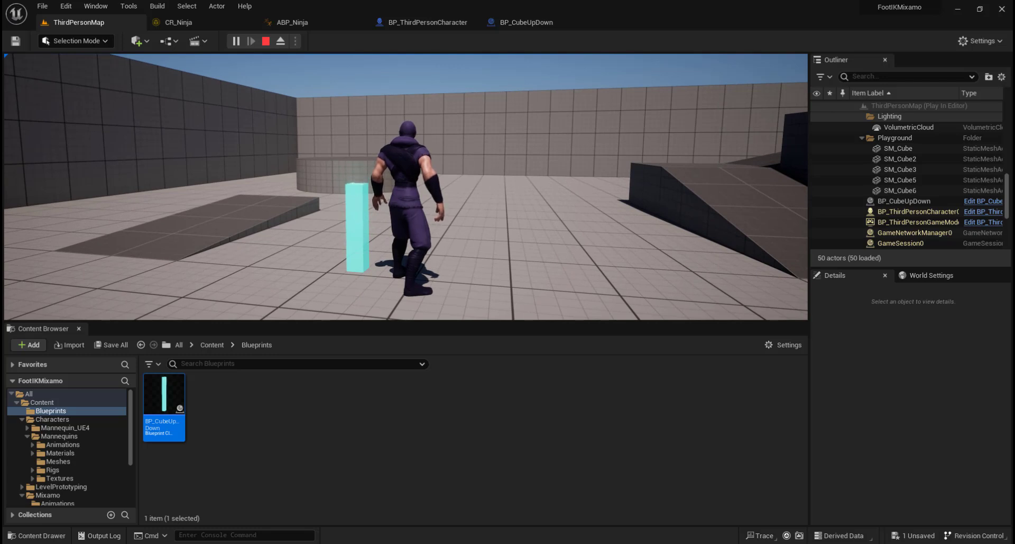
pyautogui.press('Escape')
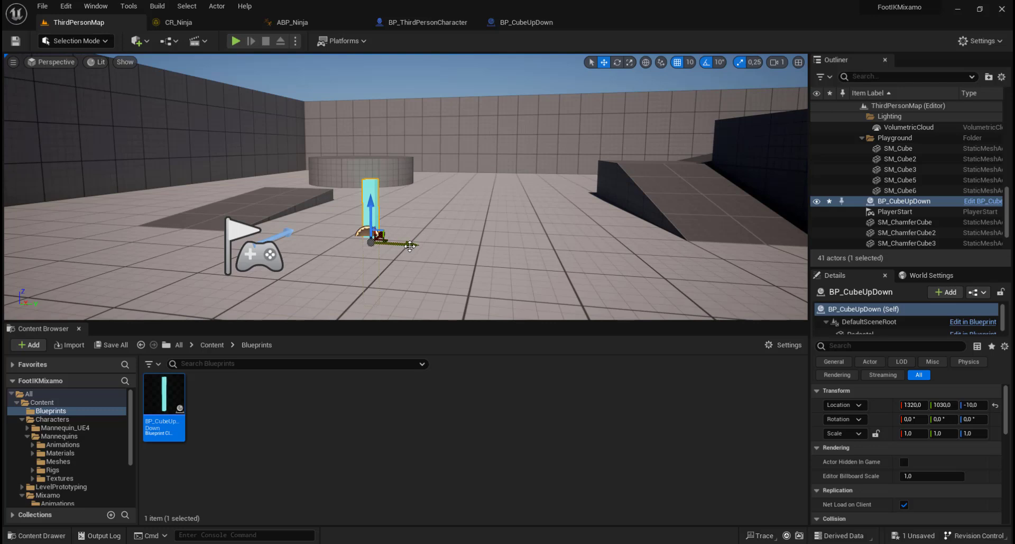
# Duplicate the placed pedestal along the Y axis, positioning the copy beside the original at Y 1060
pyautogui.keyDown('alt'); pyautogui.moveTo(377, 233); pyautogui.dragTo(390, 235); pyautogui.keyUp('alt')
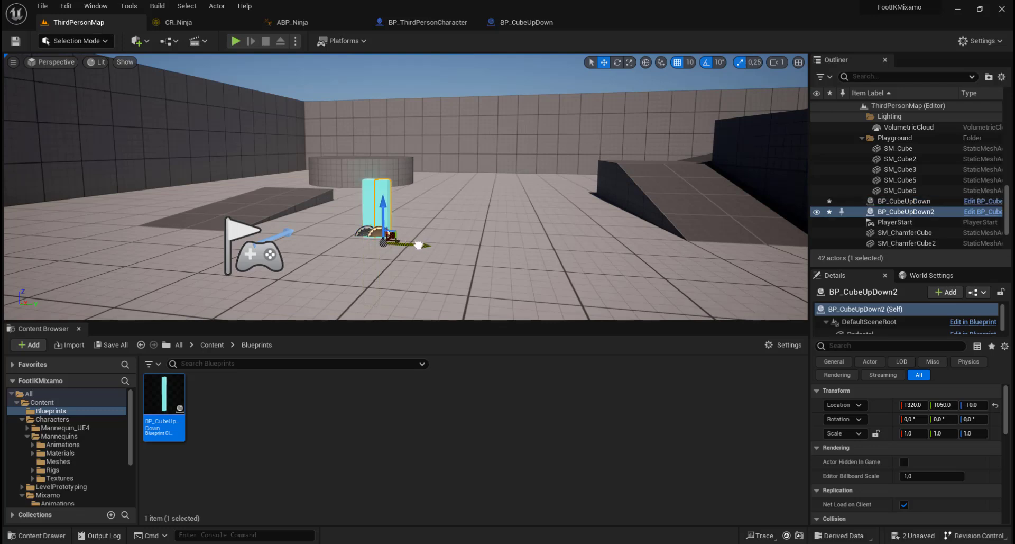
pyautogui.moveTo(417, 247); pyautogui.dragTo(349, 313, button='right')
pyautogui.press('w')
pyautogui.press('s')
pyautogui.press('w')
pyautogui.press('s')
pyautogui.press('w')
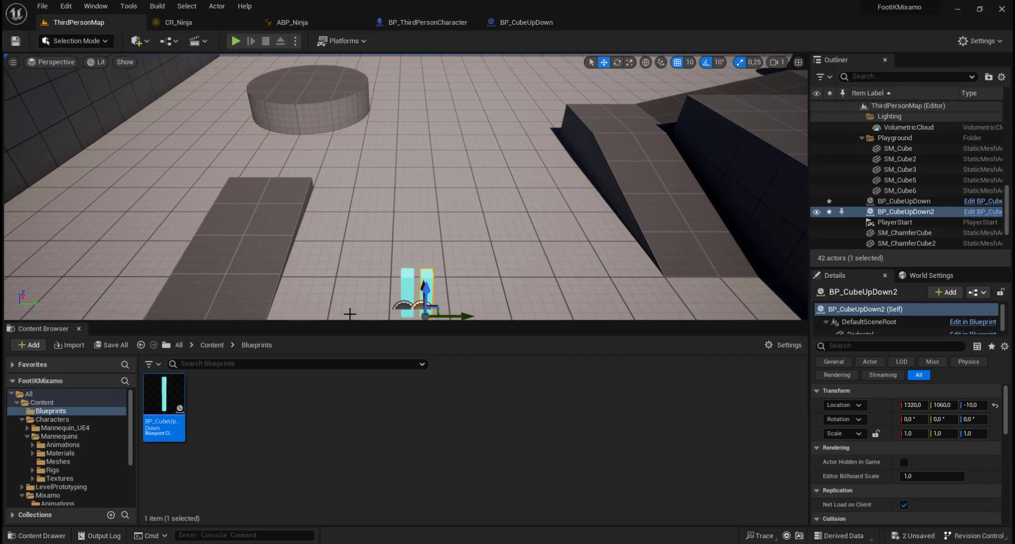
# Play the level and walk the ninja toward both pedestals to compare their up-down movement
pyautogui.click(236, 40)
pyautogui.press('w')
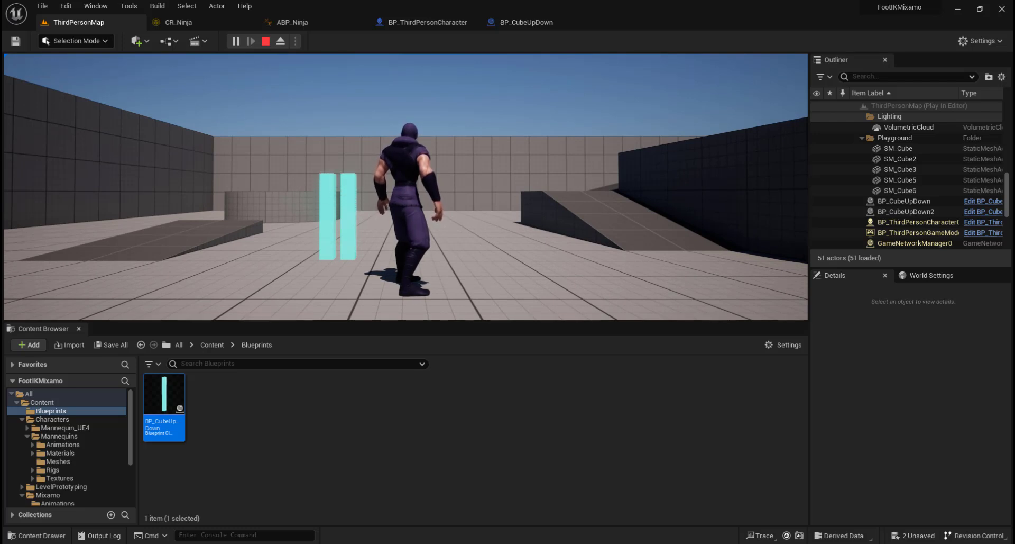
pyautogui.press('Escape')
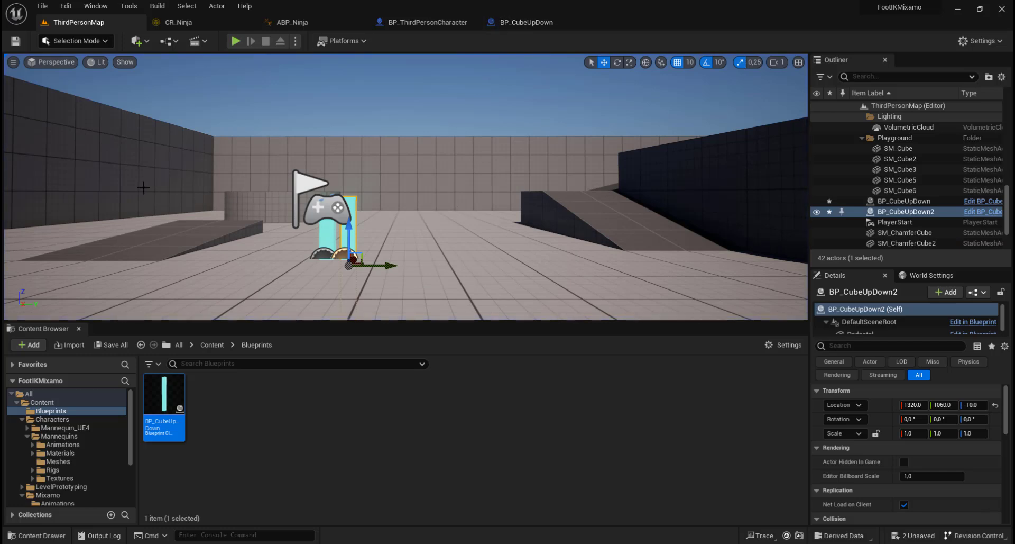
# In BP_CubeUpDown, insert a Delay node between Event BeginPlay and the Timeline's Play from Start input, and straighten its connection
pyautogui.click(526, 22)
pyautogui.moveTo(325, 254); pyautogui.dragTo(452, 285, button='right')
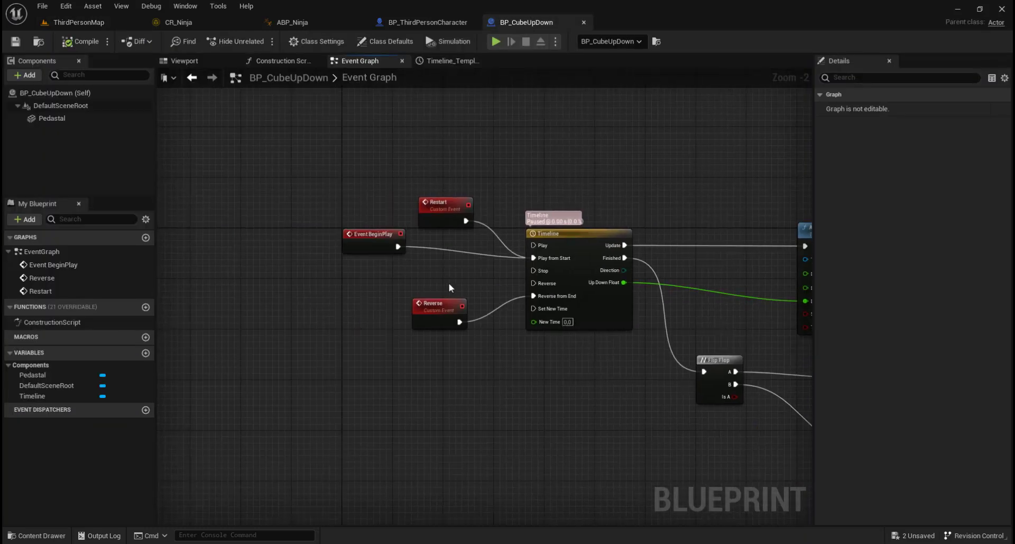
pyautogui.moveTo(380, 231); pyautogui.dragTo(353, 254)
pyautogui.write('delay')
pyautogui.press('Return')
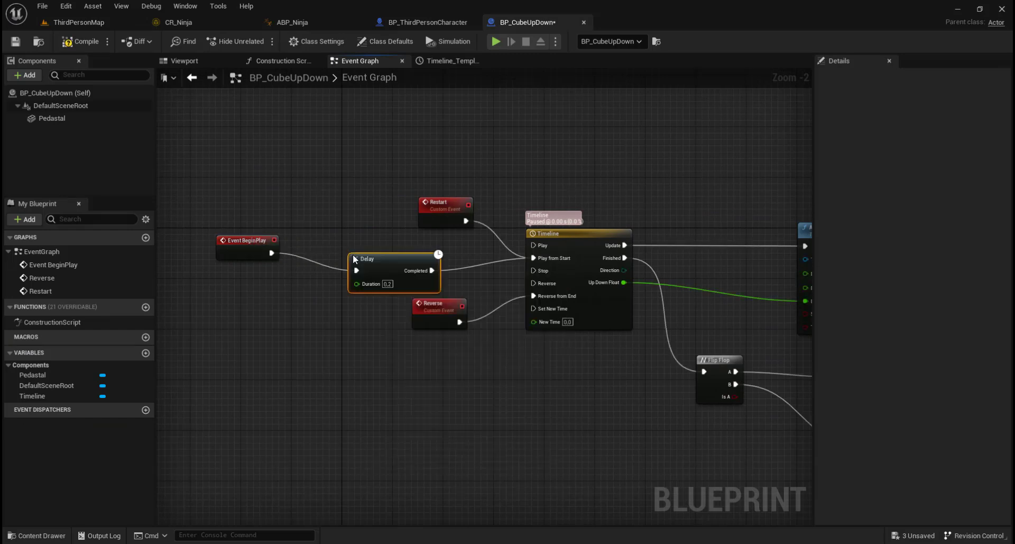
pyautogui.press('q')
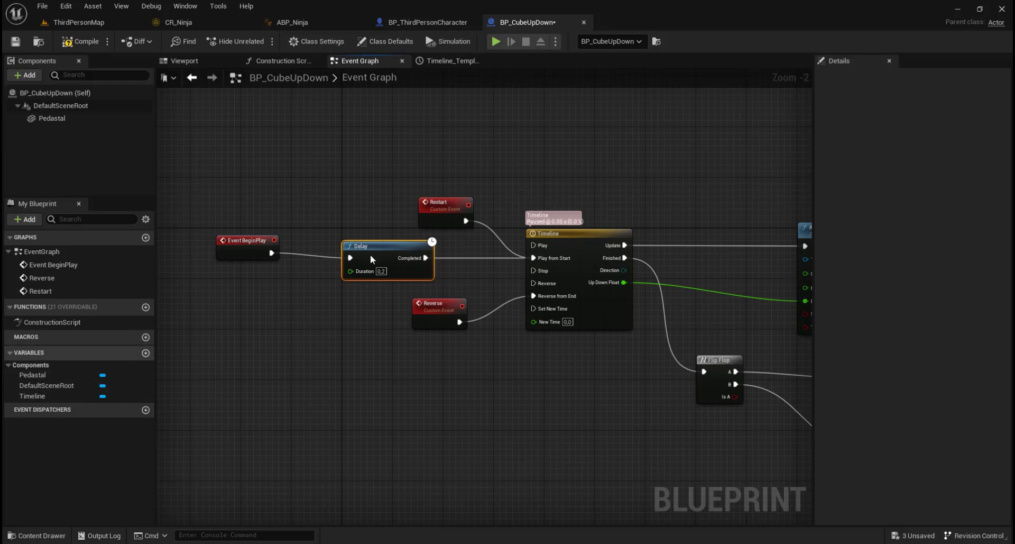
# Create a Float variable named DelayTime and connect its getter to the Delay node's Duration input
pyautogui.click(146, 353)
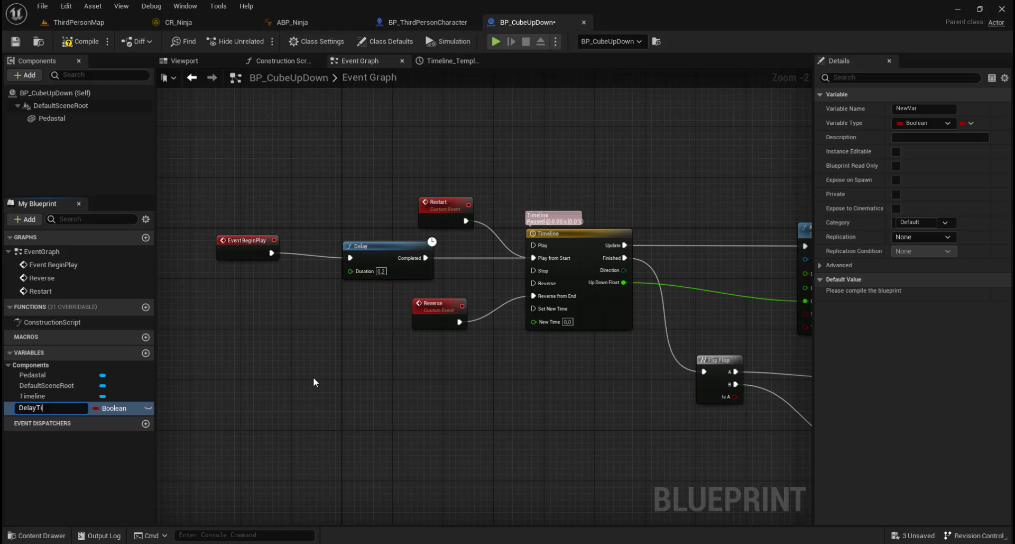
pyautogui.write('DelayTime')
pyautogui.press('Return')
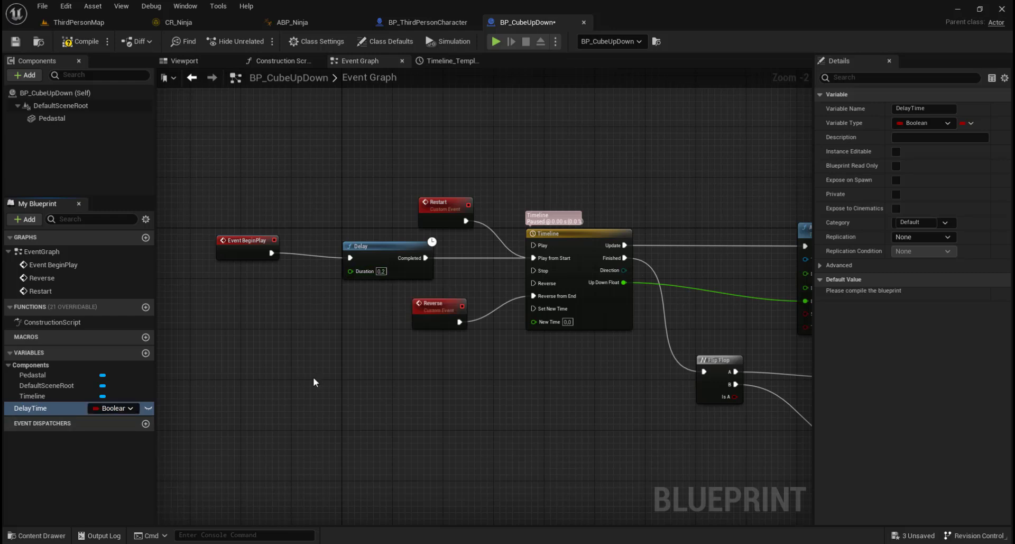
pyautogui.click(131, 408)
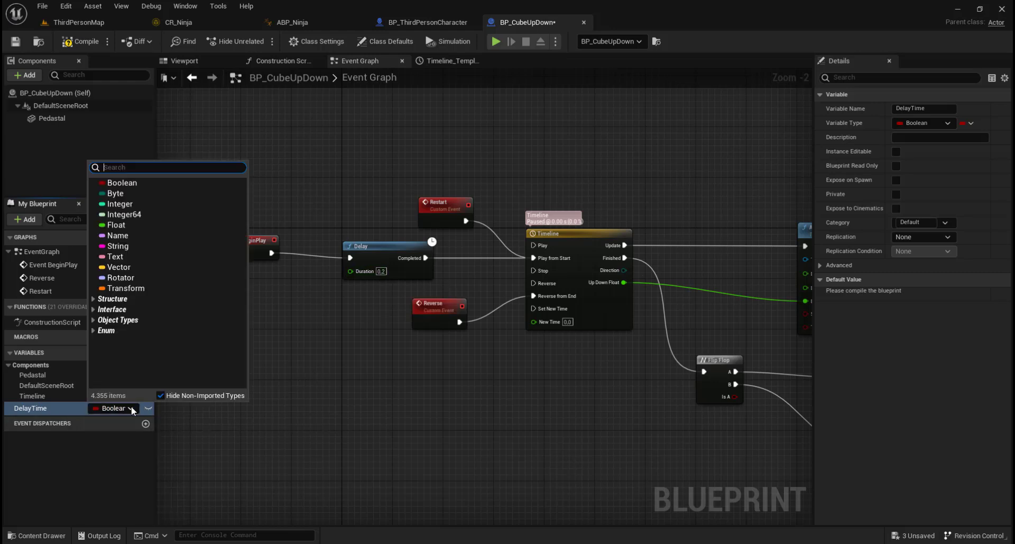
pyautogui.click(140, 227)
pyautogui.moveTo(37, 408); pyautogui.dragTo(350, 273)
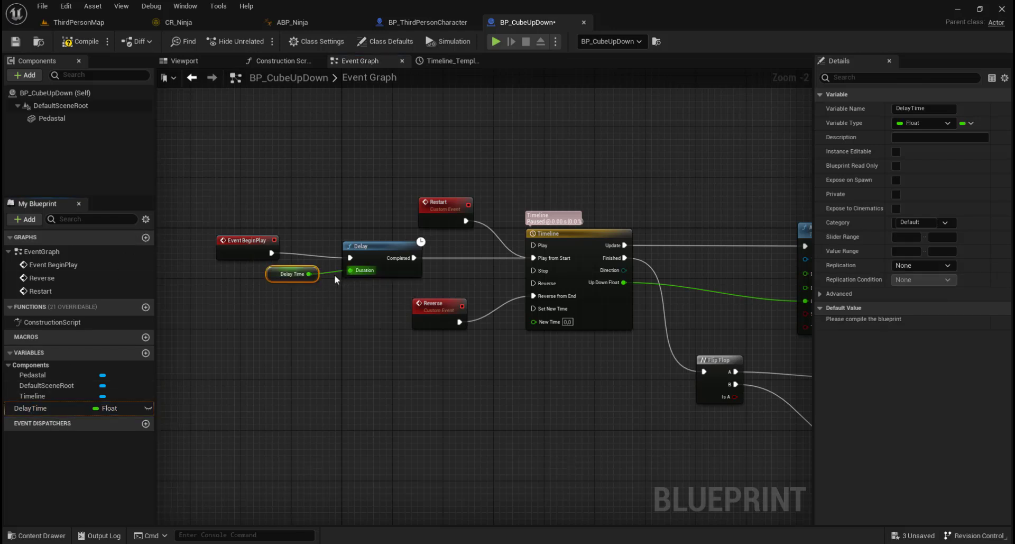
pyautogui.moveTo(275, 276); pyautogui.dragTo(239, 293)
# Make the DelayTime variable instance editable and compile the blueprint
pyautogui.click(59, 406)
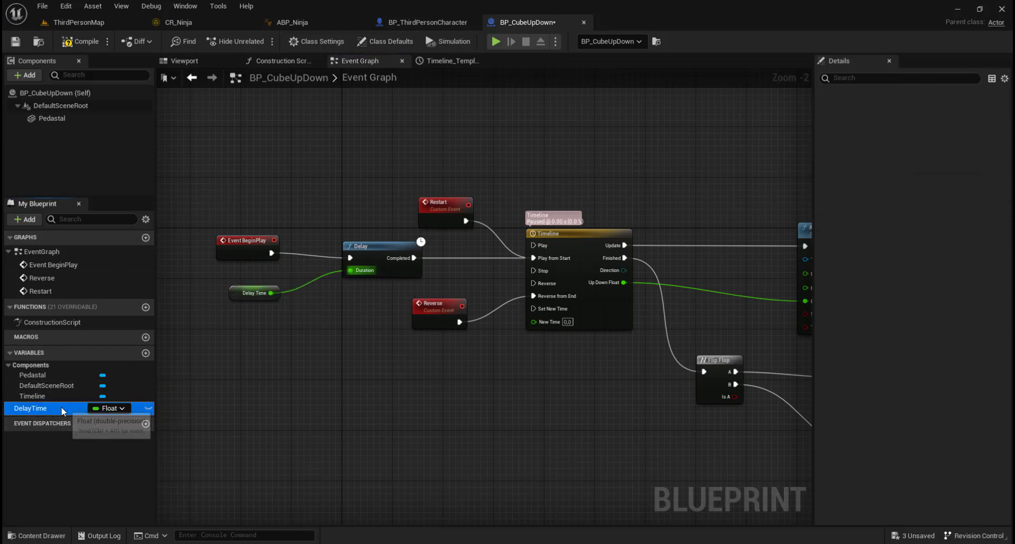
pyautogui.click(148, 409)
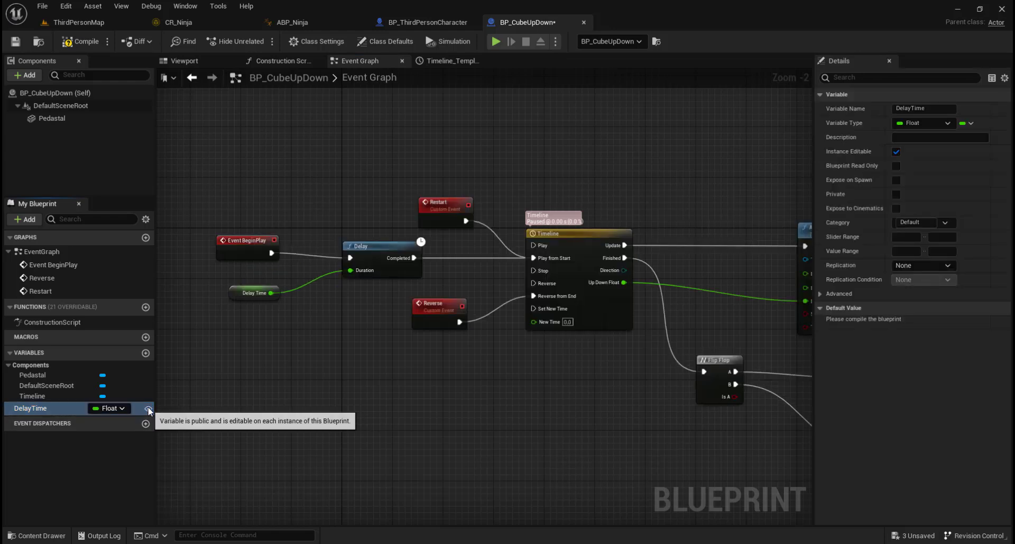
pyautogui.click(80, 46)
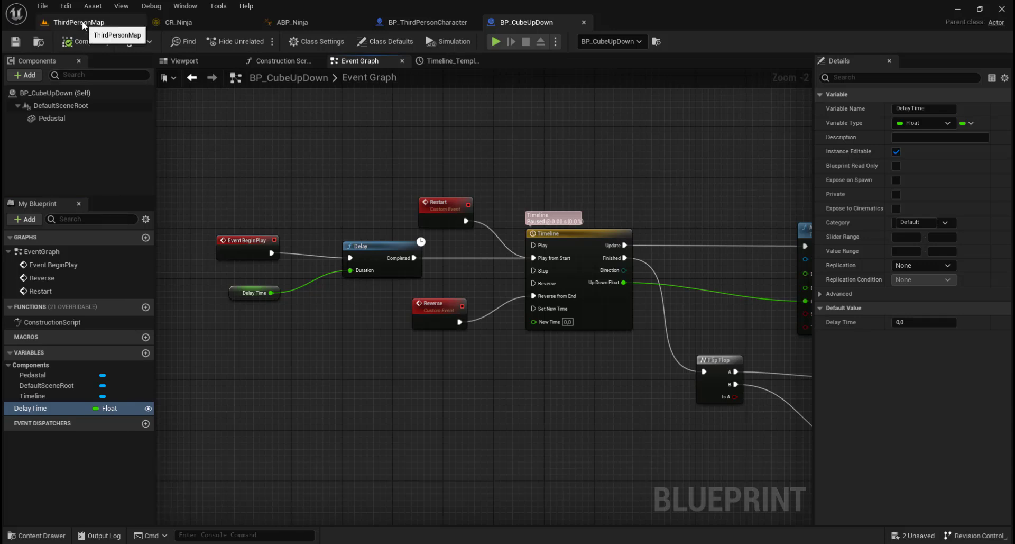
# In ThirdPersonMap, set BP_CubeUpDown2's Delay Time to 0.25 and play the level to test the offset movement
pyautogui.click(81, 21)
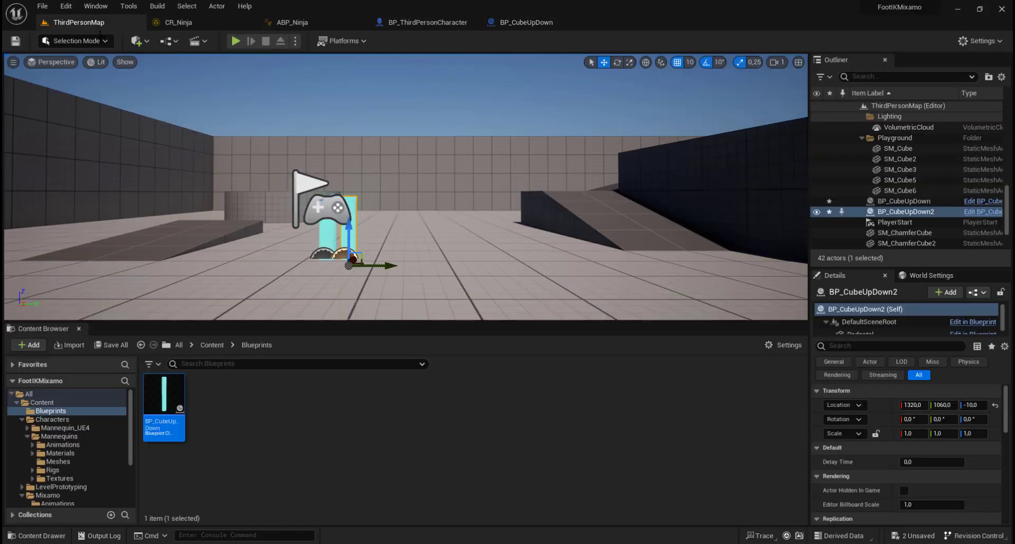
pyautogui.click(321, 235)
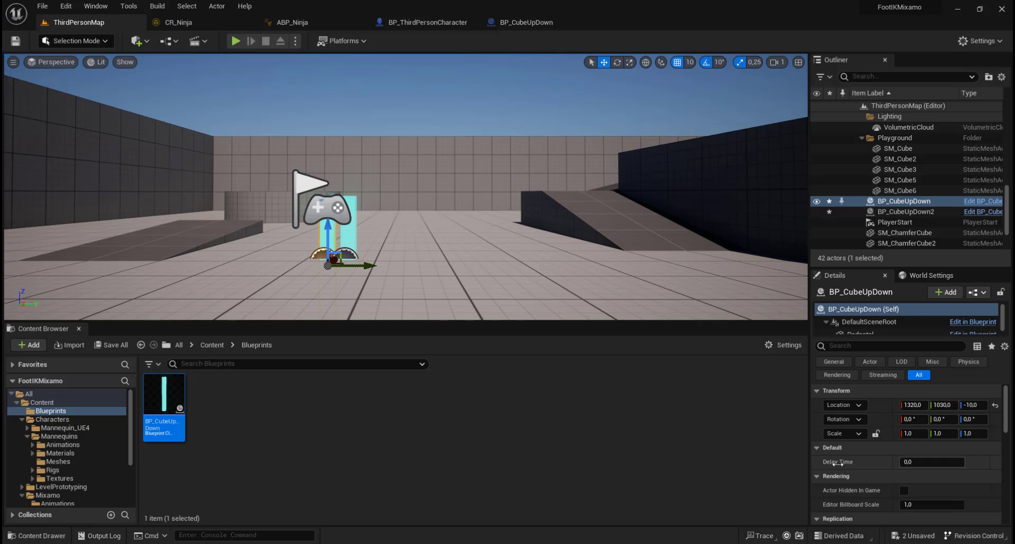
pyautogui.click(351, 241)
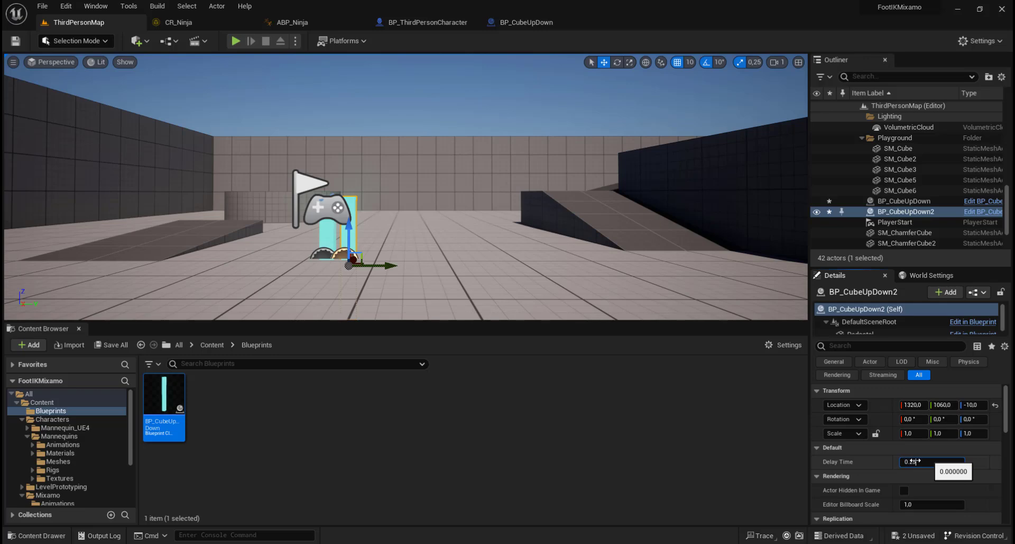
pyautogui.click(236, 41)
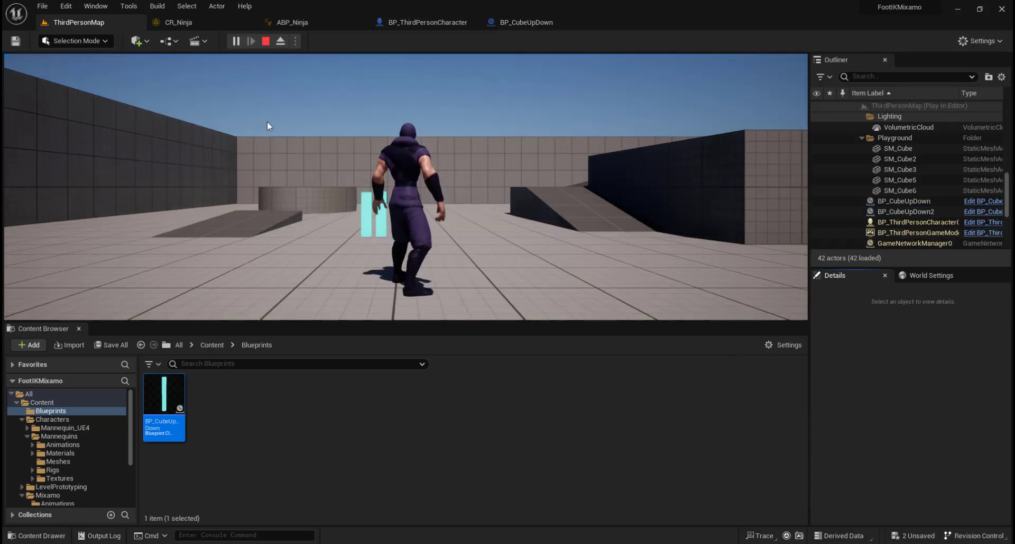
pyautogui.press('w')
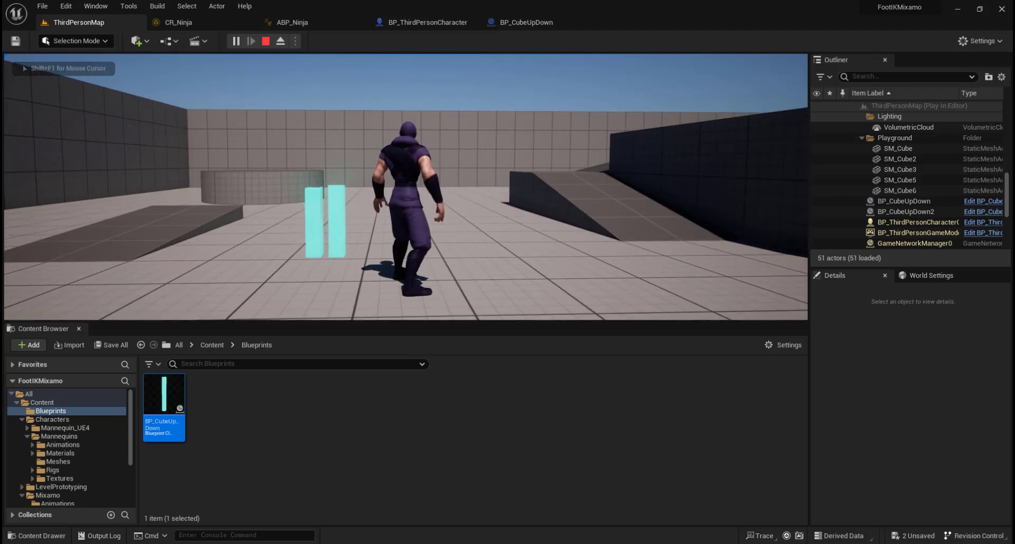
pyautogui.press('Escape')
# Select both pedestals with the Scale tool and check their size and spacing
pyautogui.moveTo(348, 290); pyautogui.dragTo(195, 318, button='right')
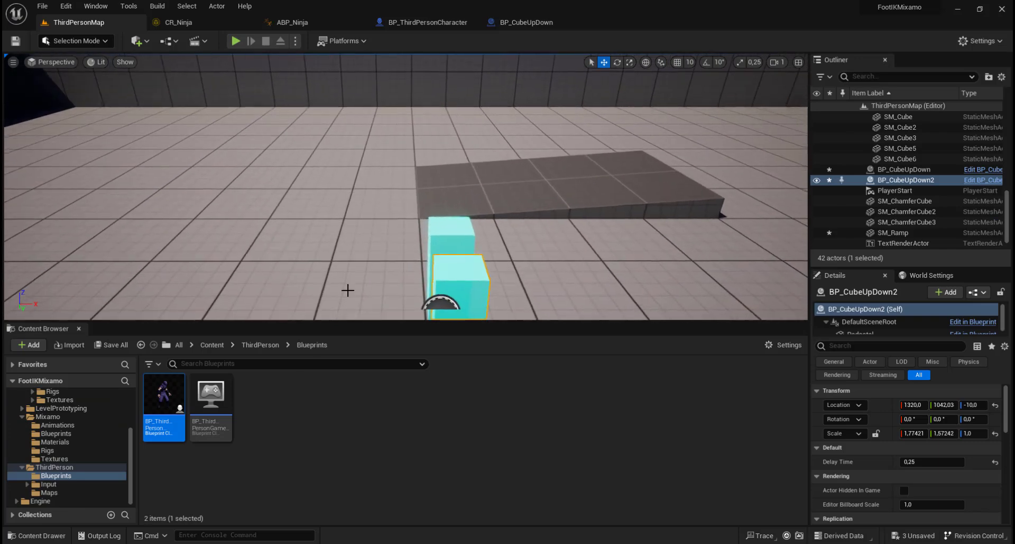
pyautogui.keyDown('ctrl'); pyautogui.click(453, 233); pyautogui.keyUp('ctrl')
pyautogui.scroll(-6, 562, 276)
pyautogui.press('r')
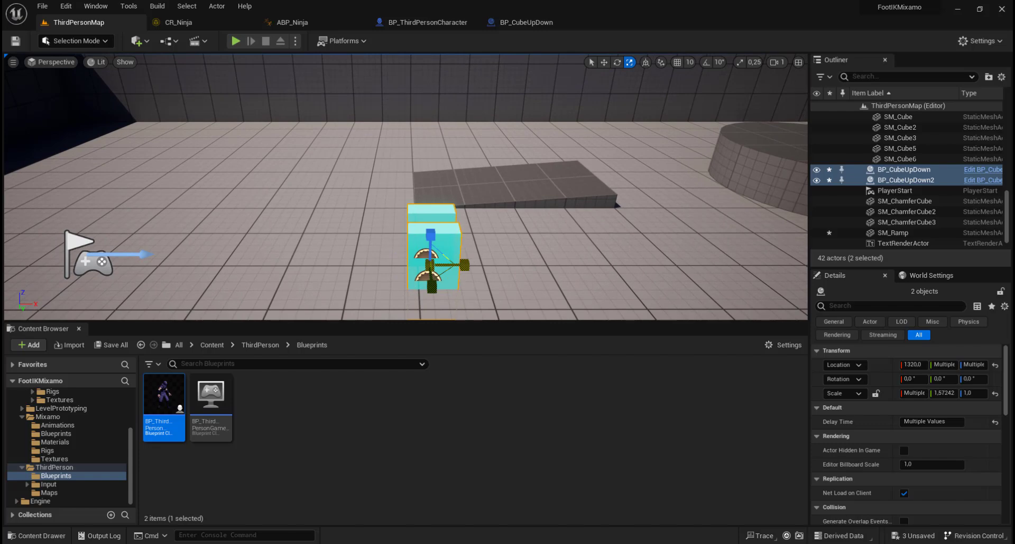
pyautogui.click(495, 256)
pyautogui.moveTo(495, 256); pyautogui.dragTo(502, 230, button='right')
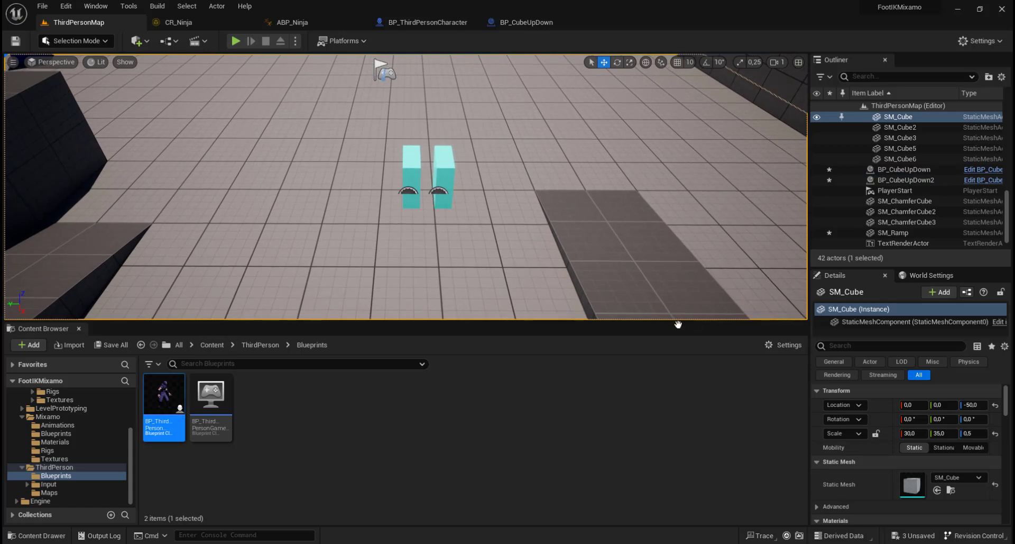
# Place BP_ThirdPersonCharacter in the level and move it onto the two pedestals, at about X 1328.5, Y 1016, Z 172.7
pyautogui.moveTo(175, 402); pyautogui.dragTo(430, 249)
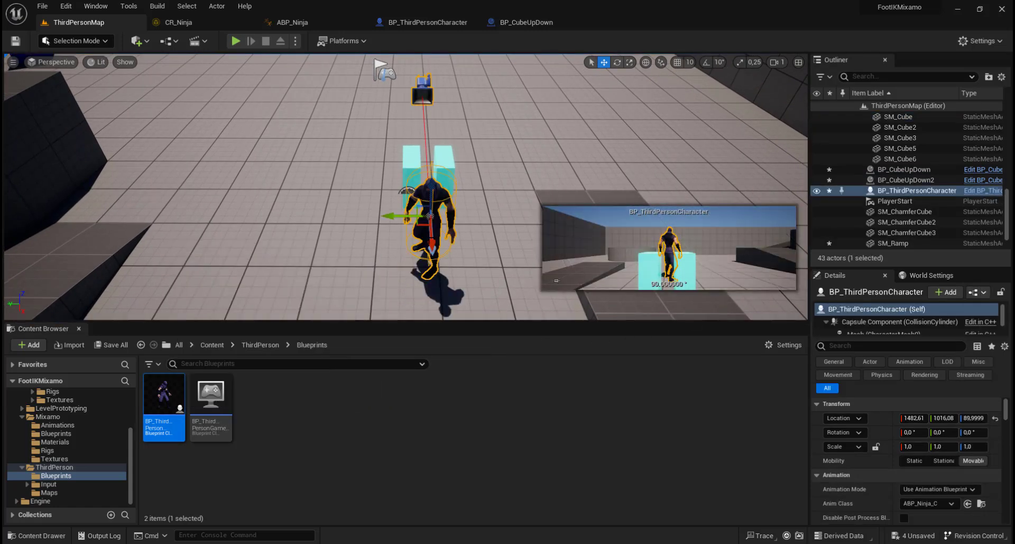
pyautogui.moveTo(431, 195); pyautogui.dragTo(436, 106)
pyautogui.keyDown('alt'); pyautogui.moveTo(436, 106); pyautogui.dragTo(635, 96); pyautogui.keyUp('alt')
pyautogui.moveTo(404, 127); pyautogui.dragTo(276, 127)
pyautogui.press('End')
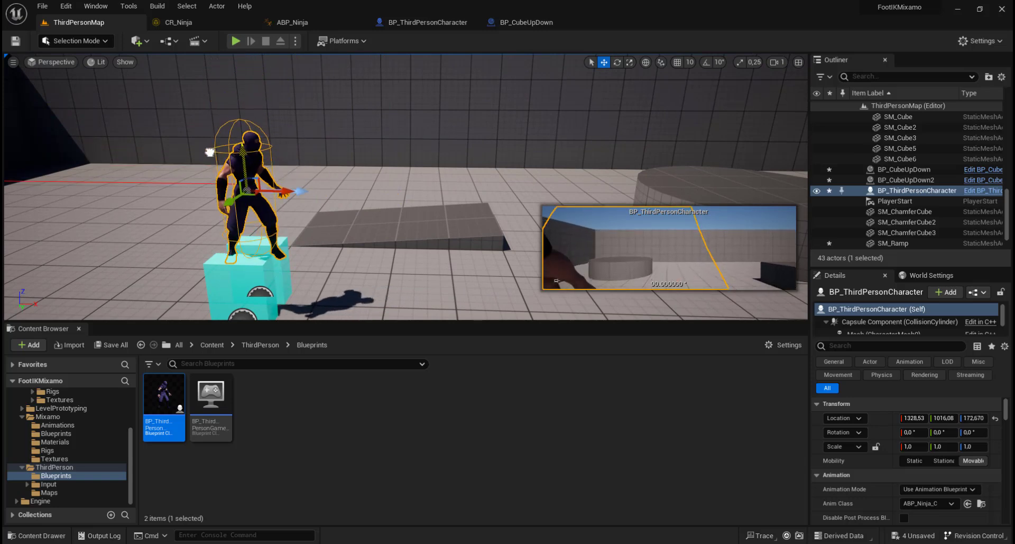
# Rotate the placed character to about -89.6° around Z and shift it to about X 1294 over the pedestals
pyautogui.press('e')
pyautogui.moveTo(234, 203); pyautogui.dragTo(212, 211)
pyautogui.keyDown('alt'); pyautogui.moveTo(408, 267); pyautogui.dragTo(371, 267); pyautogui.keyUp('alt')
pyautogui.press('f')
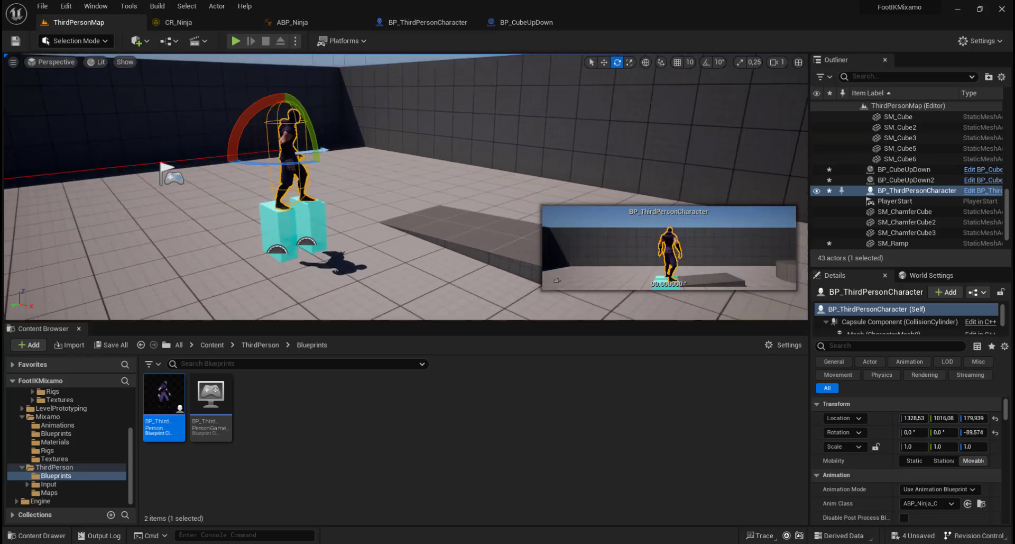
pyautogui.press('r')
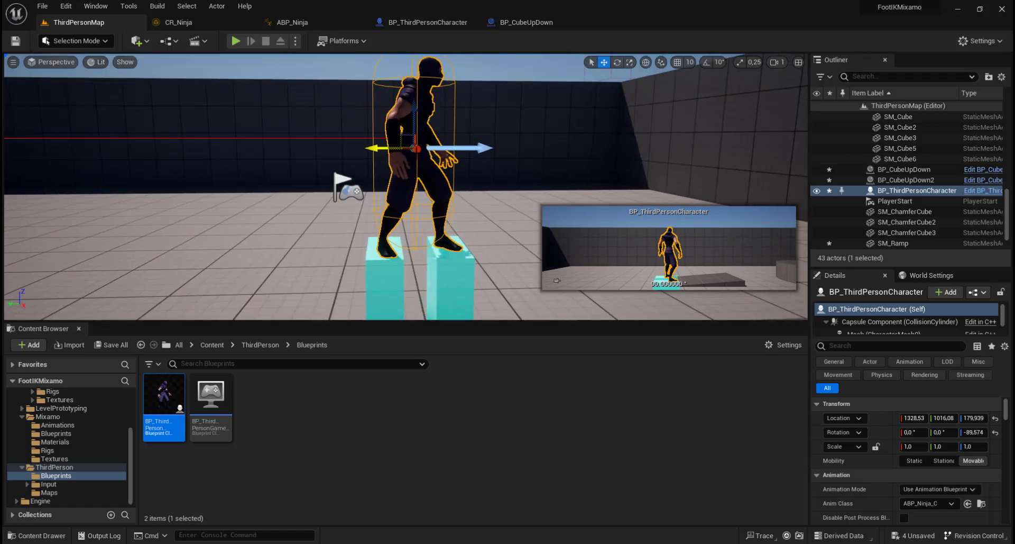
pyautogui.moveTo(418, 148); pyautogui.dragTo(413, 148)
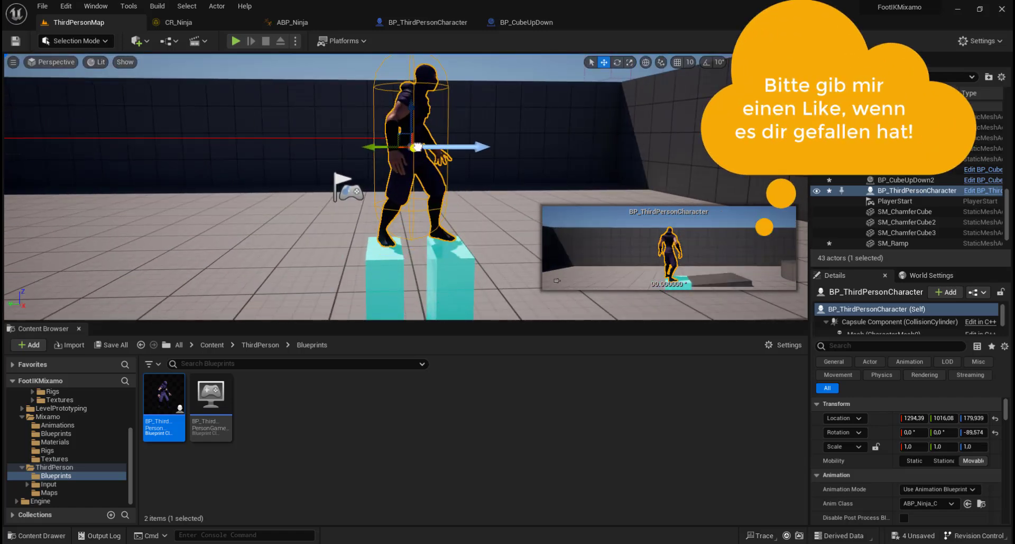
# Play the level from the ramp and circle the placed ninja to examine its foot IK on the moving pedestals
pyautogui.moveTo(418, 269)
pyautogui.mouseDown(button='right')
pyautogui.moveTo(418, 296)
pyautogui.moveTo(407, 301)
pyautogui.moveTo(449, 317)
pyautogui.moveTo(418, 269)
pyautogui.mouseUp(button='right')
pyautogui.press('s')
pyautogui.rightClick(418, 269)
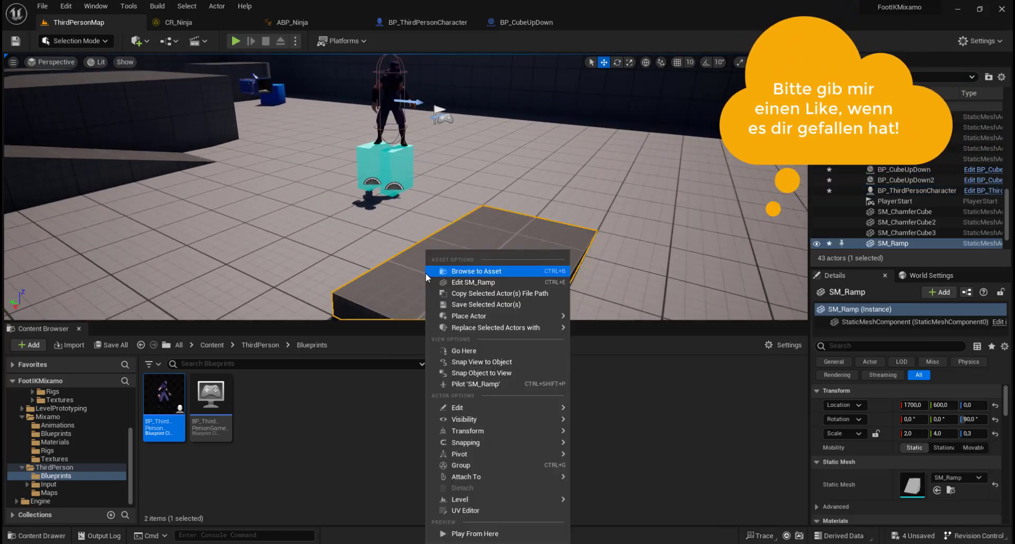
pyautogui.click(480, 537)
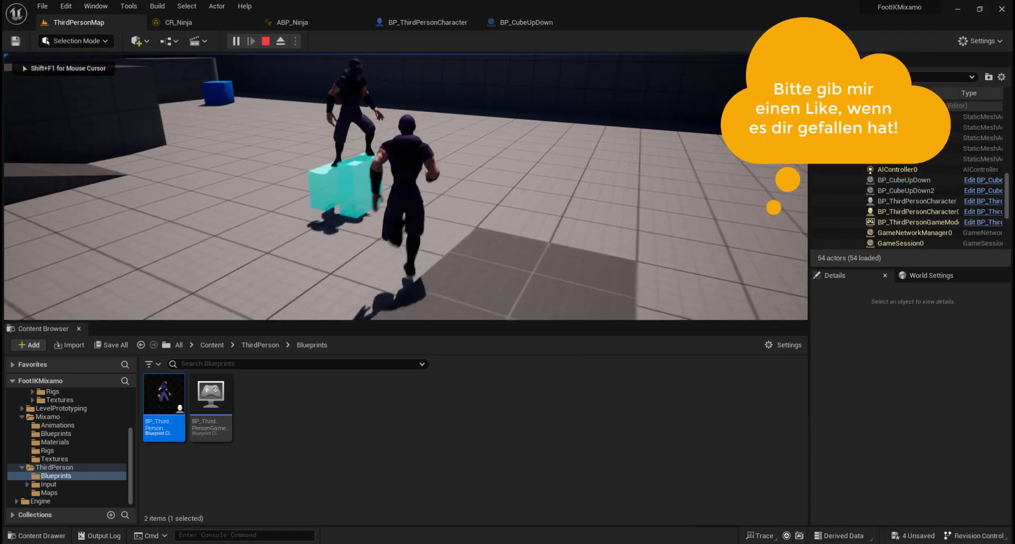
pyautogui.press('s')
pyautogui.press('d')
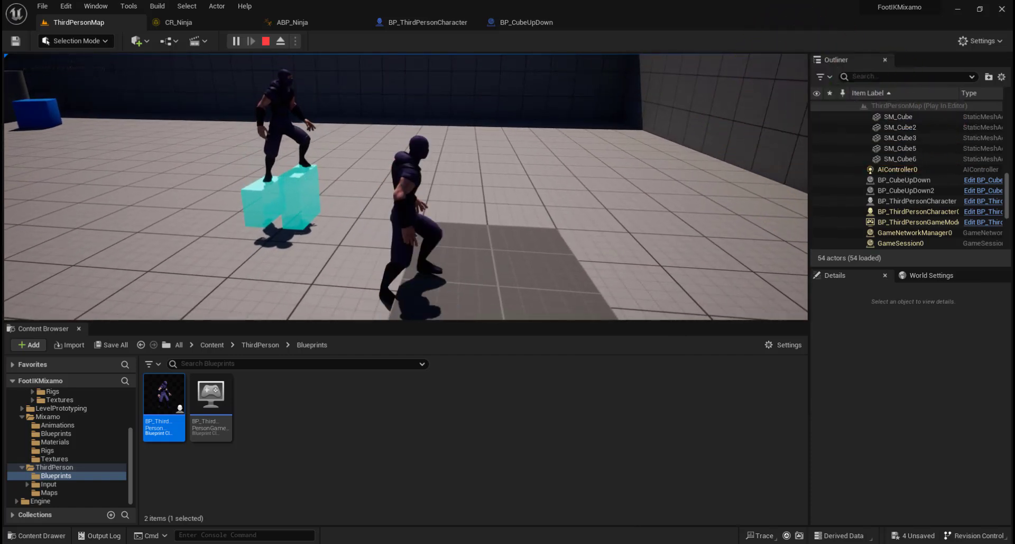
pyautogui.press('w')
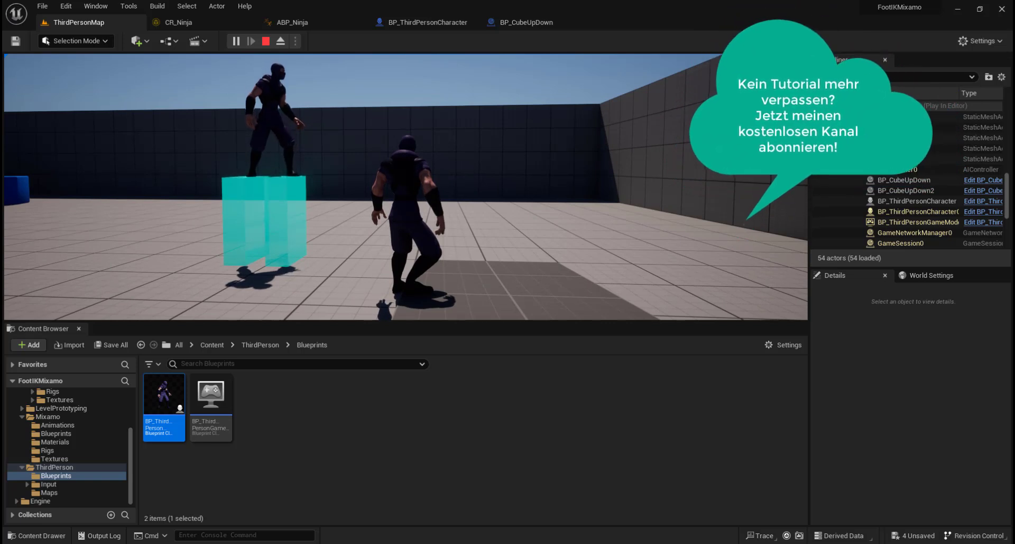